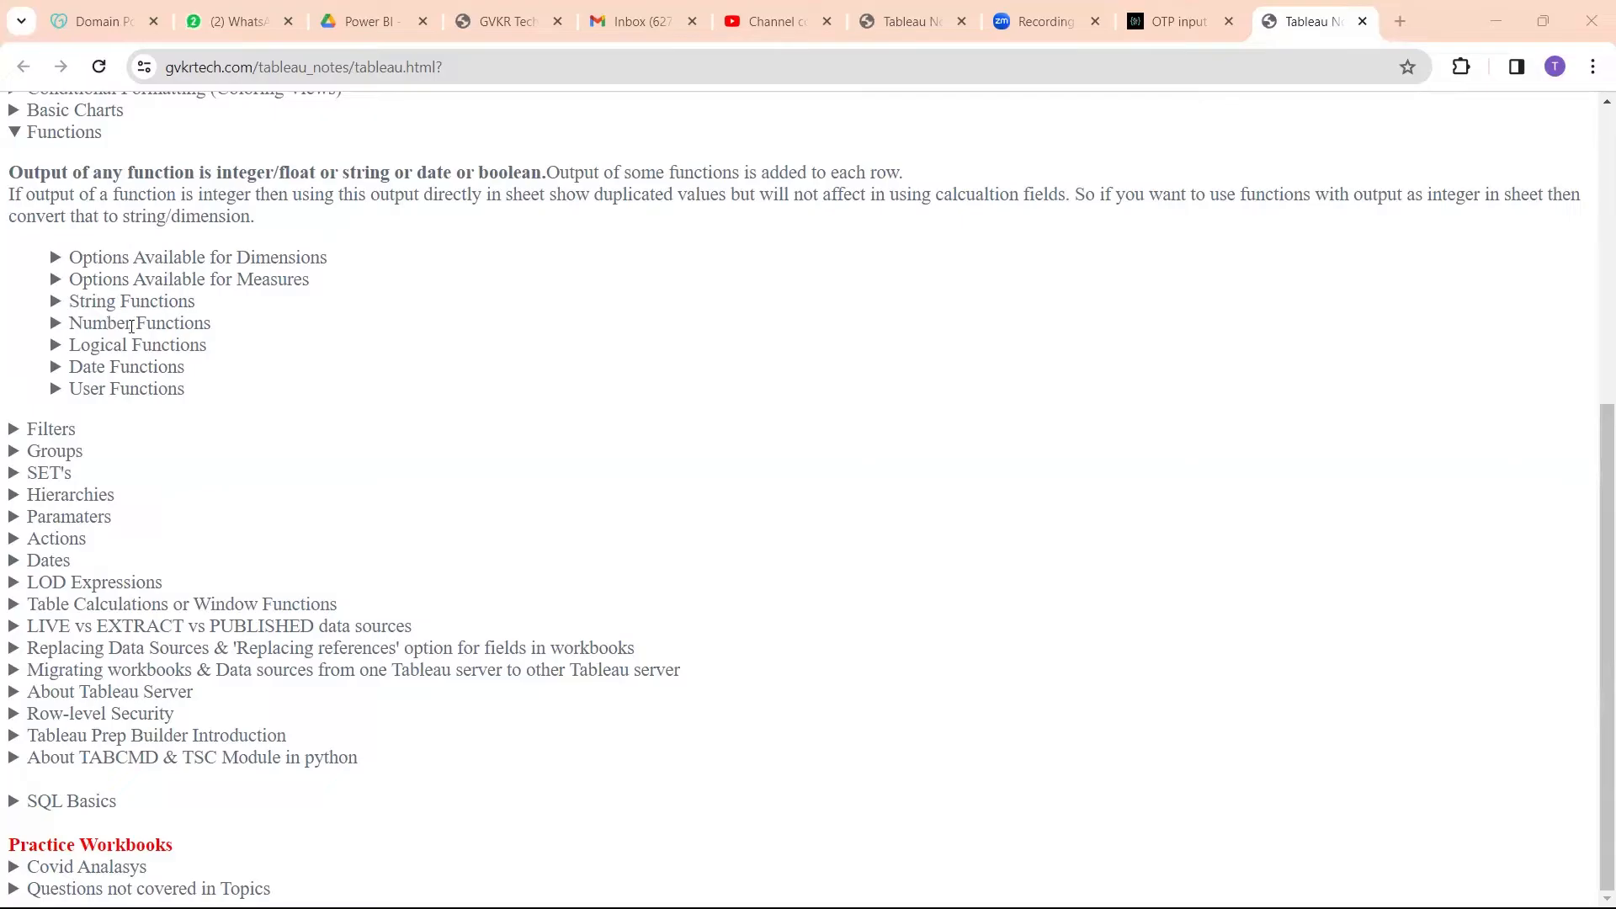
Step: Look through the Logical, Date and User Functions sections and the Dates and Row-level Security topics in the Tableau notes
{"action": "left_click", "coordinate": [123, 345]}
{"action": "left_click", "coordinate": [124, 345]}
{"action": "left_click", "coordinate": [120, 368]}
{"action": "left_click", "coordinate": [120, 368]}
{"action": "left_click_drag", "start_coordinate": [69, 560], "coordinate": [27, 561]}
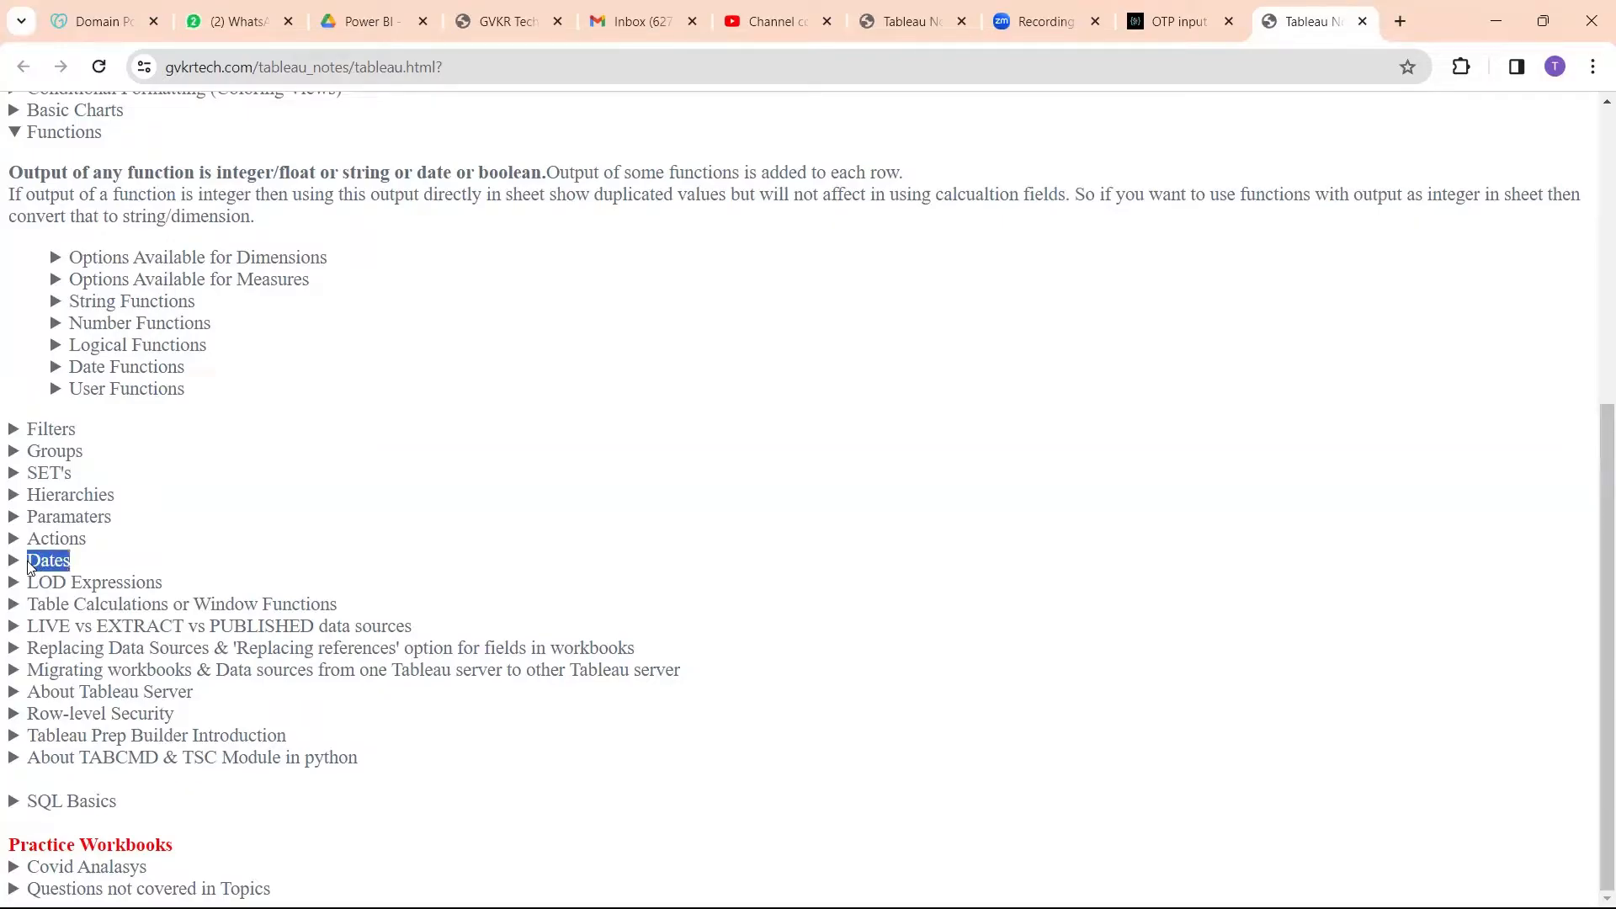
{"action": "left_click", "coordinate": [29, 561]}
{"action": "left_click", "coordinate": [30, 561]}
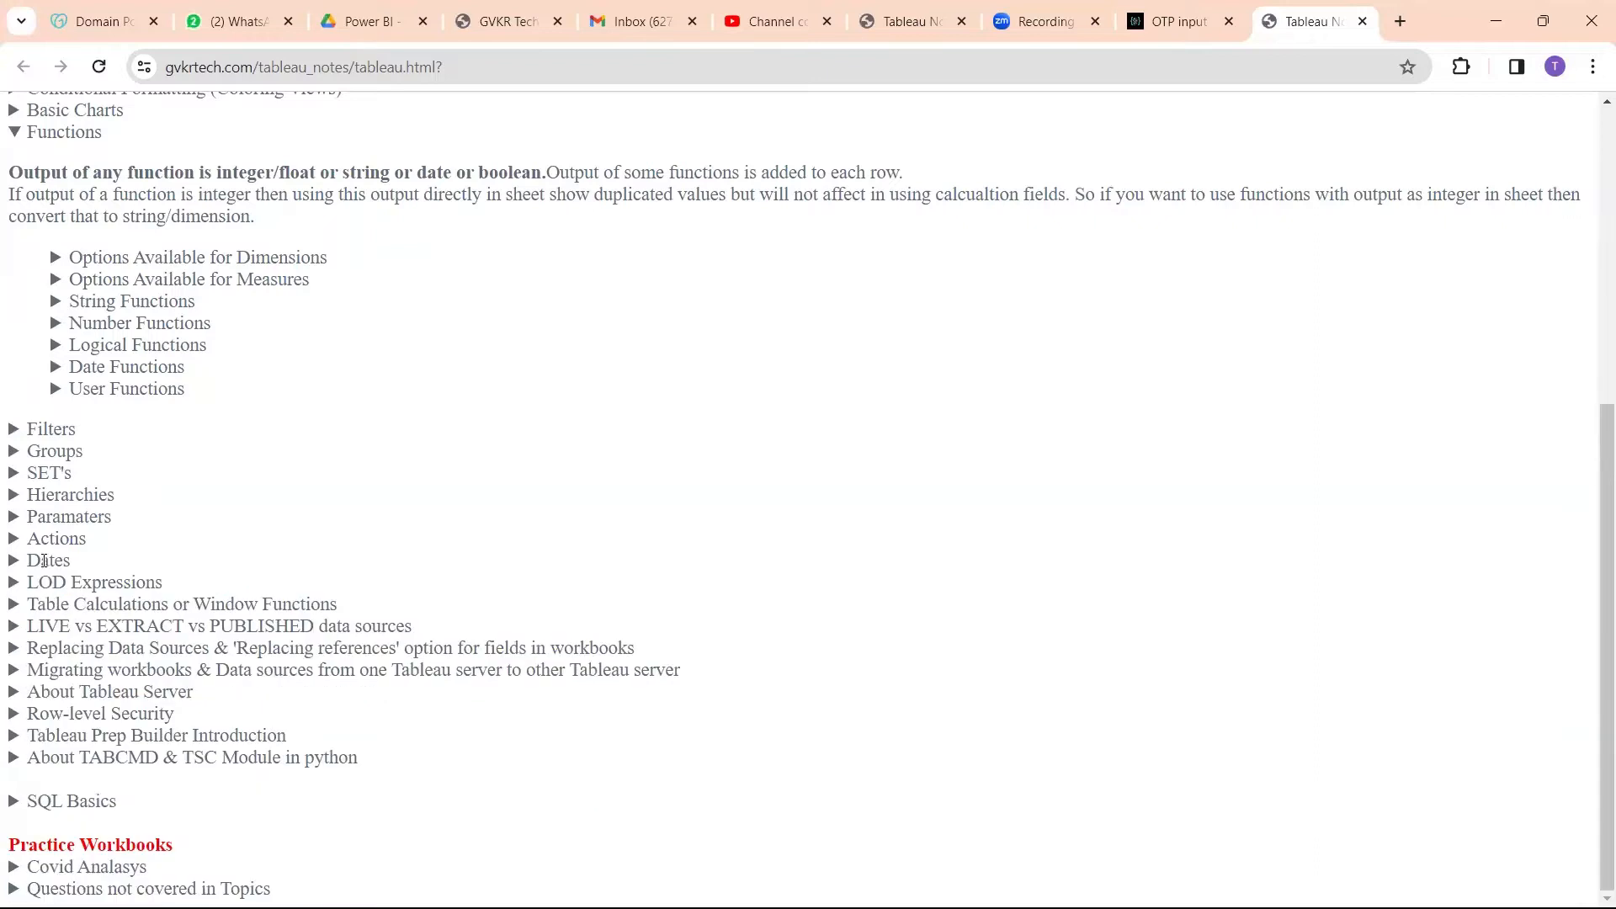
{"action": "left_click", "coordinate": [124, 387]}
{"action": "left_click", "coordinate": [101, 387]}
{"action": "left_click_drag", "start_coordinate": [35, 714], "coordinate": [177, 724]}
{"action": "left_click", "coordinate": [168, 720]}
Step: Expand the String Functions section of the notes and read through its table of functions, syntax and examples
{"action": "left_click", "coordinate": [120, 303]}
{"action": "scroll", "coordinate": [335, 395], "scroll_direction": "down", "scroll_amount": 3}
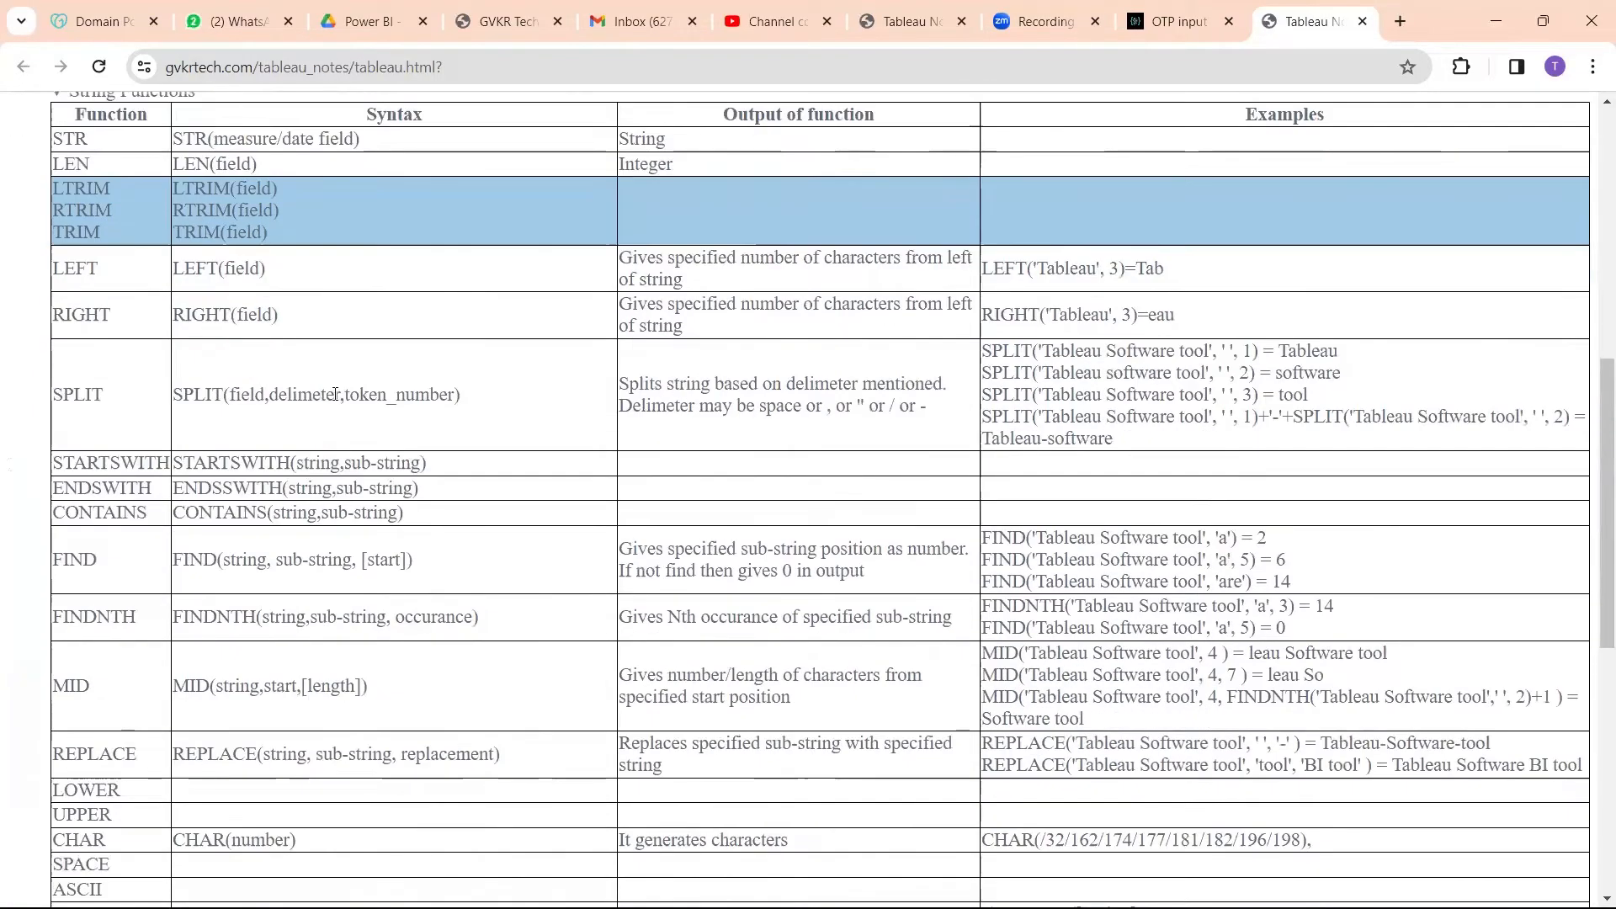
{"action": "scroll", "coordinate": [335, 394], "scroll_direction": "up", "scroll_amount": 2}
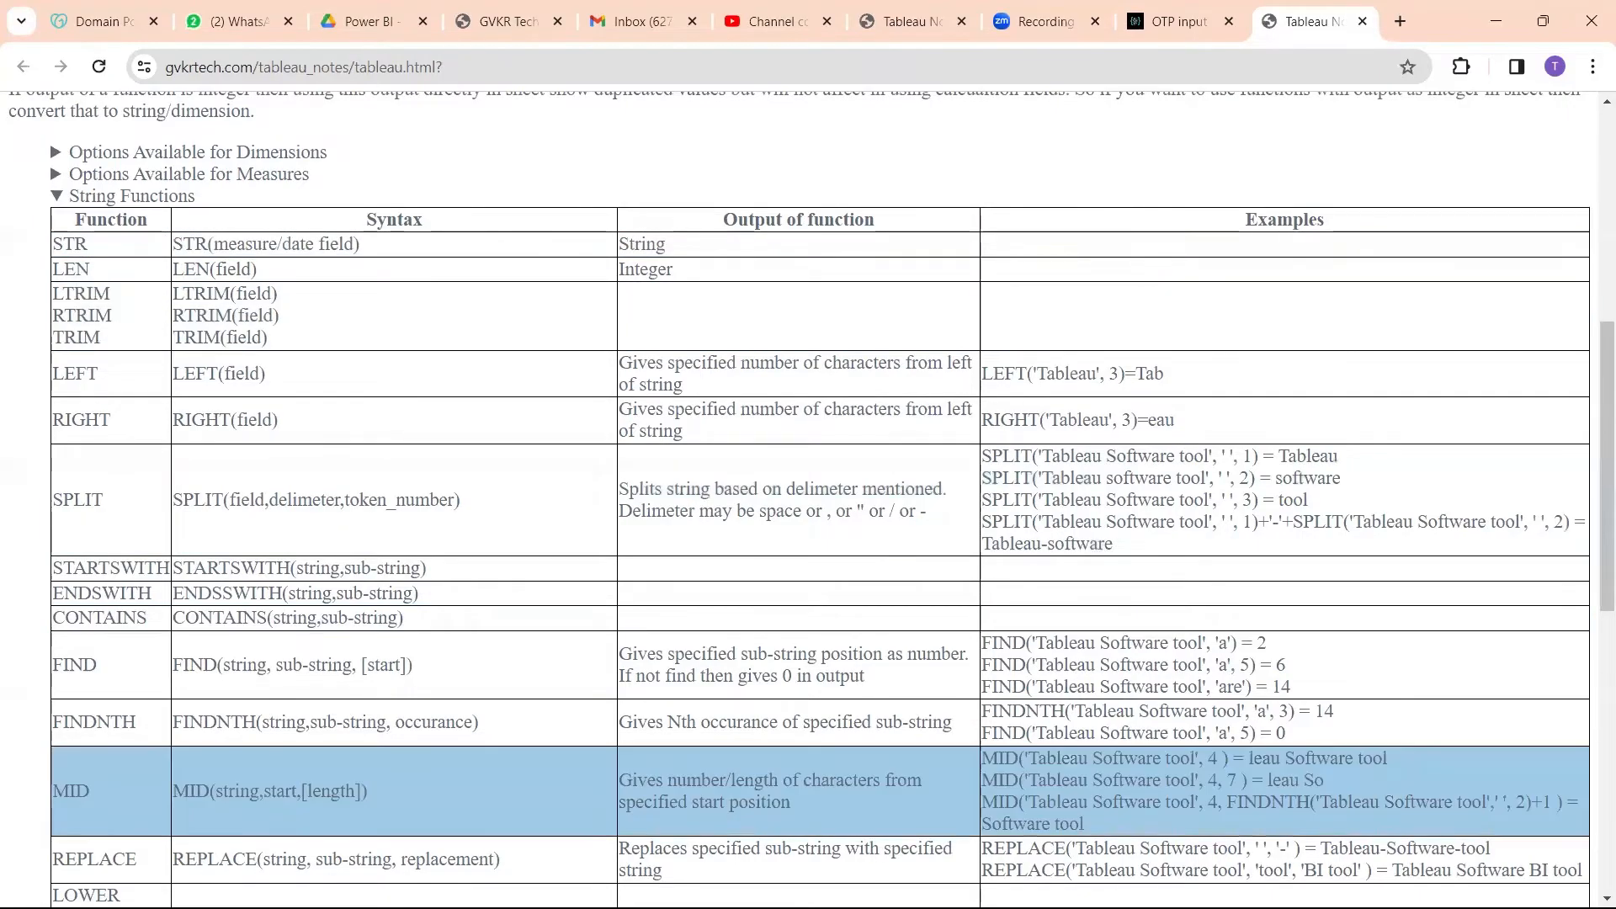
Step: Switch to the GVKR Technologies New Batch Template workbook in Tableau, find Sales by searching "sa", and add it to Sheet 2's Marks as text
{"action": "mouse_move", "coordinate": [812, 908]}
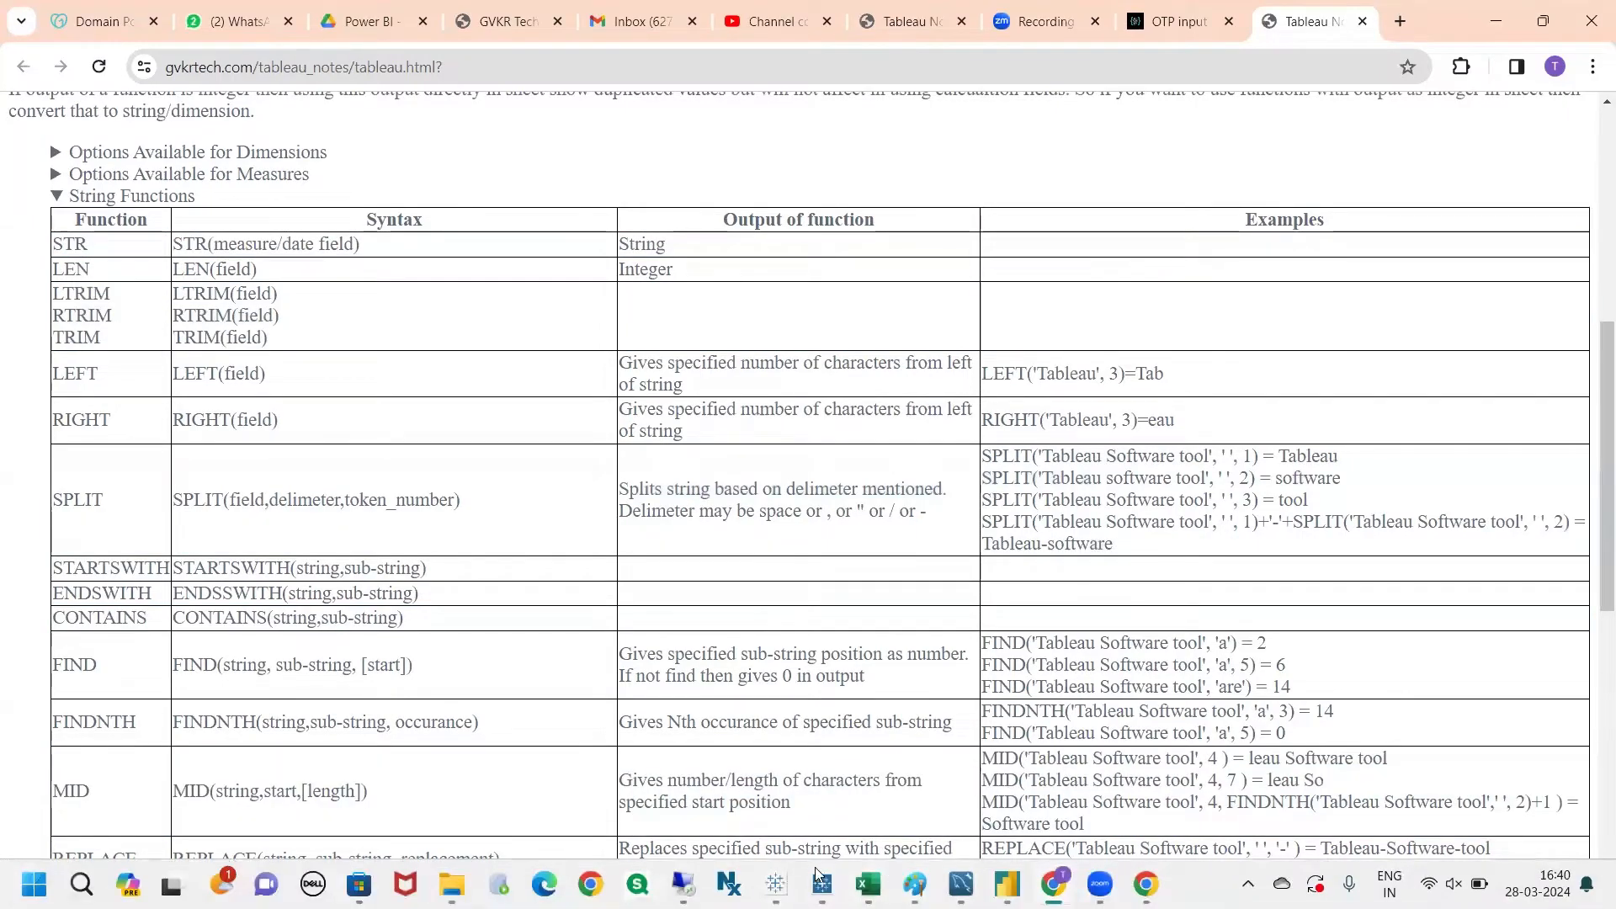
{"action": "mouse_move", "coordinate": [775, 882]}
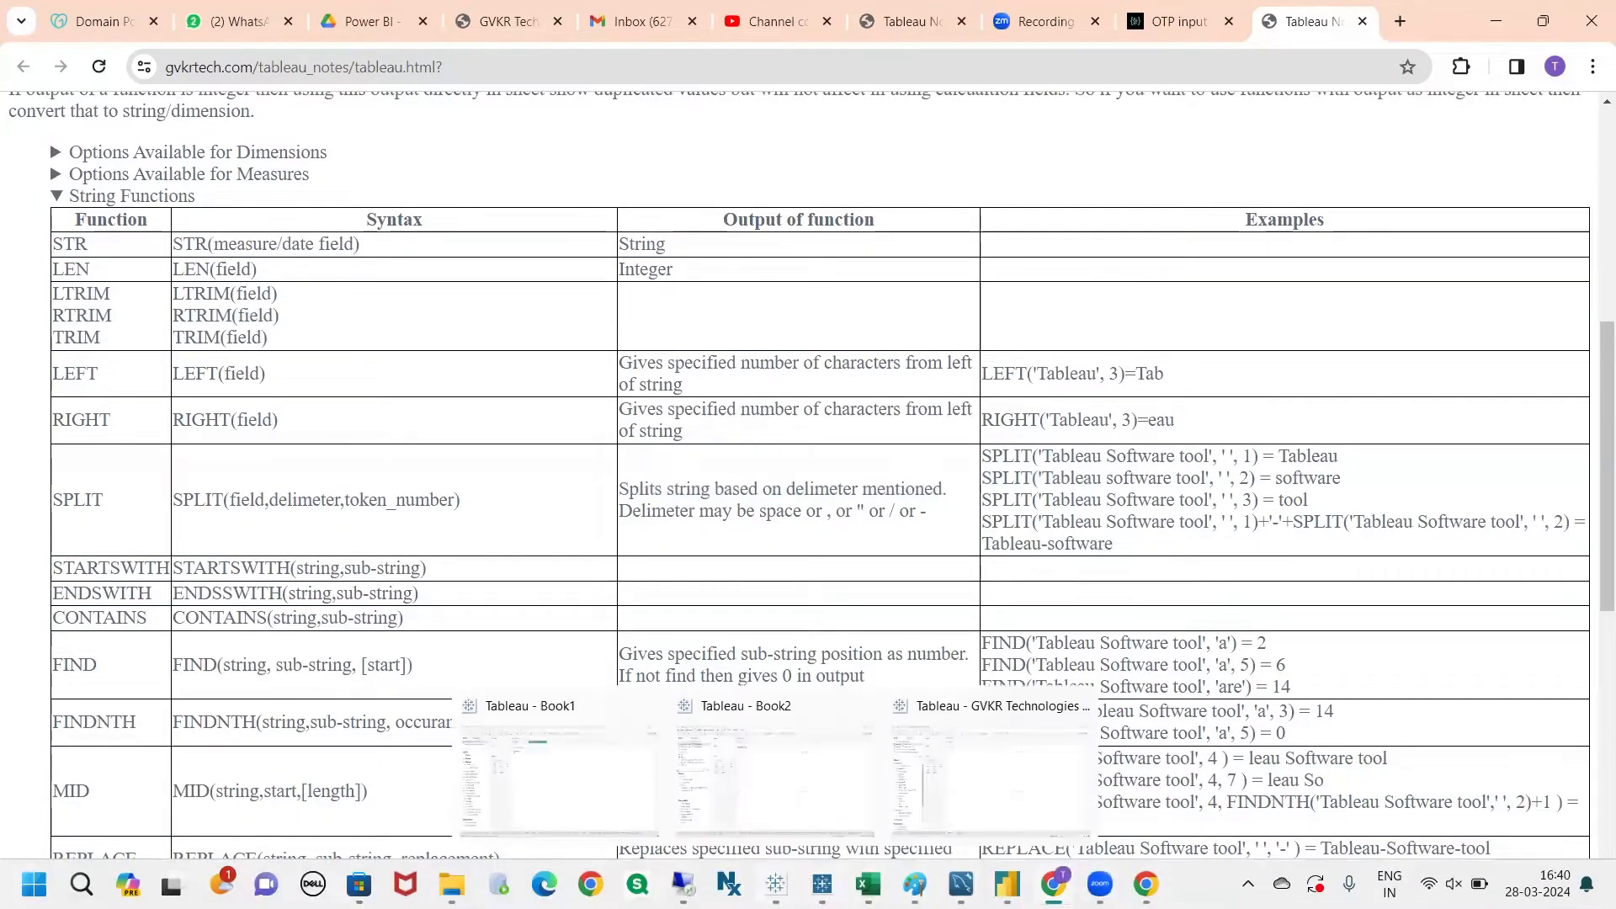
{"action": "left_click", "coordinate": [984, 804]}
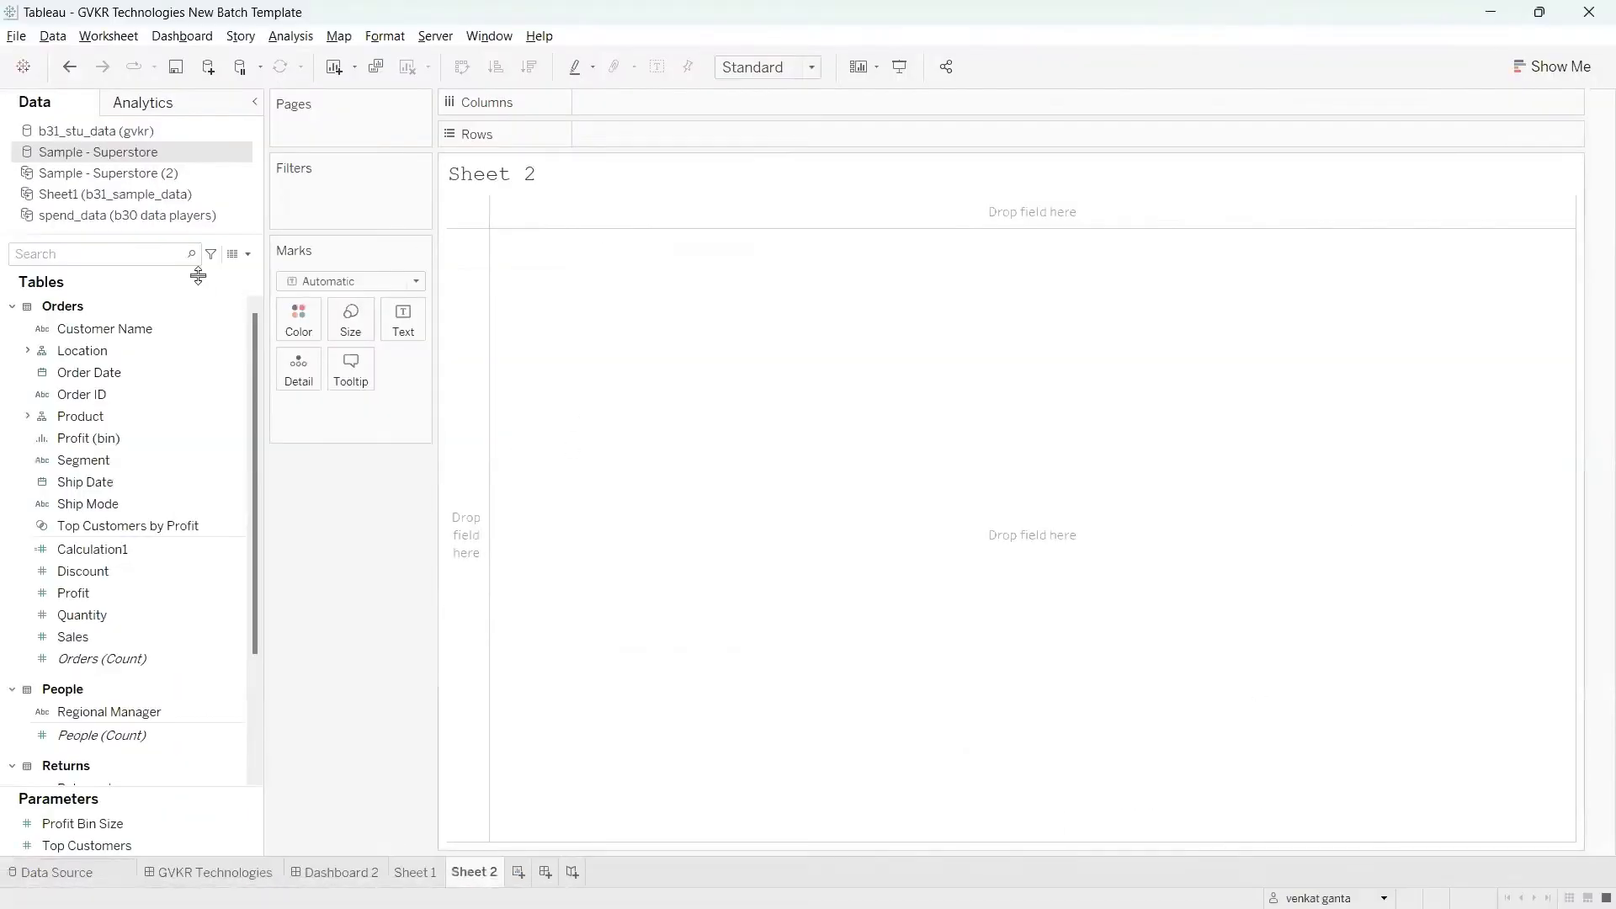
{"action": "left_click", "coordinate": [165, 253]}
{"action": "type", "text": "sa"}
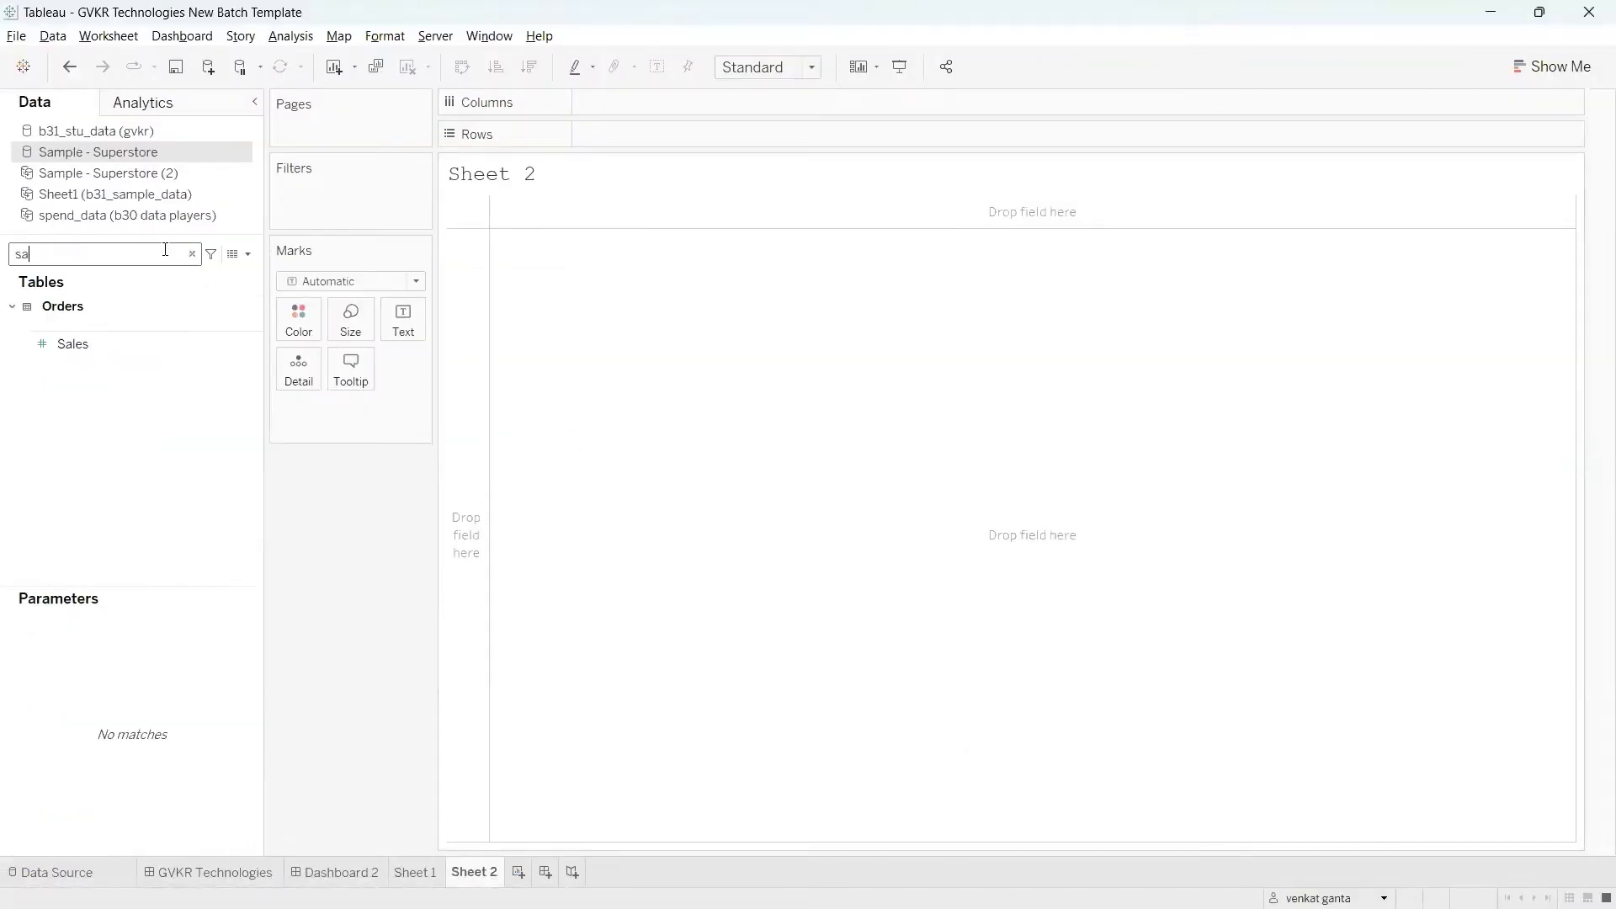
{"action": "left_click_drag", "start_coordinate": [108, 342], "coordinate": [389, 317]}
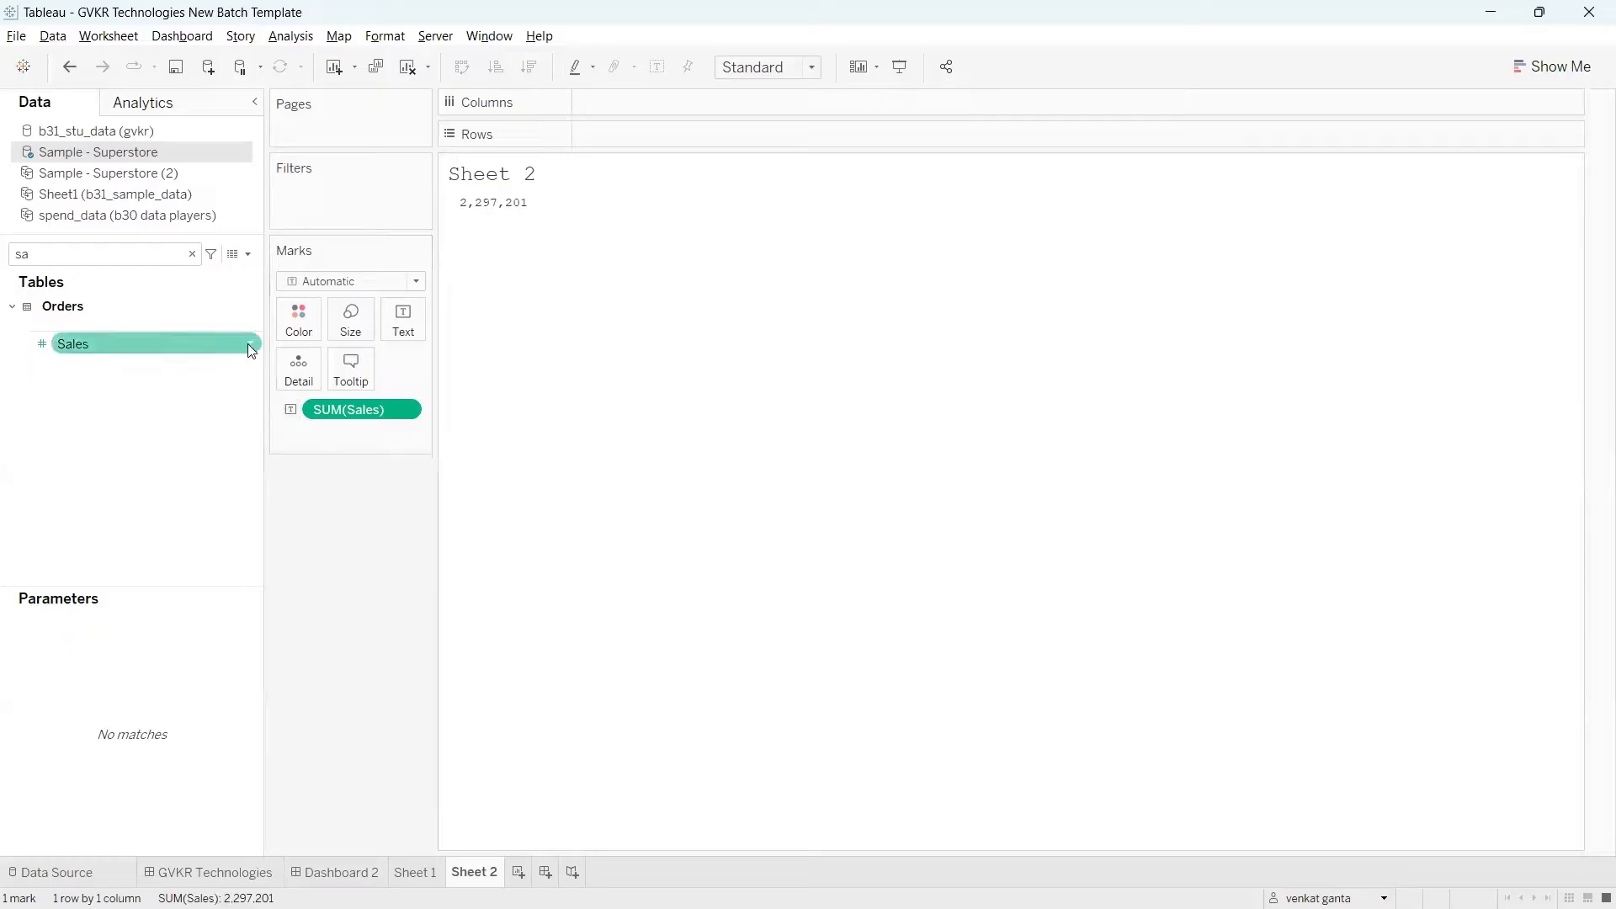
Step: Create a calculated field from Sales and write its formula as STR([Sales])
{"action": "right_click", "coordinate": [249, 343]}
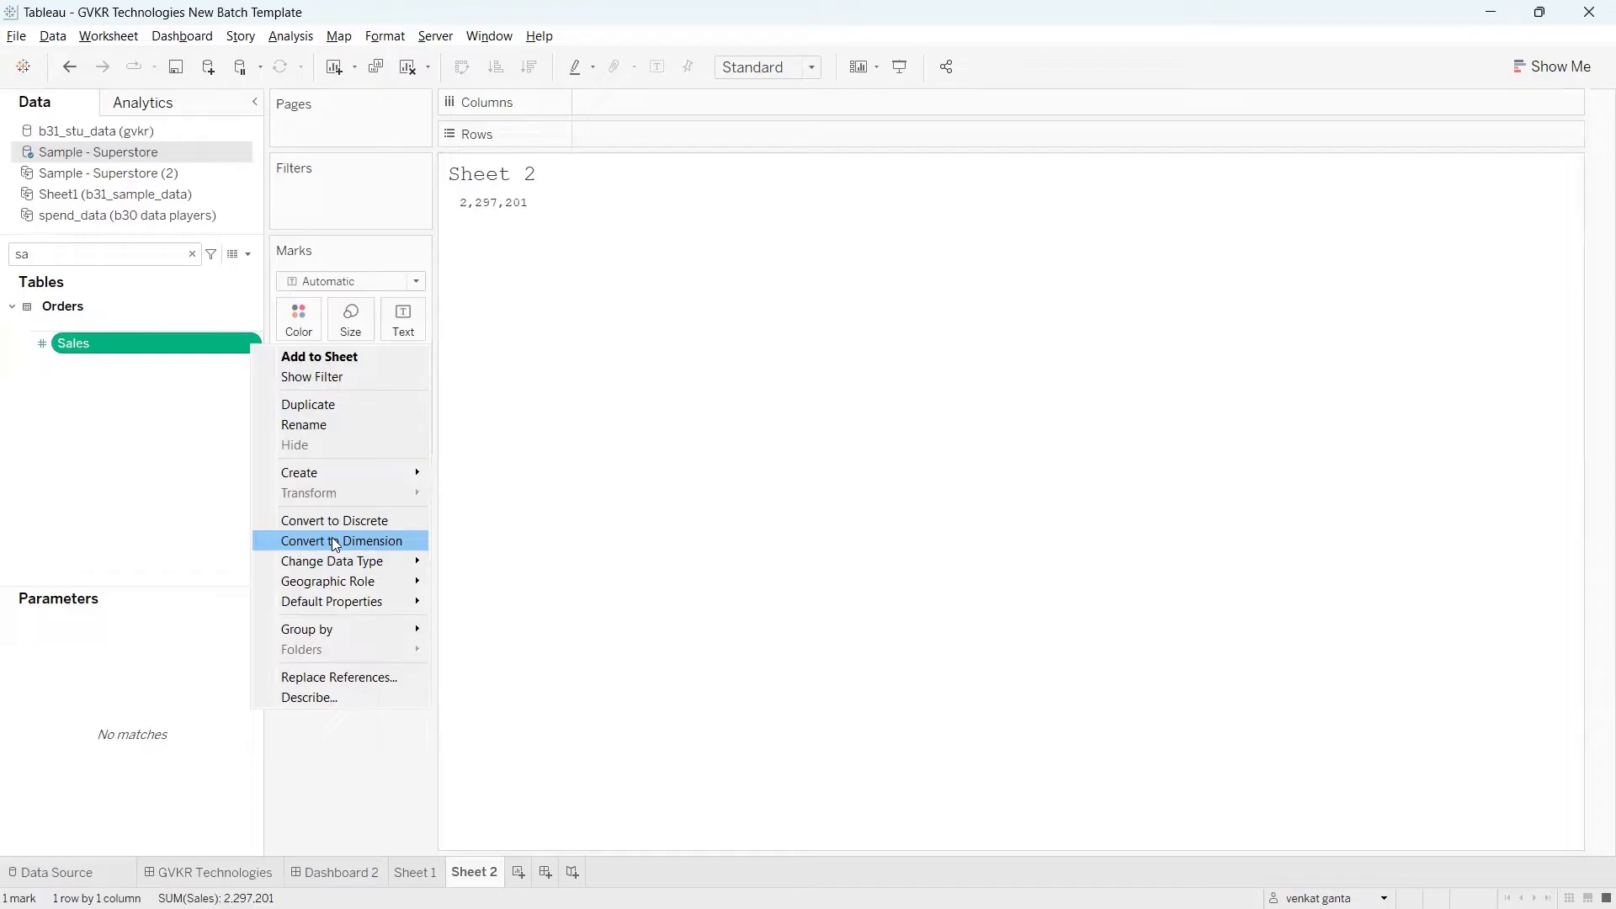
{"action": "mouse_move", "coordinate": [319, 471]}
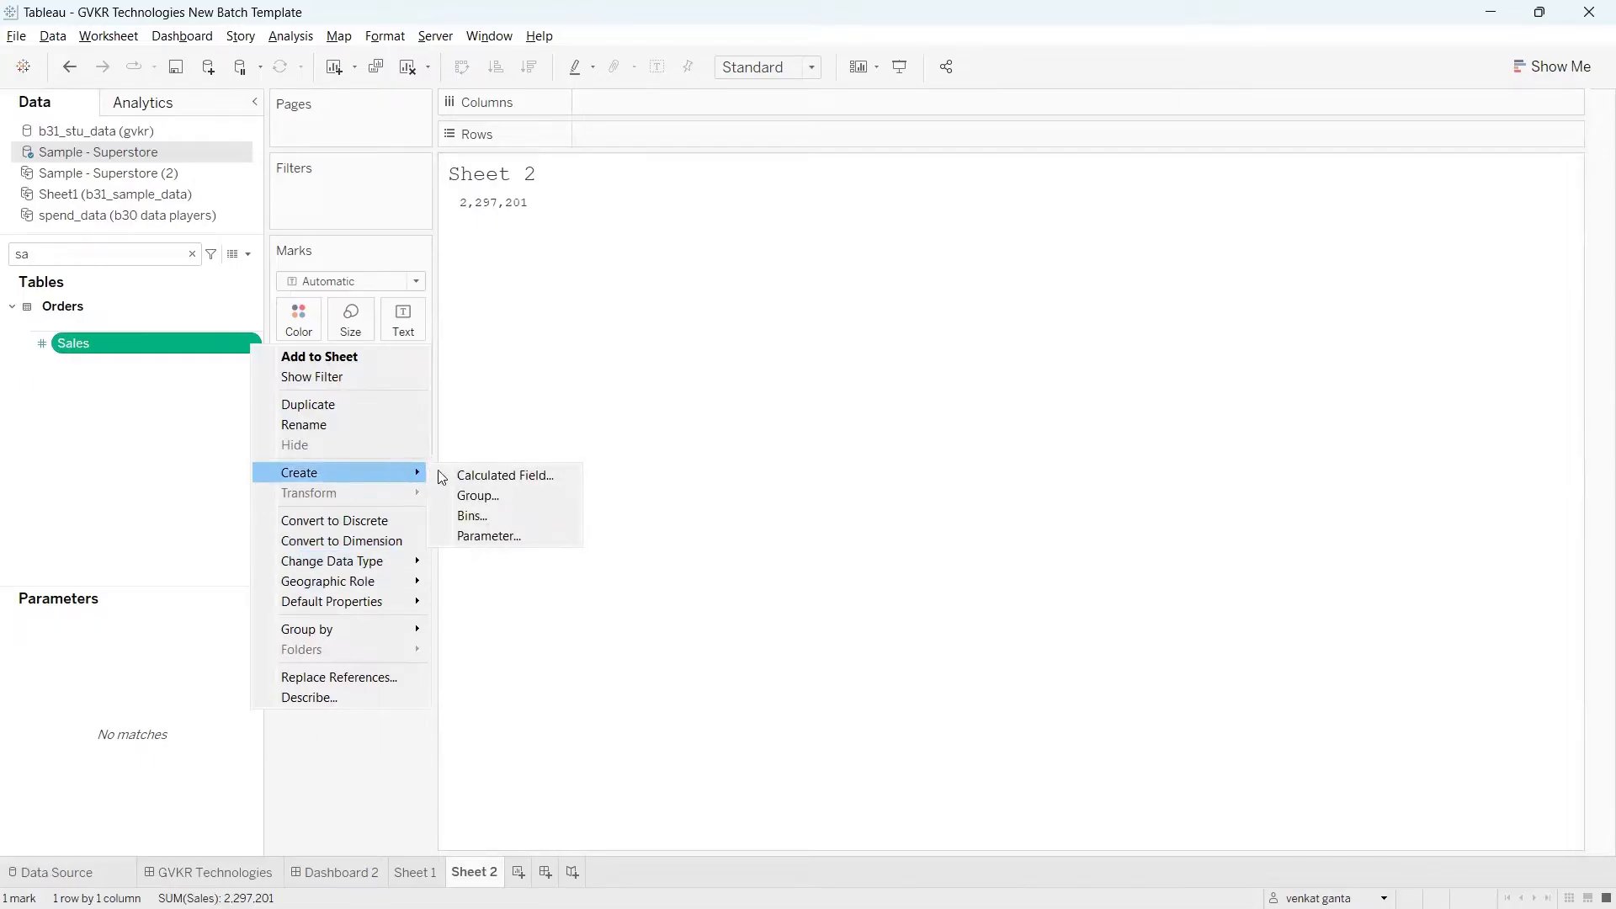
{"action": "left_click", "coordinate": [479, 476]}
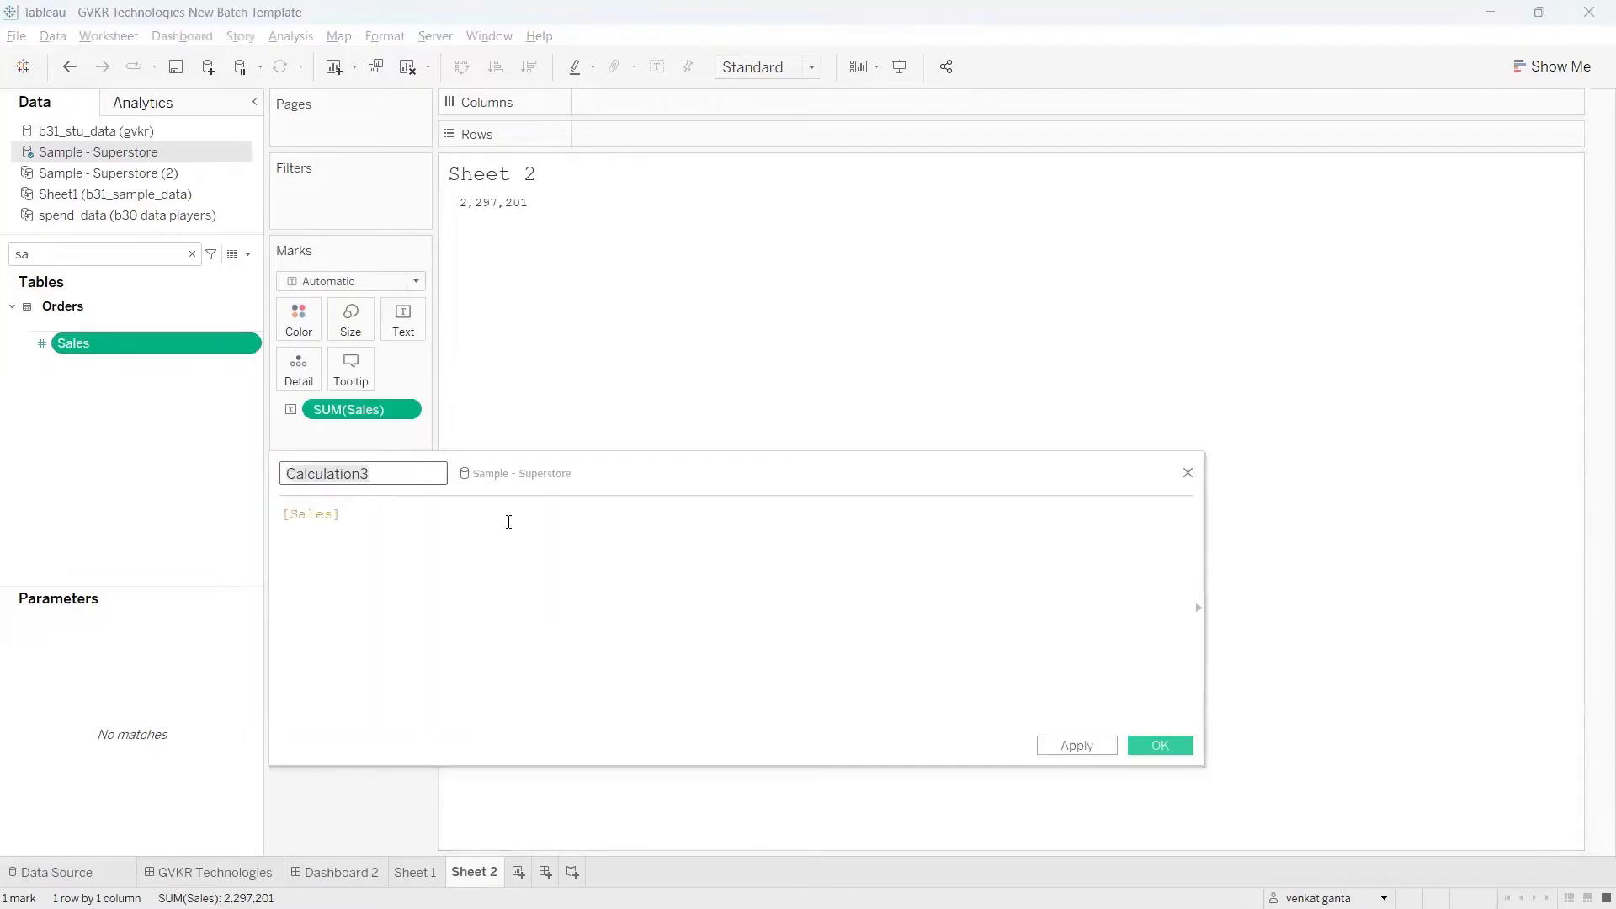
{"action": "type", "text": ")"}
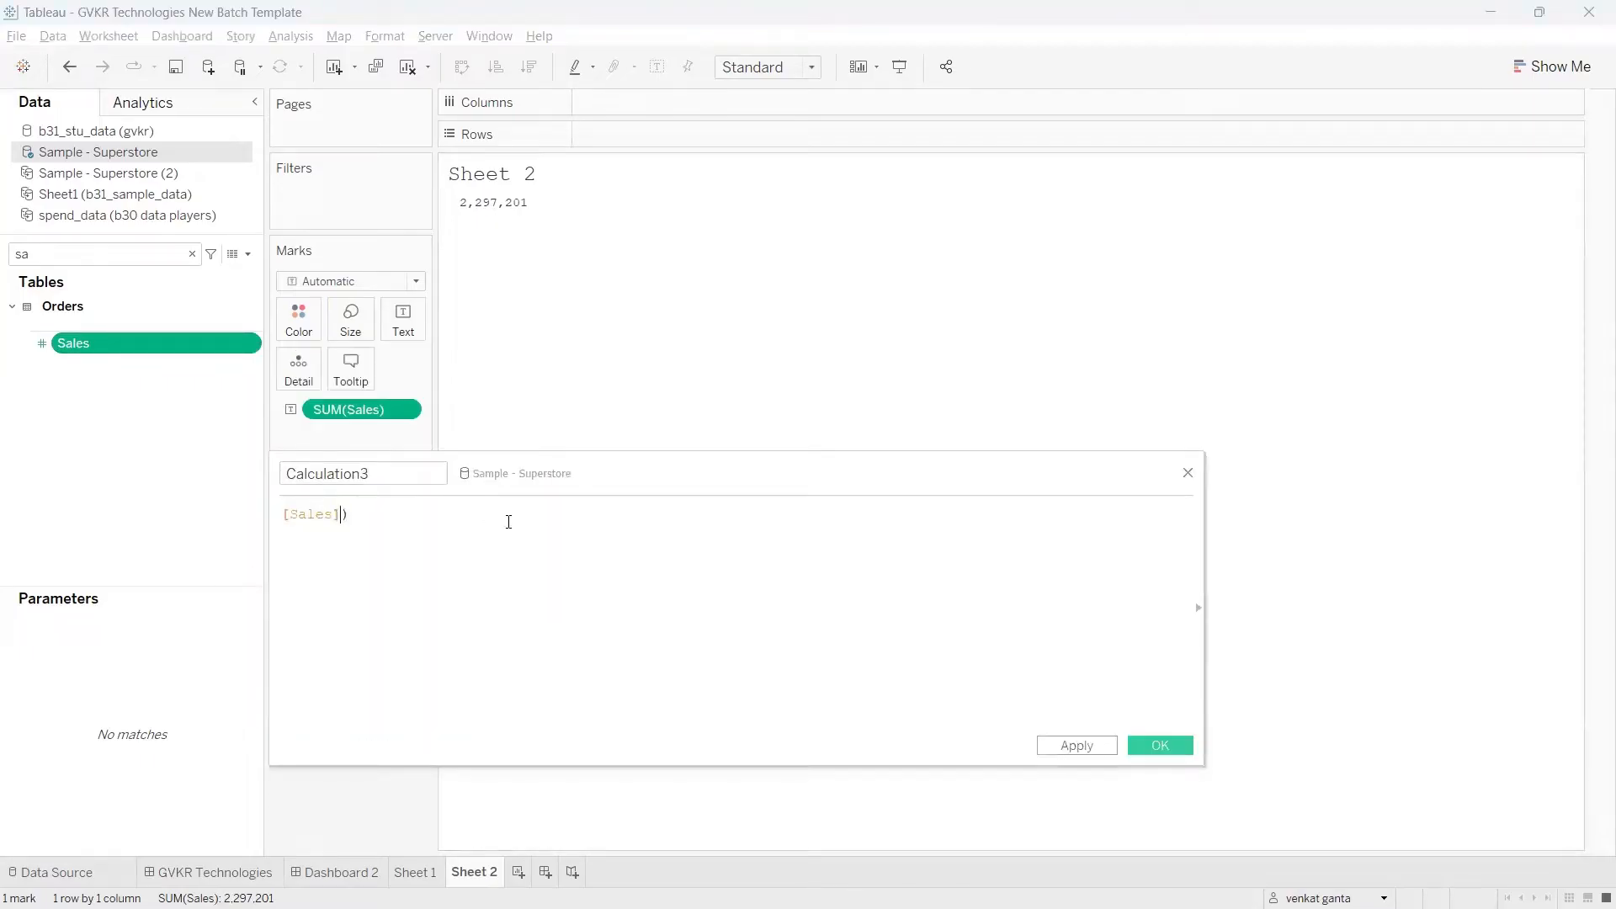
{"action": "key", "text": "Home"}
{"action": "type", "text": "("}
{"action": "key", "text": "Left"}
{"action": "type", "text": "str"}
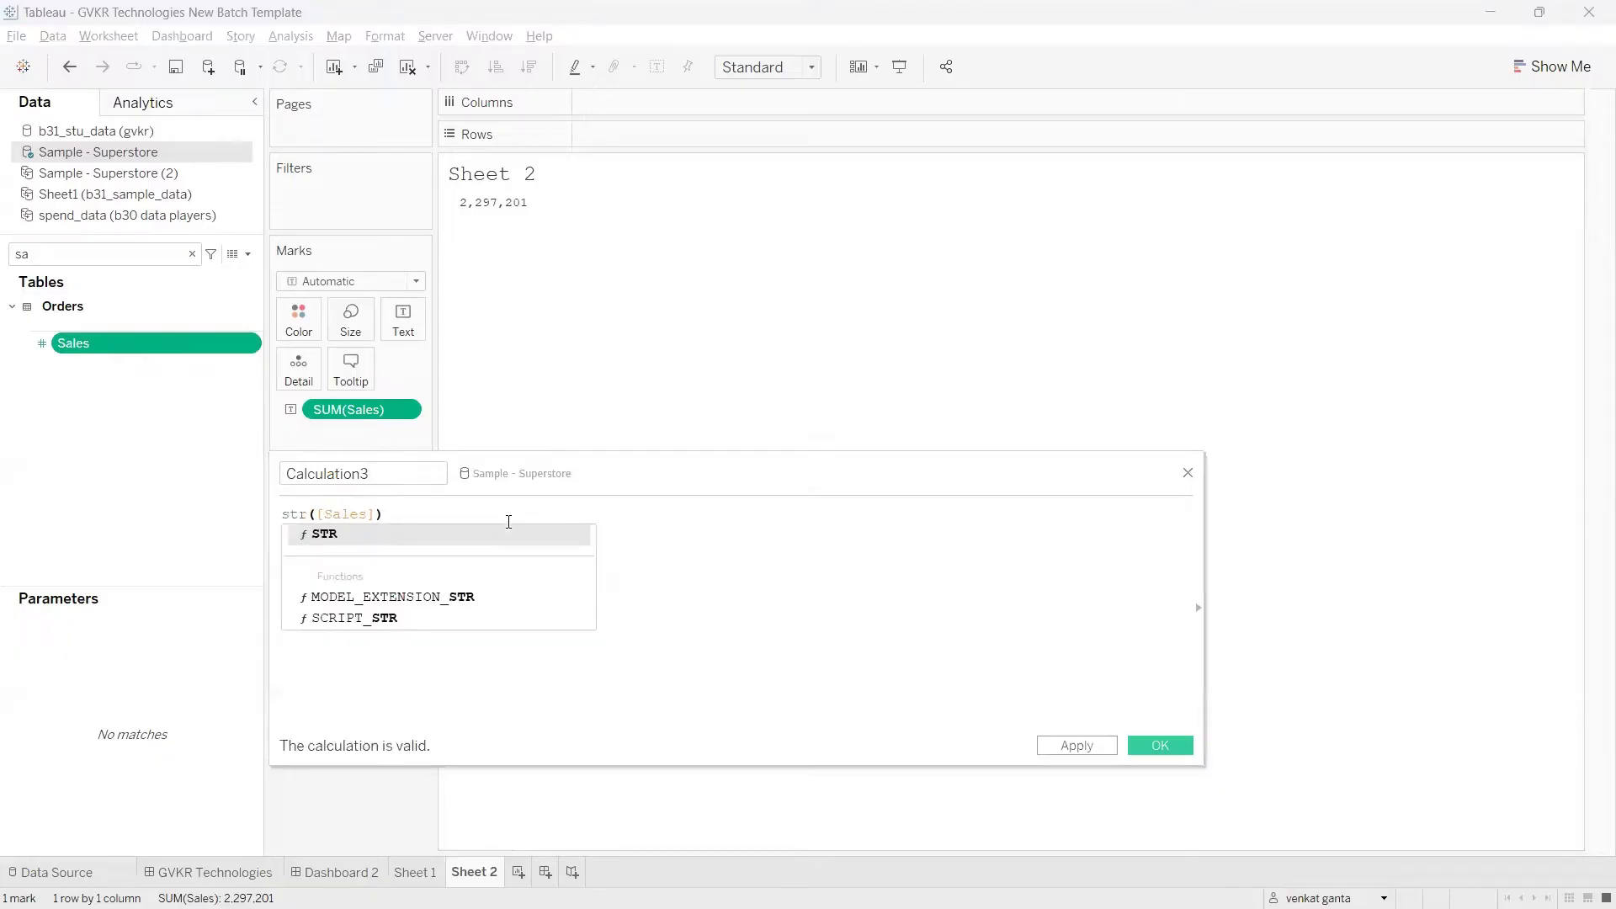
{"action": "key", "text": "Return"}
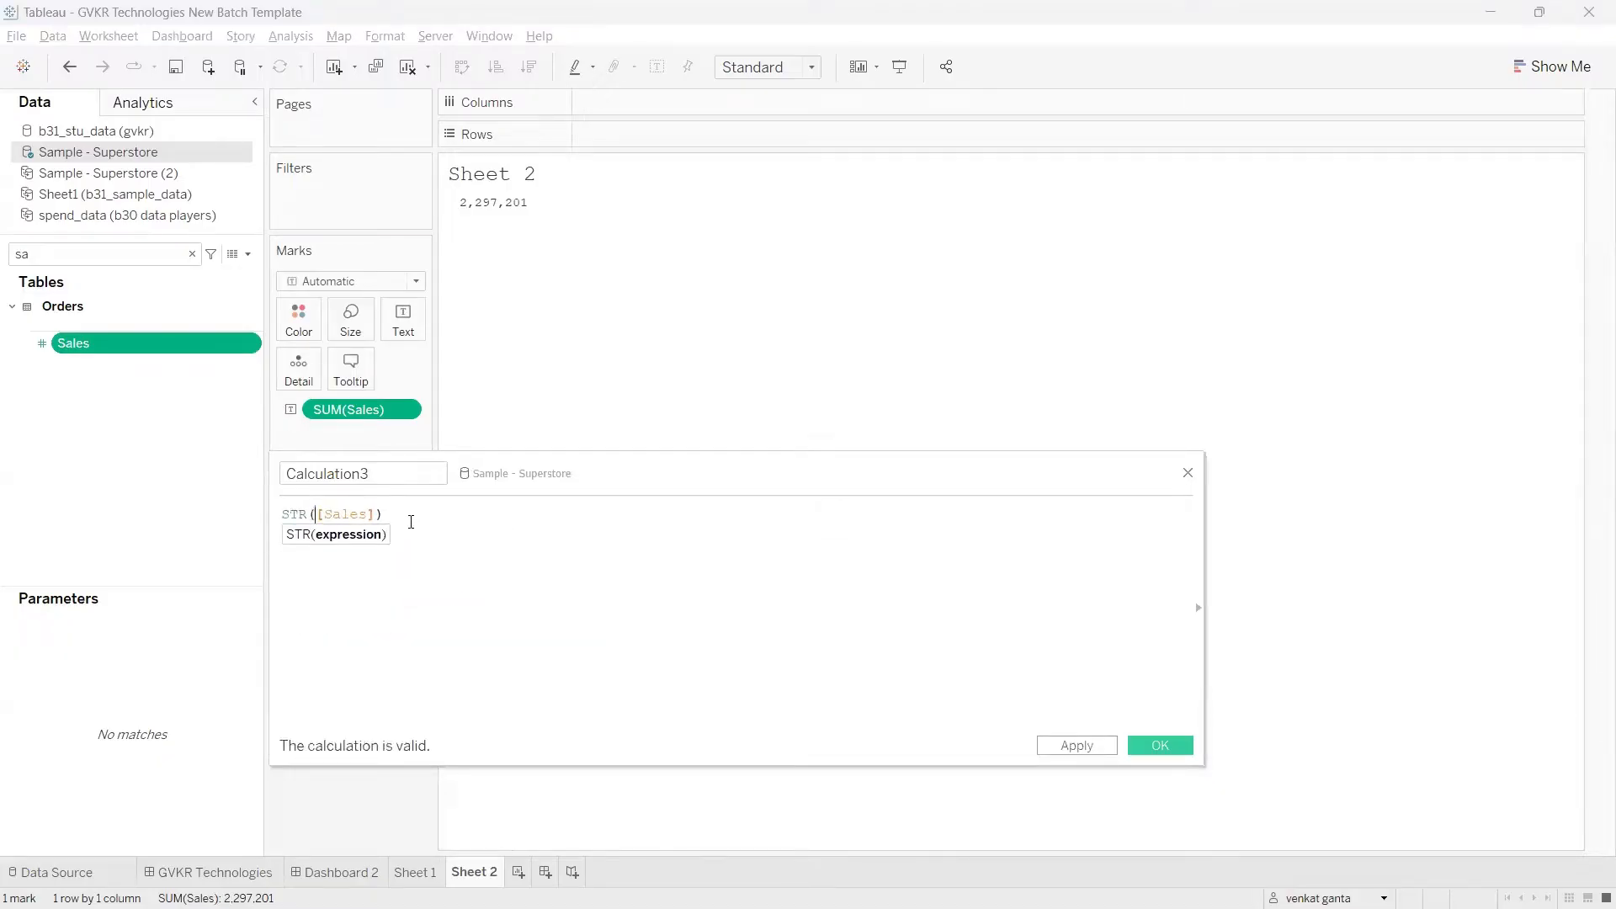
Step: Check the new calculated field's name and formula and apply it, keeping its editor open
{"action": "left_click_drag", "start_coordinate": [407, 515], "coordinate": [267, 515]}
{"action": "left_click", "coordinate": [427, 514]}
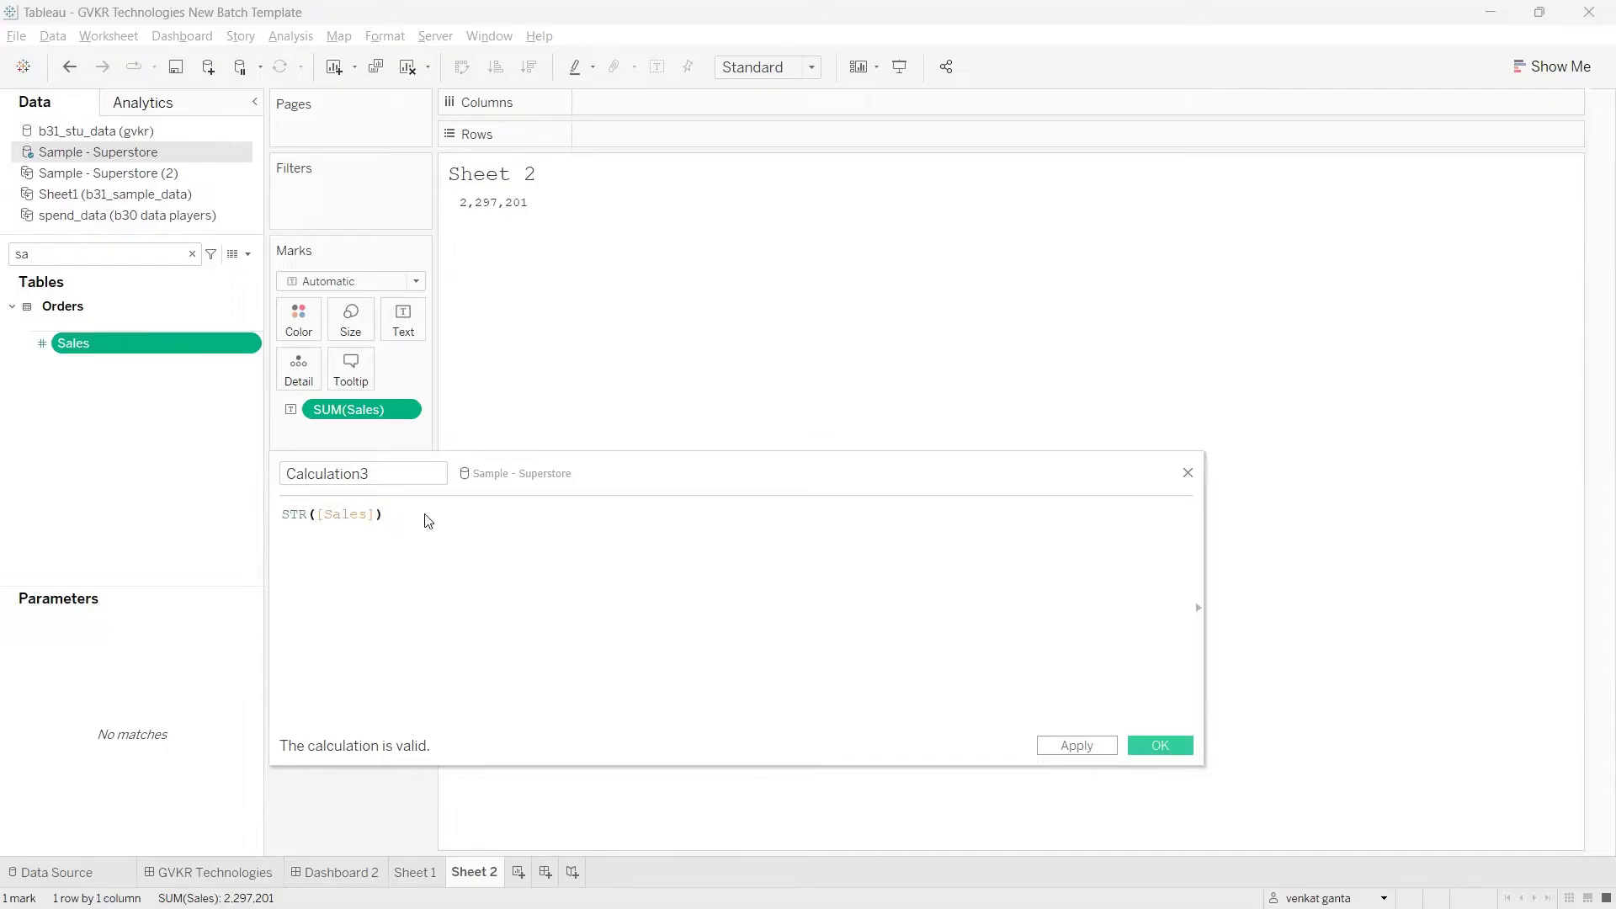
{"action": "left_click_drag", "start_coordinate": [395, 473], "coordinate": [283, 469]}
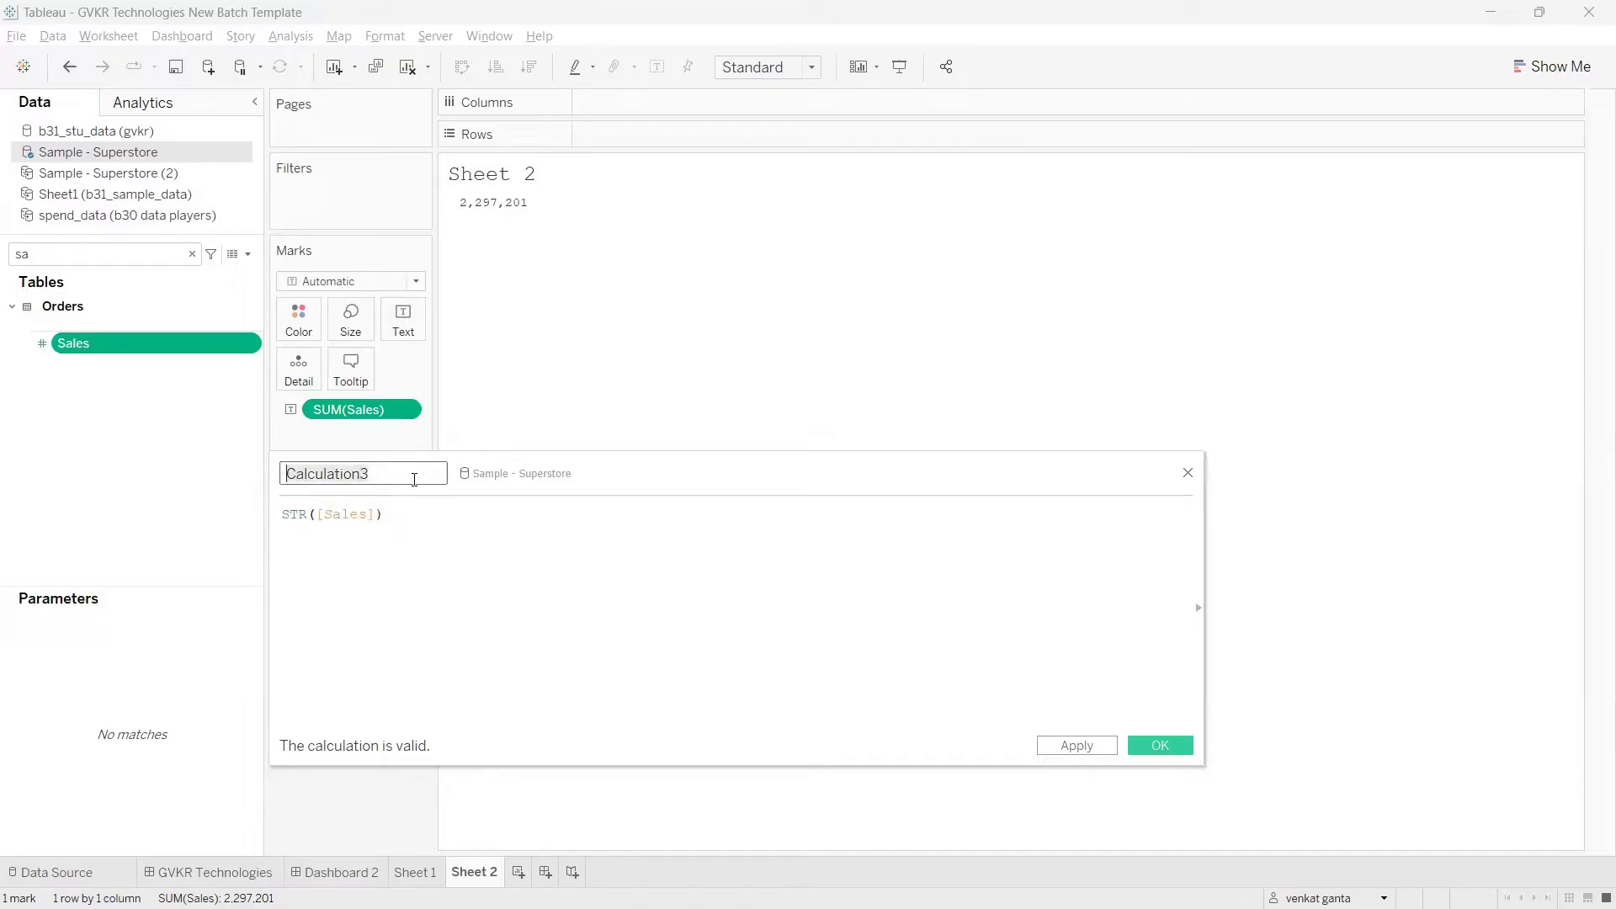
{"action": "left_click", "coordinate": [382, 476]}
{"action": "left_click_drag", "start_coordinate": [401, 515], "coordinate": [271, 517]}
{"action": "left_click", "coordinate": [442, 511]}
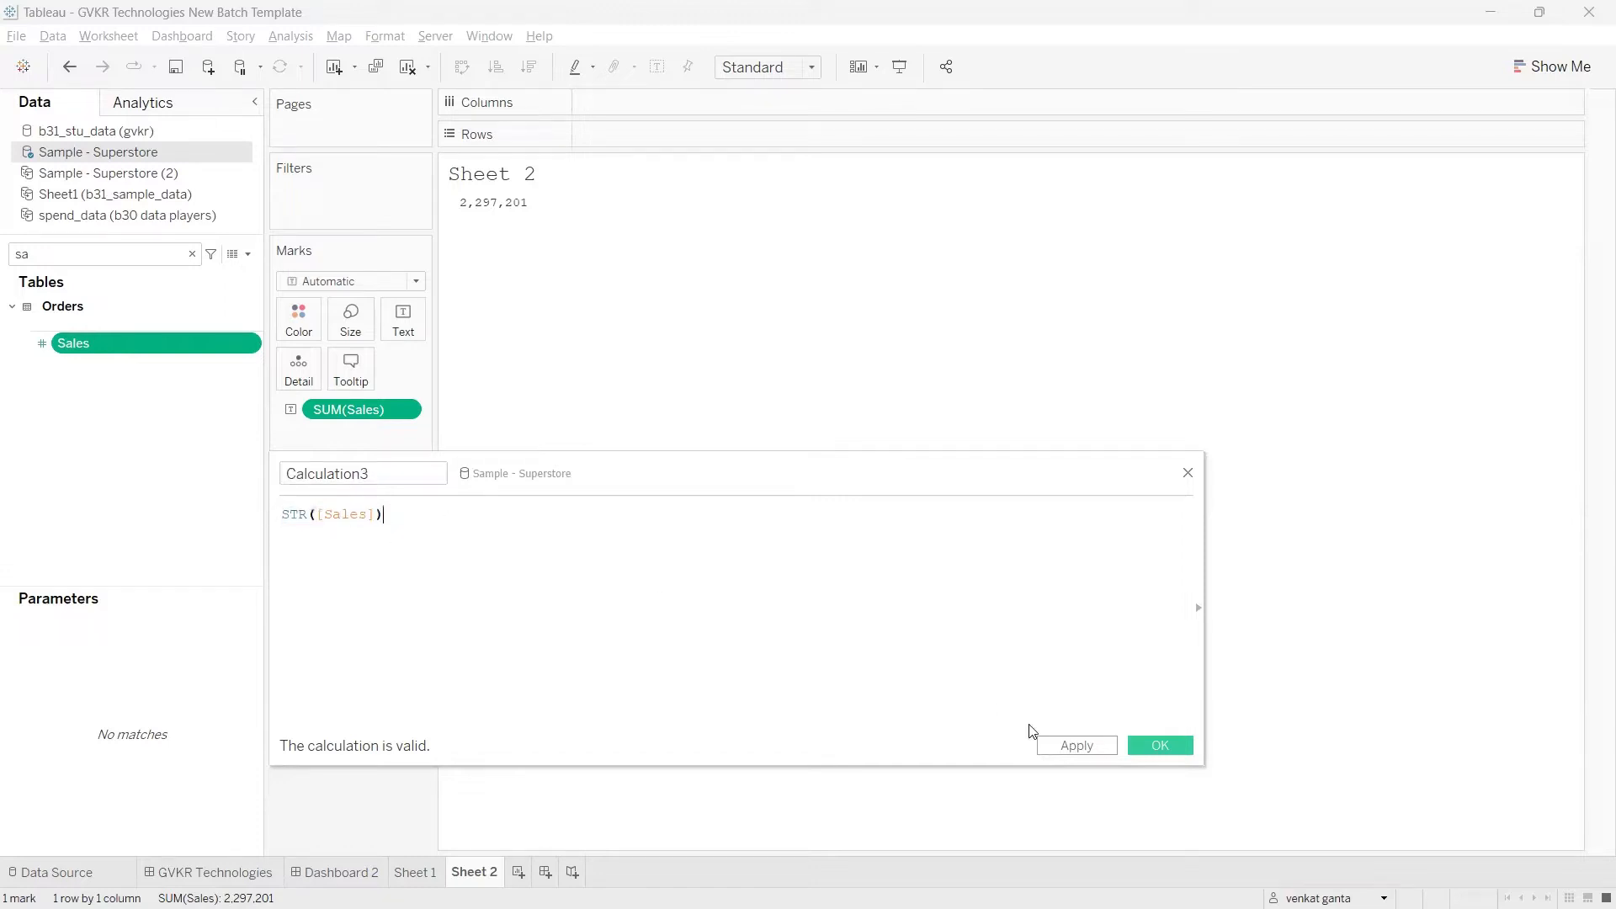
{"action": "left_click", "coordinate": [1079, 748]}
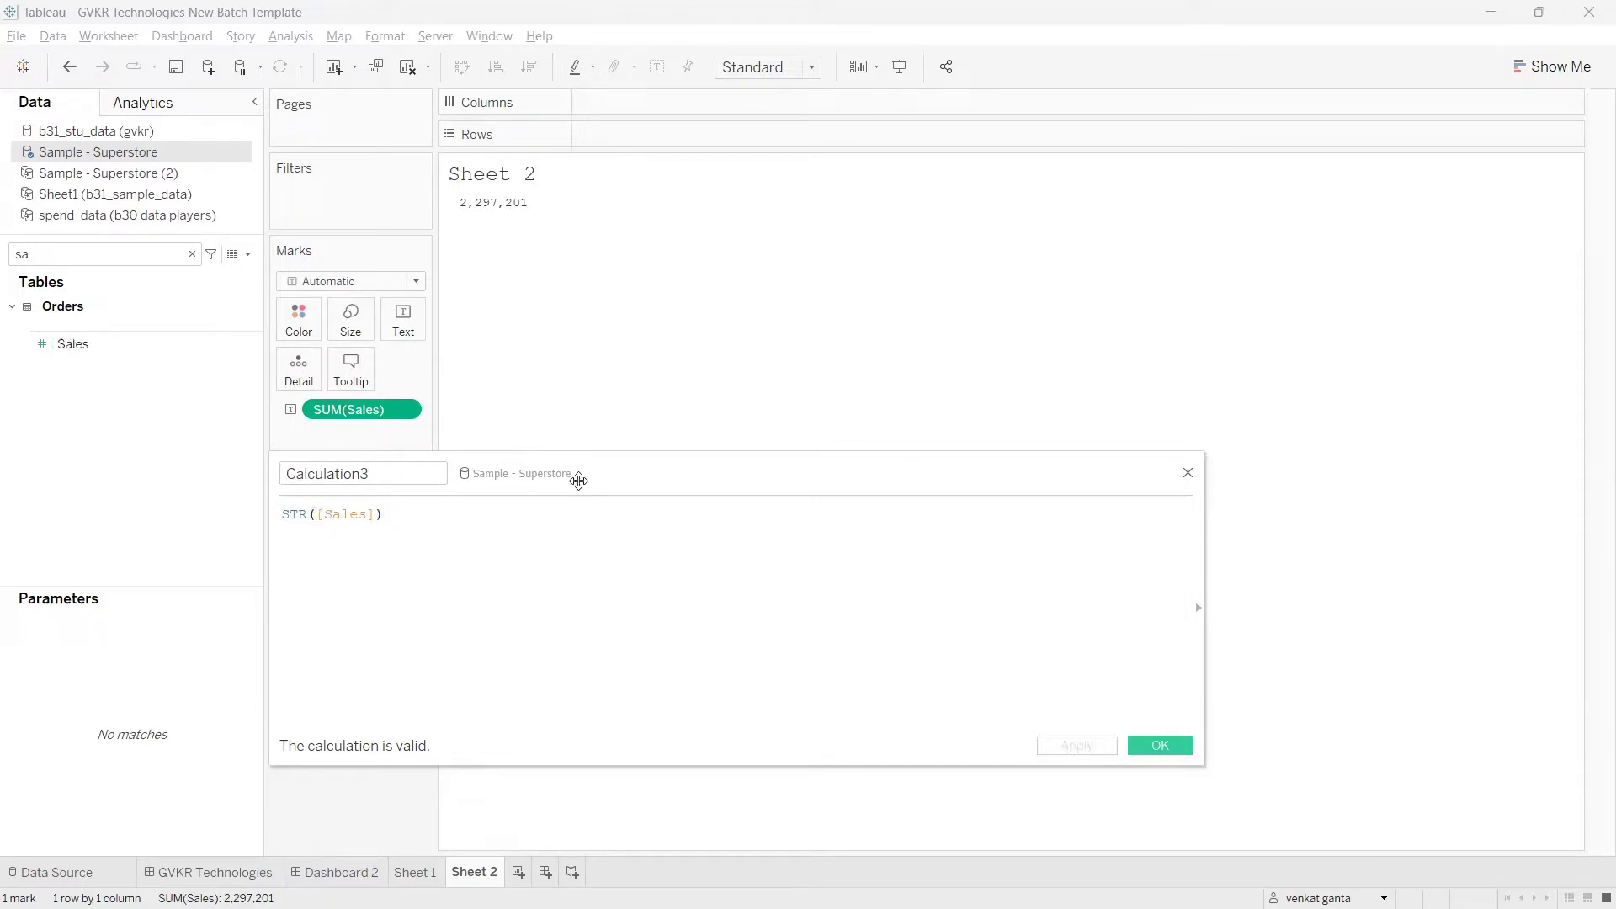
Step: Search the data fields for "cal", place the STR([Sales]) field on Rows, and move the editor clear of the view
{"action": "left_click_drag", "start_coordinate": [579, 481], "coordinate": [646, 504]}
{"action": "left_click", "coordinate": [178, 254]}
{"action": "type", "text": "ca"}
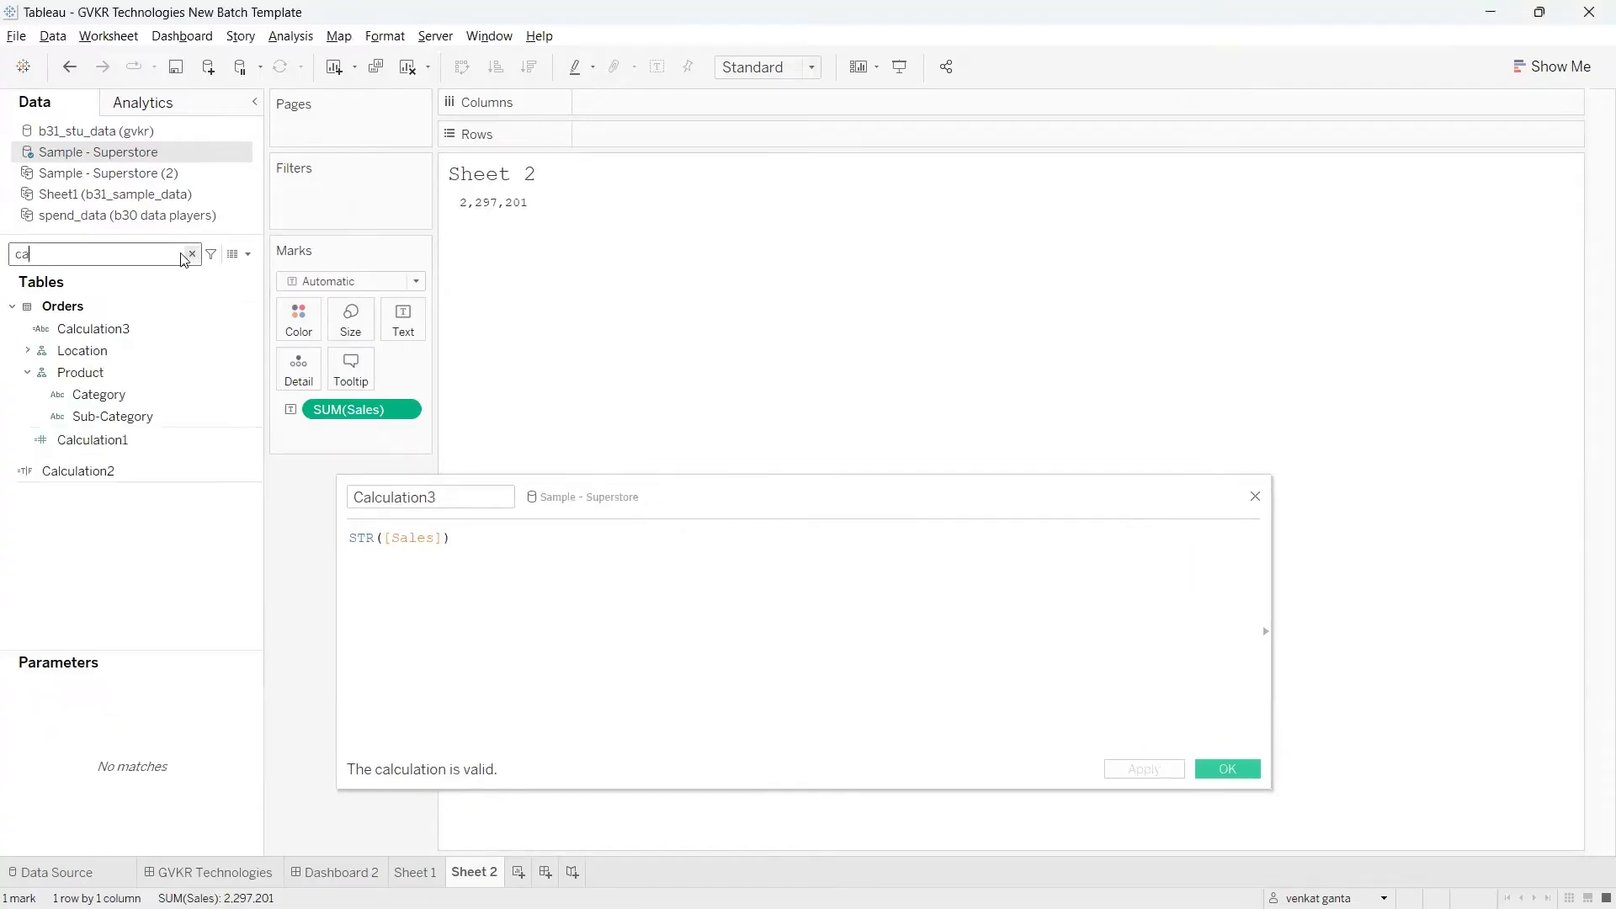
{"action": "type", "text": "l"}
{"action": "left_click", "coordinate": [102, 331]}
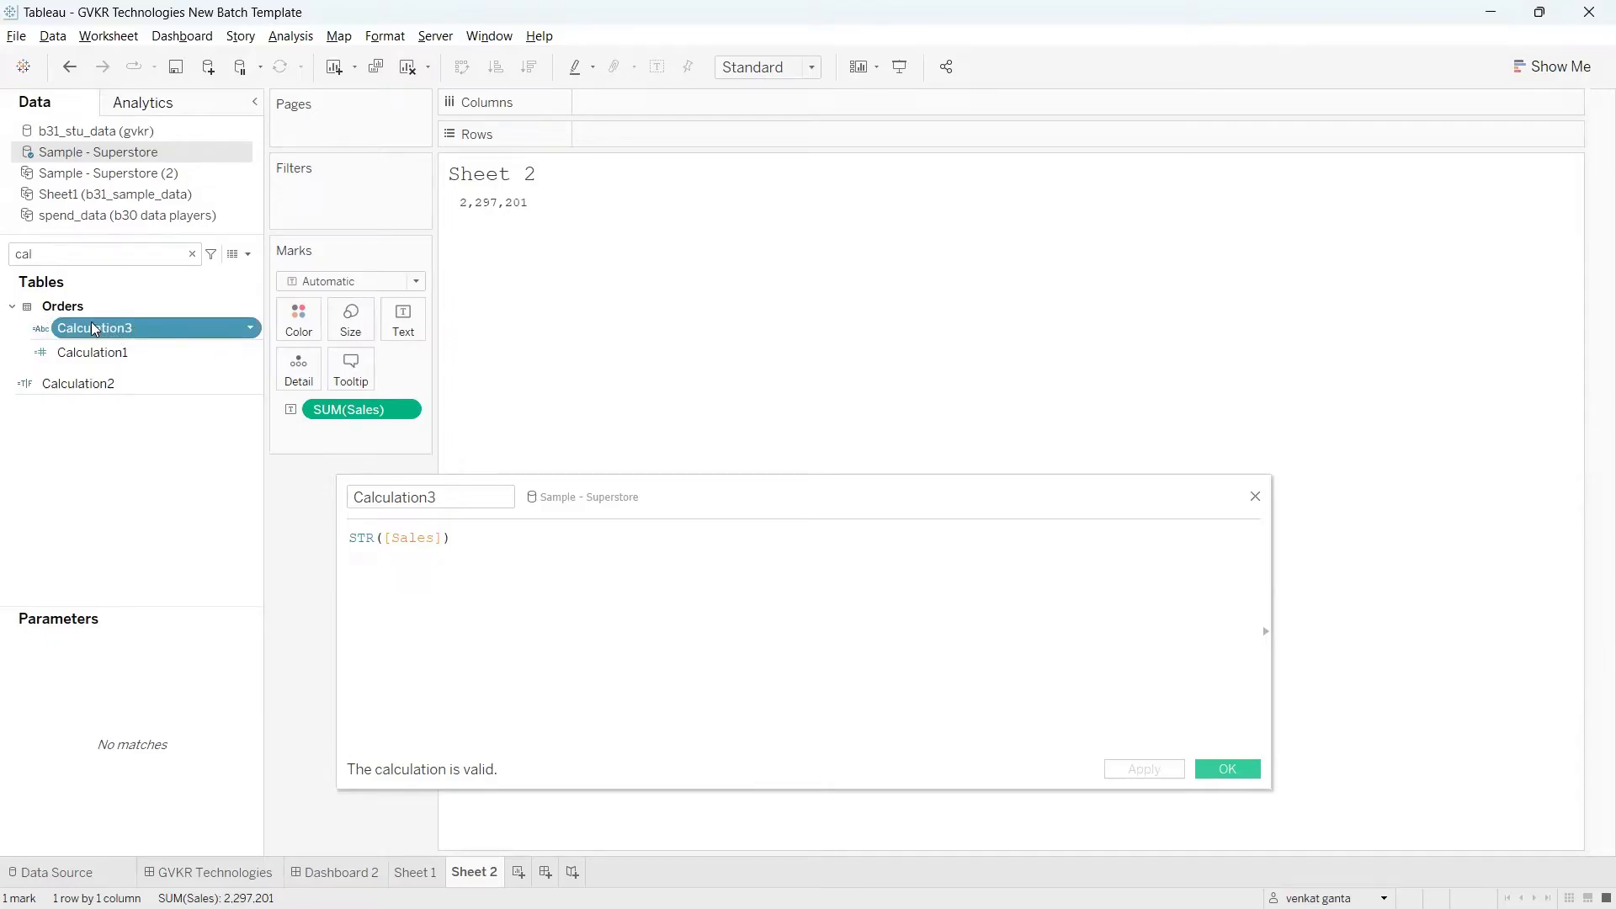
{"action": "mouse_move", "coordinate": [94, 328]}
{"action": "left_mouse_down"}
{"action": "mouse_move", "coordinate": [504, 221]}
{"action": "mouse_move", "coordinate": [626, 171]}
{"action": "mouse_move", "coordinate": [633, 148]}
{"action": "left_mouse_up"}
{"action": "left_click_drag", "start_coordinate": [768, 501], "coordinate": [809, 590]}
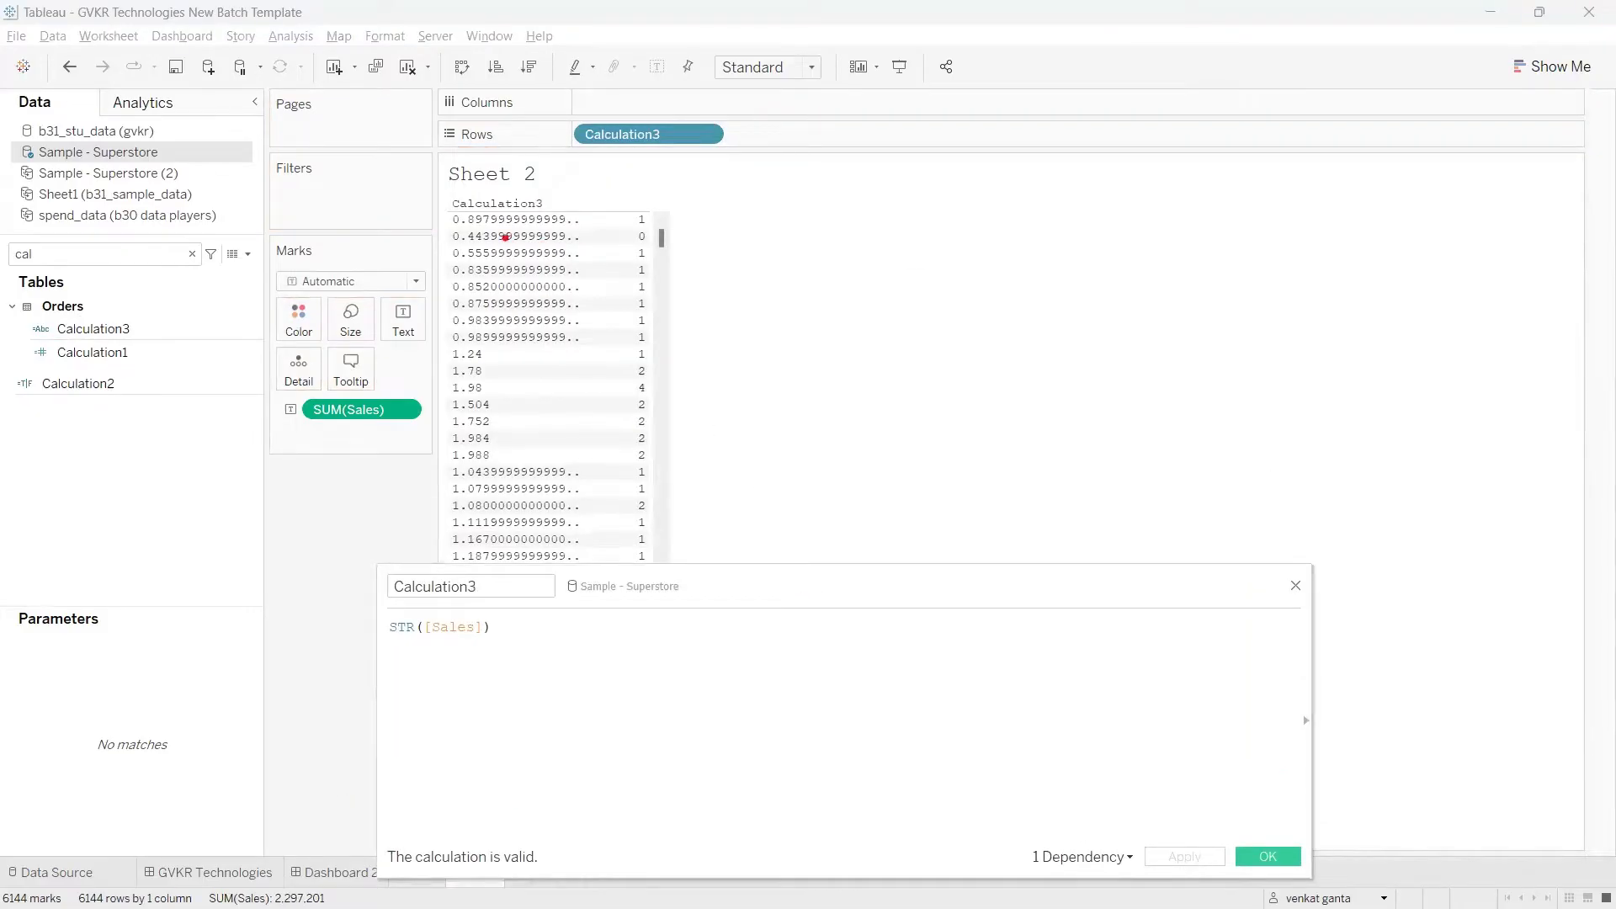
{"action": "mouse_move", "coordinate": [452, 228]}
{"action": "left_mouse_down"}
{"action": "mouse_move", "coordinate": [533, 228]}
{"action": "mouse_move", "coordinate": [517, 246]}
{"action": "mouse_move", "coordinate": [536, 247]}
{"action": "left_mouse_up"}
{"action": "left_click_drag", "start_coordinate": [435, 264], "coordinate": [553, 269]}
{"action": "left_click_drag", "start_coordinate": [433, 282], "coordinate": [539, 287]}
{"action": "left_click_drag", "start_coordinate": [457, 318], "coordinate": [556, 318]}
{"action": "left_click_drag", "start_coordinate": [458, 323], "coordinate": [622, 346]}
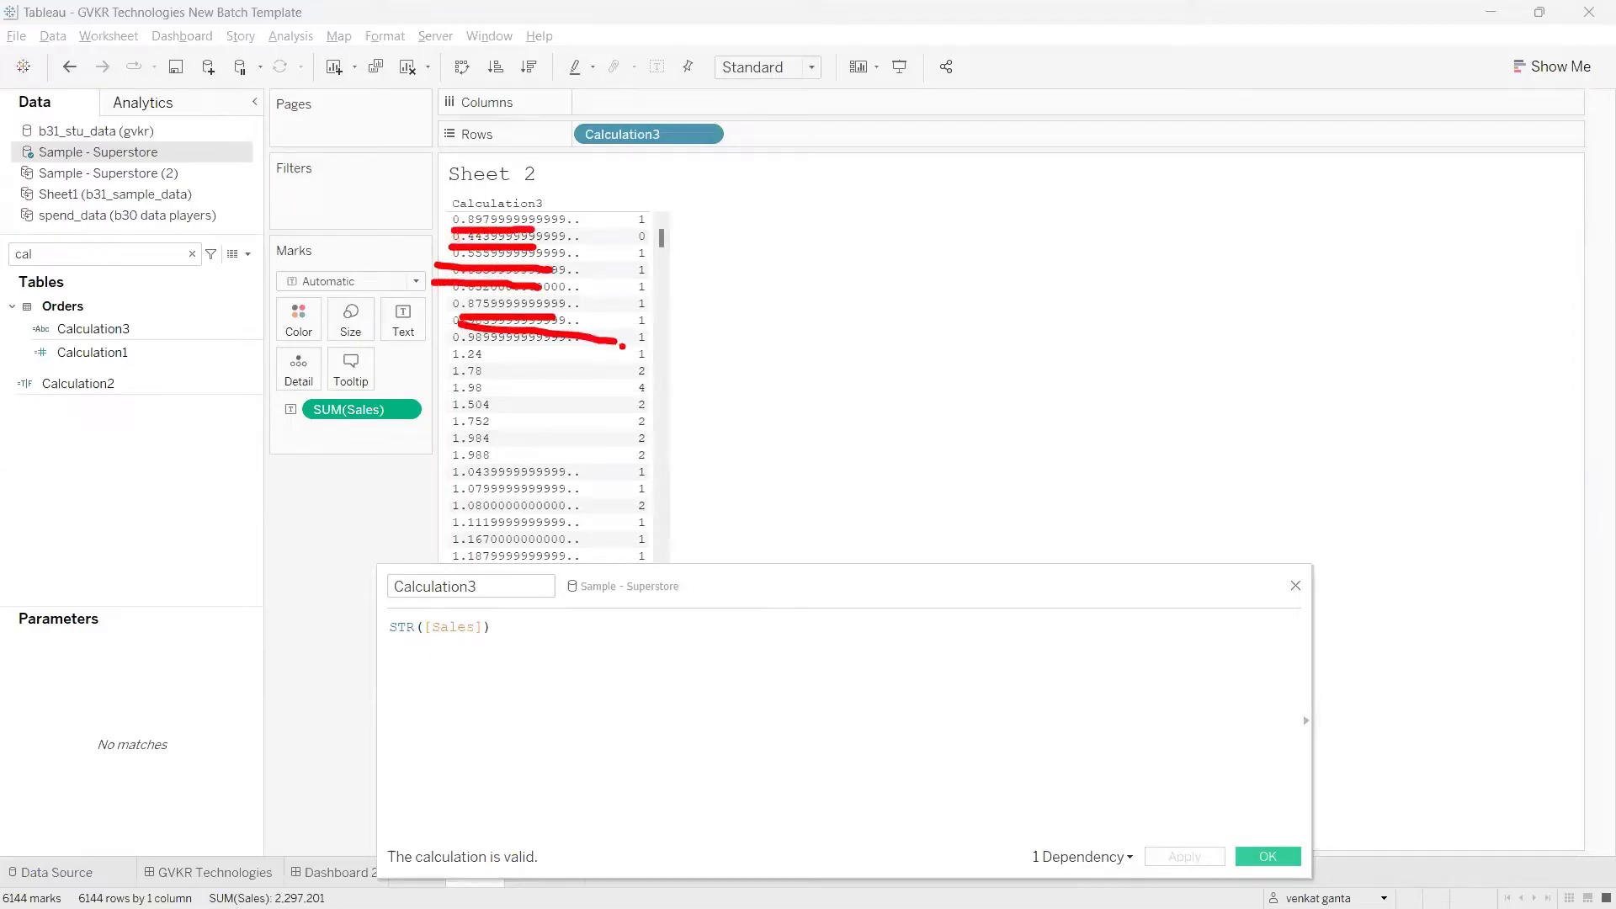
{"action": "key", "text": "Escape"}
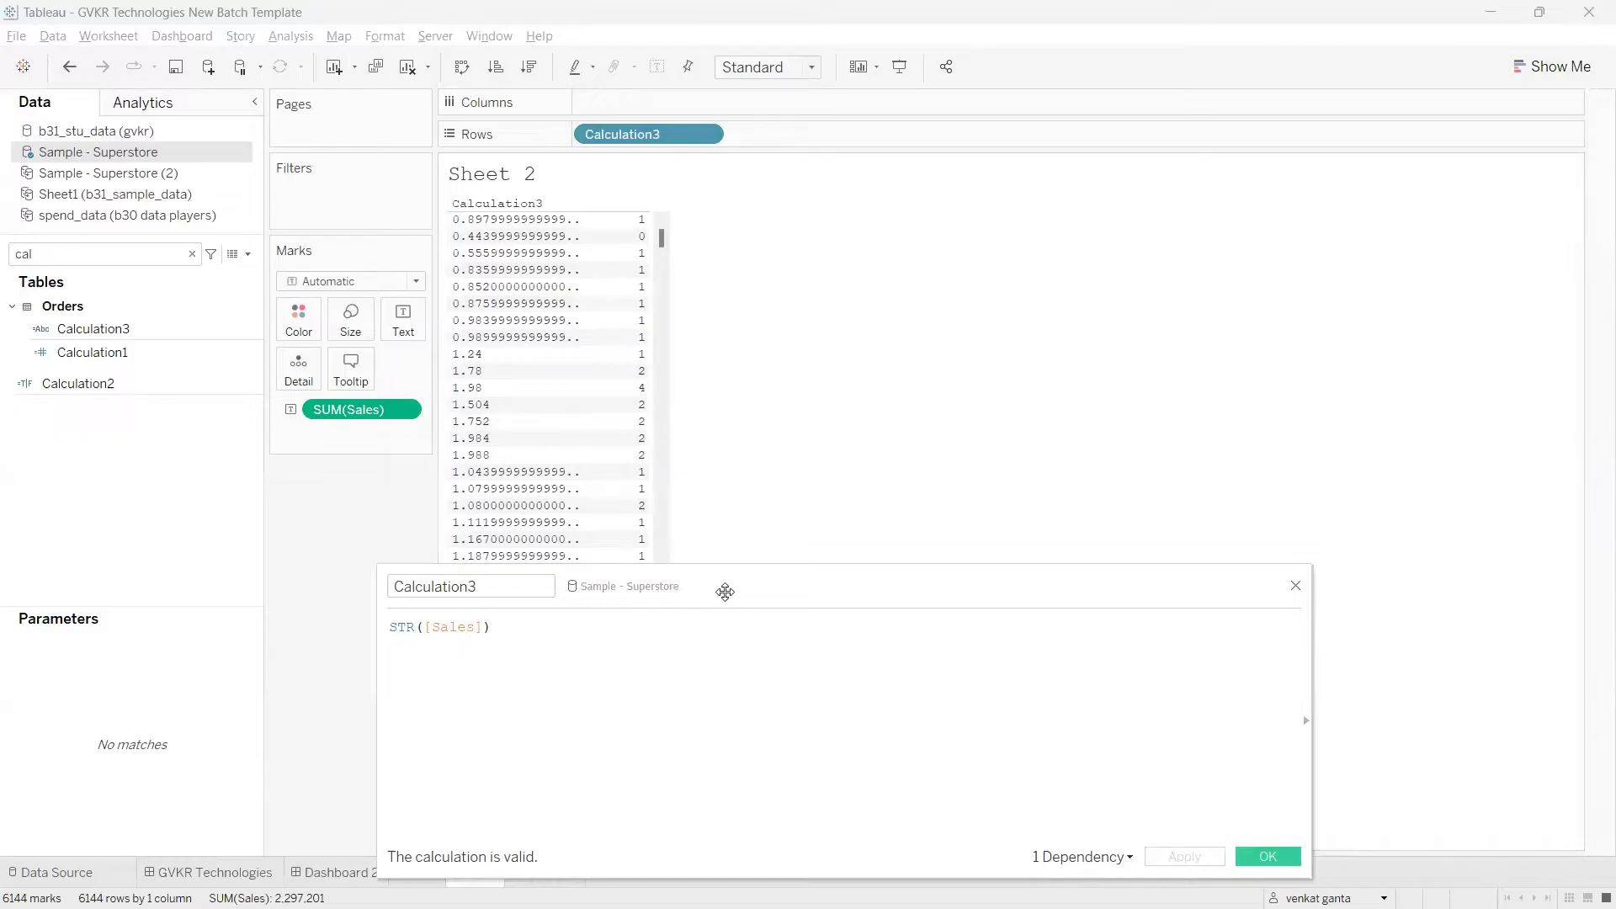
Step: Remove the STR([Sales]) field from Rows and reposition the calculation editor over the sheet
{"action": "left_click_drag", "start_coordinate": [722, 591], "coordinate": [732, 562]}
{"action": "left_click_drag", "start_coordinate": [628, 133], "coordinate": [160, 348]}
{"action": "left_click_drag", "start_coordinate": [635, 559], "coordinate": [628, 374]}
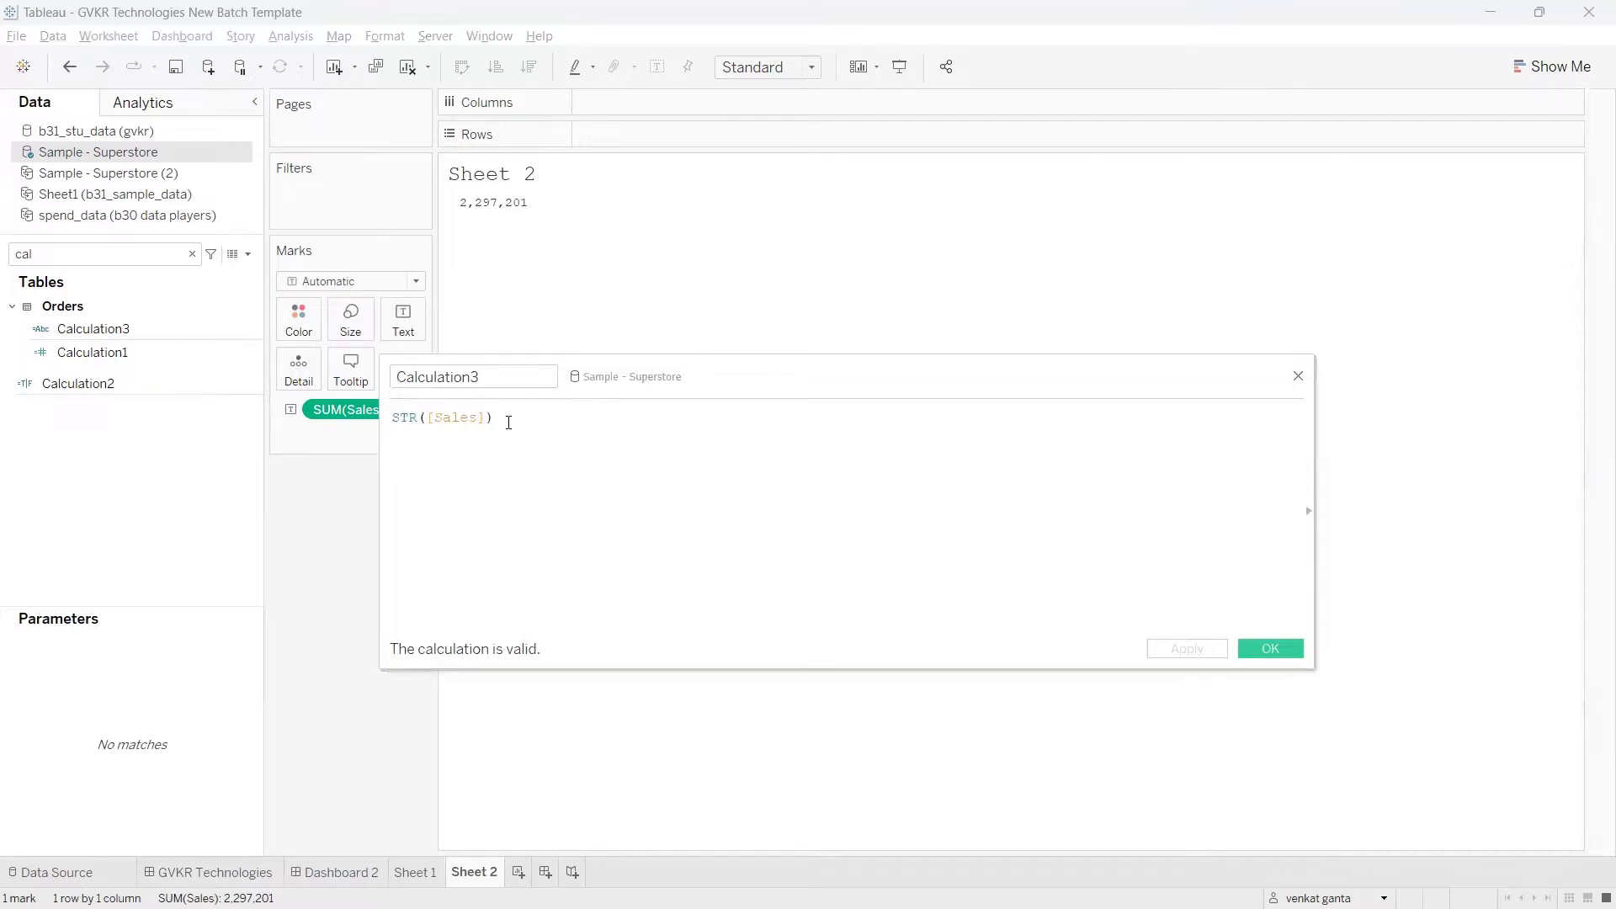
{"action": "left_click_drag", "start_coordinate": [715, 377], "coordinate": [541, 332]}
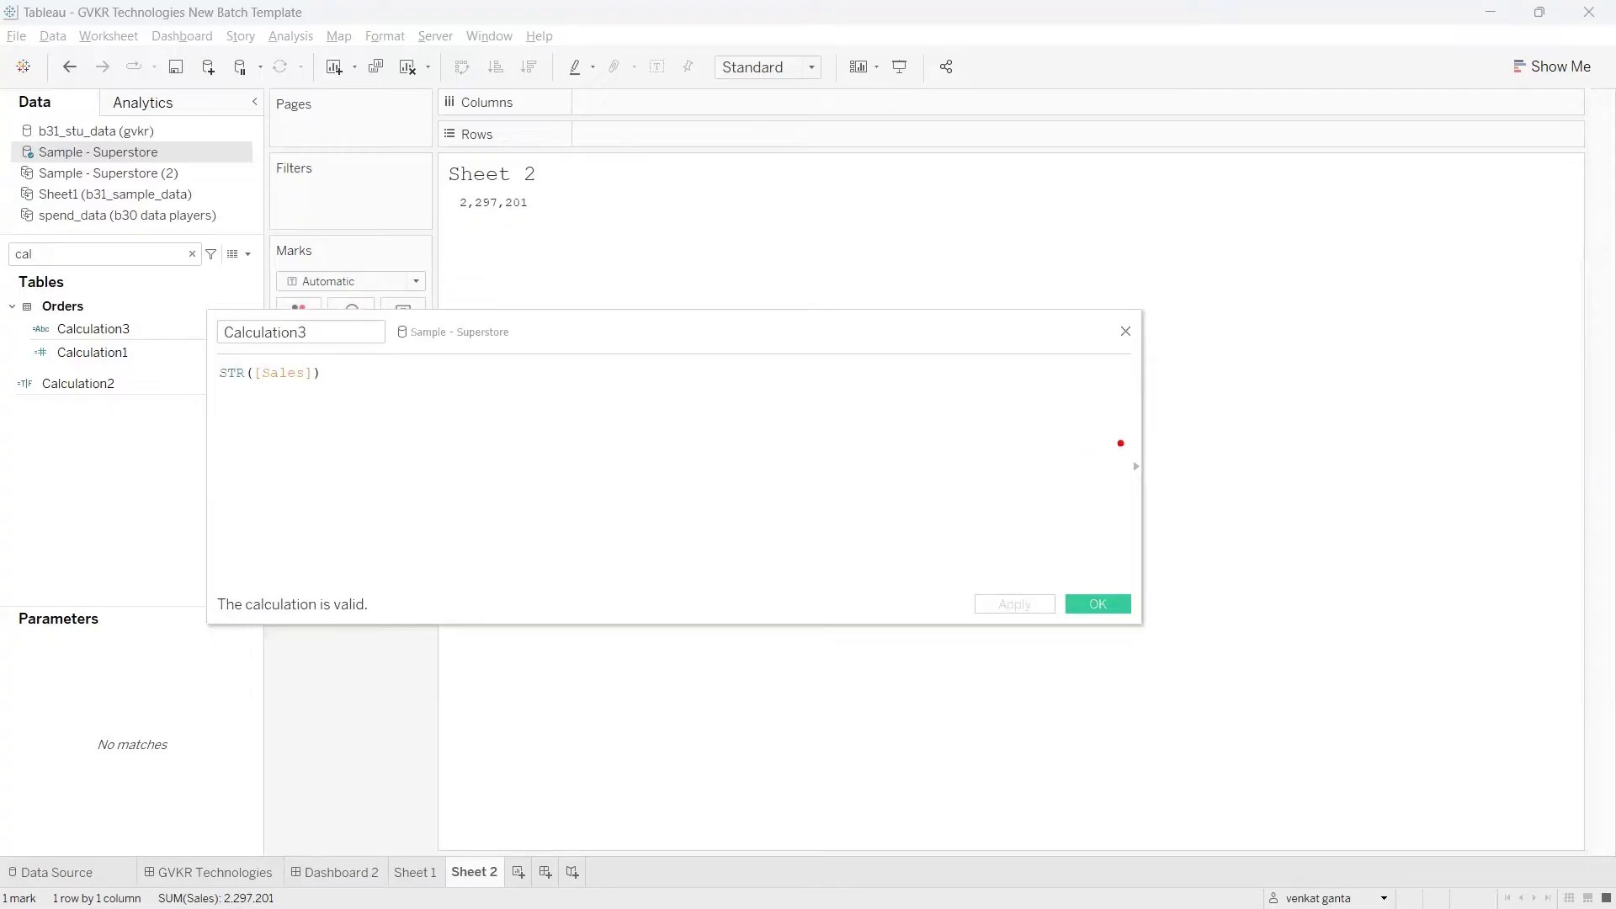
Step: Expand the function reference in the calculation editor and filter it to the Number category
{"action": "mouse_move", "coordinate": [1121, 443]}
{"action": "left_mouse_down"}
{"action": "mouse_move", "coordinate": [1082, 481]}
{"action": "mouse_move", "coordinate": [1170, 473]}
{"action": "mouse_move", "coordinate": [1092, 438]}
{"action": "left_mouse_up"}
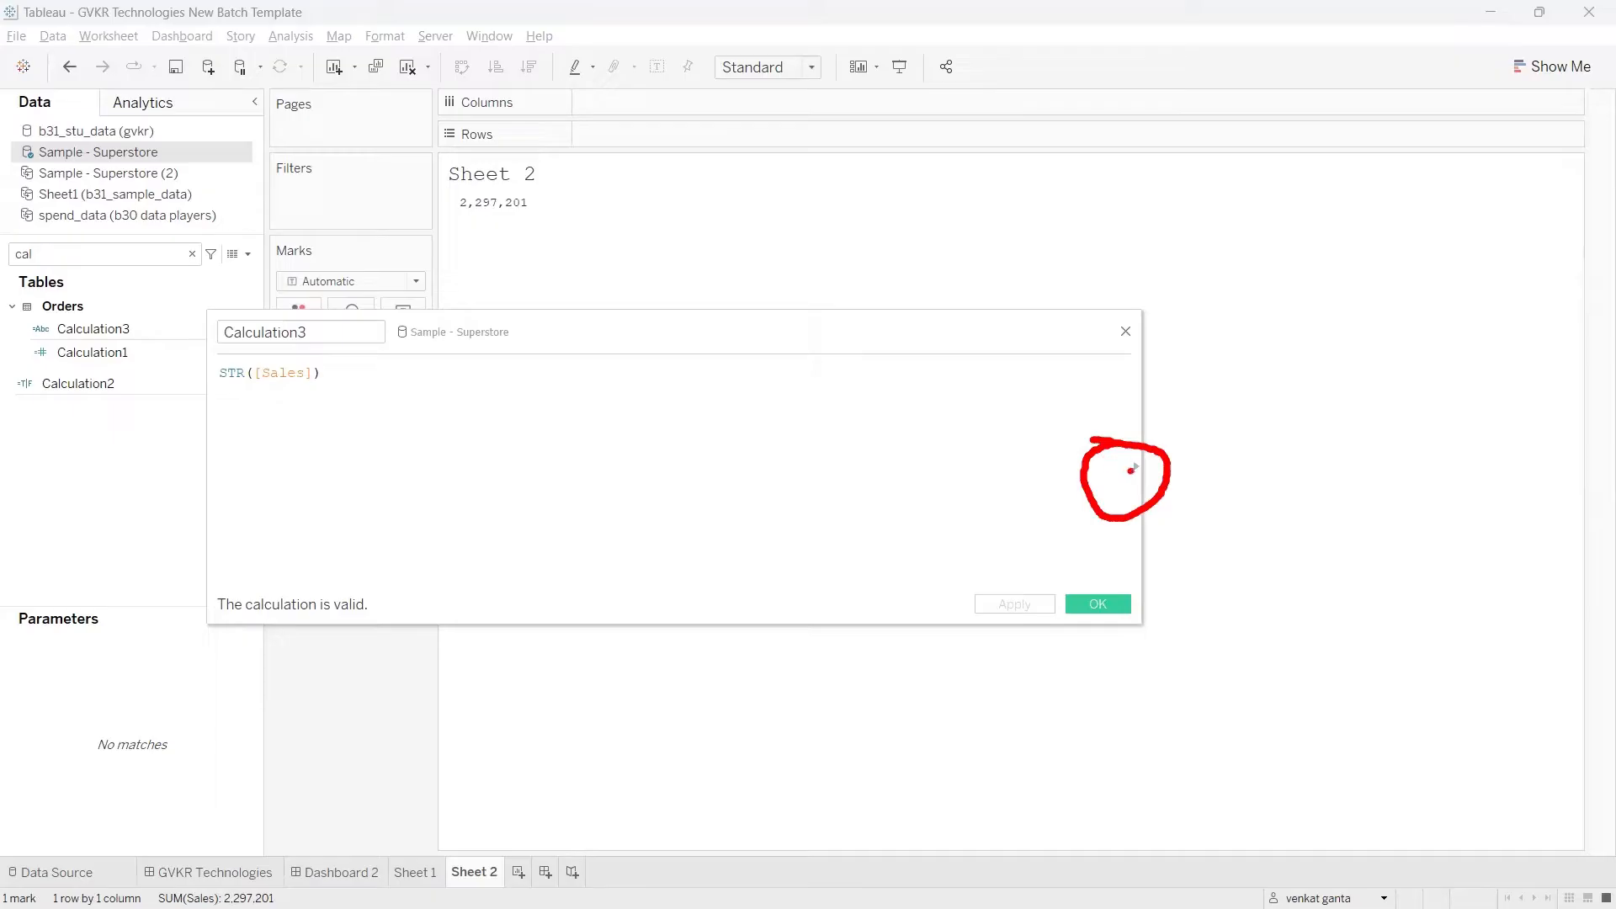
{"action": "key", "text": "Escape"}
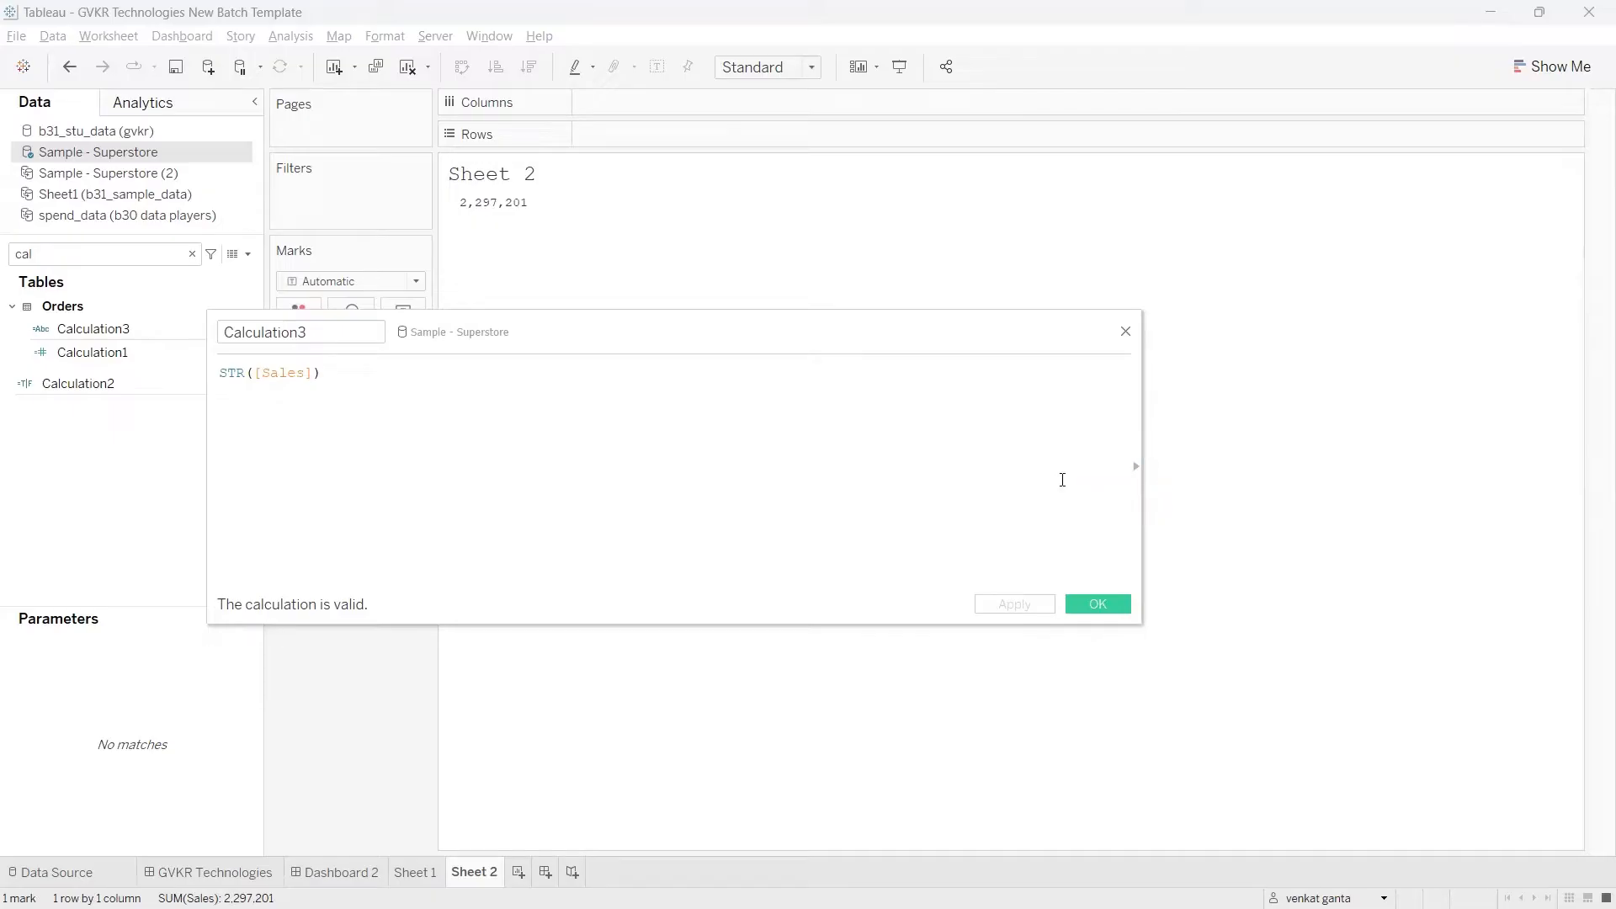
{"action": "left_click", "coordinate": [1135, 467]}
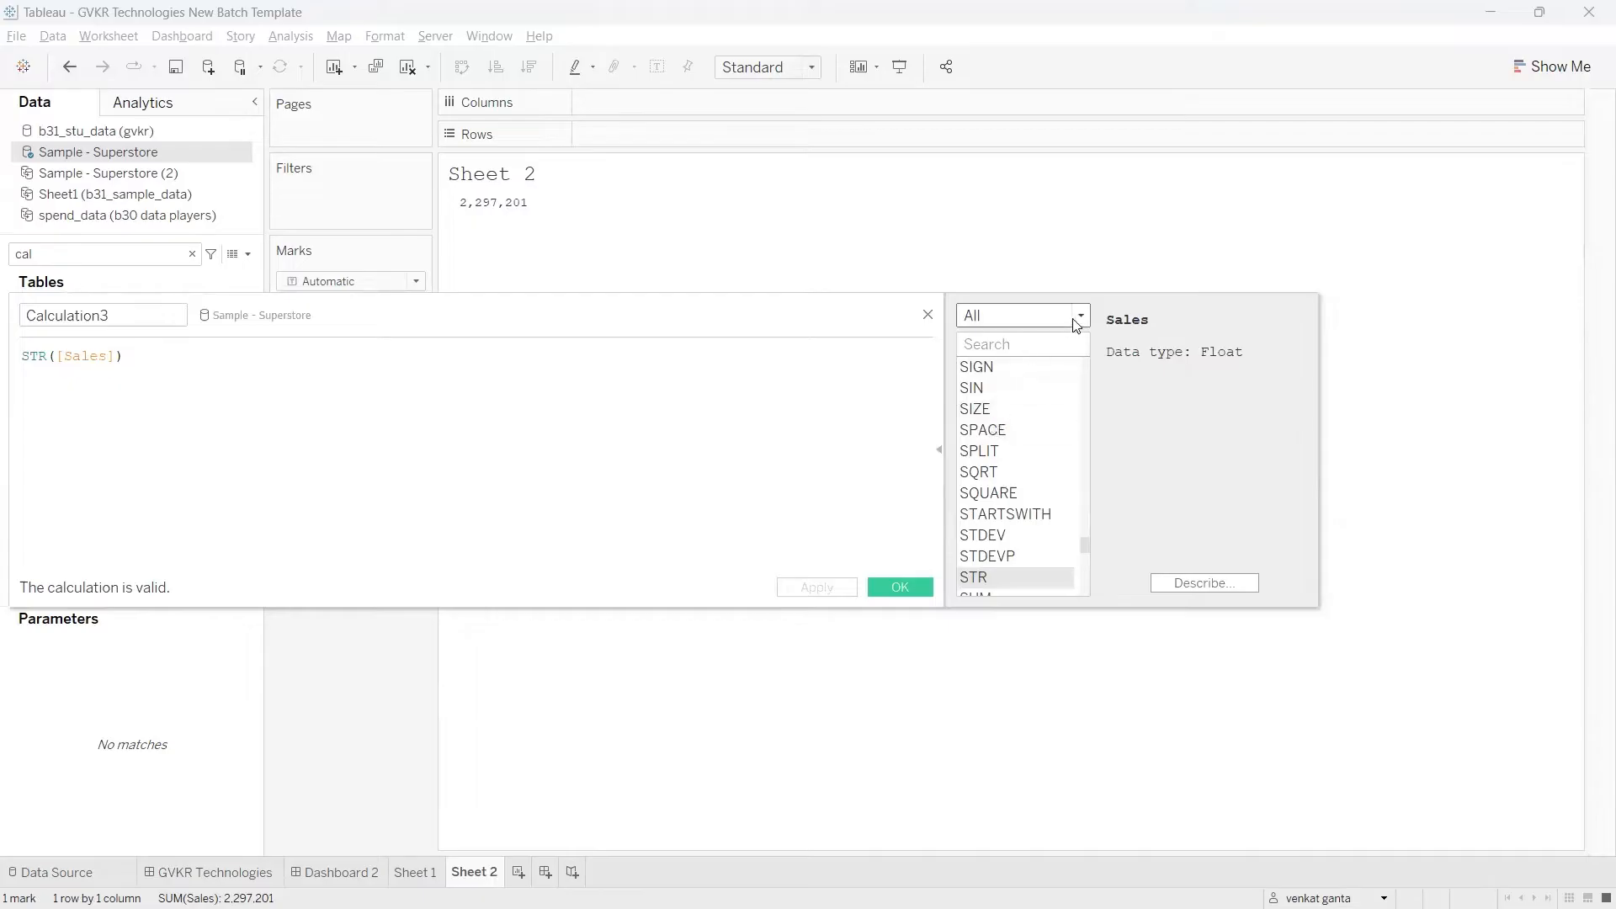
{"action": "left_click", "coordinate": [1010, 324]}
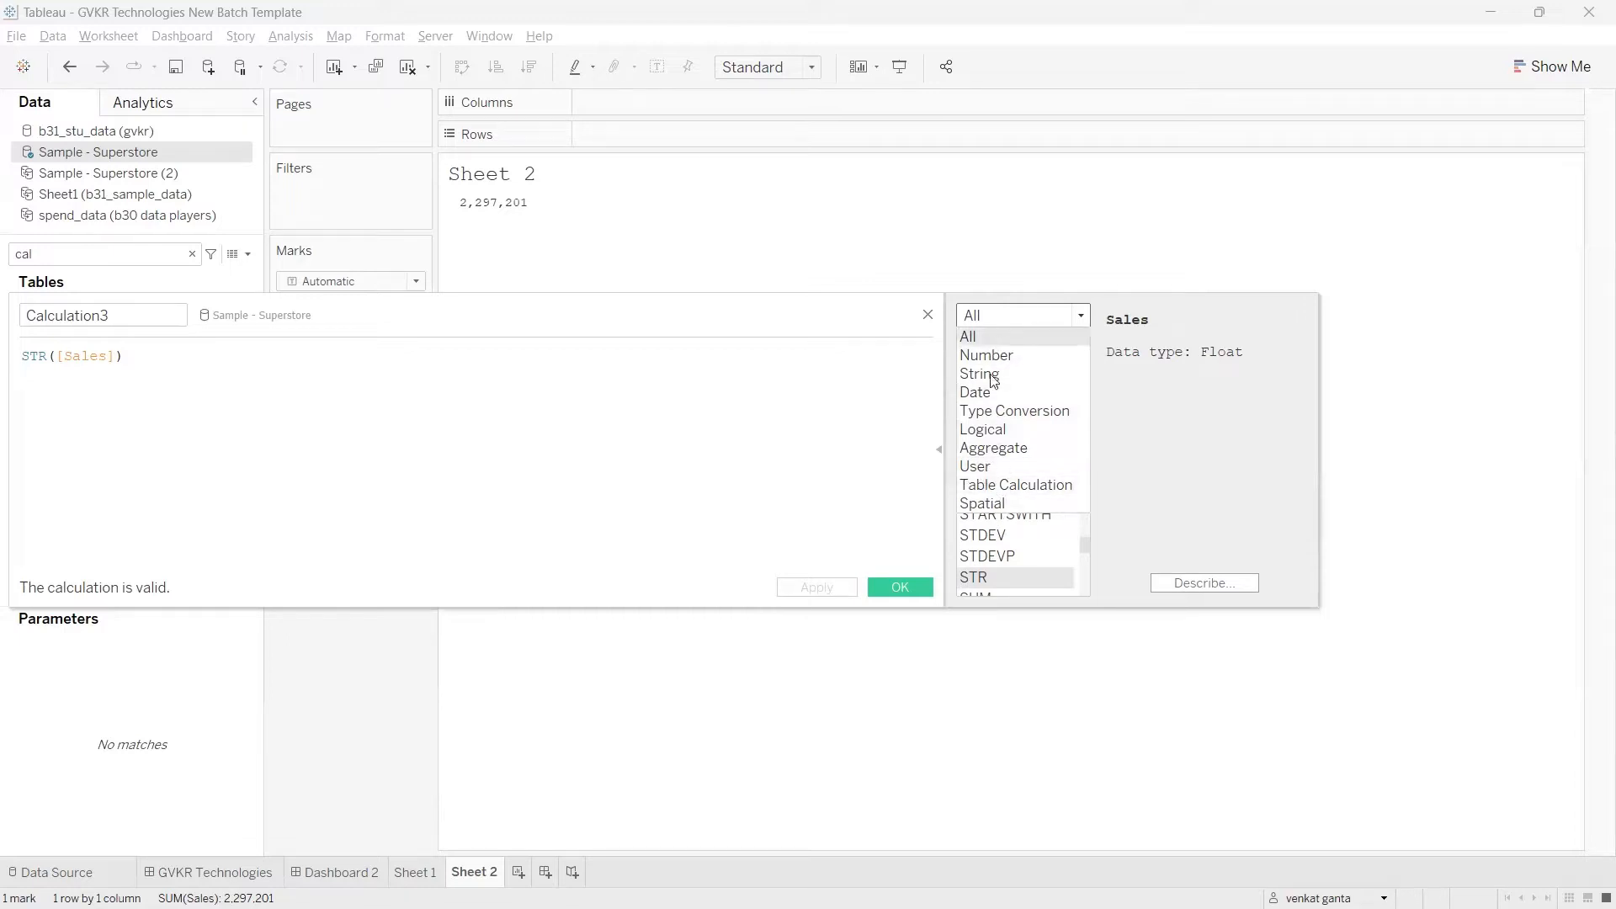
{"action": "left_click", "coordinate": [551, 310]}
{"action": "left_click_drag", "start_coordinate": [556, 318], "coordinate": [772, 328]}
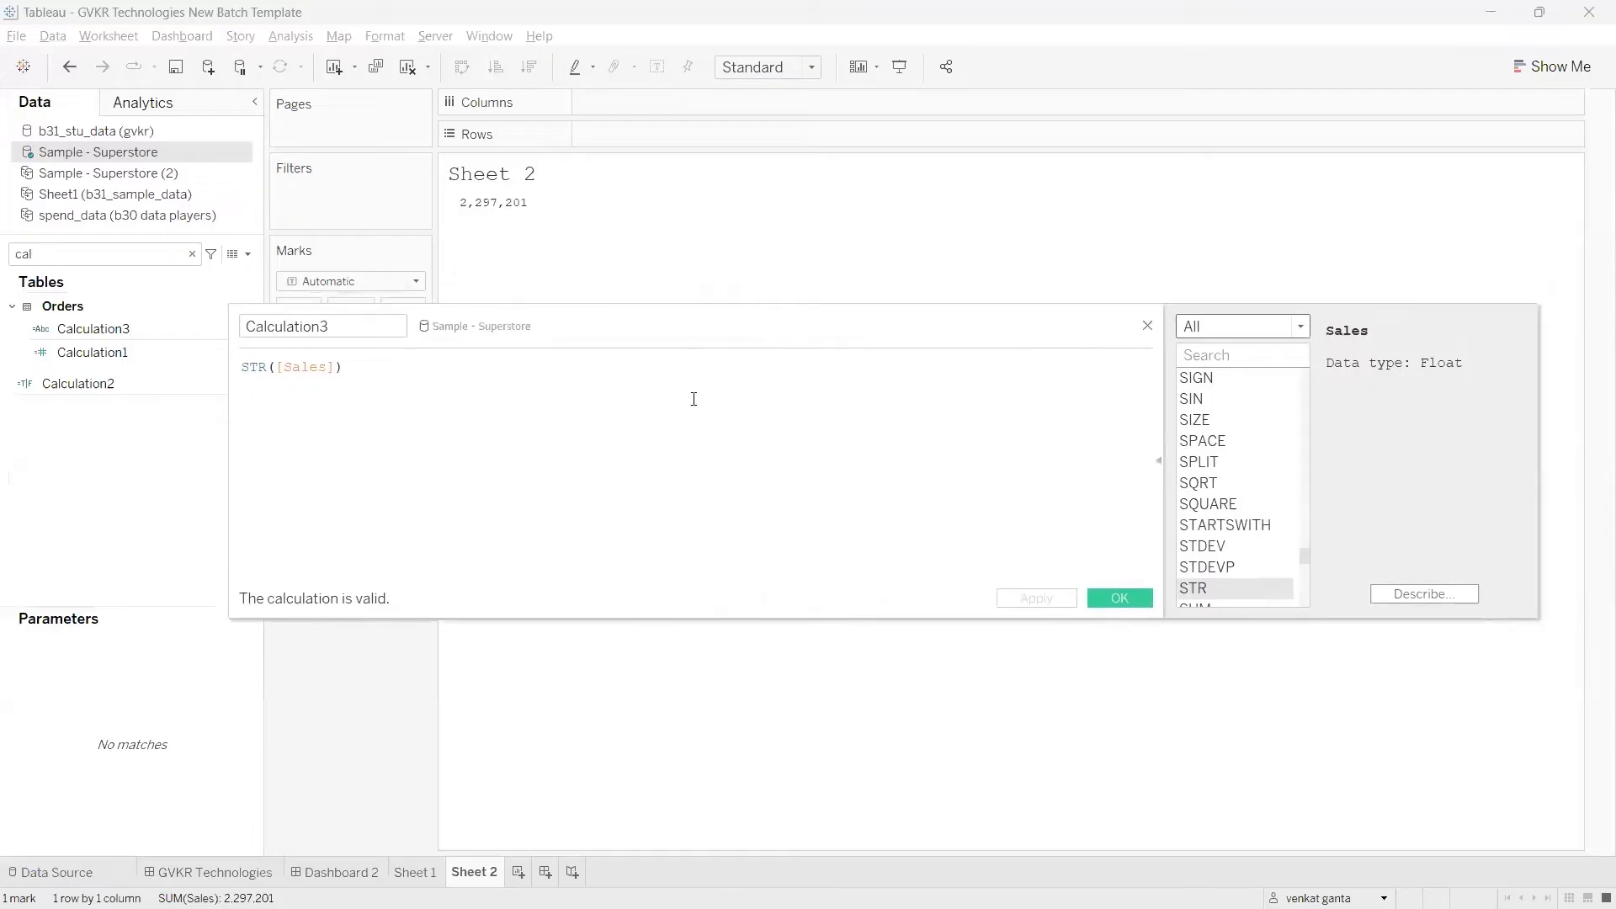
{"action": "left_click", "coordinate": [1212, 328]}
{"action": "left_click", "coordinate": [1210, 367]}
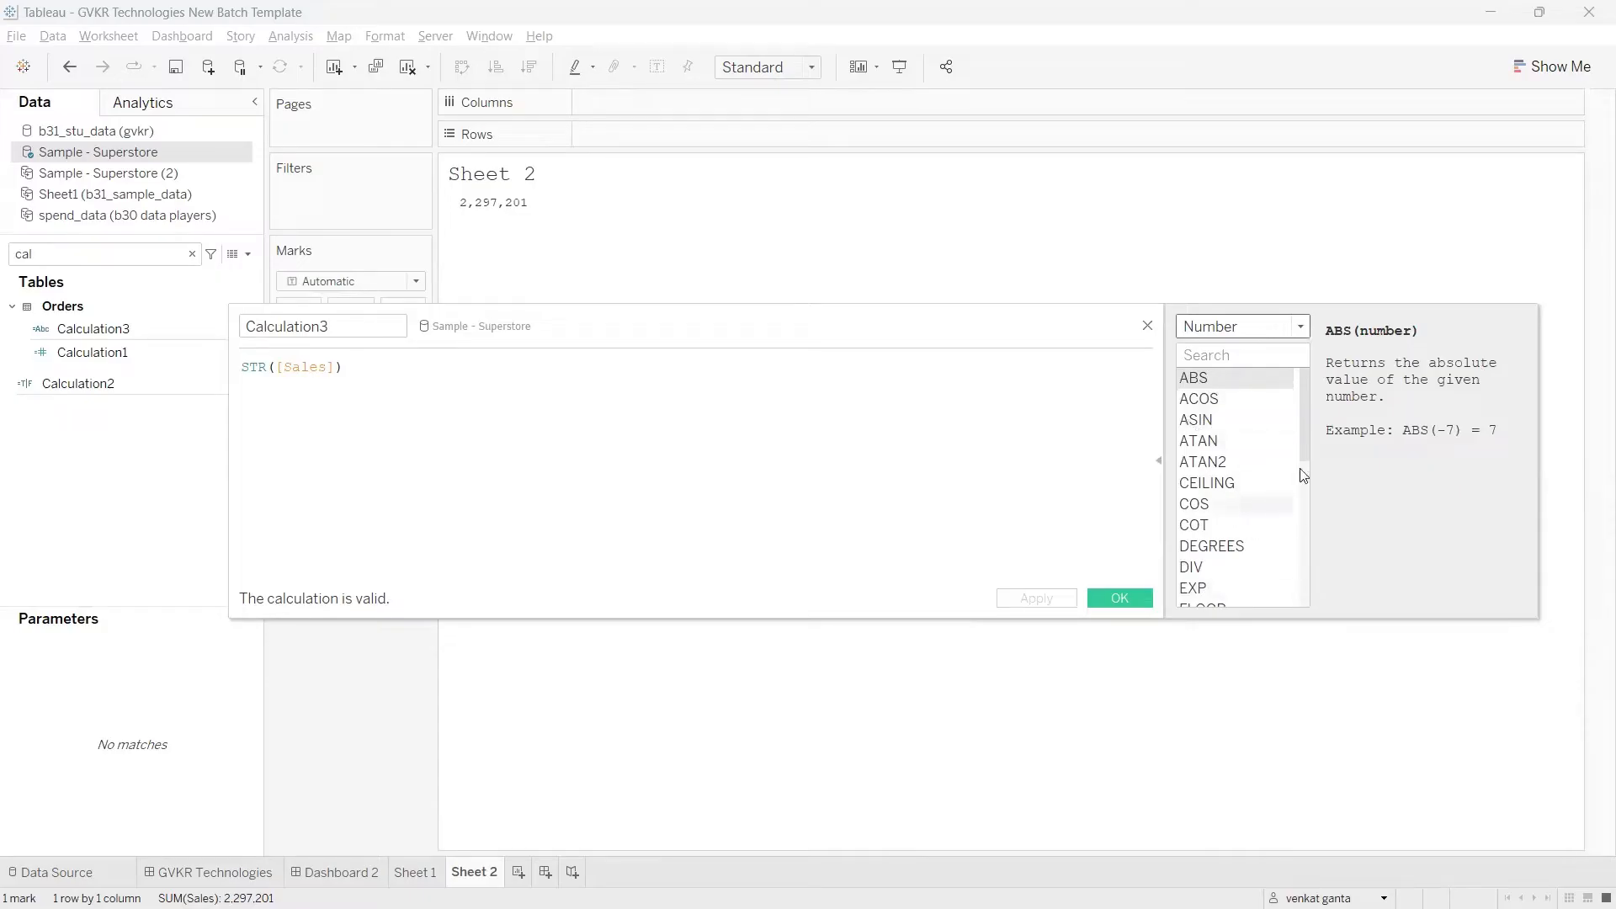
{"action": "left_click_drag", "start_coordinate": [1303, 438], "coordinate": [1317, 405]}
{"action": "mouse_move", "coordinate": [1343, 355]}
{"action": "left_mouse_down"}
{"action": "mouse_move", "coordinate": [1516, 515]}
{"action": "mouse_move", "coordinate": [1272, 322]}
{"action": "mouse_move", "coordinate": [1263, 371]}
{"action": "mouse_move", "coordinate": [1369, 351]}
{"action": "left_mouse_up"}
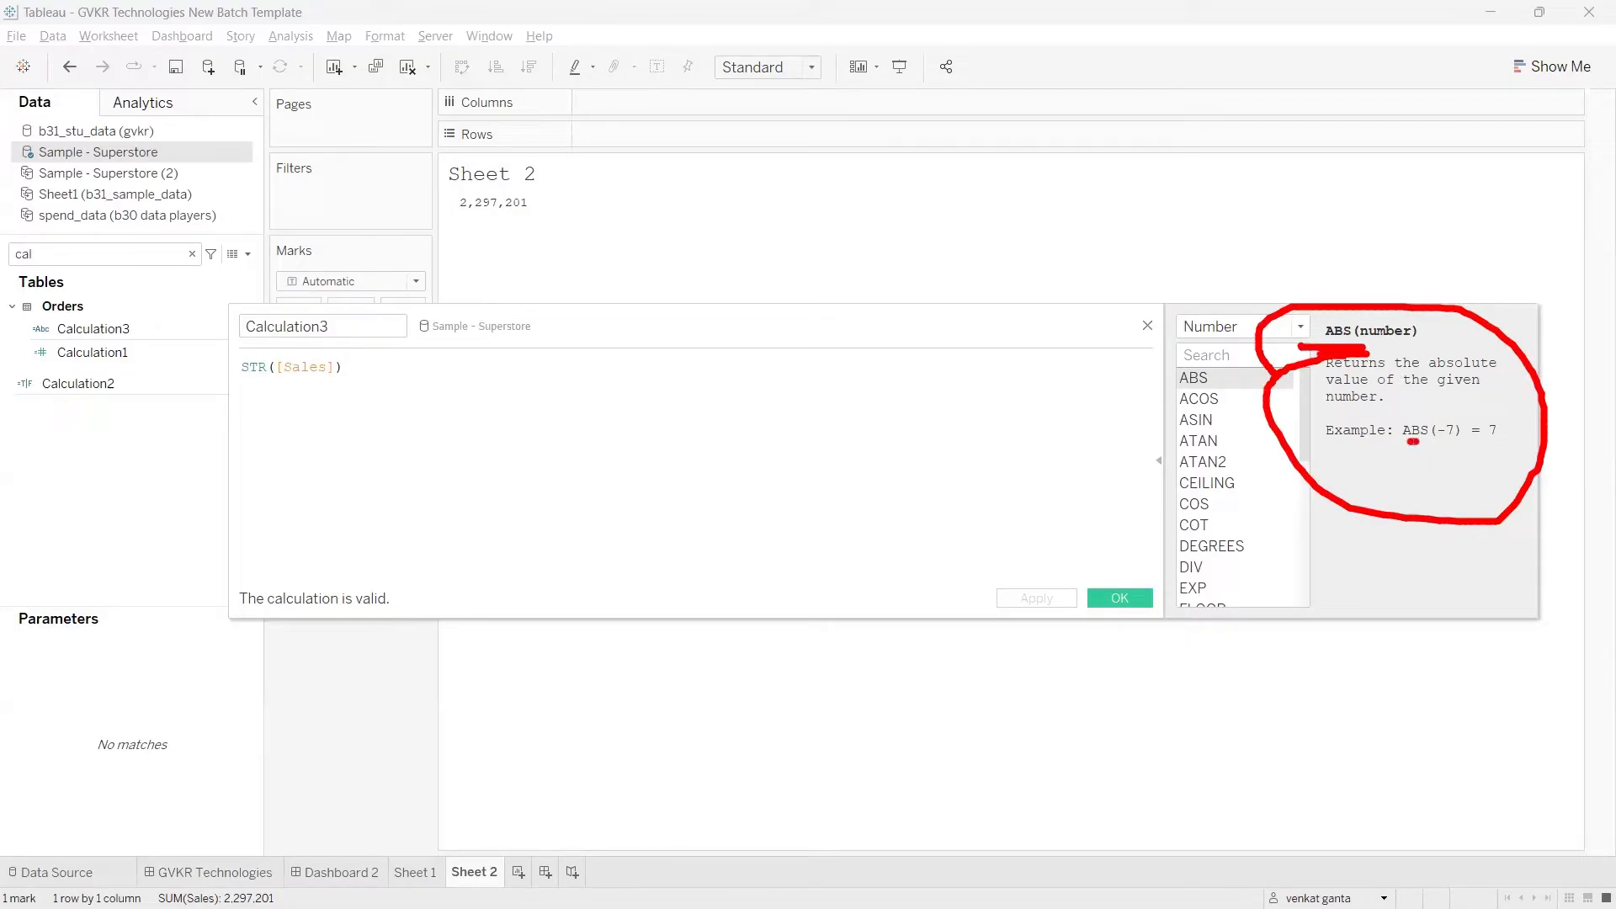
{"action": "left_click_drag", "start_coordinate": [1413, 441], "coordinate": [1504, 444]}
{"action": "left_click_drag", "start_coordinate": [1350, 450], "coordinate": [1393, 453]}
{"action": "key", "text": "Escape"}
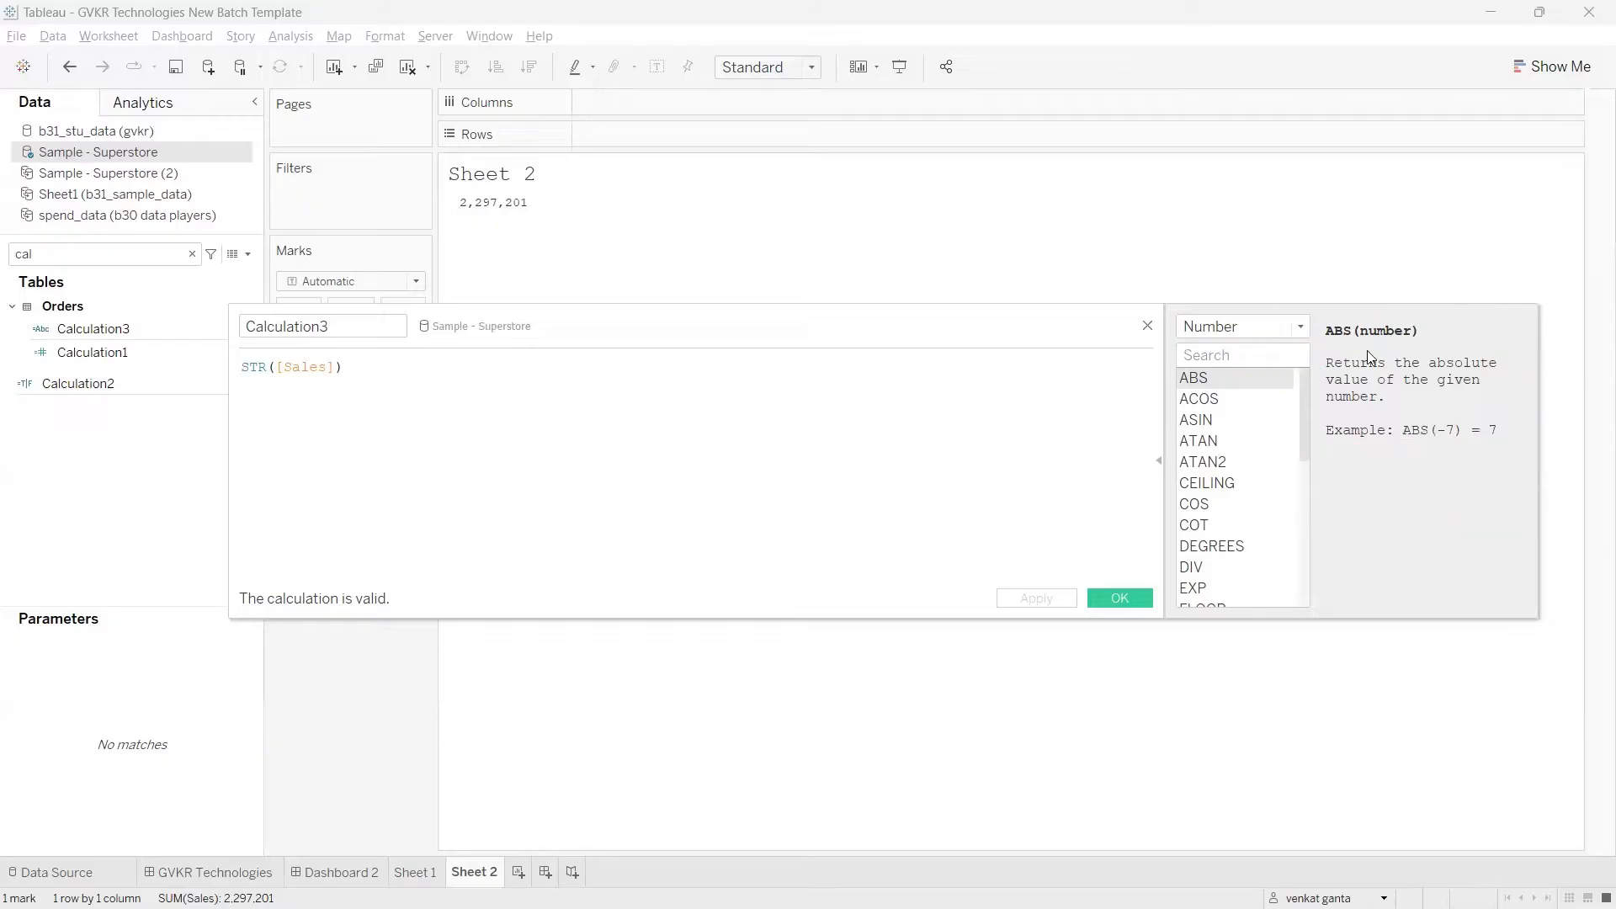
Step: Collapse and reopen the function reference, repositioning the calculation editor so everything fits on screen
{"action": "left_click", "coordinate": [1160, 460]}
{"action": "left_click_drag", "start_coordinate": [861, 353], "coordinate": [1149, 336]}
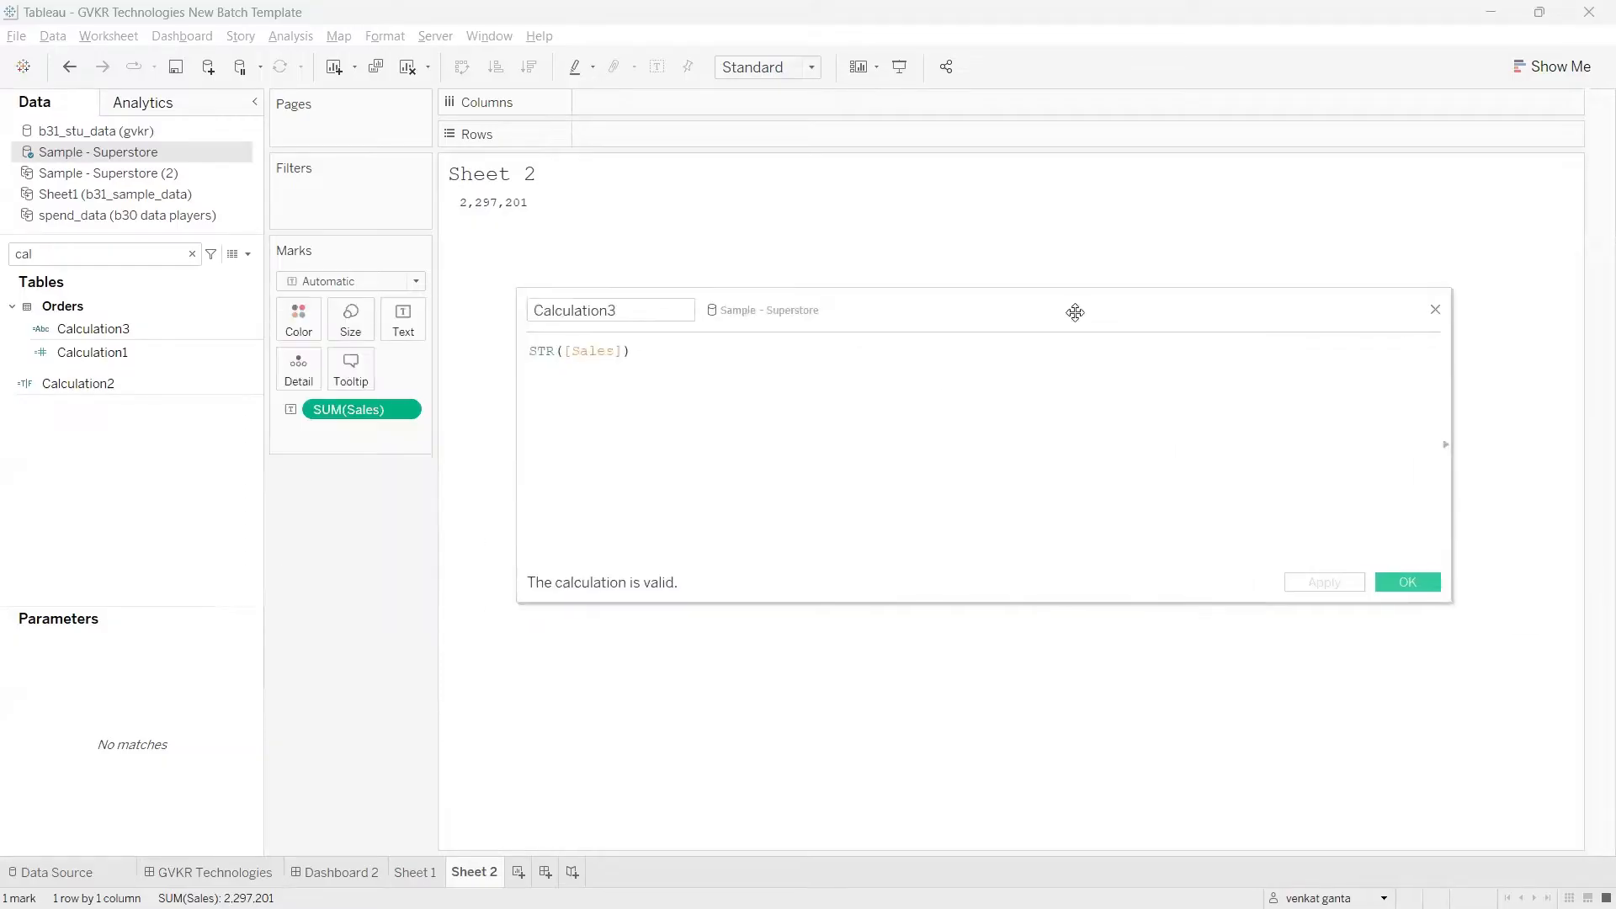
{"action": "left_click_drag", "start_coordinate": [769, 320], "coordinate": [549, 311]}
{"action": "left_click", "coordinate": [1227, 436]}
{"action": "left_click_drag", "start_coordinate": [930, 305], "coordinate": [887, 303]}
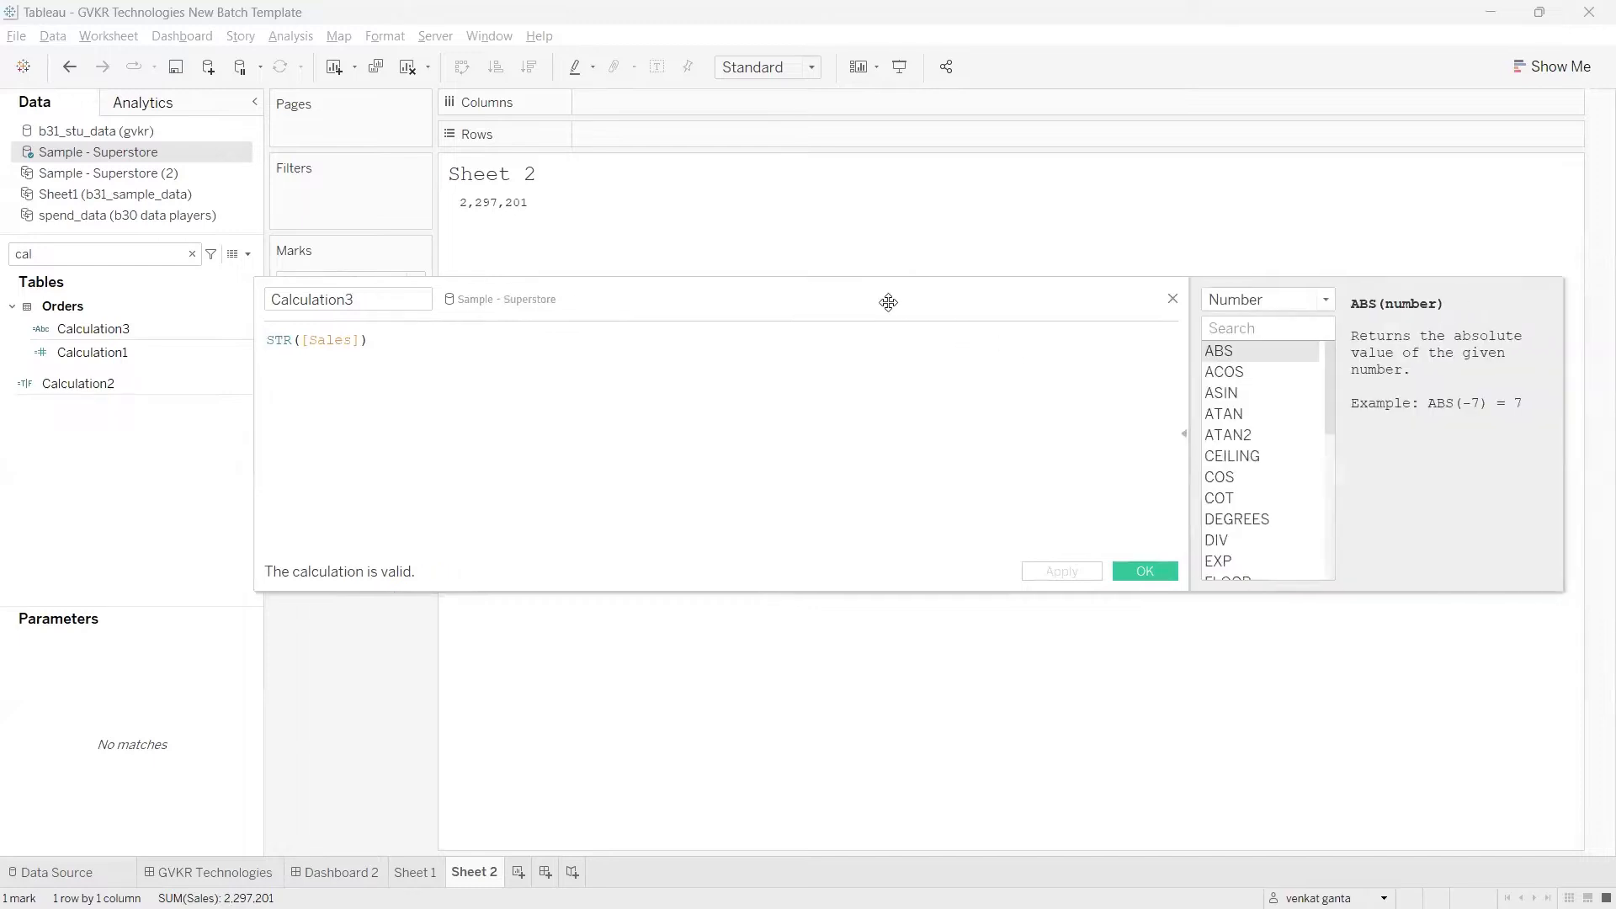
Step: Look up the STR function's description and example in the calculation editor's function reference, and collapse the reference
{"action": "left_click", "coordinate": [286, 341]}
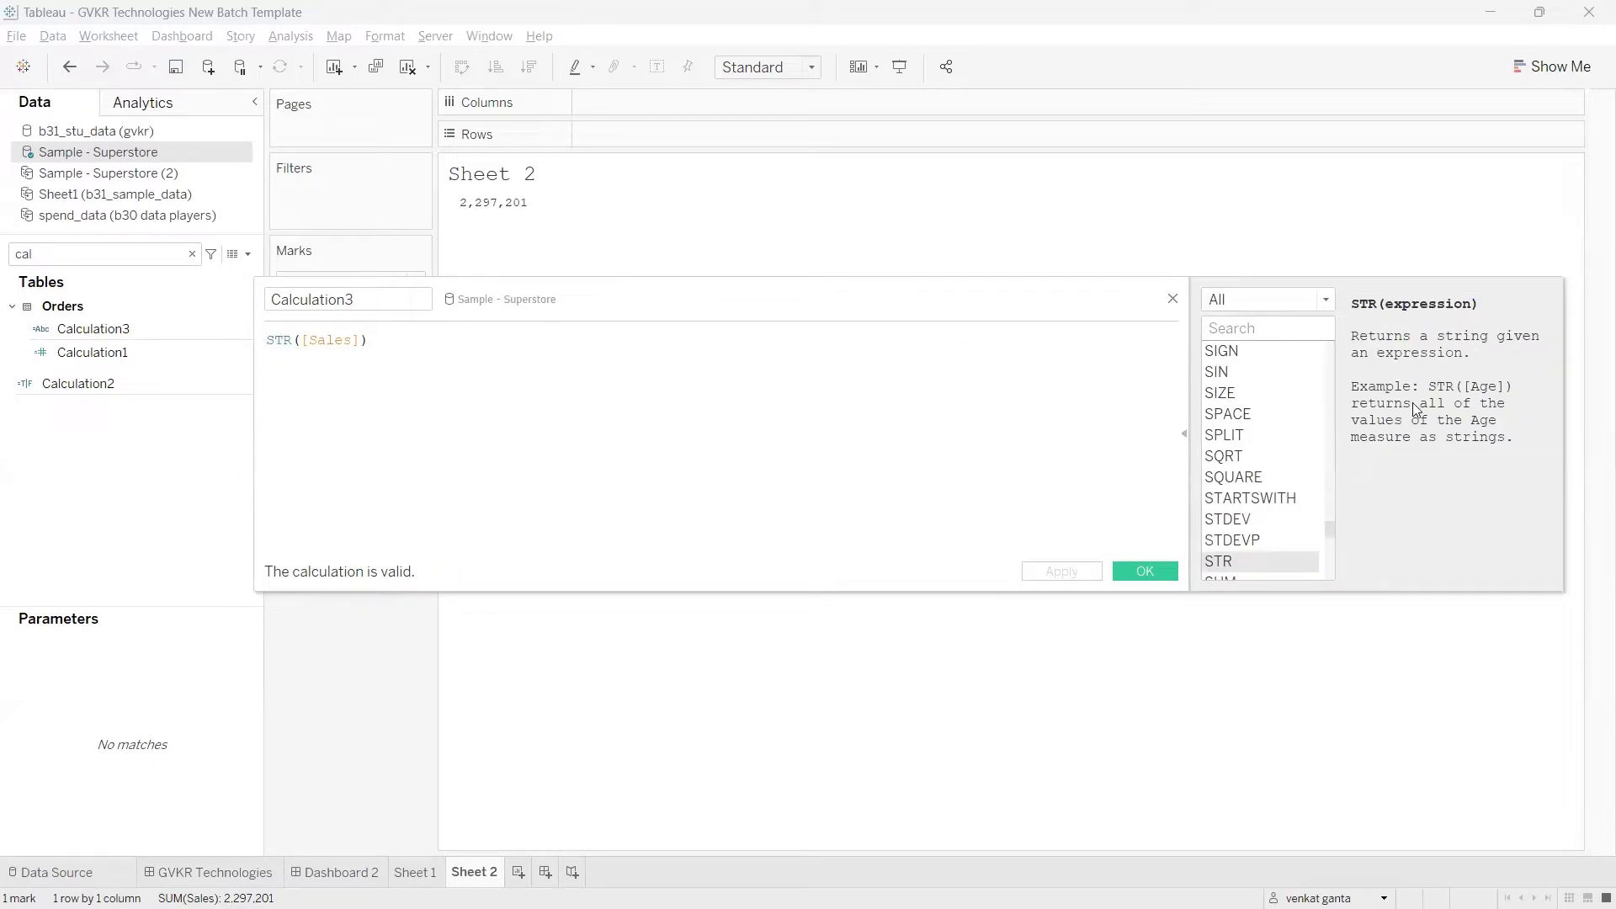
{"action": "mouse_move", "coordinate": [1357, 288]}
{"action": "left_mouse_down"}
{"action": "mouse_move", "coordinate": [1271, 454]}
{"action": "mouse_move", "coordinate": [1435, 281]}
{"action": "mouse_move", "coordinate": [1323, 292]}
{"action": "left_mouse_up"}
{"action": "key", "text": "Escape"}
{"action": "left_click", "coordinate": [1183, 433]}
Step: Switch to the Tableau notes page in Chrome, review the STR and LEN rows of the String Functions table, and return to Tableau
{"action": "mouse_move", "coordinate": [867, 884]}
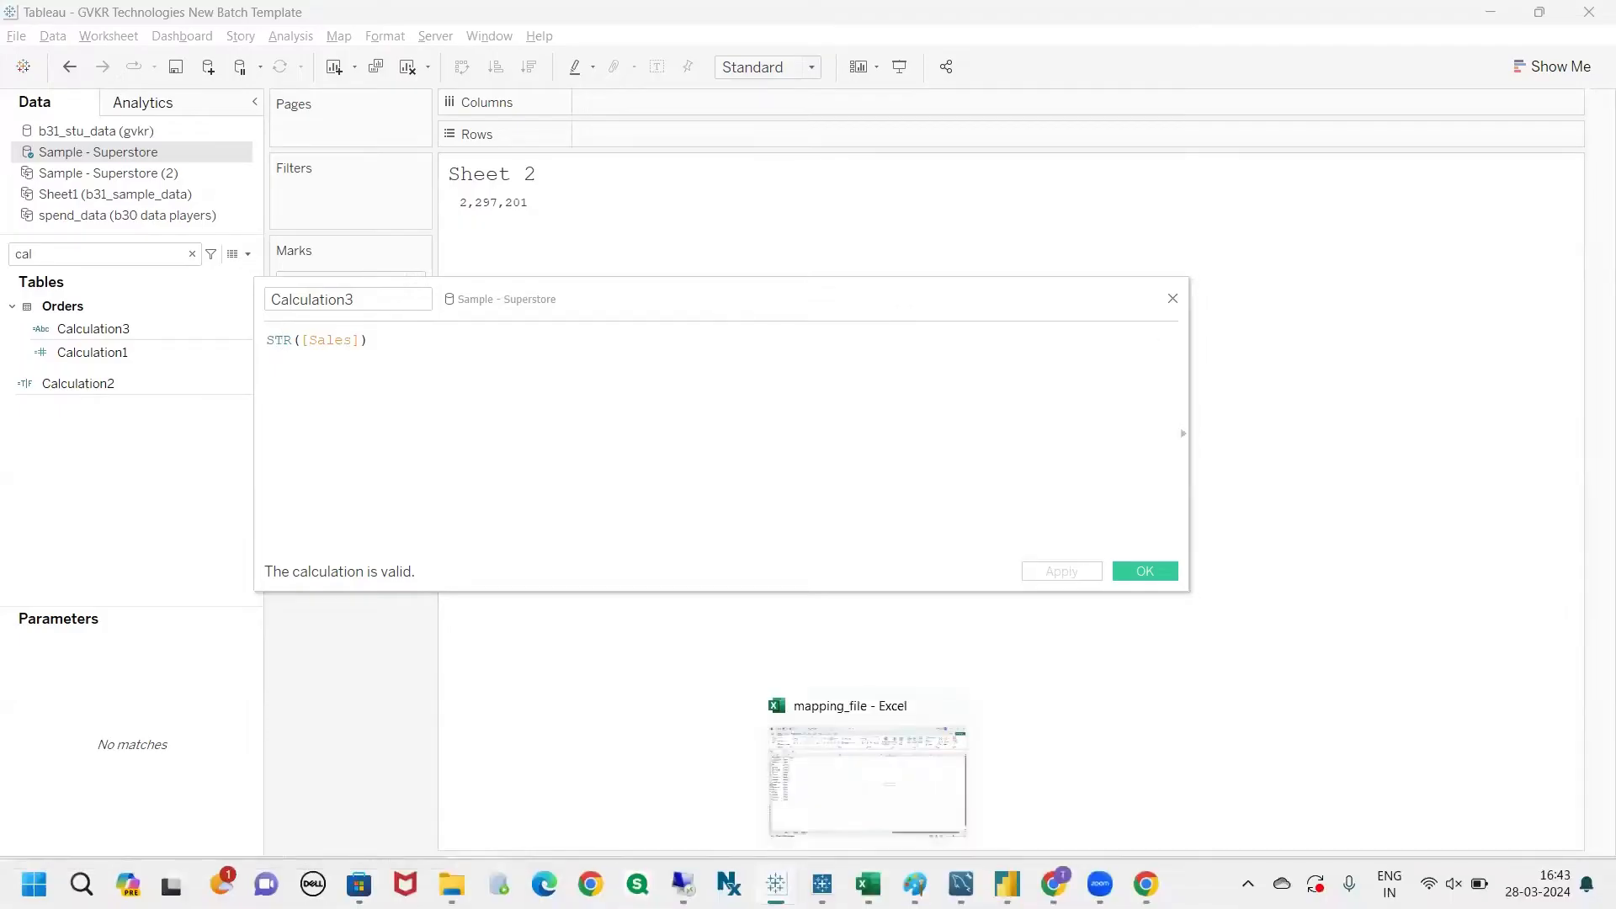
{"action": "left_click", "coordinate": [1054, 884]}
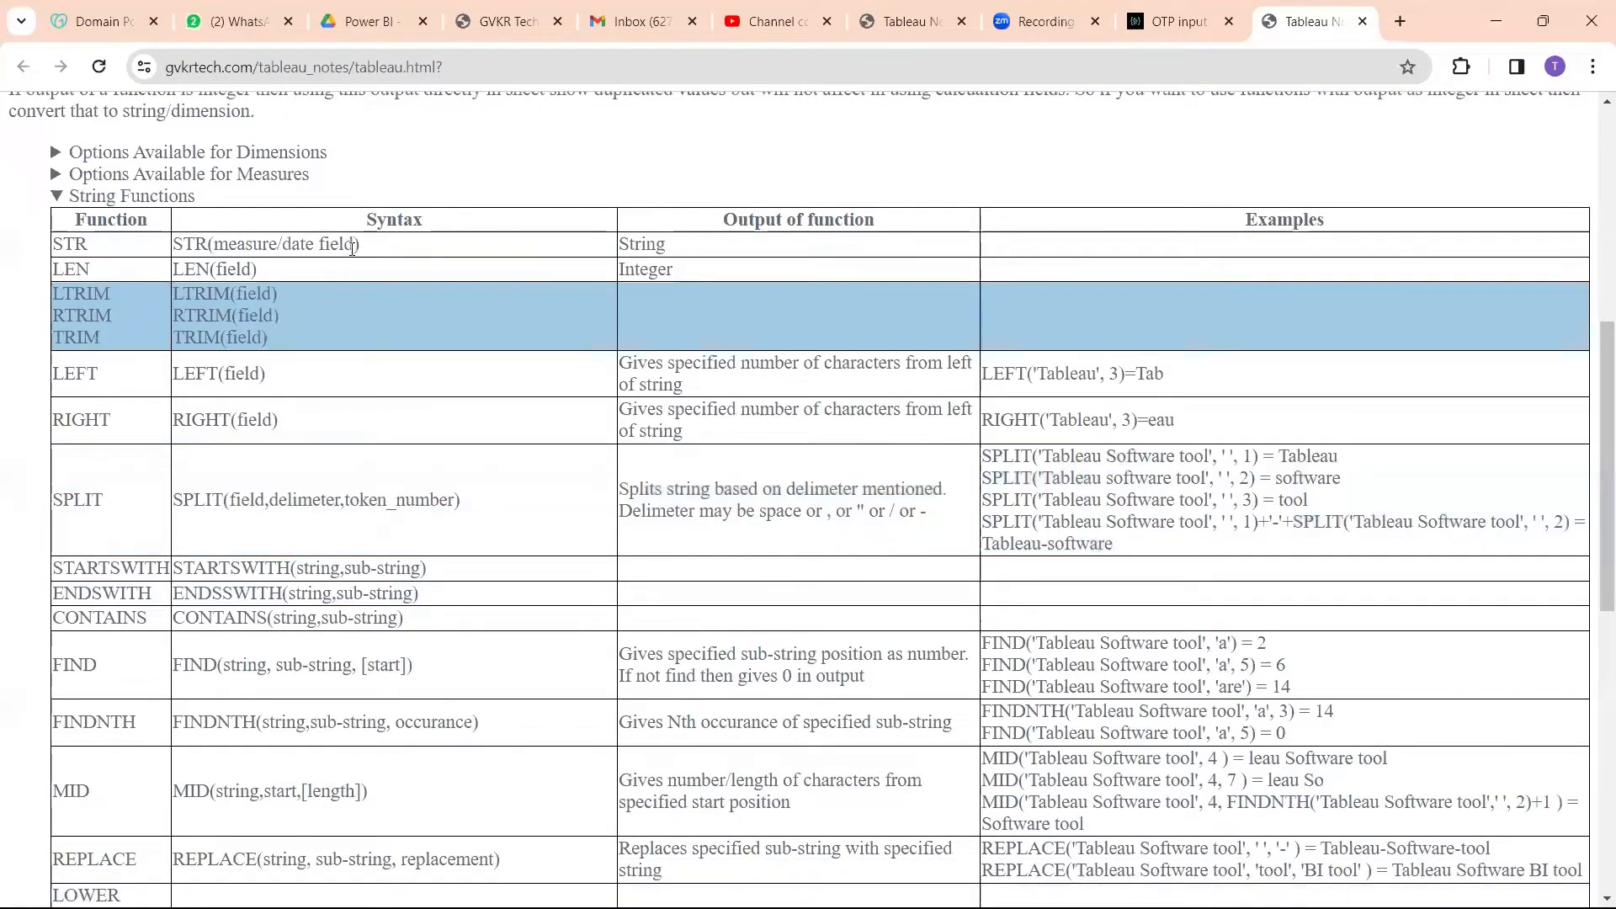
{"action": "left_click_drag", "start_coordinate": [371, 245], "coordinate": [213, 246]}
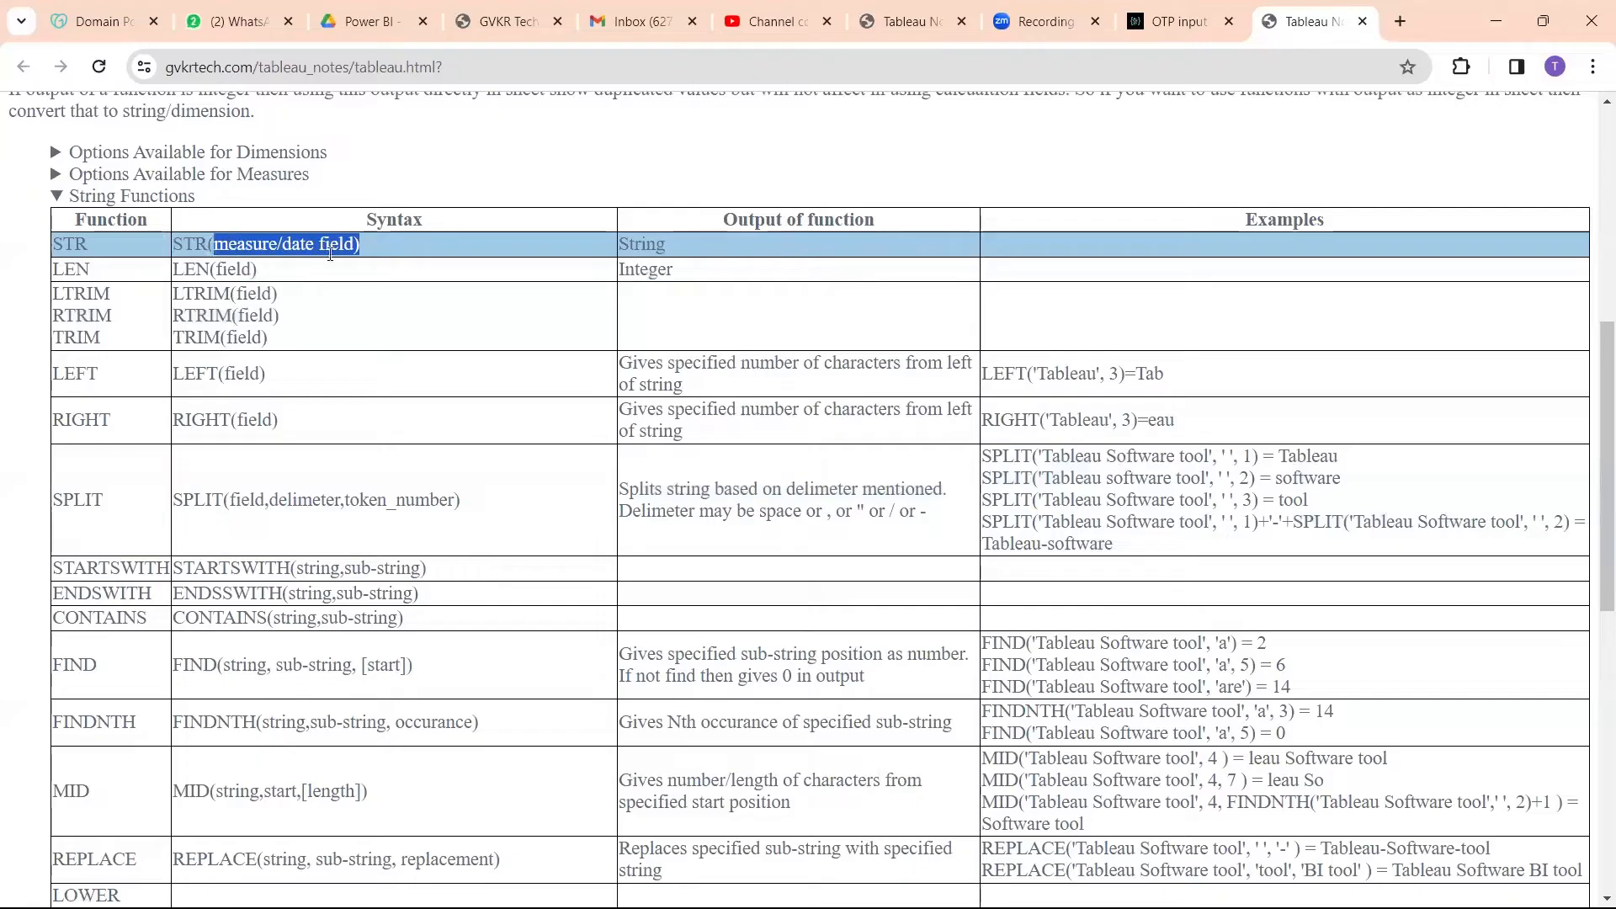
{"action": "left_click", "coordinate": [678, 252]}
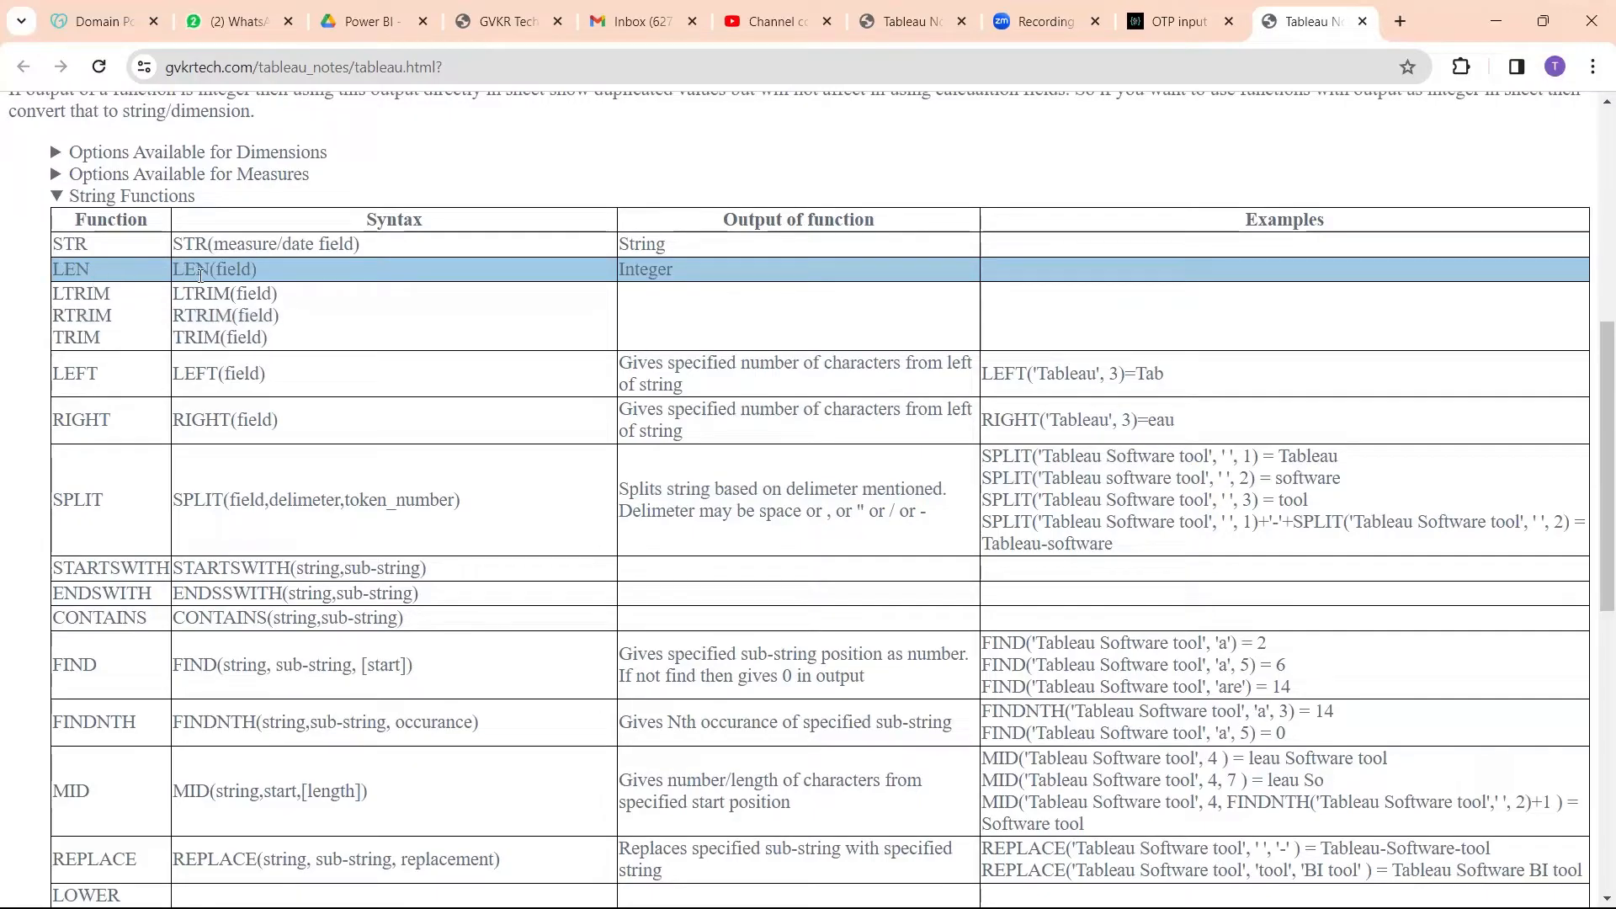
{"action": "key", "text": "alt+Tab"}
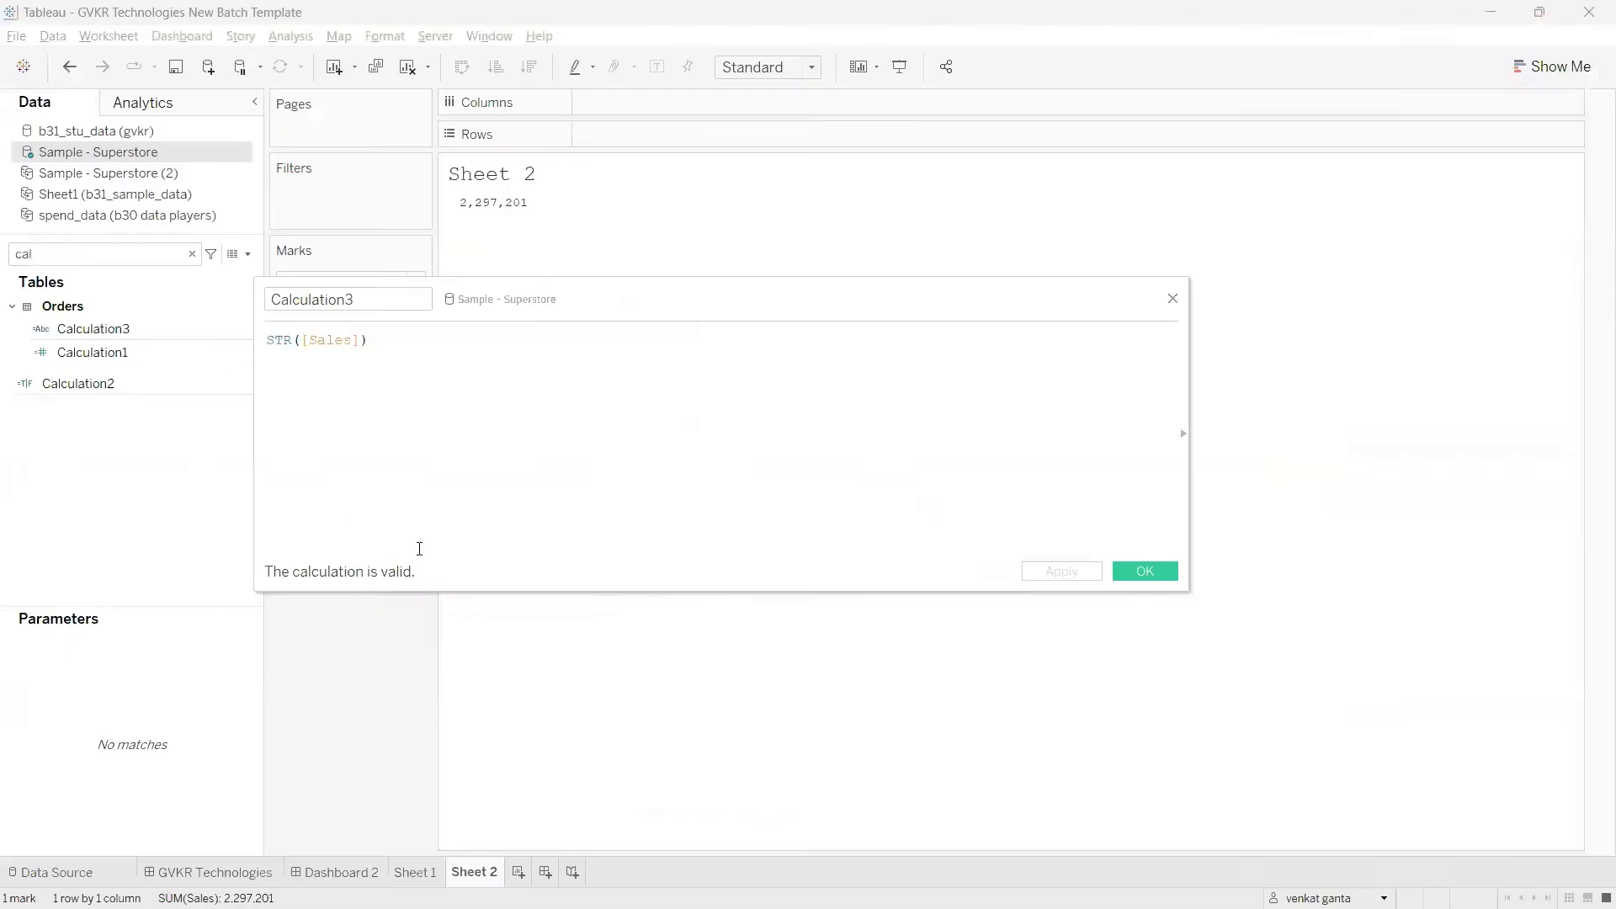
Step: Clear Sheet 2 and close the calculation editor without saving any formula edits
{"action": "left_click_drag", "start_coordinate": [486, 309], "coordinate": [628, 373]}
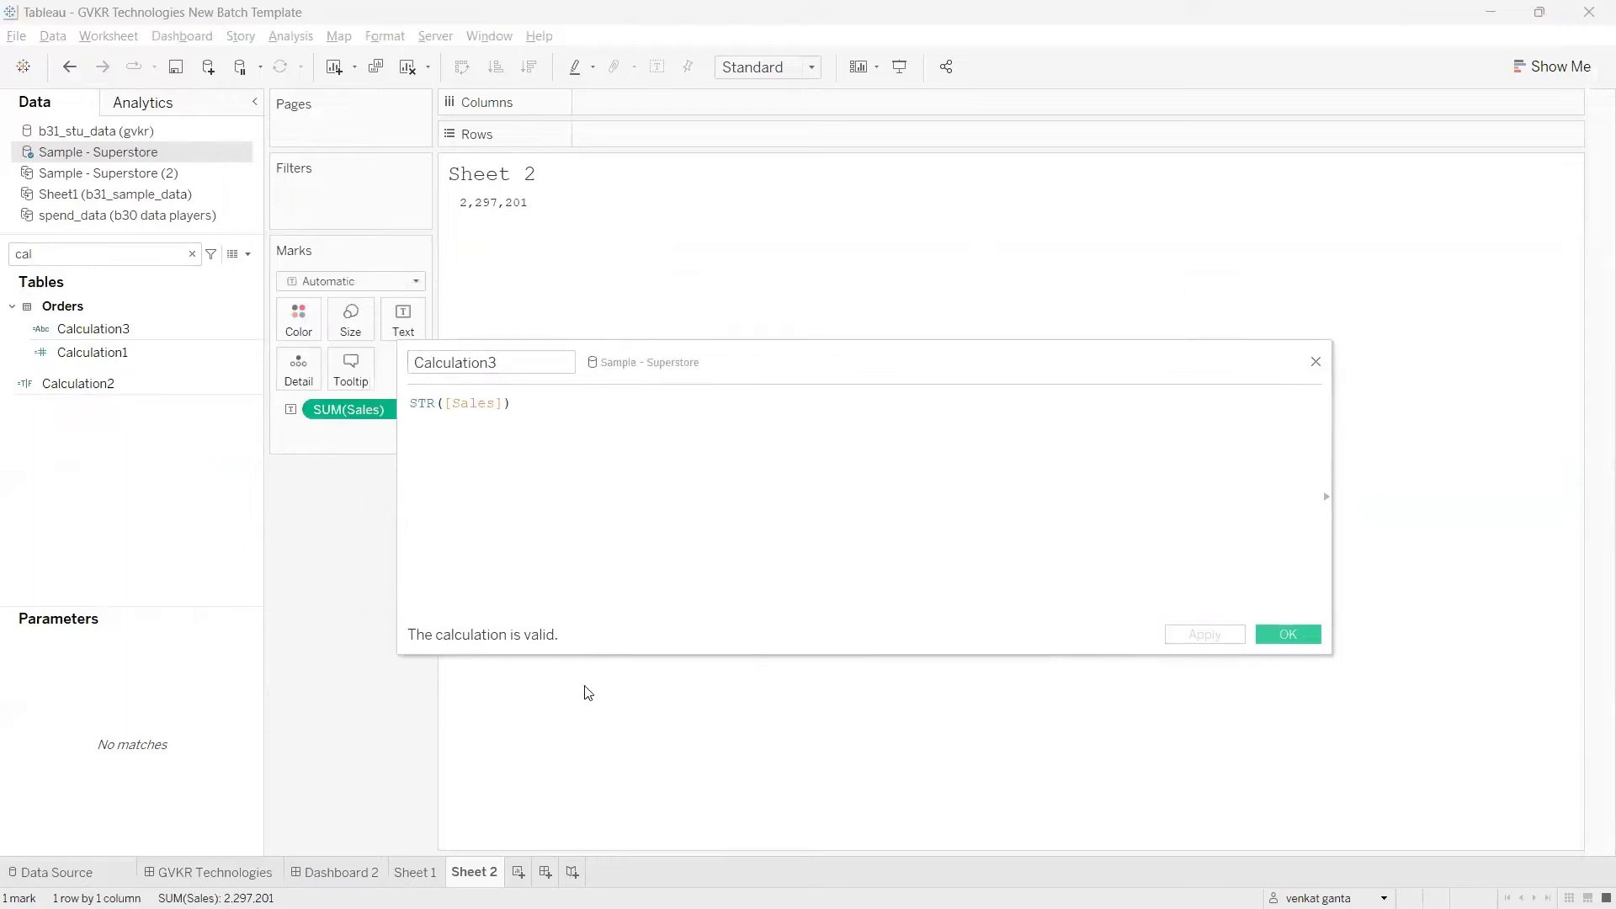
{"action": "left_click", "coordinate": [408, 68]}
{"action": "left_click", "coordinate": [502, 403]}
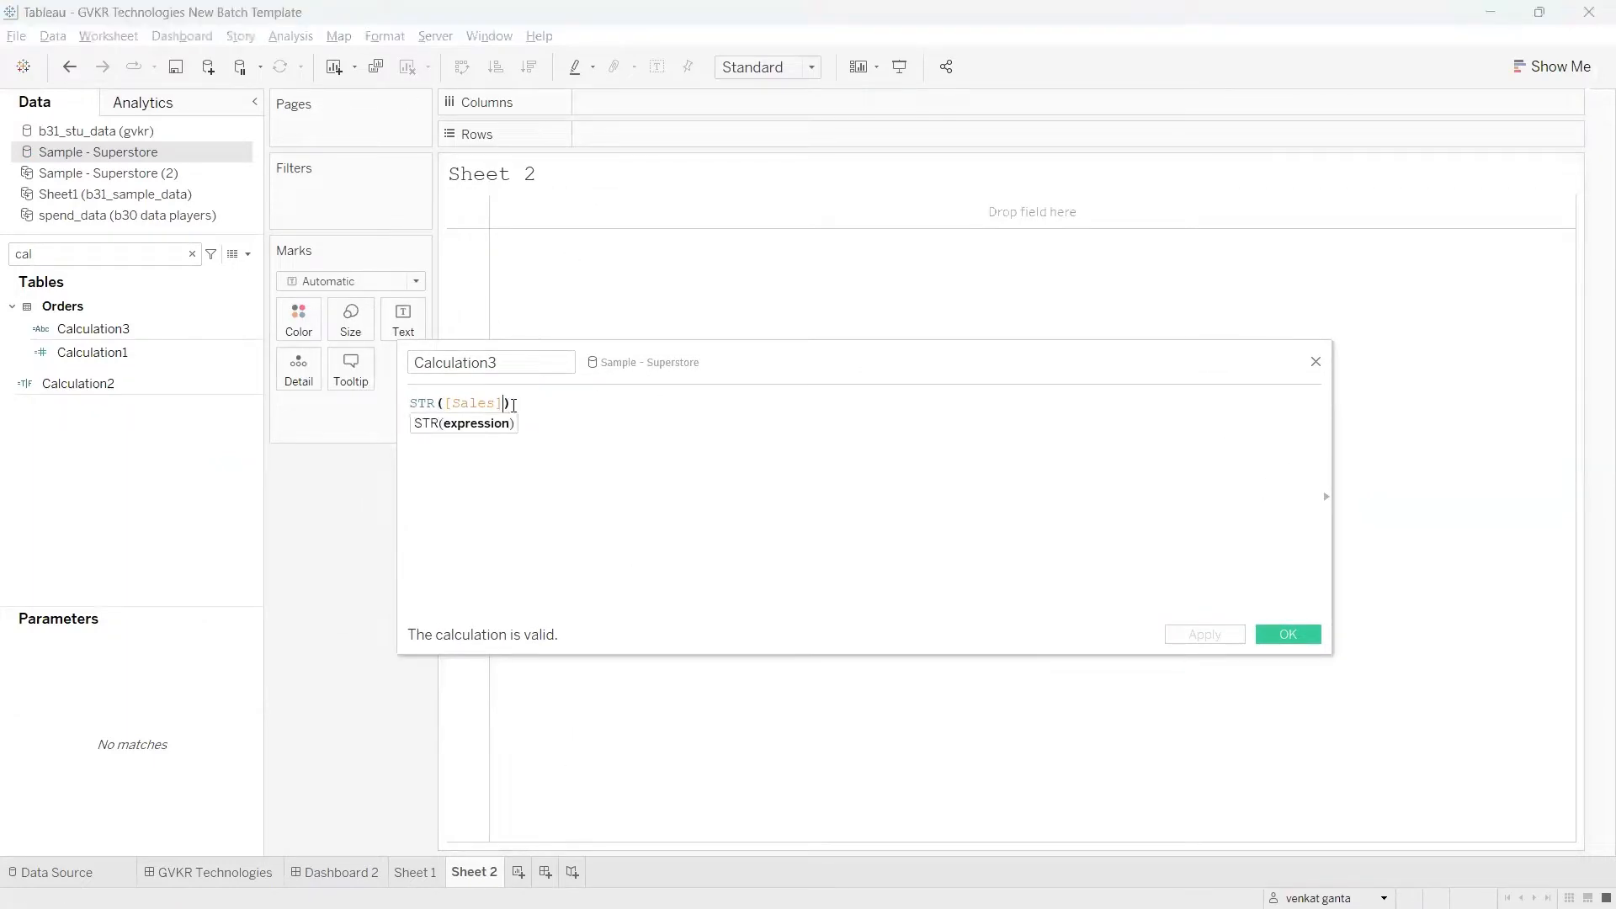
{"action": "key", "text": "BackSpace"}
{"action": "key", "text": "BackSpace"}
{"action": "key", "text": "BackSpace"}
{"action": "key", "text": "BackSpace"}
{"action": "key", "text": "BackSpace"}
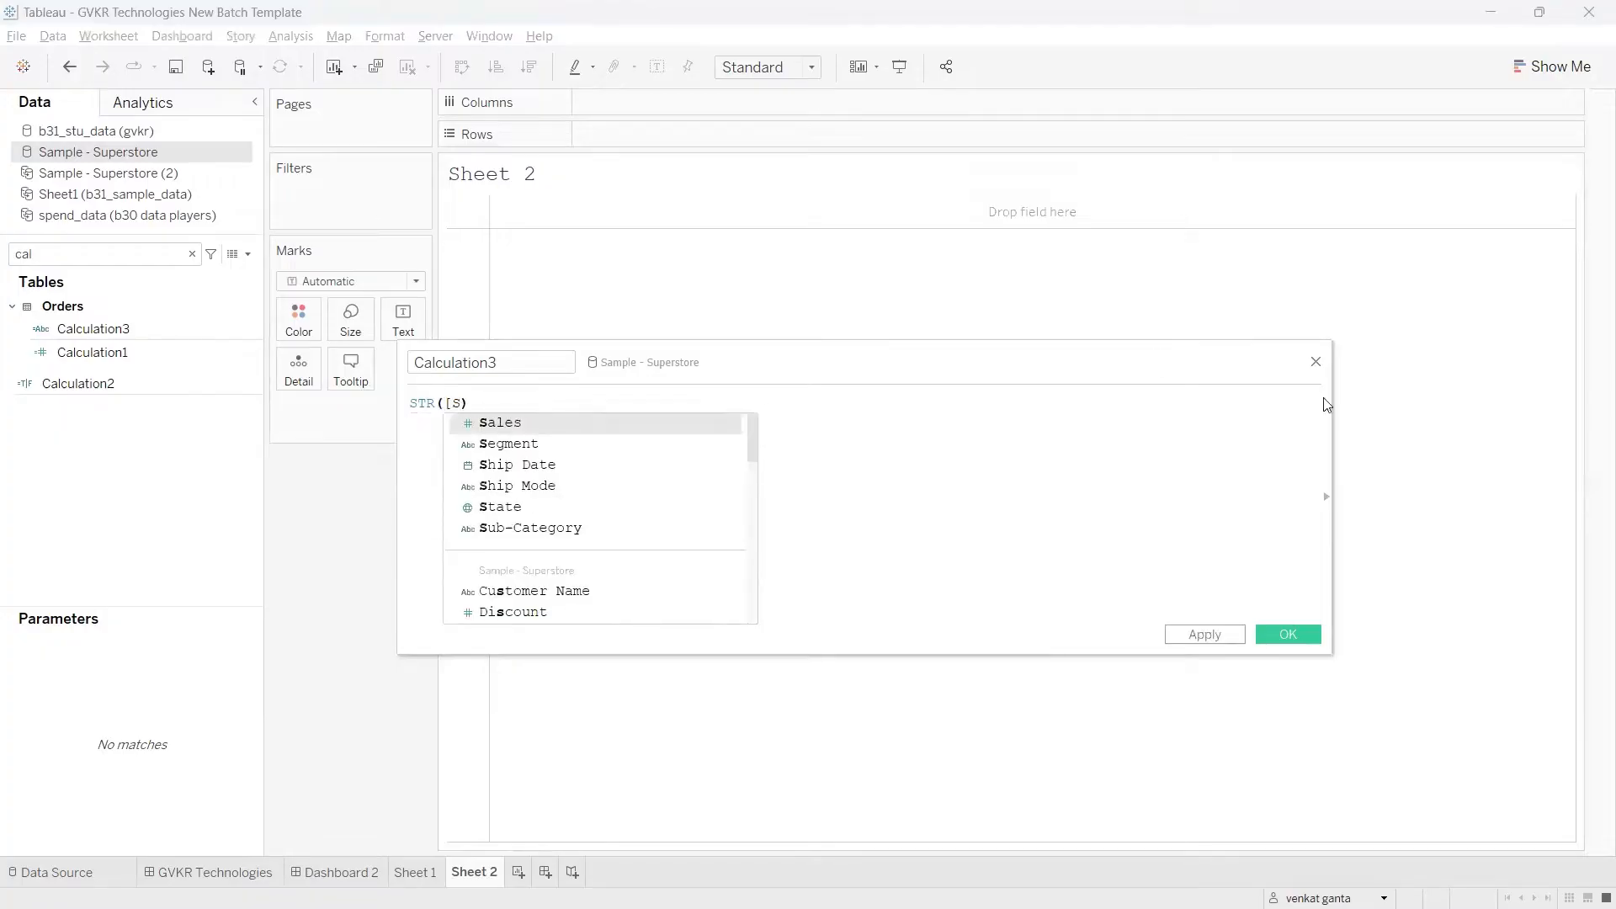
{"action": "left_click", "coordinate": [1316, 362]}
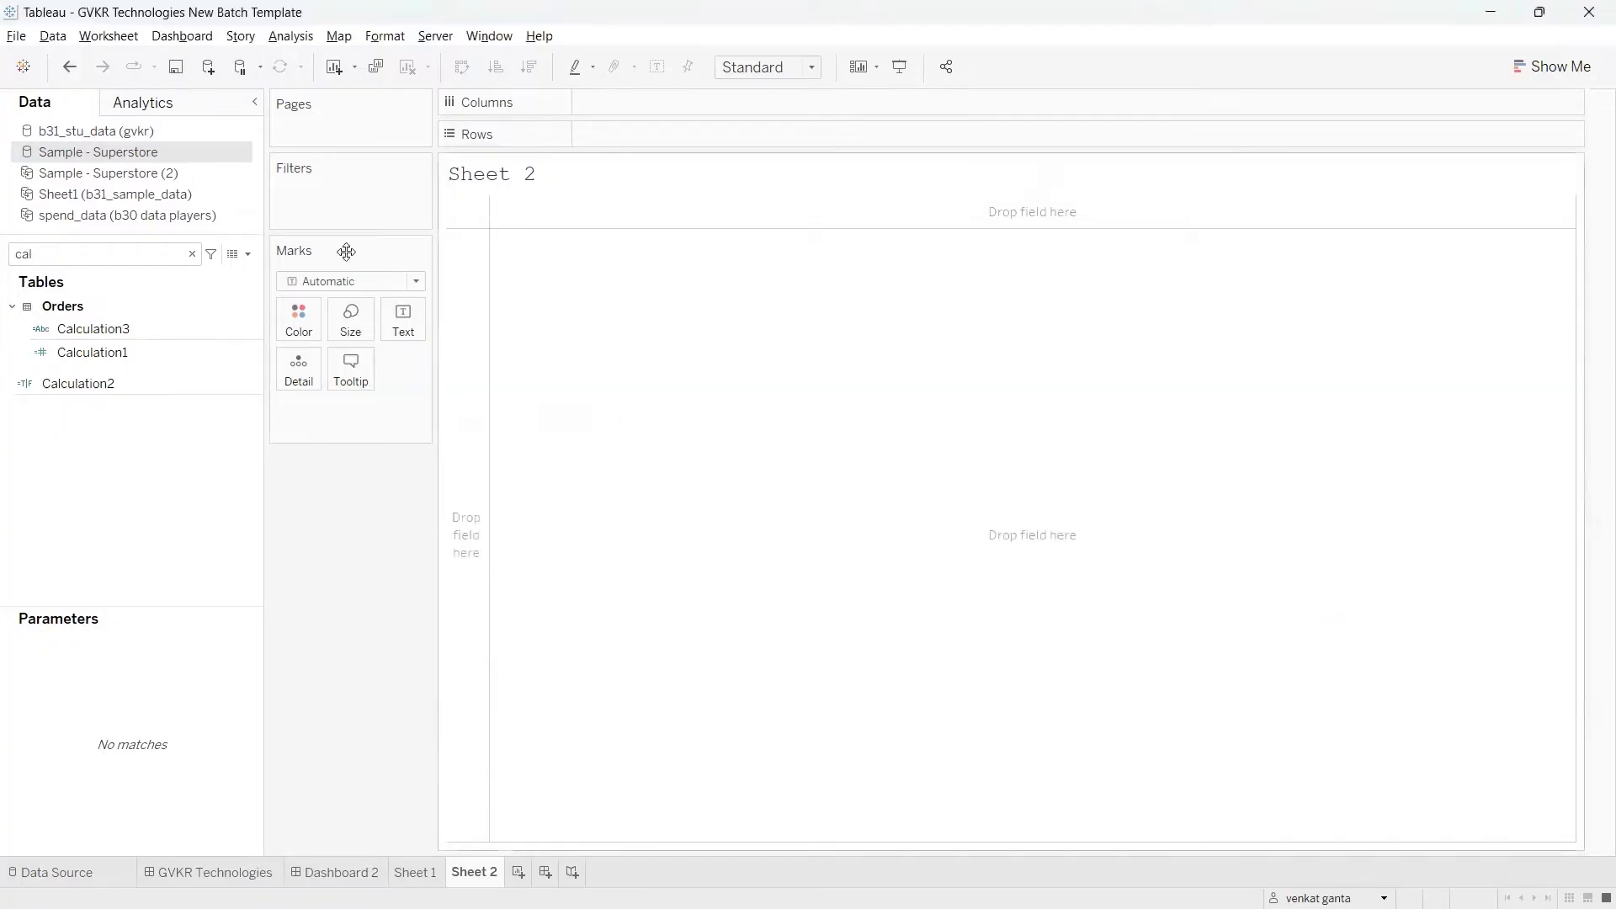
Step: Search the data fields for "reg" and place Region on Rows
{"action": "double_click", "coordinate": [160, 255]}
{"action": "key", "text": "BackSpace"}
{"action": "type", "text": "reg"}
{"action": "left_click", "coordinate": [125, 353]}
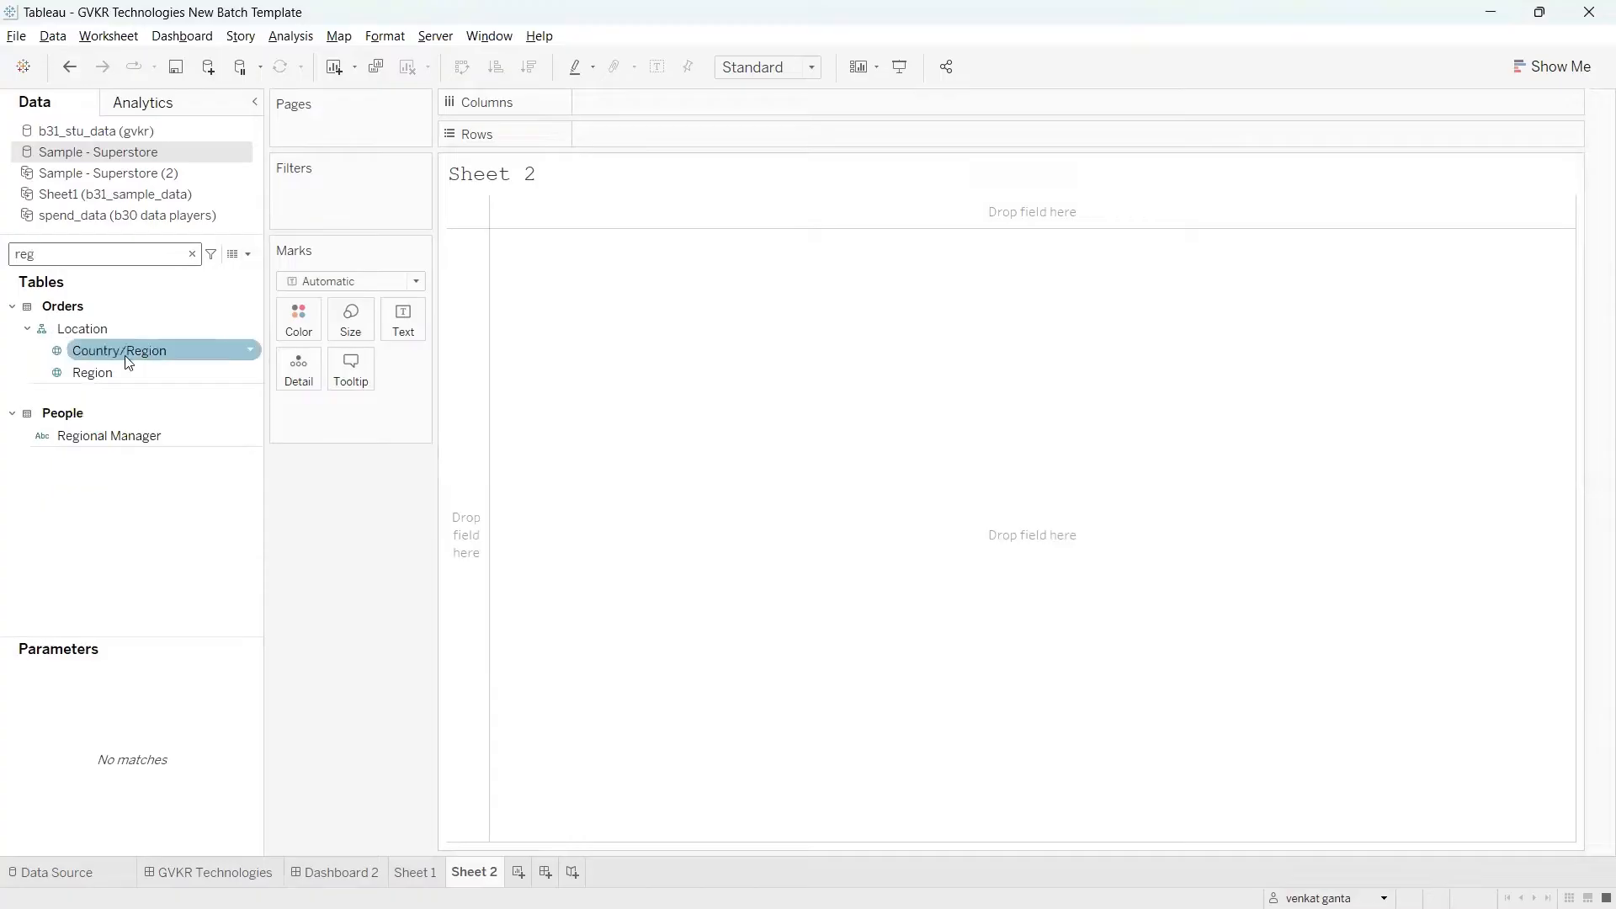
{"action": "left_click_drag", "start_coordinate": [123, 365], "coordinate": [646, 152]}
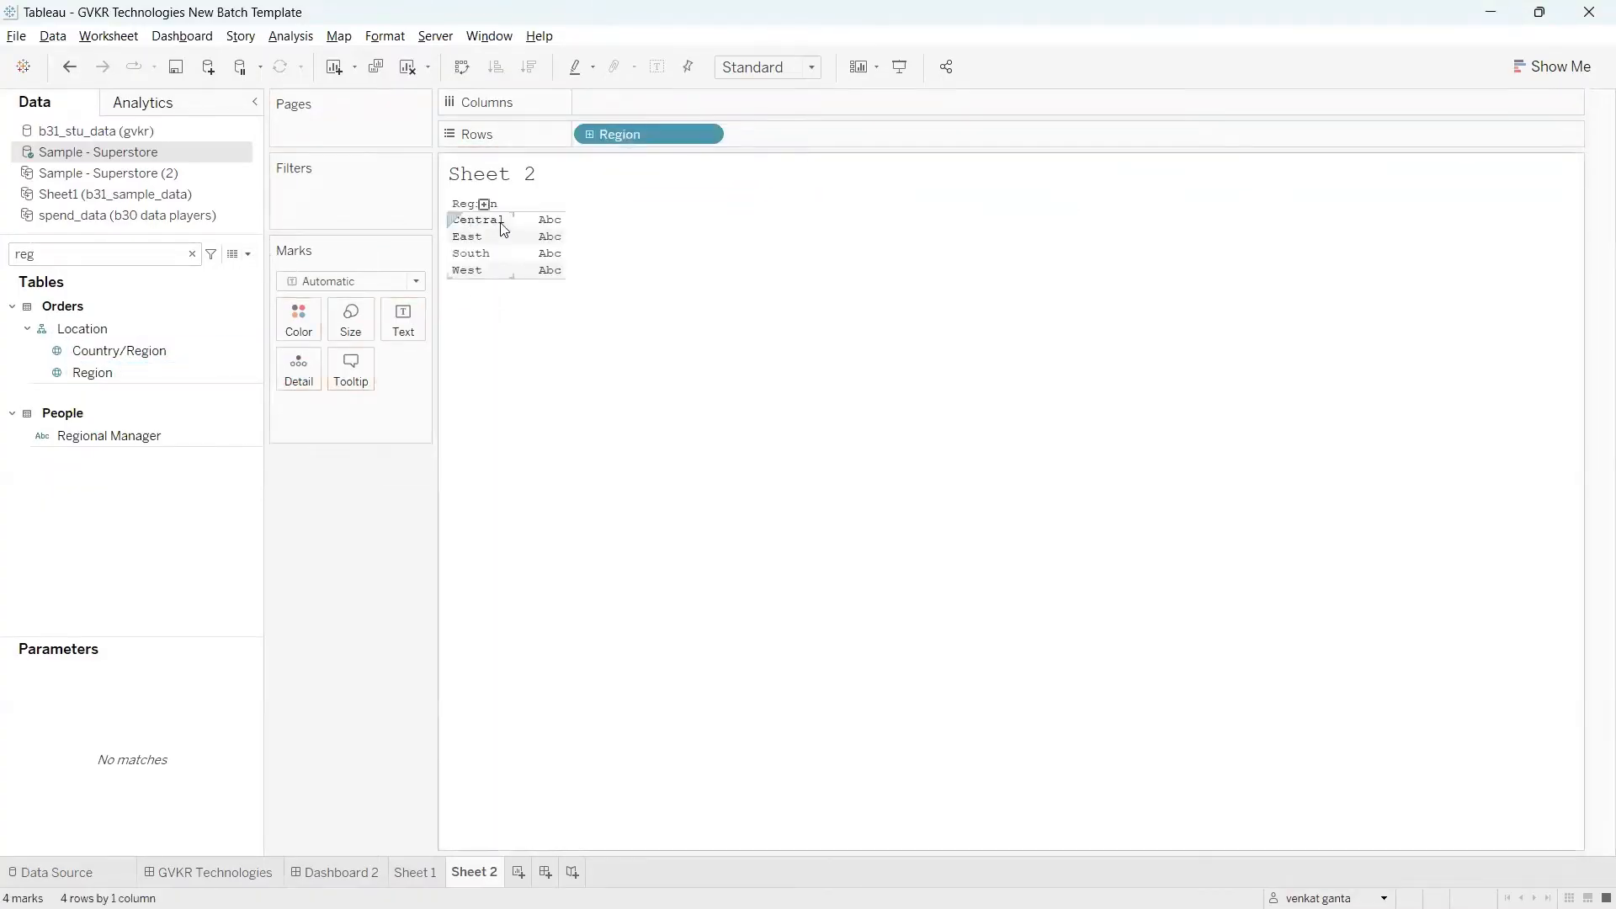
Step: Set the workbook's worksheet font size to 12 and close the workbook formatting settings
{"action": "left_click", "coordinate": [380, 45]}
{"action": "left_click", "coordinate": [407, 96]}
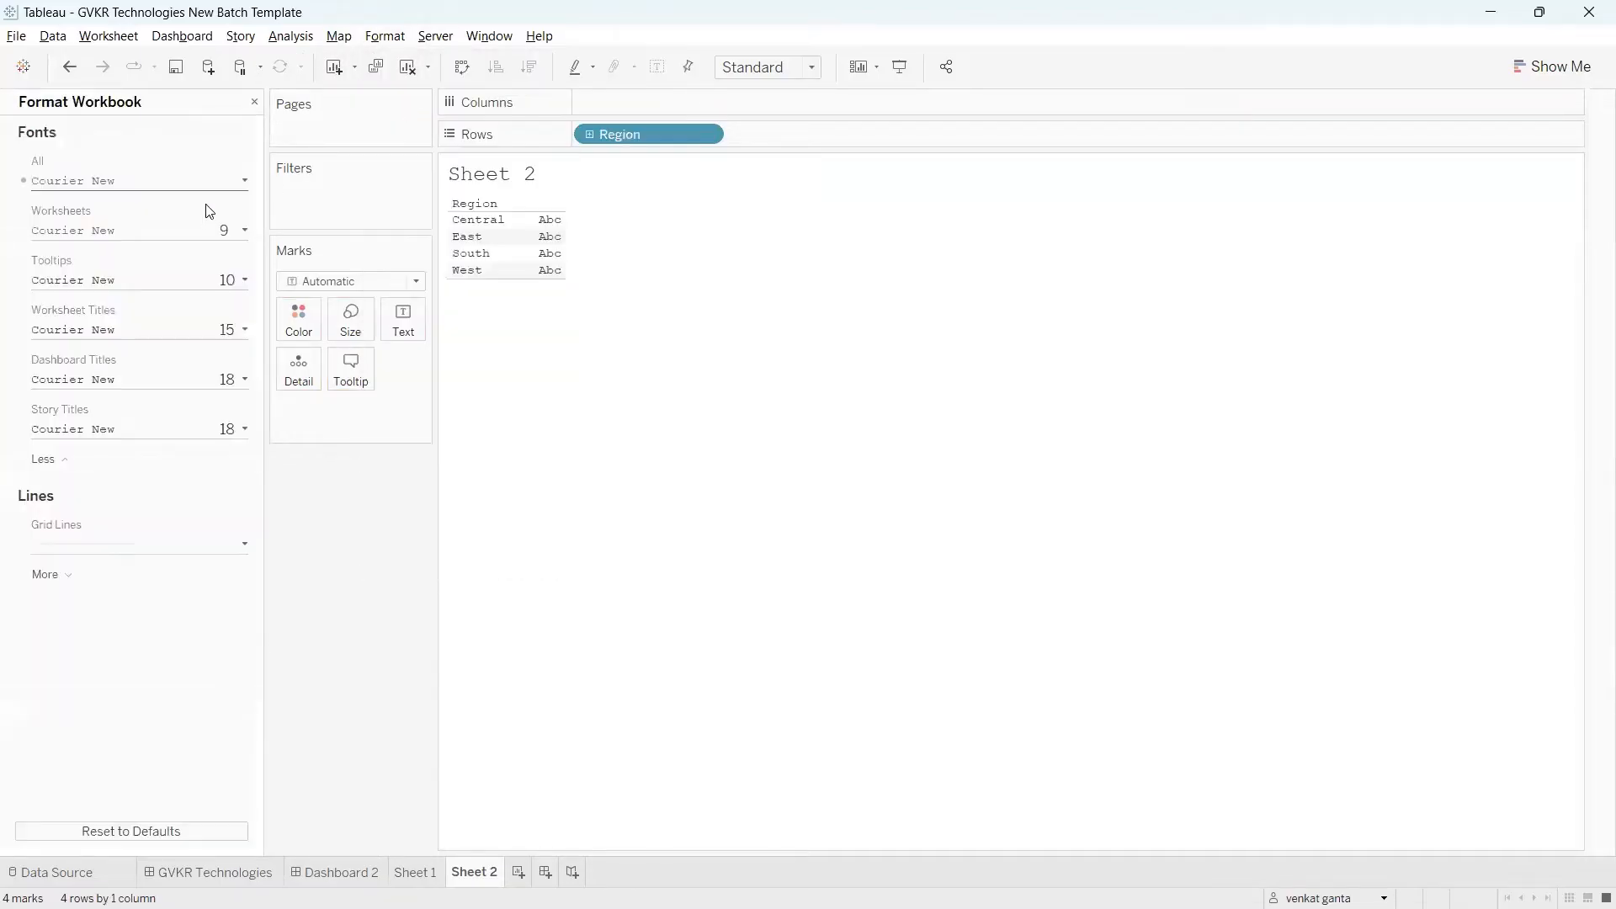
{"action": "left_click", "coordinate": [243, 231]}
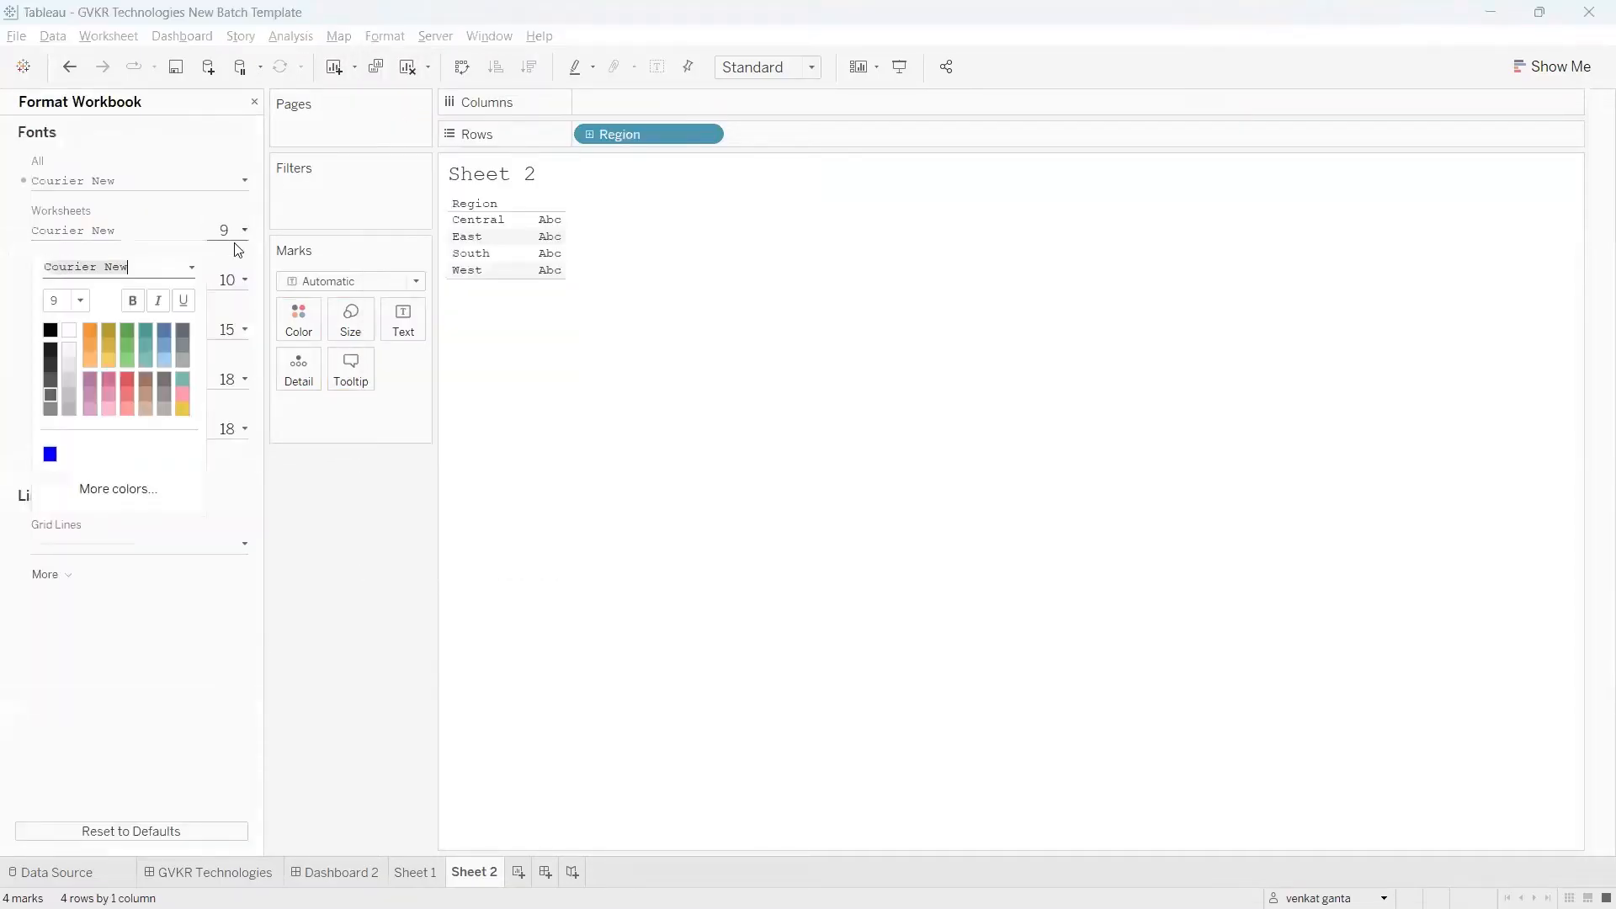
{"action": "left_click", "coordinate": [81, 301]}
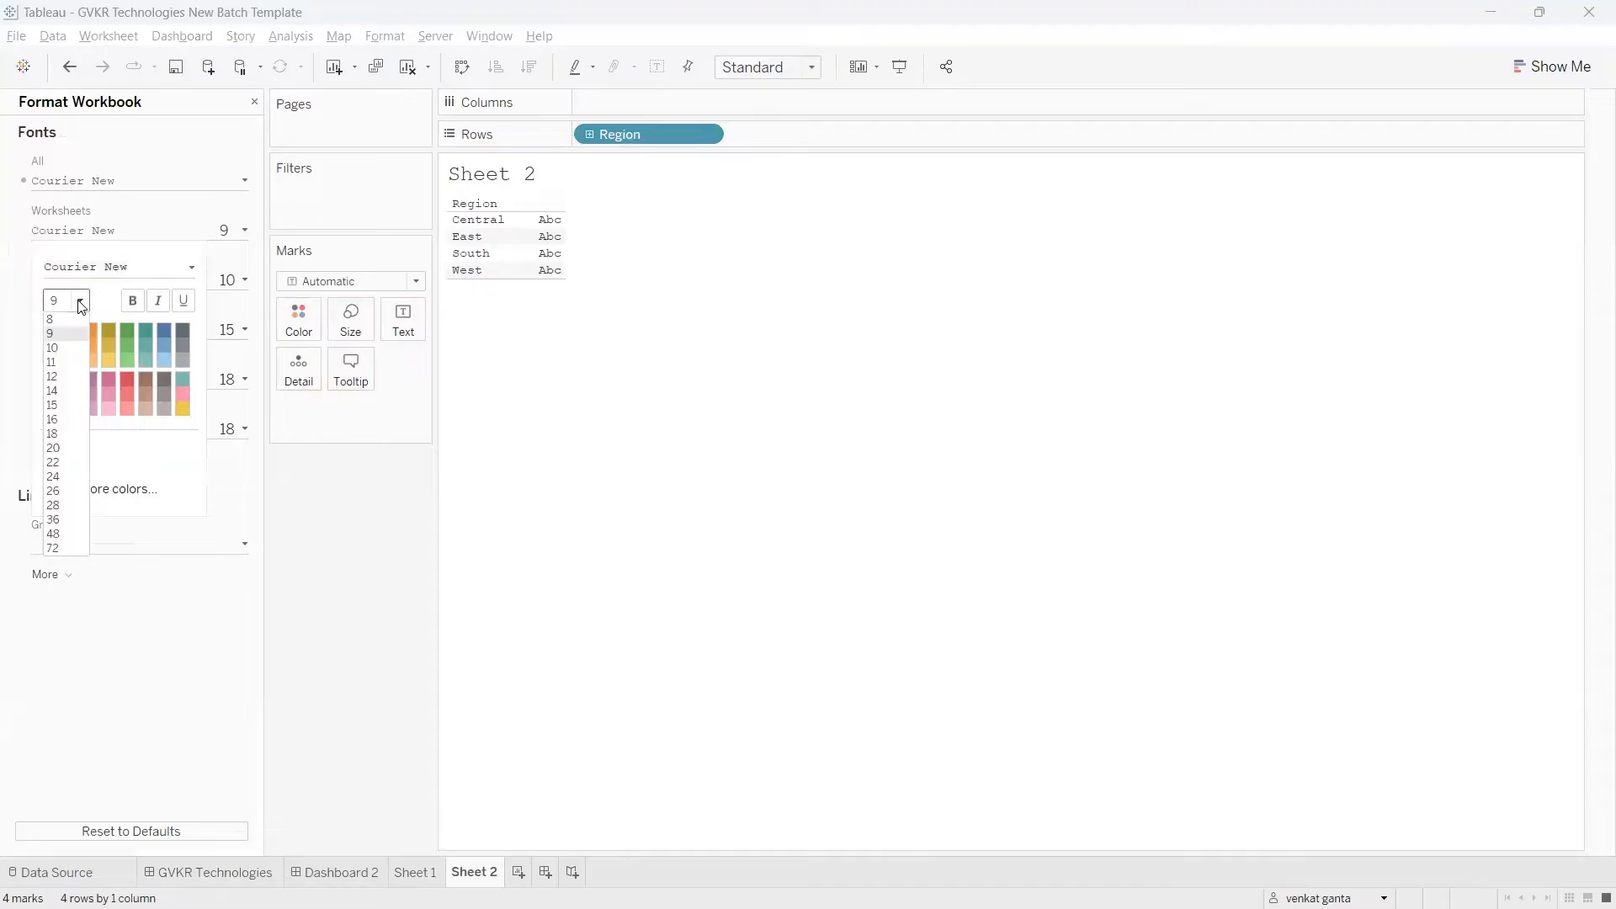
{"action": "left_click", "coordinate": [53, 376]}
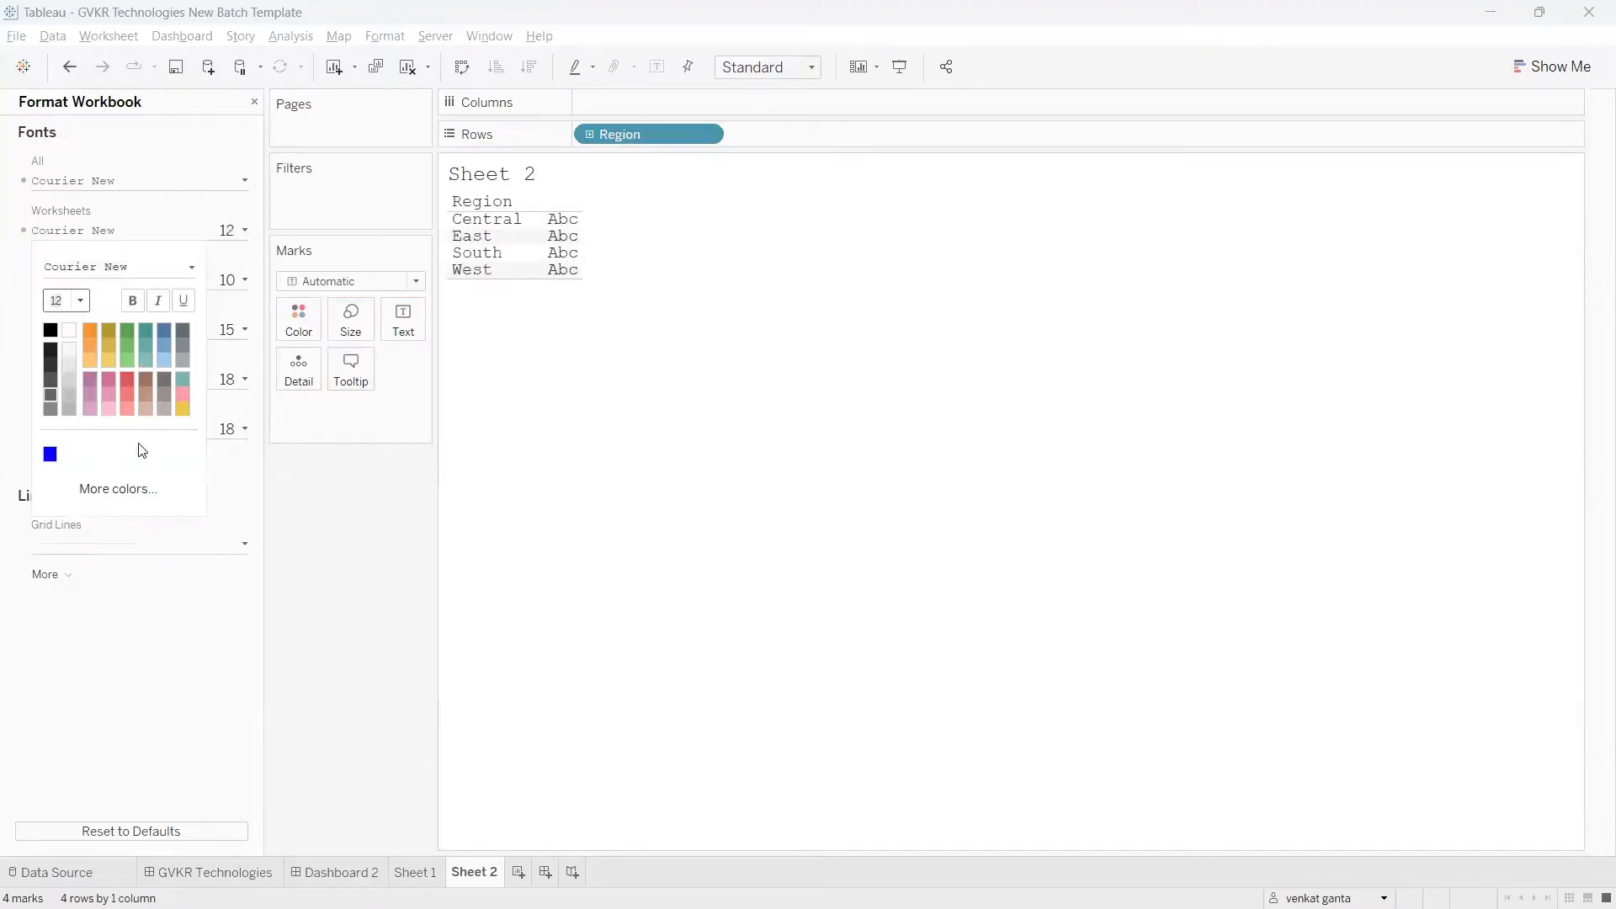
{"action": "left_click", "coordinate": [356, 507]}
{"action": "left_click", "coordinate": [254, 101]}
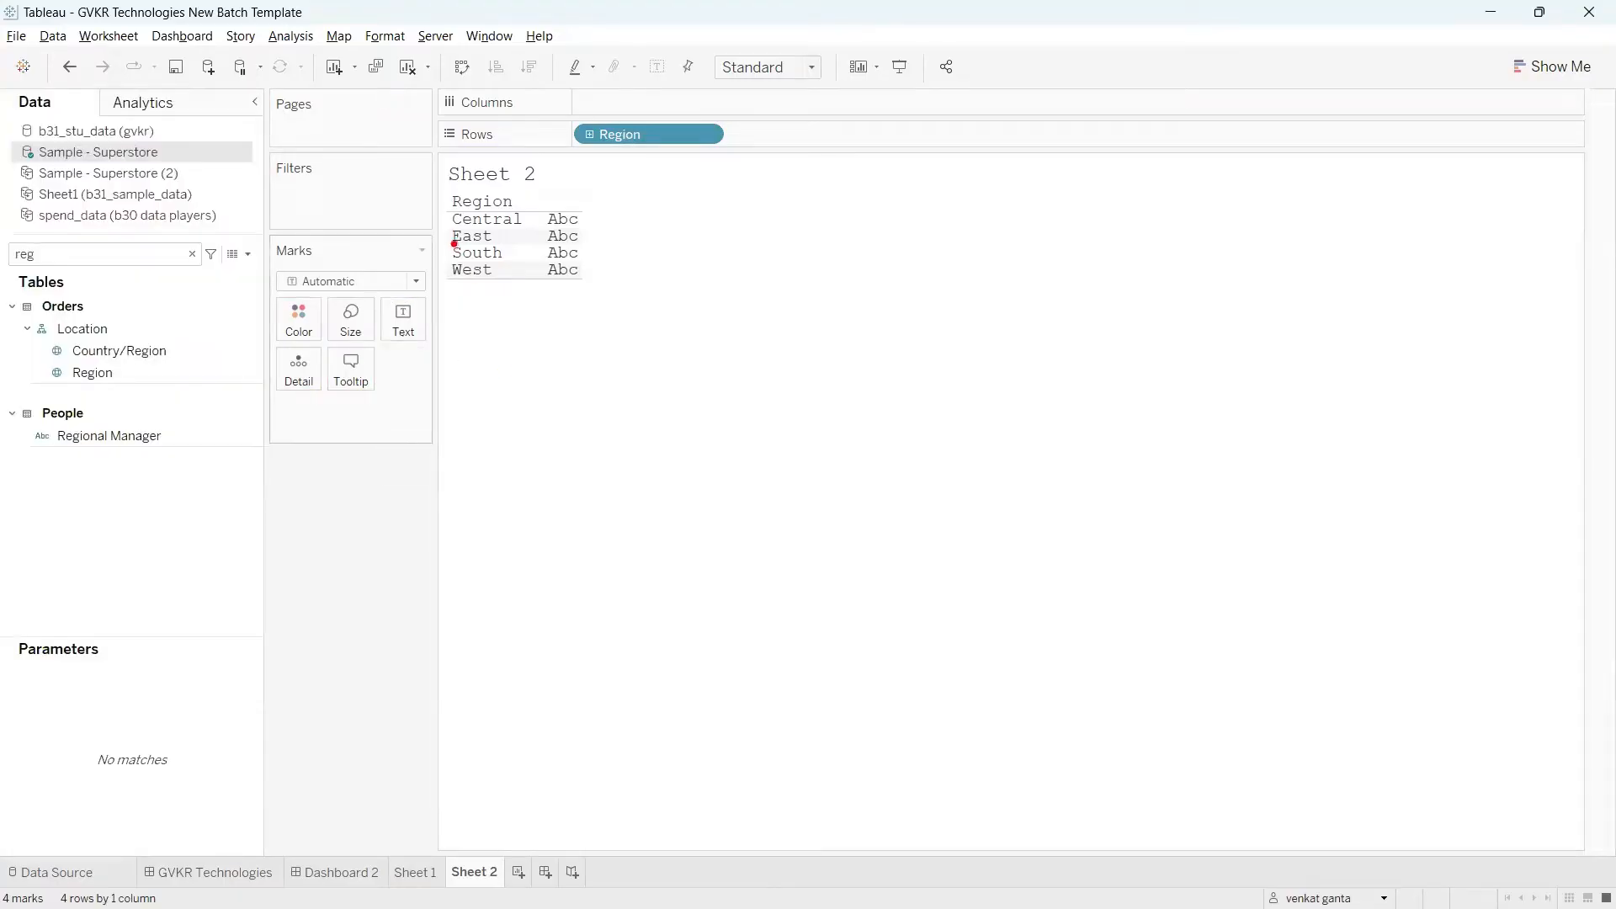
Step: Clear the field search and start a new calculated field, with its editor moved below the Region table
{"action": "left_click_drag", "start_coordinate": [453, 244], "coordinate": [506, 249]}
{"action": "key", "text": "Escape"}
{"action": "left_click", "coordinate": [192, 253]}
{"action": "left_click", "coordinate": [248, 254]}
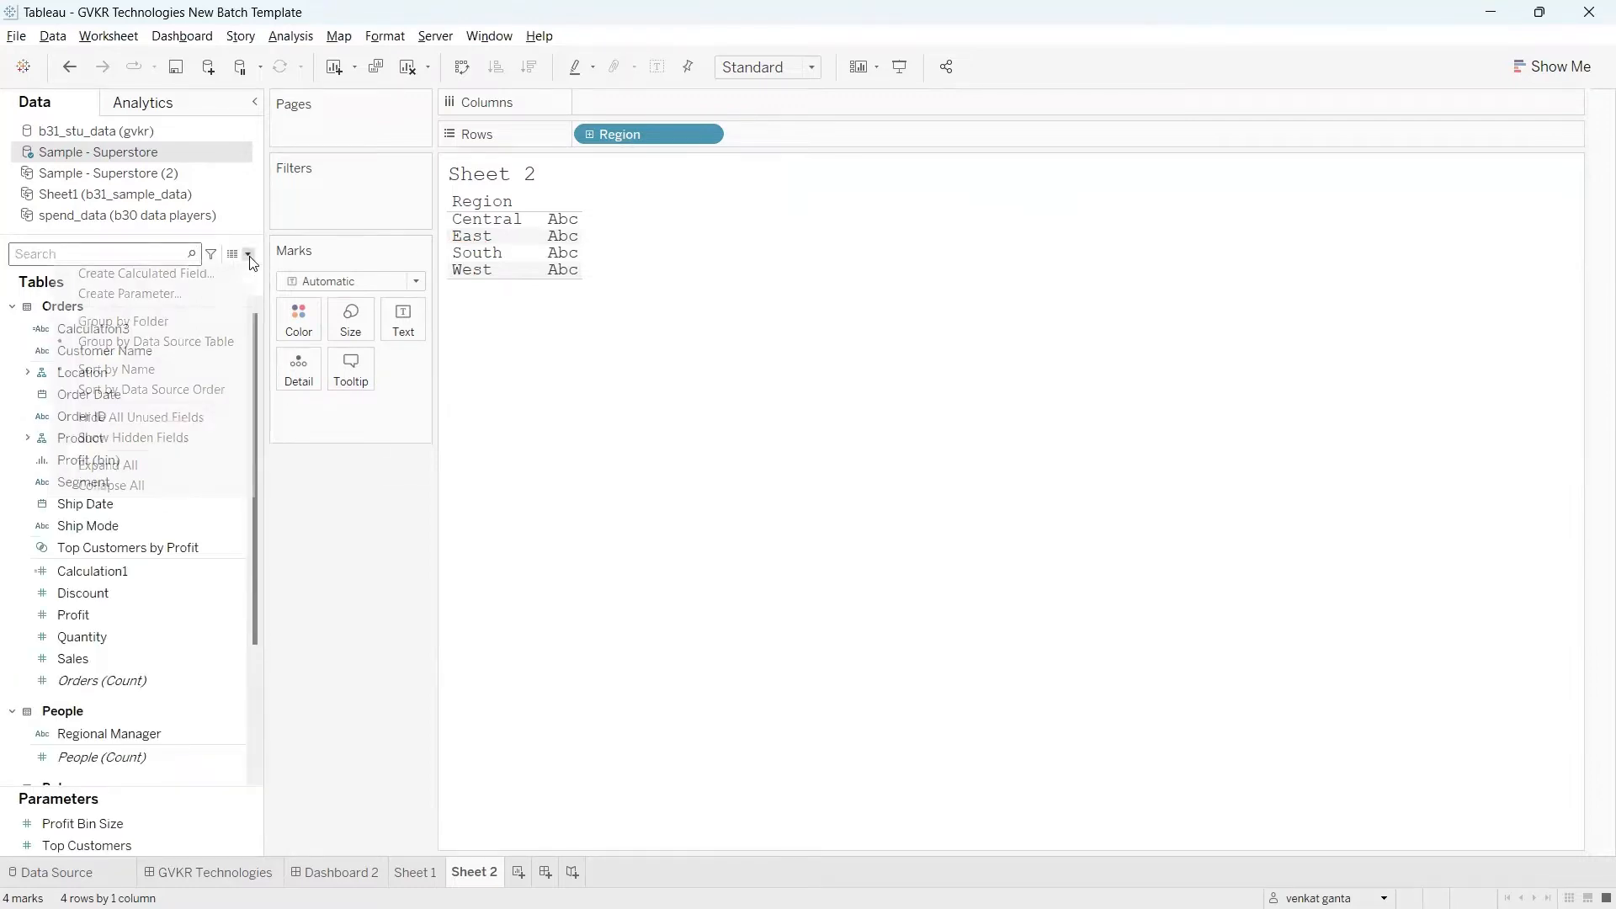
{"action": "left_click", "coordinate": [151, 276]}
{"action": "left_click_drag", "start_coordinate": [682, 377], "coordinate": [763, 470]}
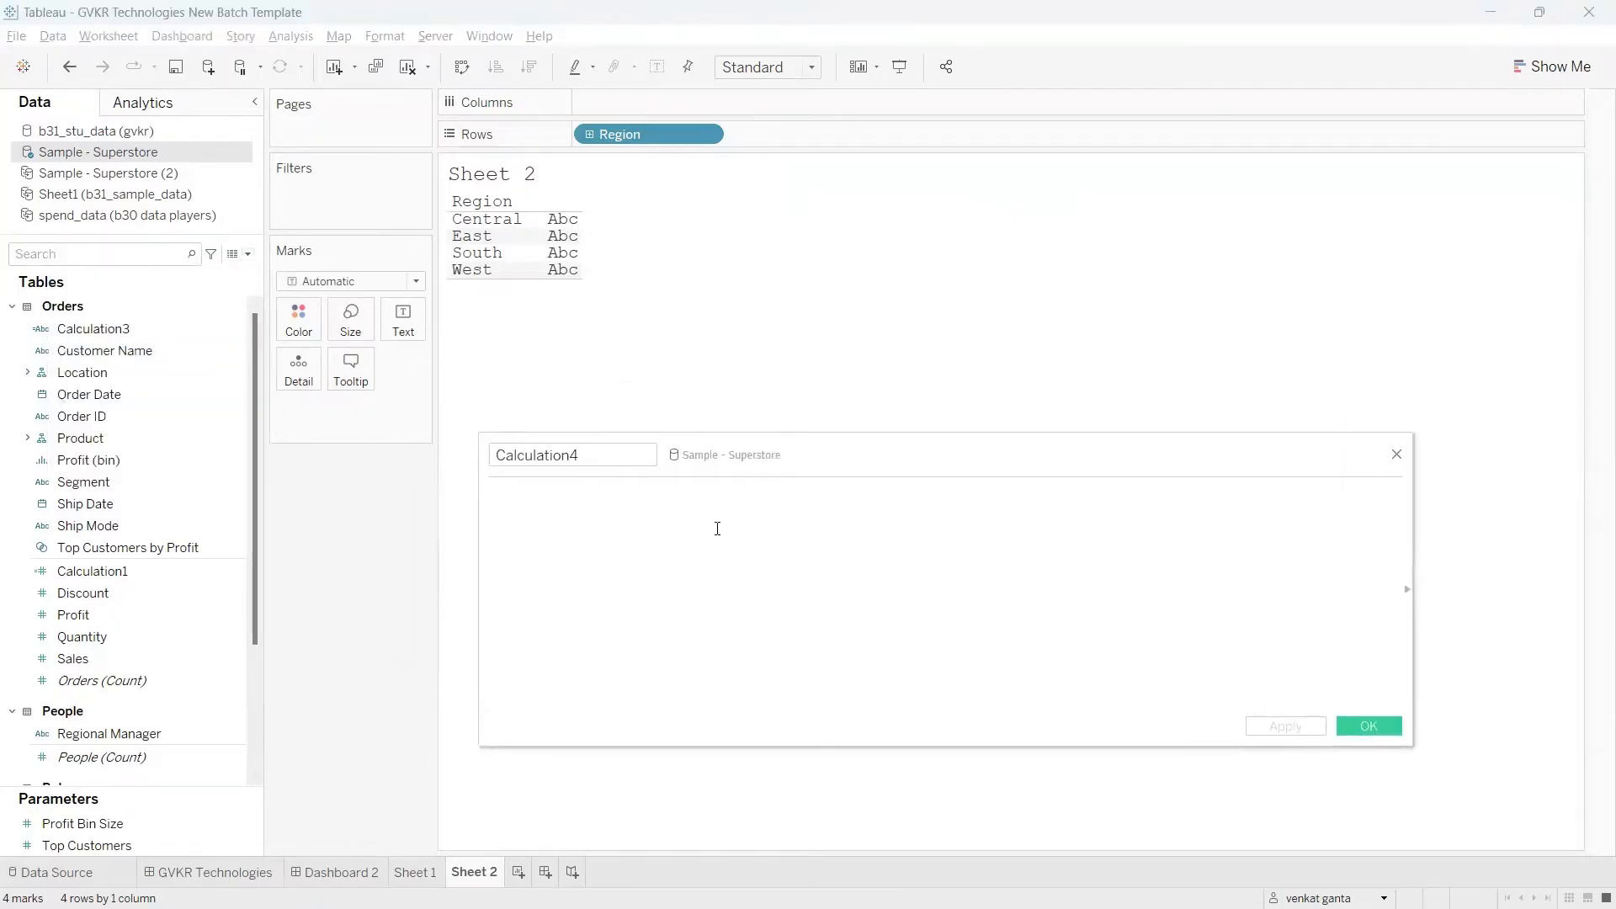
Step: Apply the formula LEN([Region]) in the new calculated field and show that field as text beside each region
{"action": "type", "text": "LEN"}
{"action": "key", "text": "Return"}
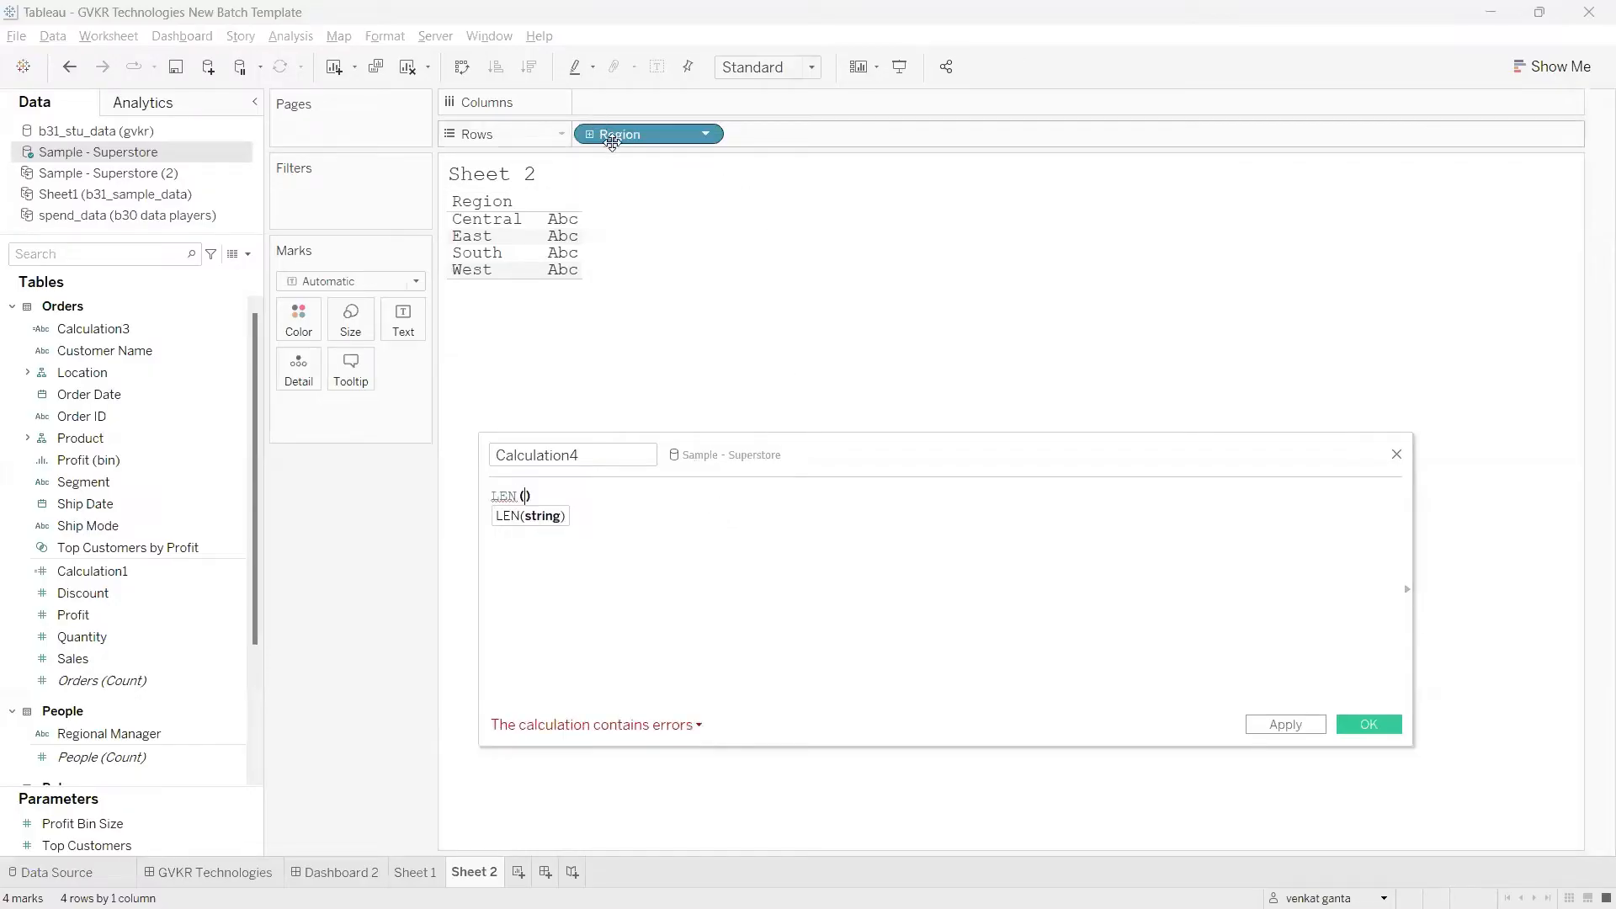
{"action": "left_click_drag", "start_coordinate": [621, 136], "coordinate": [548, 544]}
{"action": "left_click_drag", "start_coordinate": [608, 497], "coordinate": [480, 507]}
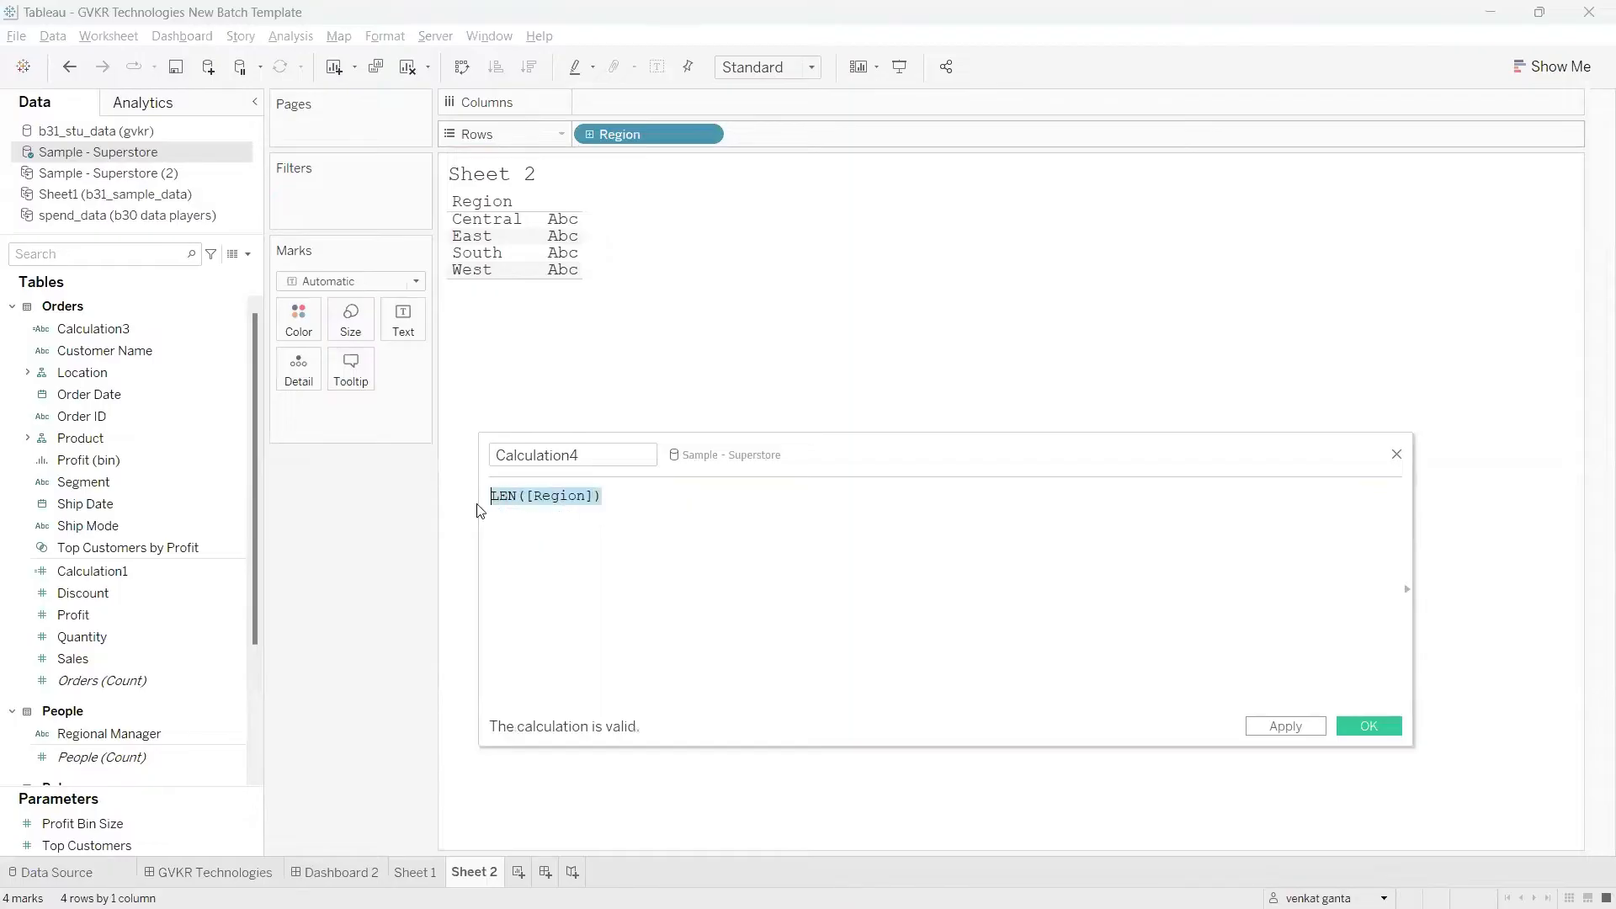
{"action": "left_click", "coordinate": [741, 583]}
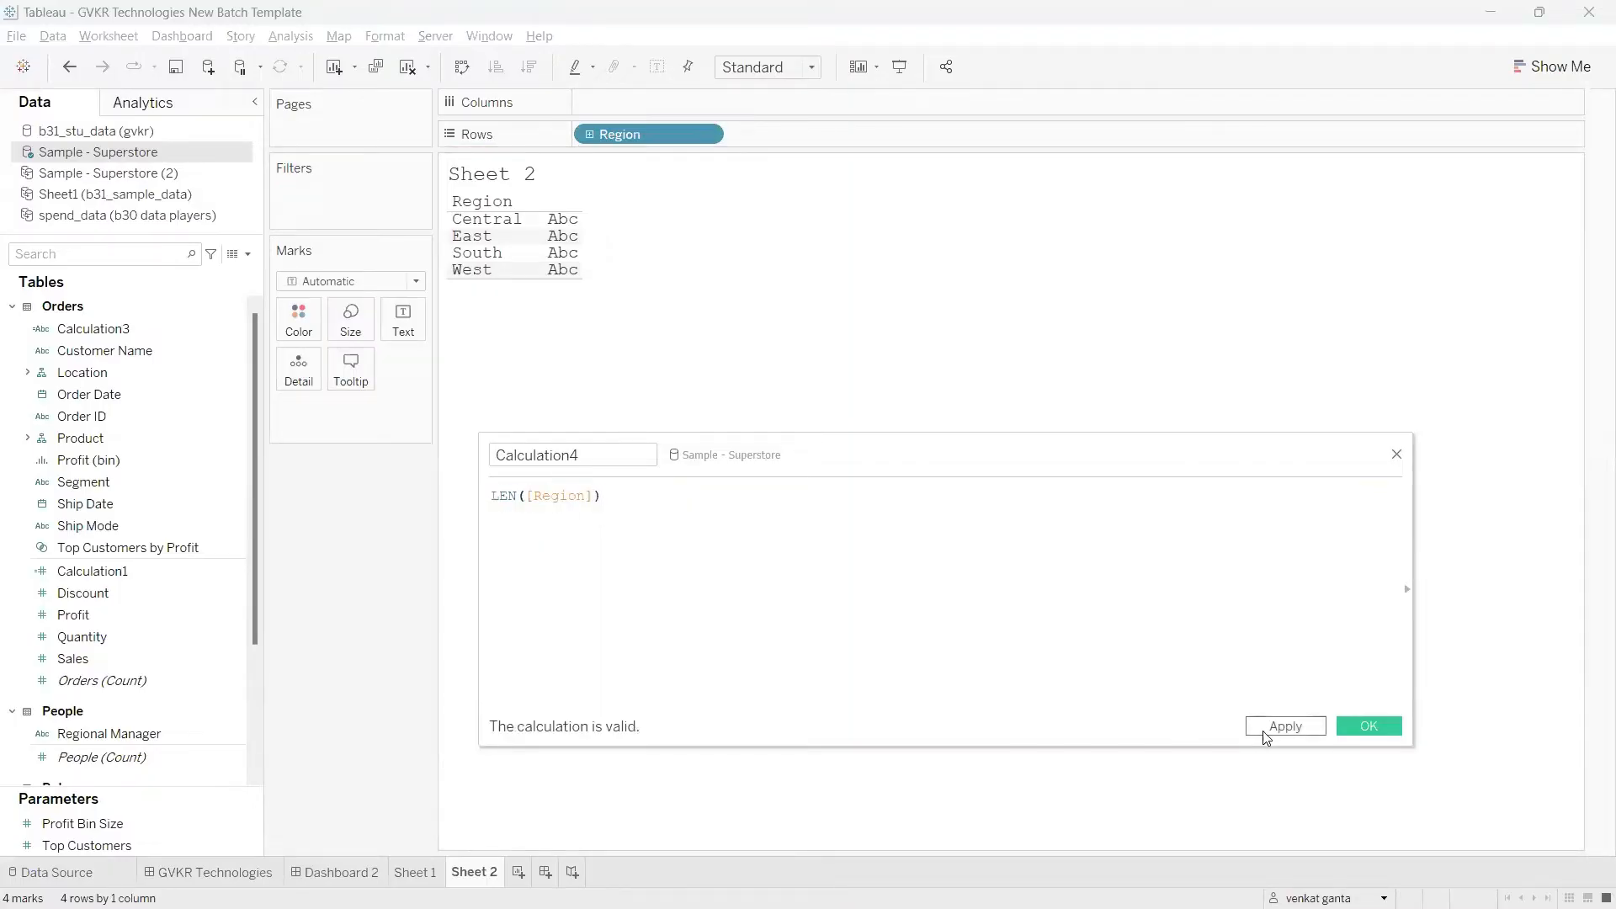
{"action": "left_click", "coordinate": [1285, 726]}
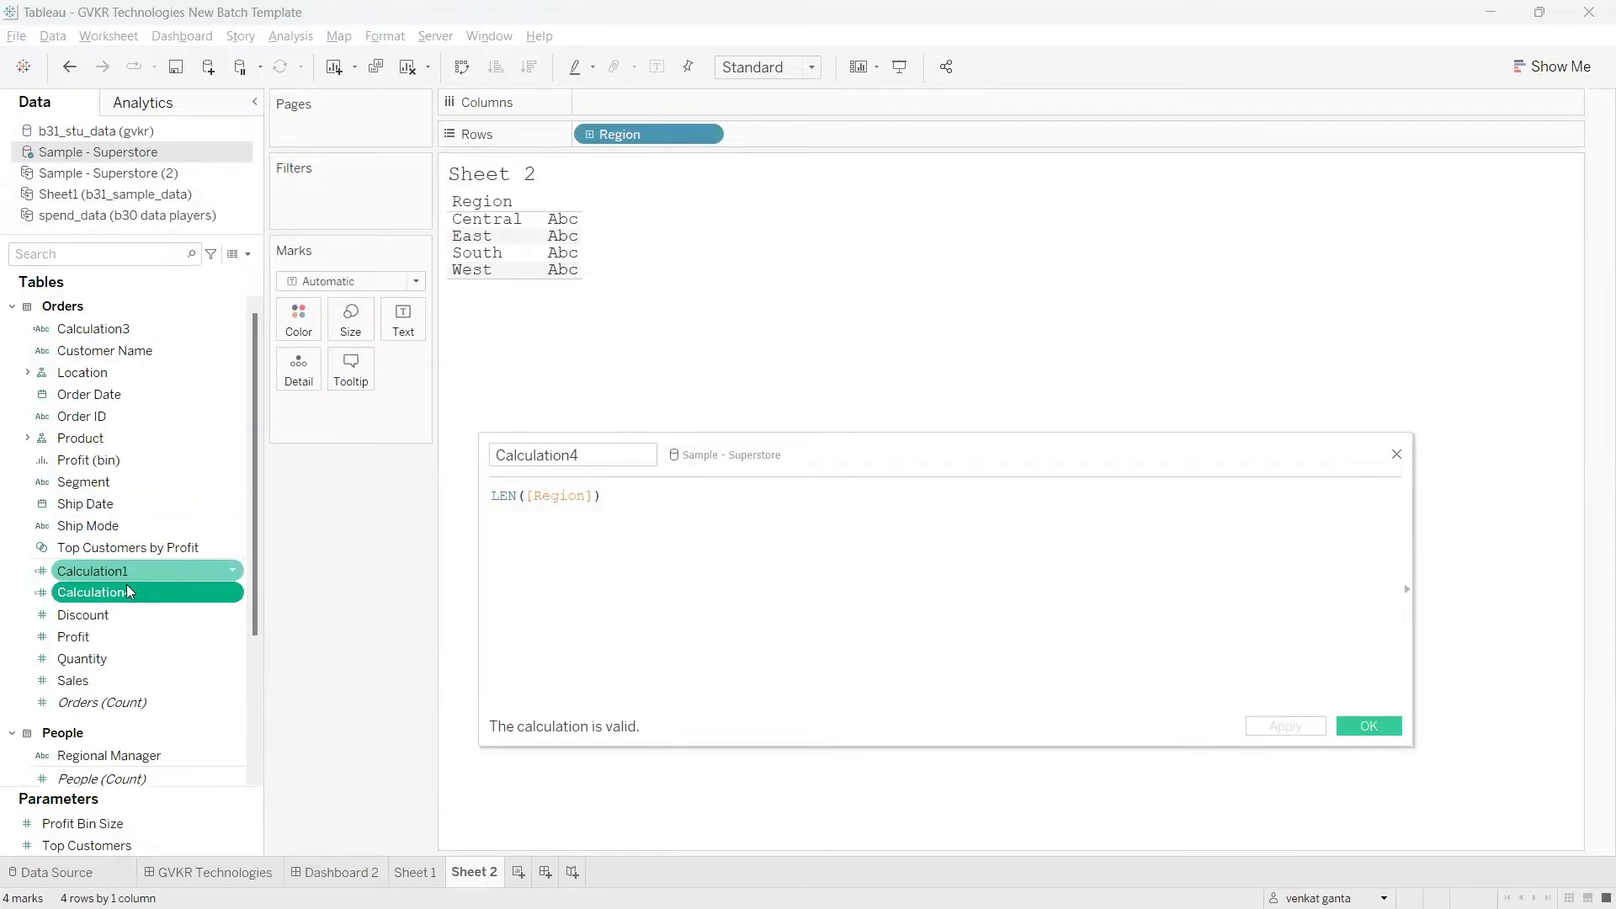
{"action": "left_click_drag", "start_coordinate": [126, 585], "coordinate": [401, 323]}
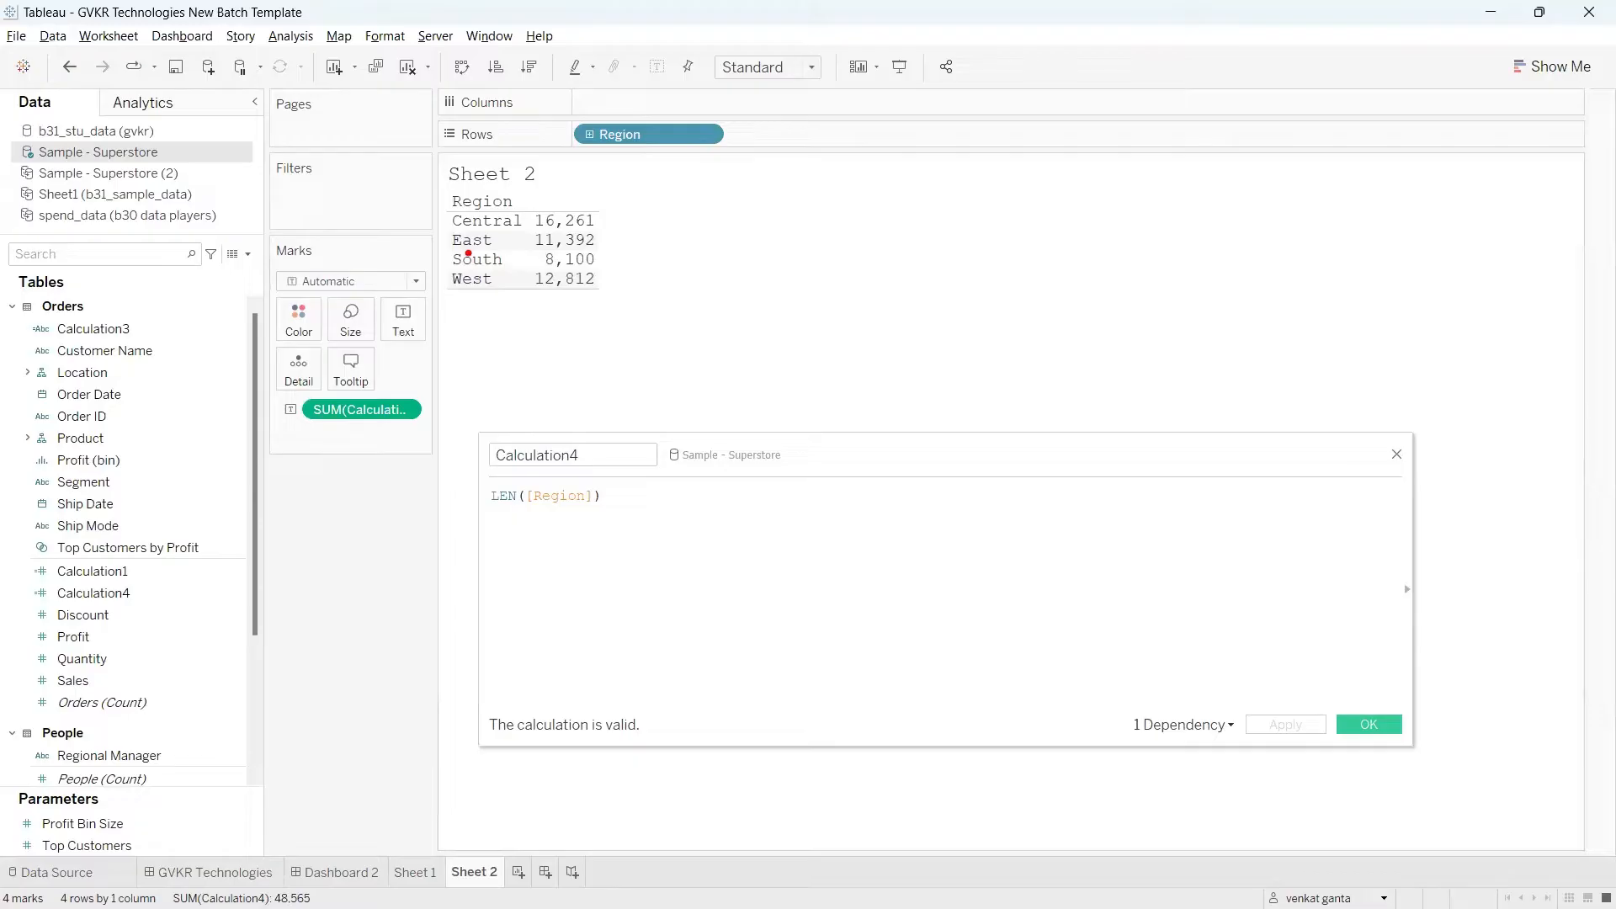
{"action": "mouse_move", "coordinate": [464, 254]}
{"action": "left_mouse_down"}
{"action": "mouse_move", "coordinate": [630, 242]}
{"action": "mouse_move", "coordinate": [608, 276]}
{"action": "left_mouse_up"}
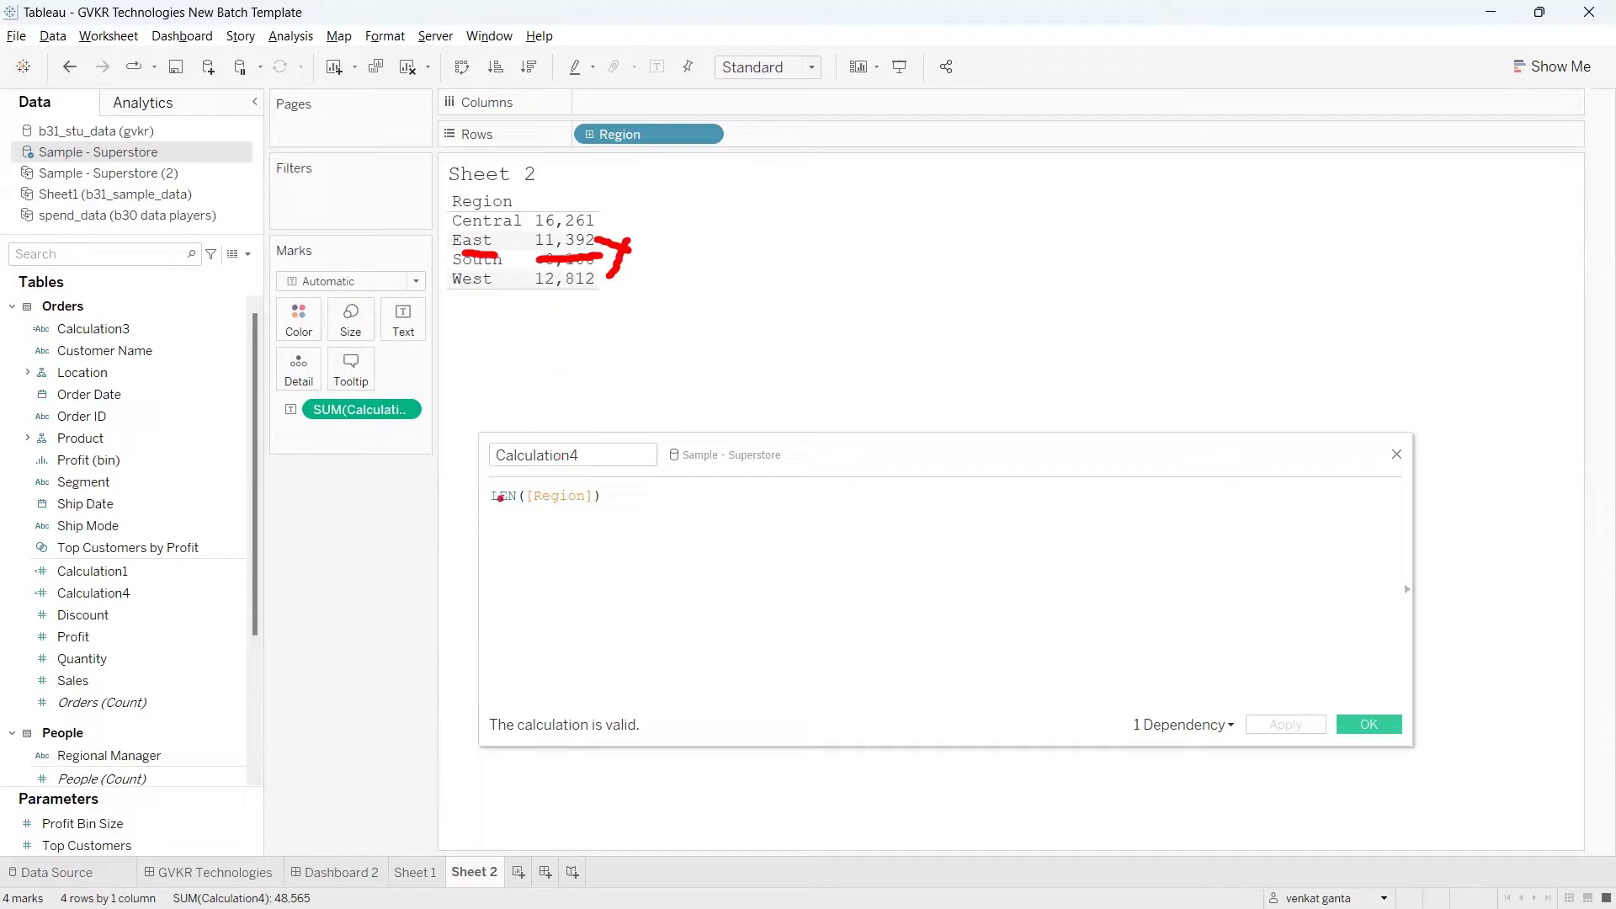
{"action": "mouse_move", "coordinate": [495, 490]}
{"action": "left_mouse_down"}
{"action": "mouse_move", "coordinate": [605, 593]}
{"action": "mouse_move", "coordinate": [506, 463]}
{"action": "mouse_move", "coordinate": [463, 481]}
{"action": "left_mouse_up"}
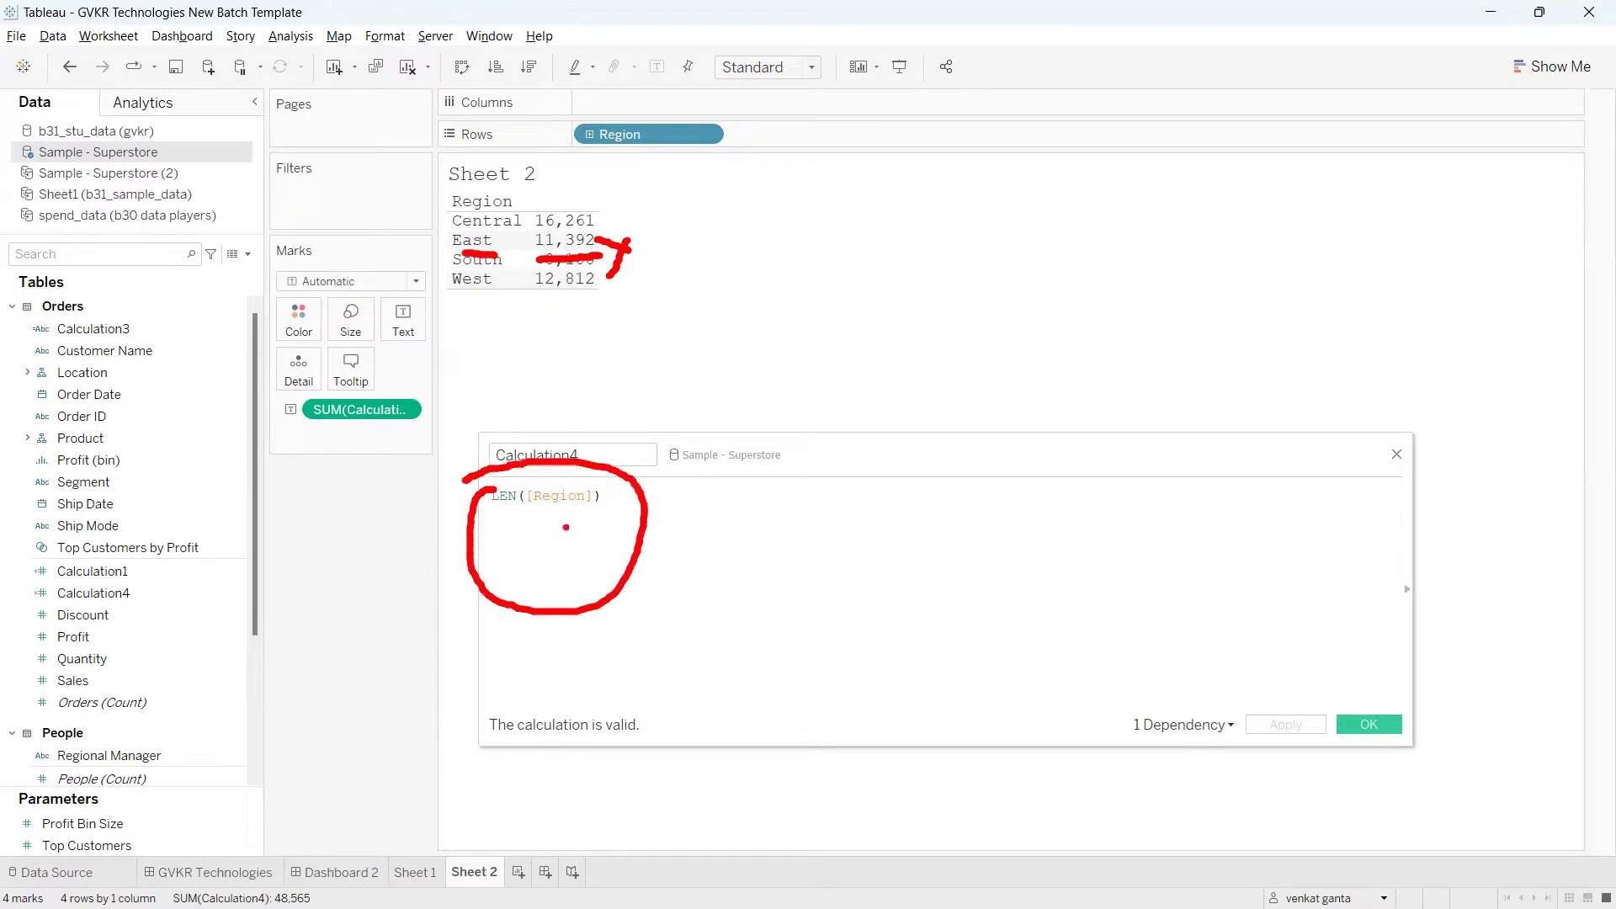
{"action": "mouse_move", "coordinate": [606, 535]}
{"action": "left_mouse_down"}
{"action": "mouse_move", "coordinate": [726, 534]}
{"action": "mouse_move", "coordinate": [707, 531]}
{"action": "mouse_move", "coordinate": [721, 569]}
{"action": "left_mouse_up"}
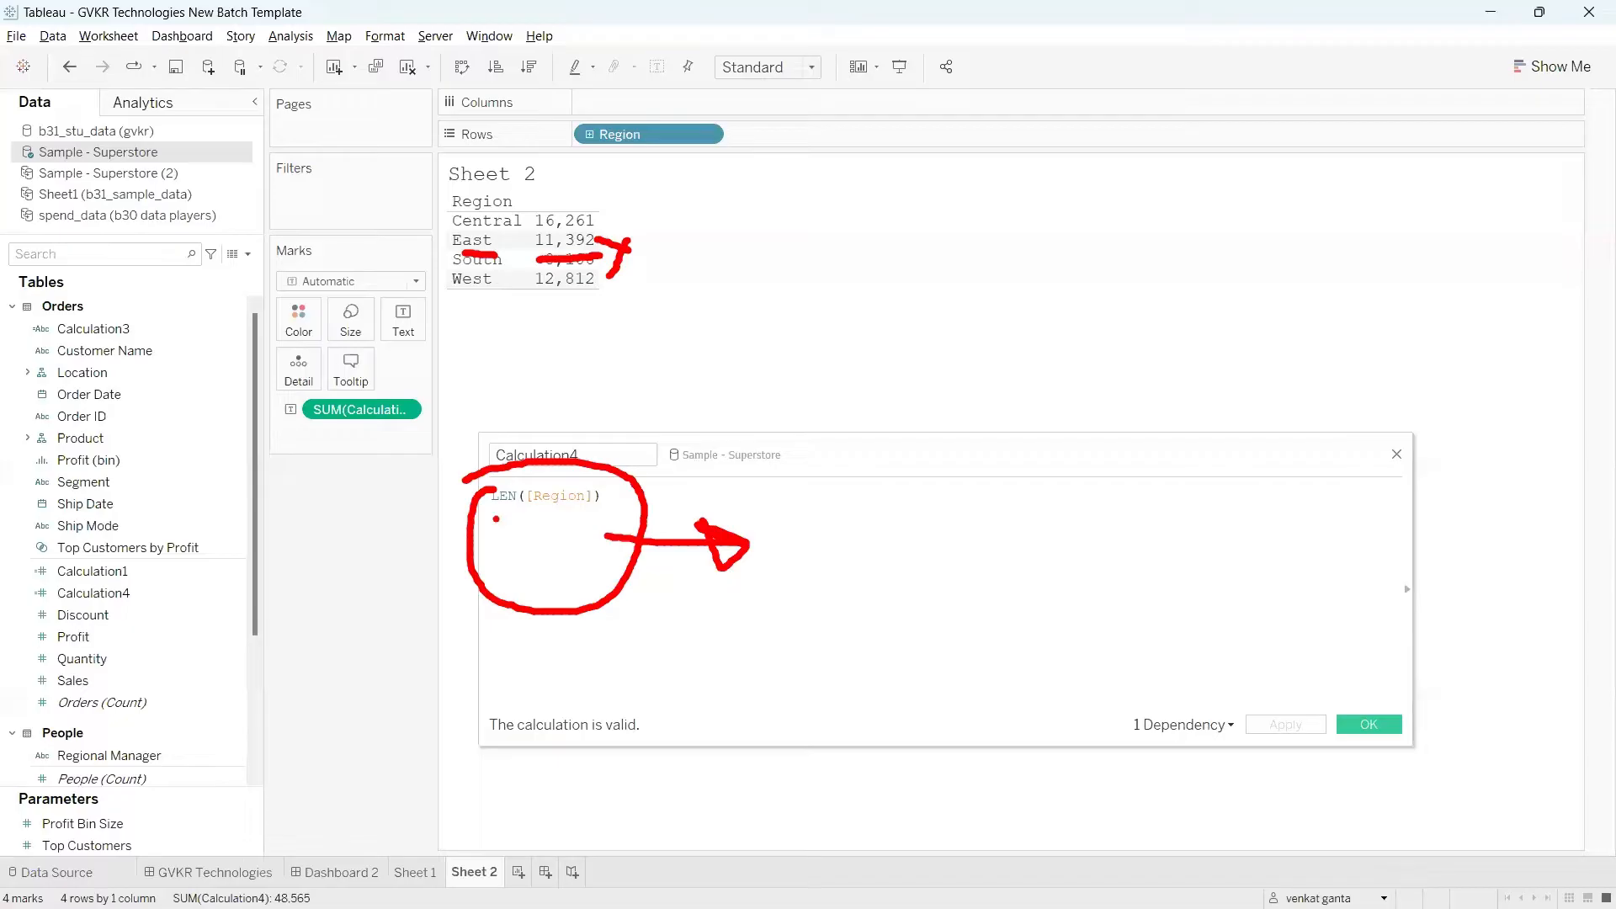
{"action": "mouse_move", "coordinate": [497, 518]}
{"action": "left_mouse_down"}
{"action": "mouse_move", "coordinate": [797, 534]}
{"action": "mouse_move", "coordinate": [738, 581]}
{"action": "mouse_move", "coordinate": [732, 523]}
{"action": "left_mouse_up"}
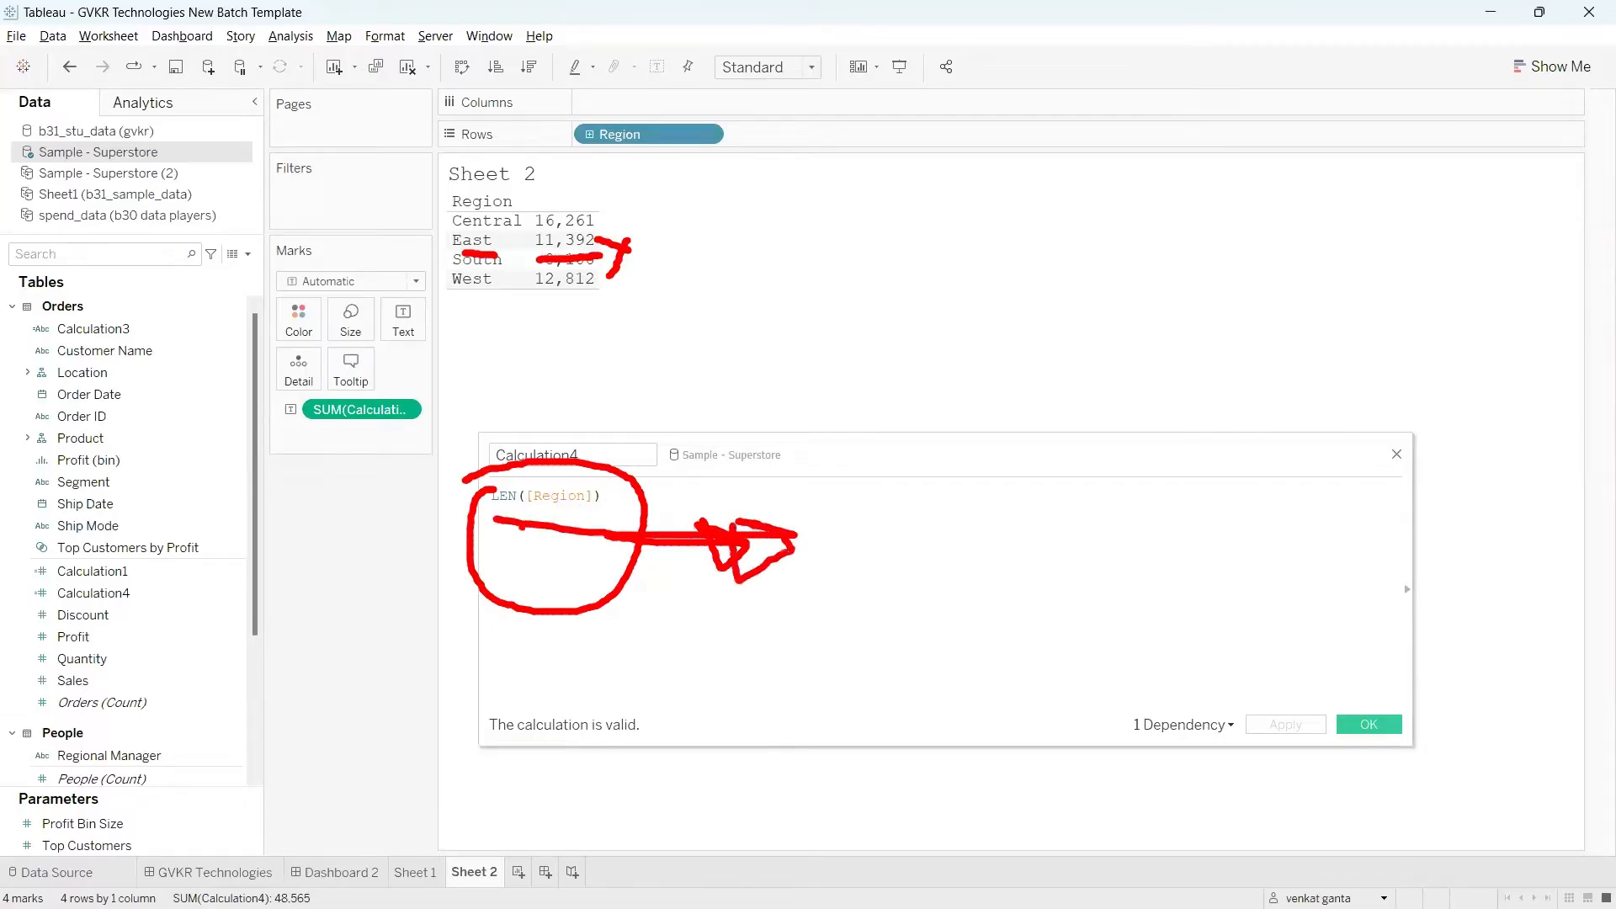
{"action": "left_click_drag", "start_coordinate": [522, 527], "coordinate": [769, 540]}
{"action": "left_click_drag", "start_coordinate": [712, 525], "coordinate": [729, 584]}
{"action": "key", "text": "Escape"}
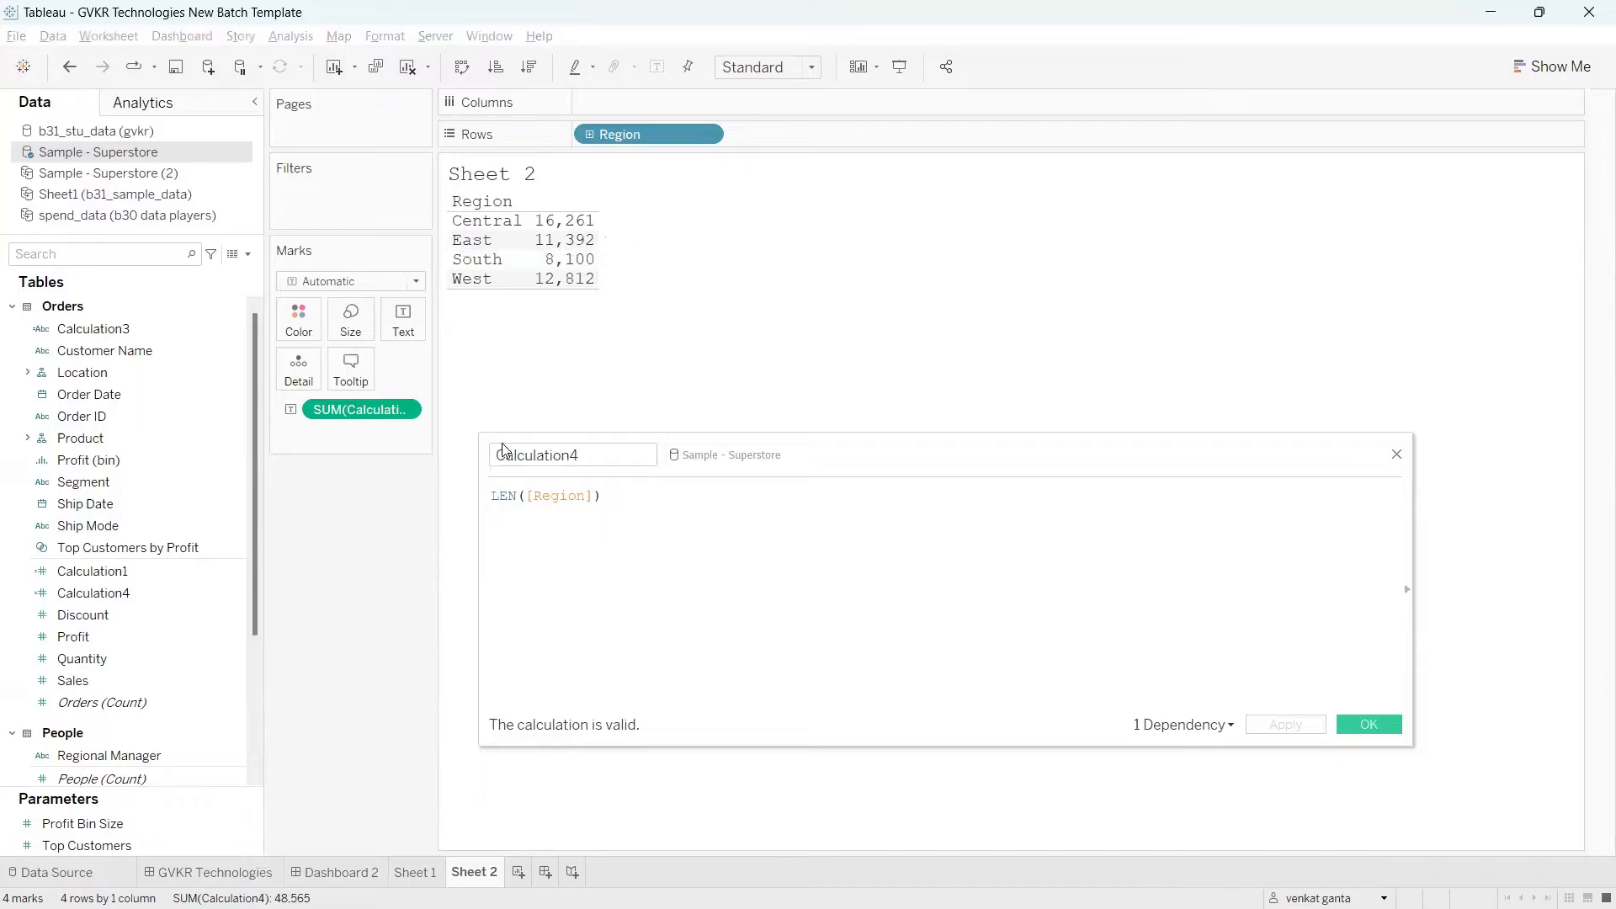
Step: Add the comment "// numeric = 4" on a new line below the LEN([Region]) formula
{"action": "left_click", "coordinate": [624, 497]}
{"action": "key", "text": "Return"}
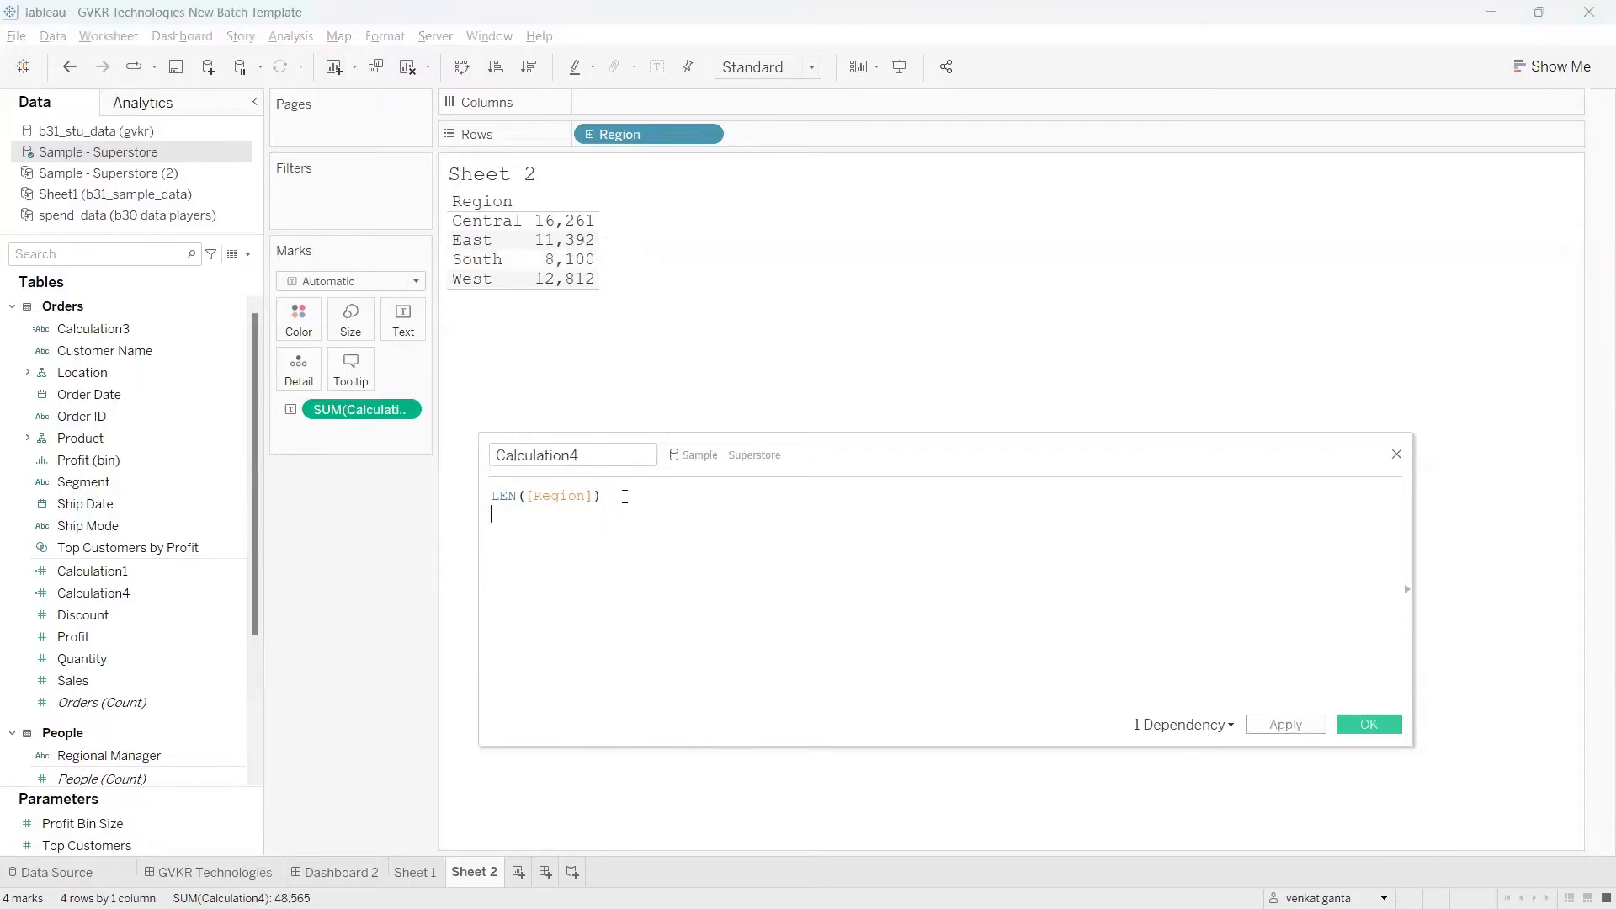
{"action": "type", "text": "// numeric ="}
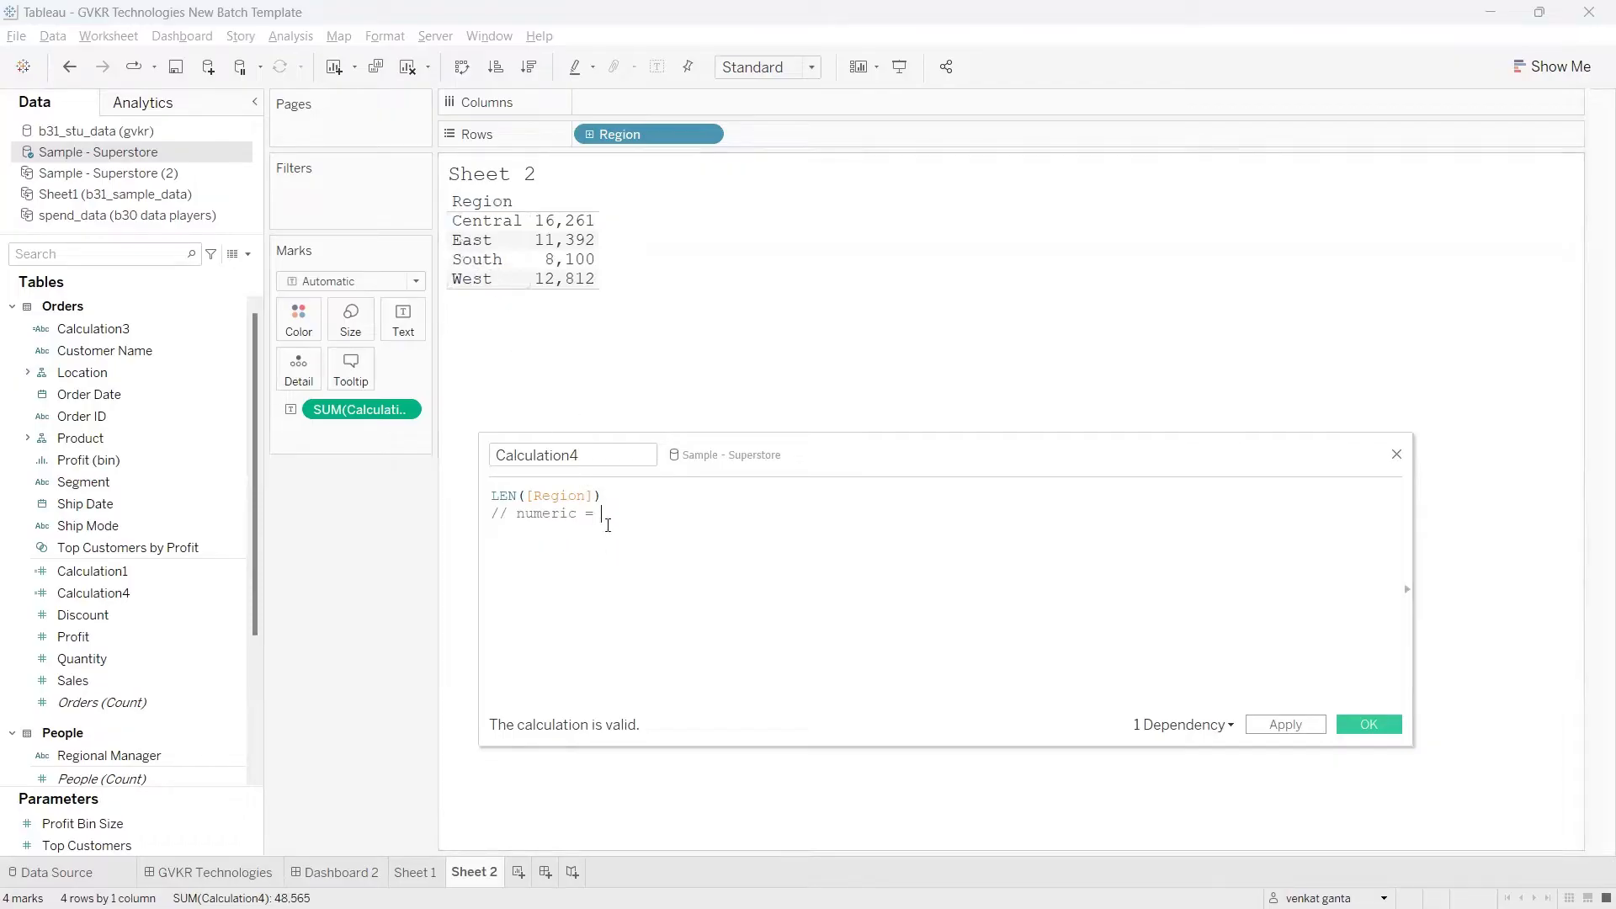
{"action": "type", "text": "4"}
{"action": "left_click_drag", "start_coordinate": [598, 524], "coordinate": [637, 527]}
{"action": "mouse_move", "coordinate": [502, 462]}
{"action": "left_mouse_down"}
{"action": "mouse_move", "coordinate": [381, 467]}
{"action": "mouse_move", "coordinate": [296, 410]}
{"action": "mouse_move", "coordinate": [339, 387]}
{"action": "mouse_move", "coordinate": [316, 436]}
{"action": "left_mouse_up"}
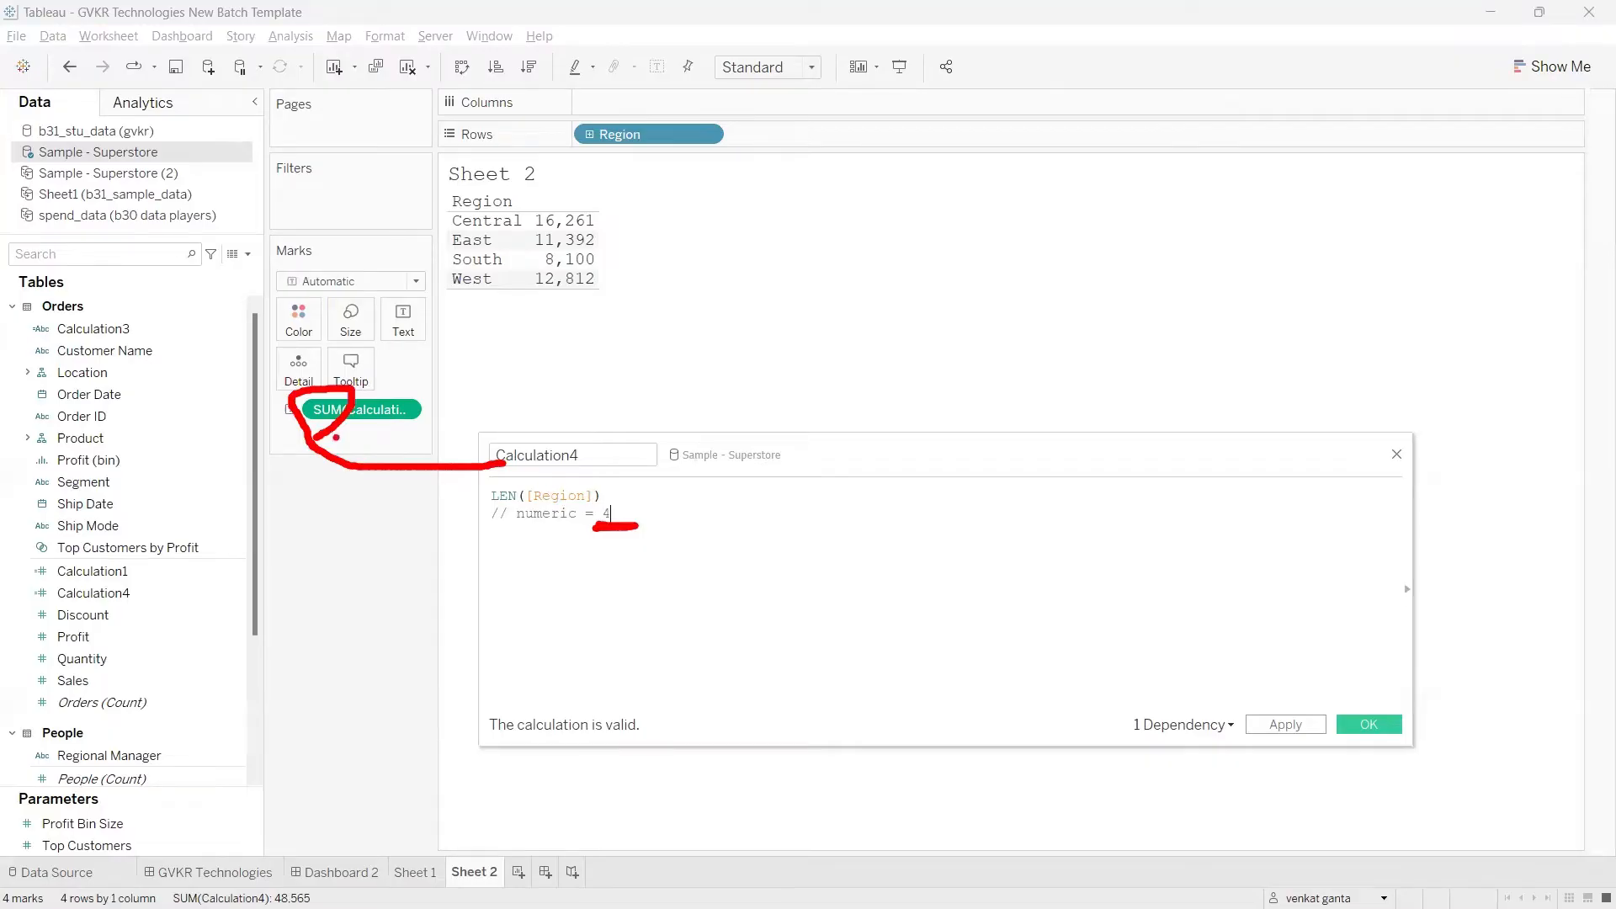
{"action": "left_click_drag", "start_coordinate": [601, 251], "coordinate": [653, 221]}
{"action": "key", "text": "Escape"}
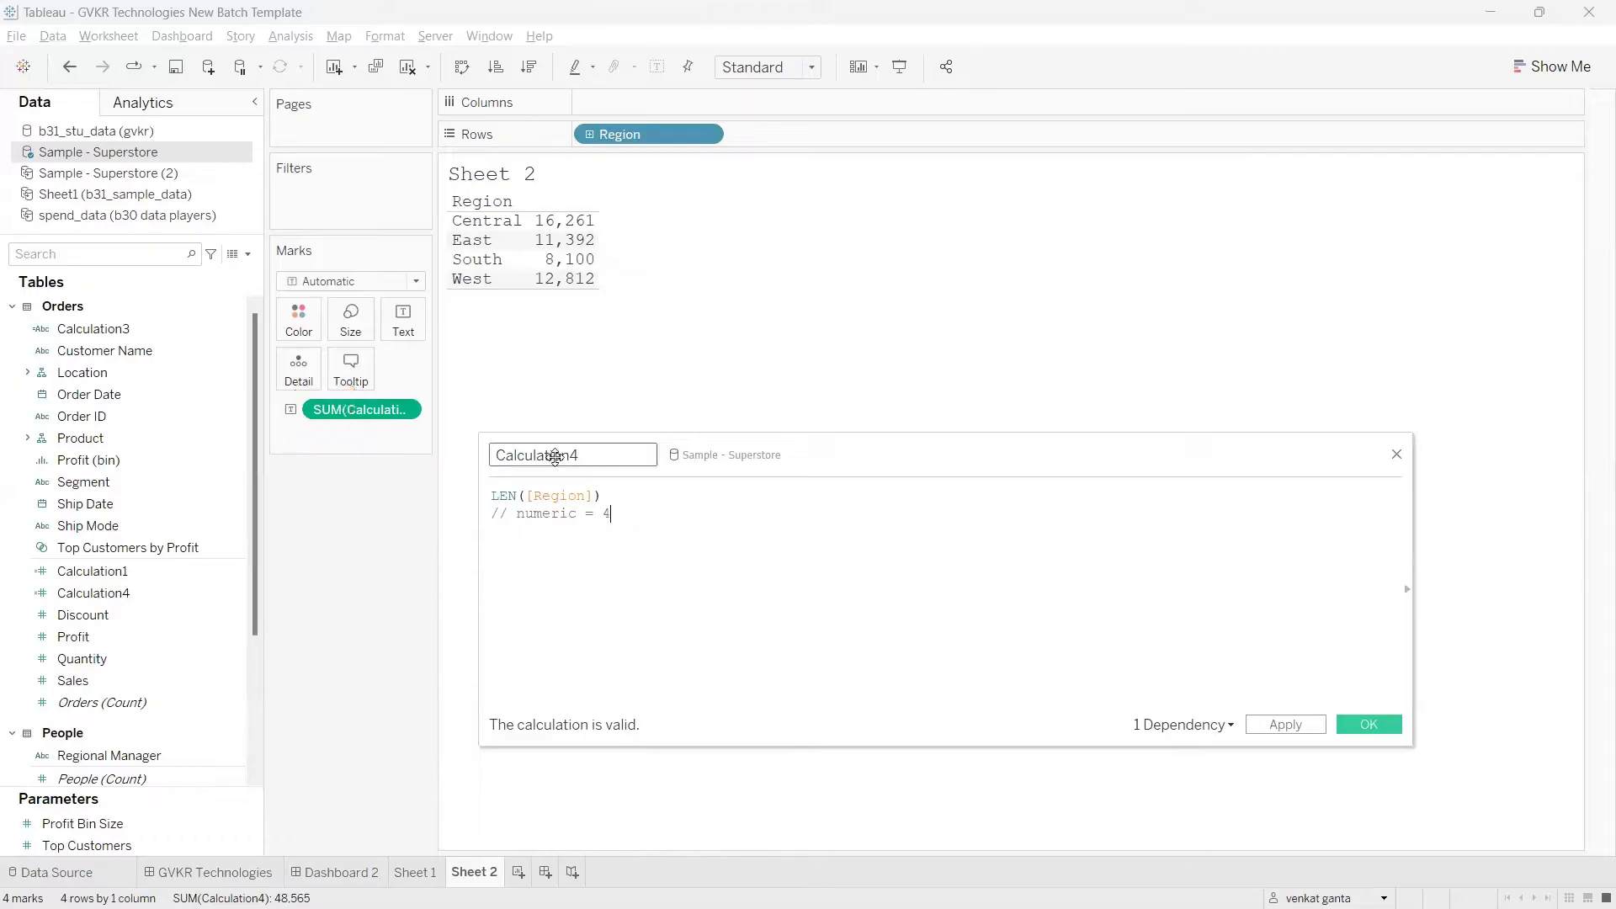
Step: View the underlying Orders rows behind the East region's value
{"action": "left_click", "coordinate": [478, 243]}
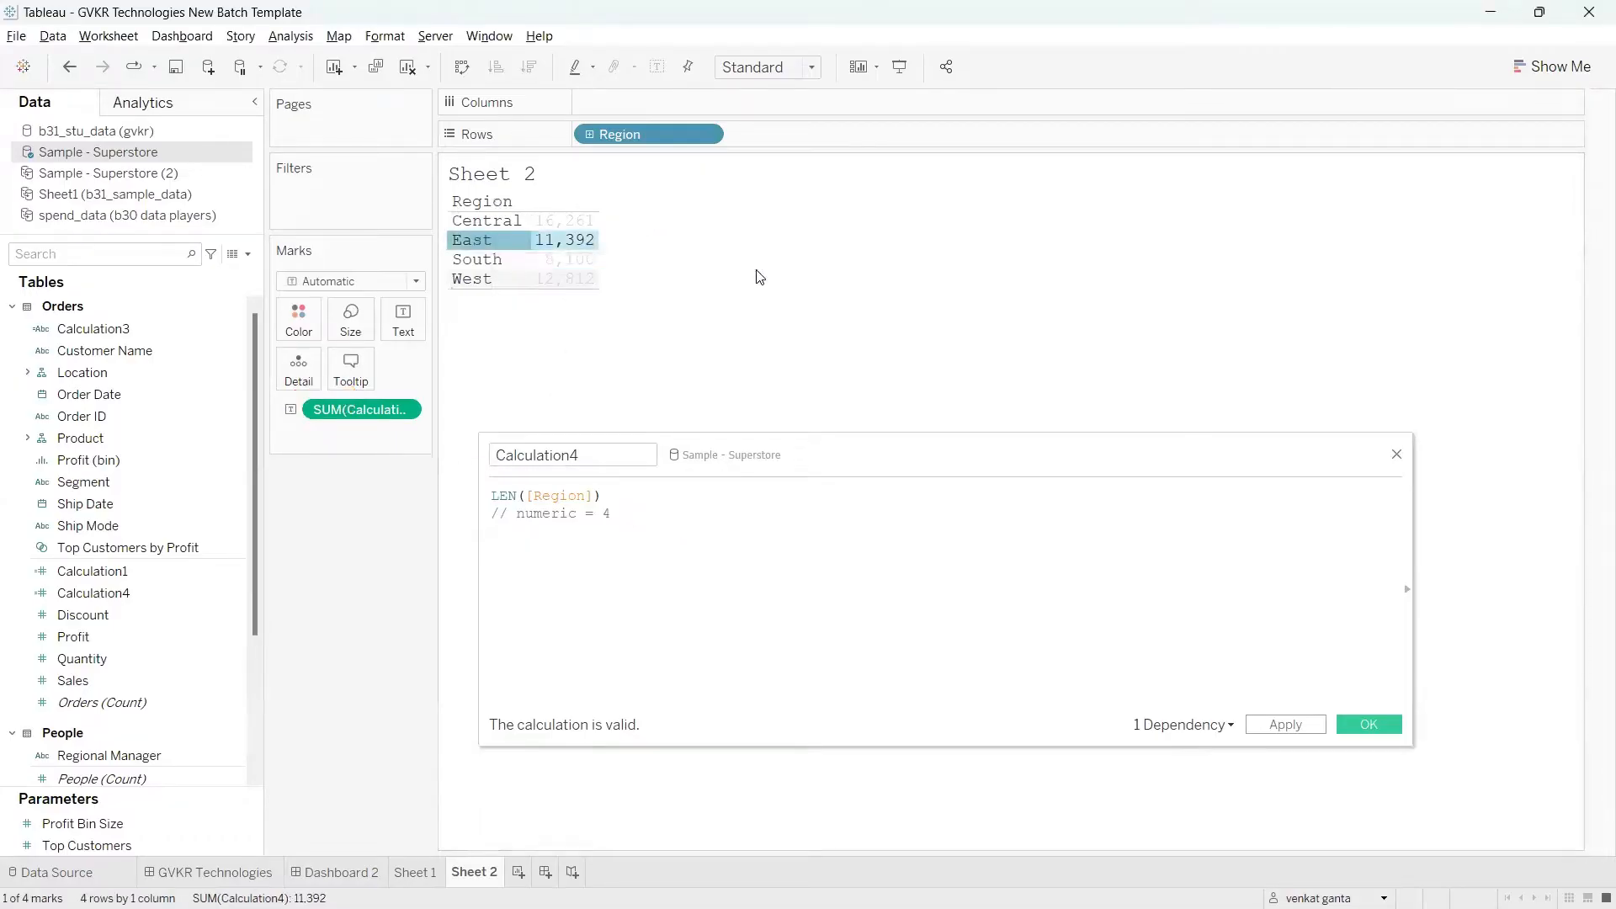
{"action": "left_click", "coordinate": [524, 305]}
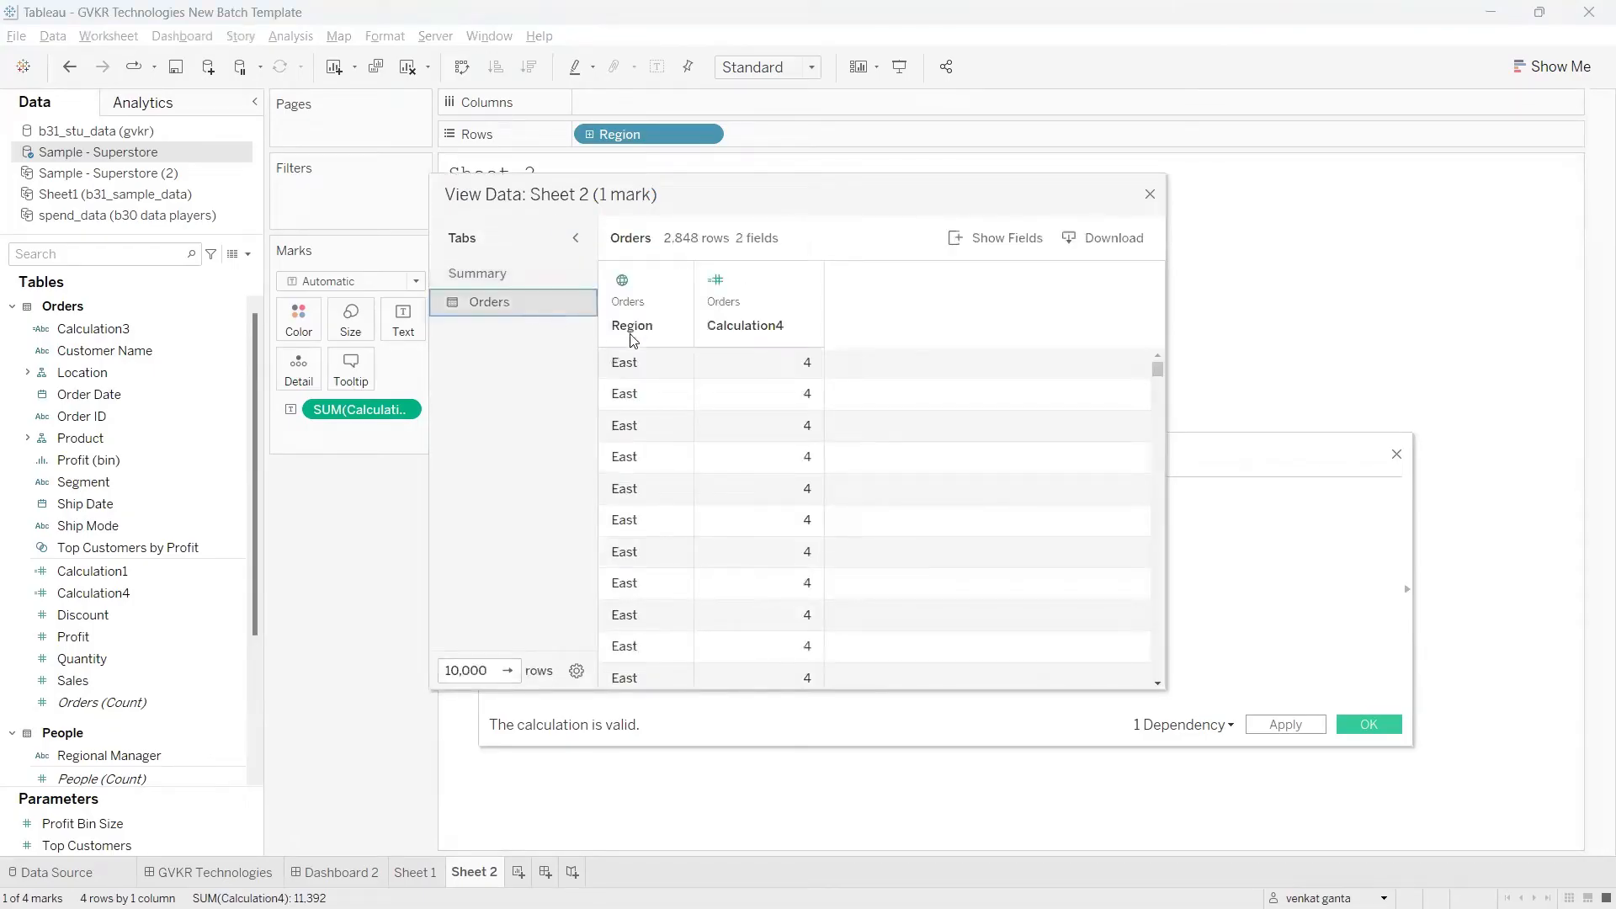
{"action": "left_click_drag", "start_coordinate": [815, 375], "coordinate": [839, 366]}
{"action": "mouse_move", "coordinate": [608, 373]}
{"action": "left_mouse_down"}
{"action": "mouse_move", "coordinate": [642, 370]}
{"action": "mouse_move", "coordinate": [642, 406]}
{"action": "left_mouse_up"}
{"action": "left_click_drag", "start_coordinate": [818, 447], "coordinate": [831, 441]}
{"action": "mouse_move", "coordinate": [808, 488]}
{"action": "left_mouse_down"}
{"action": "mouse_move", "coordinate": [829, 478]}
{"action": "mouse_move", "coordinate": [836, 502]}
{"action": "left_mouse_up"}
{"action": "left_click_drag", "start_coordinate": [826, 523], "coordinate": [884, 522]}
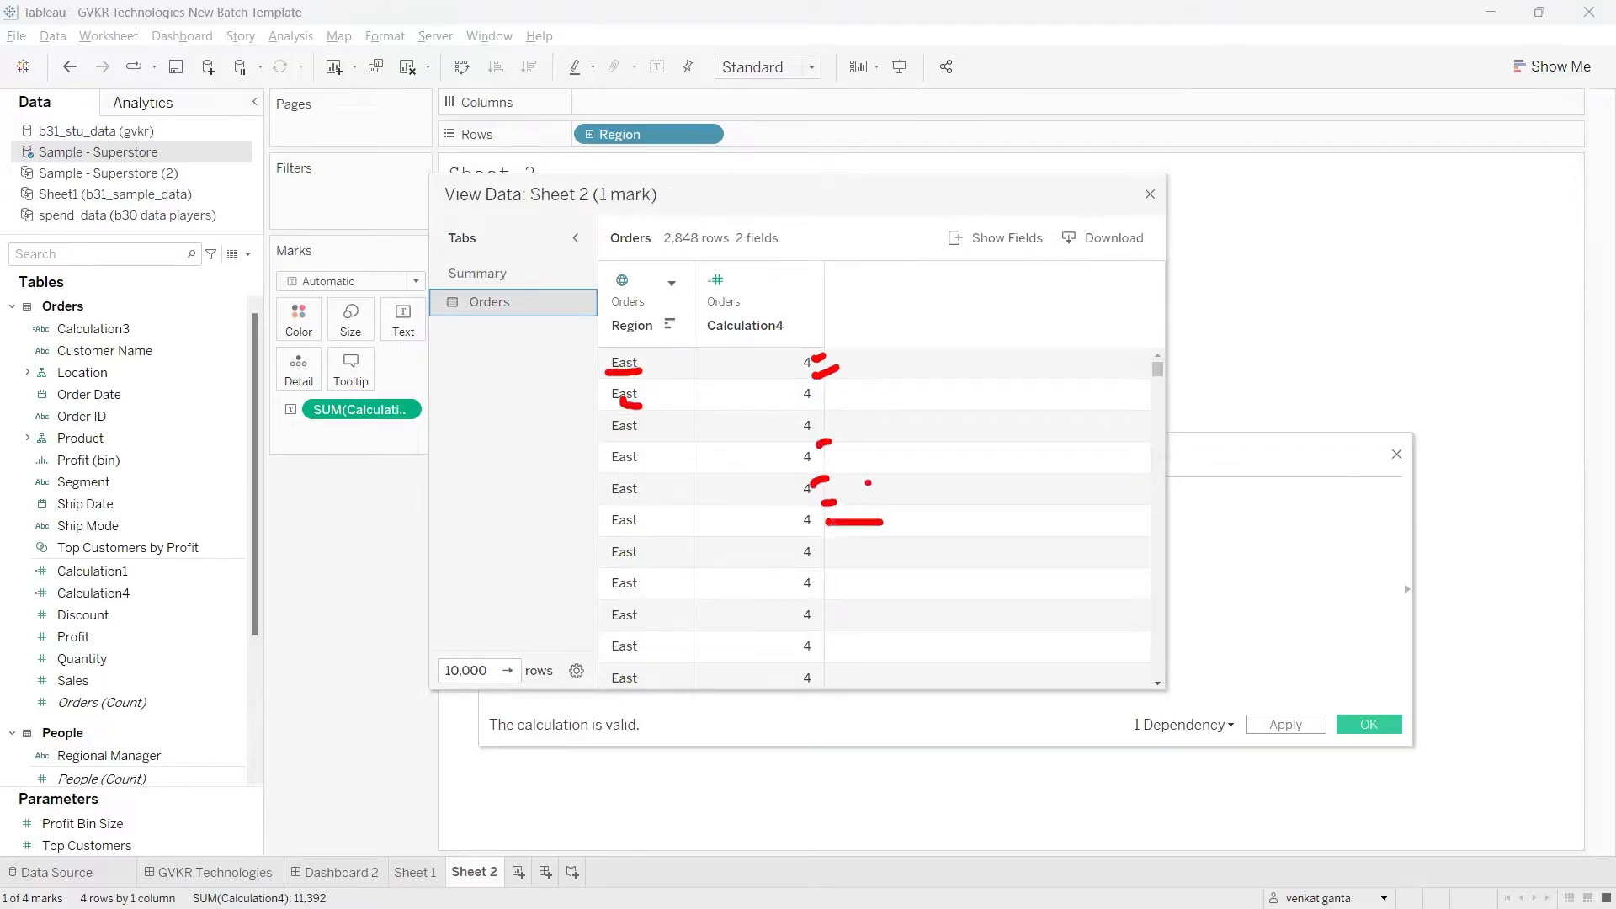
{"action": "left_click_drag", "start_coordinate": [339, 378], "coordinate": [310, 389]}
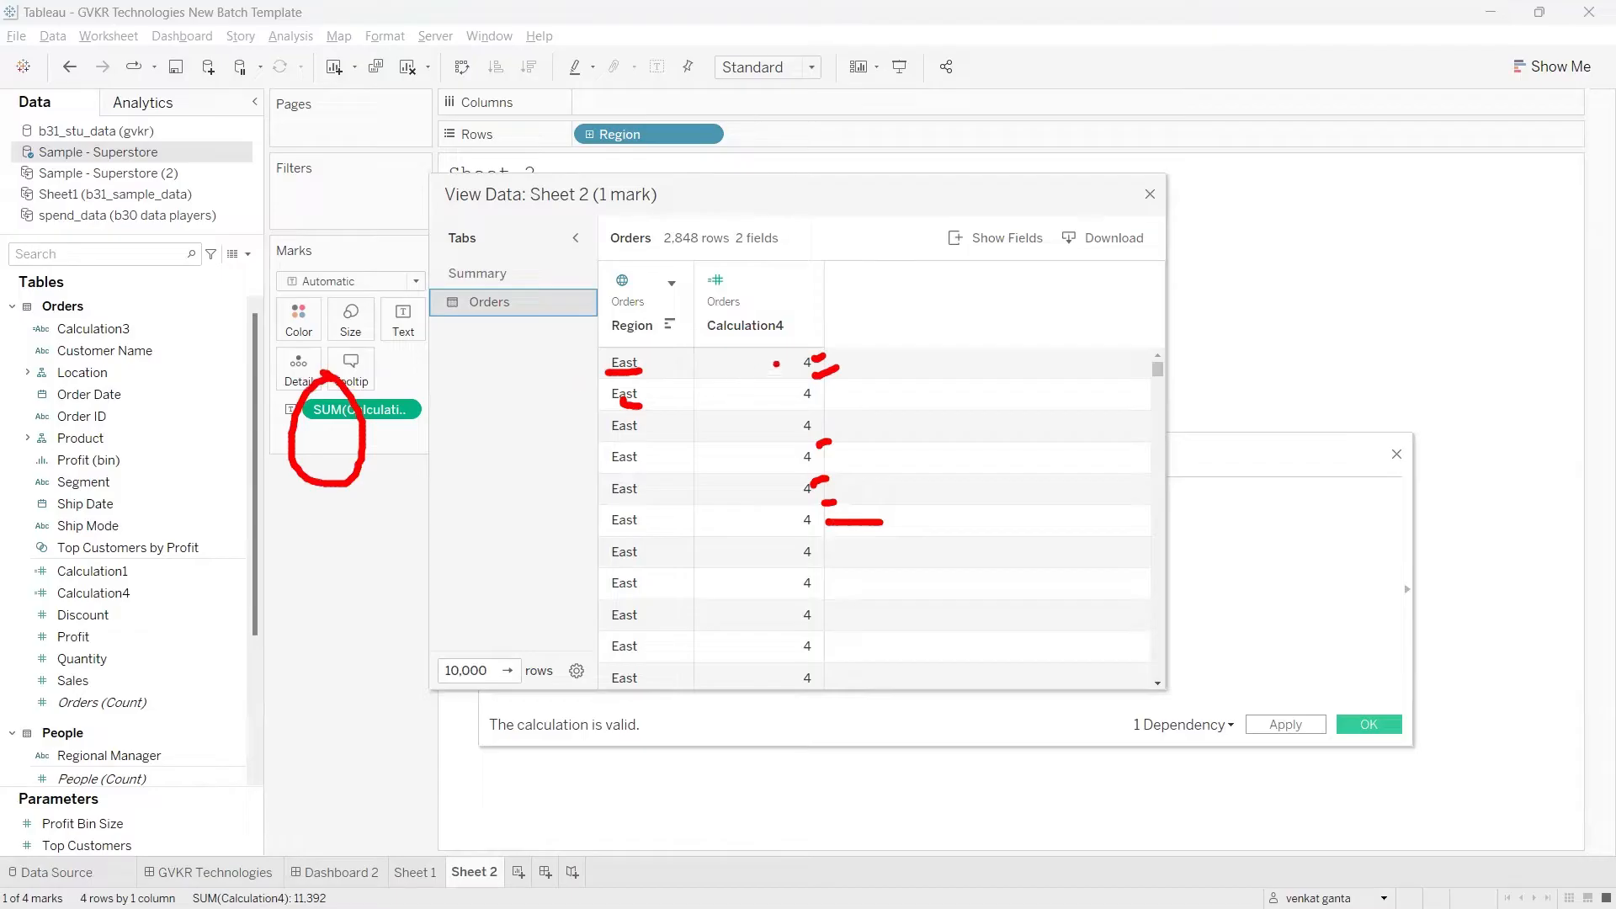
{"action": "mouse_move", "coordinate": [776, 363]}
{"action": "left_mouse_down"}
{"action": "mouse_move", "coordinate": [858, 673]}
{"action": "mouse_move", "coordinate": [719, 344]}
{"action": "left_mouse_up"}
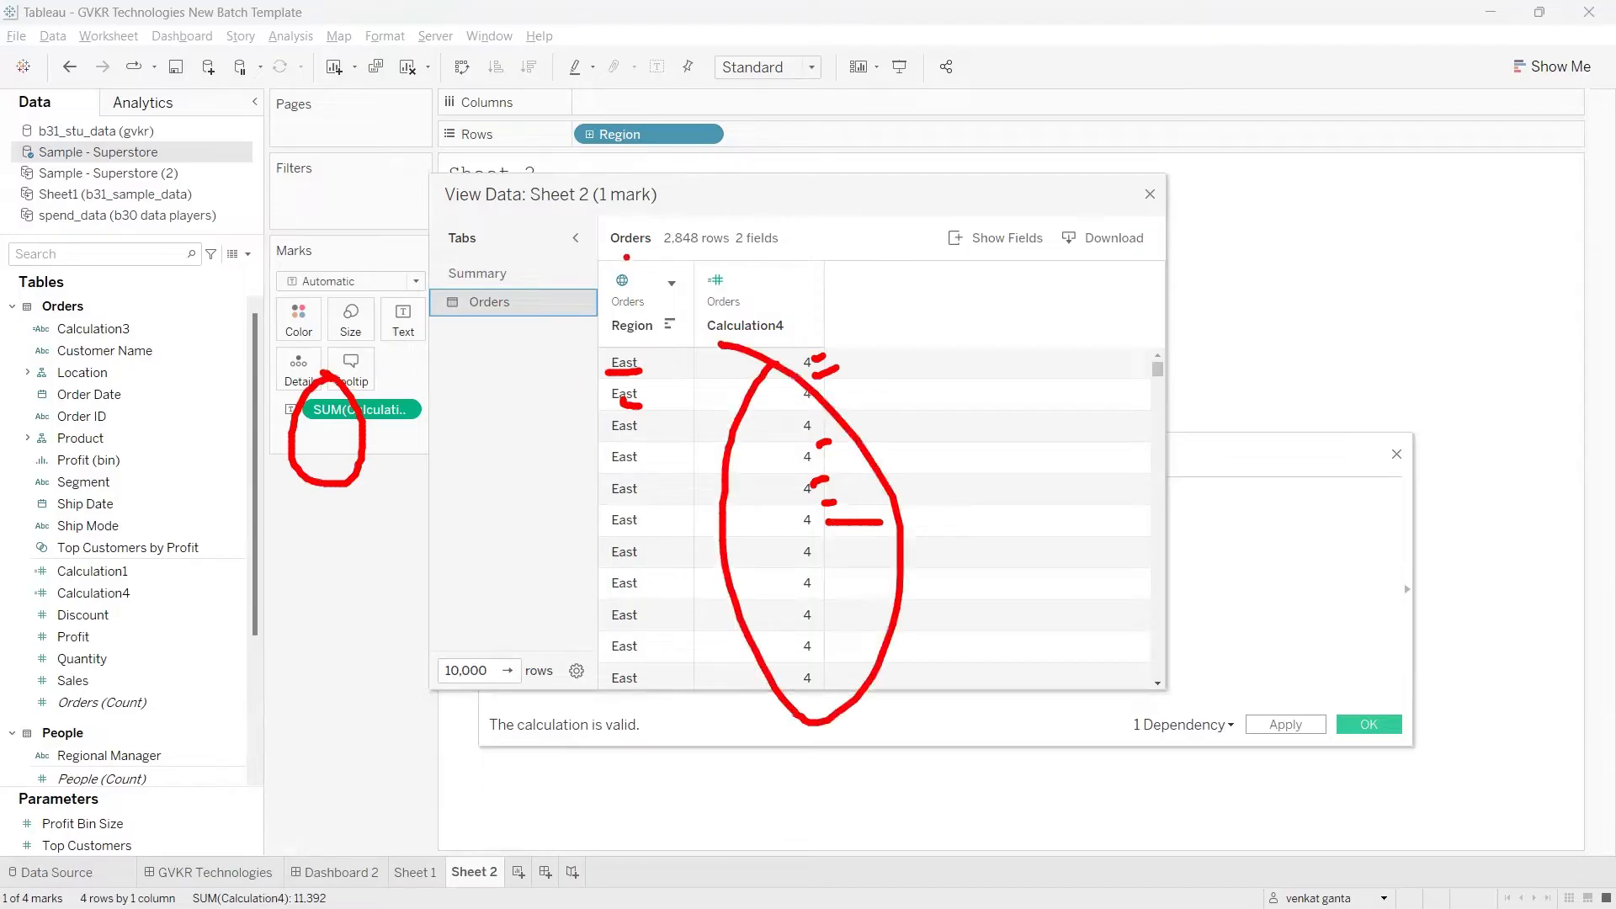
{"action": "key", "text": "Escape"}
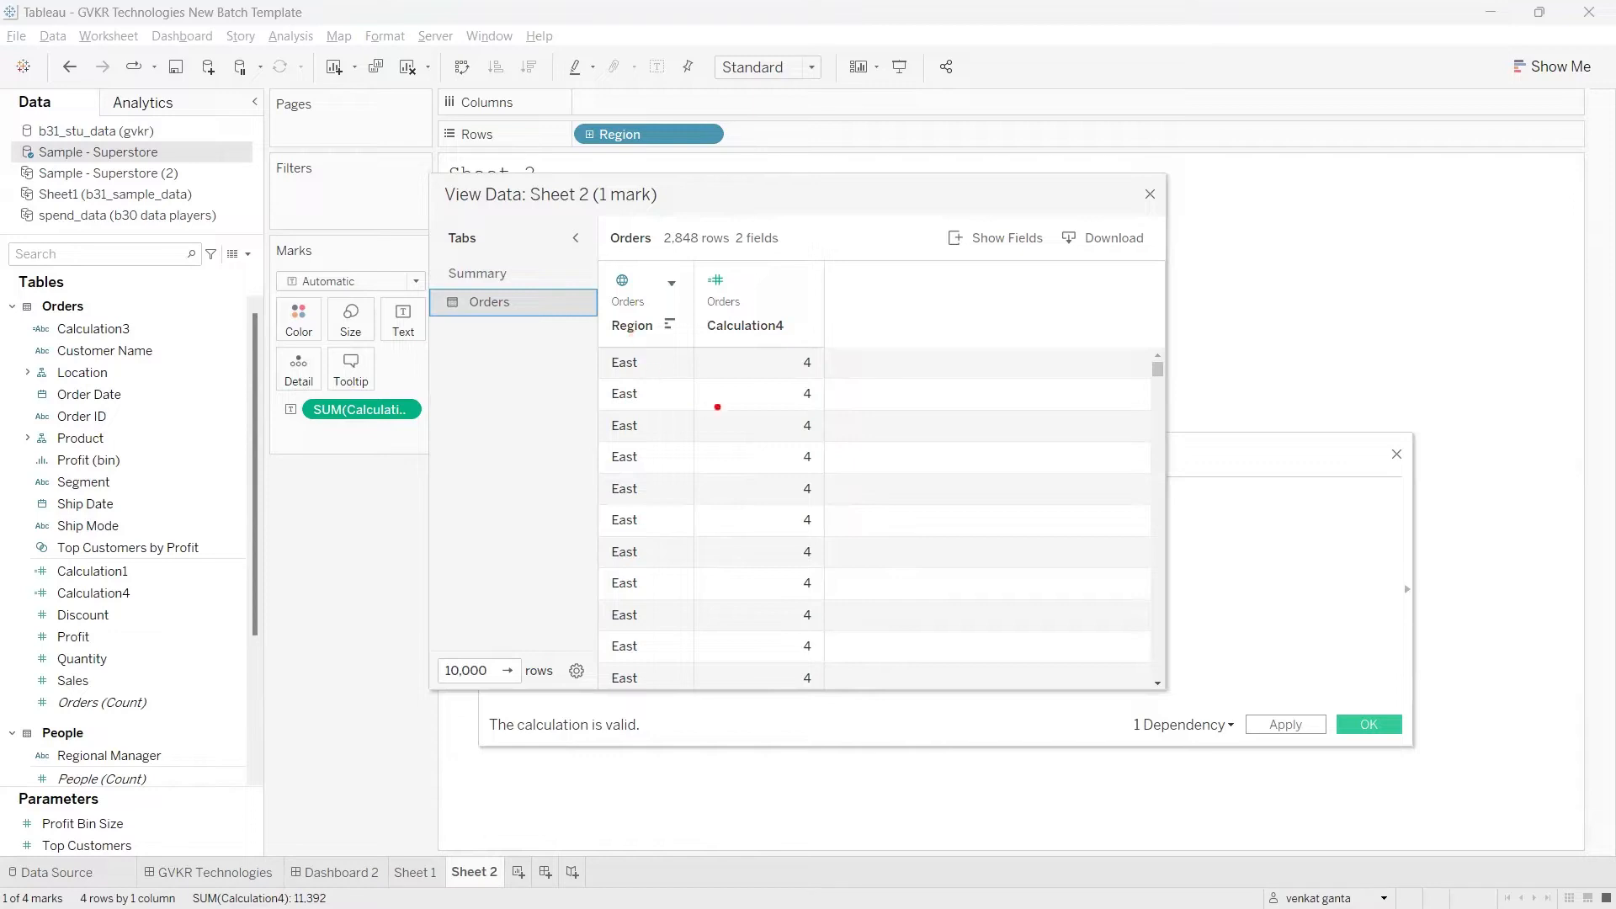
{"action": "mouse_move", "coordinate": [763, 346]}
{"action": "left_mouse_down"}
{"action": "mouse_move", "coordinate": [686, 541]}
{"action": "mouse_move", "coordinate": [977, 589]}
{"action": "mouse_move", "coordinate": [734, 341]}
{"action": "left_mouse_up"}
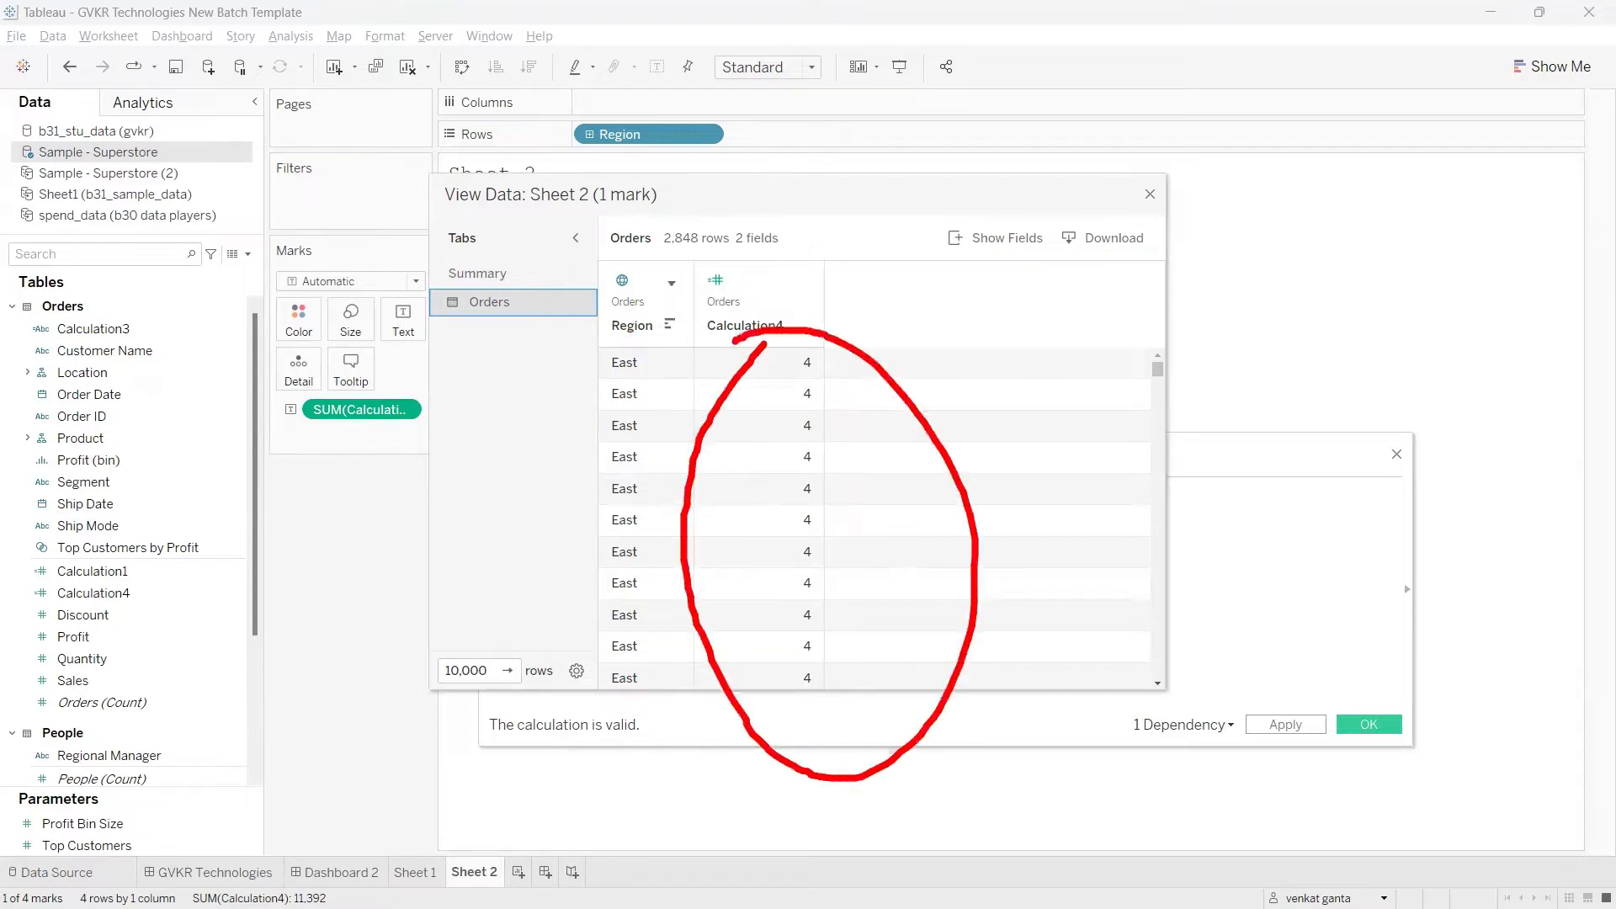
{"action": "left_click_drag", "start_coordinate": [935, 401], "coordinate": [877, 414]}
{"action": "mouse_move", "coordinate": [904, 341]}
{"action": "left_mouse_down"}
{"action": "mouse_move", "coordinate": [972, 411]}
{"action": "mouse_move", "coordinate": [1035, 362]}
{"action": "left_mouse_up"}
{"action": "mouse_move", "coordinate": [739, 473]}
{"action": "left_mouse_down"}
{"action": "mouse_move", "coordinate": [730, 627]}
{"action": "mouse_move", "coordinate": [800, 665]}
{"action": "left_mouse_up"}
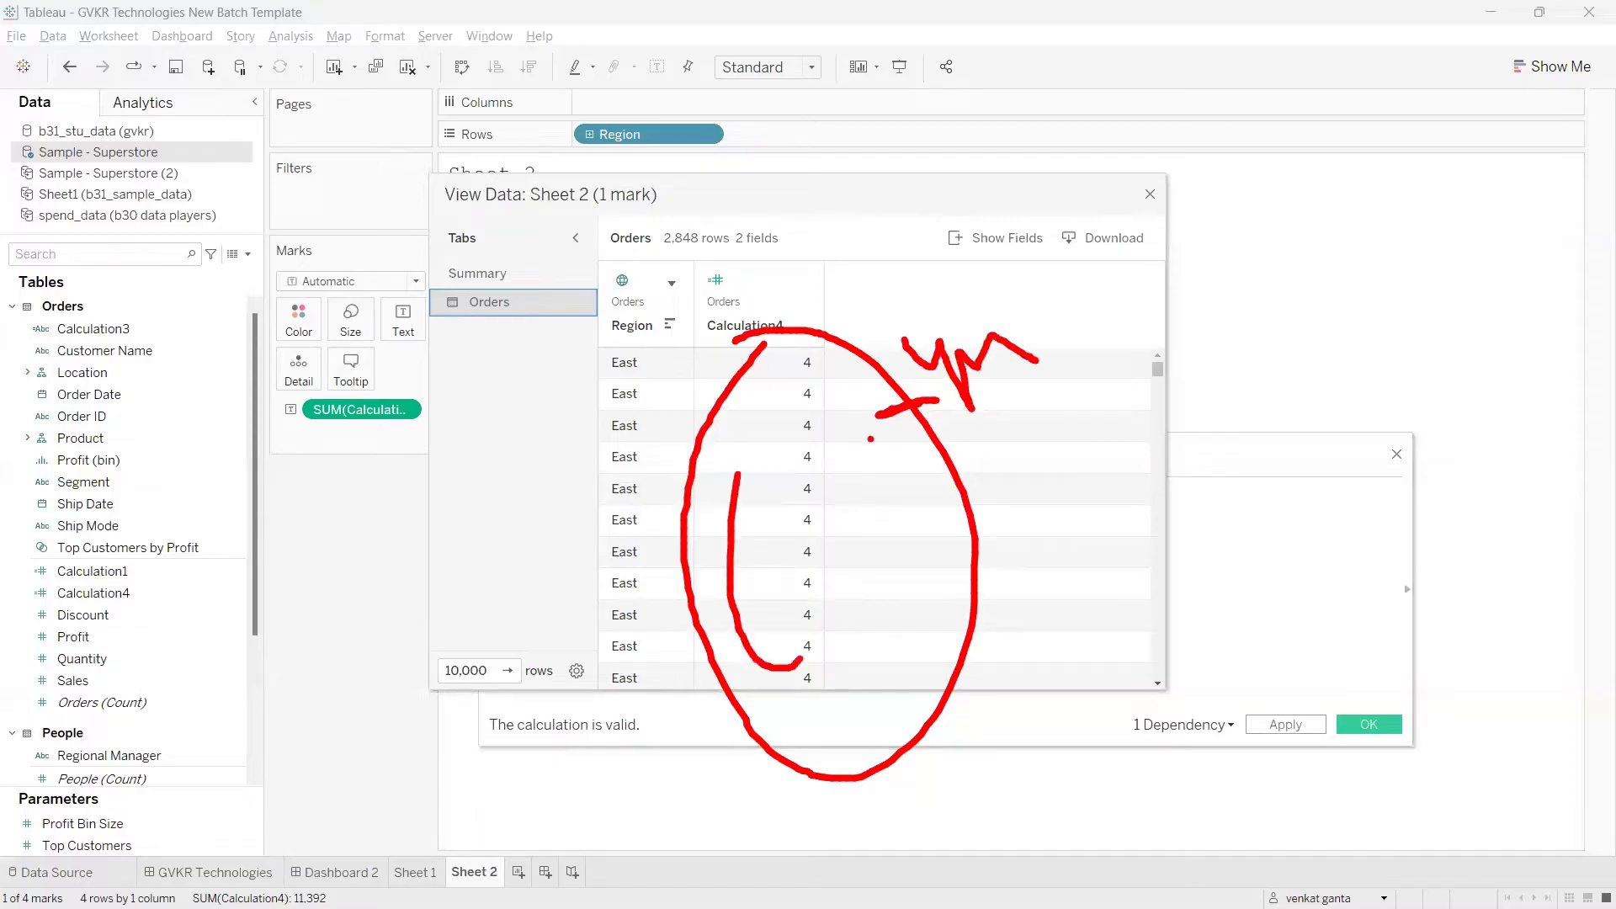
{"action": "mouse_move", "coordinate": [1032, 299]}
{"action": "left_mouse_down"}
{"action": "mouse_move", "coordinate": [1090, 294]}
{"action": "mouse_move", "coordinate": [1100, 413]}
{"action": "left_mouse_up"}
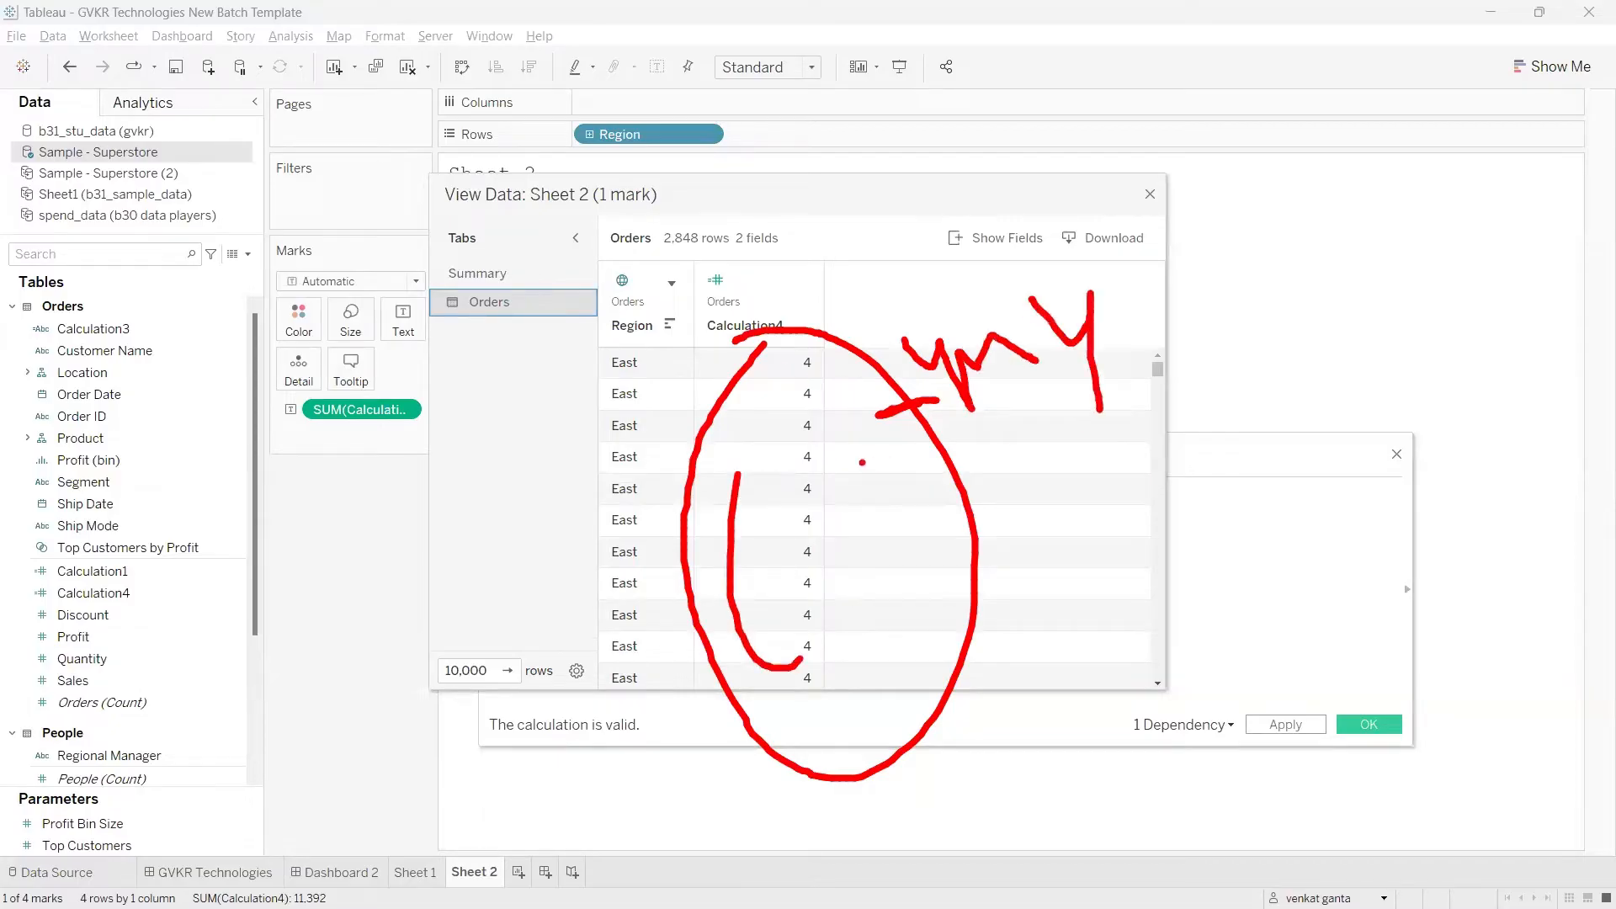
{"action": "mouse_move", "coordinate": [862, 462]}
{"action": "left_mouse_down"}
{"action": "mouse_move", "coordinate": [1010, 458]}
{"action": "mouse_move", "coordinate": [1057, 430]}
{"action": "mouse_move", "coordinate": [1099, 434]}
{"action": "mouse_move", "coordinate": [1074, 495]}
{"action": "left_mouse_up"}
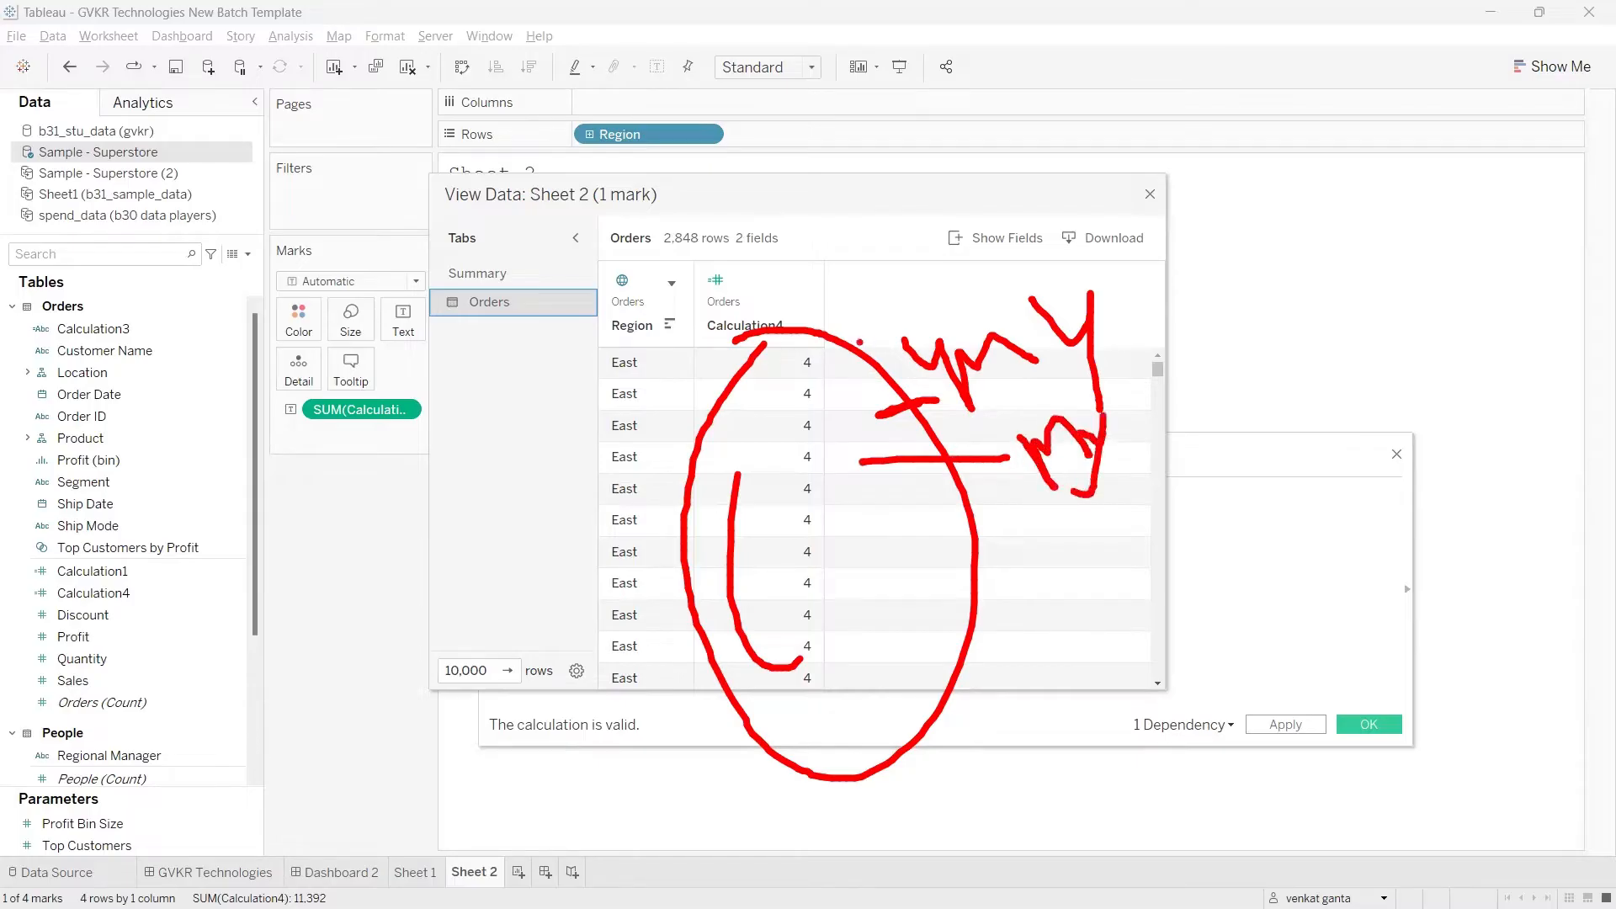
{"action": "mouse_move", "coordinate": [1125, 384]}
{"action": "left_mouse_down"}
{"action": "mouse_move", "coordinate": [1161, 387]}
{"action": "mouse_move", "coordinate": [1181, 468]}
{"action": "left_mouse_up"}
{"action": "left_click_drag", "start_coordinate": [891, 367], "coordinate": [940, 335]}
{"action": "left_click_drag", "start_coordinate": [990, 456], "coordinate": [1046, 427]}
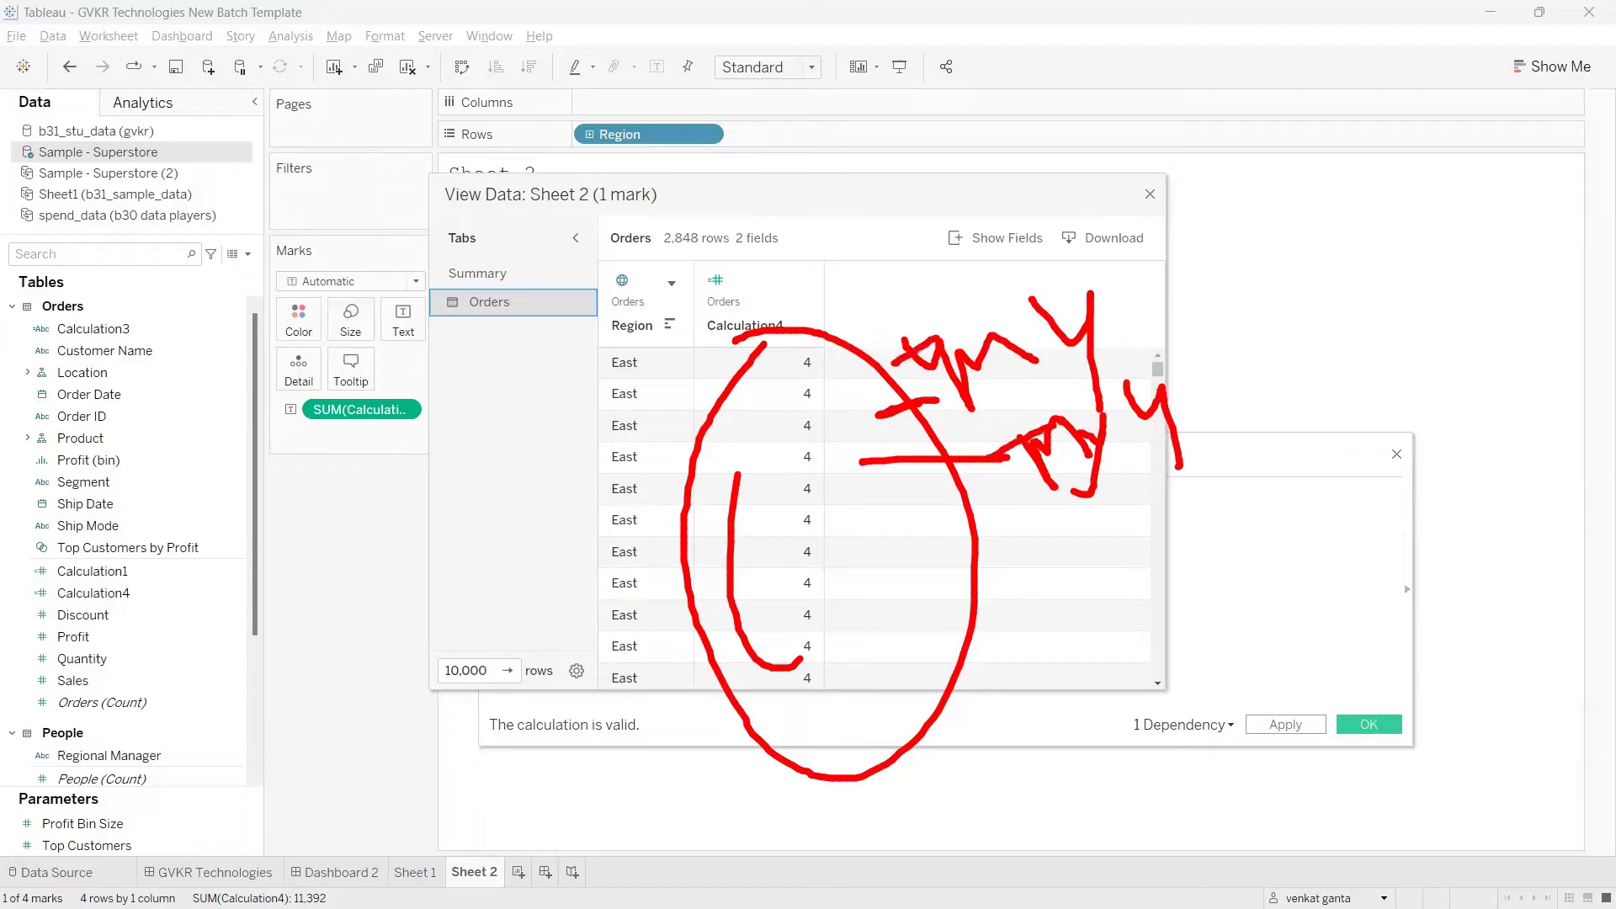
{"action": "left_click_drag", "start_coordinate": [821, 268], "coordinate": [829, 346]}
{"action": "mouse_move", "coordinate": [823, 265]}
{"action": "left_mouse_down"}
{"action": "mouse_move", "coordinate": [850, 308]}
{"action": "mouse_move", "coordinate": [896, 299]}
{"action": "mouse_move", "coordinate": [977, 353]}
{"action": "left_mouse_up"}
{"action": "key", "text": "Escape"}
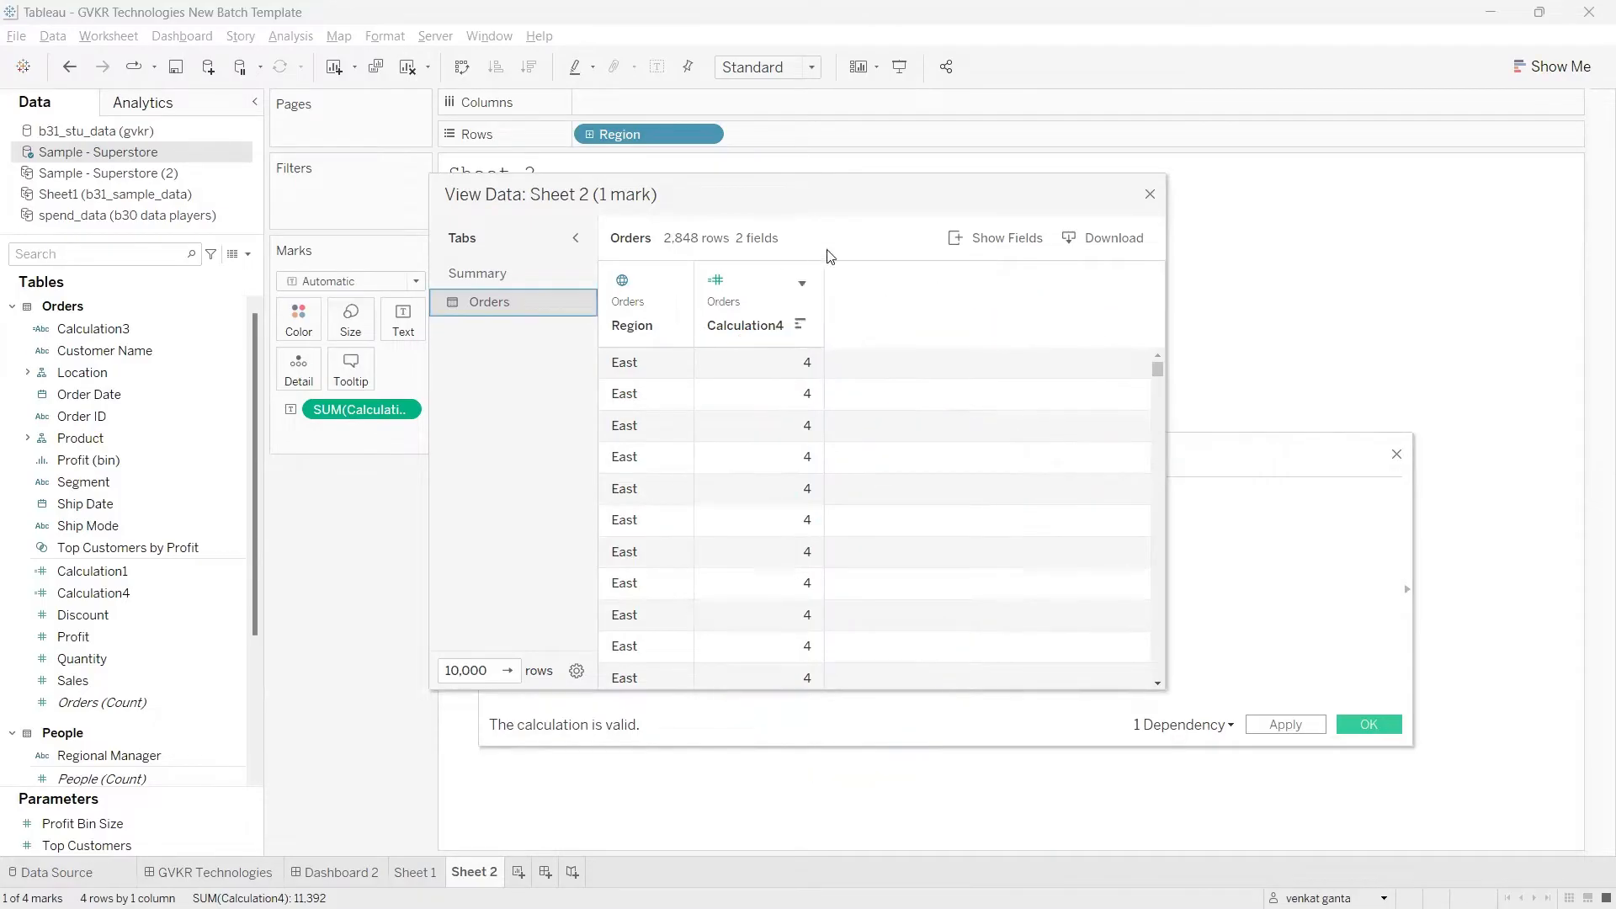
Step: Close the East region's underlying data window and widen the Marks card
{"action": "left_click", "coordinate": [1149, 193]}
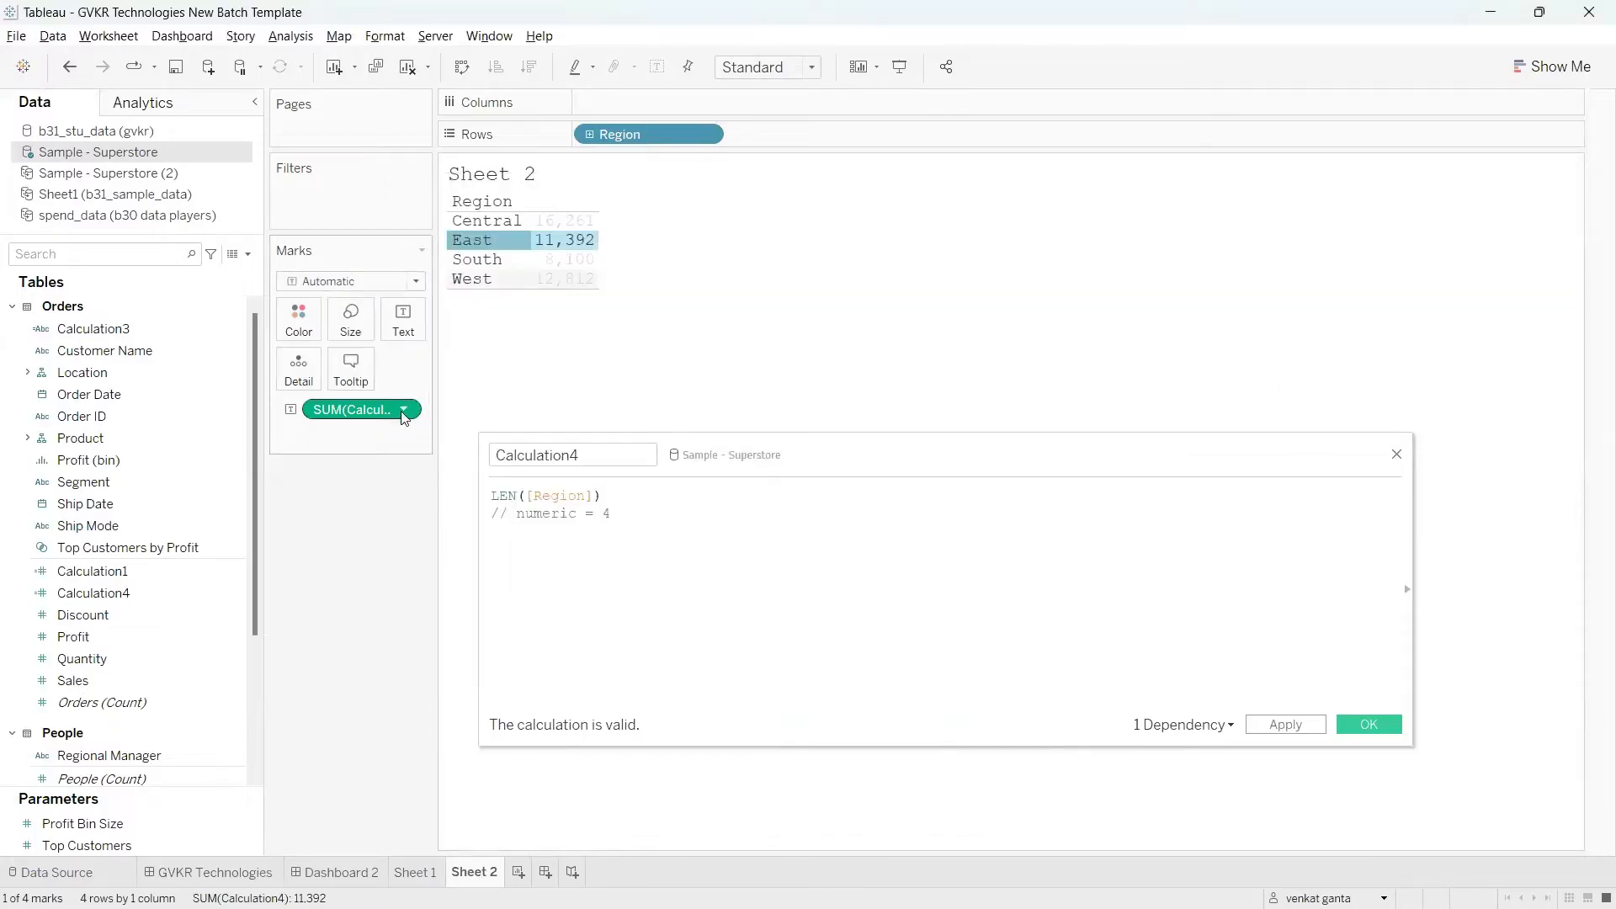
{"action": "left_click_drag", "start_coordinate": [433, 410], "coordinate": [515, 413]}
Step: Try the Minimum aggregation for Calculation4 in the region table, and undo it
{"action": "left_click", "coordinate": [487, 413]}
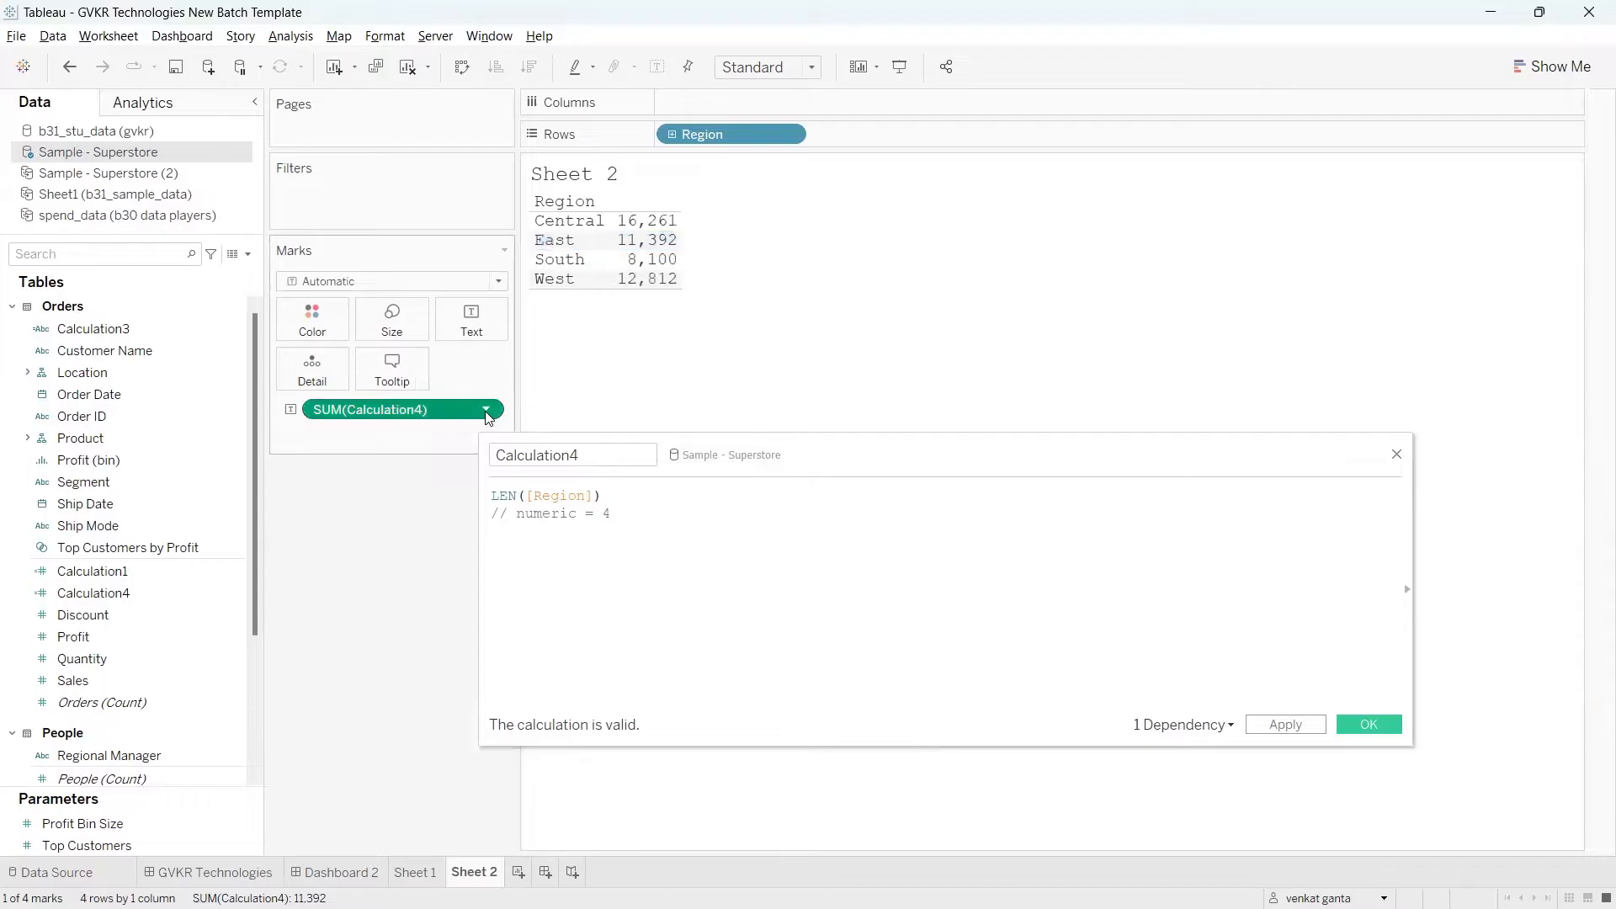
{"action": "mouse_move", "coordinate": [426, 599]}
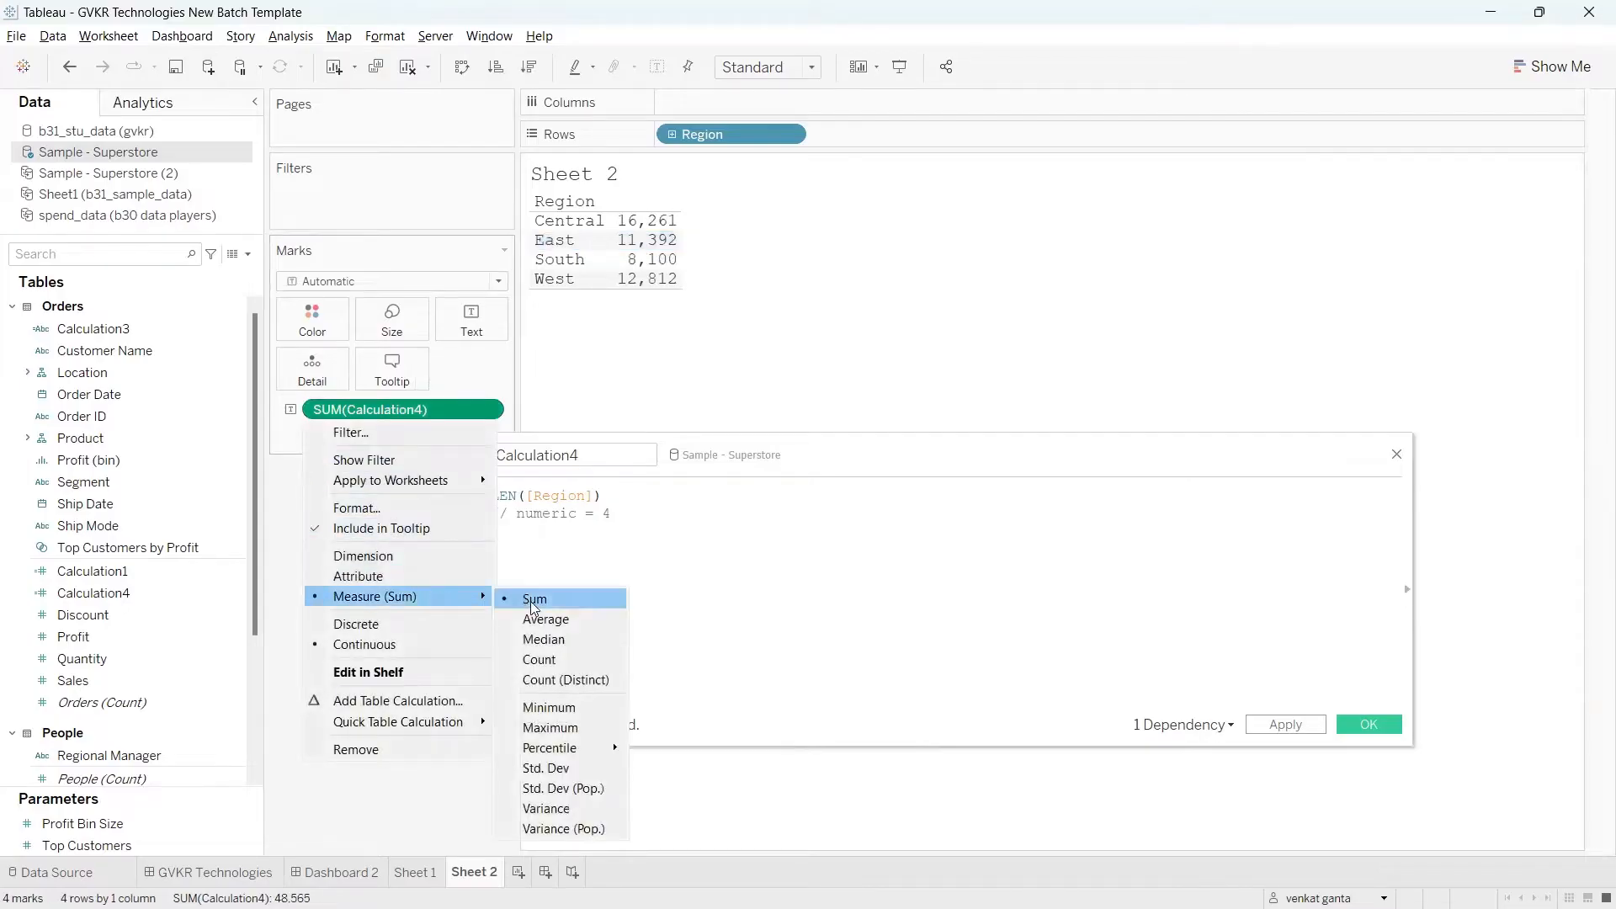
{"action": "left_click", "coordinate": [543, 707]}
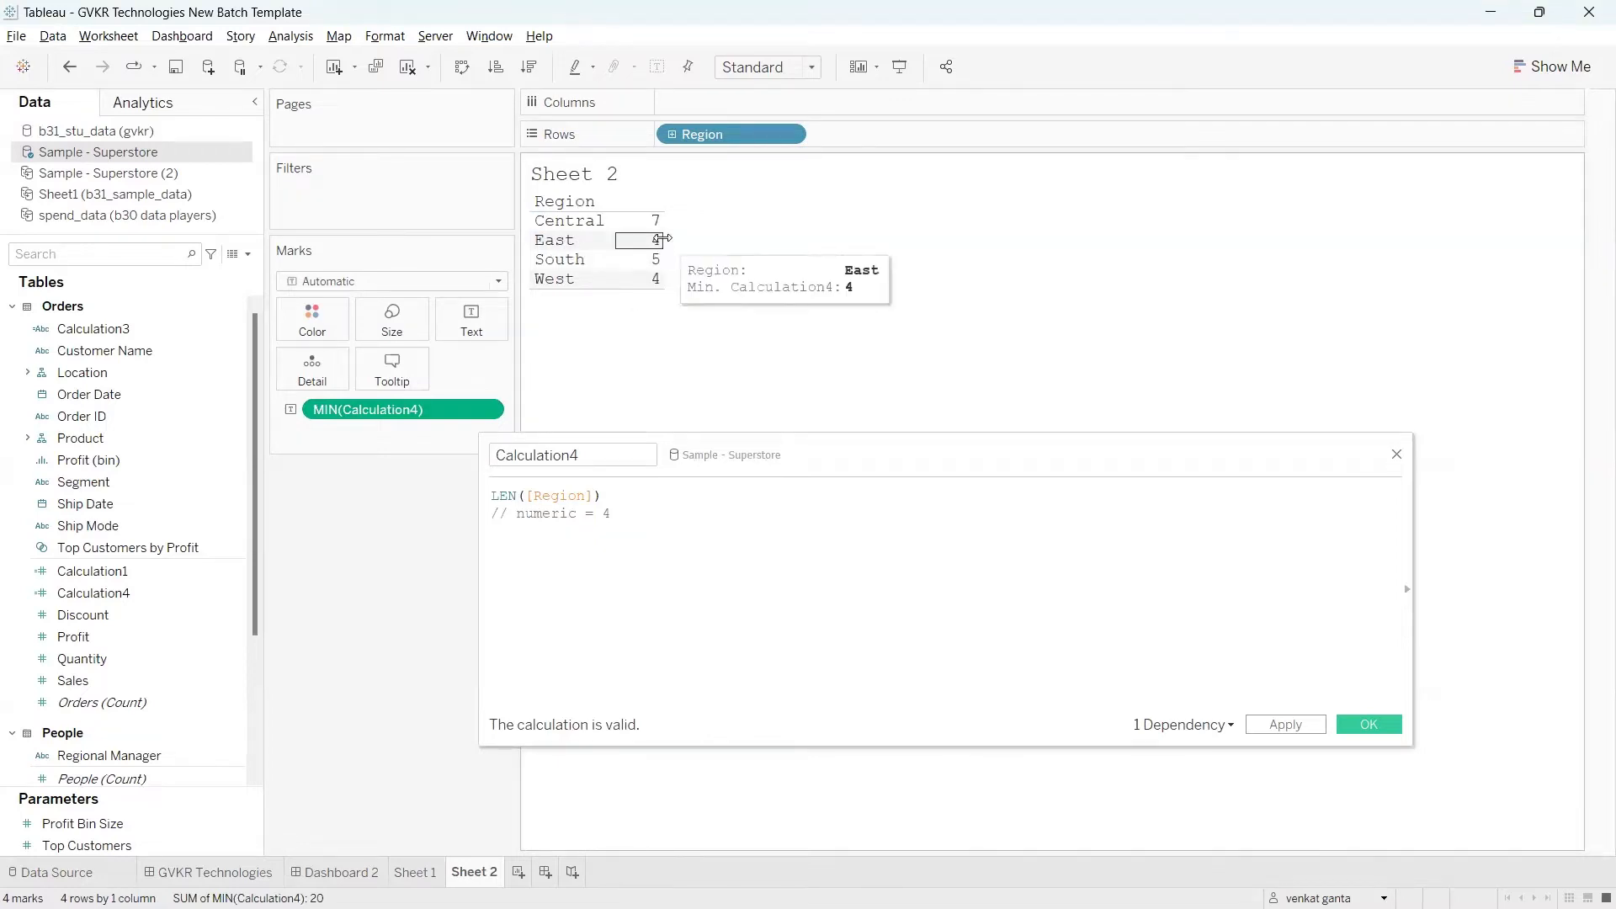
{"action": "left_click", "coordinate": [69, 67]}
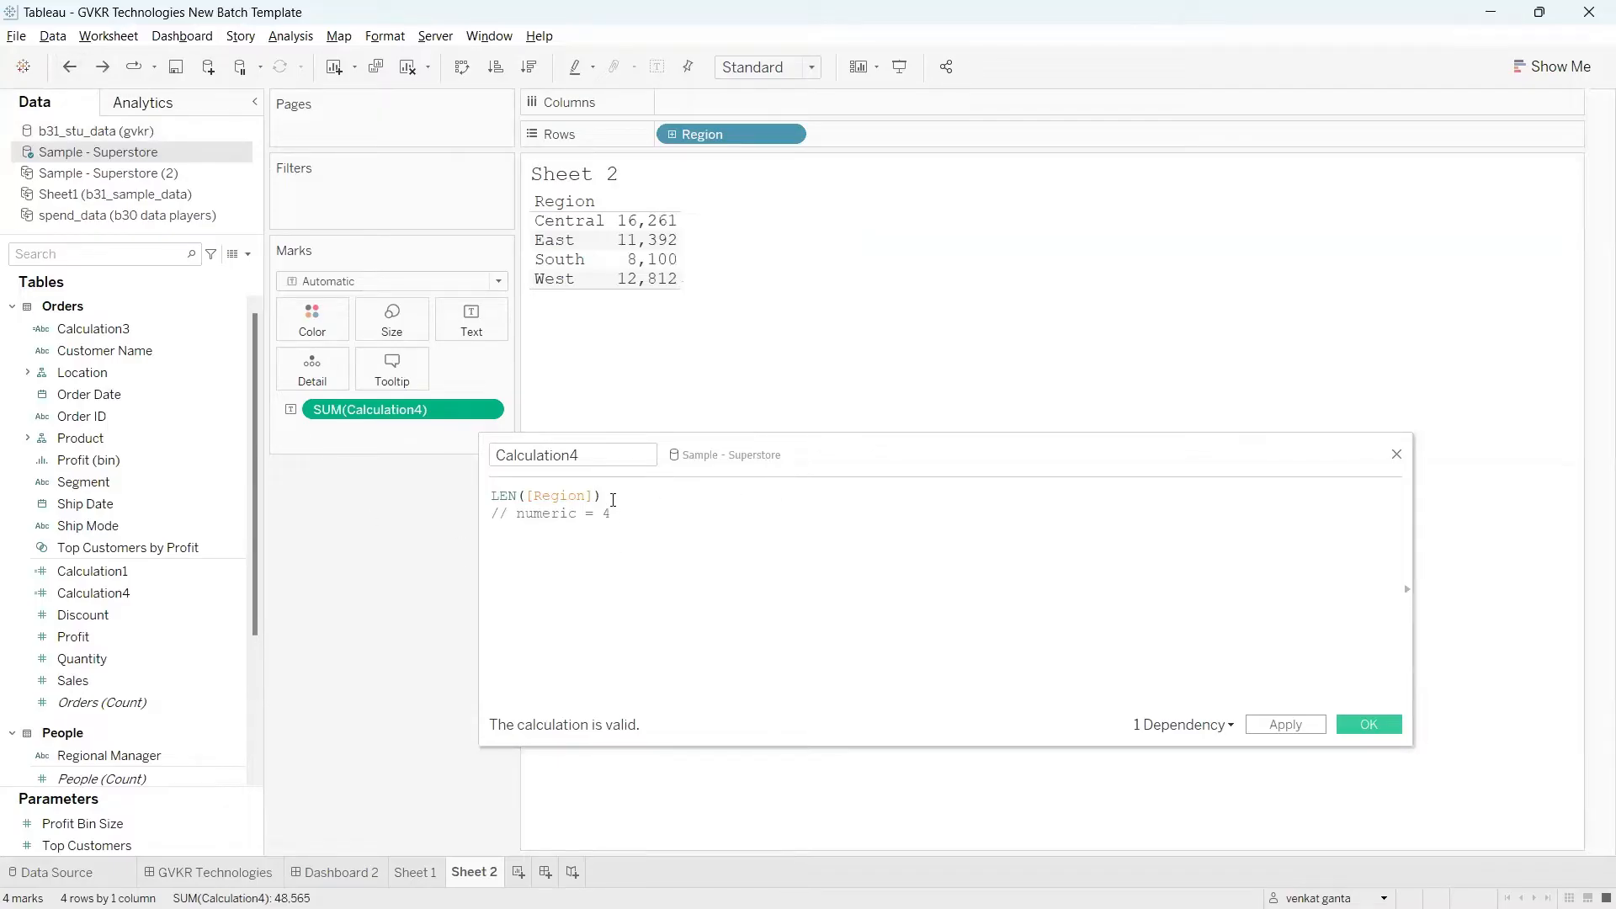
Step: Wrap the existing formula in a string conversion so it reads STR(LEN([Region])), and apply it to Calculation4
{"action": "left_click", "coordinate": [611, 495]}
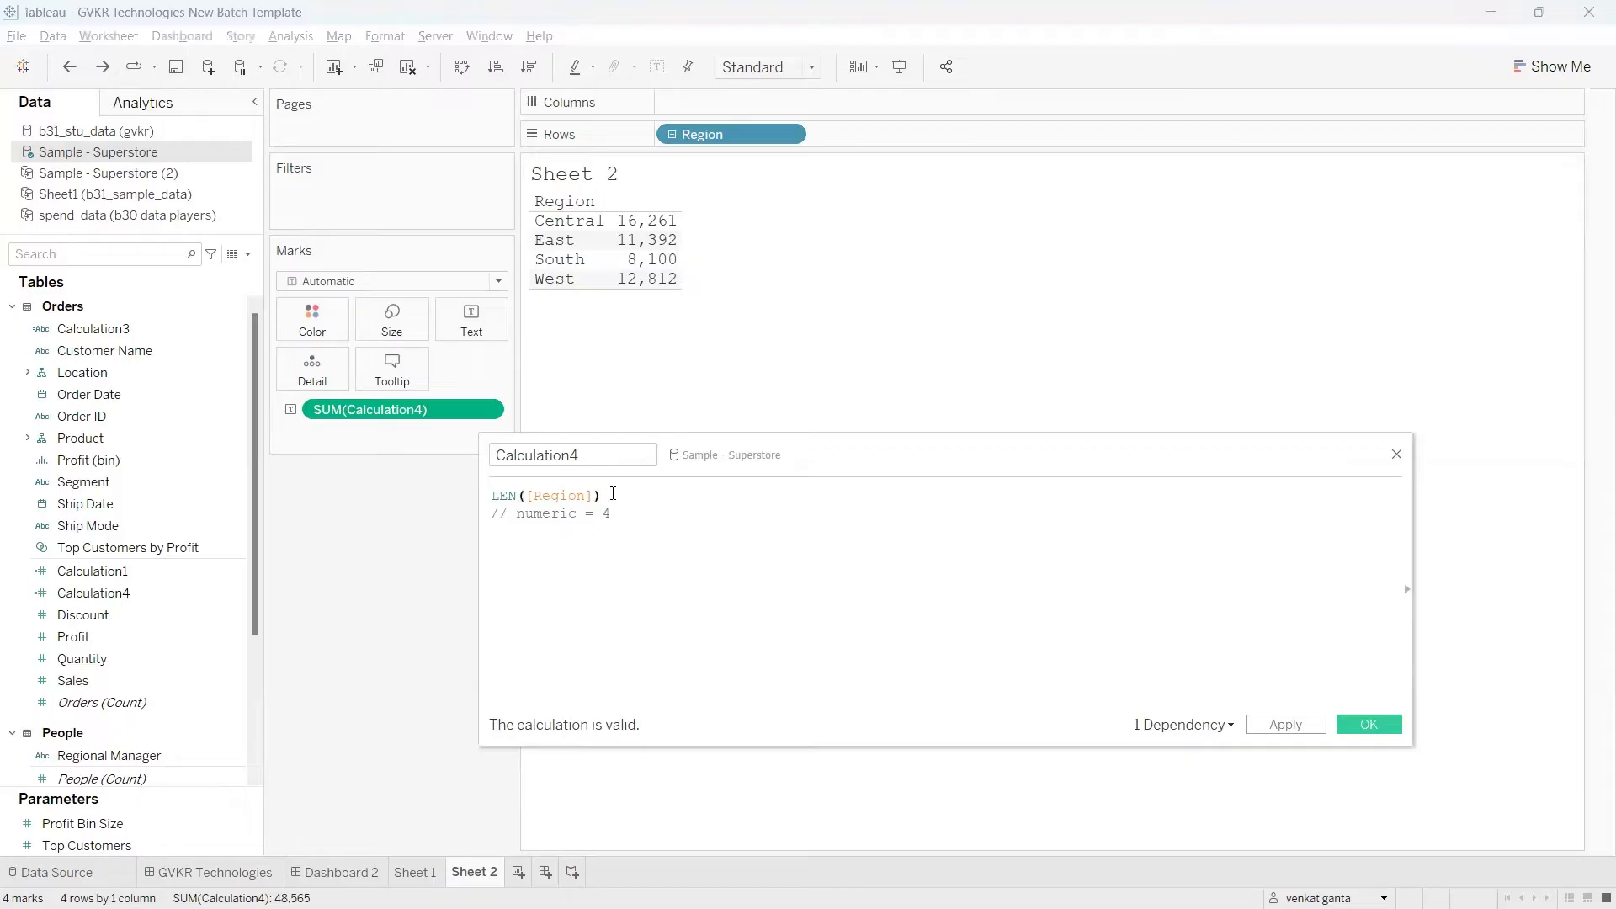
{"action": "left_click_drag", "start_coordinate": [612, 494], "coordinate": [492, 497]}
{"action": "left_click", "coordinate": [647, 542]}
{"action": "left_click_drag", "start_coordinate": [608, 495], "coordinate": [469, 499]}
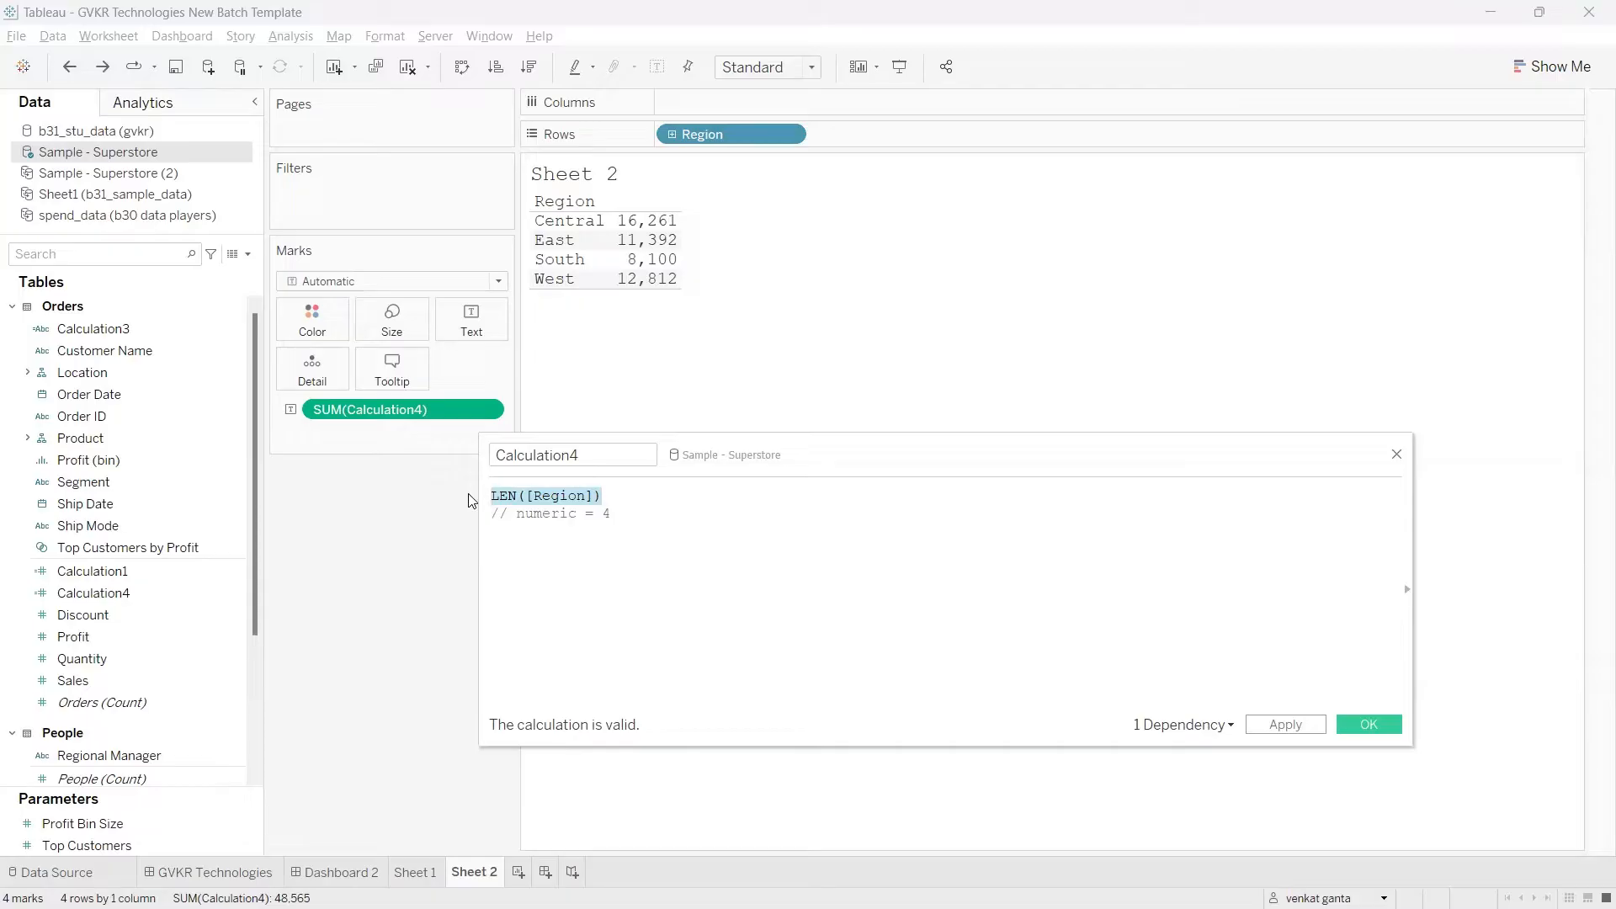
{"action": "left_click", "coordinate": [618, 494]}
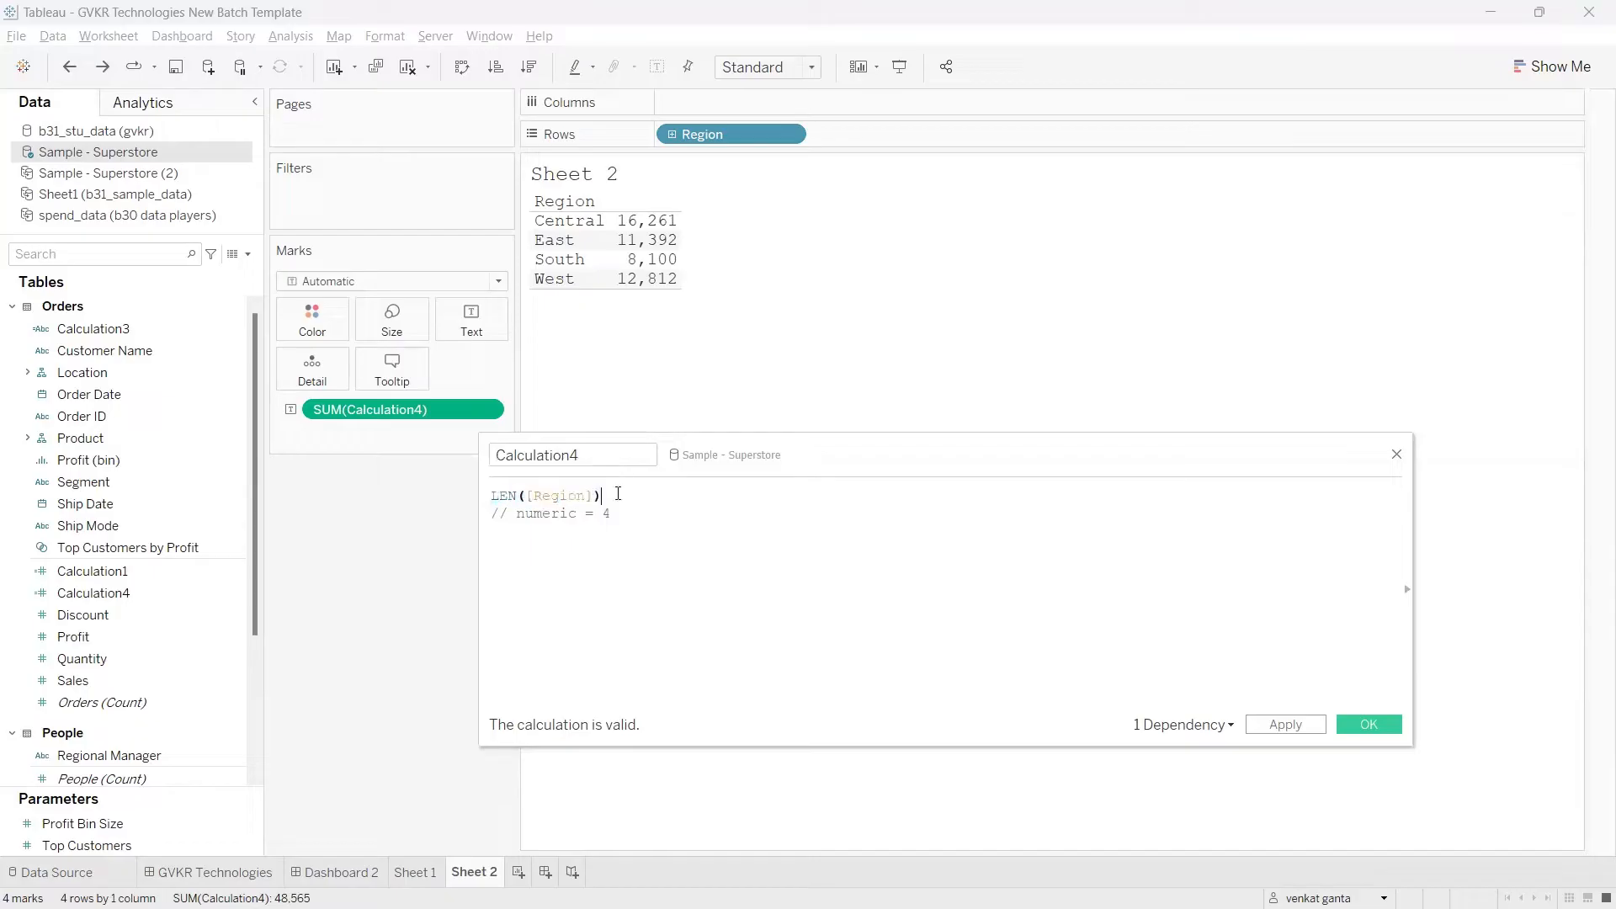
{"action": "type", "text": ")"}
{"action": "key", "text": "Home"}
{"action": "type", "text": "("}
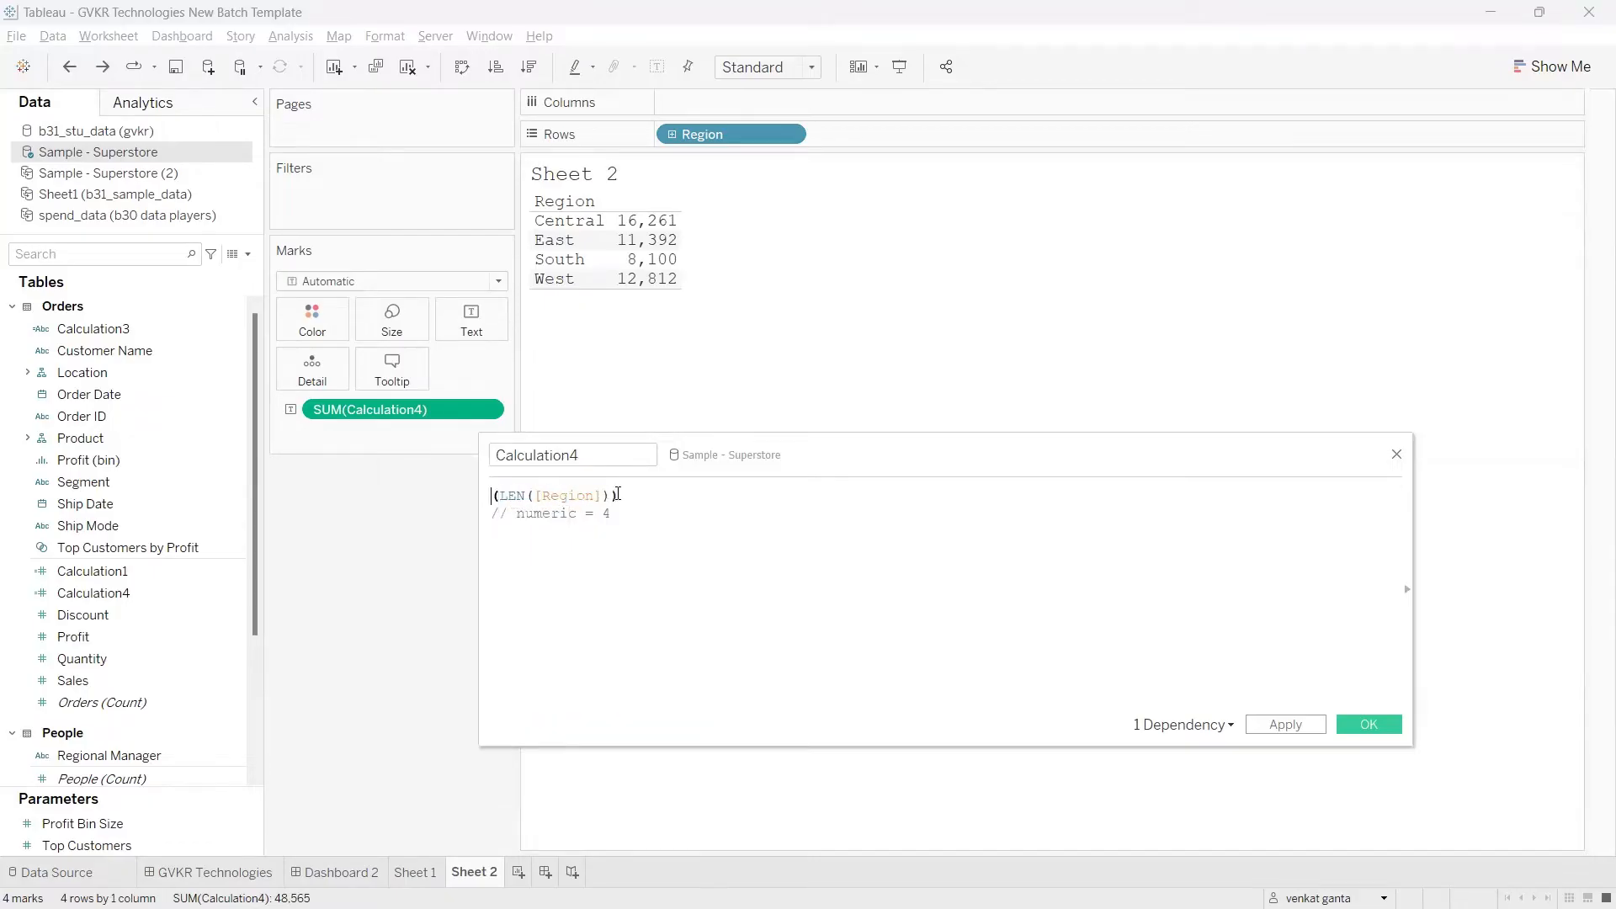
{"action": "type", "text": "STR"}
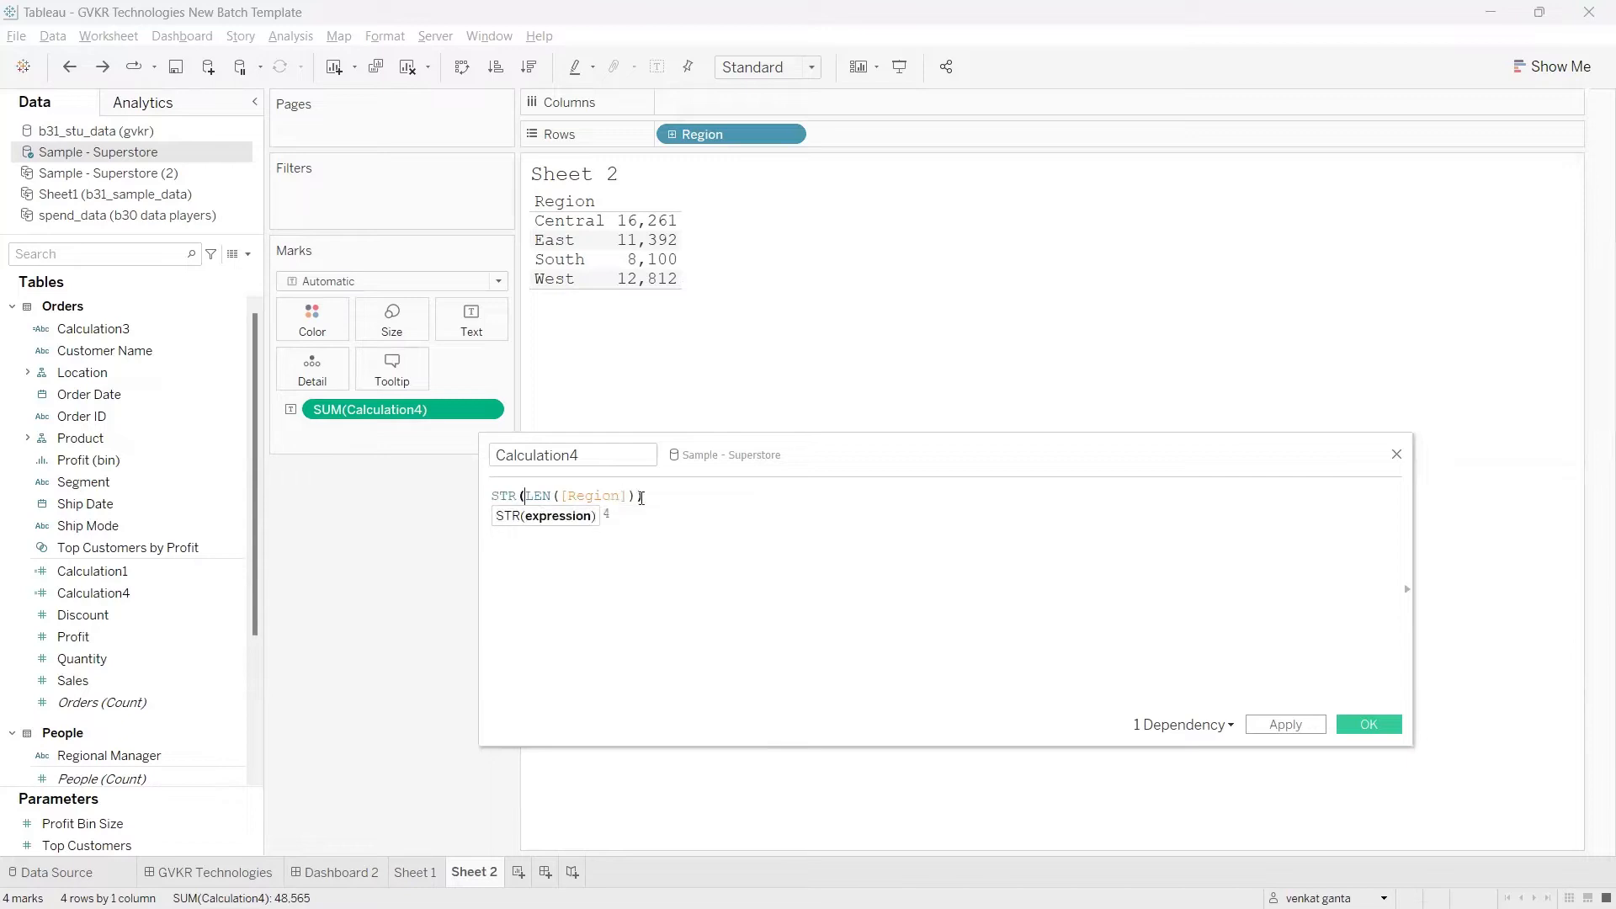
{"action": "left_click_drag", "start_coordinate": [643, 498], "coordinate": [452, 510]}
{"action": "left_click", "coordinate": [689, 567]}
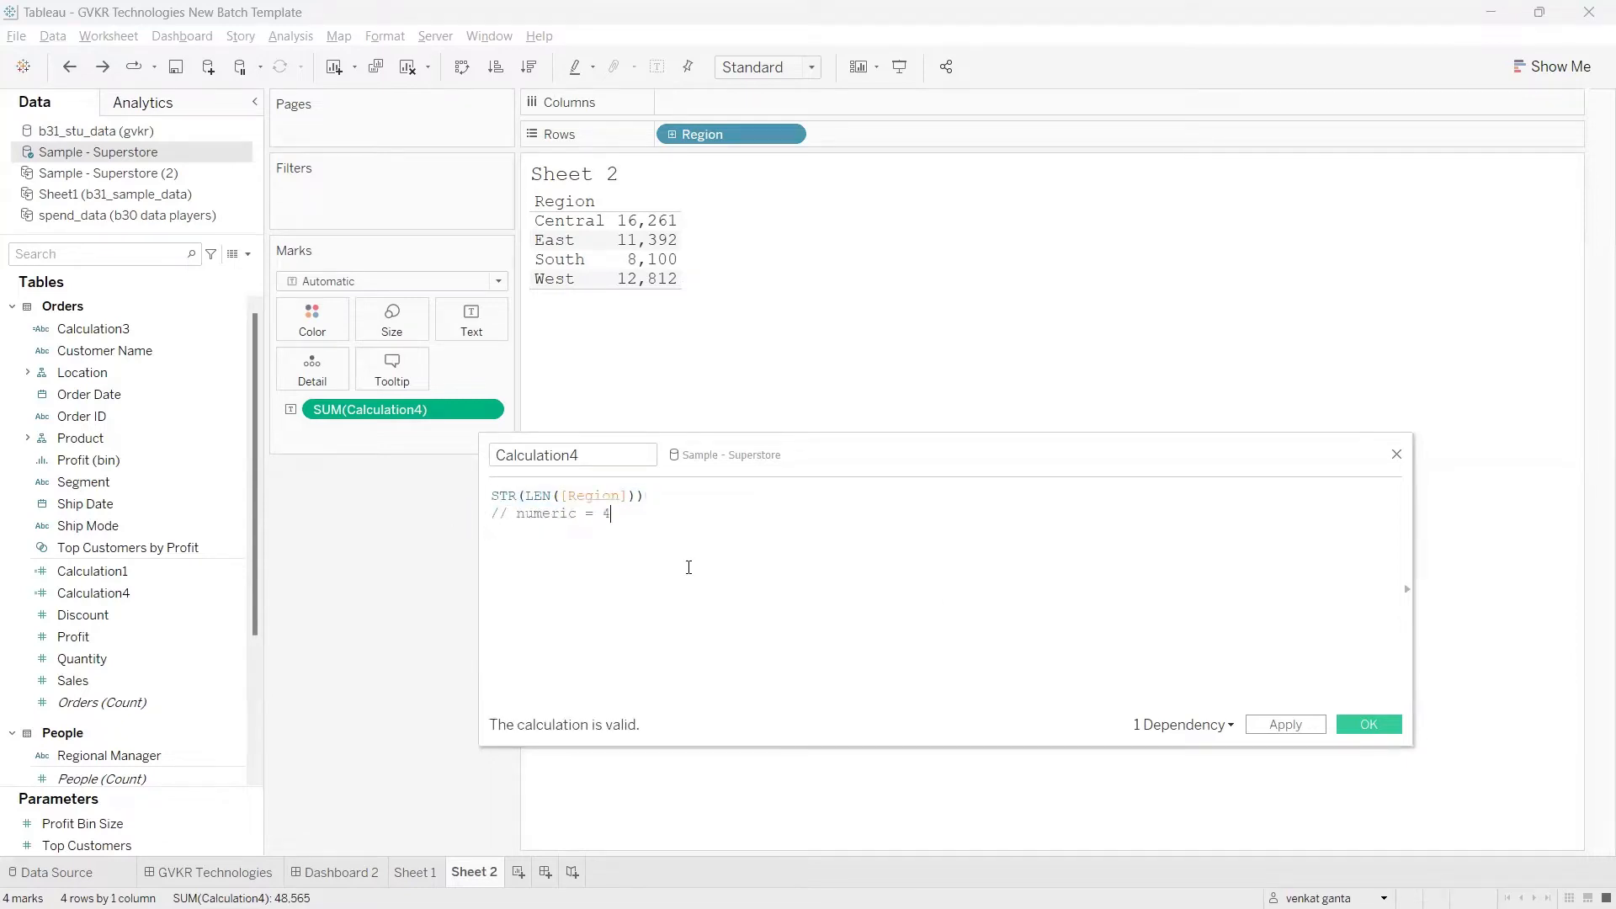
{"action": "left_click", "coordinate": [1286, 724]}
Step: Remove the old SUM(Calculation4) from the marks, search the fields for "cal", and show Calculation4 as text beside each region
{"action": "left_click_drag", "start_coordinate": [396, 409], "coordinate": [387, 463]}
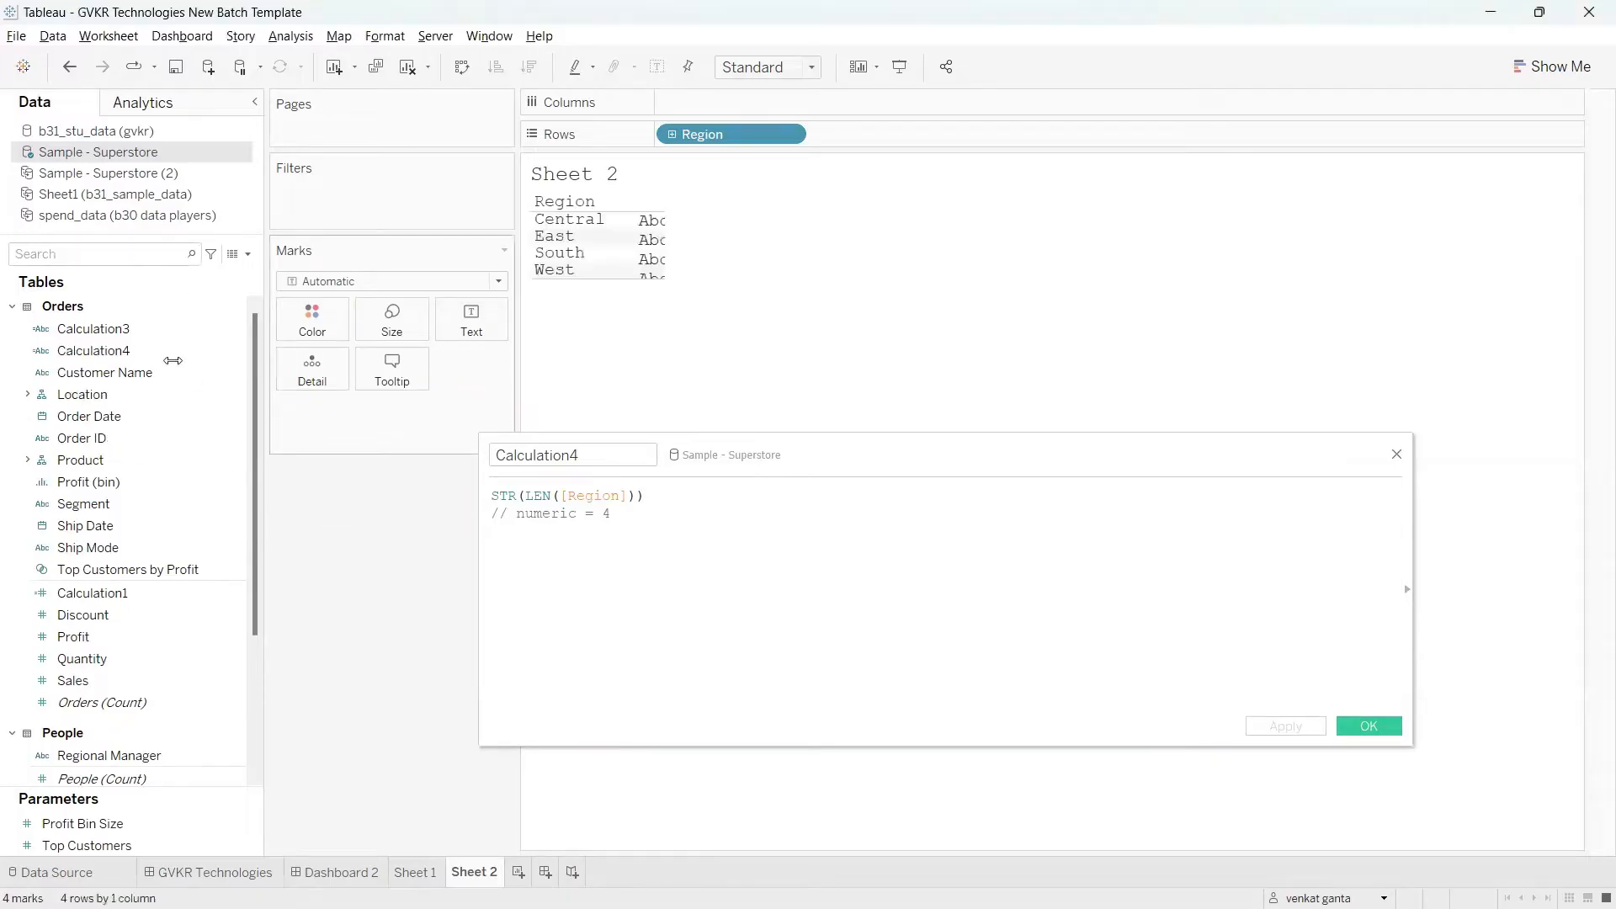
{"action": "left_click", "coordinate": [94, 253]}
{"action": "type", "text": "cal"}
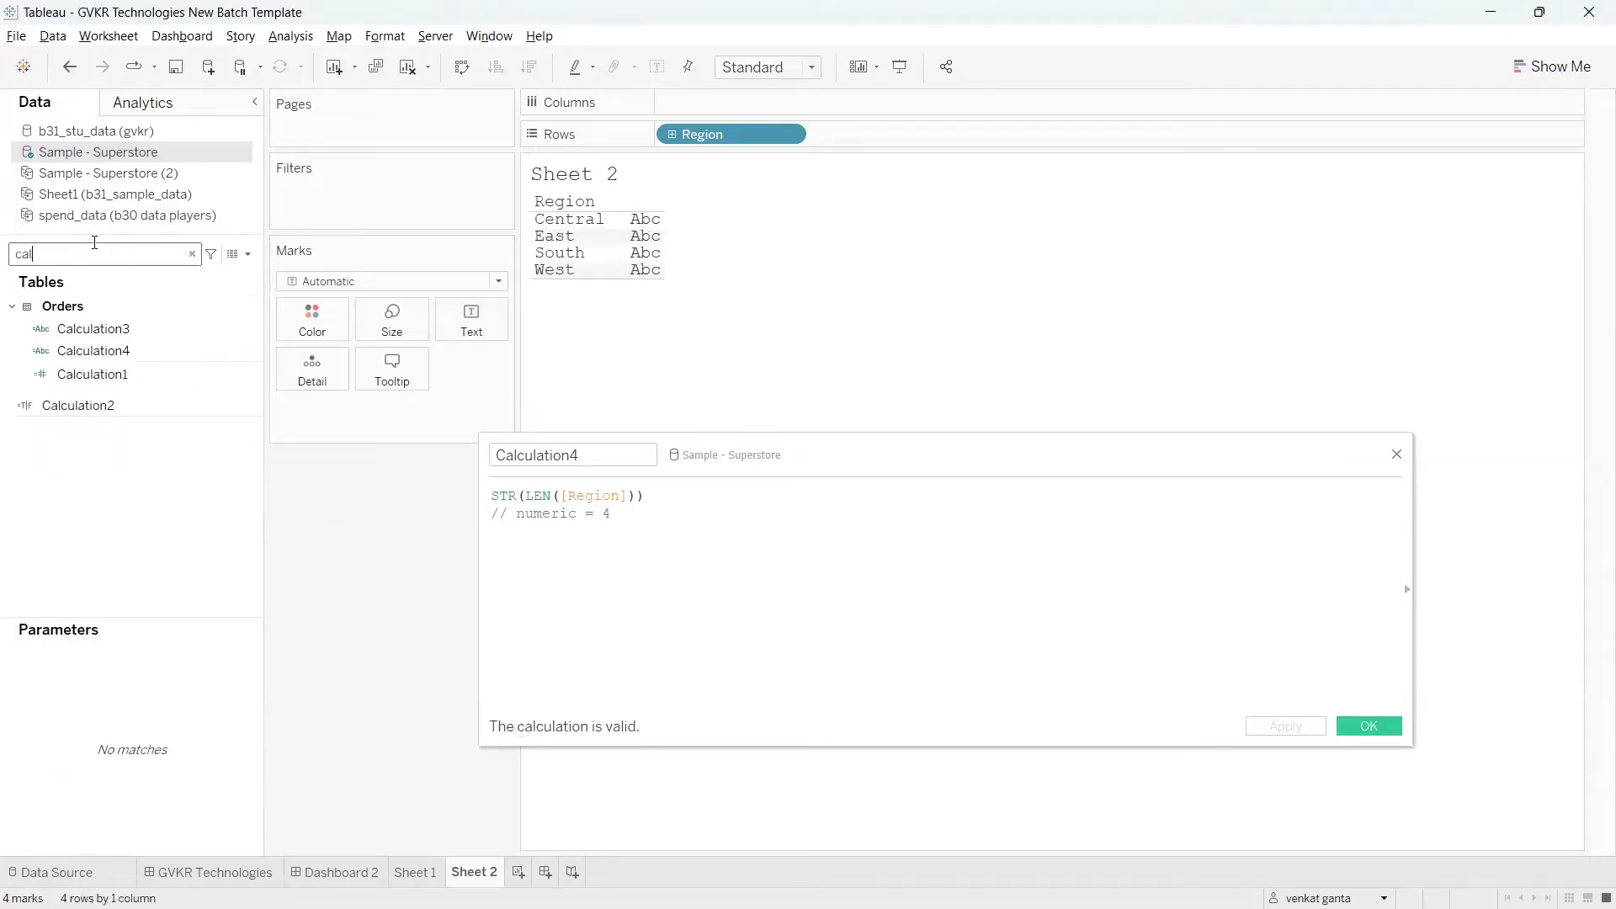
{"action": "left_click_drag", "start_coordinate": [84, 348], "coordinate": [465, 313]}
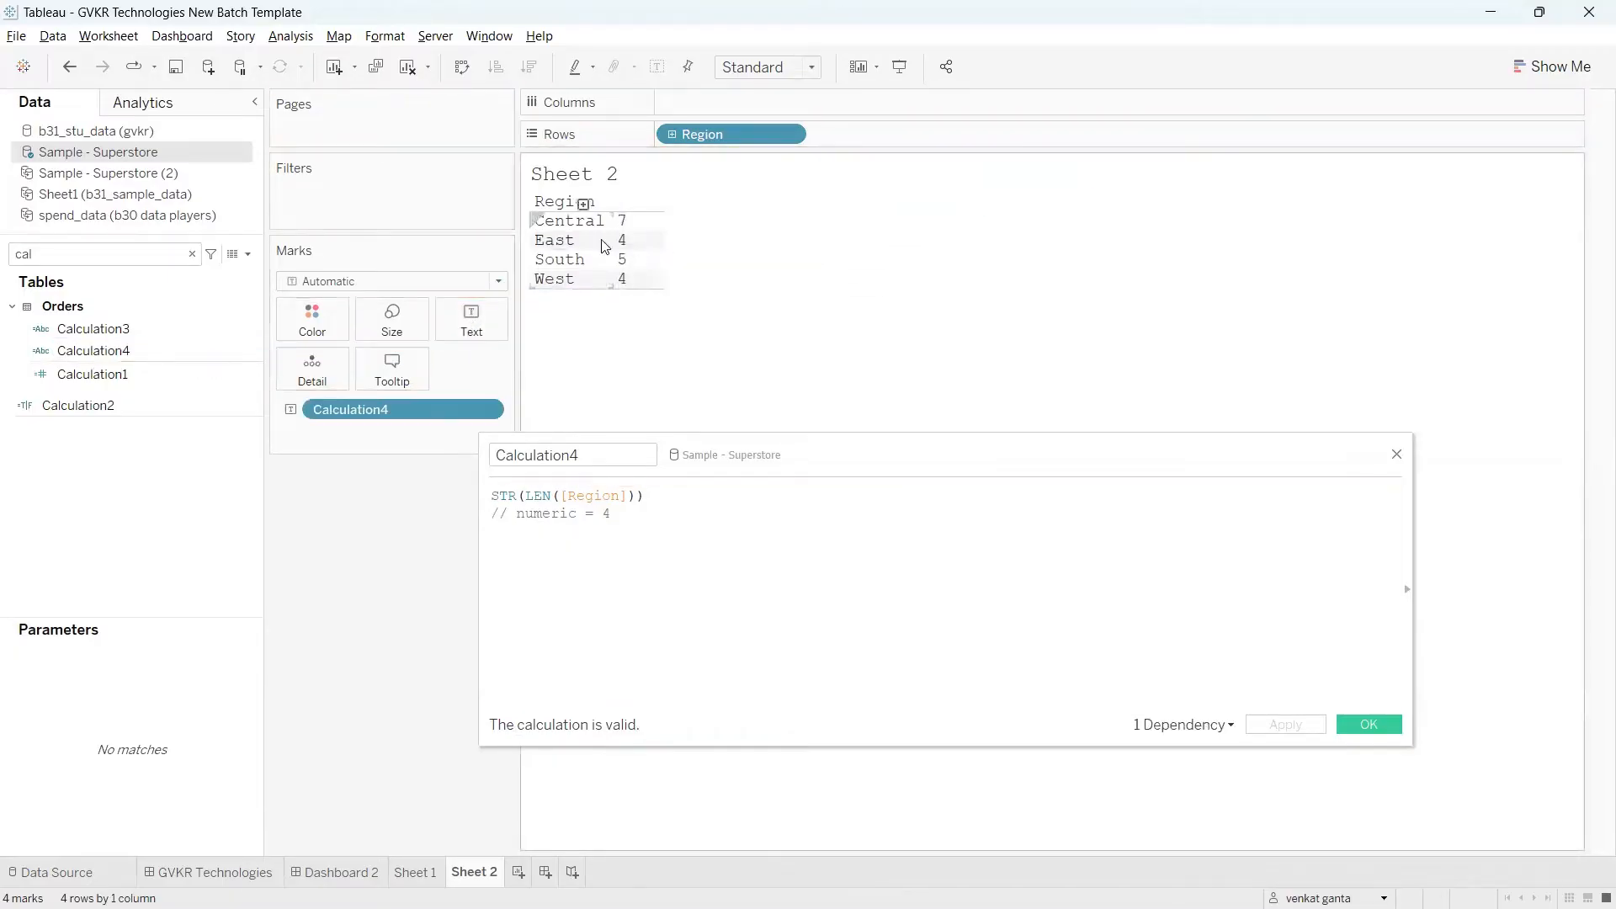
Step: Review the STR(LEN([Region])) formula and remove Calculation4 from the text marks
{"action": "mouse_move", "coordinate": [623, 243]}
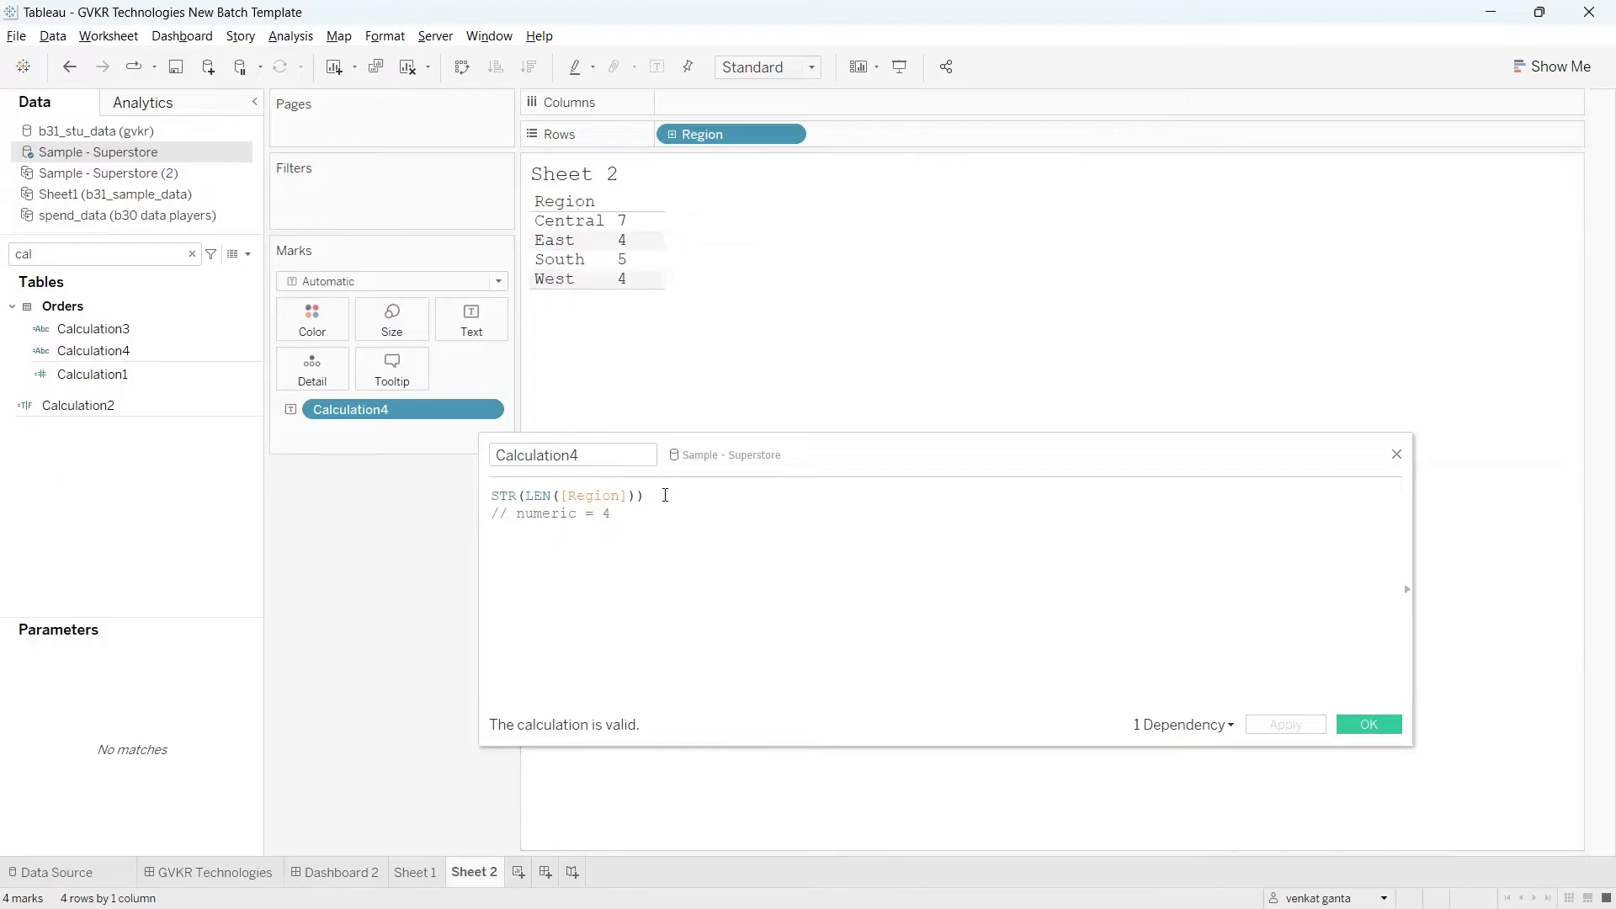
{"action": "left_click_drag", "start_coordinate": [663, 495], "coordinate": [491, 498]}
{"action": "left_click", "coordinate": [549, 499]}
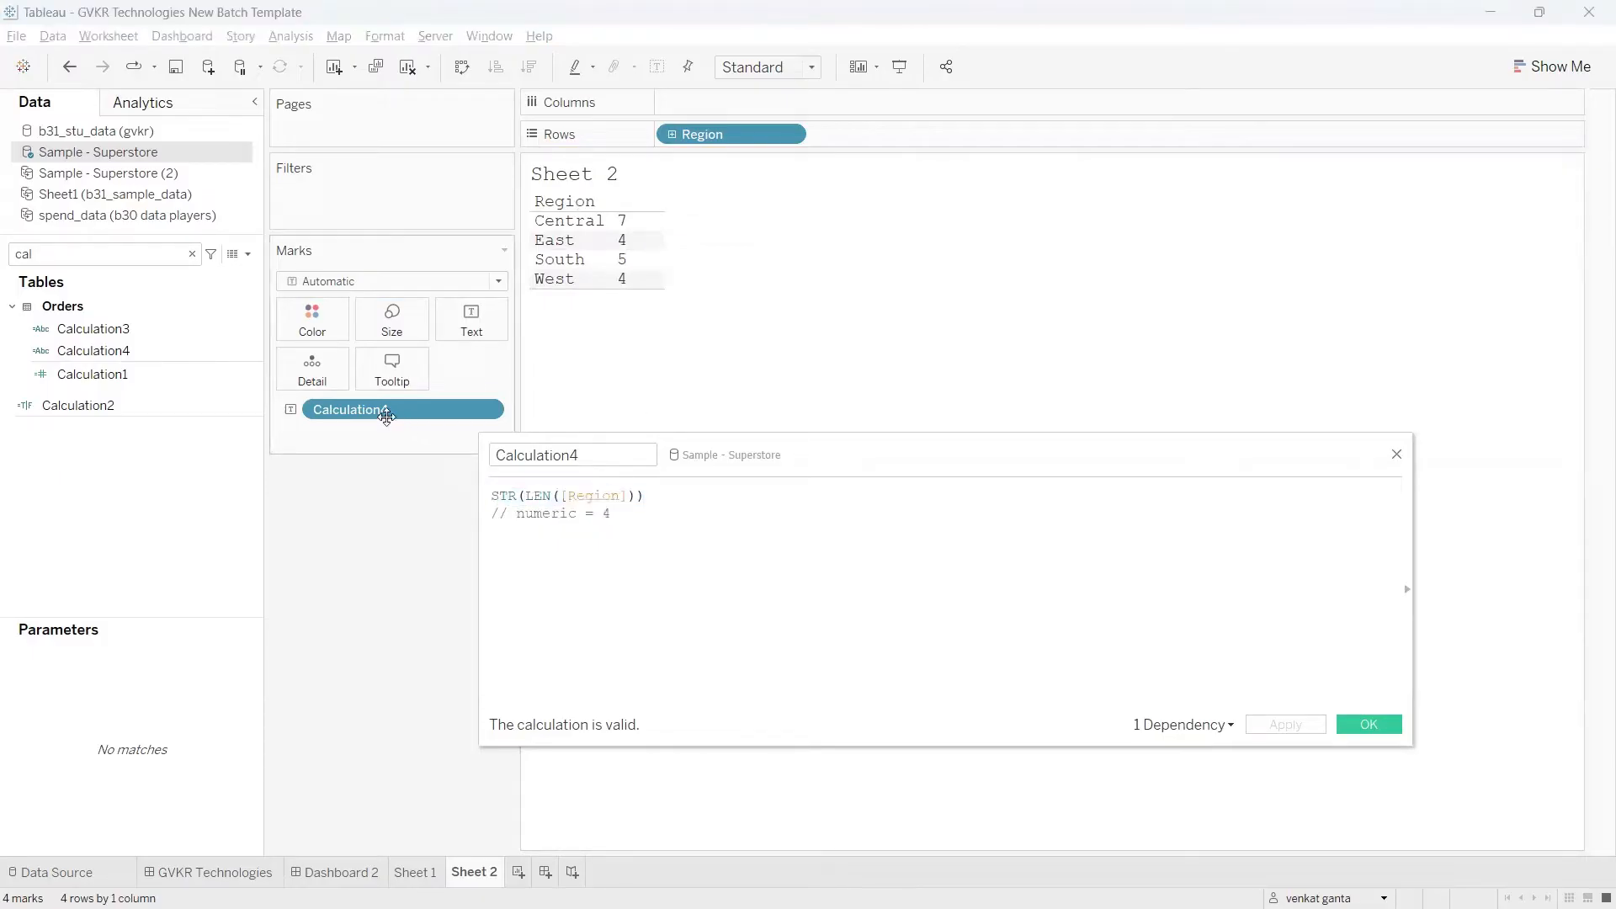
{"action": "left_click_drag", "start_coordinate": [368, 407], "coordinate": [397, 573]}
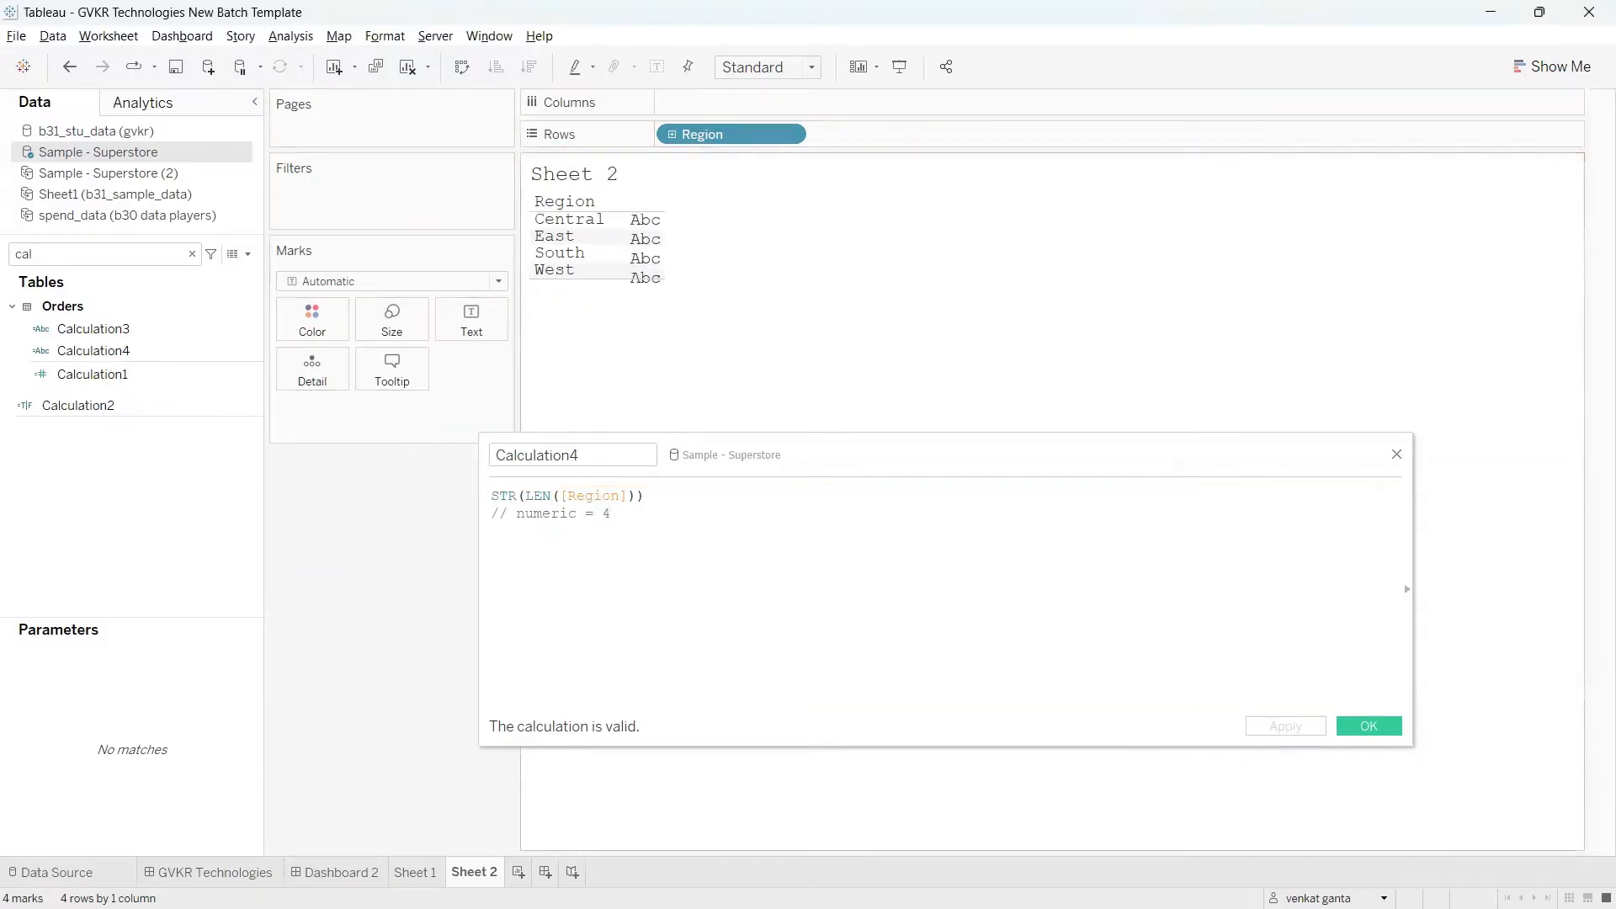
Step: Switch to the Tableau notes page in Chrome and read the LTRIM, RTRIM and TRIM rows of the String Functions table
{"action": "left_click", "coordinate": [1146, 884]}
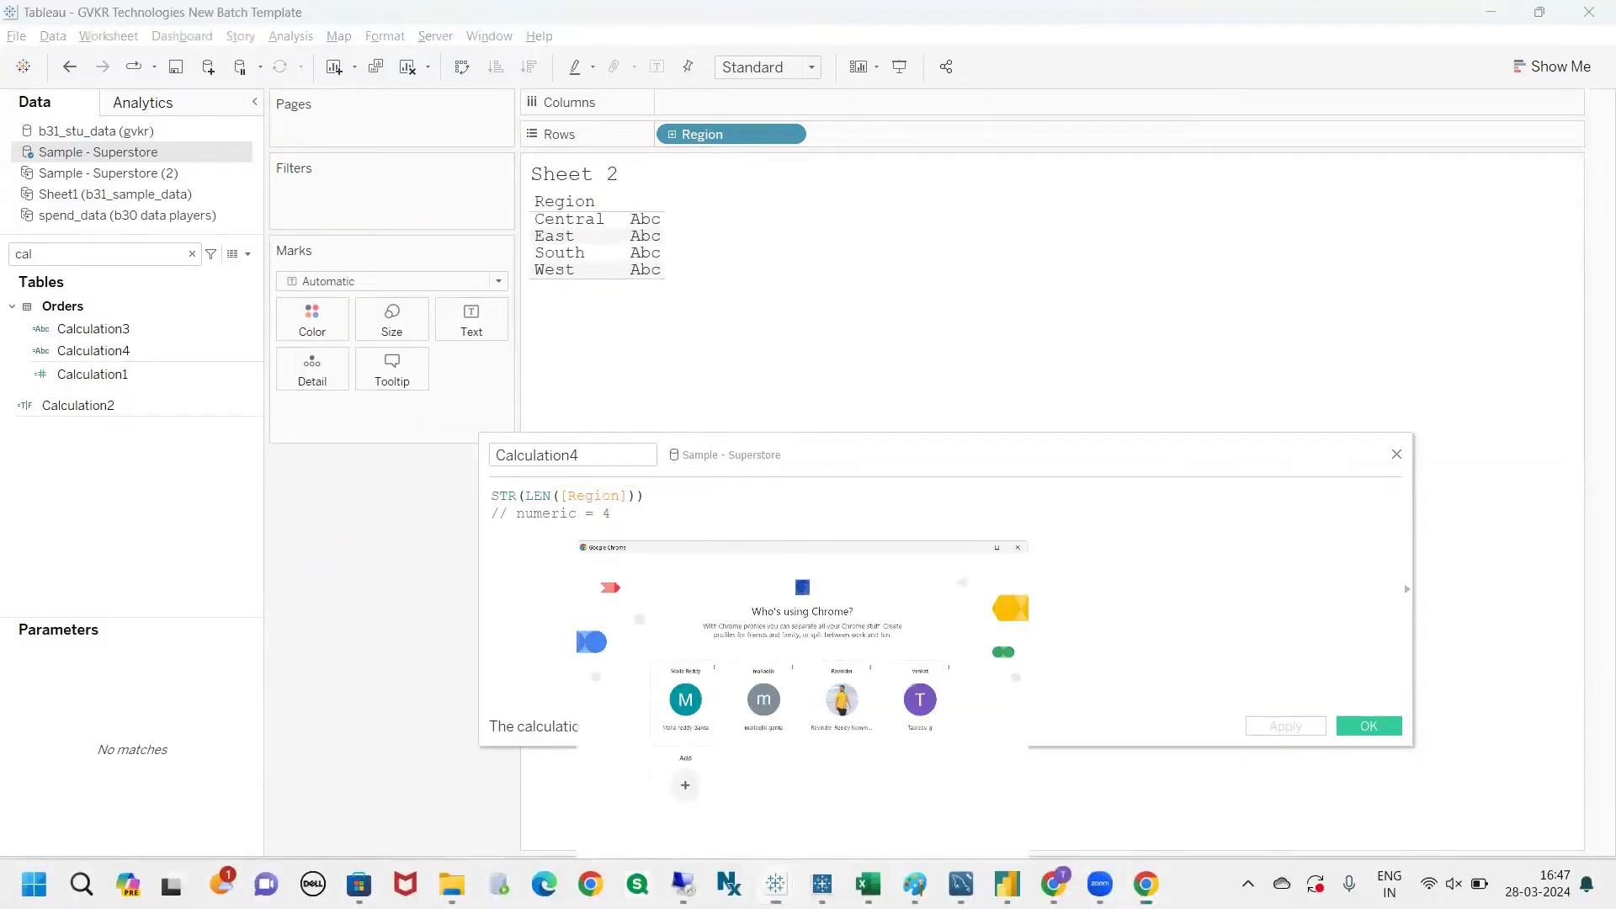
{"action": "left_click", "coordinate": [1054, 884]}
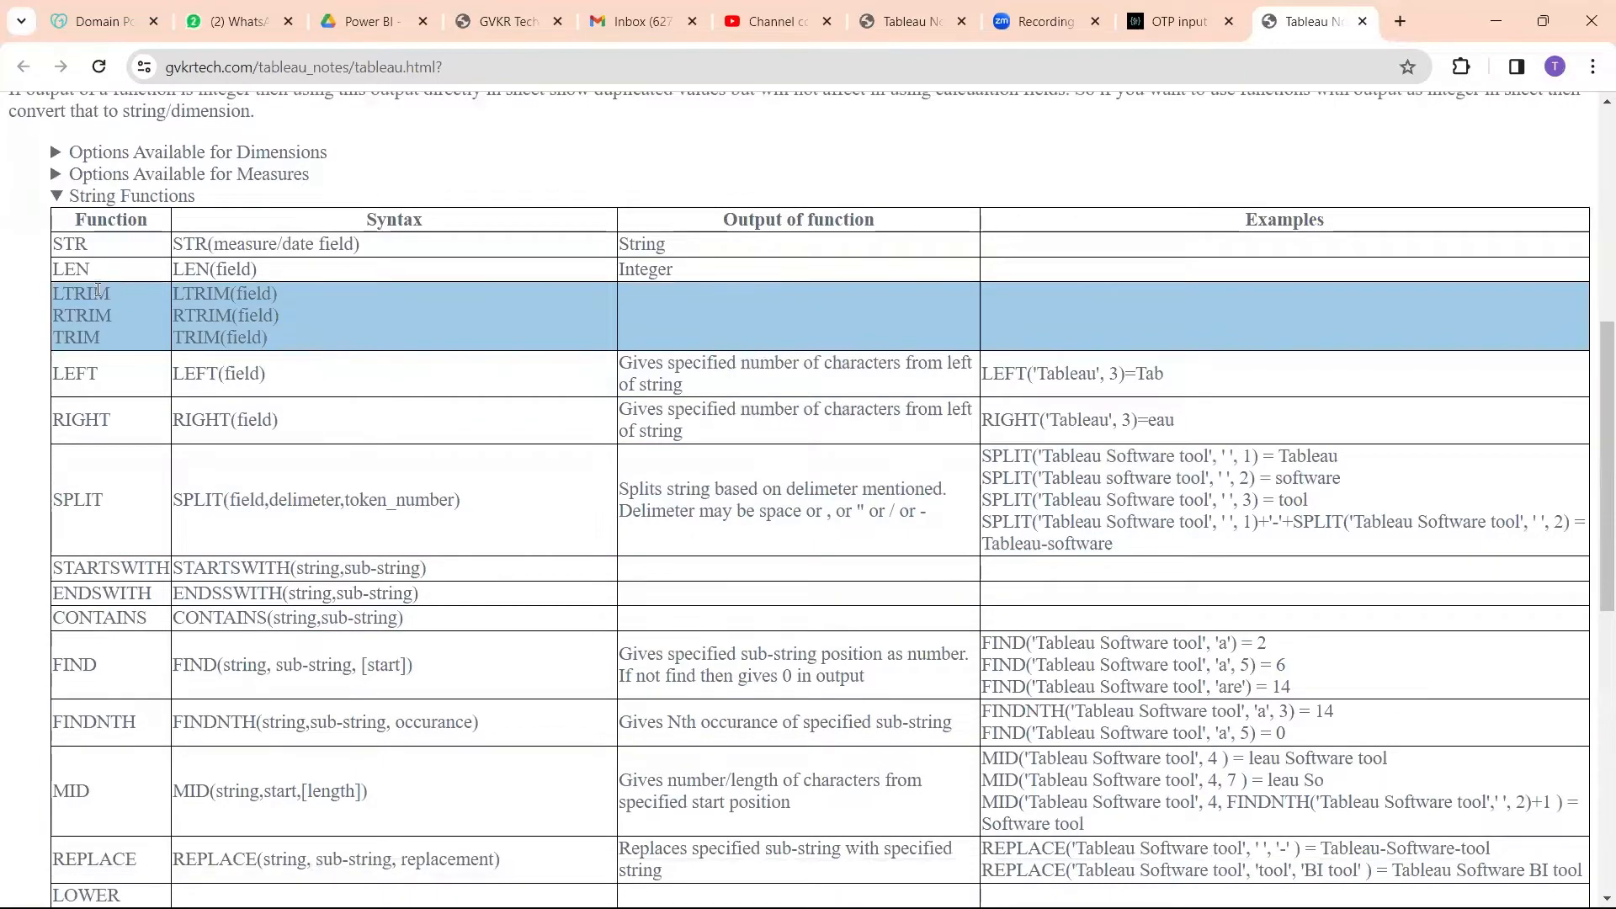
{"action": "left_click_drag", "start_coordinate": [112, 294], "coordinate": [54, 297]}
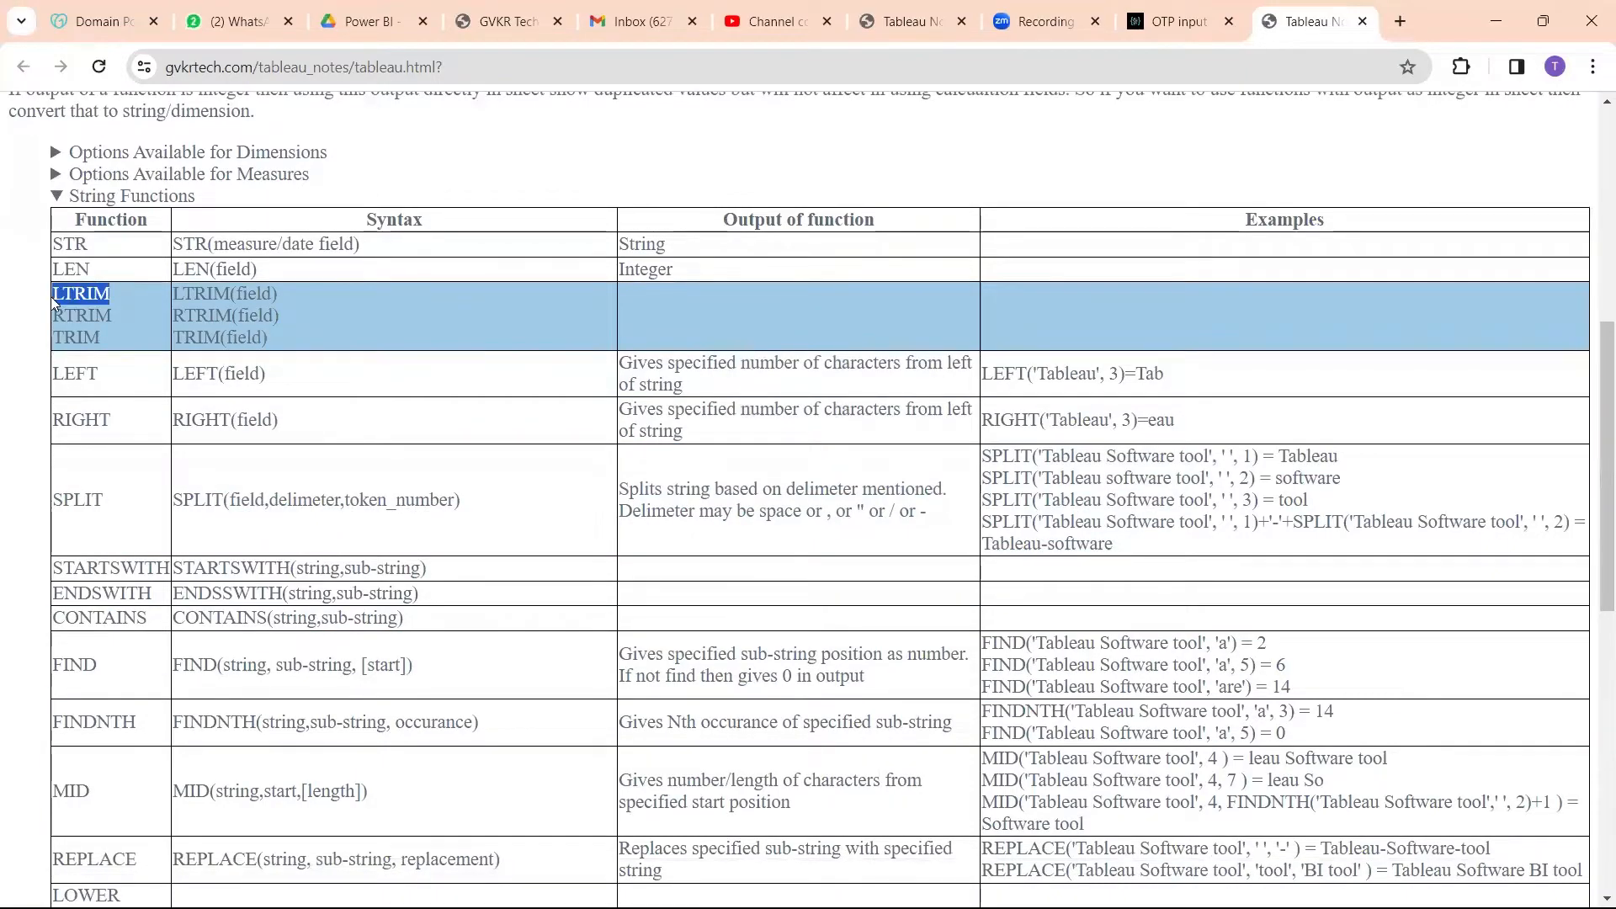
{"action": "left_click", "coordinate": [118, 336]}
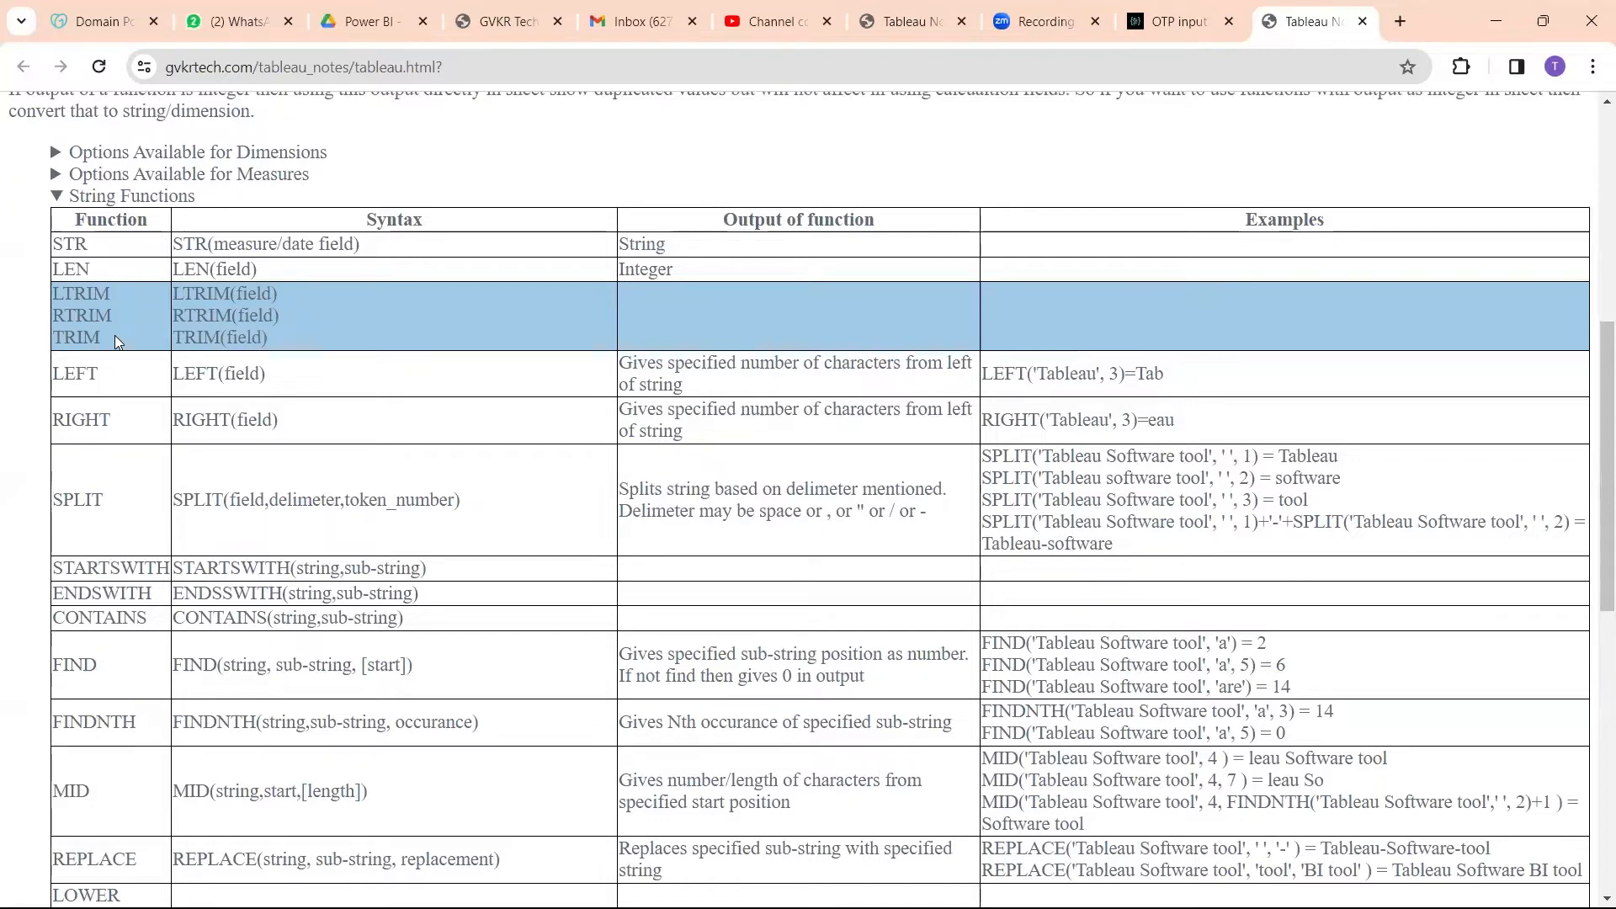
{"action": "key", "text": "alt+Tab"}
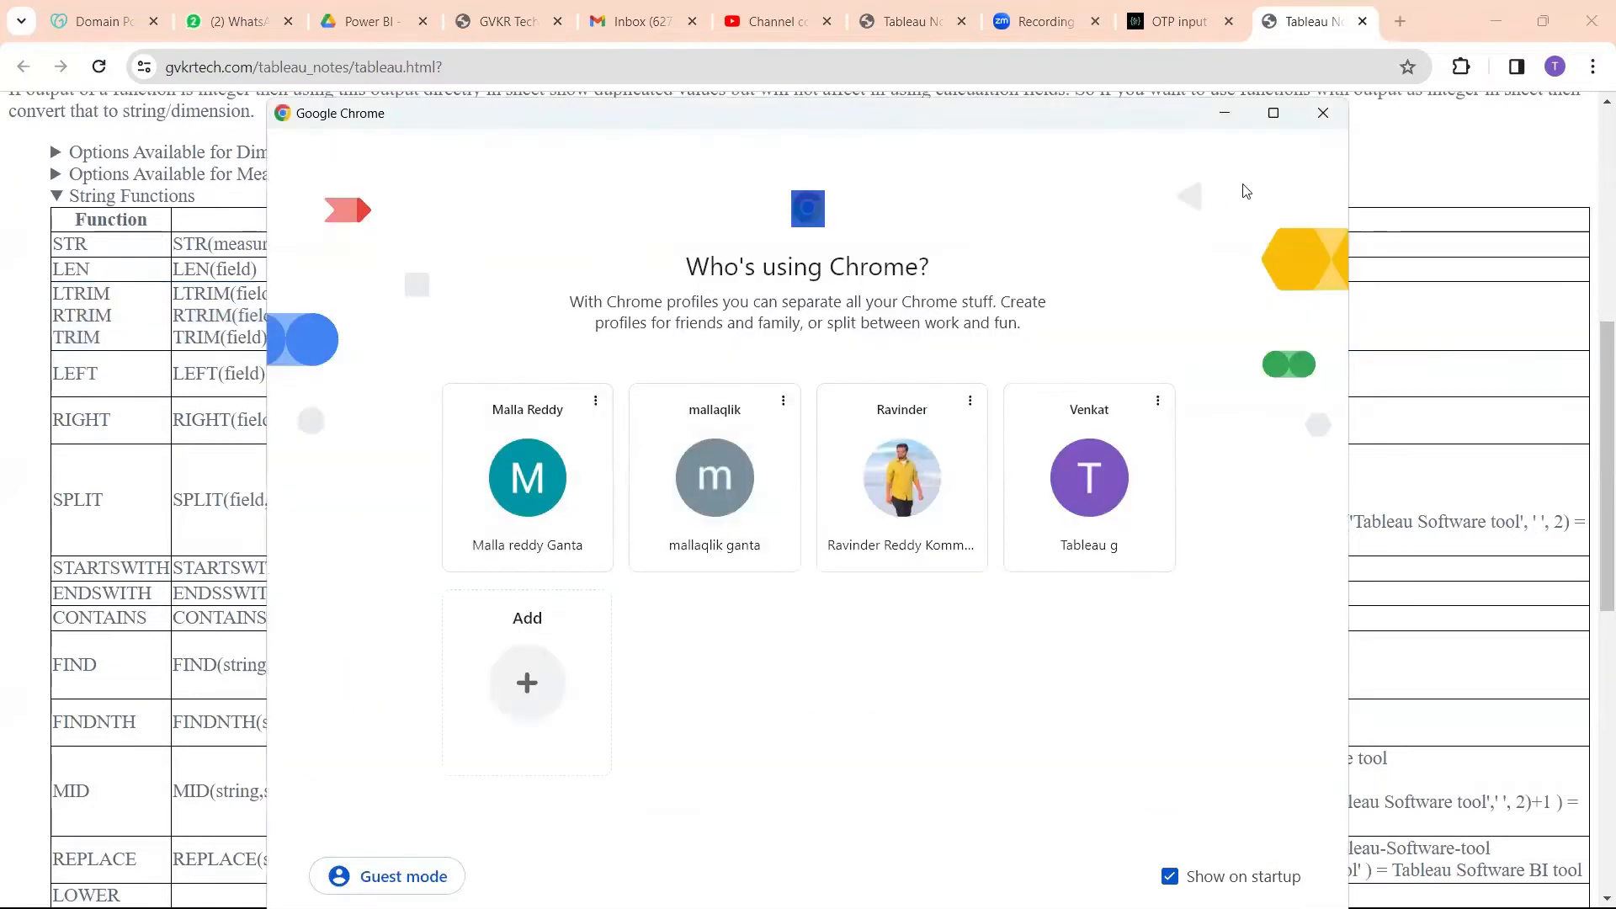
{"action": "left_click", "coordinate": [1232, 120]}
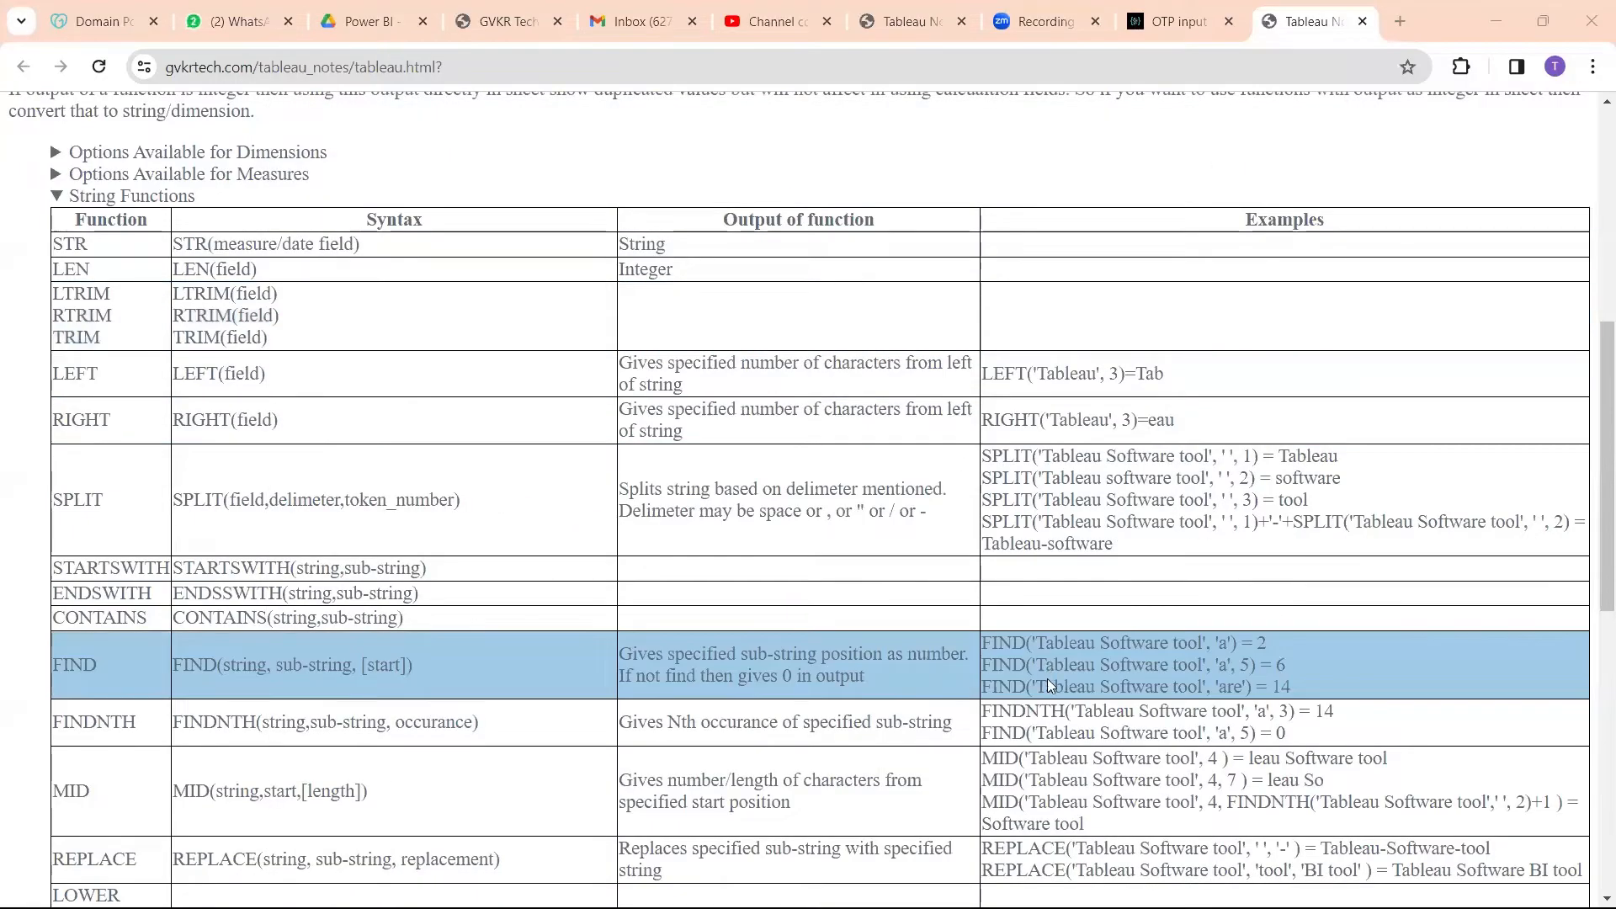
Step: Switch to Tableau and enter the sample text east followed by trailing spaces below the Calculation4 formula
{"action": "key", "text": "alt+Tab"}
{"action": "key", "text": "alt+Tab"}
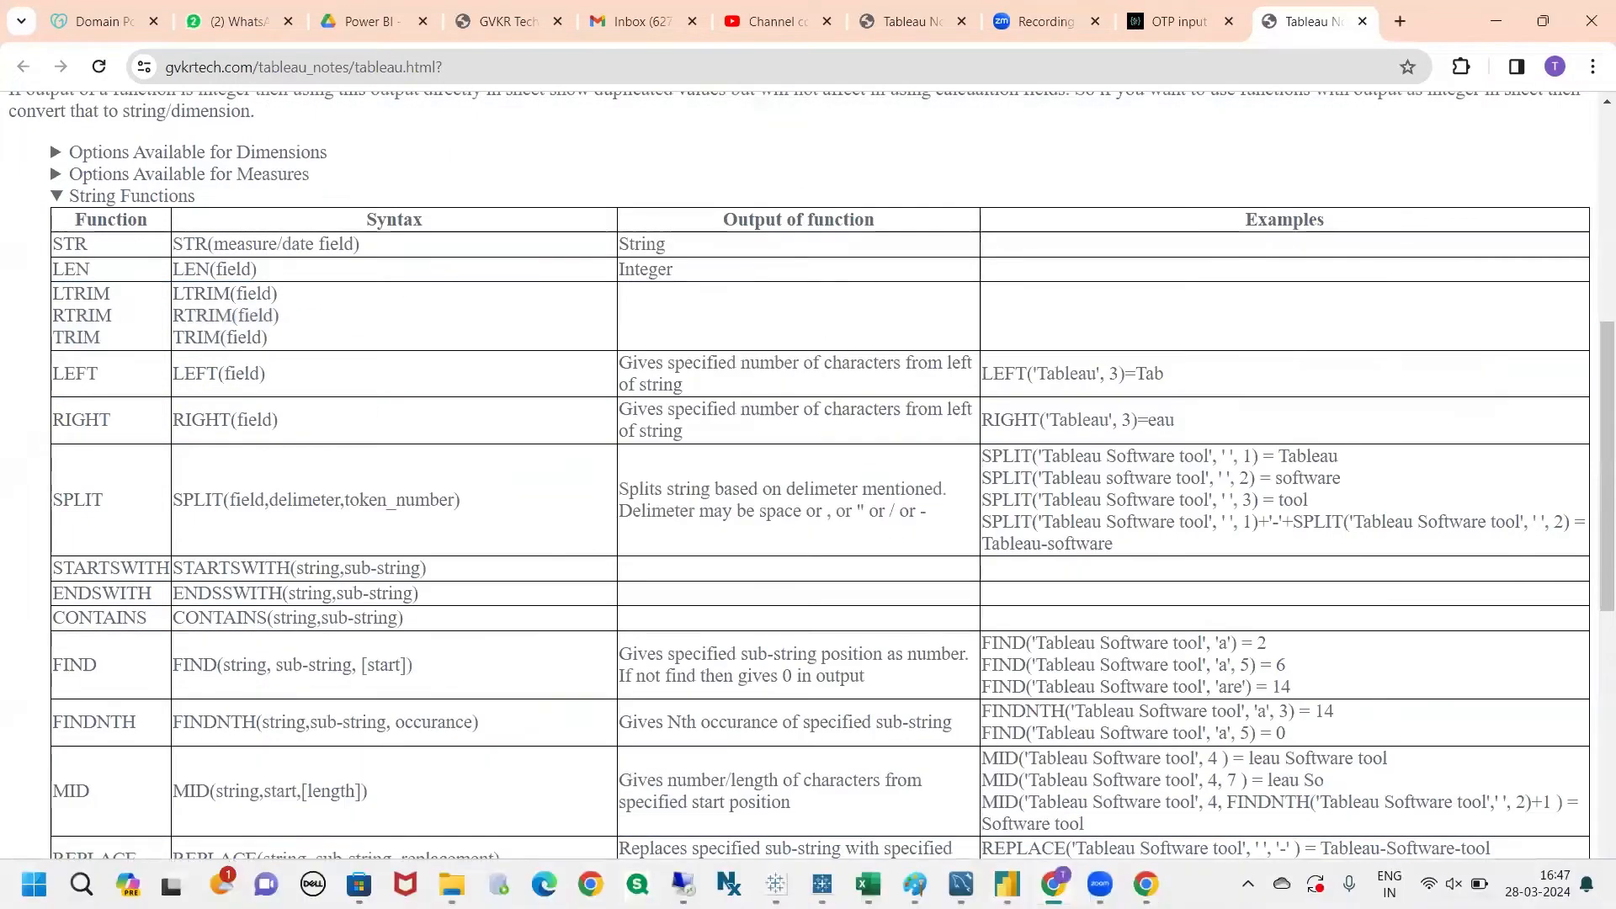
{"action": "mouse_move", "coordinate": [1007, 884]}
{"action": "mouse_move", "coordinate": [776, 884]}
{"action": "left_click", "coordinate": [931, 801]}
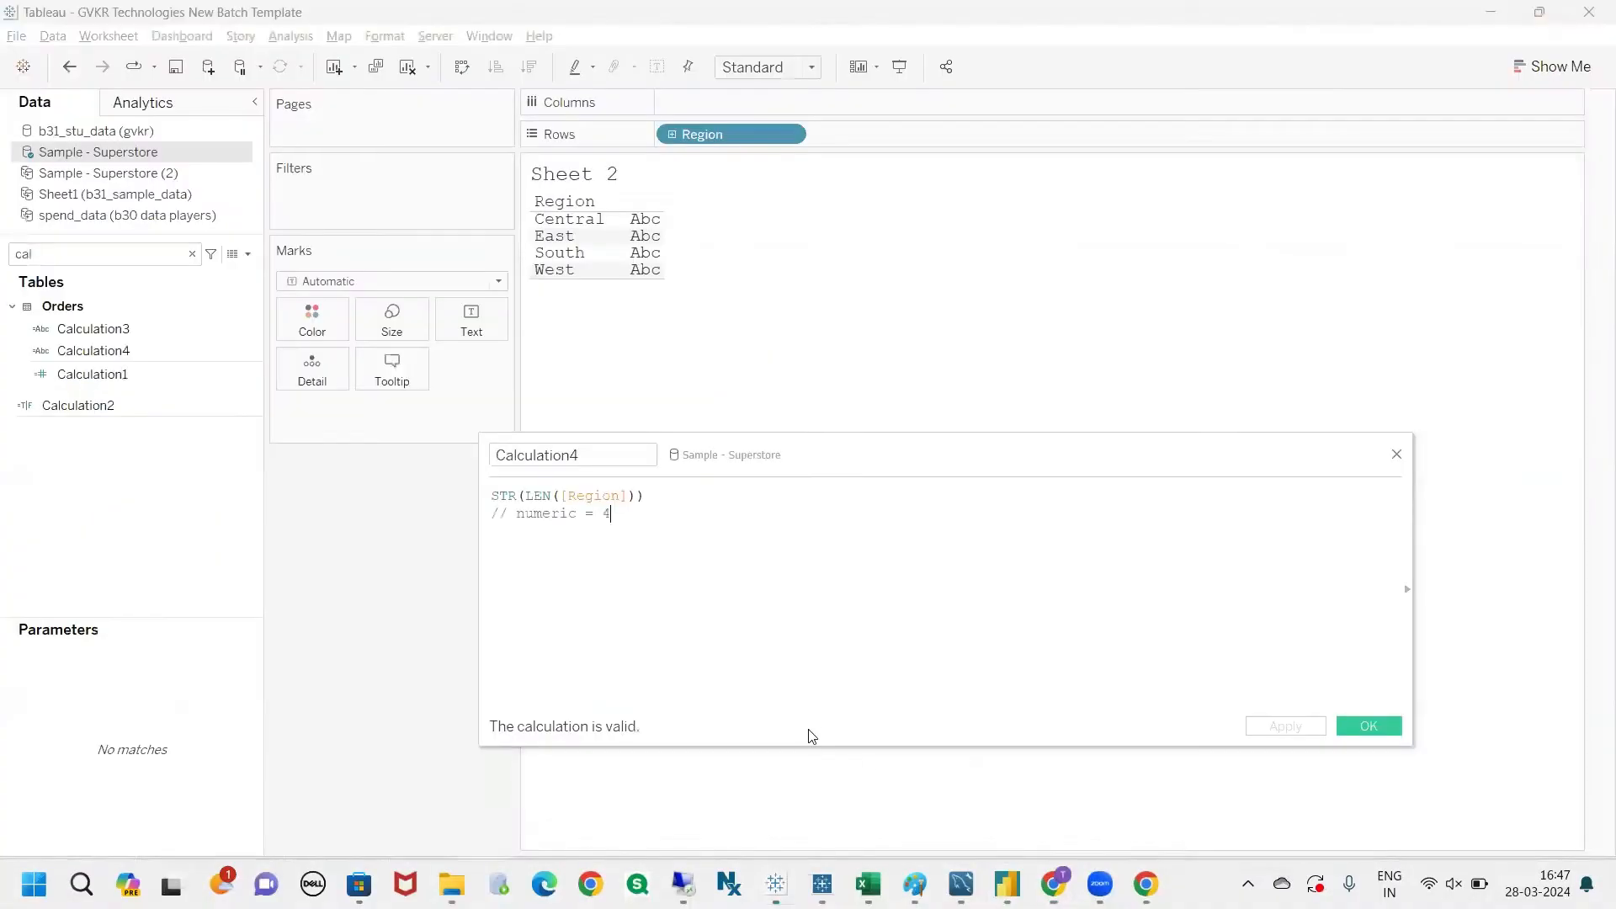
{"action": "key", "text": "Return"}
{"action": "key", "text": "Return"}
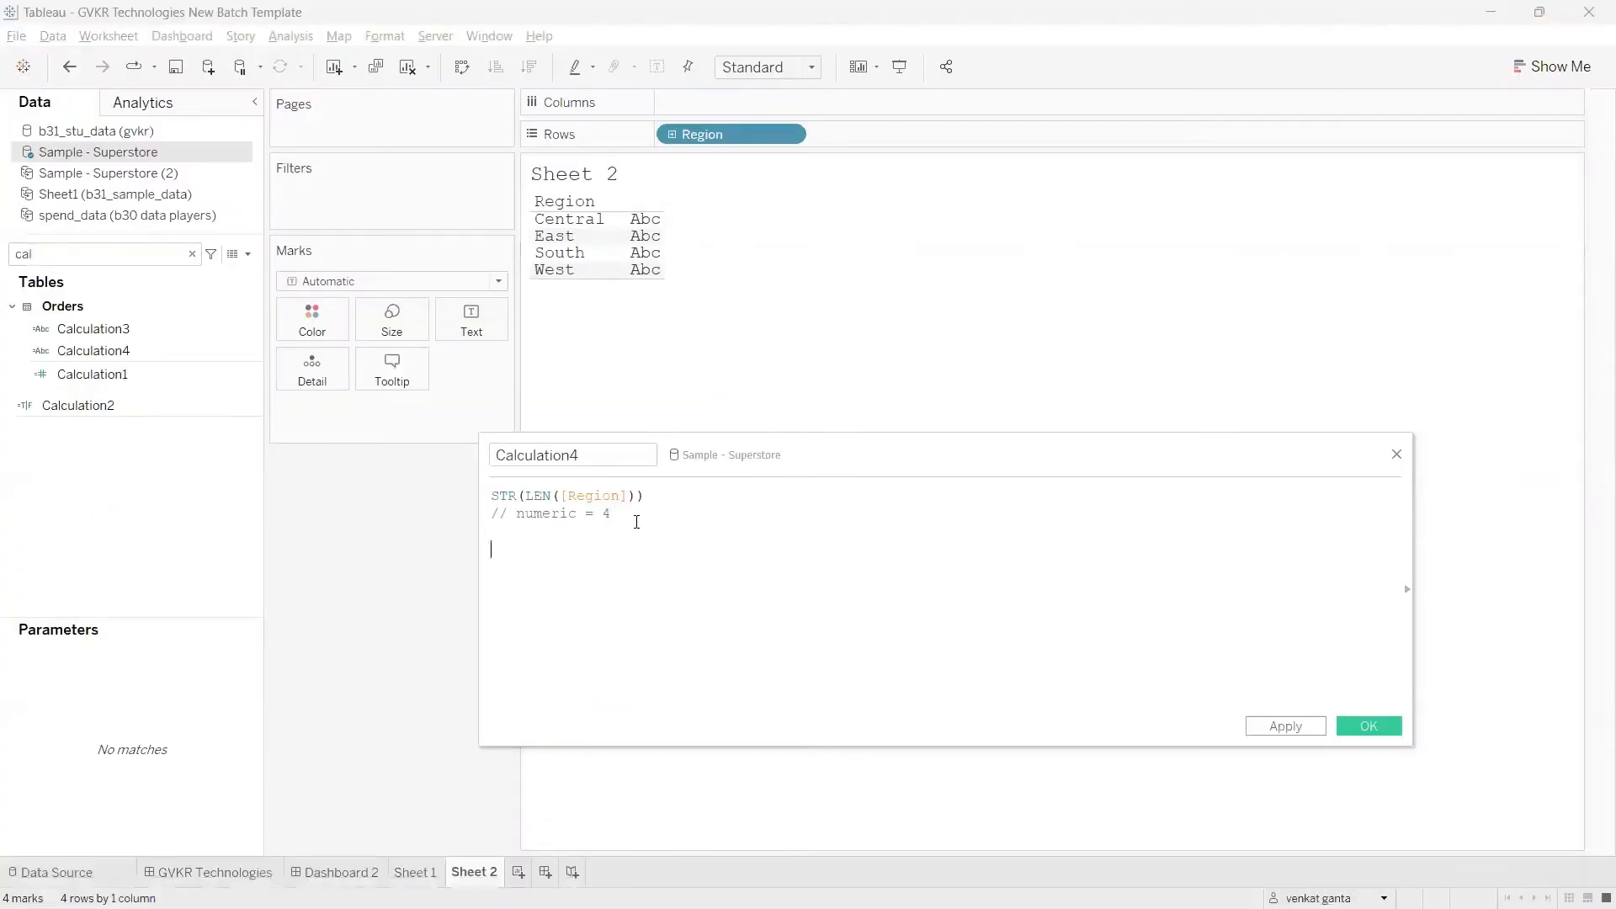
{"action": "type", "text": "east"}
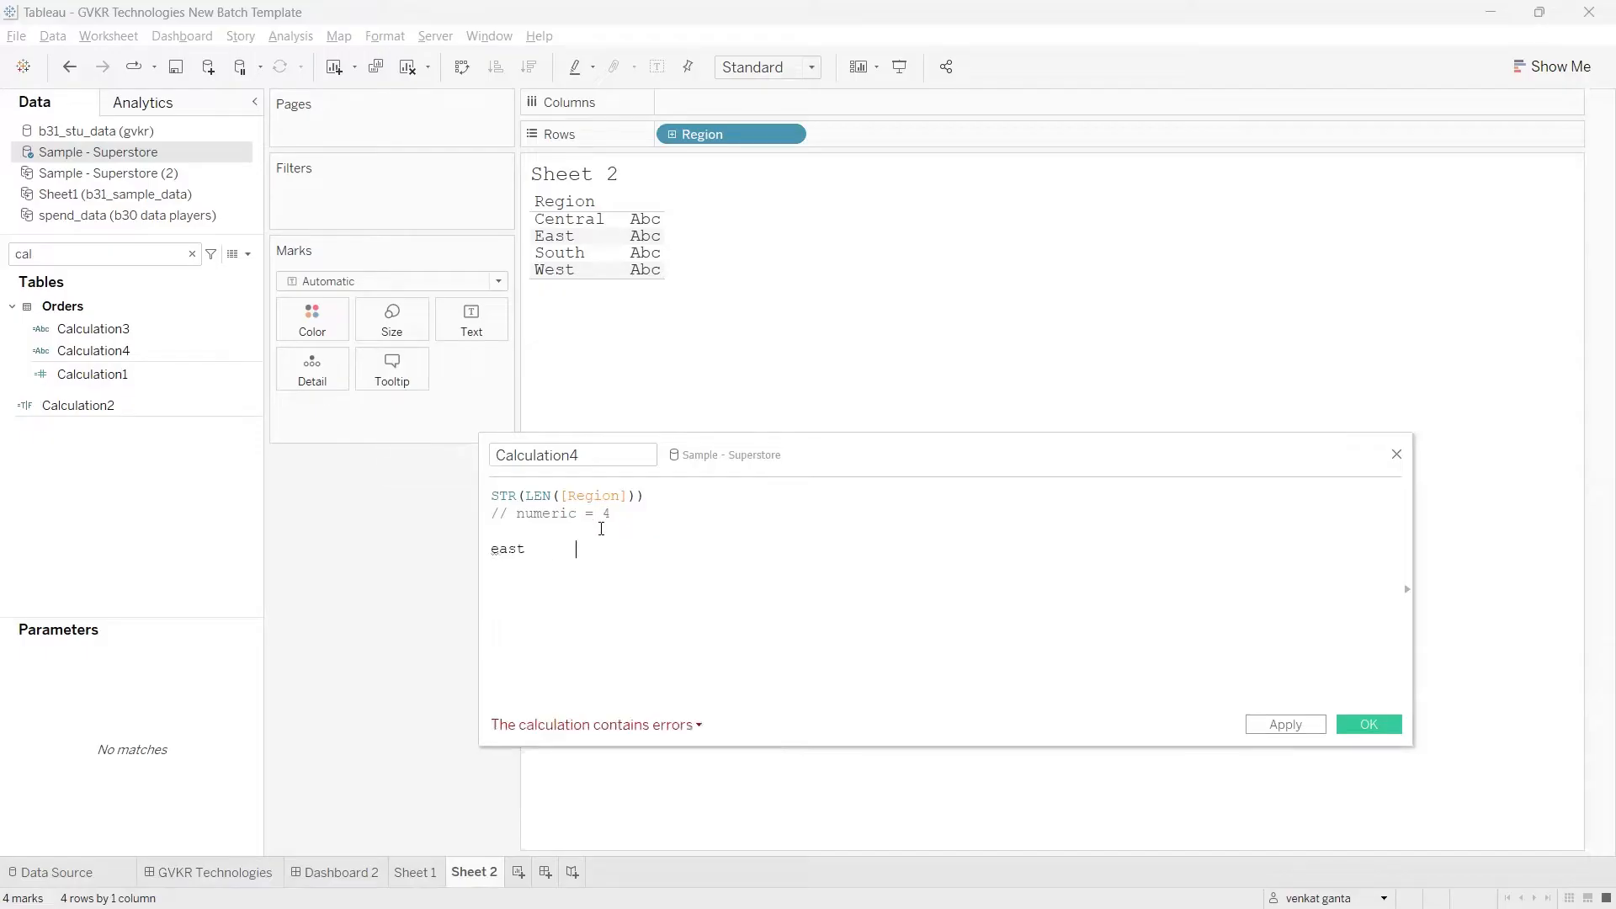
{"action": "left_click_drag", "start_coordinate": [582, 549], "coordinate": [491, 548]}
{"action": "left_click", "coordinate": [584, 551]}
Step: Switch to the Tableau notes page in Chrome and read the LTRIM row of the String Functions table
{"action": "key", "text": "alt+Tab"}
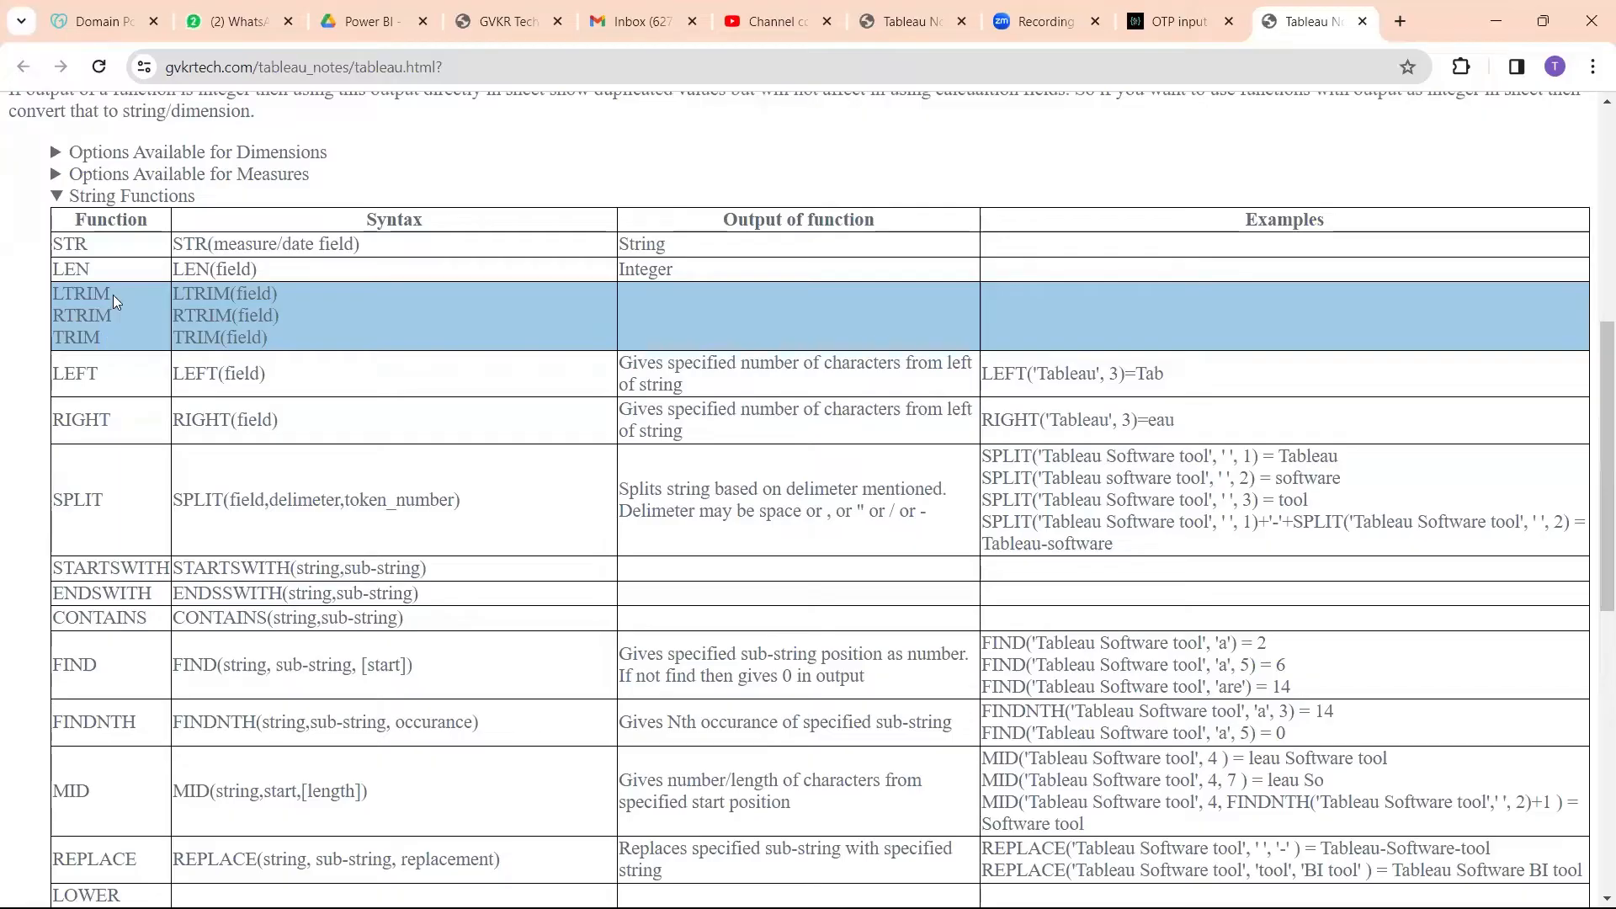
{"action": "left_click_drag", "start_coordinate": [111, 294], "coordinate": [74, 217]}
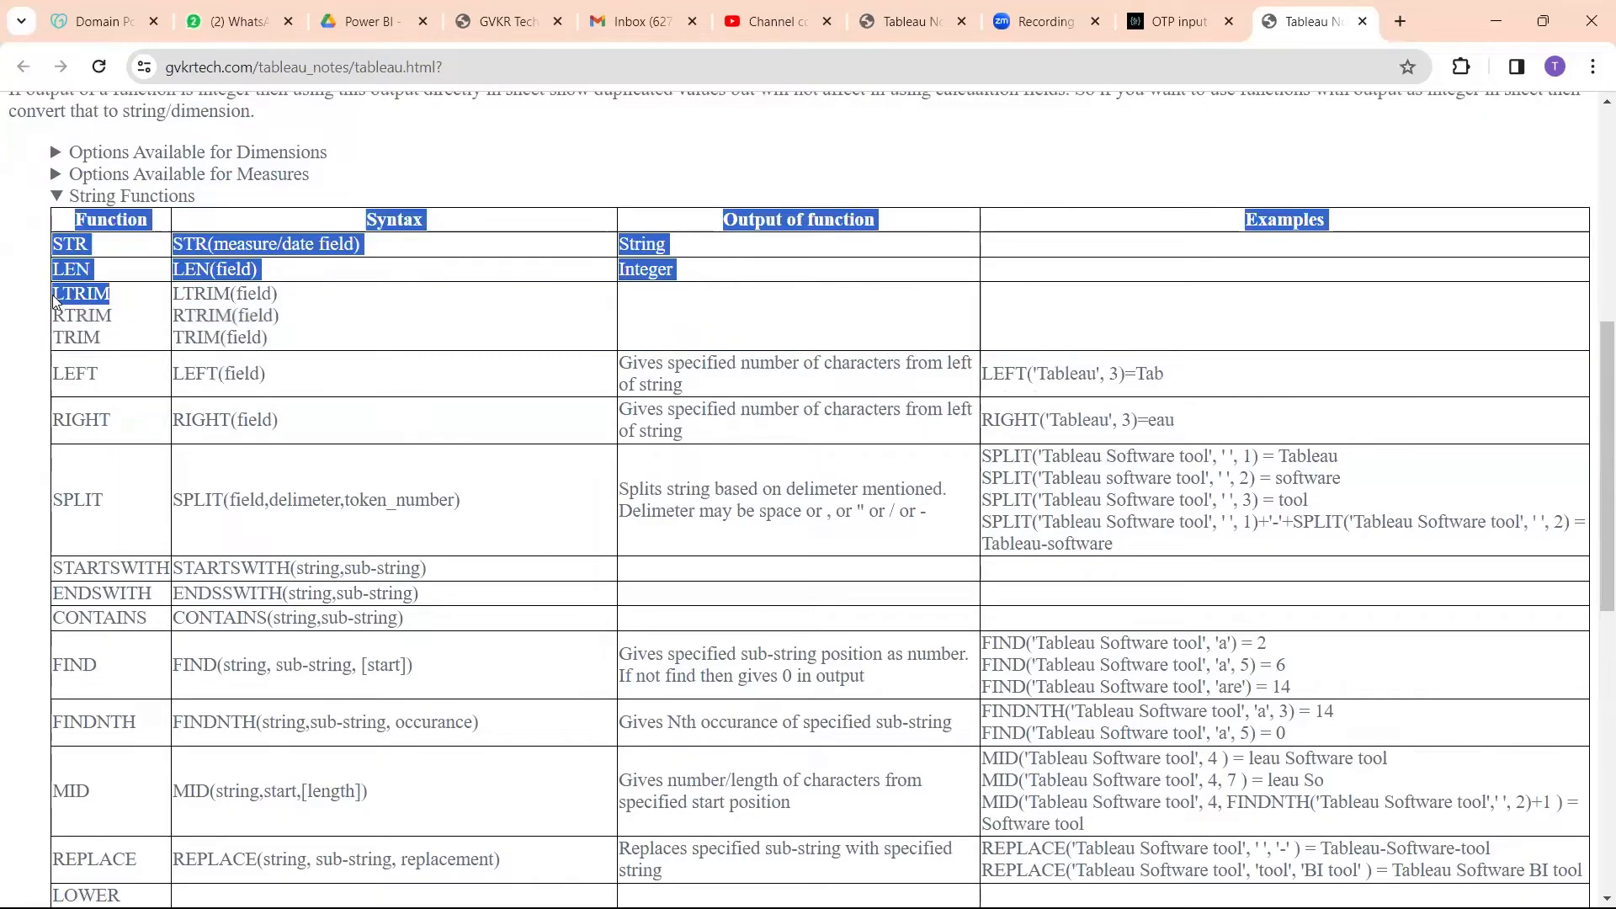
{"action": "left_click", "coordinate": [118, 298]}
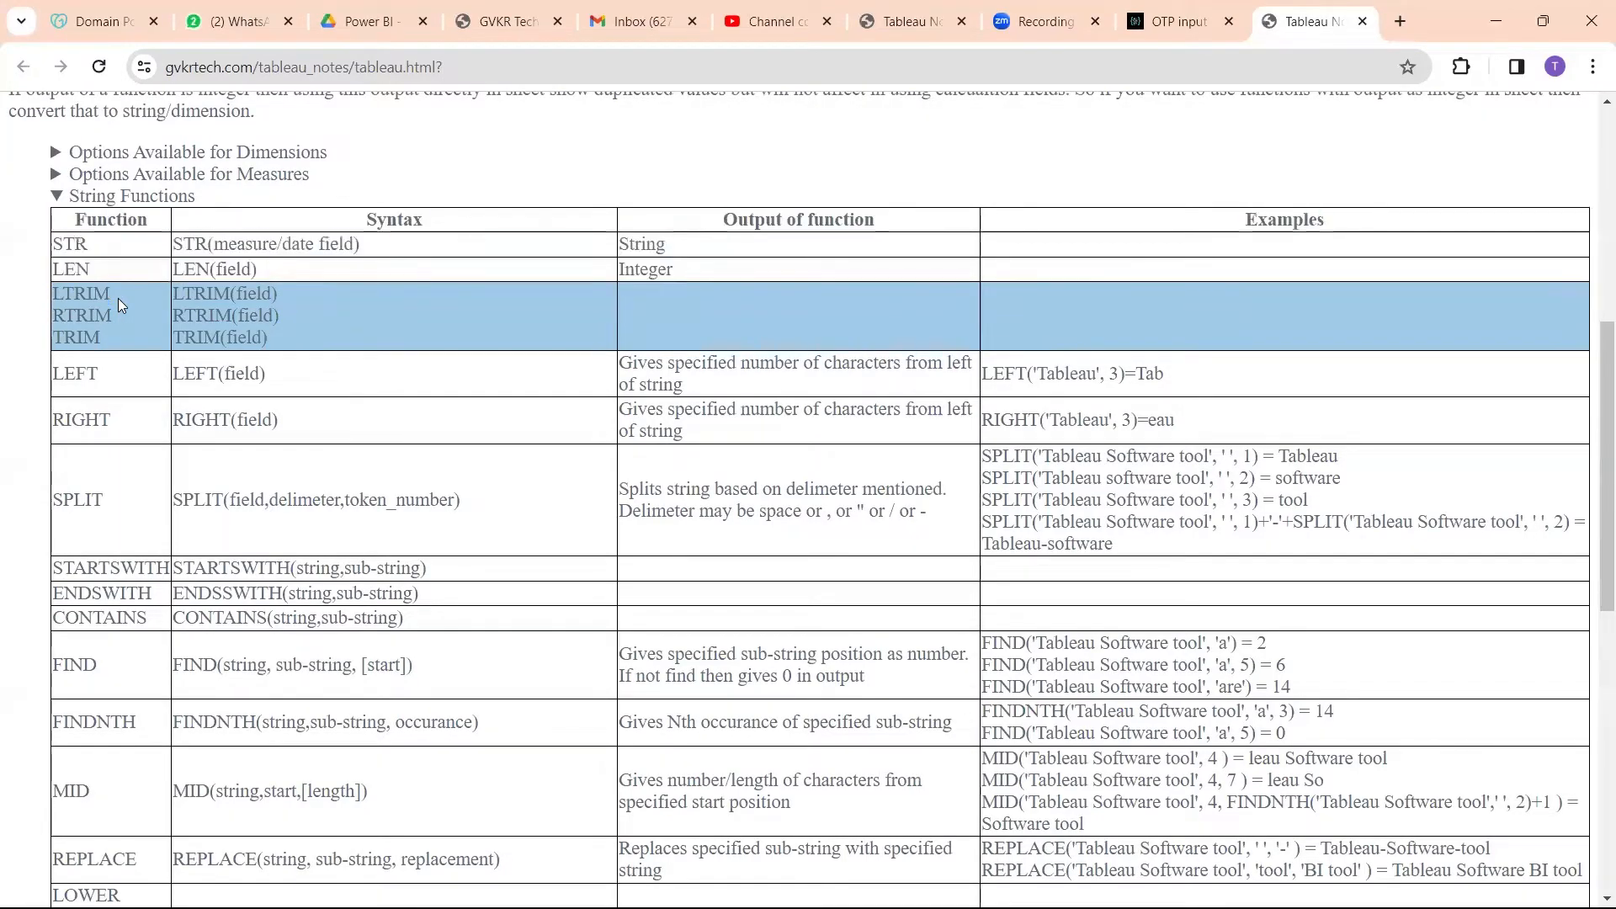
Step: Return to Tableau, put leading spaces before the sample text east, and examine the spaces before and after it
{"action": "key", "text": "alt+Tab"}
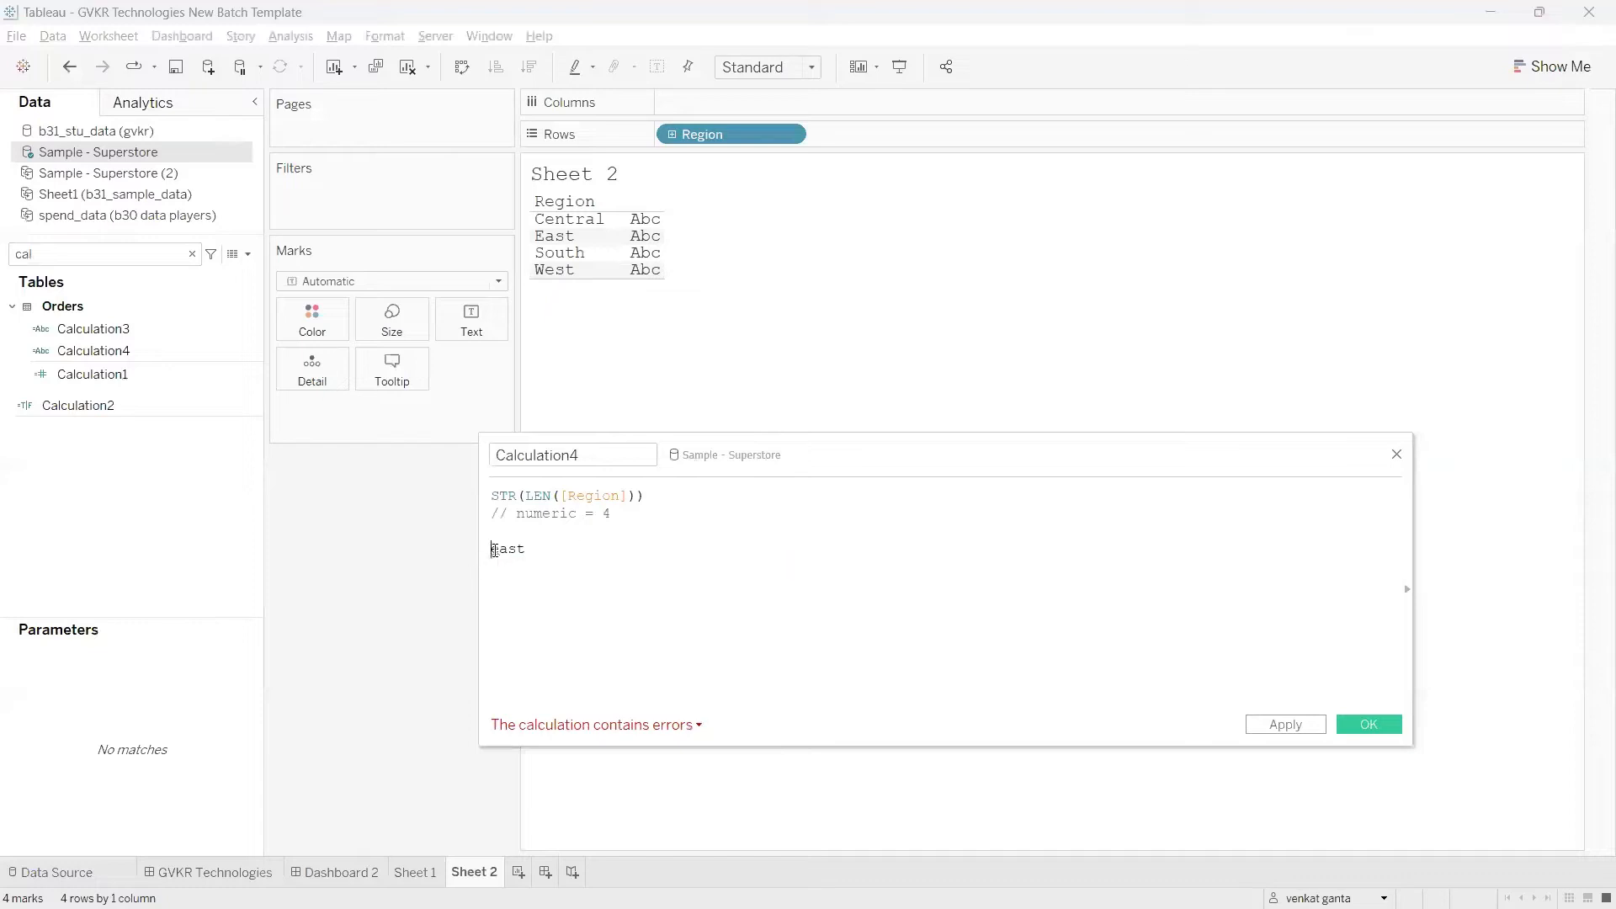
{"action": "key", "text": "Tab"}
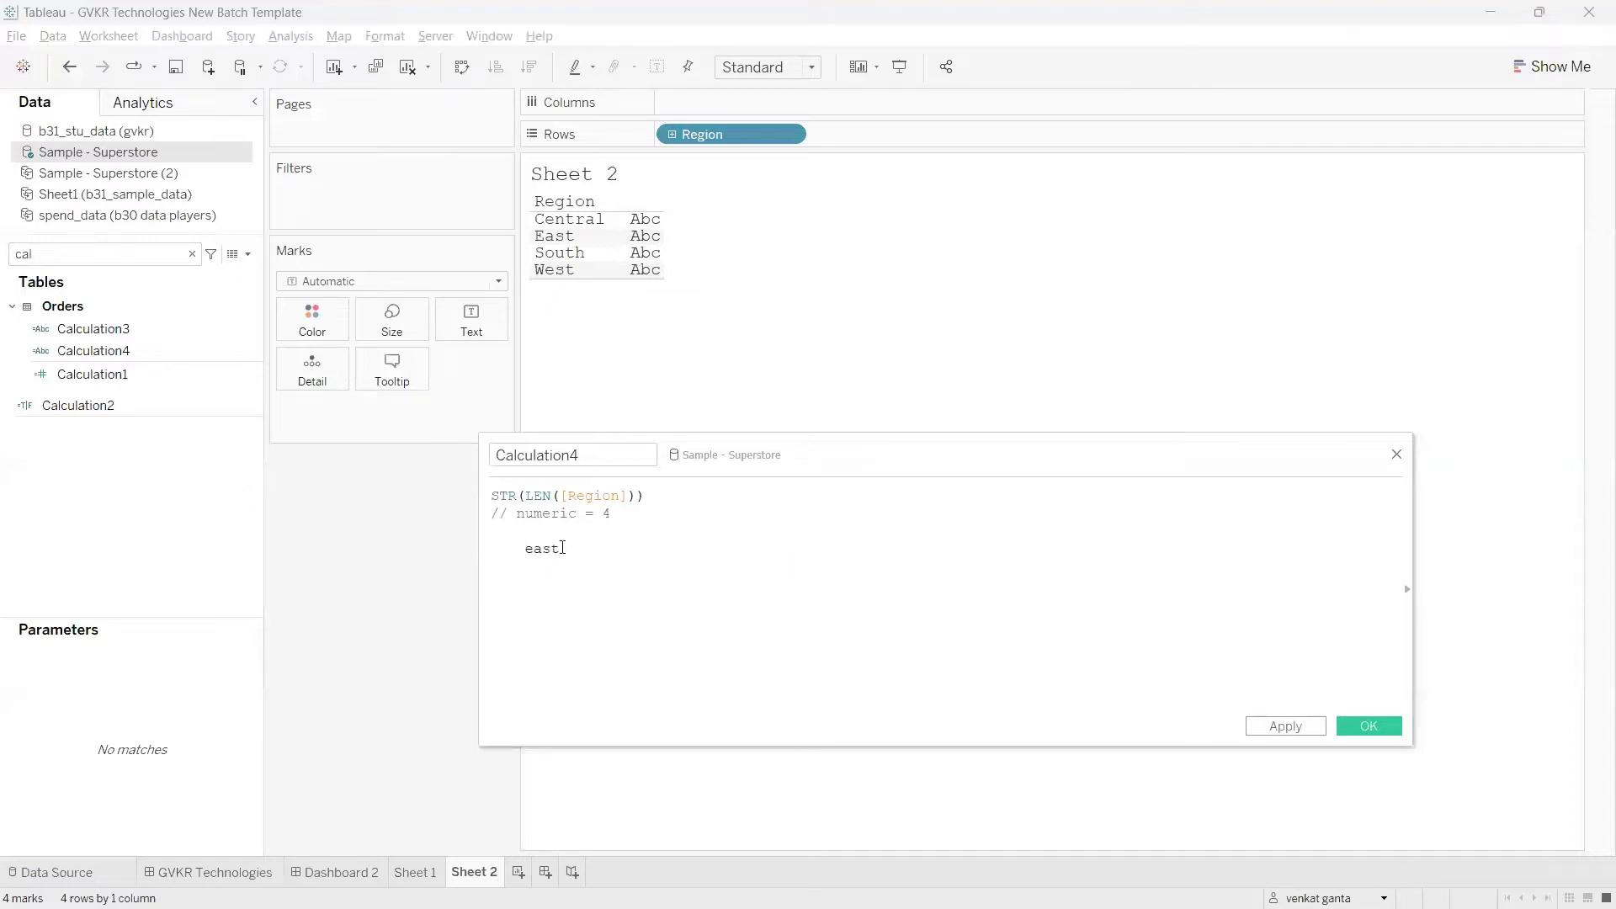
{"action": "double_click", "coordinate": [562, 548]}
{"action": "left_click", "coordinate": [504, 552]}
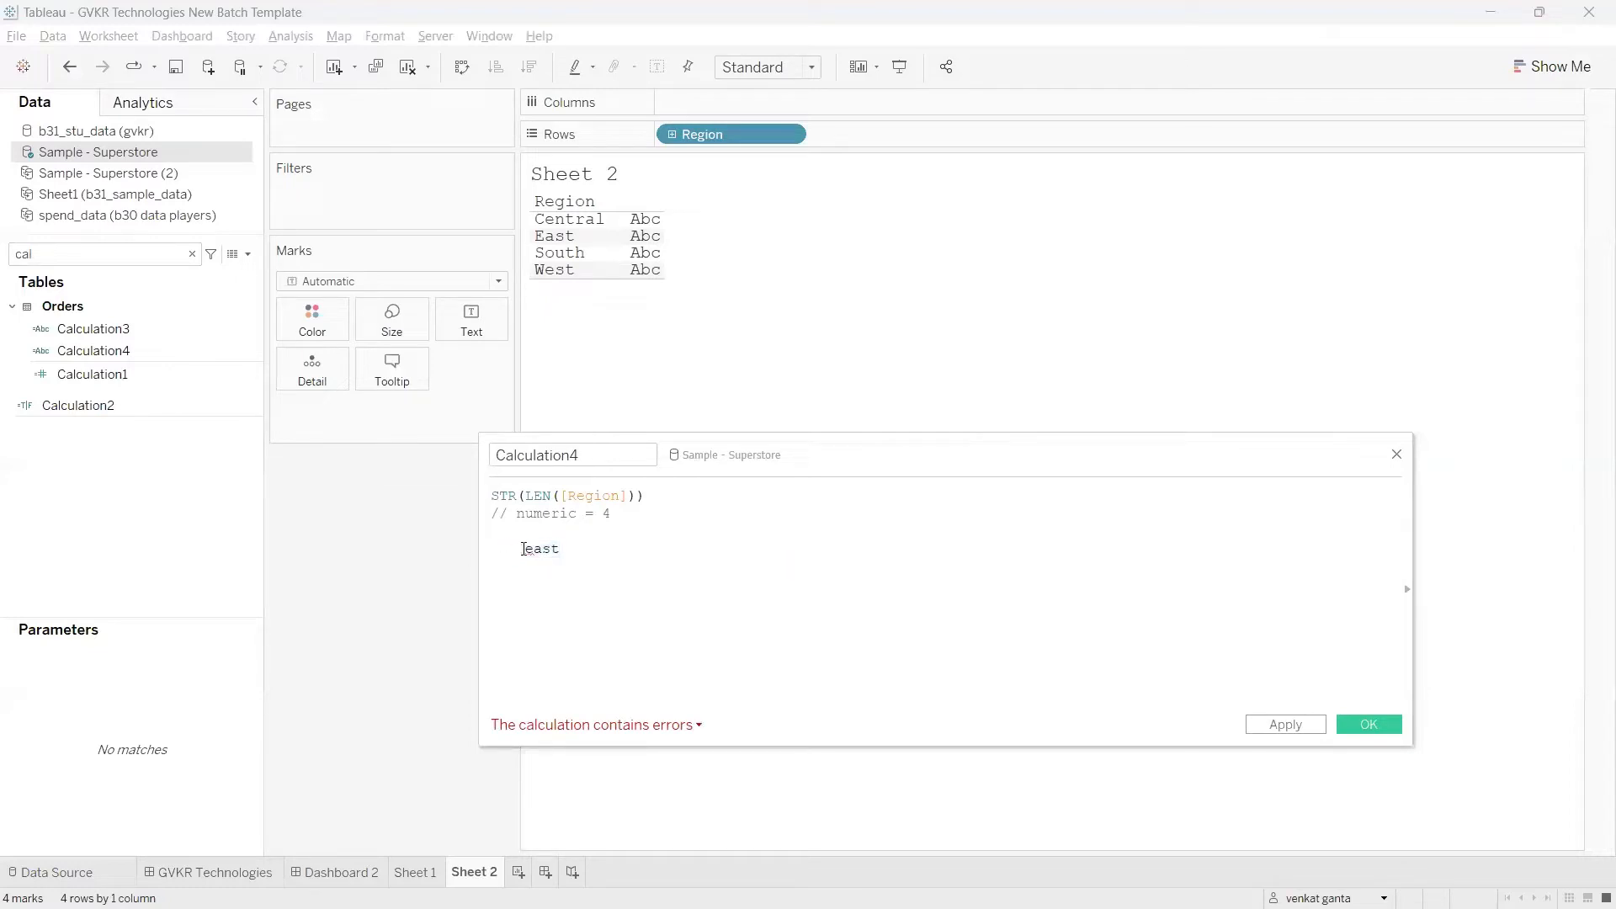
{"action": "left_click_drag", "start_coordinate": [524, 549], "coordinate": [481, 549]}
{"action": "left_click", "coordinate": [557, 572]}
{"action": "left_click_drag", "start_coordinate": [555, 550], "coordinate": [614, 555]}
{"action": "left_click", "coordinate": [614, 561]}
Step: Switch to the Chrome notes page and read the TRIM and LEFT rows of the String Functions table
{"action": "key", "text": "alt+Tab"}
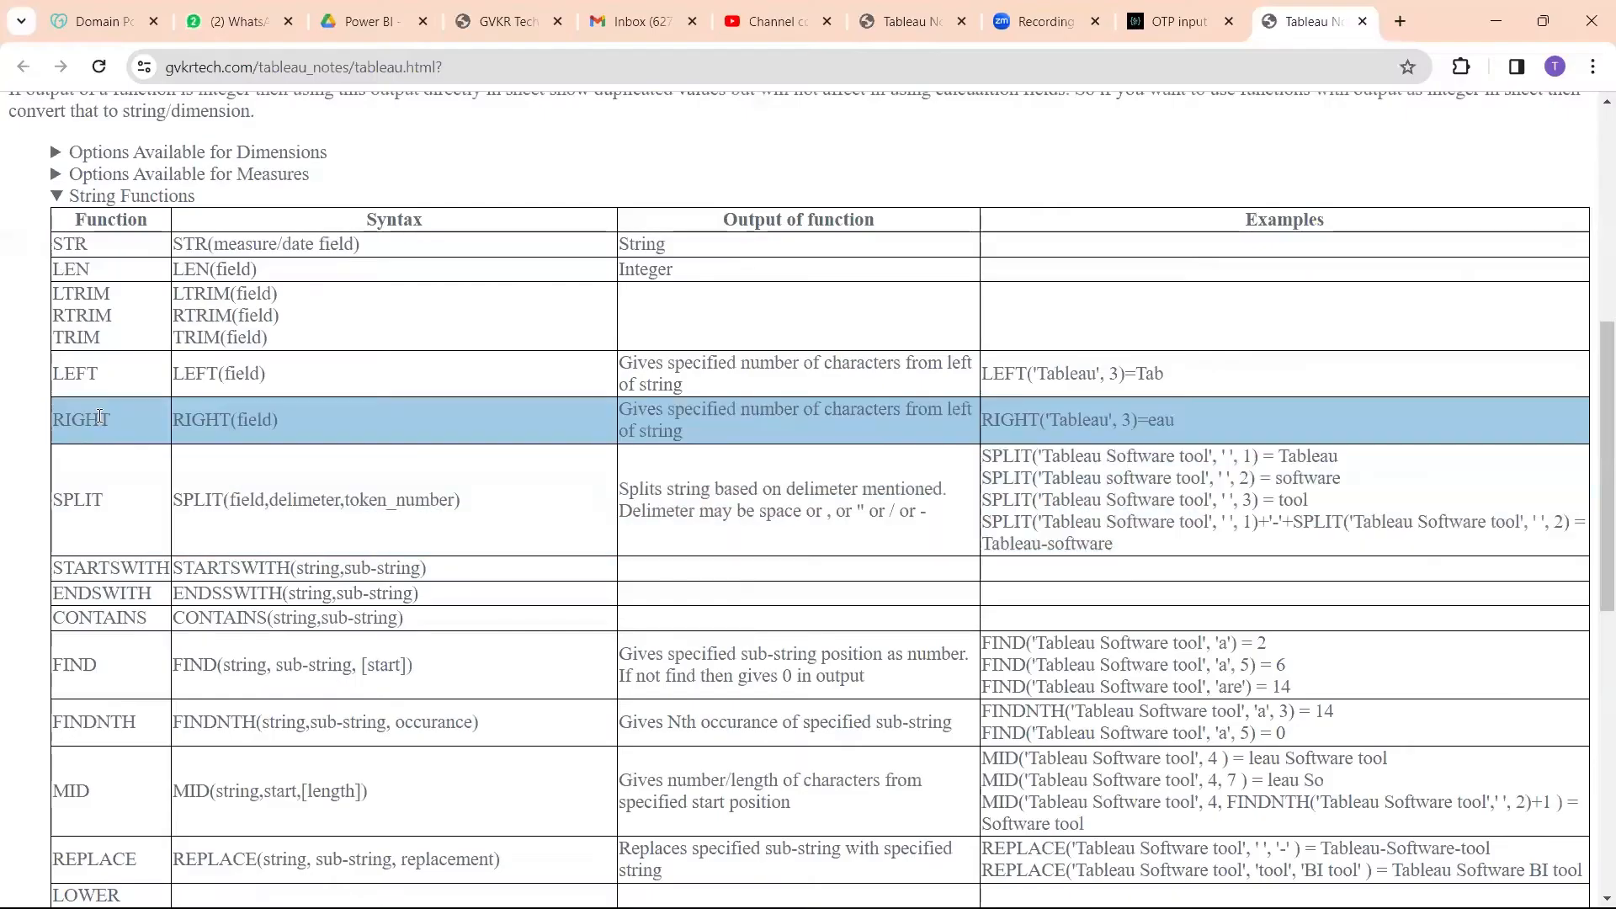
{"action": "left_click_drag", "start_coordinate": [118, 338], "coordinate": [61, 341]}
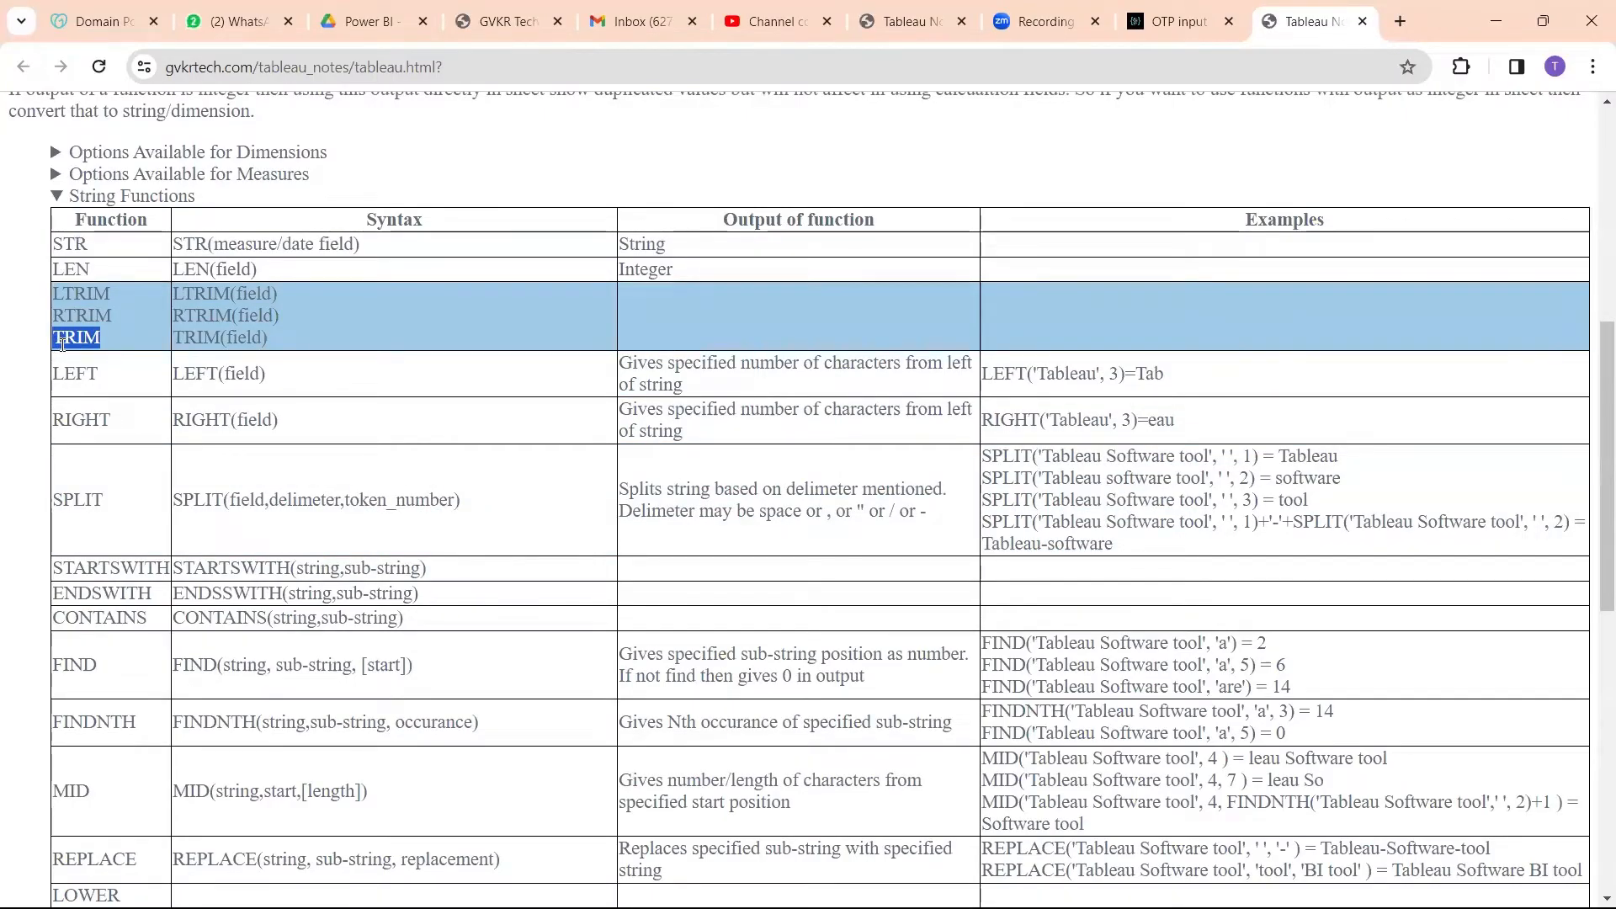
{"action": "left_click", "coordinate": [119, 391]}
{"action": "left_click_drag", "start_coordinate": [100, 375], "coordinate": [55, 375]}
{"action": "left_click", "coordinate": [102, 382]}
Step: Return to Tableau and replace the whole Calculation4 formula with an empty LEFT() function
{"action": "key", "text": "alt+Tab"}
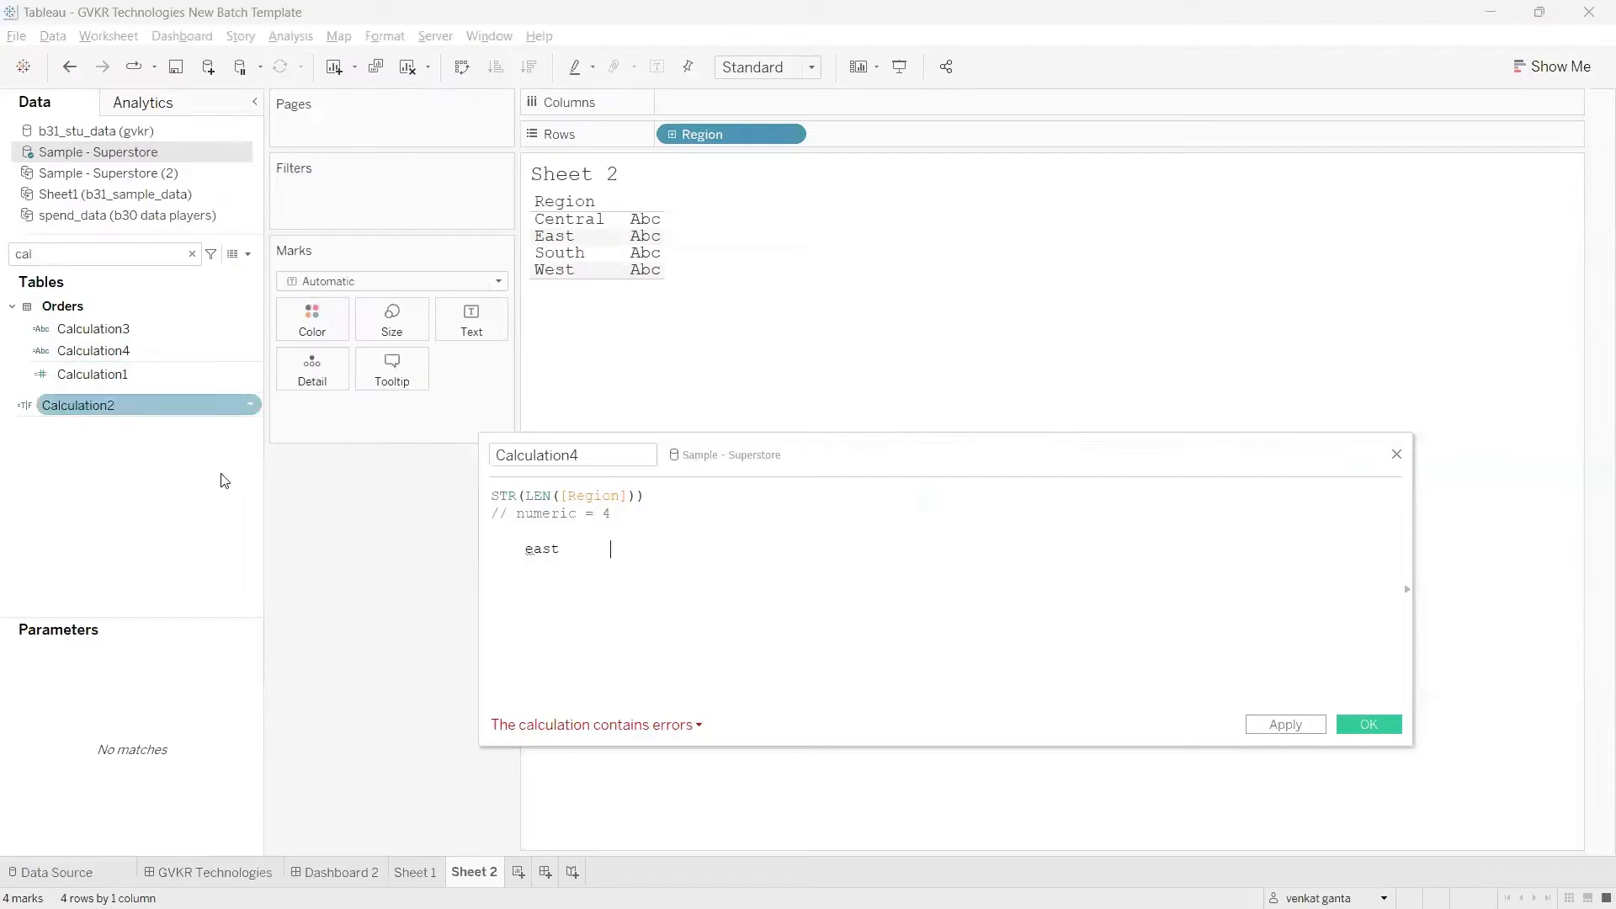
{"action": "left_click_drag", "start_coordinate": [586, 561], "coordinate": [505, 509]}
{"action": "type", "text": "LEFT"}
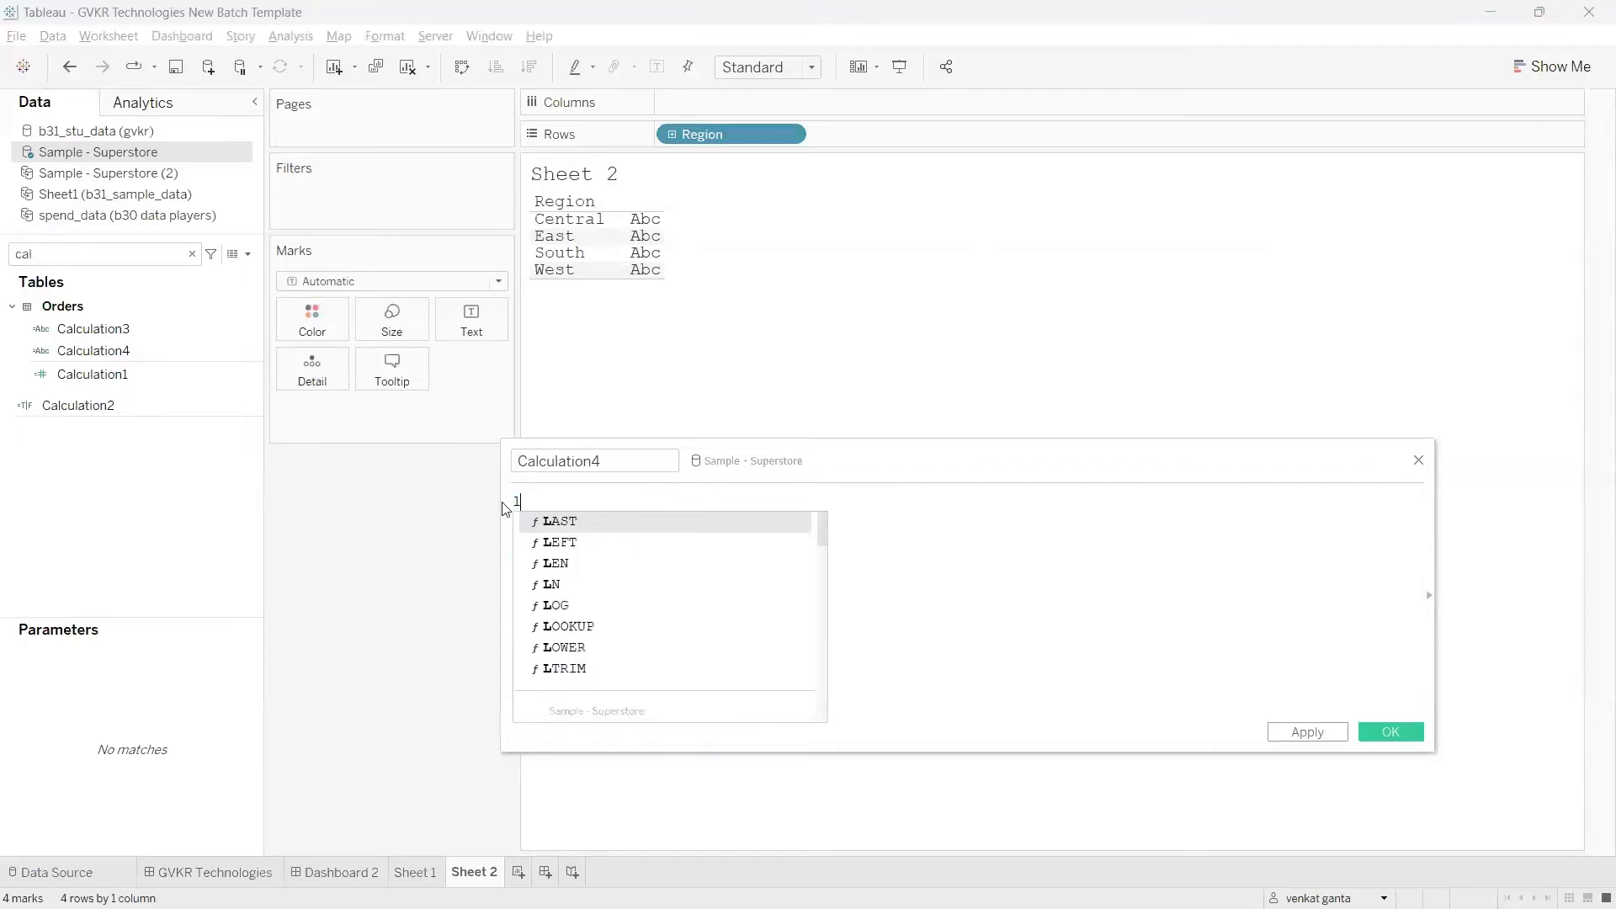
{"action": "key", "text": "Return"}
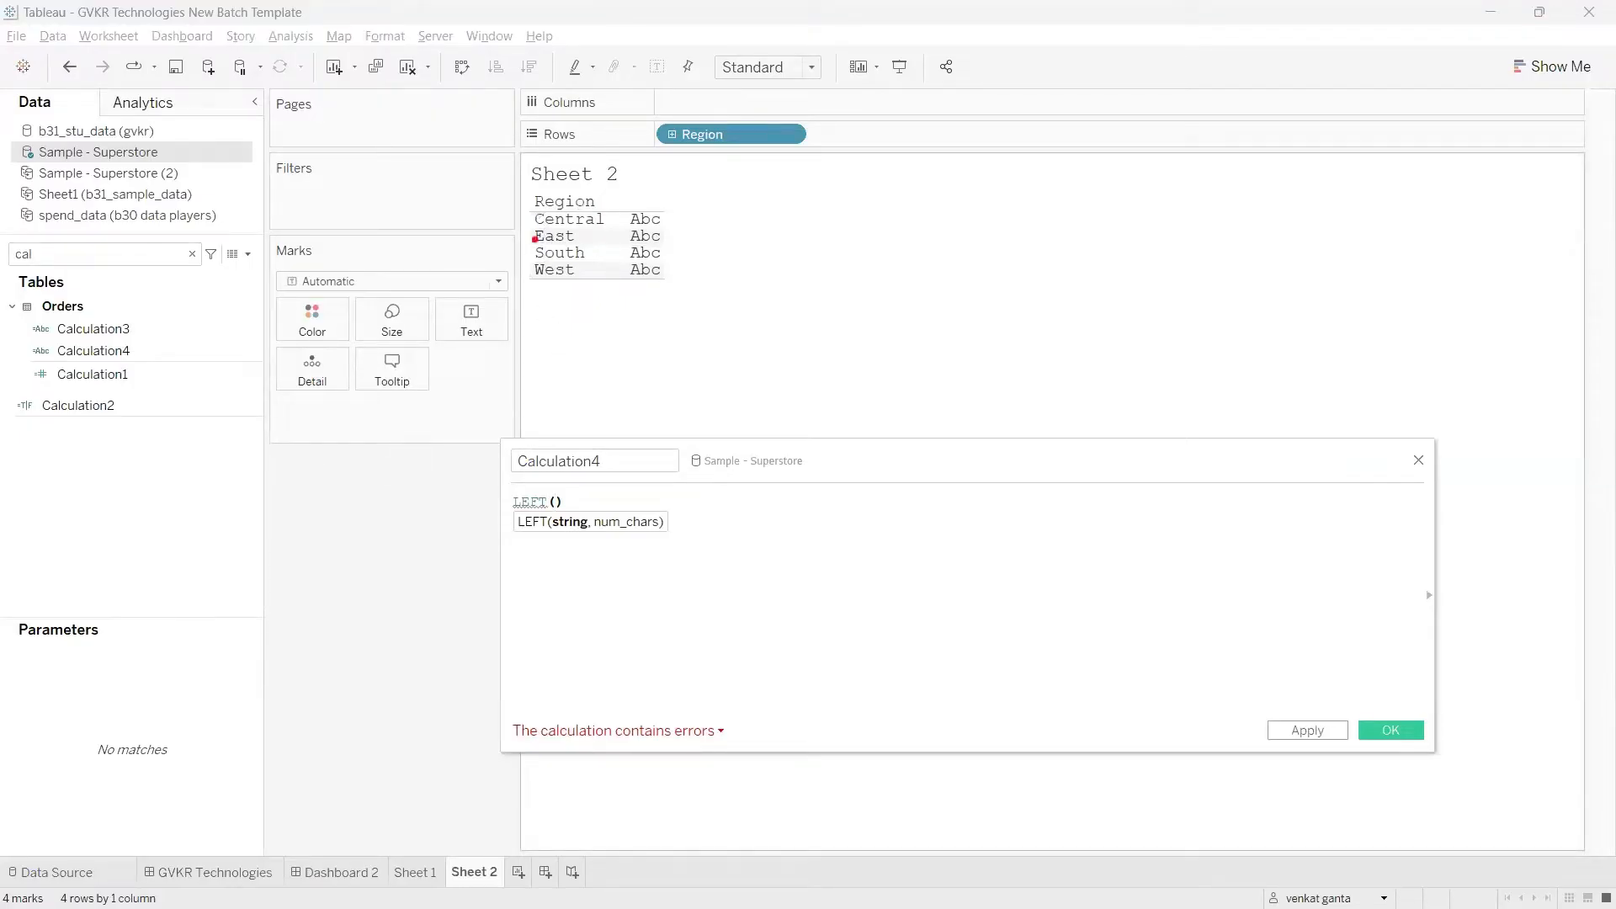
{"action": "mouse_move", "coordinate": [530, 248]}
{"action": "left_mouse_down"}
{"action": "mouse_move", "coordinate": [538, 225]}
{"action": "mouse_move", "coordinate": [541, 296]}
{"action": "mouse_move", "coordinate": [544, 197]}
{"action": "mouse_move", "coordinate": [526, 201]}
{"action": "left_mouse_up"}
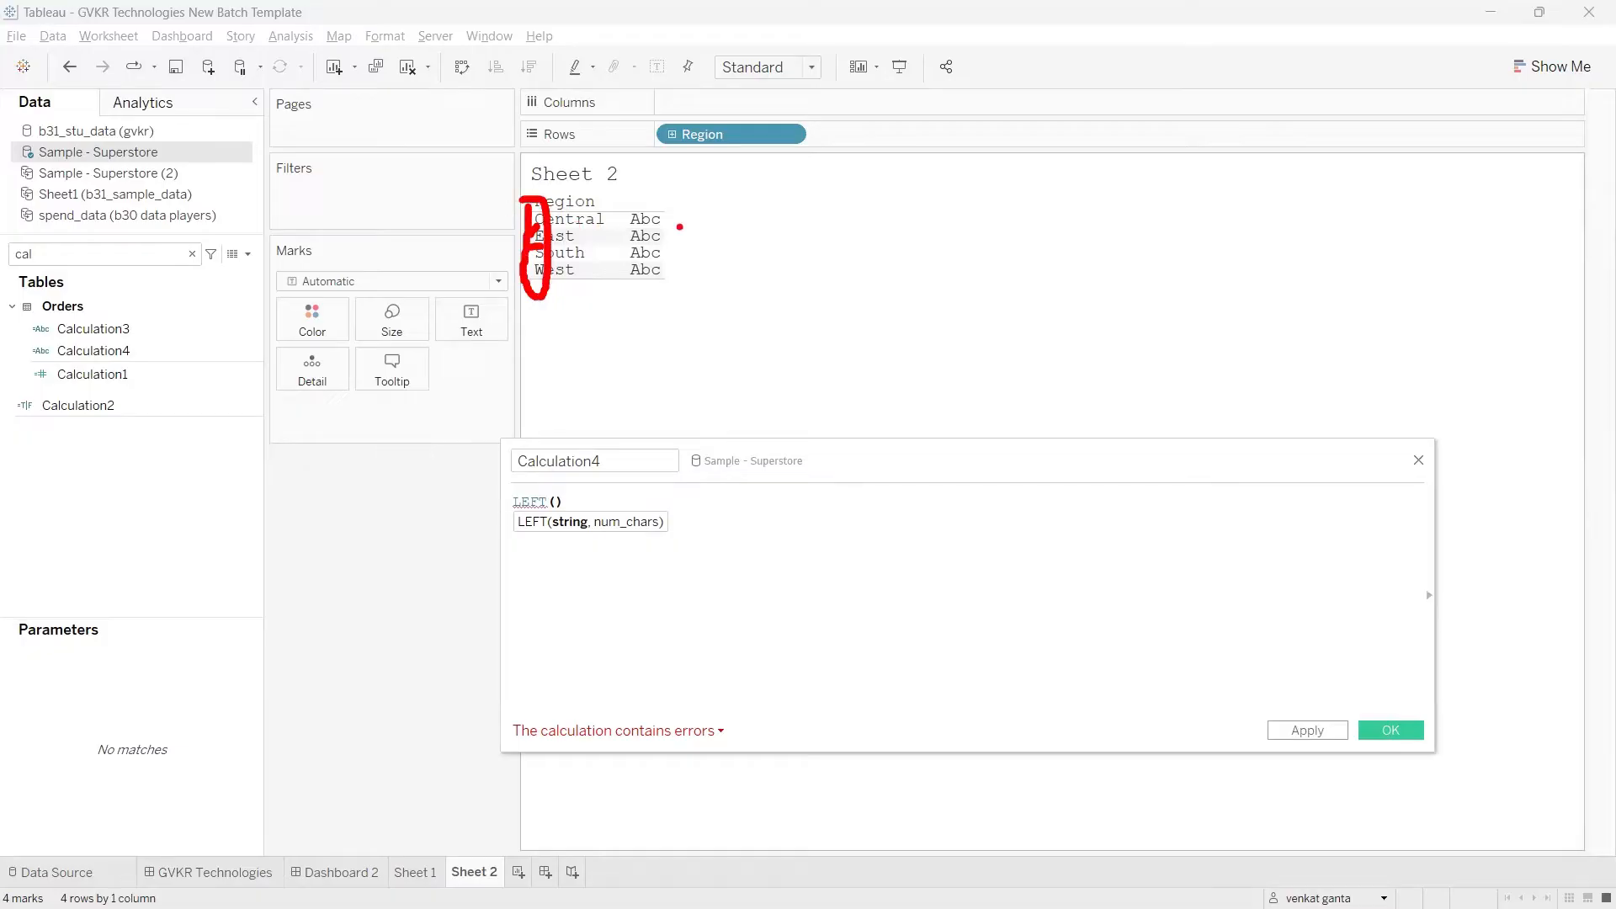
{"action": "mouse_move", "coordinate": [759, 211]}
{"action": "left_mouse_down"}
{"action": "mouse_move", "coordinate": [783, 238]}
{"action": "mouse_move", "coordinate": [745, 330]}
{"action": "mouse_move", "coordinate": [795, 263]}
{"action": "left_mouse_up"}
{"action": "left_click_drag", "start_coordinate": [747, 293], "coordinate": [809, 283]}
{"action": "mouse_move", "coordinate": [742, 329]}
{"action": "left_mouse_down"}
{"action": "mouse_move", "coordinate": [859, 315]}
{"action": "mouse_move", "coordinate": [813, 409]}
{"action": "mouse_move", "coordinate": [787, 415]}
{"action": "left_mouse_up"}
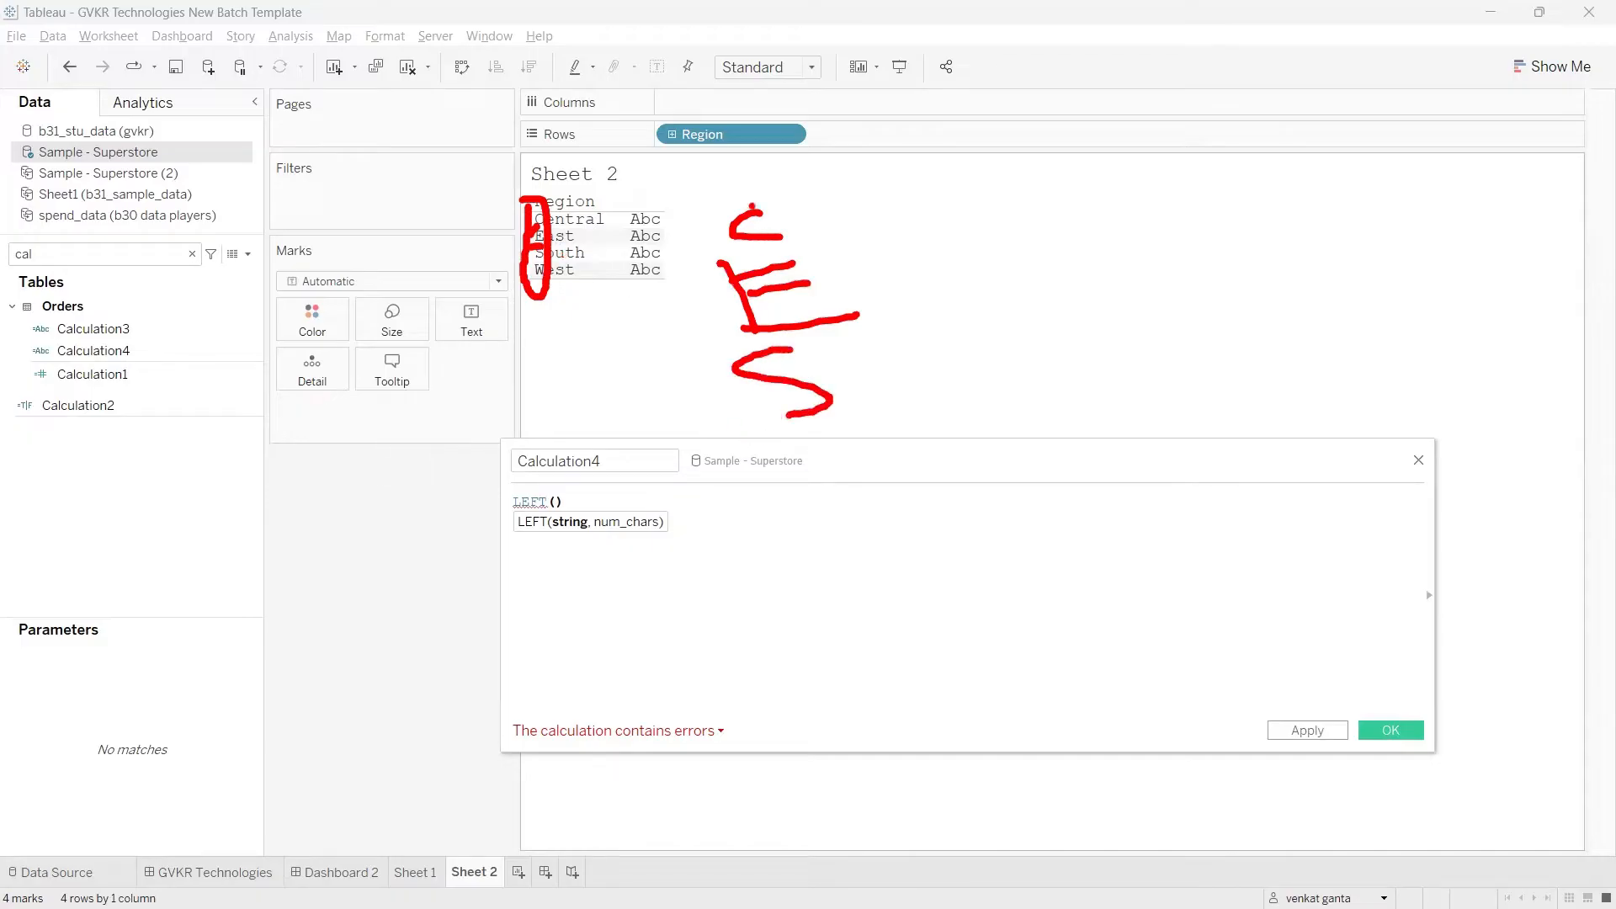
{"action": "mouse_move", "coordinate": [752, 205]}
{"action": "left_mouse_down"}
{"action": "mouse_move", "coordinate": [850, 512]}
{"action": "mouse_move", "coordinate": [737, 172]}
{"action": "mouse_move", "coordinate": [726, 249]}
{"action": "left_mouse_up"}
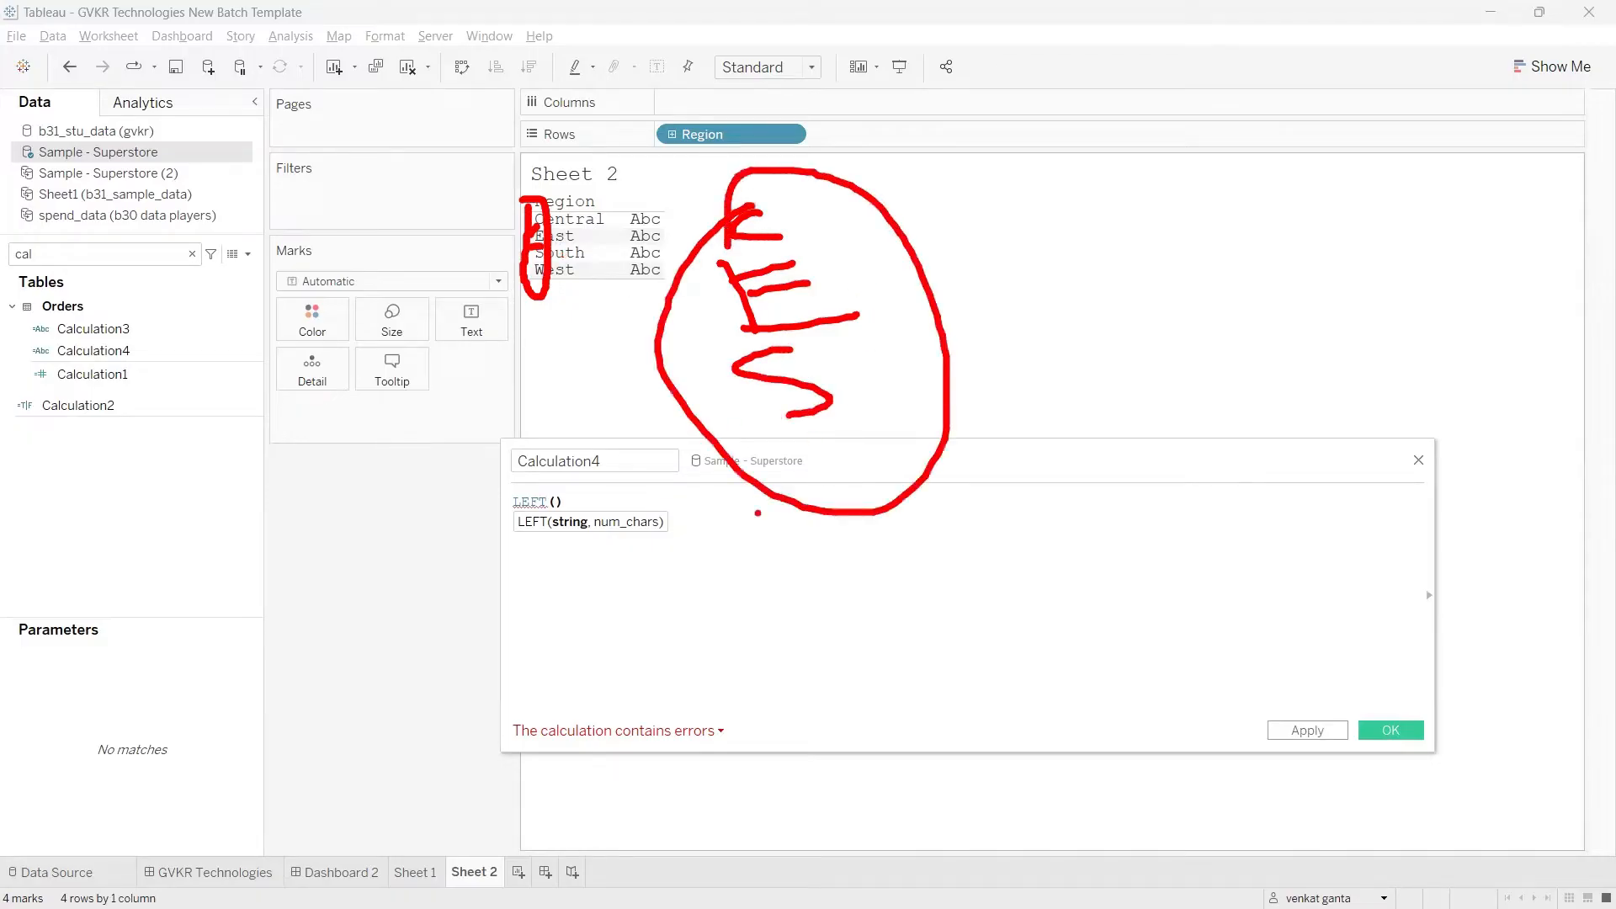
{"action": "key", "text": "Escape"}
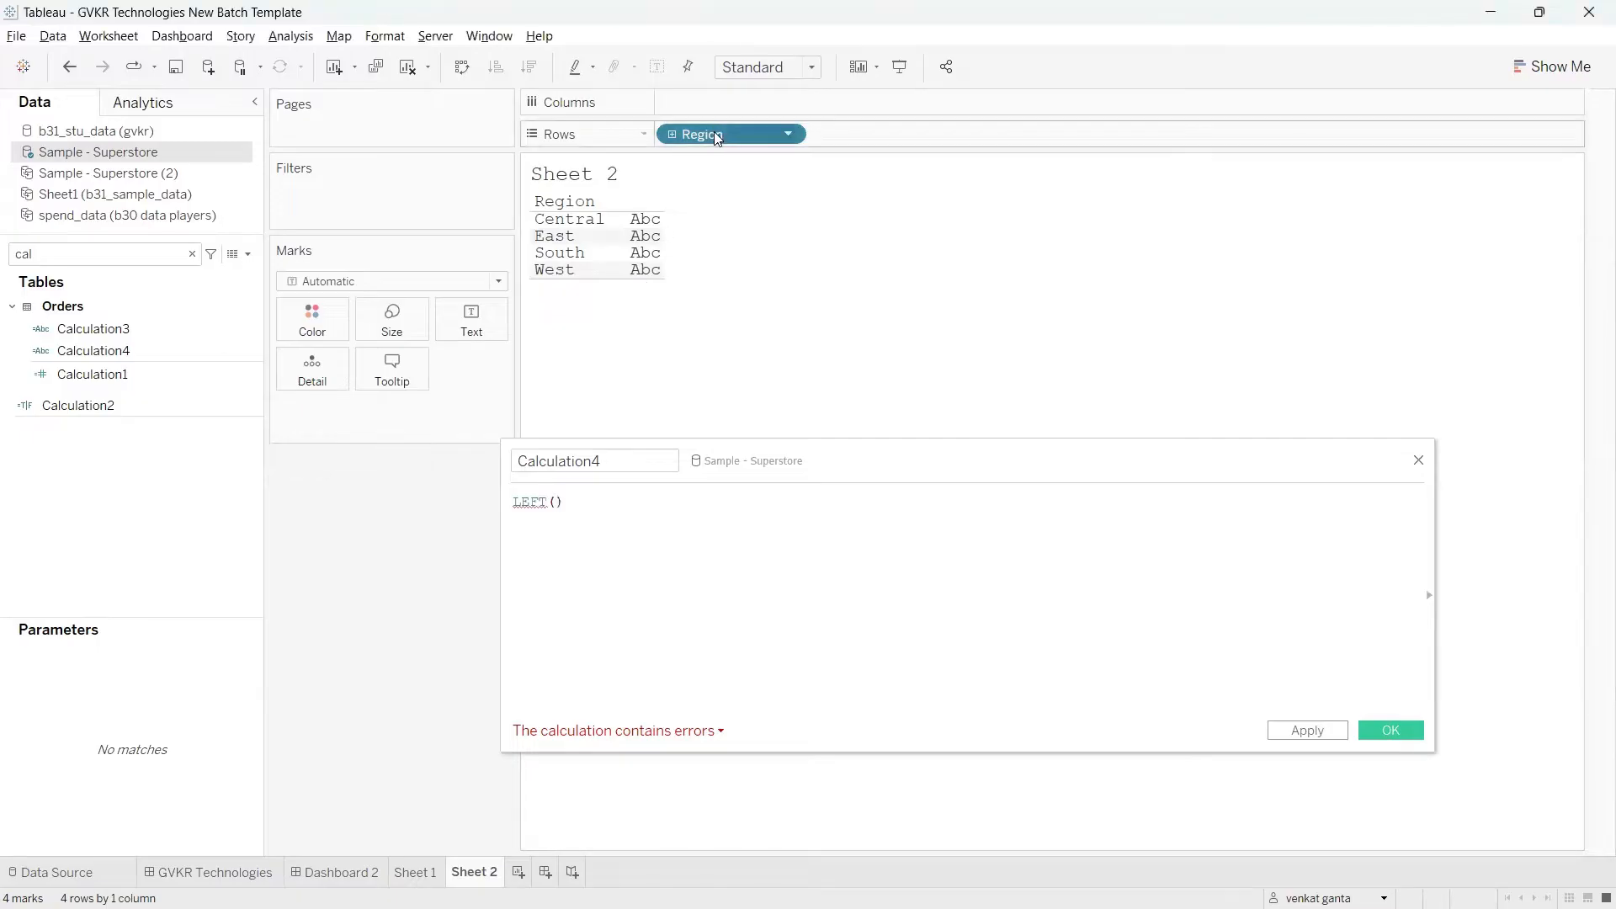
Step: Insert the Region field as the string argument of the LEFT function in Calculation4
{"action": "left_click_drag", "start_coordinate": [716, 137], "coordinate": [555, 530]}
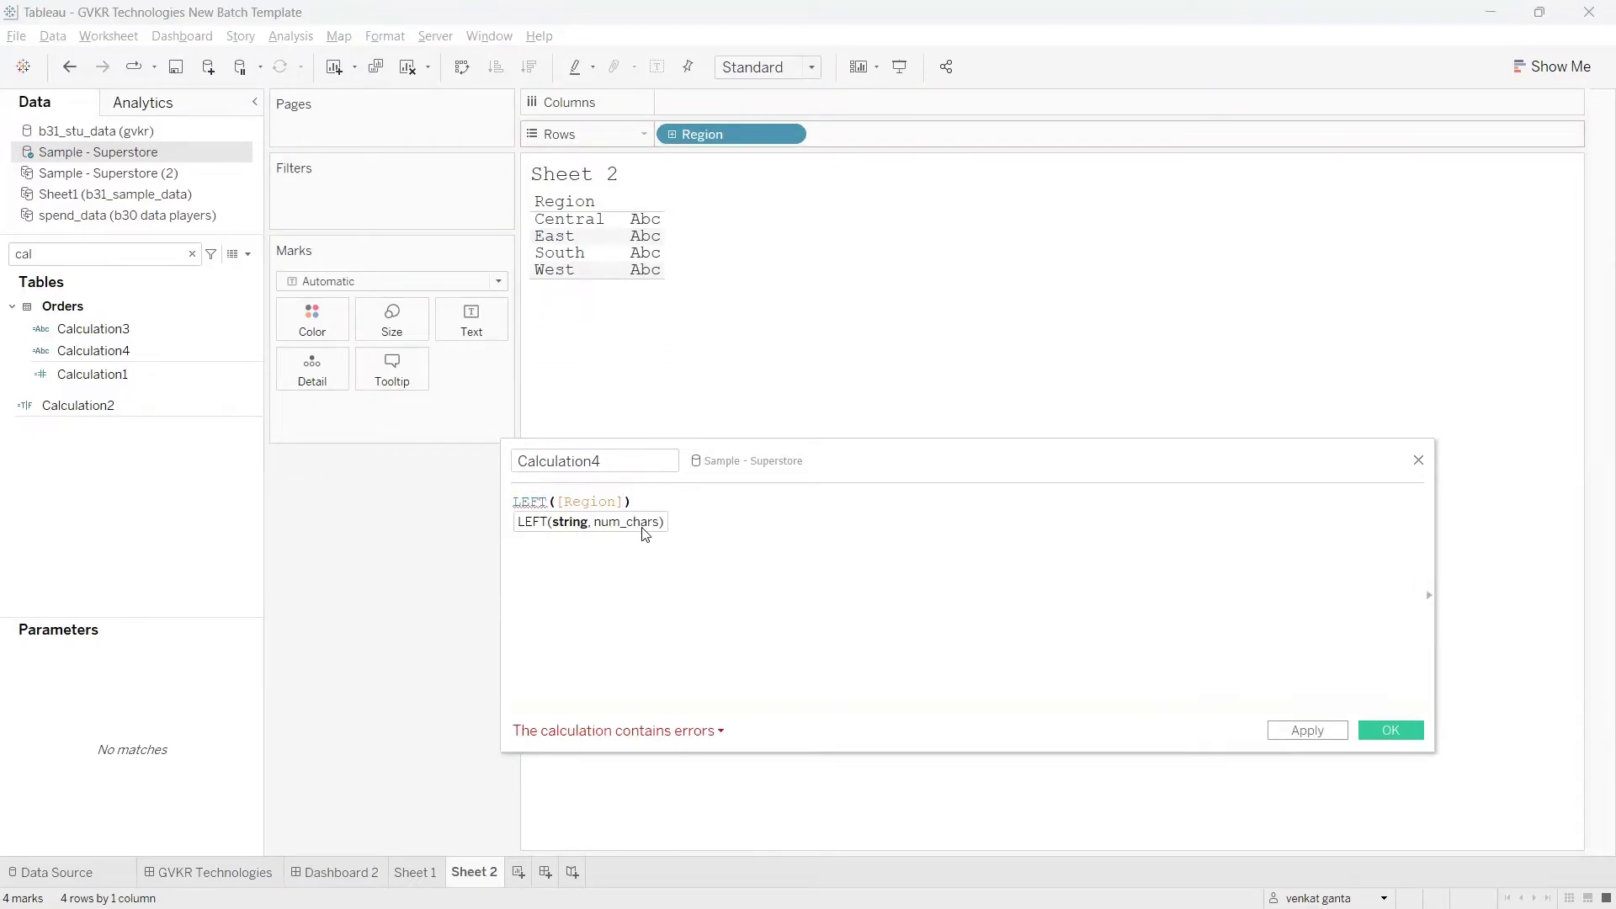
{"action": "key", "text": "ctrl+2"}
{"action": "left_click_drag", "start_coordinate": [569, 539], "coordinate": [566, 605]}
{"action": "mouse_move", "coordinate": [572, 476]}
{"action": "left_mouse_down"}
{"action": "mouse_move", "coordinate": [569, 499]}
{"action": "mouse_move", "coordinate": [552, 483]}
{"action": "left_mouse_up"}
{"action": "left_click_drag", "start_coordinate": [609, 532], "coordinate": [646, 543]}
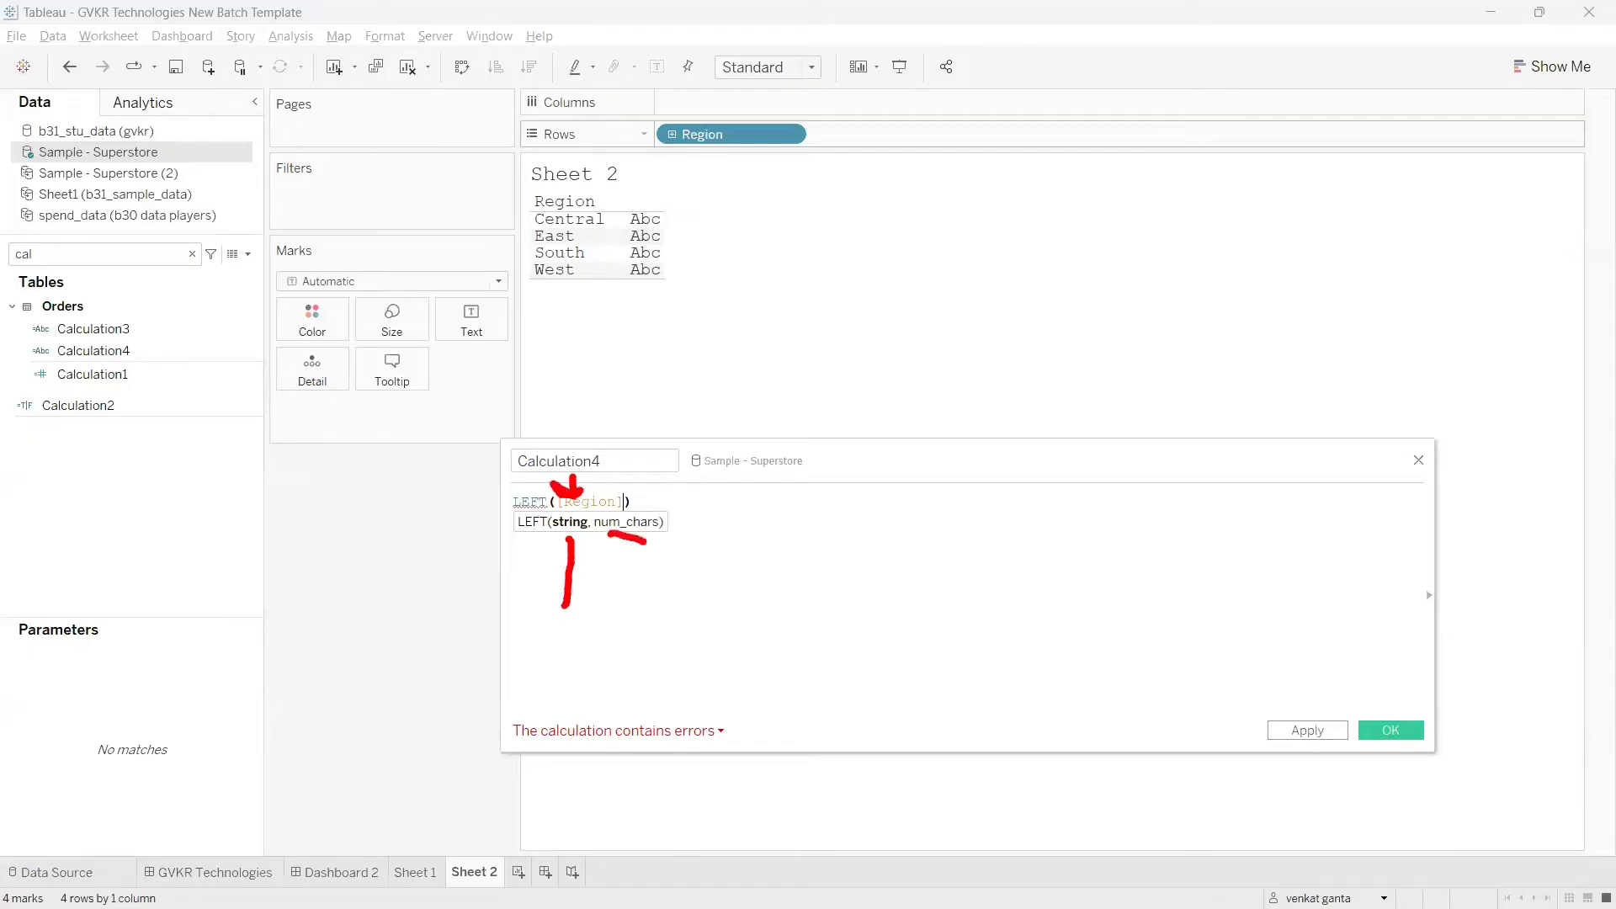
{"action": "key", "text": "Escape"}
Step: Complete and apply the formula as LEFT([Region],1), and add Calculation4 to the rows after Region
{"action": "type", "text": ","}
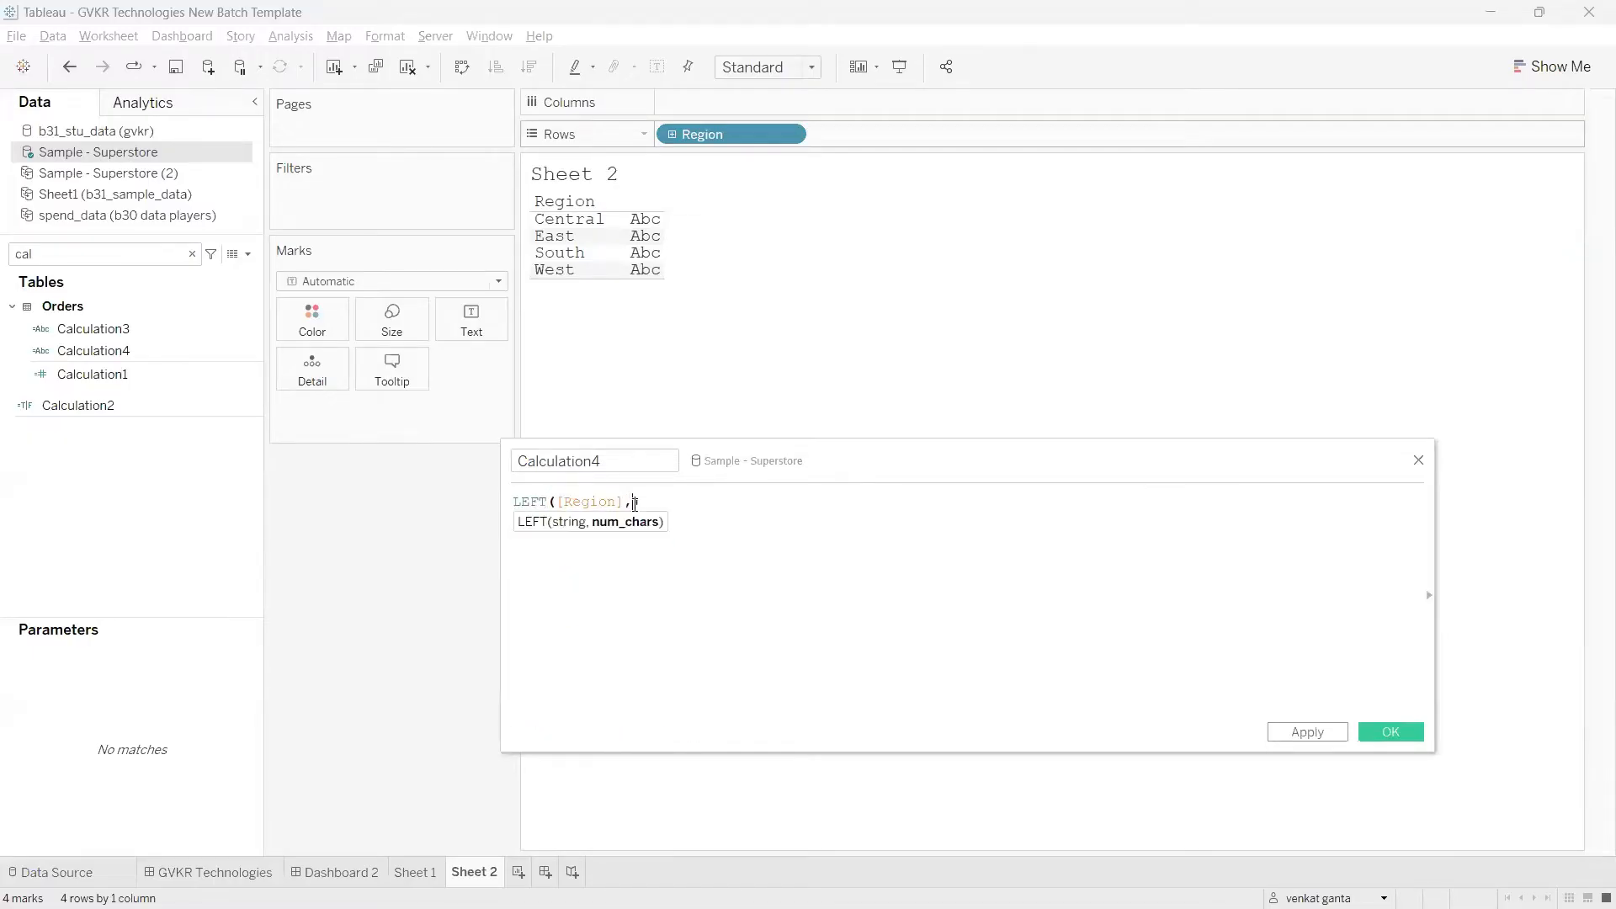
{"action": "type", "text": "1)"}
{"action": "left_click_drag", "start_coordinate": [643, 502], "coordinate": [624, 501]}
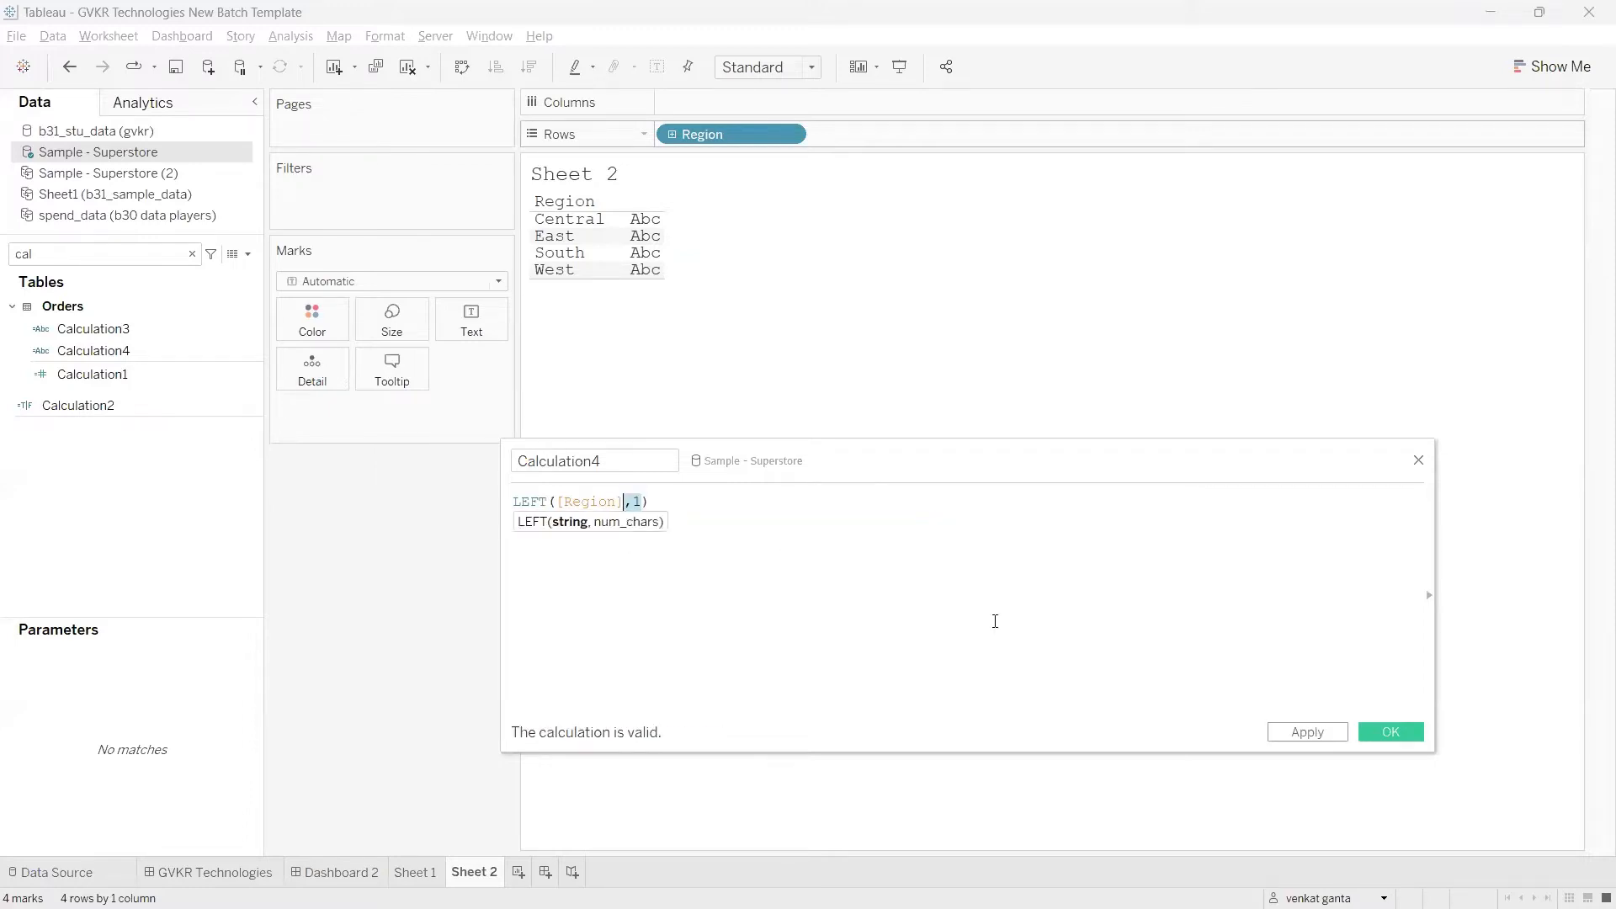
{"action": "left_click", "coordinate": [1302, 728]}
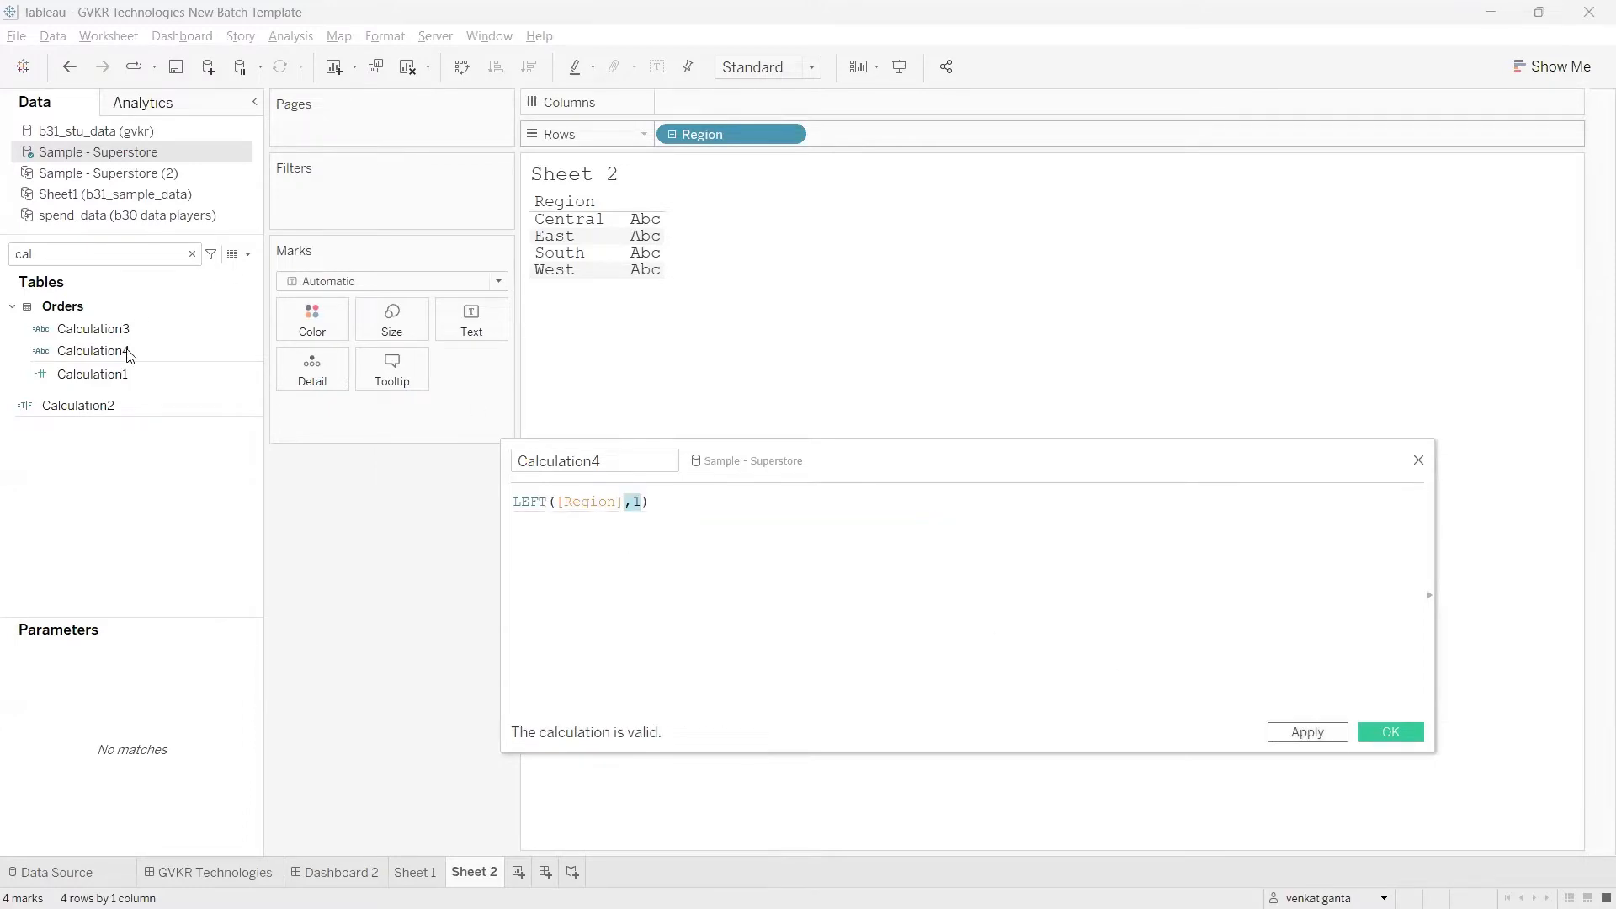
{"action": "left_click_drag", "start_coordinate": [126, 351], "coordinate": [872, 145]}
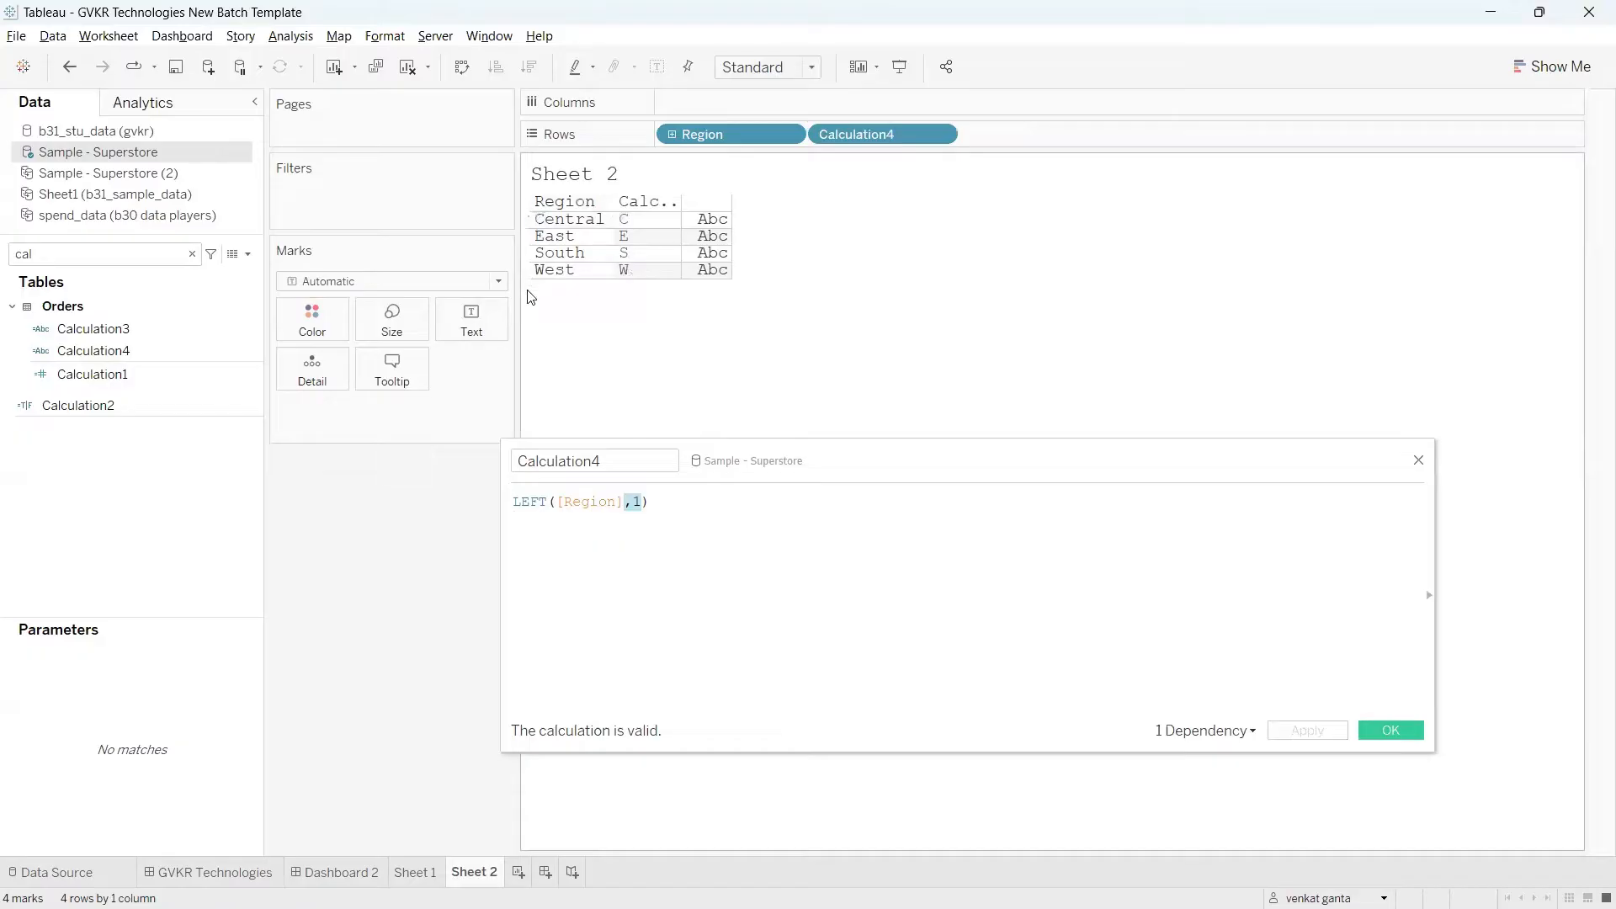
Step: Change the number of characters to 2 so the formula reads LEFT([Region],2), and apply it
{"action": "left_click", "coordinate": [643, 503]}
{"action": "key", "text": "BackSpace"}
{"action": "type", "text": "2"}
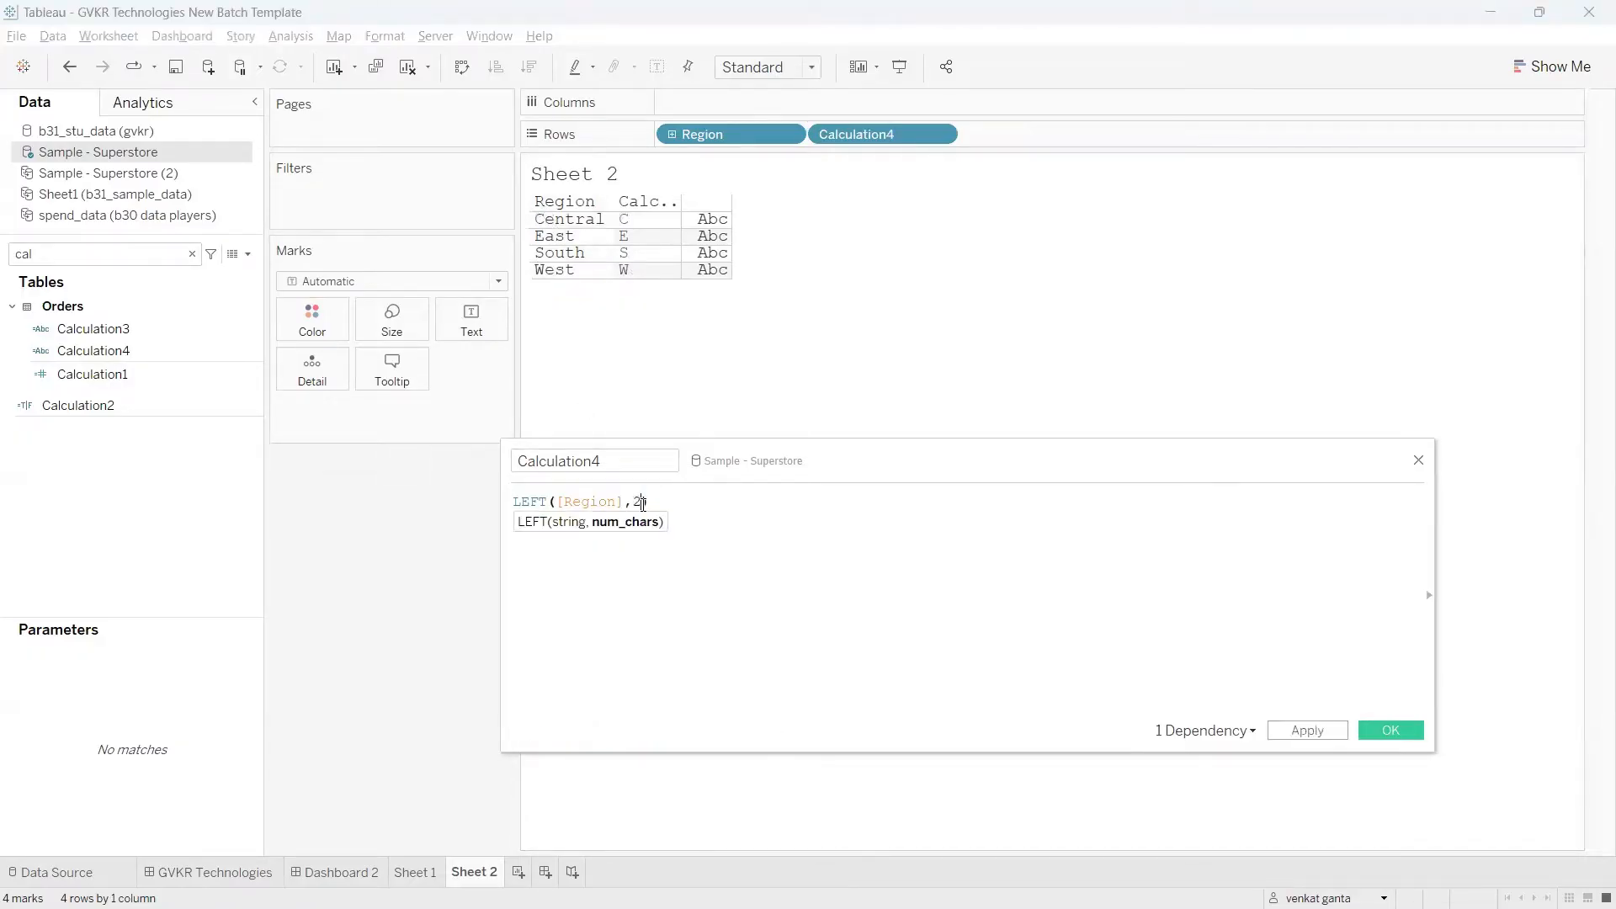
{"action": "left_click", "coordinate": [1307, 731]}
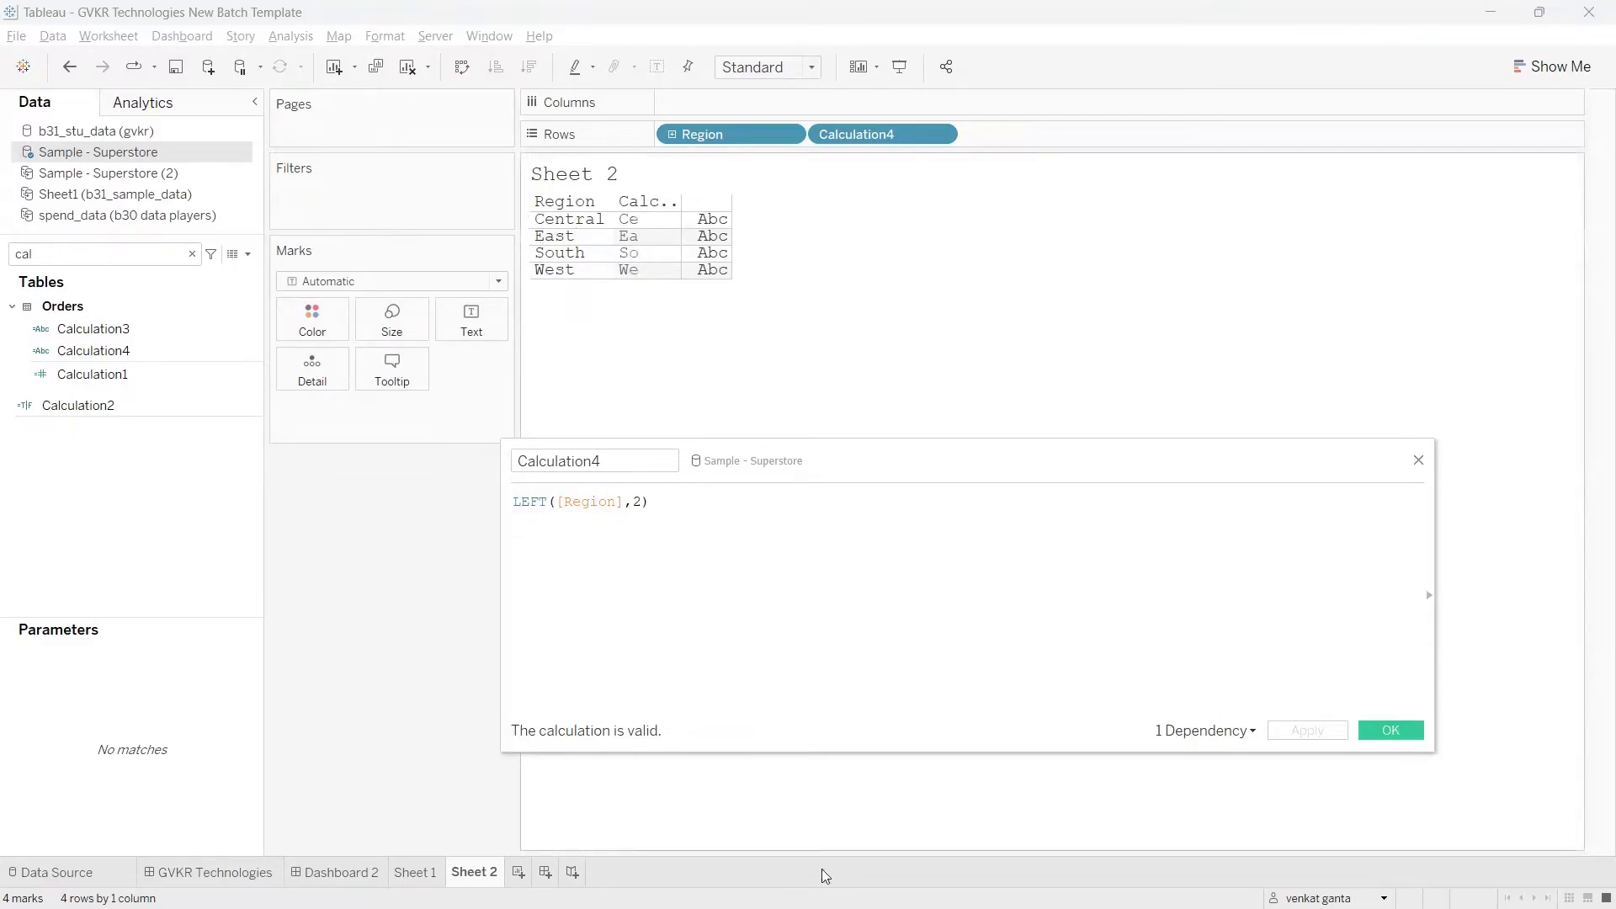
Step: Replace LEFT with RIGHT so the Calculation4 formula reads RIGHT([Region],2)
{"action": "double_click", "coordinate": [531, 502]}
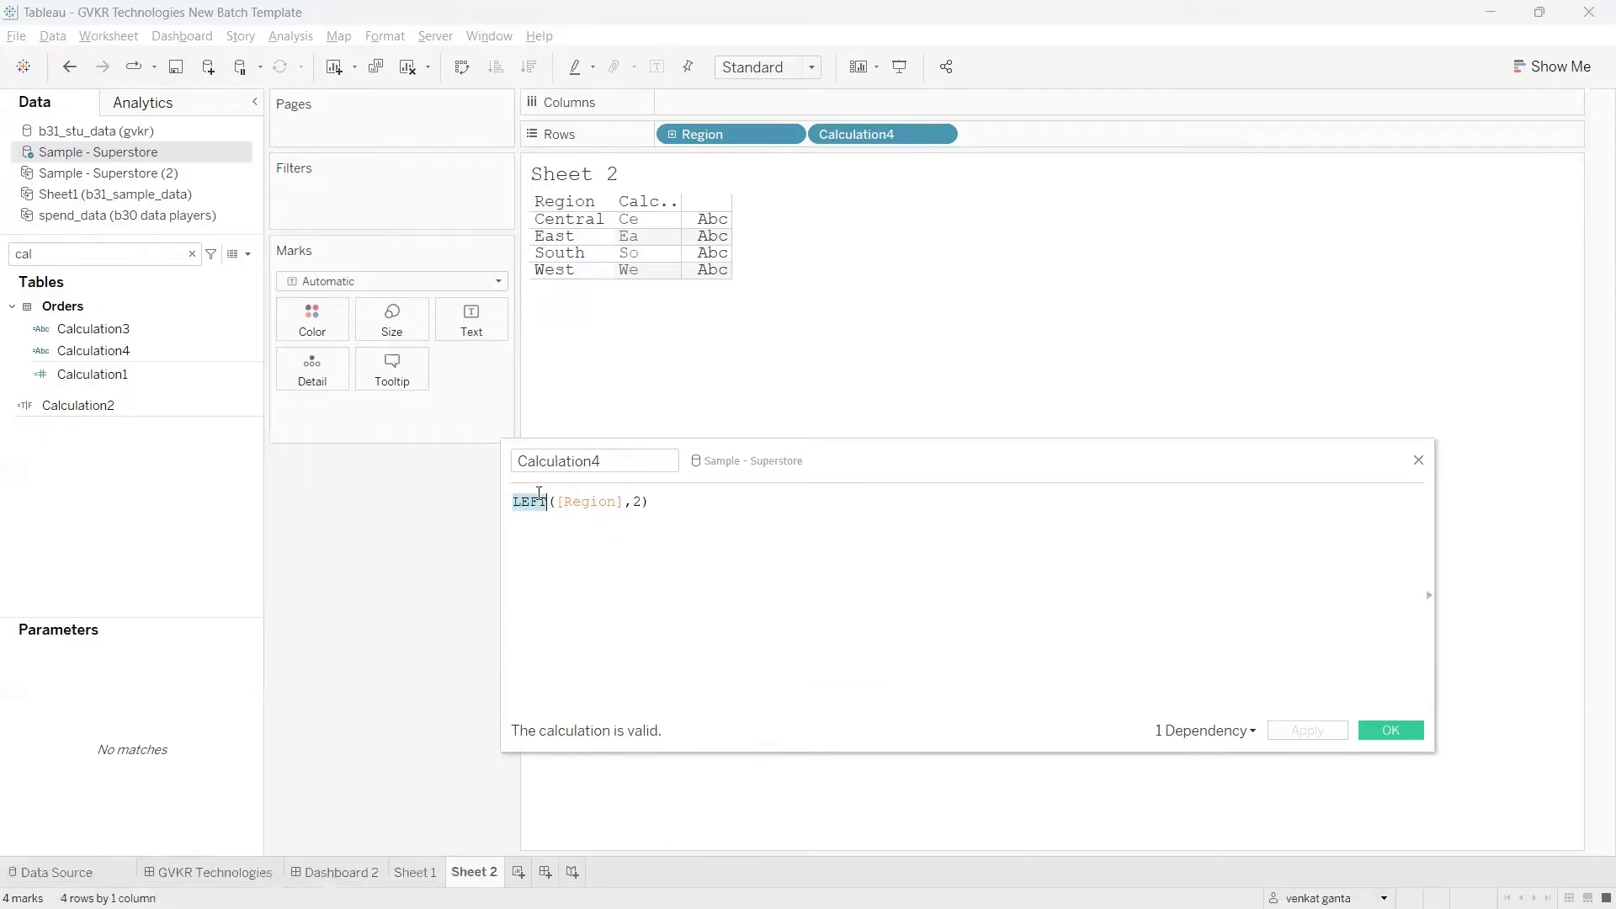
{"action": "type", "text": "right"}
{"action": "key", "text": "Return"}
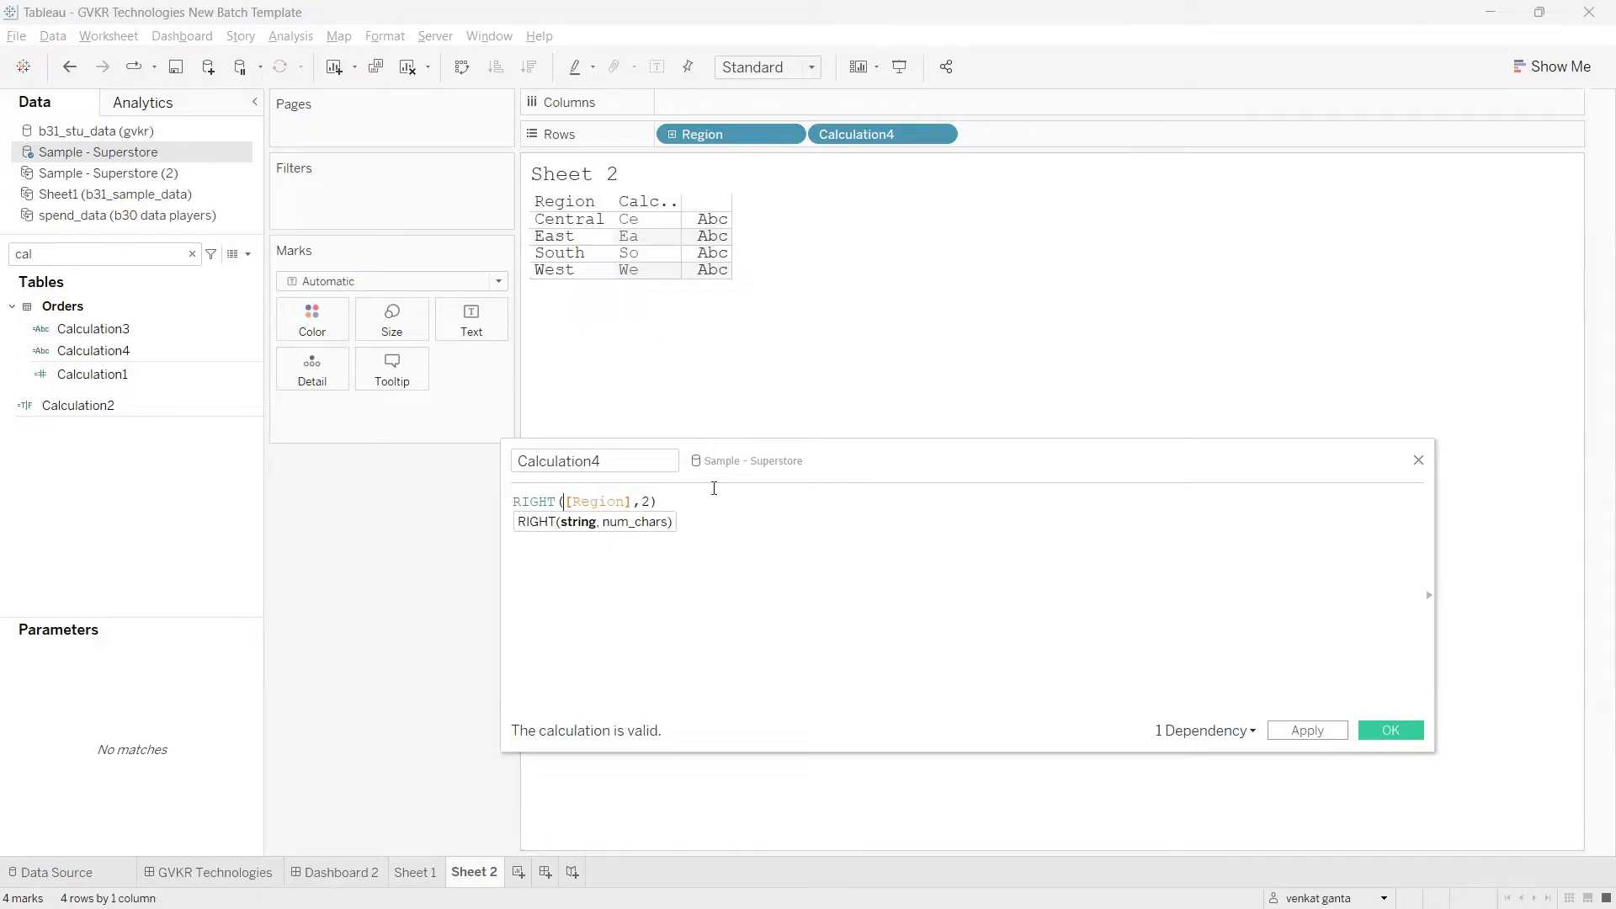
{"action": "left_click_drag", "start_coordinate": [661, 503], "coordinate": [513, 502]}
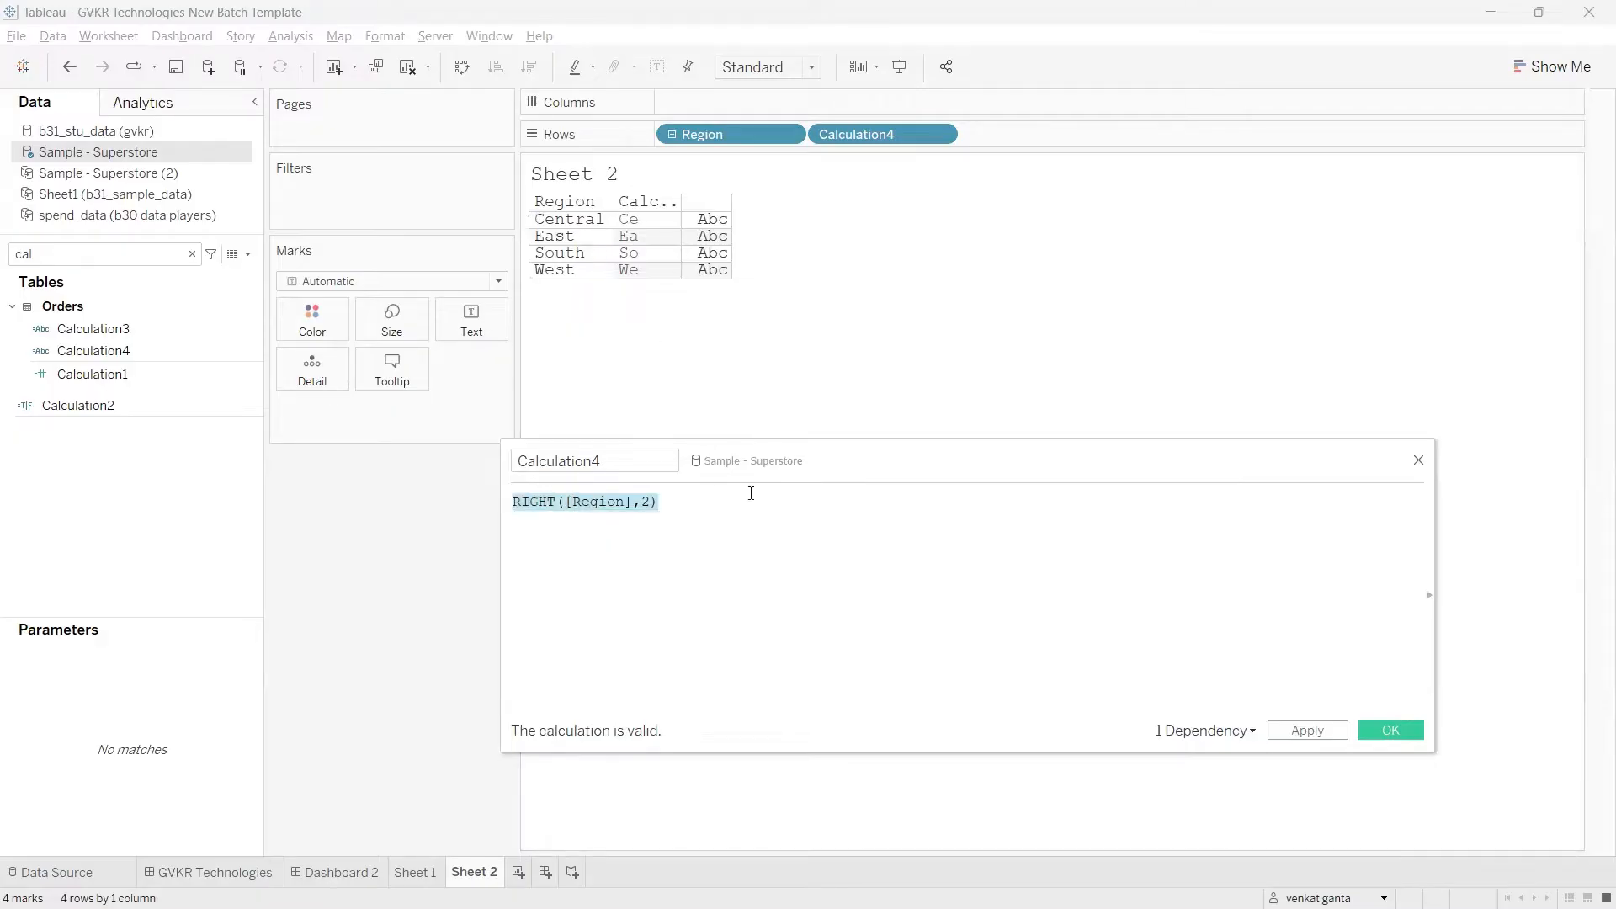
{"action": "left_click", "coordinate": [751, 494]}
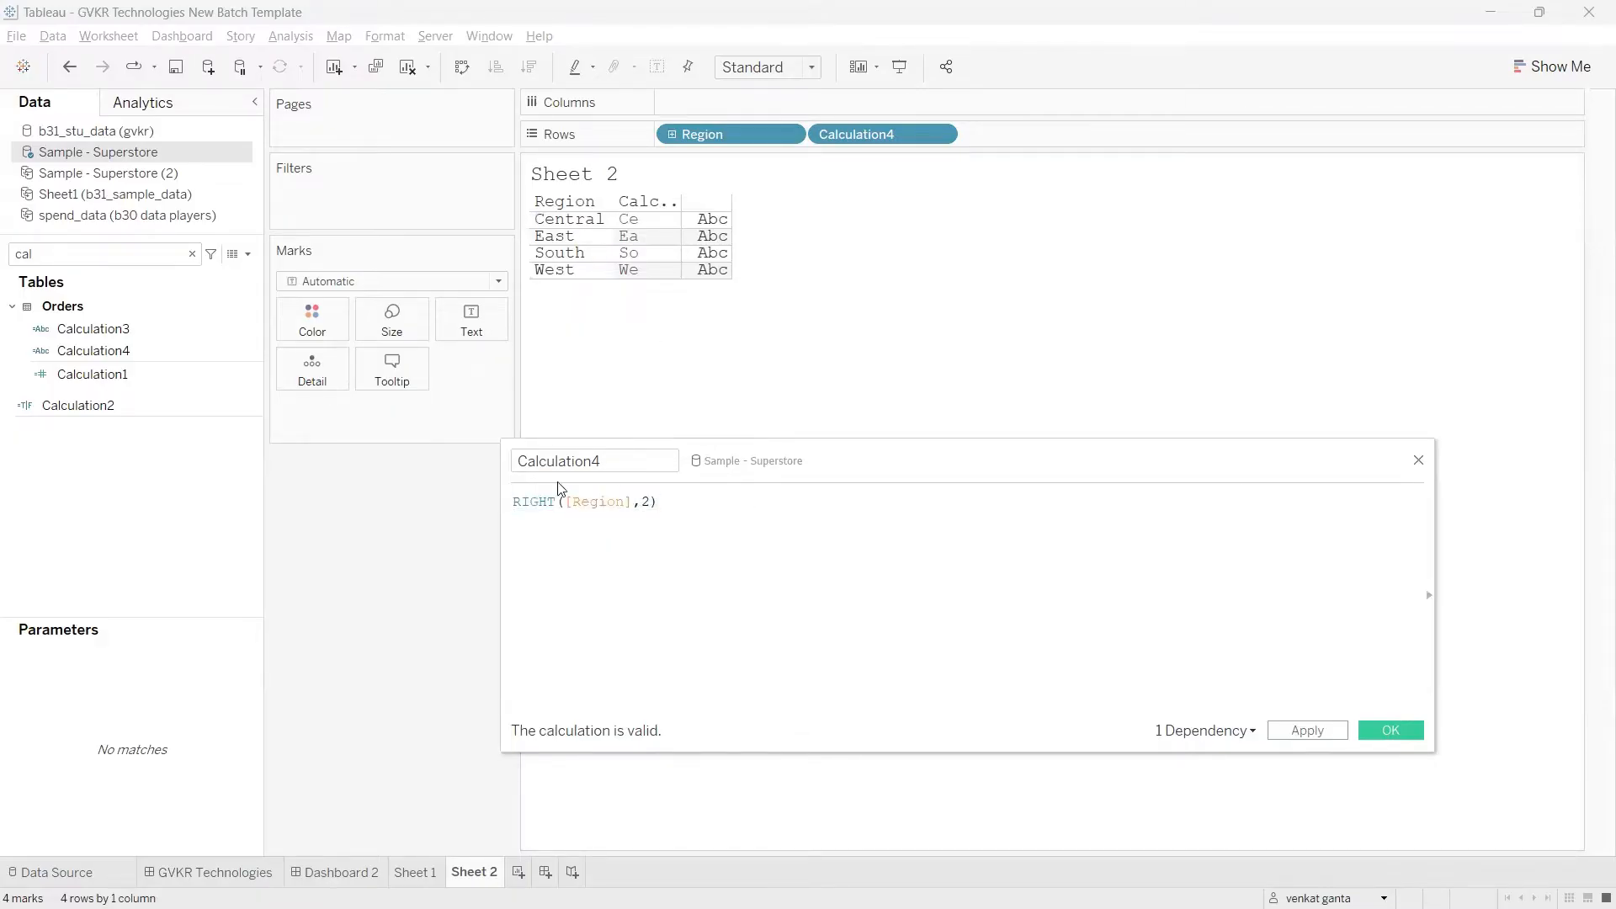
Step: Switch to the Chrome notes page and read the SPLIT row with its syntax and examples
{"action": "key", "text": "alt+Tab"}
{"action": "scroll", "coordinate": [120, 505], "scroll_direction": "down", "scroll_amount": 3}
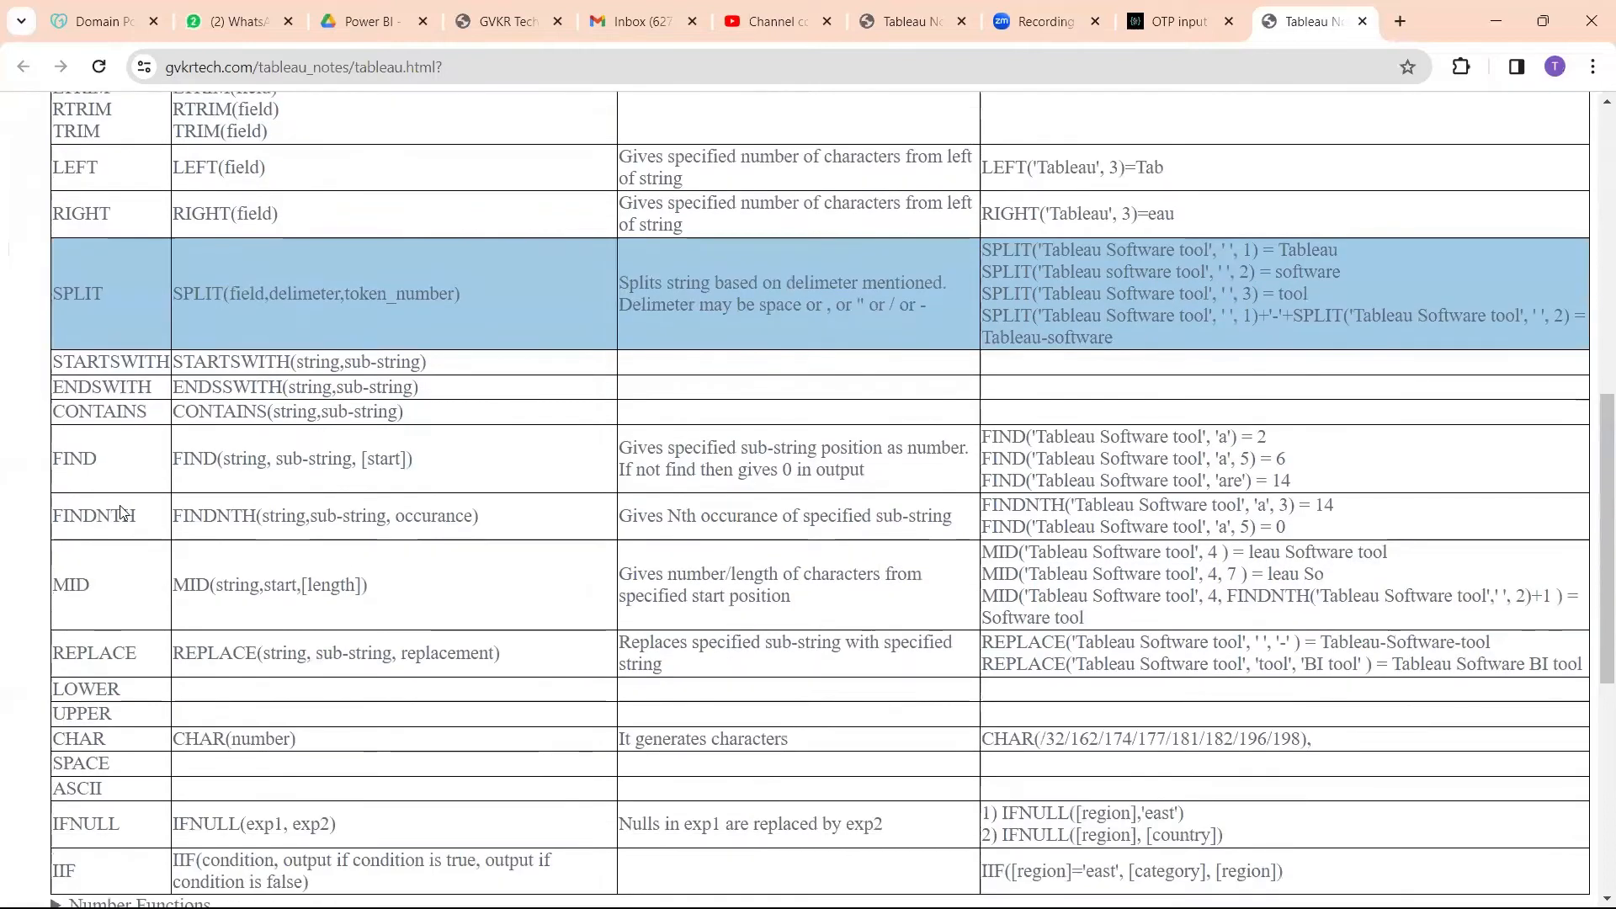
{"action": "left_click_drag", "start_coordinate": [111, 288], "coordinate": [51, 294]}
{"action": "left_click", "coordinate": [115, 291]}
{"action": "left_click", "coordinate": [127, 290]}
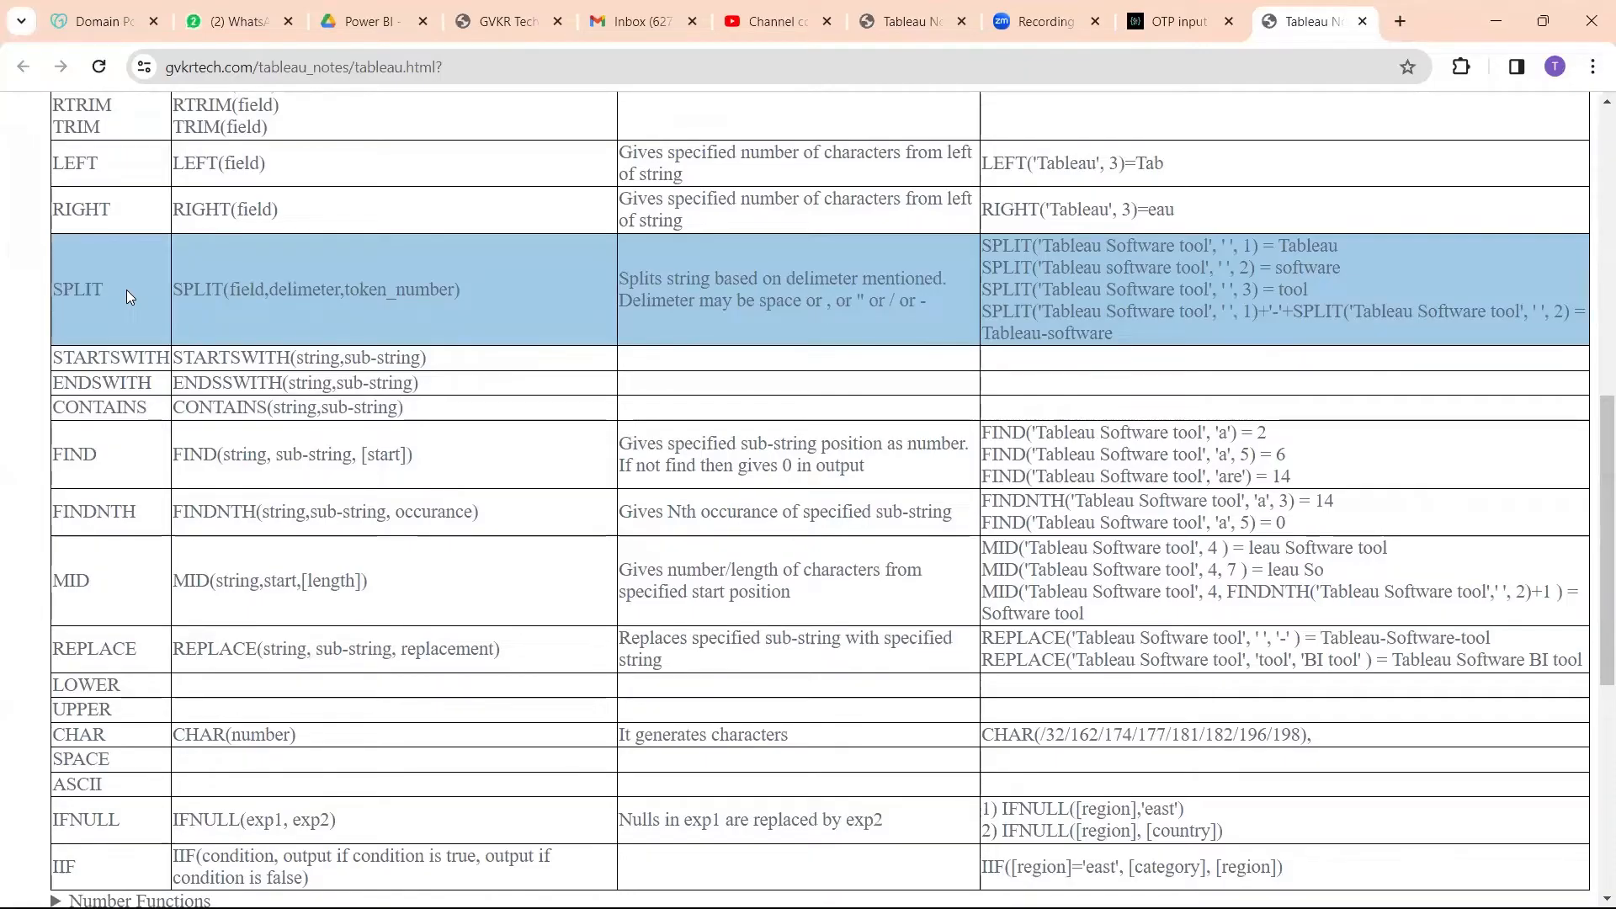
Step: Return to Tableau and close the Calculation4 editor without applying the RIGHT formula
{"action": "key", "text": "alt+Tab"}
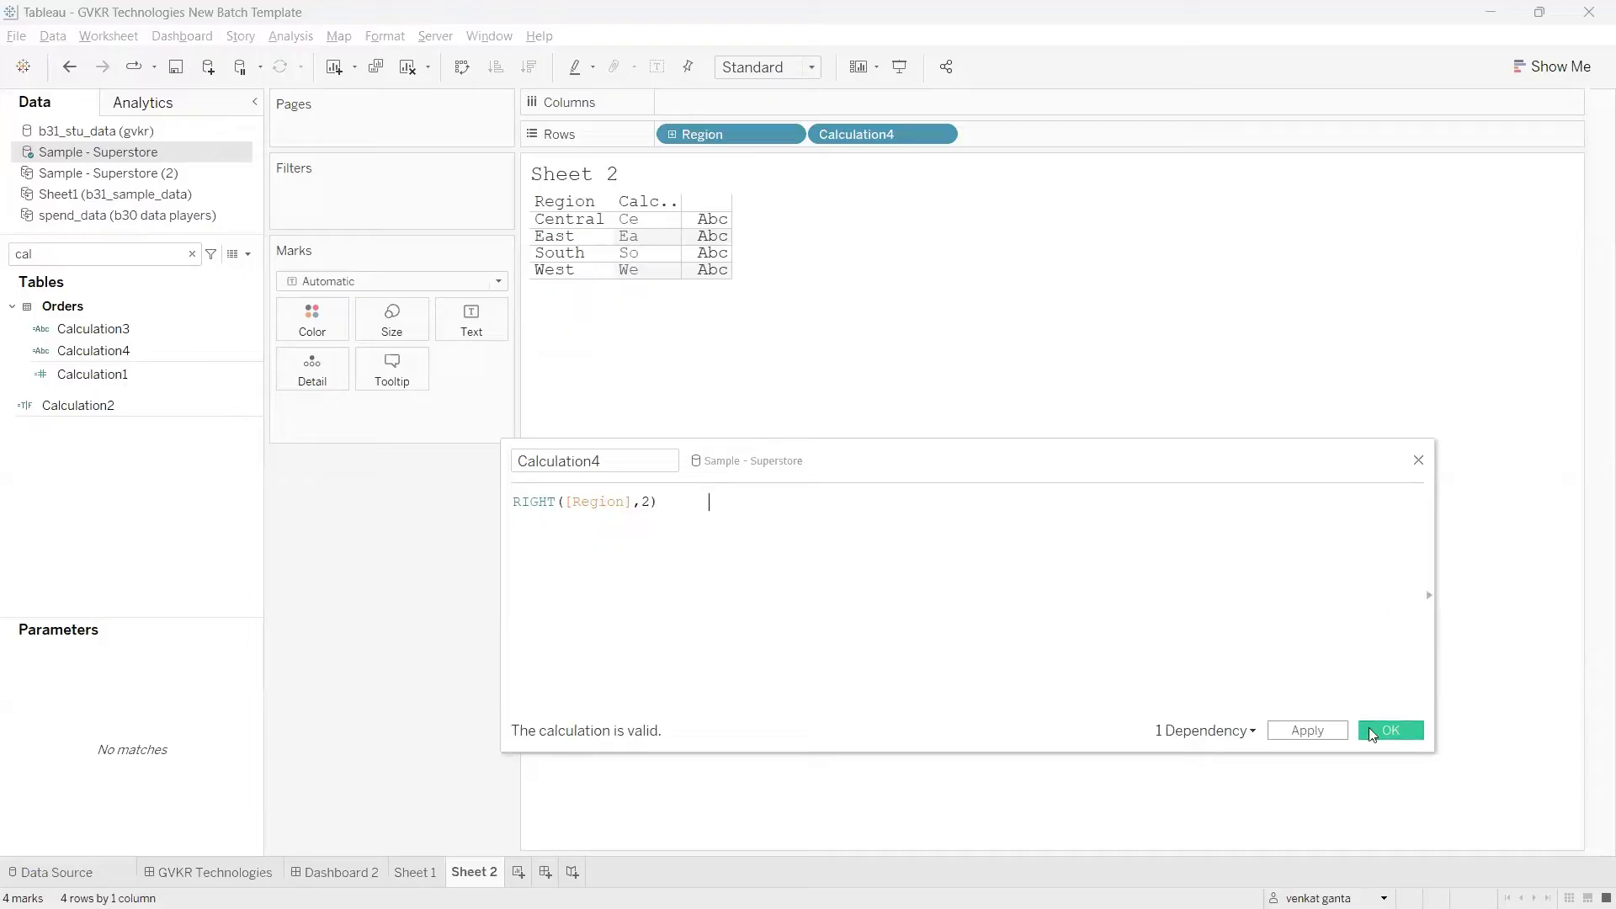
{"action": "left_click", "coordinate": [1420, 461]}
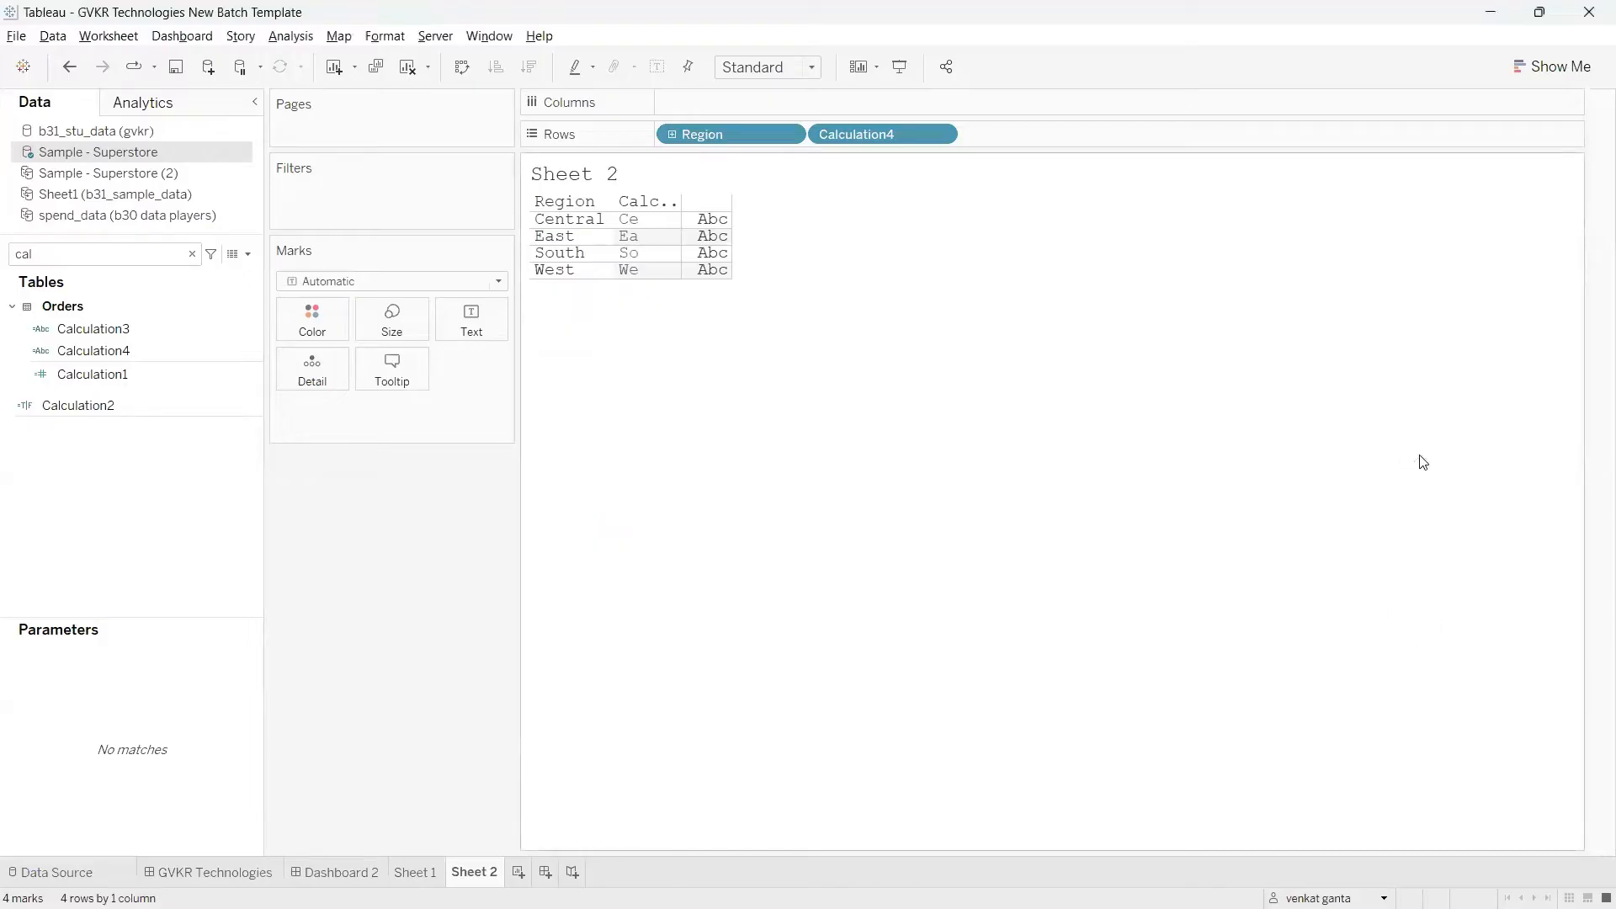
Step: Add a new worksheet and clear the "cal" field search
{"action": "left_click", "coordinate": [519, 873]}
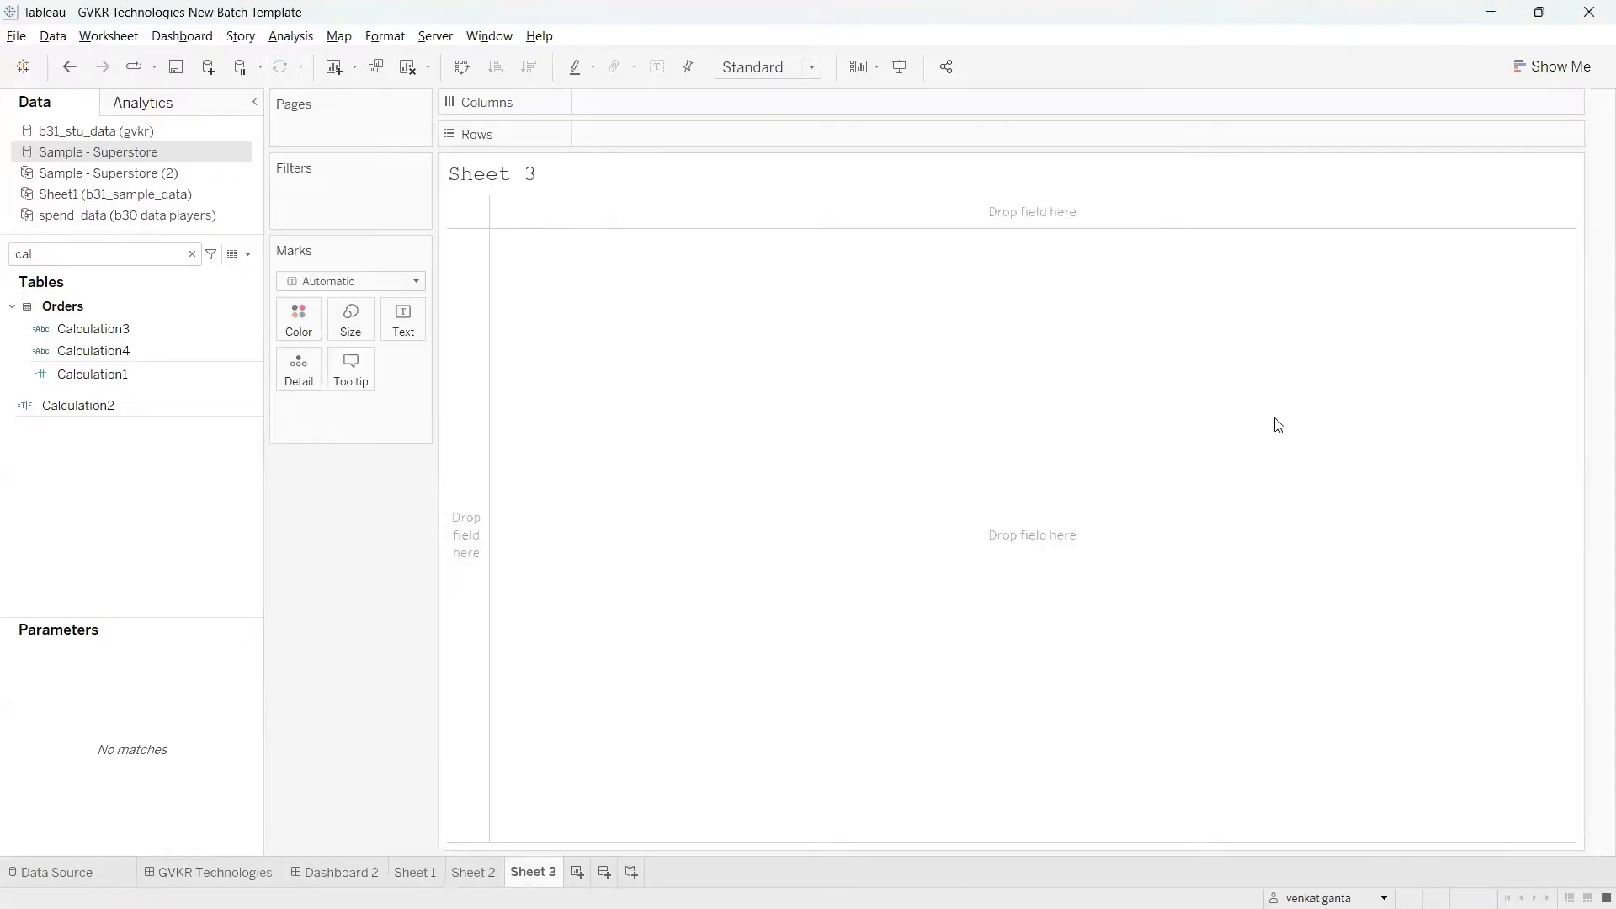
{"action": "left_click", "coordinate": [192, 253]}
Step: Switch to the mapping_file workbook in Excel and enter the header "email" in cell I6 of Sheet3
{"action": "mouse_move", "coordinate": [915, 904]}
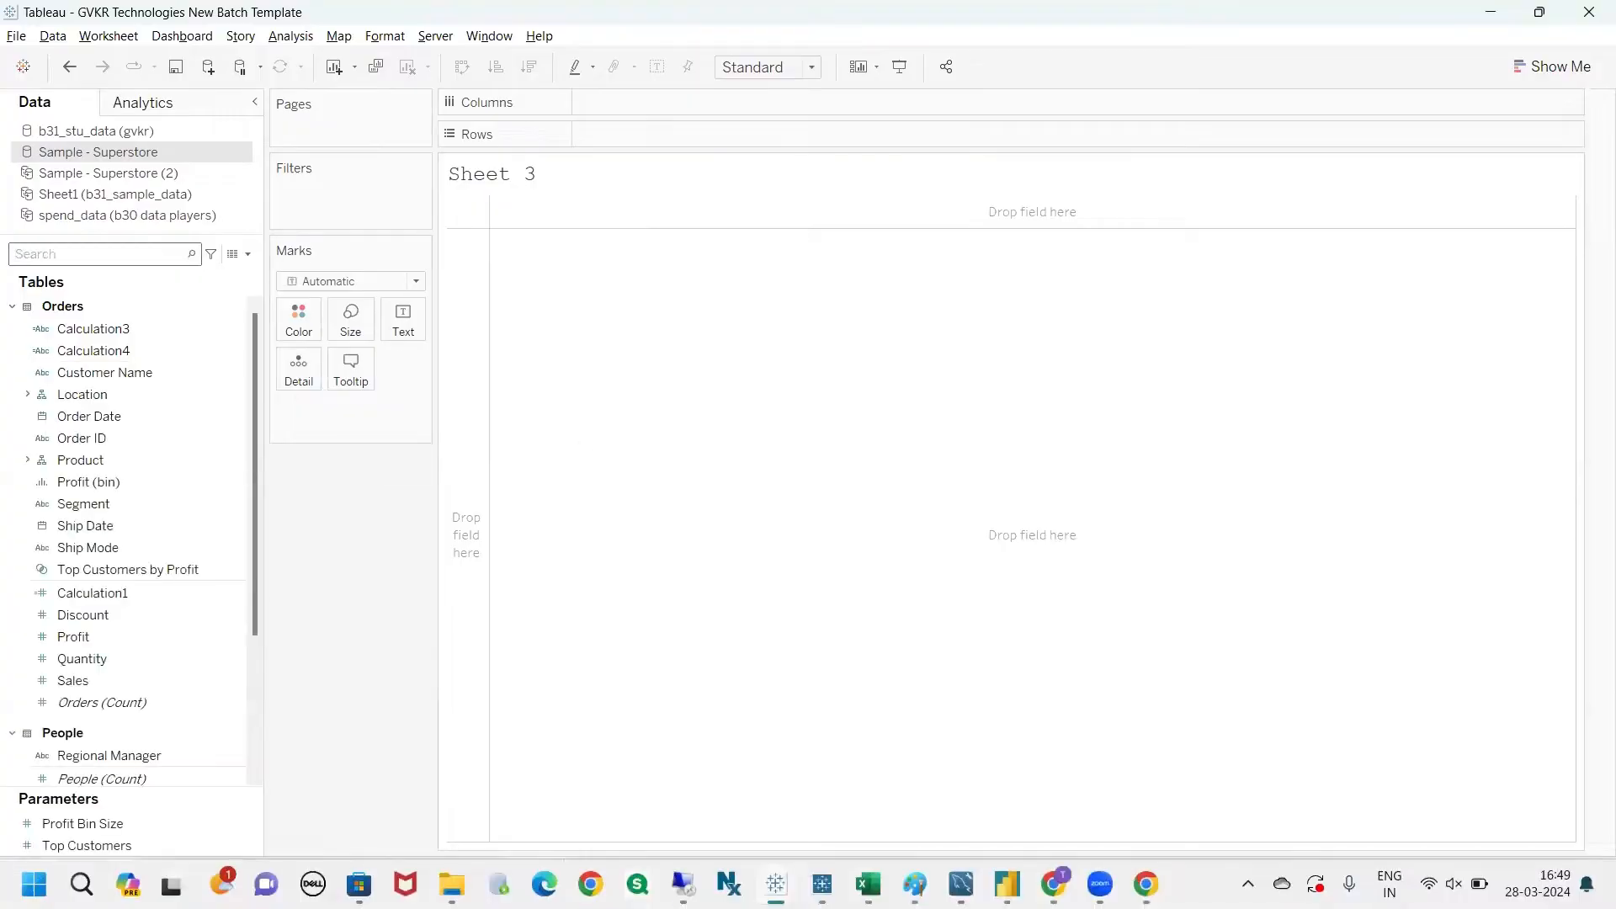
{"action": "left_click", "coordinate": [868, 884]}
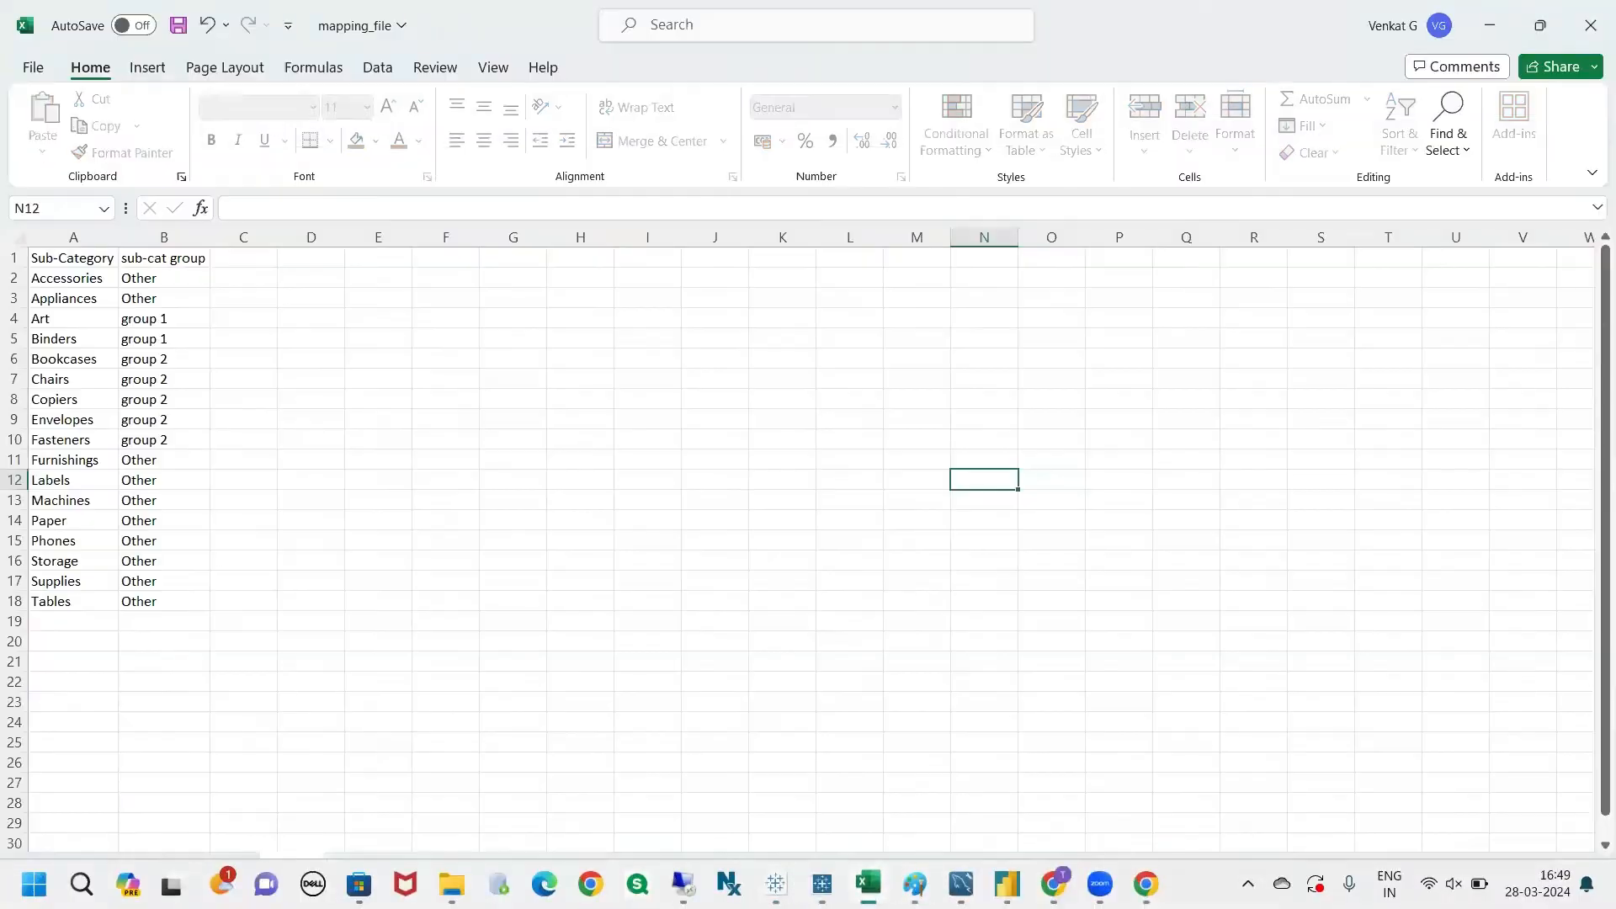
{"action": "left_click", "coordinate": [654, 363]}
{"action": "type", "text": "emai"}
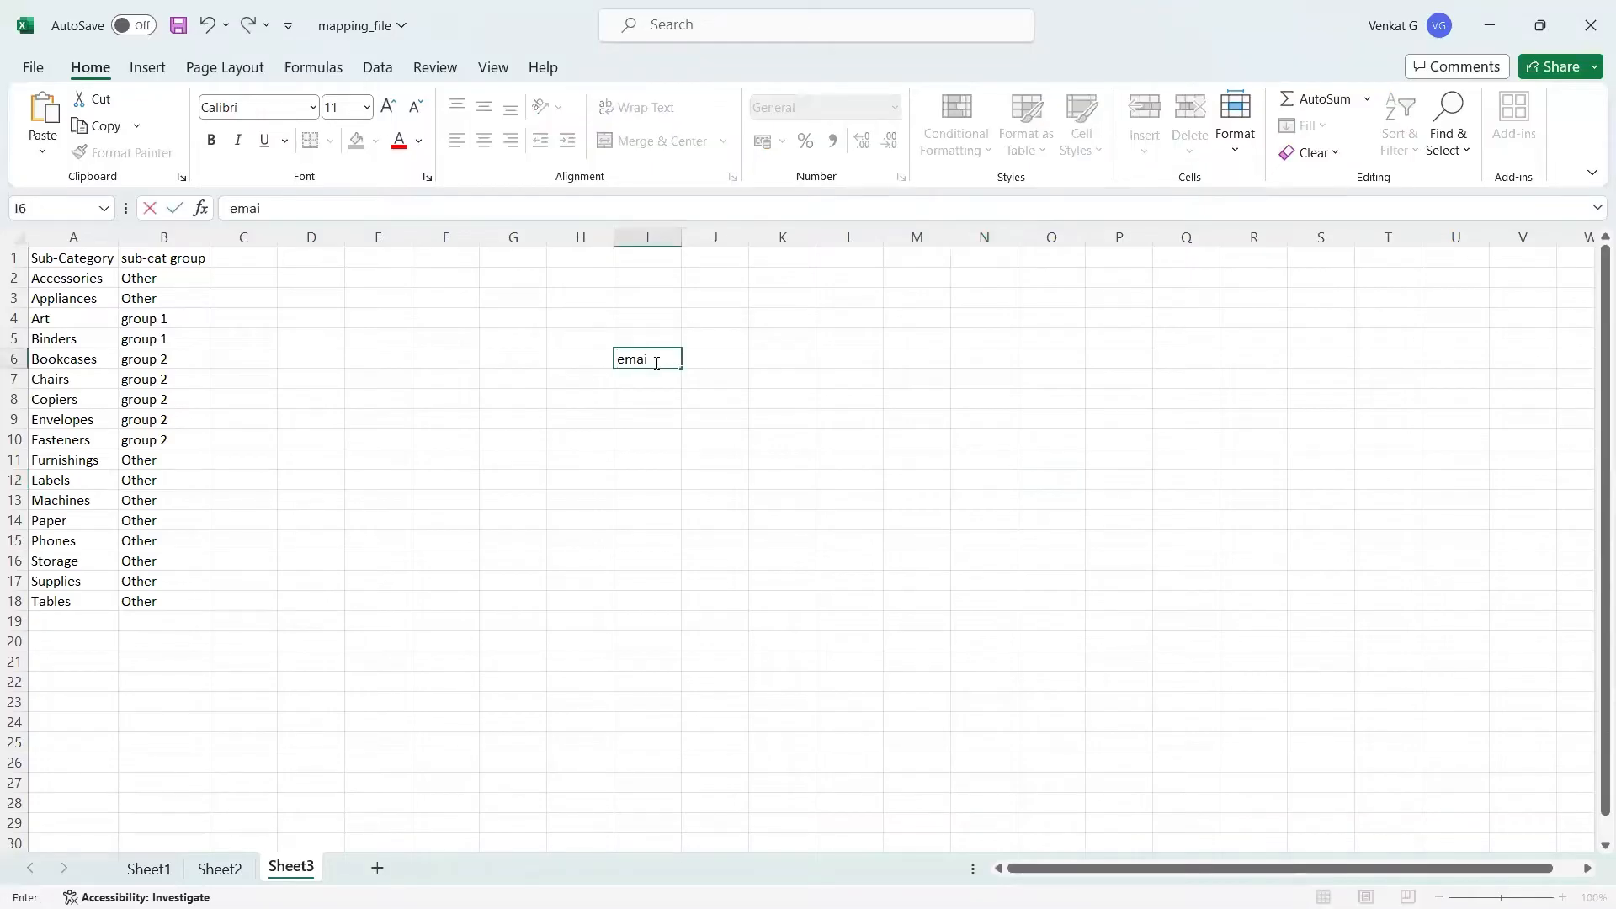
{"action": "type", "text": "l"}
{"action": "key", "text": "Return"}
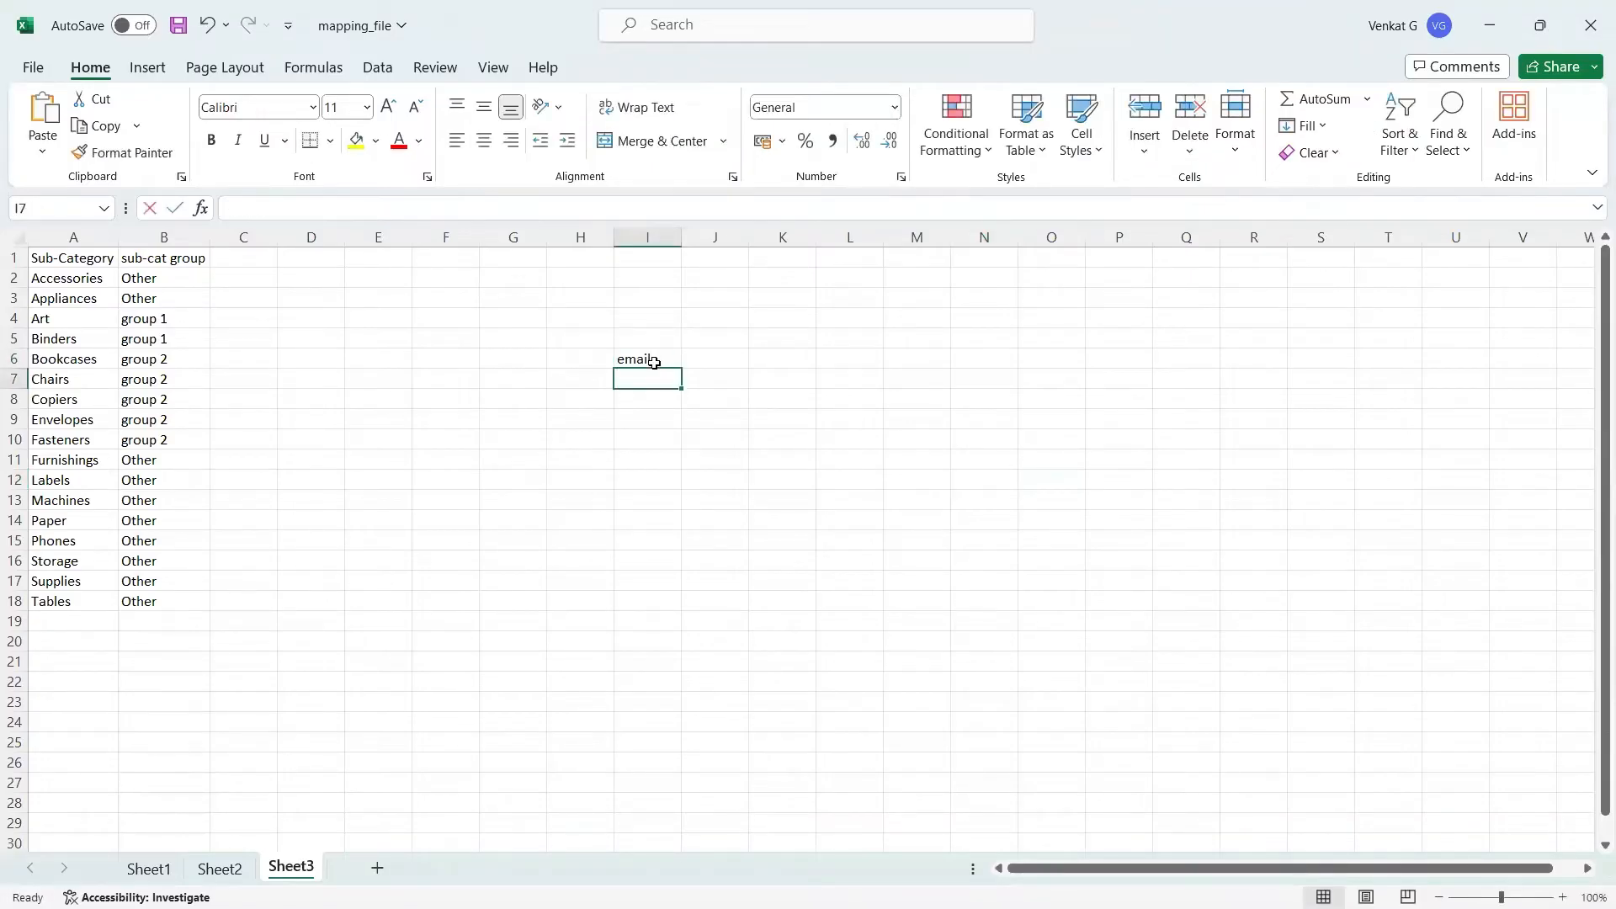
Step: Enter a sample Gmail address in cell I7 under the email header
{"action": "type", "text": "venkat"}
{"action": "key", "text": "BackSpace"}
{"action": "key", "text": "BackSpace"}
{"action": "key", "text": "BackSpace"}
{"action": "key", "text": "BackSpace"}
{"action": "key", "text": "BackSpace"}
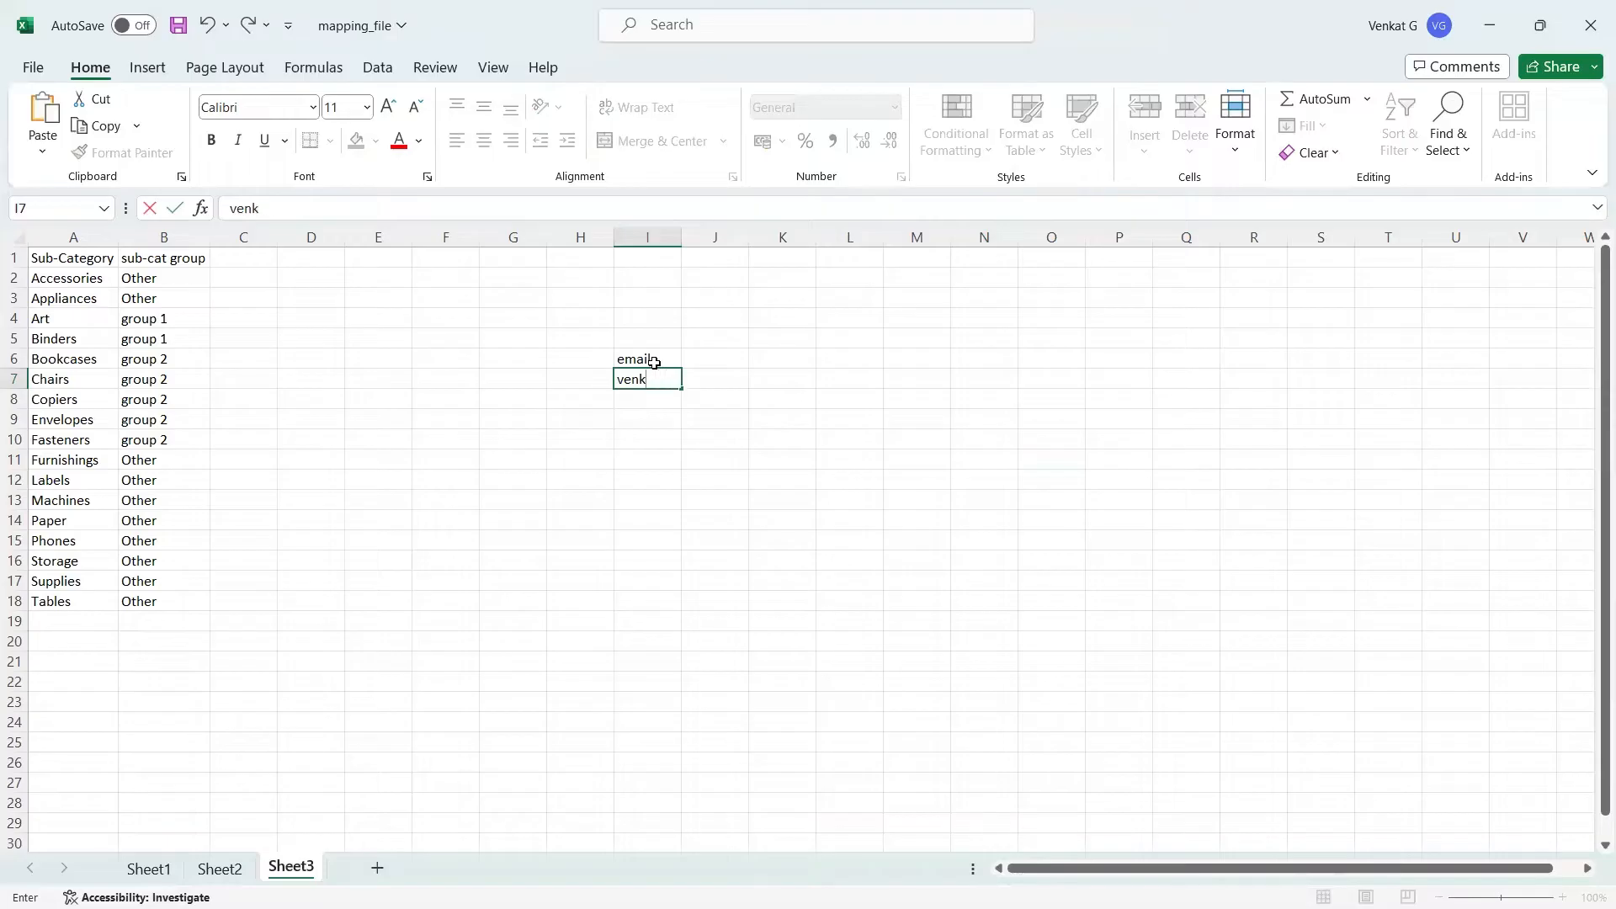
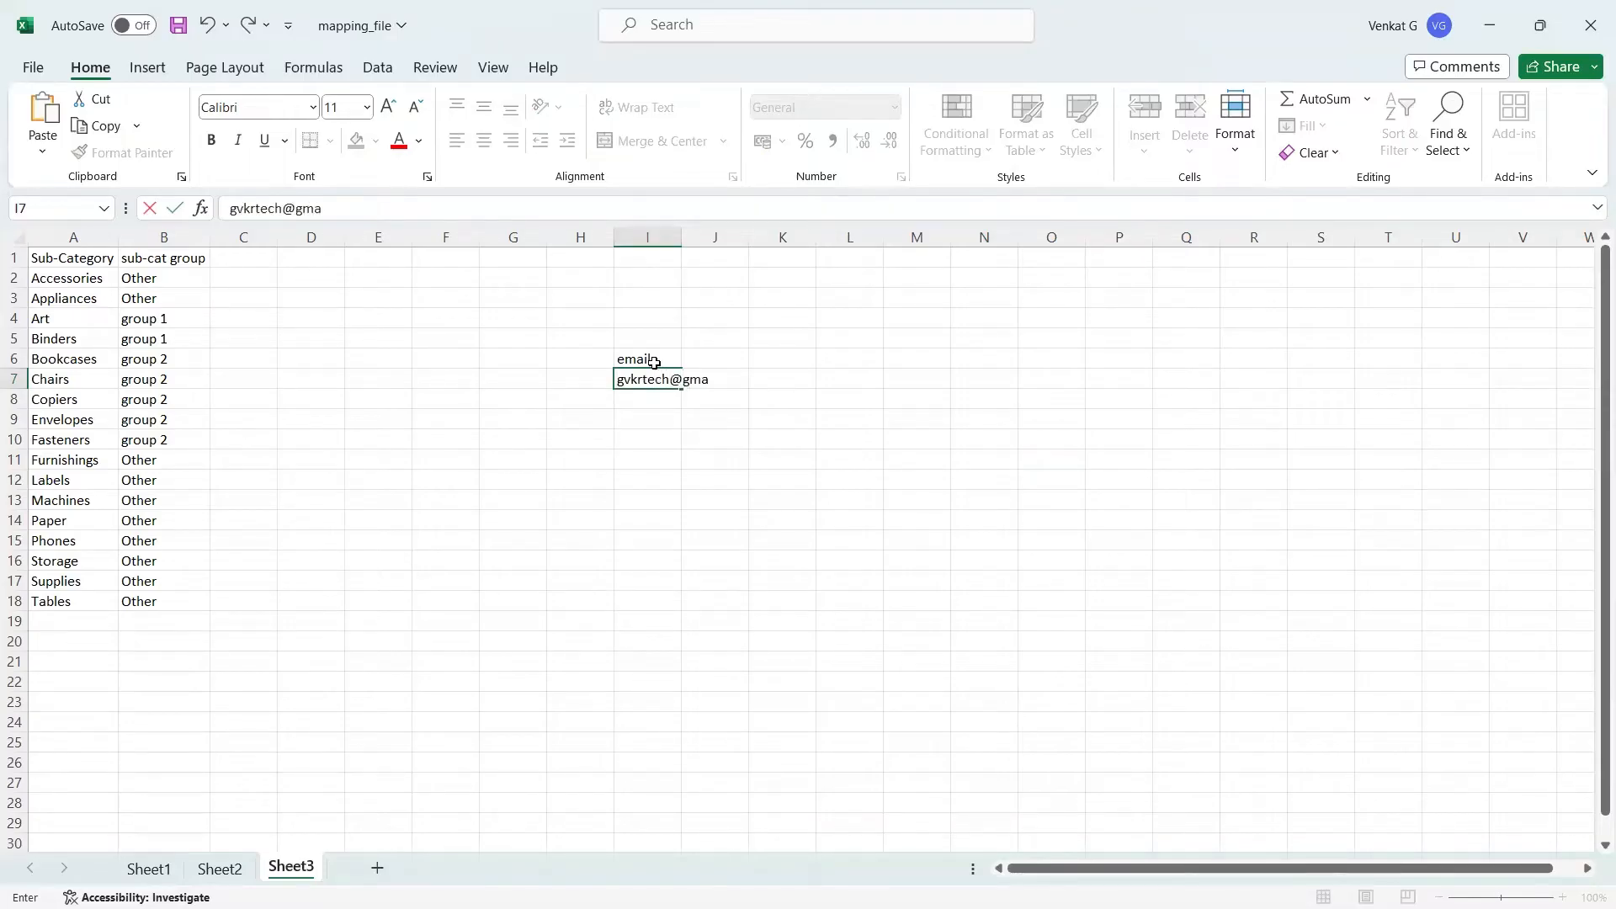
{"action": "key", "text": "Return"}
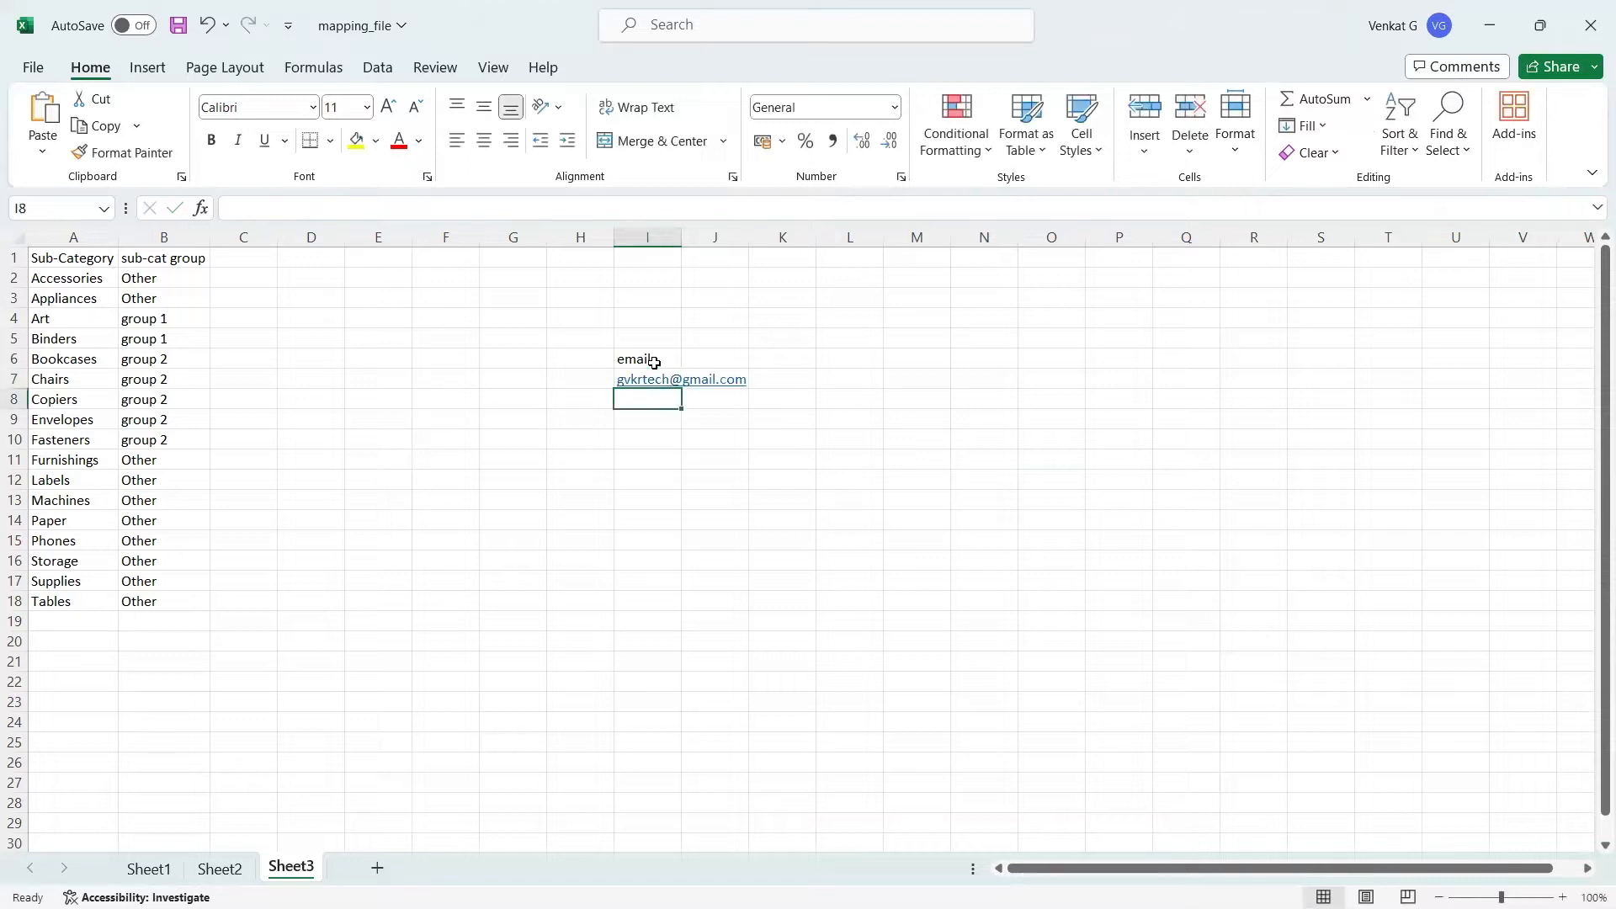
Step: Enter two more sample e-mail addresses in cells I8 and I9, the second with a tcs domain
{"action": "type", "text": "abc"}
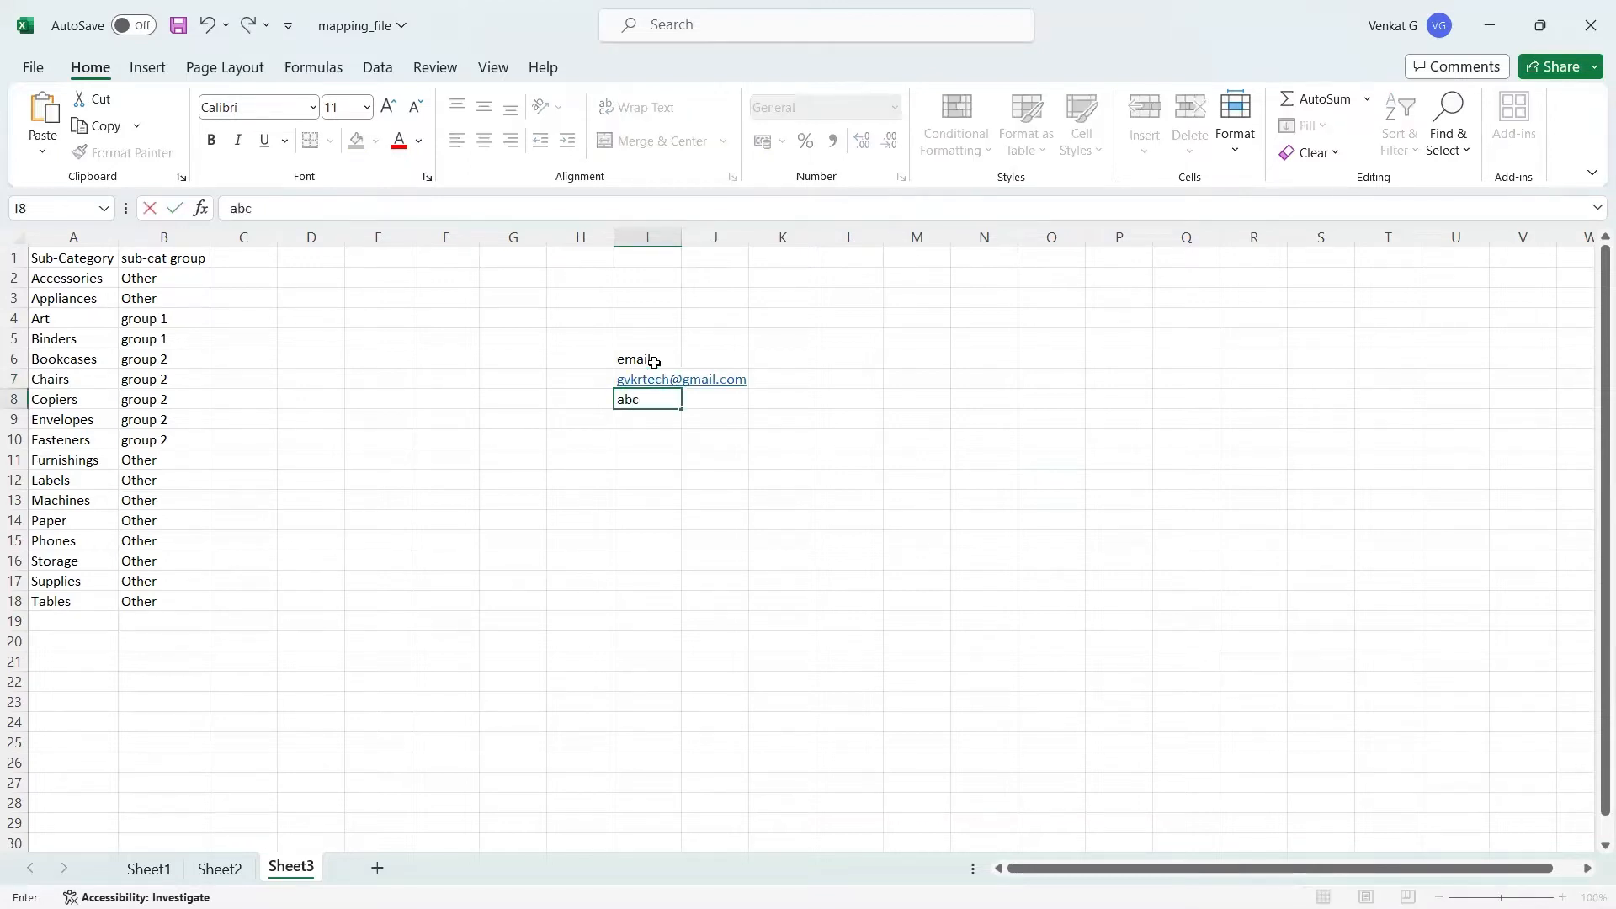
{"action": "type", "text": "@gmail.co"}
{"action": "key", "text": "Return"}
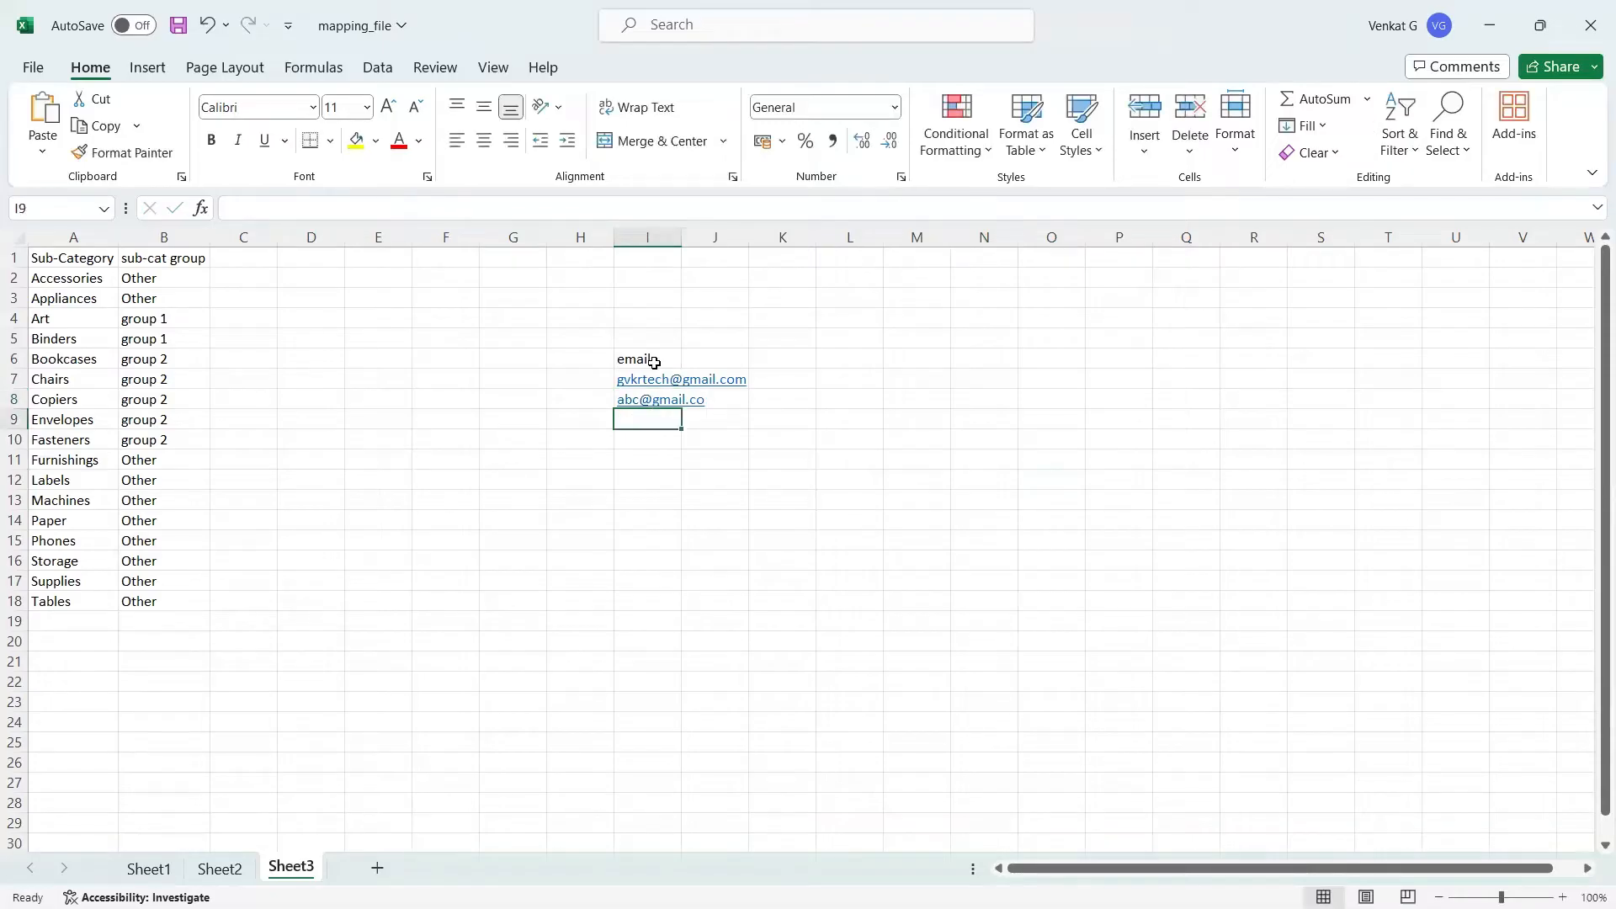
{"action": "type", "text": "xy"}
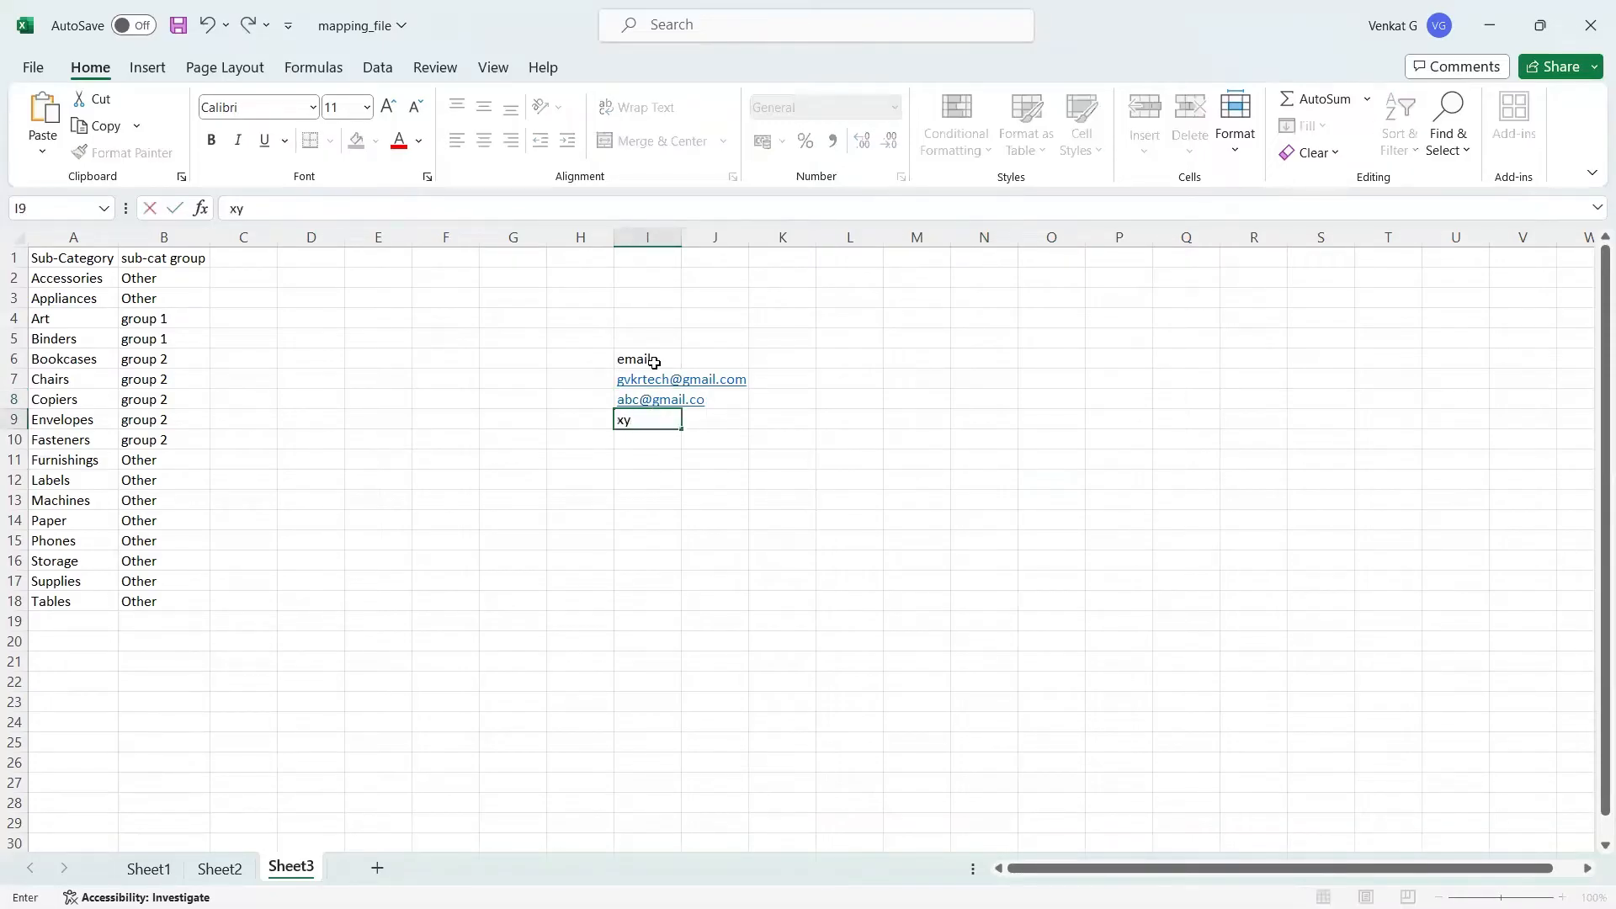
{"action": "type", "text": "z@tcs.com"}
{"action": "key", "text": "Return"}
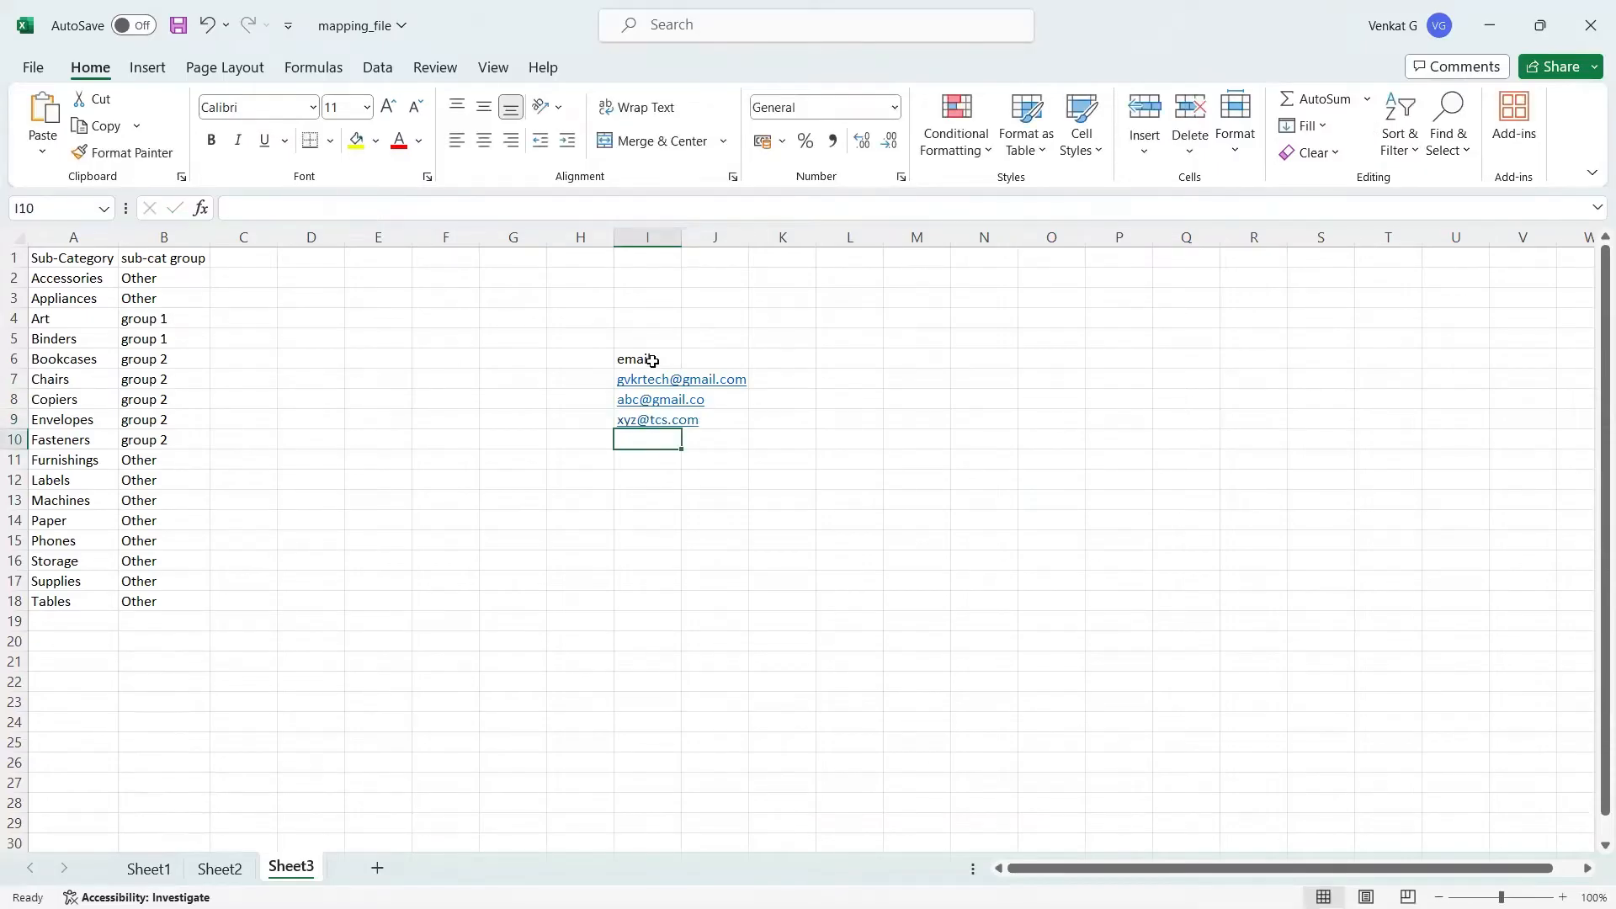
Step: Autofit the width of column I to the e-mail addresses
{"action": "double_click", "coordinate": [682, 237]}
{"action": "left_click", "coordinate": [684, 233]}
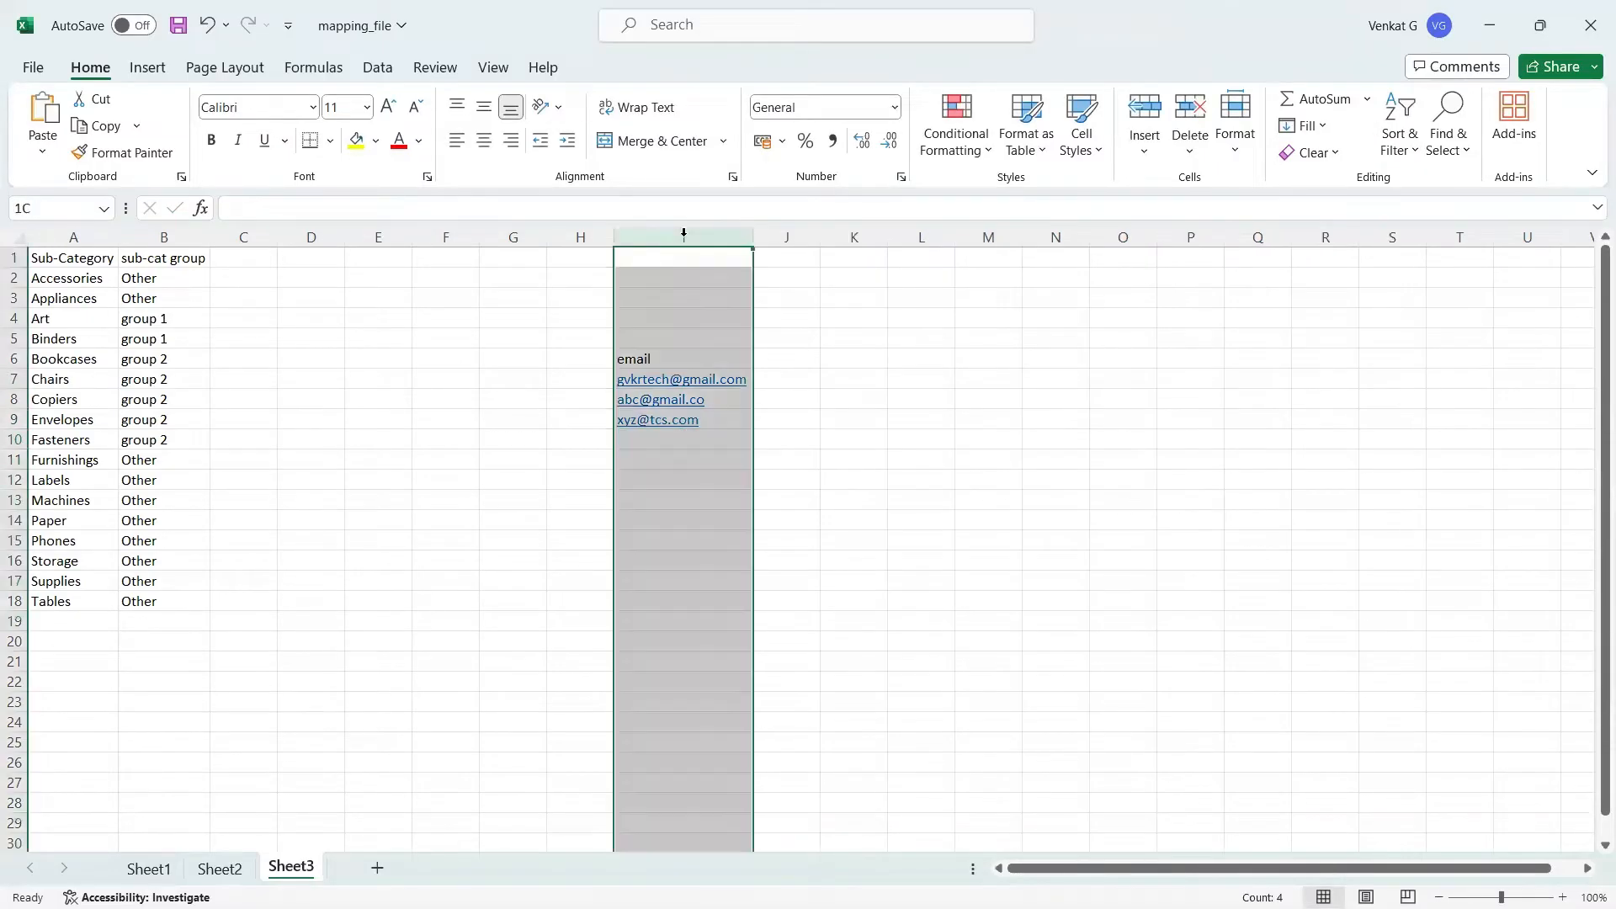
{"action": "left_click", "coordinate": [787, 351]}
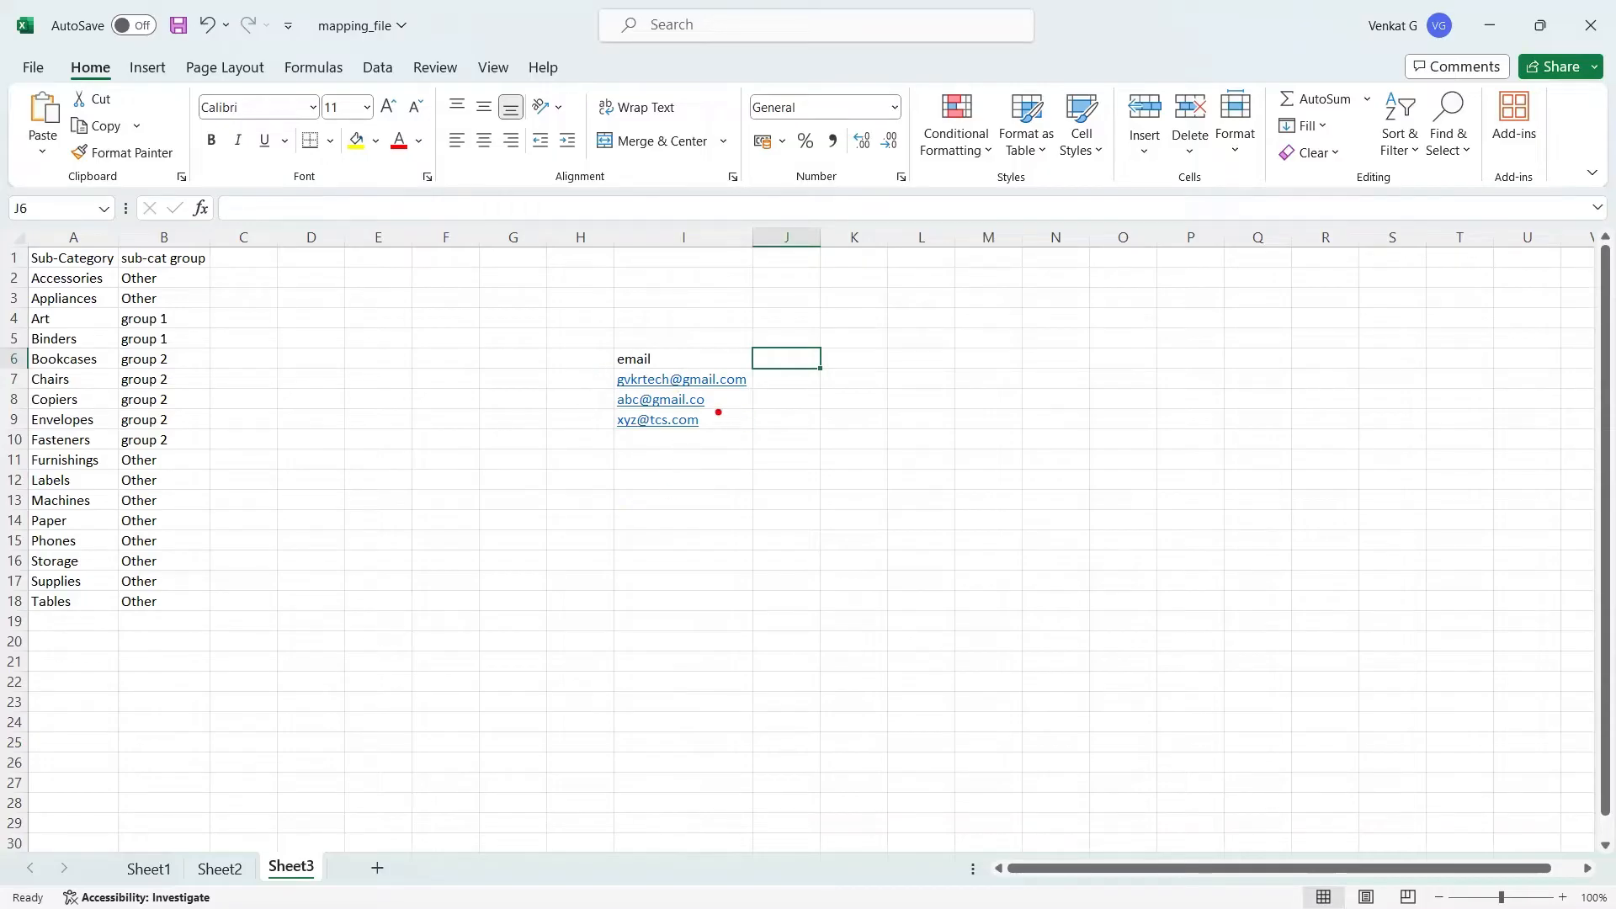
{"action": "left_click_drag", "start_coordinate": [752, 378], "coordinate": [799, 364]}
{"action": "mouse_move", "coordinate": [697, 345]}
{"action": "left_mouse_down"}
{"action": "mouse_move", "coordinate": [723, 373]}
{"action": "mouse_move", "coordinate": [742, 376]}
{"action": "mouse_move", "coordinate": [746, 353]}
{"action": "left_mouse_up"}
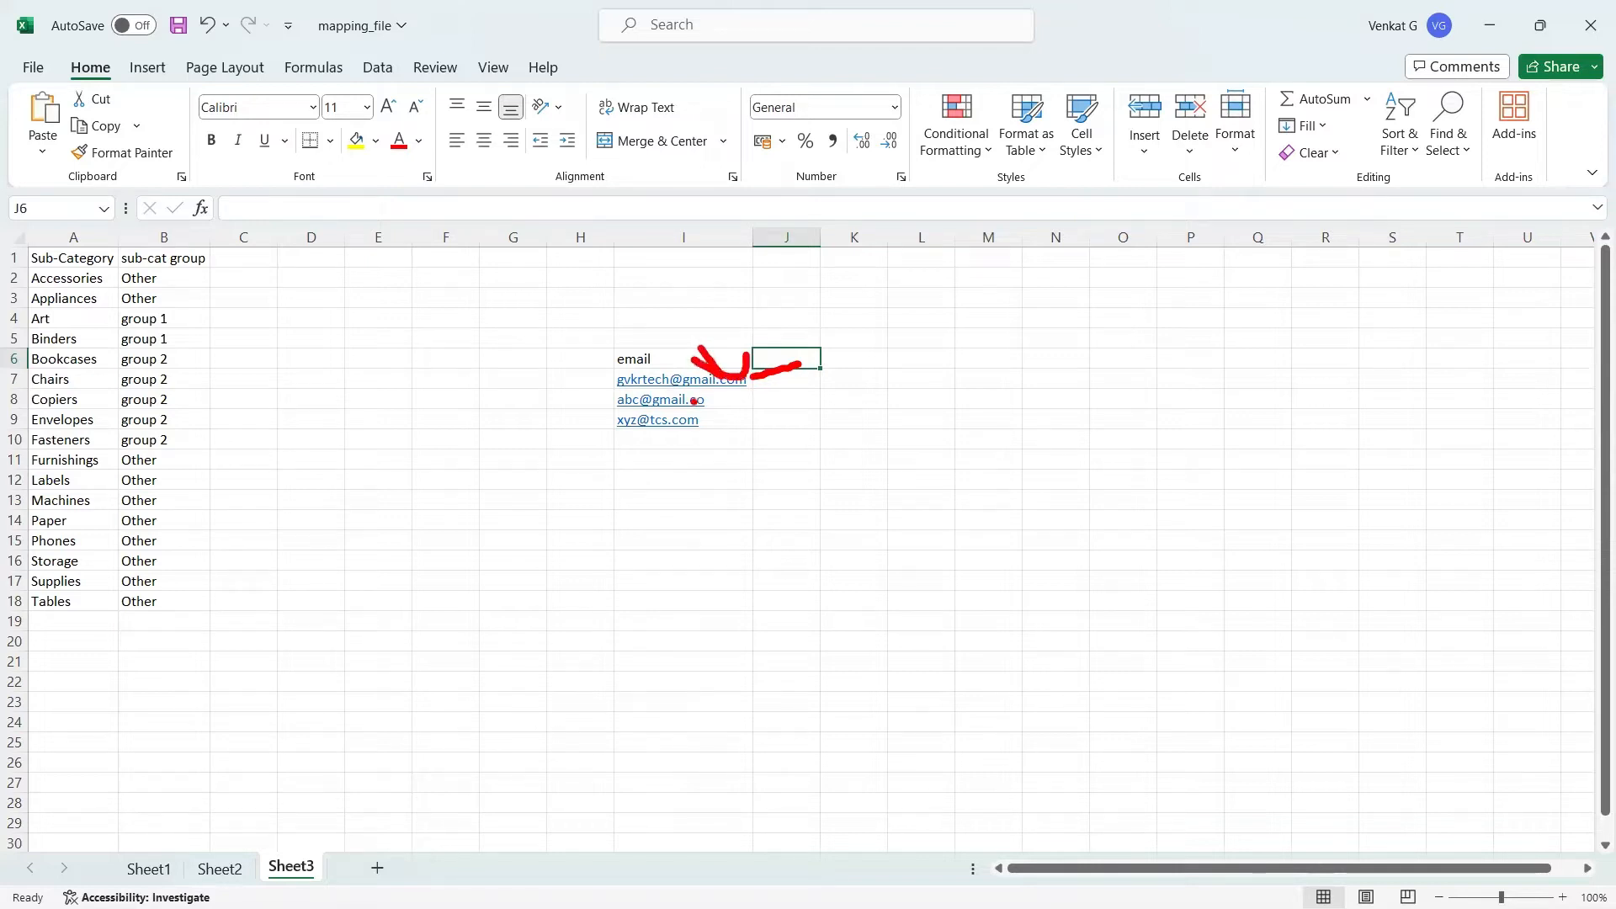
{"action": "left_click_drag", "start_coordinate": [691, 410], "coordinate": [740, 399]}
{"action": "left_click_drag", "start_coordinate": [654, 438], "coordinate": [714, 438]}
{"action": "mouse_move", "coordinate": [686, 369]}
{"action": "left_mouse_down"}
{"action": "mouse_move", "coordinate": [651, 398]}
{"action": "mouse_move", "coordinate": [717, 439]}
{"action": "mouse_move", "coordinate": [646, 474]}
{"action": "mouse_move", "coordinate": [661, 430]}
{"action": "mouse_move", "coordinate": [677, 441]}
{"action": "mouse_move", "coordinate": [702, 407]}
{"action": "mouse_move", "coordinate": [650, 401]}
{"action": "mouse_move", "coordinate": [665, 426]}
{"action": "left_mouse_up"}
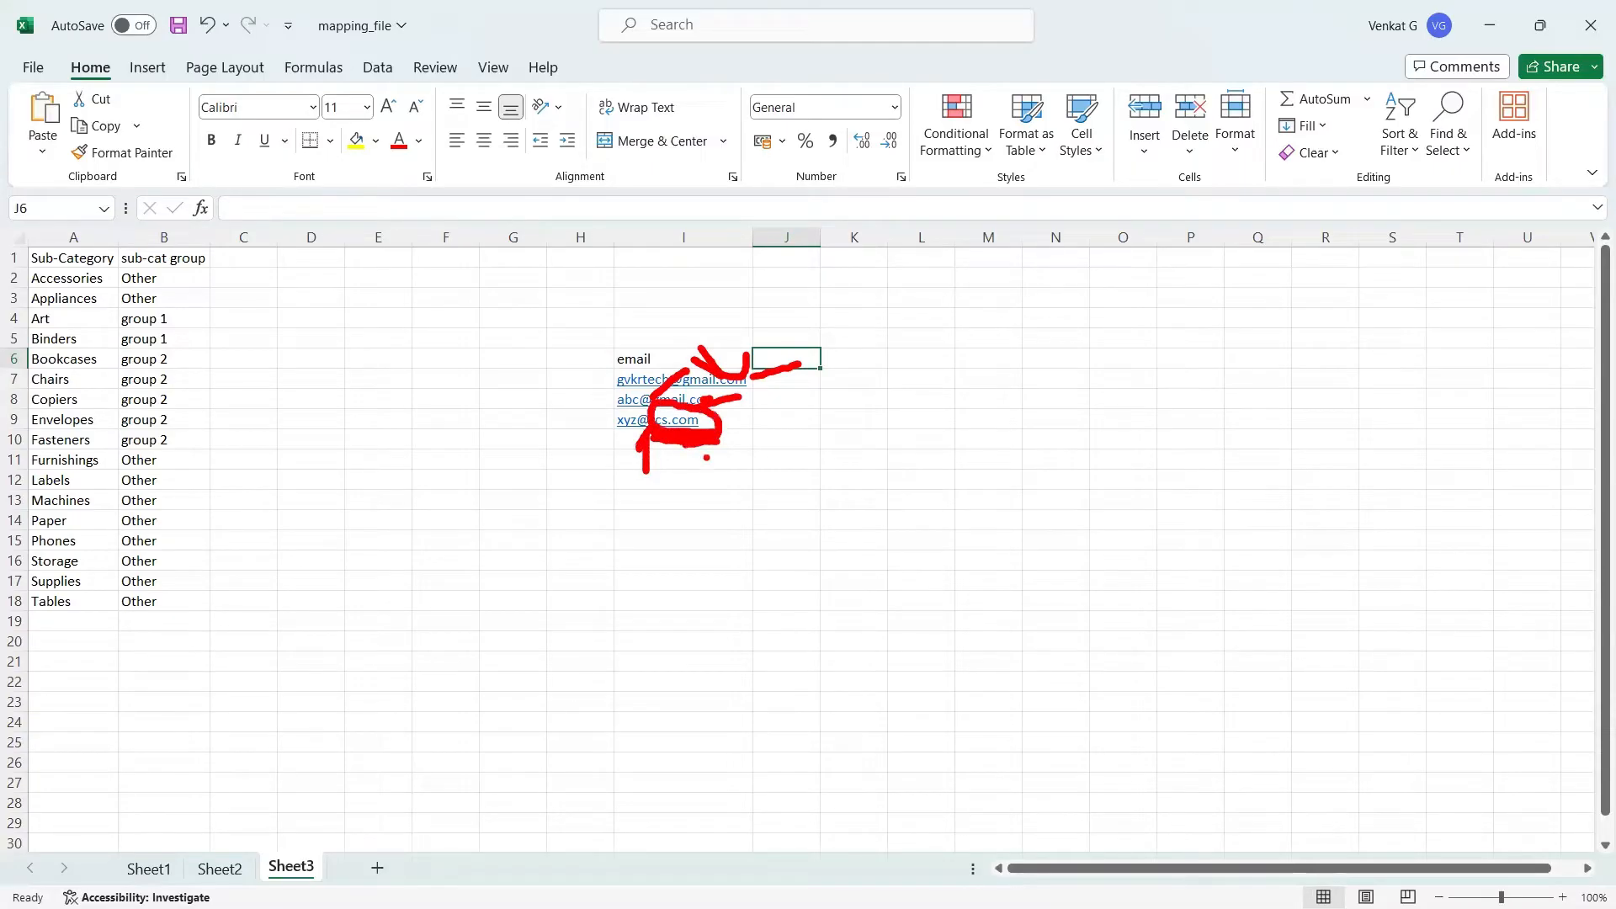
{"action": "right_click", "coordinate": [813, 477]}
{"action": "right_click", "coordinate": [805, 475]}
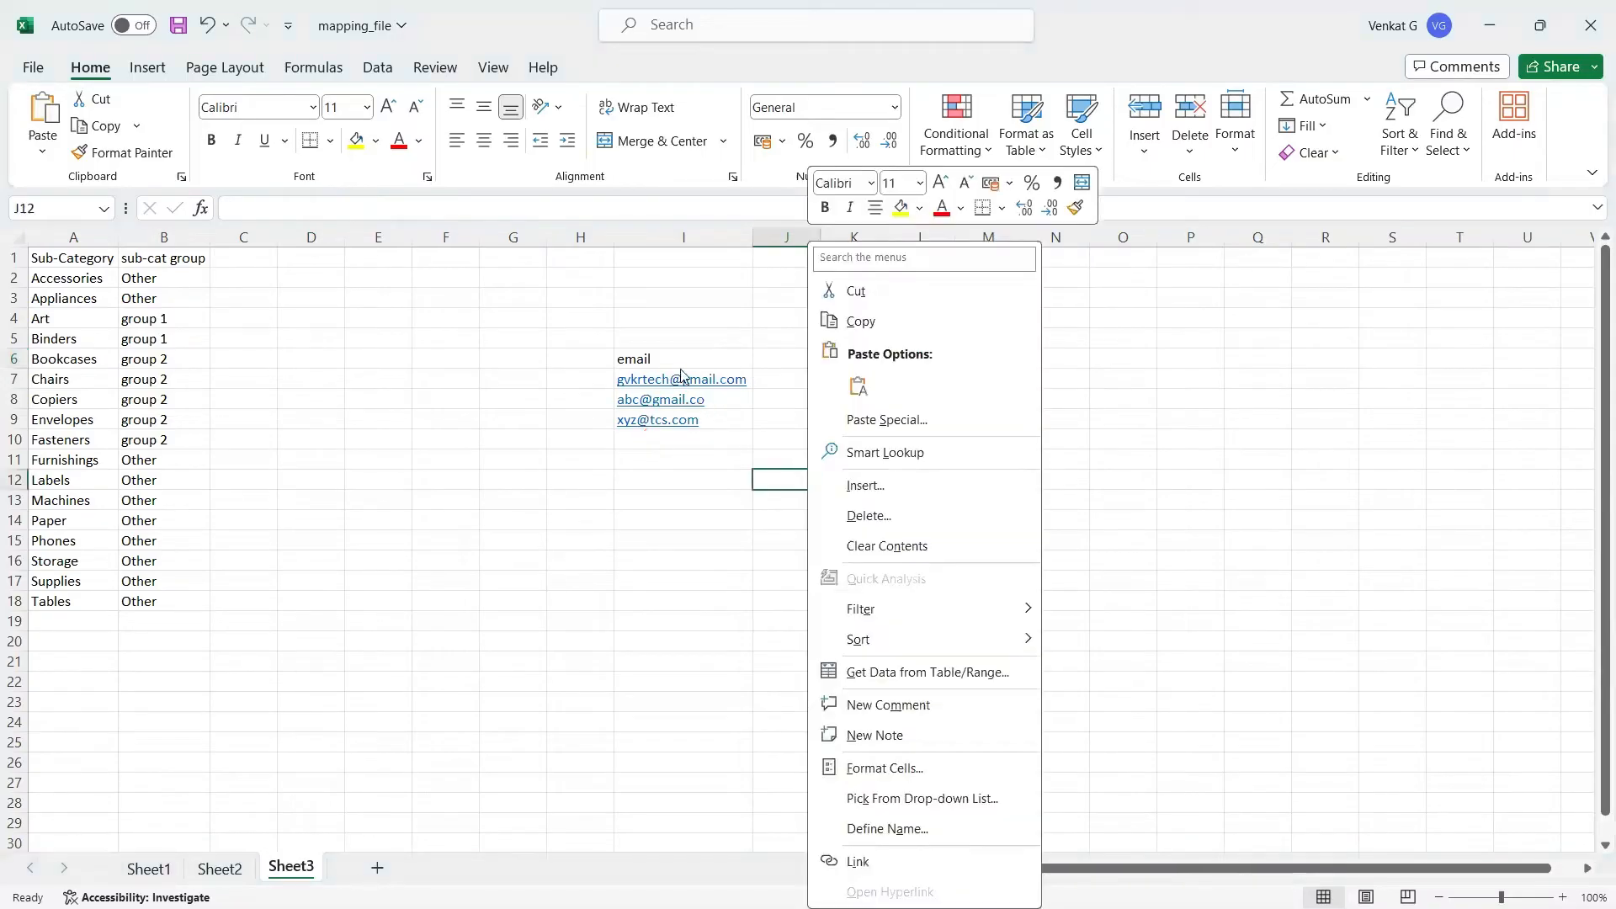
Step: Copy the email list in I6:I9 and paste it into Sheet 3 of the Tableau workbook as a new data source
{"action": "left_click", "coordinate": [672, 362]}
{"action": "left_click", "coordinate": [671, 361]}
{"action": "left_click", "coordinate": [661, 419], "text": "shift"}
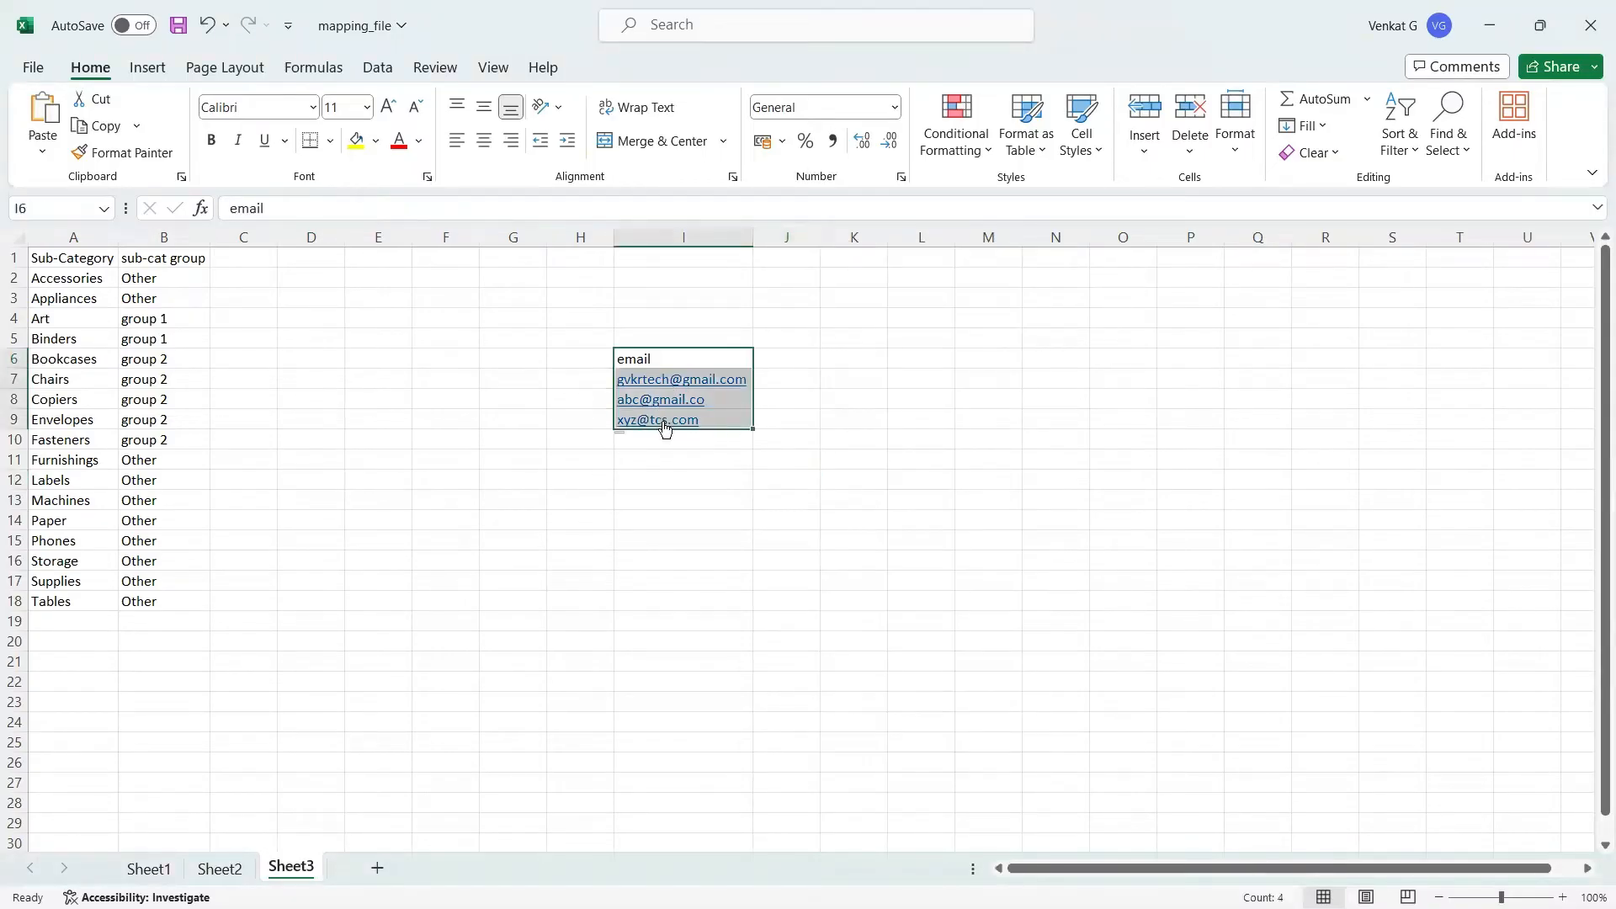
{"action": "key", "text": "ctrl+c"}
{"action": "key", "text": "alt+Tab"}
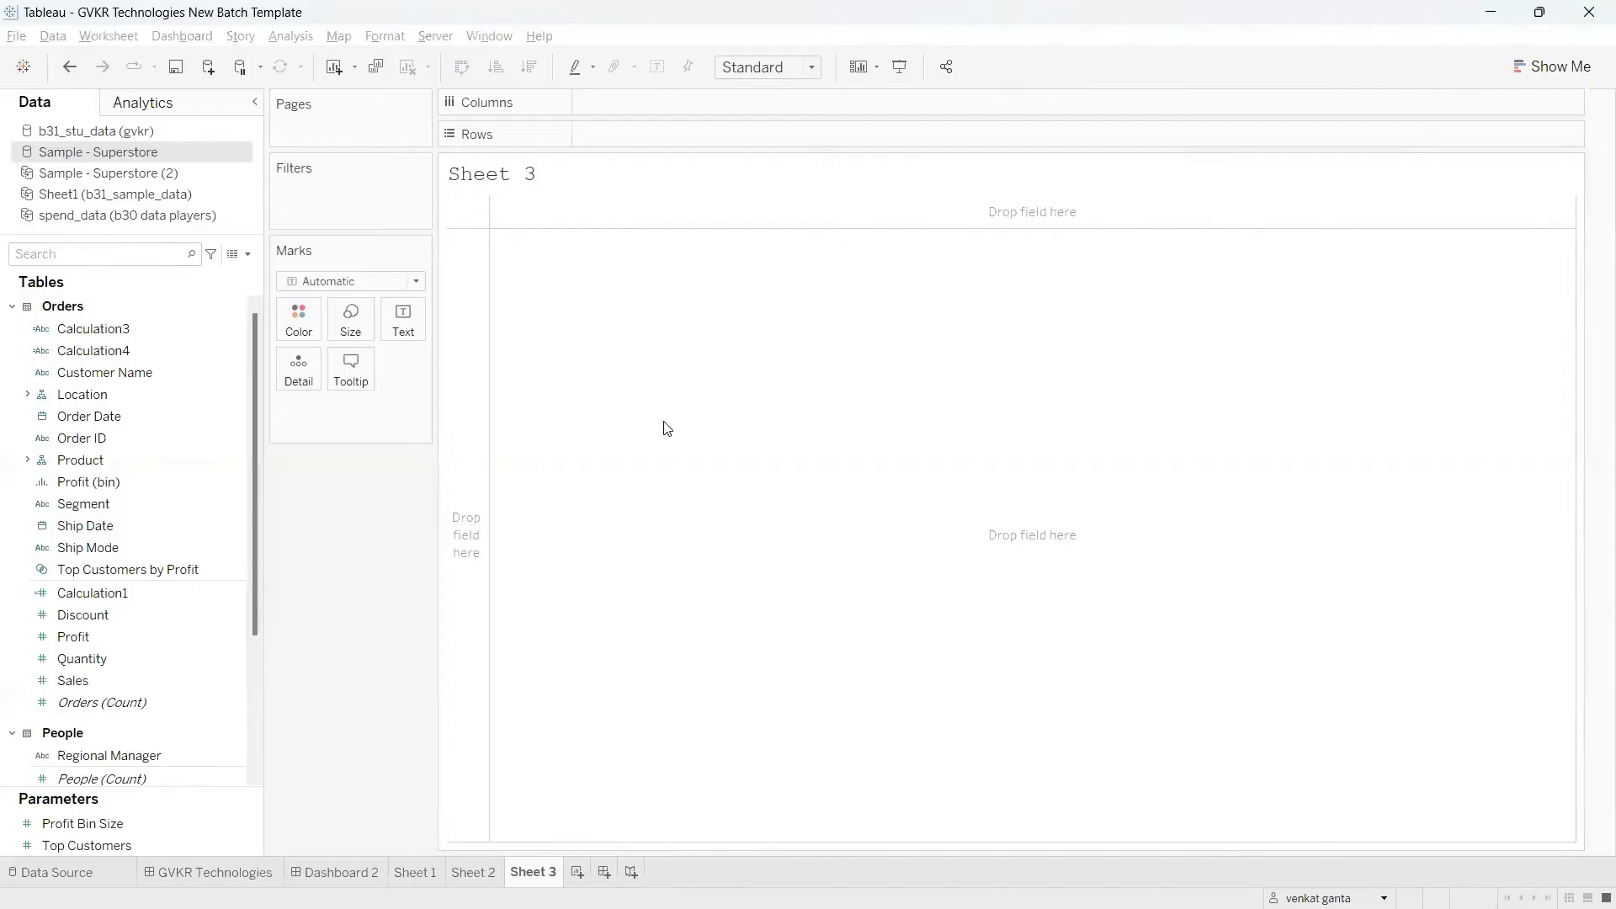
{"action": "left_click", "coordinate": [552, 873]}
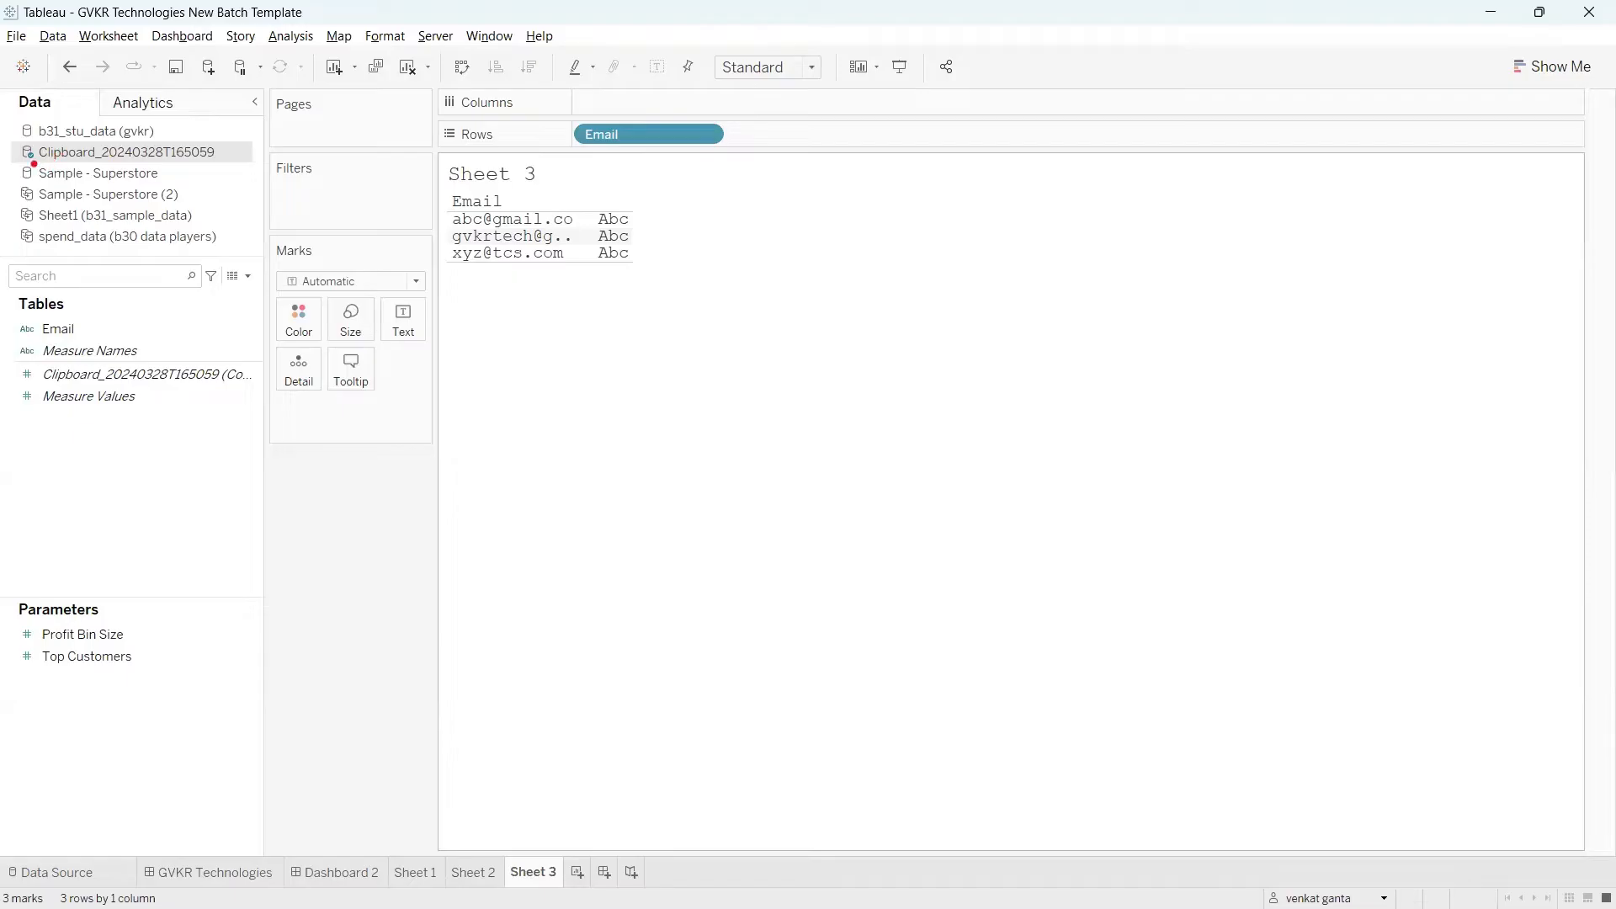
{"action": "left_click_drag", "start_coordinate": [24, 160], "coordinate": [96, 172]}
{"action": "mouse_move", "coordinate": [452, 179]}
{"action": "left_mouse_down"}
{"action": "mouse_move", "coordinate": [425, 198]}
{"action": "mouse_move", "coordinate": [480, 164]}
{"action": "left_mouse_up"}
{"action": "key", "text": "Escape"}
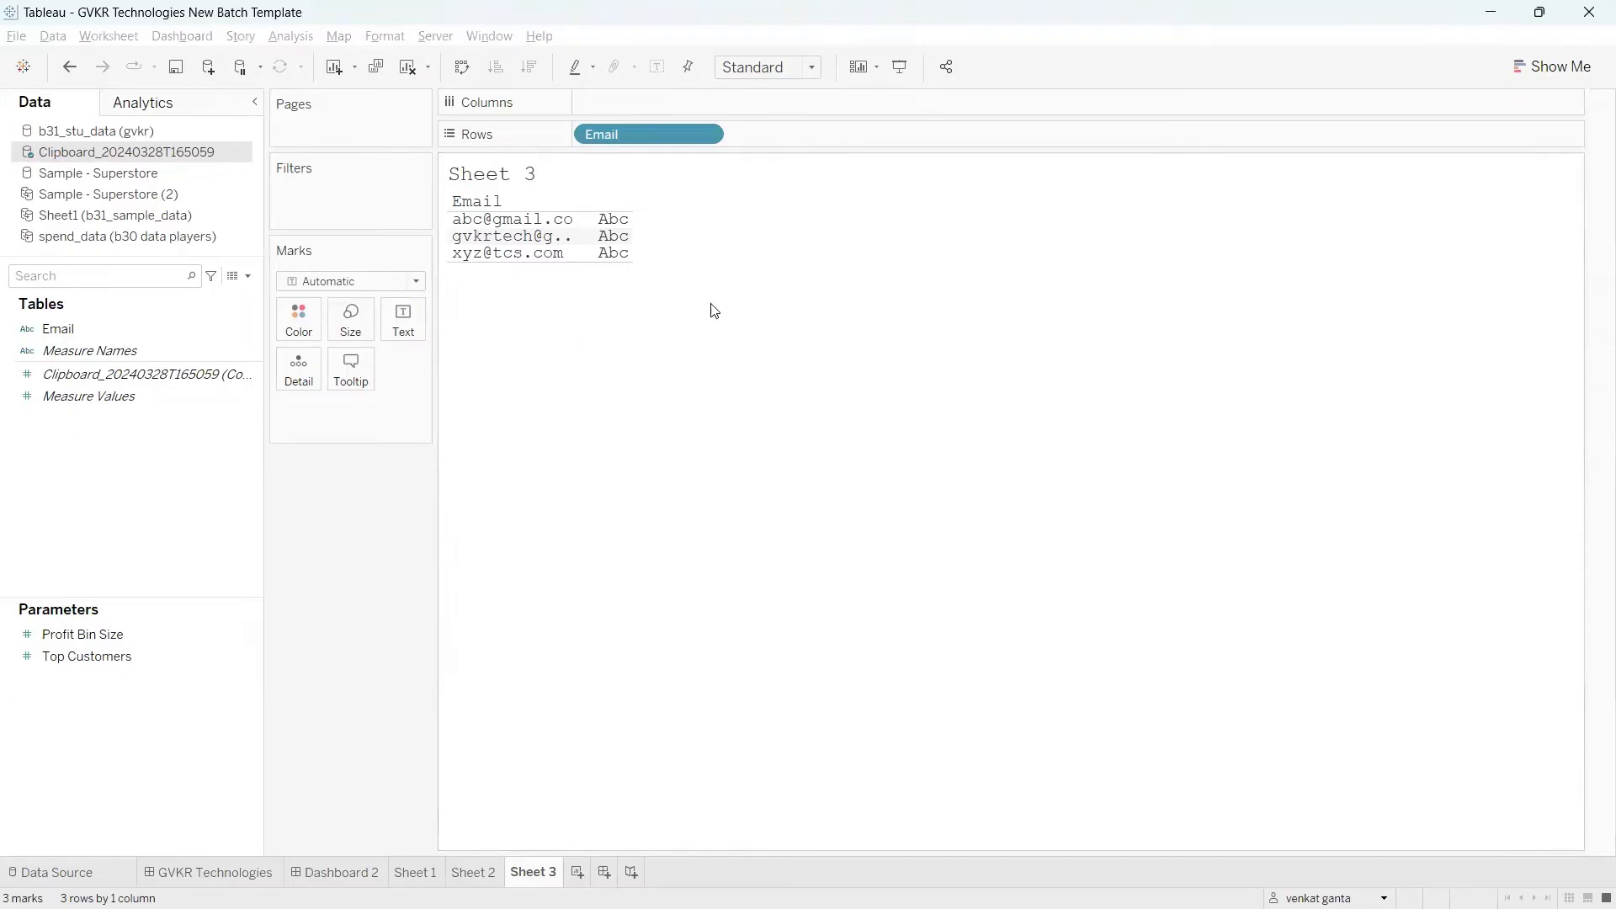
Step: Widen the Email column in the view so the longest address fits
{"action": "left_click_drag", "start_coordinate": [582, 238], "coordinate": [656, 252]}
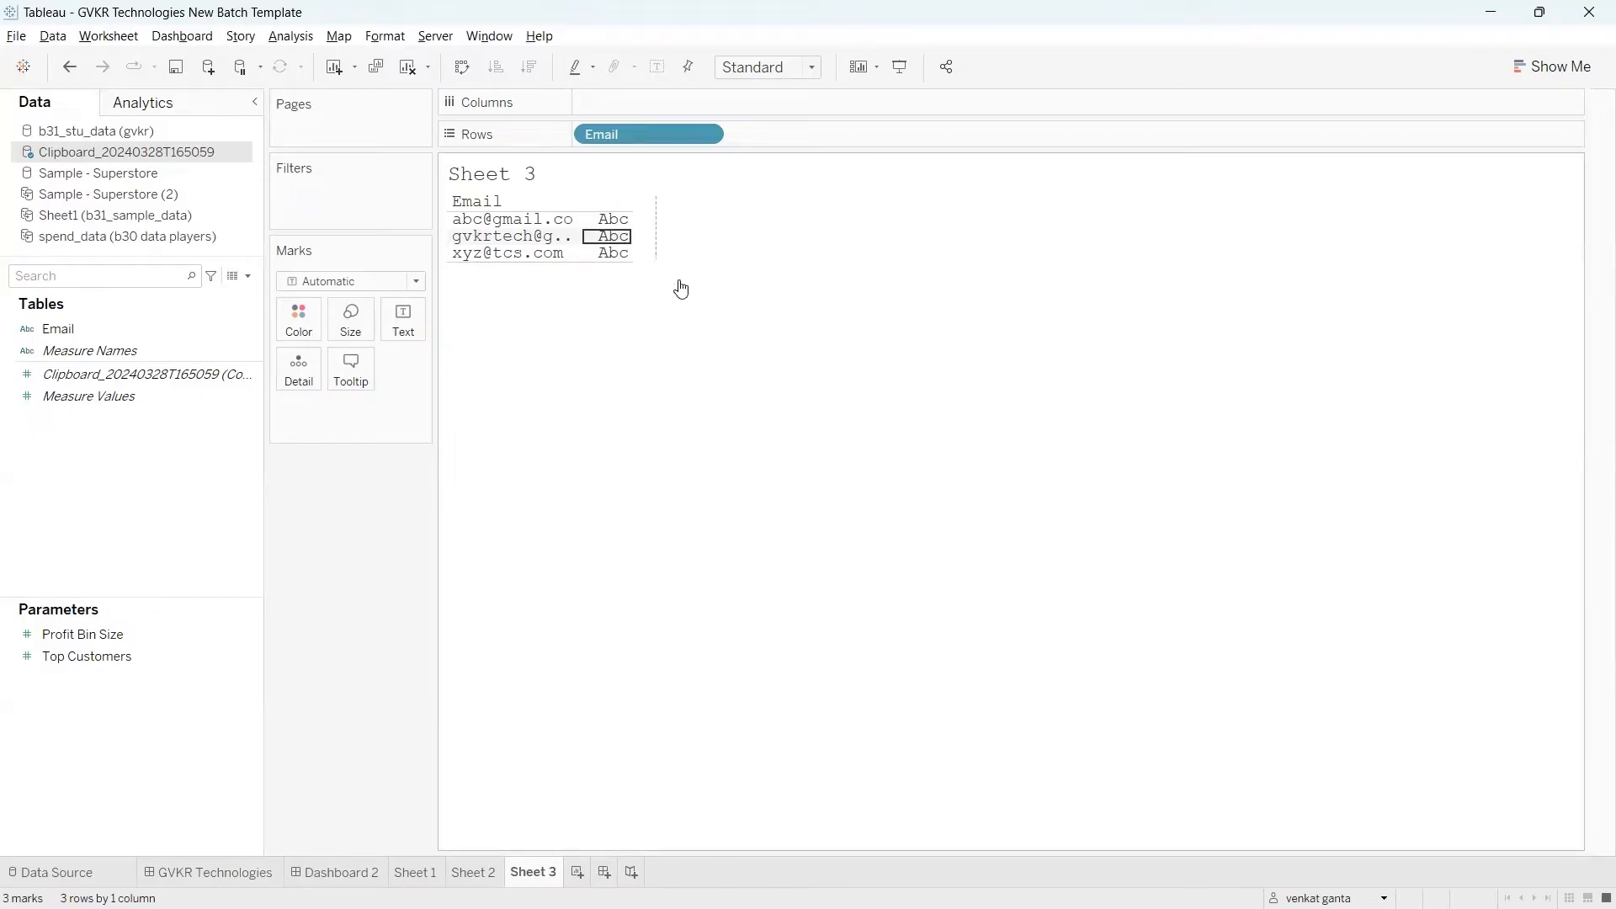
{"action": "key", "text": "ctrl+2"}
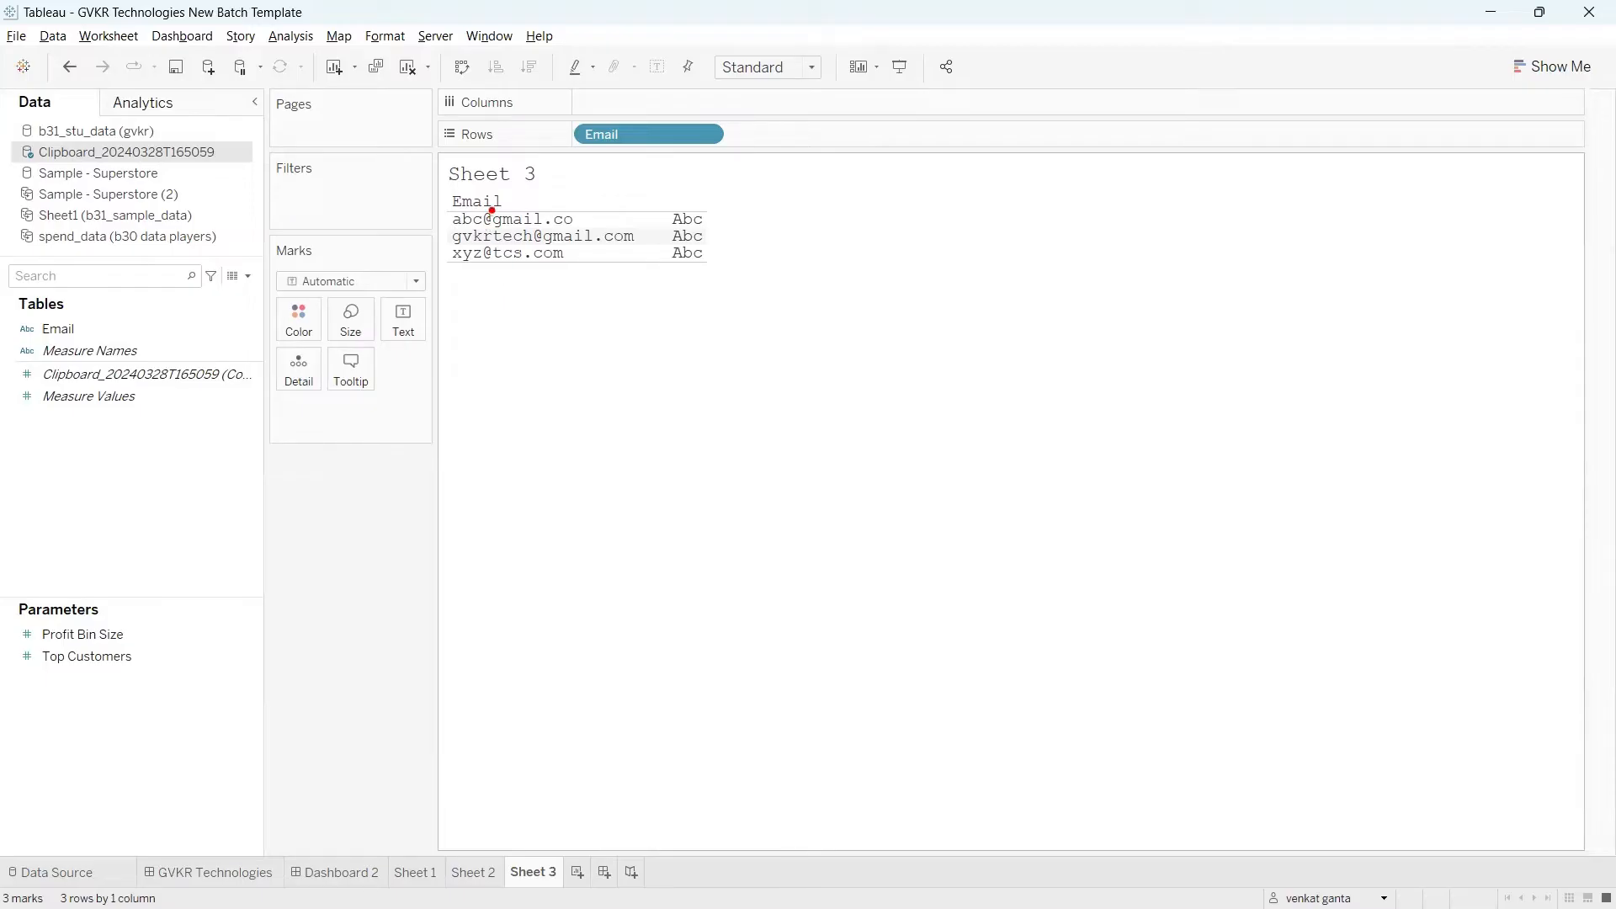
{"action": "mouse_move", "coordinate": [492, 210]}
{"action": "left_mouse_down"}
{"action": "mouse_move", "coordinate": [502, 190]}
{"action": "mouse_move", "coordinate": [497, 217]}
{"action": "mouse_move", "coordinate": [512, 217]}
{"action": "left_mouse_up"}
{"action": "key", "text": "Escape"}
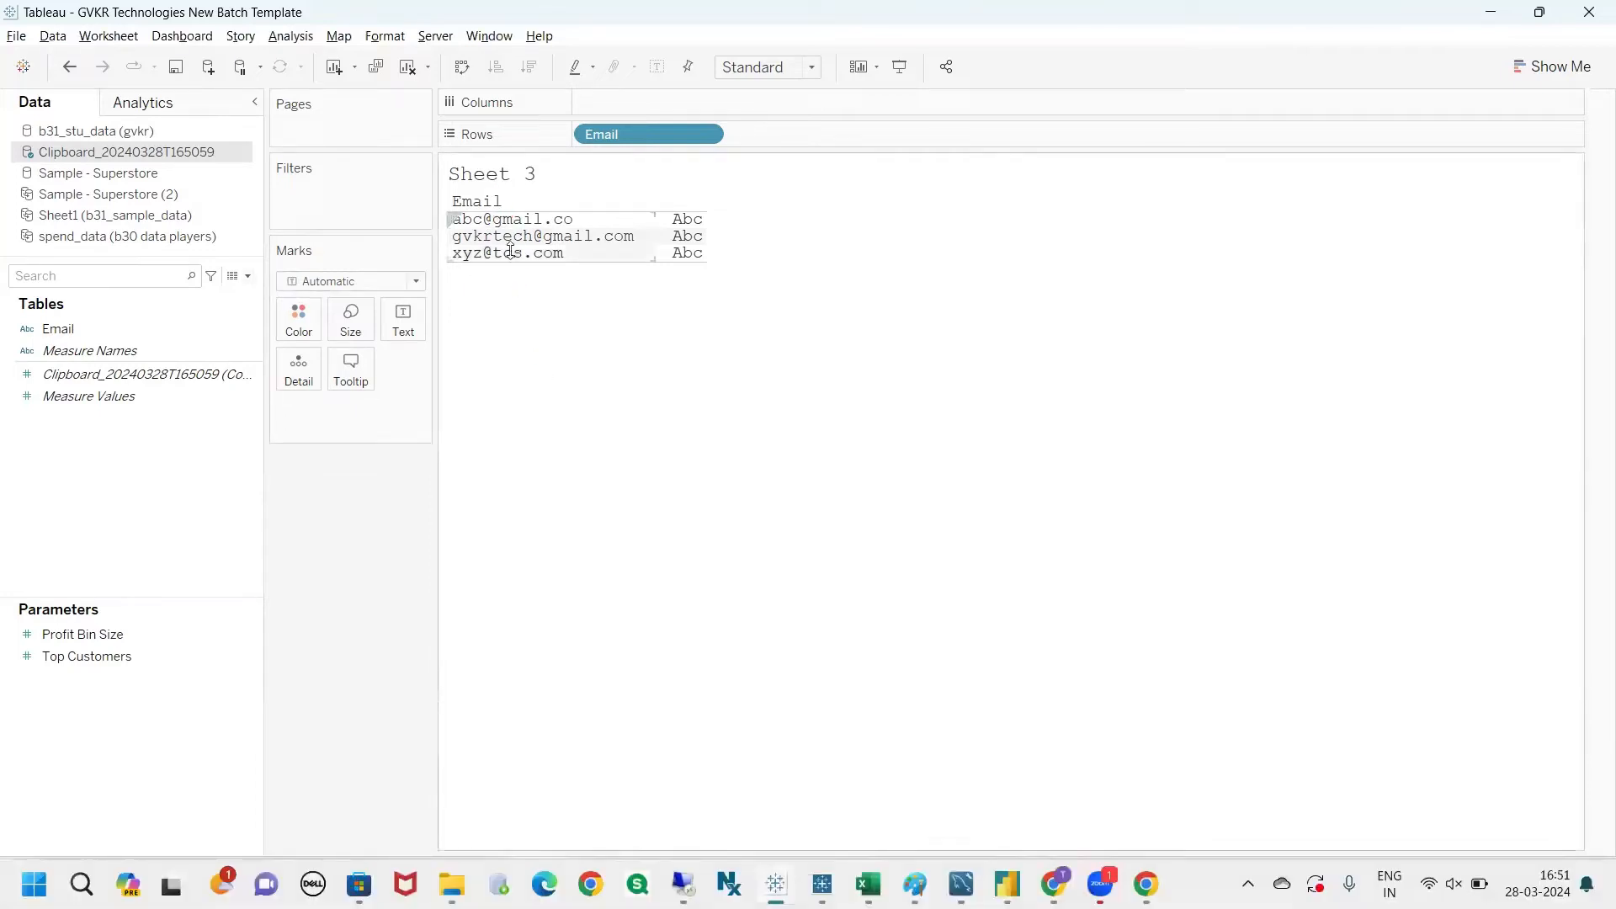
Step: Create a calculated field on the pasted data with the SPLIT function and the Email field as its string
{"action": "left_click", "coordinate": [253, 283]}
{"action": "left_click", "coordinate": [229, 291]}
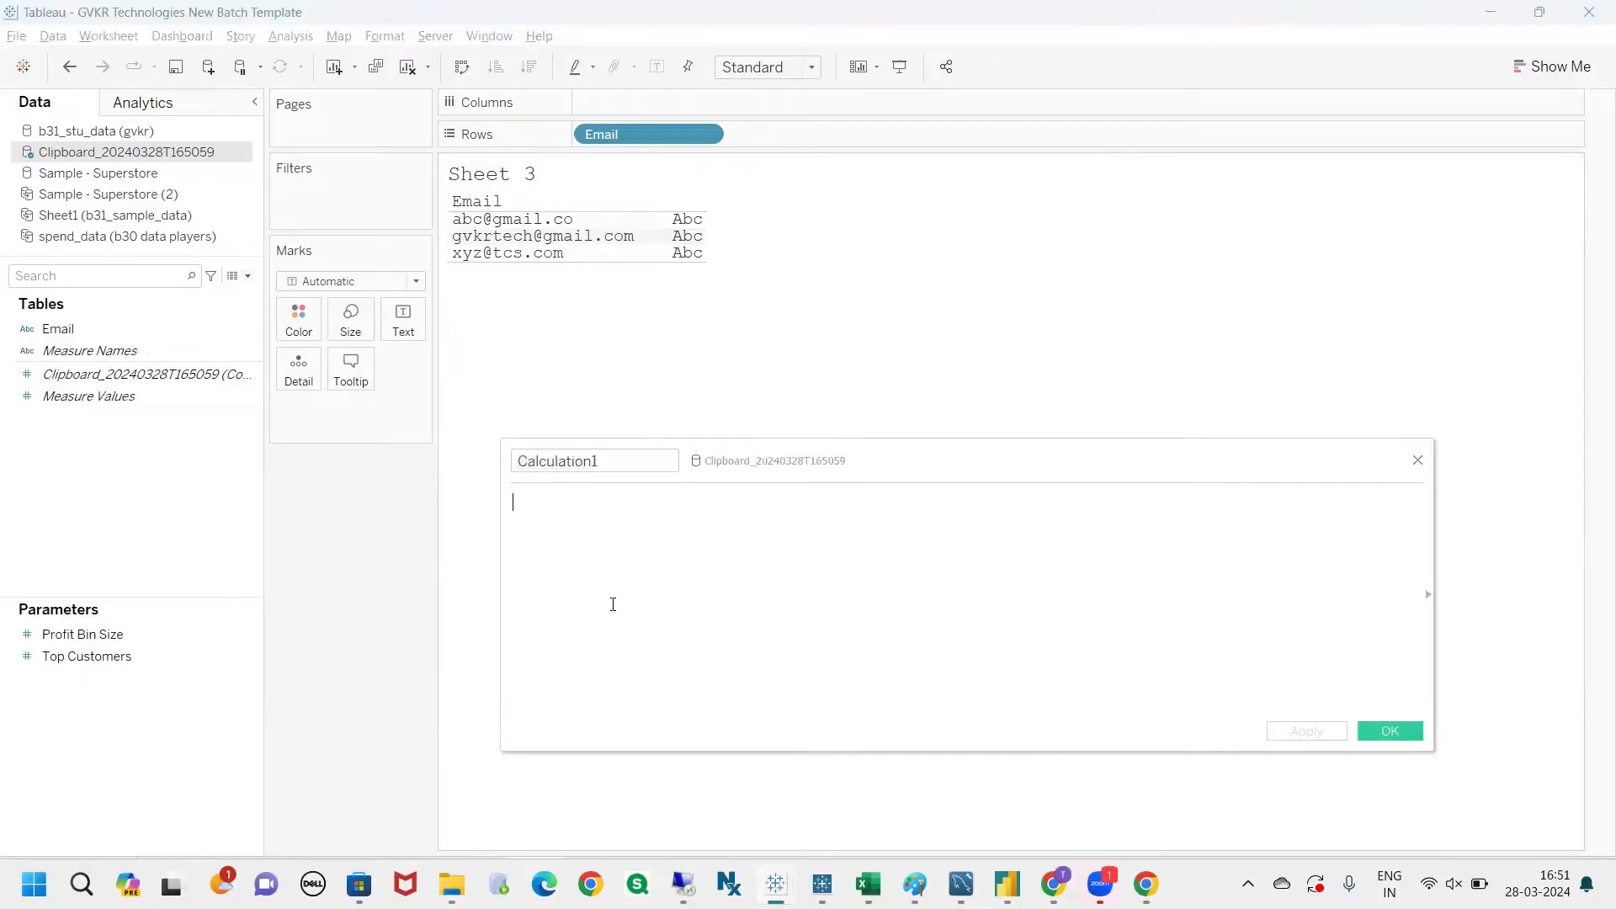
{"action": "type", "text": "splt"}
{"action": "key", "text": "BackSpace"}
{"action": "key", "text": "Return"}
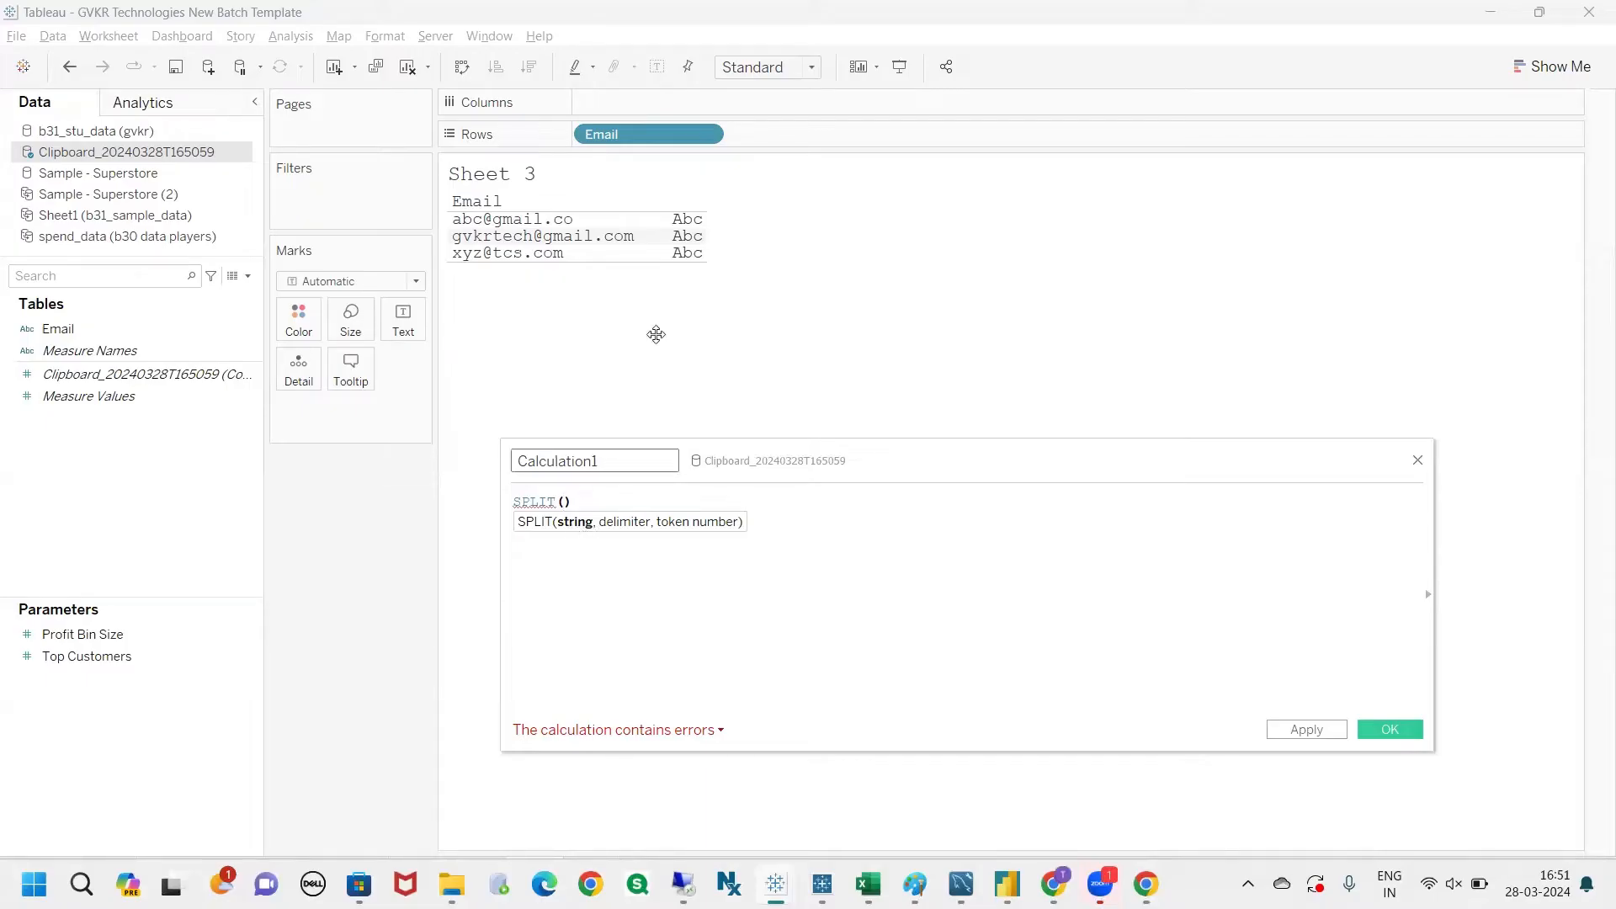
{"action": "left_click_drag", "start_coordinate": [620, 135], "coordinate": [567, 534]}
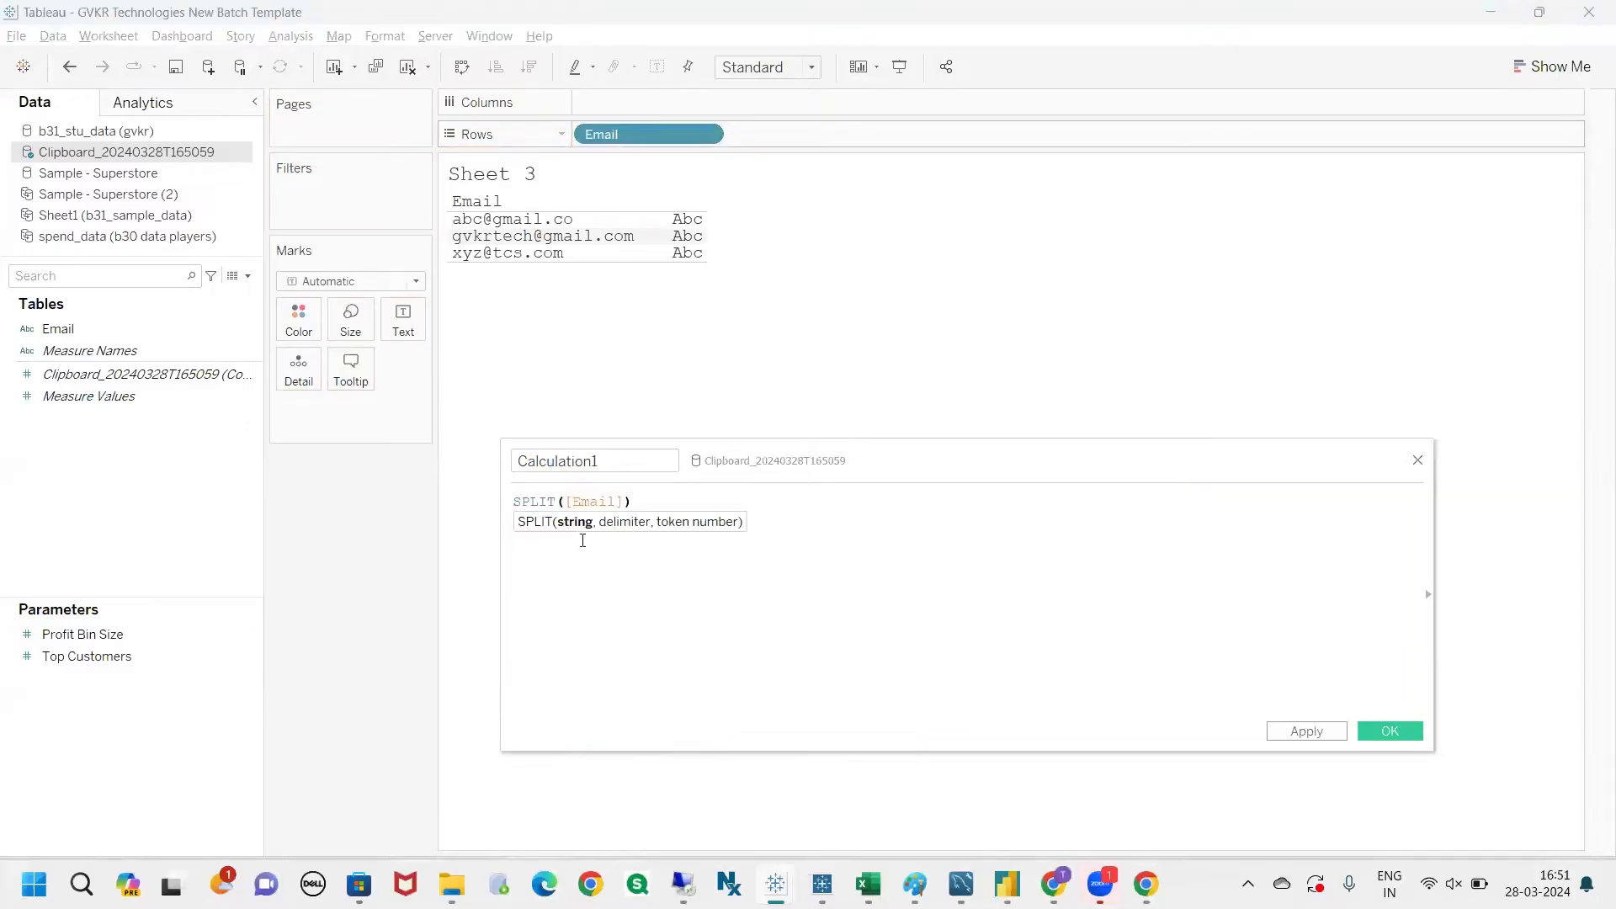
Step: Add '@' as the delimiter argument of the SPLIT formula, followed by a comma
{"action": "type", "text": ", "}
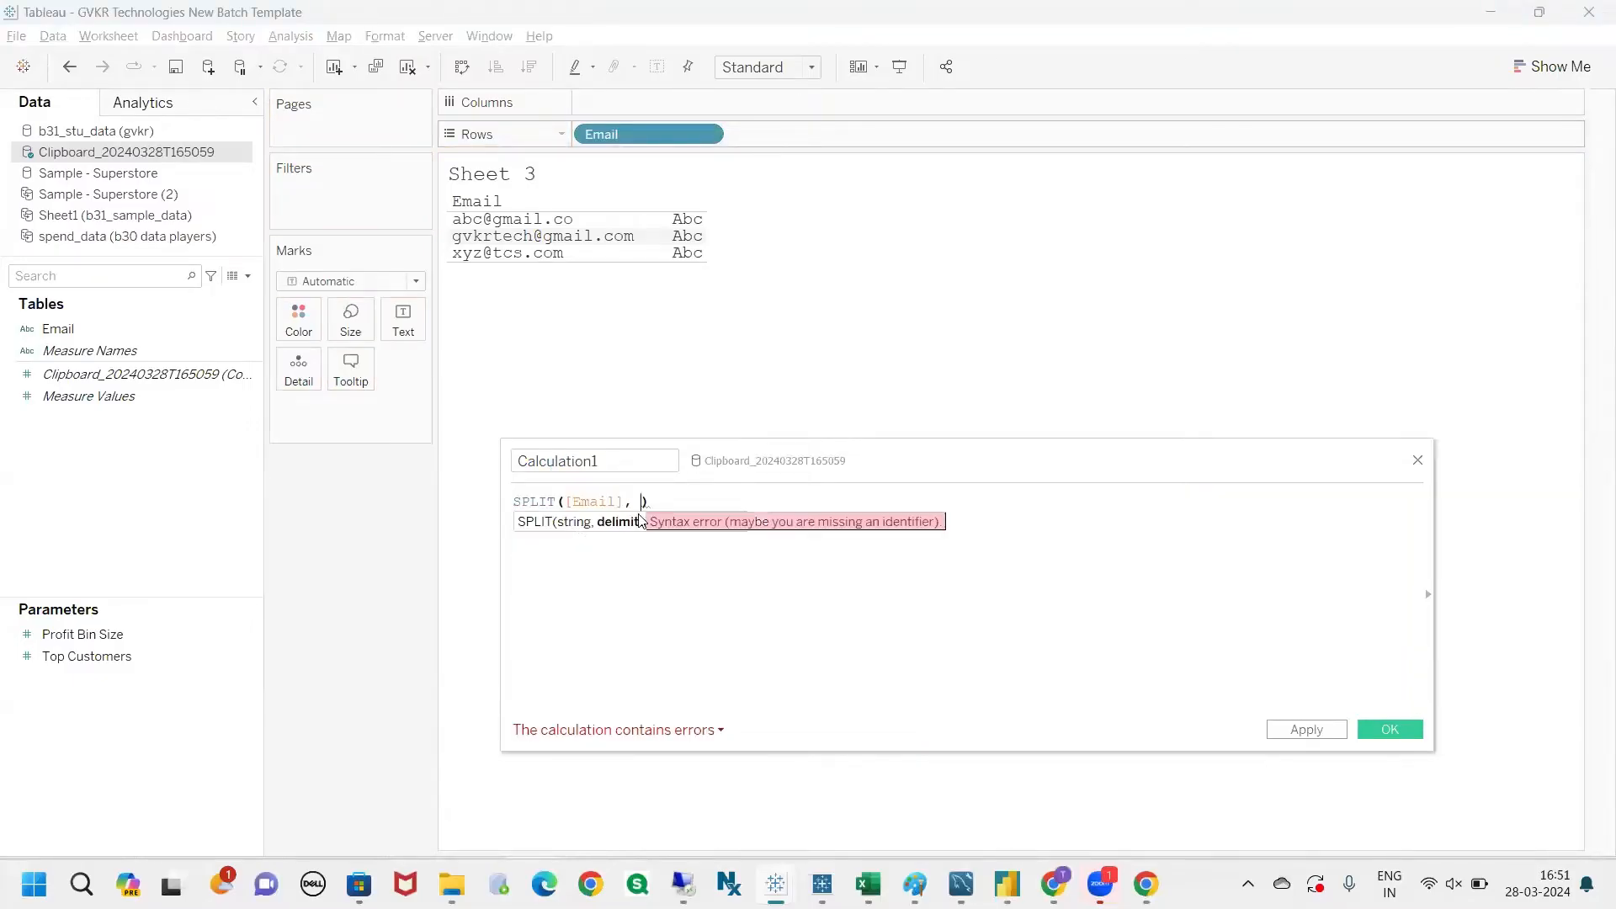
{"action": "type", "text": "''"}
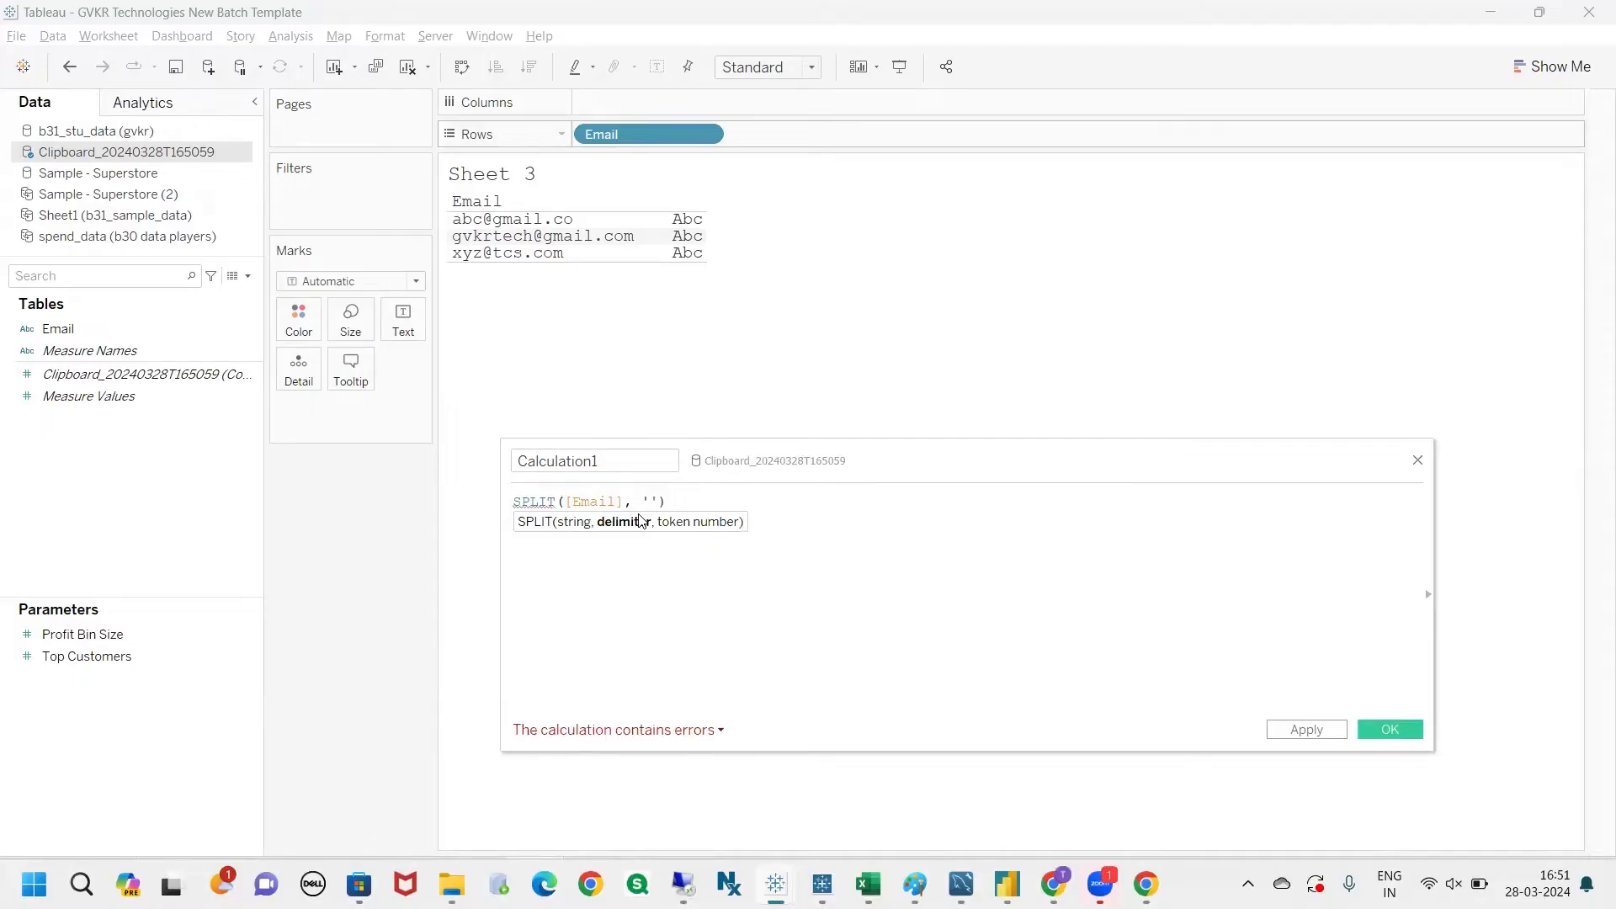
{"action": "type", "text": "@"}
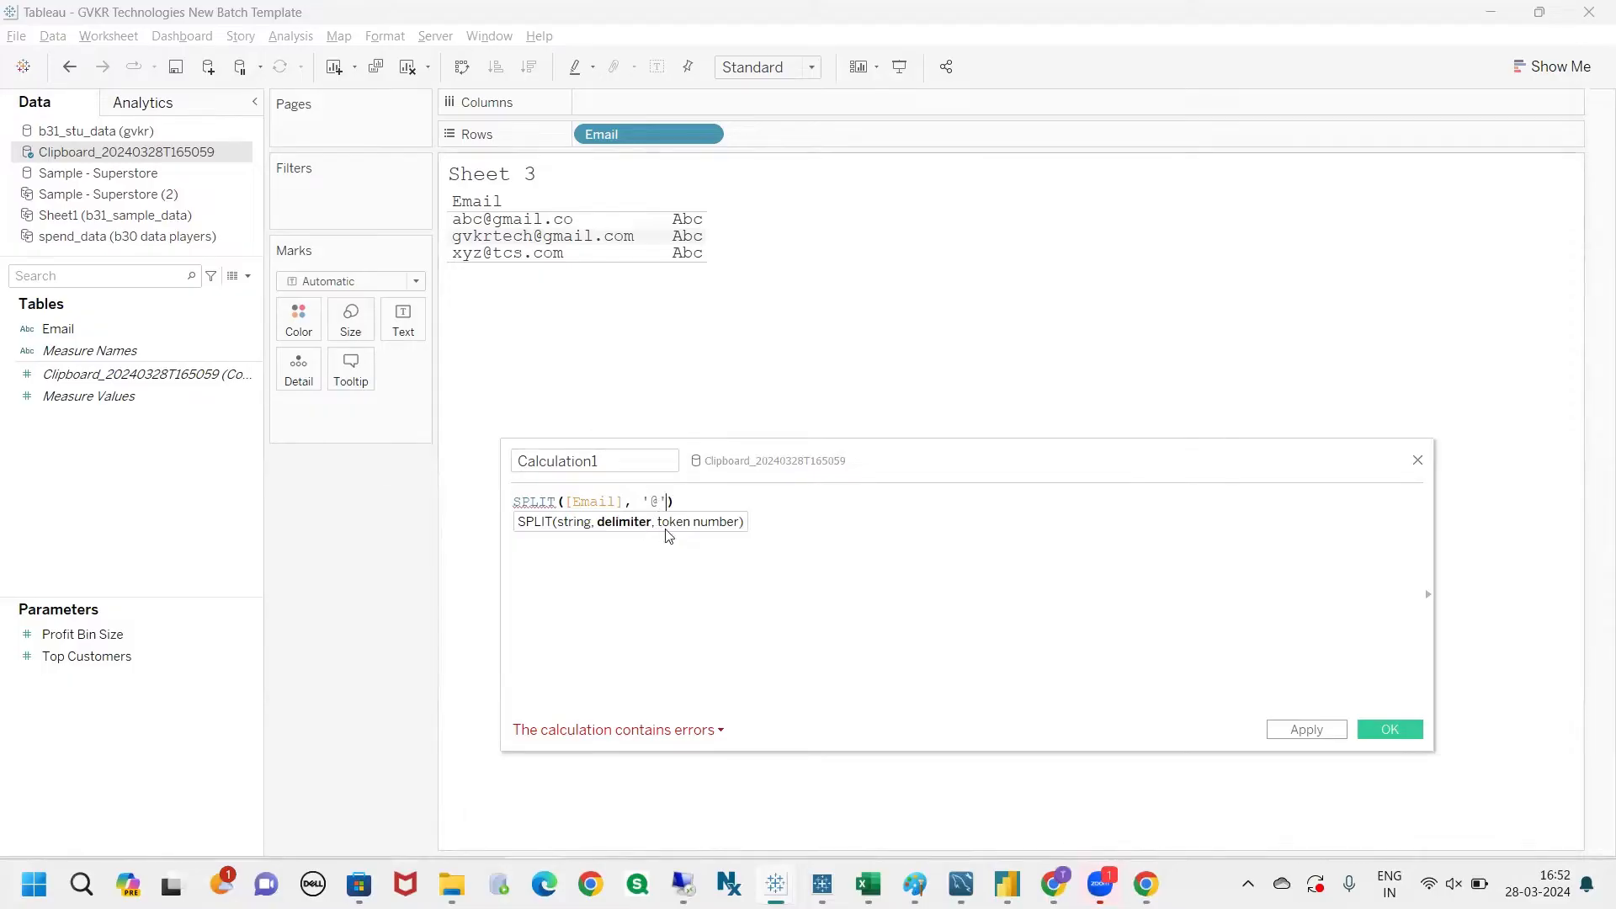
{"action": "type", "text": ","}
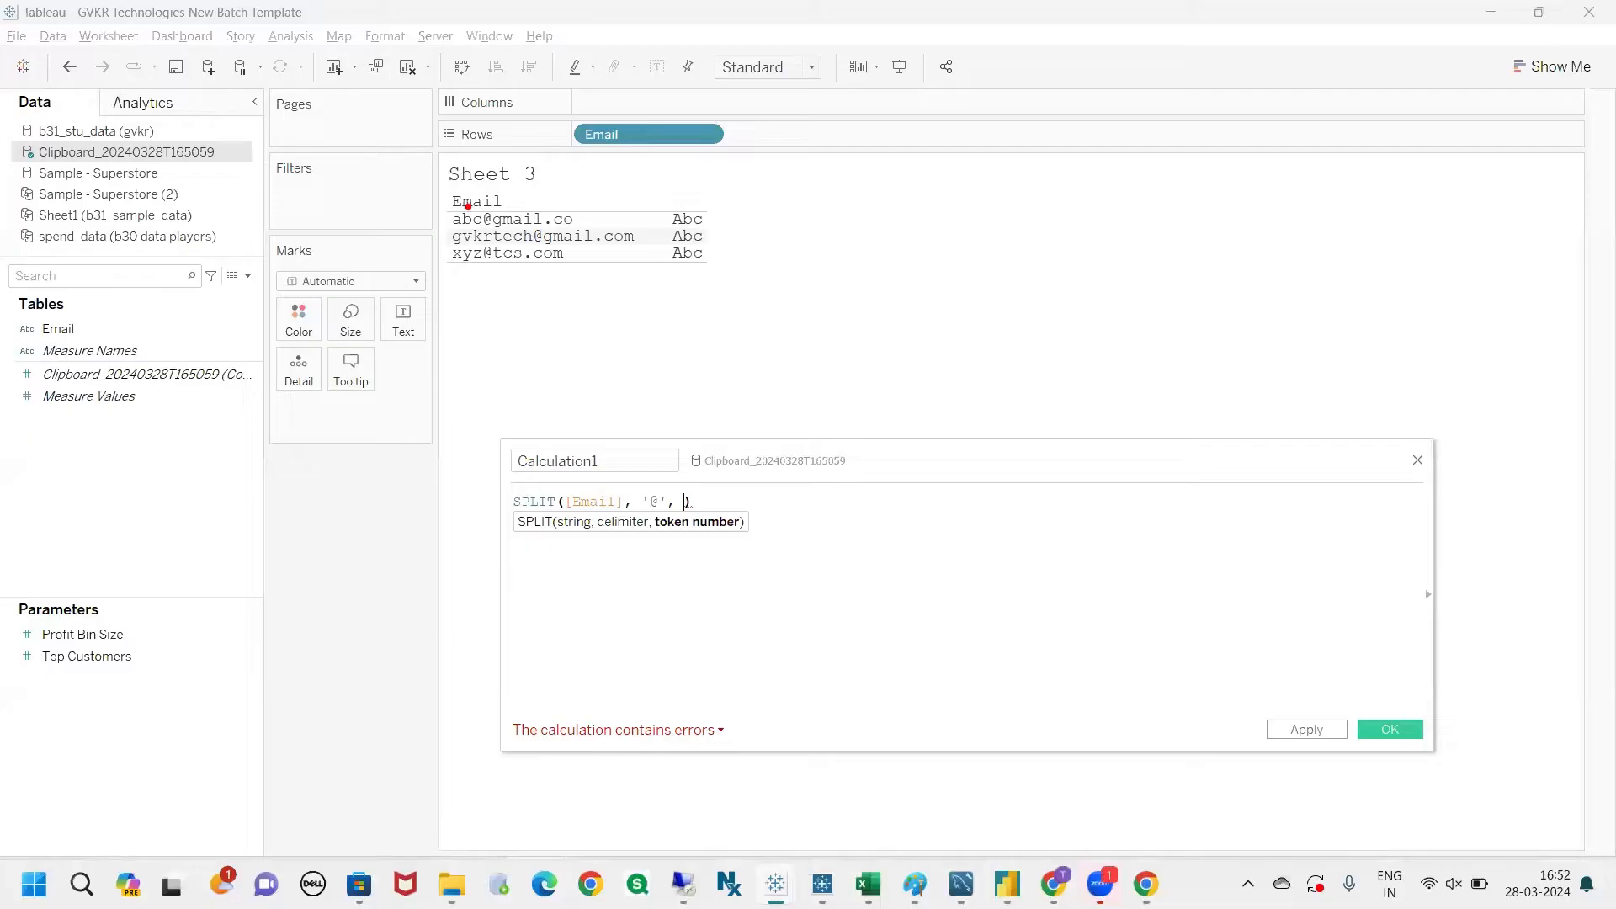
{"action": "left_click_drag", "start_coordinate": [491, 207], "coordinate": [498, 177]}
{"action": "left_click_drag", "start_coordinate": [463, 191], "coordinate": [469, 204]}
{"action": "left_click_drag", "start_coordinate": [510, 191], "coordinate": [601, 199]}
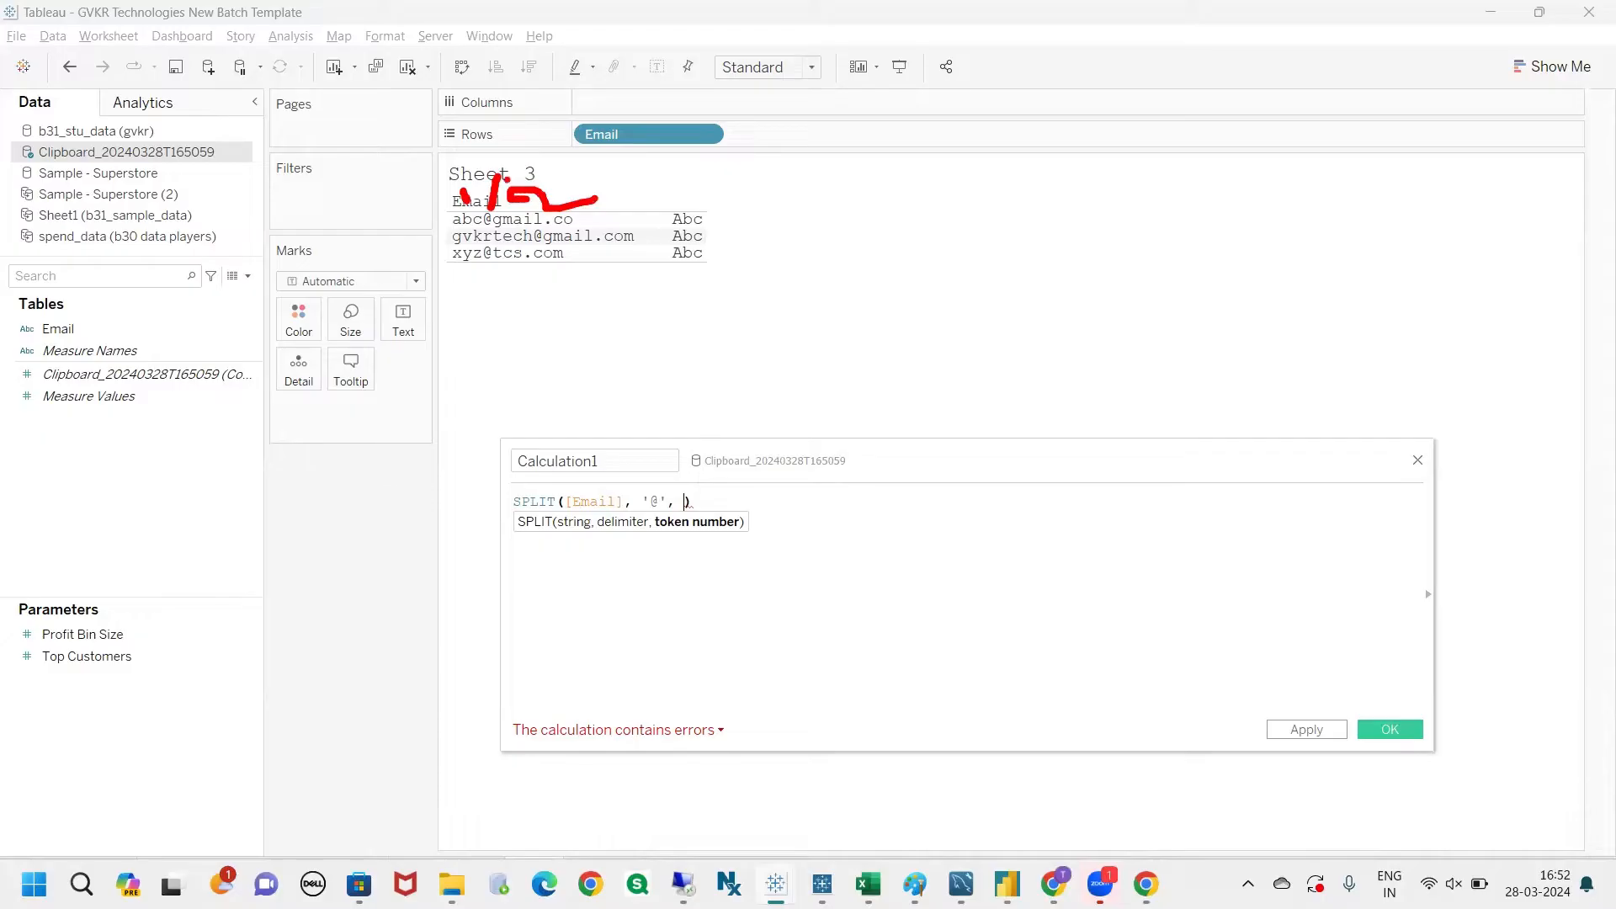
{"action": "key", "text": "Escape"}
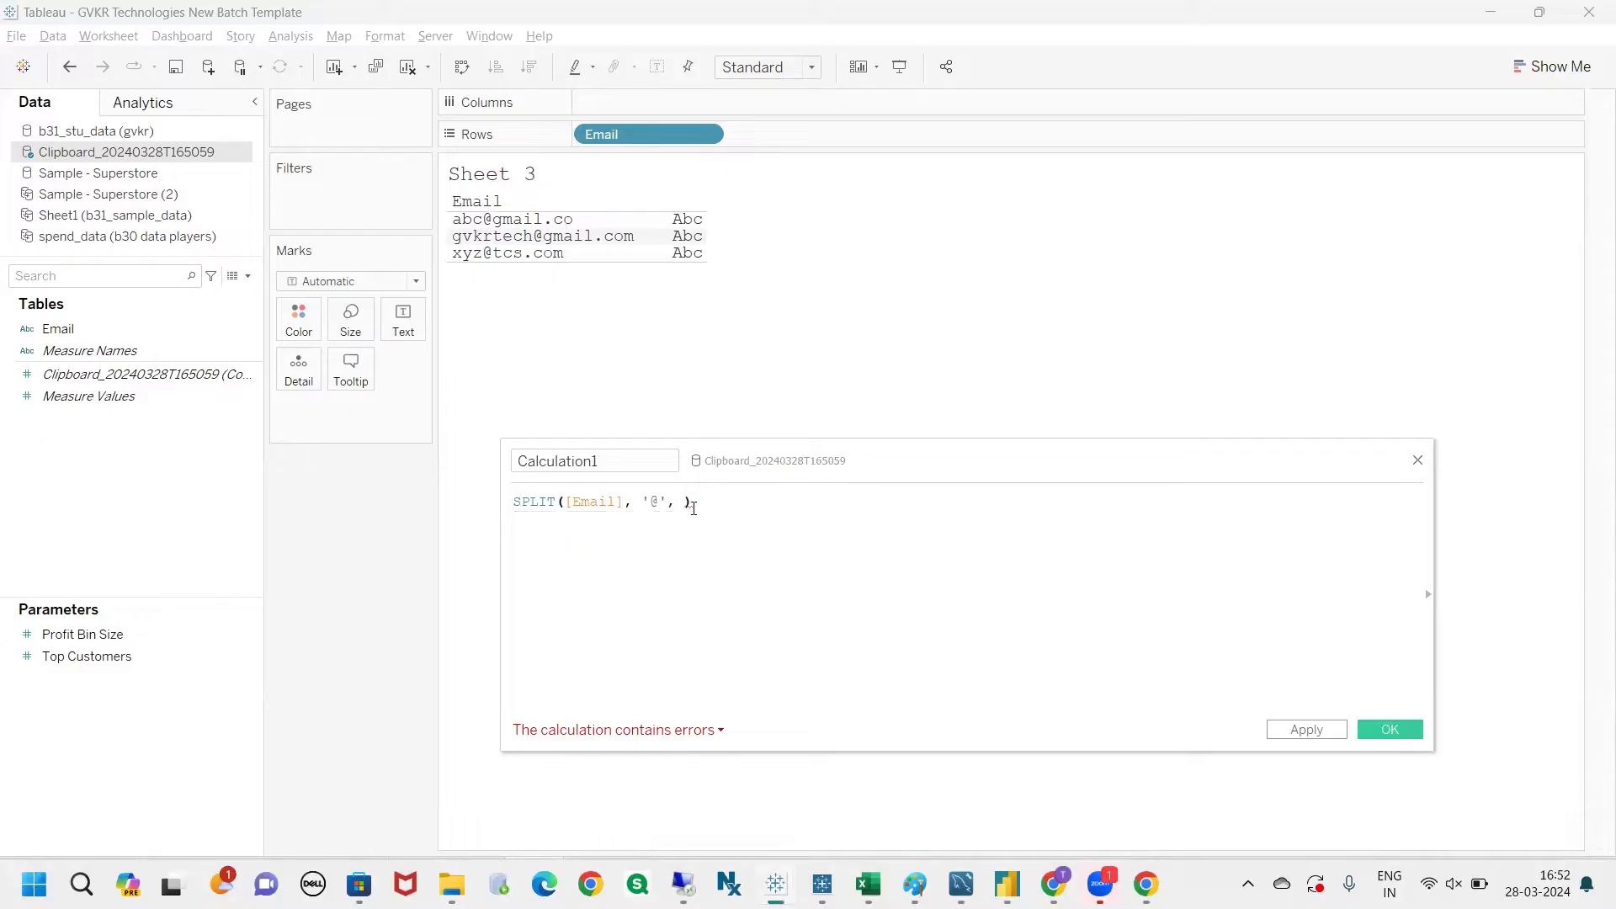
Step: Complete the SPLIT formula with token number 2, apply it, and add Calculation1 to the rows after Email
{"action": "type", "text": "2"}
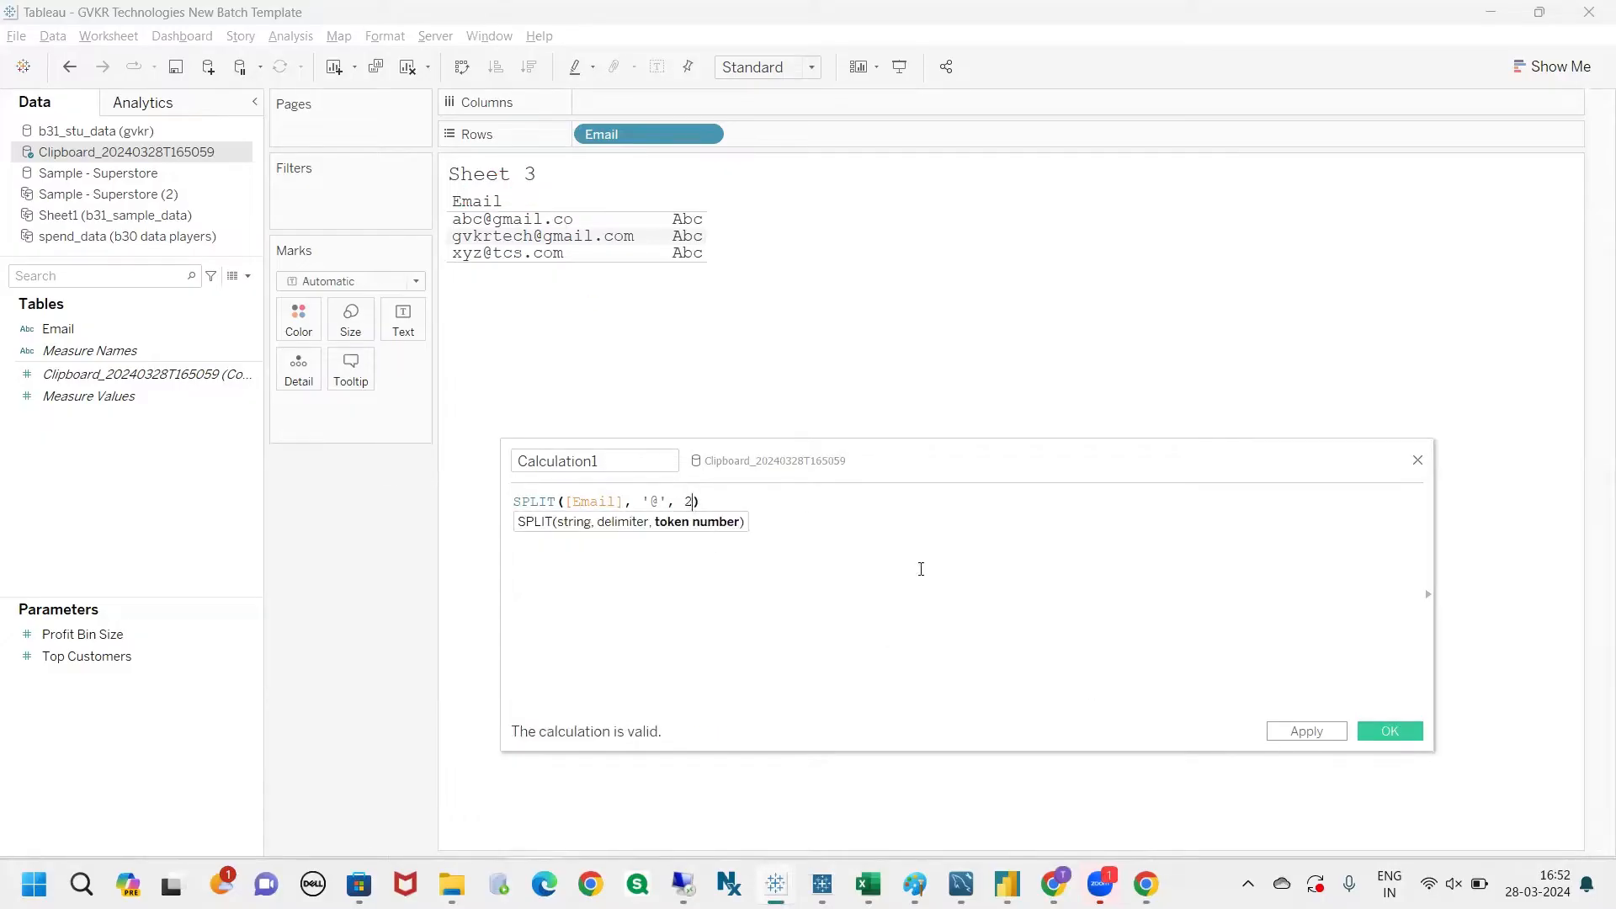
{"action": "left_click", "coordinate": [709, 506]}
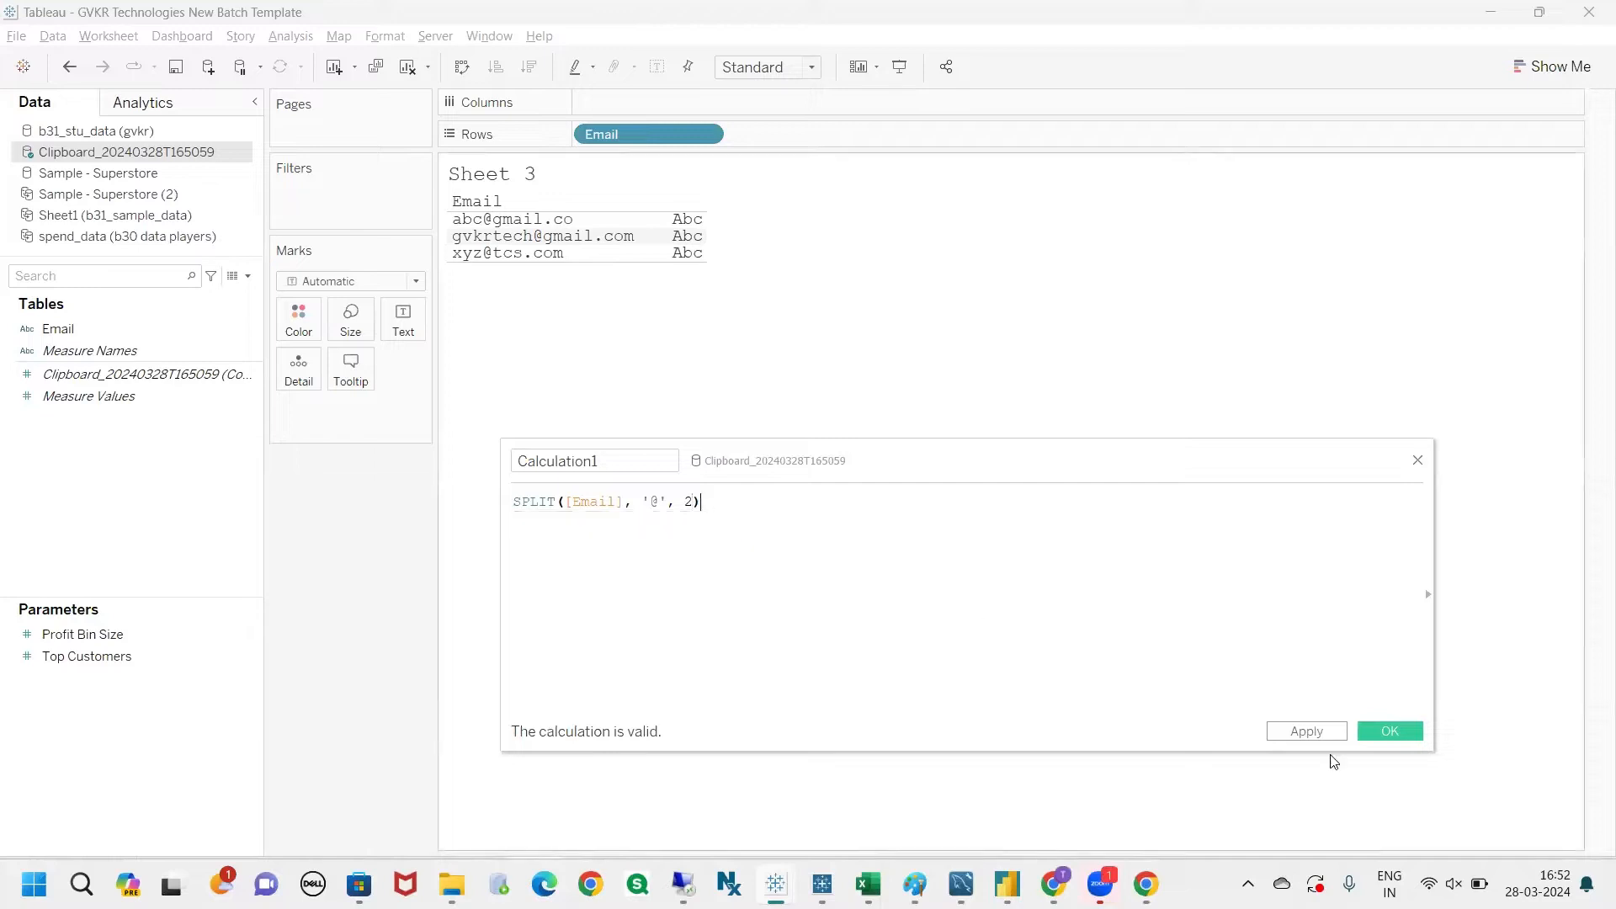
{"action": "left_click", "coordinate": [1305, 732]}
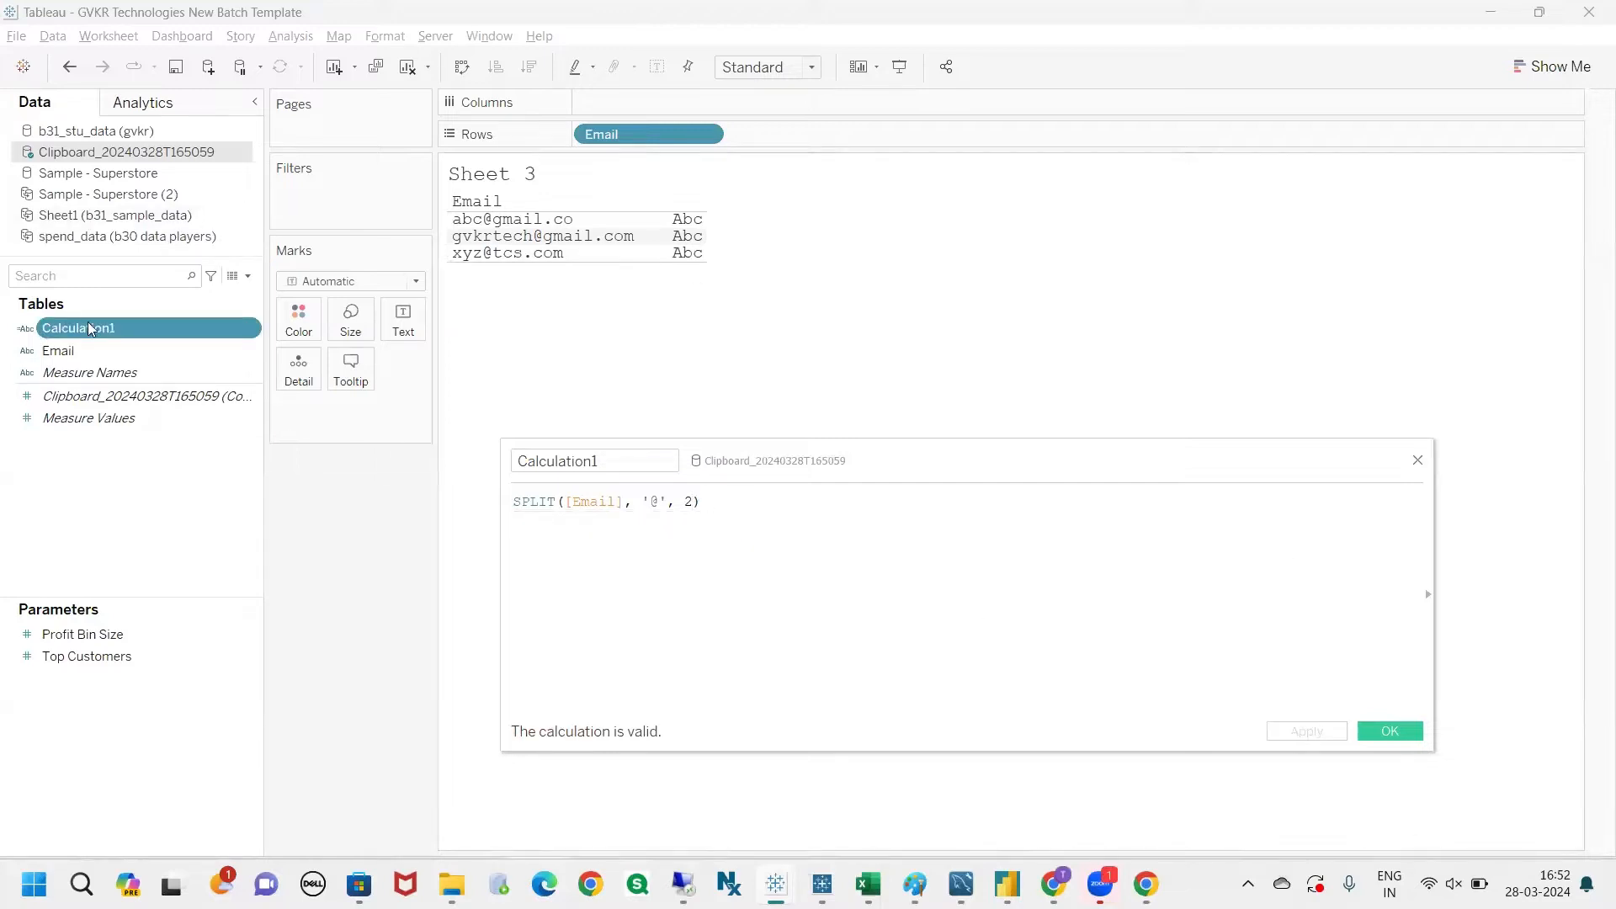
{"action": "left_click_drag", "start_coordinate": [90, 329], "coordinate": [810, 254]}
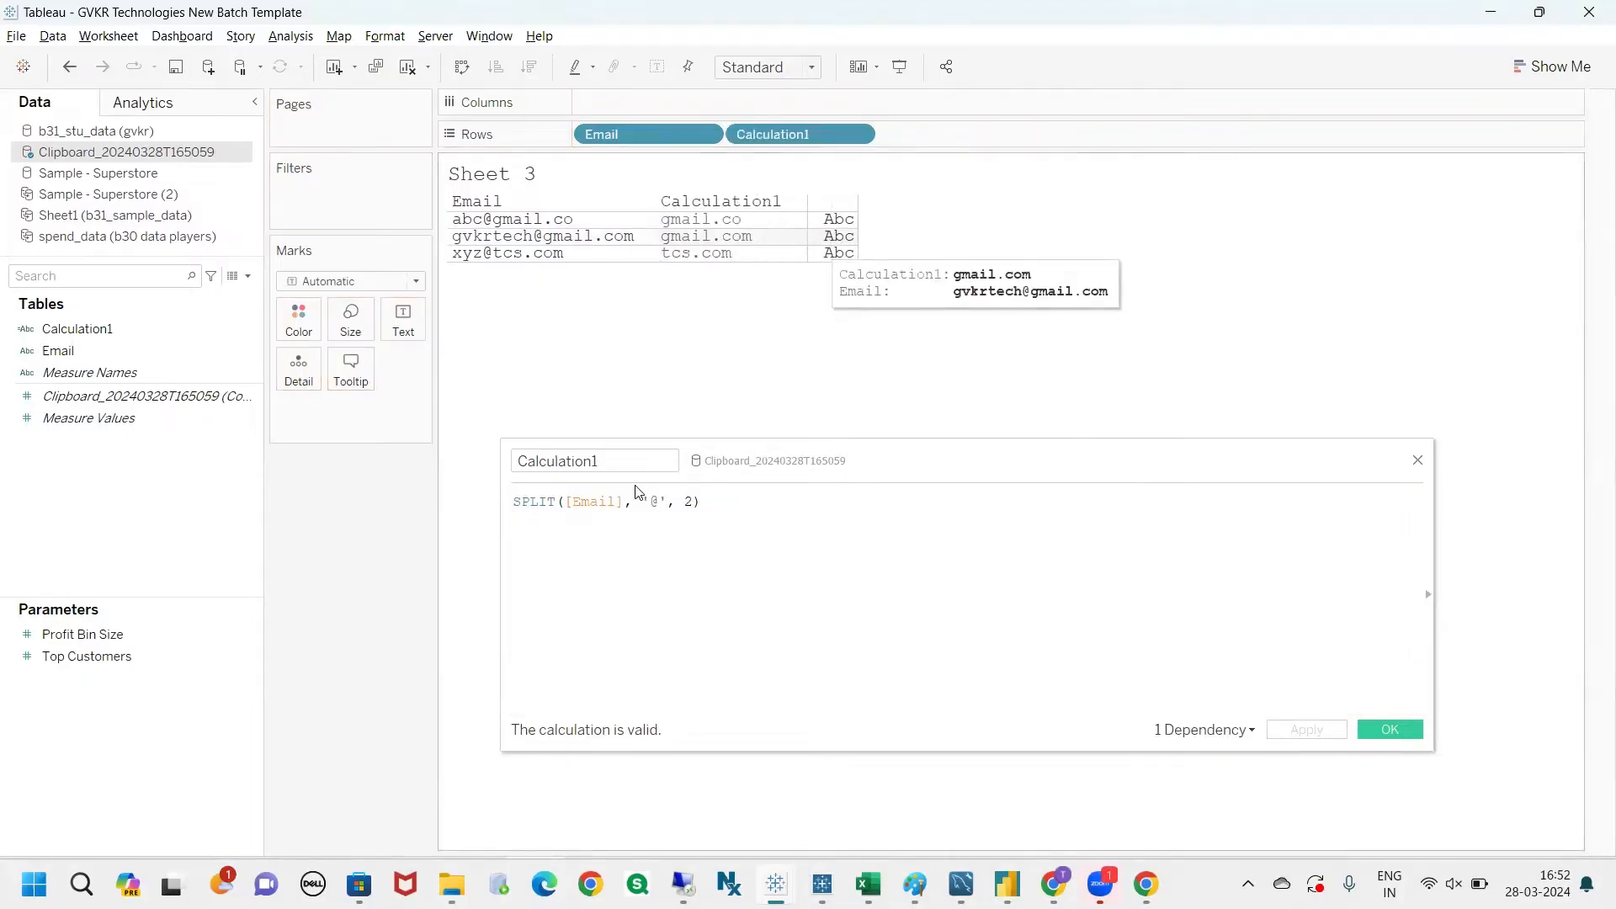
Step: Examine the '@' delimiter and the remaining arguments of the SPLIT formula against the Calculation1 column in the view
{"action": "left_click", "coordinate": [660, 502]}
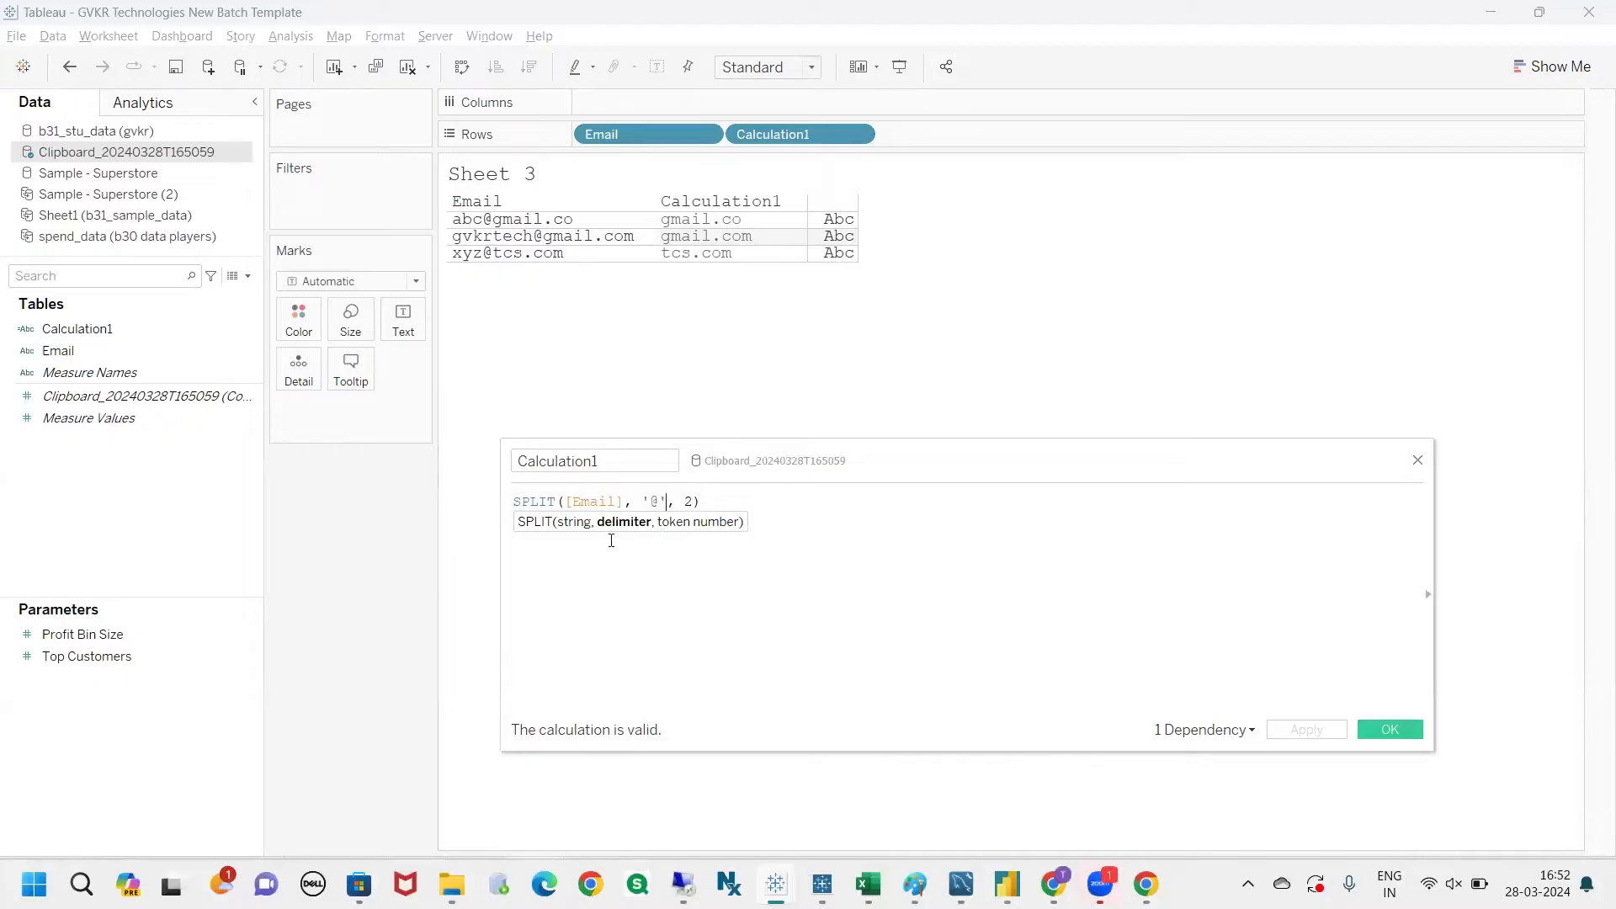
{"action": "left_click_drag", "start_coordinate": [665, 500], "coordinate": [653, 500]}
{"action": "left_click", "coordinate": [655, 501]}
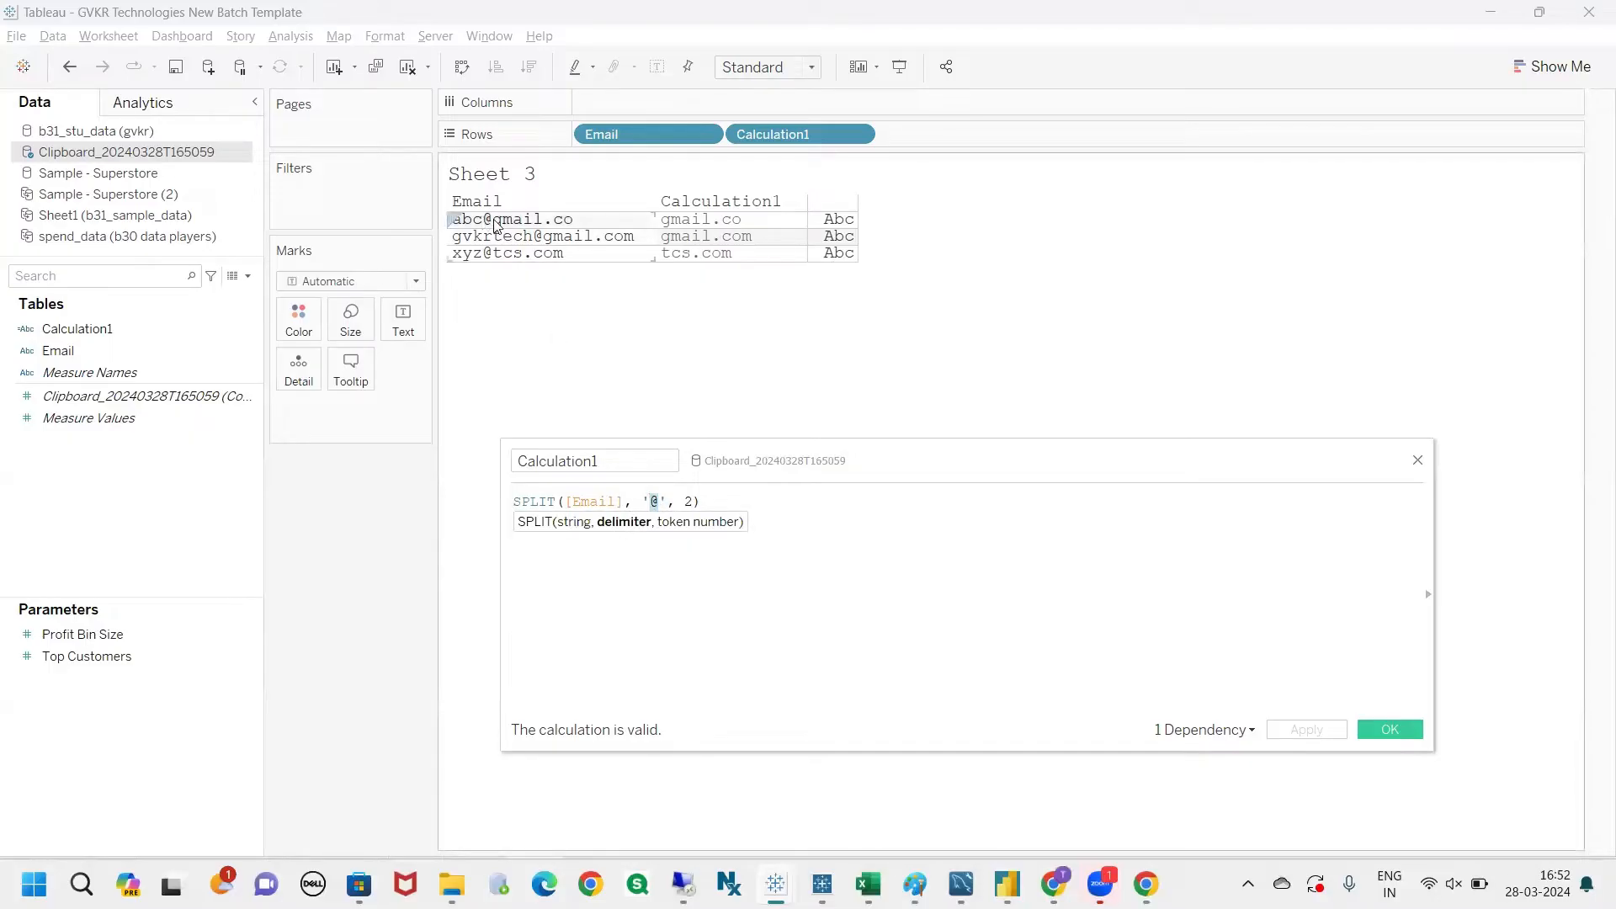
{"action": "left_click", "coordinate": [662, 501]}
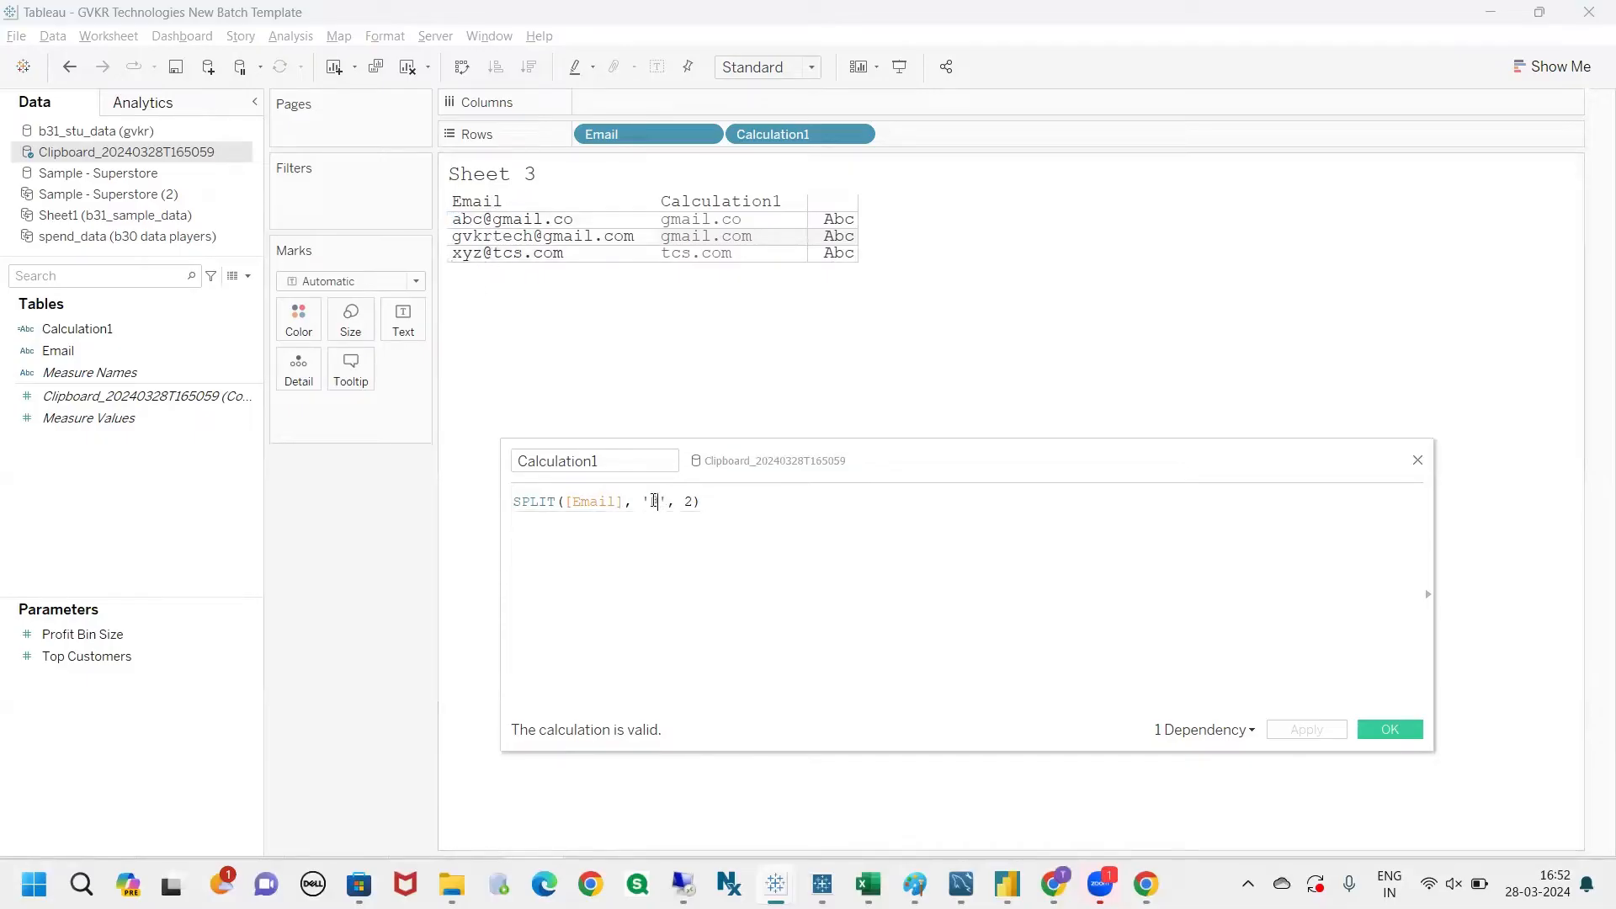
{"action": "double_click", "coordinate": [654, 500]}
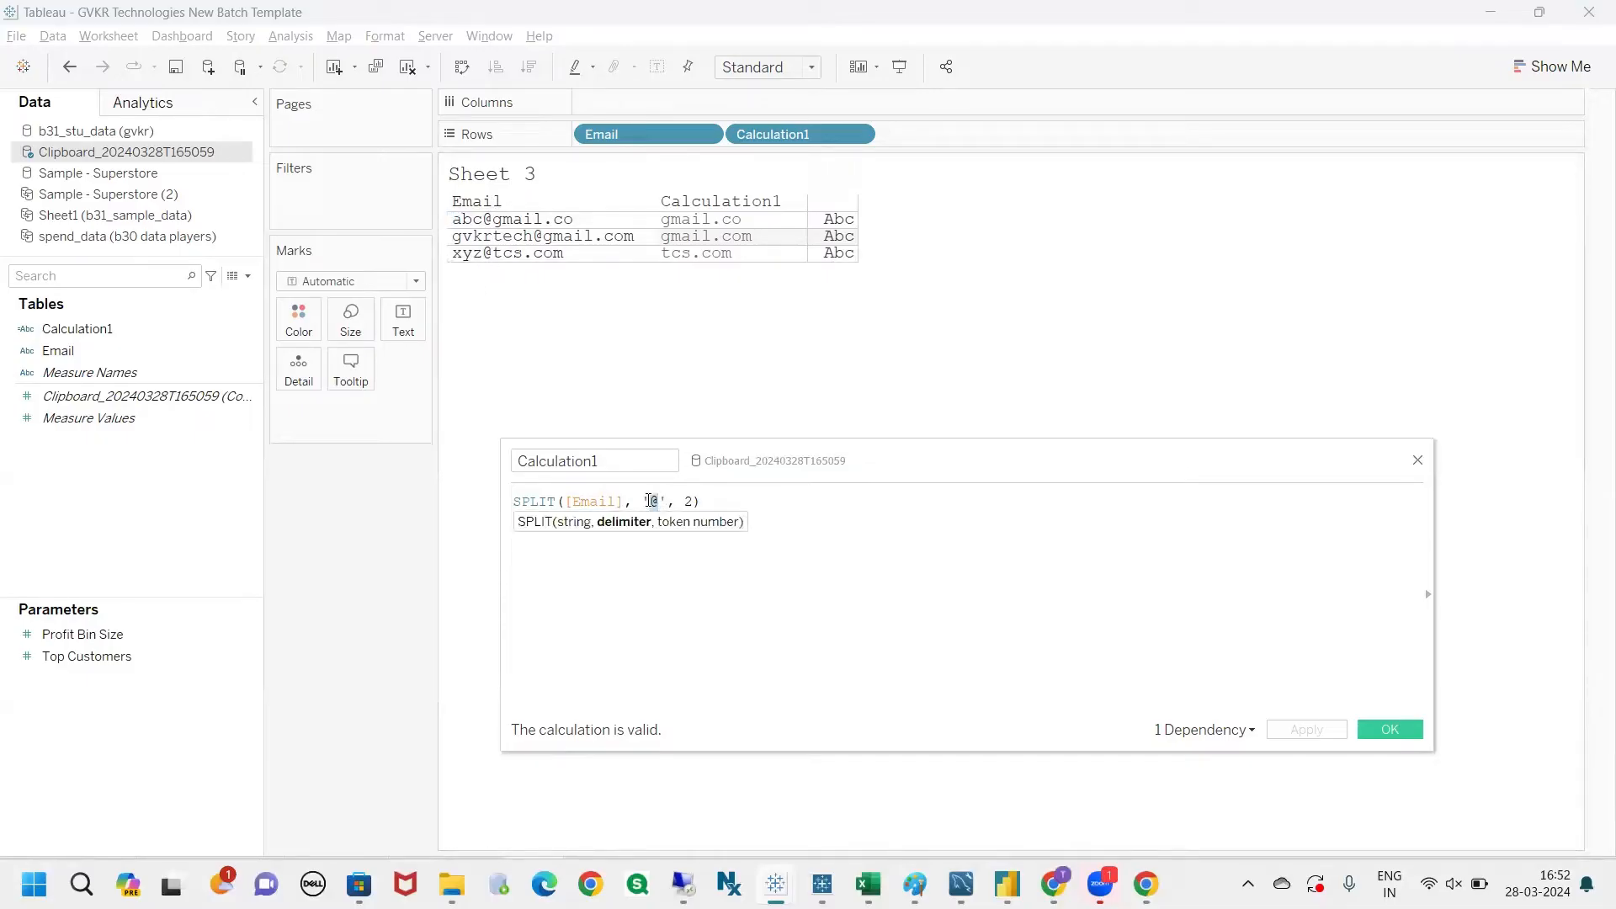
{"action": "left_click", "coordinate": [630, 554]}
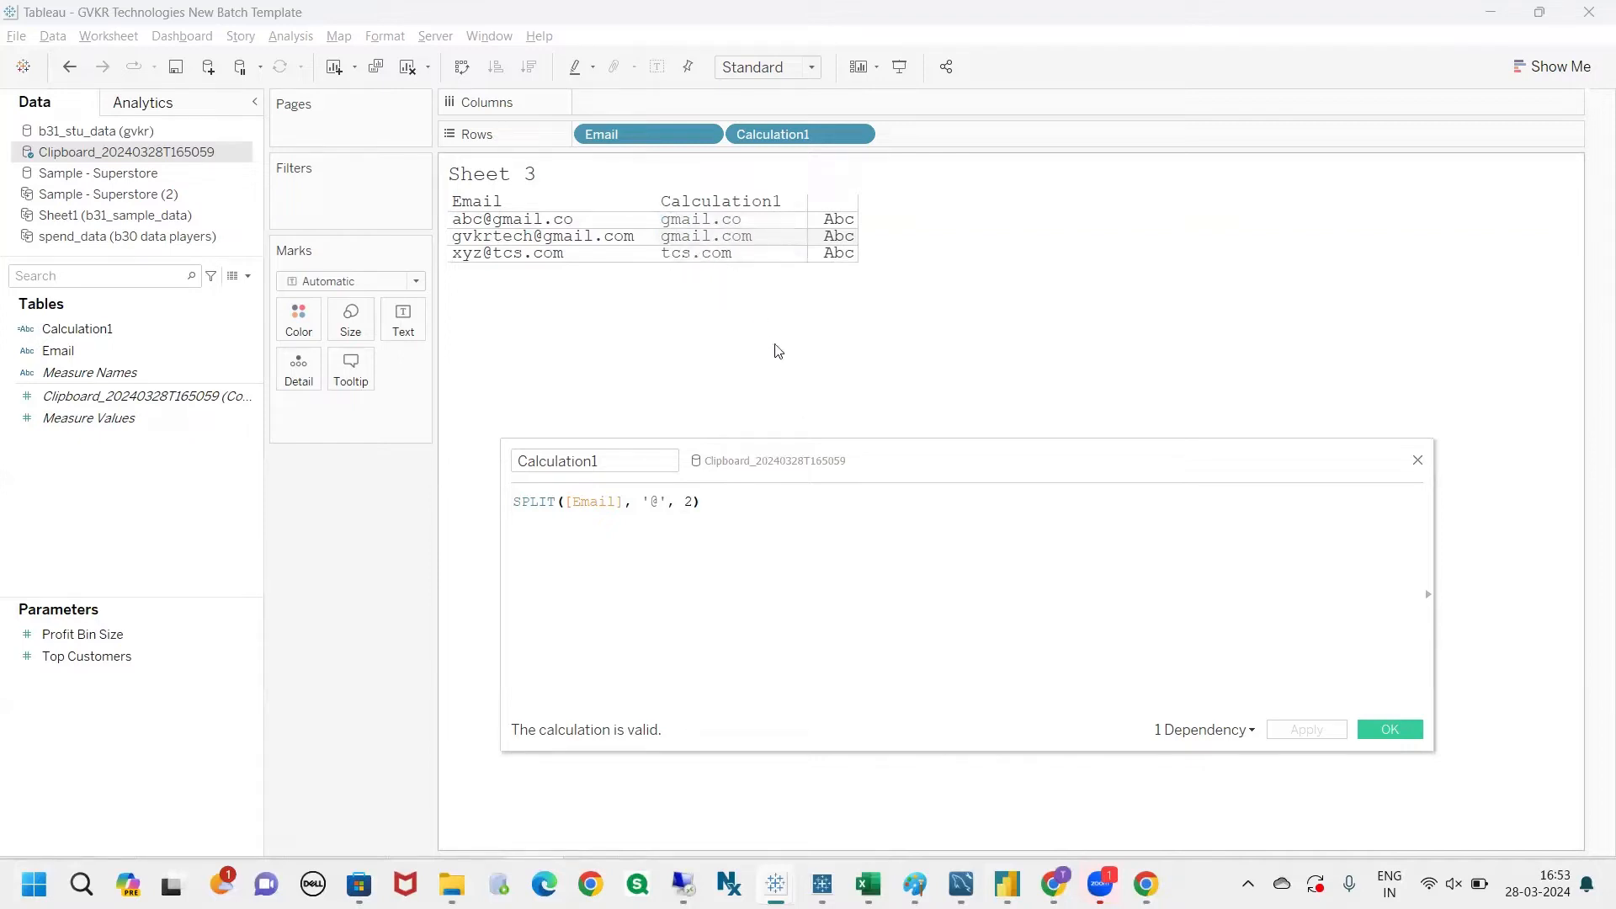
{"action": "left_click_drag", "start_coordinate": [838, 462], "coordinate": [762, 439]}
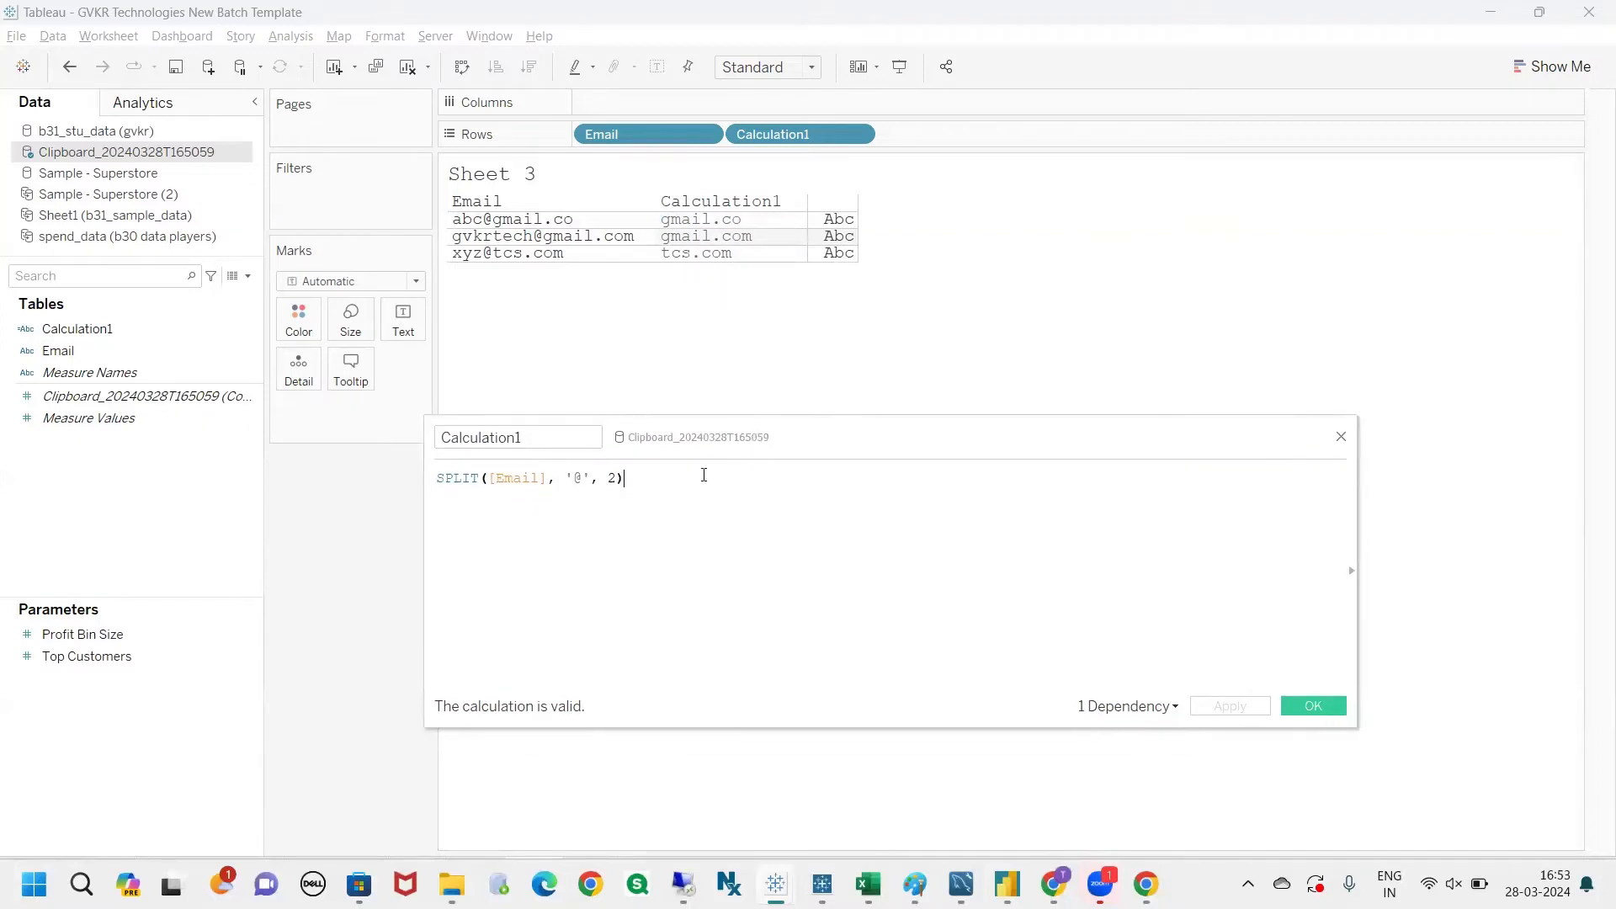
{"action": "left_click_drag", "start_coordinate": [625, 478], "coordinate": [462, 478]}
{"action": "left_click", "coordinate": [850, 568]}
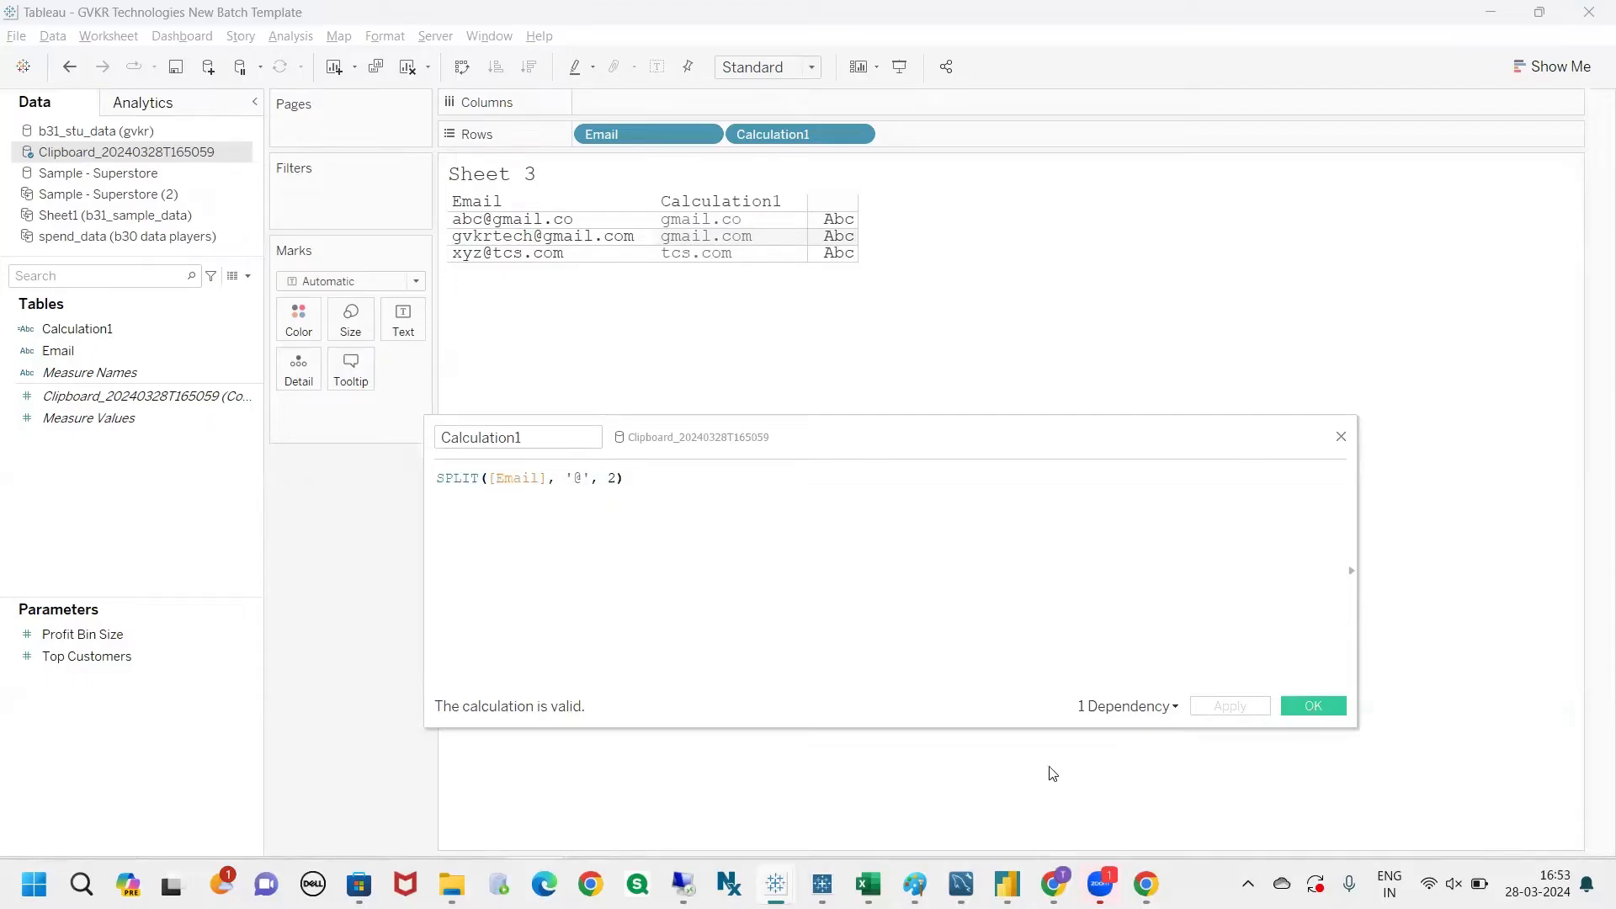
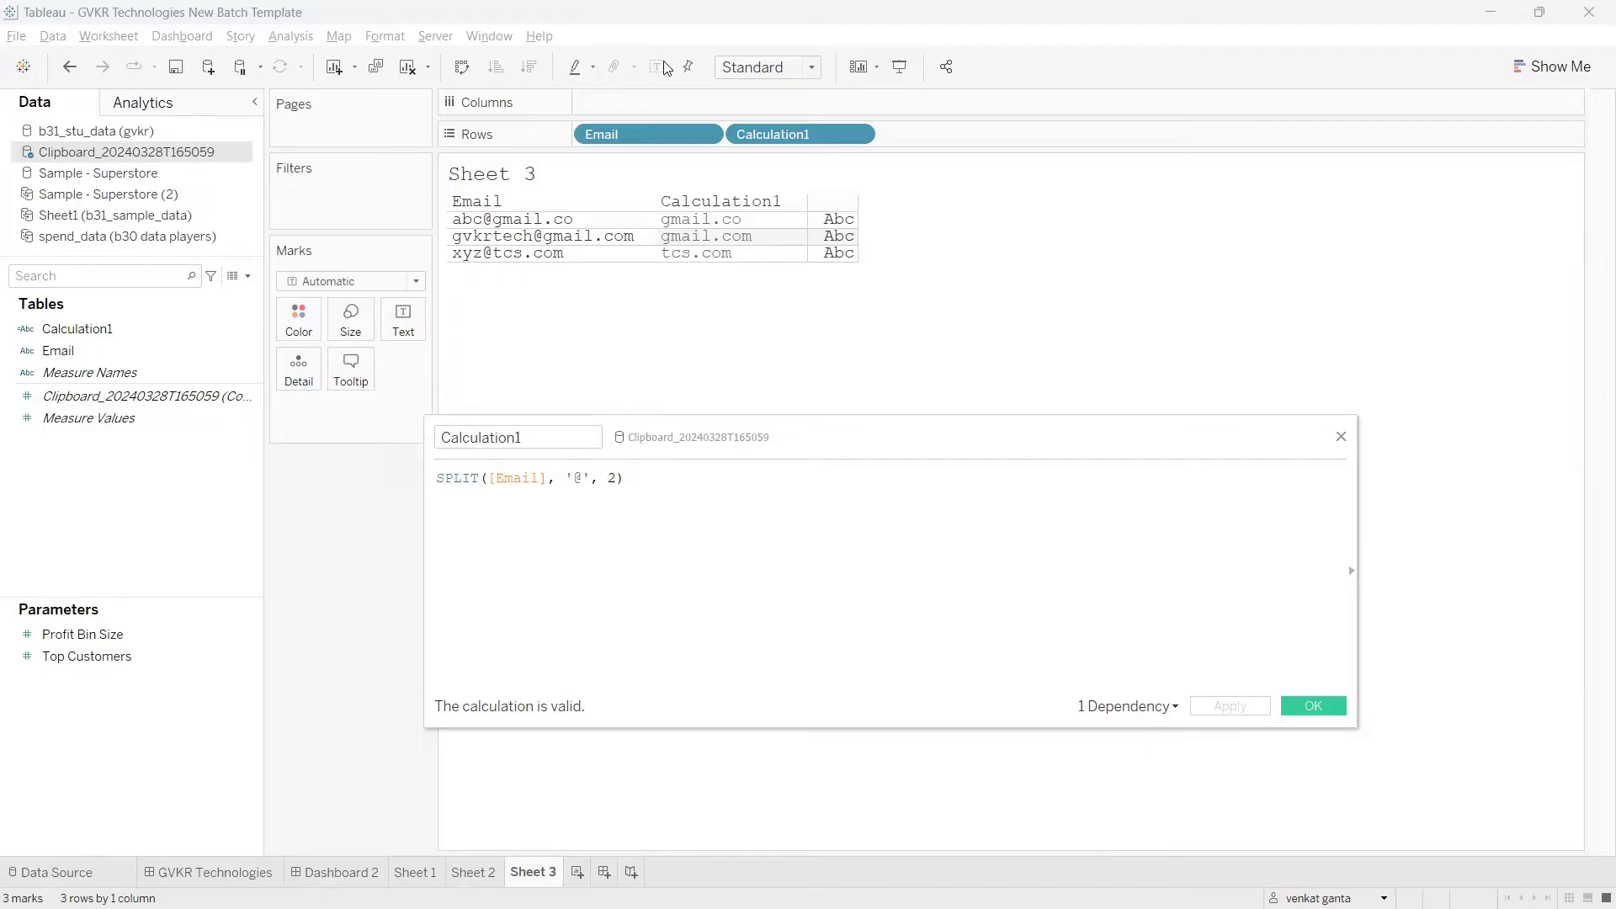
Step: Add a new worksheet and make Sample - Superstore the active data source
{"action": "left_click_drag", "start_coordinate": [748, 444], "coordinate": [748, 443]}
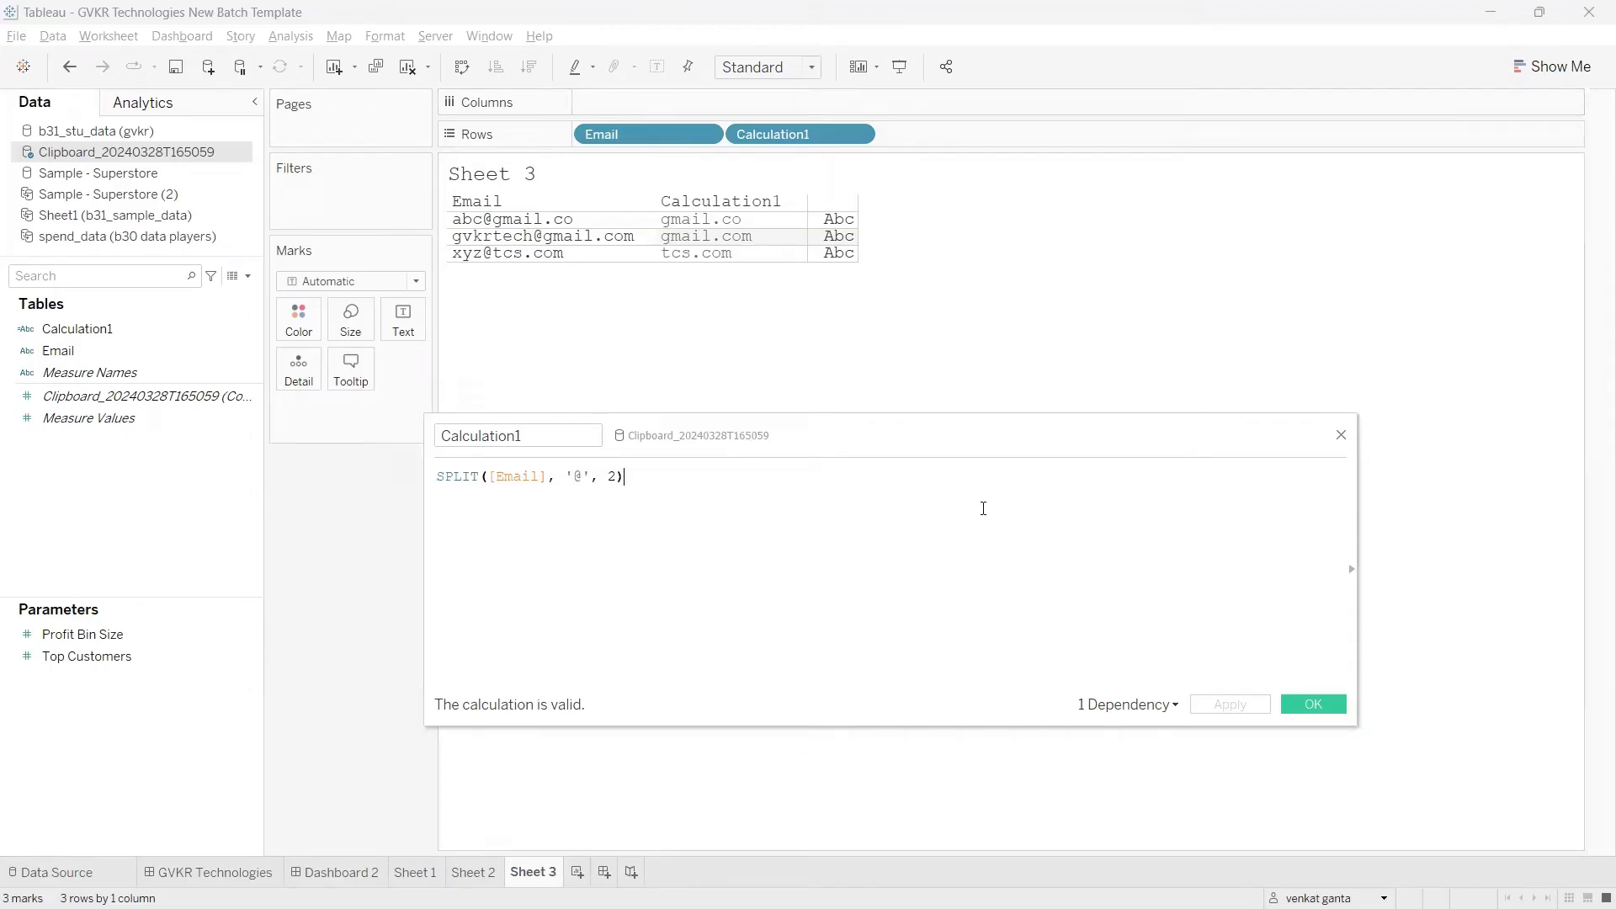
{"action": "left_click", "coordinate": [578, 873]}
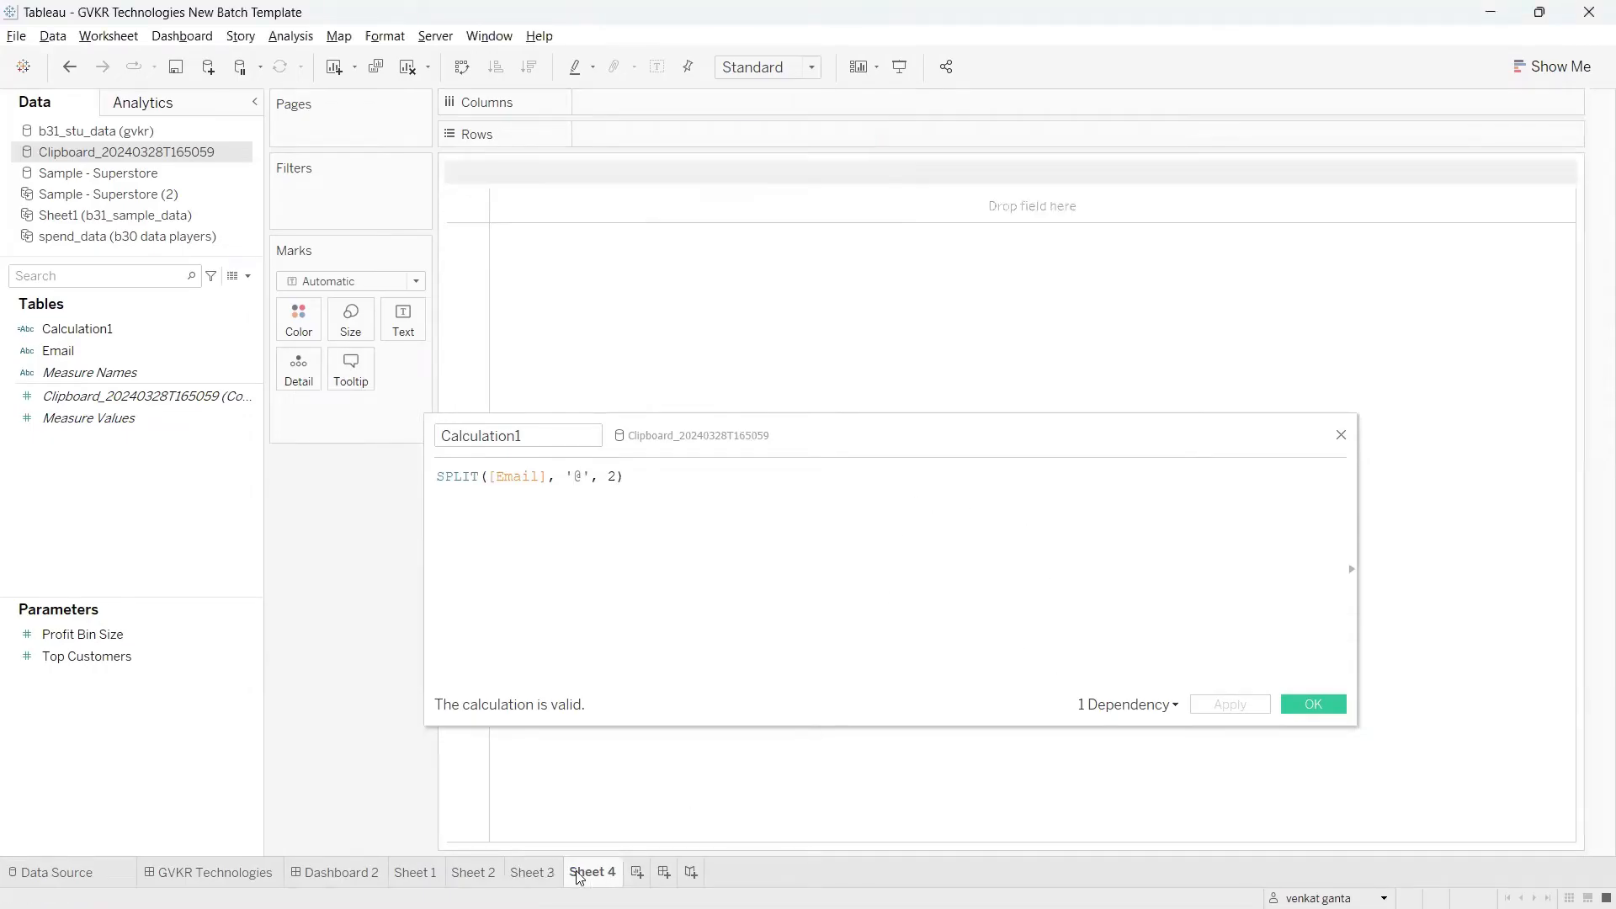
{"action": "left_click", "coordinate": [98, 275]}
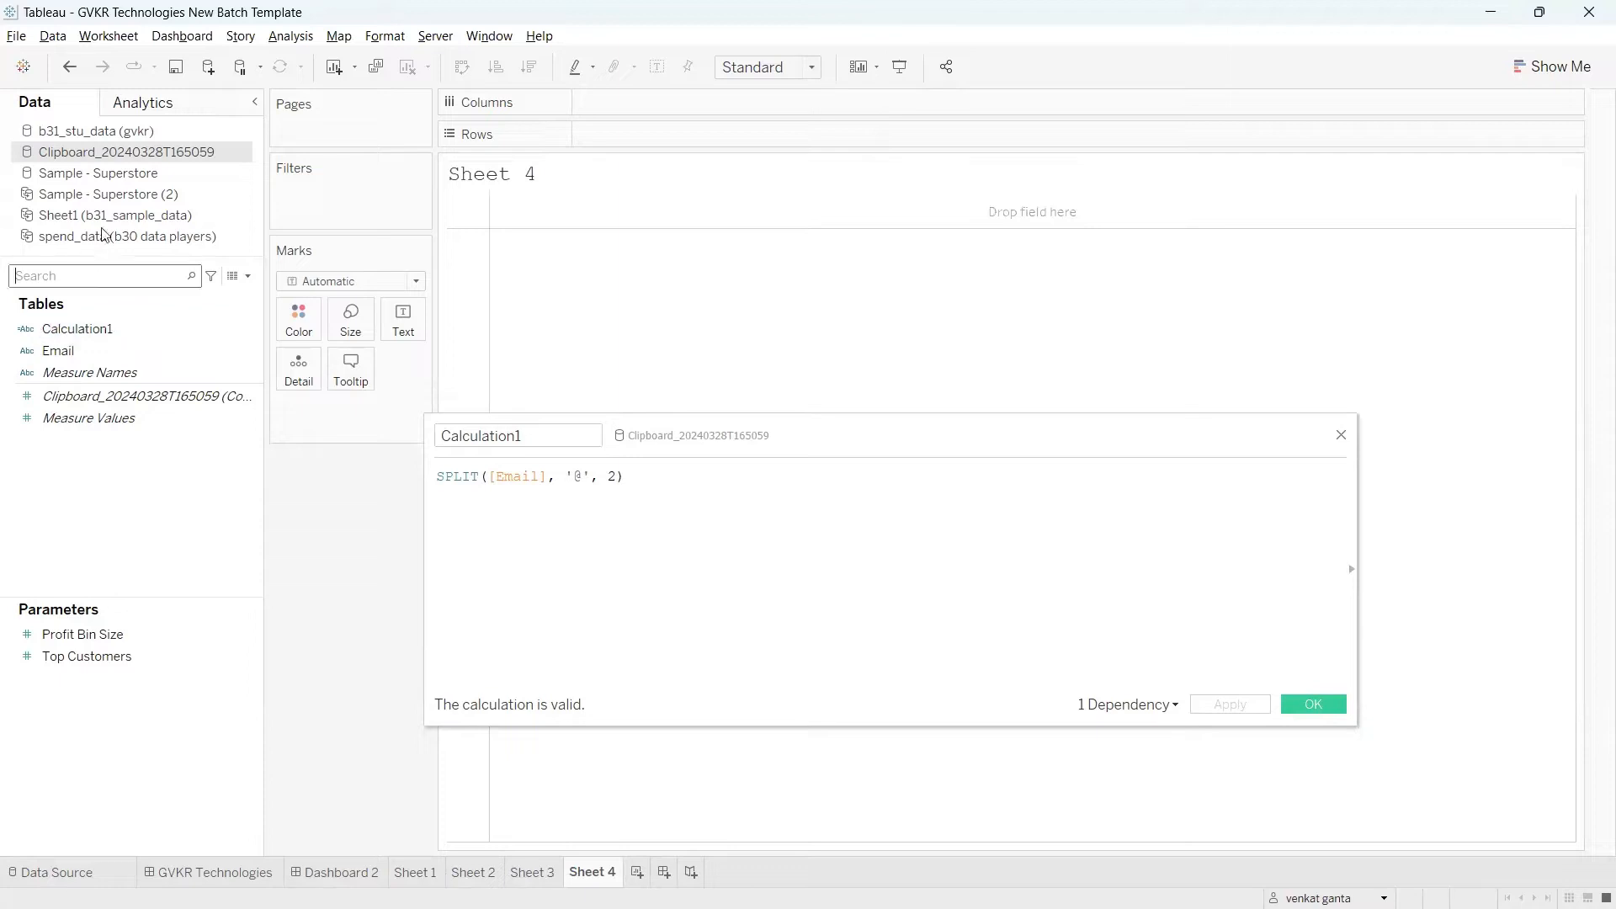
{"action": "left_click", "coordinate": [98, 172]}
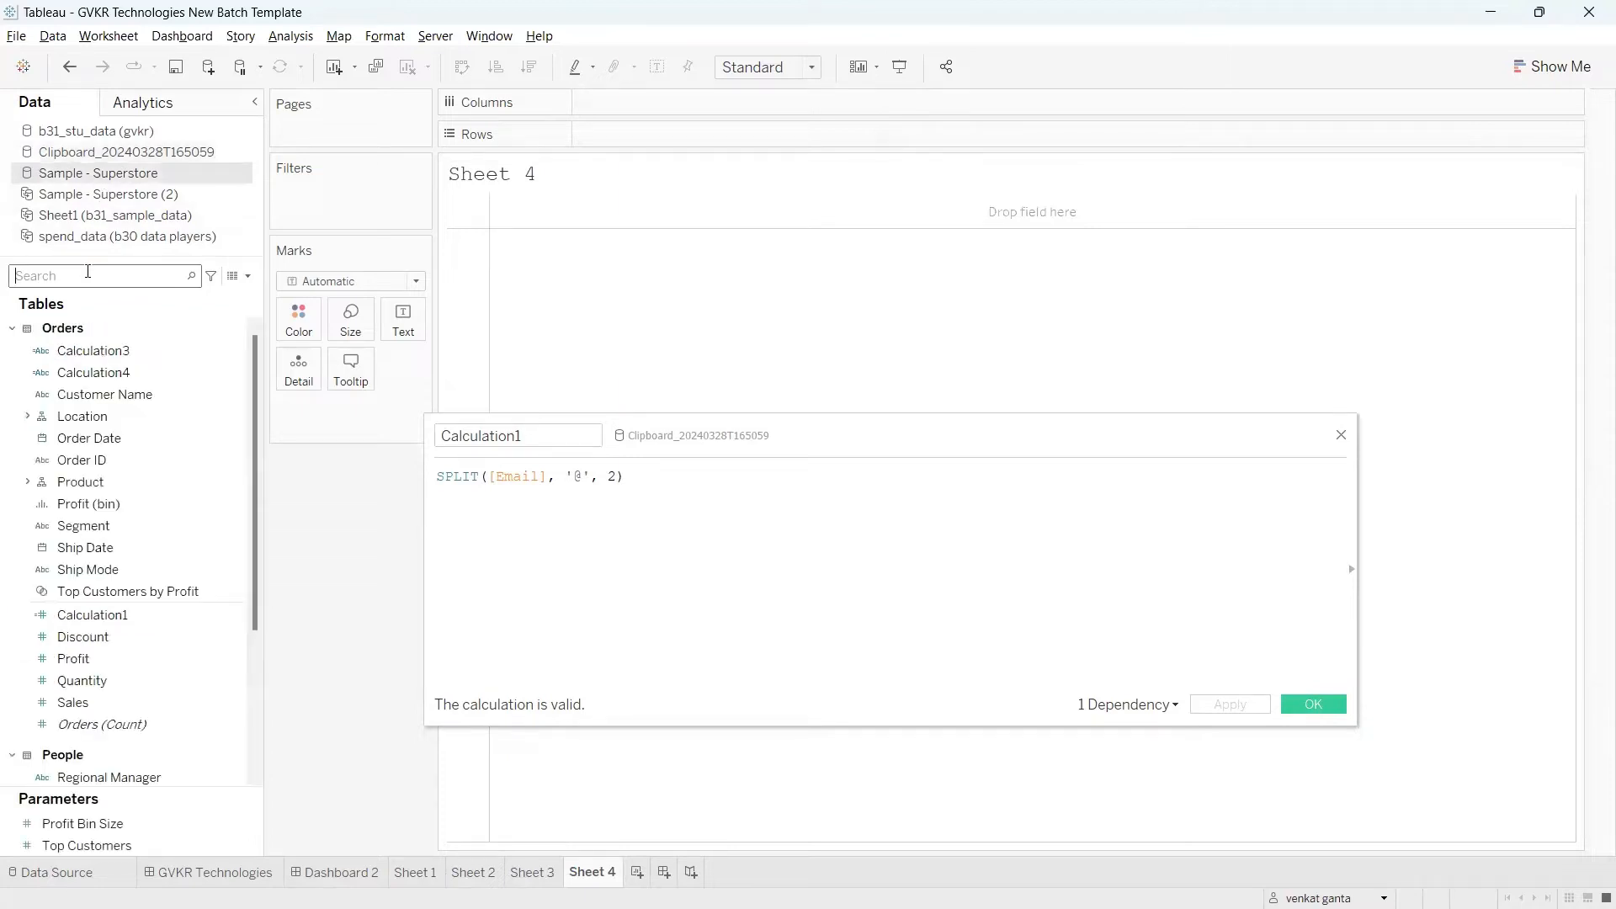
Step: Filter the fields by "cust", close the Calculation1 editor, and add Customer Name to the rows with its column widened to show full names
{"action": "type", "text": "produ"}
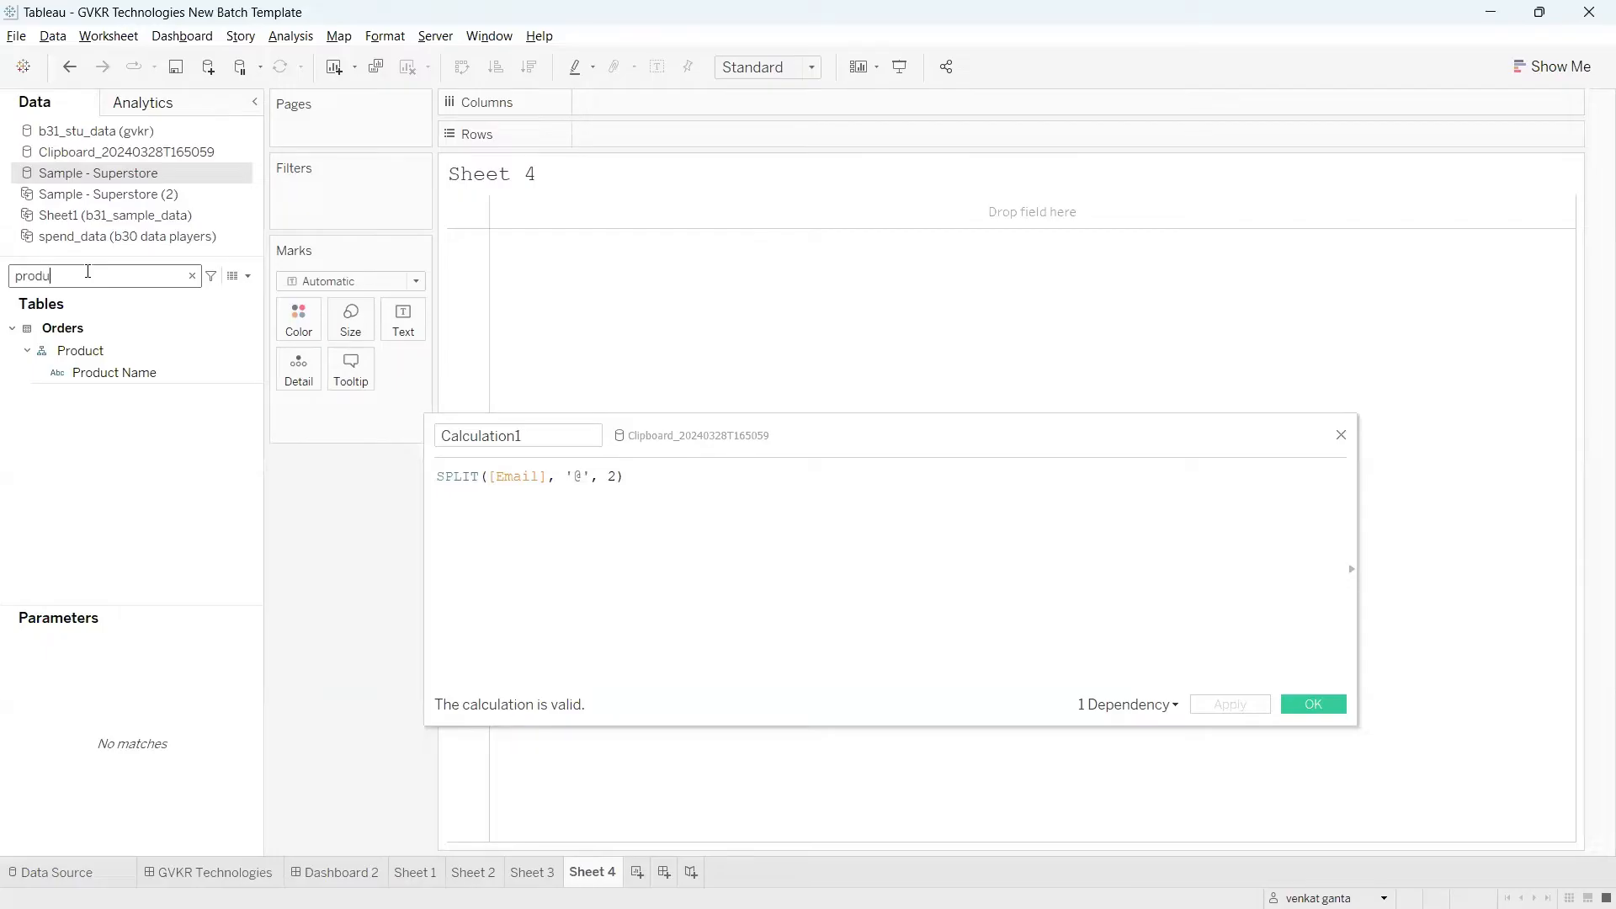
{"action": "left_click", "coordinate": [192, 276]}
{"action": "type", "text": "cust"}
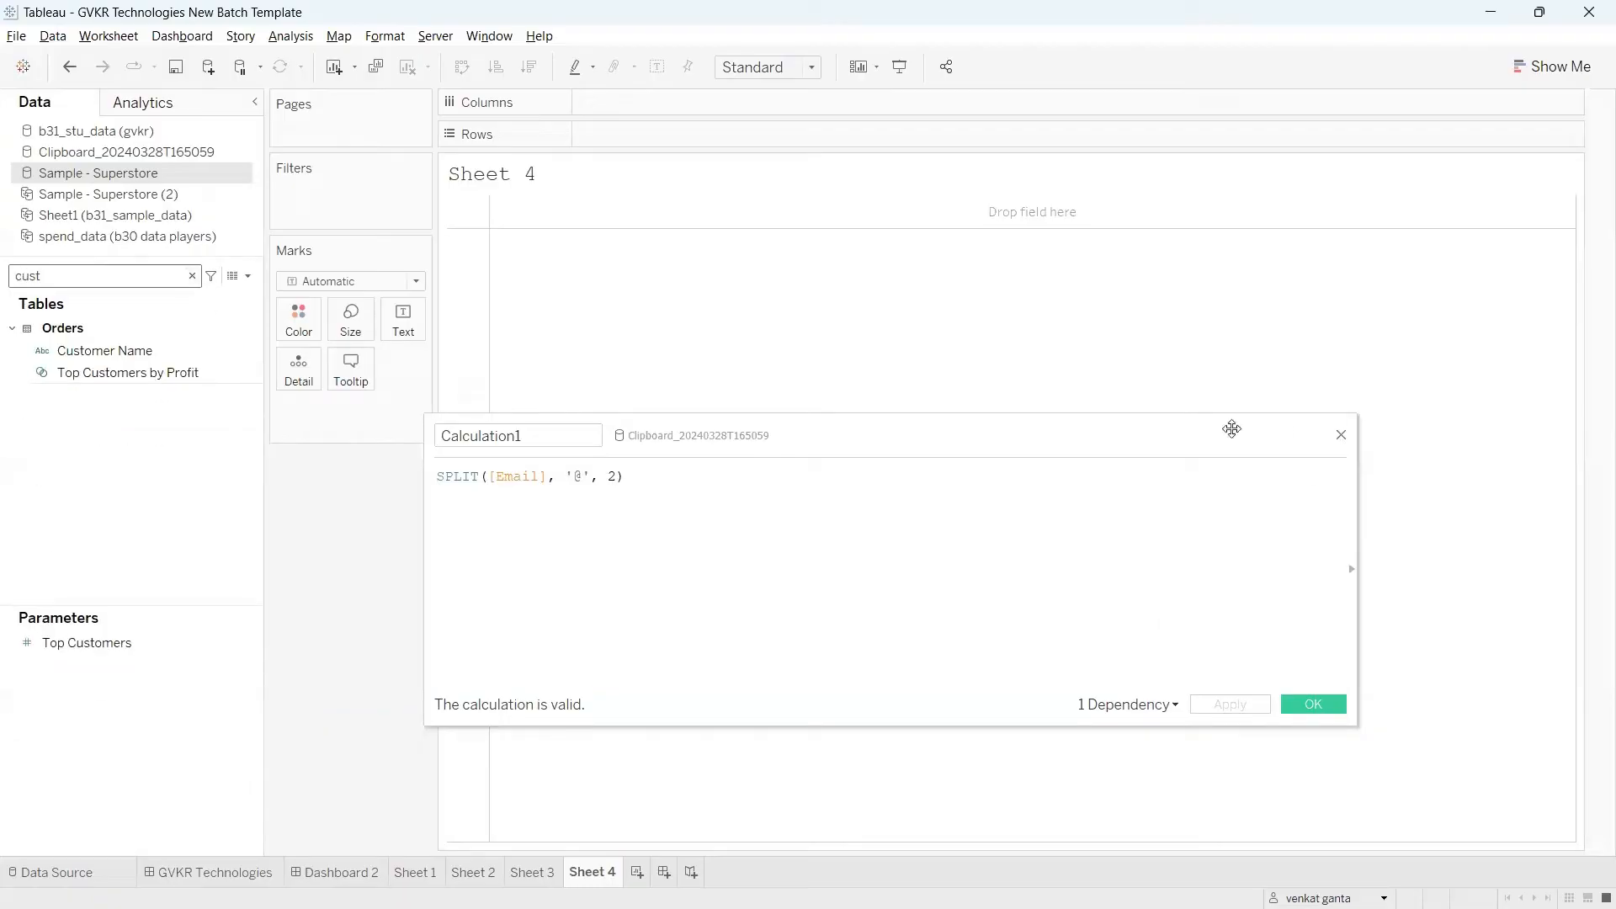
{"action": "left_click", "coordinate": [1203, 426]}
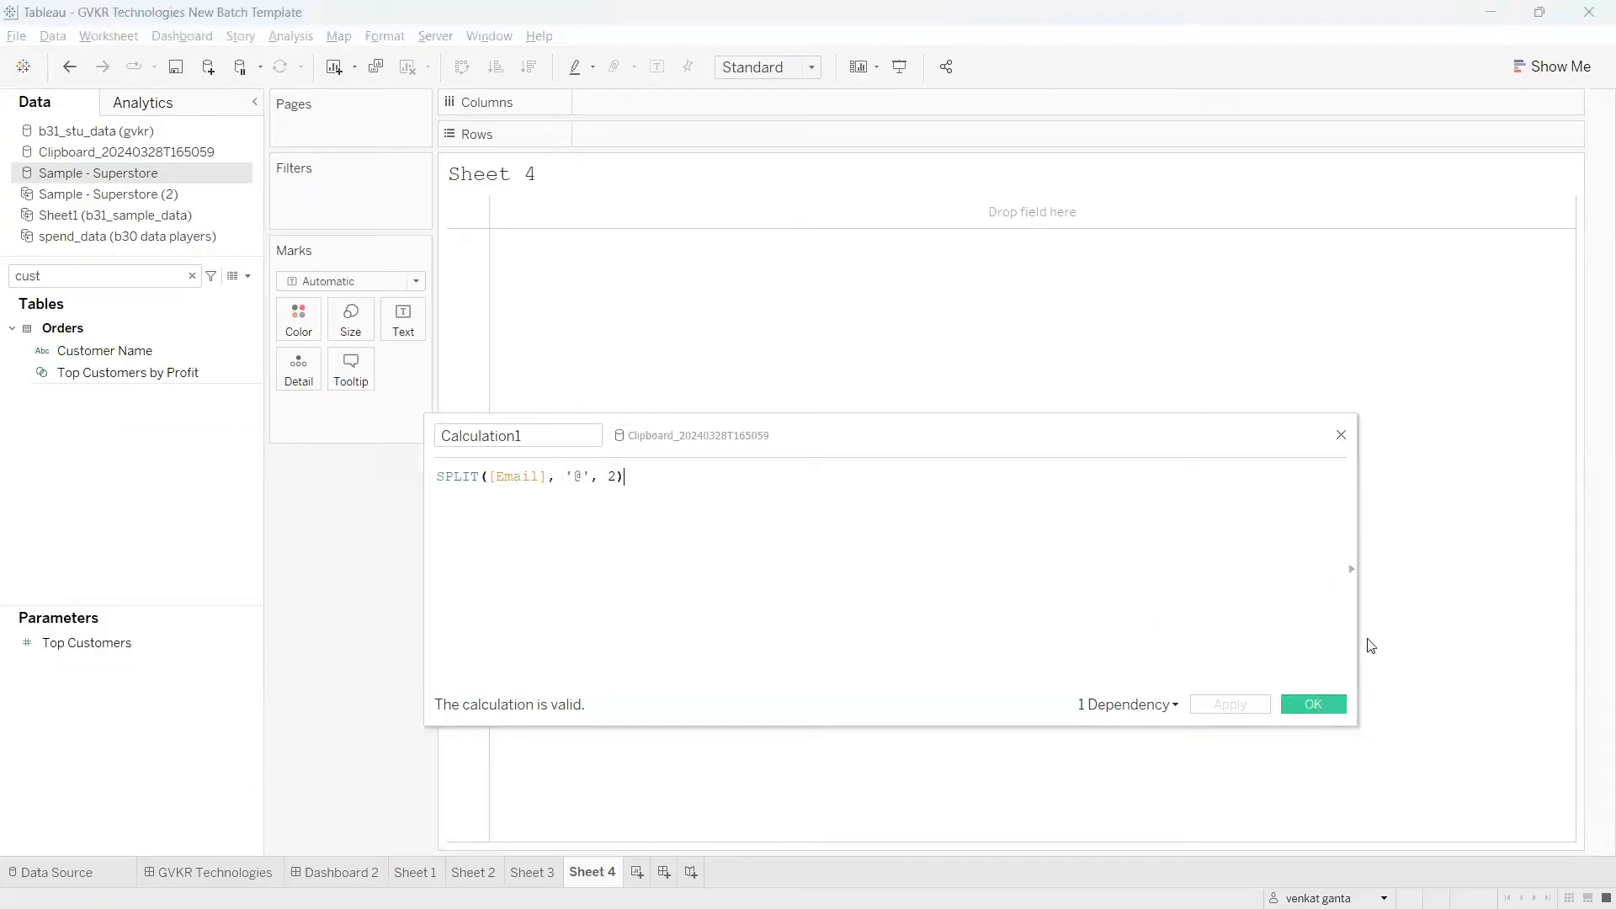
{"action": "left_click", "coordinate": [1341, 436]}
{"action": "left_click_drag", "start_coordinate": [95, 352], "coordinate": [607, 323]}
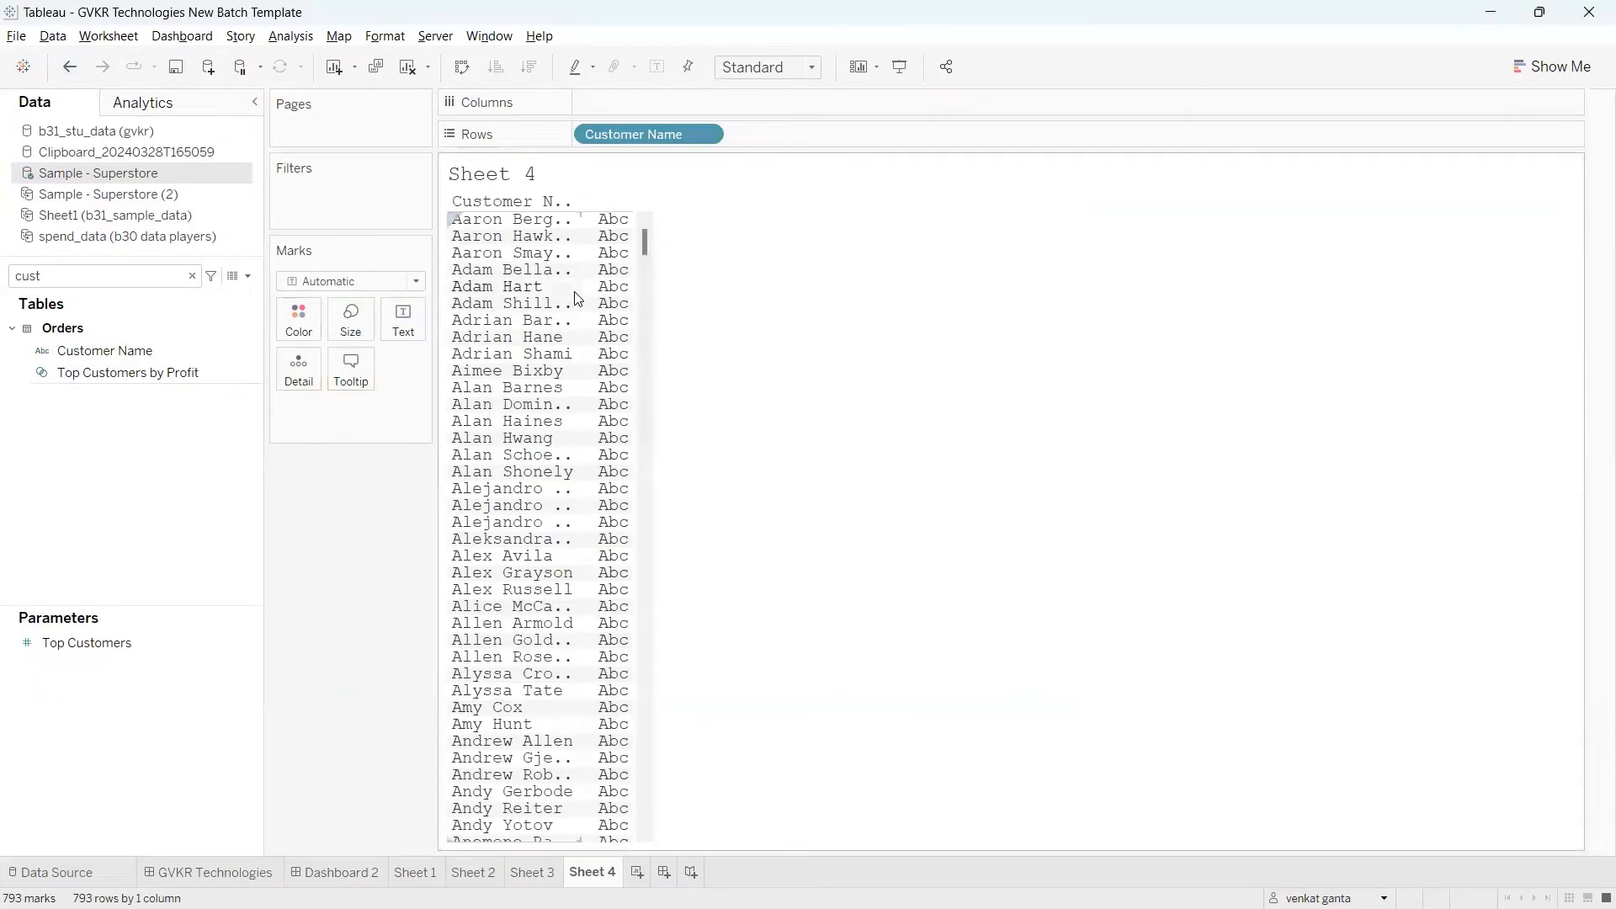
{"action": "left_click_drag", "start_coordinate": [582, 286], "coordinate": [766, 295]}
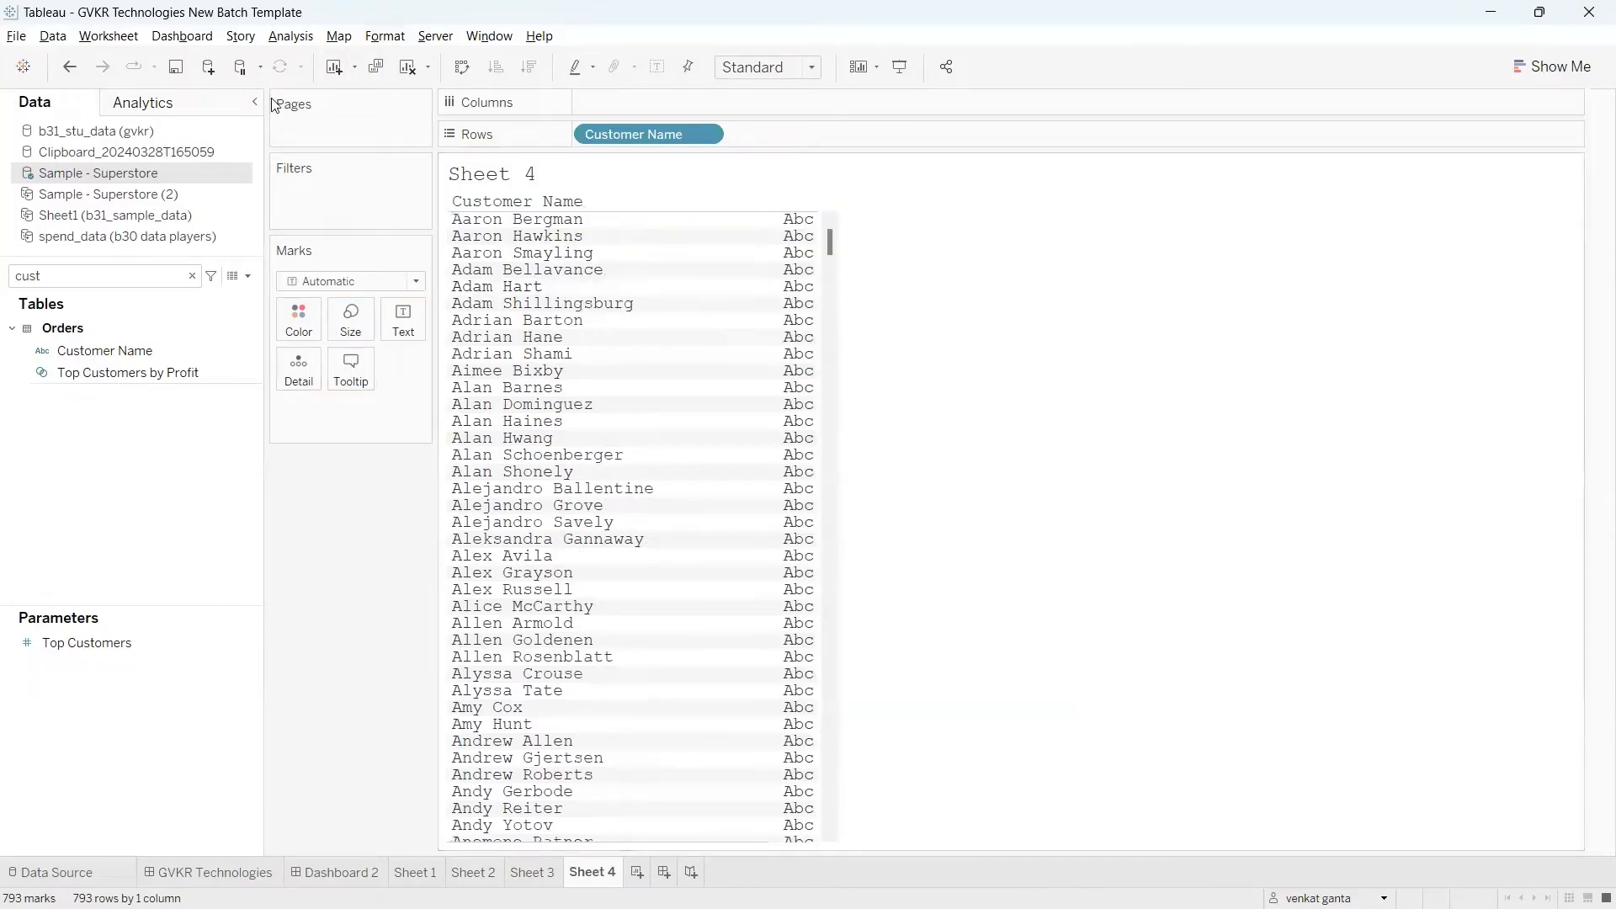
Step: Reset the workbook formatting to its default fonts and close the formatting settings
{"action": "left_click", "coordinate": [385, 35]}
{"action": "left_click", "coordinate": [425, 101]}
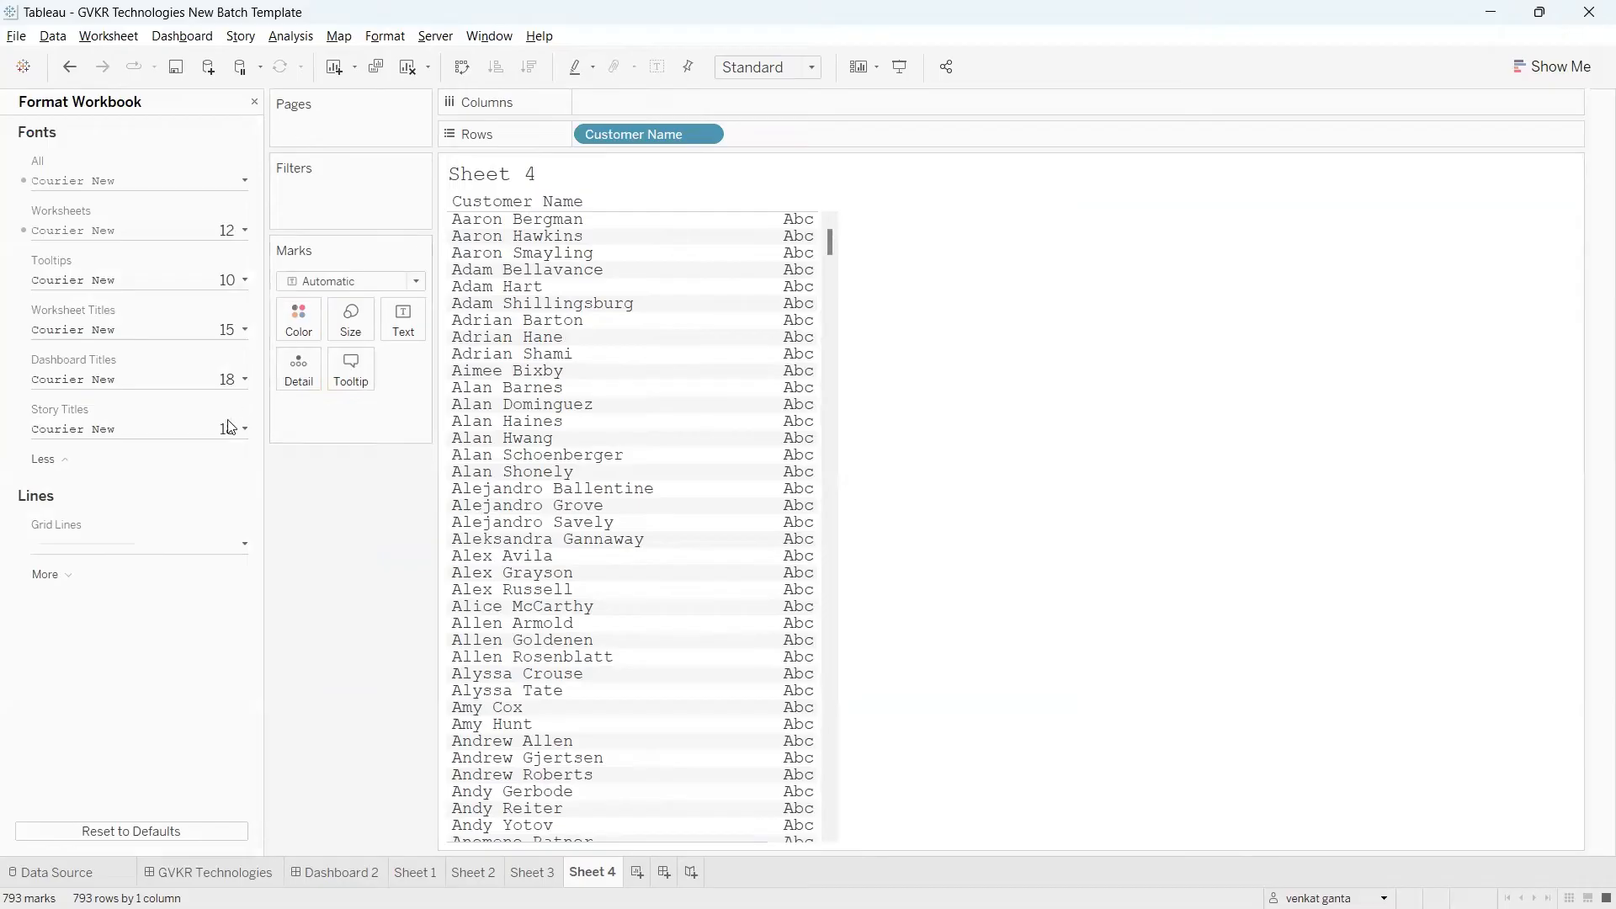
{"action": "left_click", "coordinate": [149, 834]}
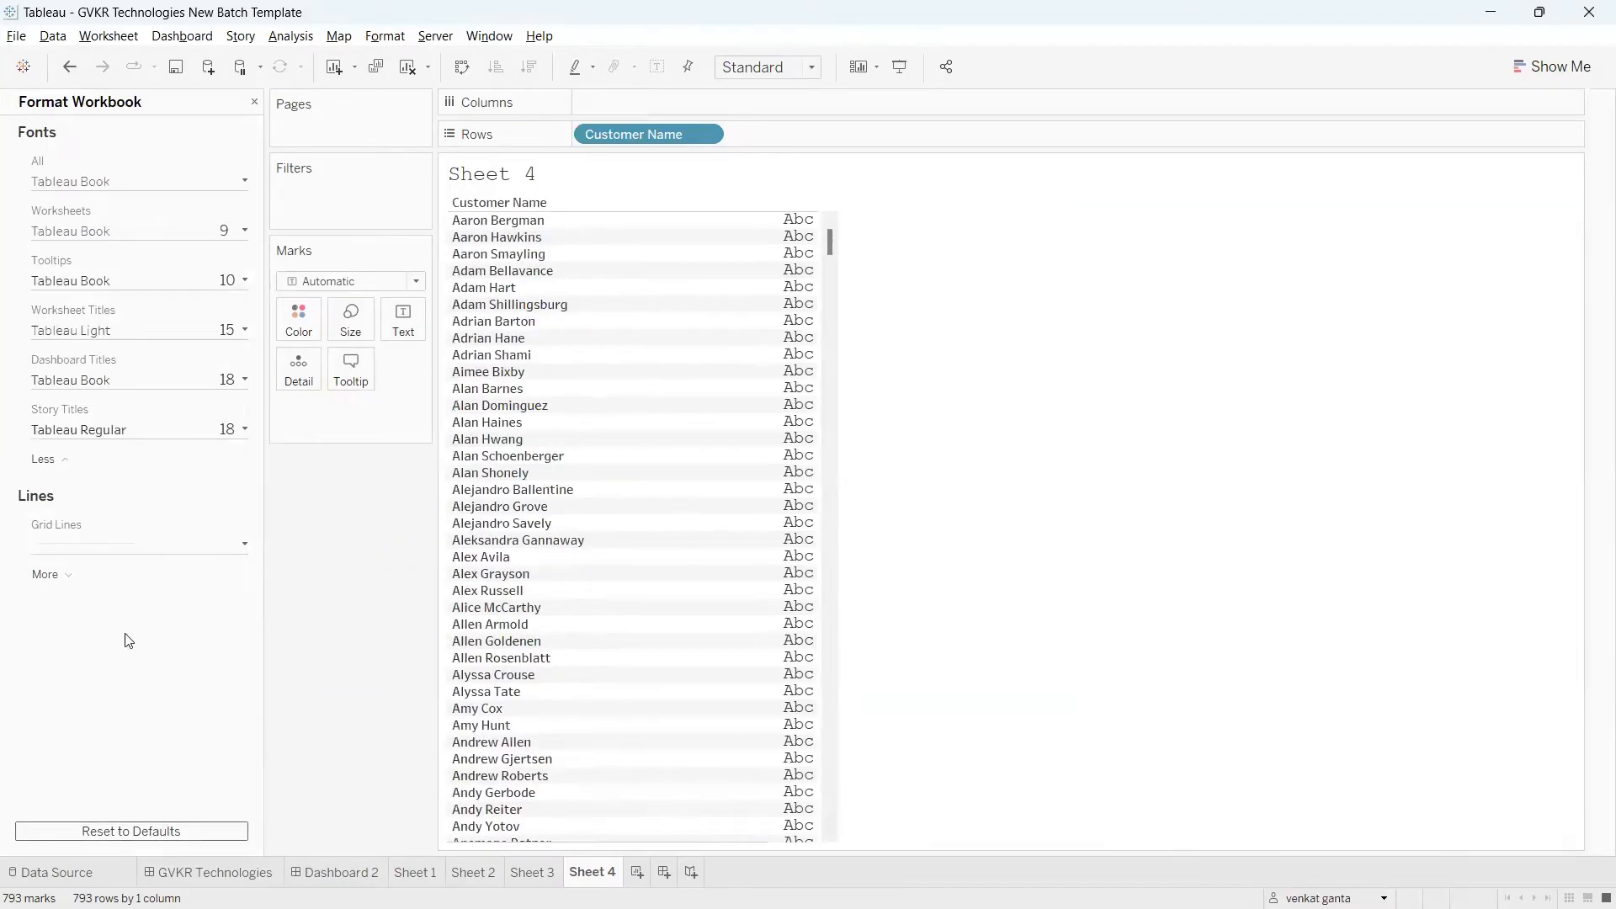
{"action": "left_click", "coordinate": [254, 102]}
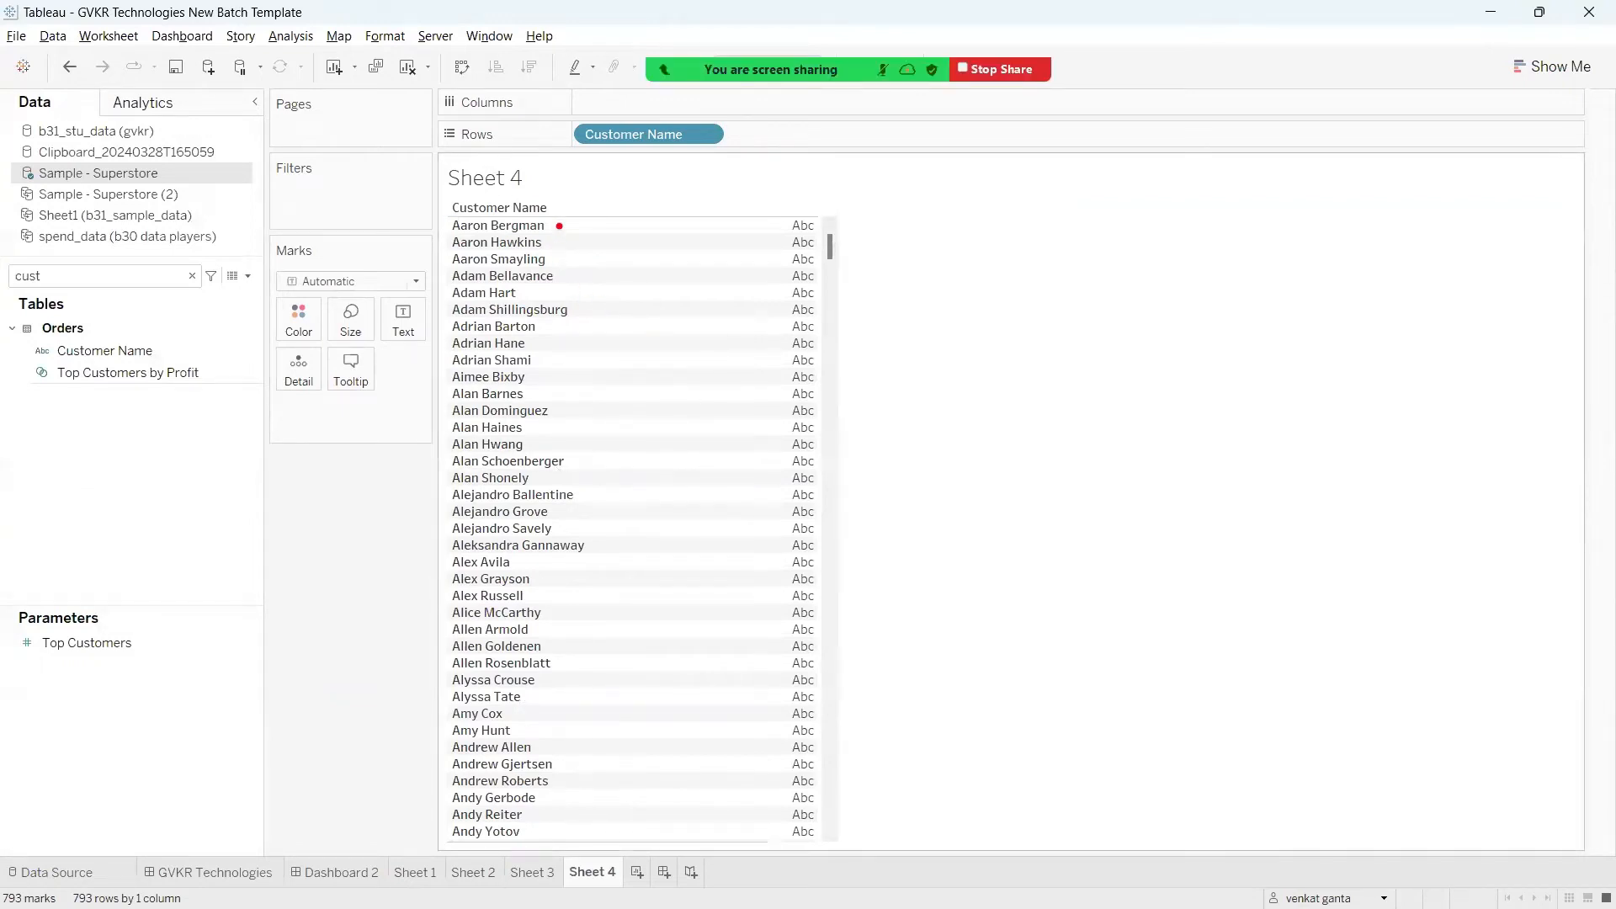
Step: Examine the first-name and last-name parts of the Customer Name values and the space between them
{"action": "left_click_drag", "start_coordinate": [558, 226], "coordinate": [607, 210]}
{"action": "left_click_drag", "start_coordinate": [461, 212], "coordinate": [593, 209]}
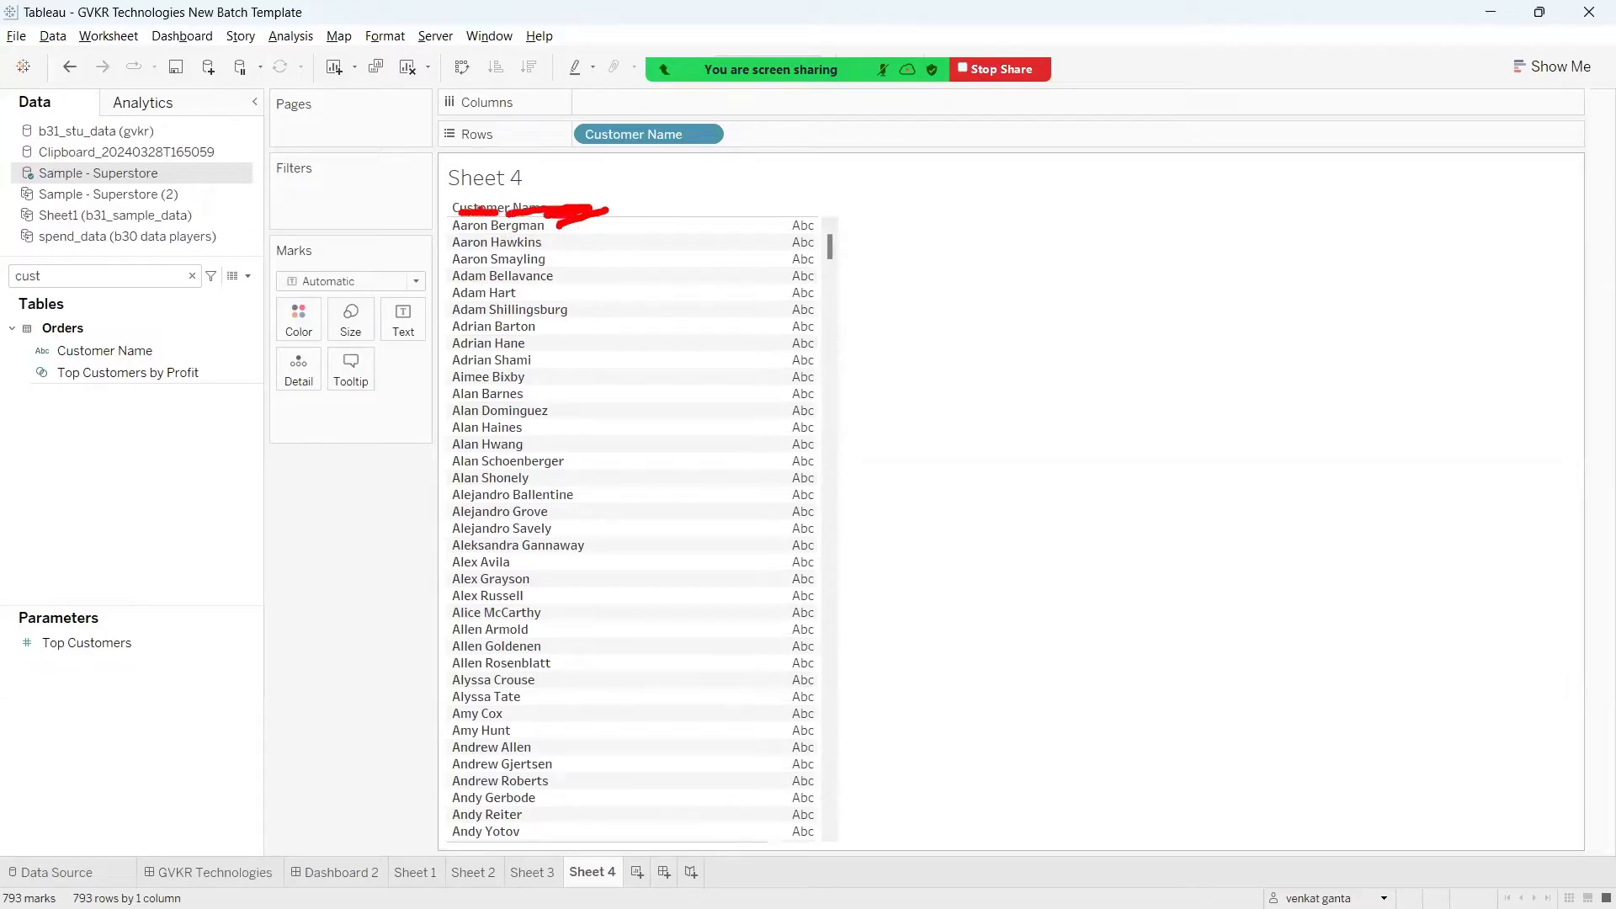
{"action": "mouse_move", "coordinate": [476, 206]}
{"action": "left_mouse_down"}
{"action": "mouse_move", "coordinate": [415, 174]}
{"action": "mouse_move", "coordinate": [423, 145]}
{"action": "left_mouse_up"}
{"action": "left_click_drag", "start_coordinate": [536, 176], "coordinate": [562, 197]}
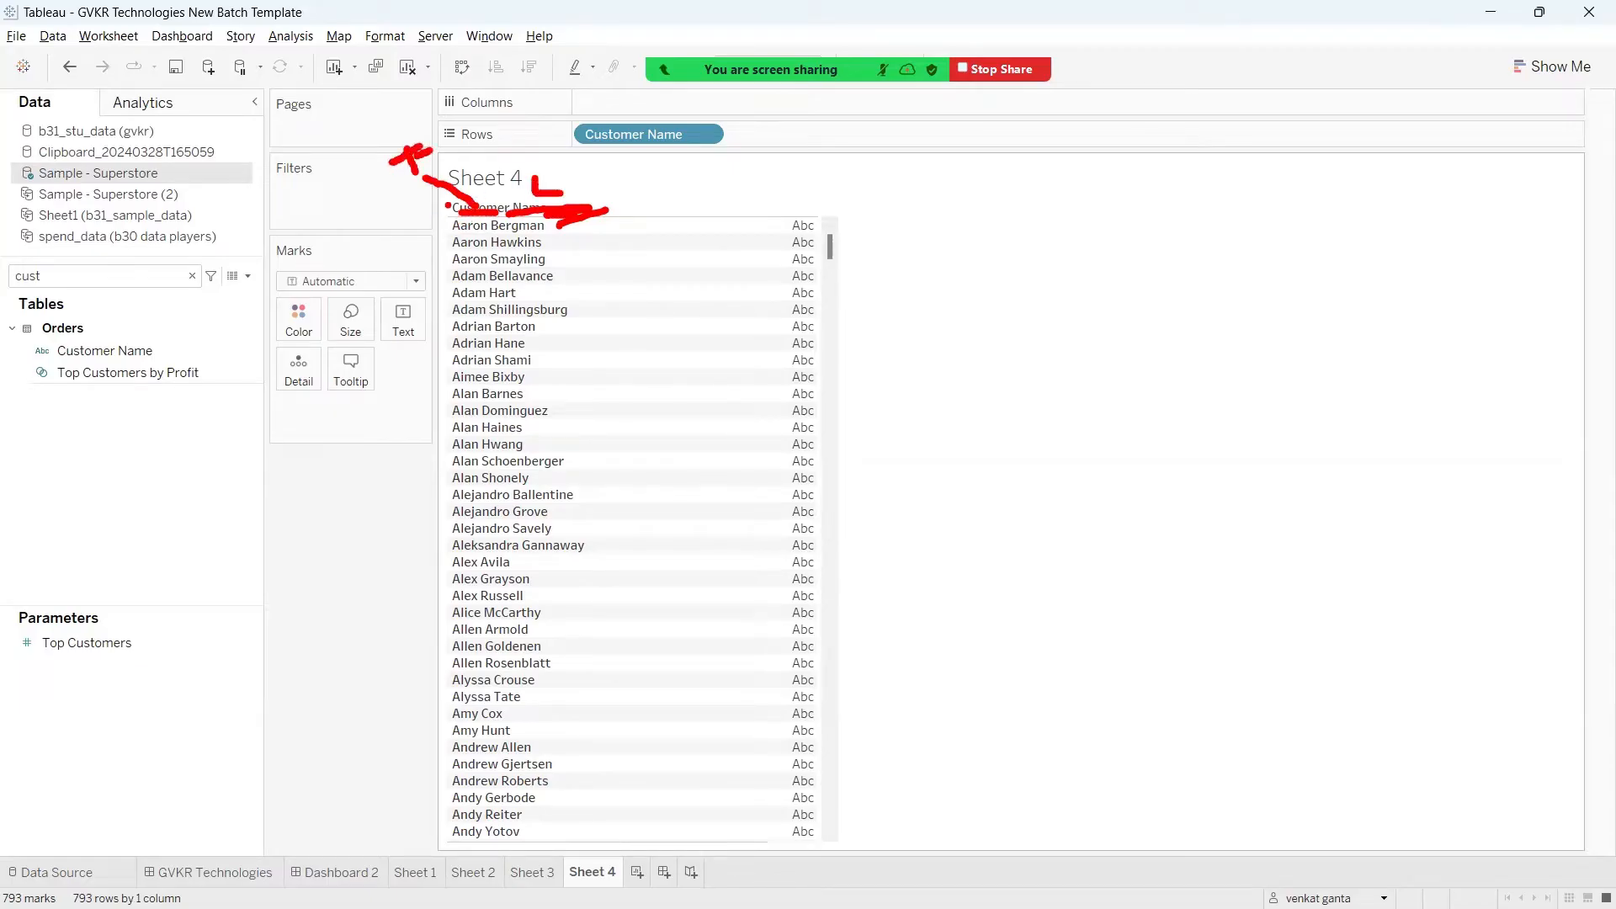
{"action": "mouse_move", "coordinate": [455, 203]}
{"action": "left_mouse_down"}
{"action": "mouse_move", "coordinate": [425, 238]}
{"action": "mouse_move", "coordinate": [498, 223]}
{"action": "mouse_move", "coordinate": [444, 205]}
{"action": "left_mouse_up"}
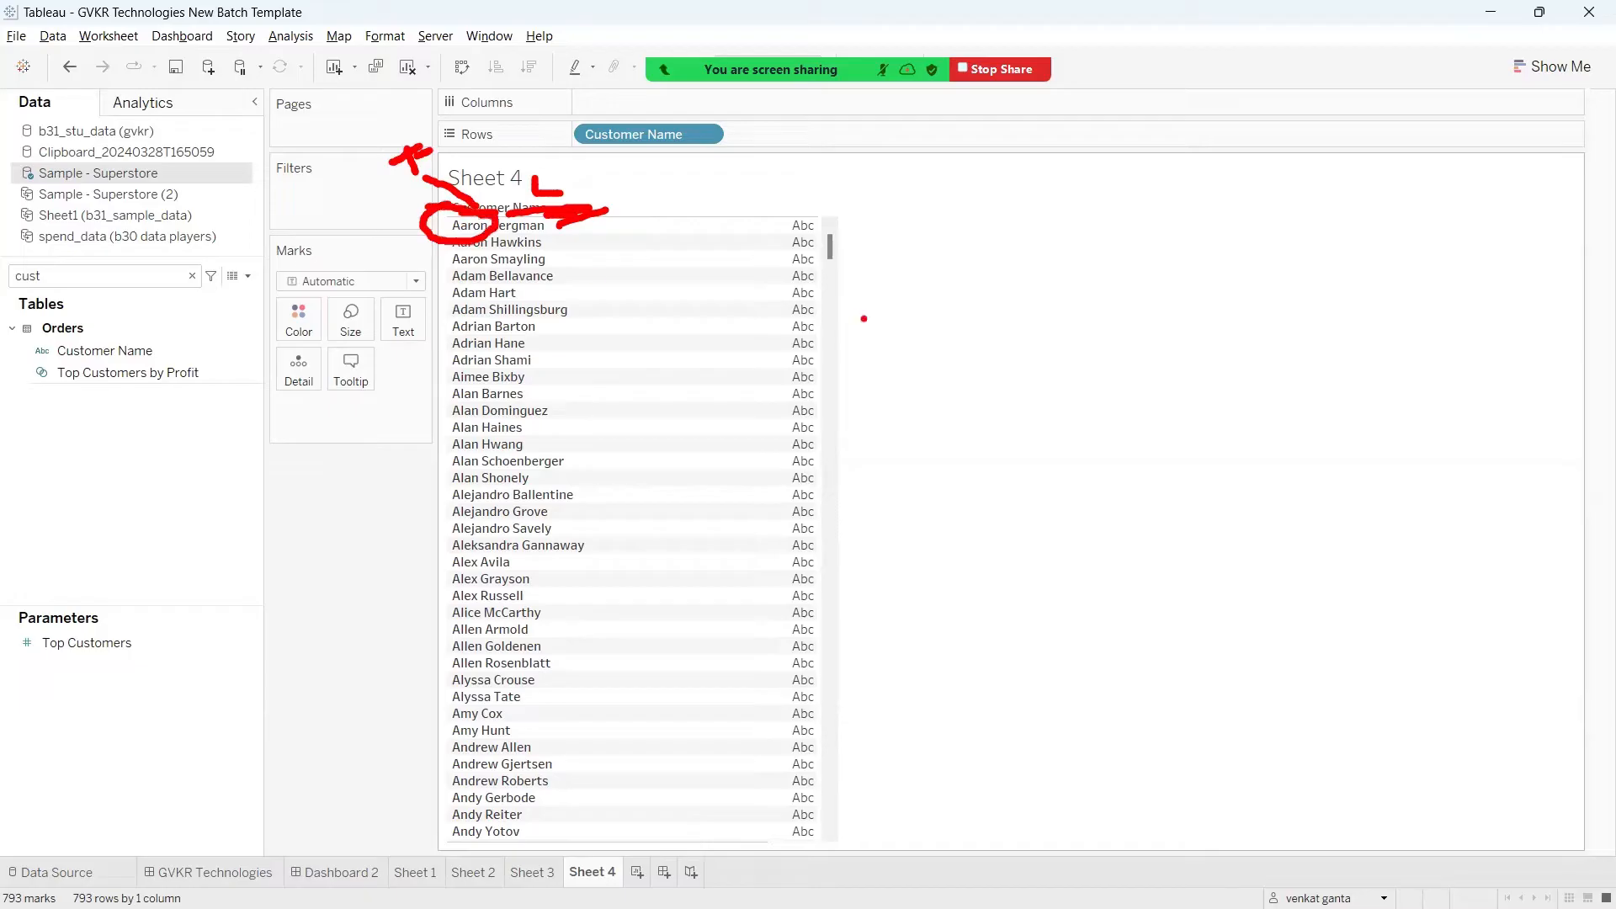
{"action": "key", "text": "Escape"}
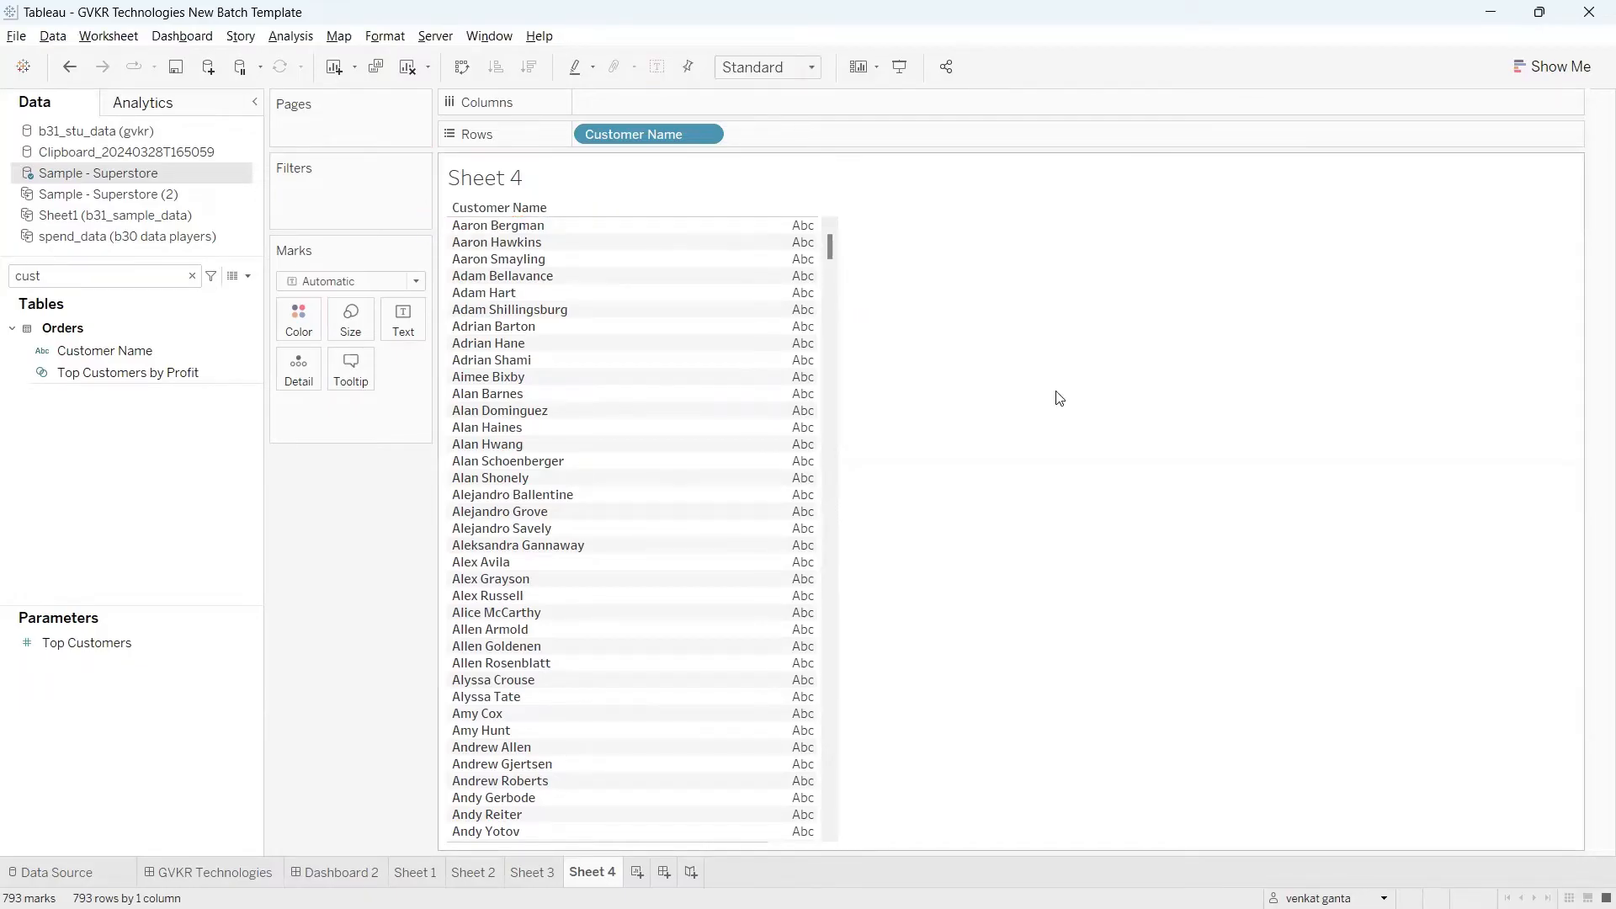
{"action": "key", "text": "ctrl+2"}
{"action": "mouse_move", "coordinate": [485, 194]}
{"action": "left_mouse_down"}
{"action": "mouse_move", "coordinate": [498, 221]}
{"action": "mouse_move", "coordinate": [460, 218]}
{"action": "left_mouse_up"}
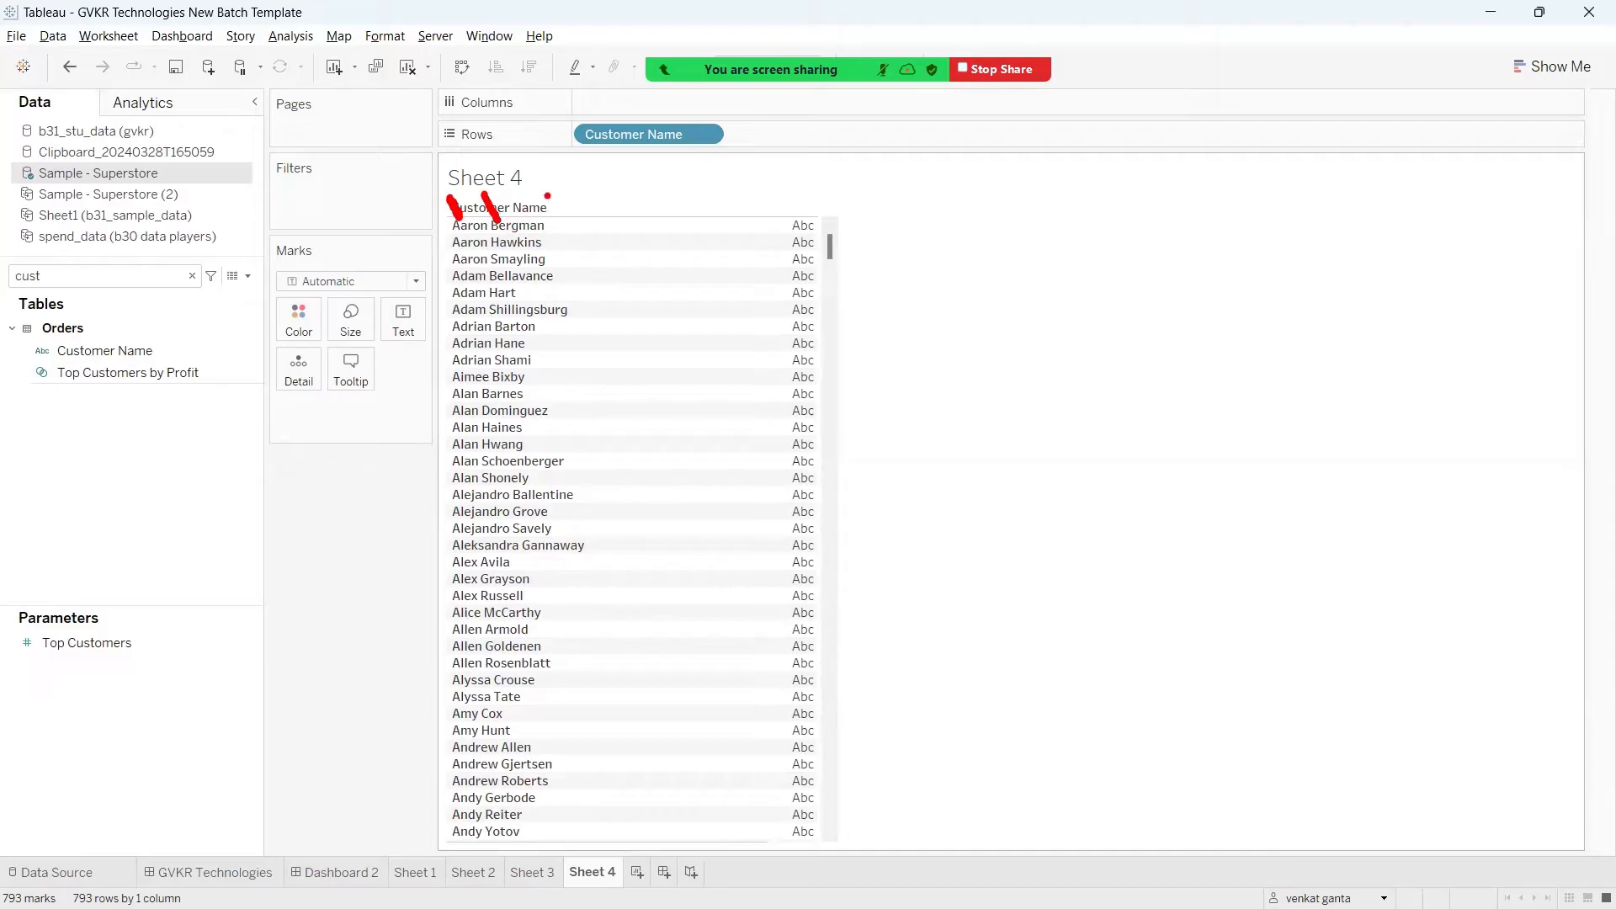
{"action": "mouse_move", "coordinate": [532, 202]}
{"action": "left_mouse_down"}
{"action": "mouse_move", "coordinate": [549, 187]}
{"action": "mouse_move", "coordinate": [601, 211]}
{"action": "left_mouse_up"}
{"action": "left_click_drag", "start_coordinate": [488, 236], "coordinate": [503, 233]}
{"action": "key", "text": "Escape"}
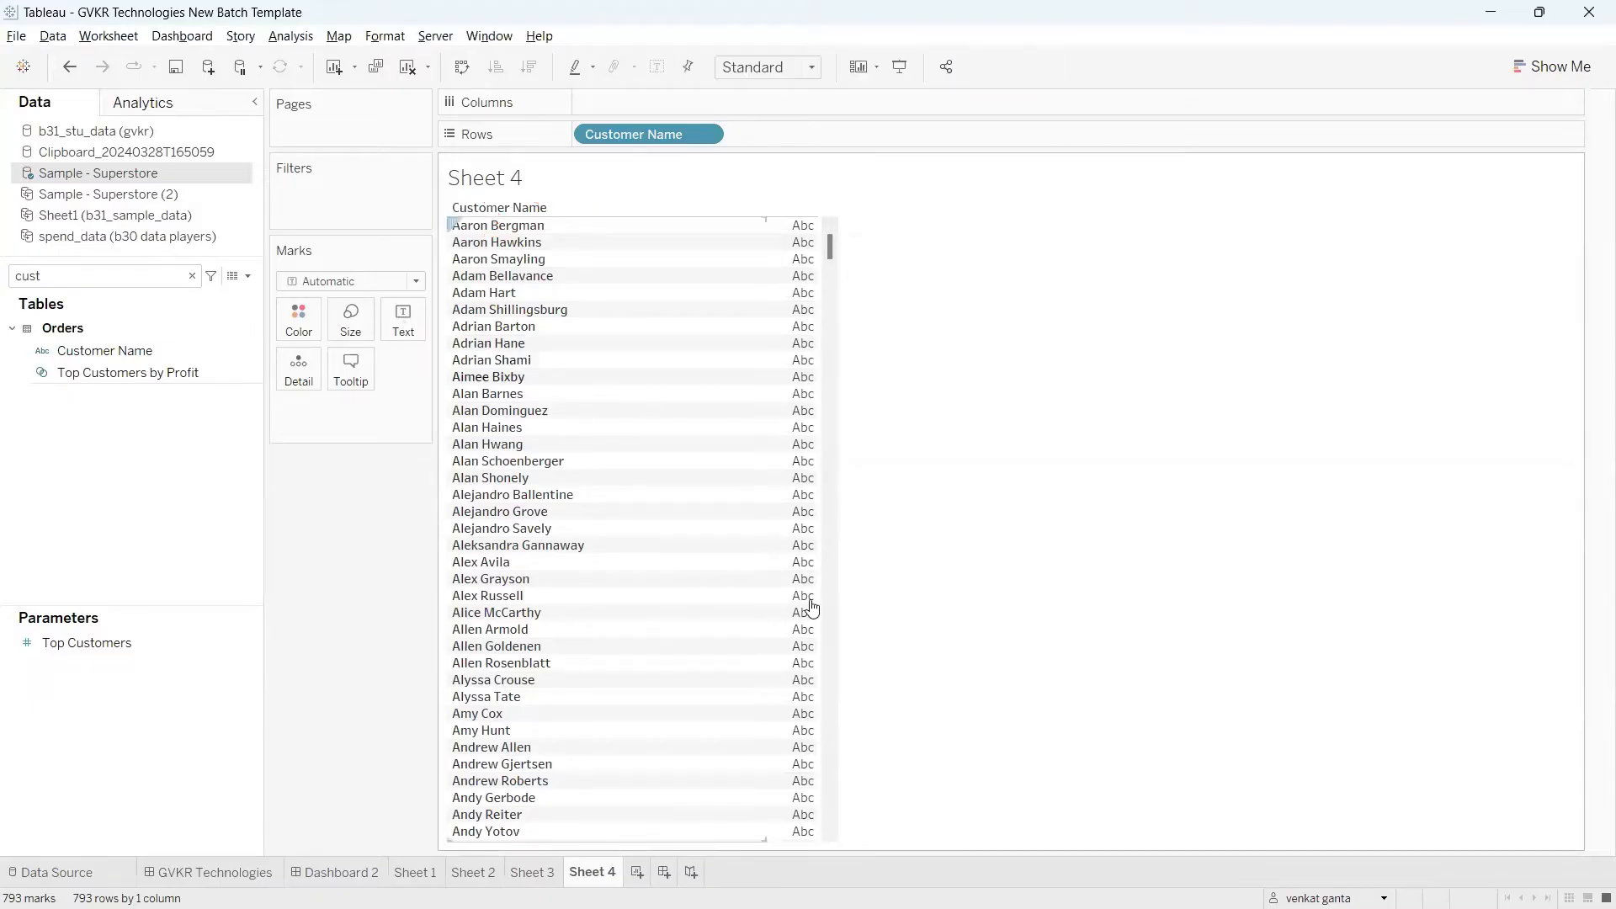
Step: Create a calculated field on Sample - Superstore with the SPLIT function and Customer Name as its string
{"action": "left_click", "coordinate": [251, 281]}
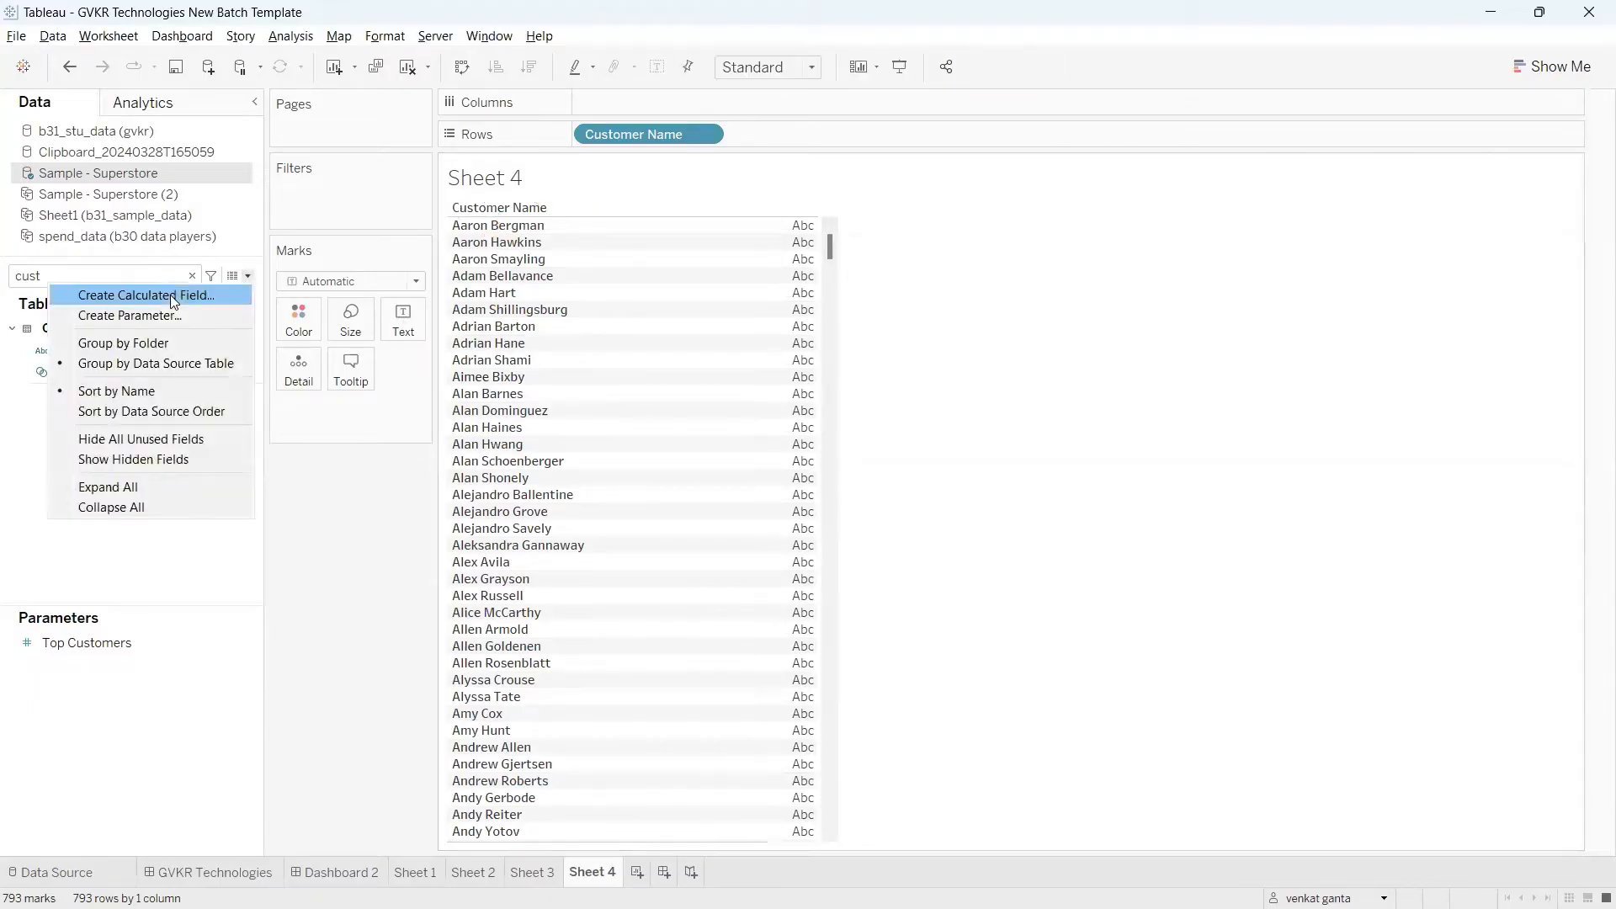
{"action": "left_click", "coordinate": [170, 294]}
{"action": "left_click", "coordinate": [614, 559]}
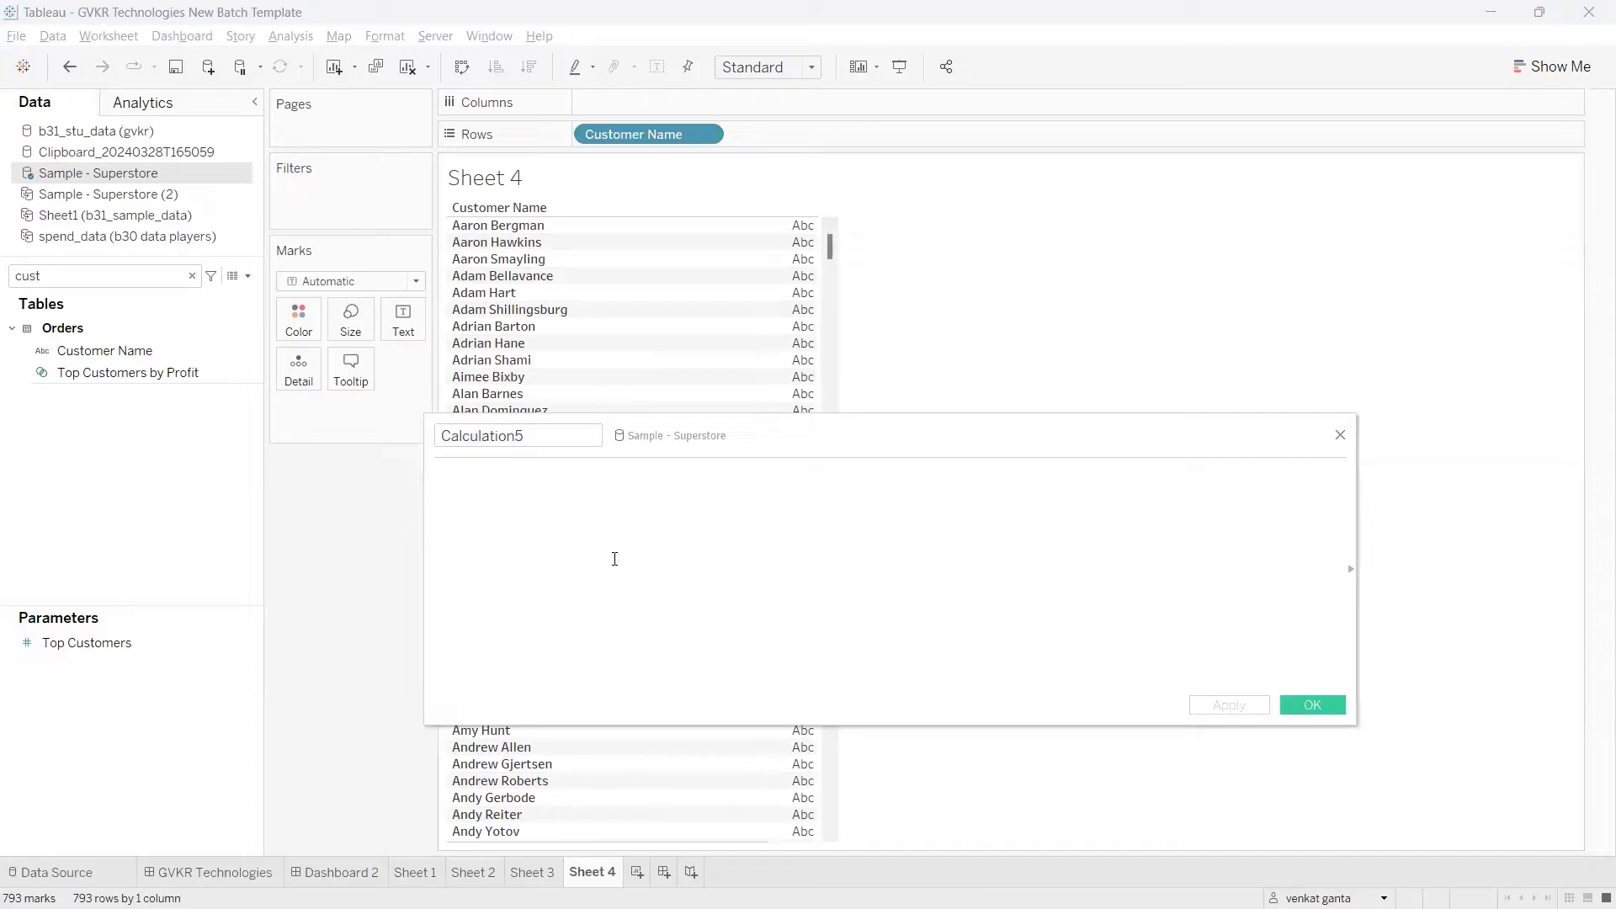
{"action": "type", "text": "spli"}
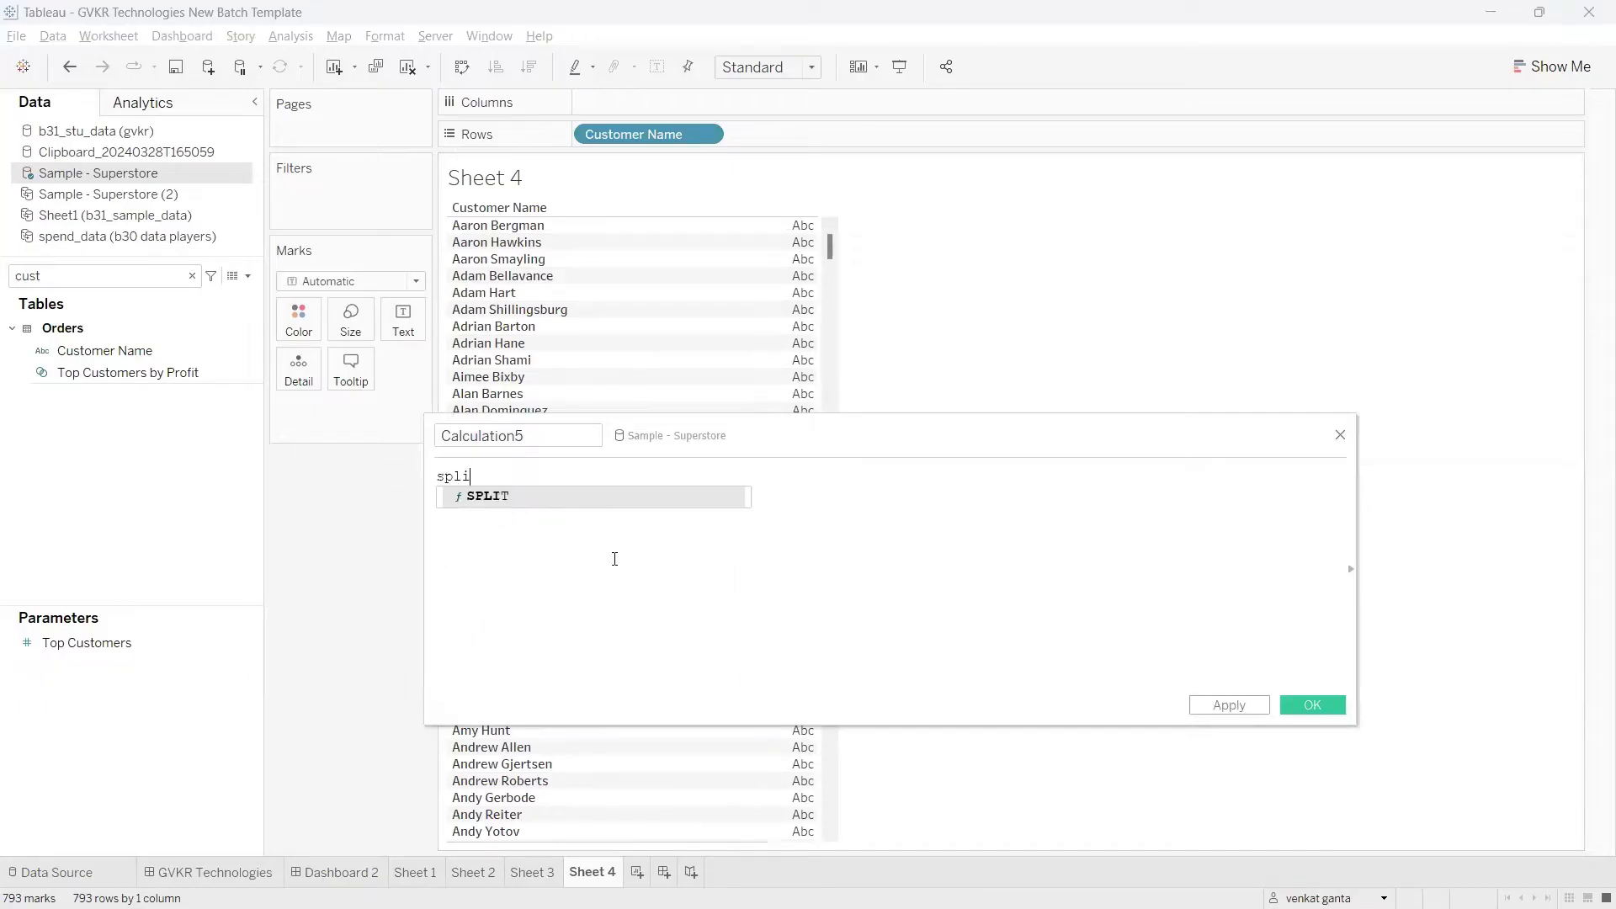
{"action": "key", "text": "Return"}
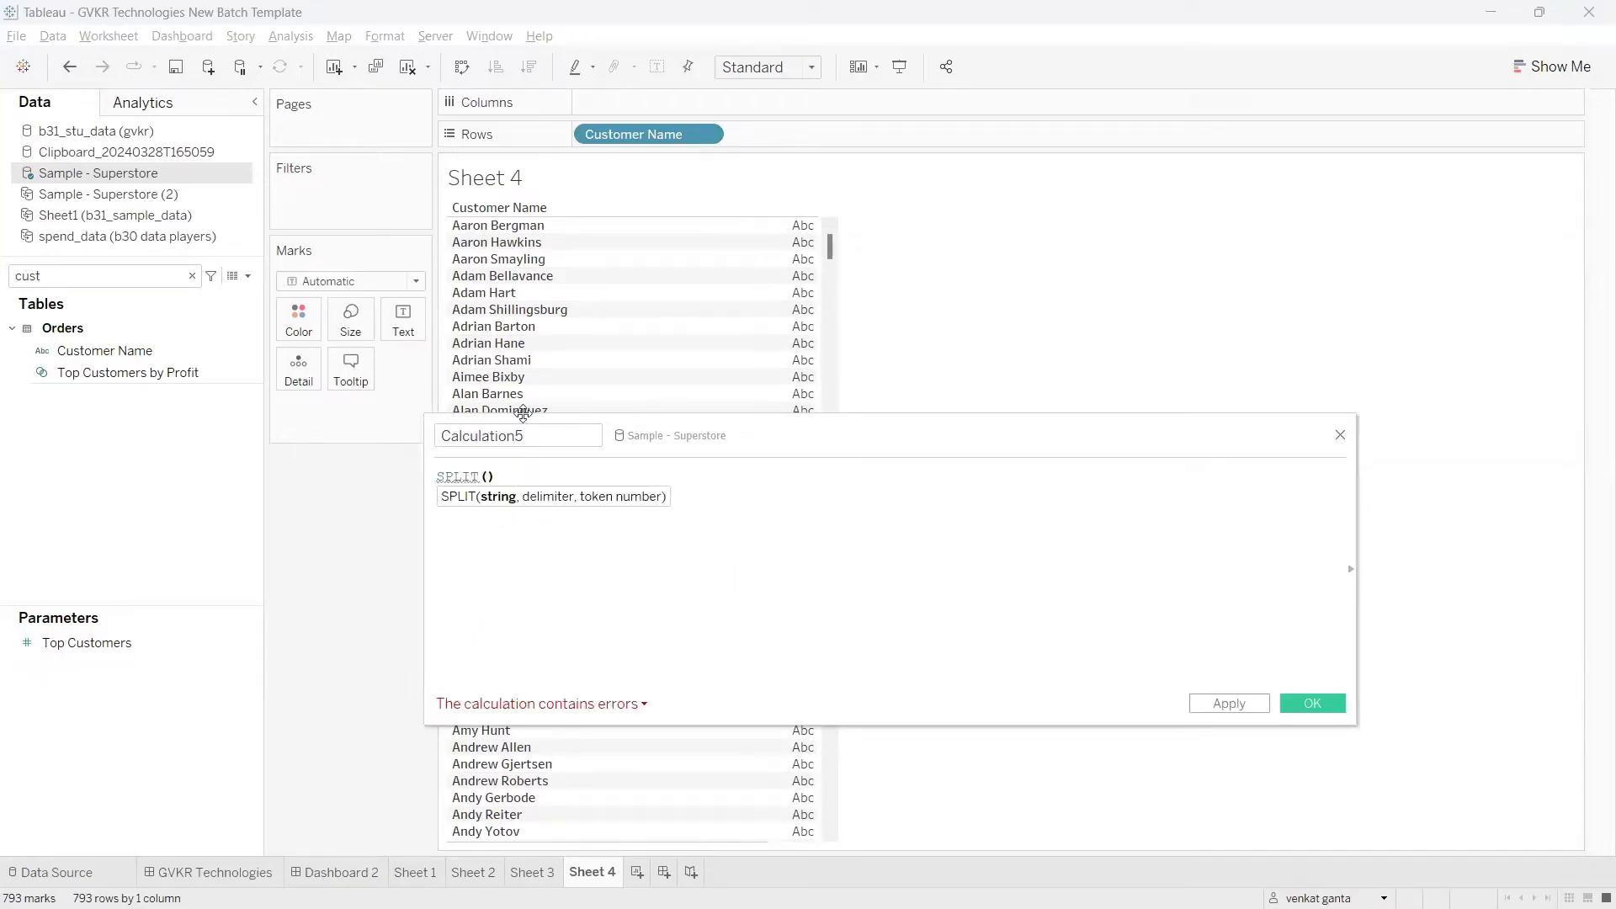
{"action": "mouse_move", "coordinate": [640, 135]}
{"action": "left_mouse_down"}
{"action": "mouse_move", "coordinate": [564, 286]}
{"action": "mouse_move", "coordinate": [495, 510]}
{"action": "left_mouse_up"}
Step: Complete the SPLIT formula with a space as the delimiter and token number 1, and apply it
{"action": "type", "text": ", "}
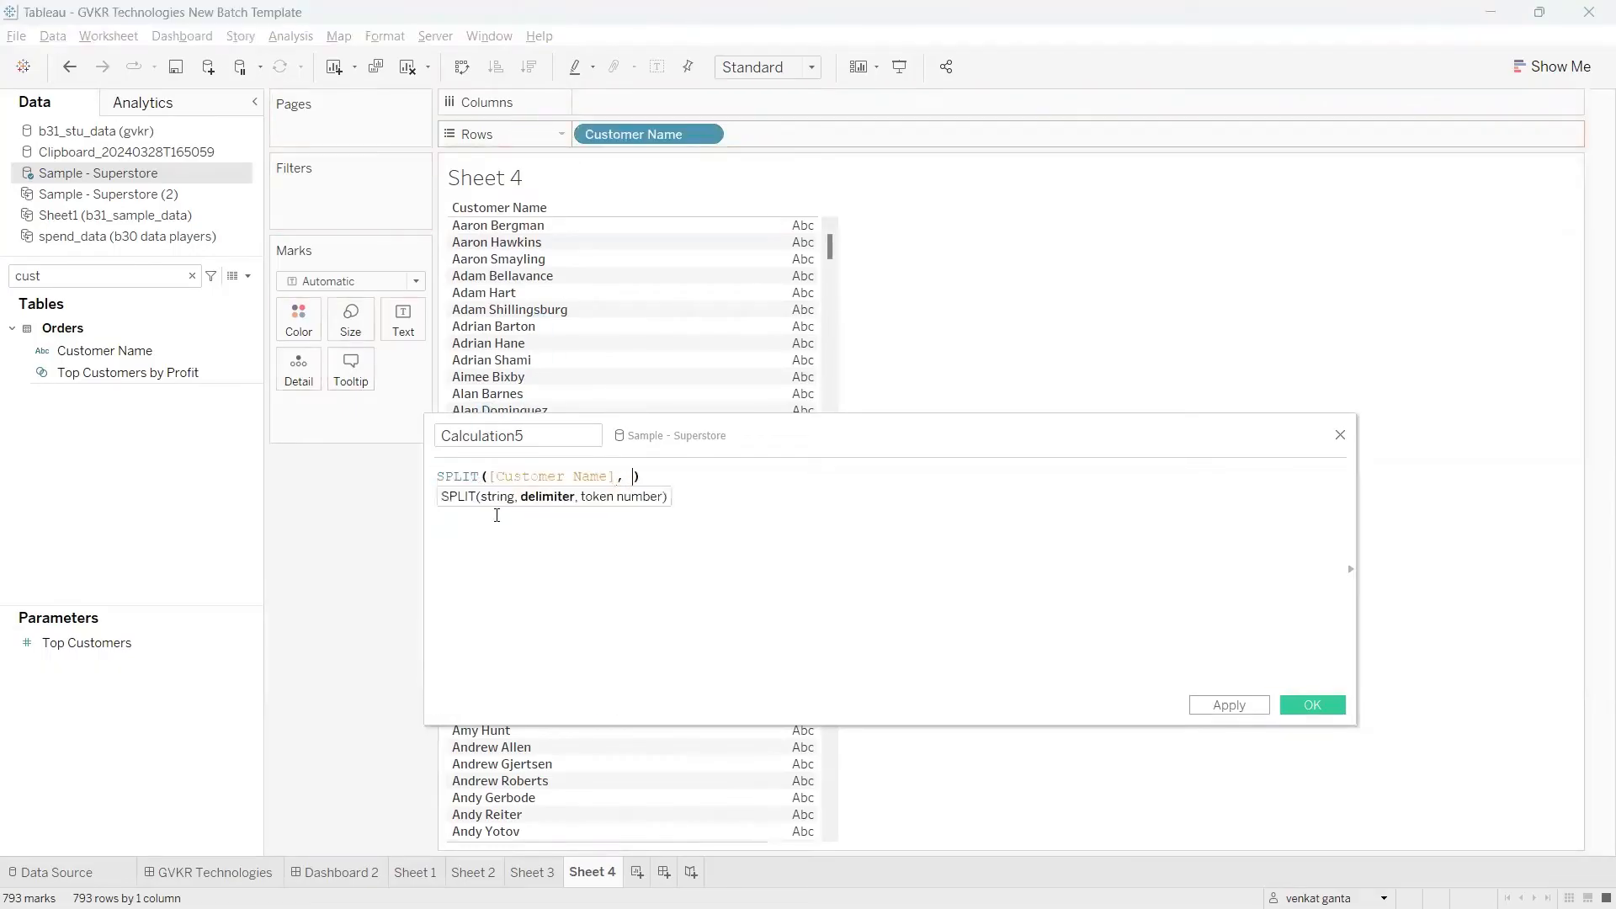
{"action": "type", "text": "'' , "}
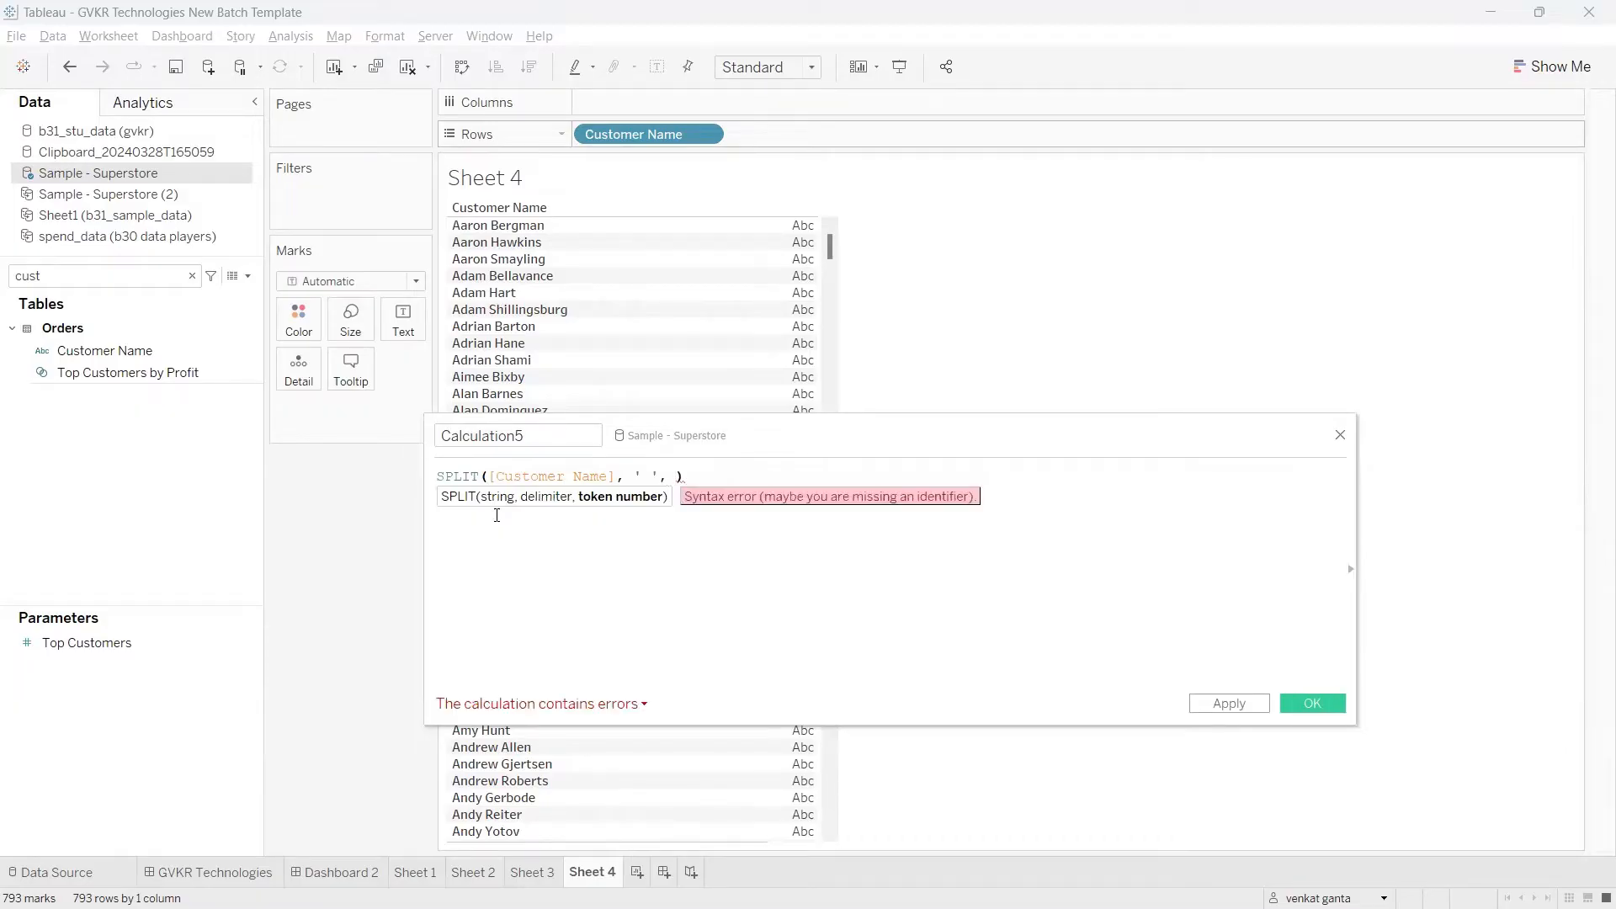
{"action": "type", "text": "1"}
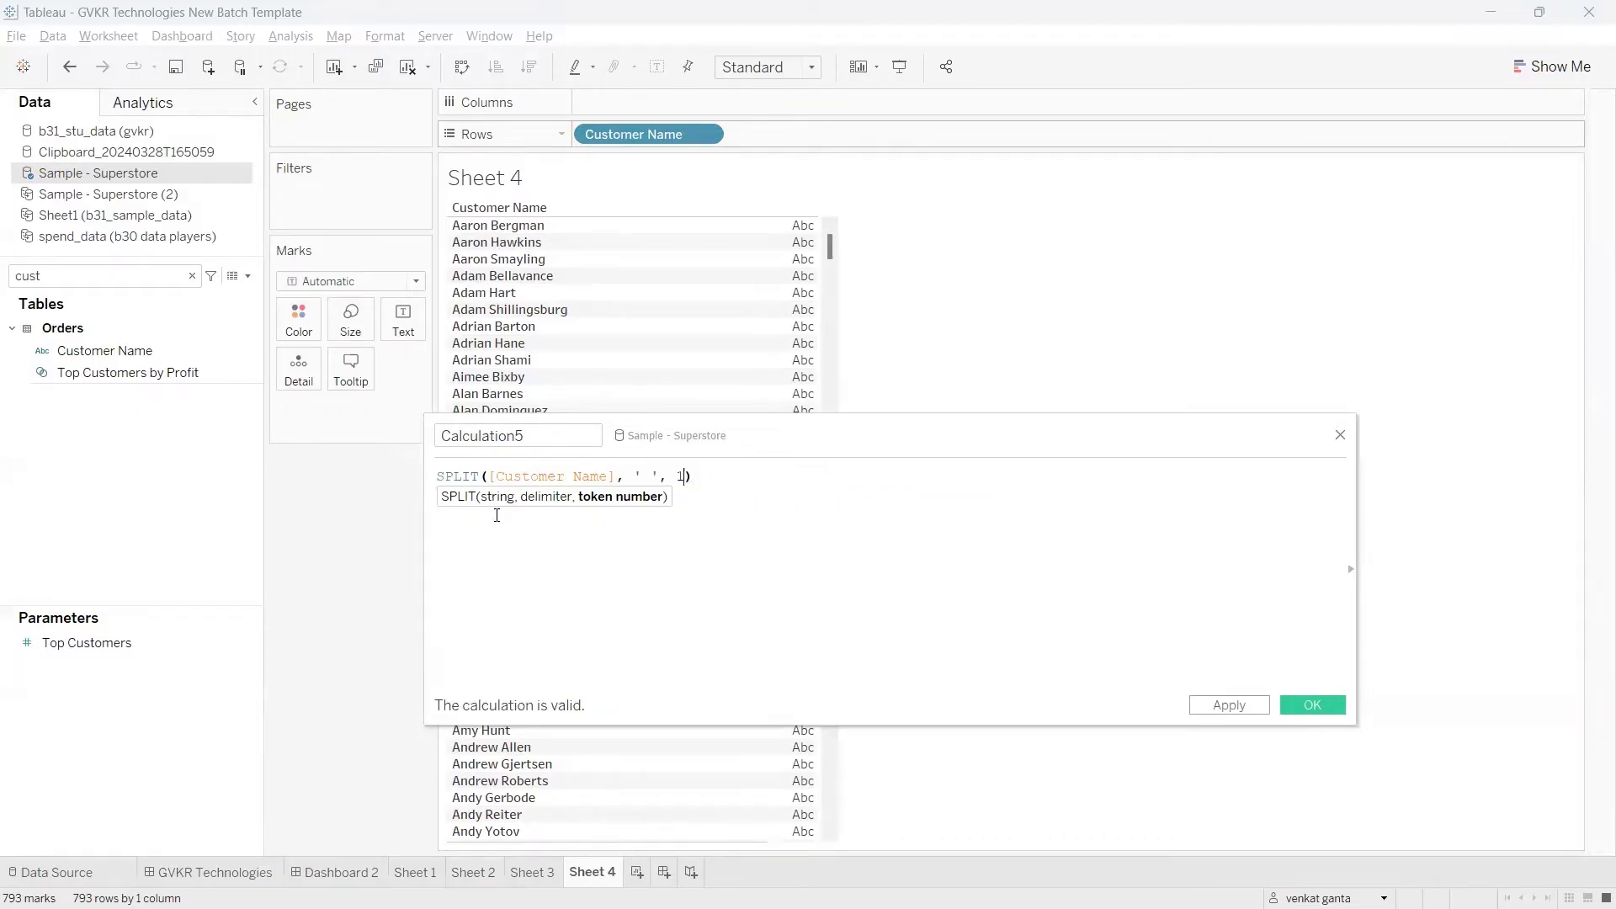
{"action": "left_click", "coordinate": [1226, 707]}
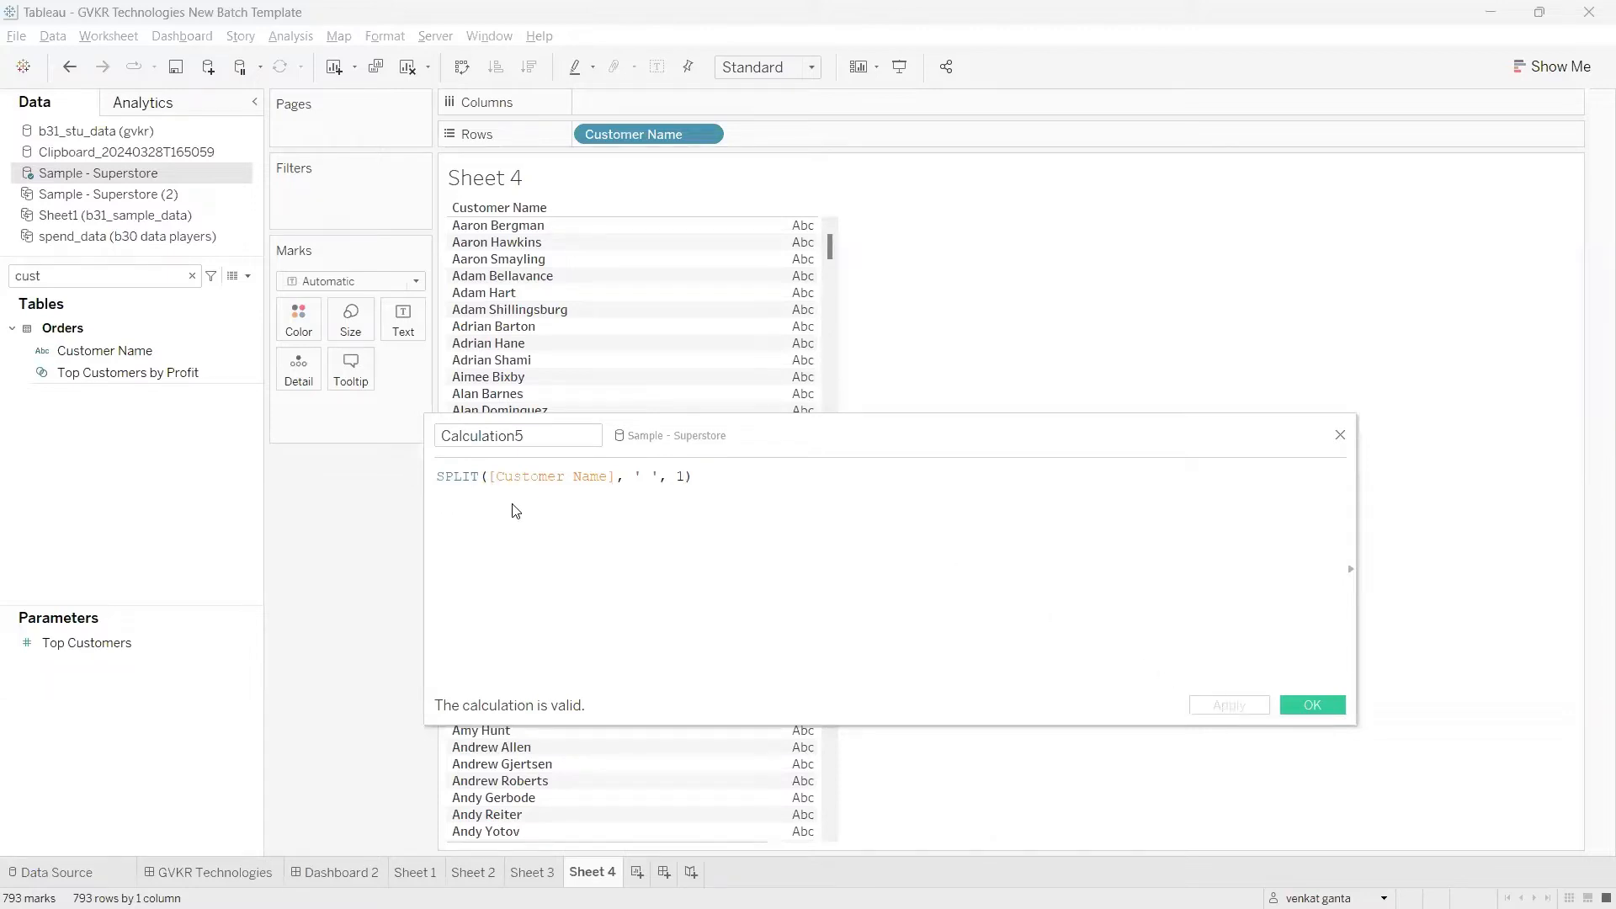
Step: Filter the fields by "cal", add Calculation5 to the rows after Customer Name, and move the formula editor lower to uncover the results
{"action": "double_click", "coordinate": [101, 275]}
{"action": "type", "text": "cal"}
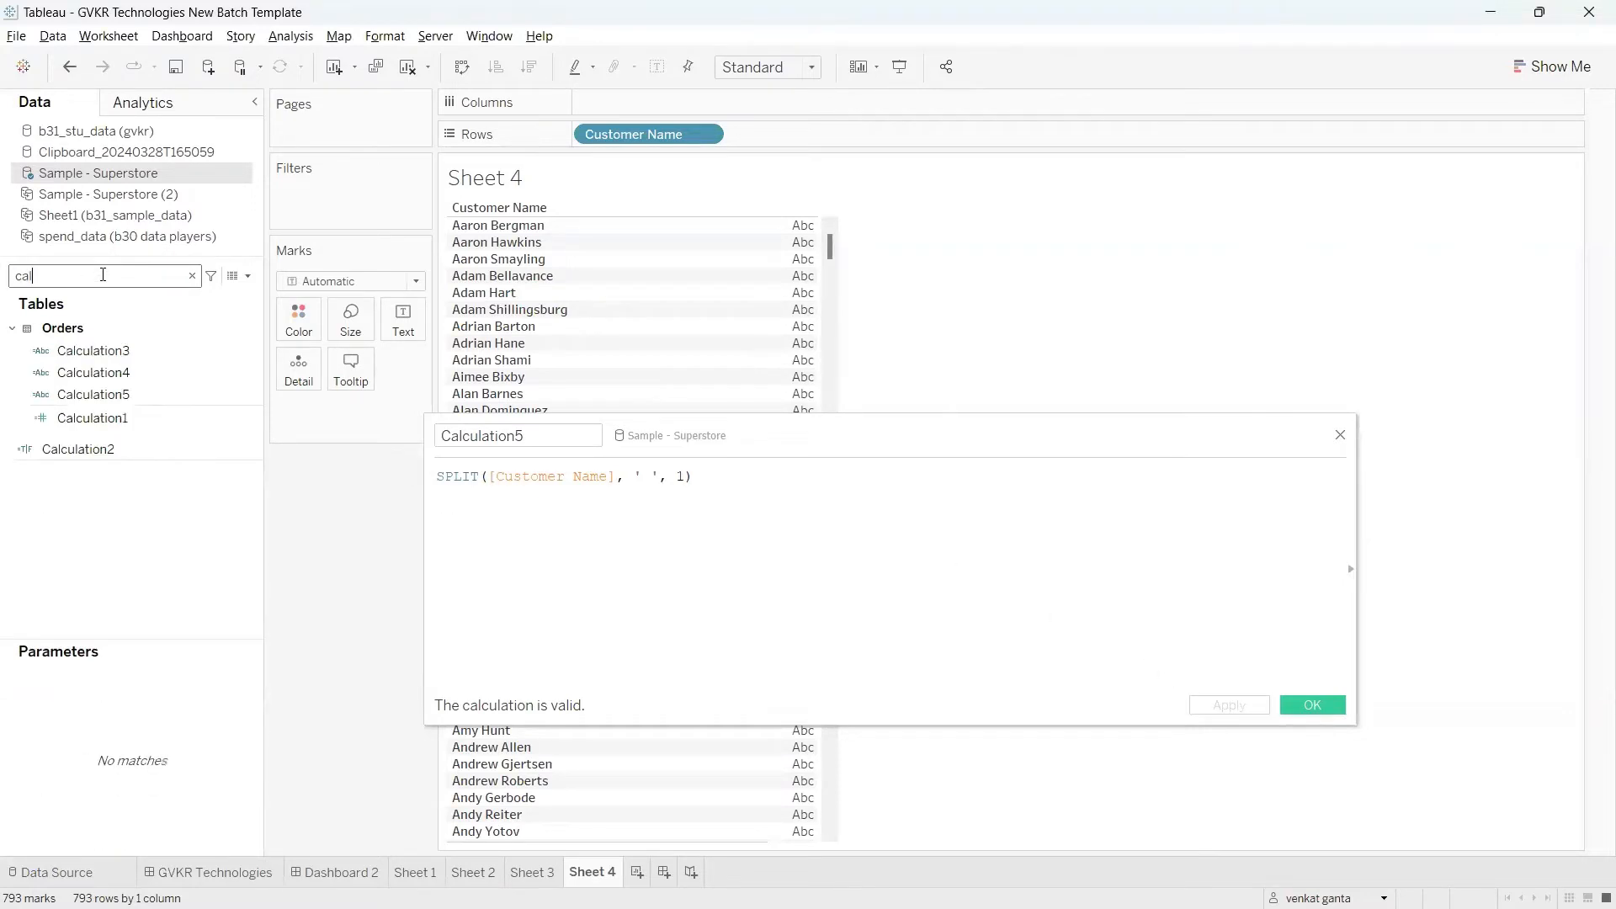
{"action": "left_click", "coordinate": [114, 420]}
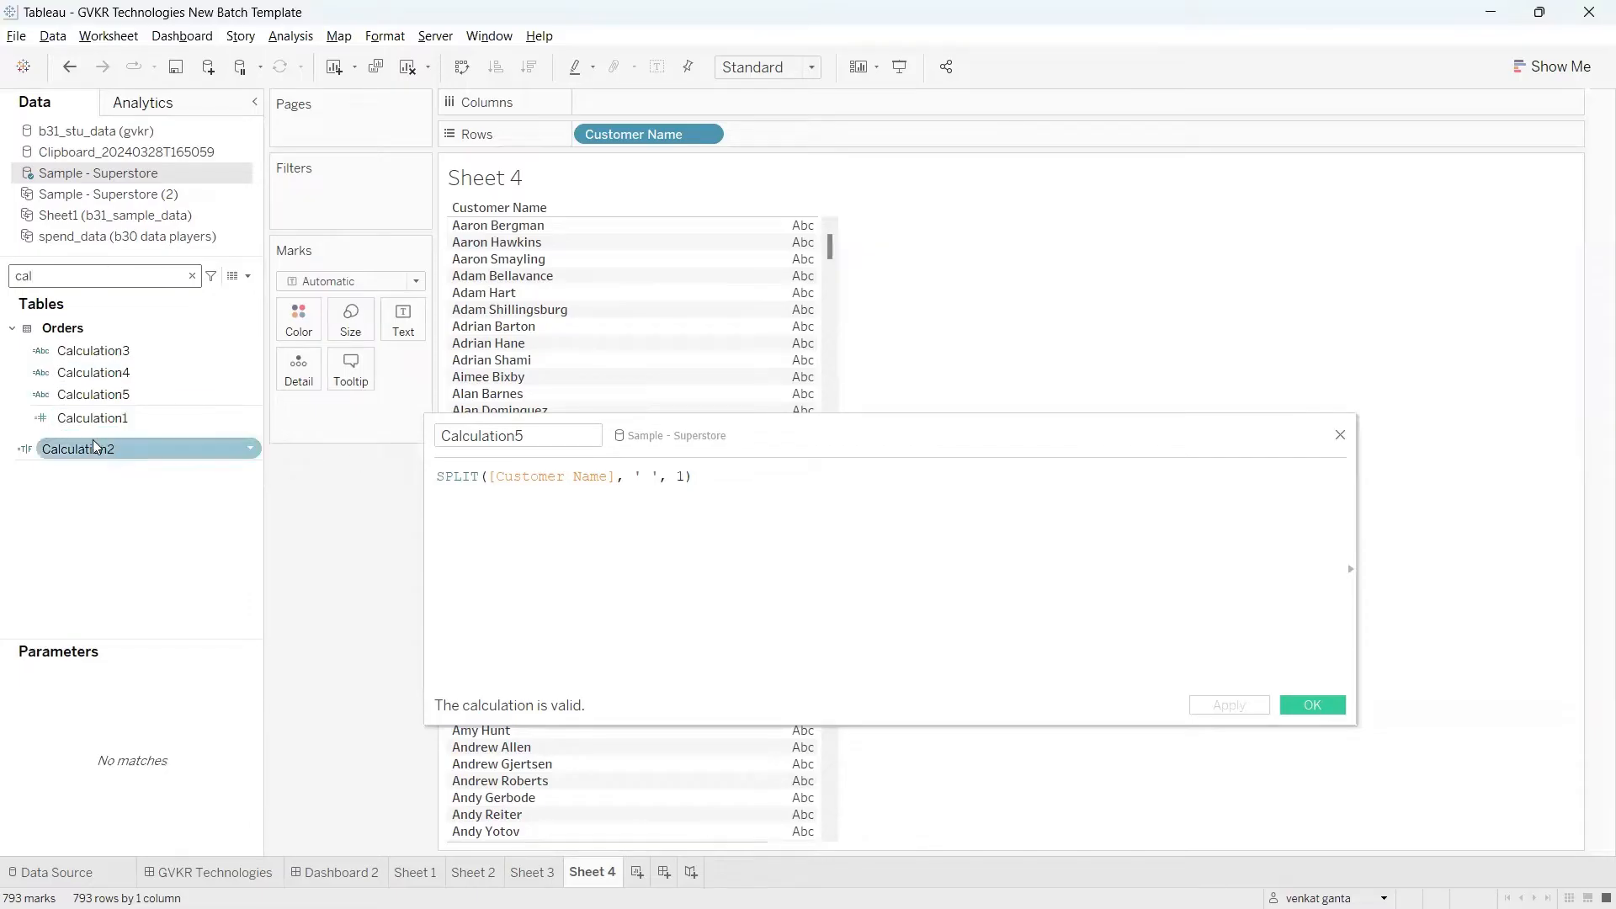
{"action": "left_click", "coordinate": [128, 374]}
{"action": "left_click_drag", "start_coordinate": [130, 376], "coordinate": [834, 353]}
{"action": "left_click_drag", "start_coordinate": [851, 430], "coordinate": [895, 533]}
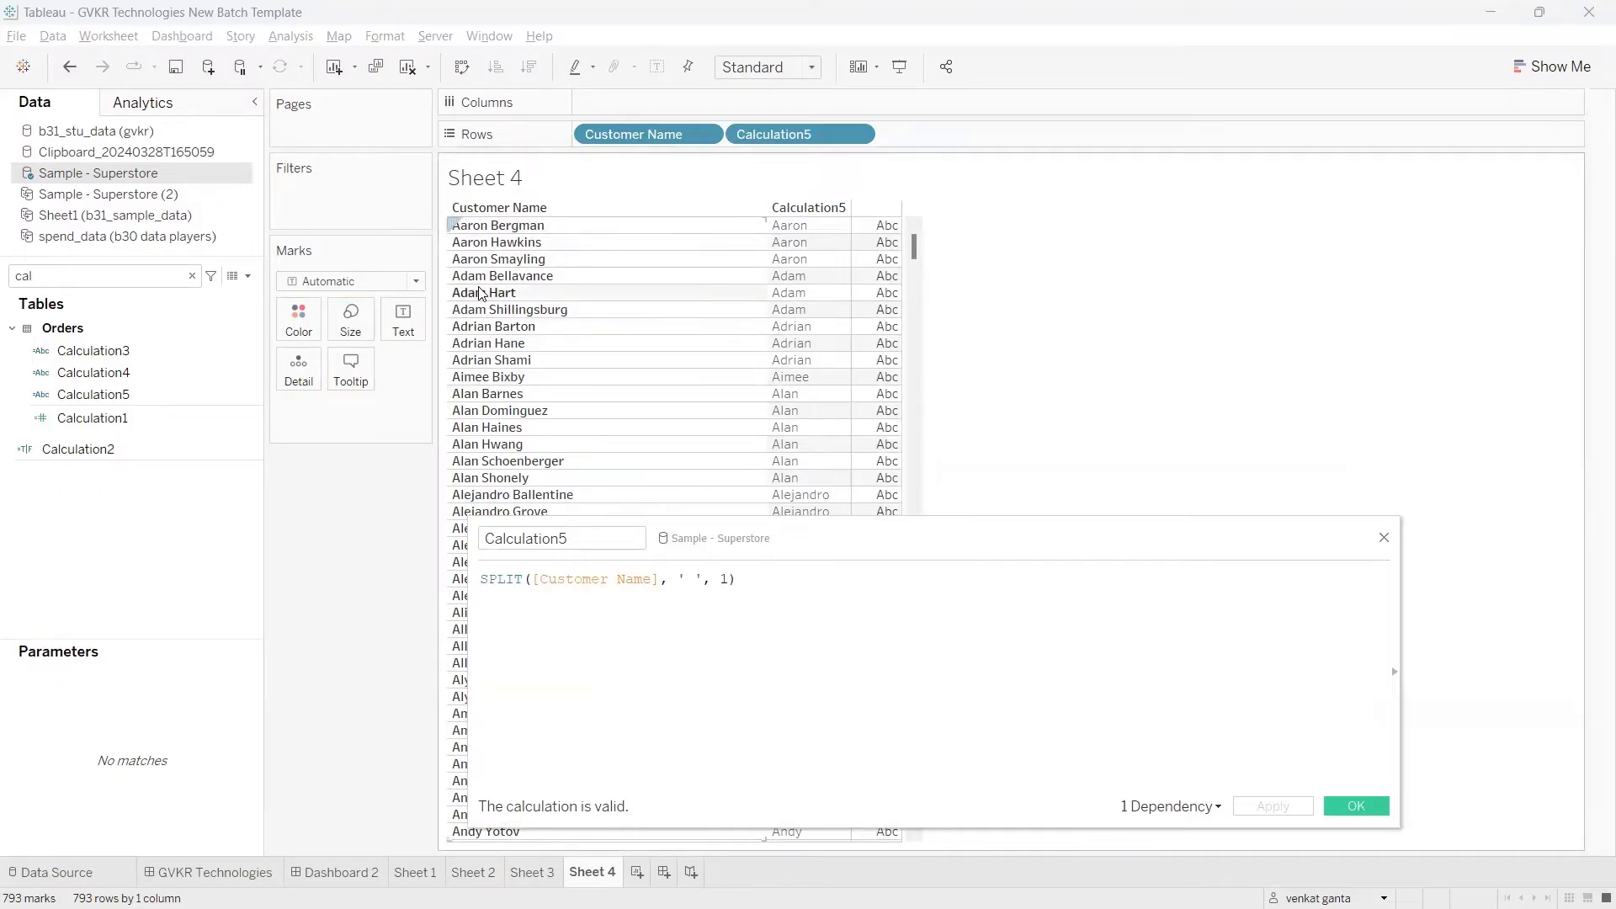
{"action": "left_click", "coordinate": [753, 581]}
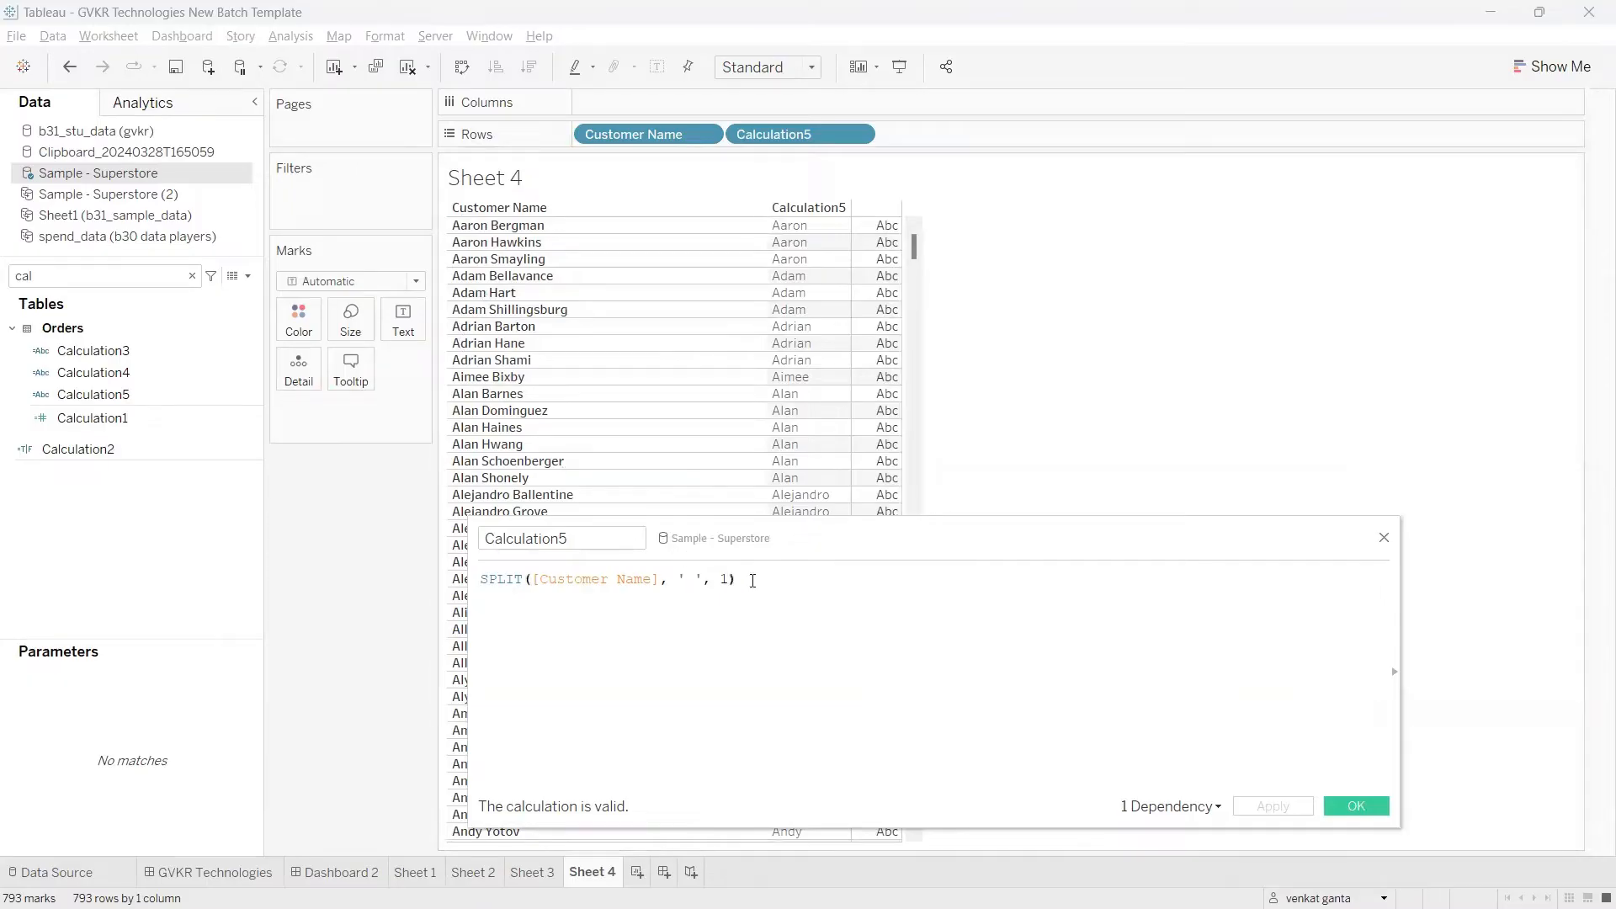
{"action": "type", "text": "+"}
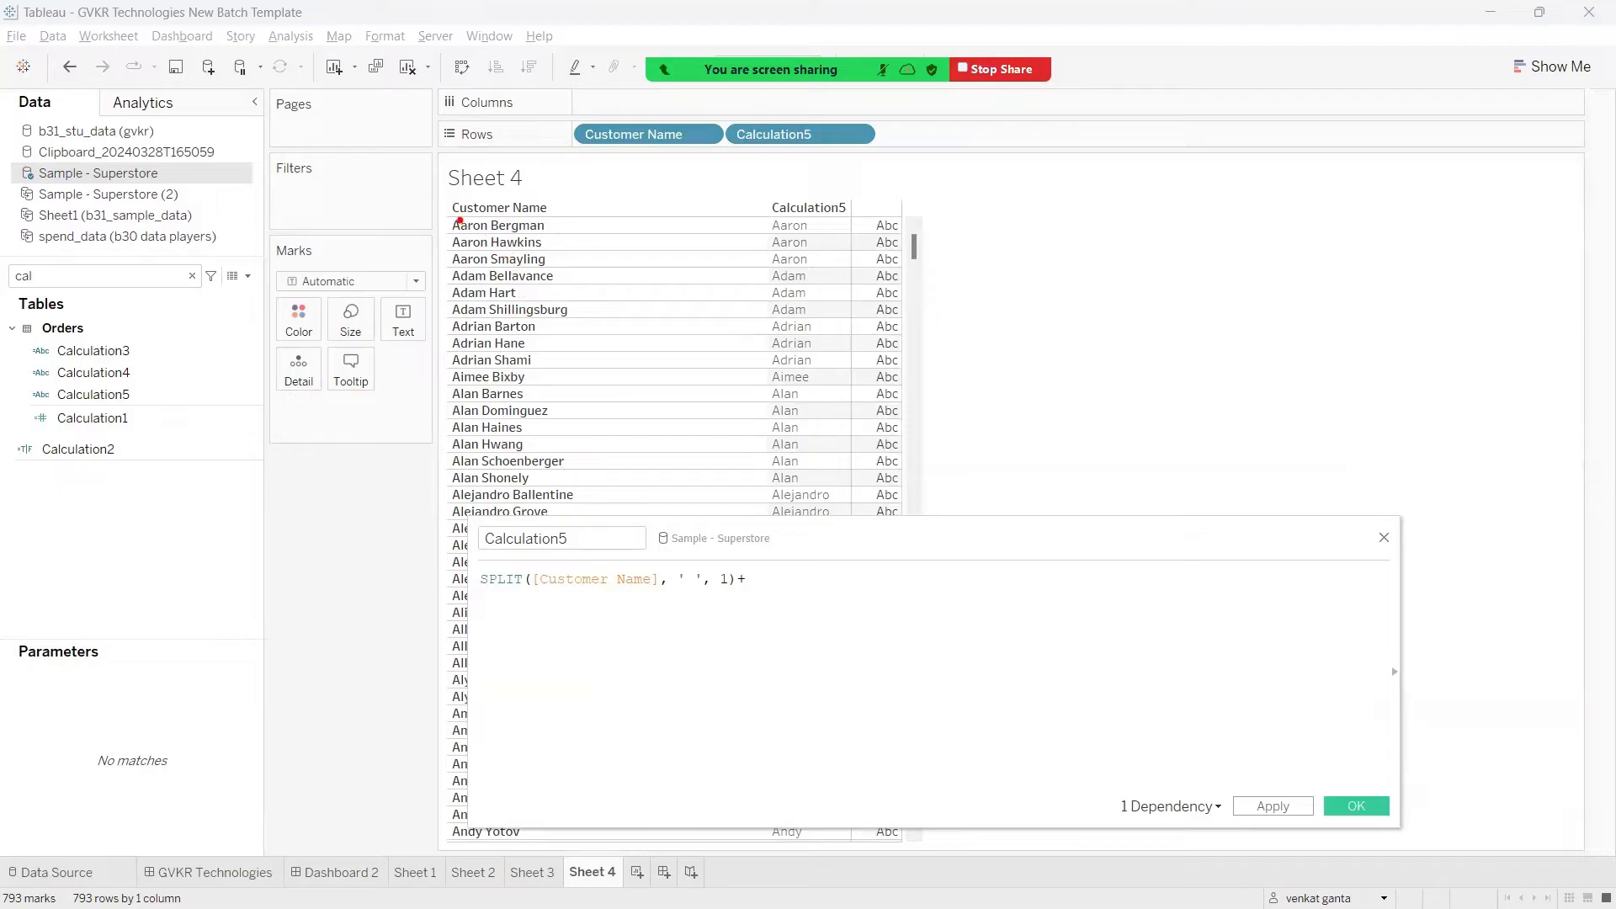
{"action": "mouse_move", "coordinate": [455, 206]}
{"action": "left_mouse_down"}
{"action": "mouse_move", "coordinate": [599, 258]}
{"action": "mouse_move", "coordinate": [580, 209]}
{"action": "mouse_move", "coordinate": [608, 265]}
{"action": "mouse_move", "coordinate": [661, 239]}
{"action": "mouse_move", "coordinate": [731, 259]}
{"action": "mouse_move", "coordinate": [787, 244]}
{"action": "mouse_move", "coordinate": [798, 282]}
{"action": "mouse_move", "coordinate": [960, 183]}
{"action": "mouse_move", "coordinate": [1033, 256]}
{"action": "left_mouse_up"}
{"action": "mouse_move", "coordinate": [1014, 150]}
{"action": "left_mouse_down"}
{"action": "mouse_move", "coordinate": [1082, 232]}
{"action": "mouse_move", "coordinate": [1152, 190]}
{"action": "mouse_move", "coordinate": [1229, 195]}
{"action": "mouse_move", "coordinate": [1312, 173]}
{"action": "left_mouse_up"}
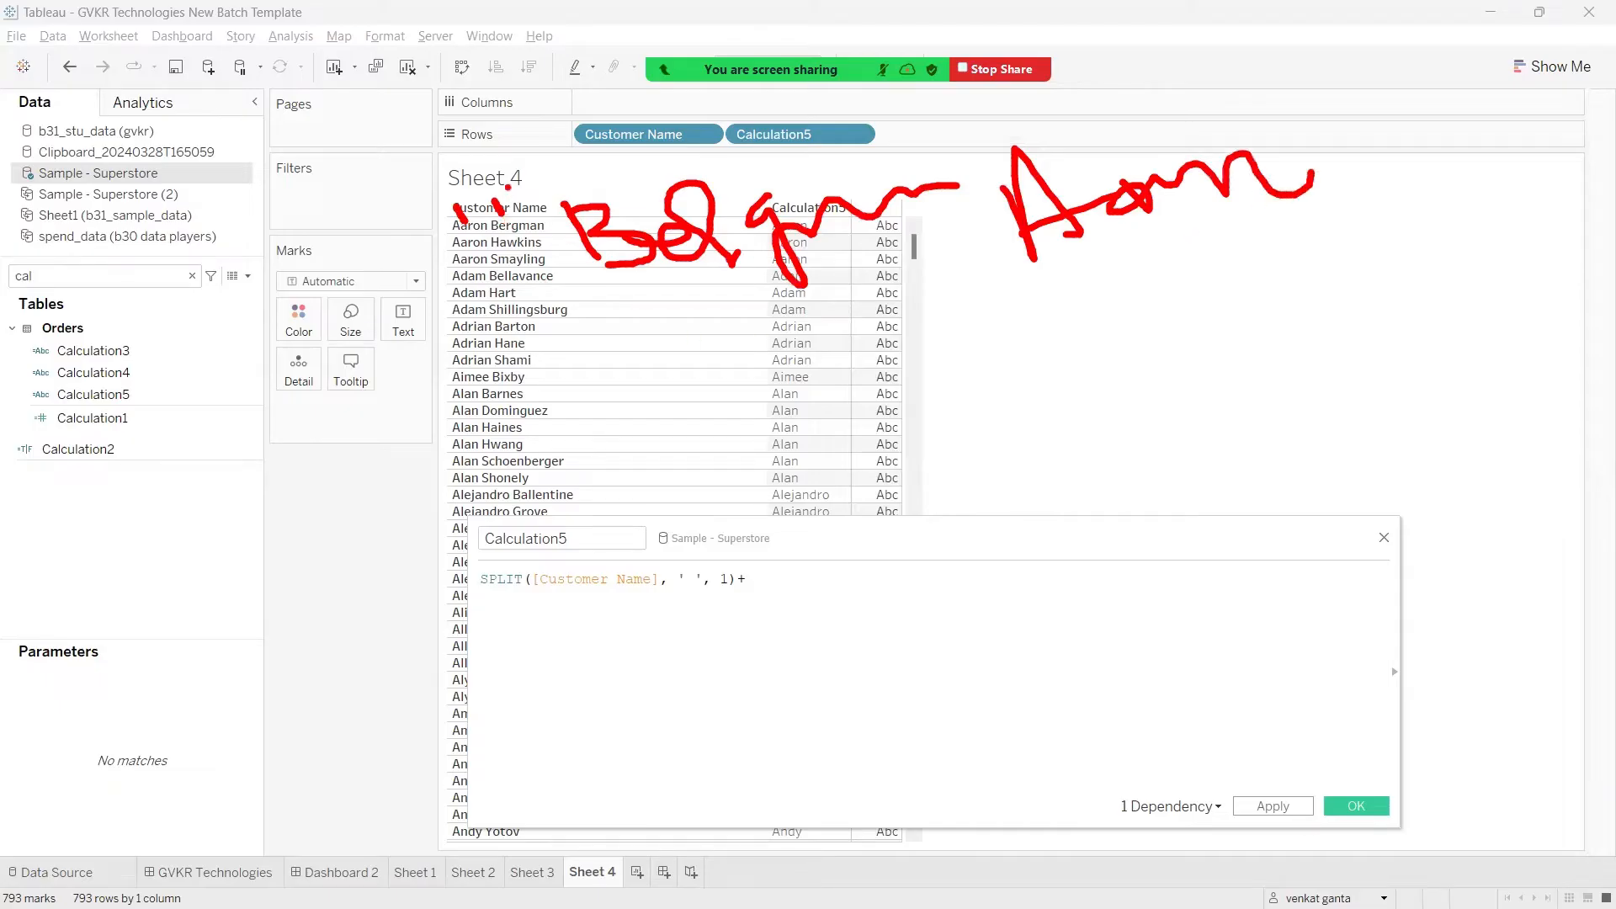
{"action": "mouse_move", "coordinate": [499, 184]}
{"action": "left_mouse_down"}
{"action": "mouse_move", "coordinate": [452, 190]}
{"action": "mouse_move", "coordinate": [476, 175]}
{"action": "mouse_move", "coordinate": [391, 232]}
{"action": "mouse_move", "coordinate": [488, 191]}
{"action": "mouse_move", "coordinate": [580, 243]}
{"action": "left_mouse_up"}
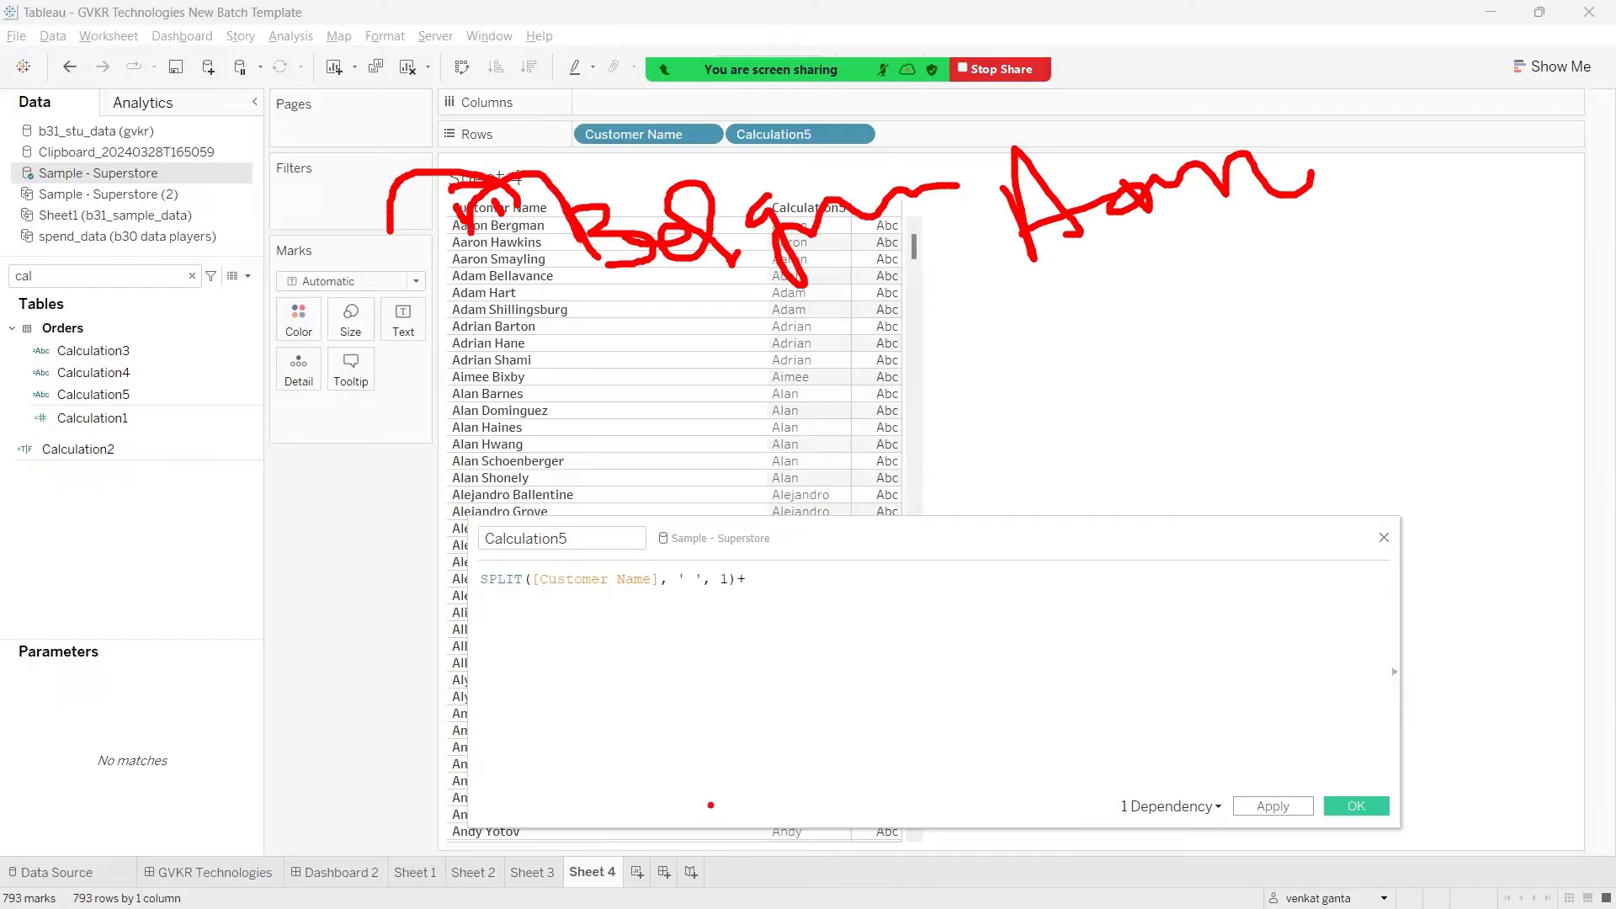
{"action": "key", "text": "Escape"}
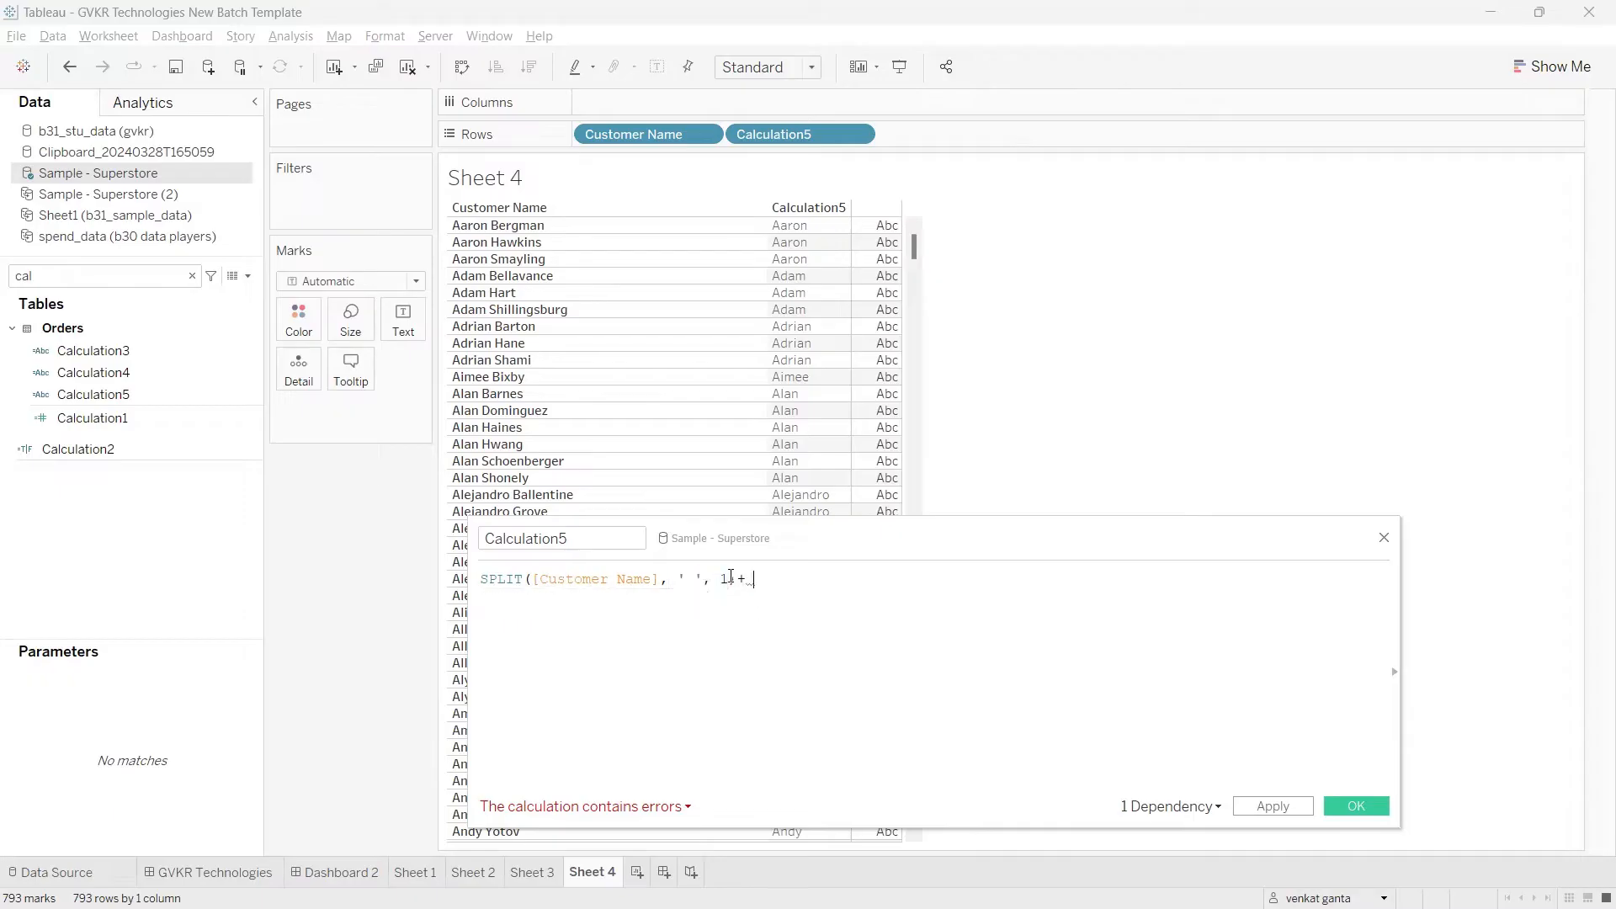
Step: Change the SPLIT token number in the Calculation5 formula to 2, remove the trailing plus sign, and apply it
{"action": "left_click", "coordinate": [729, 578]}
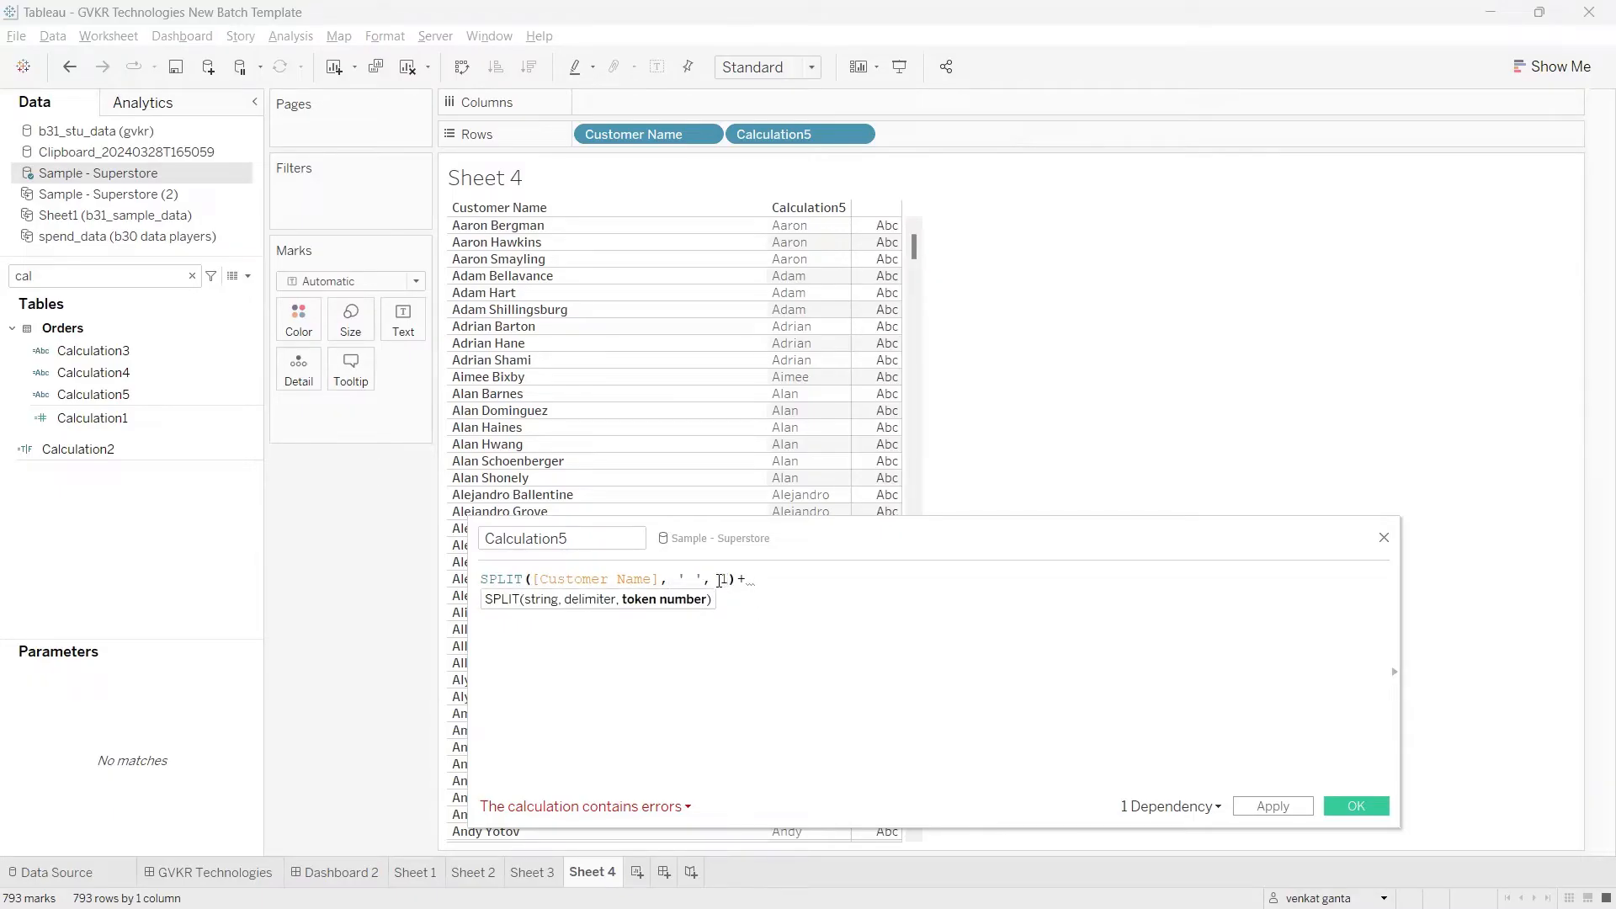
{"action": "key", "text": "BackSpace"}
{"action": "type", "text": "2"}
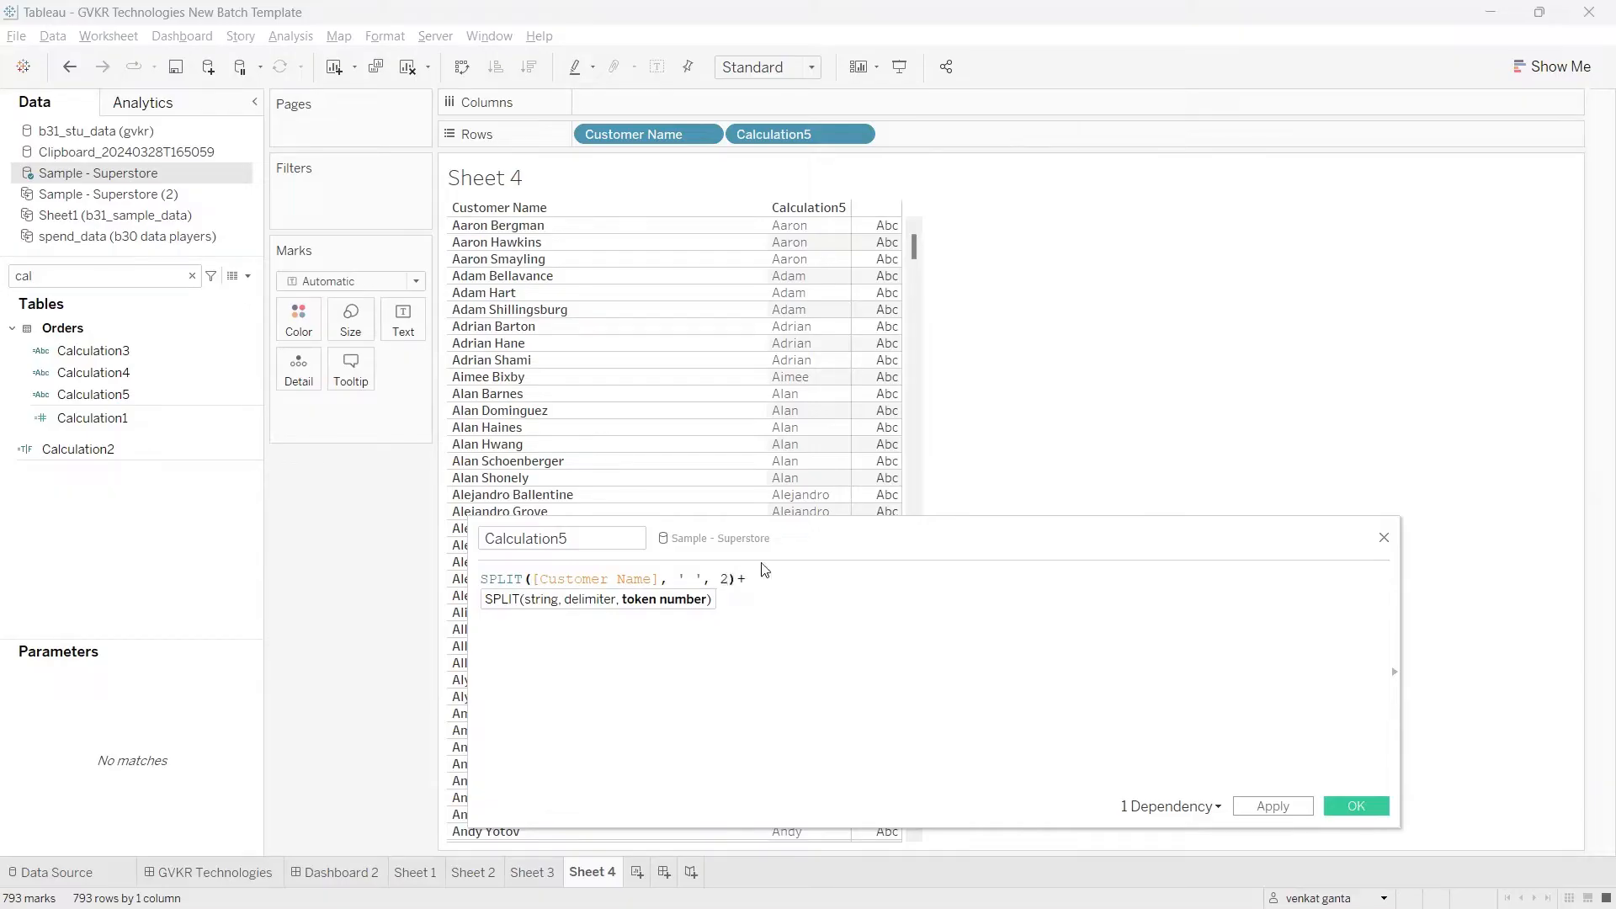
{"action": "left_click", "coordinate": [758, 584]}
{"action": "key", "text": "BackSpace"}
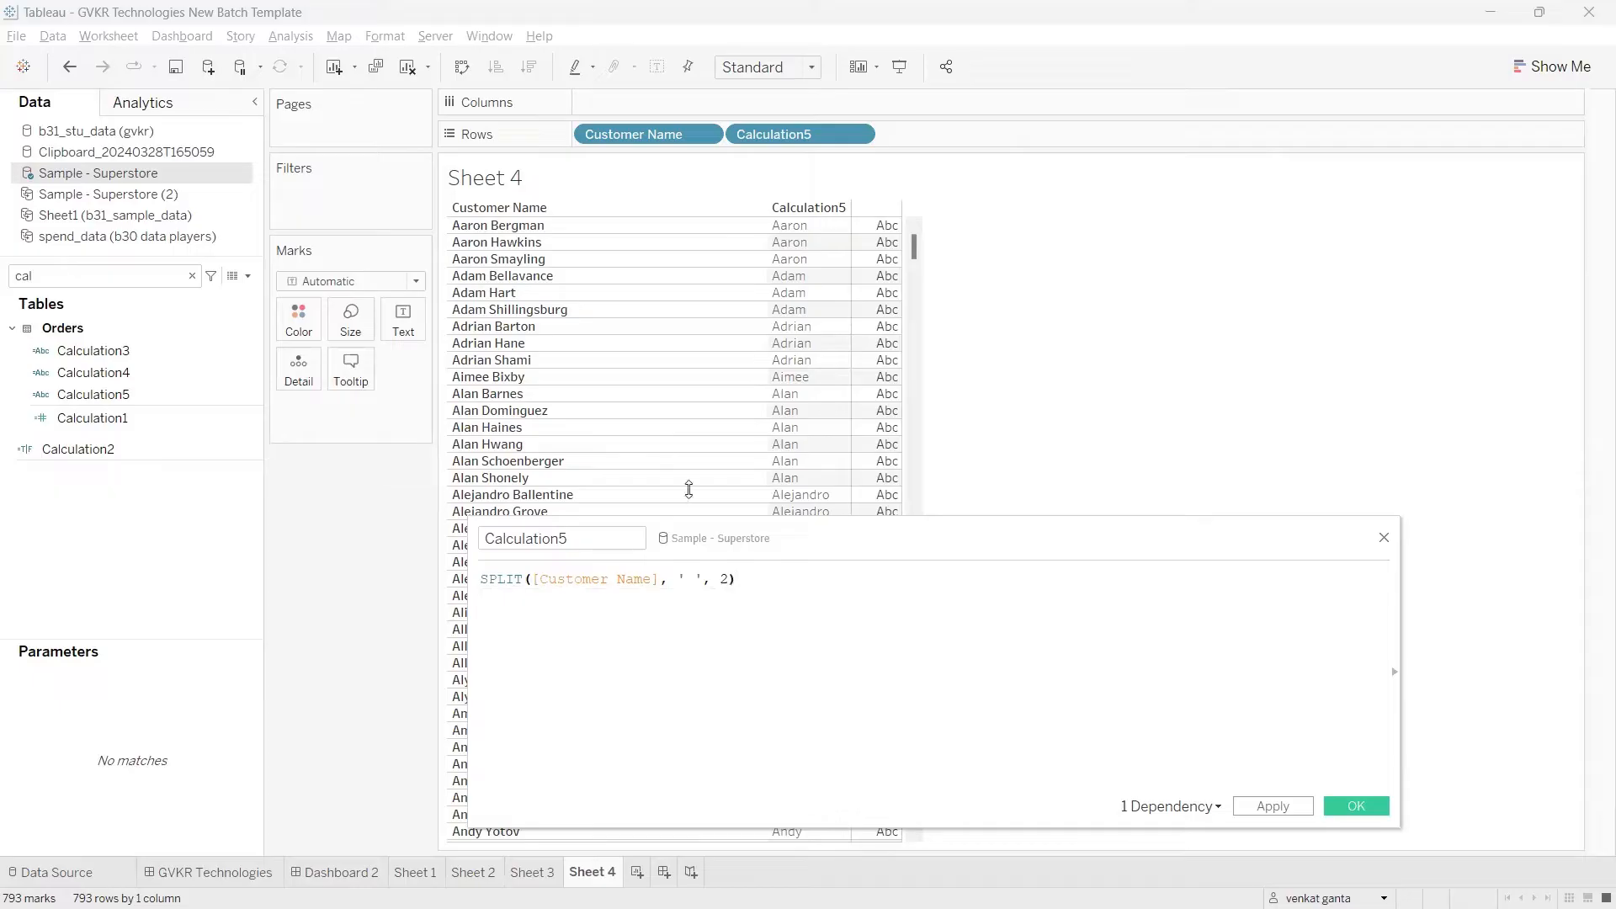
{"action": "left_click", "coordinate": [1276, 807]}
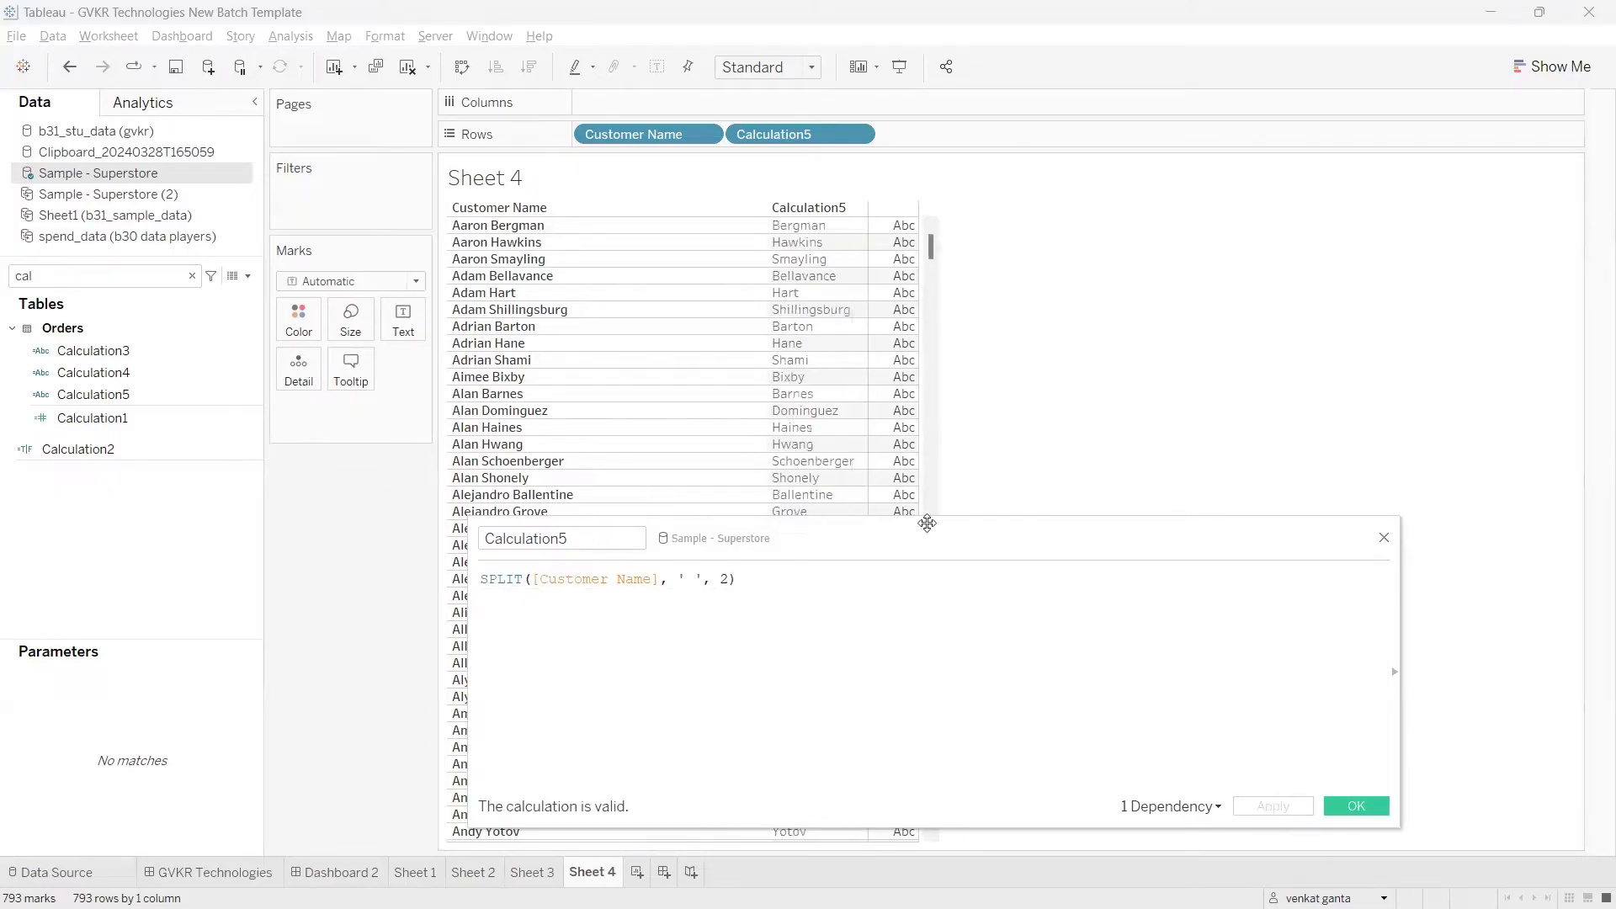
{"action": "left_click_drag", "start_coordinate": [830, 214], "coordinate": [869, 194]}
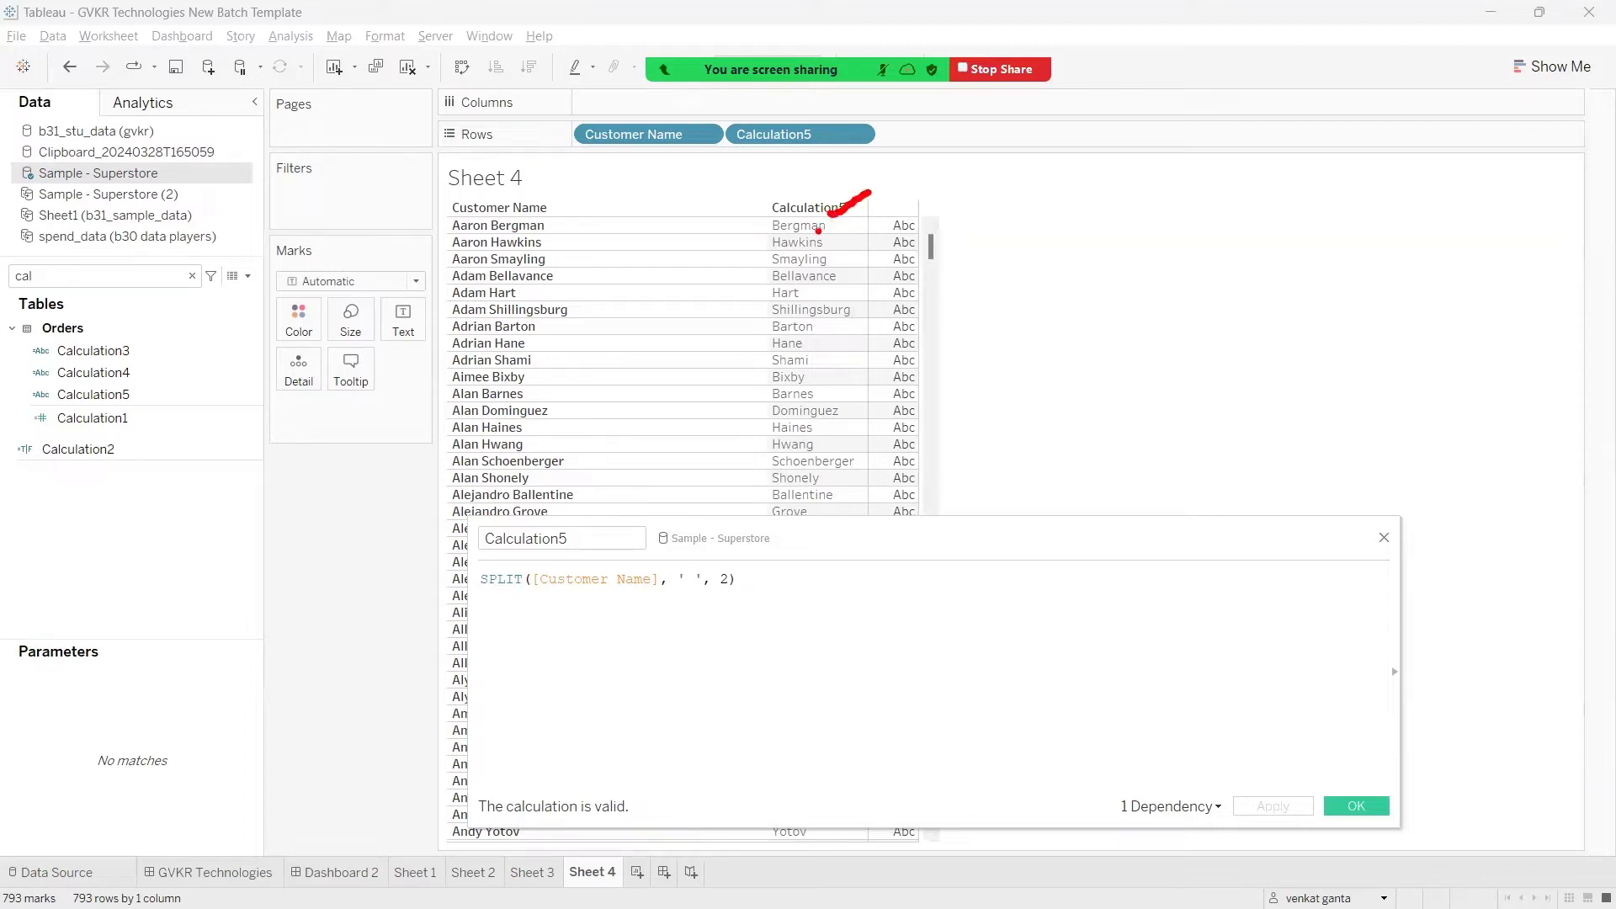
{"action": "left_click_drag", "start_coordinate": [798, 235], "coordinate": [930, 217]}
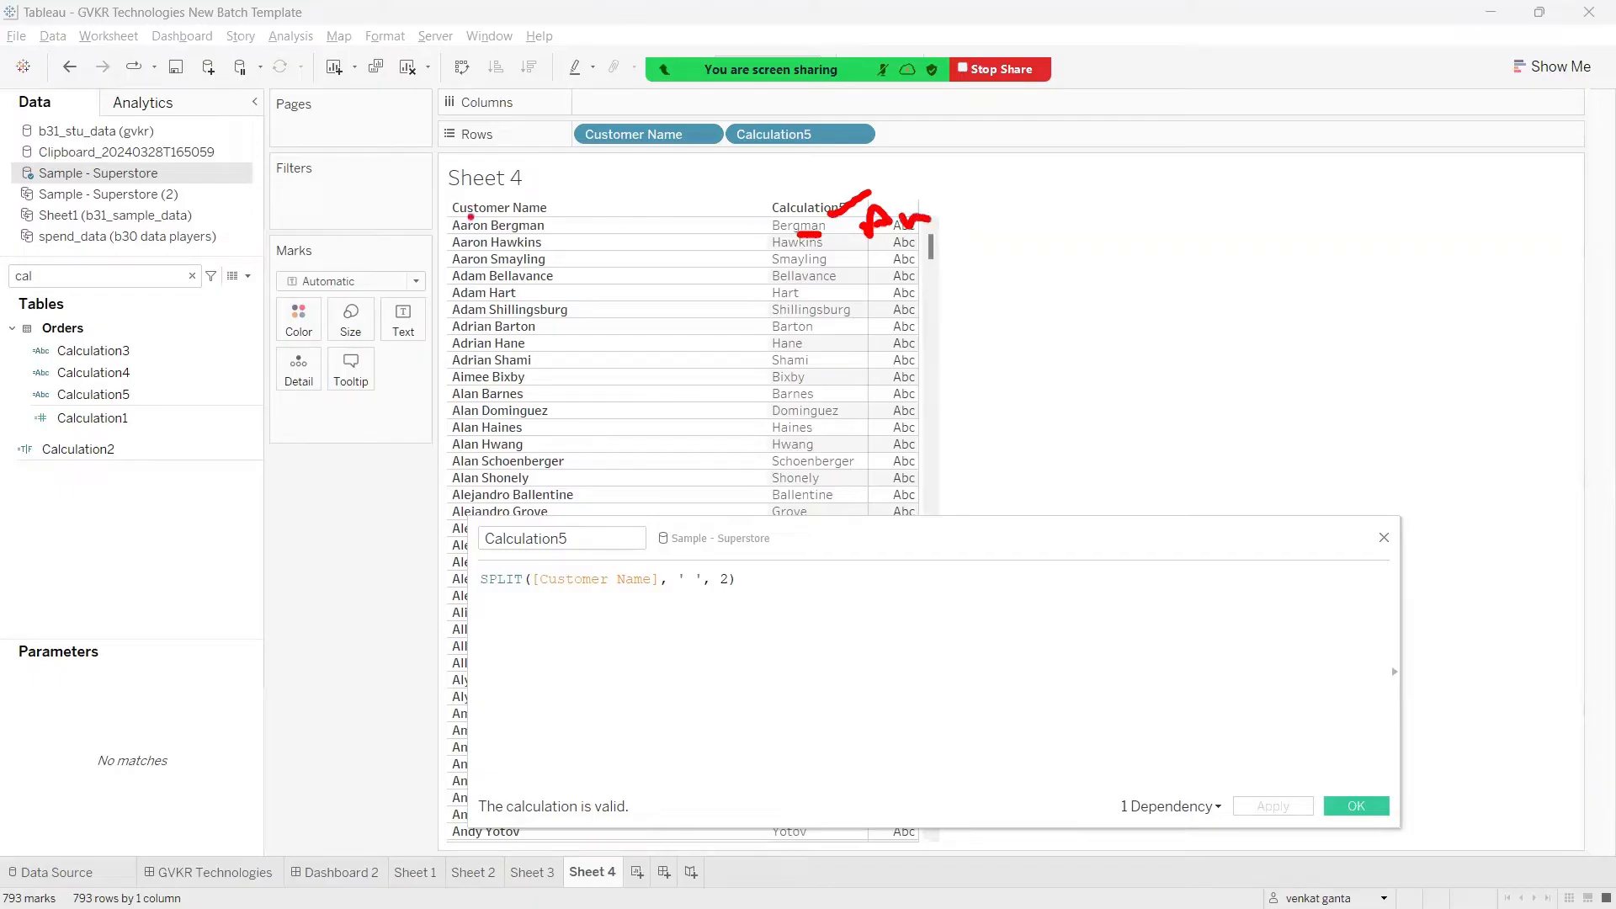
{"action": "mouse_move", "coordinate": [470, 217]}
{"action": "left_mouse_down"}
{"action": "mouse_move", "coordinate": [565, 181]}
{"action": "mouse_move", "coordinate": [874, 200]}
{"action": "mouse_move", "coordinate": [884, 220]}
{"action": "left_mouse_up"}
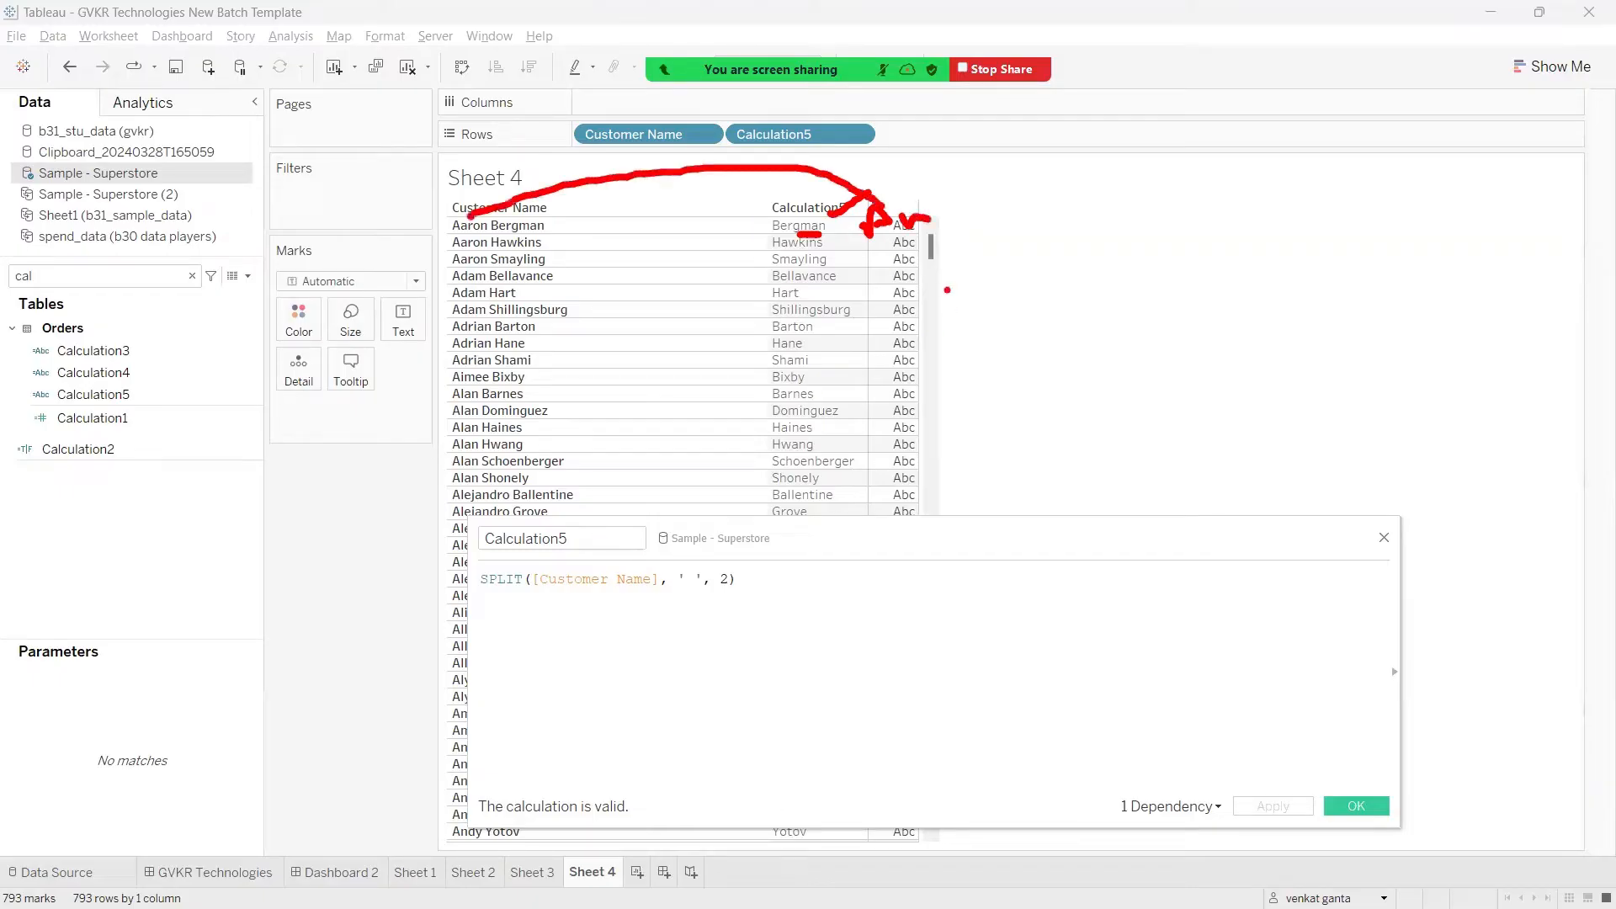
{"action": "key", "text": "Escape"}
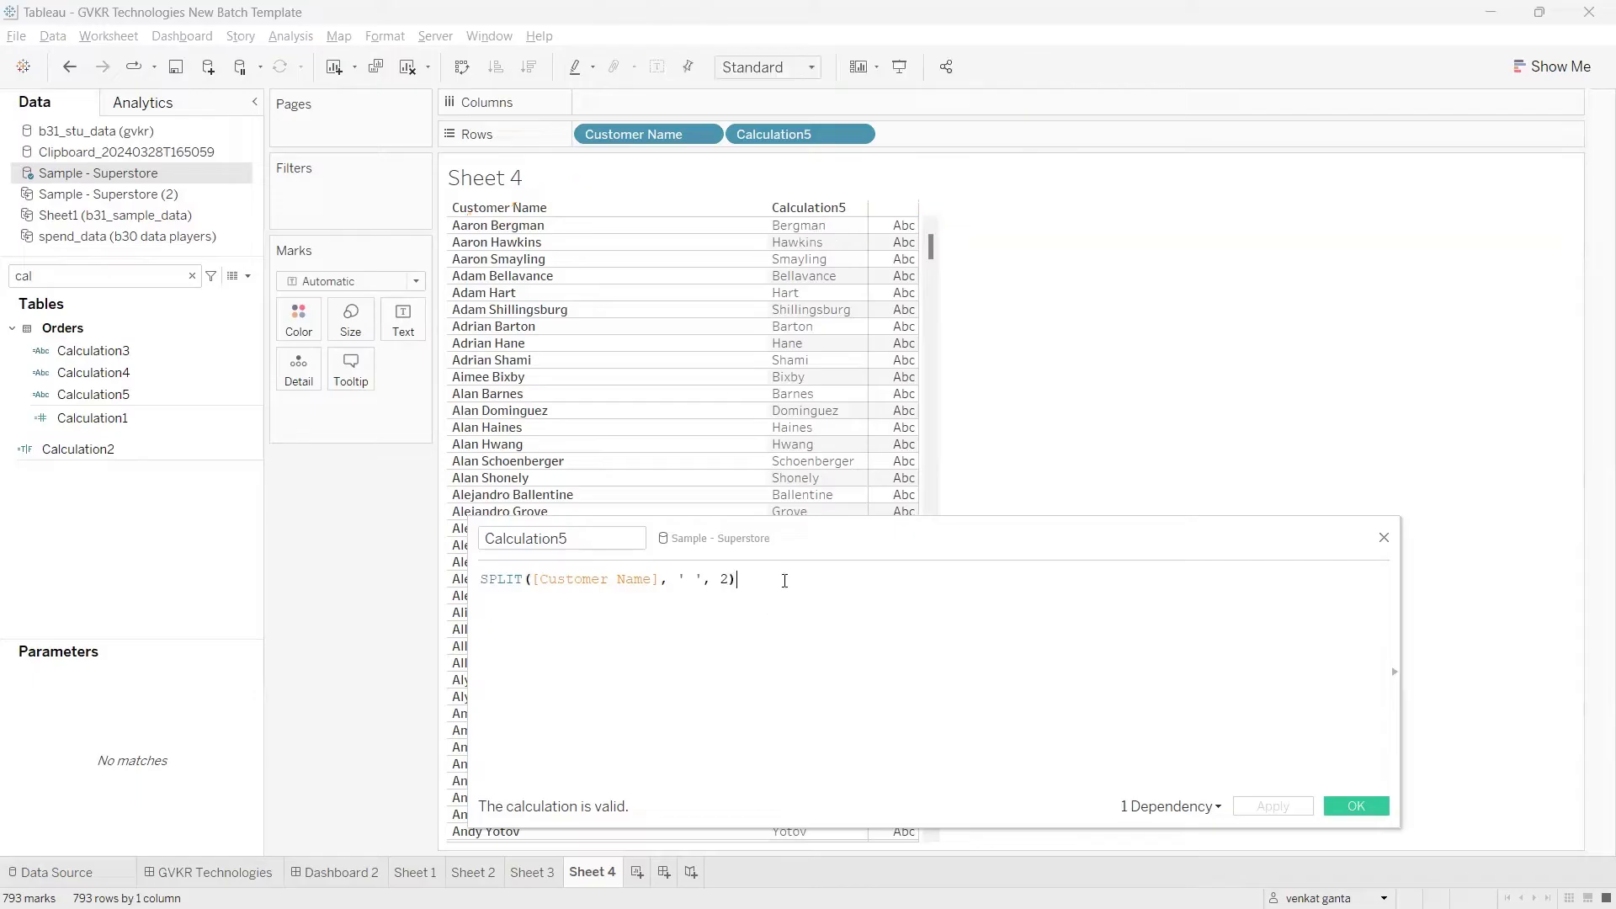
Step: Append a plus sign on a new line of the formula and a copy of the SPLIT expression below it
{"action": "key", "text": "Return"}
{"action": "type", "text": "+"}
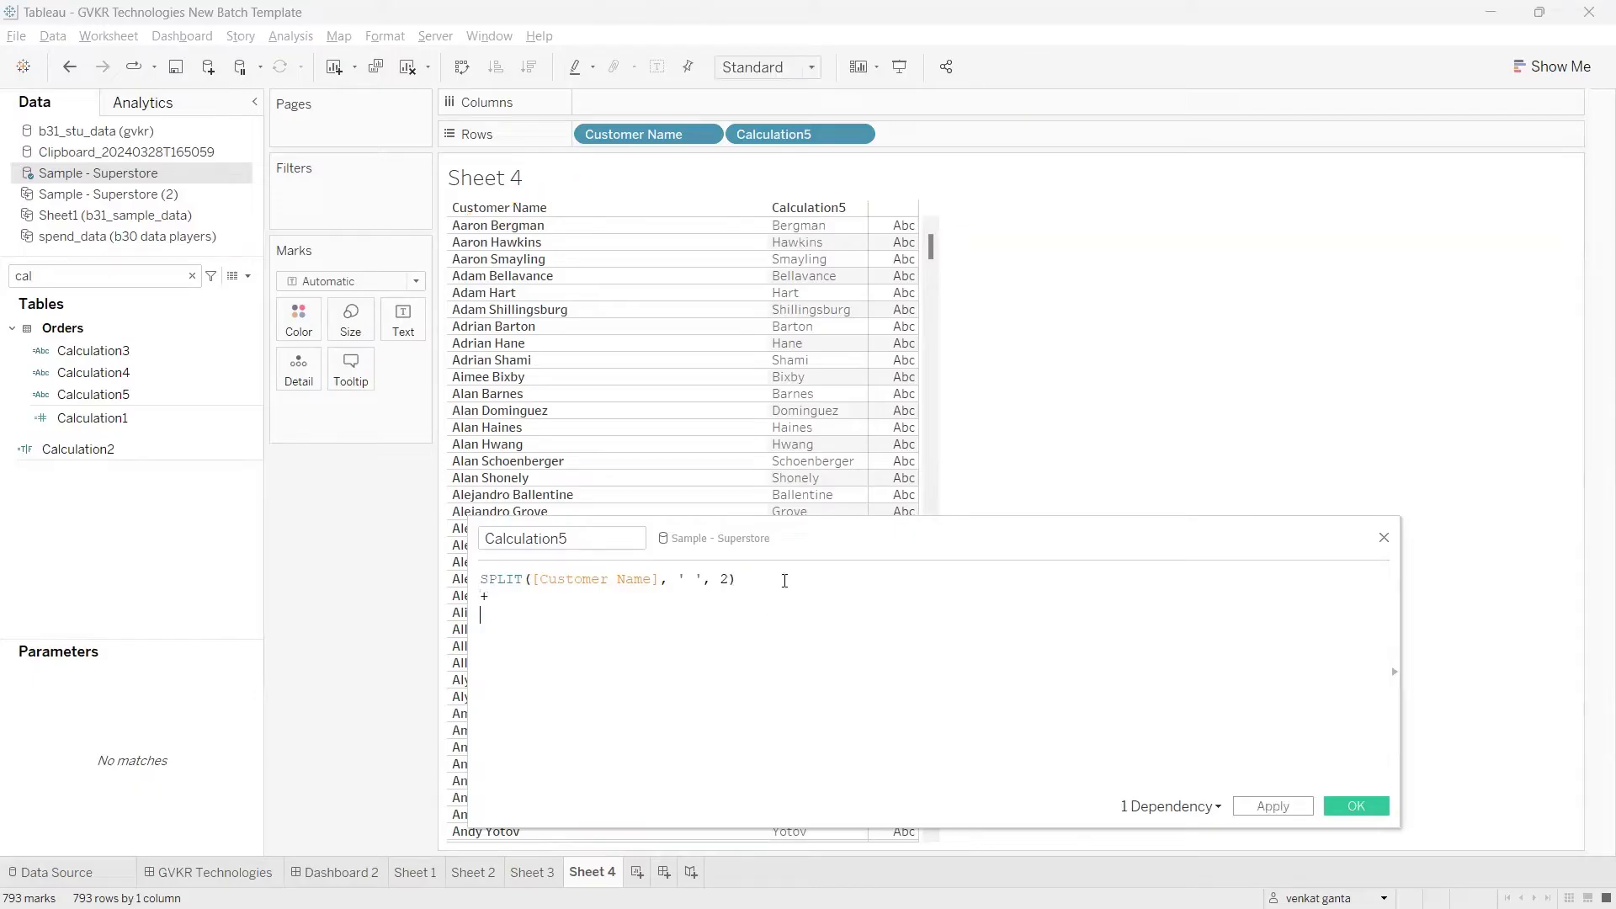
{"action": "left_click_drag", "start_coordinate": [739, 579], "coordinate": [472, 585]}
{"action": "key", "text": "ctrl+c"}
{"action": "left_click", "coordinate": [482, 623]}
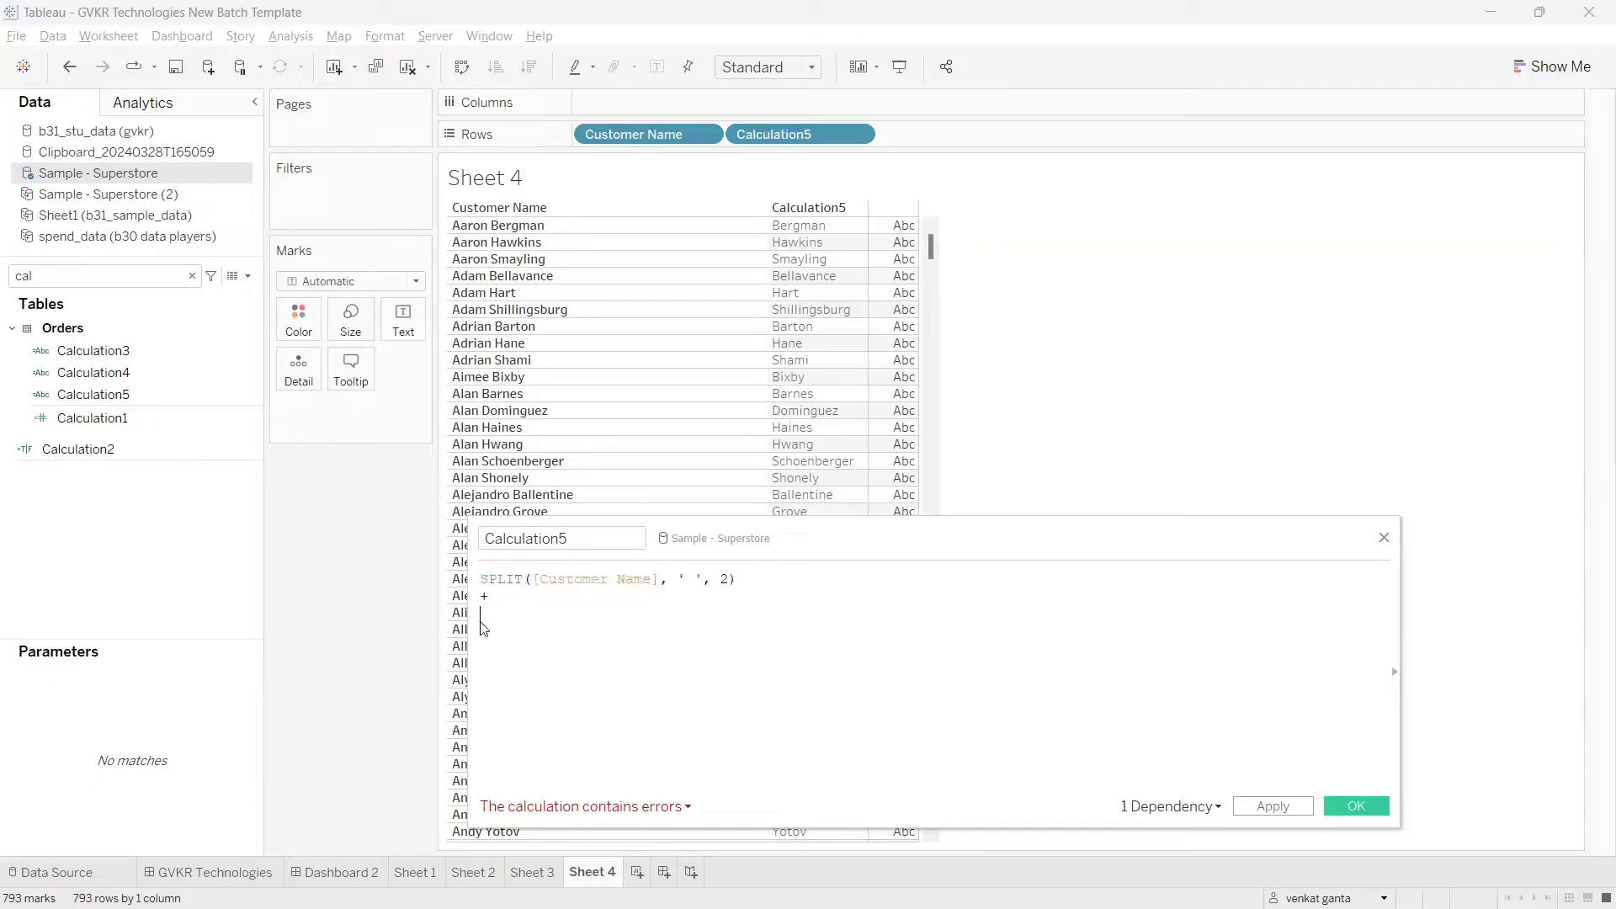
{"action": "key", "text": "ctrl+v"}
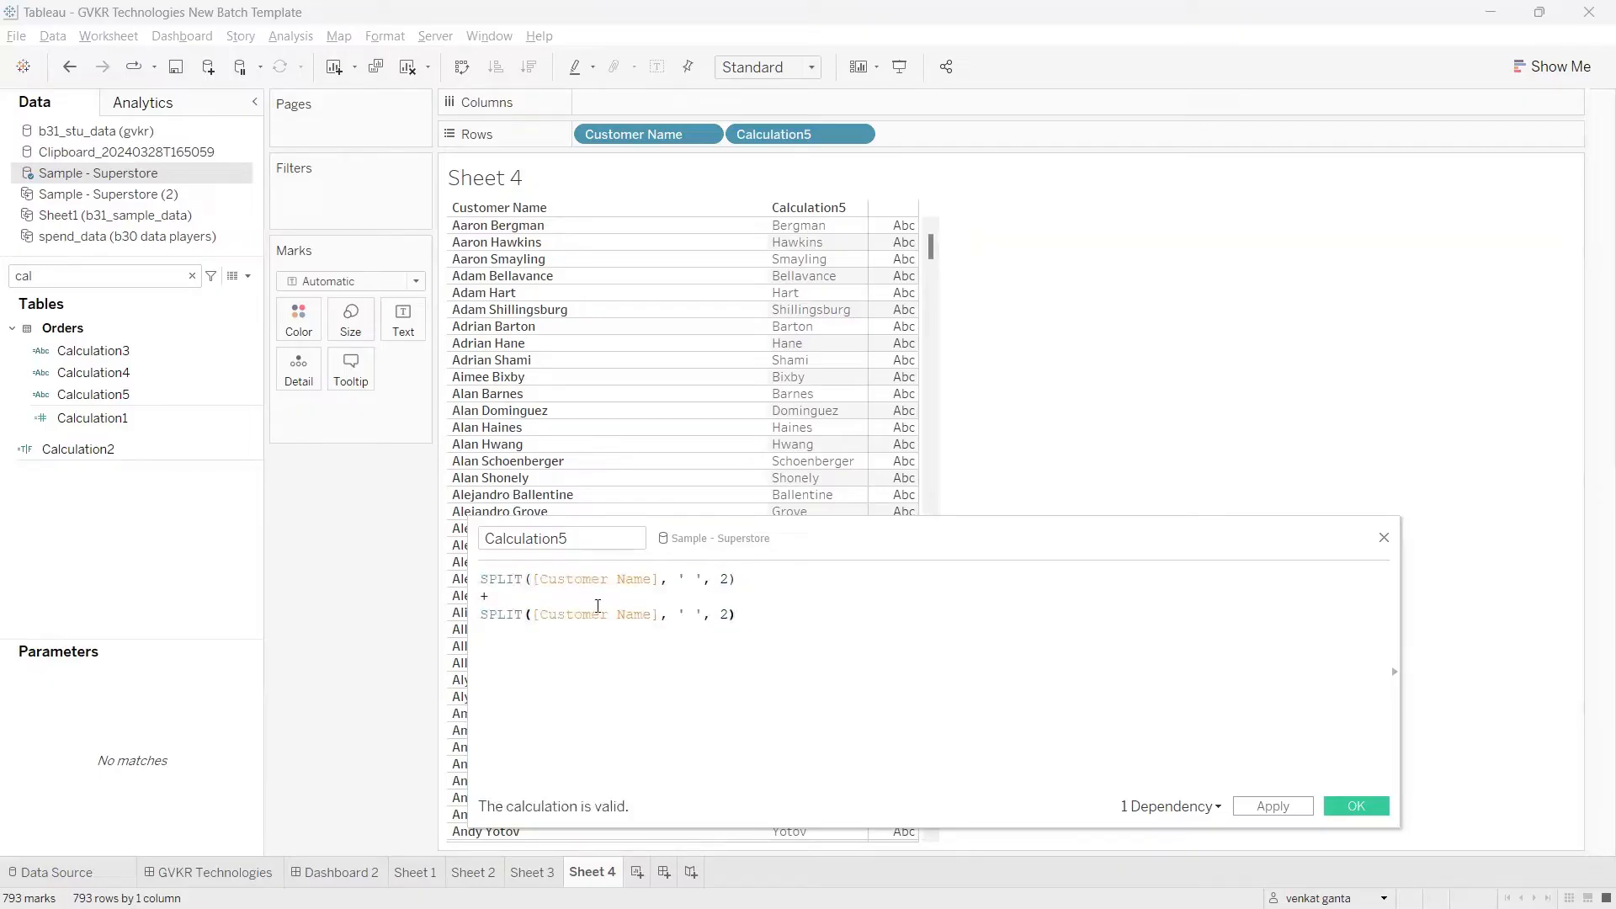
Step: Set the token number of the second SPLIT expression to 1 and apply the Calculation5 formula
{"action": "left_click_drag", "start_coordinate": [736, 579], "coordinate": [480, 579]}
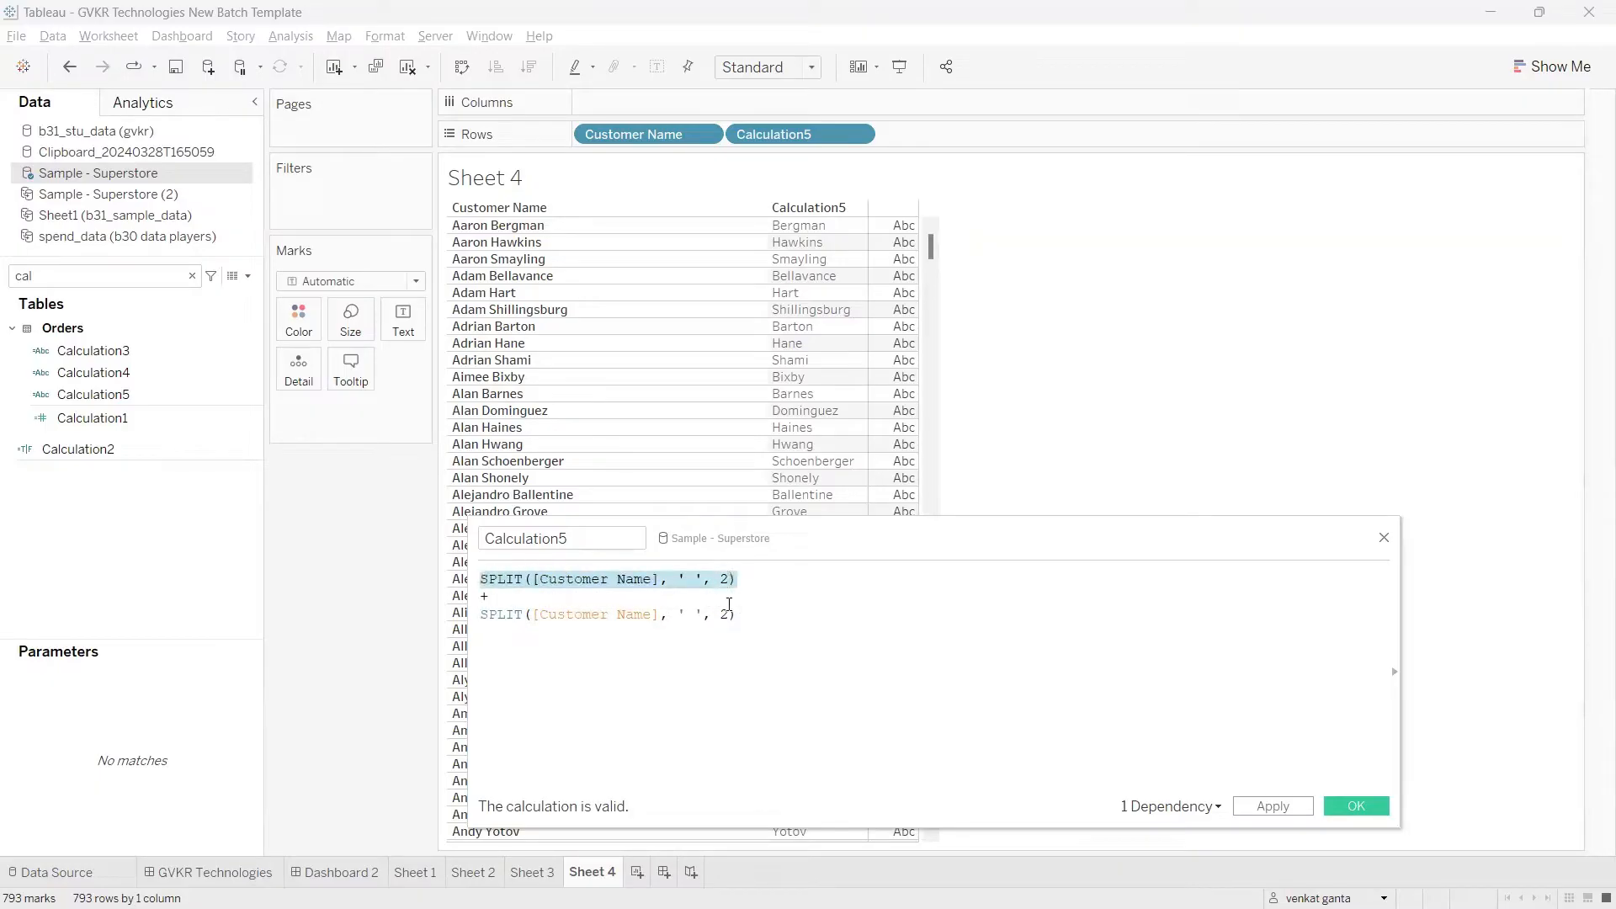
{"action": "left_click_drag", "start_coordinate": [747, 613], "coordinate": [451, 610]}
{"action": "left_click", "coordinate": [721, 653]}
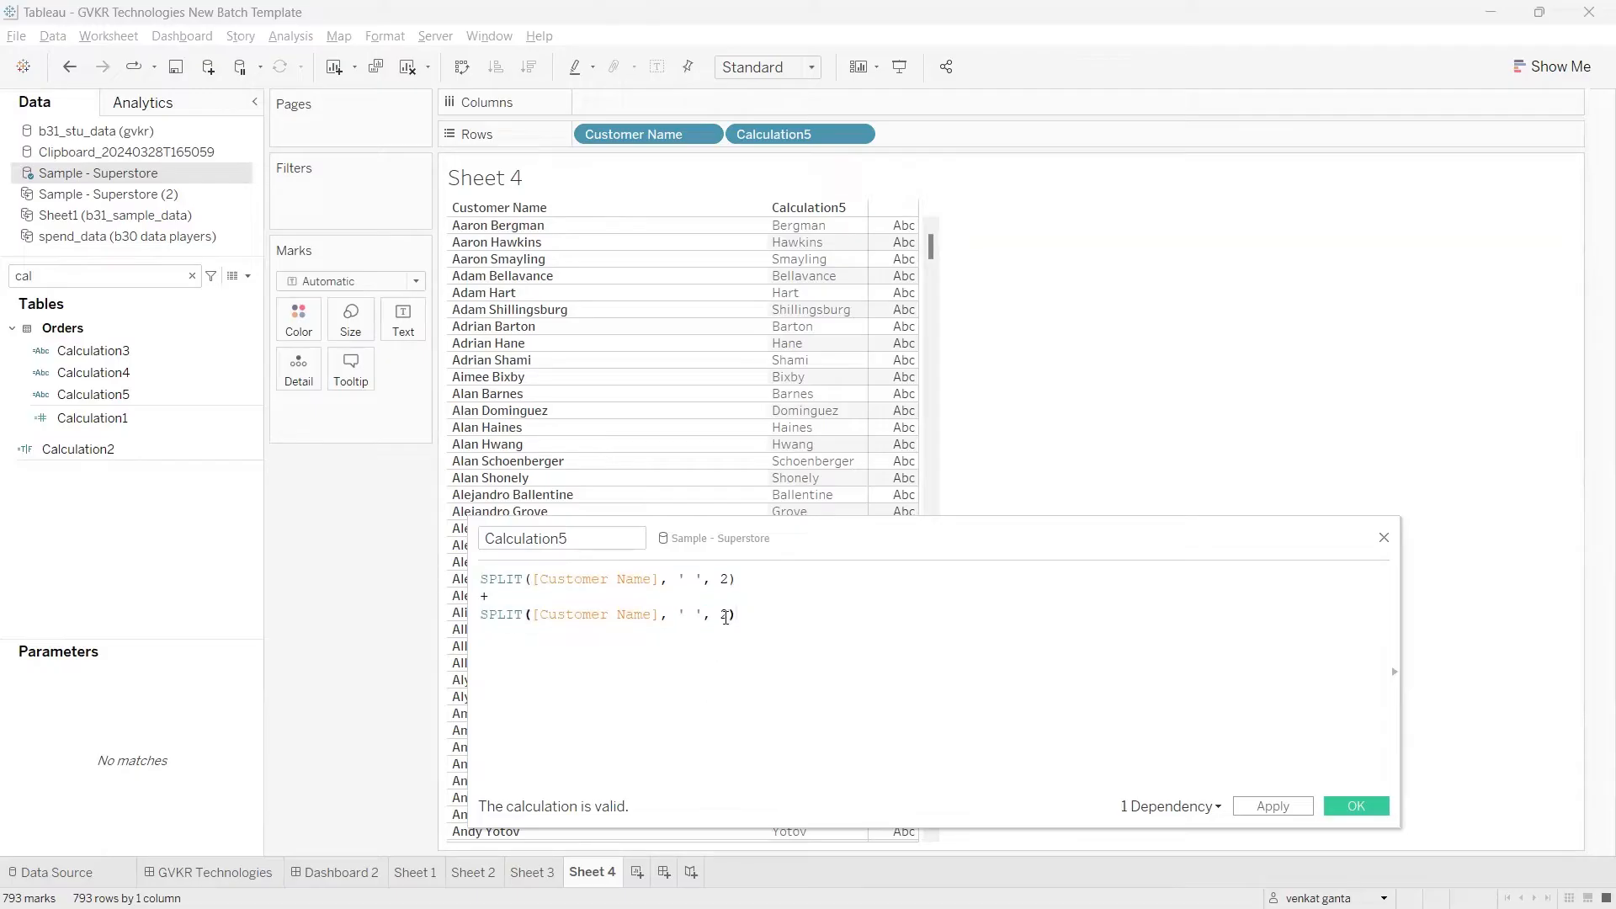
{"action": "left_click", "coordinate": [726, 616]}
{"action": "key", "text": "BackSpace"}
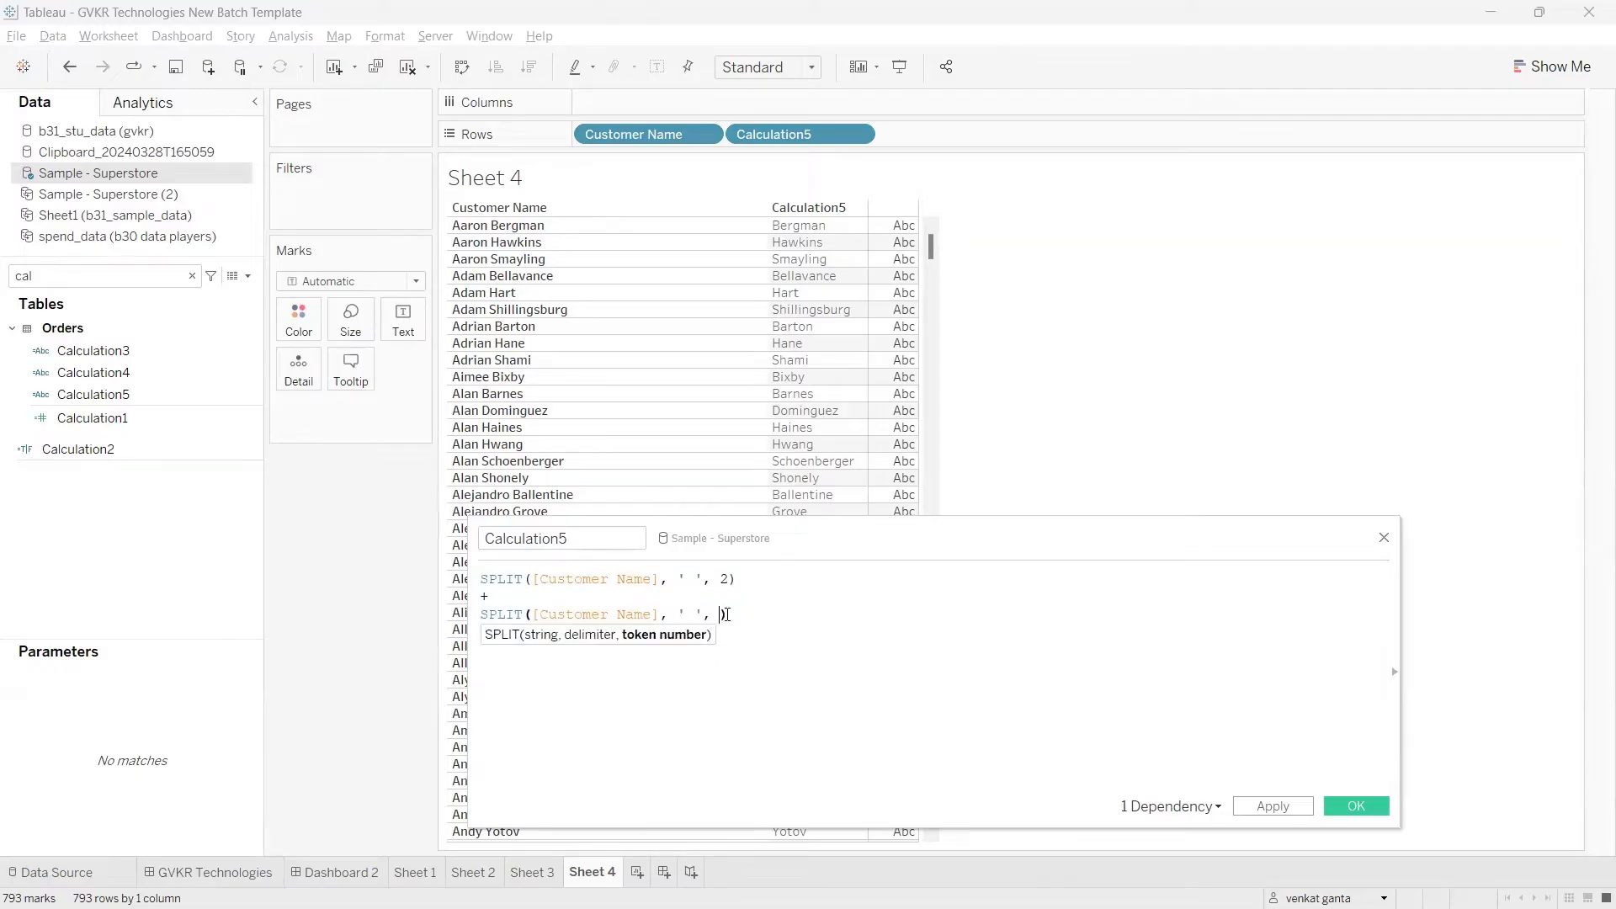
{"action": "type", "text": "1"}
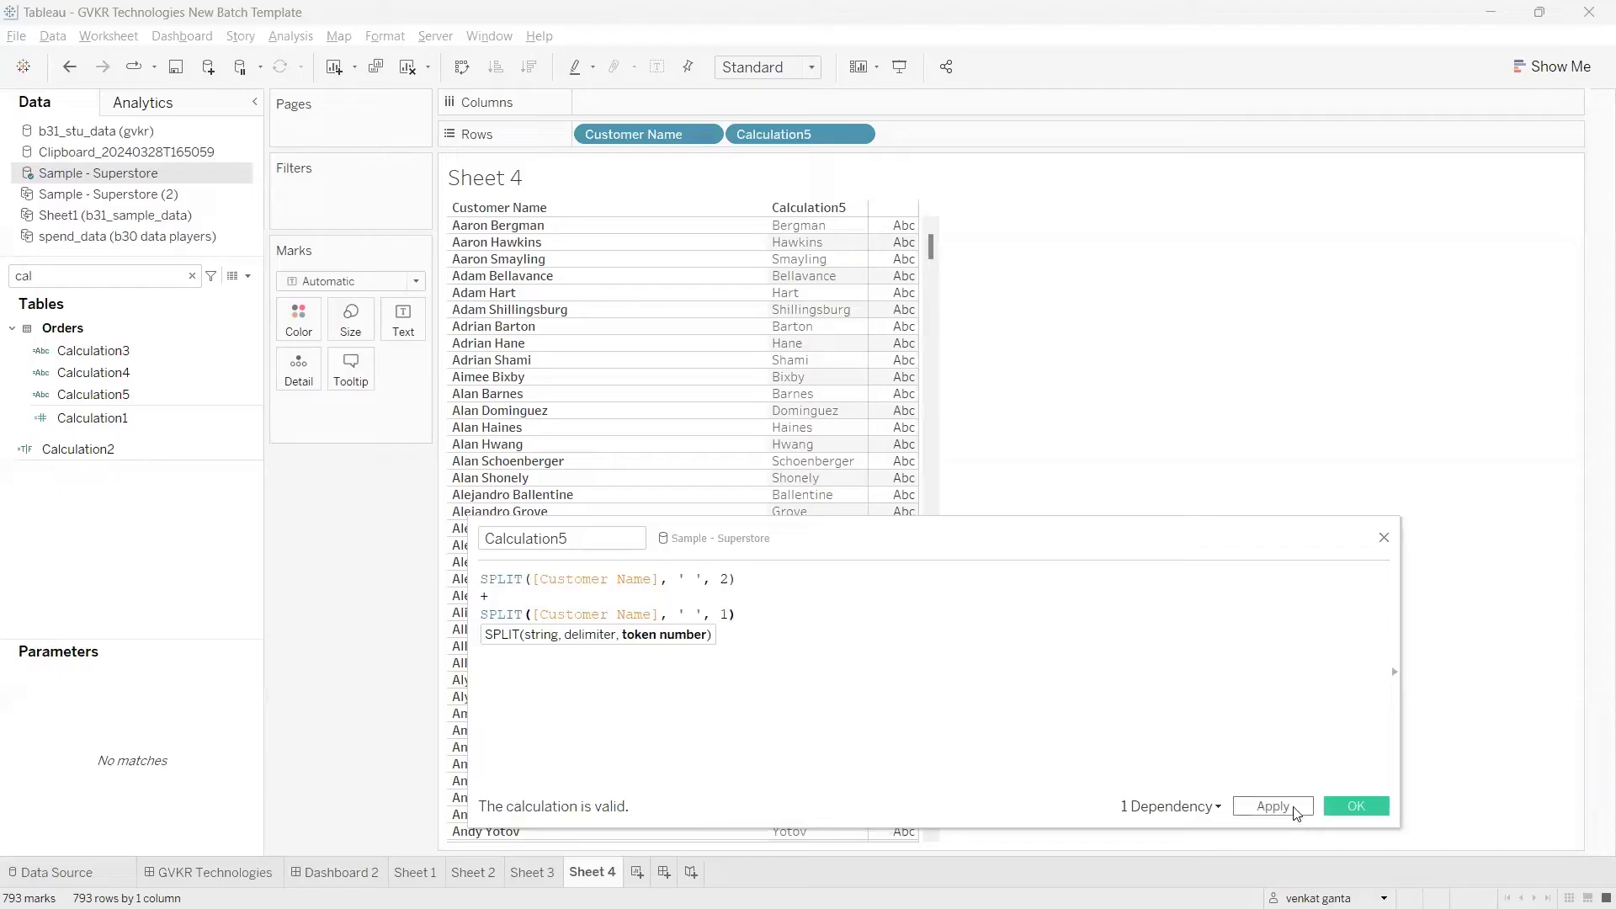
{"action": "left_click", "coordinate": [1295, 810]}
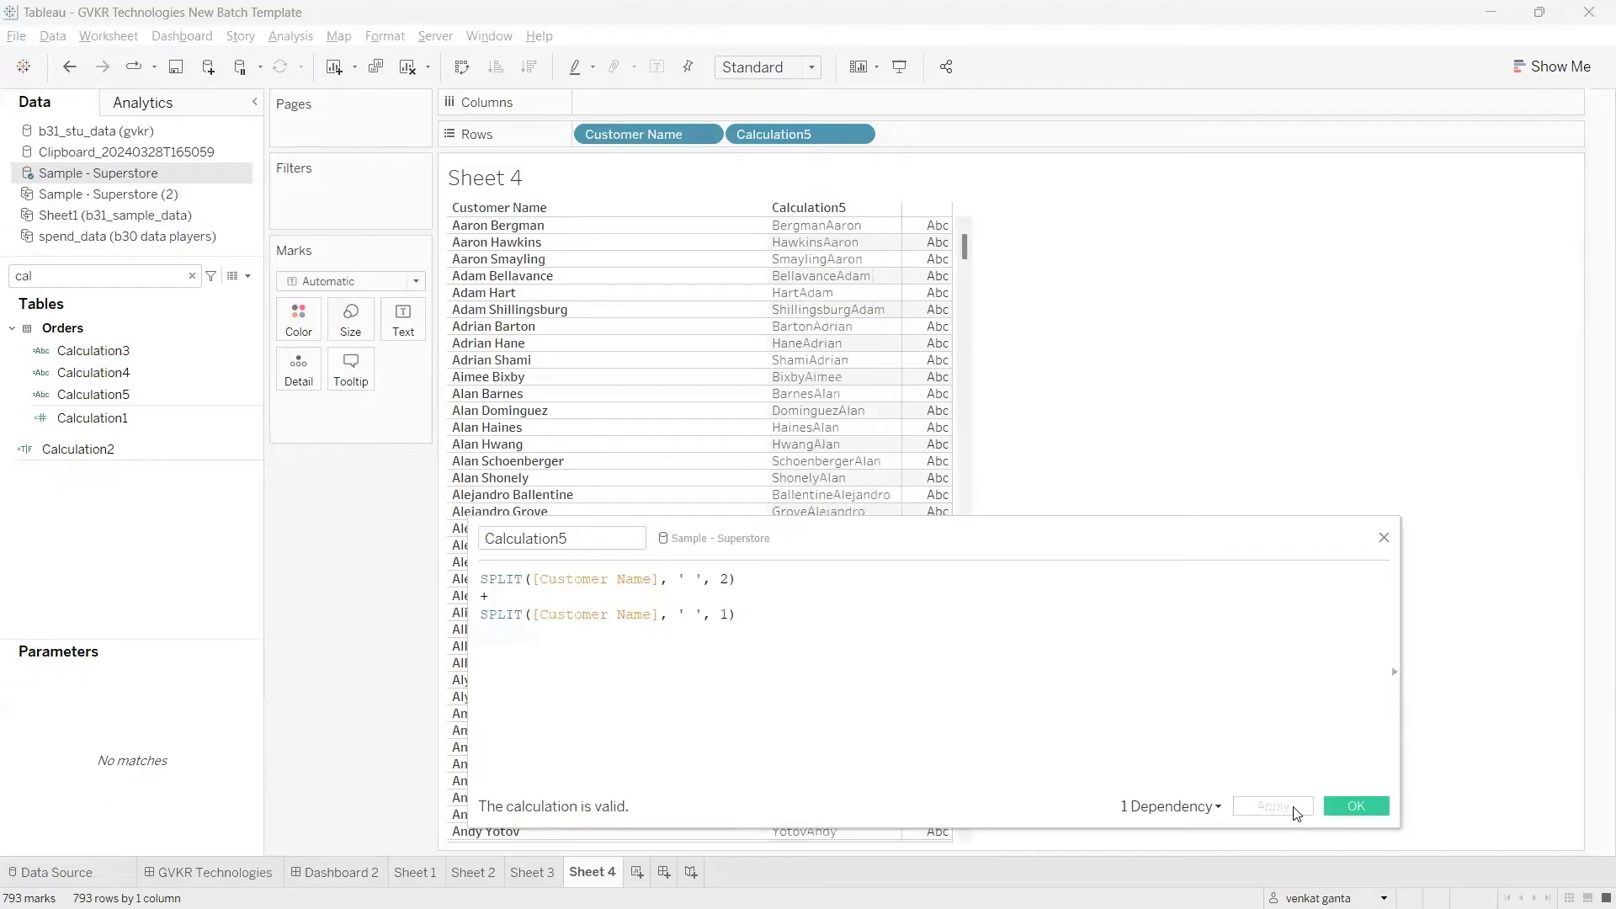
{"action": "mouse_move", "coordinate": [774, 232]}
{"action": "left_mouse_down"}
{"action": "mouse_move", "coordinate": [871, 237]}
{"action": "mouse_move", "coordinate": [827, 183]}
{"action": "left_mouse_up"}
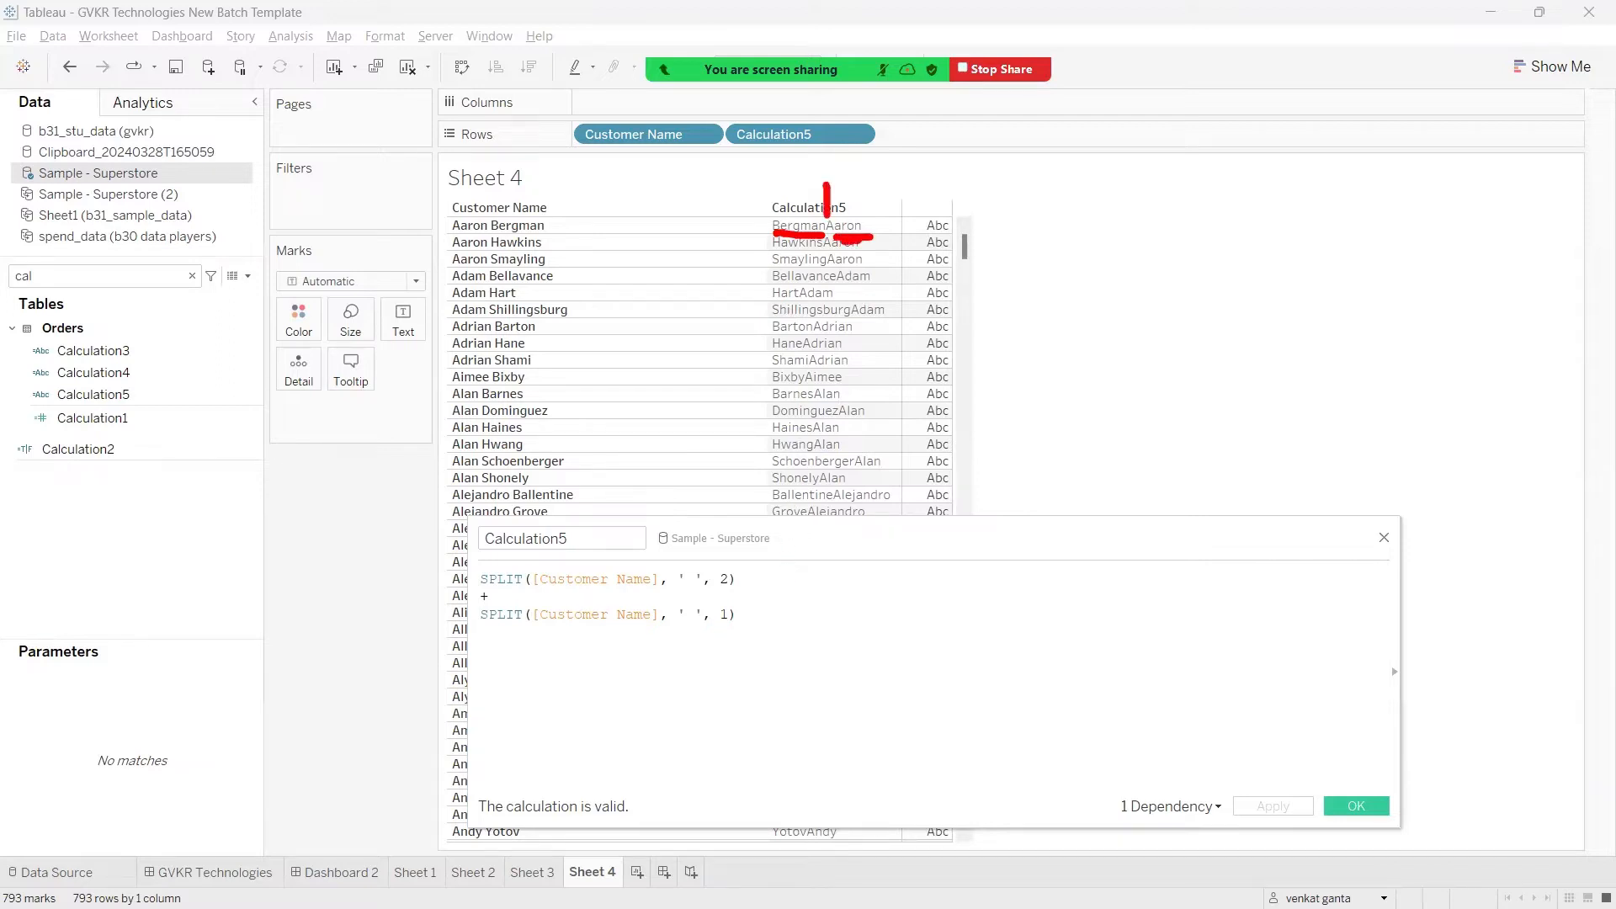
{"action": "key", "text": "Escape"}
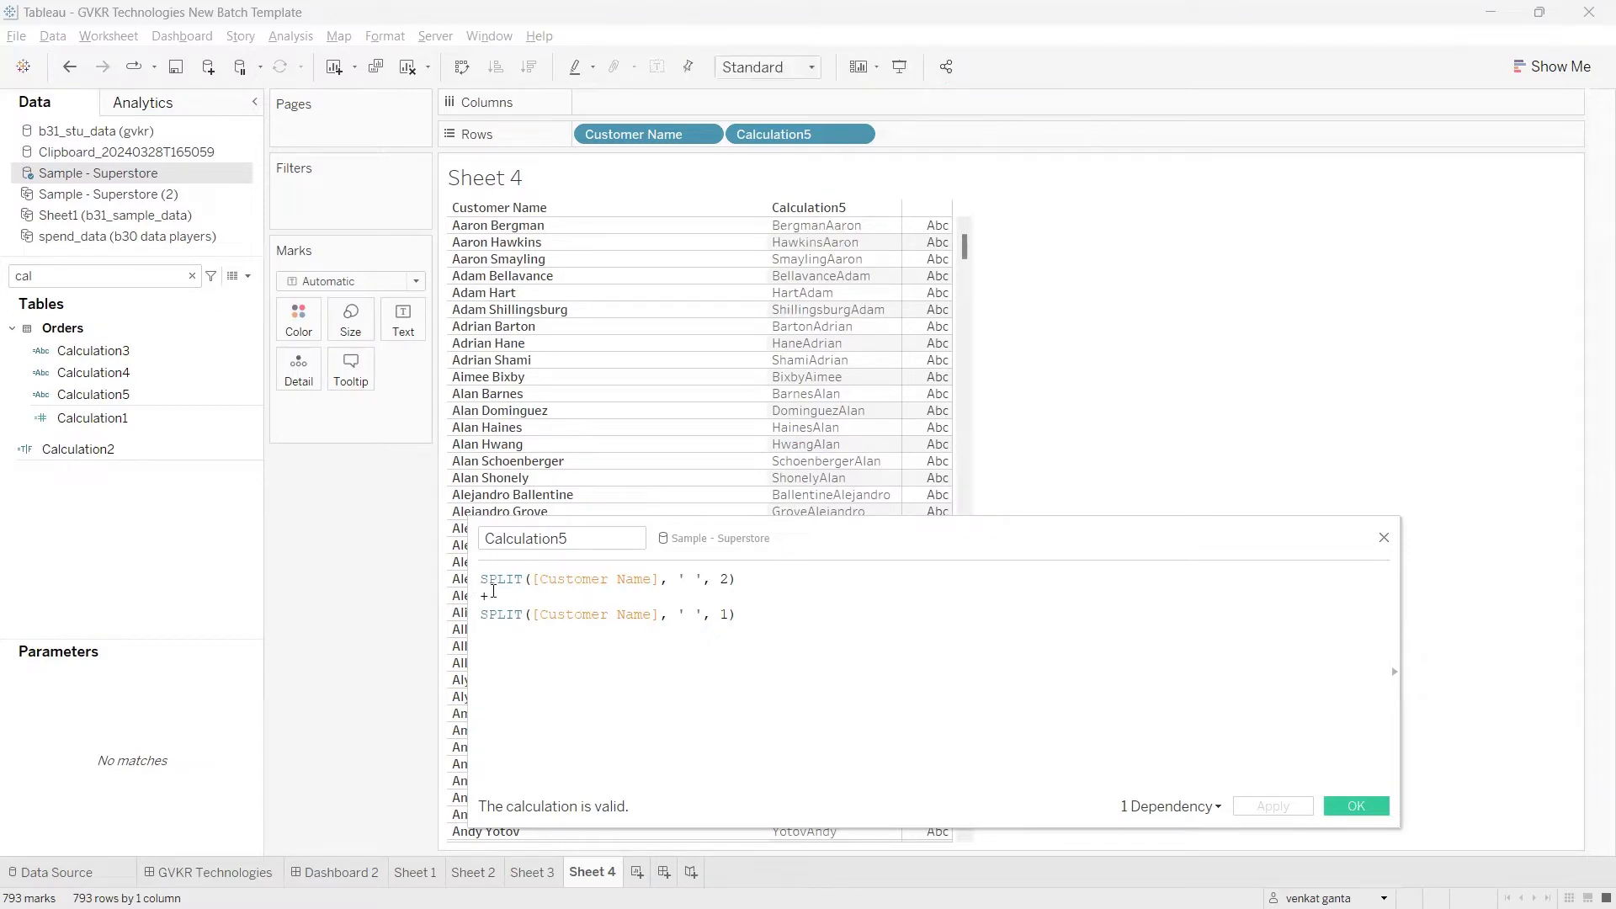
Step: Insert the separator ', ' joined with plus signs between the two SPLIT expressions, apply the formula, and close the editor
{"action": "type", "text": "' '"}
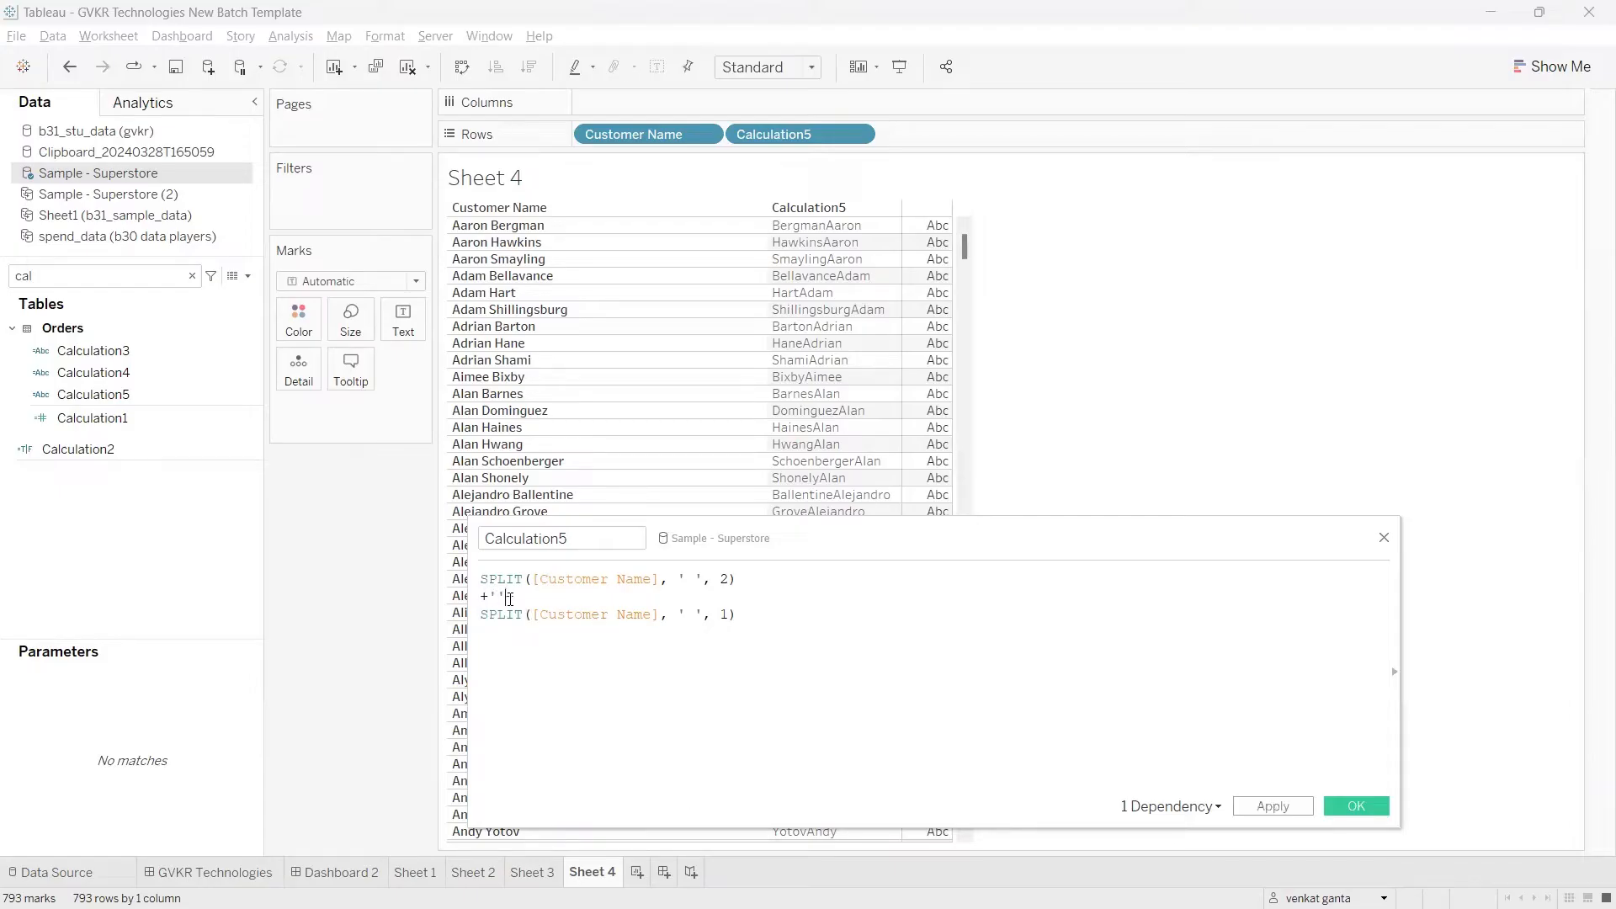
{"action": "type", "text": "+"}
{"action": "key", "text": "Left"}
{"action": "key", "text": "BackSpace"}
{"action": "key", "text": "Left"}
{"action": "type", "text": ","}
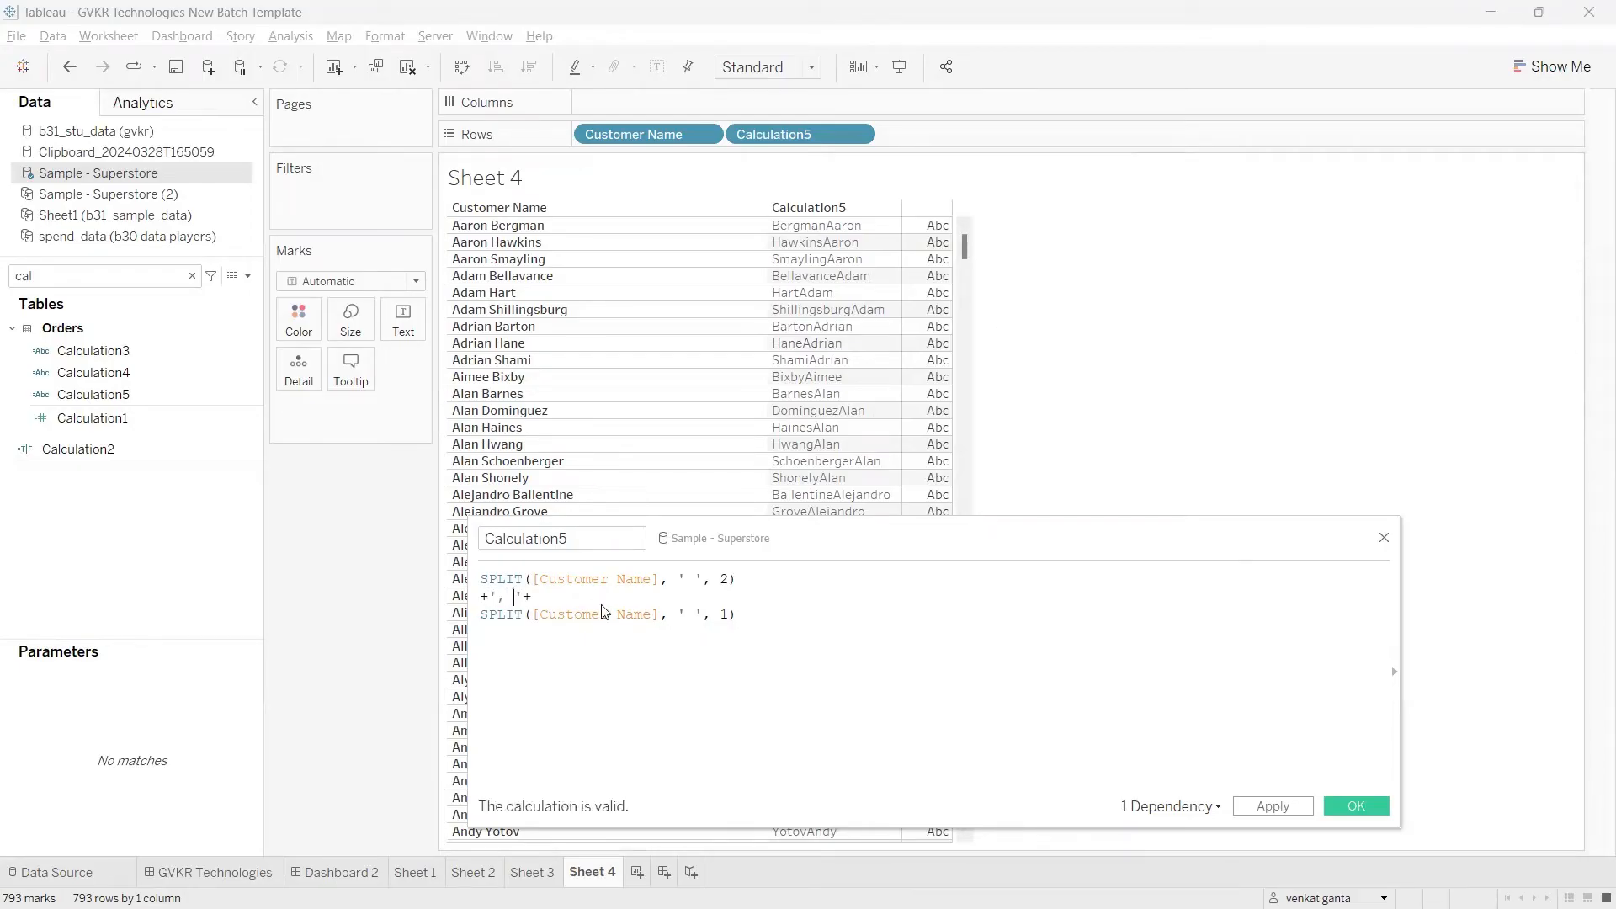
{"action": "left_click", "coordinate": [1260, 813]}
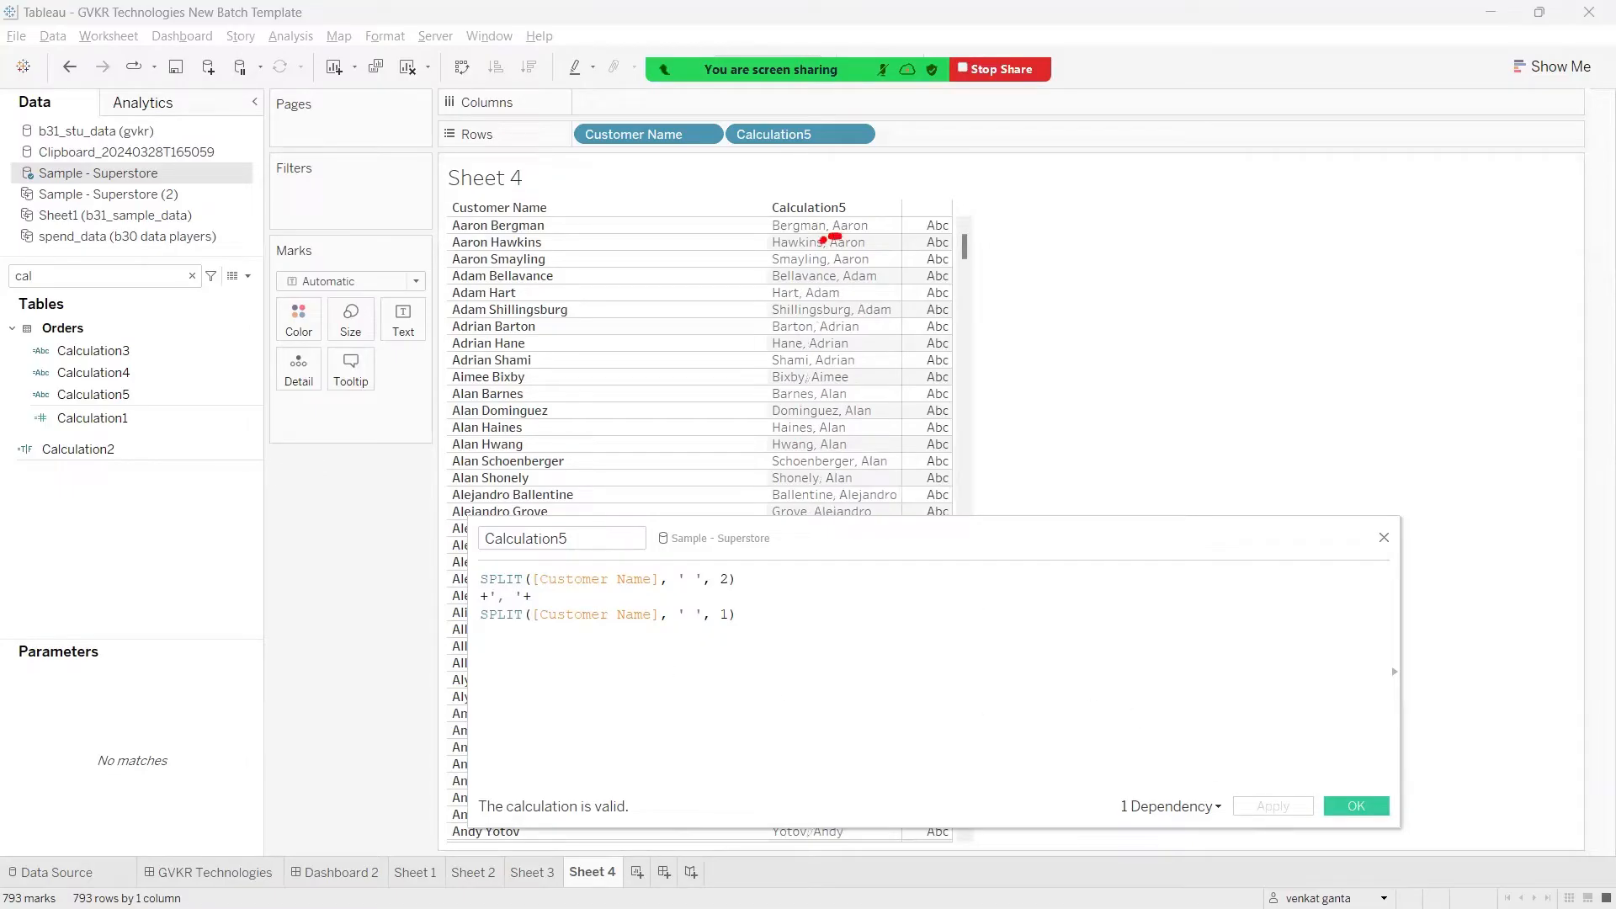
{"action": "mouse_move", "coordinate": [522, 579]}
{"action": "left_mouse_down"}
{"action": "mouse_move", "coordinate": [480, 590]}
{"action": "mouse_move", "coordinate": [549, 604]}
{"action": "mouse_move", "coordinate": [518, 579]}
{"action": "left_mouse_up"}
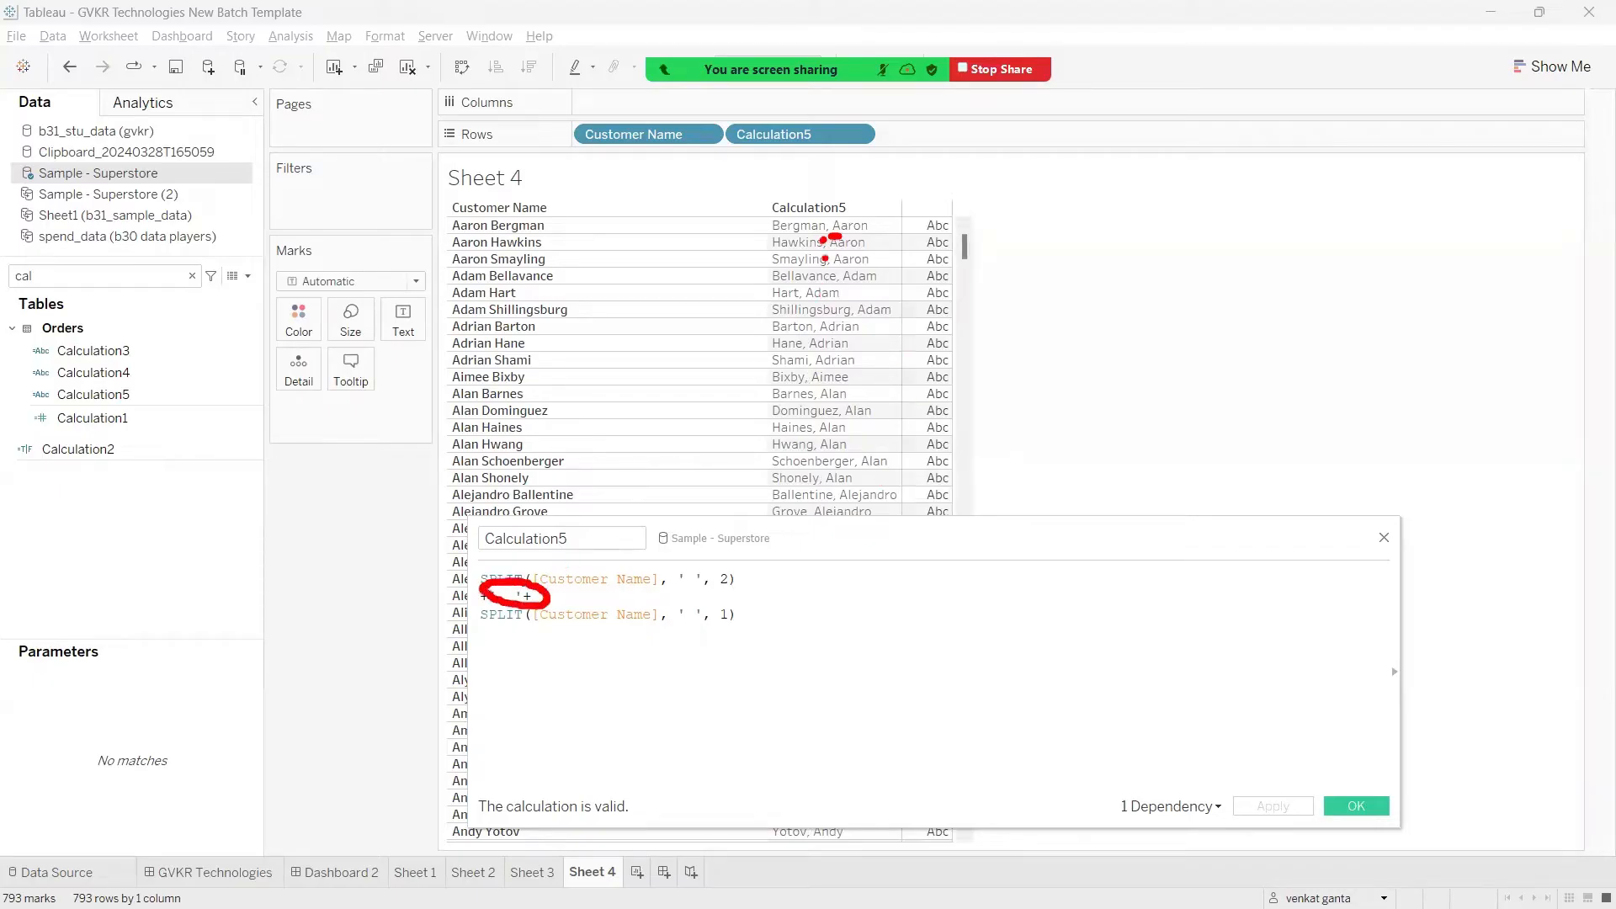
{"action": "key", "text": "Escape"}
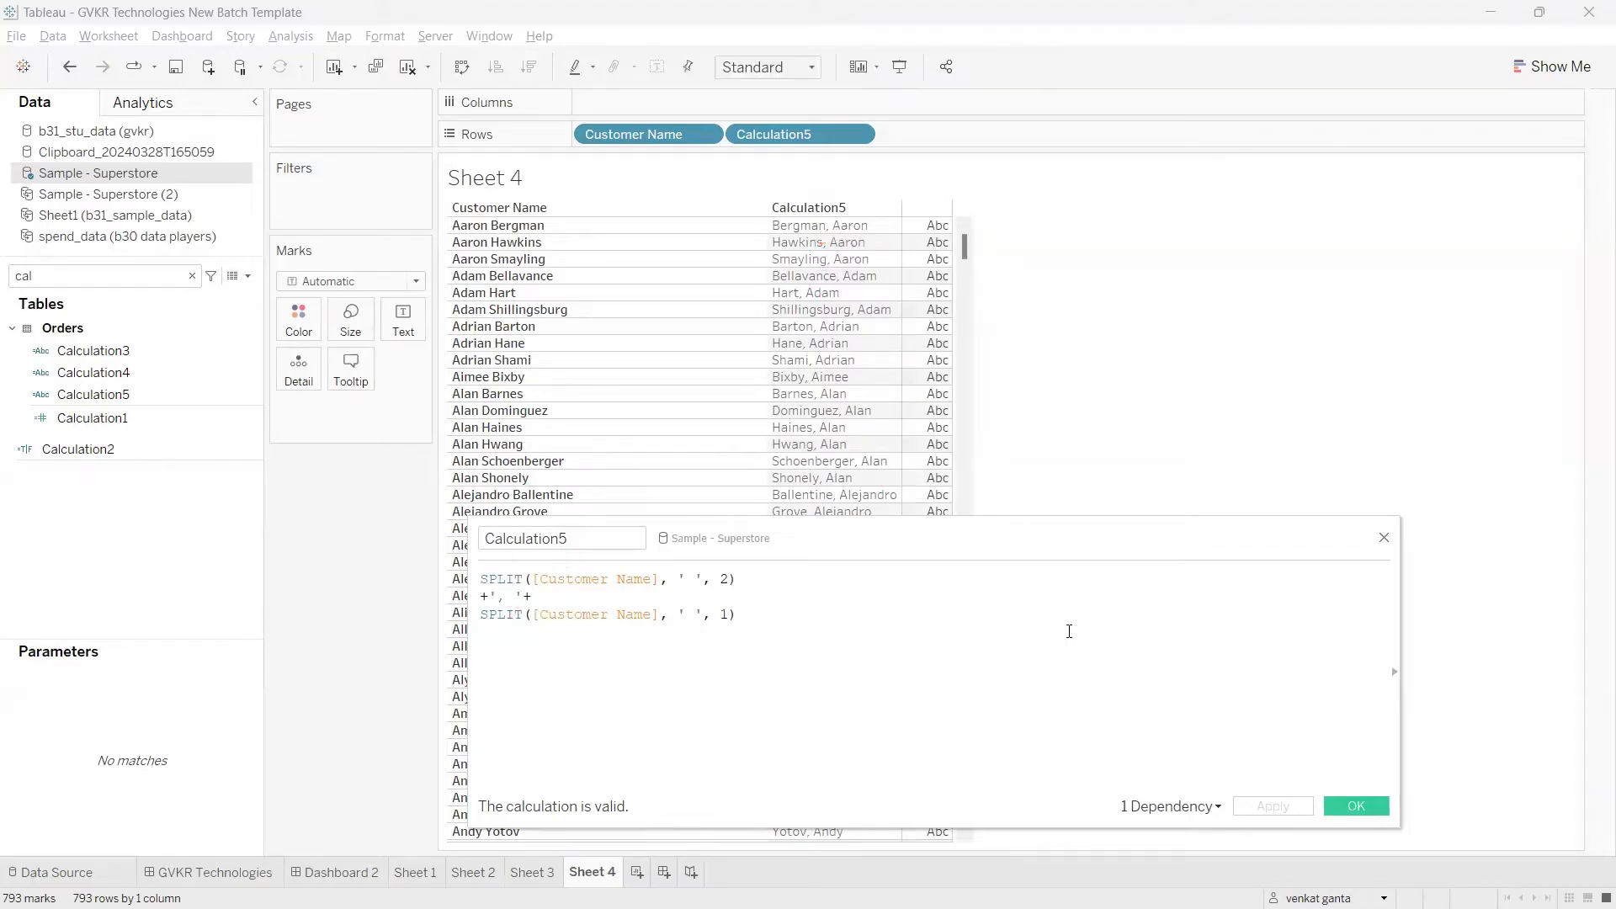
{"action": "left_click", "coordinate": [1342, 813]}
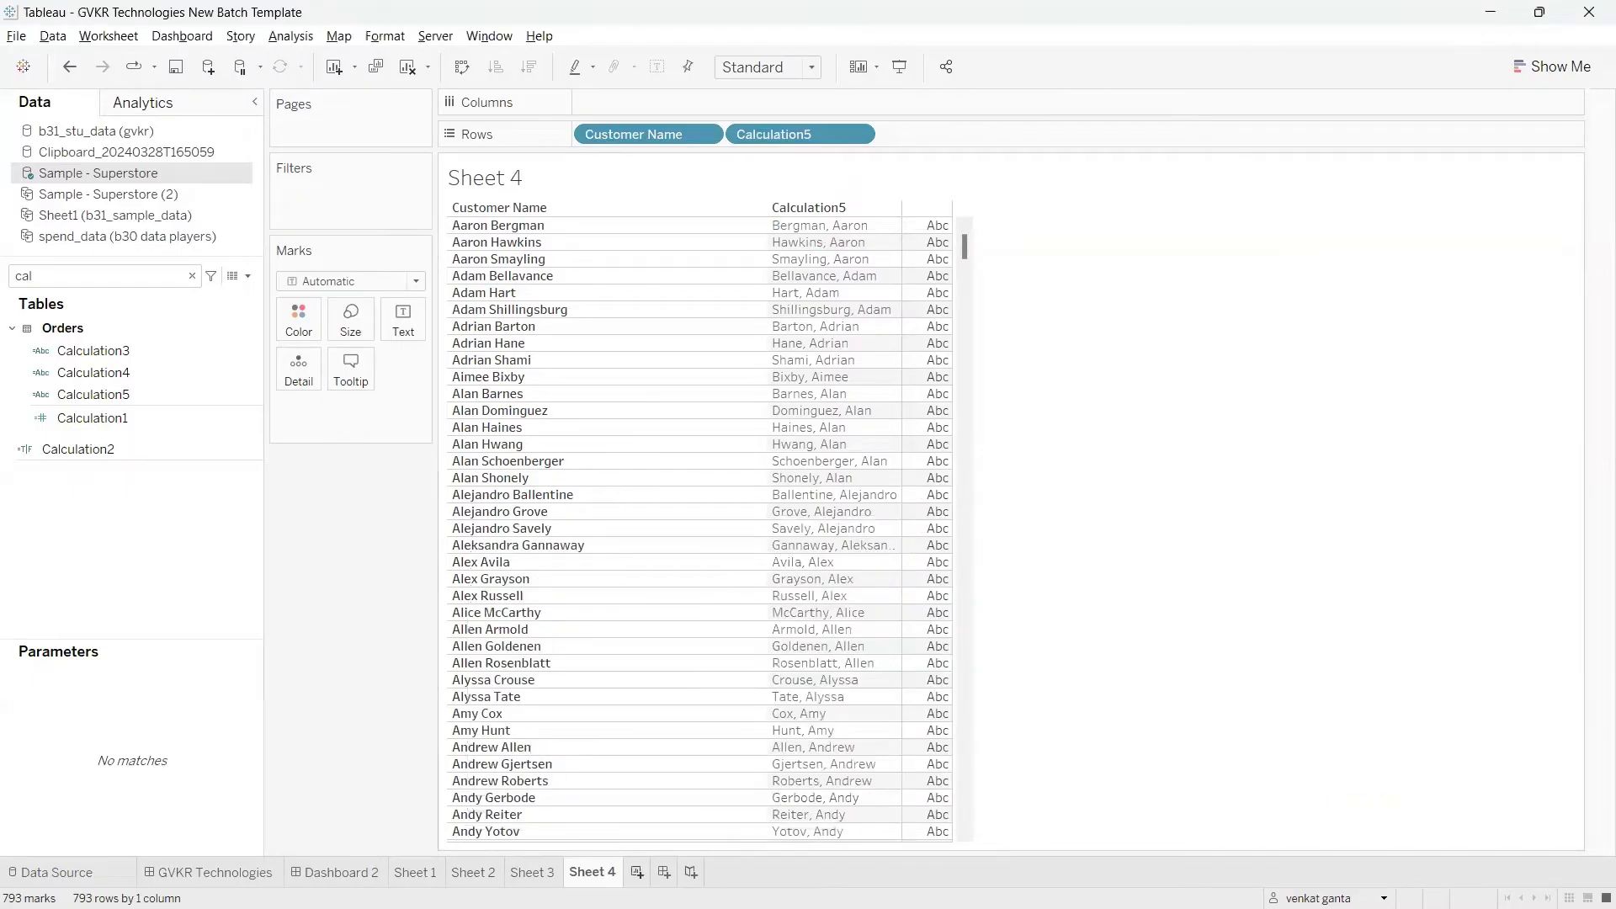
Step: Add a new worksheet and filter its field list by "cust"
{"action": "left_click", "coordinate": [633, 873]}
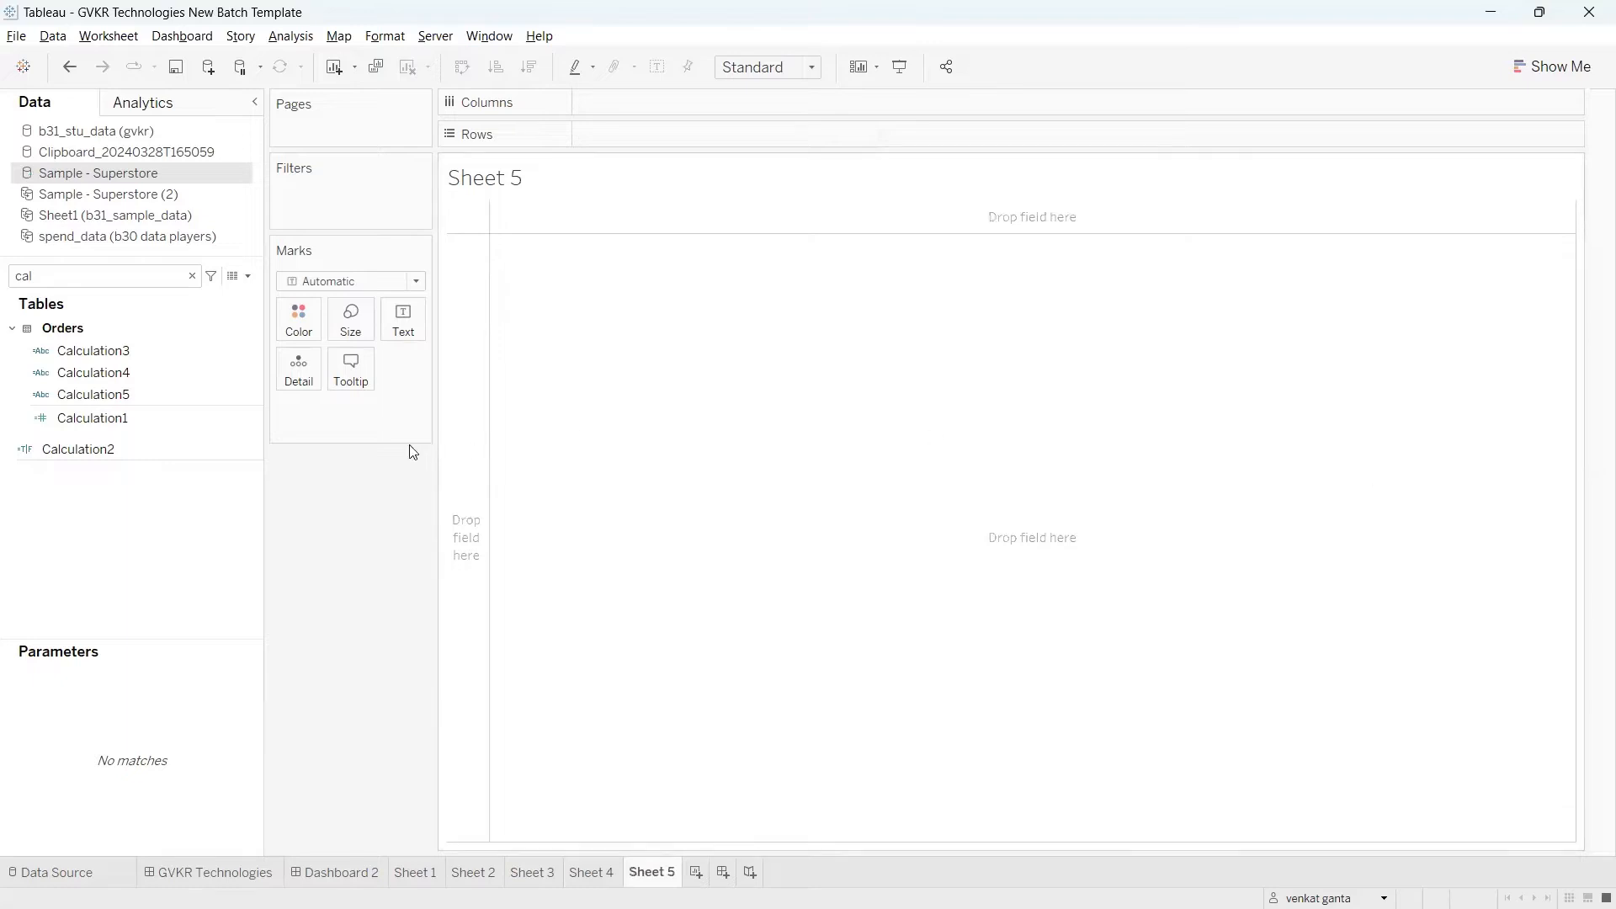
{"action": "left_click", "coordinate": [192, 276]}
{"action": "type", "text": "cust"}
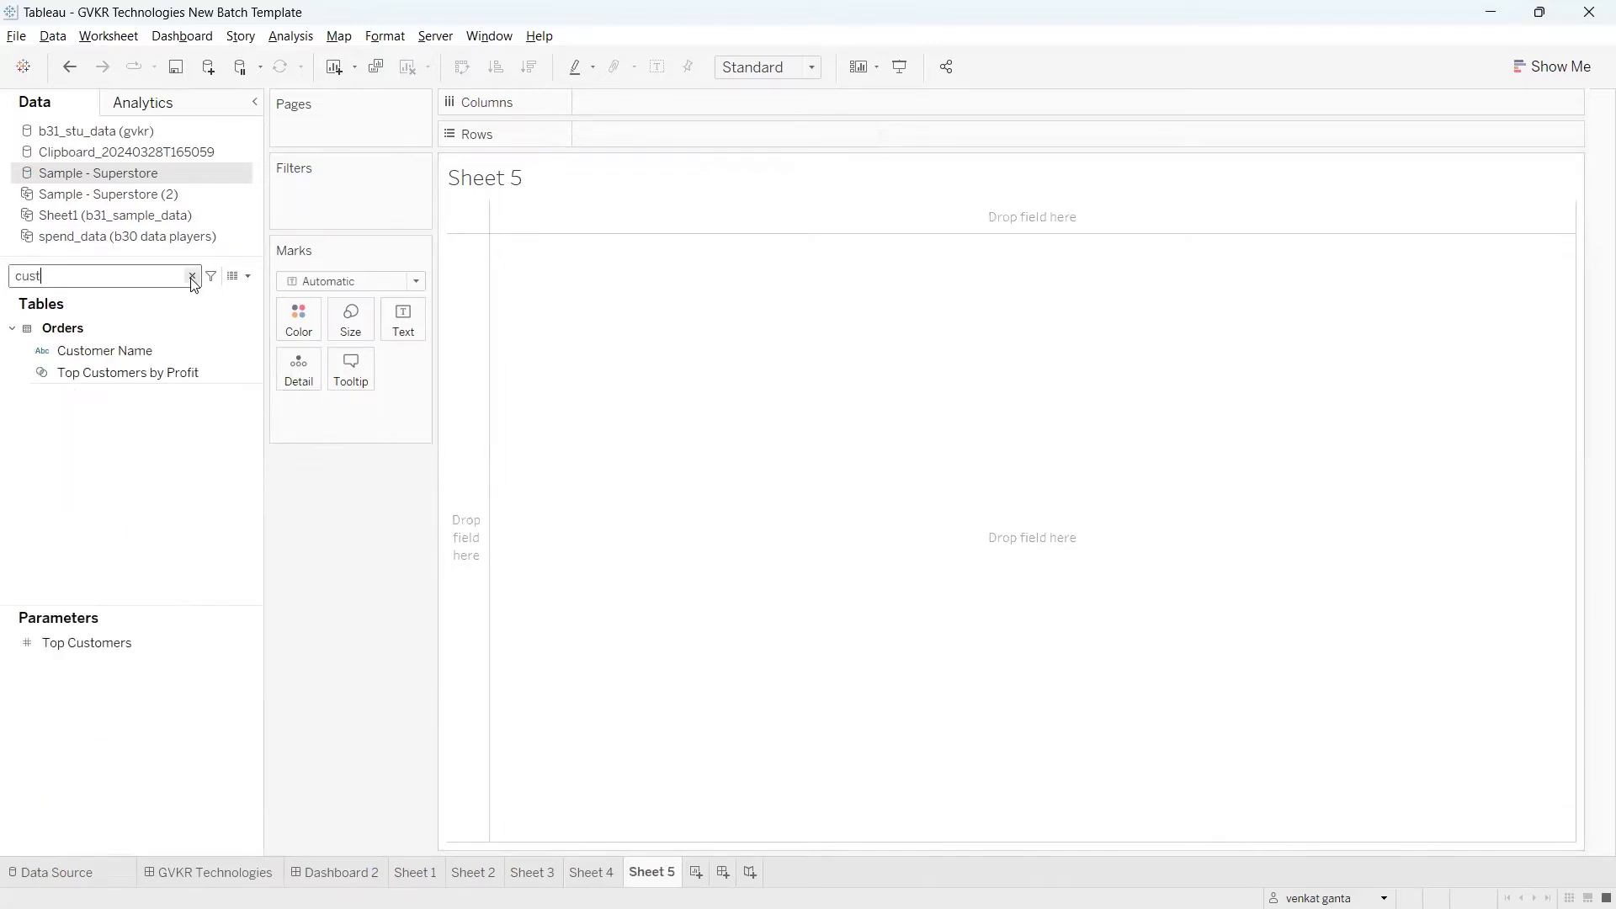
Step: Apply the automatic Split transform to the Customer Name field
{"action": "left_click", "coordinate": [163, 351]}
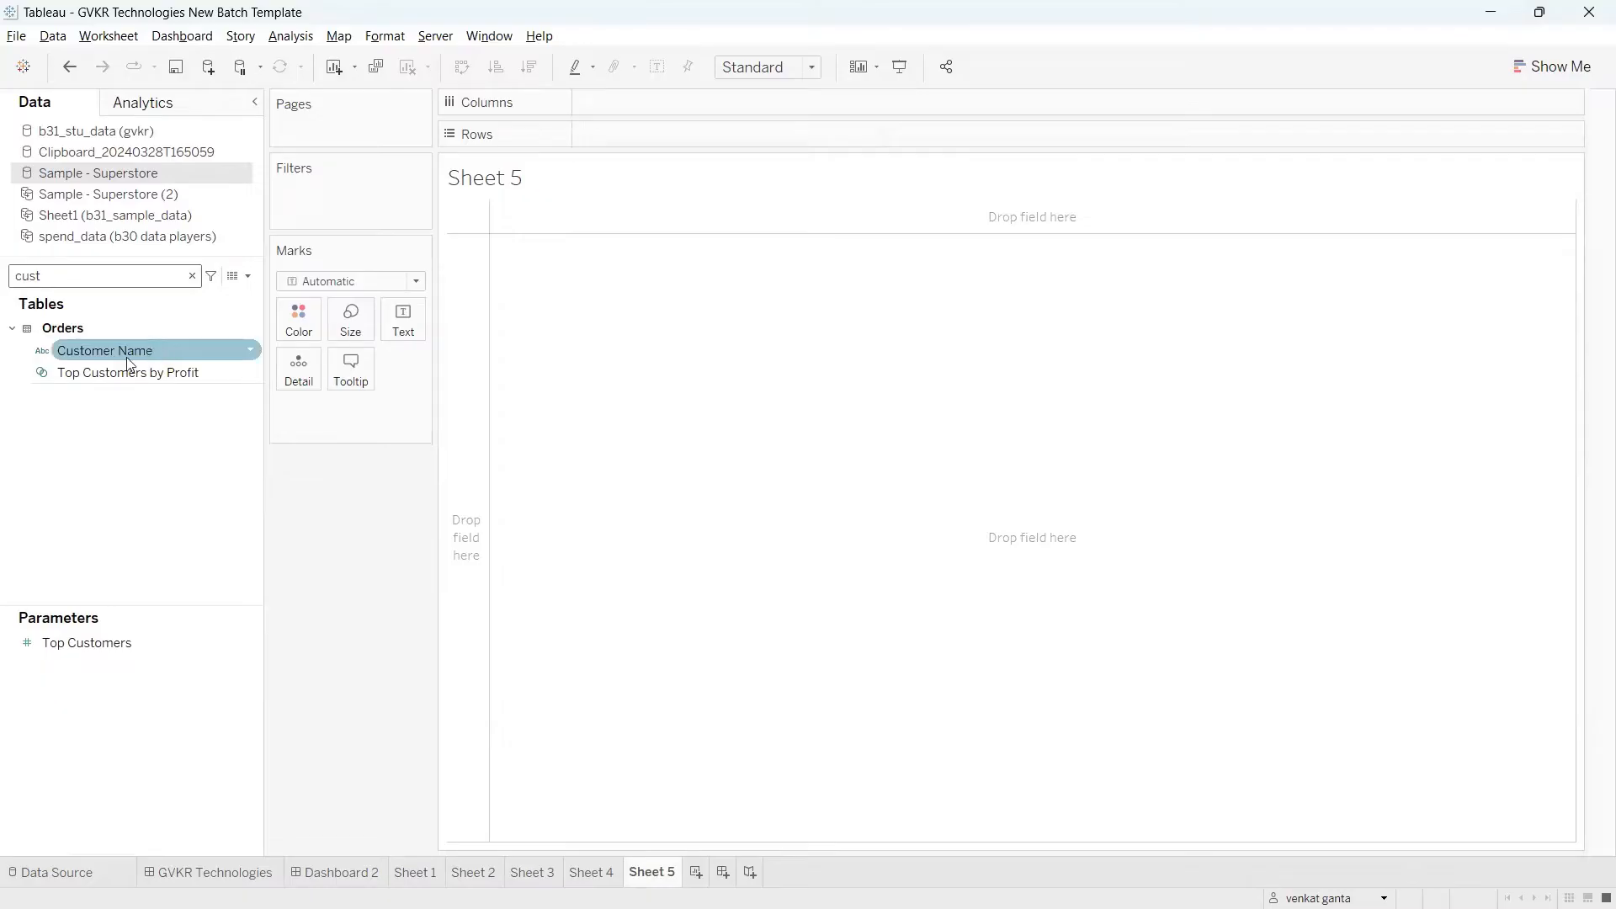
{"action": "left_click", "coordinate": [249, 351]}
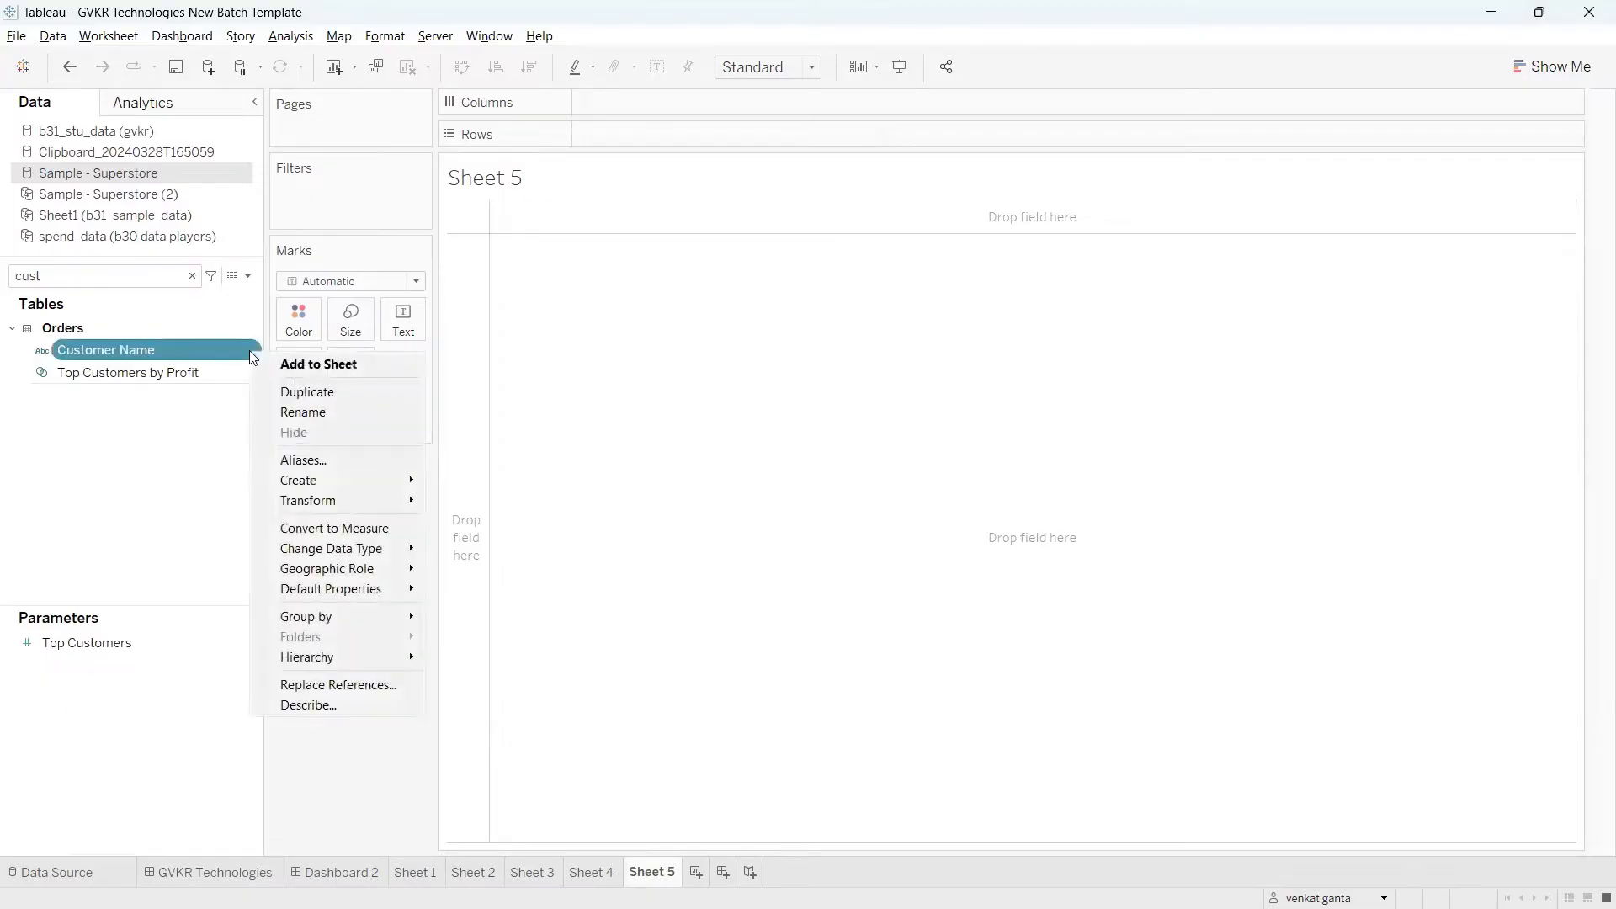
{"action": "mouse_move", "coordinate": [335, 503]}
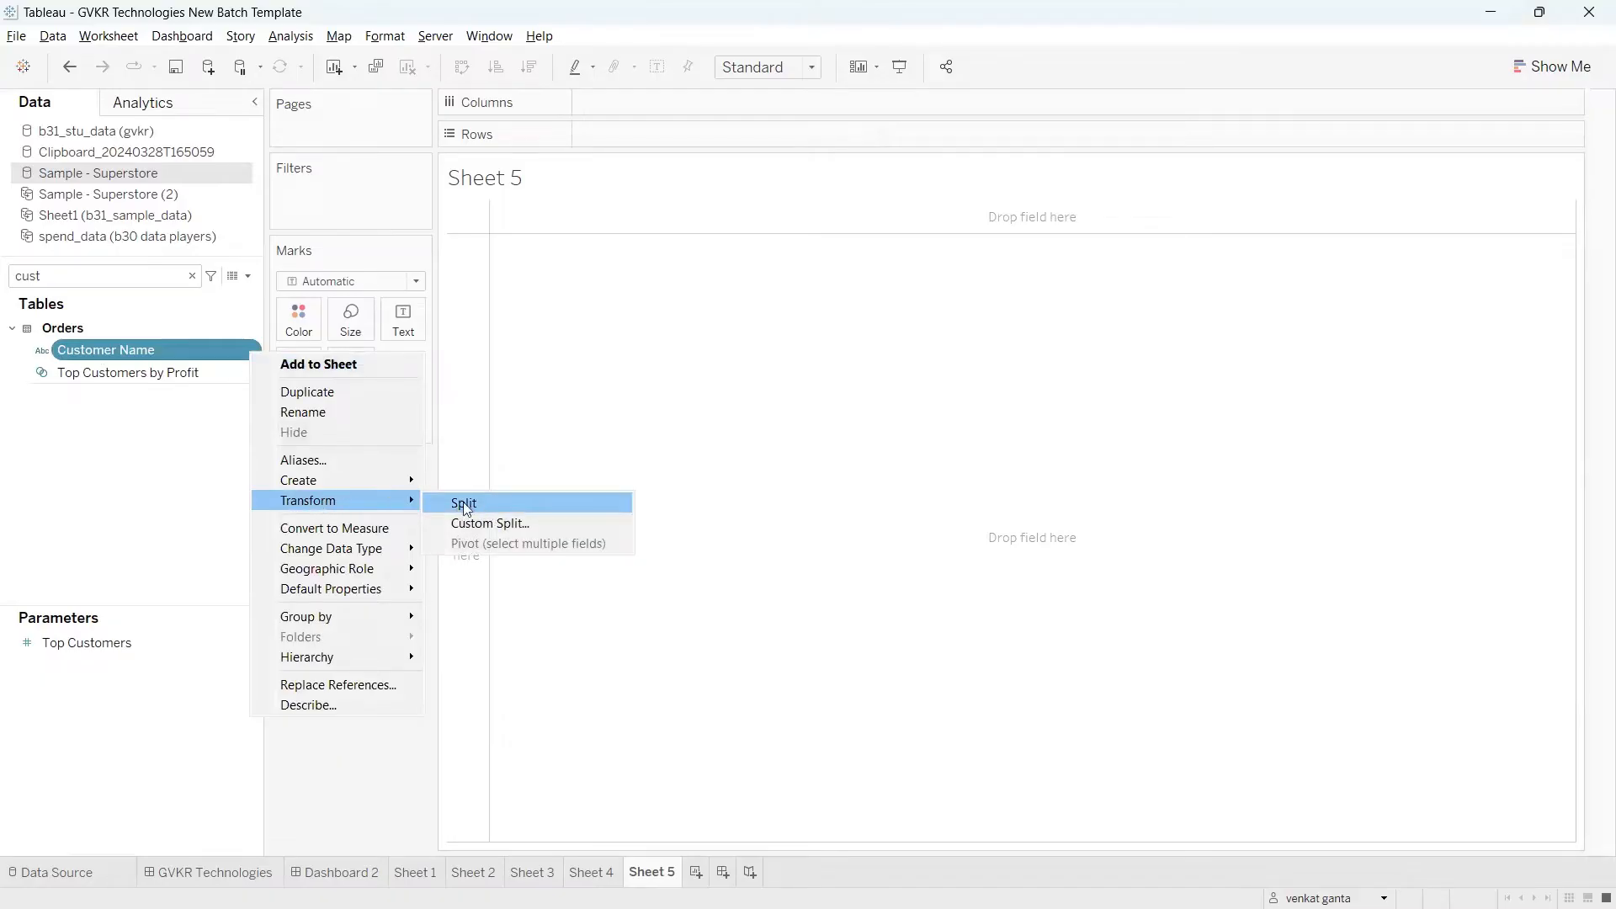
{"action": "left_click", "coordinate": [488, 510]}
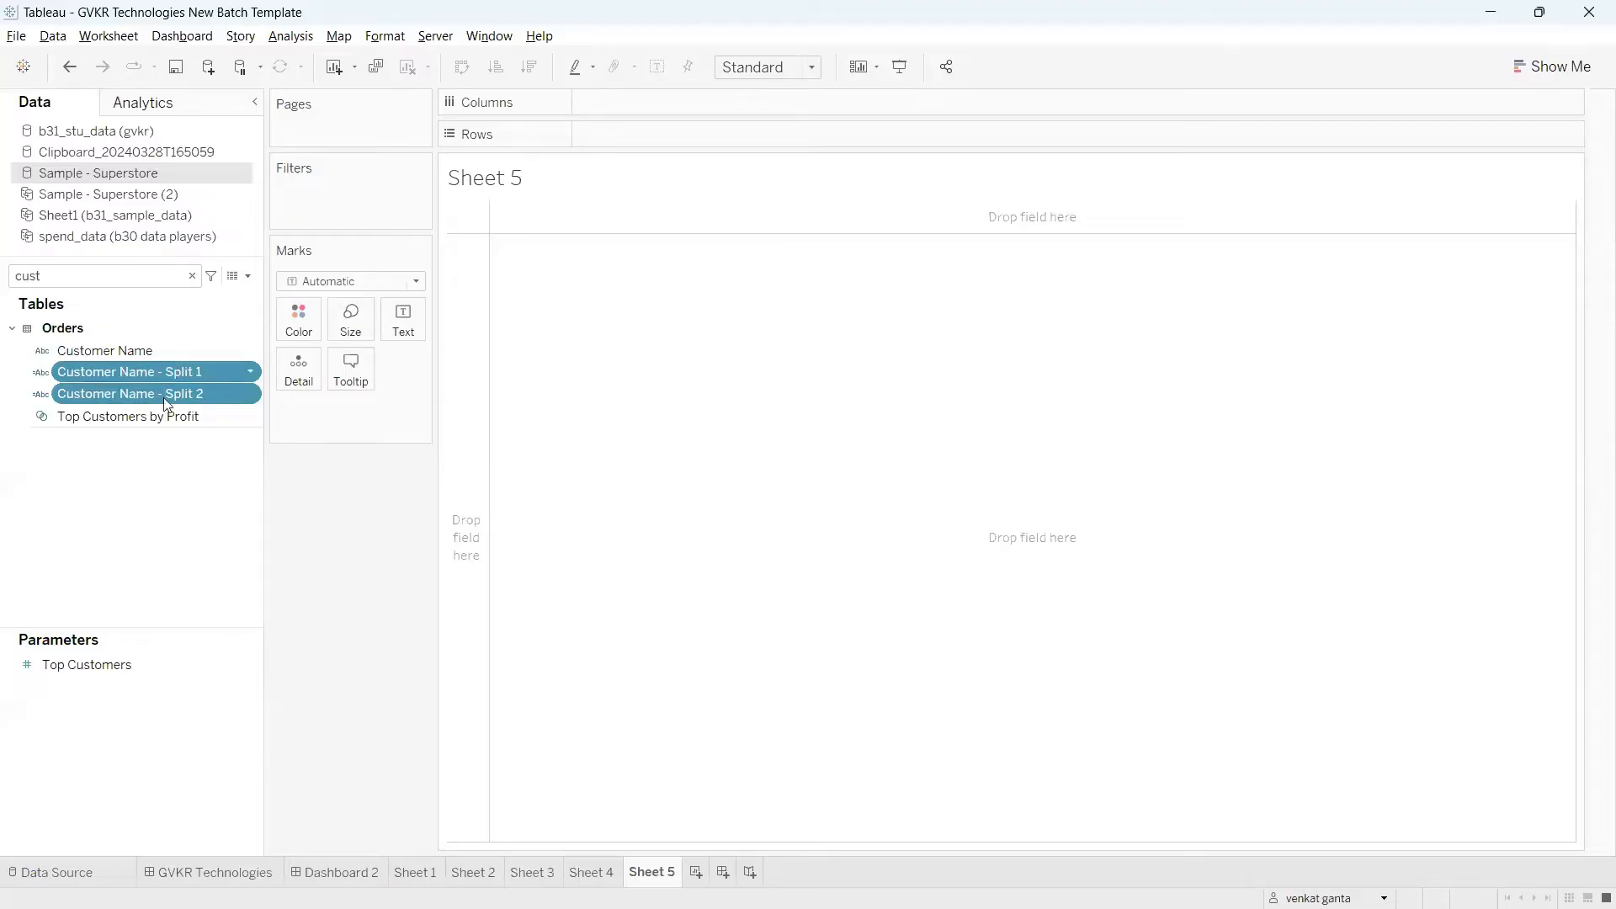
Step: Place the Customer Name - Split 1 and Customer Name - Split 2 fields side by side on Rows
{"action": "left_click", "coordinate": [163, 370]}
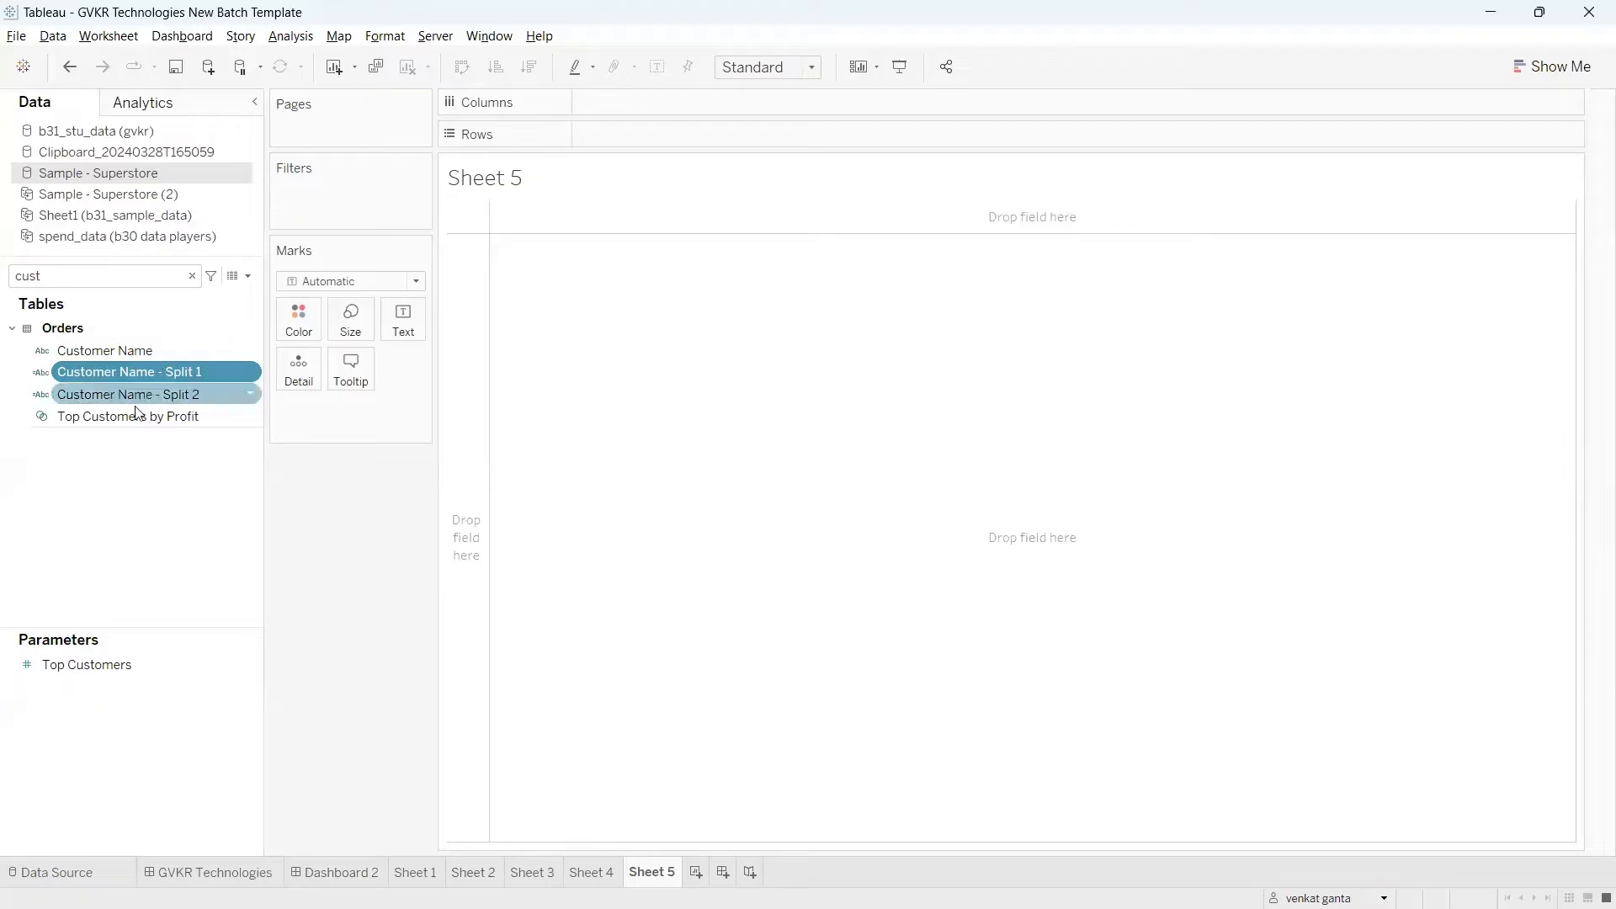
{"action": "left_click_drag", "start_coordinate": [125, 376], "coordinate": [651, 136]}
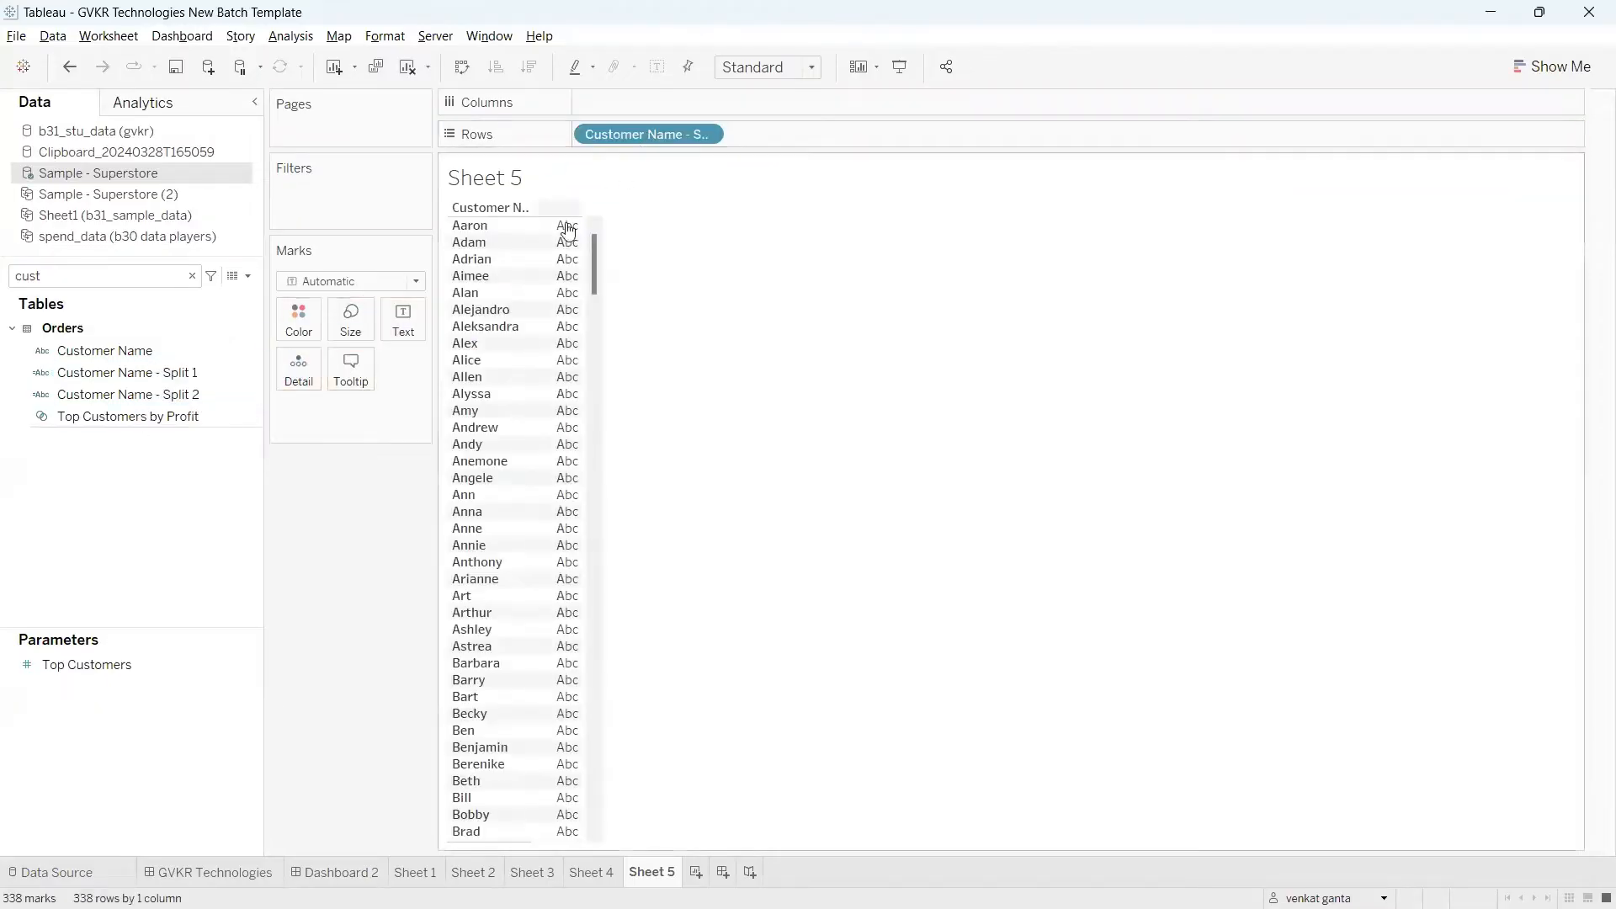
{"action": "left_click", "coordinate": [134, 393]}
{"action": "left_click_drag", "start_coordinate": [135, 392], "coordinate": [836, 138]}
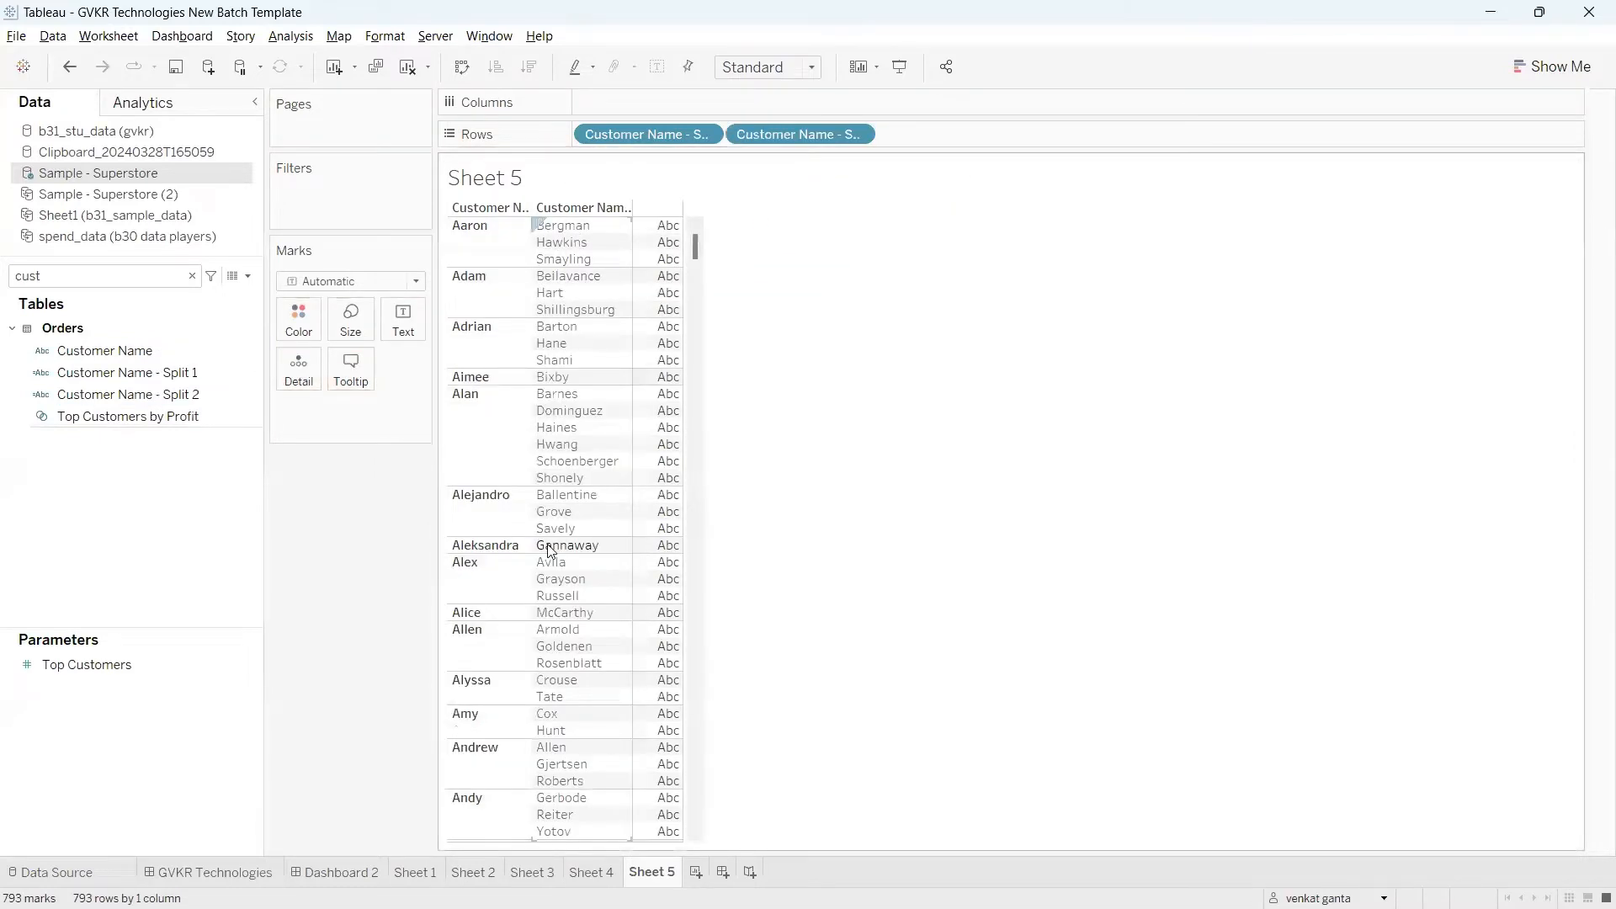
{"action": "left_click", "coordinate": [215, 375]}
{"action": "left_click", "coordinate": [245, 352]}
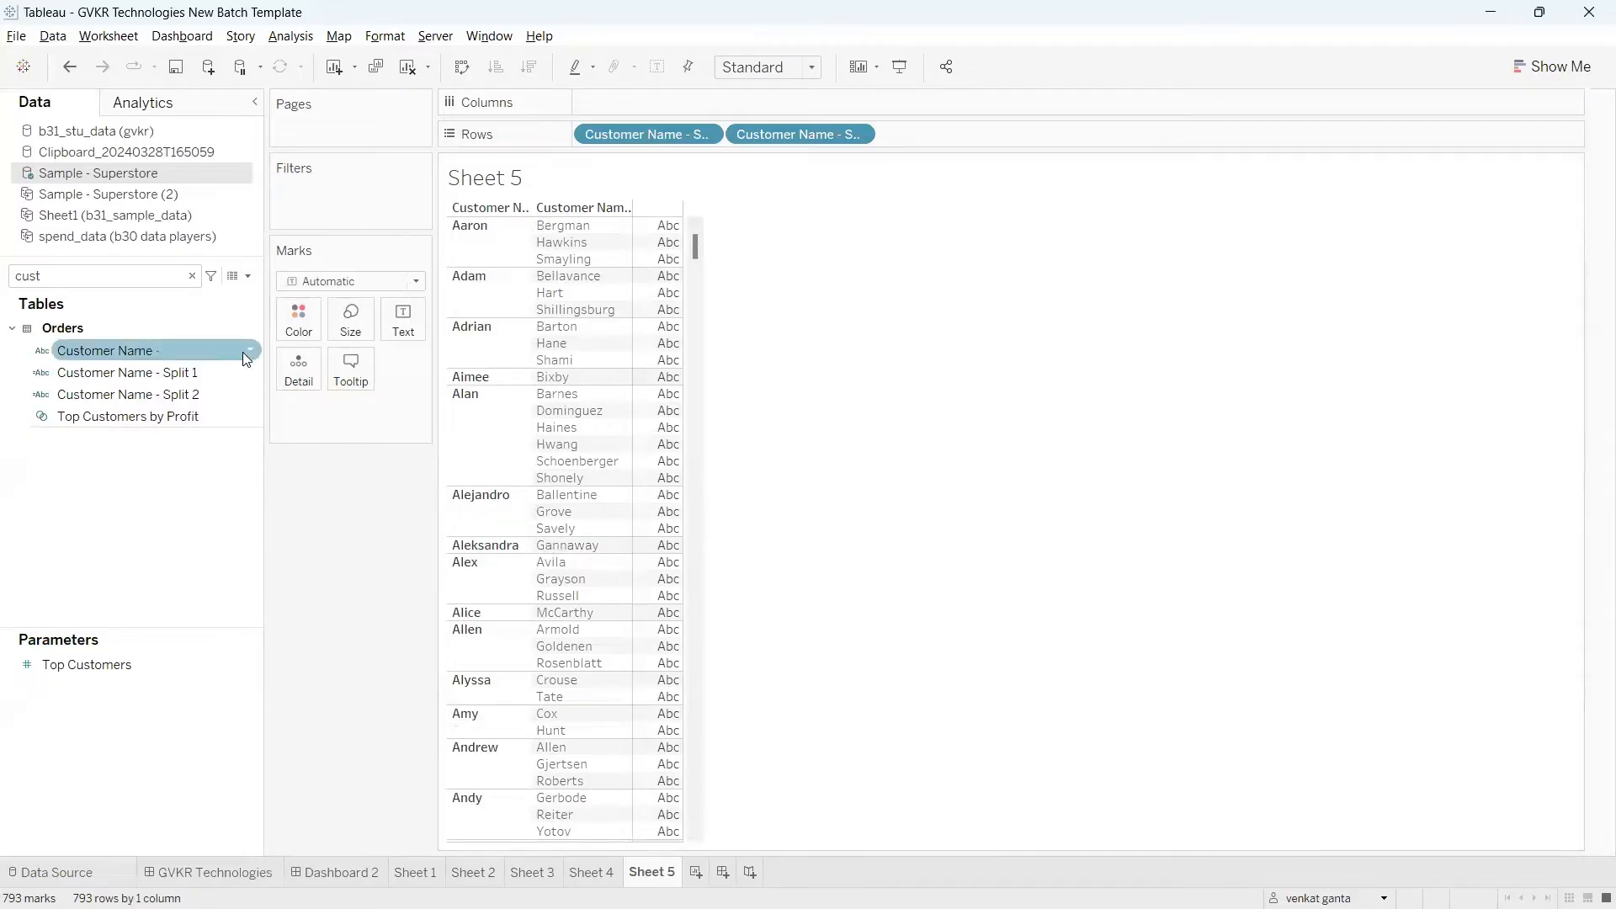
{"action": "left_click", "coordinate": [251, 349]}
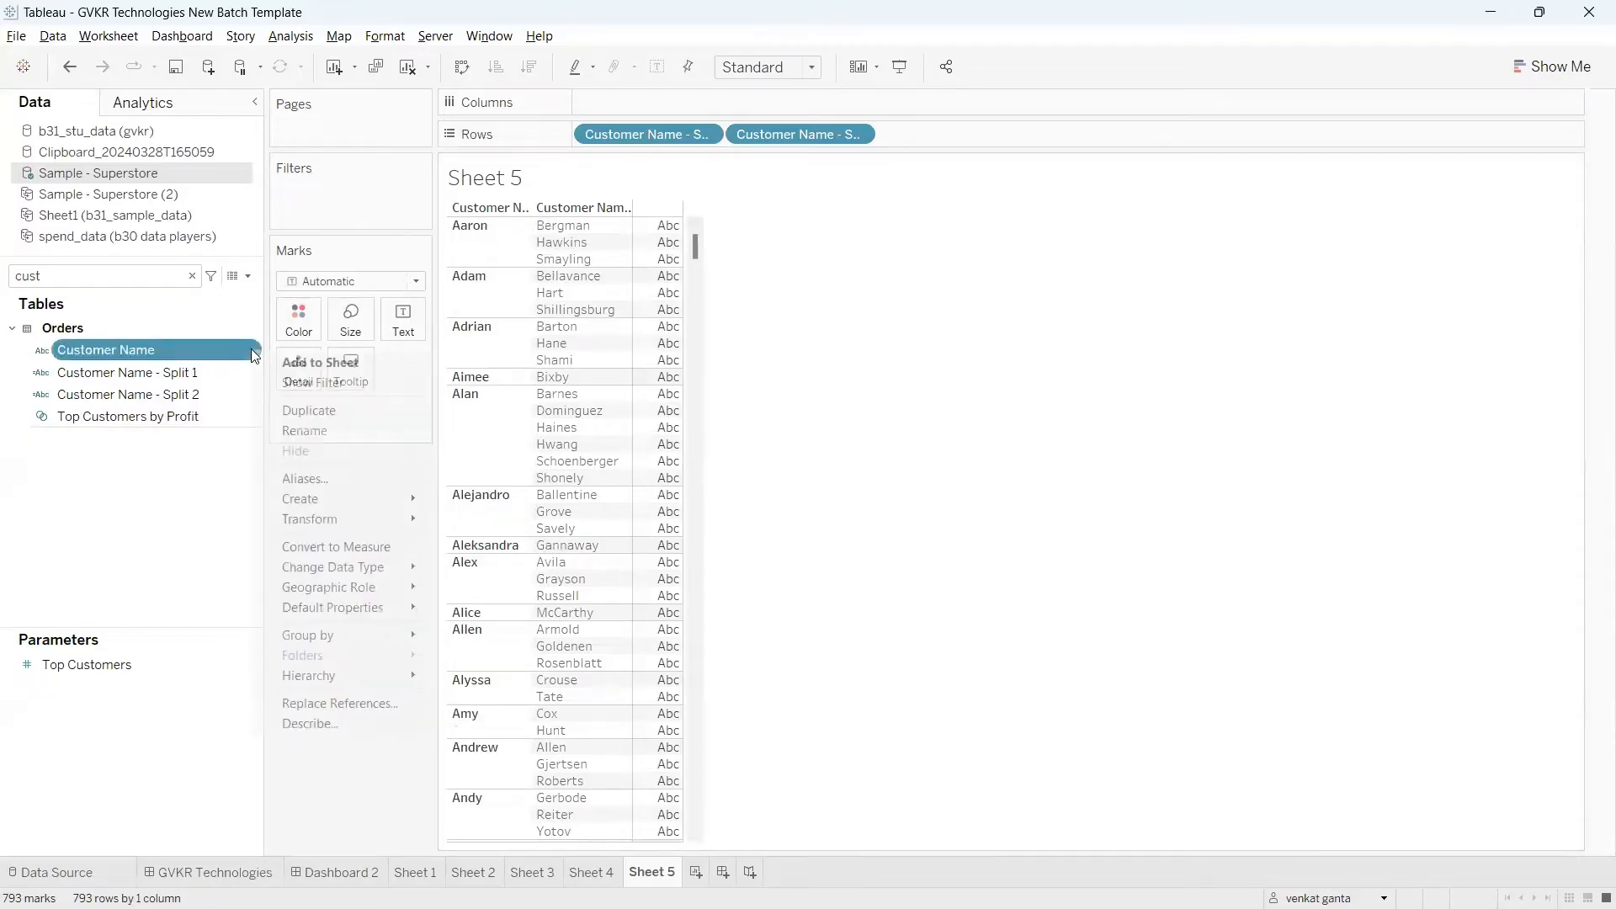
{"action": "left_click", "coordinate": [838, 284]}
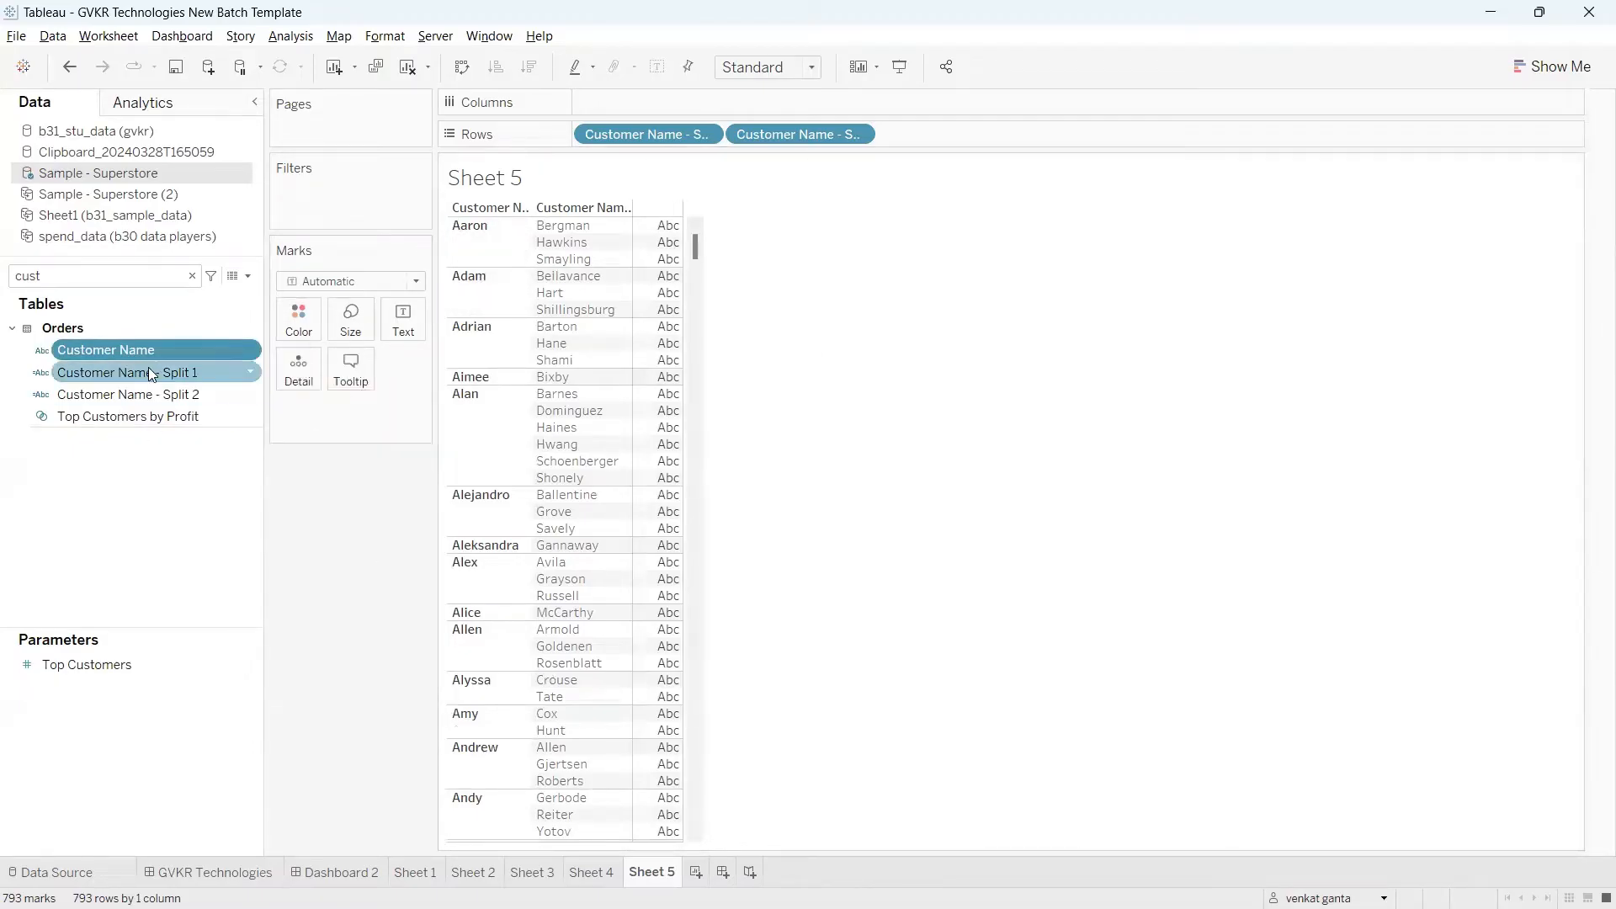
{"action": "left_click", "coordinate": [246, 352]}
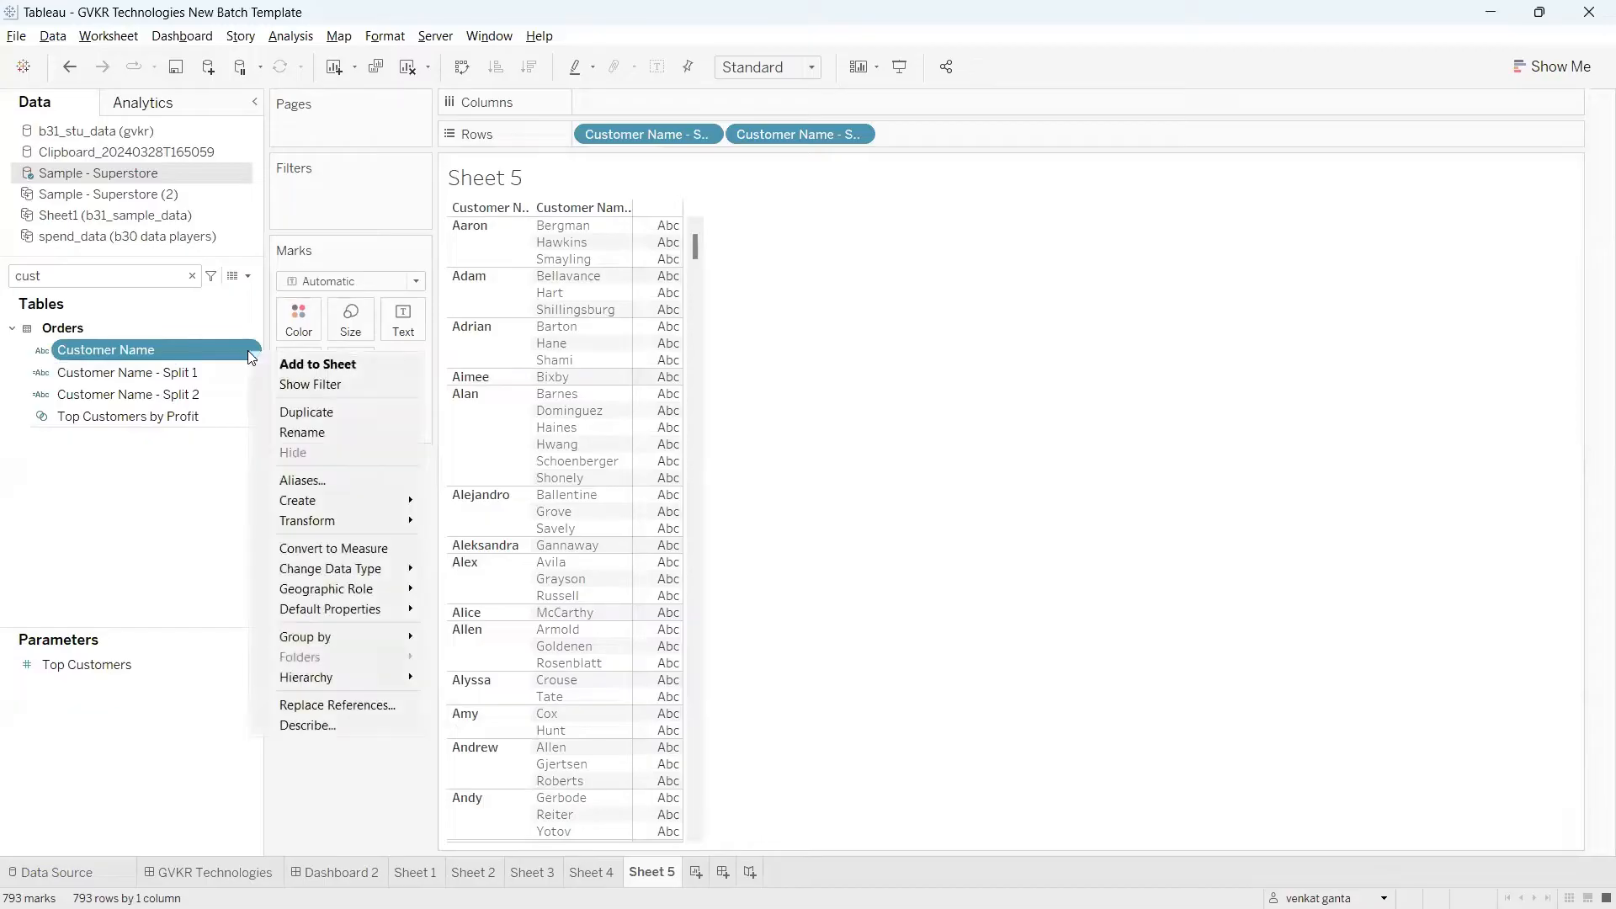
{"action": "mouse_move", "coordinate": [299, 522]}
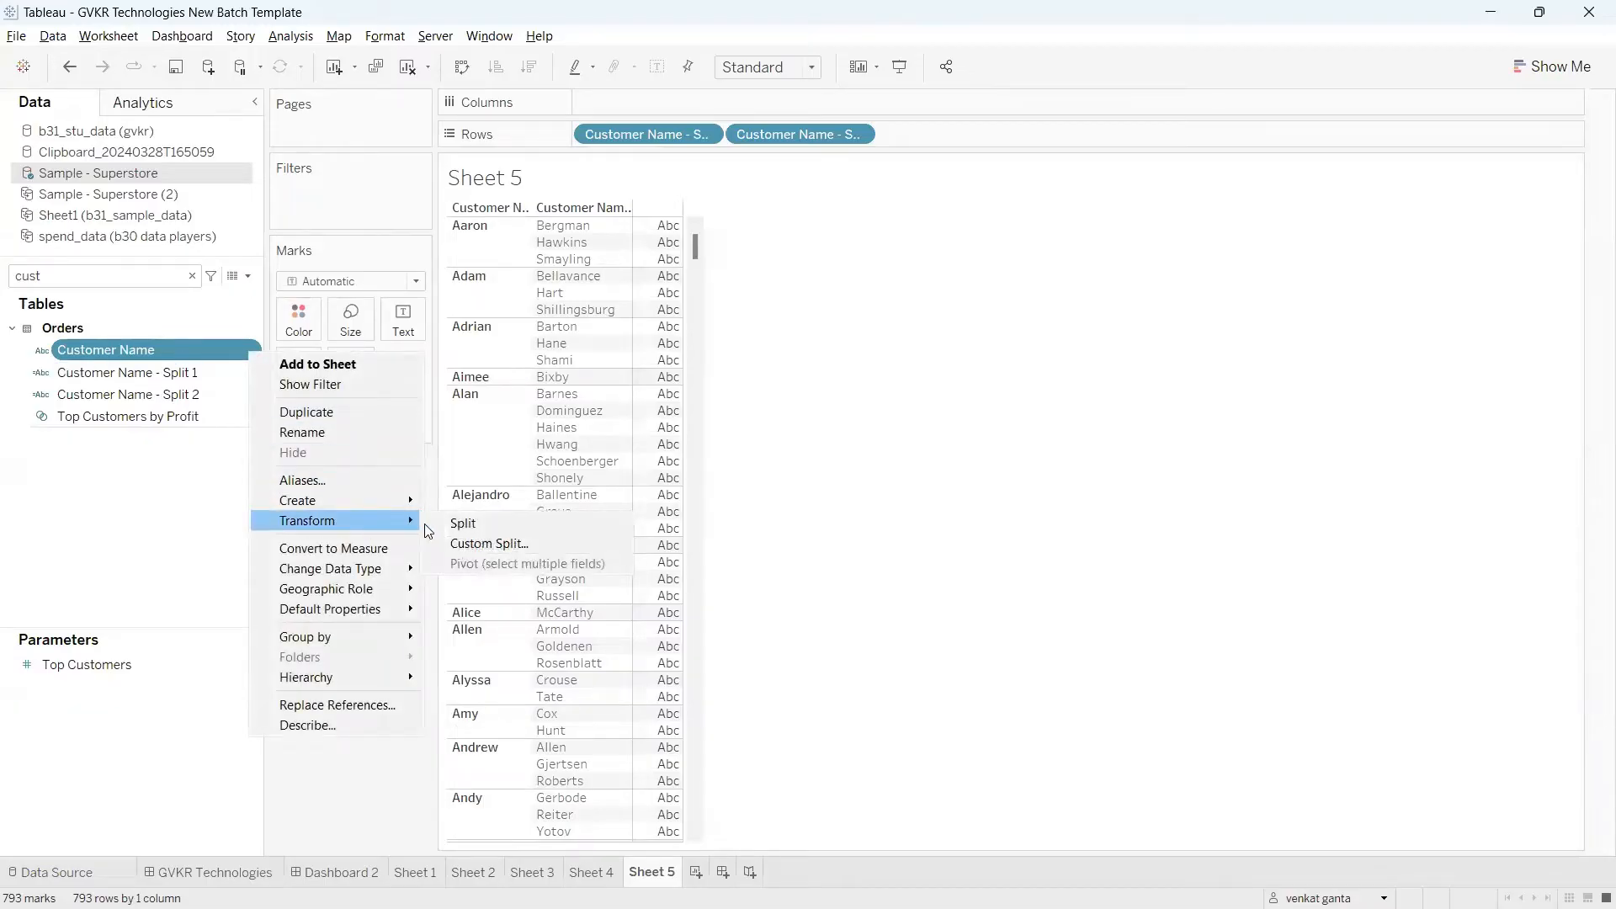
{"action": "left_click", "coordinate": [487, 544]}
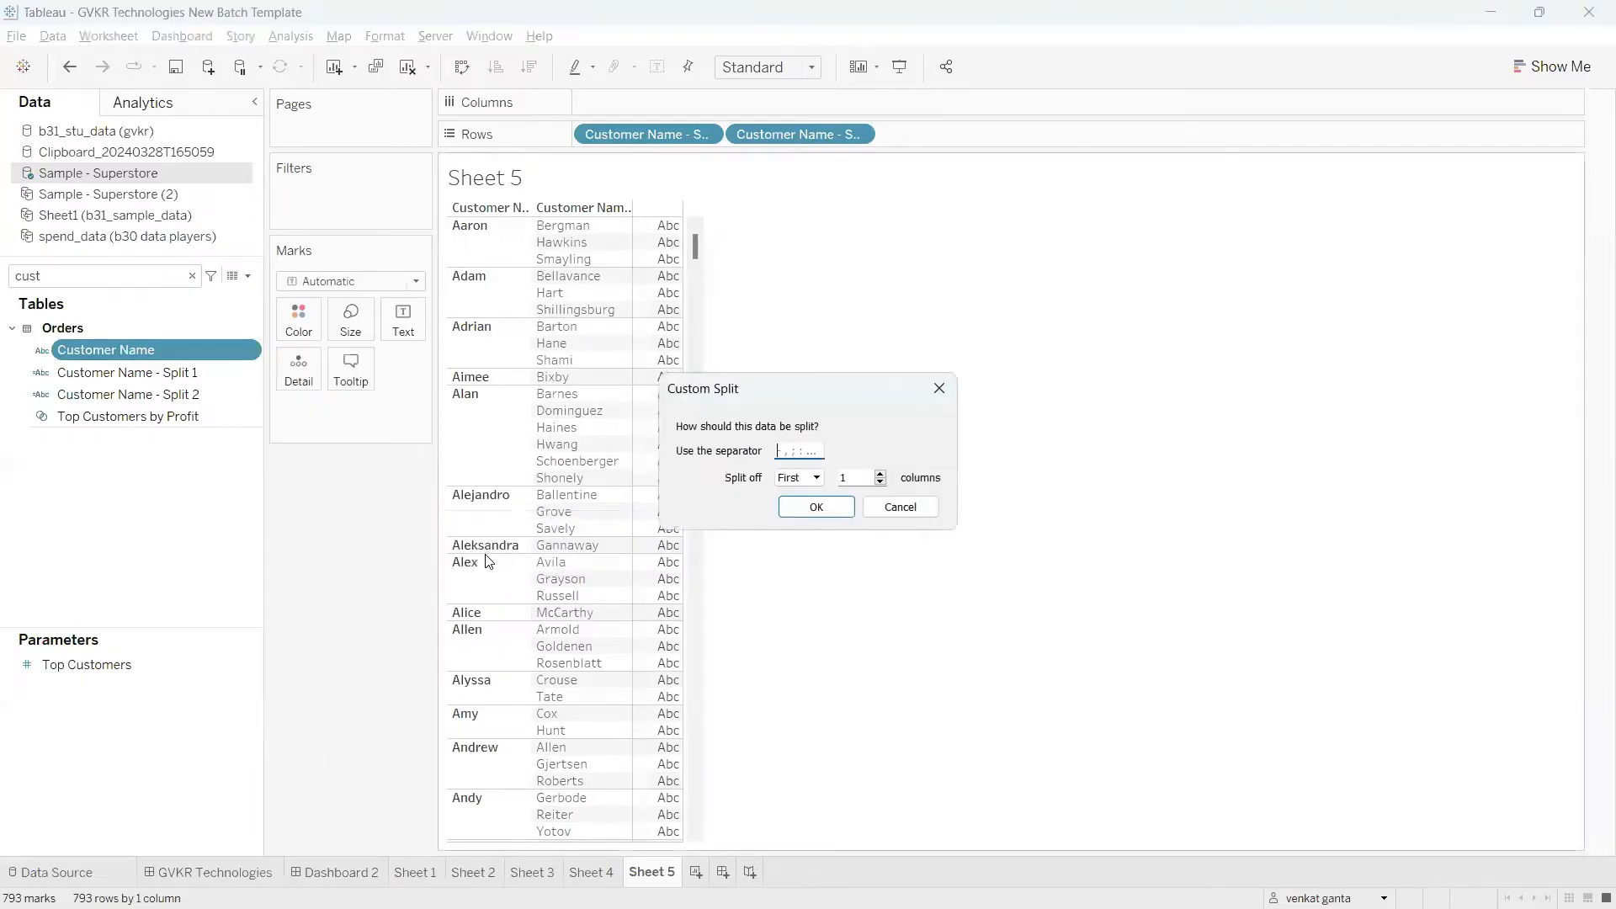
{"action": "left_click_drag", "start_coordinate": [767, 389], "coordinate": [849, 378]}
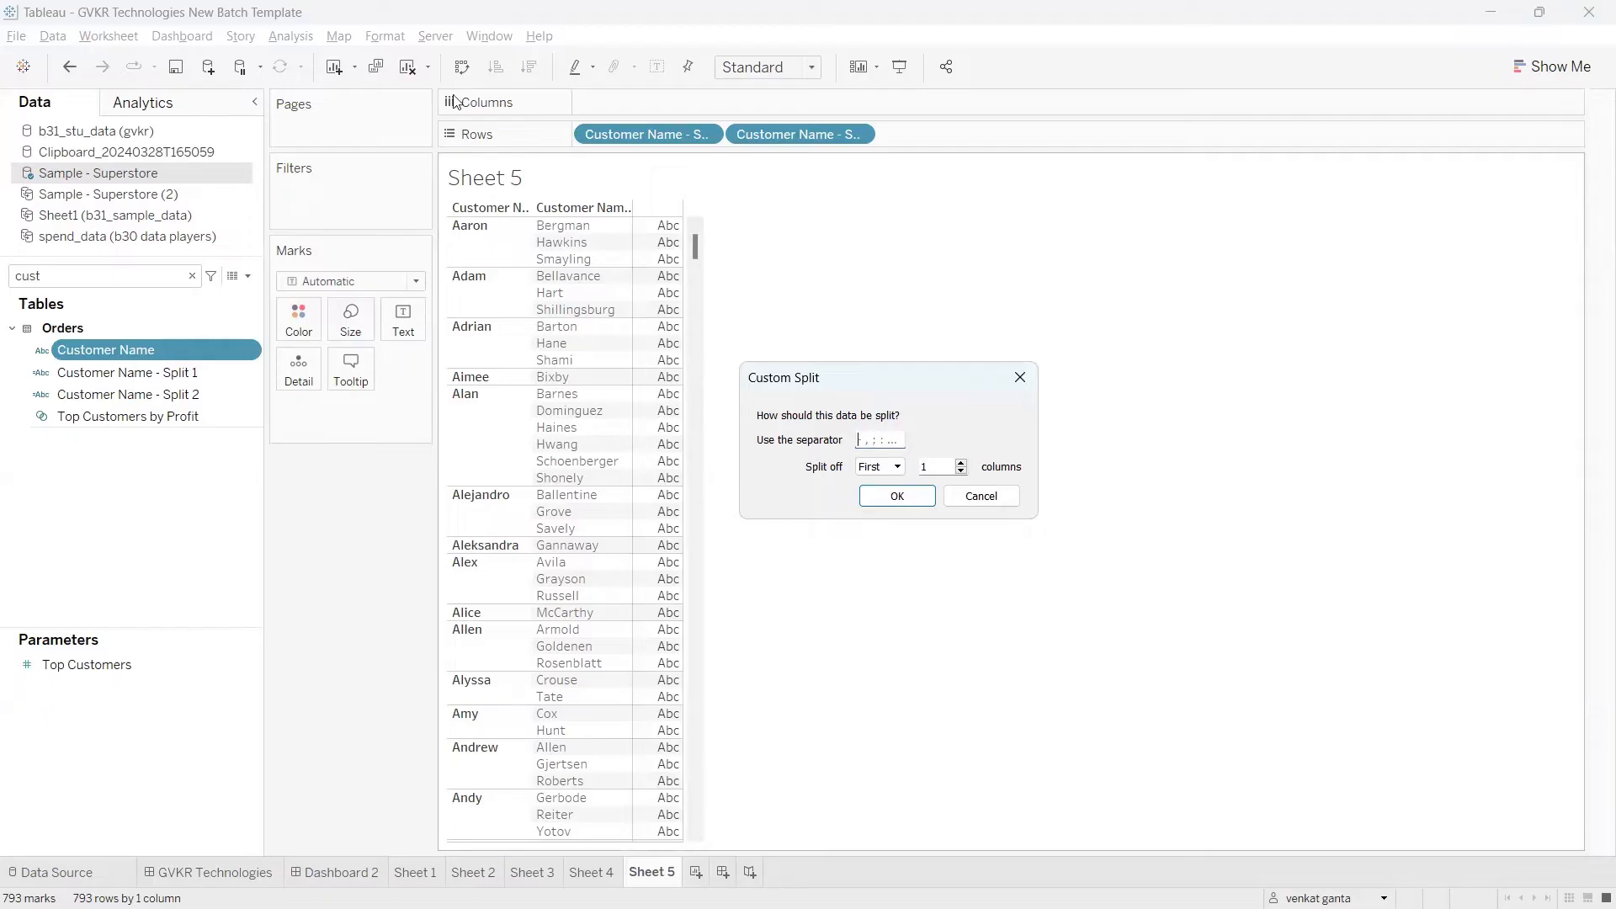
{"action": "left_click", "coordinate": [1010, 377]}
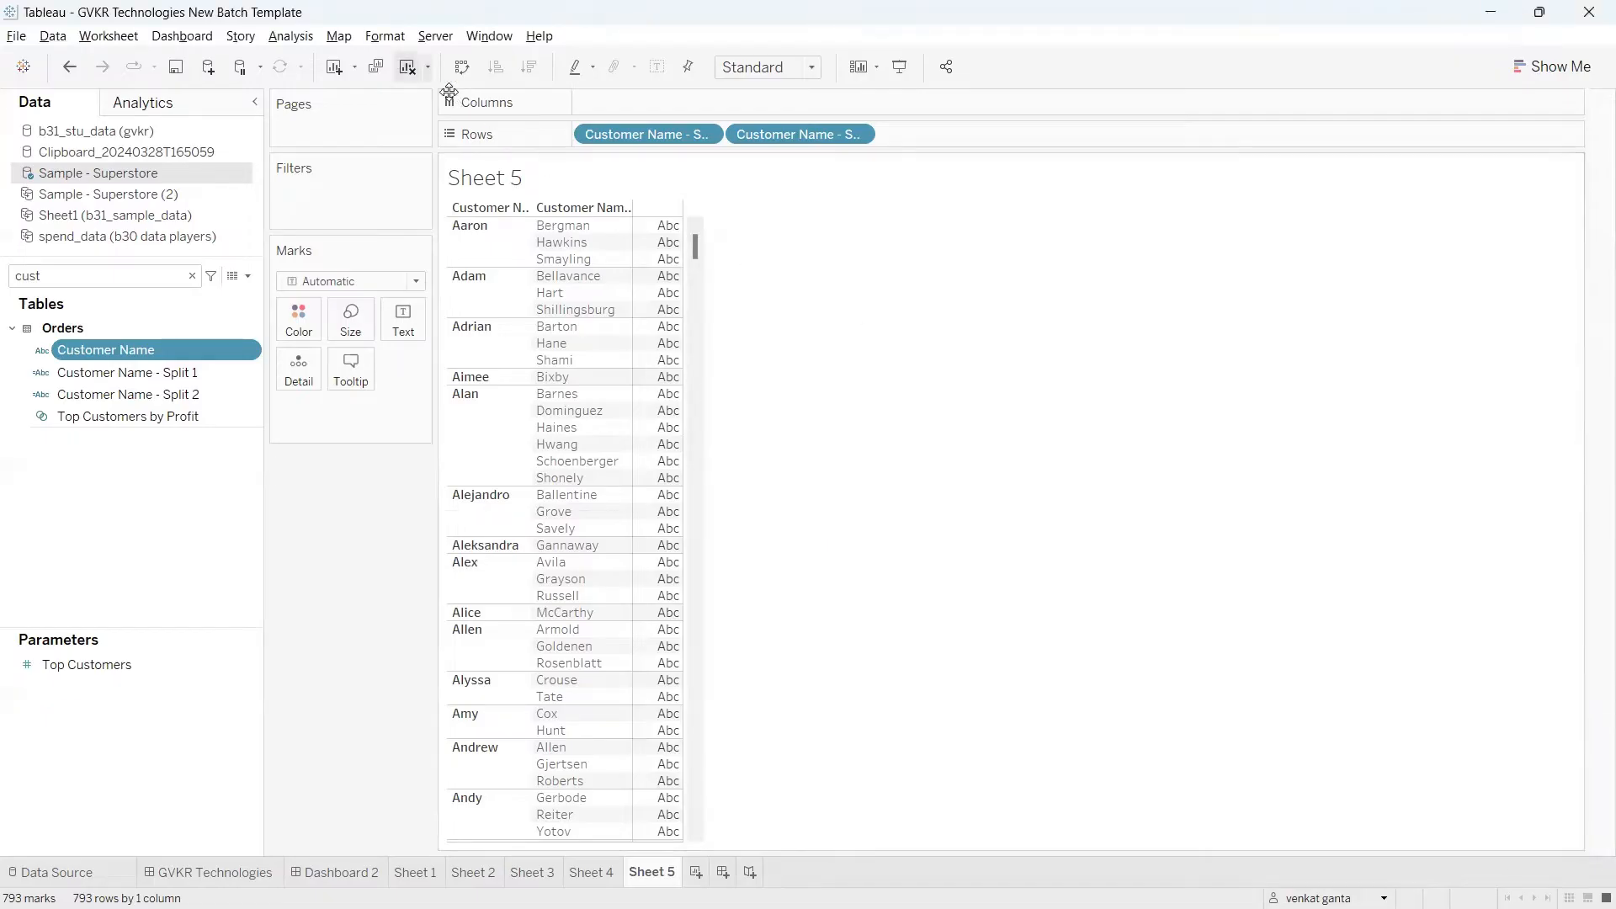
Step: Clear the worksheet and filter its field list by "prod"
{"action": "left_click", "coordinate": [408, 67]}
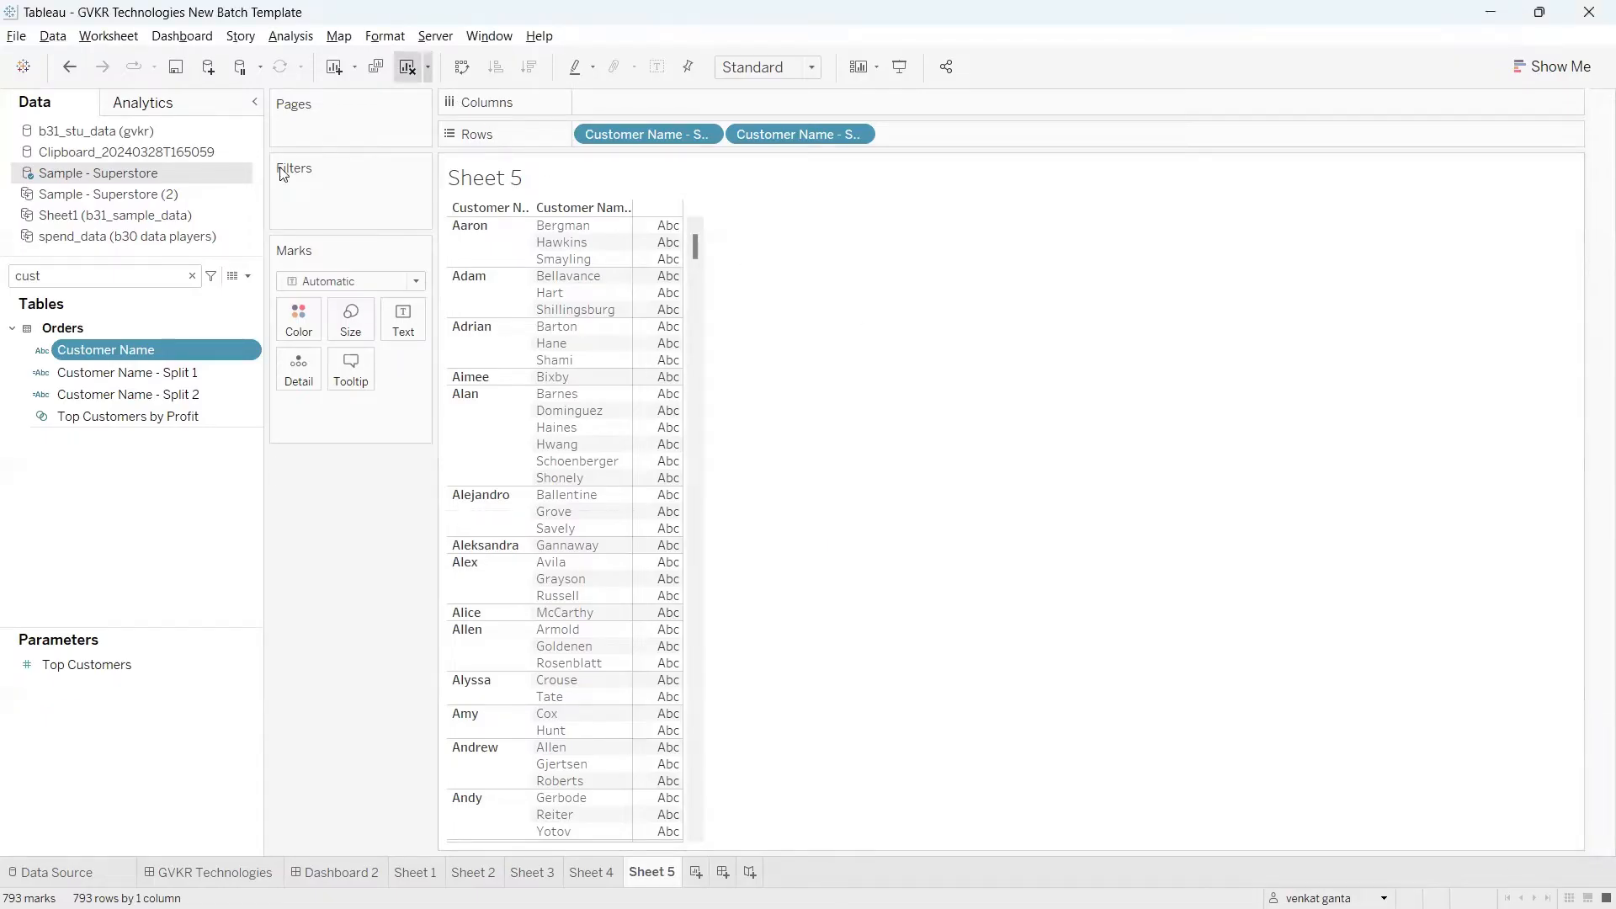
{"action": "double_click", "coordinate": [100, 282]}
{"action": "type", "text": "prod"}
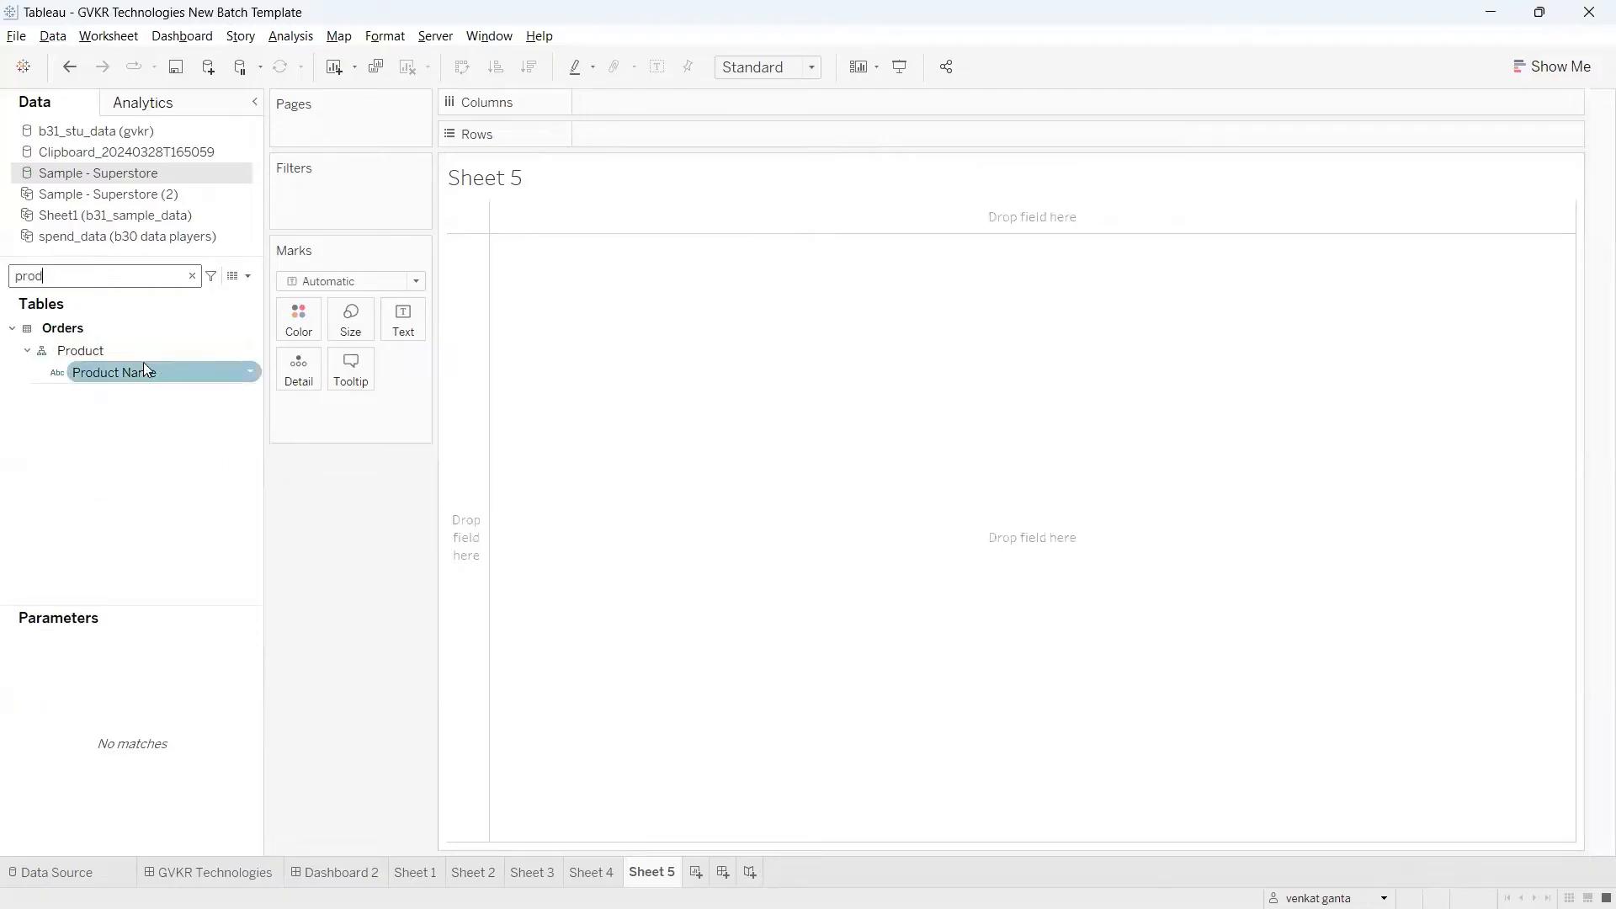
Step: Place Product Name on Rows and widen its column so the full product names fit
{"action": "left_click_drag", "start_coordinate": [144, 369], "coordinate": [641, 144]}
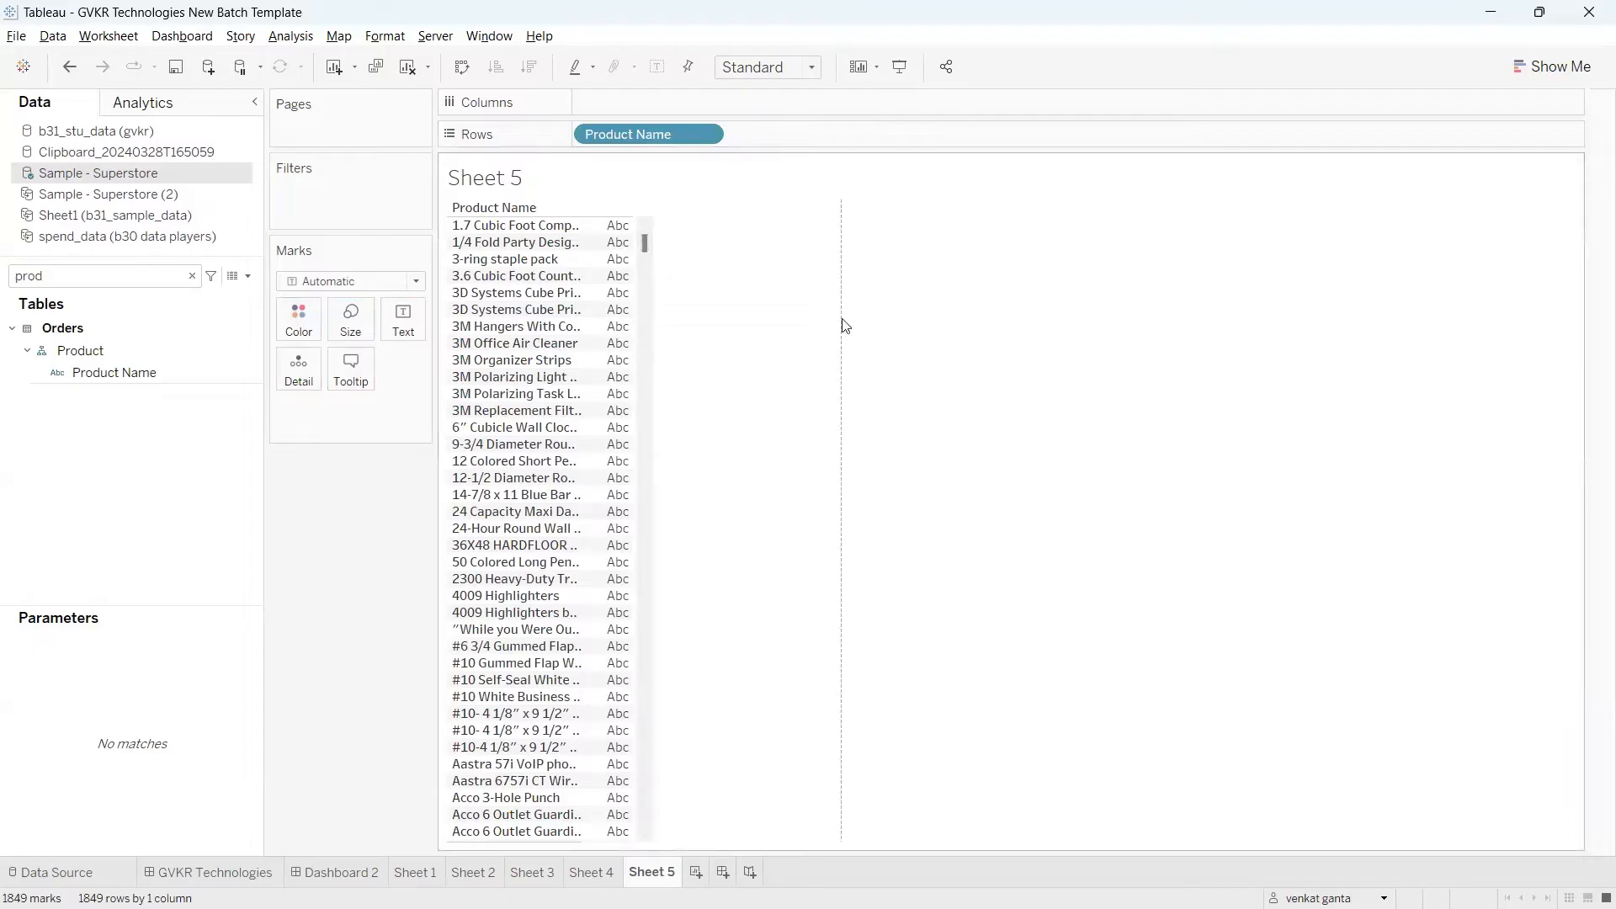
{"action": "left_click_drag", "start_coordinate": [845, 326], "coordinate": [841, 326]}
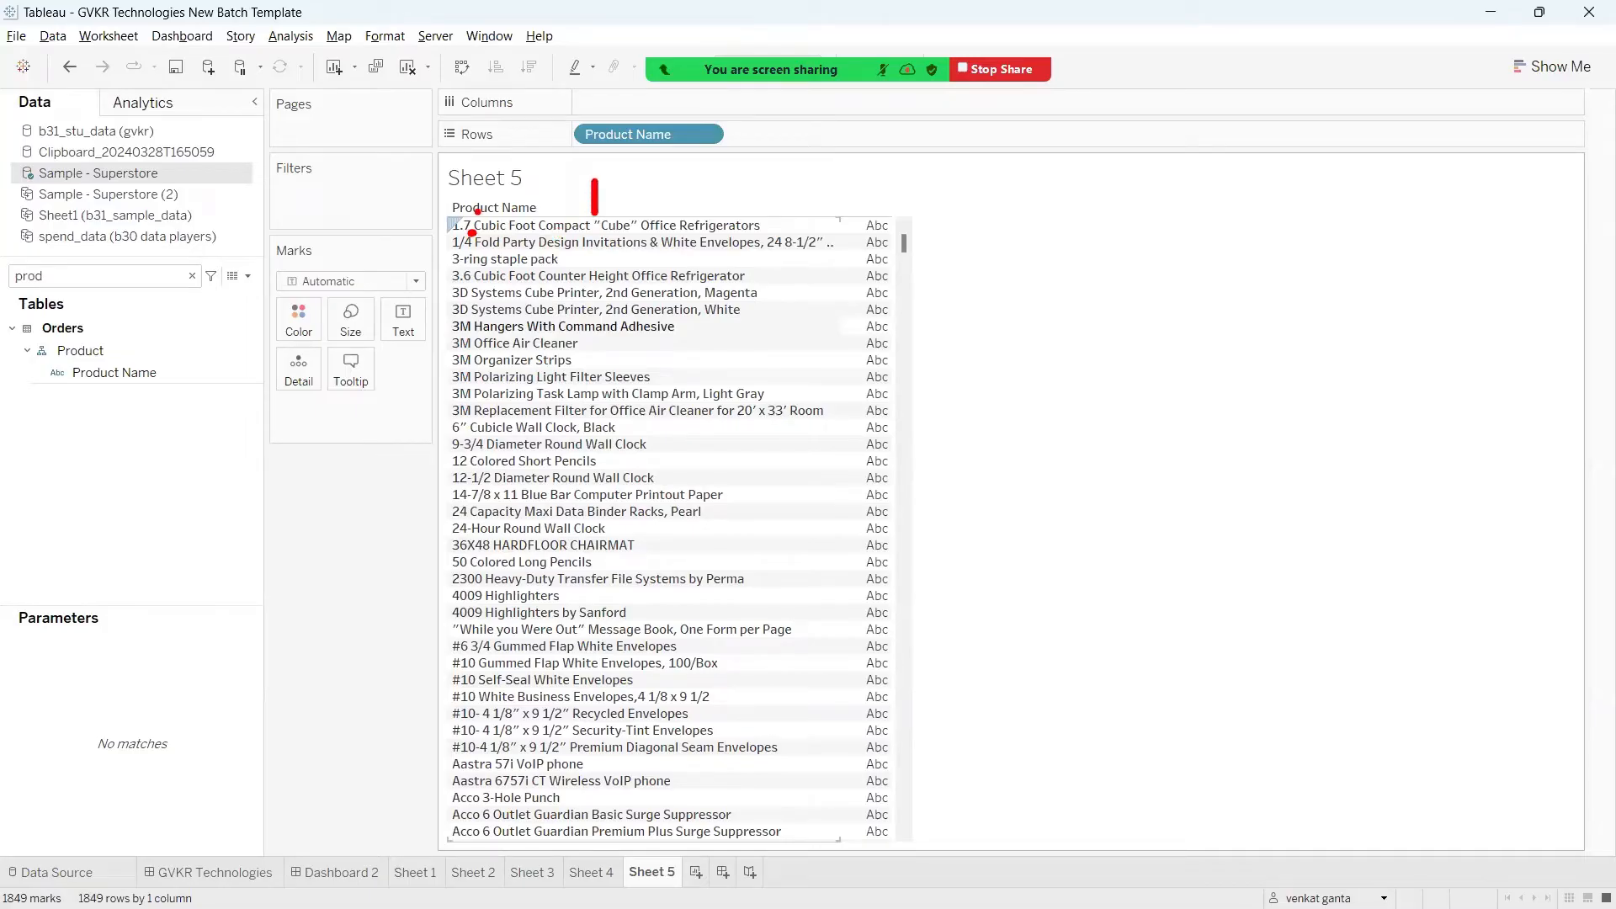
{"action": "mouse_move", "coordinate": [477, 212]}
{"action": "left_mouse_down"}
{"action": "mouse_move", "coordinate": [441, 216]}
{"action": "mouse_move", "coordinate": [649, 276]}
{"action": "left_mouse_up"}
{"action": "left_click_drag", "start_coordinate": [775, 216], "coordinate": [451, 176]}
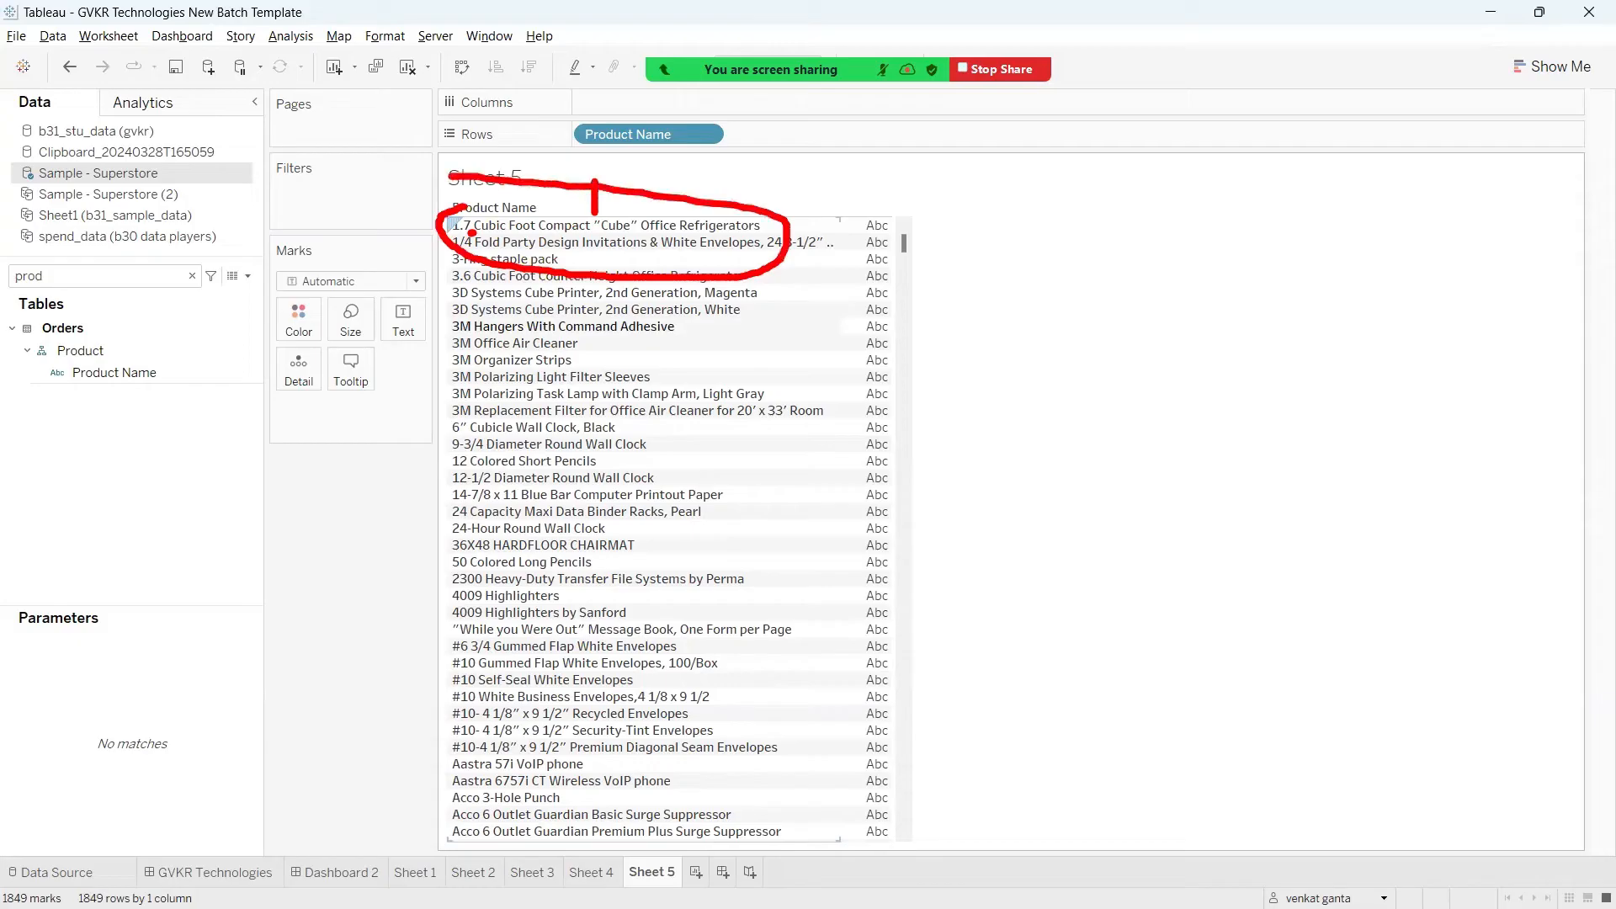
{"action": "mouse_move", "coordinate": [601, 210]}
{"action": "left_mouse_down"}
{"action": "mouse_move", "coordinate": [584, 212]}
{"action": "mouse_move", "coordinate": [609, 226]}
{"action": "mouse_move", "coordinate": [599, 204]}
{"action": "left_mouse_up"}
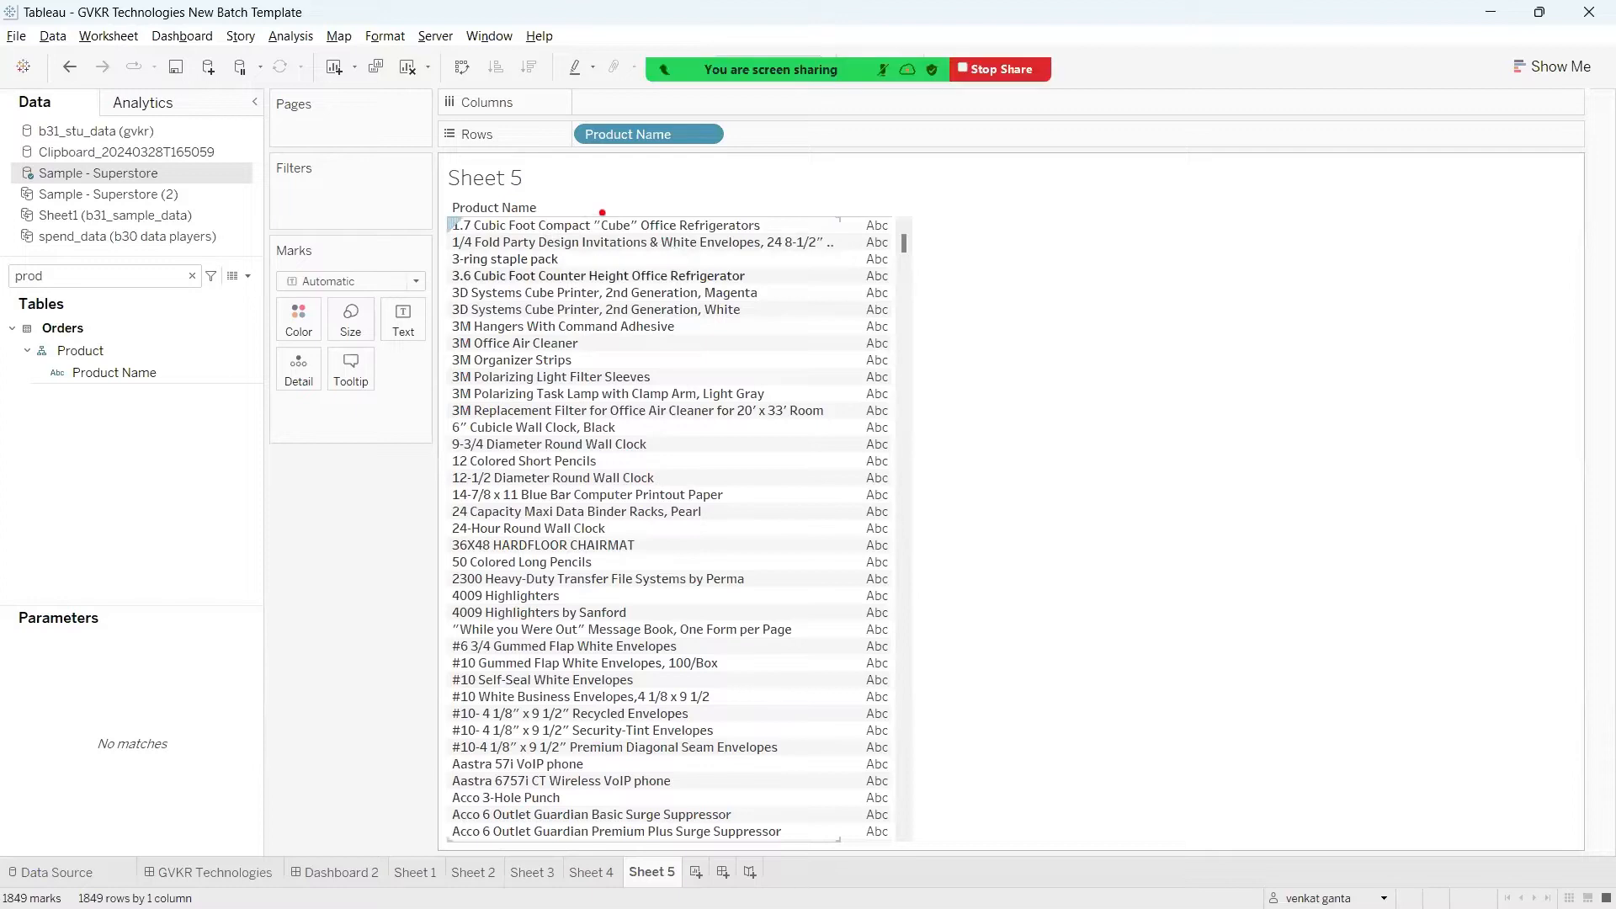
{"action": "mouse_move", "coordinate": [603, 213]}
{"action": "left_mouse_down"}
{"action": "mouse_move", "coordinate": [601, 184]}
{"action": "mouse_move", "coordinate": [653, 193]}
{"action": "left_mouse_up"}
{"action": "left_click_drag", "start_coordinate": [539, 189], "coordinate": [550, 228]}
{"action": "left_click_drag", "start_coordinate": [619, 187], "coordinate": [621, 229]}
{"action": "left_click_drag", "start_coordinate": [750, 172], "coordinate": [714, 236]}
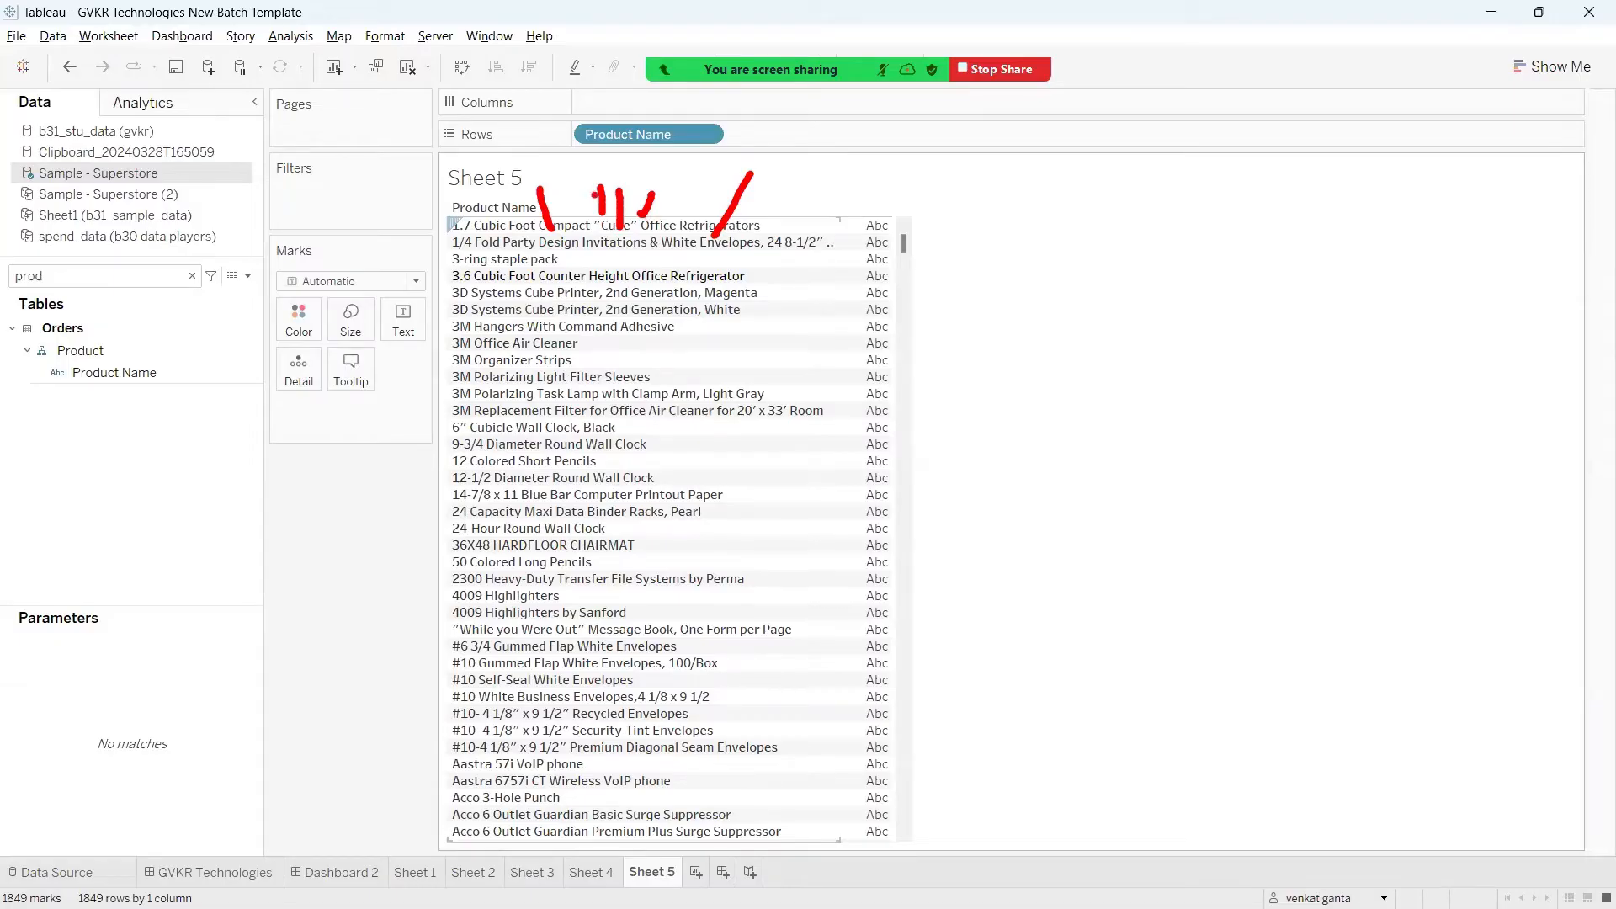
{"action": "left_click_drag", "start_coordinate": [601, 194], "coordinate": [603, 145]}
{"action": "left_click_drag", "start_coordinate": [652, 193], "coordinate": [690, 163]}
{"action": "mouse_move", "coordinate": [612, 103]}
{"action": "left_mouse_down"}
{"action": "mouse_move", "coordinate": [690, 148]}
{"action": "mouse_move", "coordinate": [743, 131]}
{"action": "left_mouse_up"}
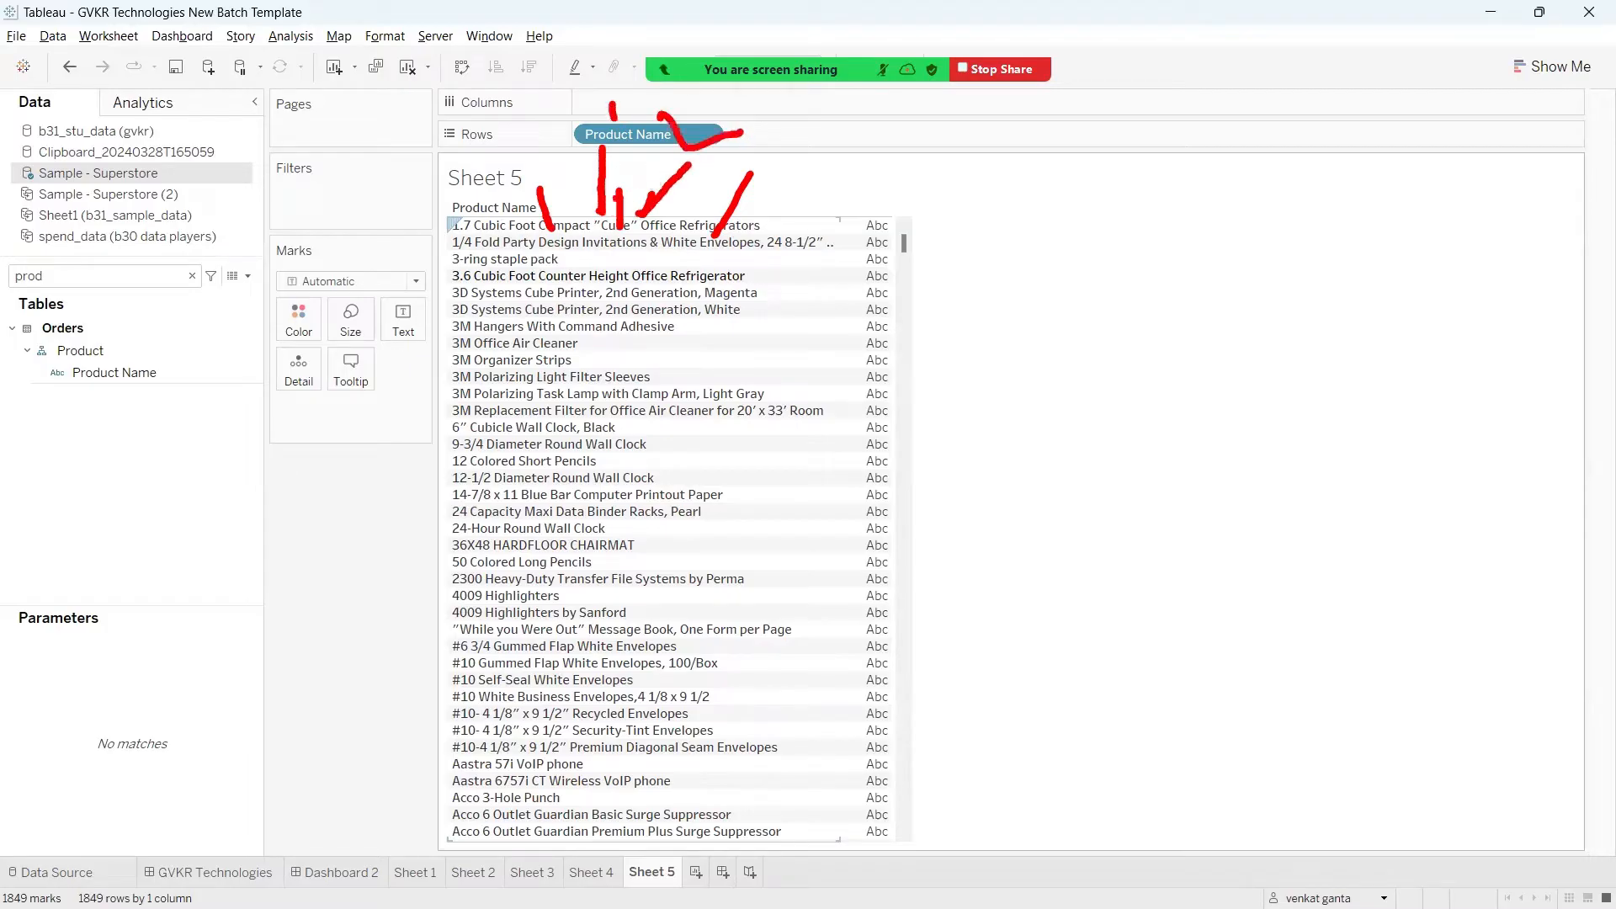
{"action": "mouse_move", "coordinate": [528, 179]}
{"action": "left_mouse_down"}
{"action": "mouse_move", "coordinate": [566, 229]}
{"action": "mouse_move", "coordinate": [640, 155]}
{"action": "left_mouse_up"}
{"action": "left_click_drag", "start_coordinate": [639, 216], "coordinate": [794, 145]}
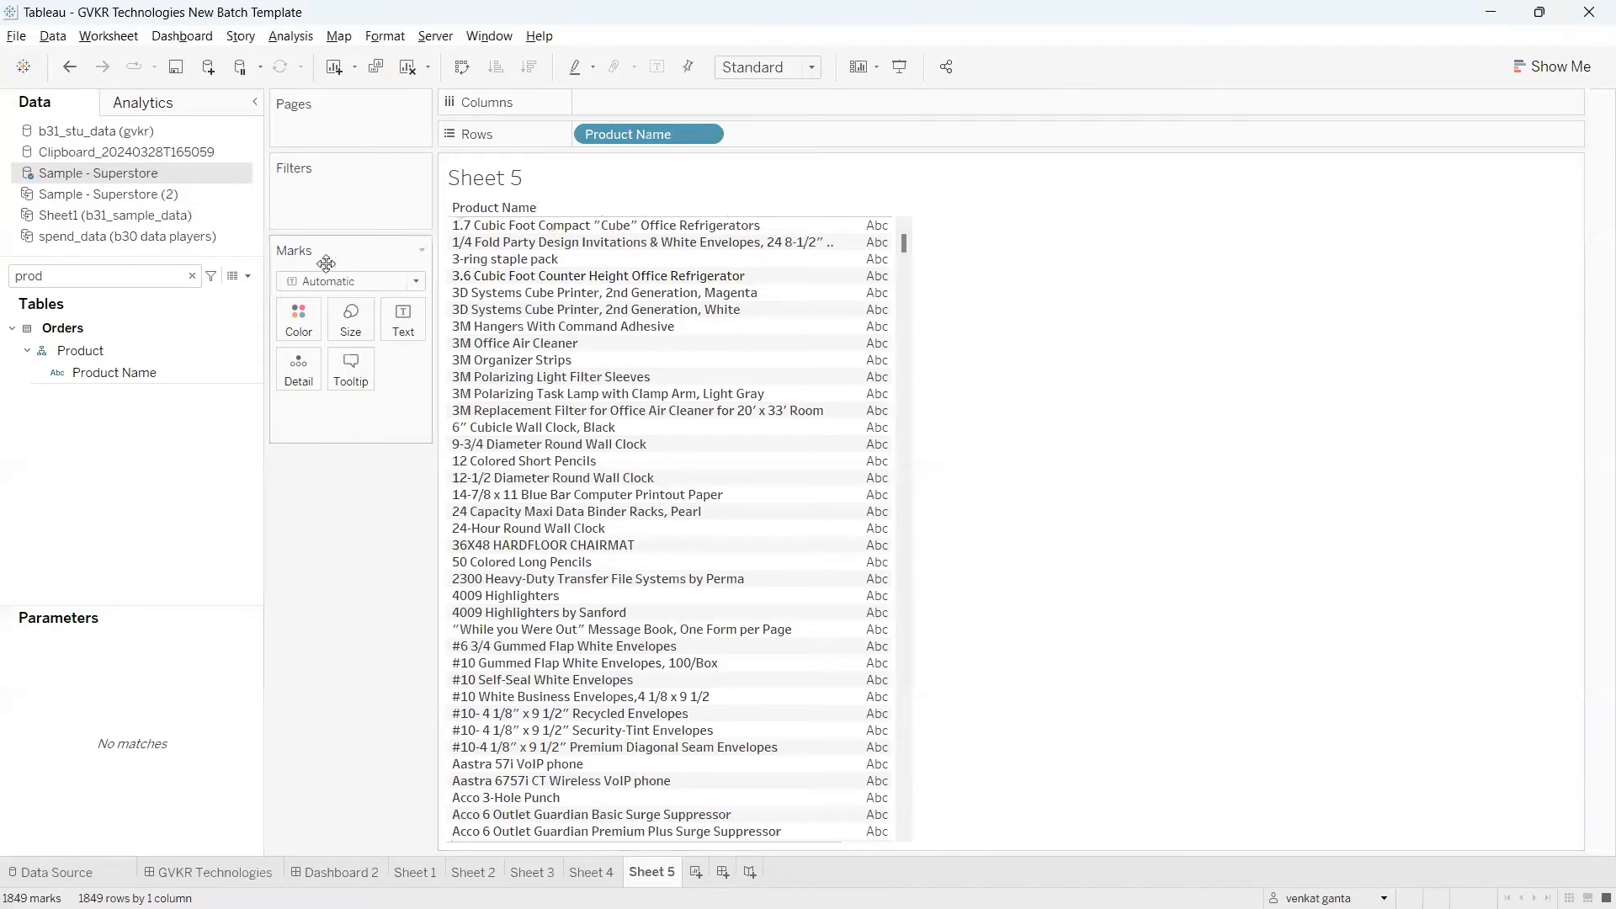
Step: Start a Custom Split of the Product Name field and set the separator to a double quotation mark (")
{"action": "left_click", "coordinate": [244, 376]}
{"action": "right_click", "coordinate": [251, 381]}
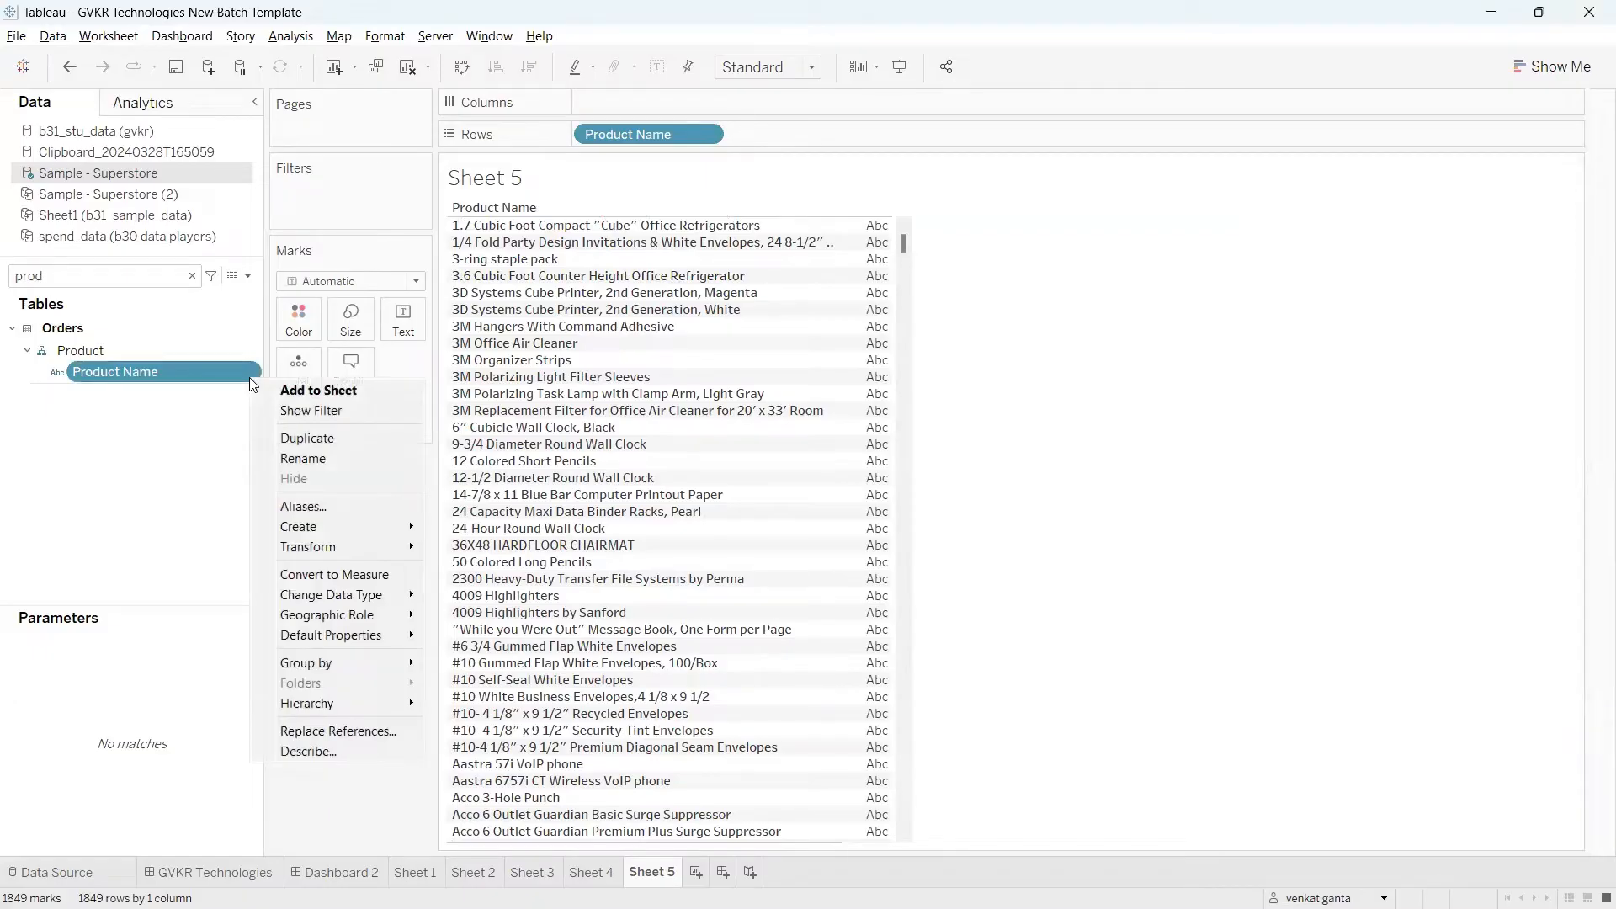
{"action": "mouse_move", "coordinate": [332, 546]}
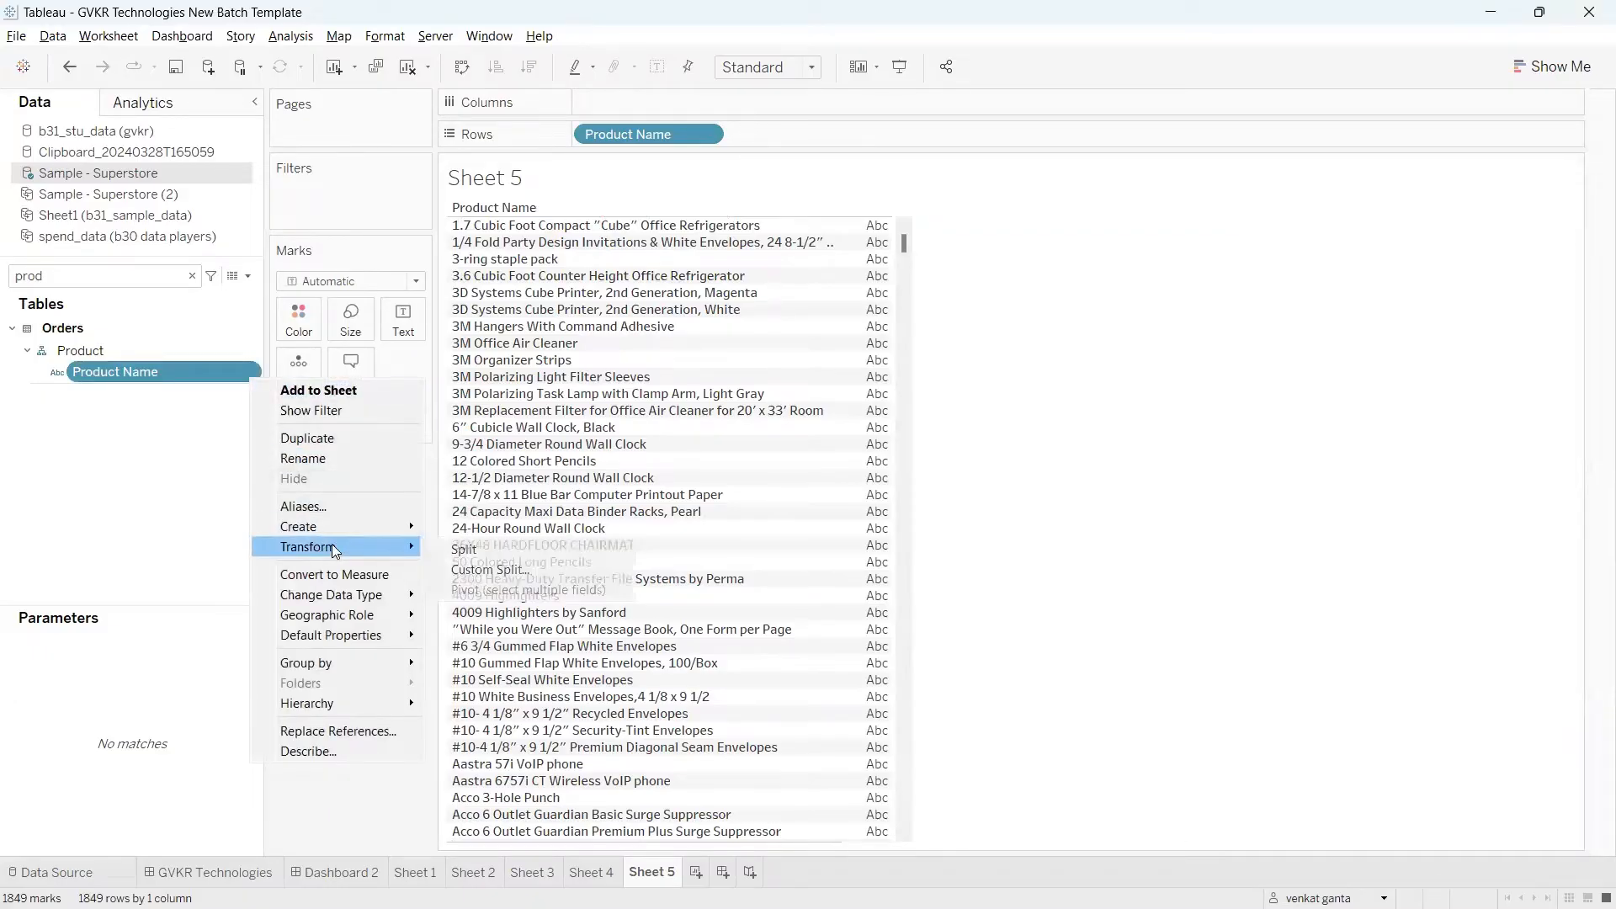
{"action": "left_click", "coordinate": [462, 570]}
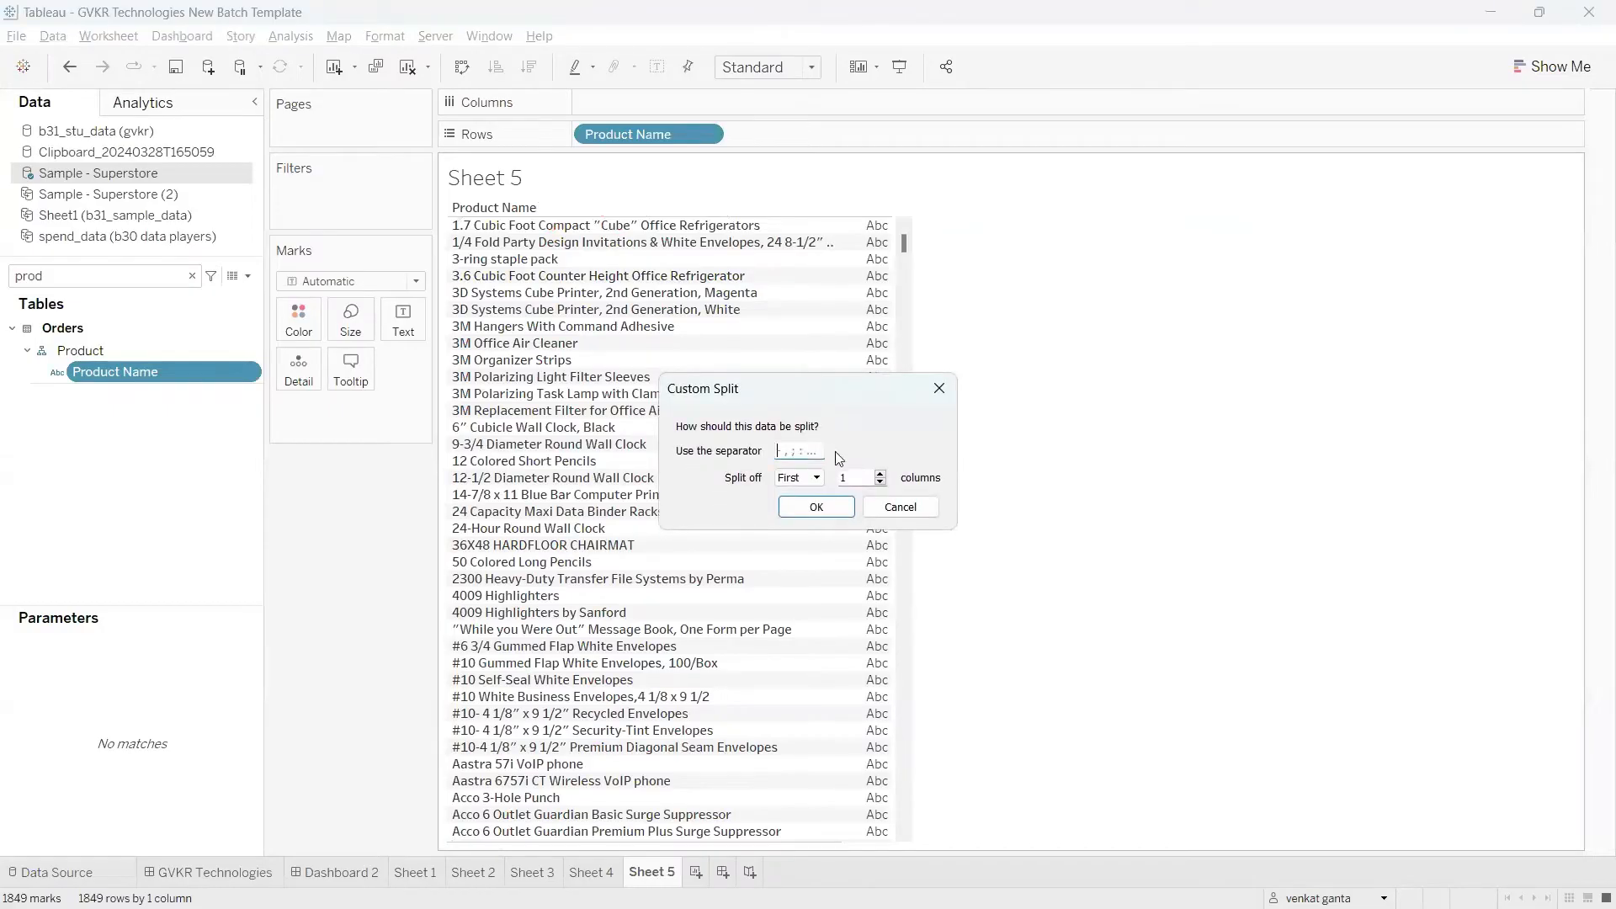
{"action": "type", "text": "\""}
{"action": "double_click", "coordinate": [832, 480]}
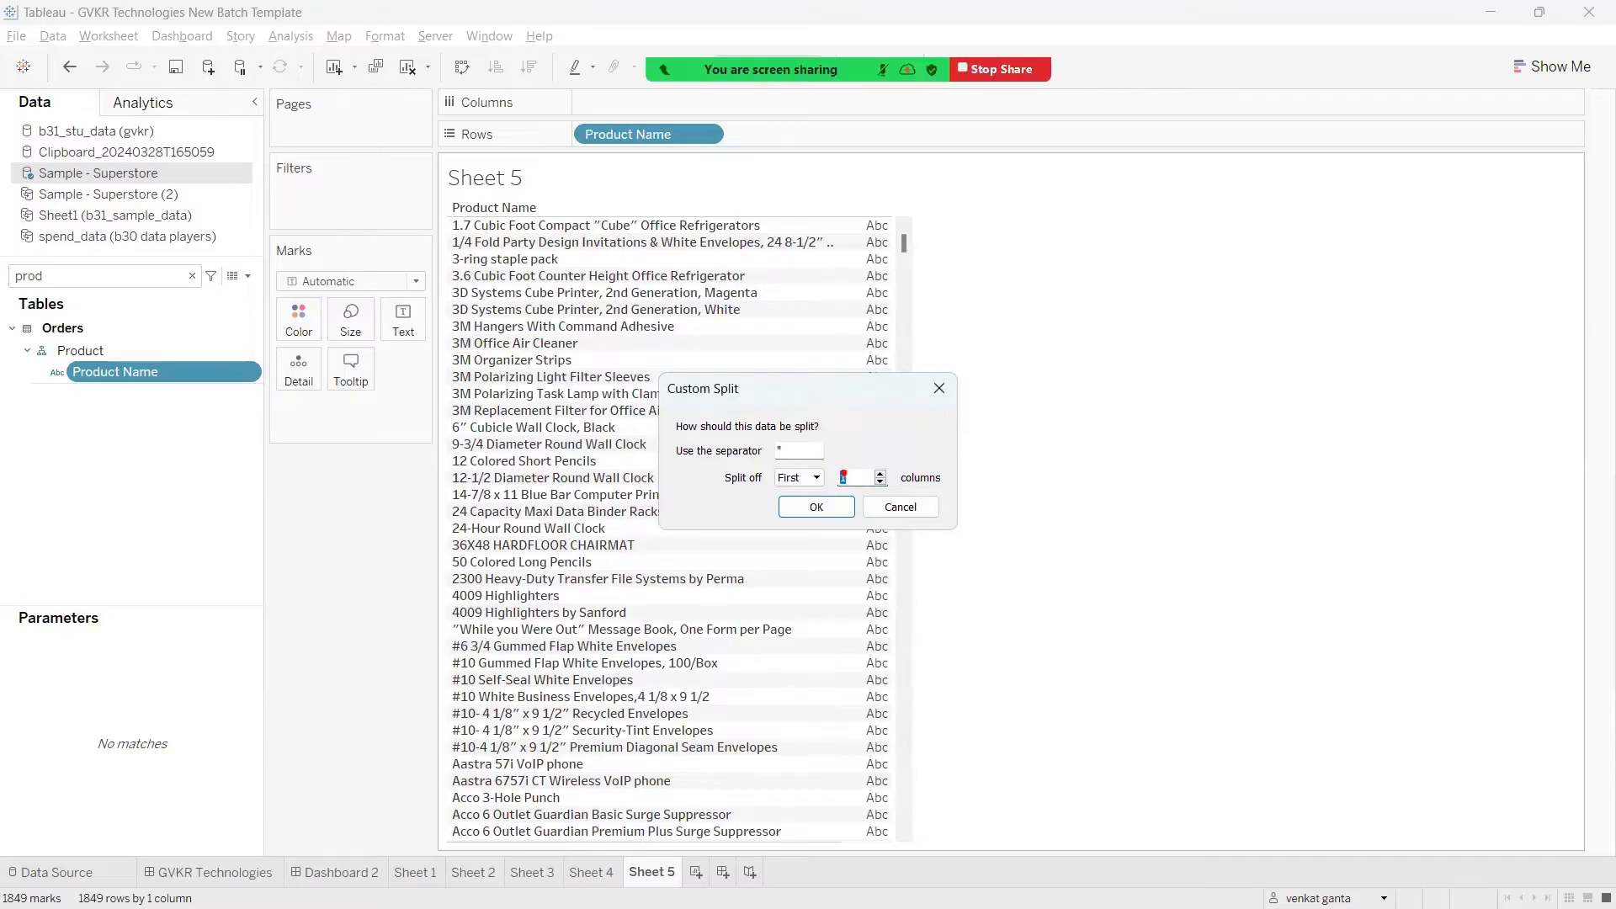
{"action": "mouse_move", "coordinate": [843, 476]}
{"action": "left_mouse_down"}
{"action": "mouse_move", "coordinate": [856, 446]}
{"action": "mouse_move", "coordinate": [674, 314]}
{"action": "mouse_move", "coordinate": [567, 239]}
{"action": "mouse_move", "coordinate": [544, 264]}
{"action": "mouse_move", "coordinate": [565, 224]}
{"action": "mouse_move", "coordinate": [596, 248]}
{"action": "mouse_move", "coordinate": [551, 265]}
{"action": "left_mouse_up"}
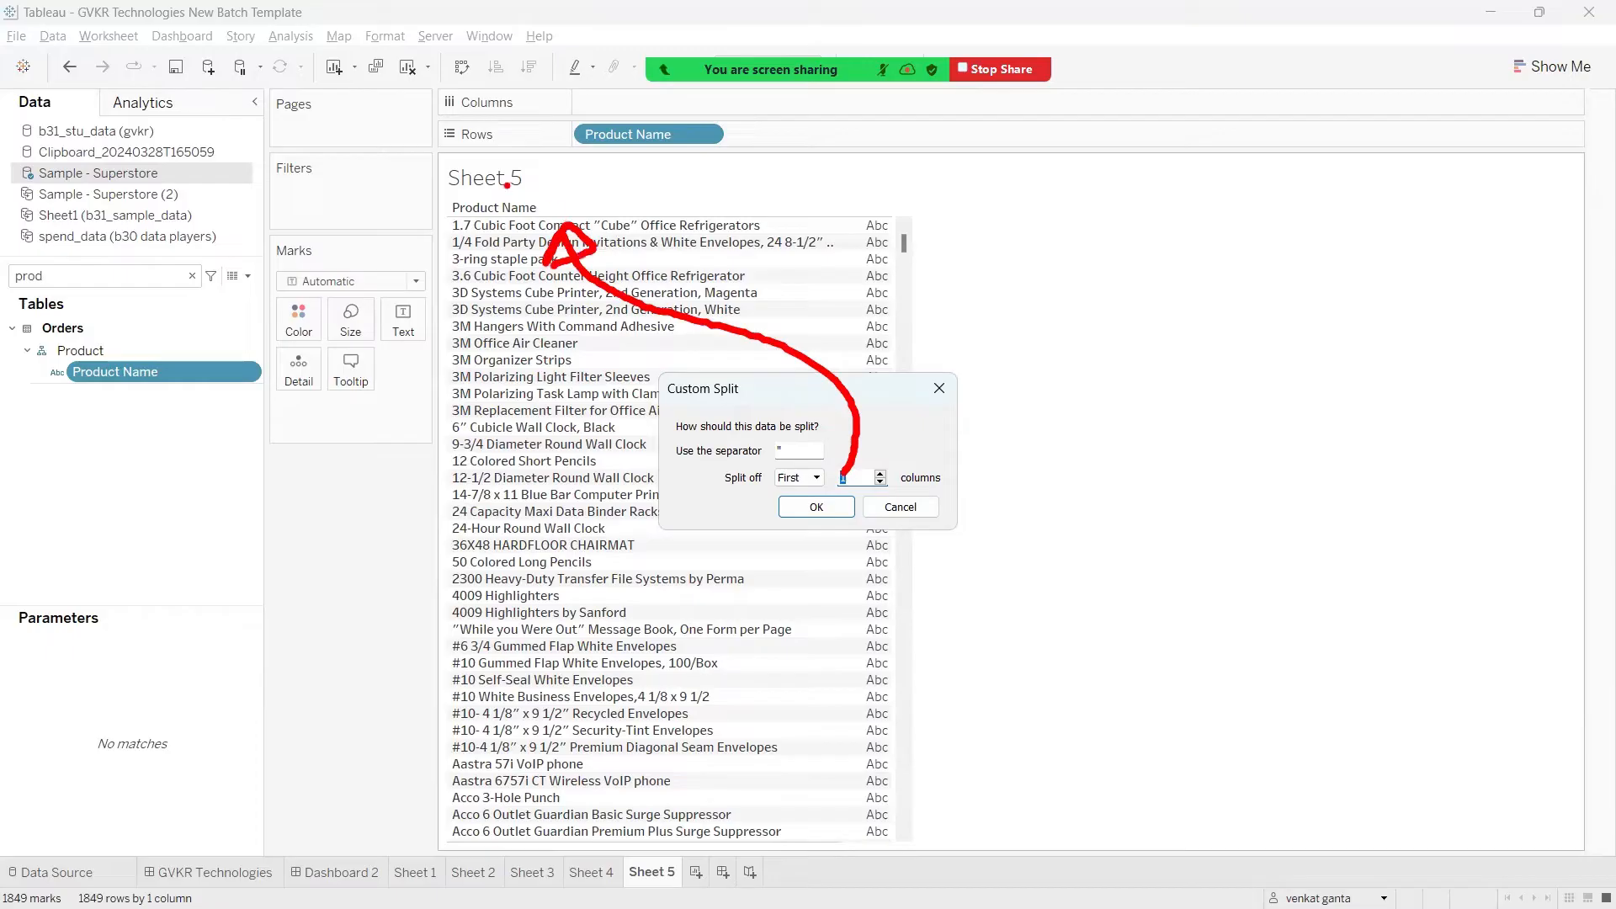
{"action": "key", "text": "Escape"}
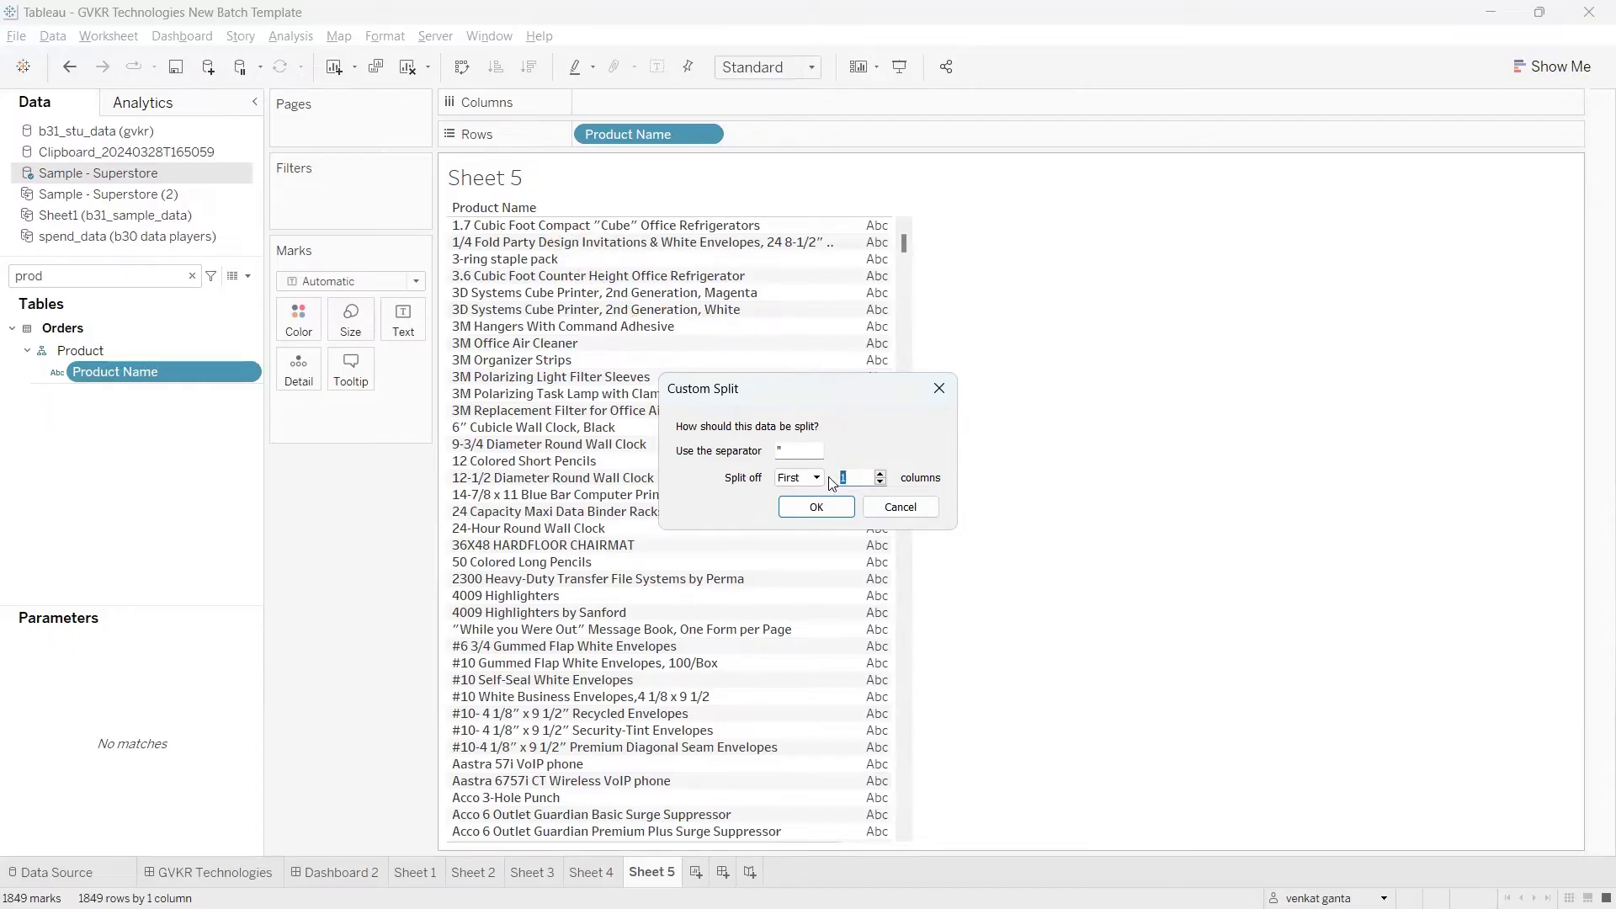
Step: Set the custom split of Product Name to split off All columns and apply it
{"action": "left_click", "coordinate": [796, 479]}
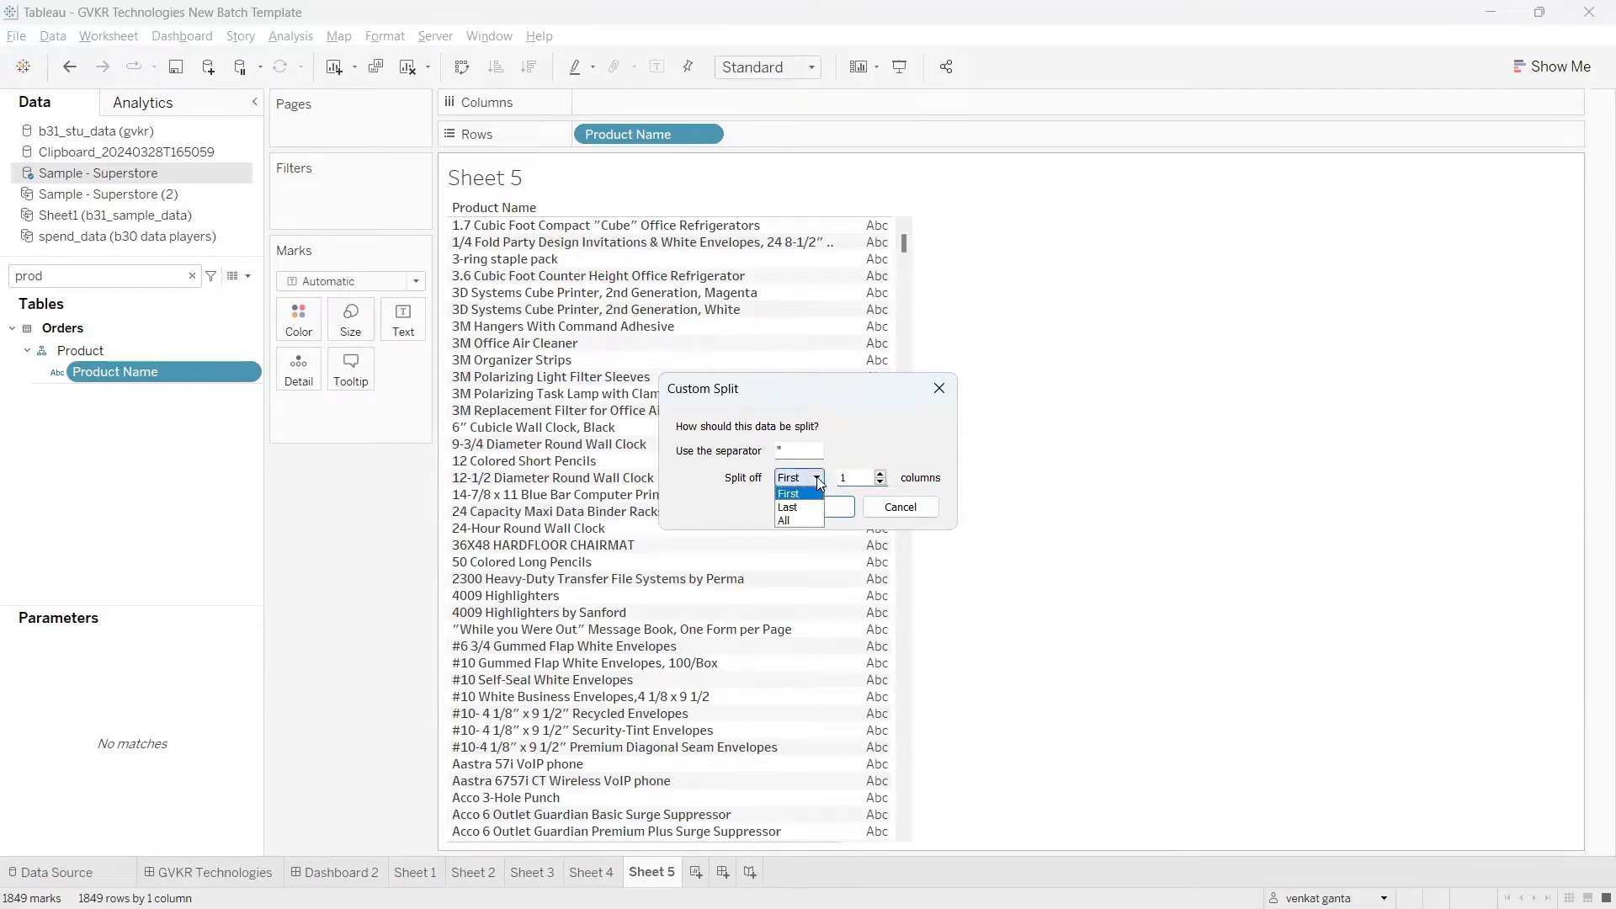
{"action": "left_click", "coordinate": [791, 522]}
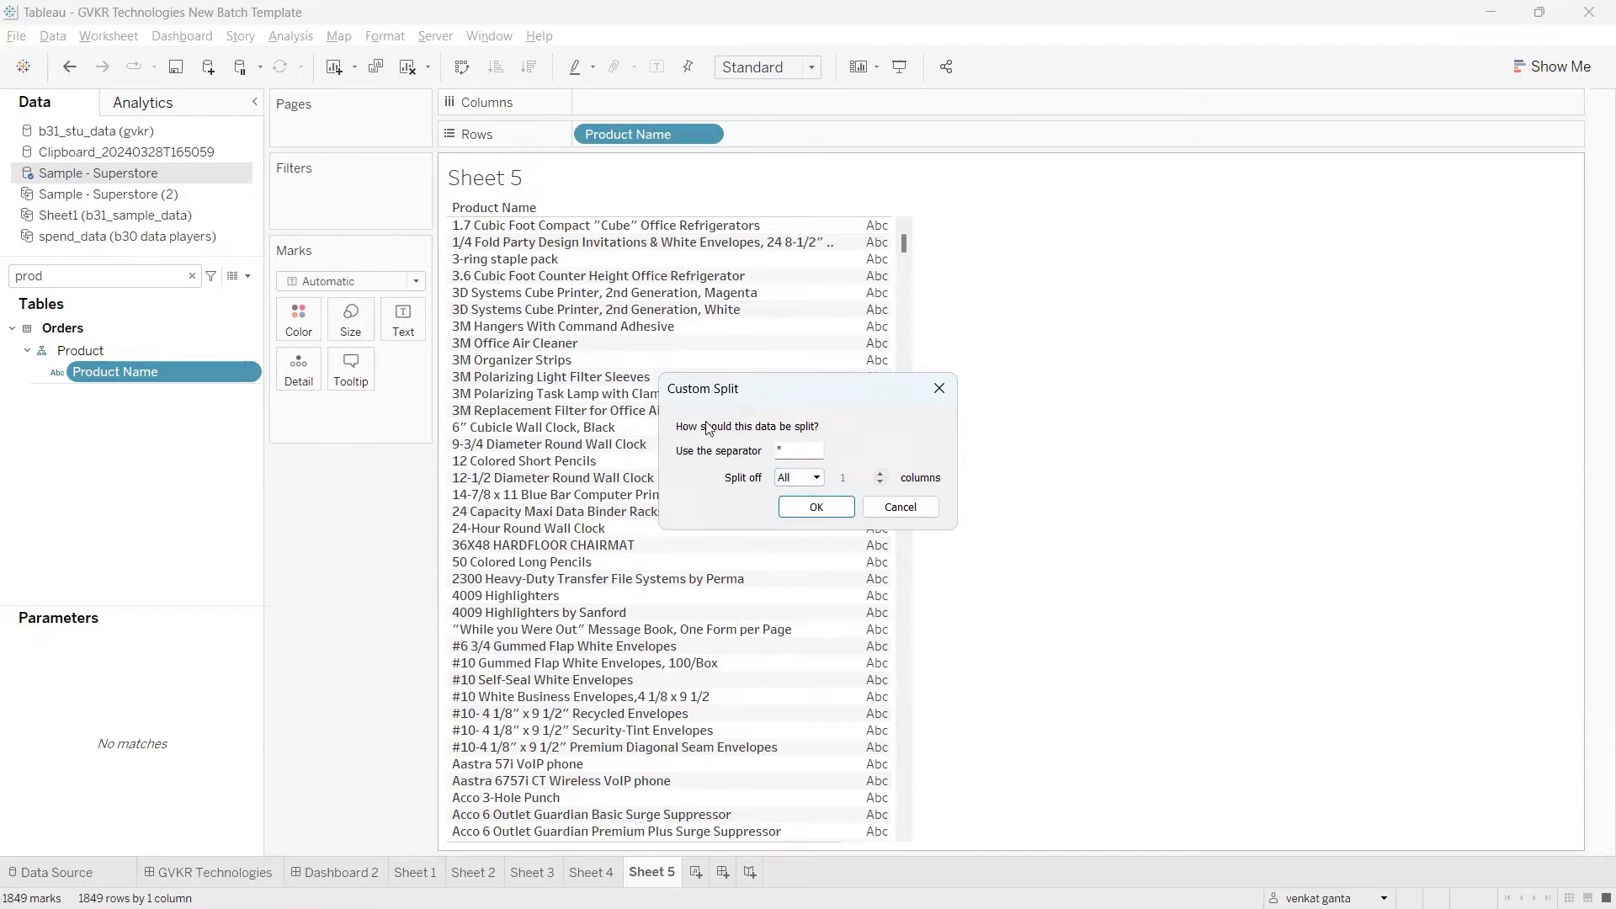
{"action": "key", "text": "ctrl+2"}
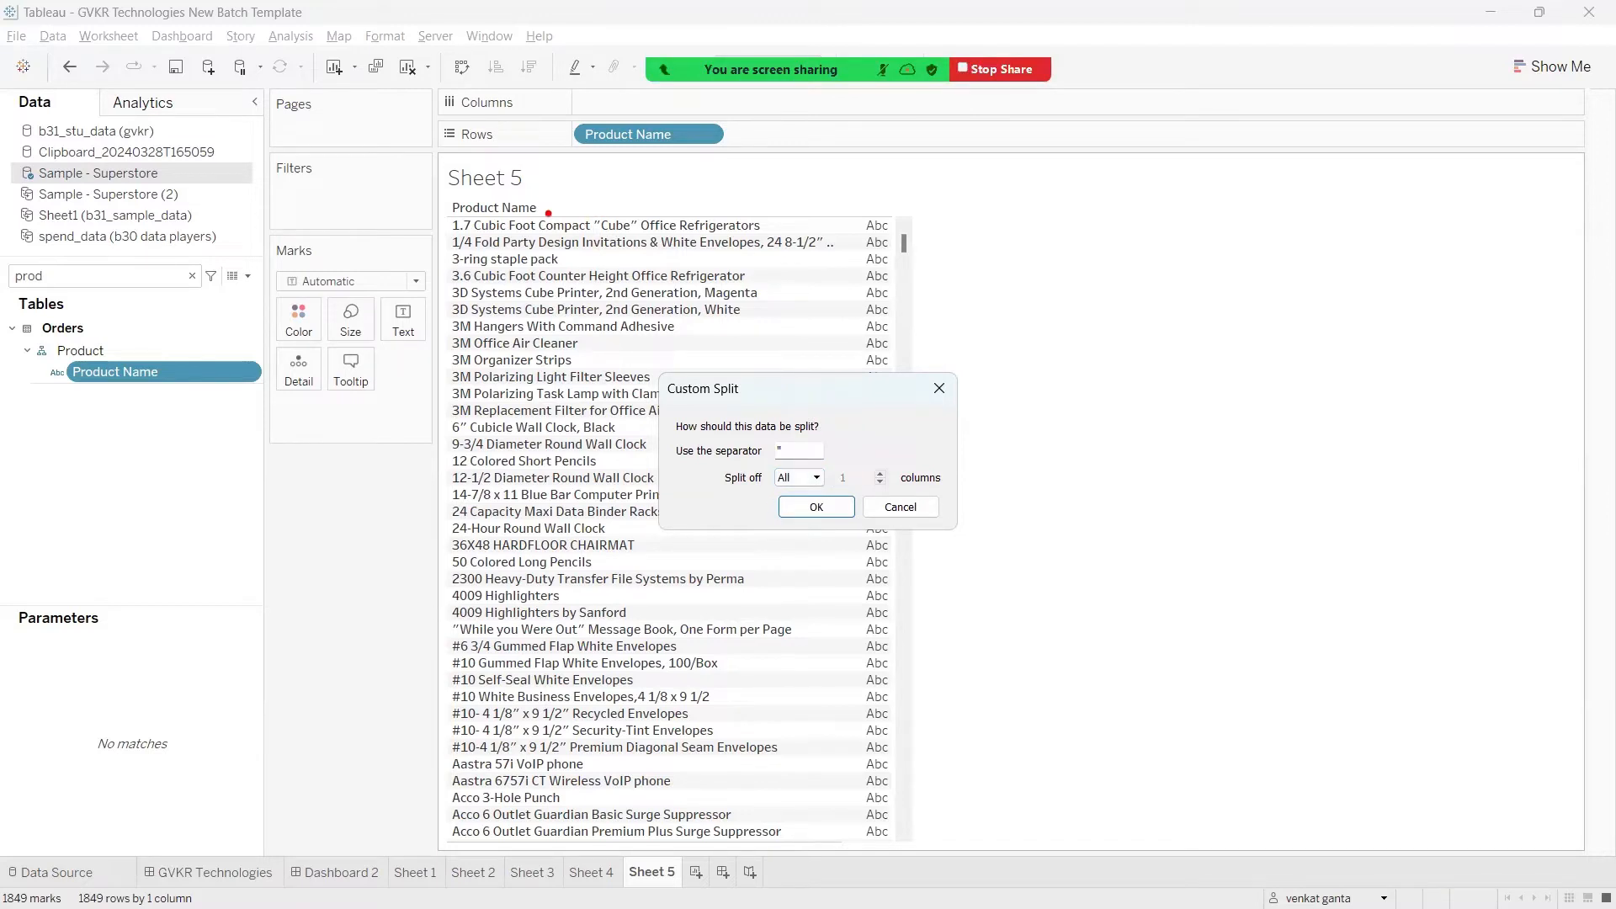
{"action": "mouse_move", "coordinate": [548, 213]}
{"action": "left_mouse_down"}
{"action": "mouse_move", "coordinate": [640, 227]}
{"action": "mouse_move", "coordinate": [685, 204]}
{"action": "mouse_move", "coordinate": [711, 236]}
{"action": "left_mouse_up"}
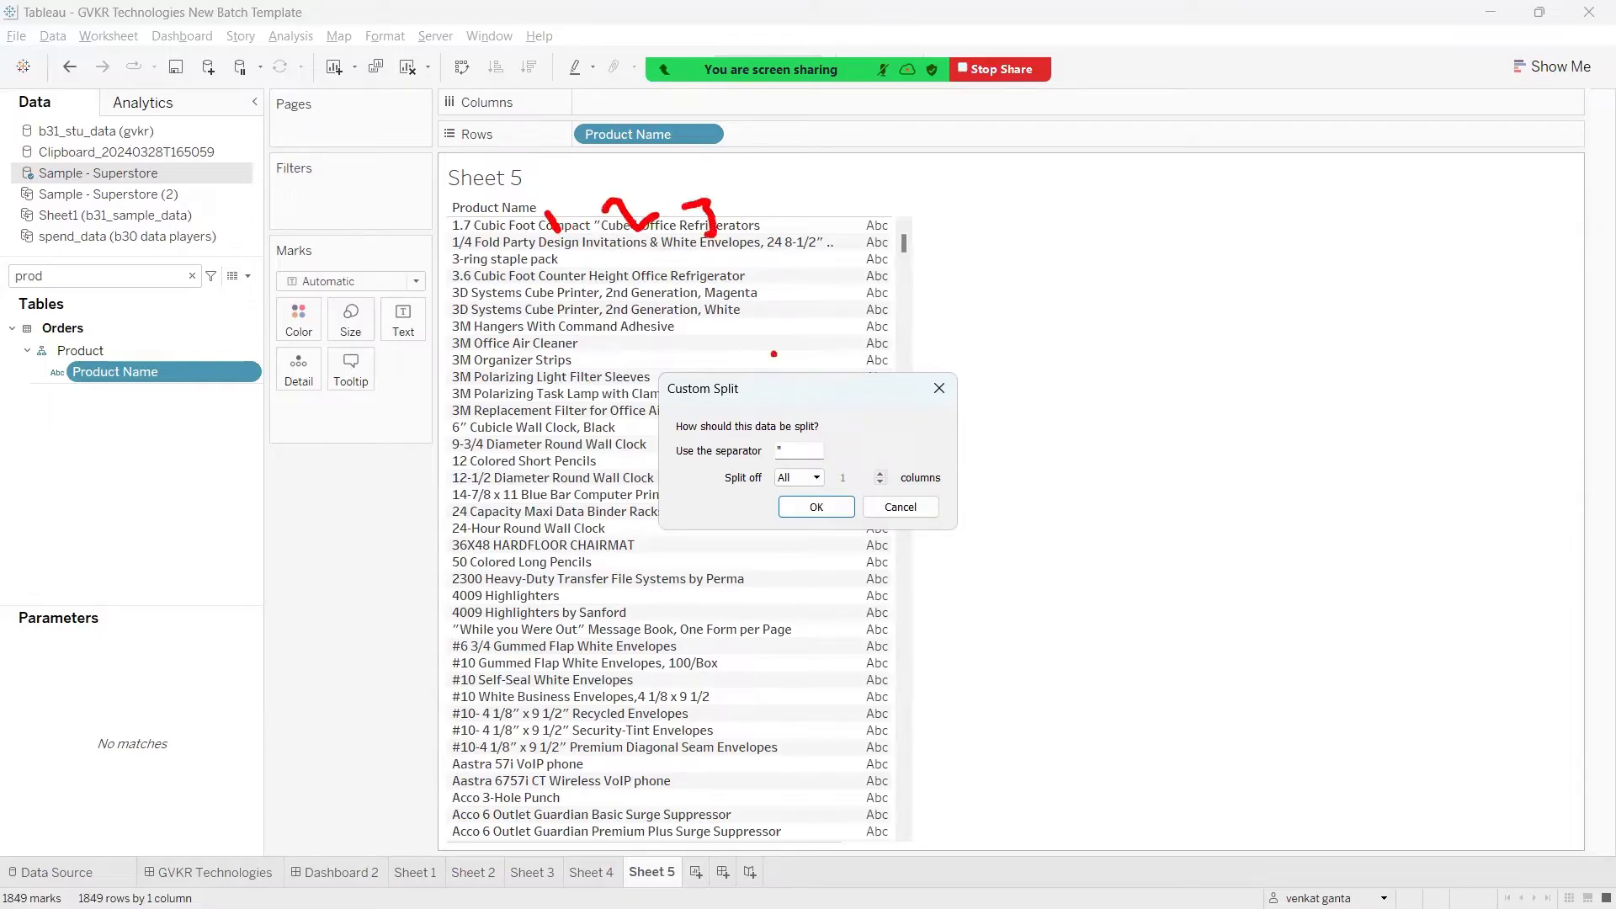
{"action": "key", "text": "ctrl+2"}
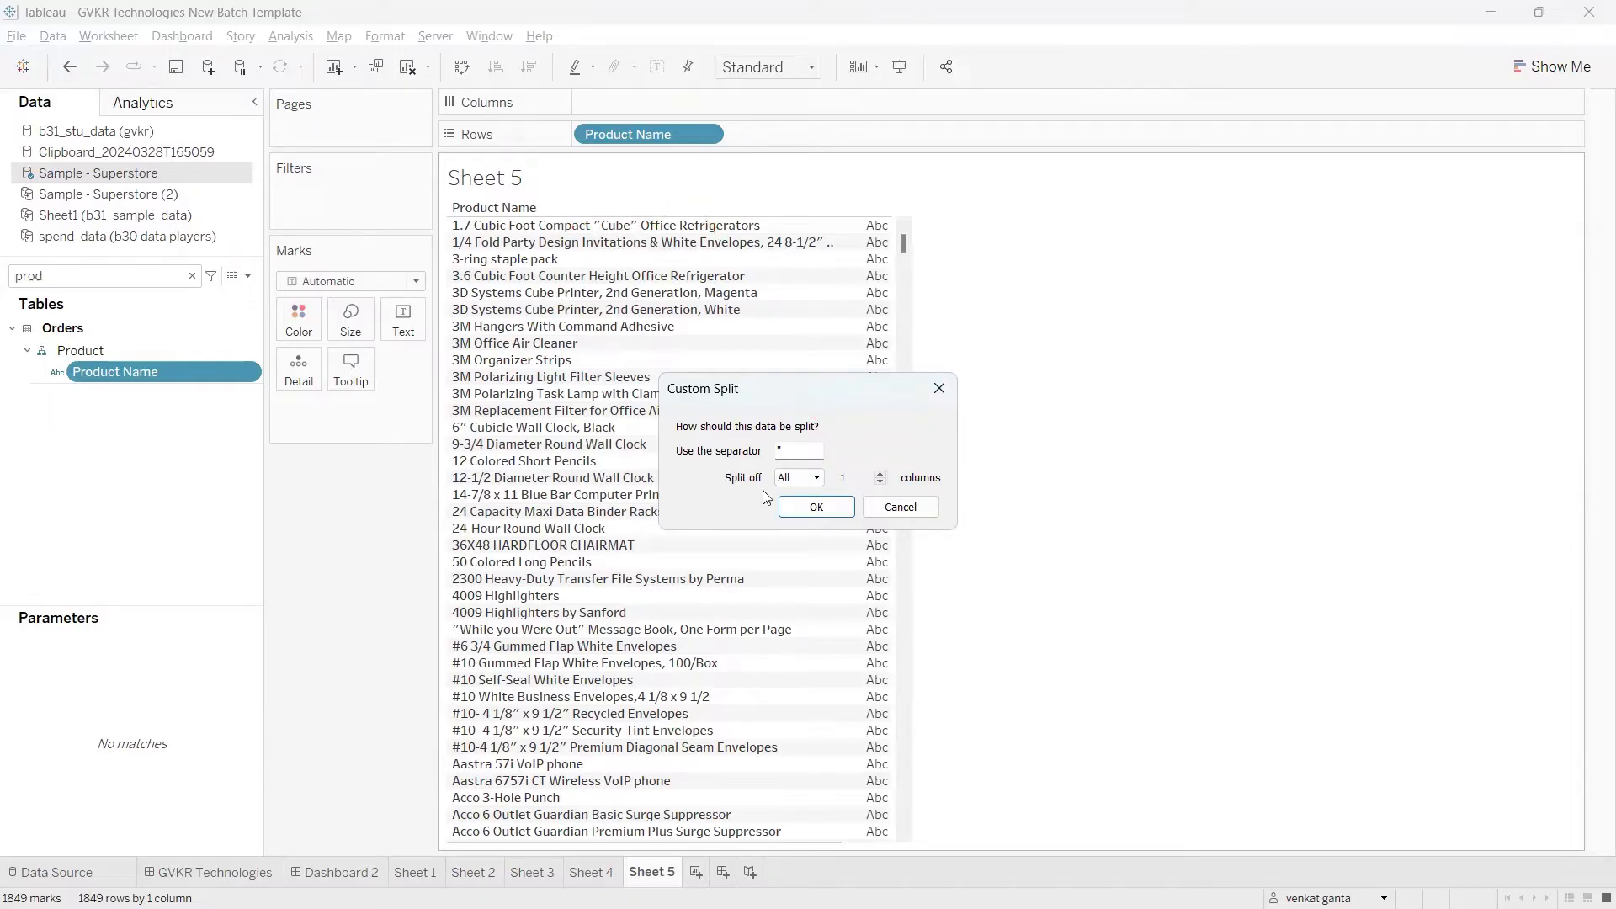
{"action": "left_click", "coordinate": [809, 509]}
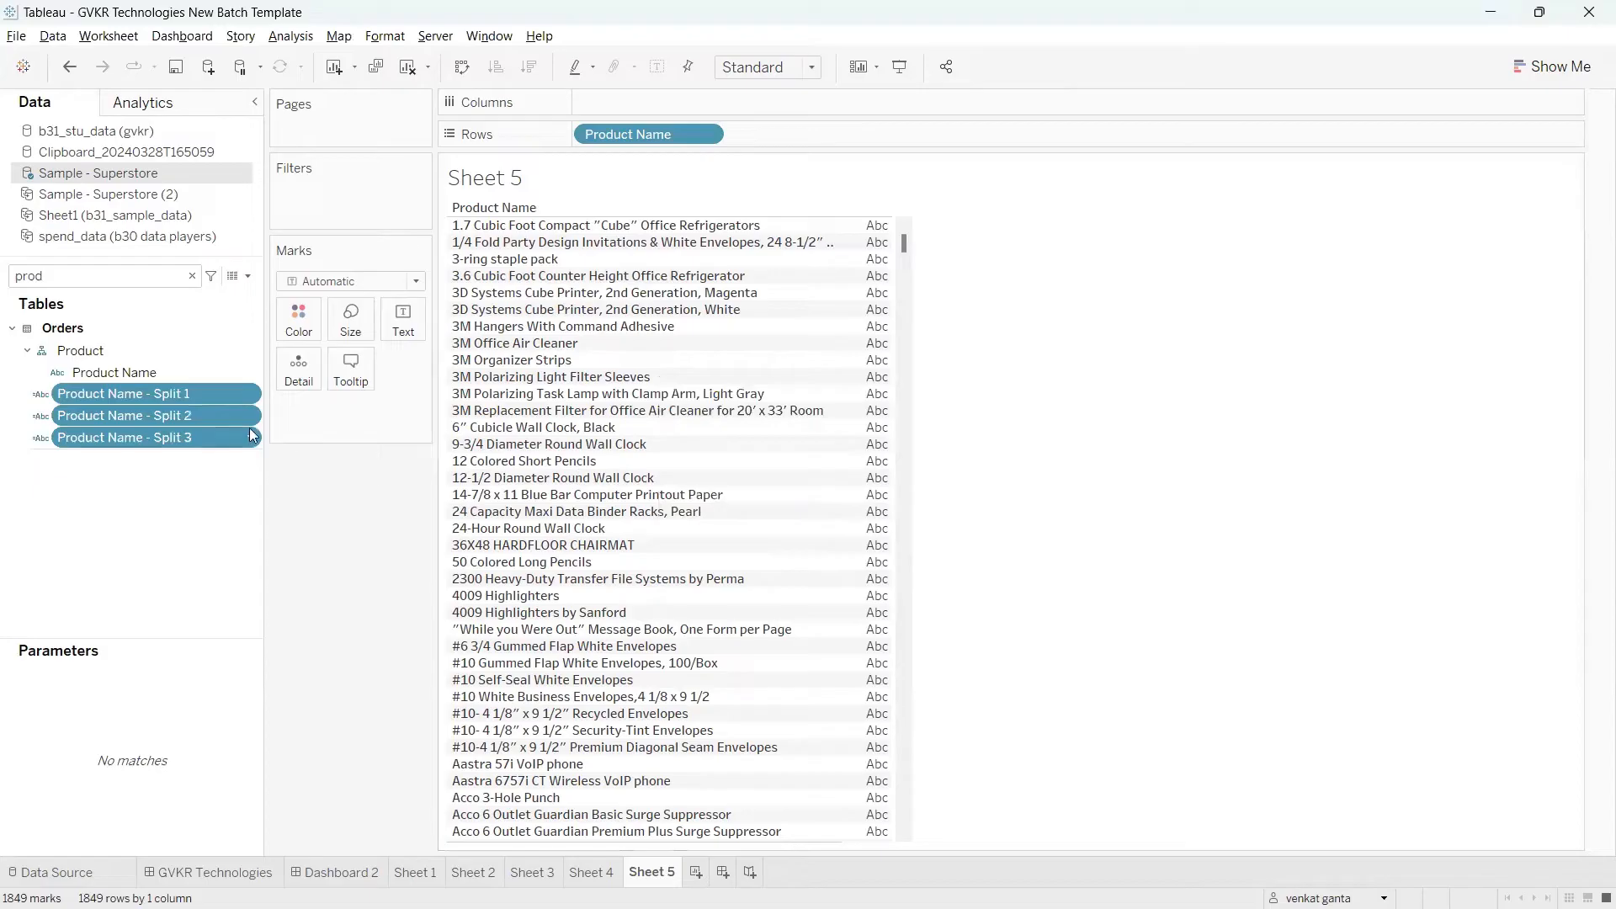
Step: Add Product Name - Split 1, Split 2 and Split 3 to Rows after Product Name
{"action": "key", "text": "ctrl+2"}
{"action": "mouse_move", "coordinate": [203, 393]}
{"action": "left_mouse_down"}
{"action": "mouse_move", "coordinate": [223, 380]}
{"action": "mouse_move", "coordinate": [251, 431]}
{"action": "left_mouse_up"}
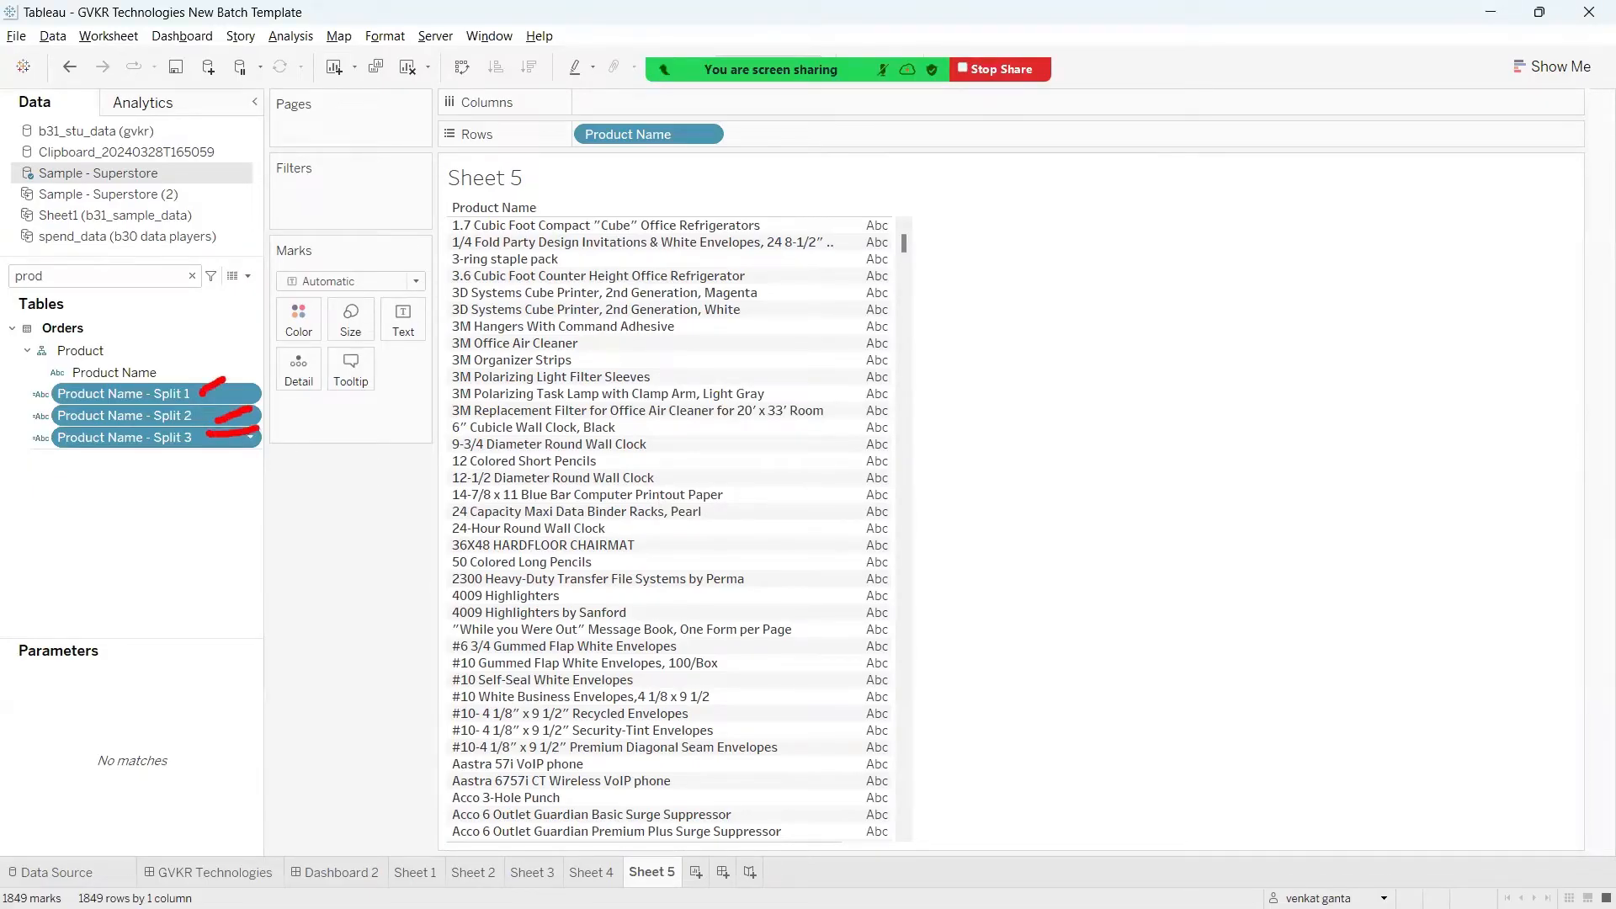
{"action": "key", "text": "ctrl+2"}
{"action": "mouse_move", "coordinate": [173, 394]}
{"action": "left_mouse_down"}
{"action": "mouse_move", "coordinate": [261, 385]}
{"action": "mouse_move", "coordinate": [800, 207]}
{"action": "mouse_move", "coordinate": [860, 128]}
{"action": "left_mouse_up"}
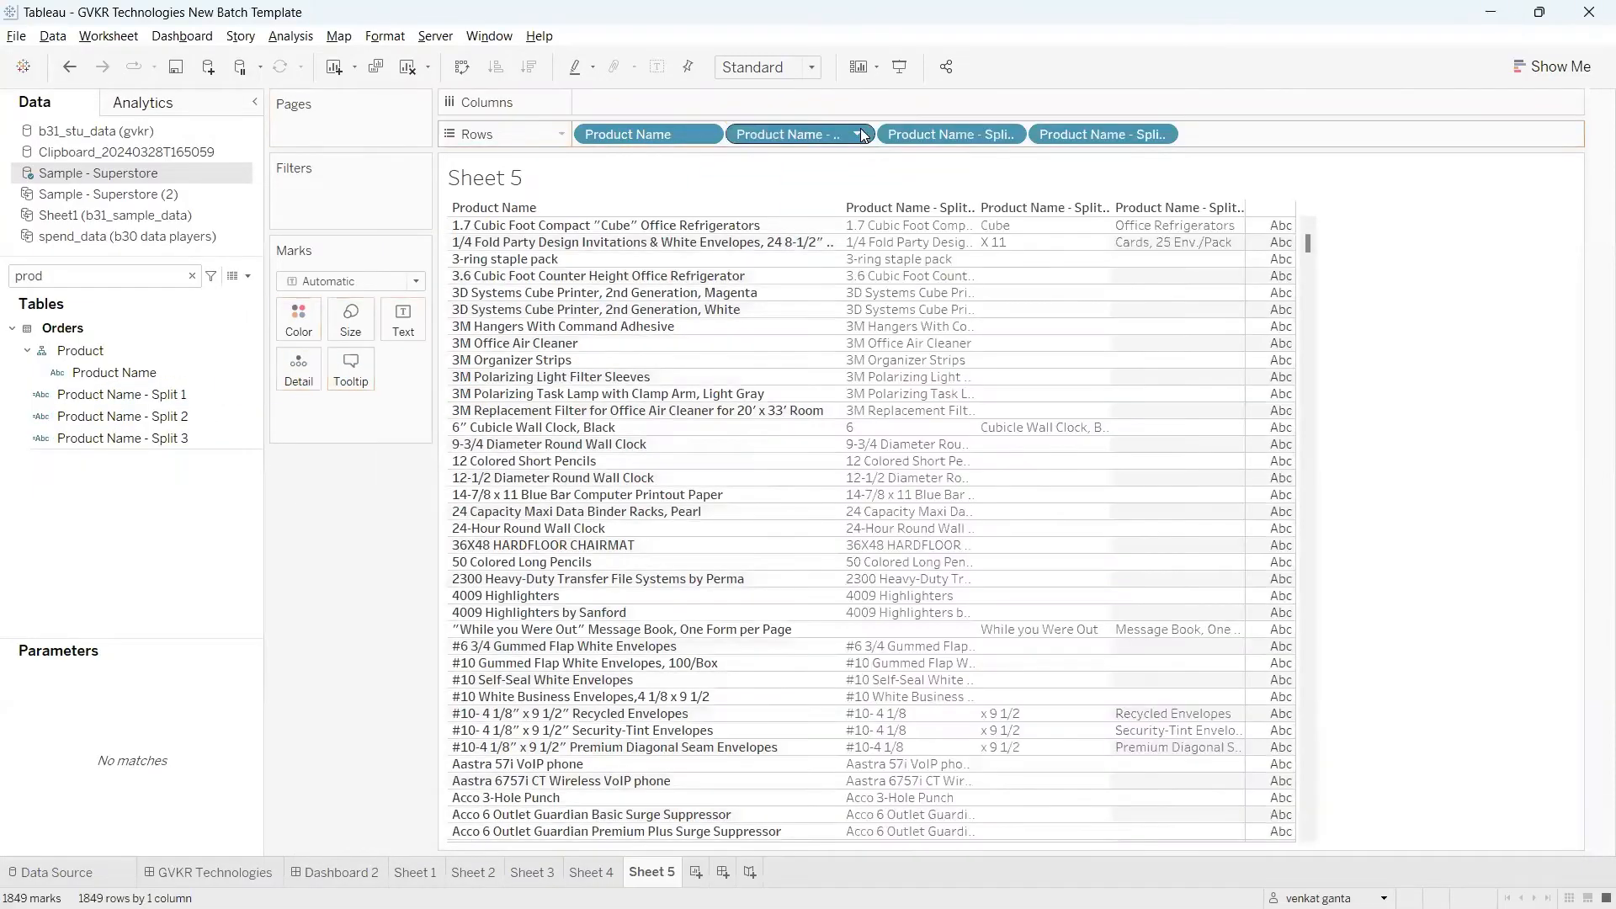
{"action": "key", "text": "ctrl+2"}
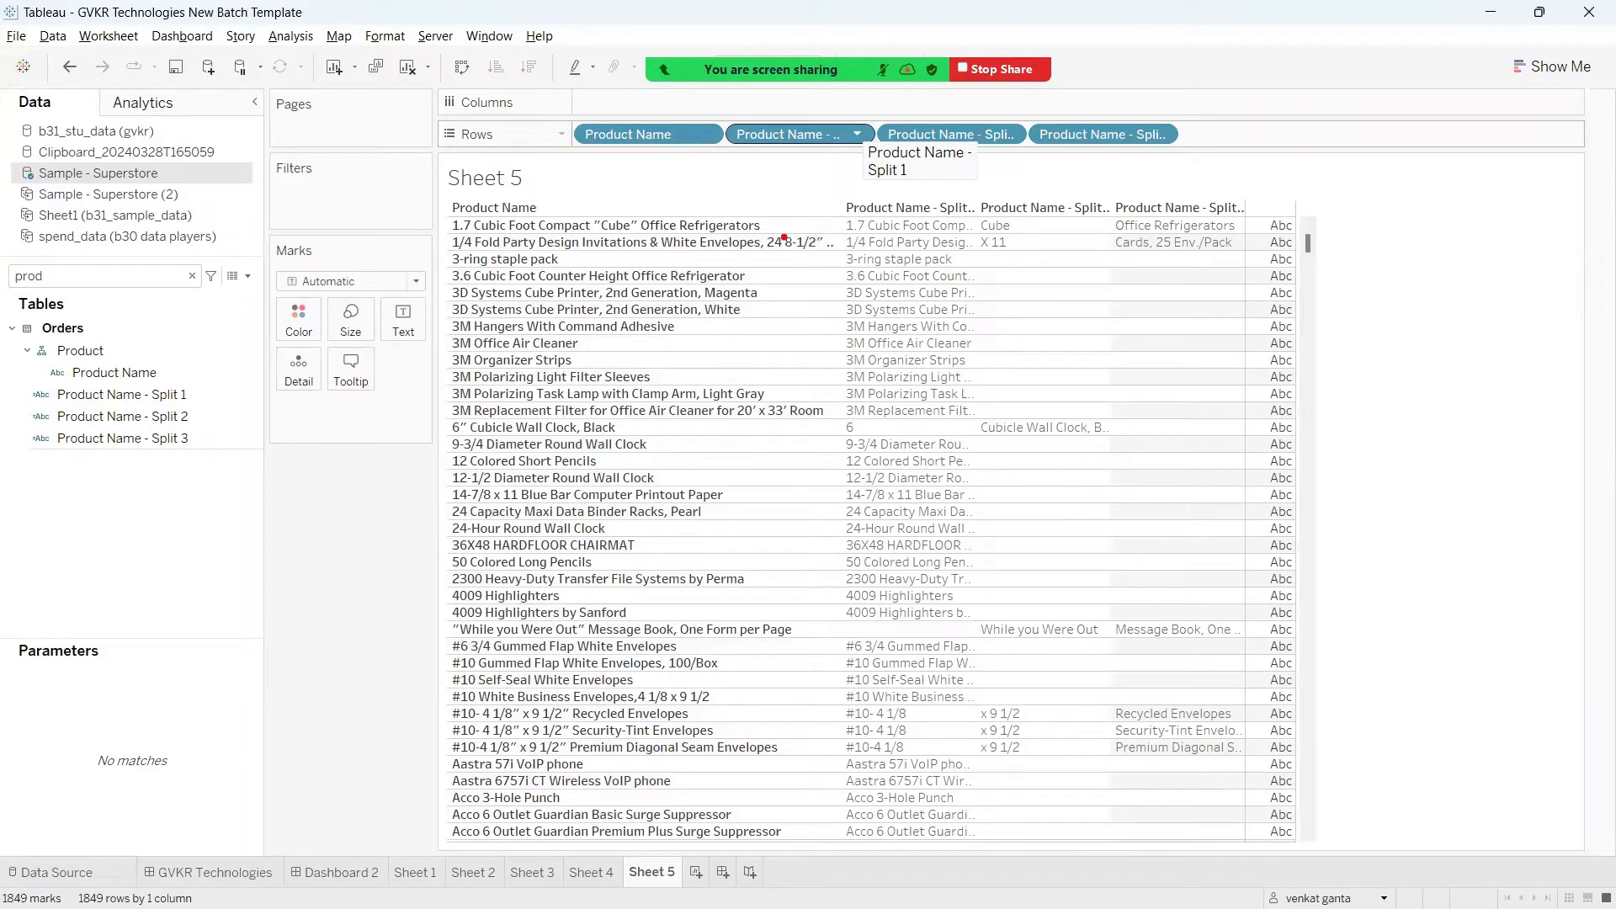
Step: Compare the parts of the first product name around its quotation marks with the three Product Name split columns
{"action": "mouse_move", "coordinate": [596, 212]}
{"action": "left_mouse_down"}
{"action": "mouse_move", "coordinate": [598, 176]}
{"action": "mouse_move", "coordinate": [569, 208]}
{"action": "mouse_move", "coordinate": [424, 217]}
{"action": "mouse_move", "coordinate": [593, 248]}
{"action": "mouse_move", "coordinate": [579, 205]}
{"action": "mouse_move", "coordinate": [555, 203]}
{"action": "left_mouse_up"}
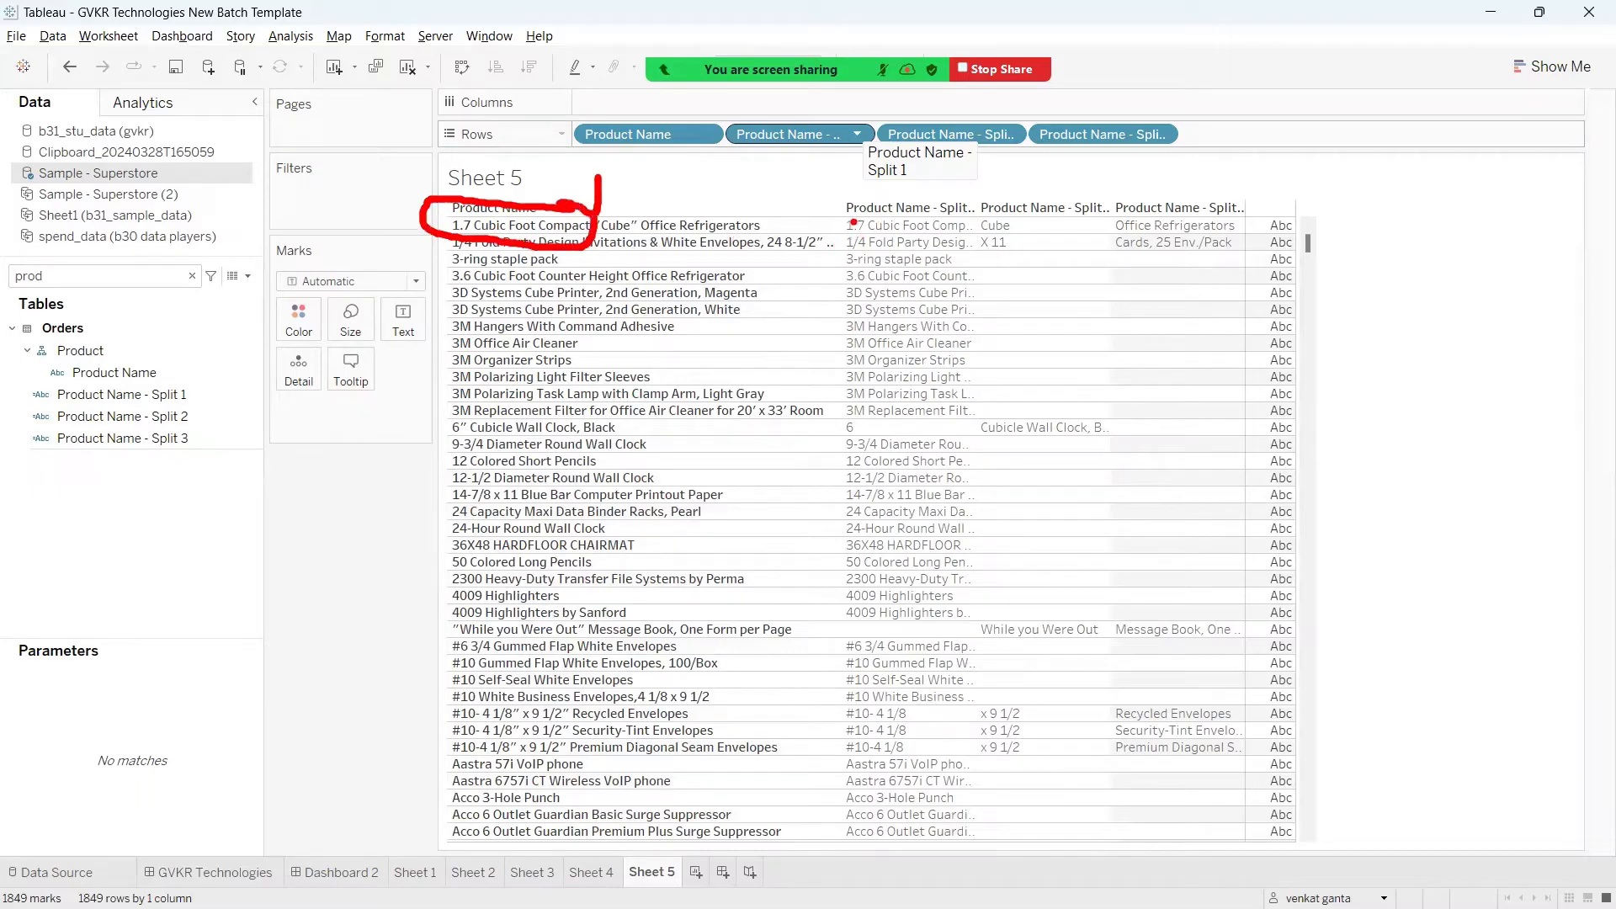
{"action": "left_click_drag", "start_coordinate": [851, 189], "coordinate": [890, 204]}
{"action": "left_click_drag", "start_coordinate": [624, 215], "coordinate": [630, 190]}
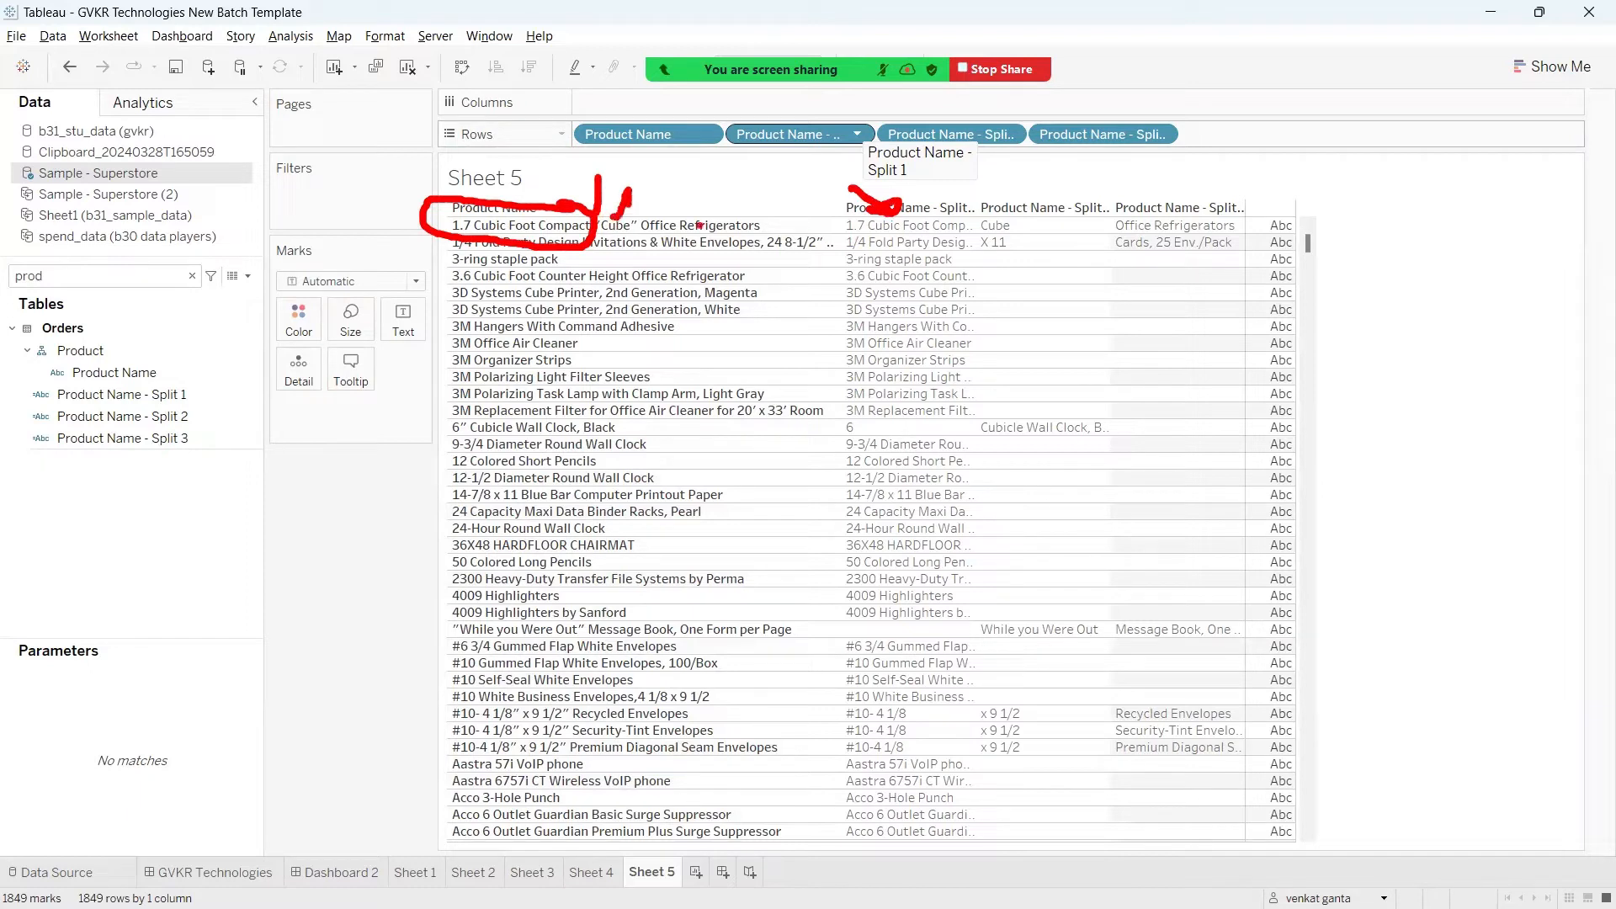
{"action": "mouse_move", "coordinate": [997, 209]}
{"action": "left_mouse_down"}
{"action": "mouse_move", "coordinate": [1002, 174]}
{"action": "mouse_move", "coordinate": [1017, 202]}
{"action": "left_mouse_up"}
{"action": "mouse_move", "coordinate": [633, 216]}
{"action": "left_mouse_down"}
{"action": "mouse_move", "coordinate": [624, 229]}
{"action": "mouse_move", "coordinate": [654, 173]}
{"action": "left_mouse_up"}
{"action": "mouse_move", "coordinate": [671, 189]}
{"action": "left_mouse_down"}
{"action": "mouse_move", "coordinate": [650, 254]}
{"action": "mouse_move", "coordinate": [781, 217]}
{"action": "mouse_move", "coordinate": [674, 203]}
{"action": "left_mouse_up"}
{"action": "mouse_move", "coordinate": [1160, 156]}
{"action": "left_mouse_down"}
{"action": "mouse_move", "coordinate": [1185, 223]}
{"action": "mouse_move", "coordinate": [1211, 199]}
{"action": "left_mouse_up"}
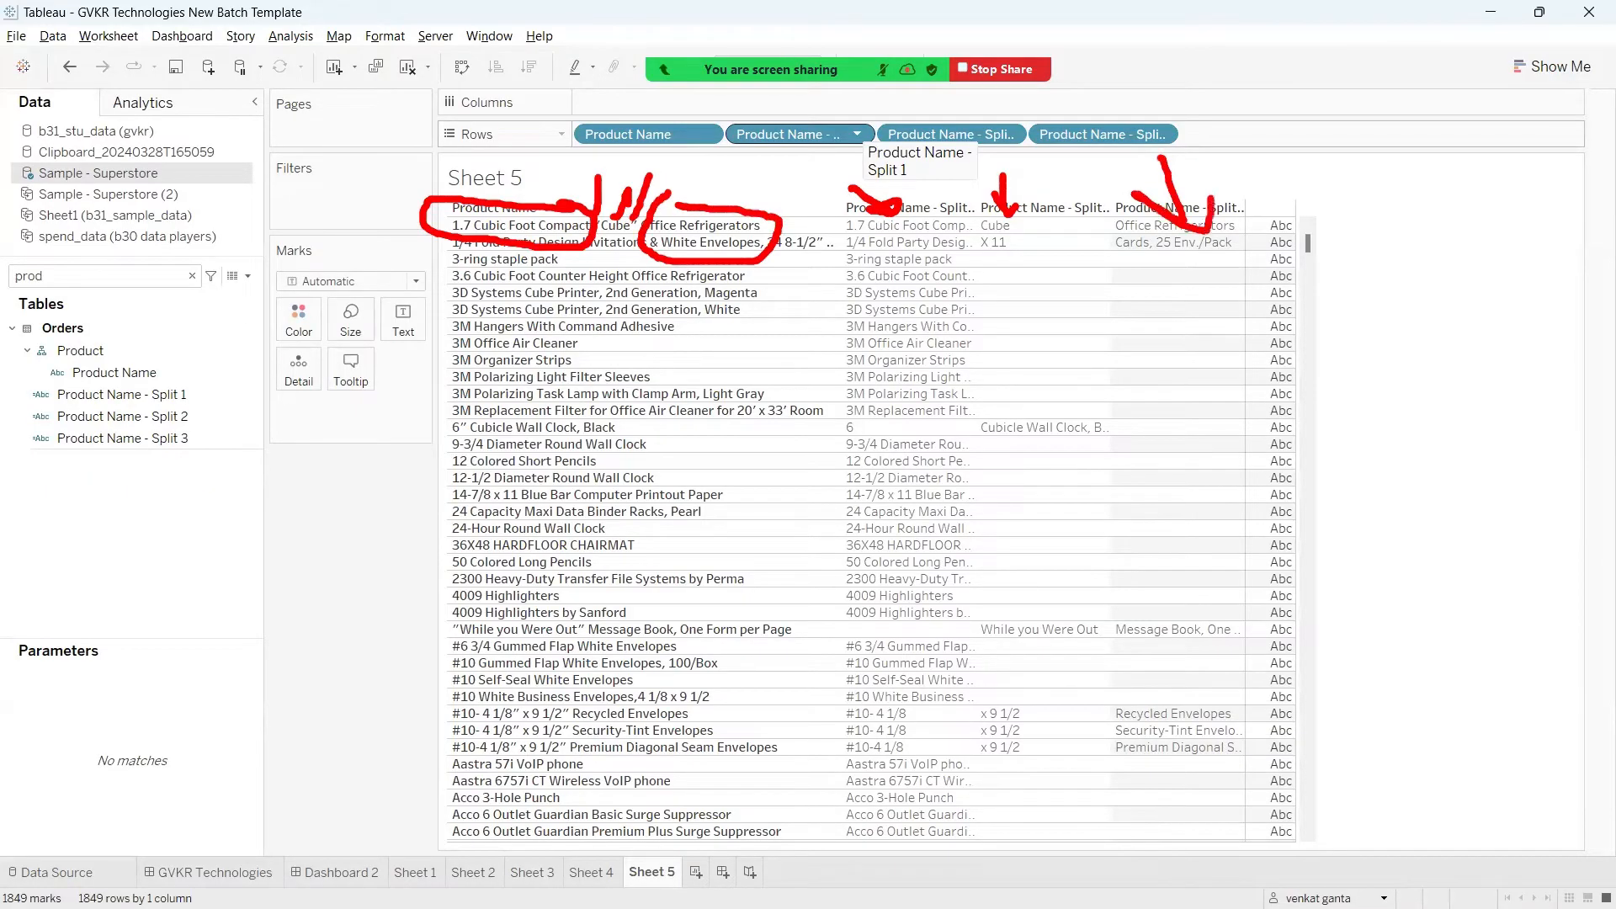
{"action": "right_click", "coordinate": [1340, 269]}
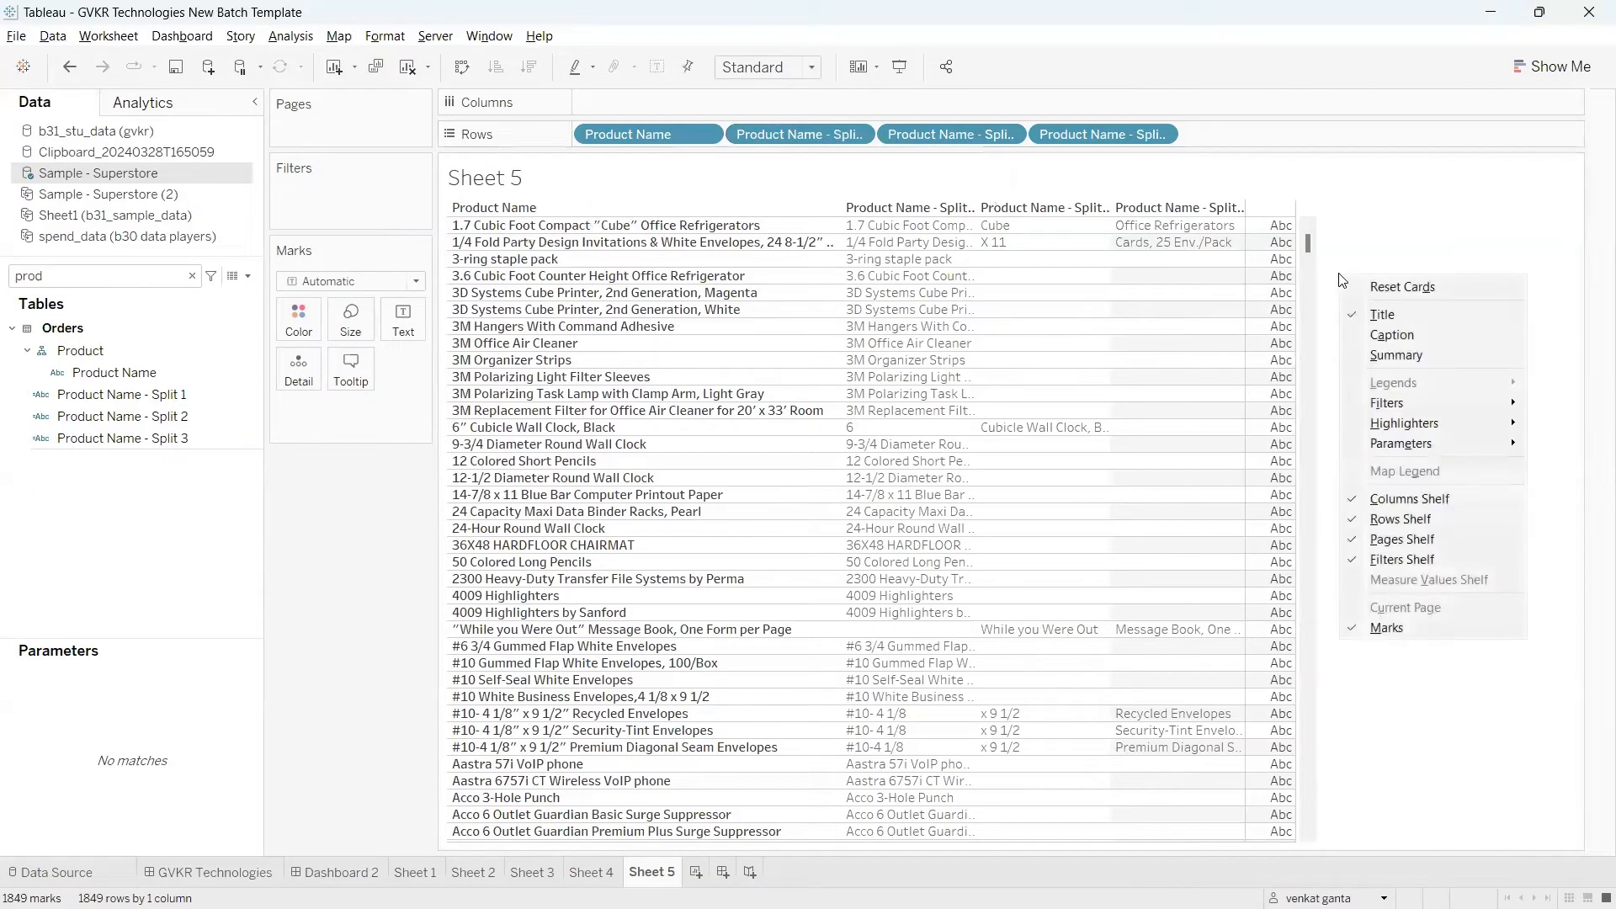
Step: Add a new worksheet and switch to the Tableau string function notes in Chrome
{"action": "left_click", "coordinate": [702, 875]}
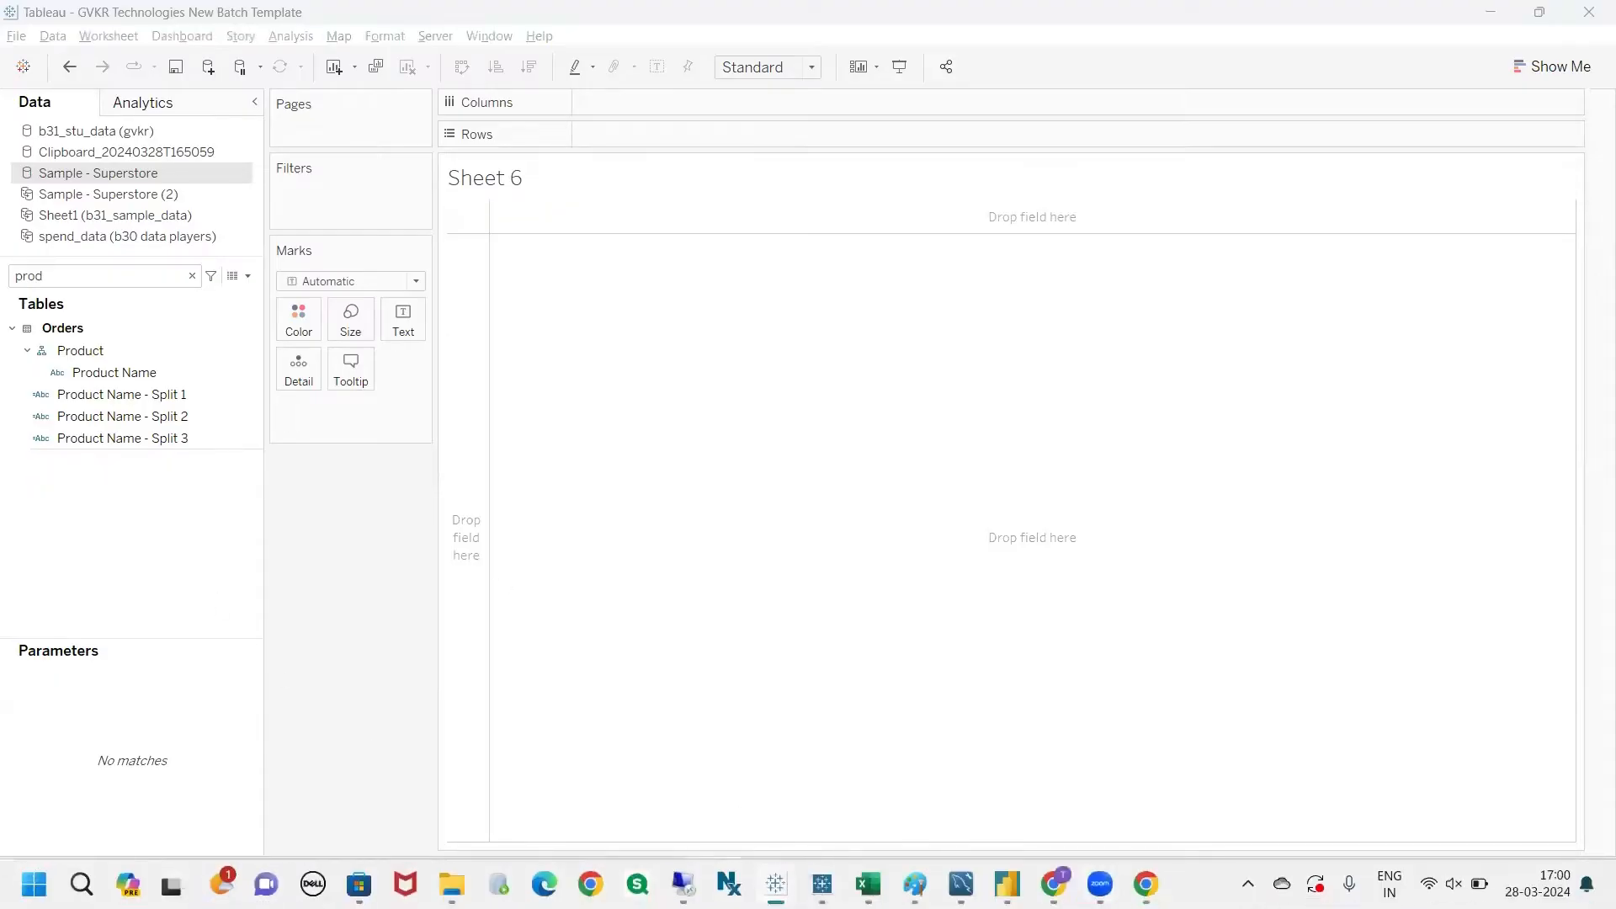
{"action": "mouse_move", "coordinate": [1053, 883]}
{"action": "left_click", "coordinate": [961, 835]}
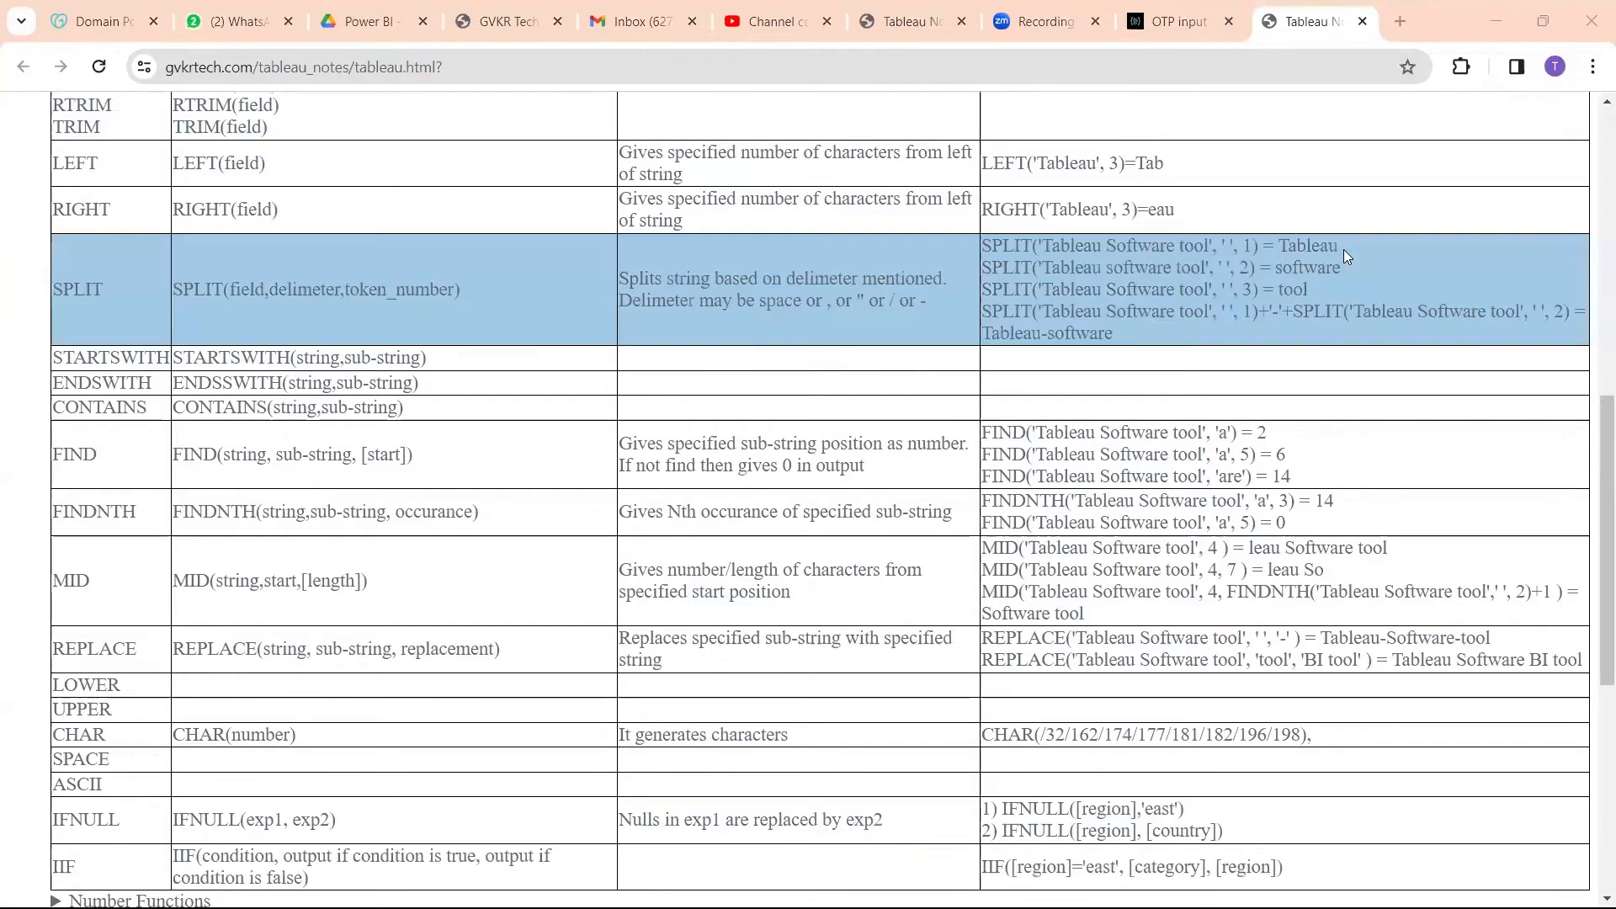
Step: Review the string function notes for STARTSWITH, CONTAINS, FIND, FINDNTH and MID
{"action": "scroll", "coordinate": [481, 517], "scroll_direction": "up", "scroll_amount": 1}
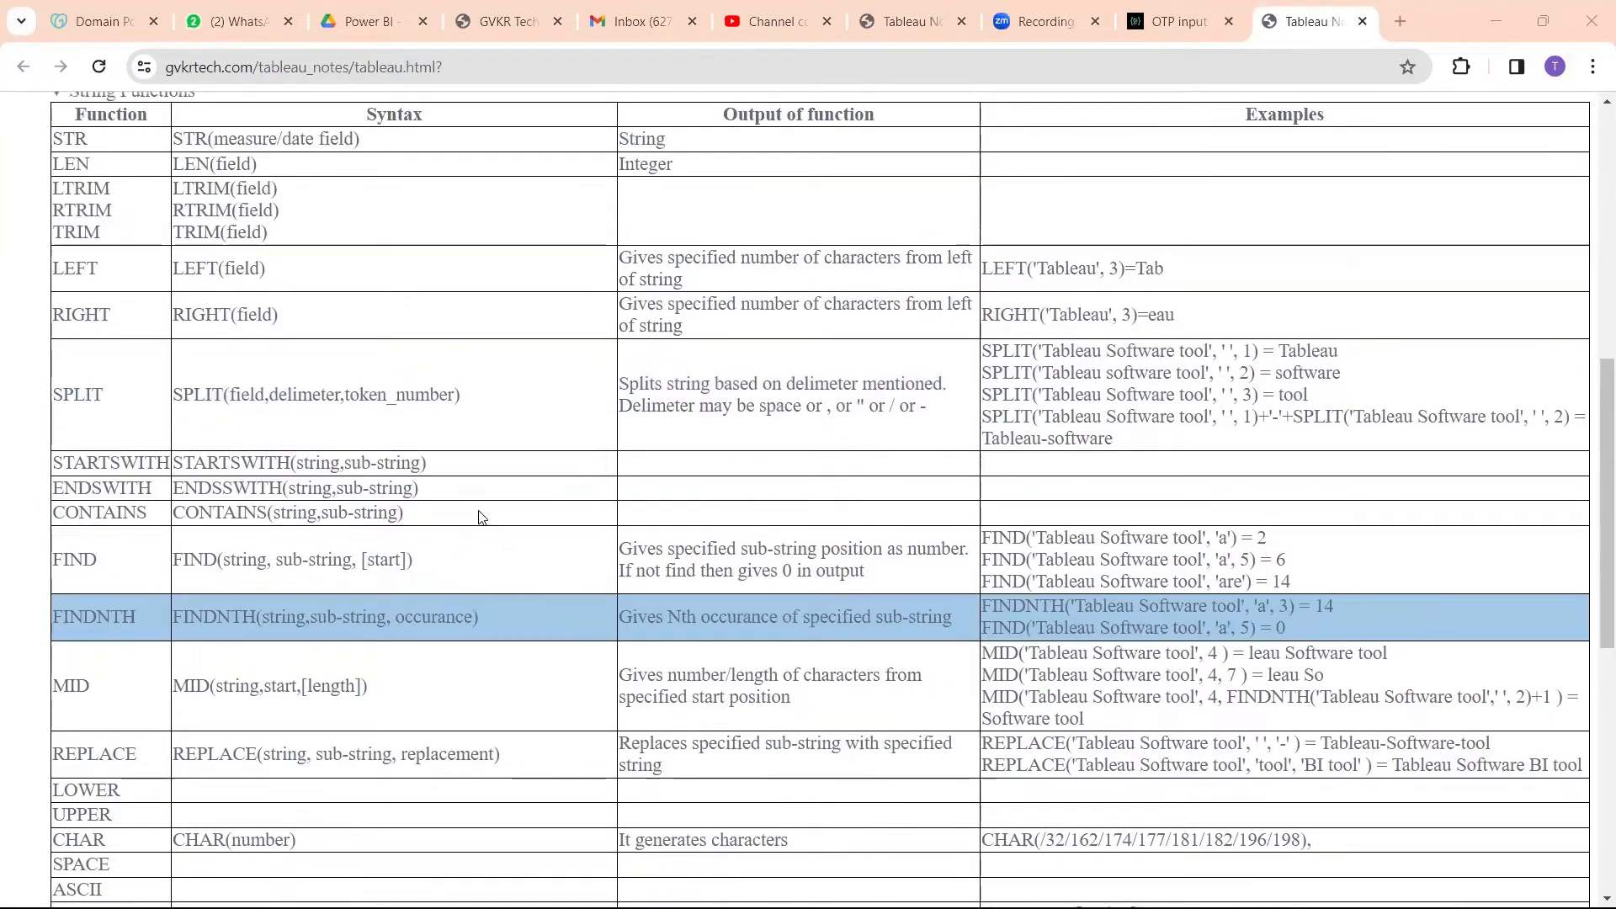
{"action": "scroll", "coordinate": [478, 510], "scroll_direction": "down", "scroll_amount": 1}
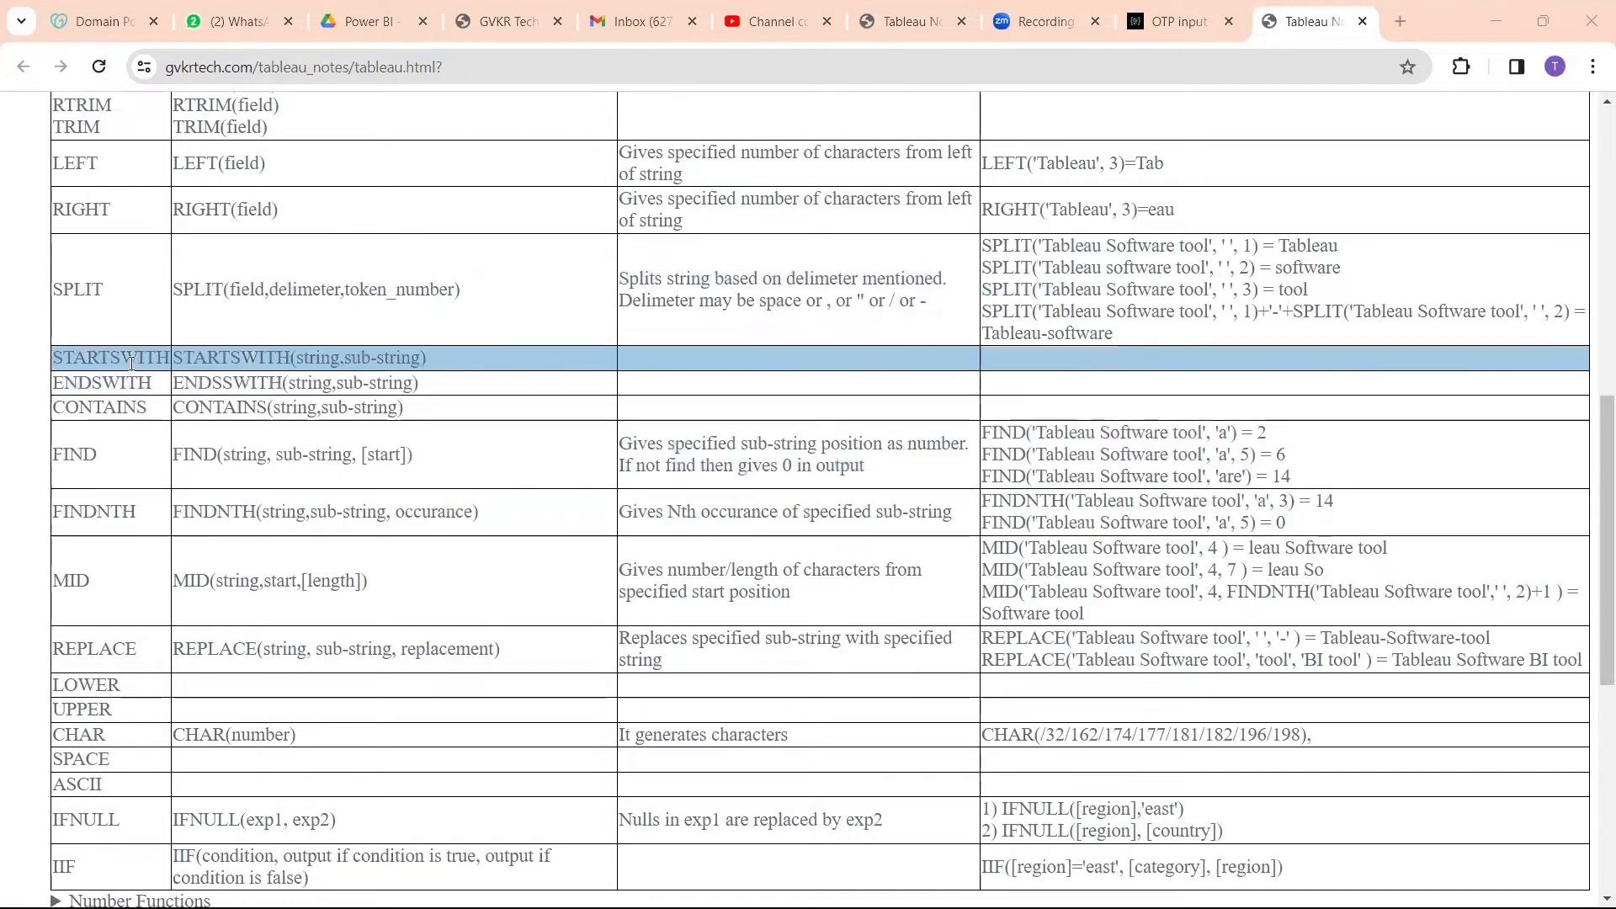
{"action": "left_click_drag", "start_coordinate": [77, 359], "coordinate": [54, 360]}
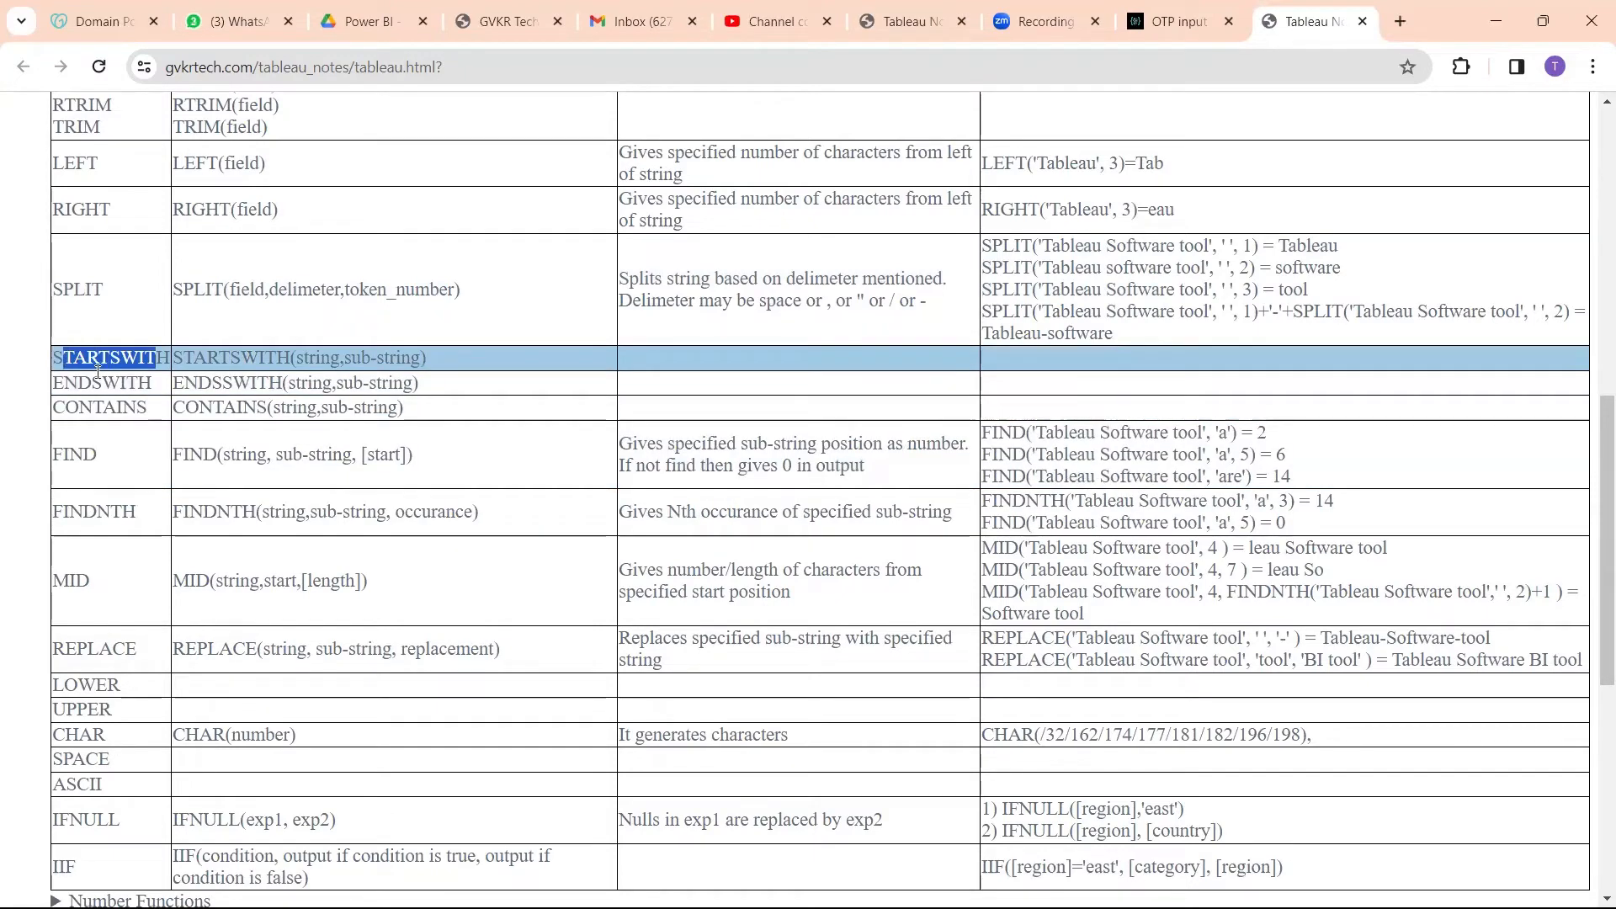
{"action": "left_click", "coordinate": [147, 411]}
{"action": "left_click_drag", "start_coordinate": [147, 411], "coordinate": [104, 409]}
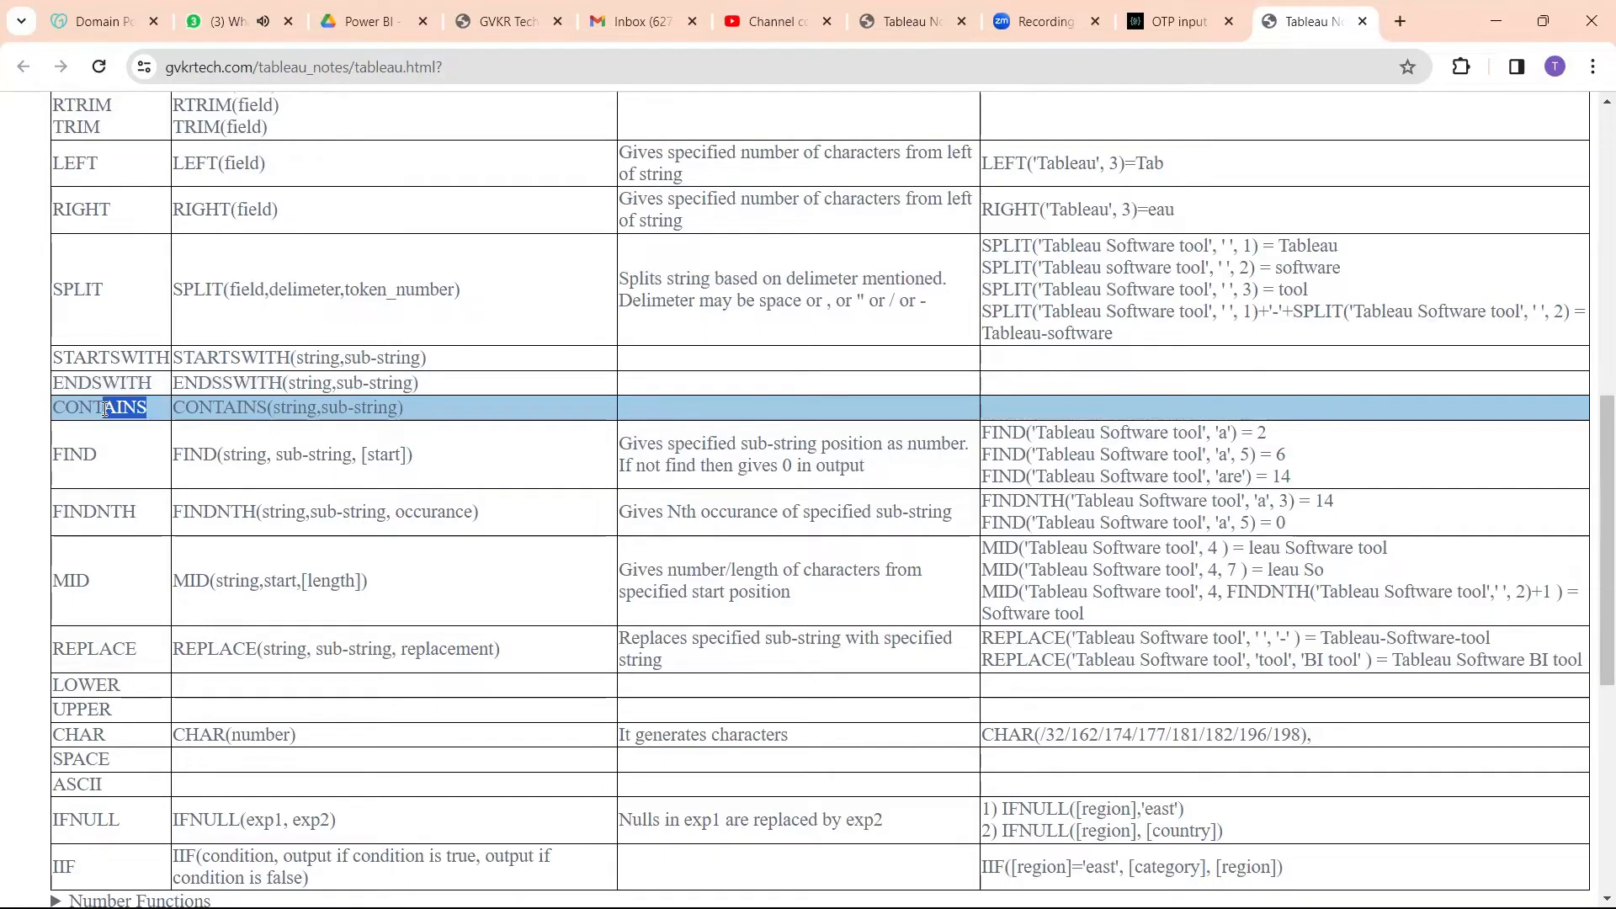
{"action": "left_click", "coordinate": [114, 447]}
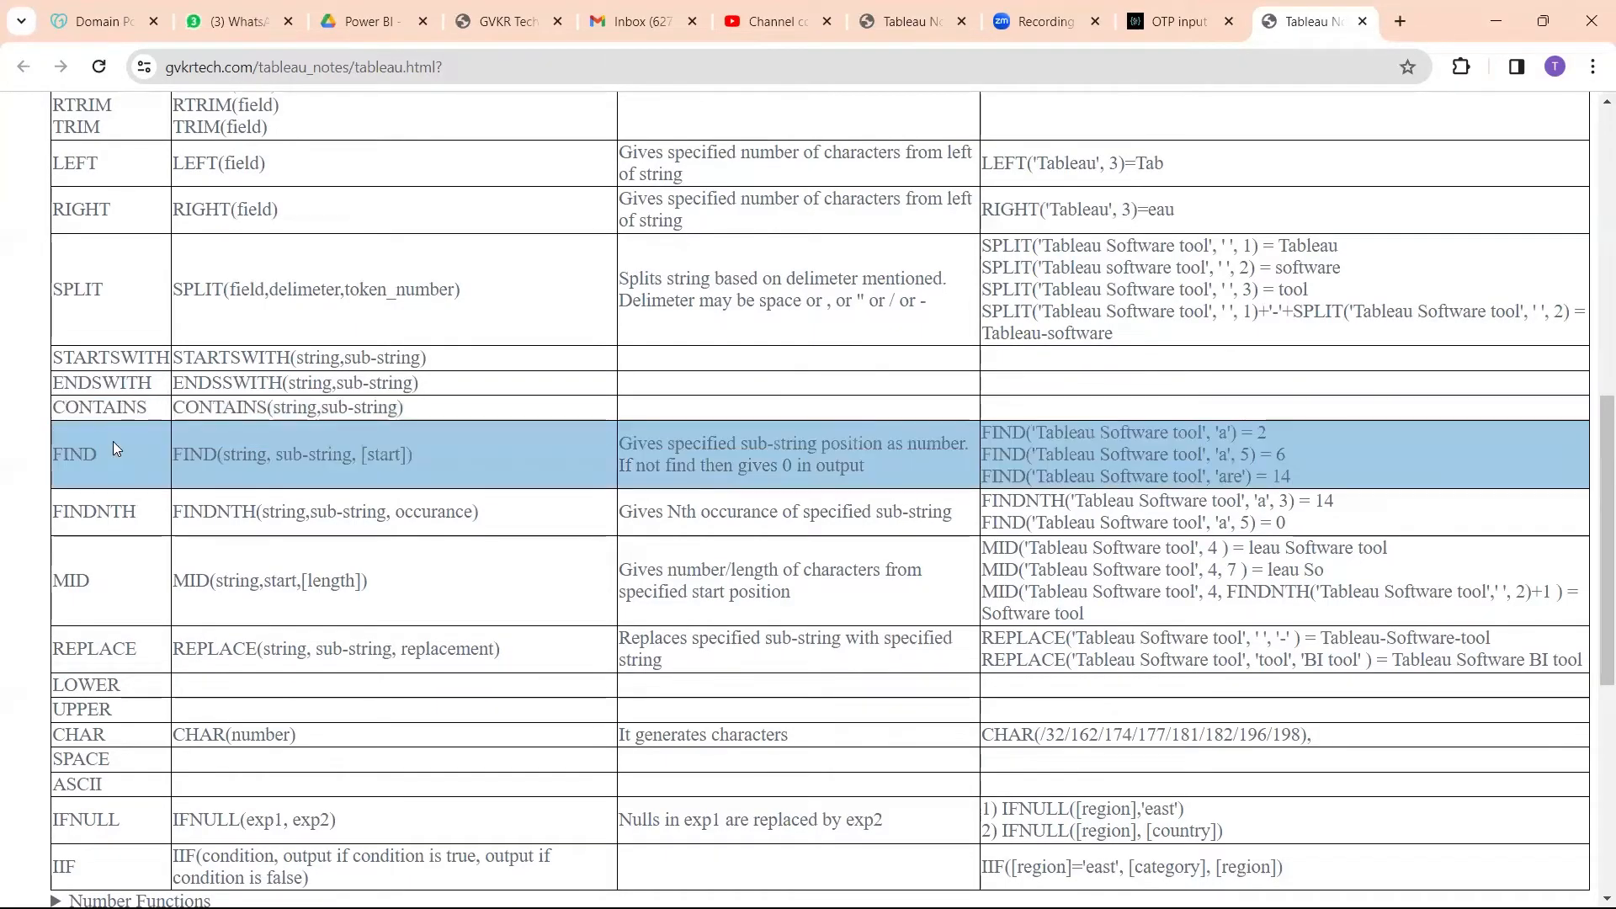
{"action": "left_click_drag", "start_coordinate": [104, 458], "coordinate": [62, 458]}
{"action": "left_click_drag", "start_coordinate": [138, 514], "coordinate": [63, 518]}
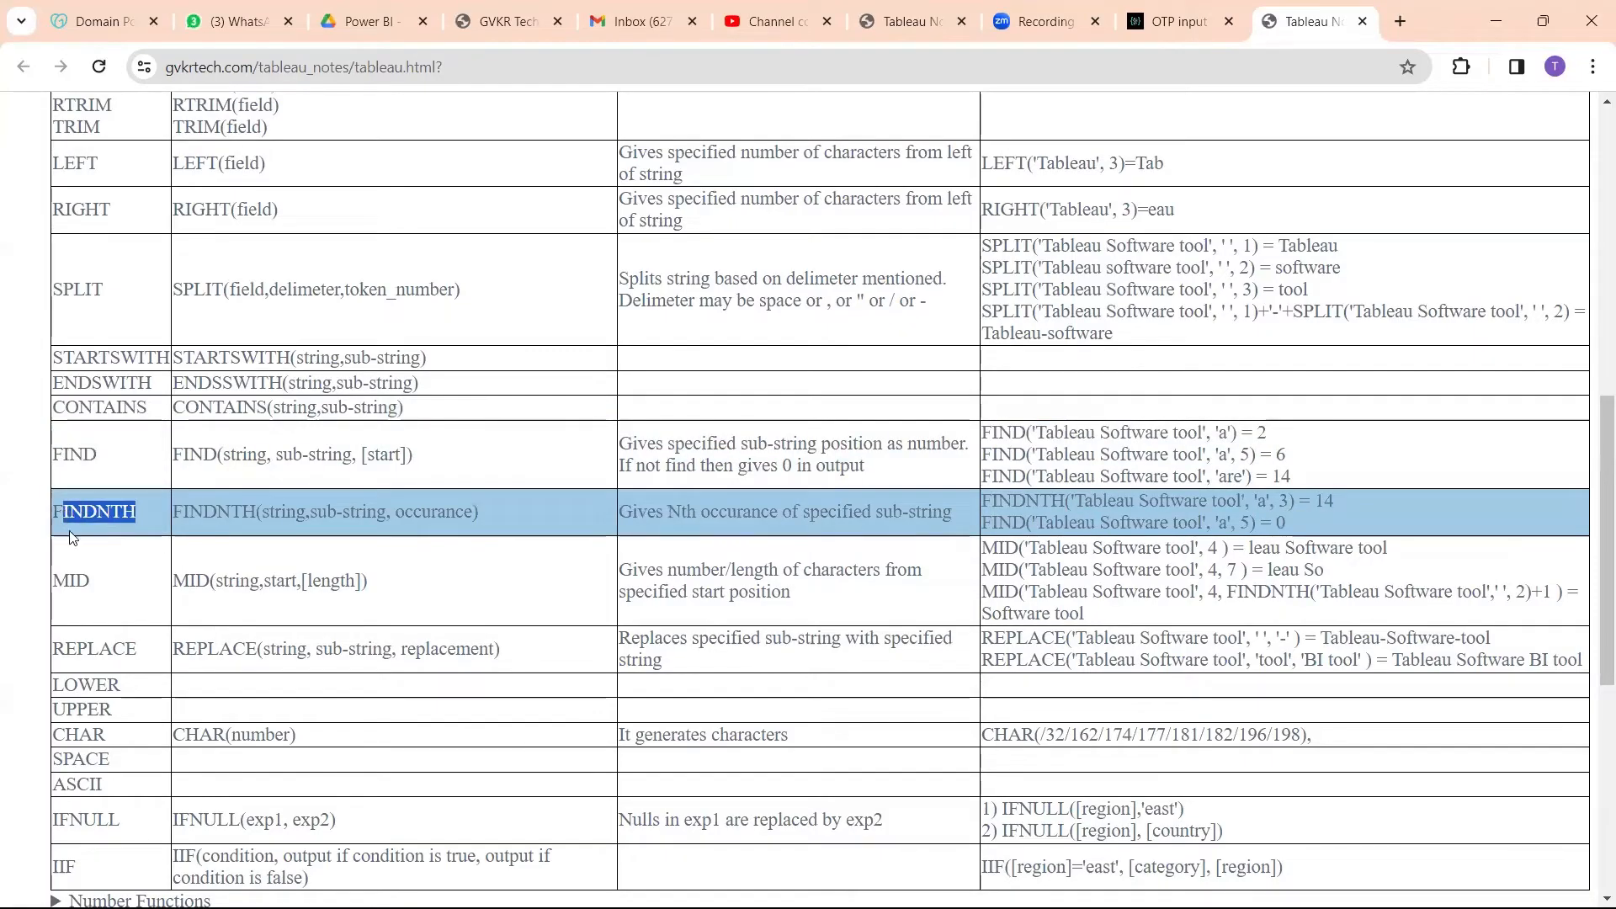
{"action": "left_click_drag", "start_coordinate": [102, 581], "coordinate": [55, 579]}
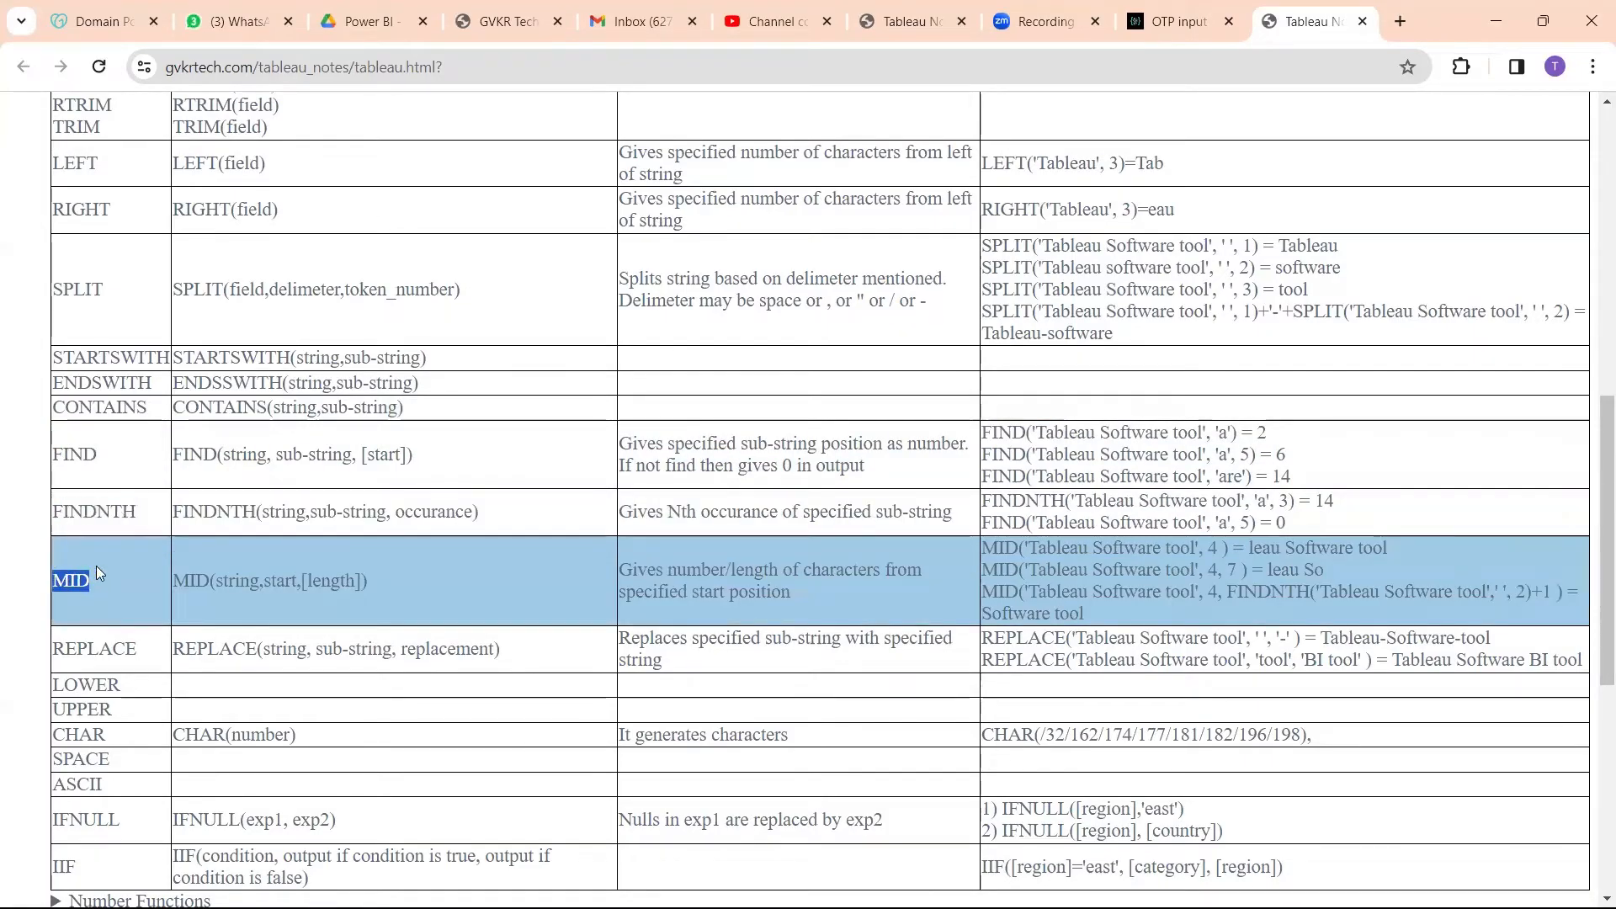
{"action": "left_click", "coordinate": [97, 567]}
{"action": "key", "text": "ctrl+a"}
{"action": "right_click", "coordinate": [428, 499]}
{"action": "left_click", "coordinate": [552, 469]}
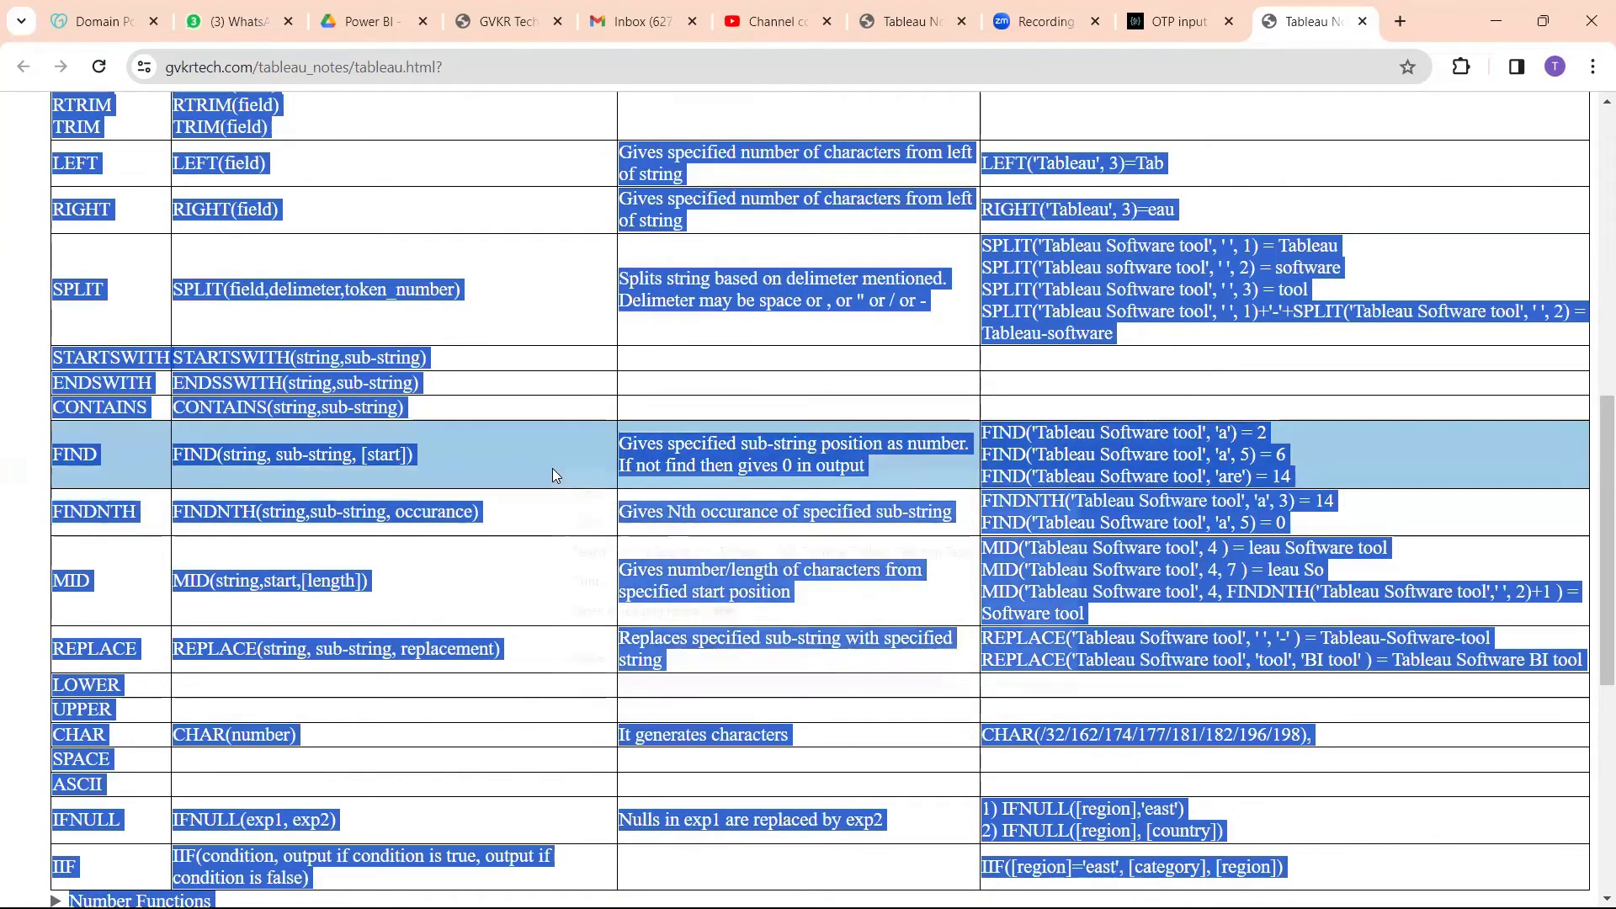
{"action": "right_click", "coordinate": [552, 469]}
{"action": "left_click", "coordinate": [418, 456]}
{"action": "left_click", "coordinate": [418, 454]}
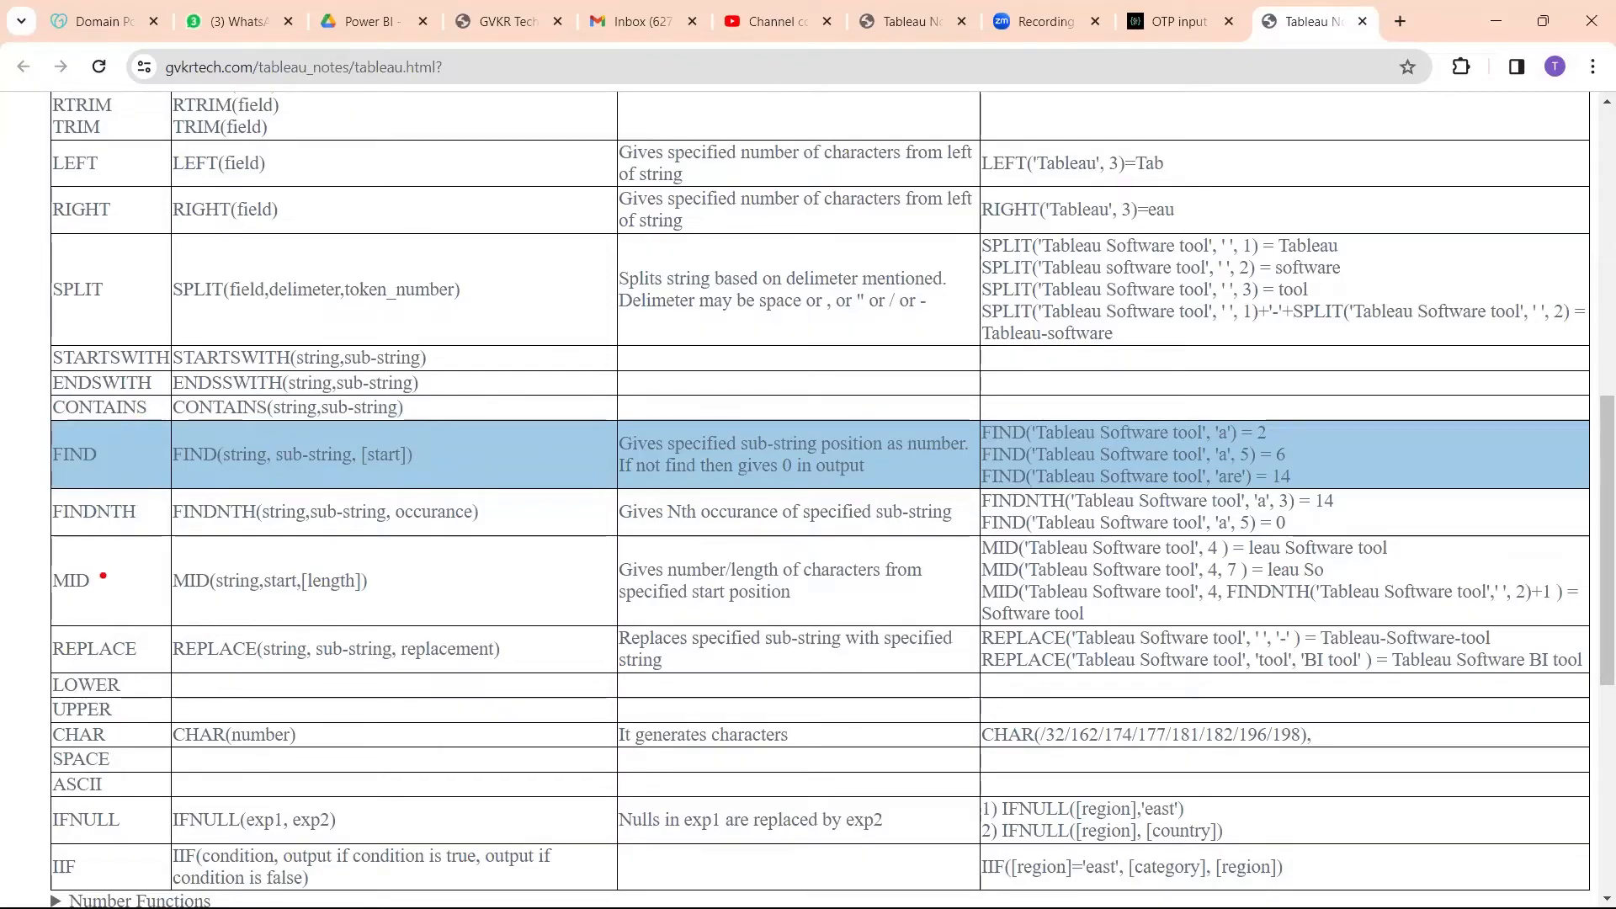
Step: Examine the FIND, FINDNTH and MID entries as a group, including the syntax of MID
{"action": "left_click_drag", "start_coordinate": [103, 577], "coordinate": [139, 565]}
{"action": "left_click_drag", "start_coordinate": [111, 465], "coordinate": [152, 447]}
{"action": "left_click_drag", "start_coordinate": [139, 509], "coordinate": [180, 490]}
{"action": "mouse_move", "coordinate": [41, 447]}
{"action": "left_mouse_down"}
{"action": "mouse_move", "coordinate": [7, 501]}
{"action": "mouse_move", "coordinate": [214, 581]}
{"action": "mouse_move", "coordinate": [3, 436]}
{"action": "left_mouse_up"}
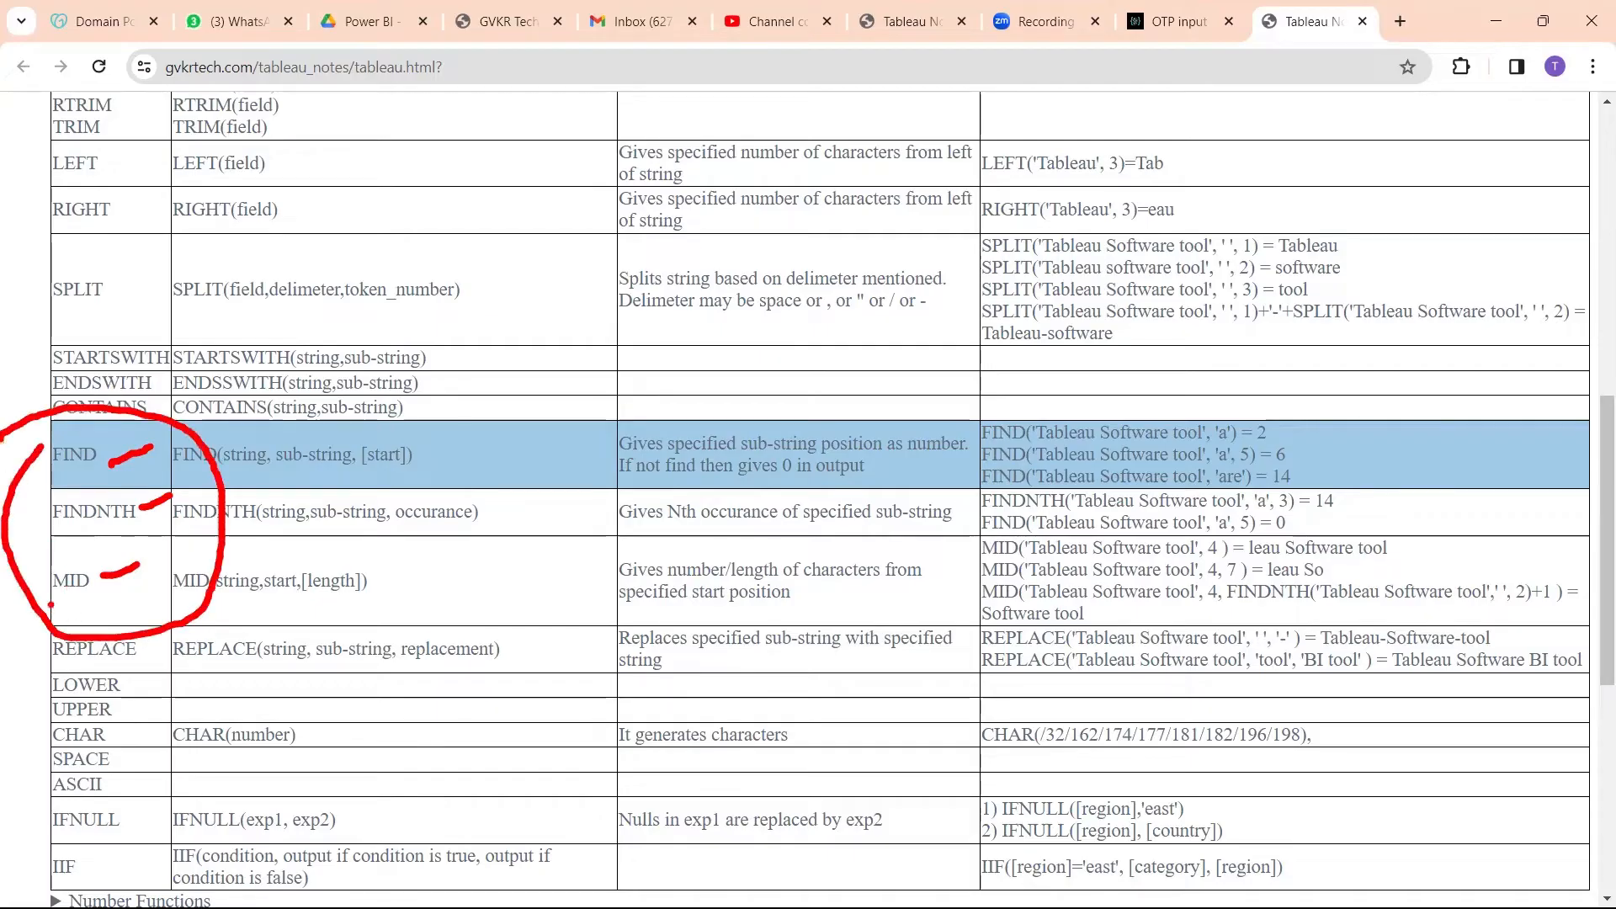
{"action": "left_click_drag", "start_coordinate": [42, 603], "coordinate": [90, 600]}
{"action": "key", "text": "Escape"}
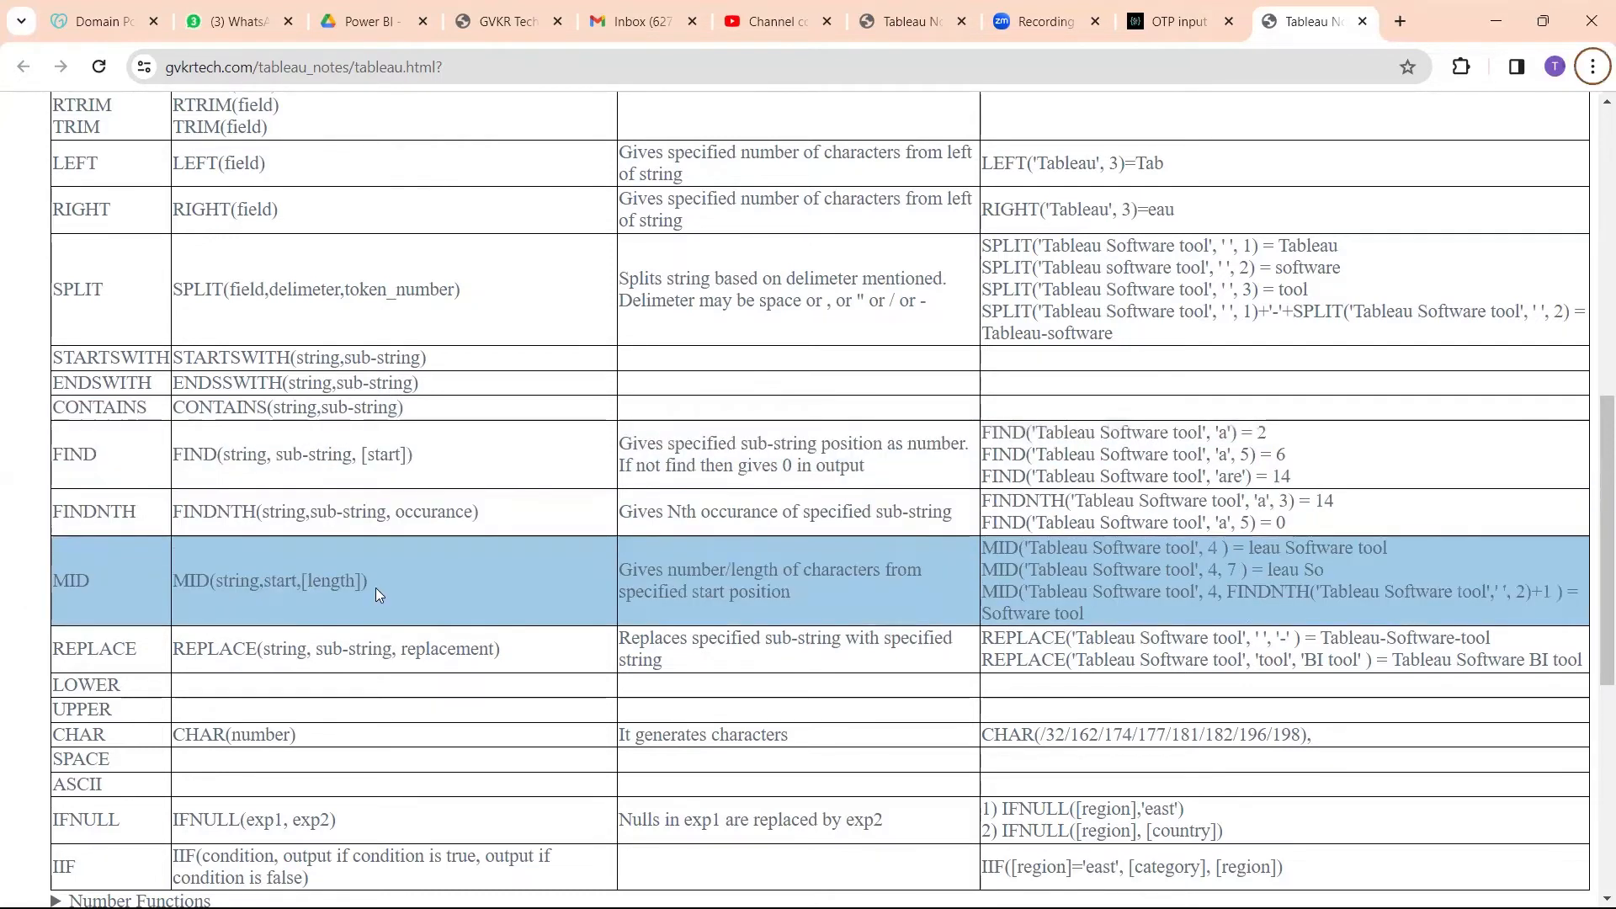
{"action": "left_click_drag", "start_coordinate": [375, 587], "coordinate": [166, 571]}
{"action": "left_click", "coordinate": [384, 587]}
Step: Switch back to Tableau, place Product Name on Rows with all members, and widen its column to fit the names
{"action": "key", "text": "alt+Tab"}
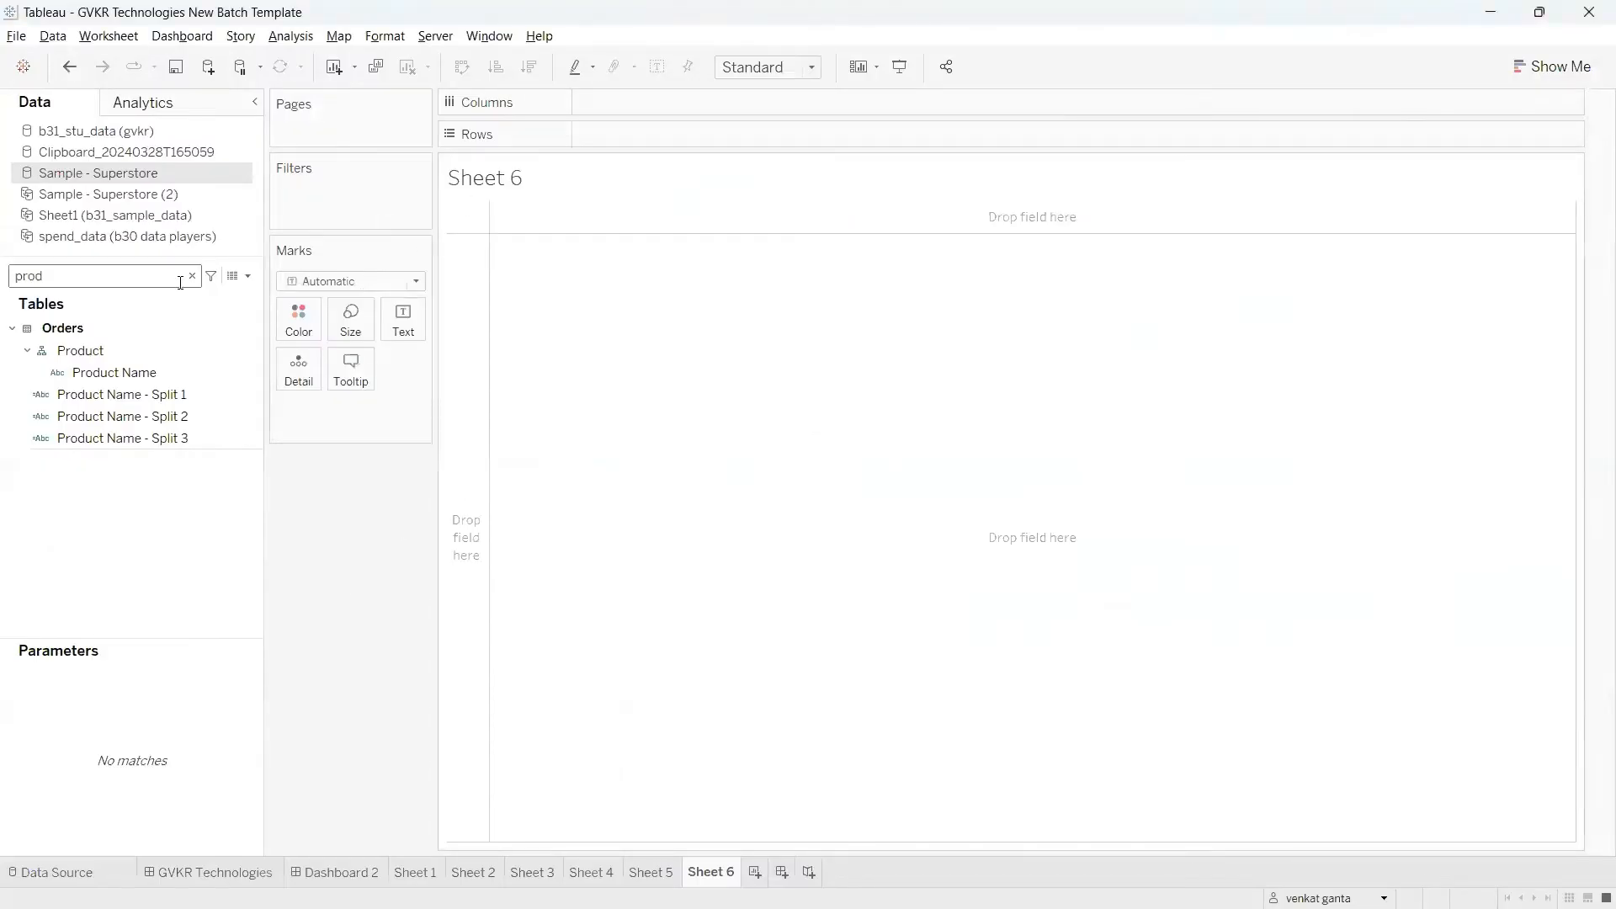
{"action": "left_click_drag", "start_coordinate": [155, 371], "coordinate": [688, 138]}
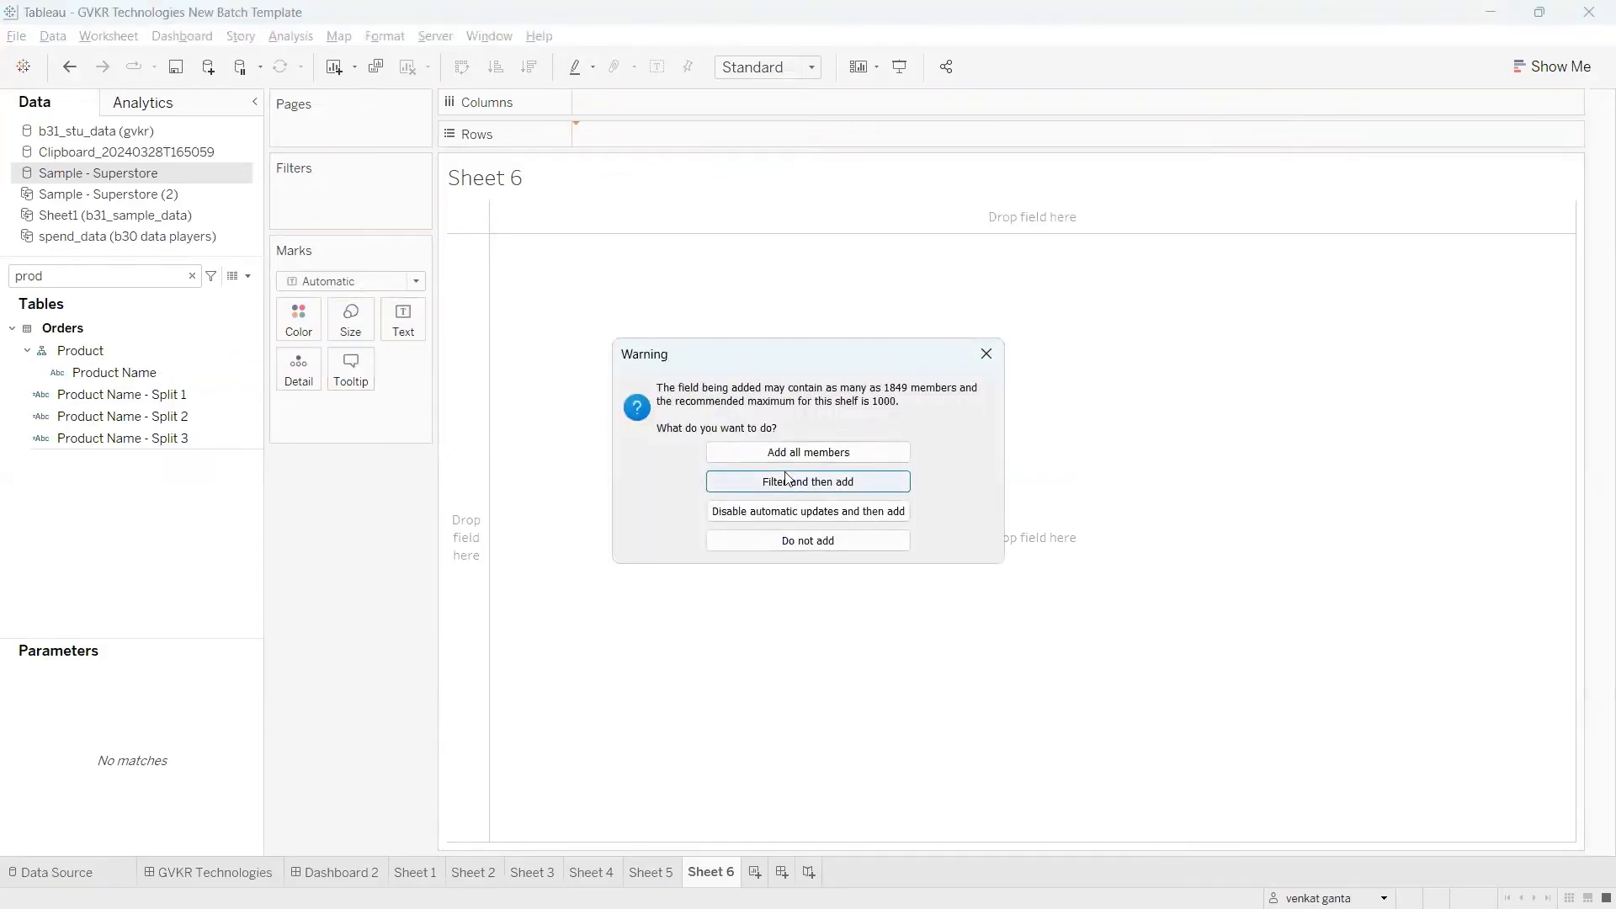
{"action": "left_click", "coordinate": [789, 455]}
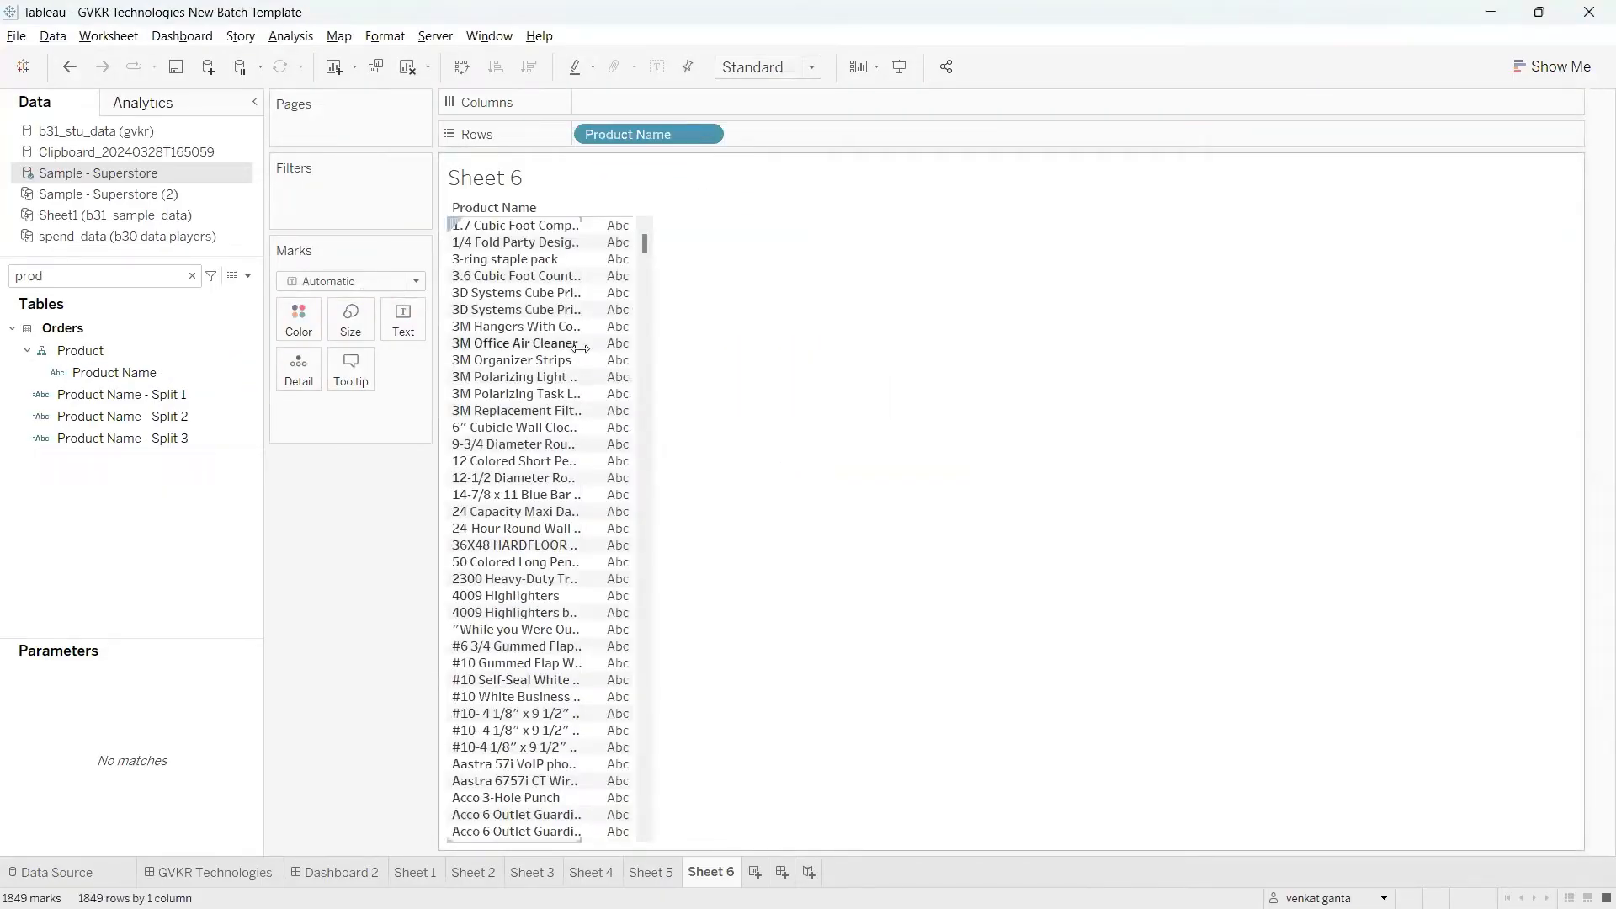
{"action": "left_click_drag", "start_coordinate": [767, 359], "coordinate": [850, 336]}
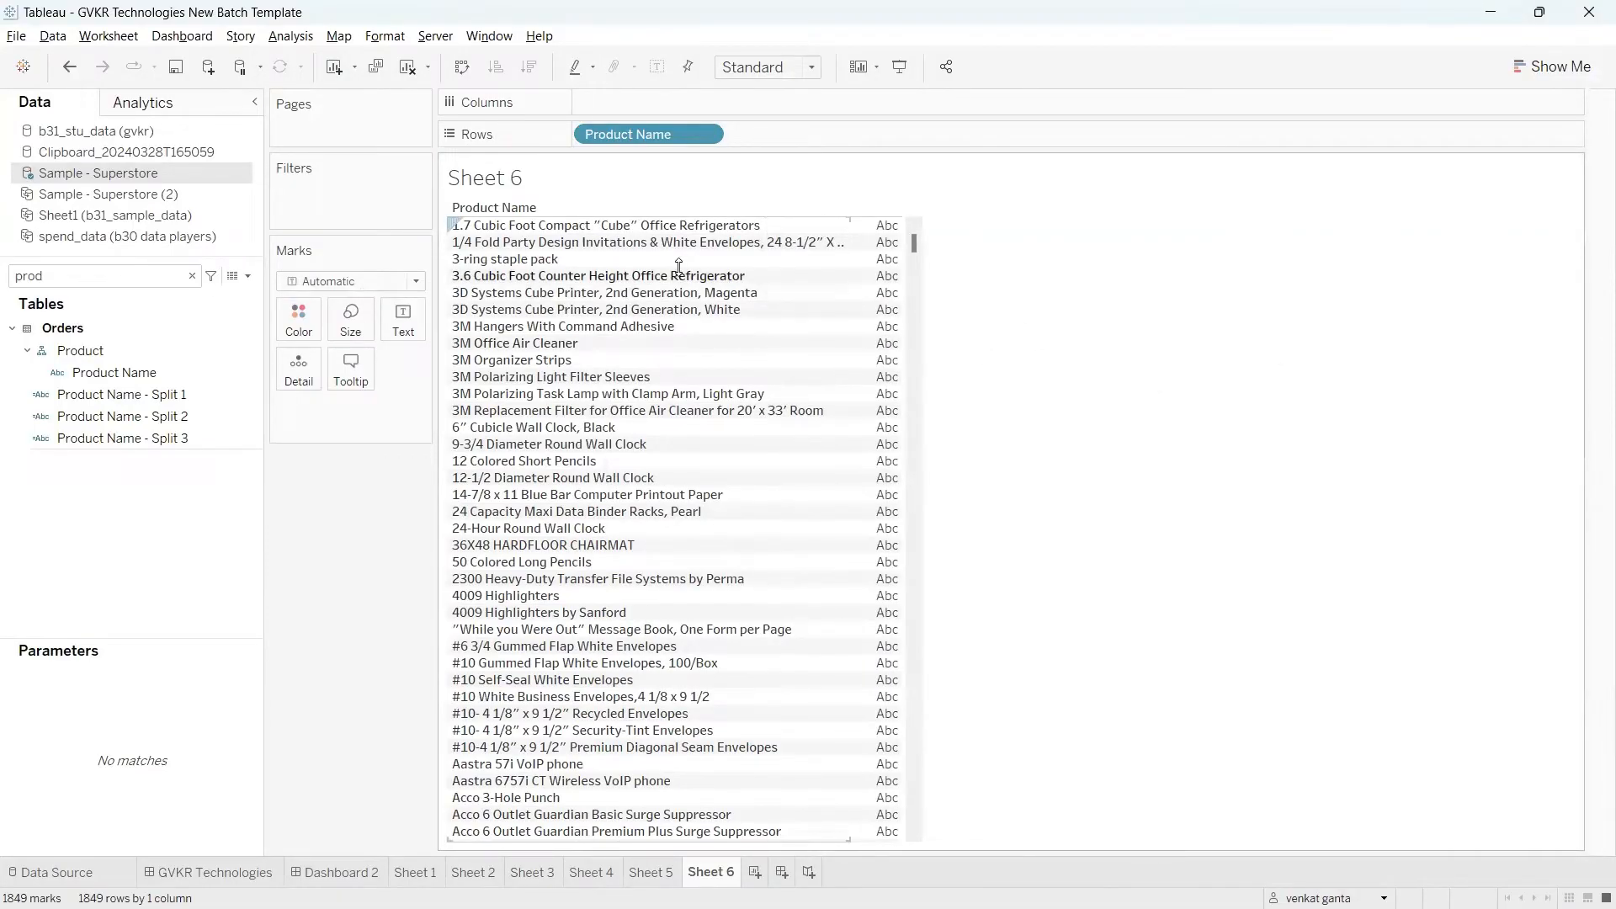
Step: Filter Product Name to keep only five products: the Cube refrigerator, Magenta Cube Printer, 3M Hangers, 6" Cubicle clock and 9-3/4 Diameter Round Wall Clock
{"action": "left_click", "coordinate": [504, 229]}
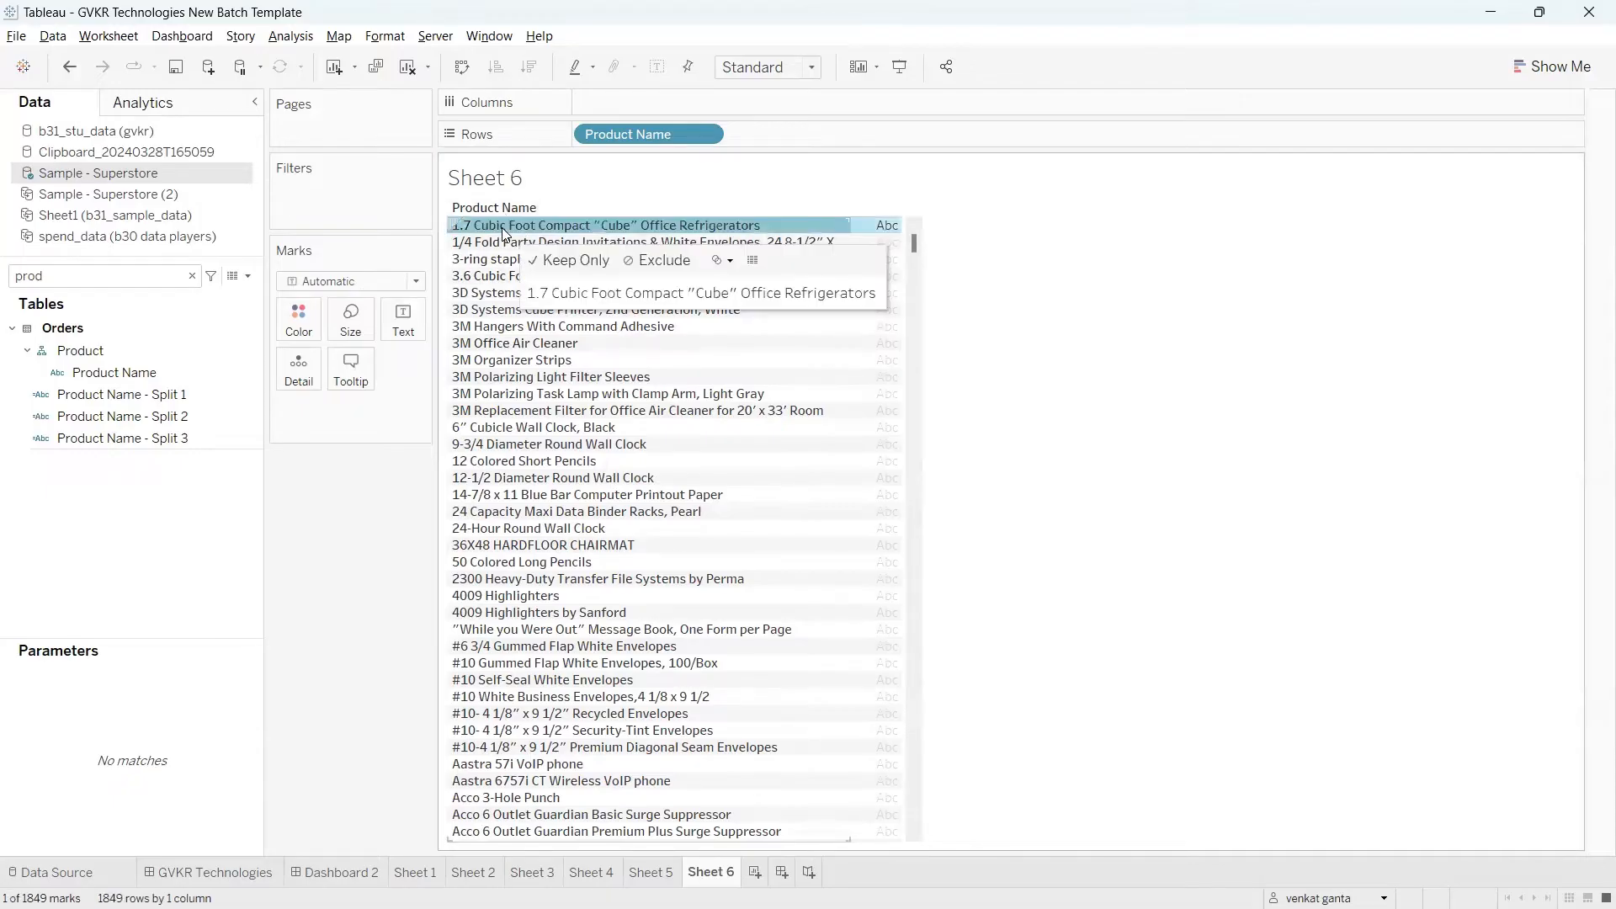
{"action": "left_click", "coordinate": [489, 295], "text": "ctrl"}
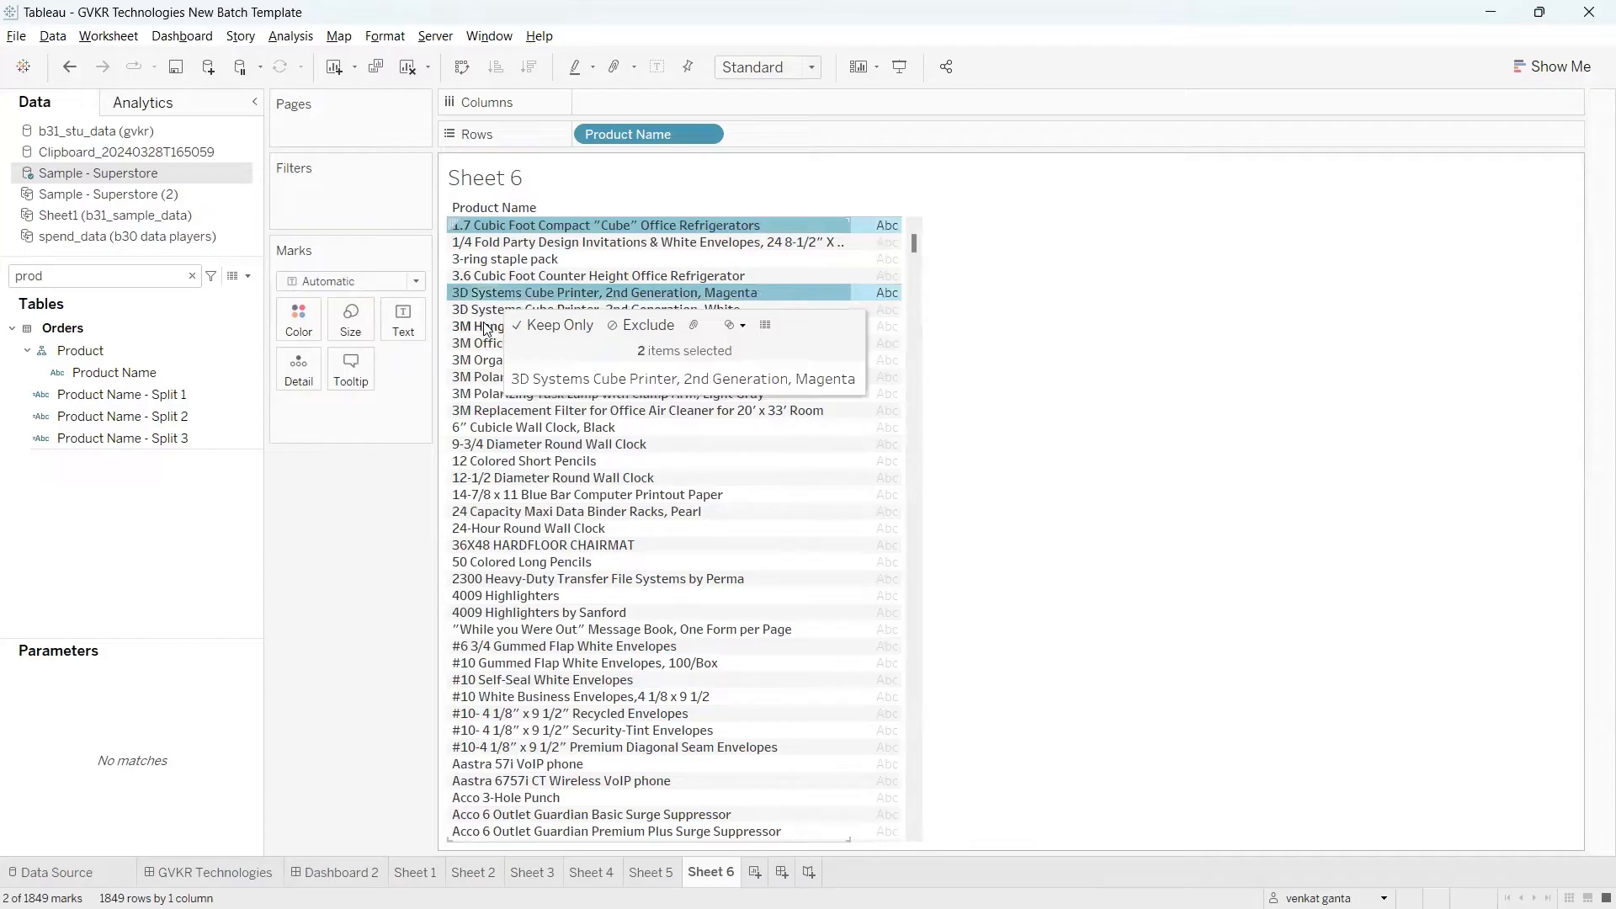
{"action": "left_click", "coordinate": [487, 328], "text": "ctrl"}
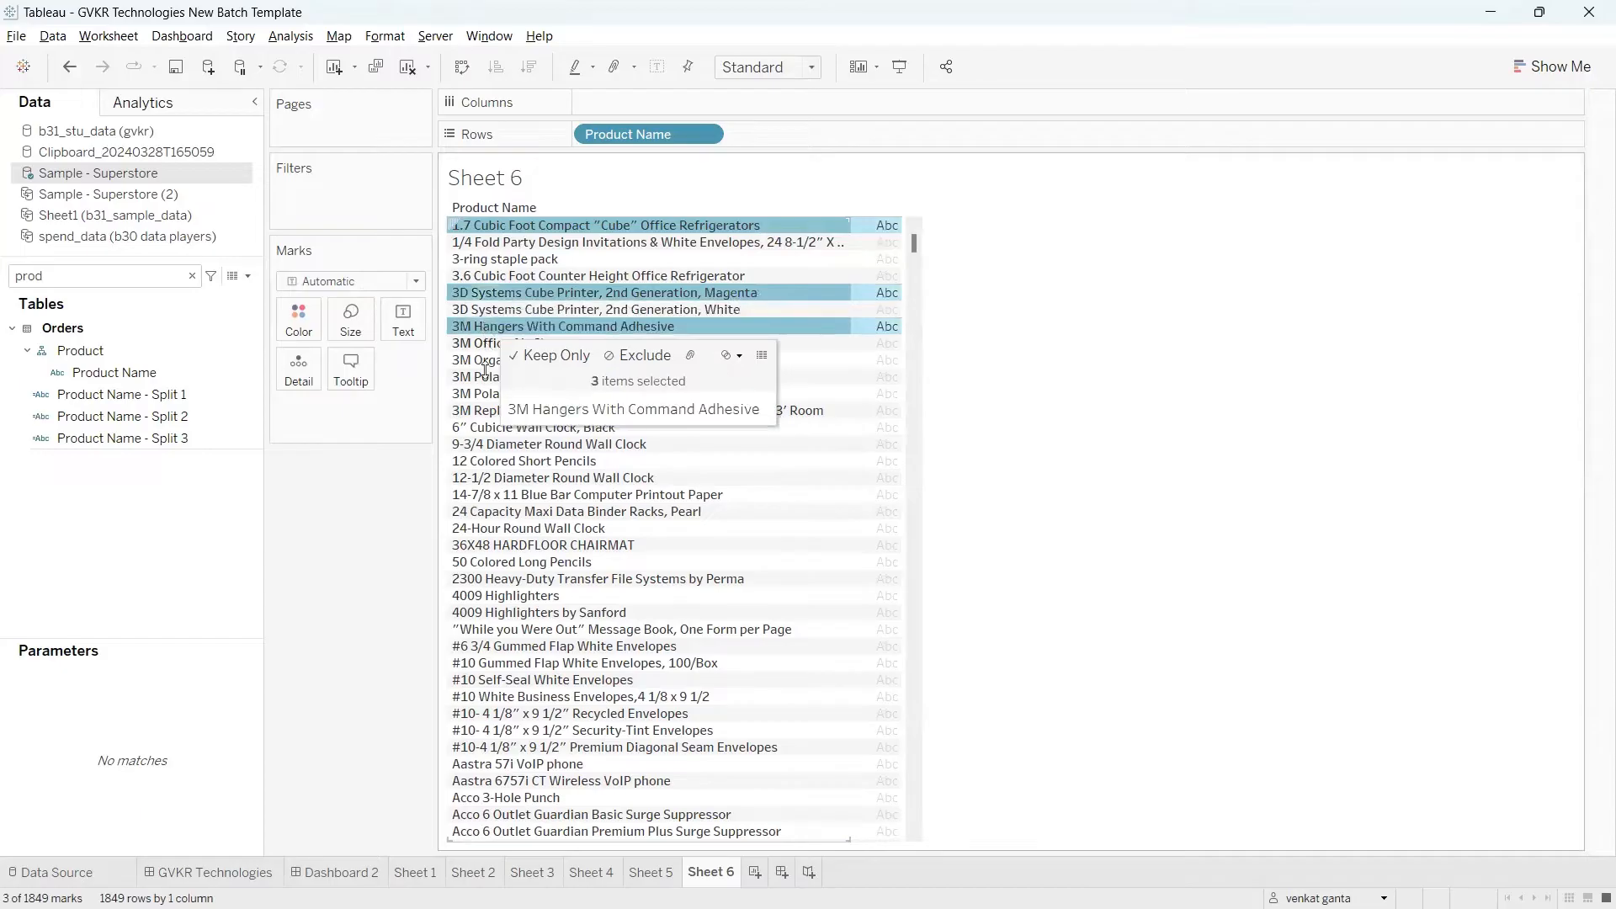
{"action": "left_click", "coordinate": [509, 447], "text": "ctrl"}
{"action": "left_click", "coordinate": [507, 429], "text": "ctrl"}
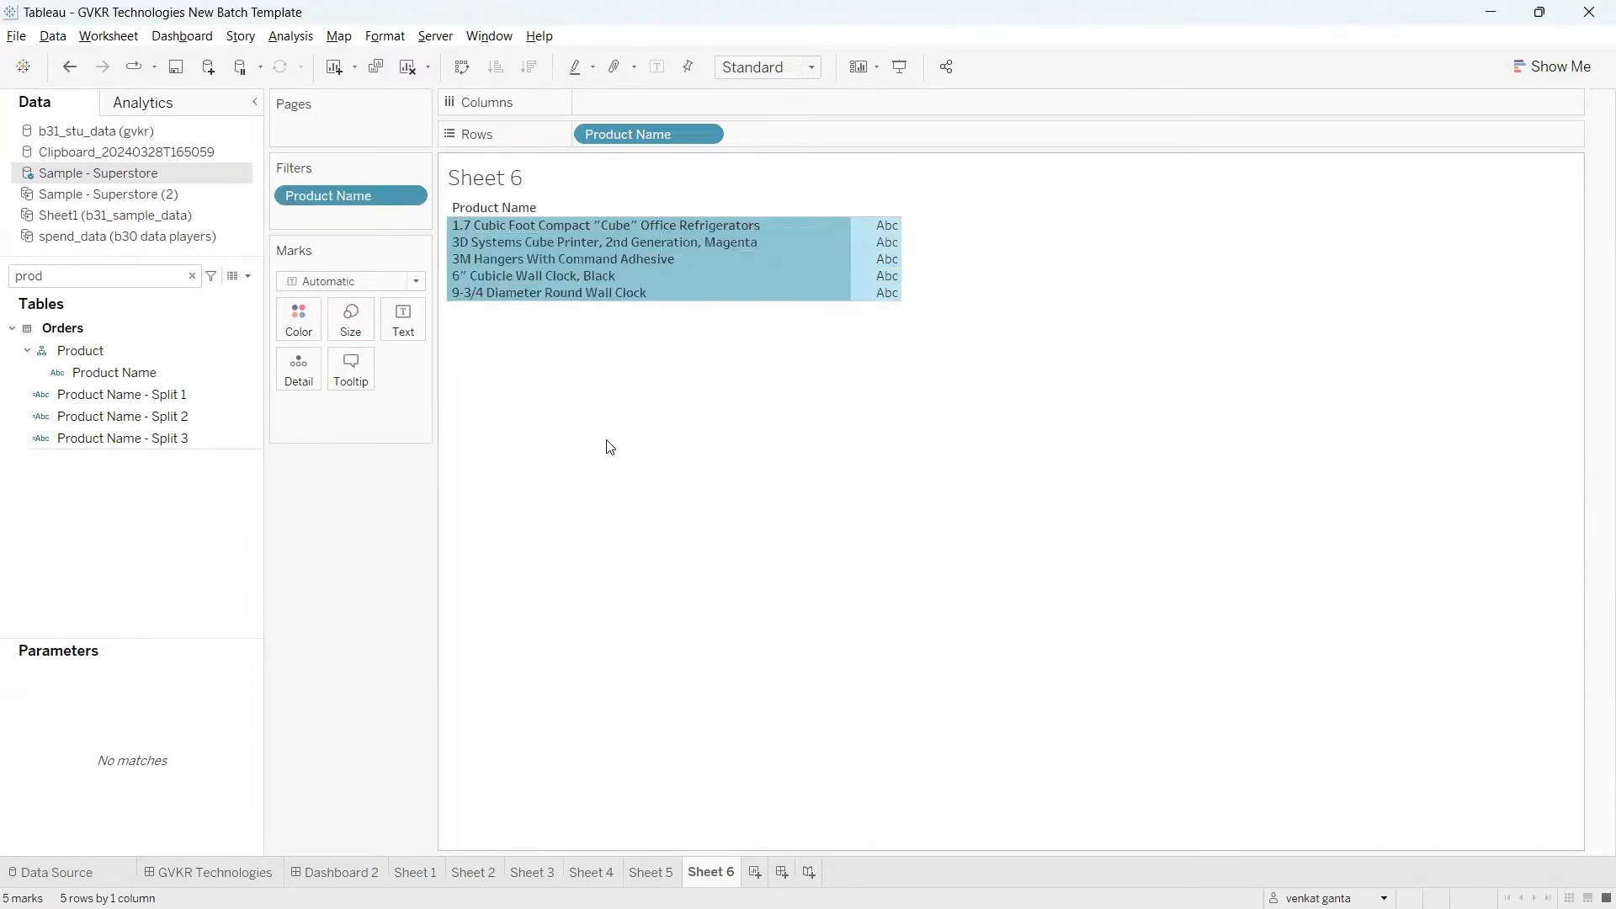
{"action": "left_click", "coordinate": [607, 441]}
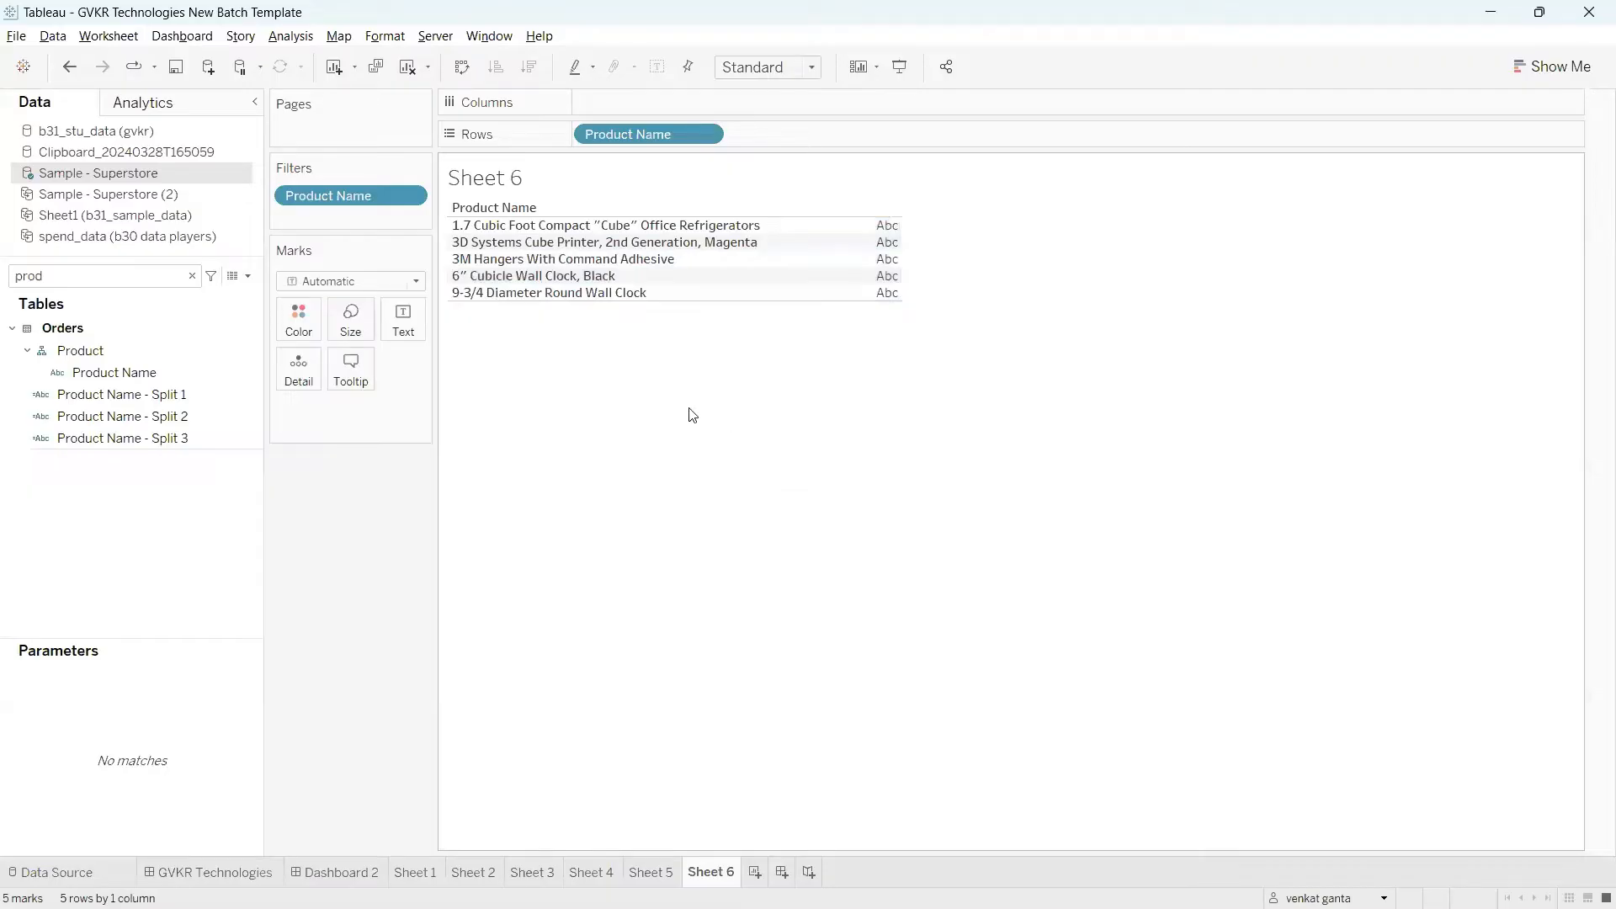
Step: Create a new calculated field and move its editor up beneath the filtered product list
{"action": "left_click", "coordinate": [246, 276]}
{"action": "left_click", "coordinate": [186, 297]}
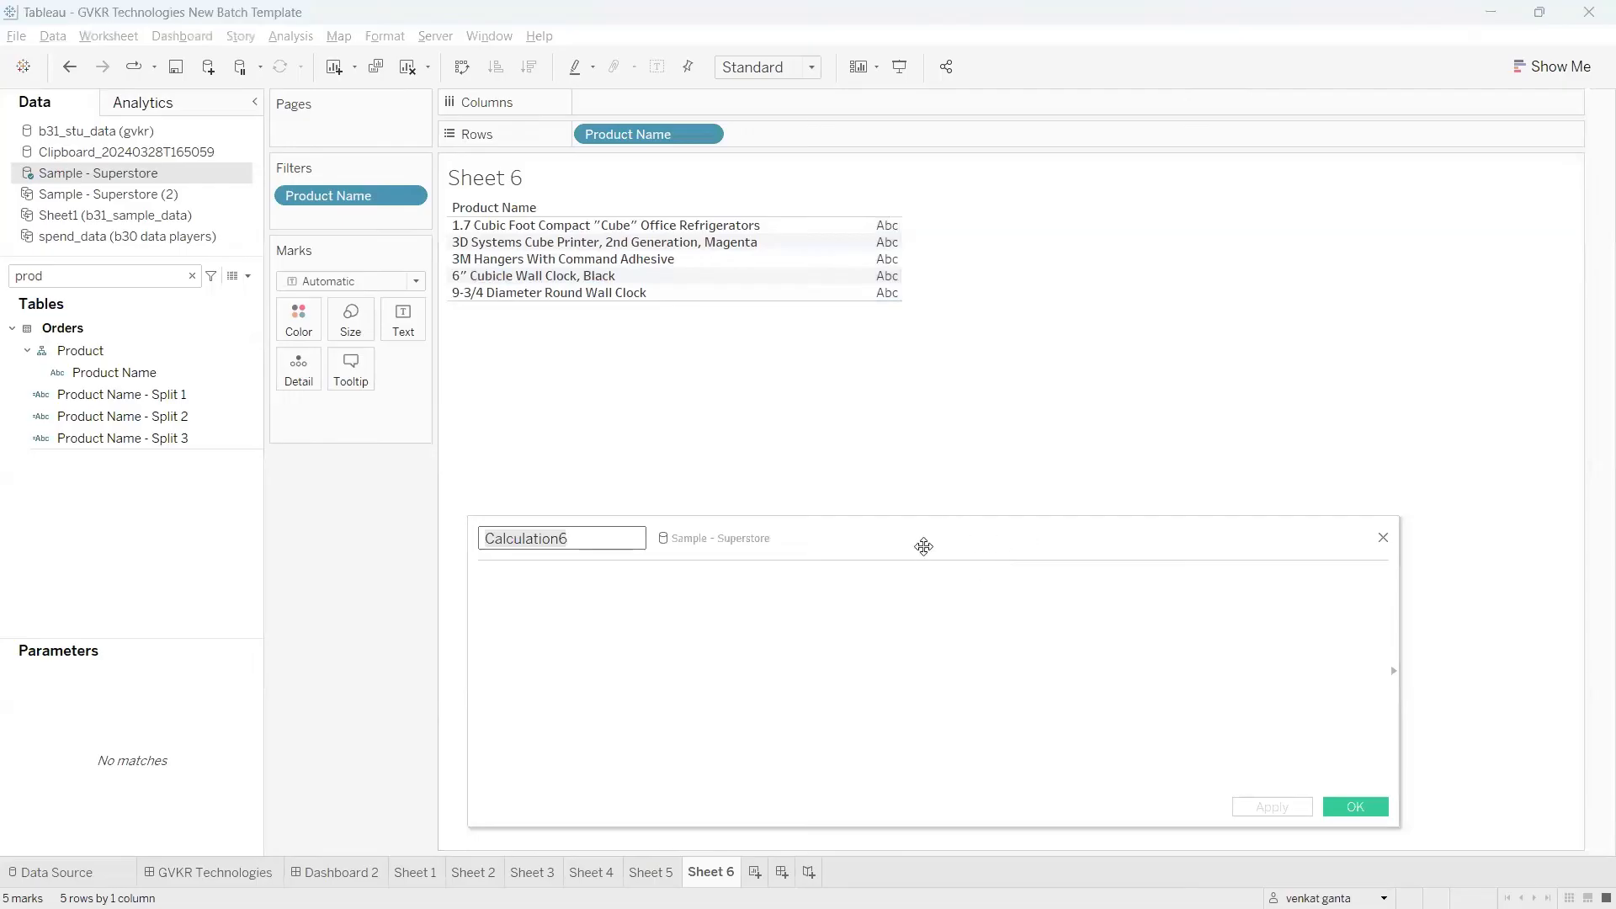
{"action": "left_click_drag", "start_coordinate": [924, 545], "coordinate": [952, 448]}
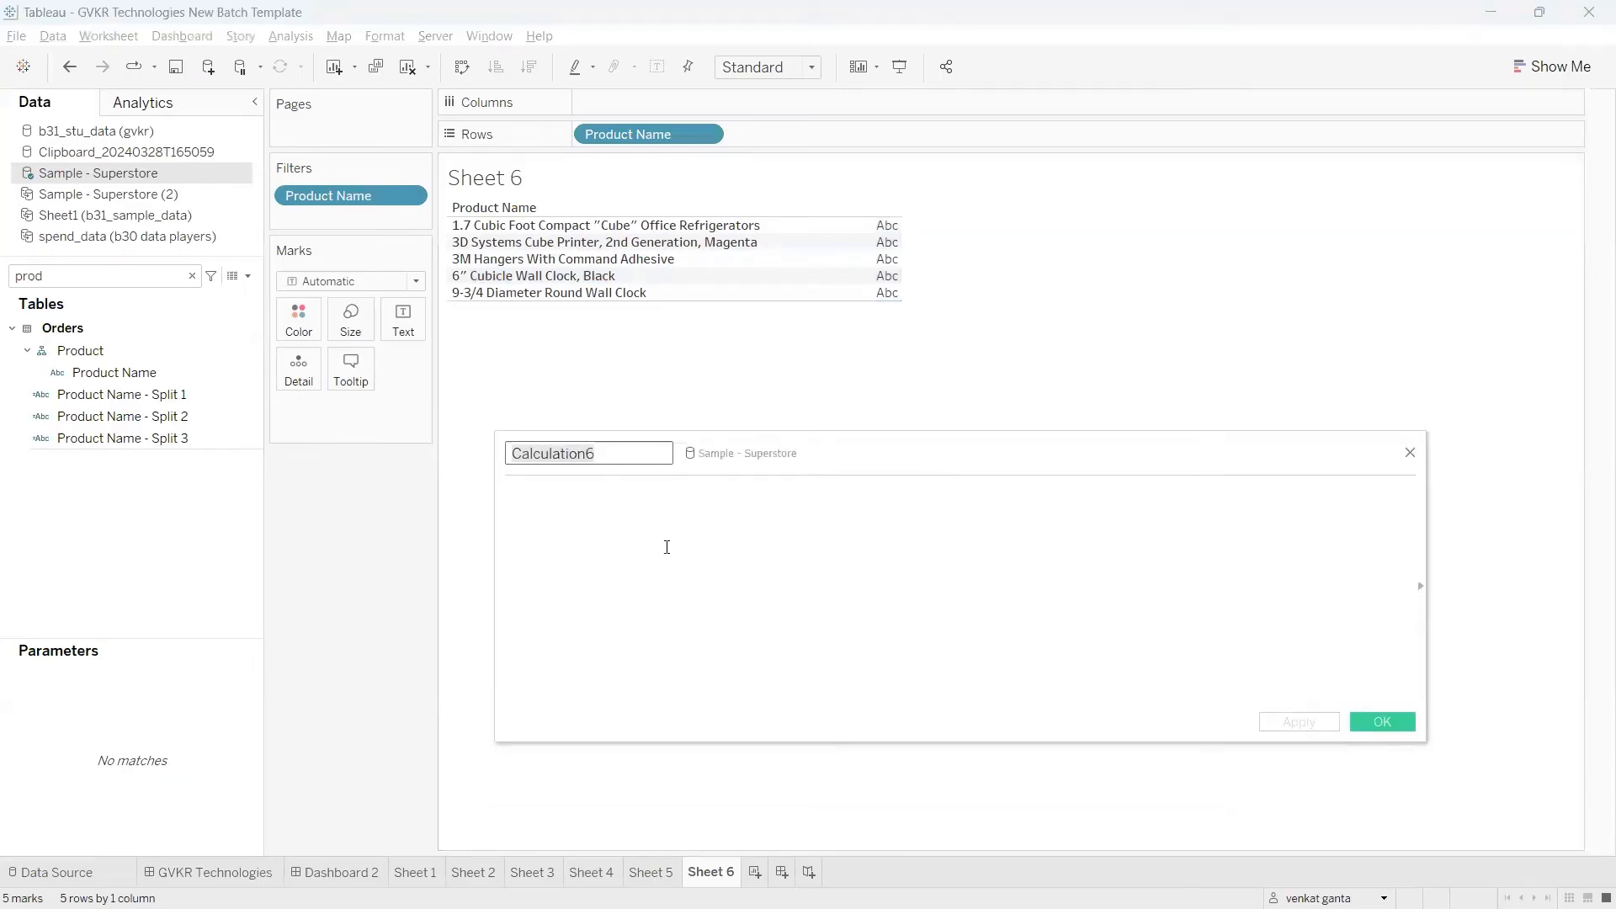
{"action": "left_click", "coordinate": [668, 637]}
Step: Examine the product names to work out which leading characters to skip and which remaining text to extract
{"action": "left_click_drag", "start_coordinate": [460, 208], "coordinate": [580, 196]}
{"action": "left_click", "coordinate": [575, 211]}
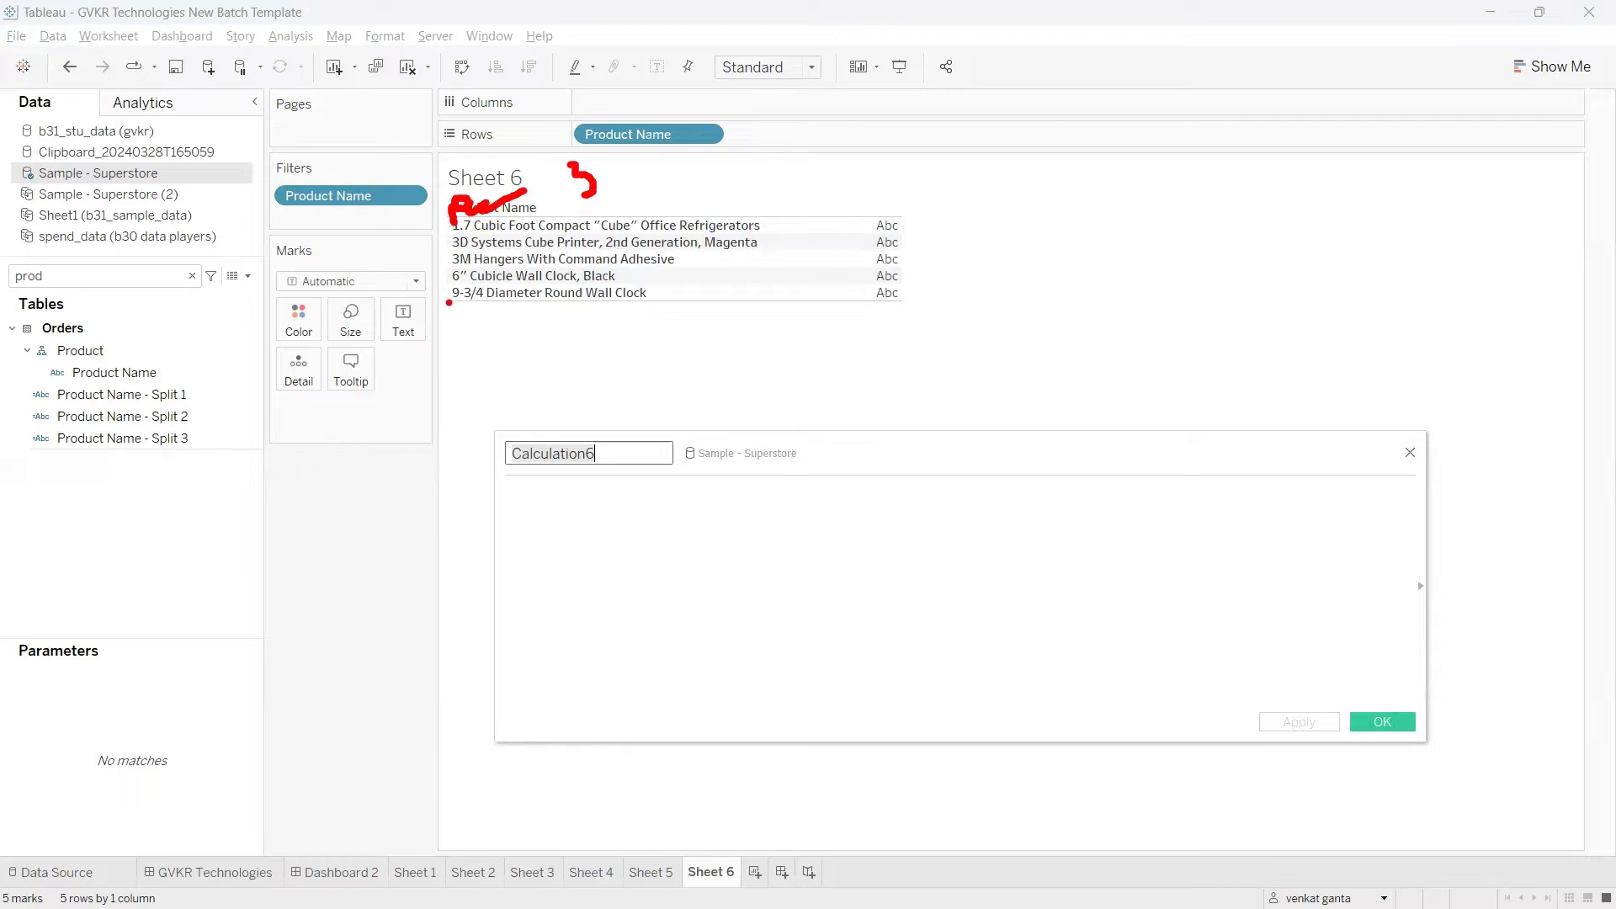
{"action": "mouse_move", "coordinate": [449, 302]}
{"action": "left_mouse_down"}
{"action": "mouse_move", "coordinate": [466, 334]}
{"action": "mouse_move", "coordinate": [562, 350]}
{"action": "left_mouse_up"}
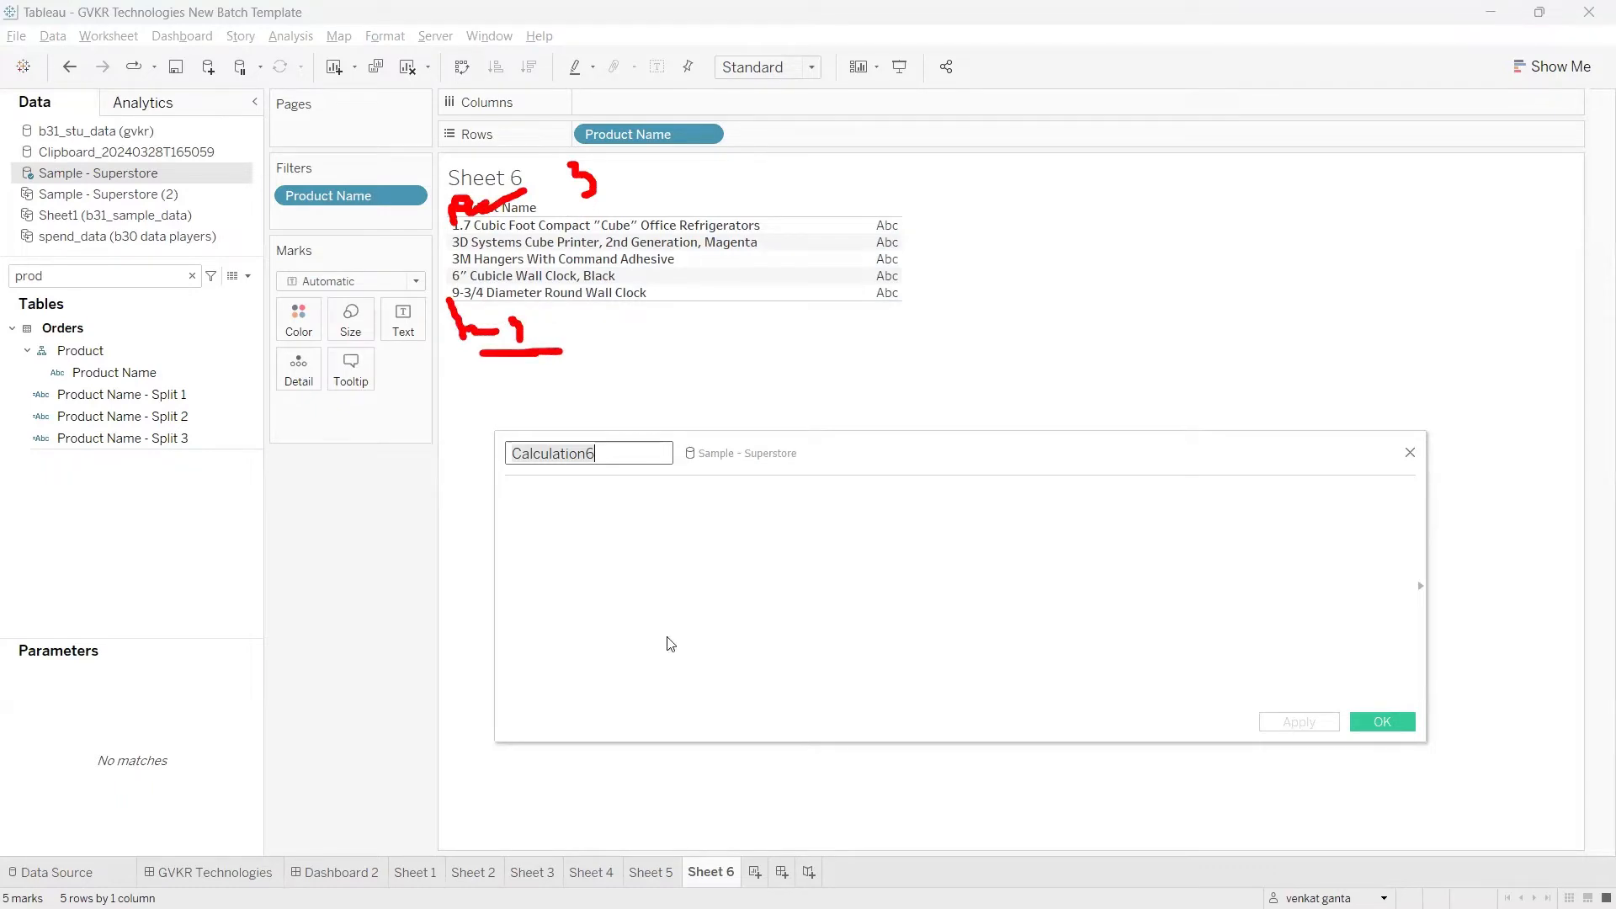
{"action": "key", "text": "Escape"}
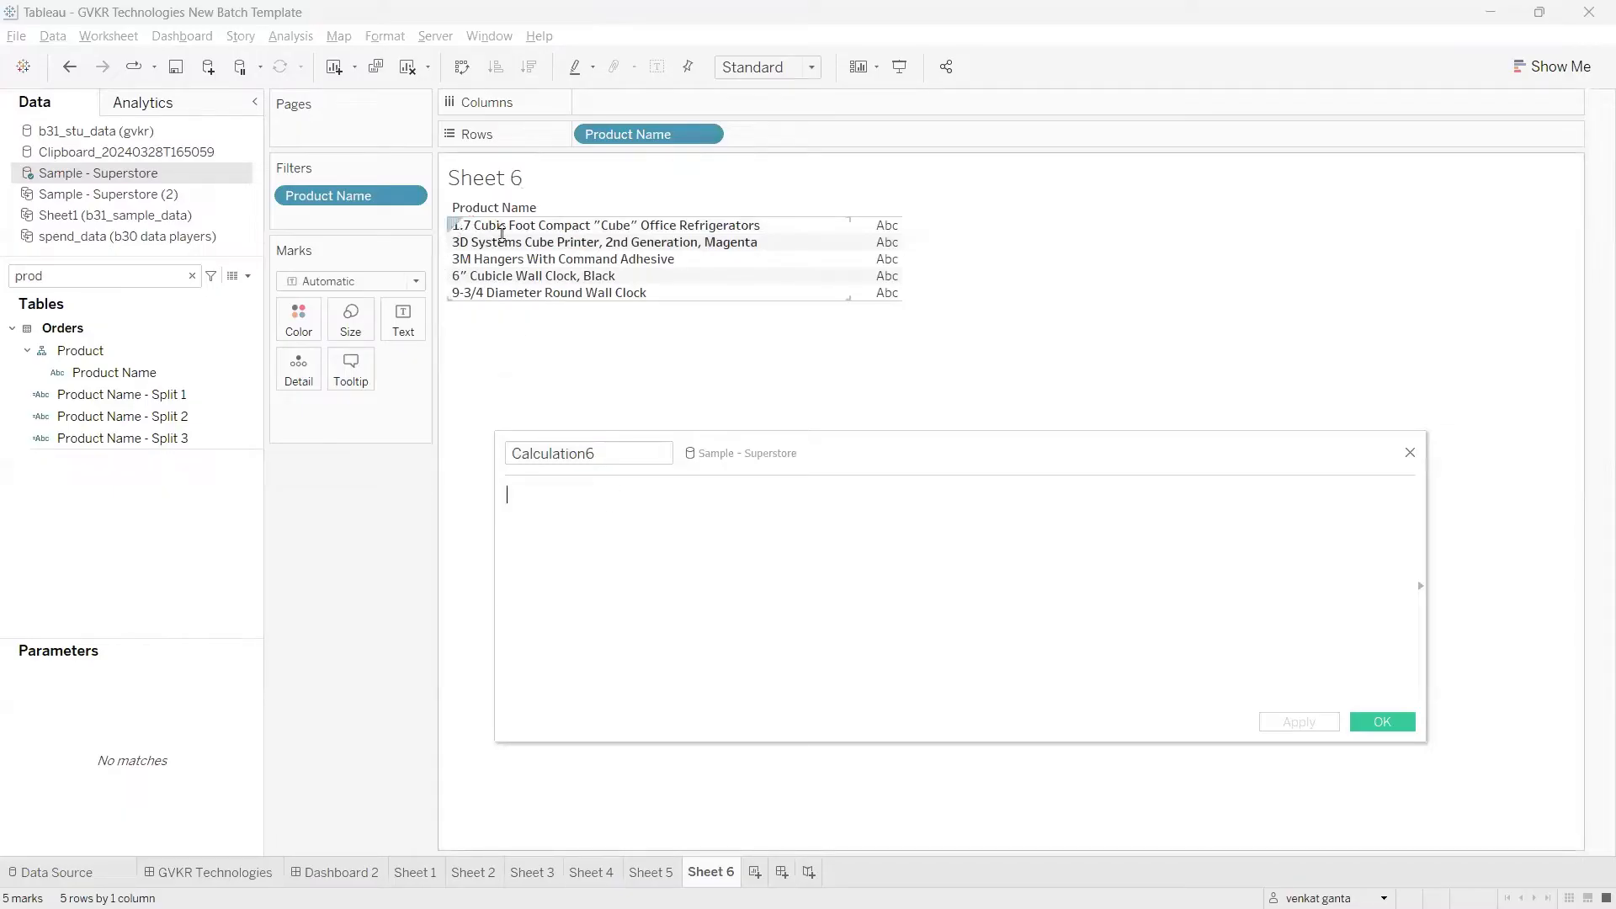
{"action": "left_click", "coordinate": [584, 526]}
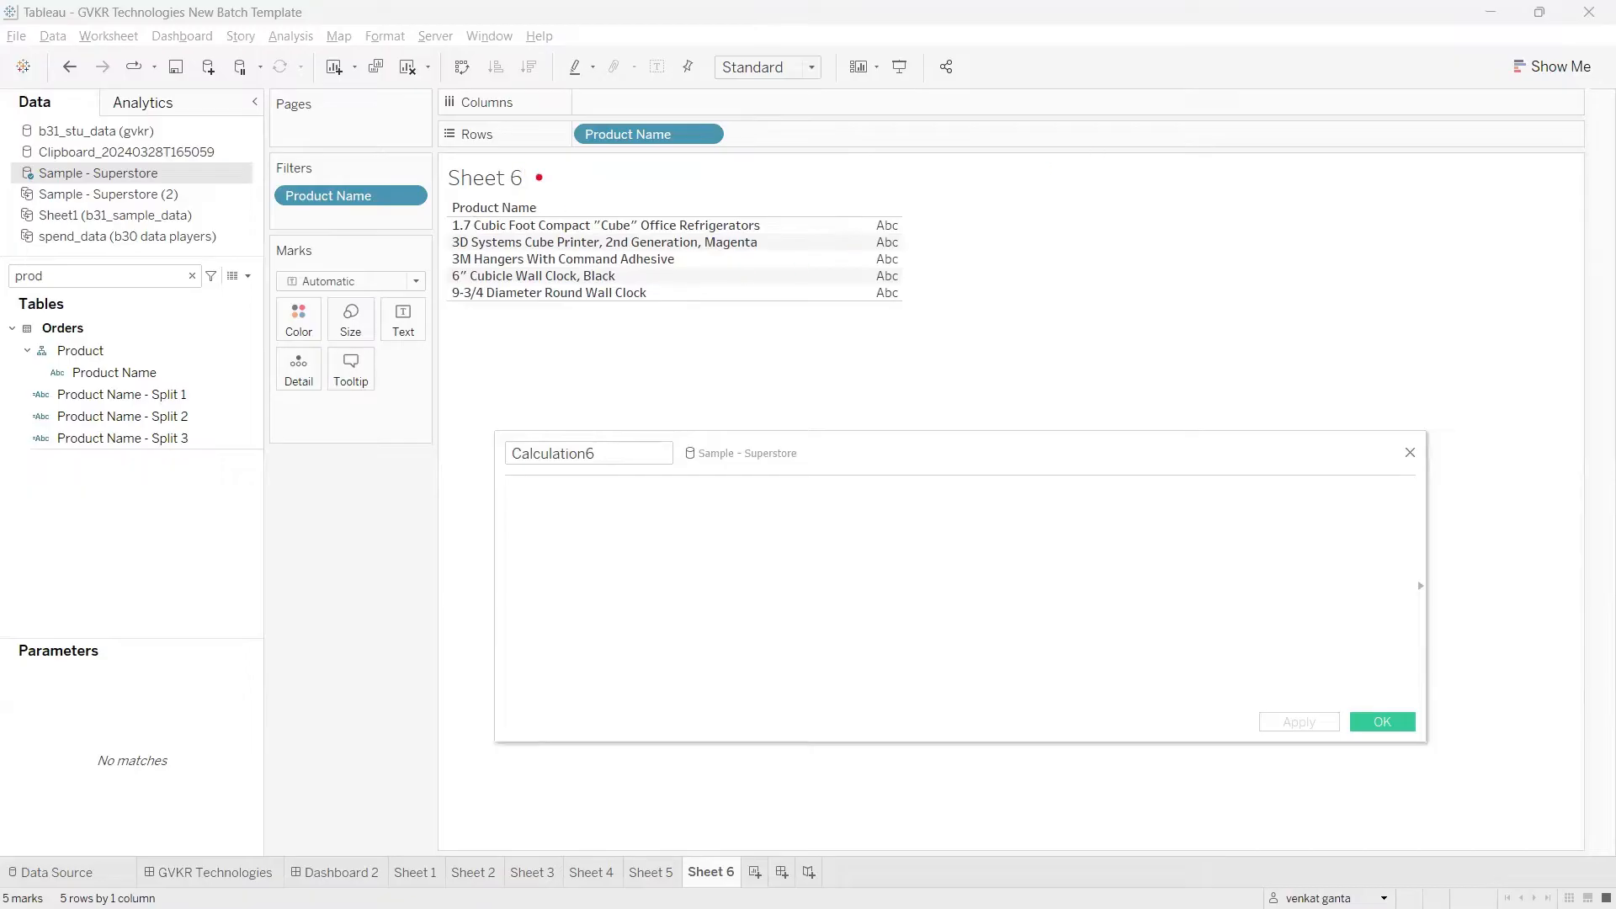
{"action": "mouse_move", "coordinate": [549, 189]}
{"action": "left_mouse_down"}
{"action": "mouse_move", "coordinate": [568, 214]}
{"action": "mouse_move", "coordinate": [553, 204]}
{"action": "left_mouse_up"}
{"action": "left_click_drag", "start_coordinate": [519, 205], "coordinate": [527, 221]}
{"action": "mouse_move", "coordinate": [527, 231]}
{"action": "left_mouse_down"}
{"action": "mouse_move", "coordinate": [703, 256]}
{"action": "mouse_move", "coordinate": [765, 210]}
{"action": "mouse_move", "coordinate": [582, 202]}
{"action": "mouse_move", "coordinate": [456, 237]}
{"action": "mouse_move", "coordinate": [507, 248]}
{"action": "mouse_move", "coordinate": [489, 233]}
{"action": "mouse_move", "coordinate": [474, 251]}
{"action": "left_mouse_up"}
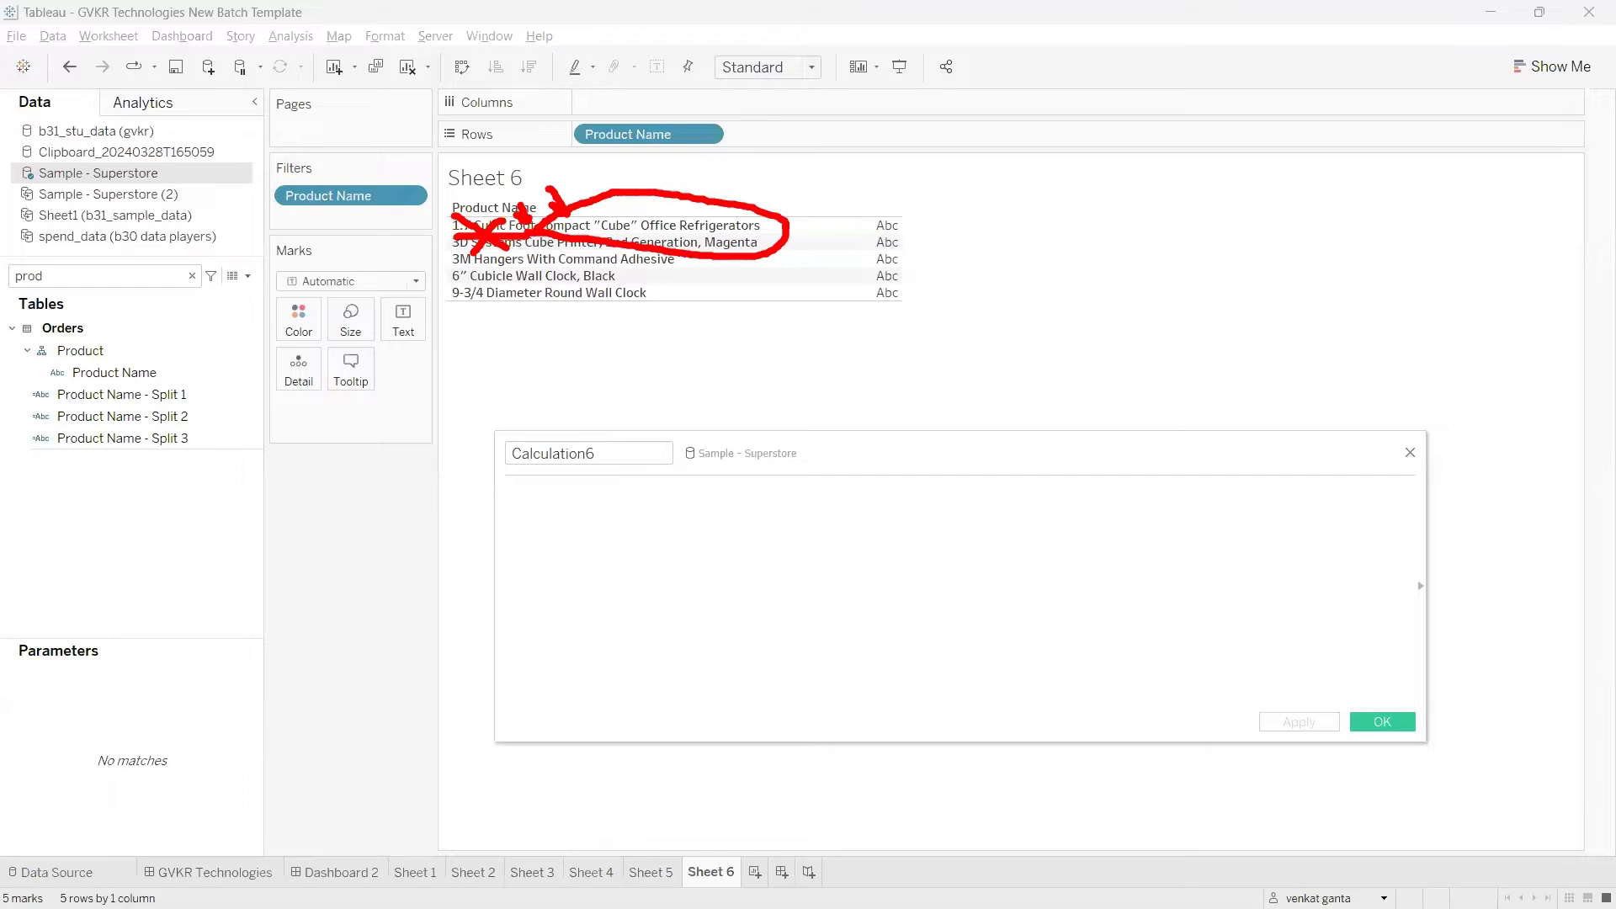
{"action": "left_click_drag", "start_coordinate": [543, 228], "coordinate": [757, 245]}
{"action": "key", "text": "Escape"}
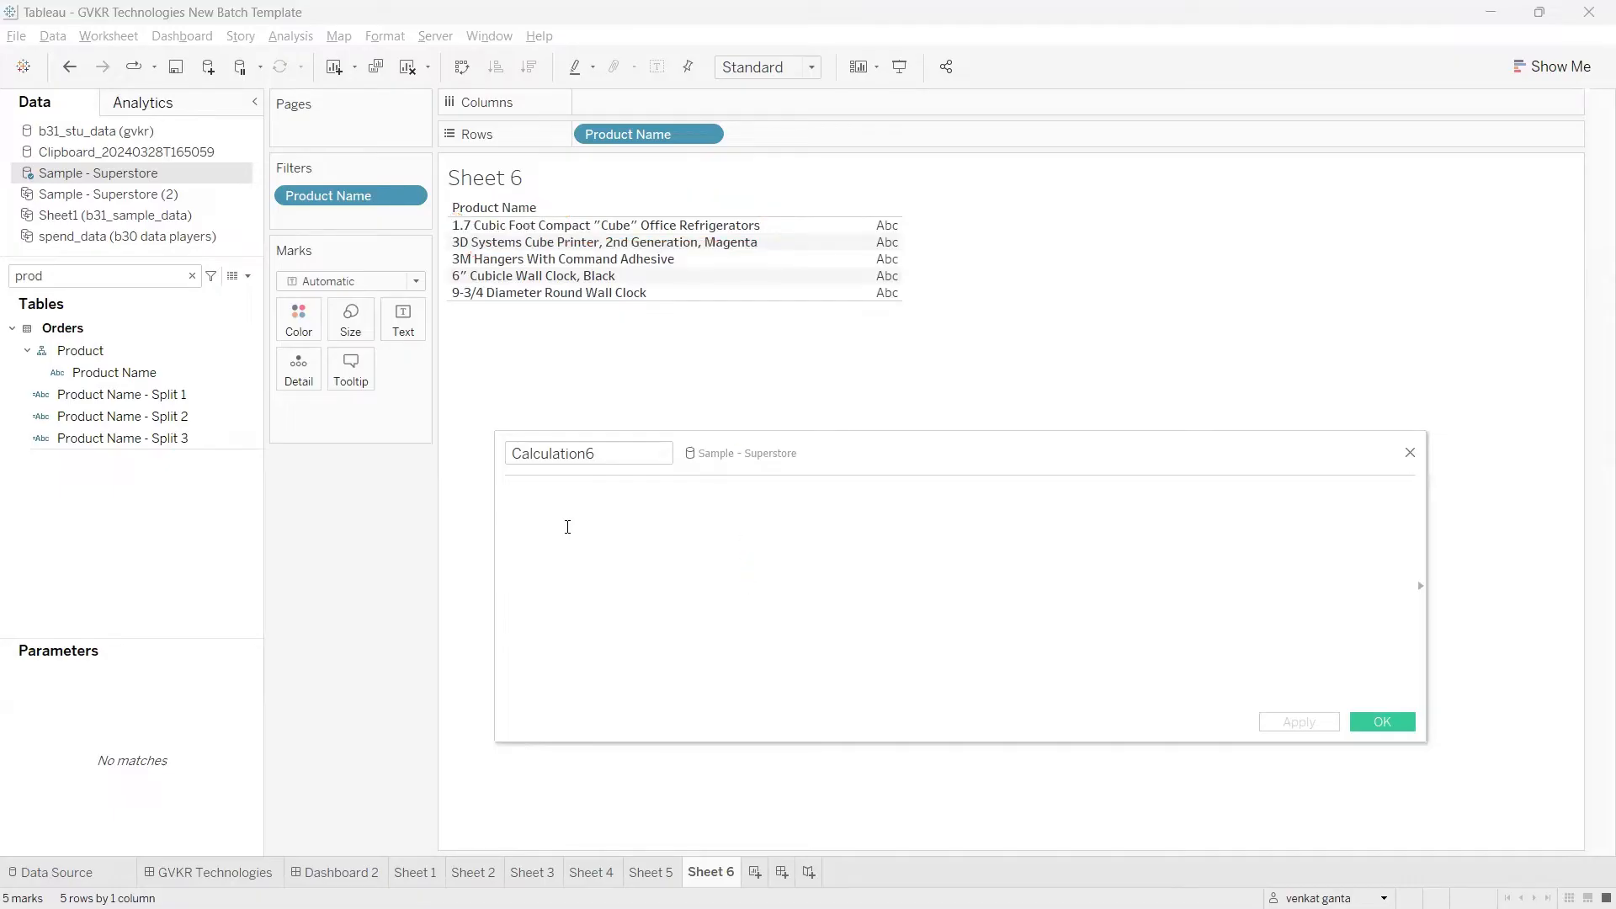
Step: Begin the Calculation6 formula with the MID function and examine its optional length argument
{"action": "type", "text": "mid"}
{"action": "key", "text": "Return"}
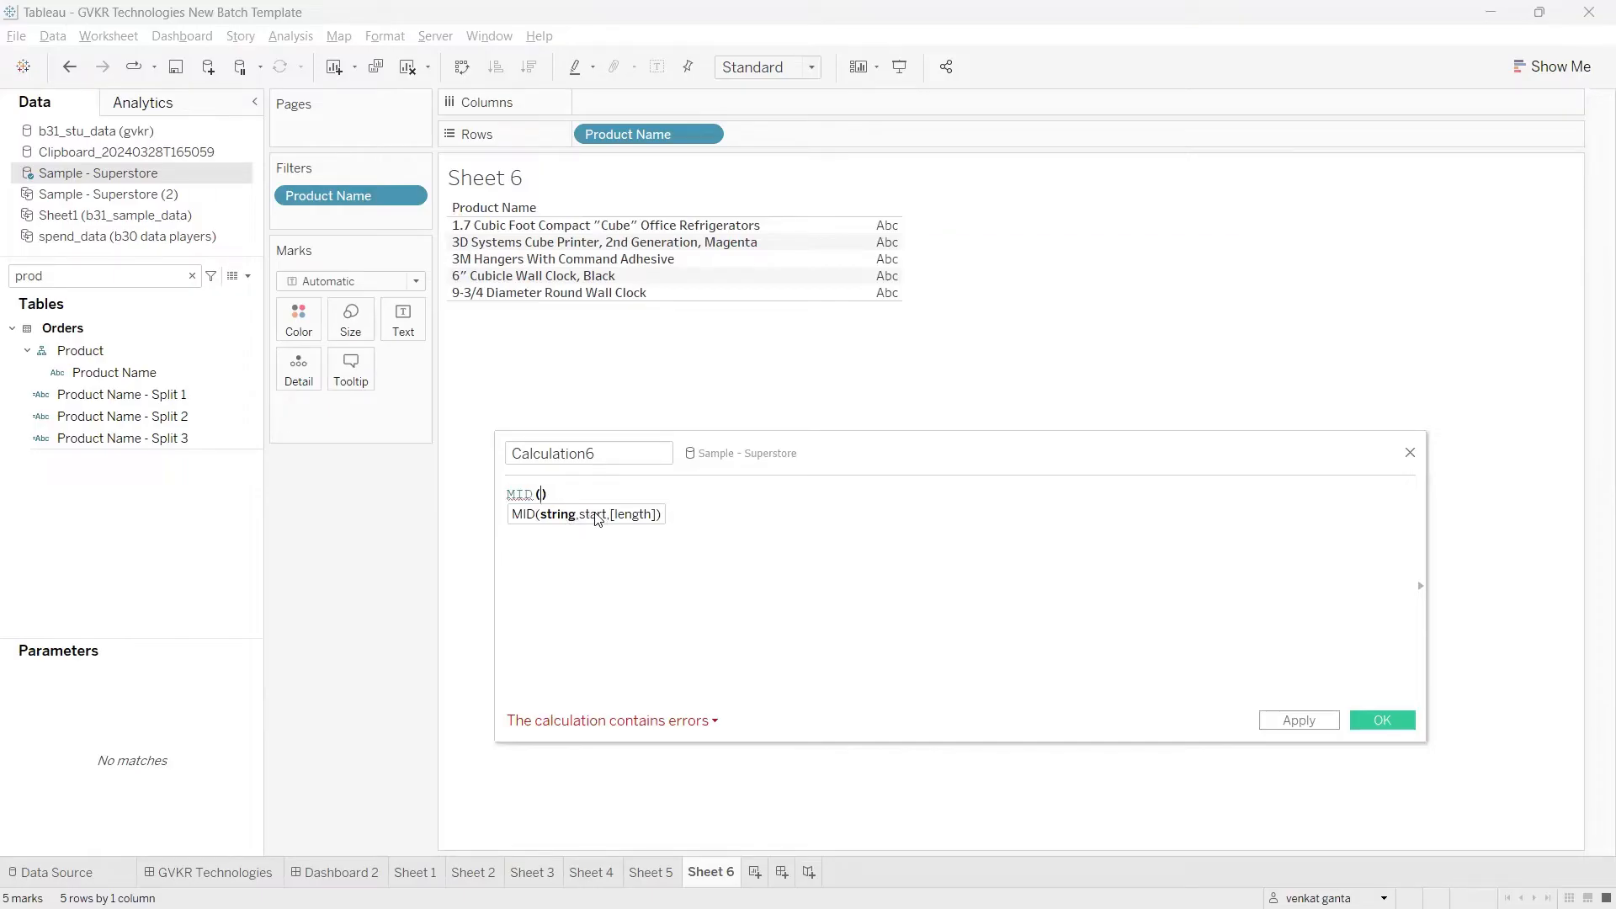
{"action": "mouse_move", "coordinate": [621, 525]}
{"action": "left_mouse_down"}
{"action": "mouse_move", "coordinate": [609, 532]}
{"action": "mouse_move", "coordinate": [640, 557]}
{"action": "mouse_move", "coordinate": [688, 538]}
{"action": "mouse_move", "coordinate": [653, 557]}
{"action": "left_mouse_up"}
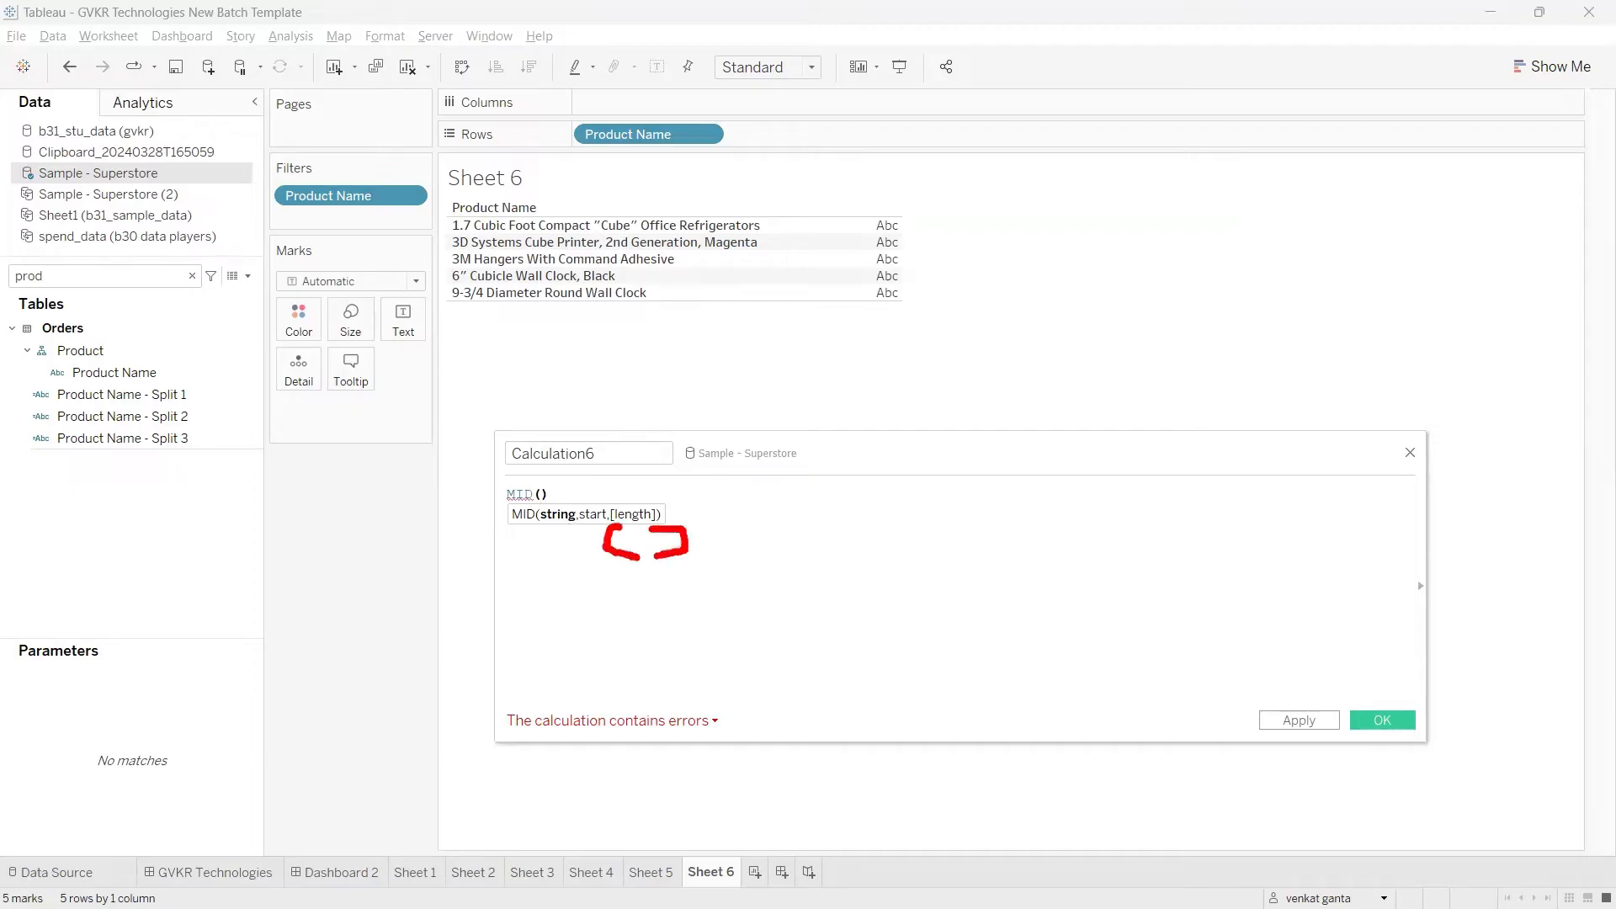
{"action": "left_click_drag", "start_coordinate": [610, 503], "coordinate": [652, 530]}
{"action": "left_click_drag", "start_coordinate": [662, 499], "coordinate": [608, 554]}
{"action": "key", "text": "Escape"}
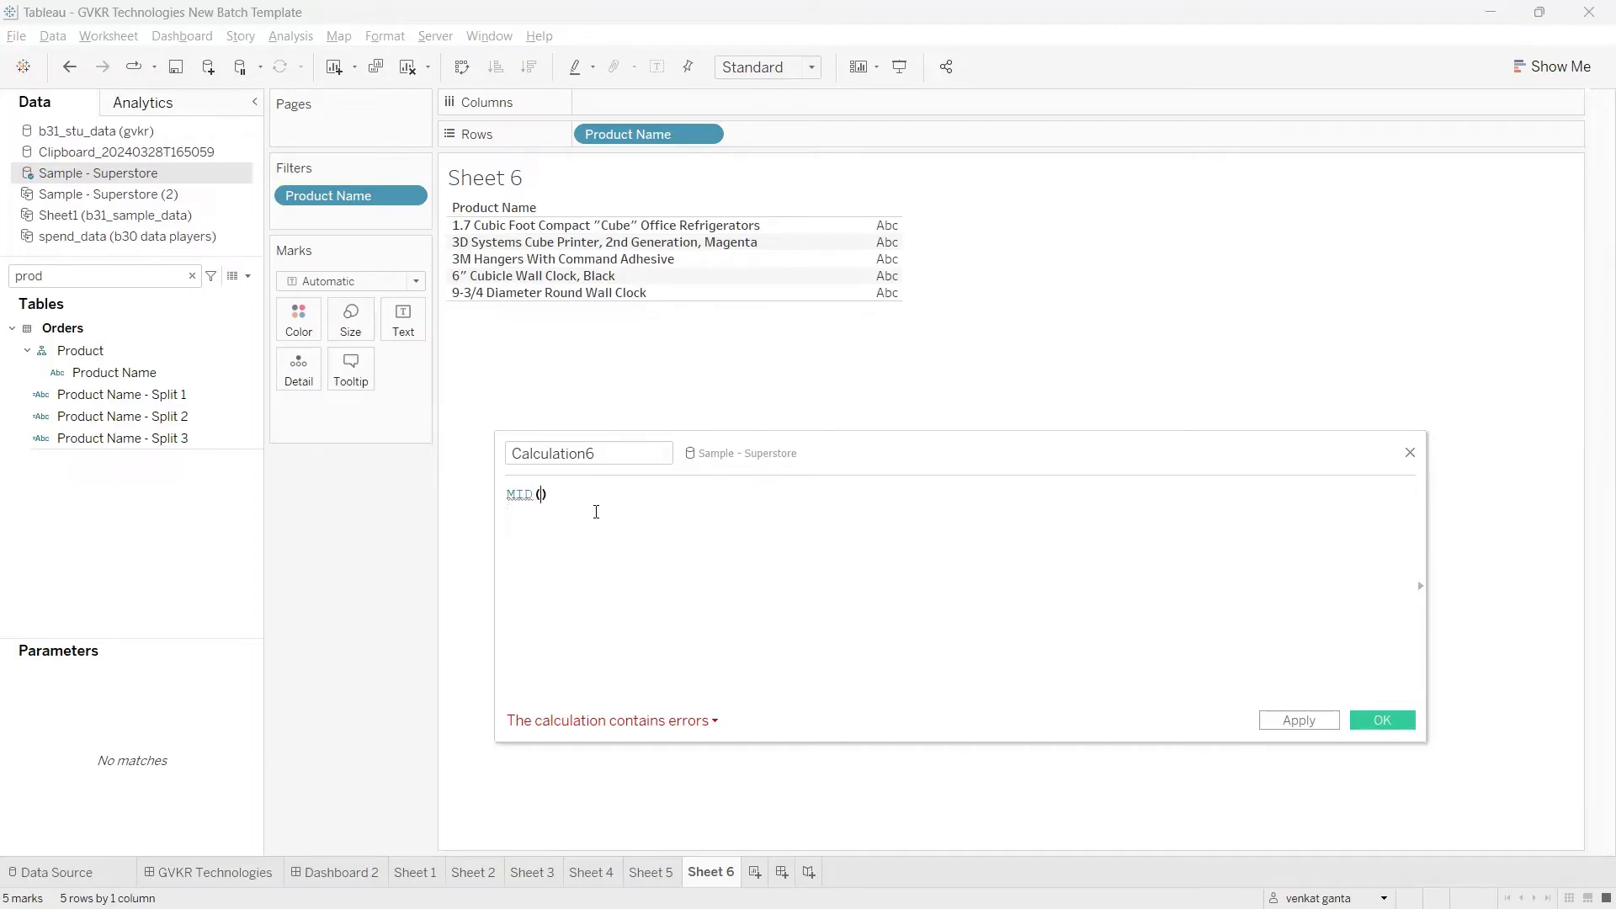
Step: Complete the formula as MID([Product Name],1) and apply it
{"action": "left_click", "coordinate": [524, 494]}
{"action": "left_click", "coordinate": [541, 495]}
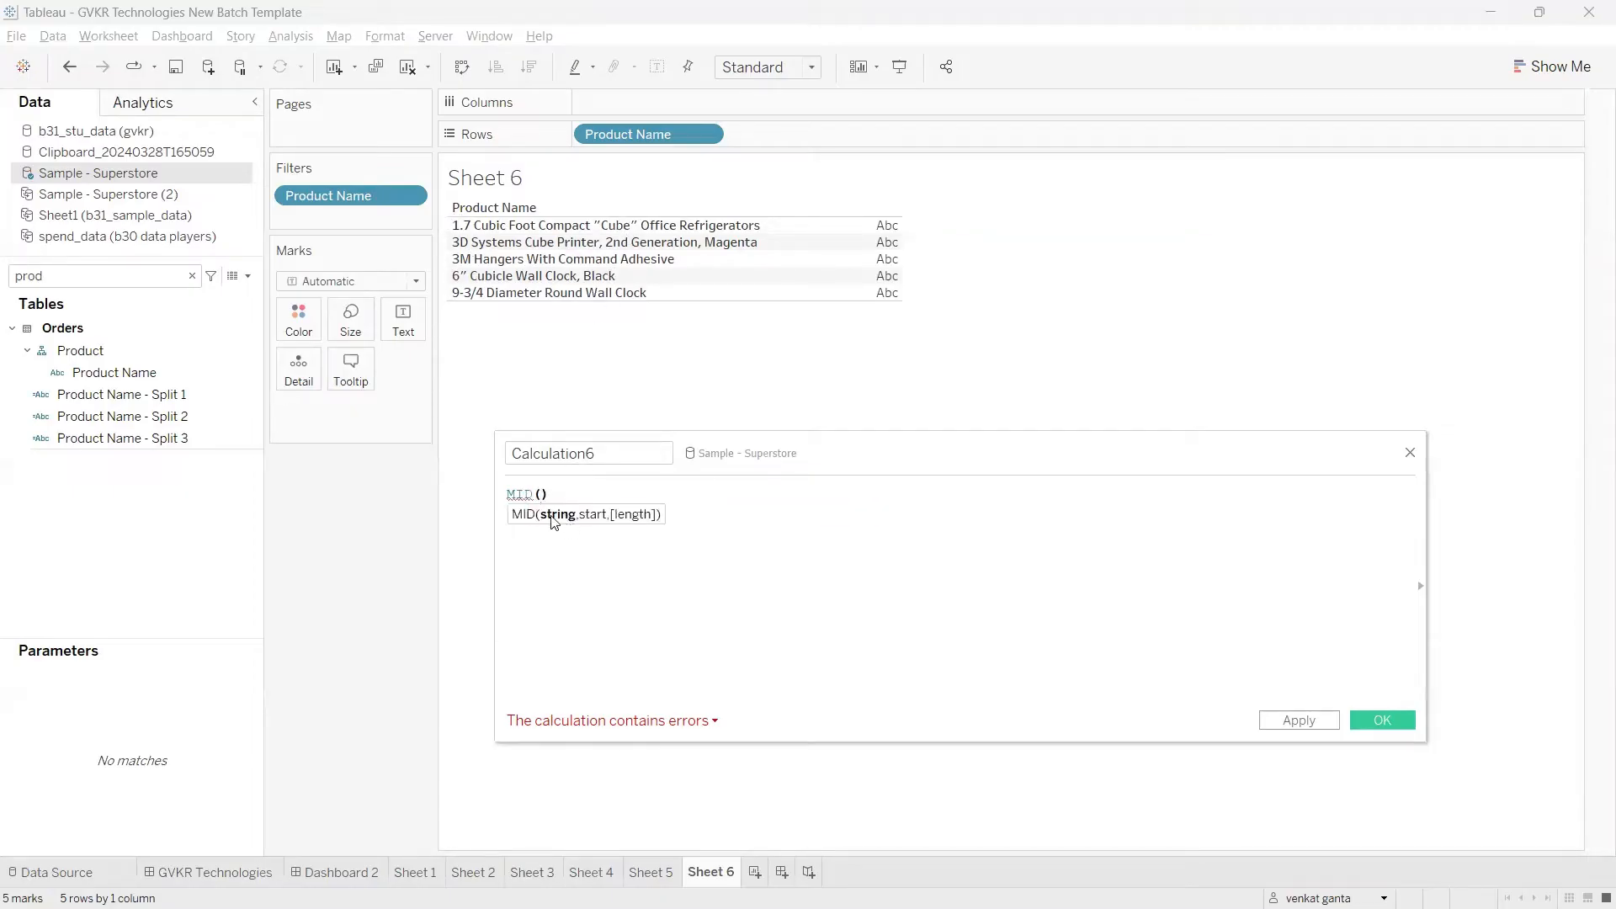
{"action": "left_click_drag", "start_coordinate": [609, 135], "coordinate": [541, 519]}
{"action": "type", "text": ","}
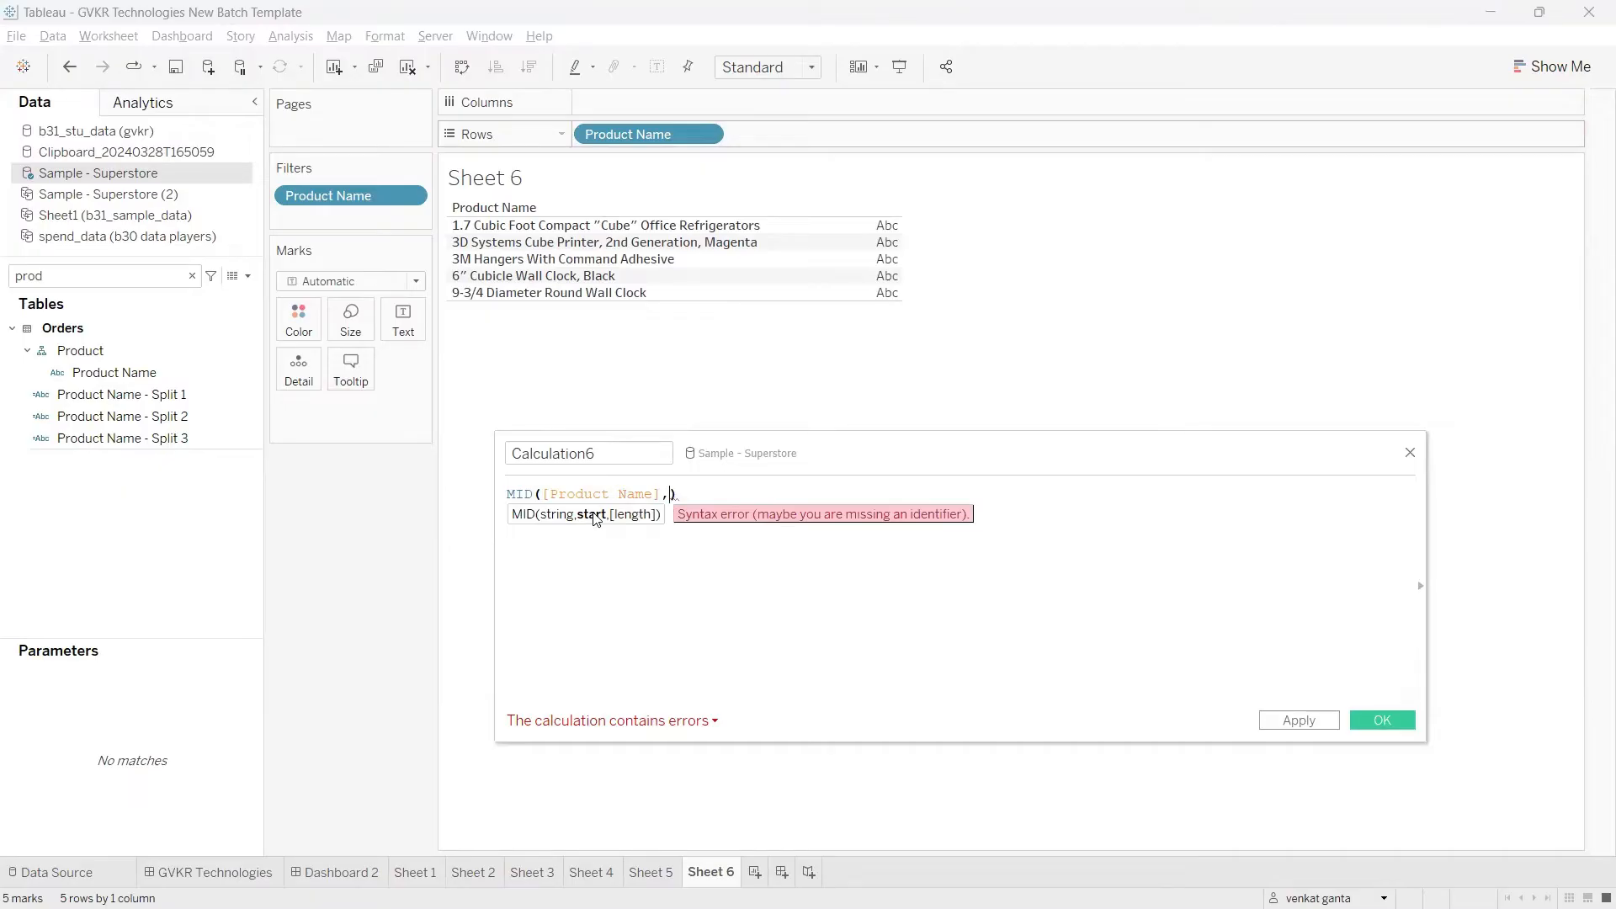
{"action": "type", "text": "1"}
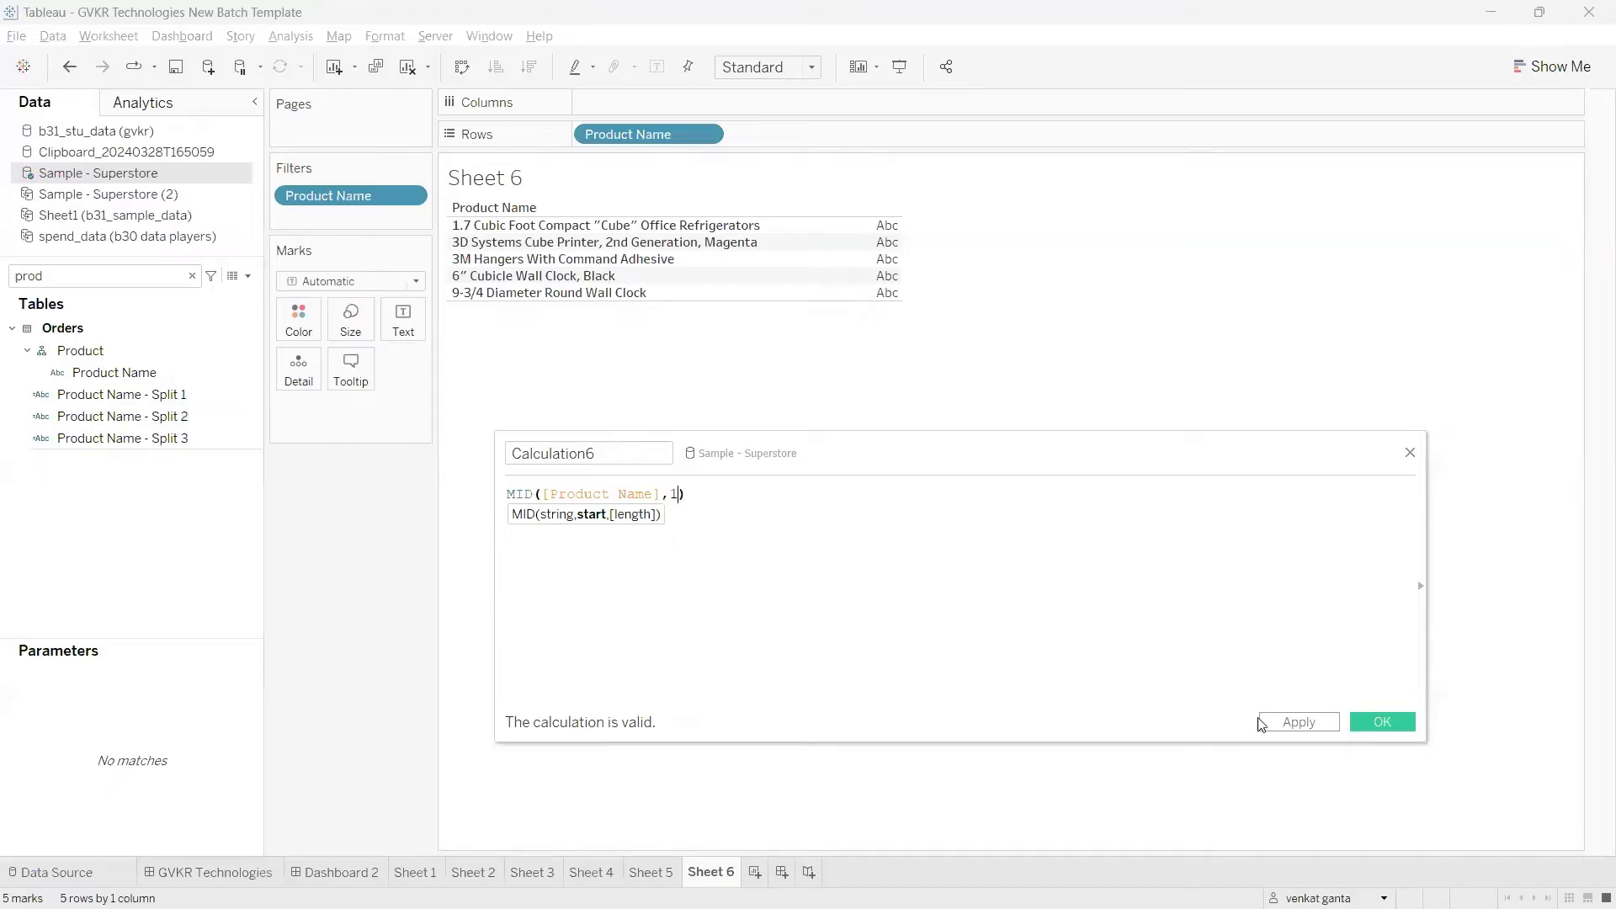
{"action": "left_click", "coordinate": [1300, 722]}
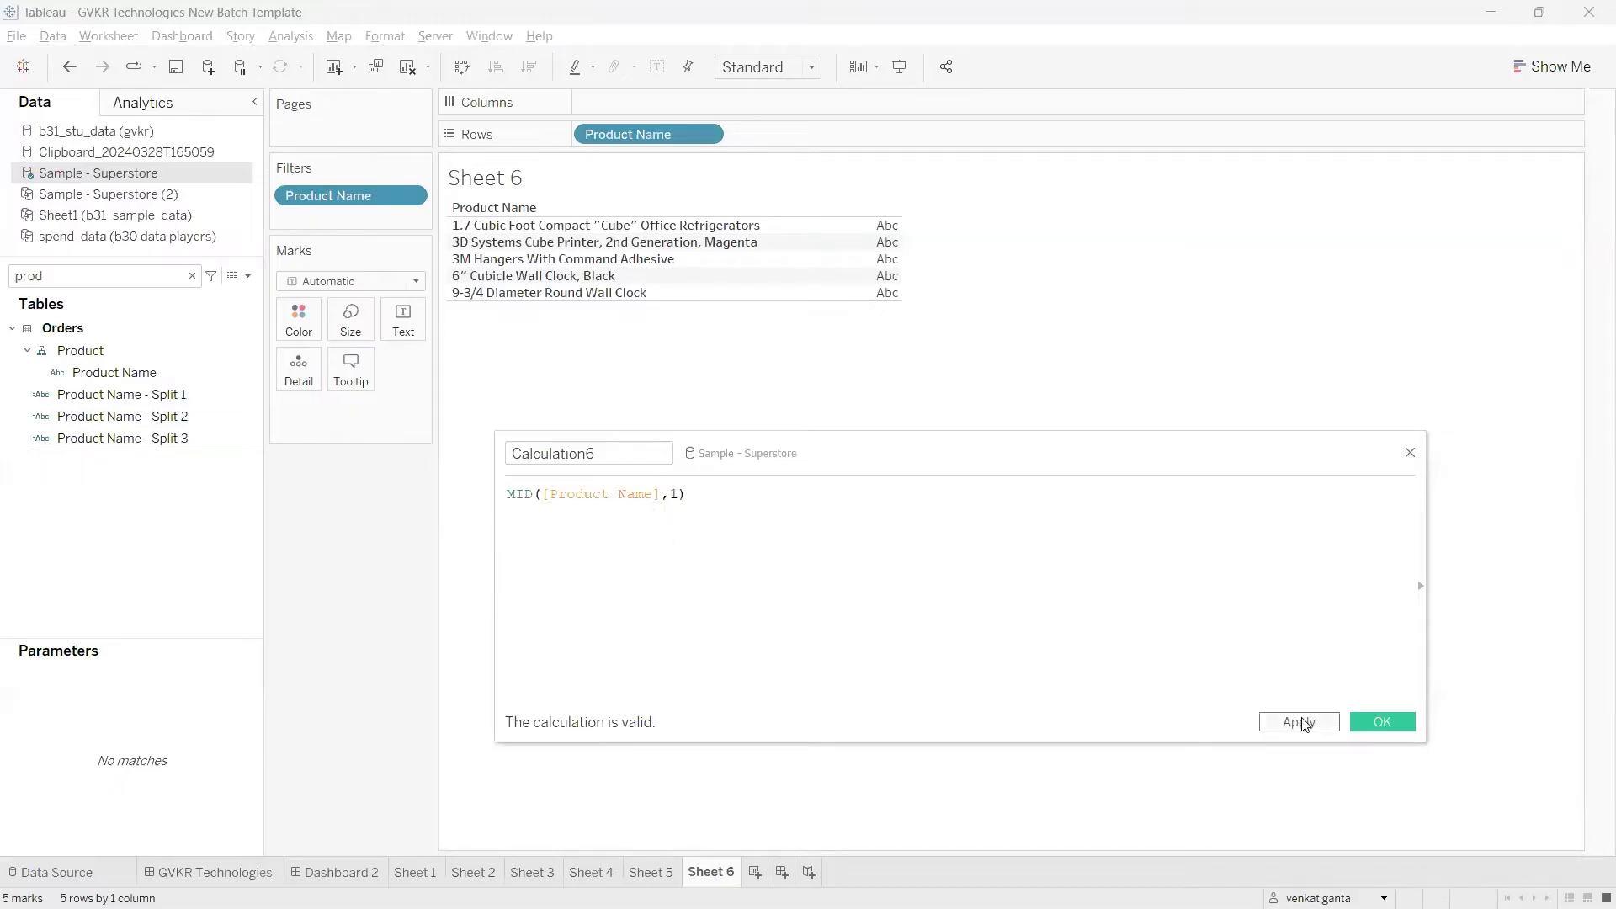
Step: Search the fields for "cal", add Calculation6 to Rows after Product Name, and widen its column
{"action": "double_click", "coordinate": [121, 275]}
{"action": "type", "text": "cal"}
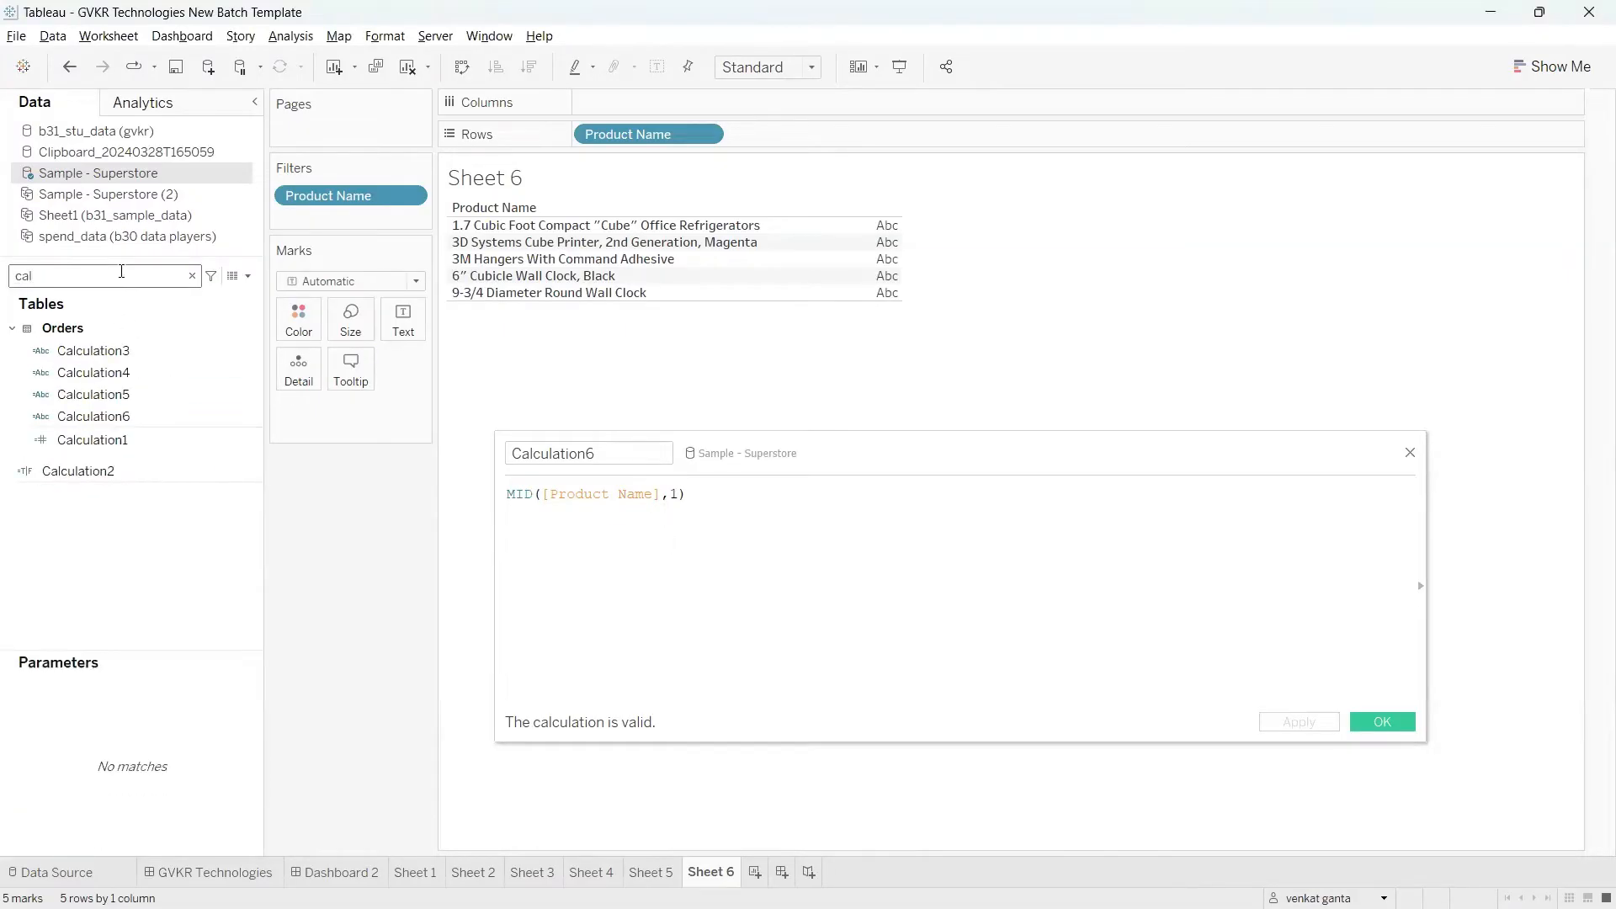
{"action": "left_click_drag", "start_coordinate": [110, 415], "coordinate": [826, 141]}
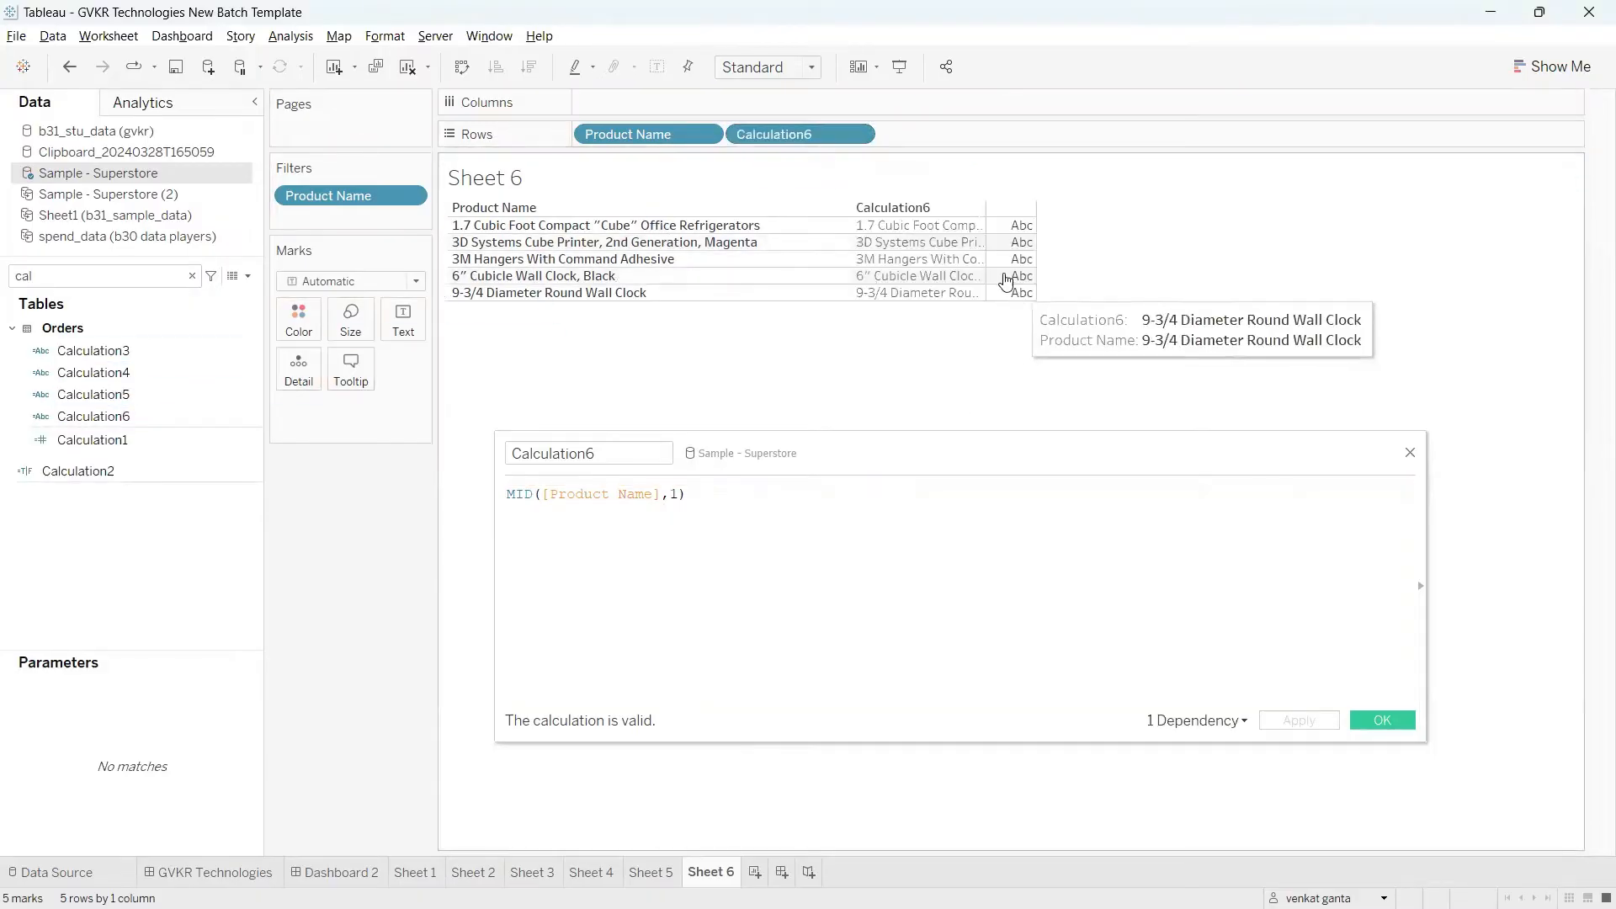
{"action": "left_click_drag", "start_coordinate": [985, 264], "coordinate": [1118, 263]}
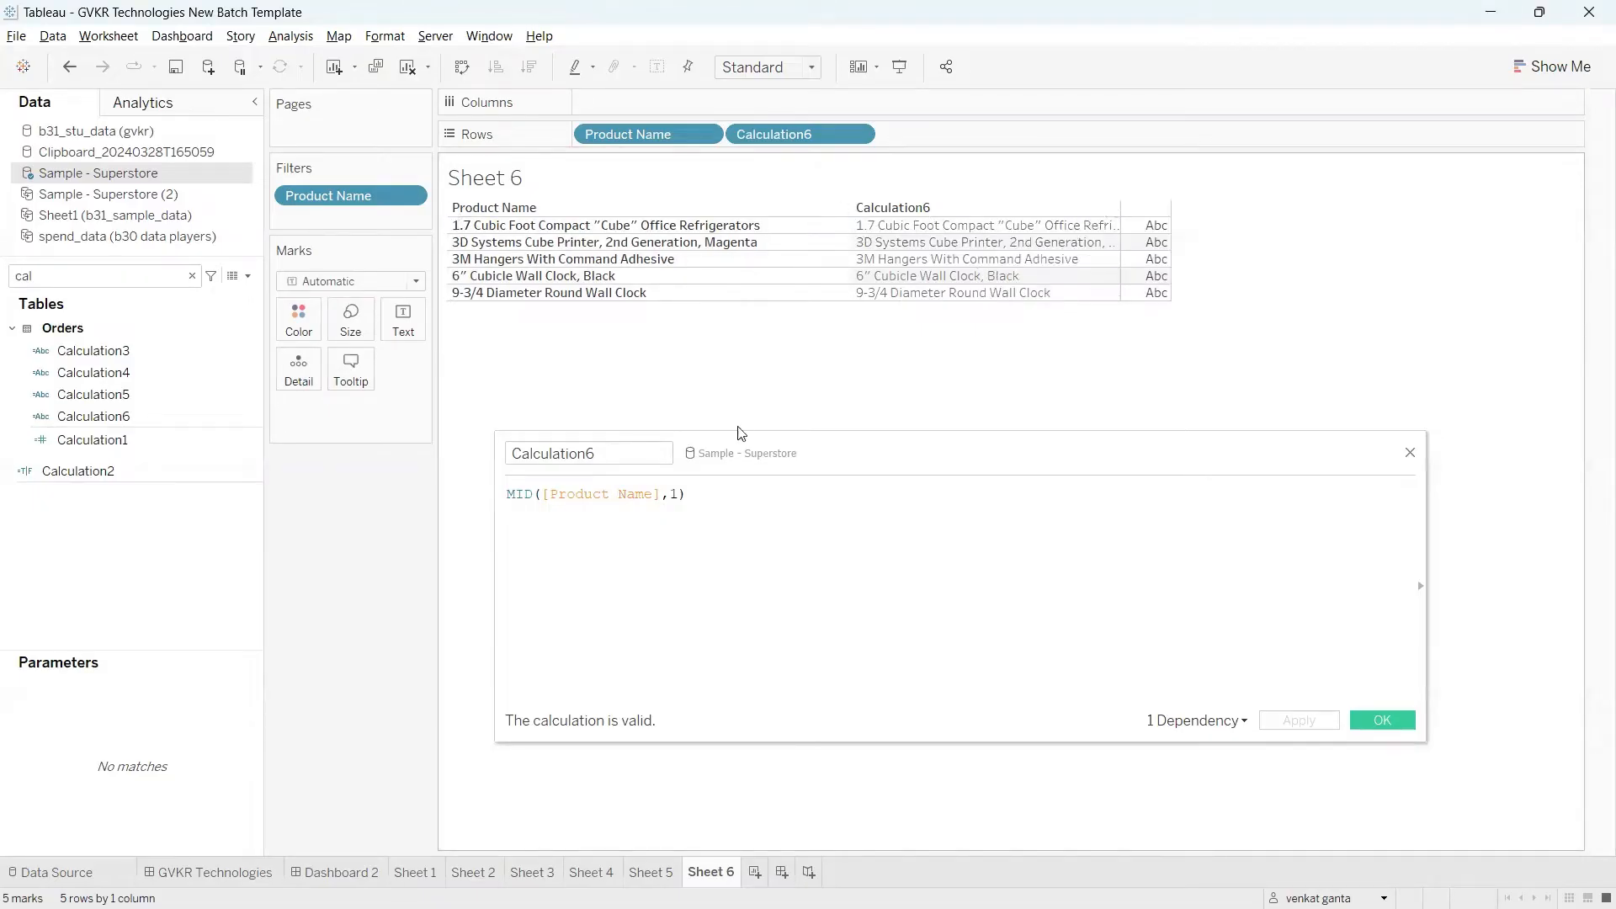
Step: Set the MID start position to 2 and apply the calculation
{"action": "left_click", "coordinate": [682, 495]}
{"action": "key", "text": "BackSpace"}
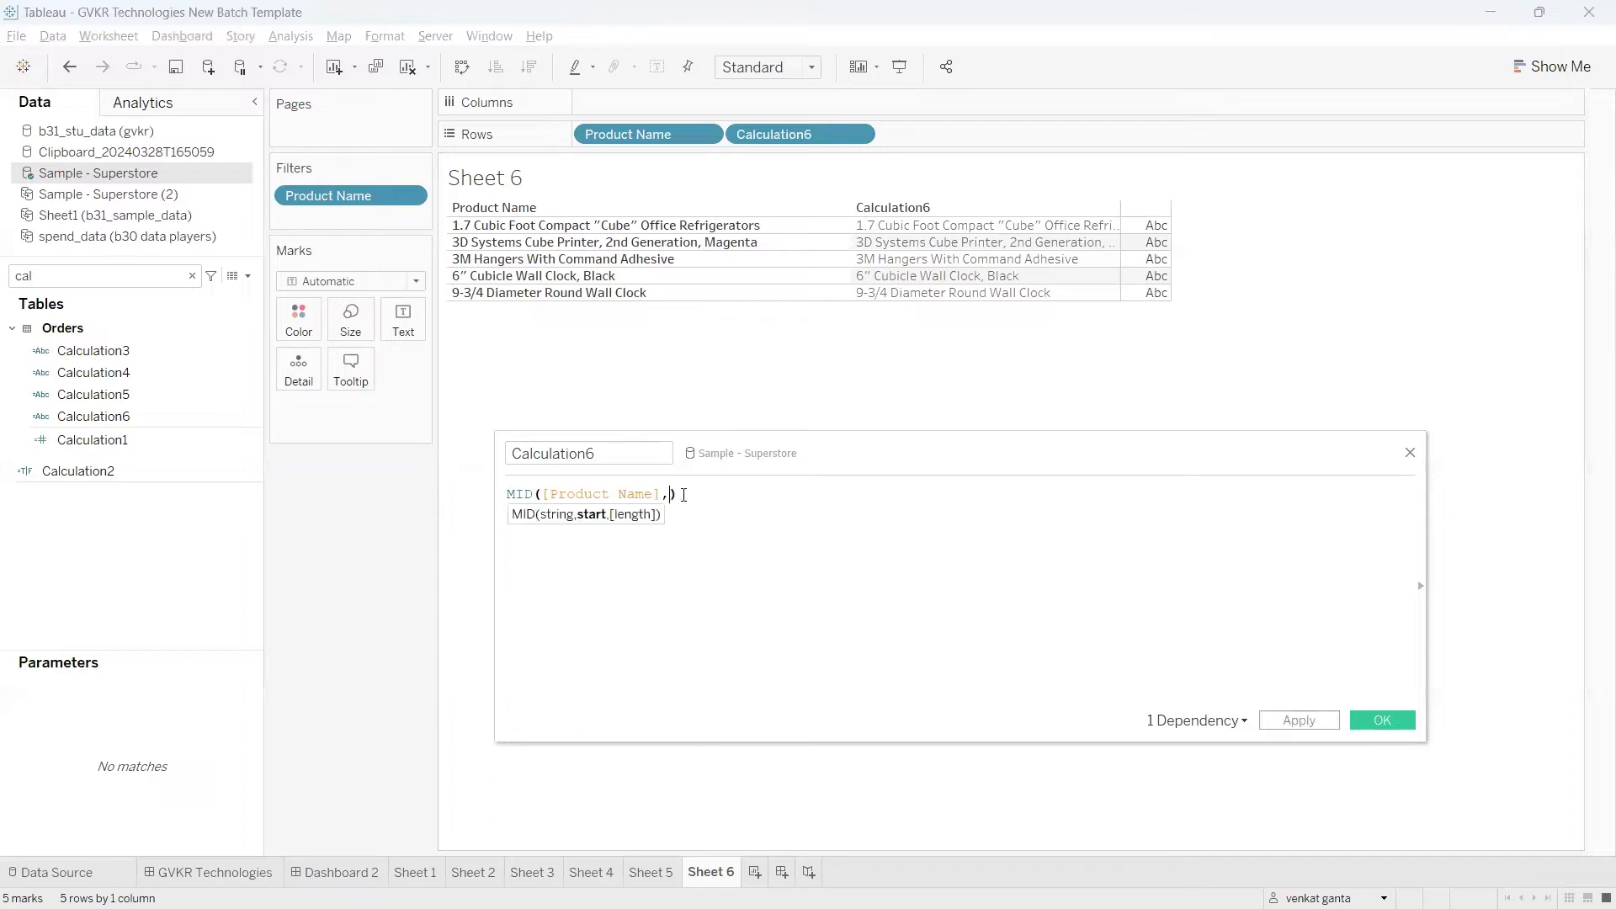
{"action": "type", "text": "2"}
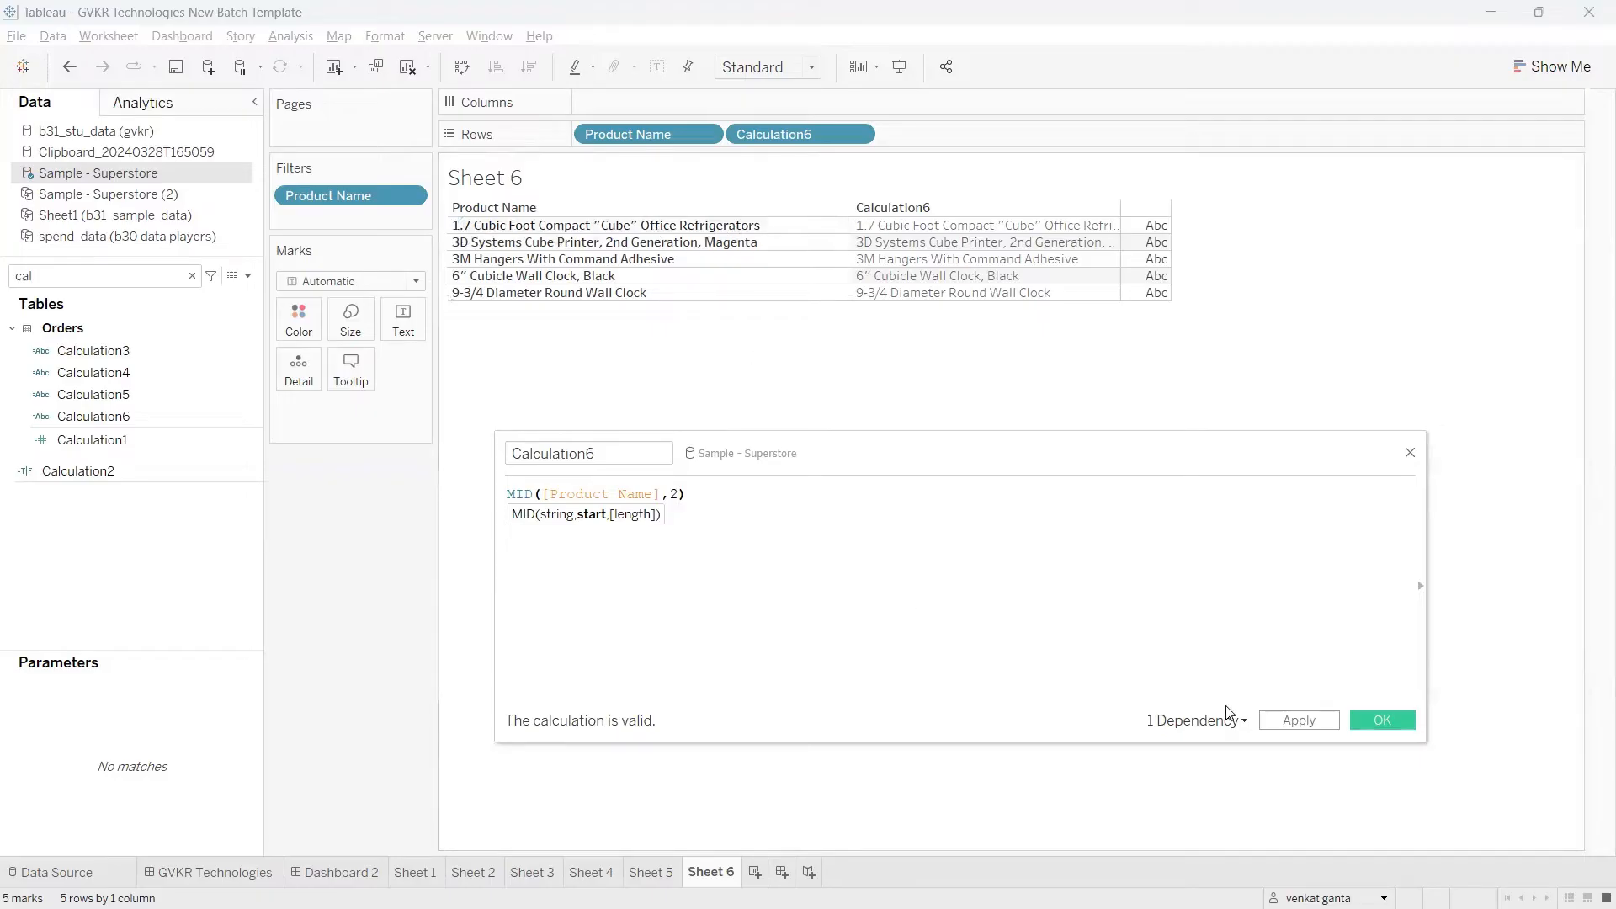
{"action": "left_click", "coordinate": [1287, 719]}
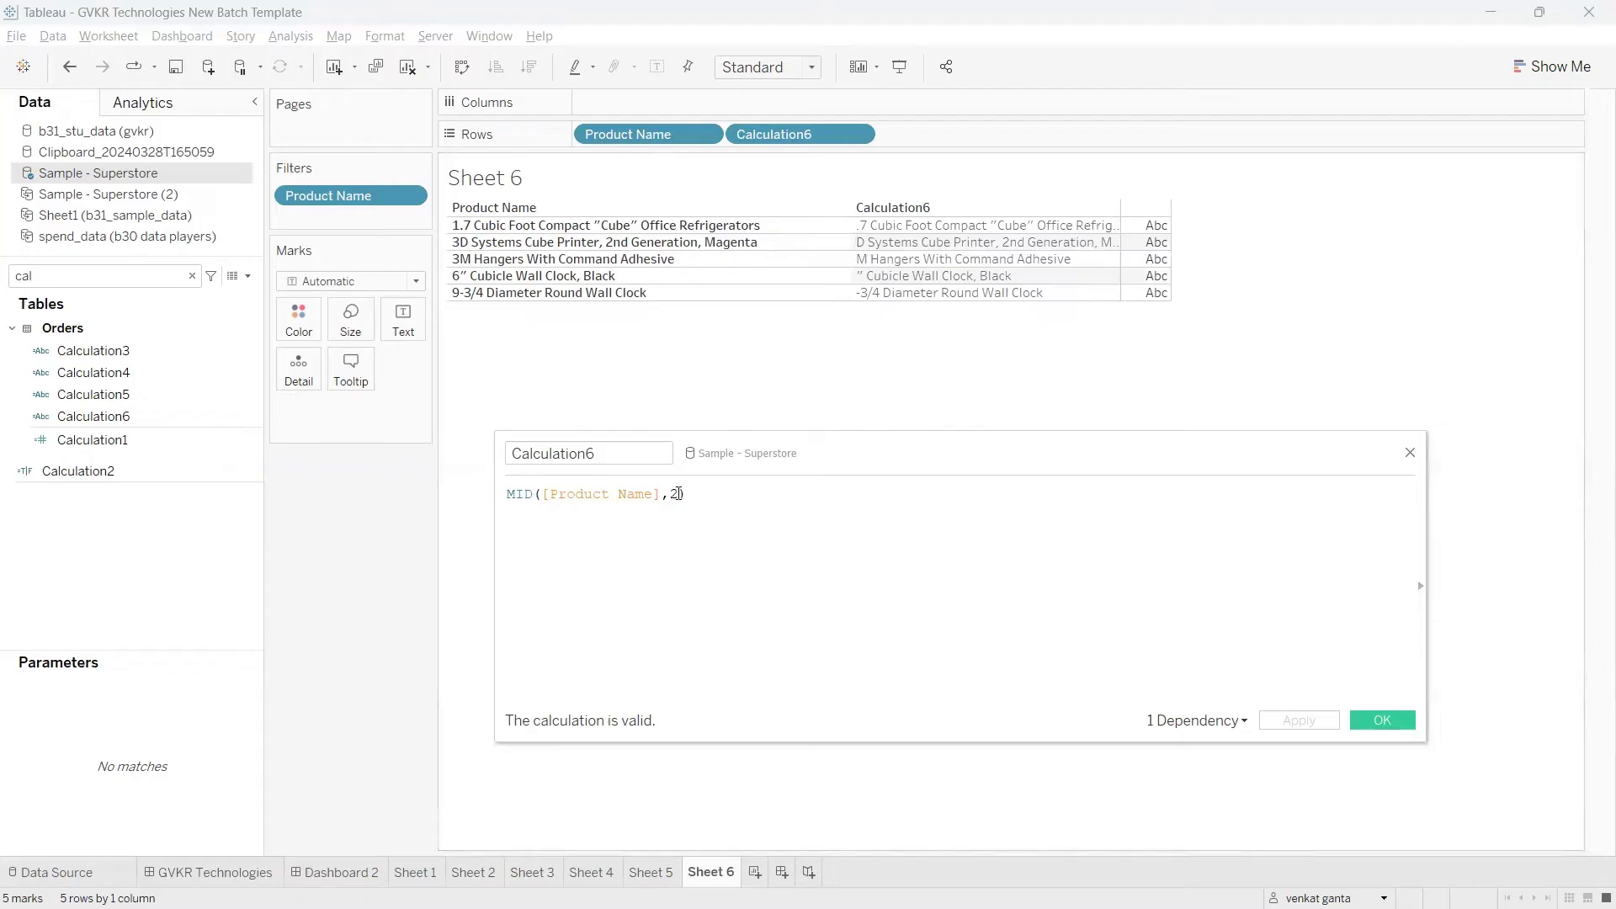
Step: Set the MID start position to 5, apply the calculation, and widen the Calculation6 column to fit the text
{"action": "key", "text": "BackSpace"}
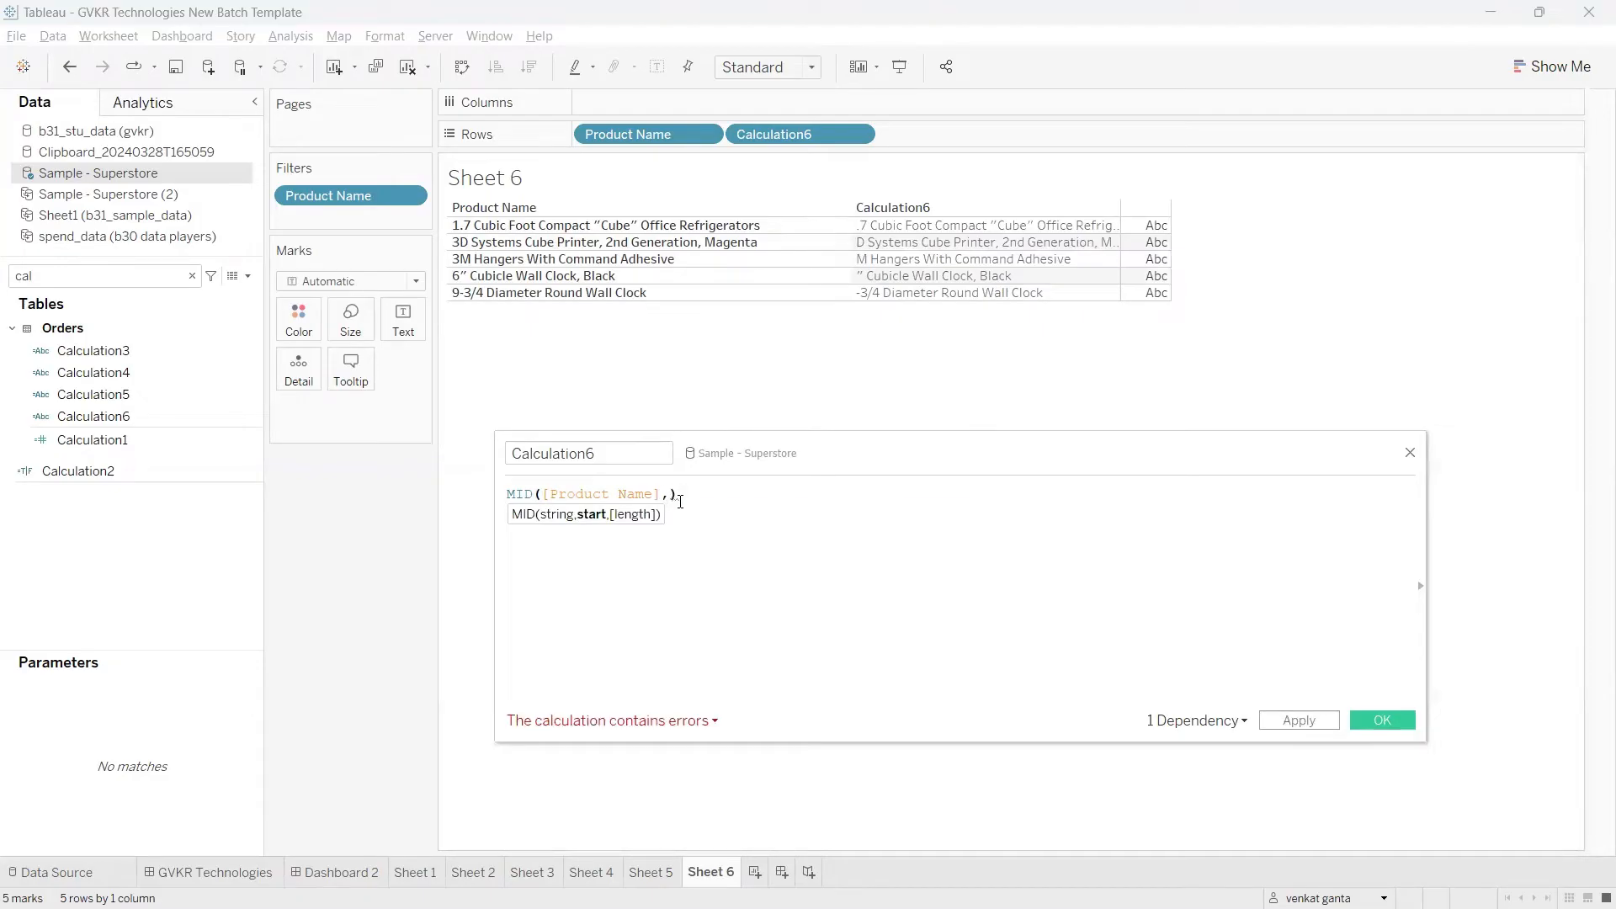
{"action": "type", "text": "5"}
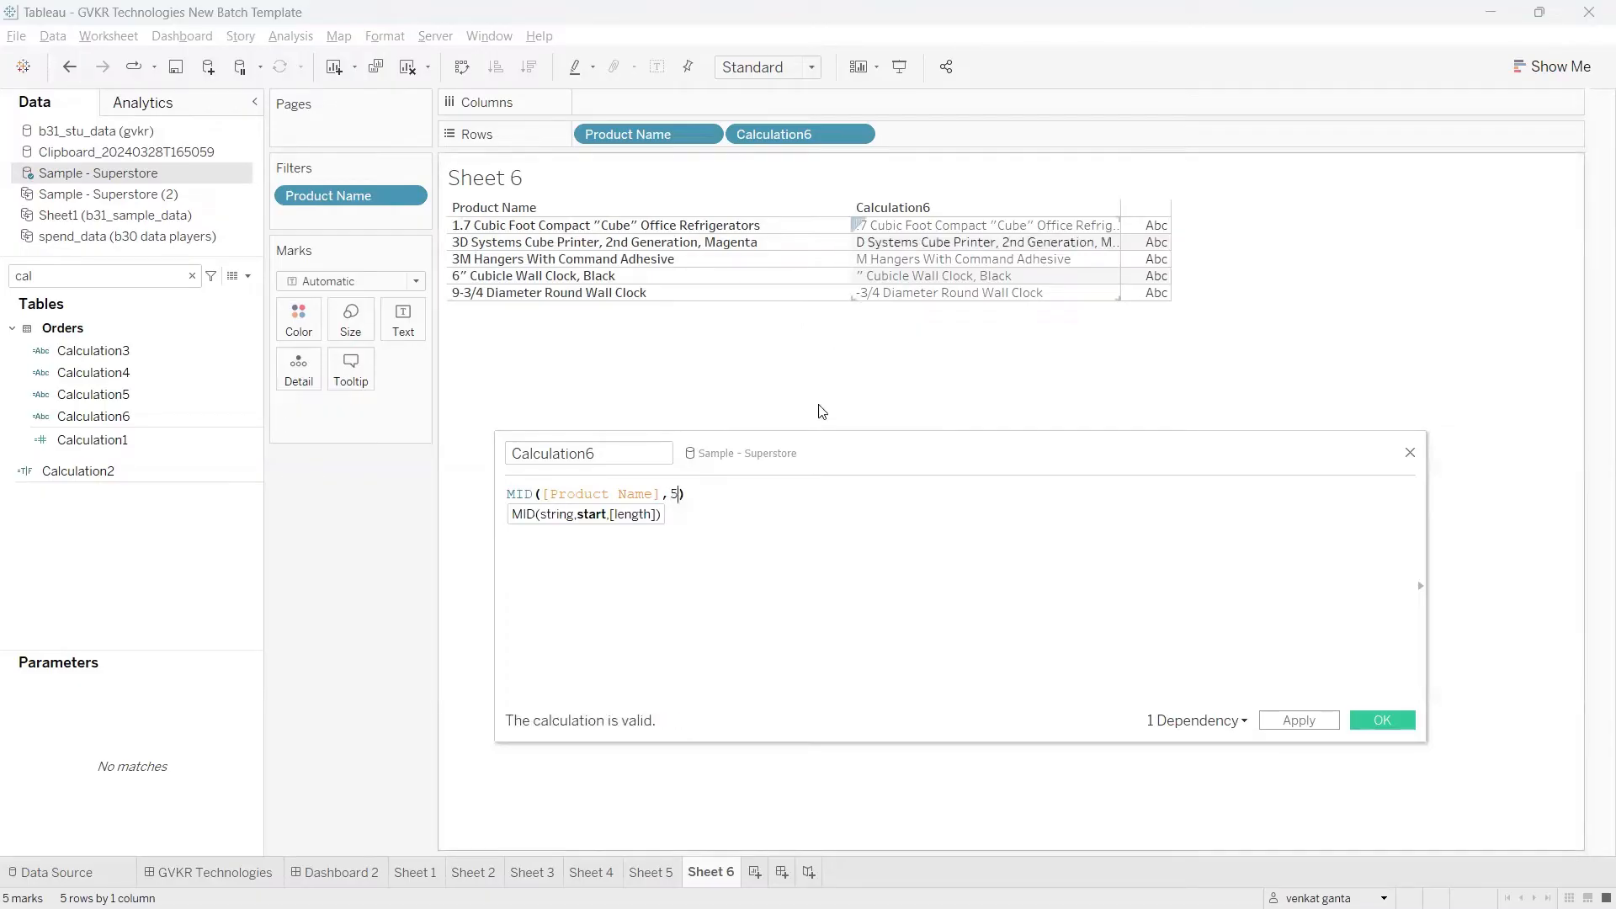
{"action": "left_click", "coordinate": [1305, 720]}
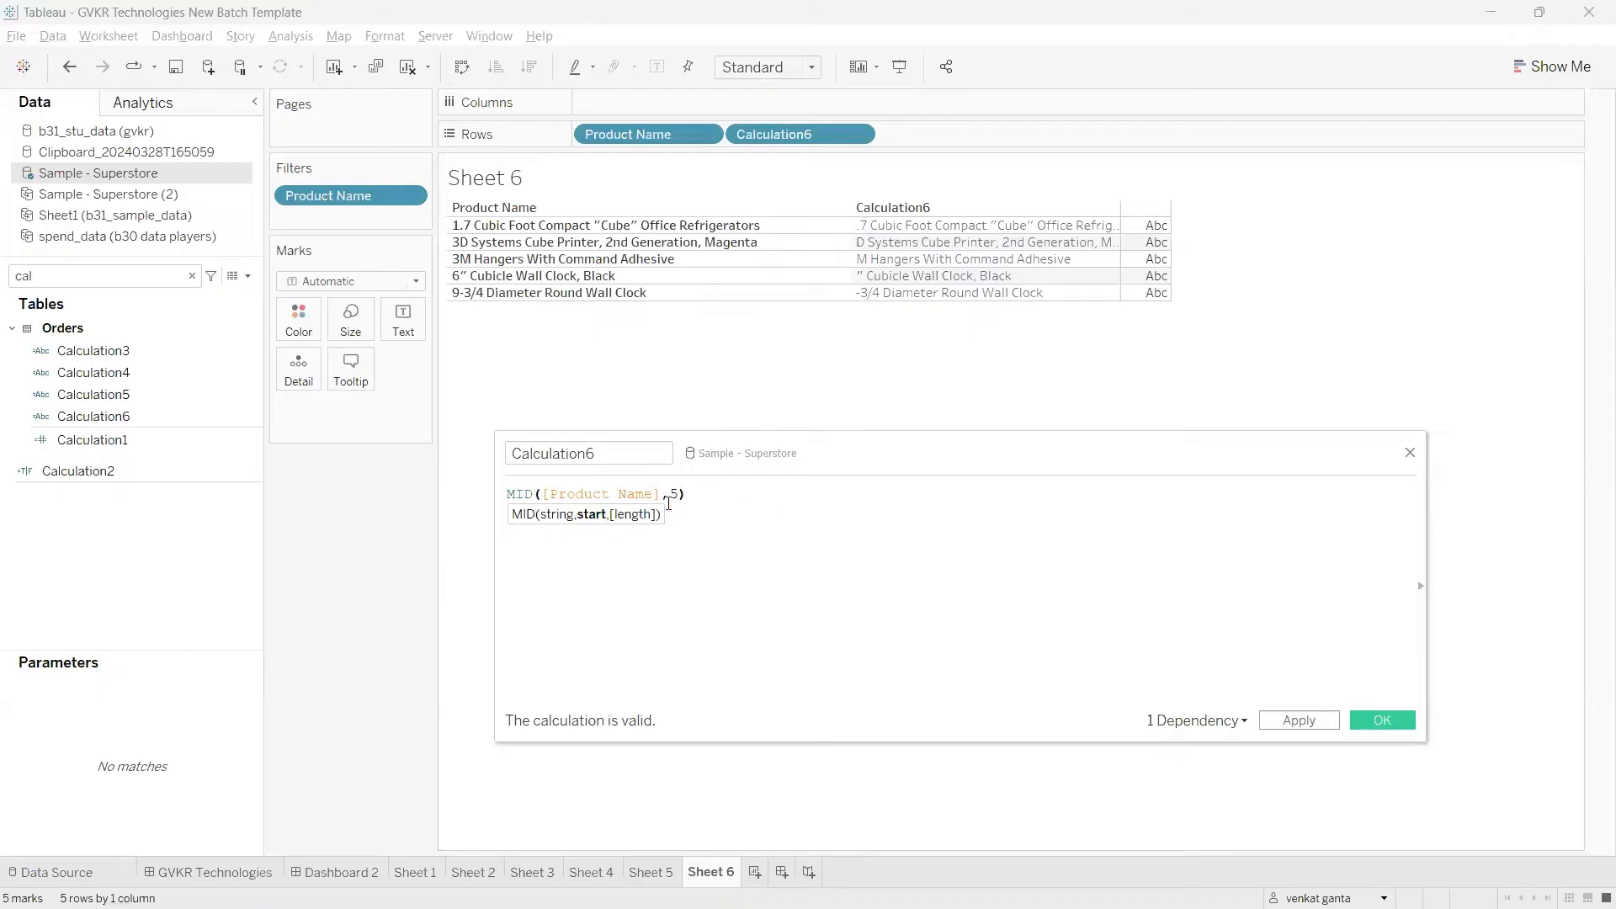
{"action": "left_click", "coordinate": [1311, 724]}
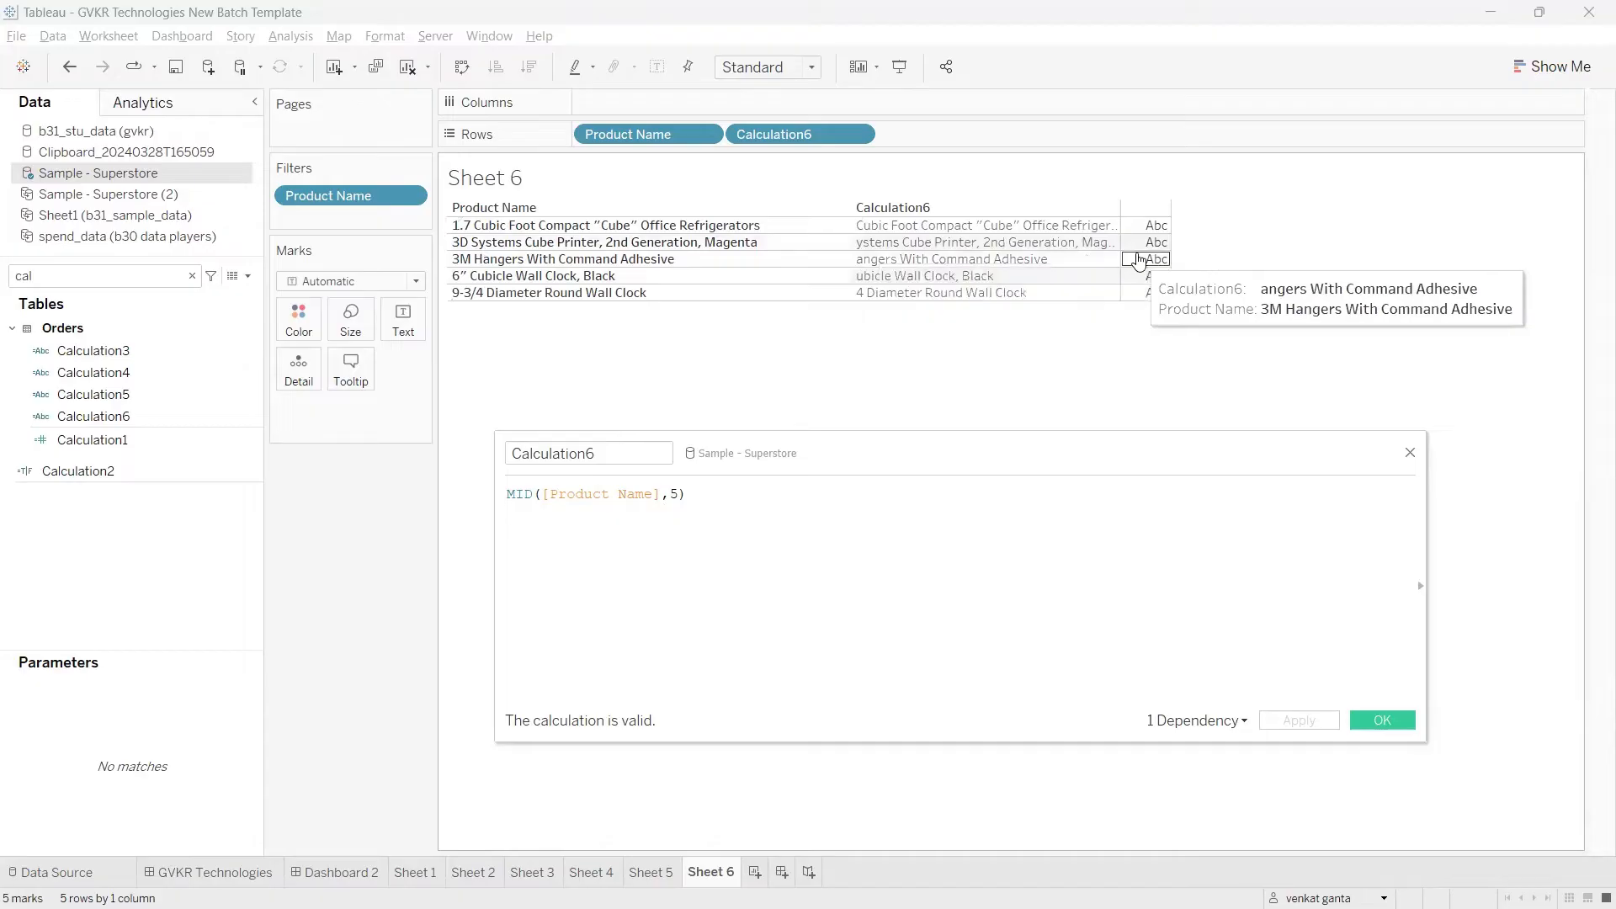
{"action": "left_click_drag", "start_coordinate": [1121, 242], "coordinate": [1205, 244]}
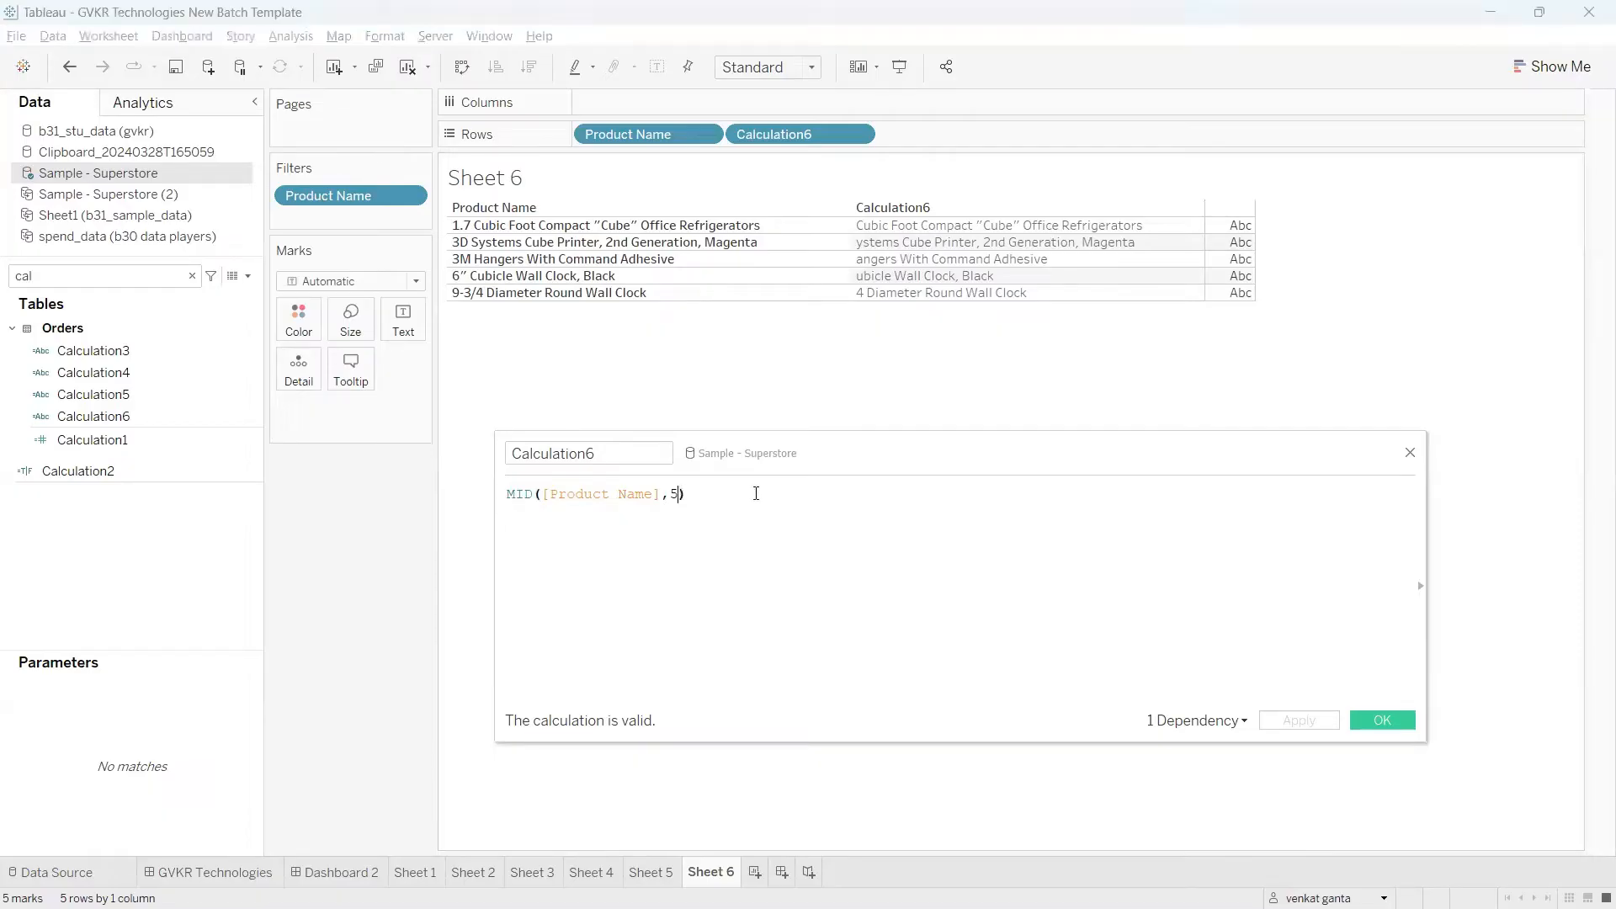
Step: Change the formula to MID([Product Name],1,4), with start 1 and length 4, and apply it
{"action": "type", "text": ","}
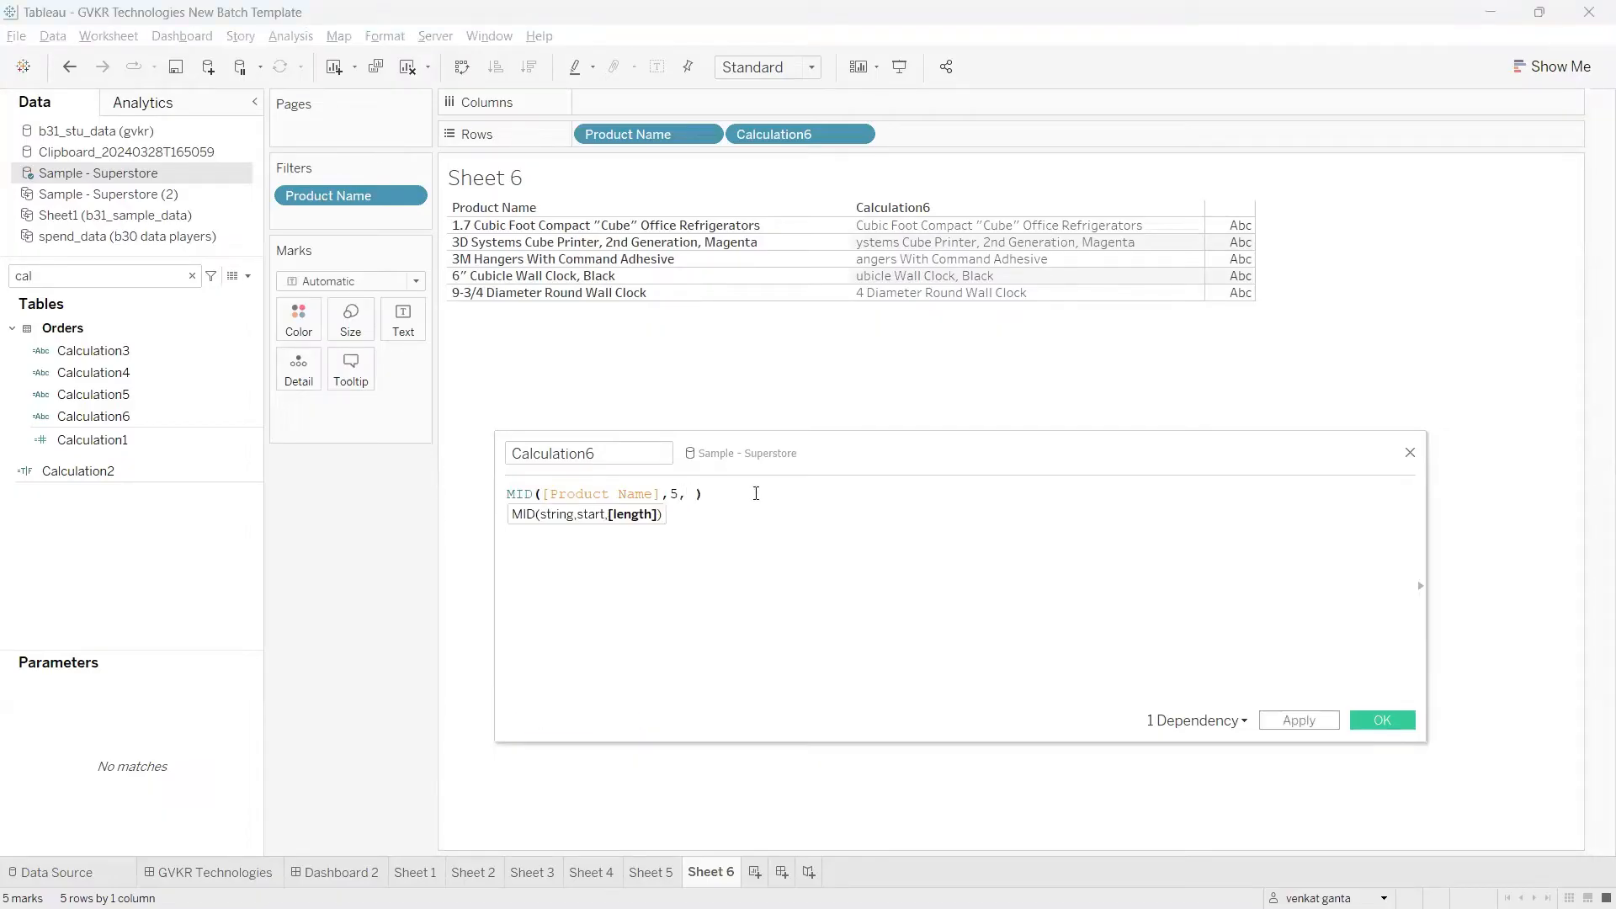
{"action": "key", "text": "BackSpace"}
{"action": "key", "text": "BackSpace"}
{"action": "key", "text": "BackSpace"}
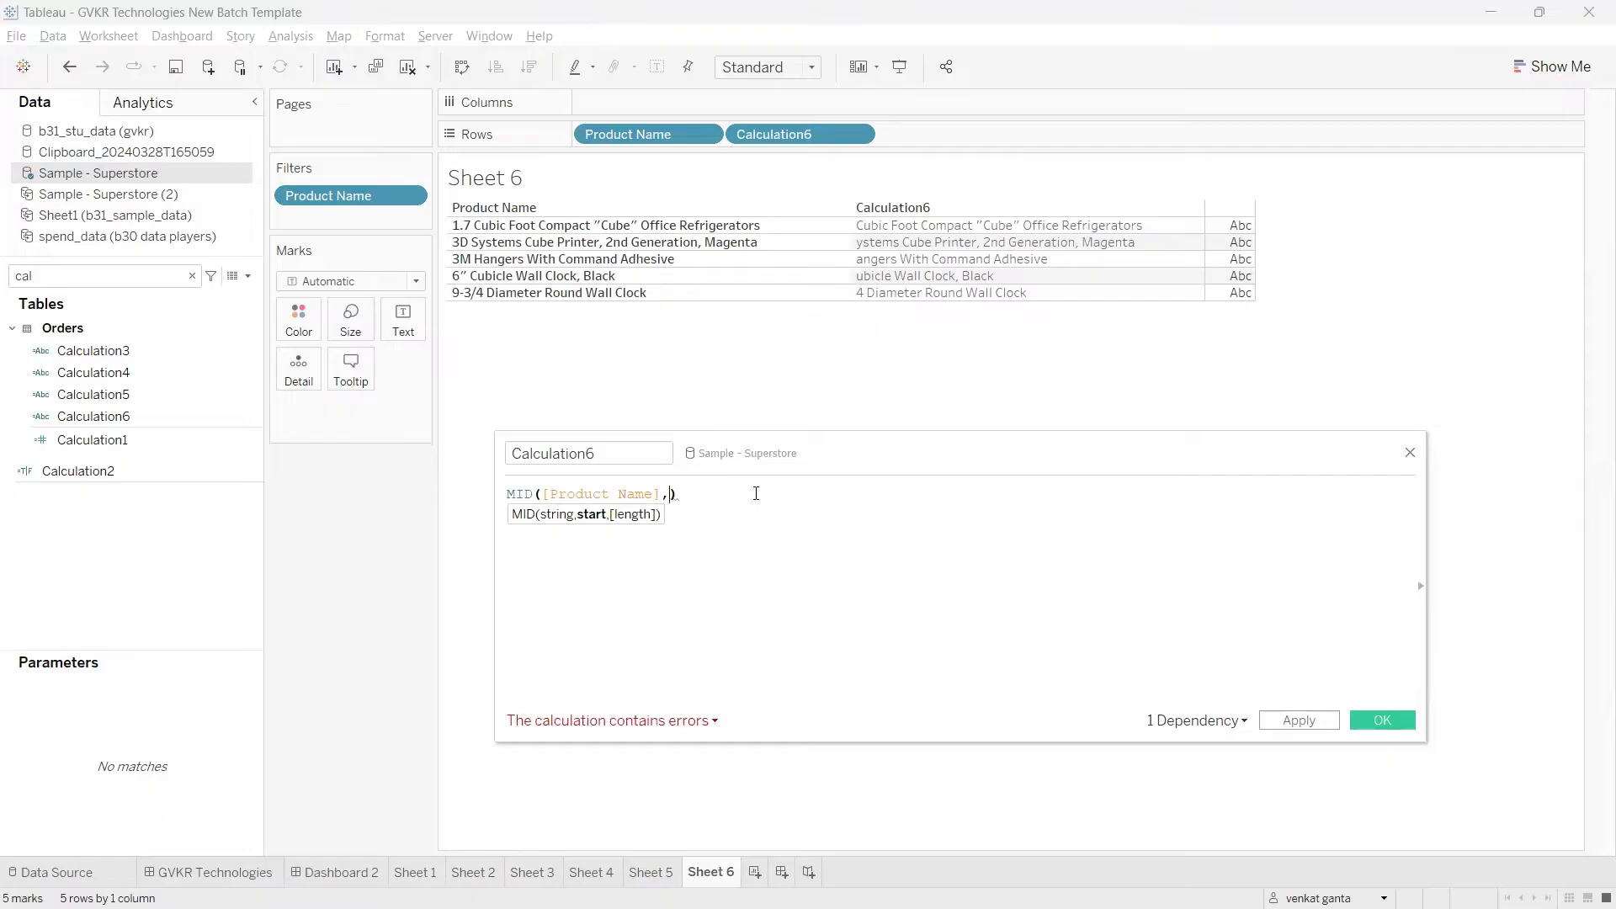
{"action": "type", "text": "1,"}
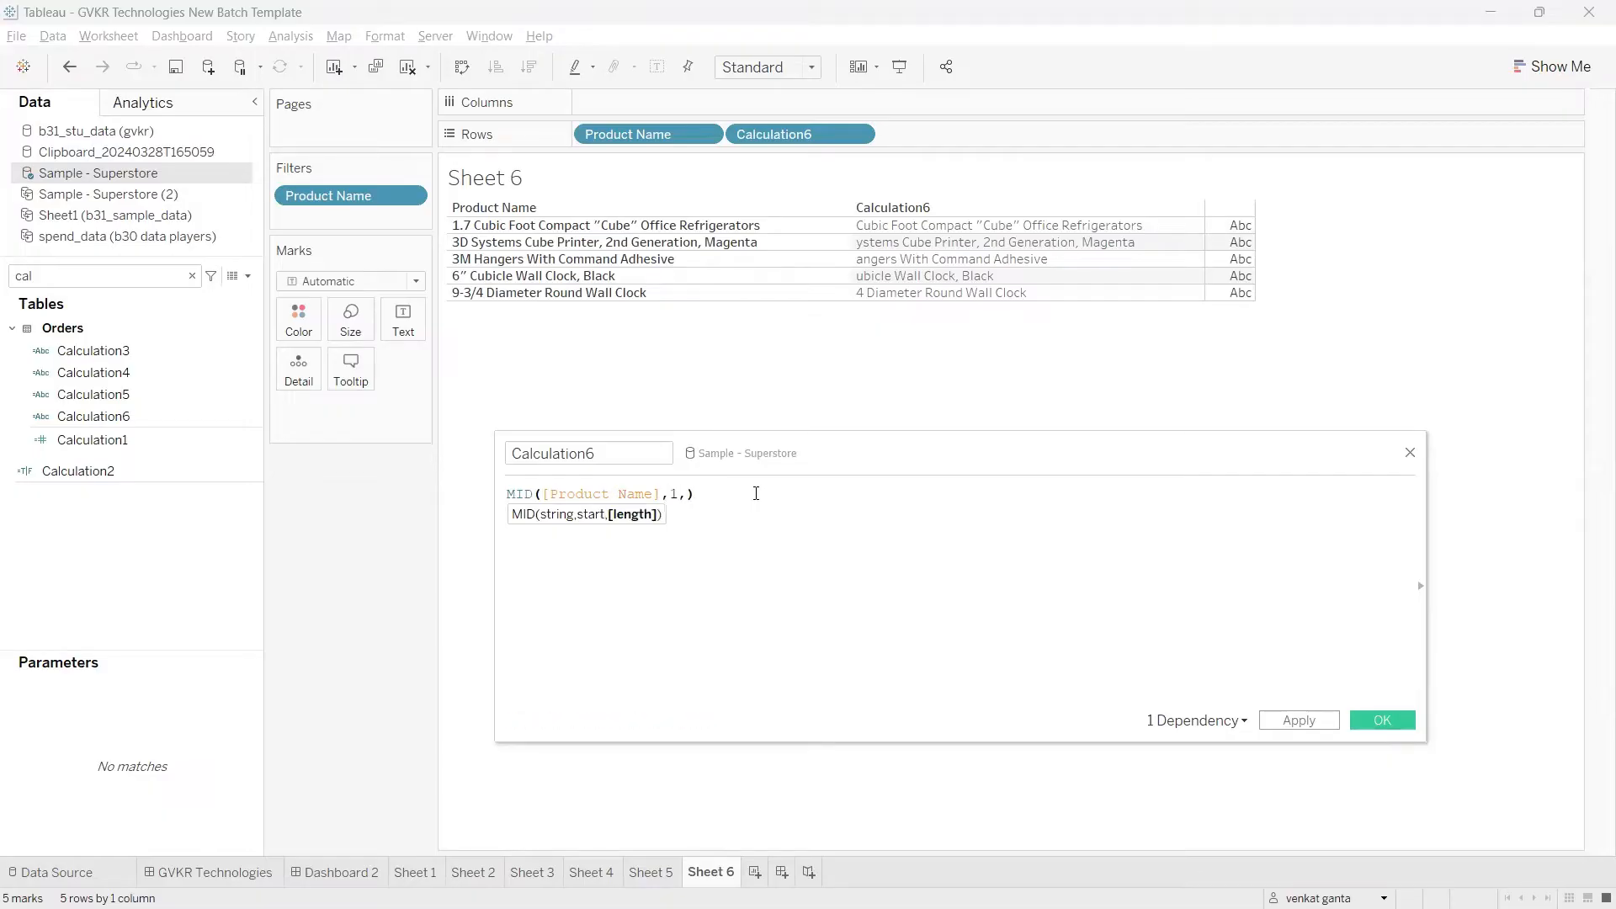
{"action": "left_click", "coordinate": [675, 494]}
{"action": "double_click", "coordinate": [675, 493]}
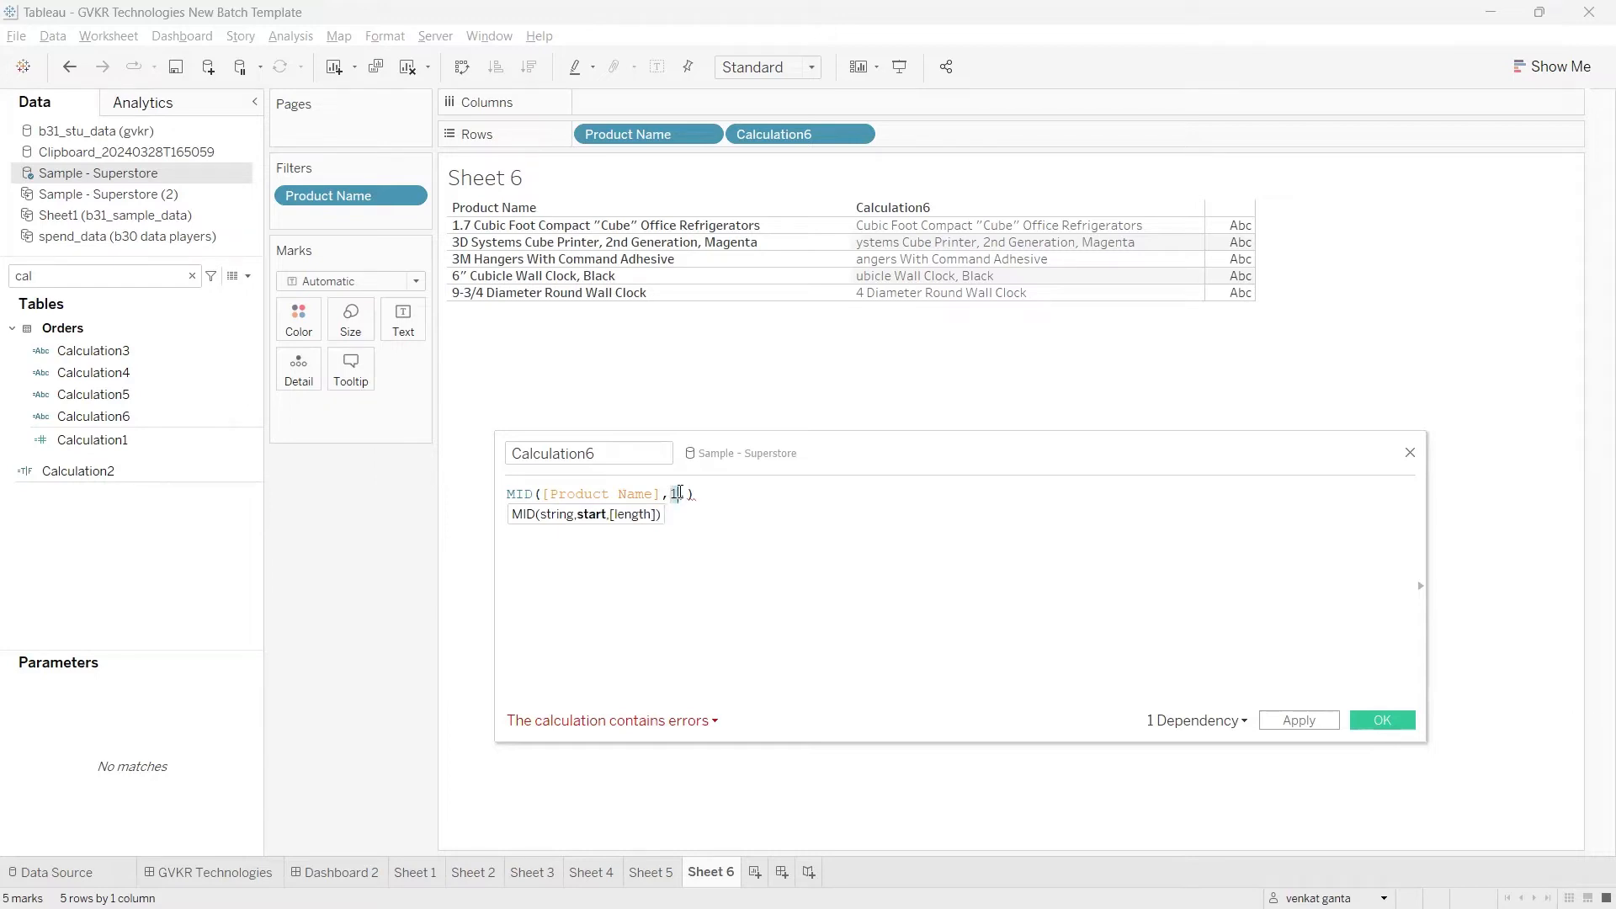
{"action": "left_click", "coordinate": [686, 495]}
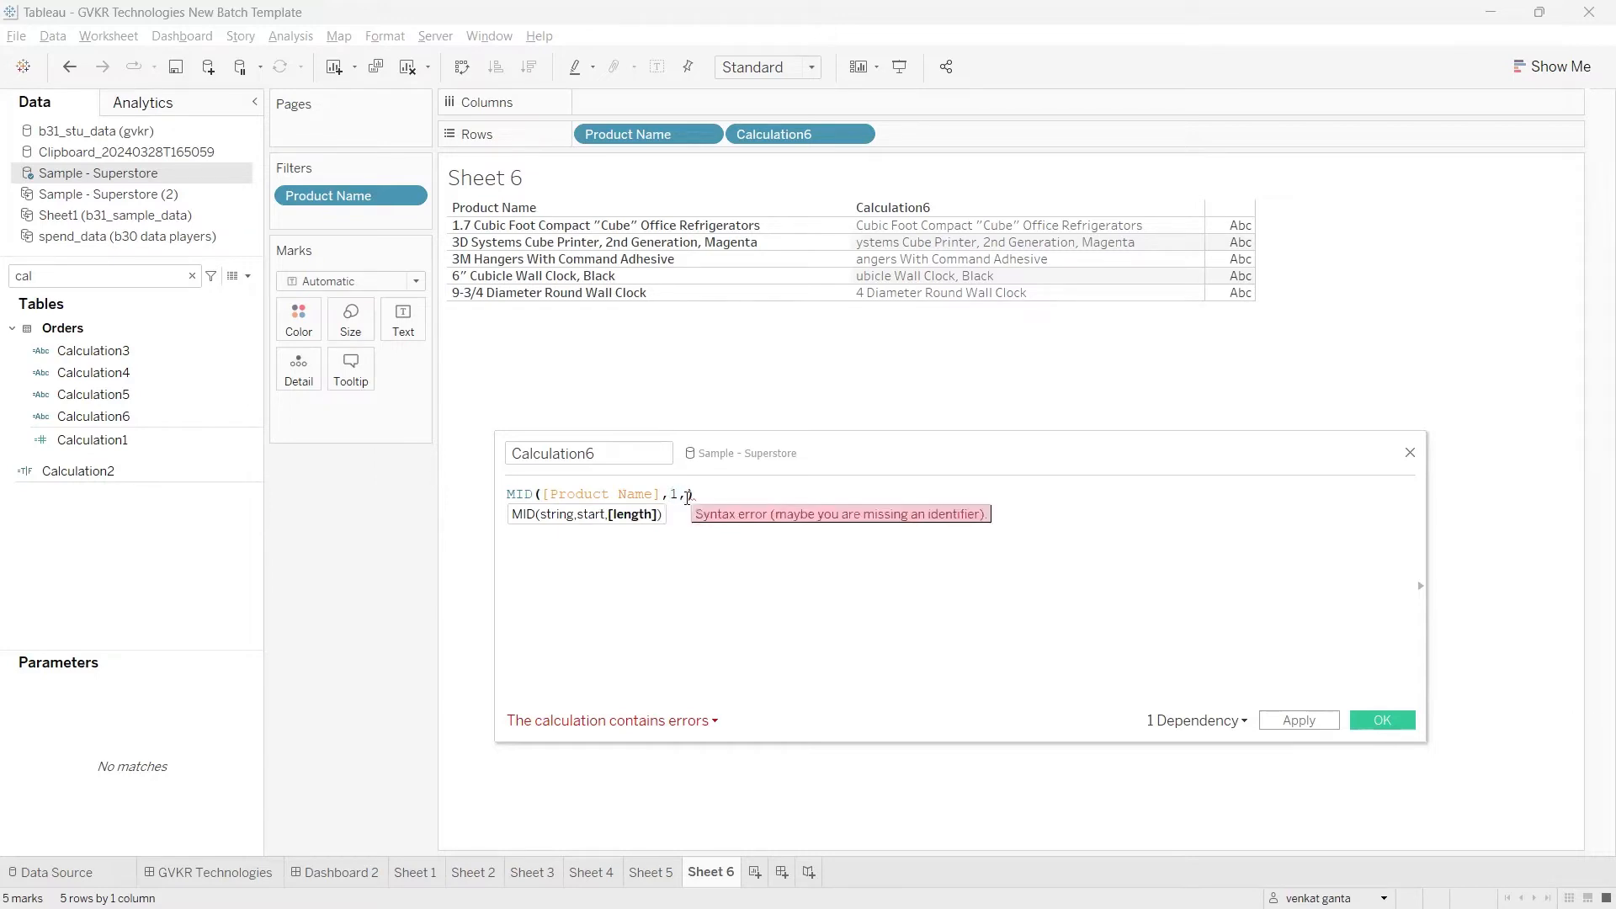
{"action": "type", "text": "4"}
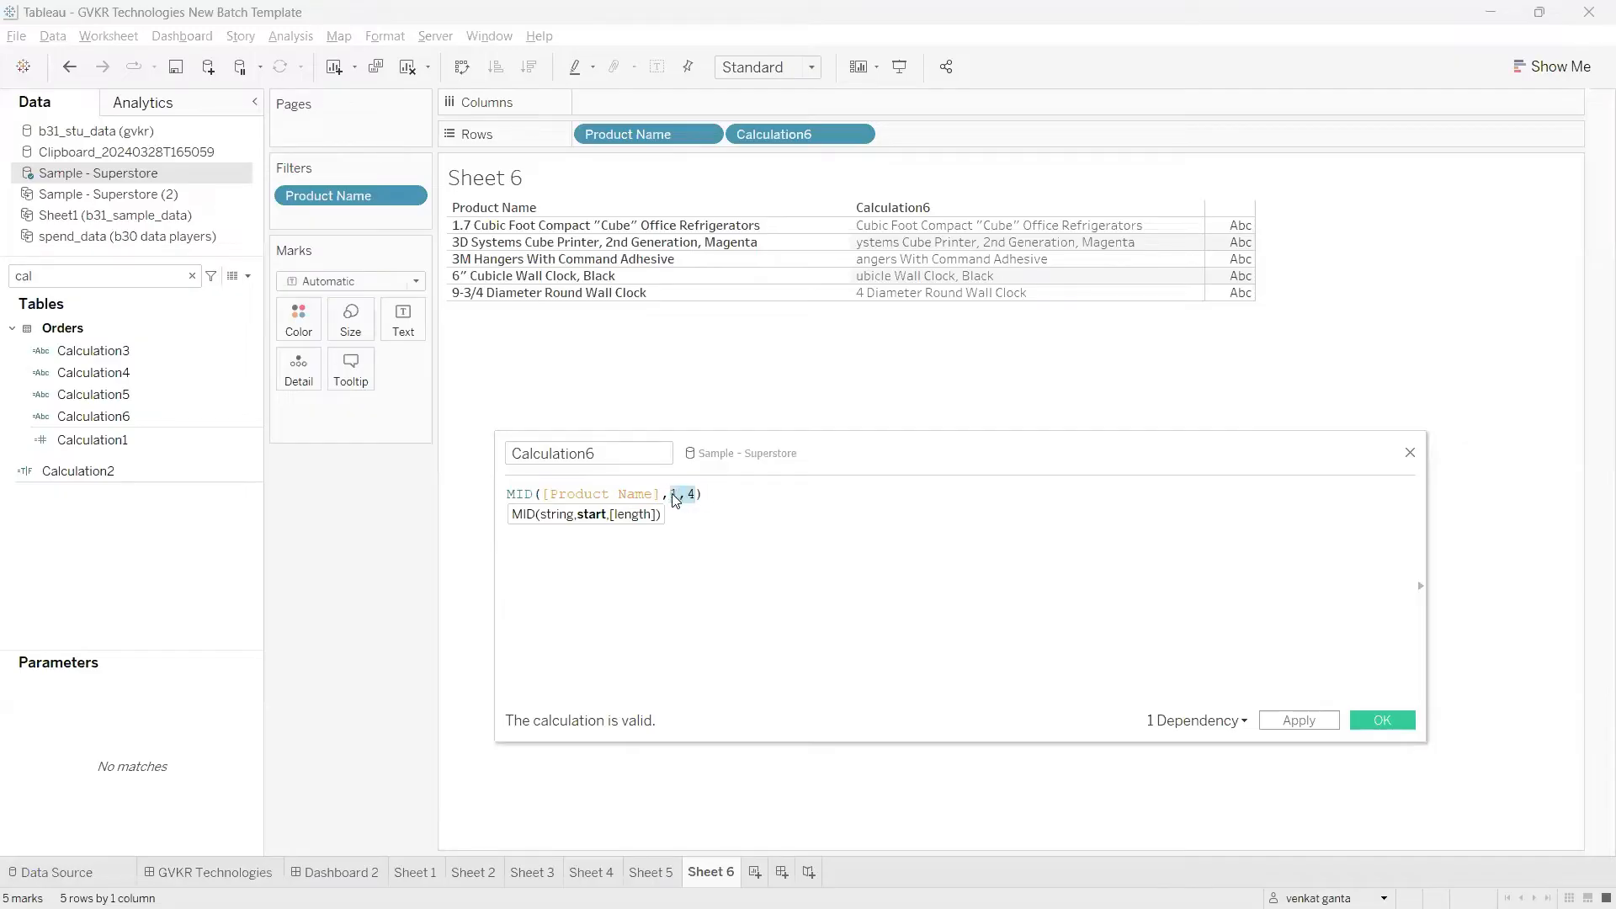
{"action": "left_click", "coordinate": [1283, 724]}
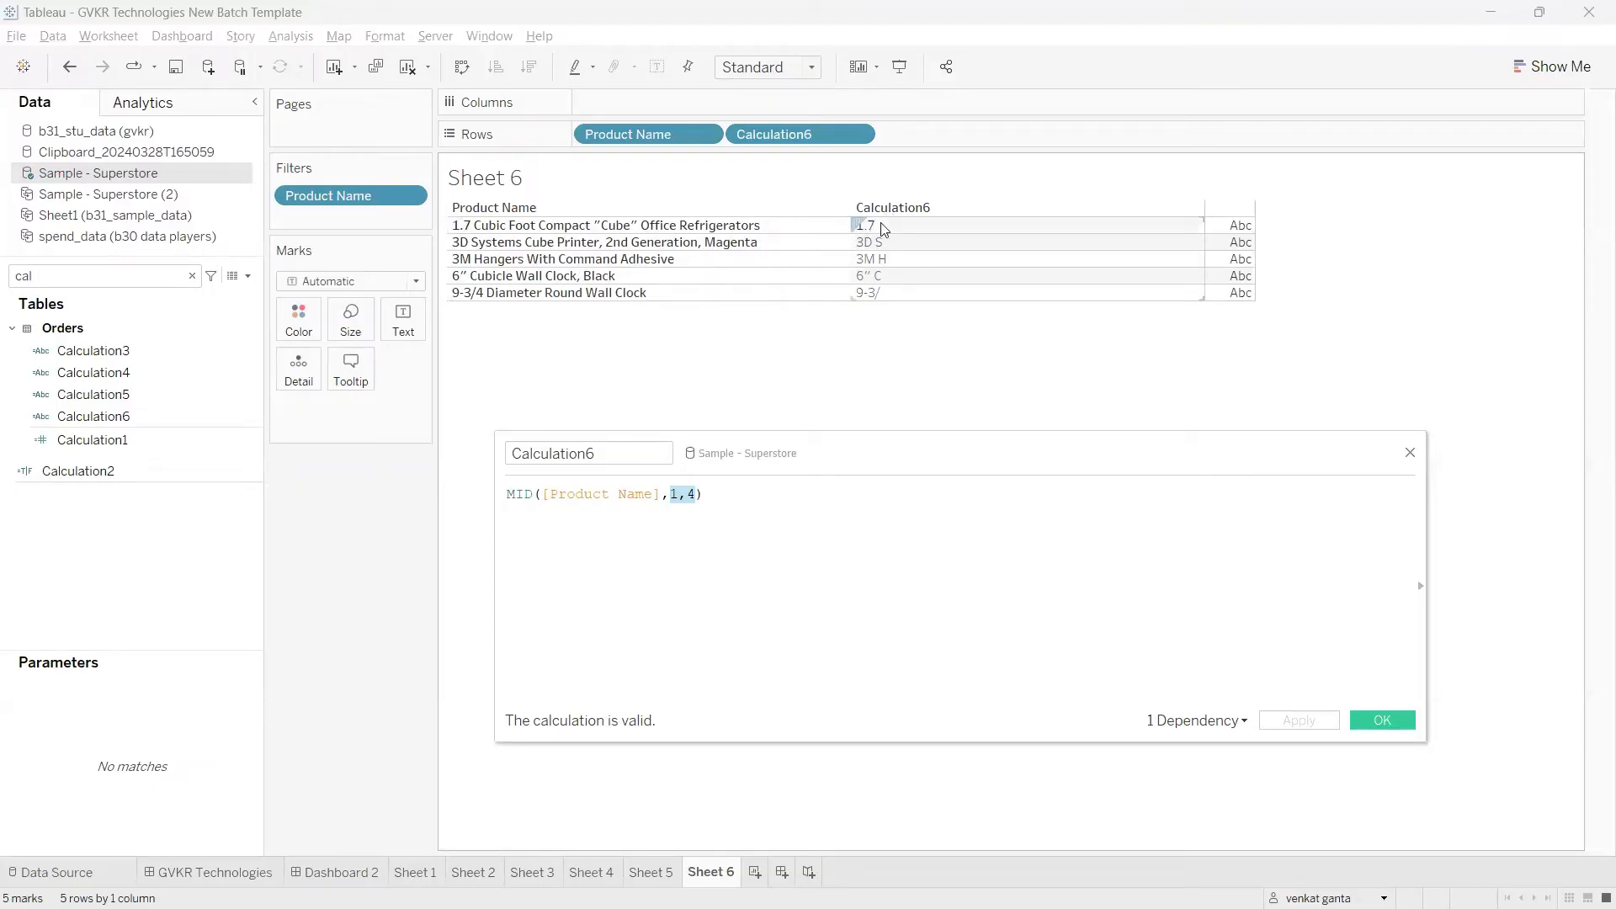
Step: Clear the MID start and length arguments and re-enter them as 1,4
{"action": "left_click", "coordinate": [771, 536]}
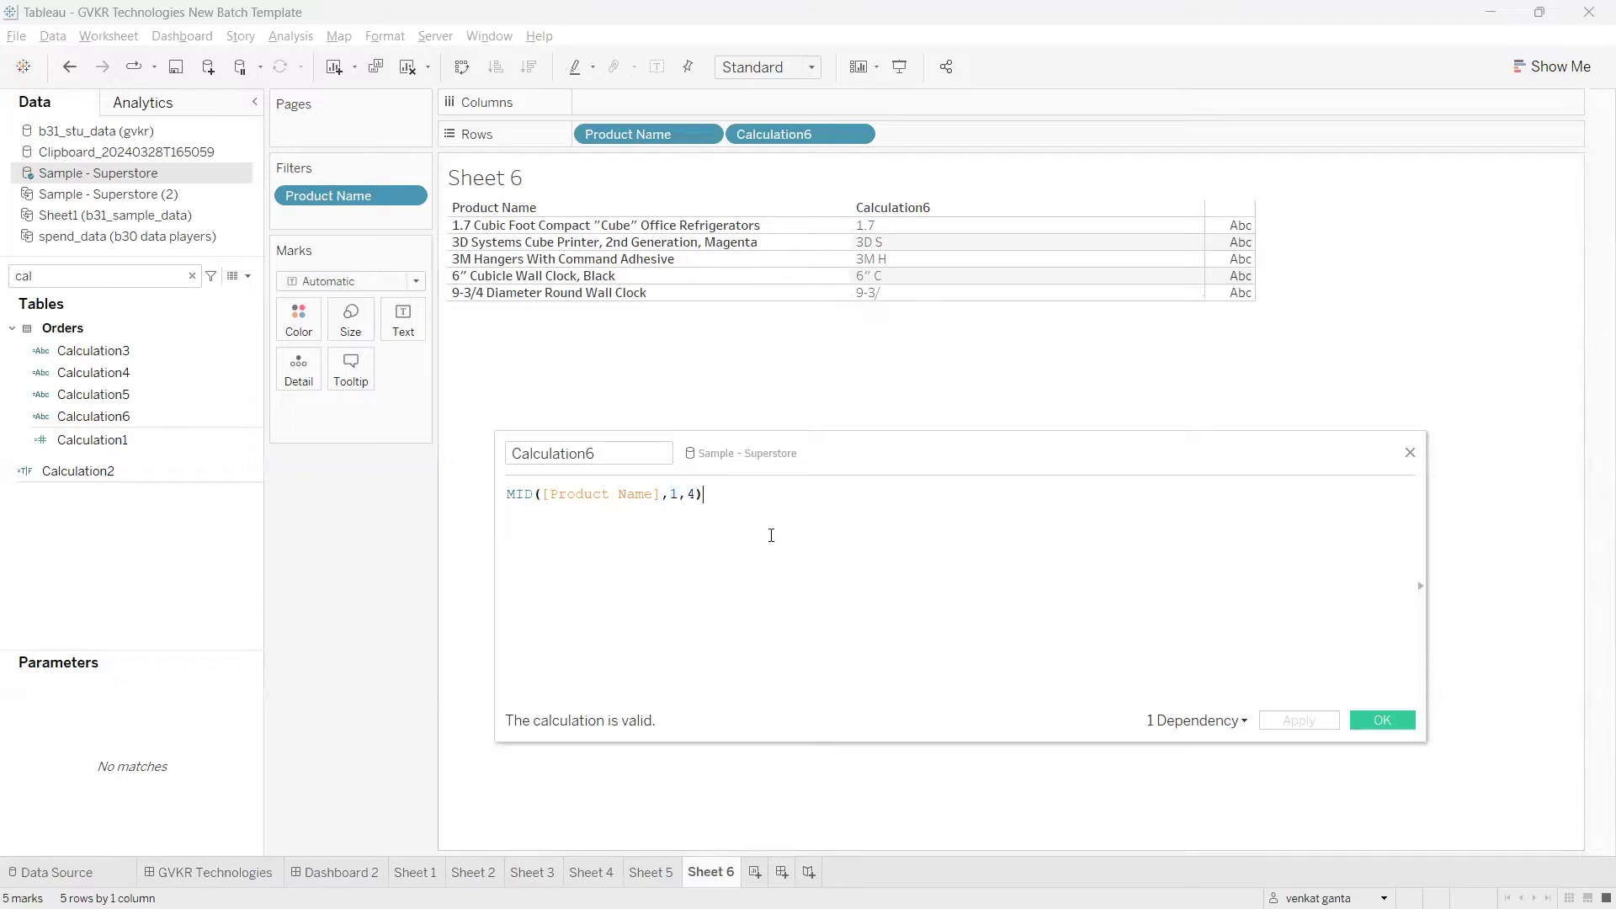
{"action": "left_click", "coordinate": [697, 496]}
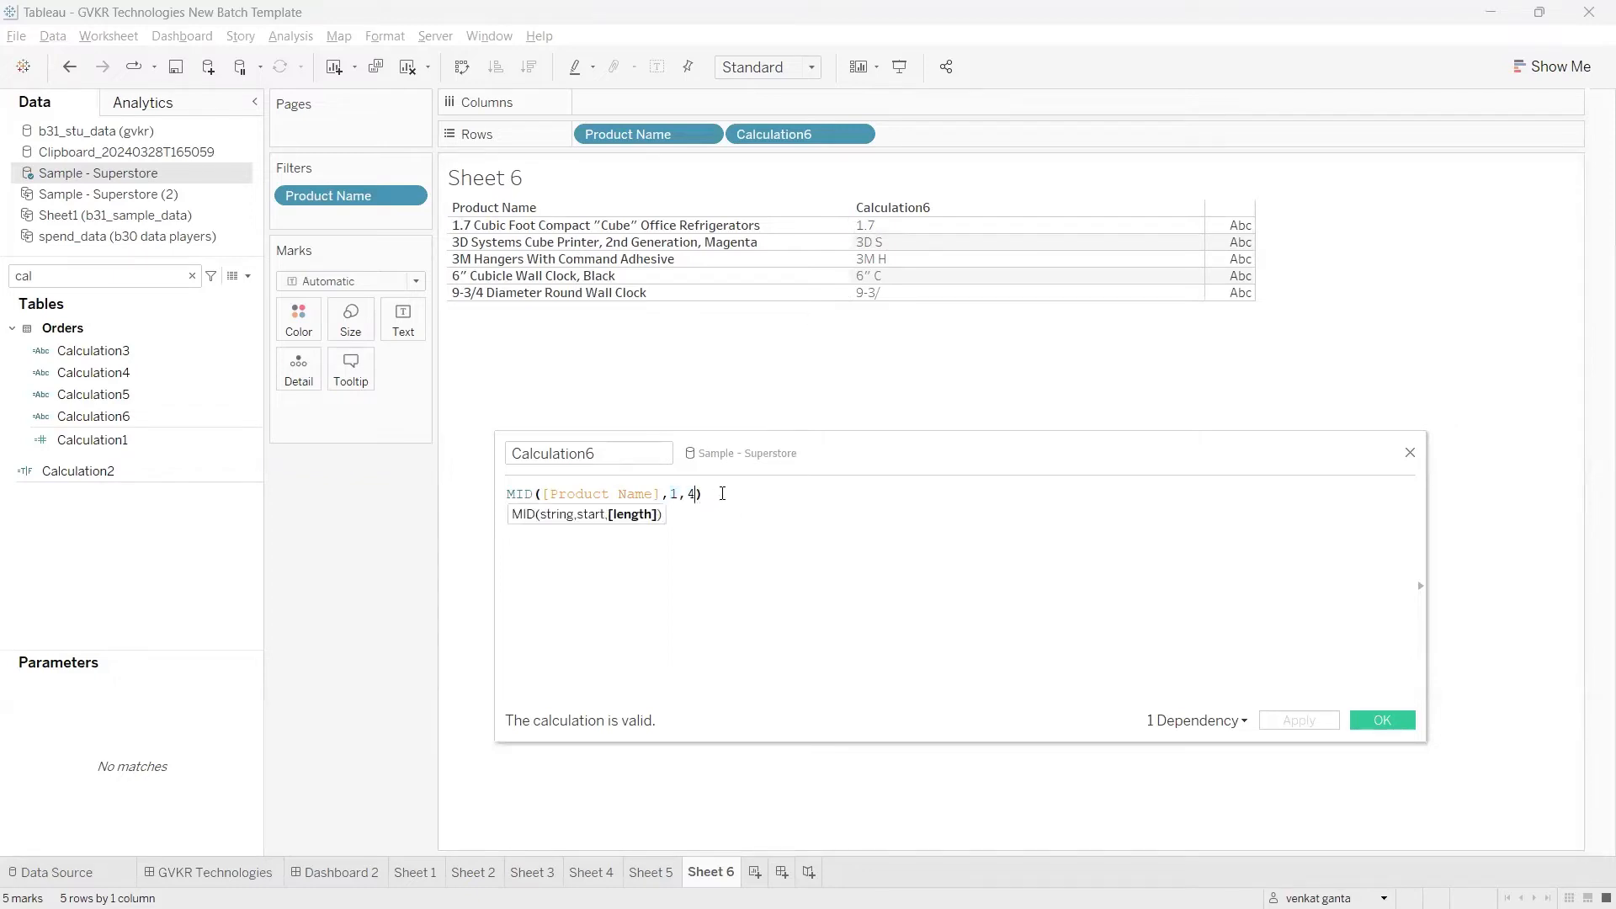
{"action": "key", "text": "BackSpace"}
{"action": "key", "text": "BackSpace"}
{"action": "key", "text": "BackSpace"}
{"action": "key", "text": "BackSpace"}
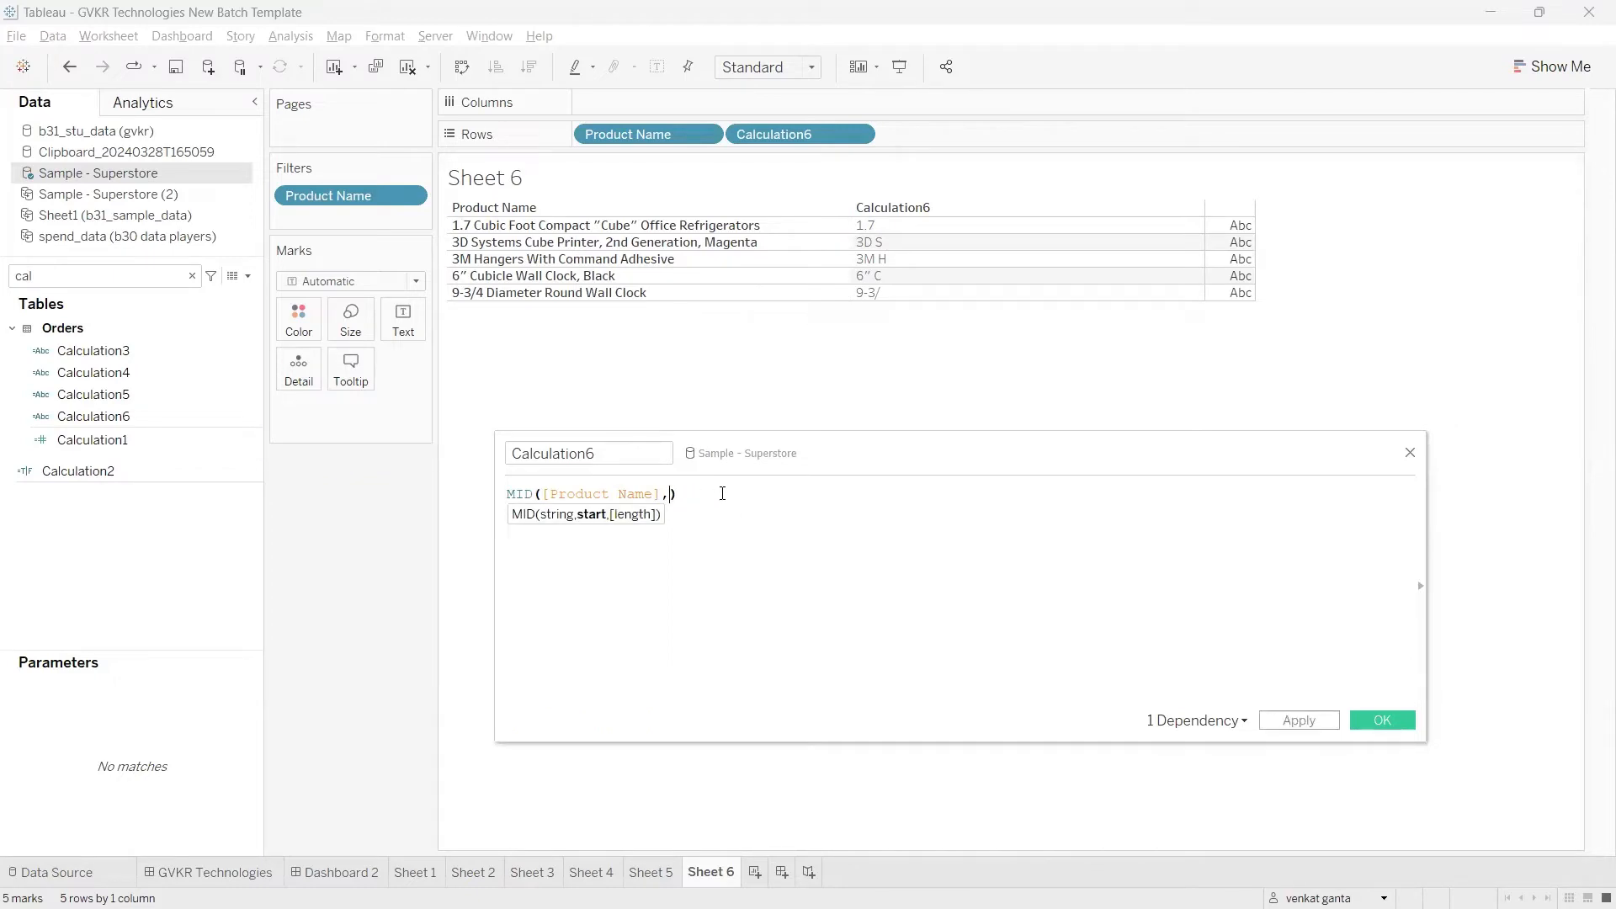
{"action": "type", "text": ","}
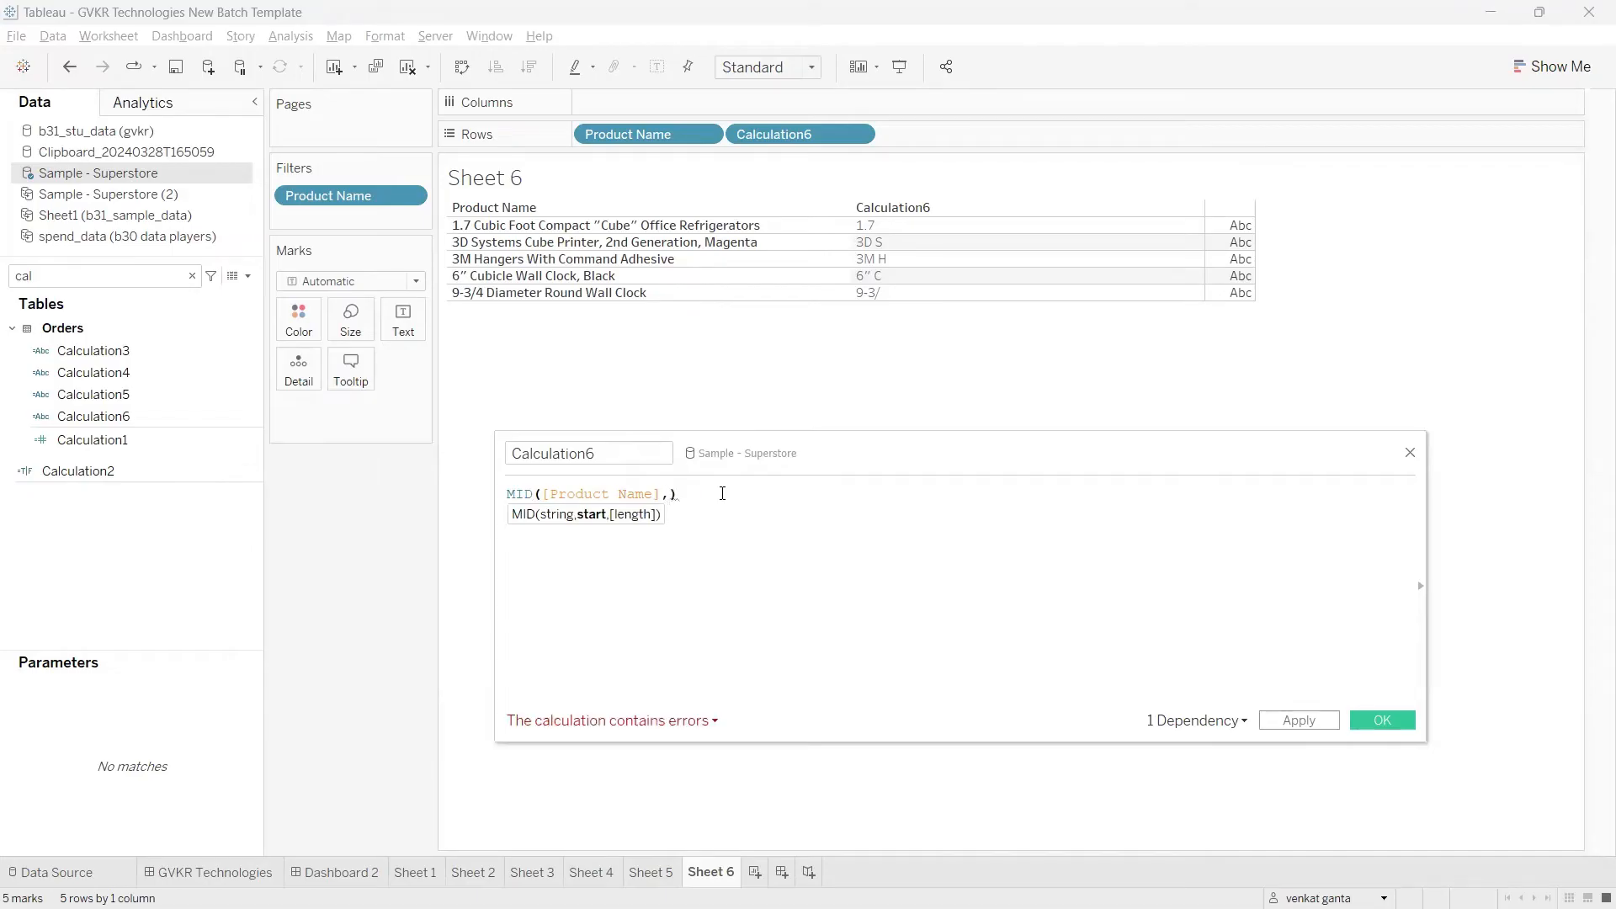
{"action": "type", "text": "1,4"}
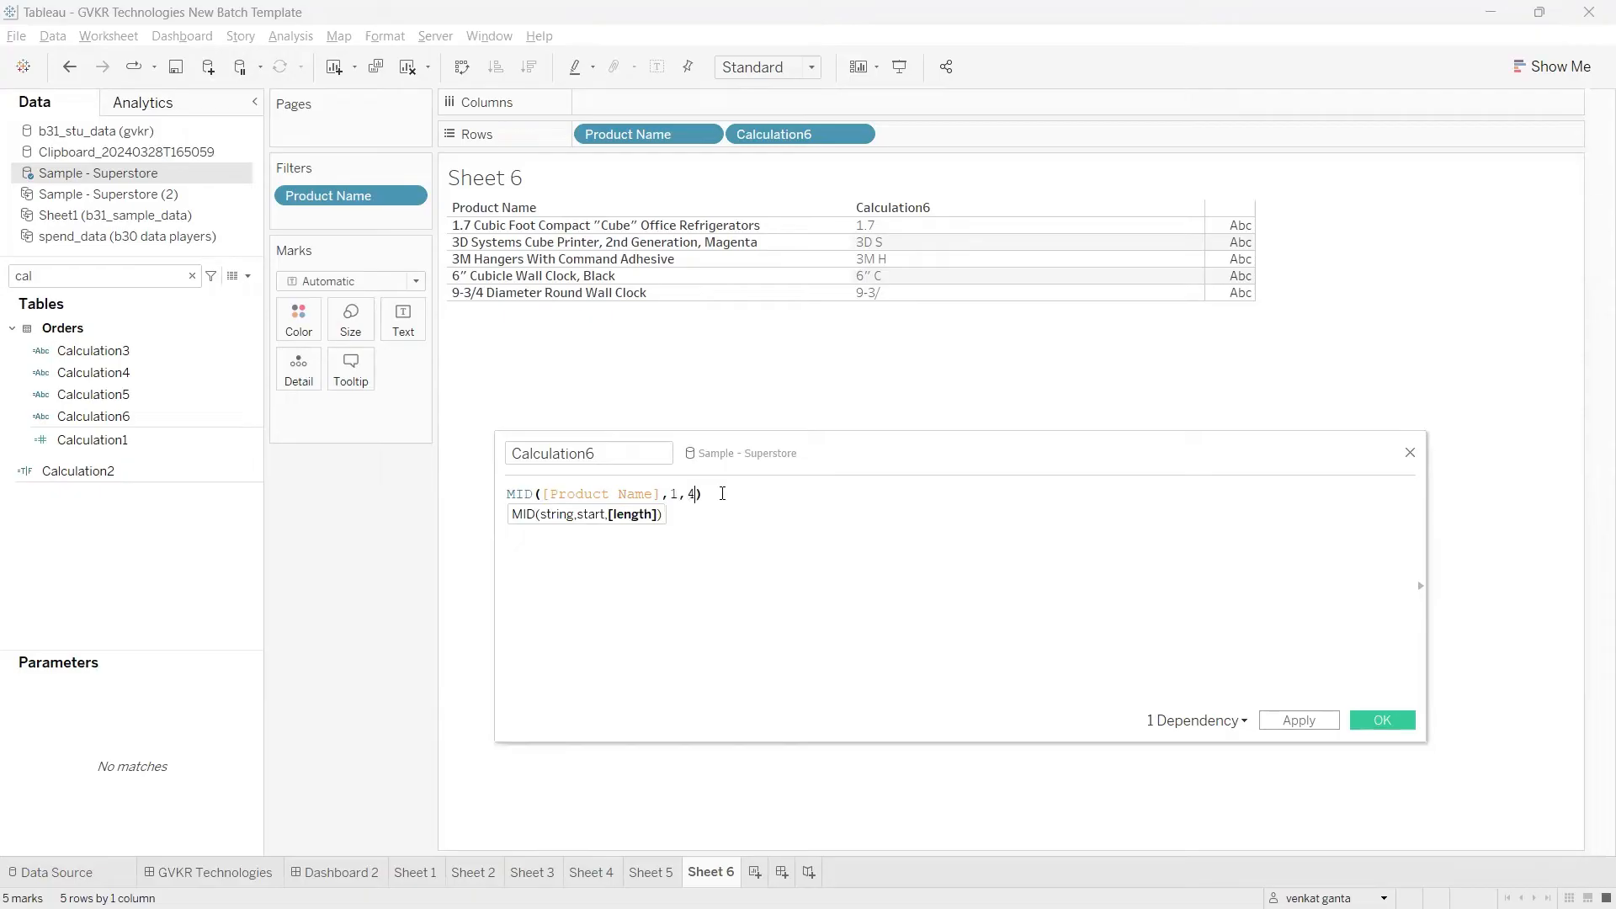
Step: Comment out the MID line with // and start a FIND function on a new line below it
{"action": "left_click", "coordinate": [510, 495]}
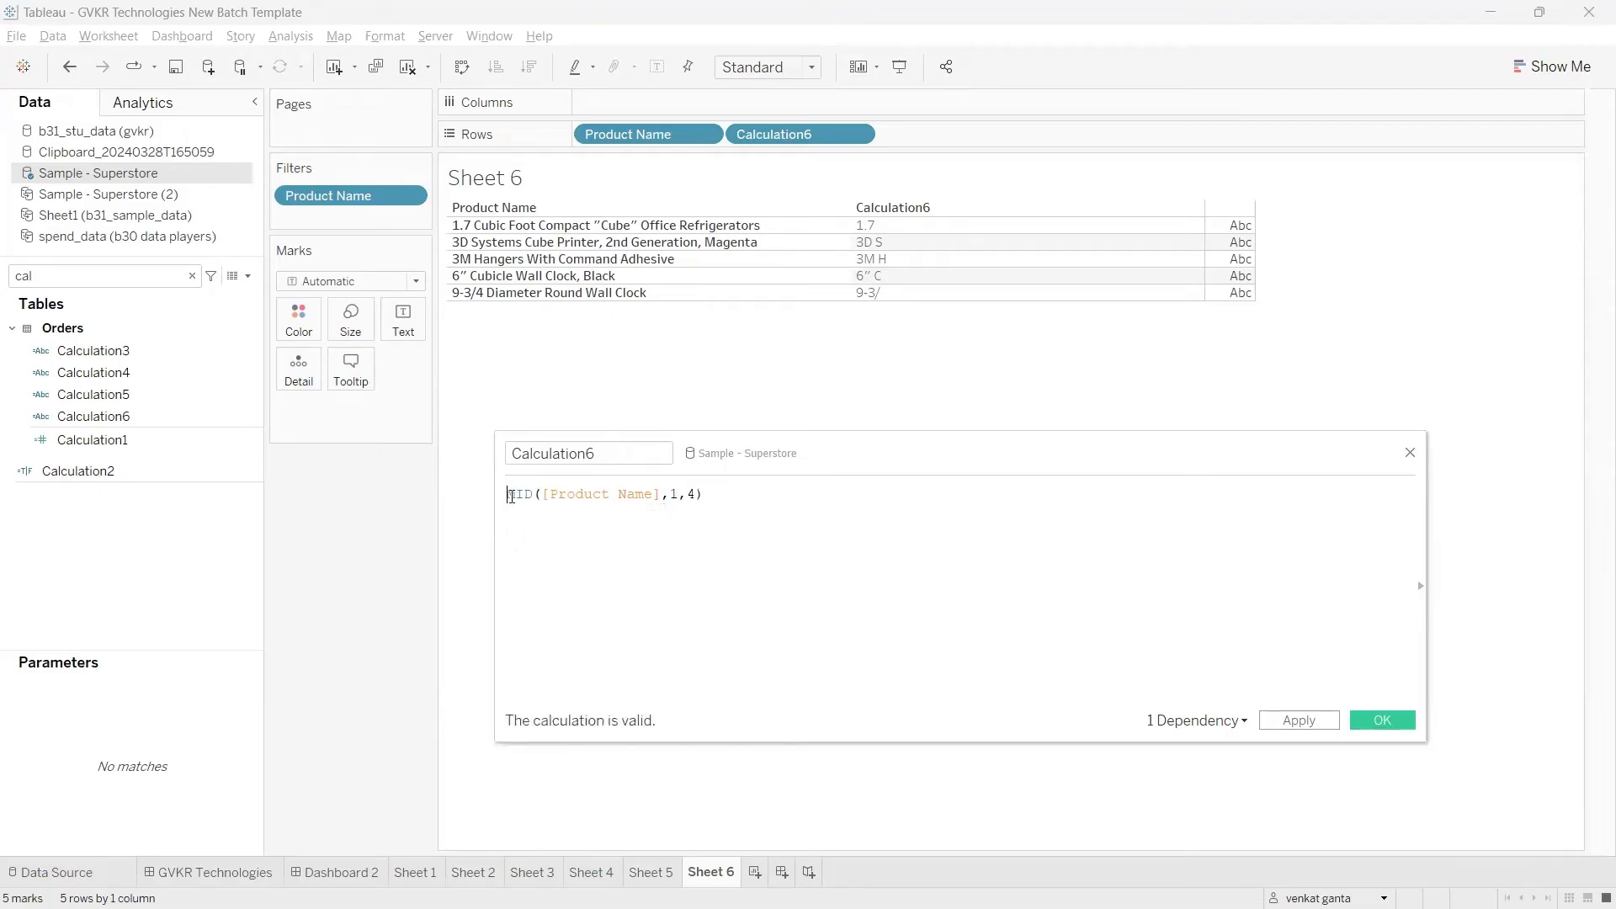
{"action": "type", "text": "//"}
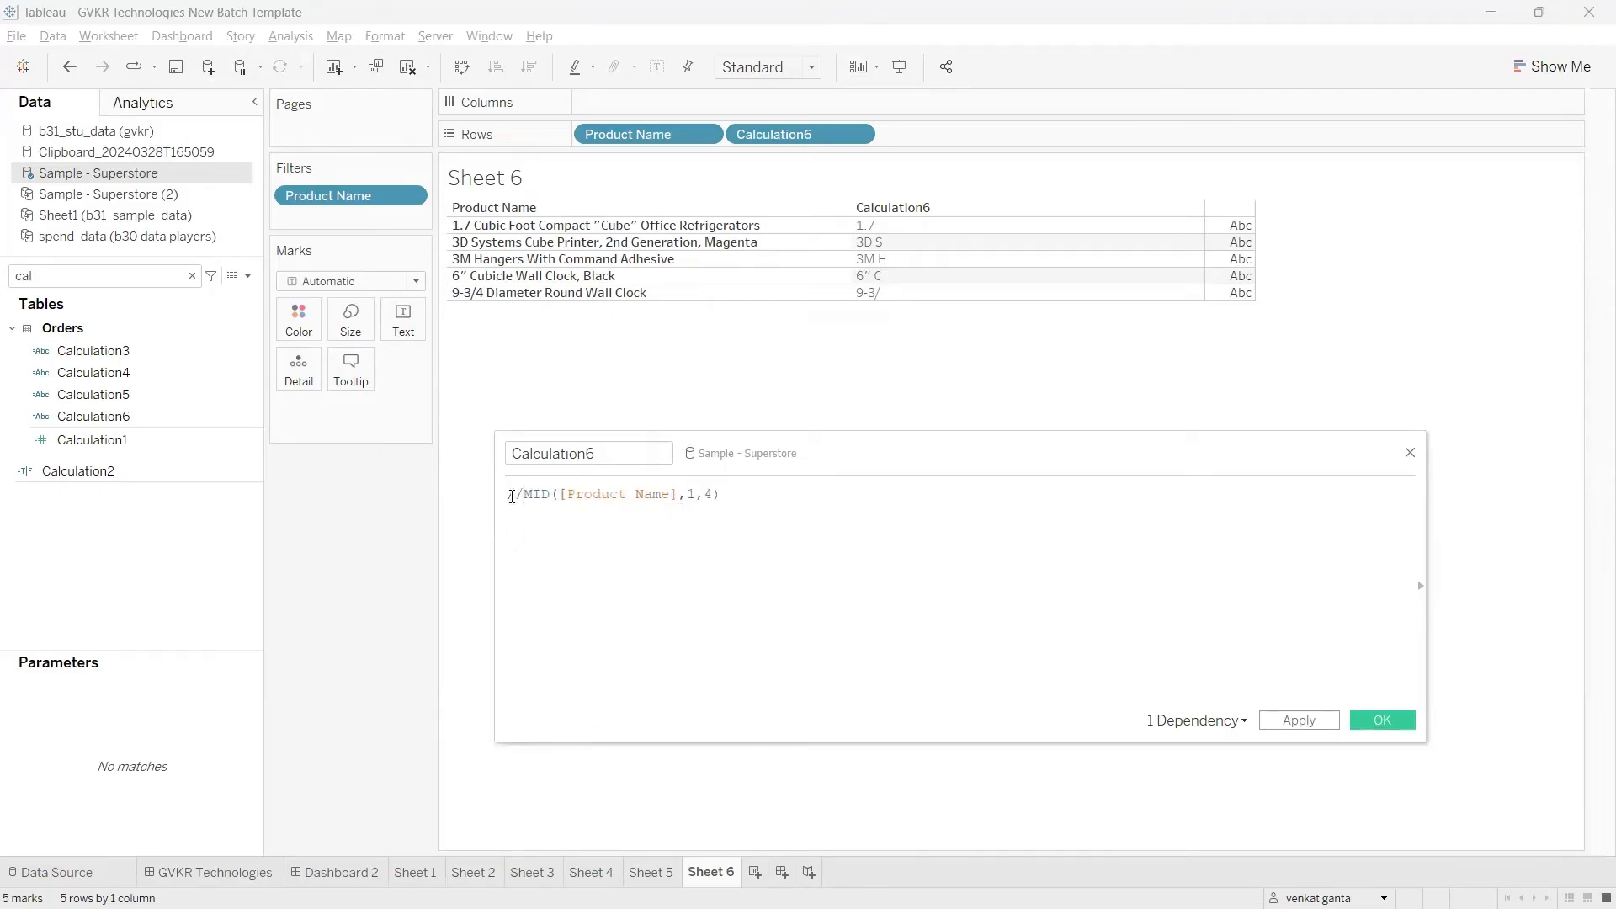
{"action": "left_click", "coordinate": [753, 500]}
{"action": "key", "text": "Return"}
{"action": "type", "text": "Find"}
{"action": "key", "text": "Return"}
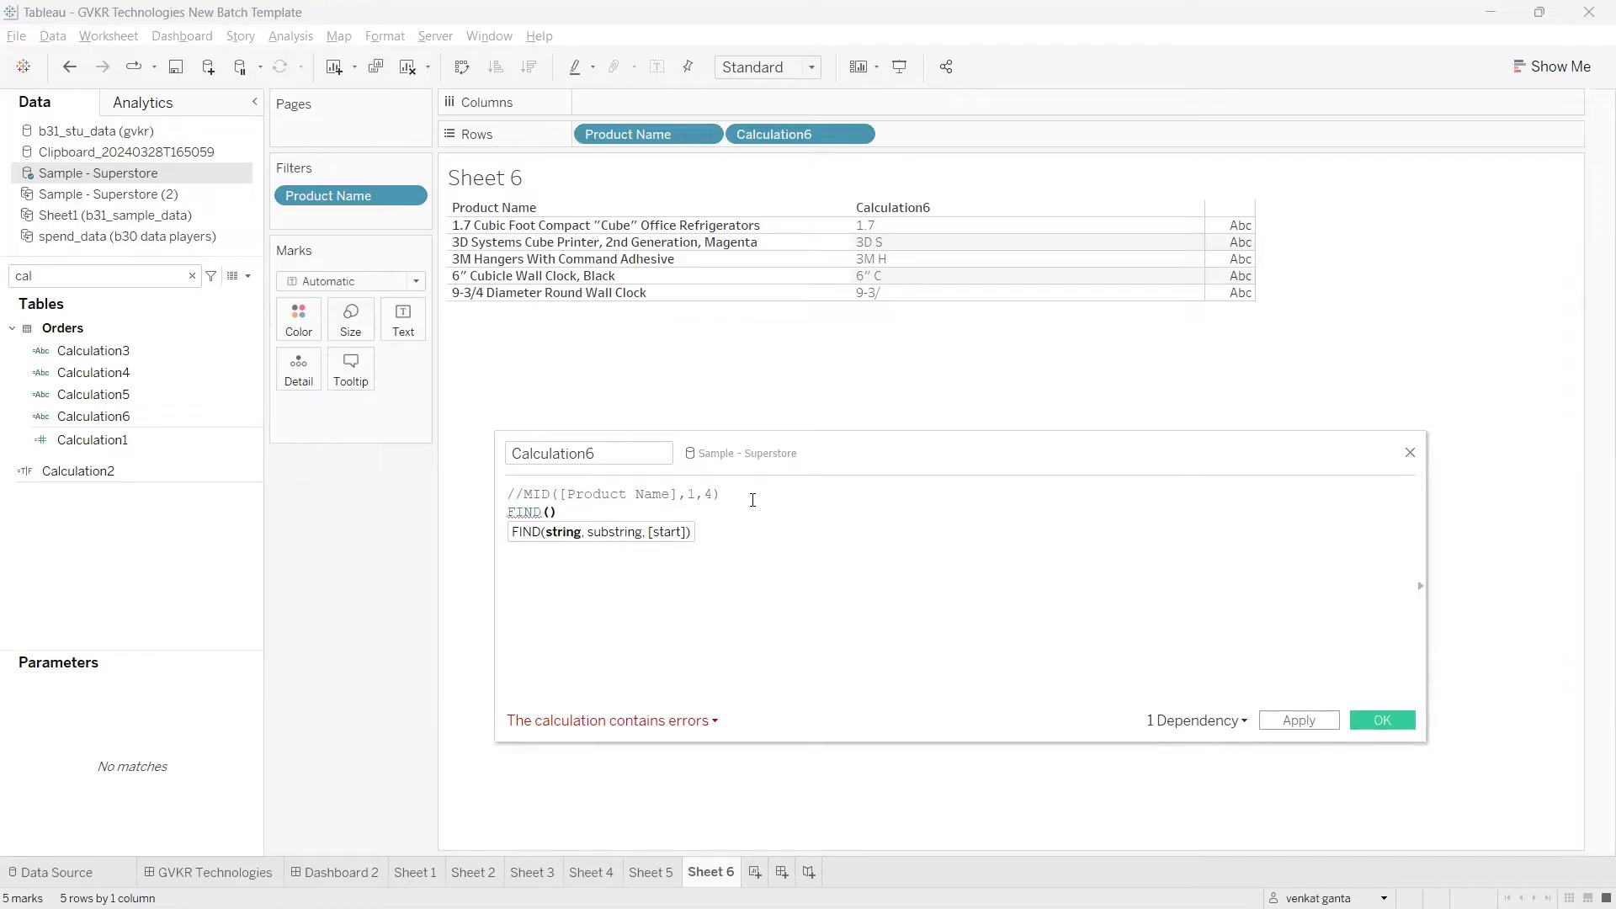
{"action": "left_click_drag", "start_coordinate": [779, 225], "coordinate": [809, 207]}
{"action": "mouse_move", "coordinate": [598, 213]}
{"action": "left_mouse_down"}
{"action": "mouse_move", "coordinate": [580, 168]}
{"action": "mouse_move", "coordinate": [577, 218]}
{"action": "mouse_move", "coordinate": [597, 231]}
{"action": "mouse_move", "coordinate": [610, 208]}
{"action": "mouse_move", "coordinate": [564, 205]}
{"action": "left_mouse_up"}
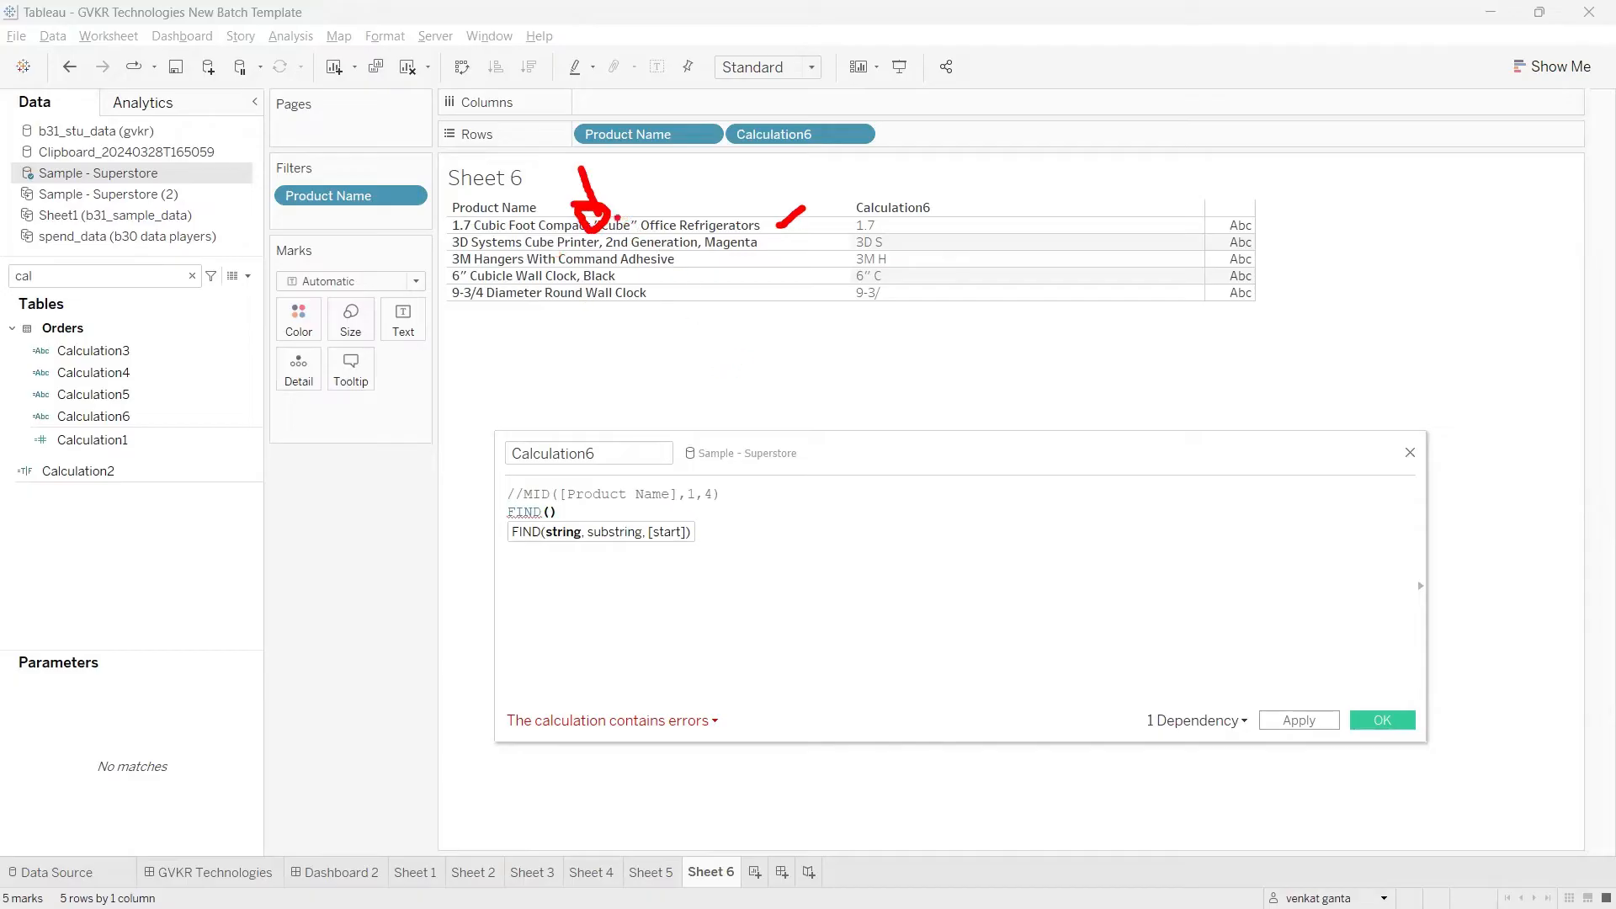
{"action": "mouse_move", "coordinate": [594, 212]}
{"action": "left_mouse_down"}
{"action": "mouse_move", "coordinate": [605, 244]}
{"action": "mouse_move", "coordinate": [614, 209]}
{"action": "left_mouse_up"}
{"action": "key", "text": "Escape"}
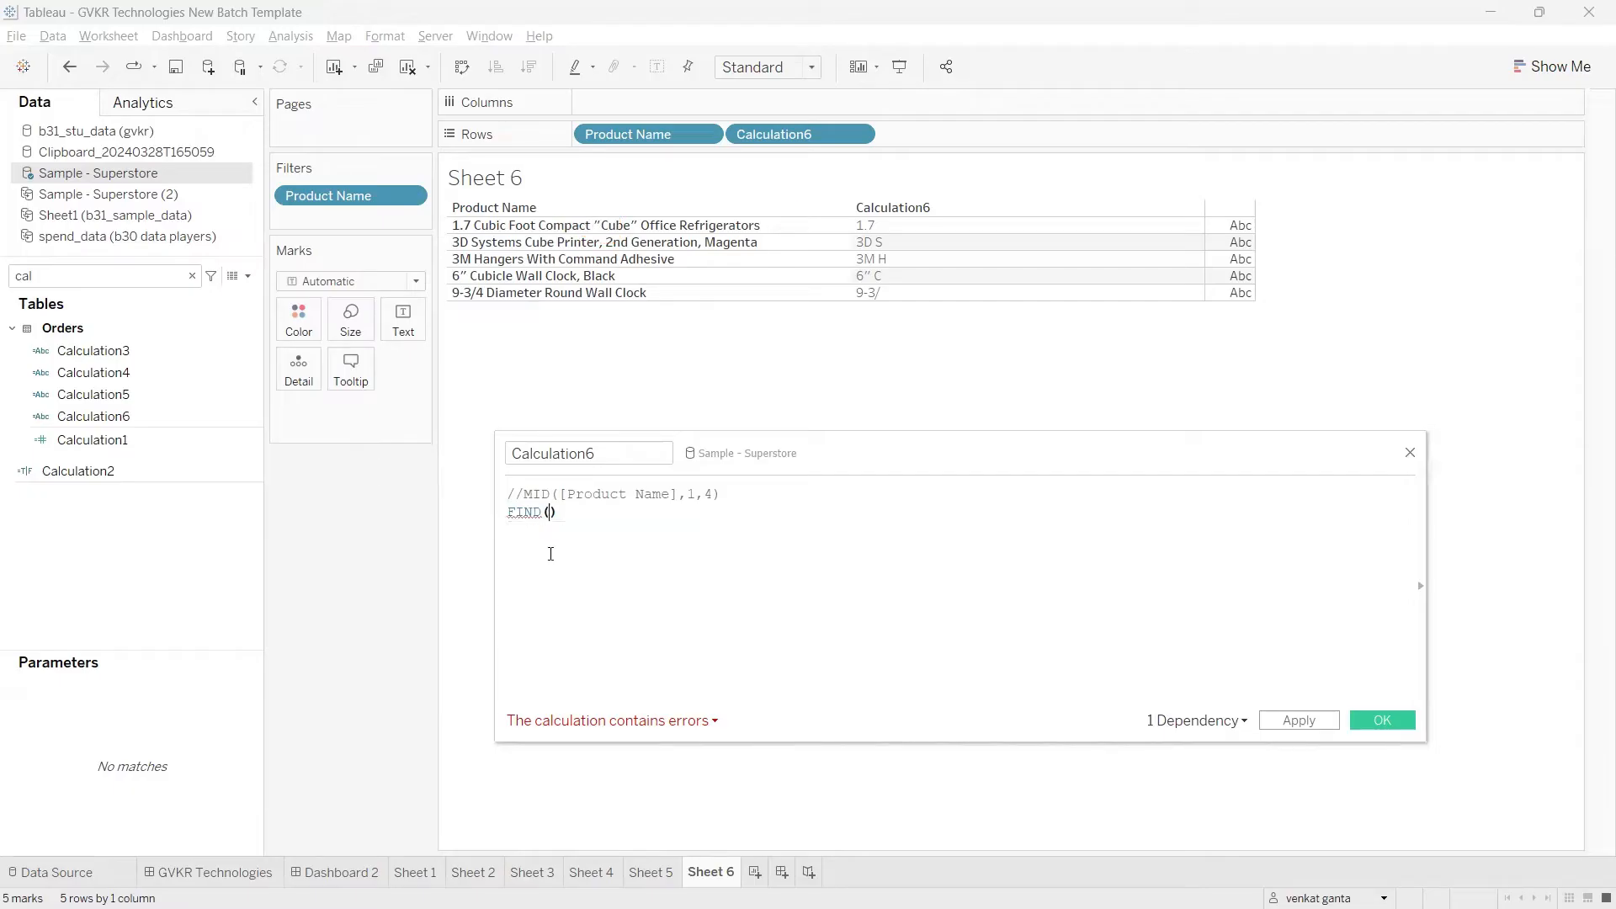
Step: Complete the FIND line as FIND([Product Name],'"') to locate the double quote in Product Name
{"action": "left_click_drag", "start_coordinate": [631, 134], "coordinate": [556, 544]}
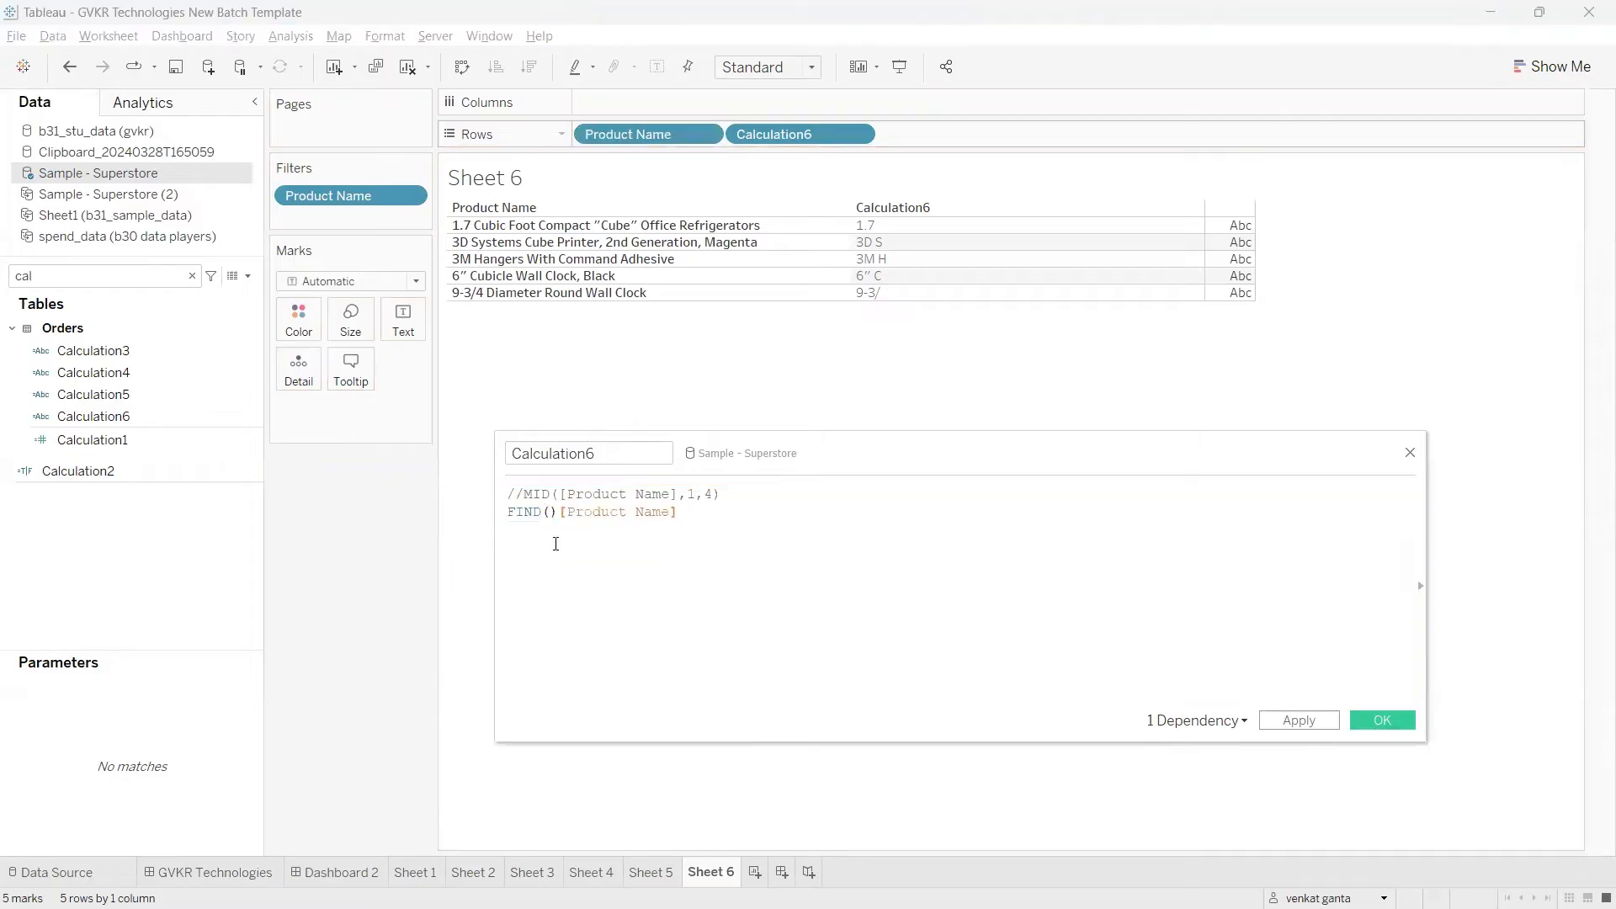
{"action": "type", "text": ","}
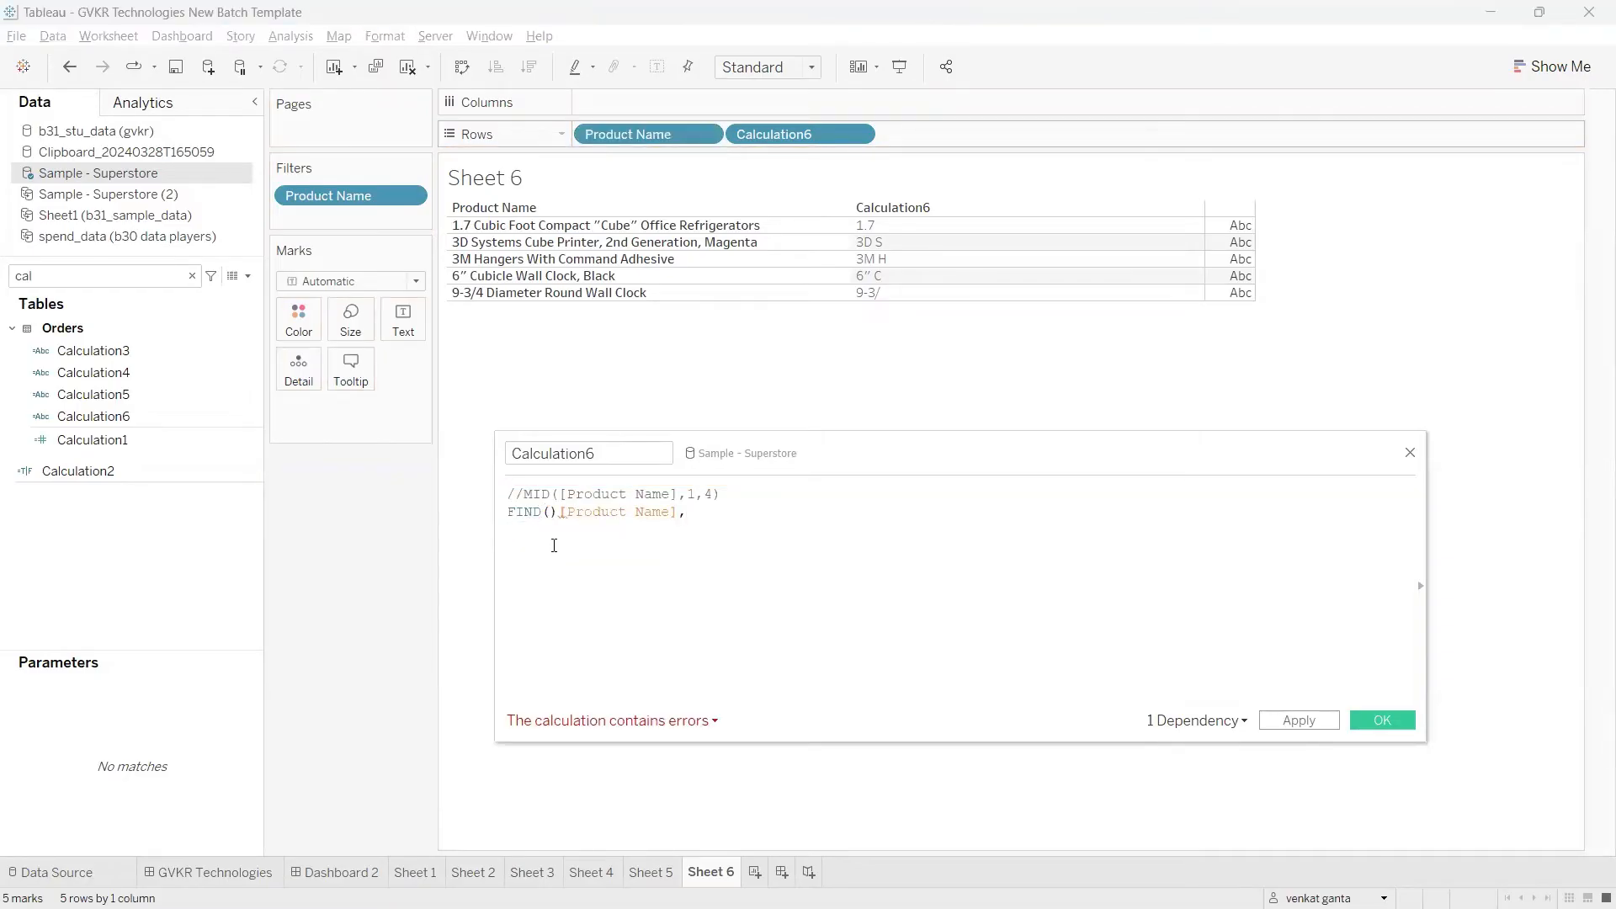
{"action": "left_click", "coordinate": [546, 506]}
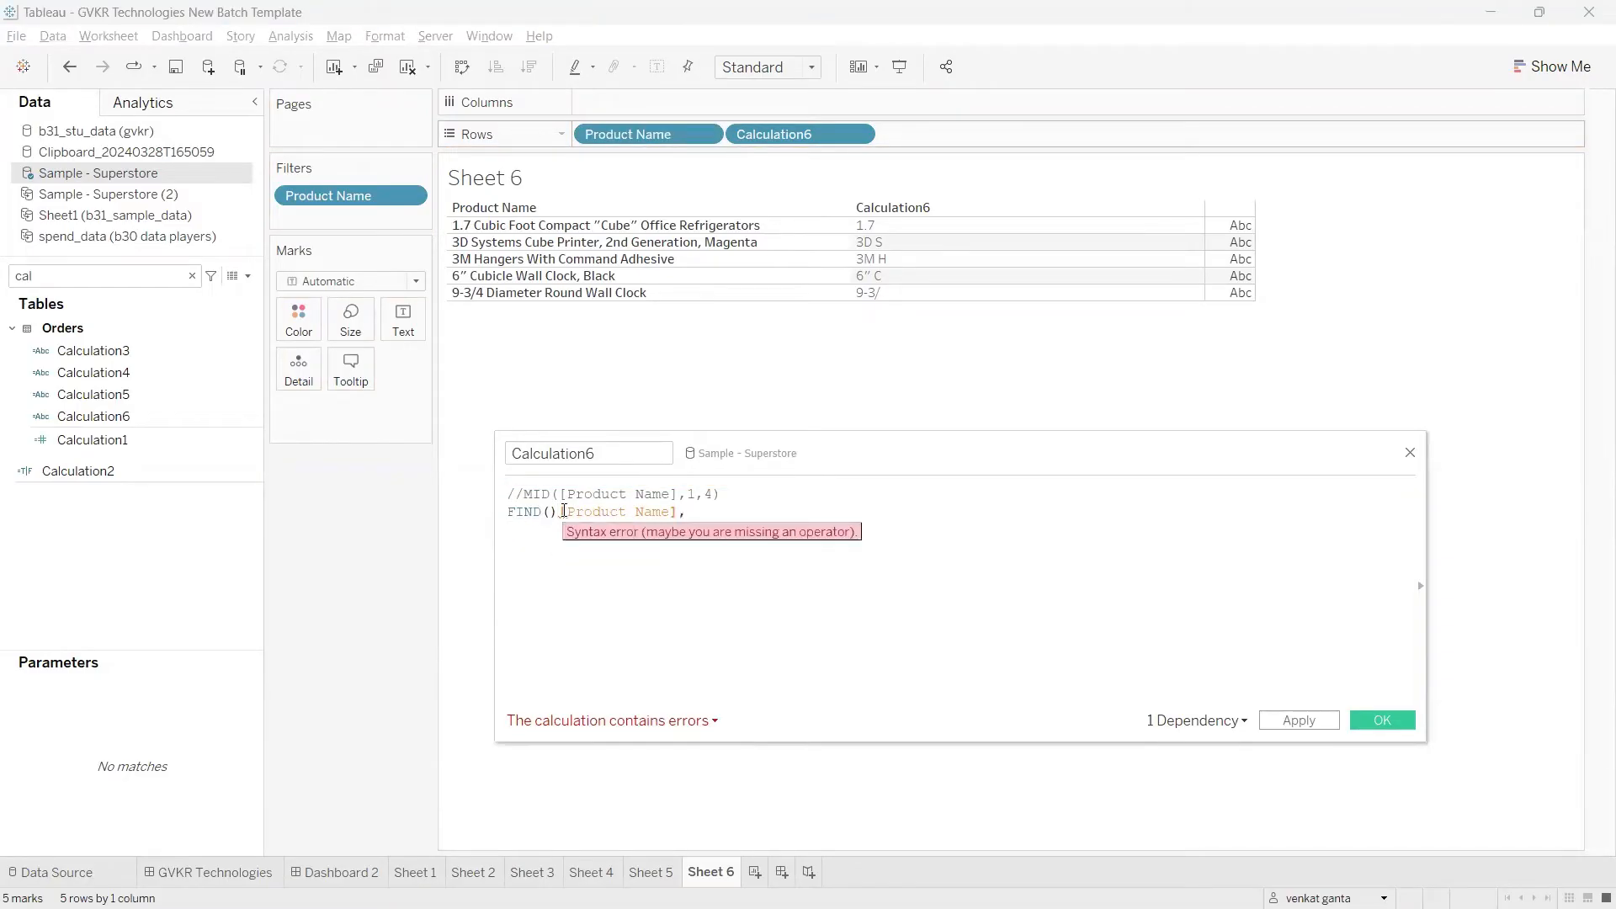
{"action": "key", "text": "Delete"}
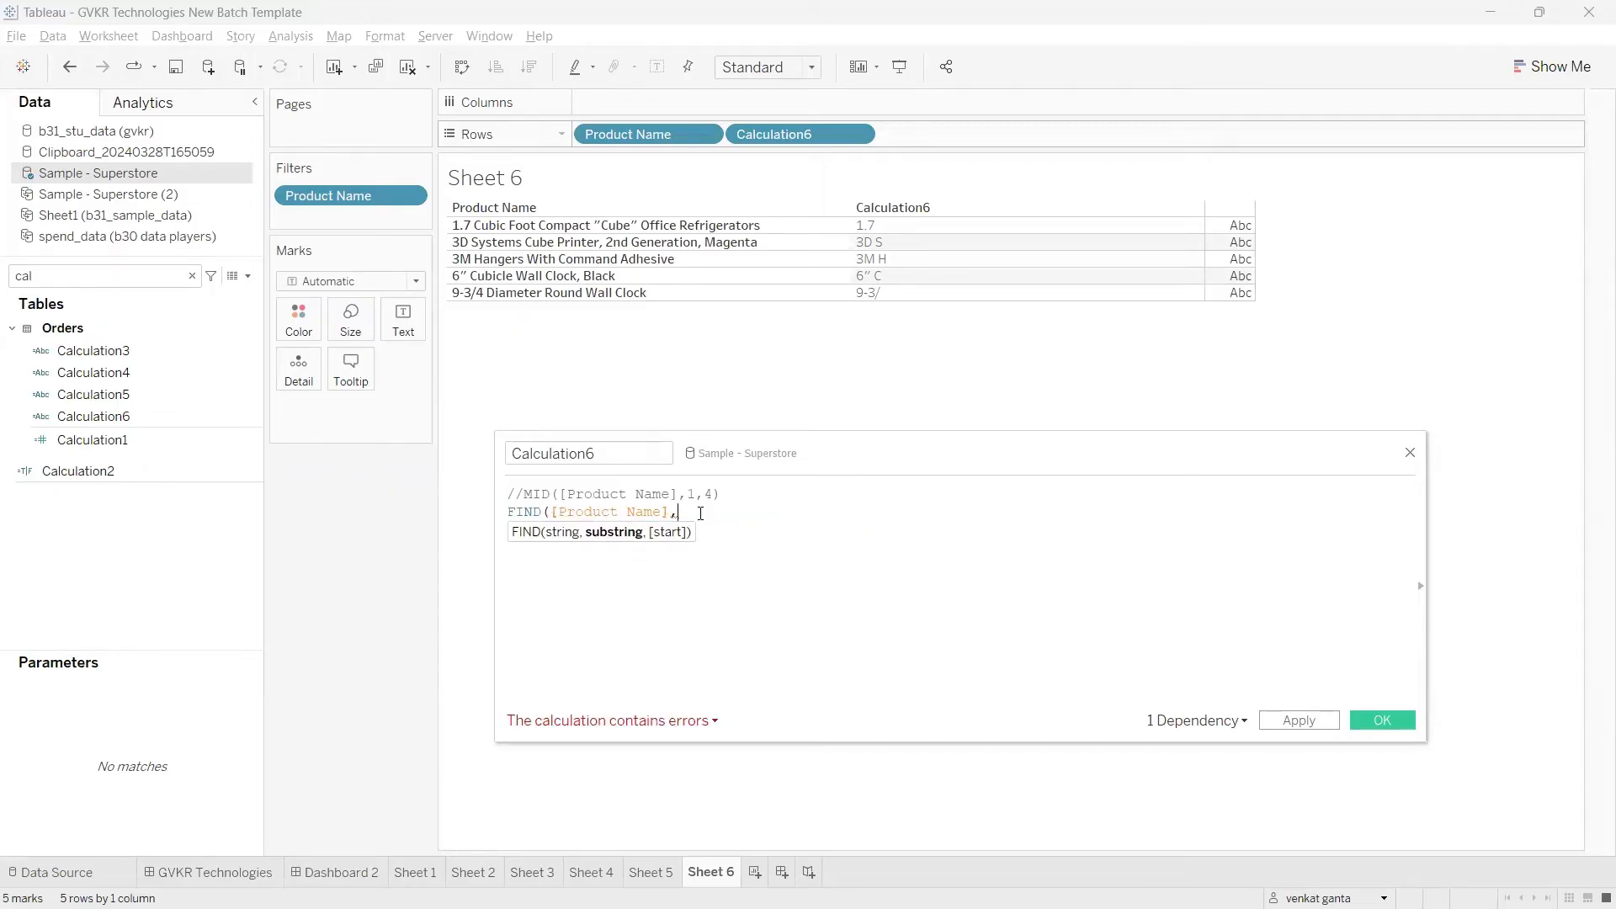
{"action": "type", "text": ")"}
{"action": "key", "text": "Left"}
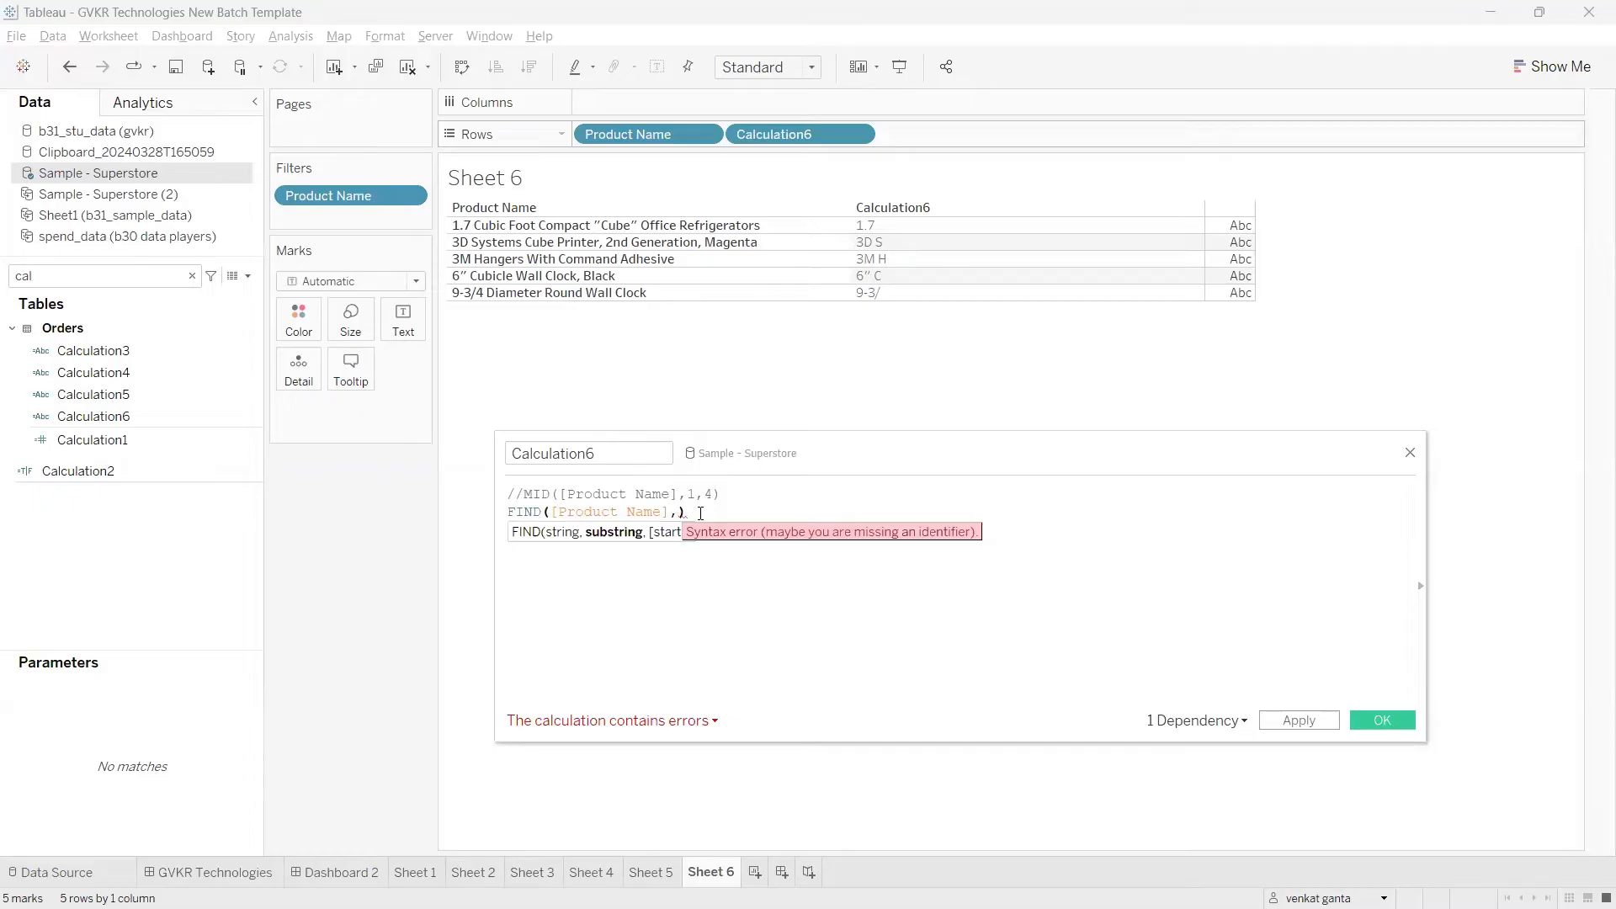
{"action": "type", "text": "''"}
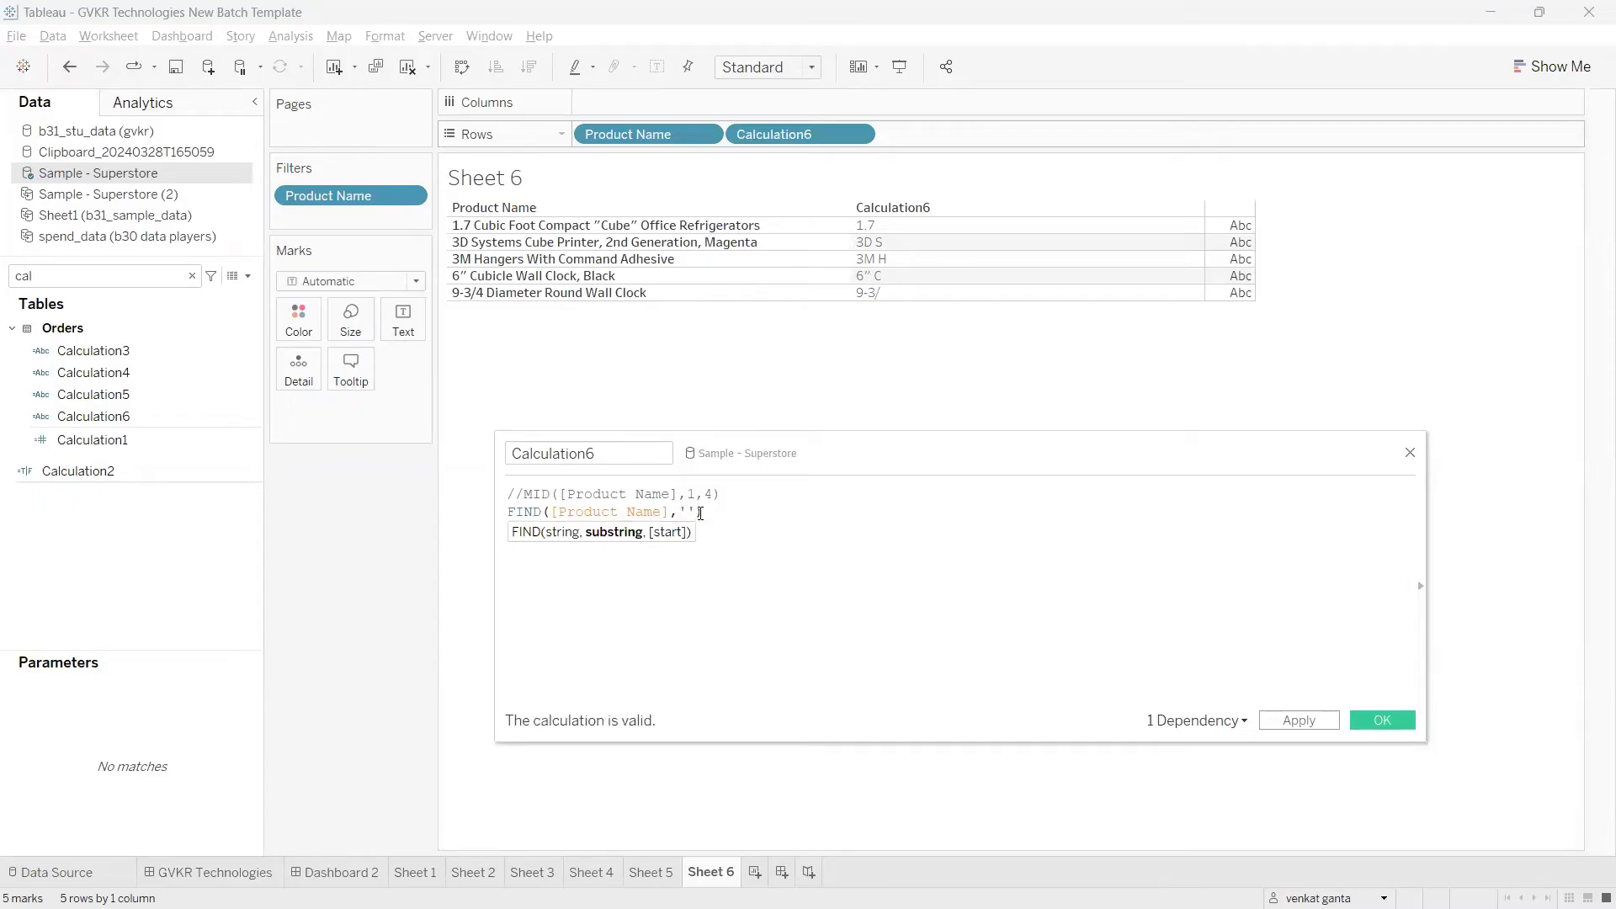
{"action": "type", "text": "\""}
{"action": "left_click_drag", "start_coordinate": [675, 512], "coordinate": [558, 512]}
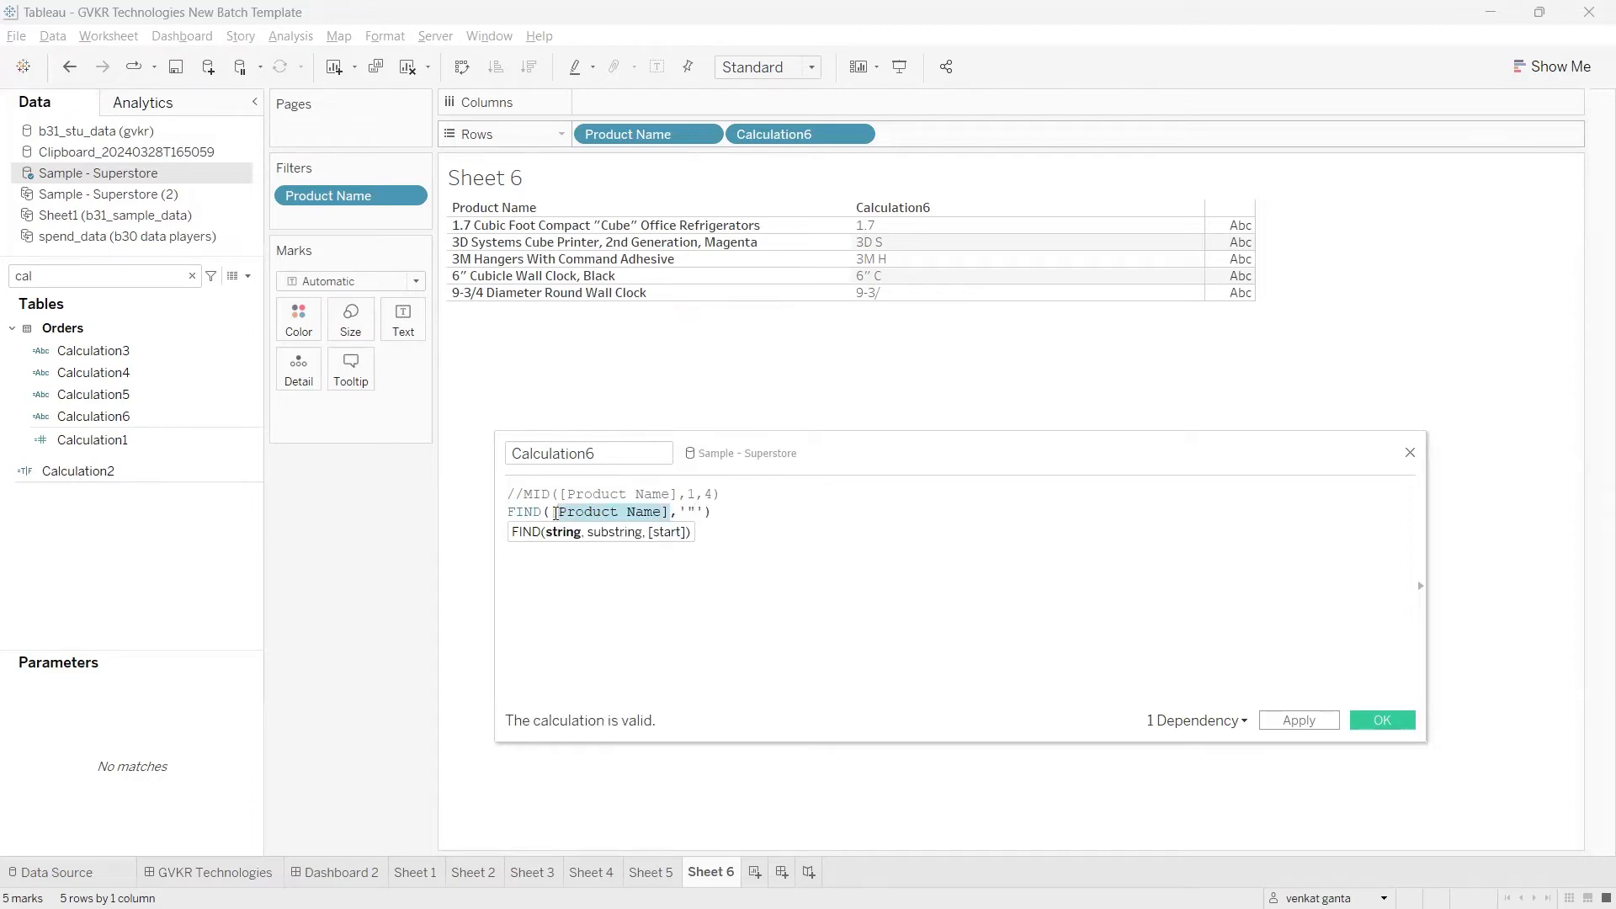
{"action": "left_click", "coordinate": [688, 512]}
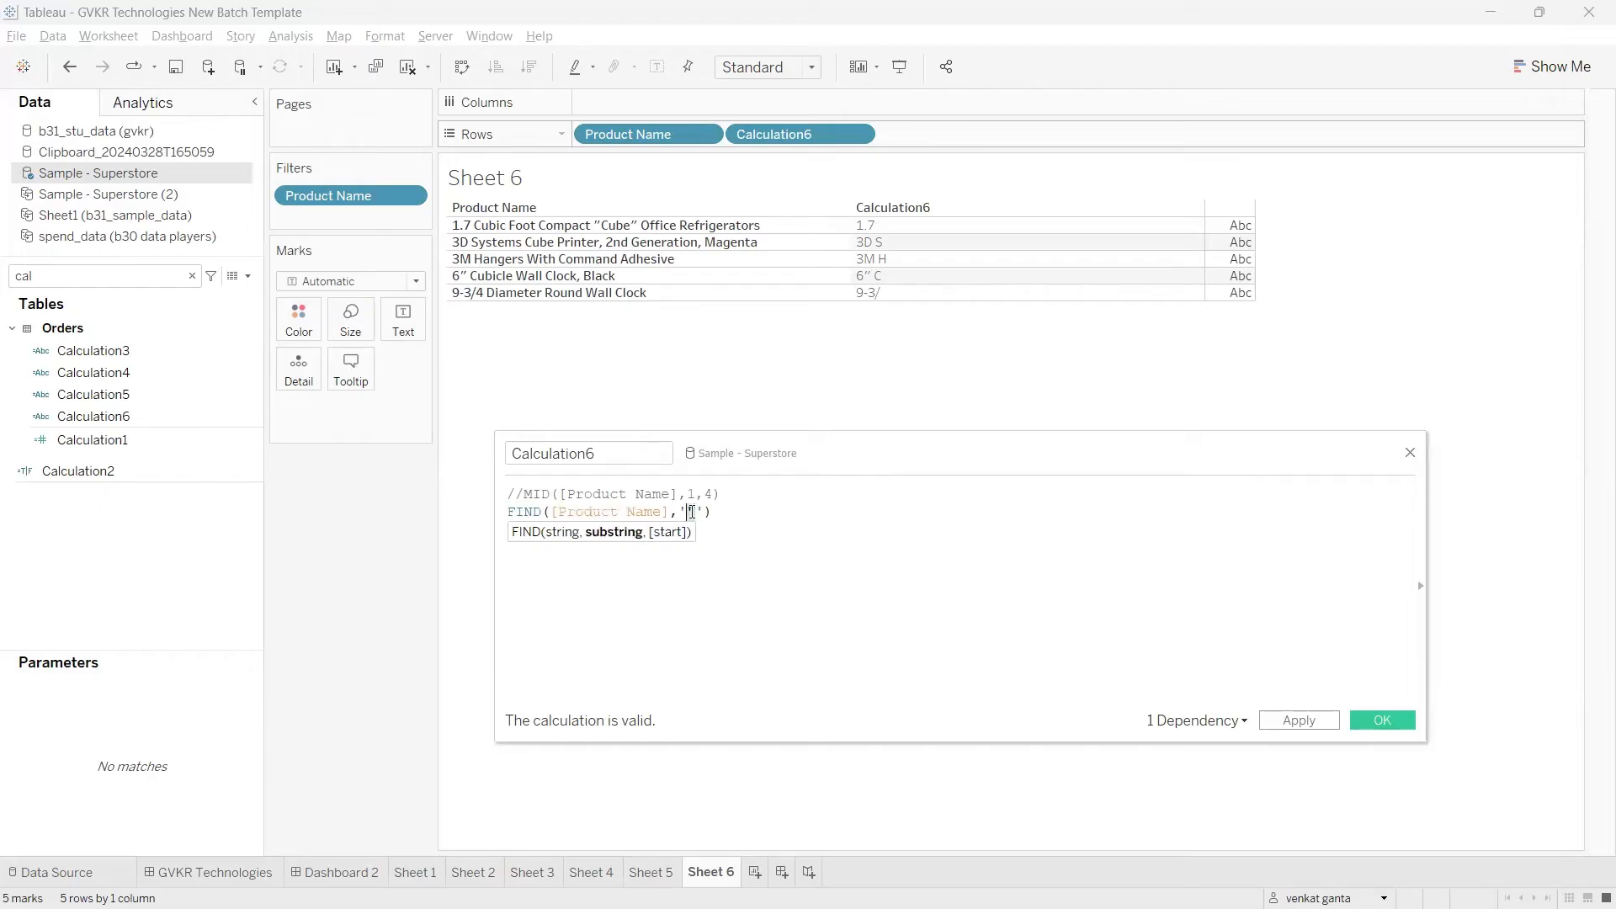
{"action": "left_click", "coordinate": [738, 549]}
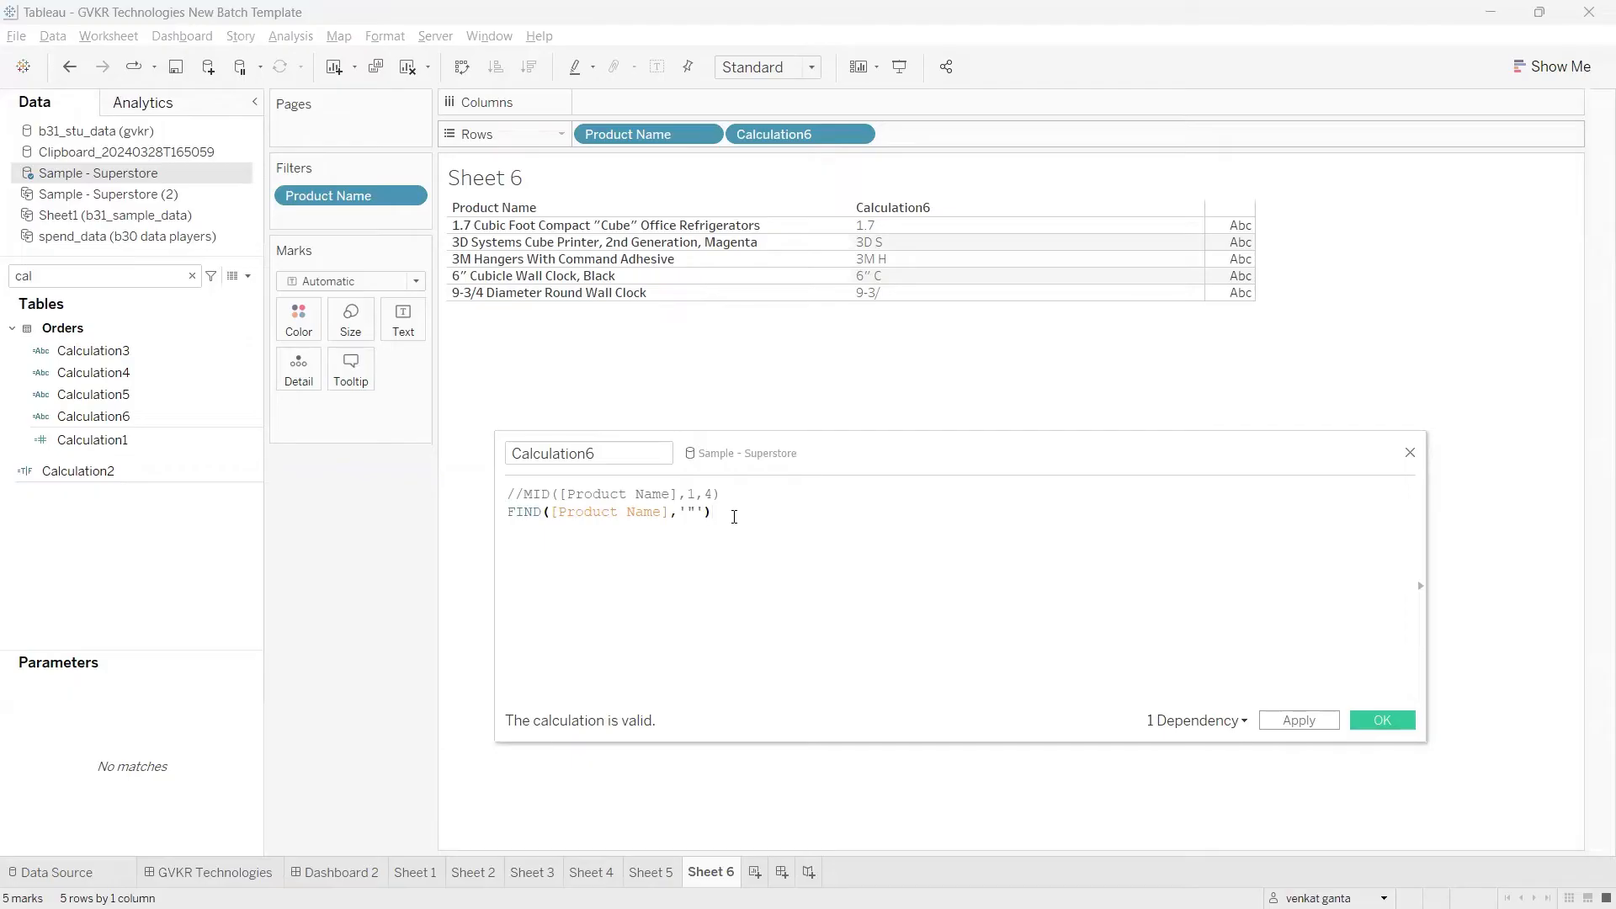
Step: Add the comment //9 on a new line below the FIND formula and apply the calculation
{"action": "key", "text": "Return"}
{"action": "type", "text": "//9"}
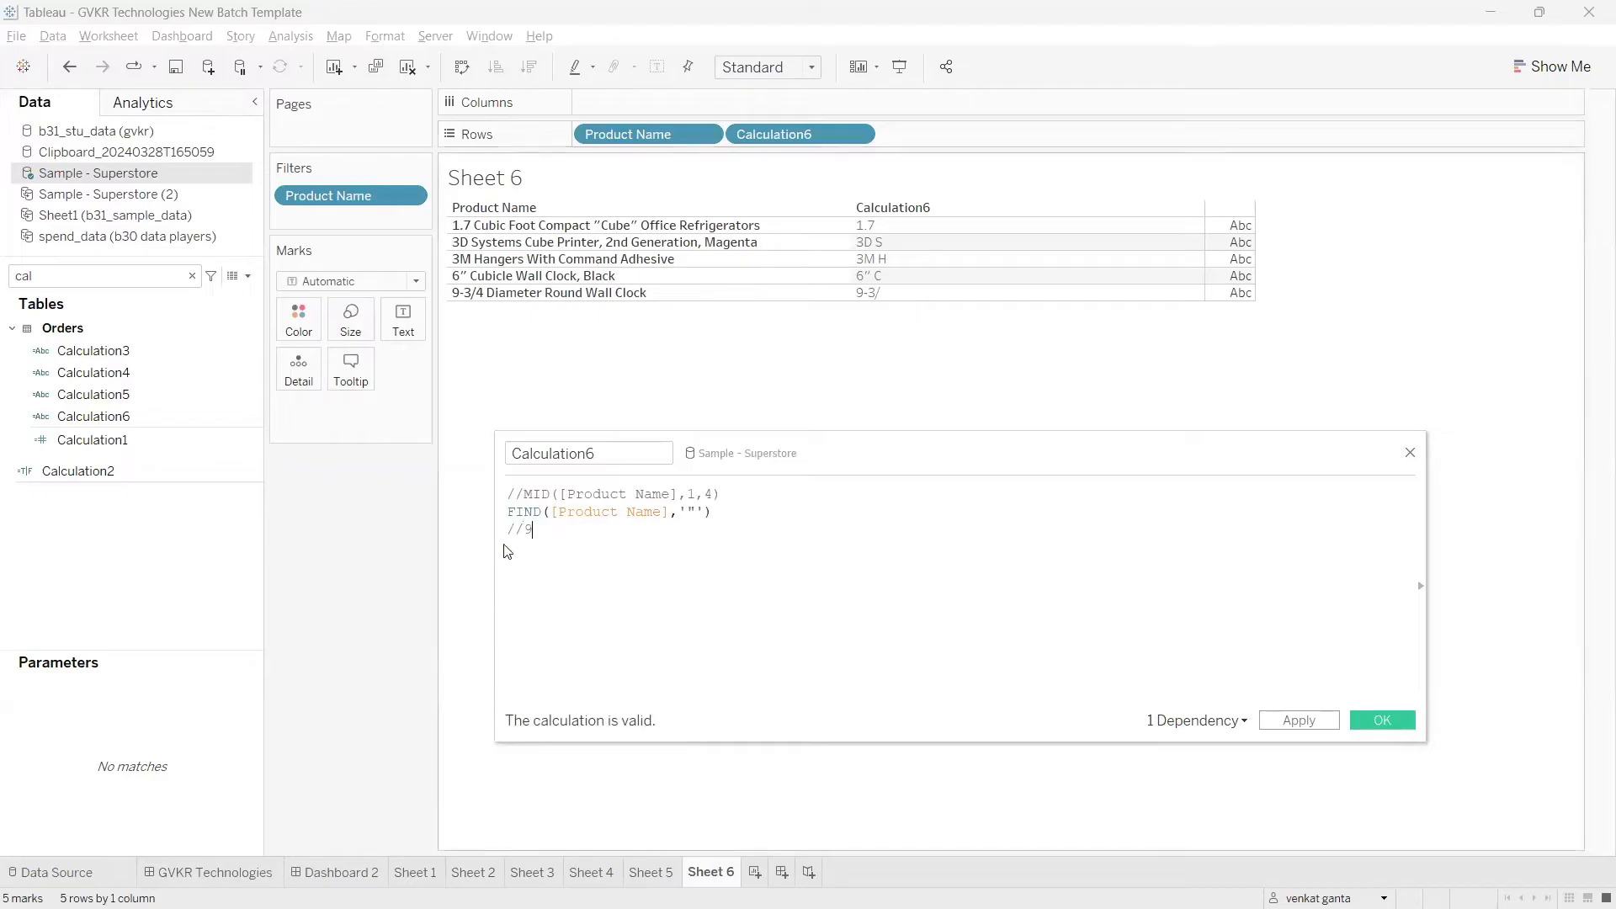
{"action": "double_click", "coordinate": [528, 532]}
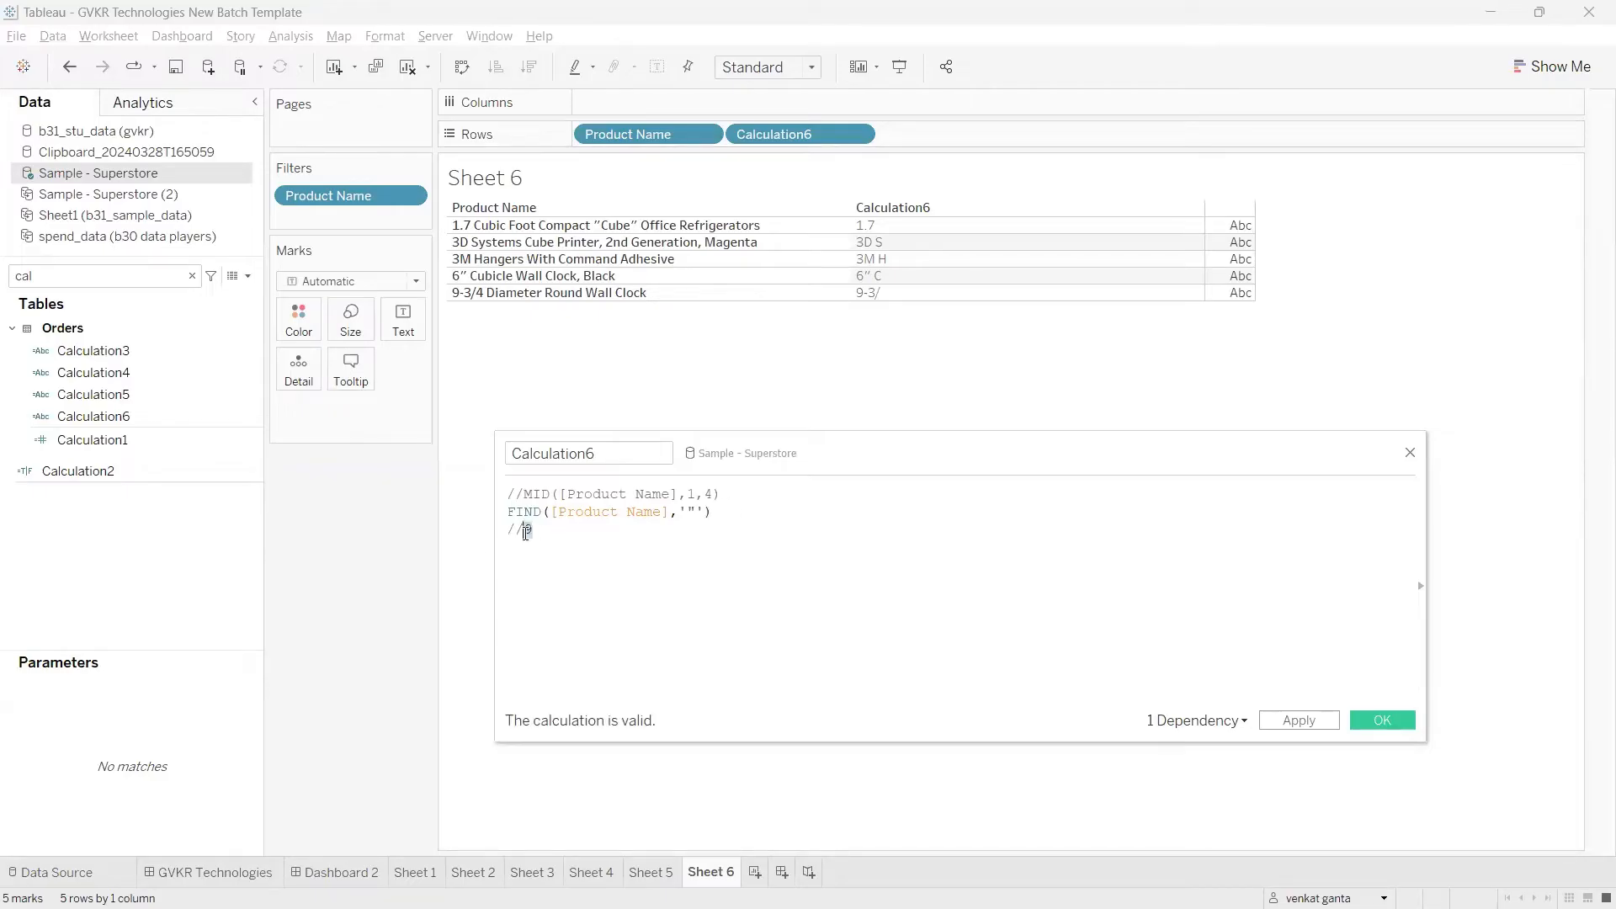
{"action": "left_click", "coordinate": [528, 532]}
{"action": "double_click", "coordinate": [527, 531]}
{"action": "left_click", "coordinate": [526, 532]}
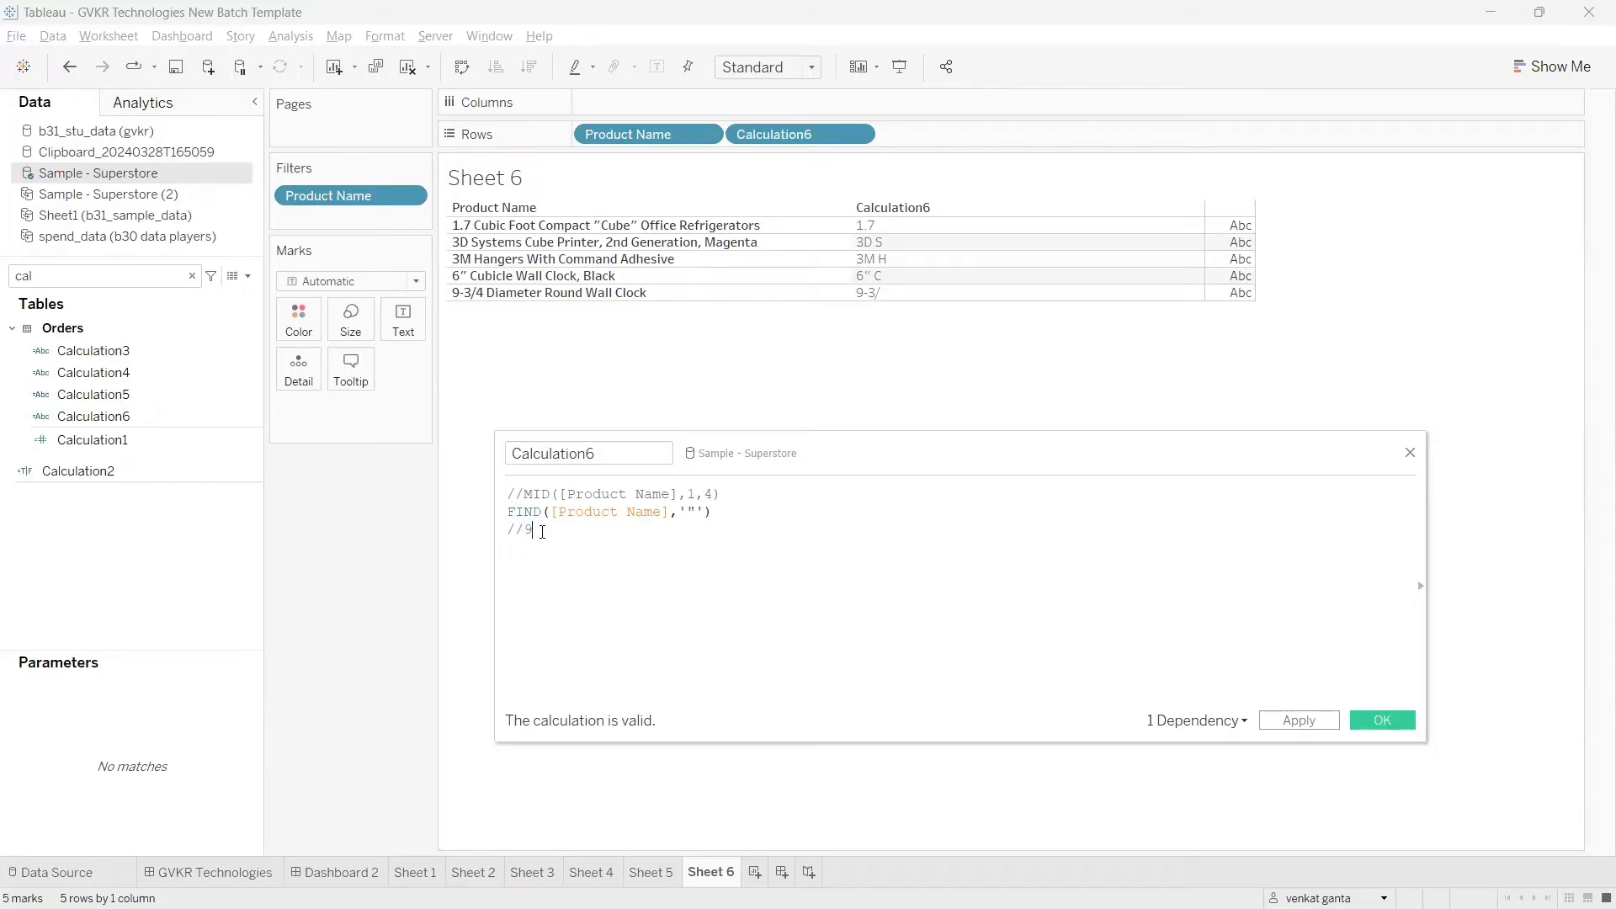
{"action": "left_click", "coordinate": [1299, 721]}
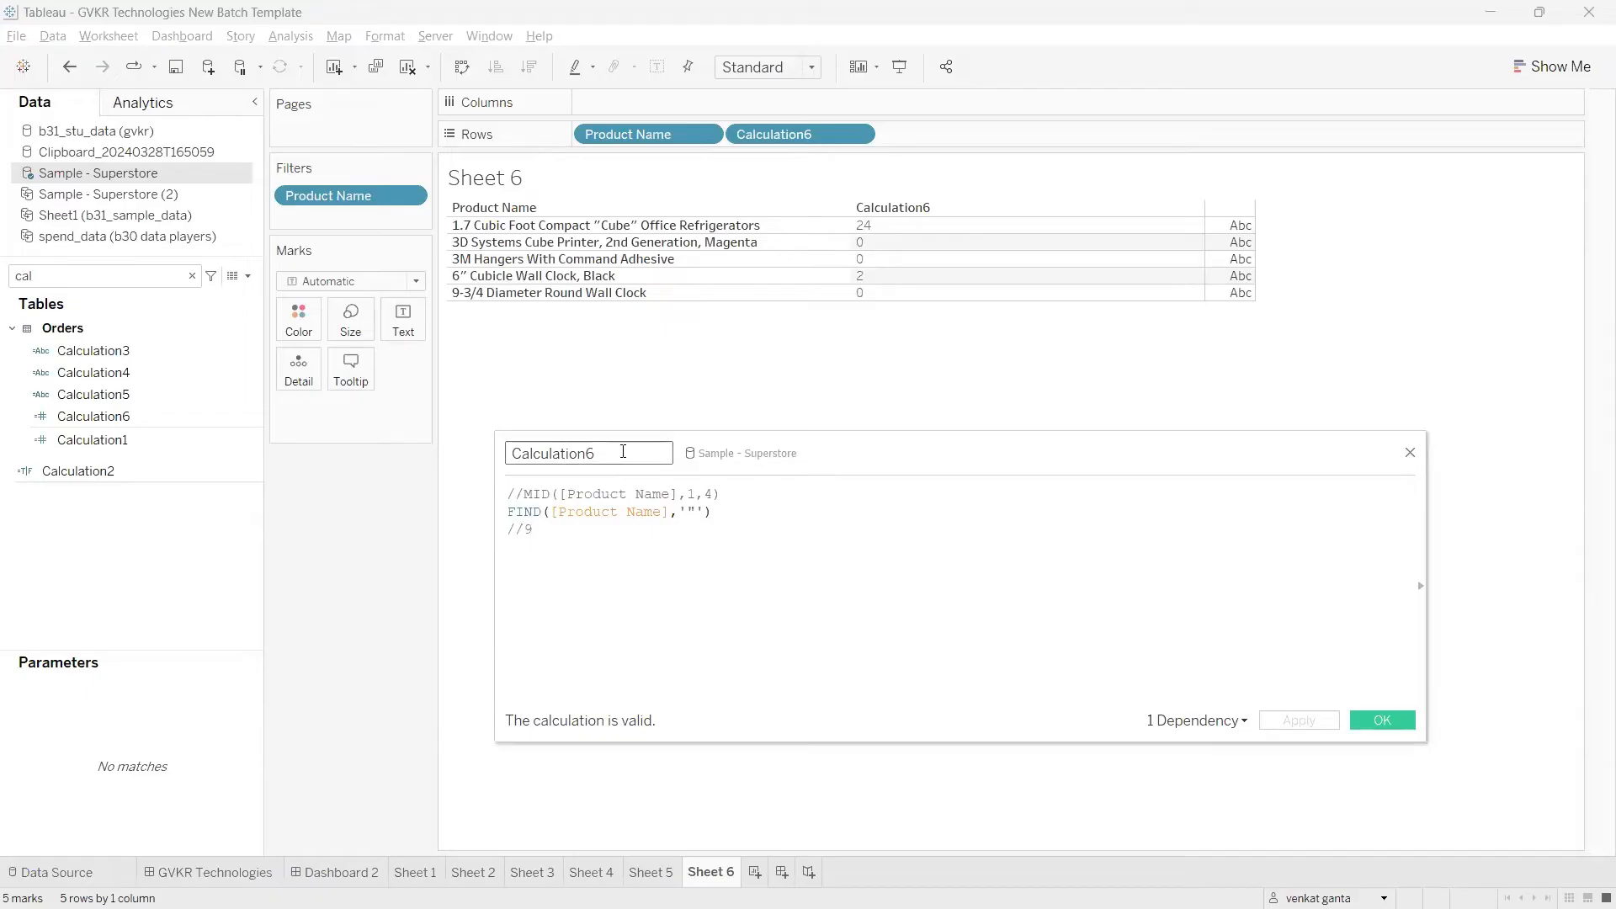
{"action": "left_click_drag", "start_coordinate": [578, 452], "coordinate": [514, 452]}
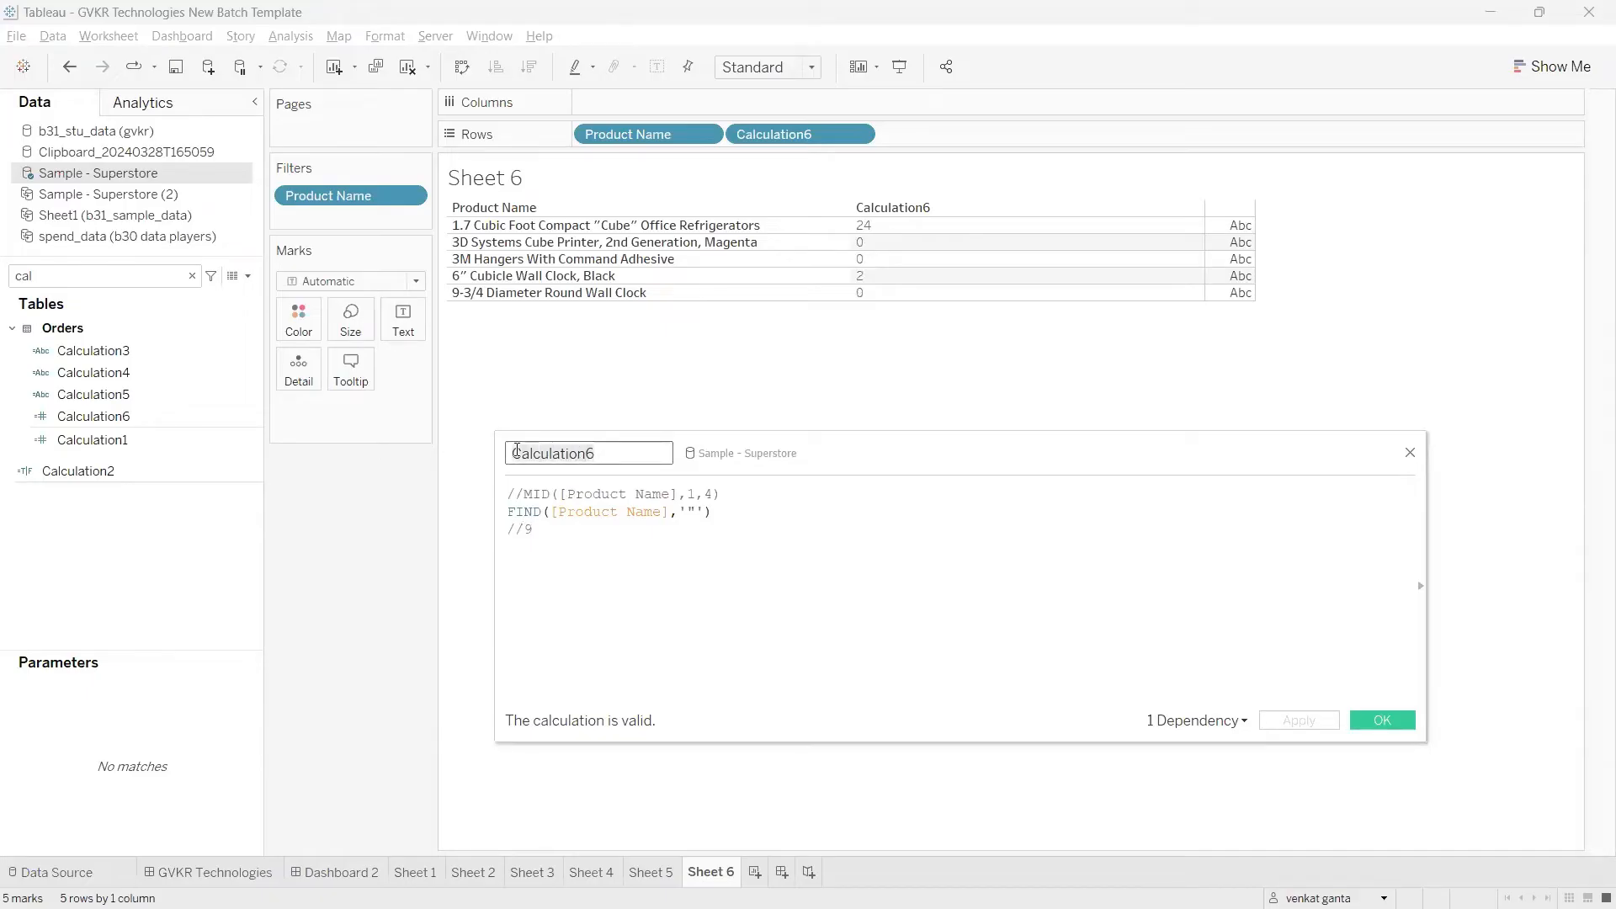
{"action": "left_click", "coordinate": [790, 133]}
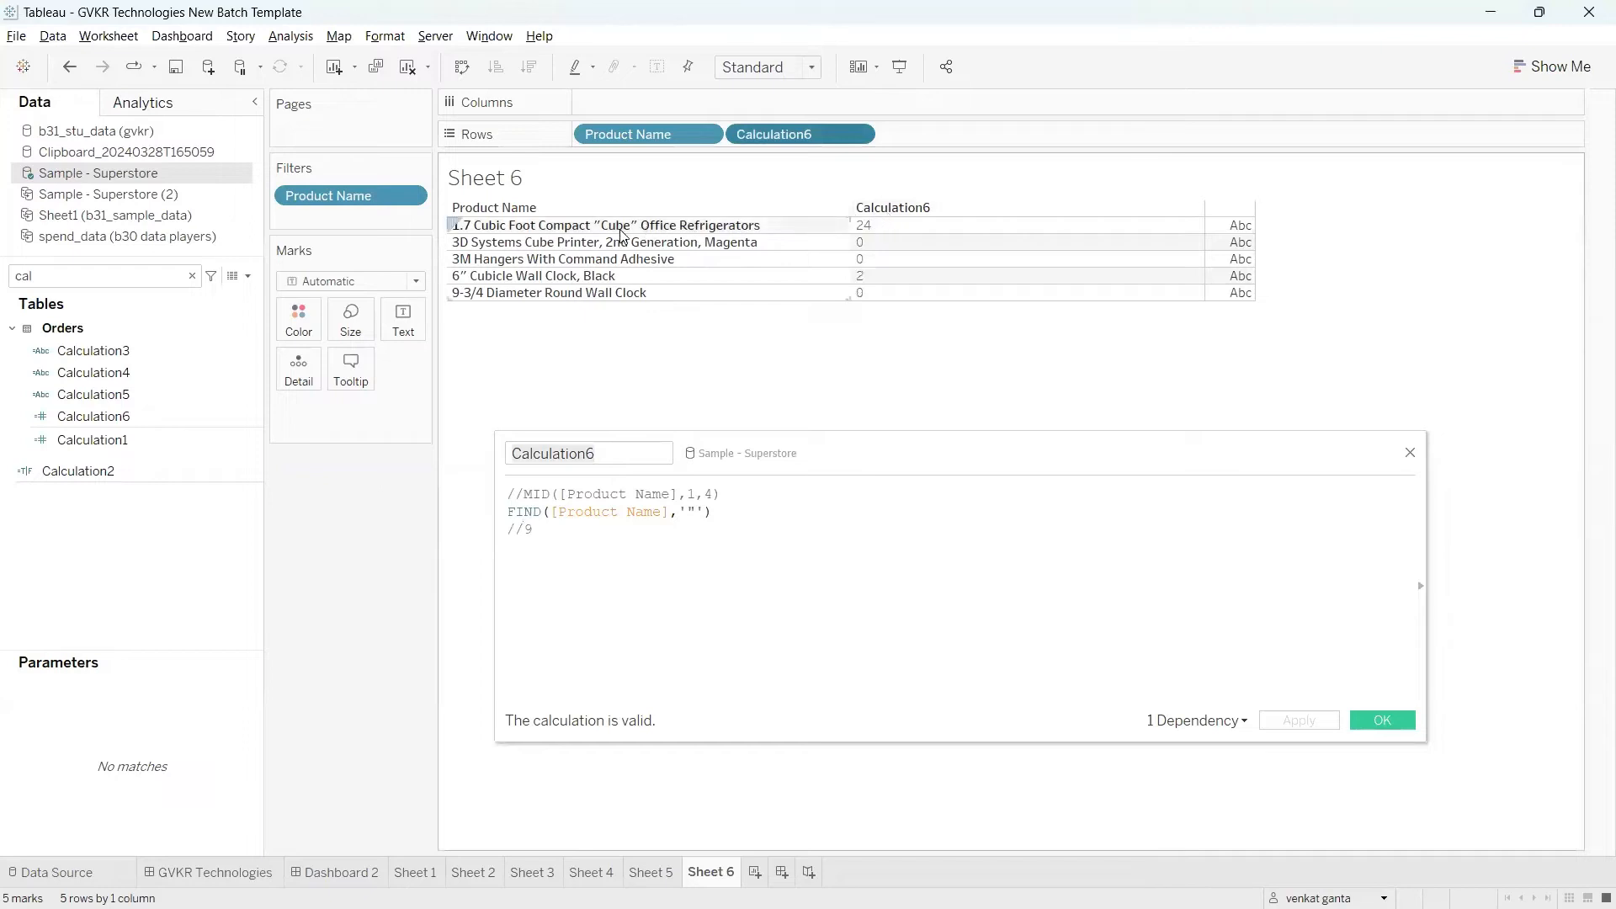
{"action": "mouse_move", "coordinate": [603, 211]}
{"action": "left_mouse_down"}
{"action": "mouse_move", "coordinate": [684, 167]}
{"action": "mouse_move", "coordinate": [839, 216]}
{"action": "left_mouse_up"}
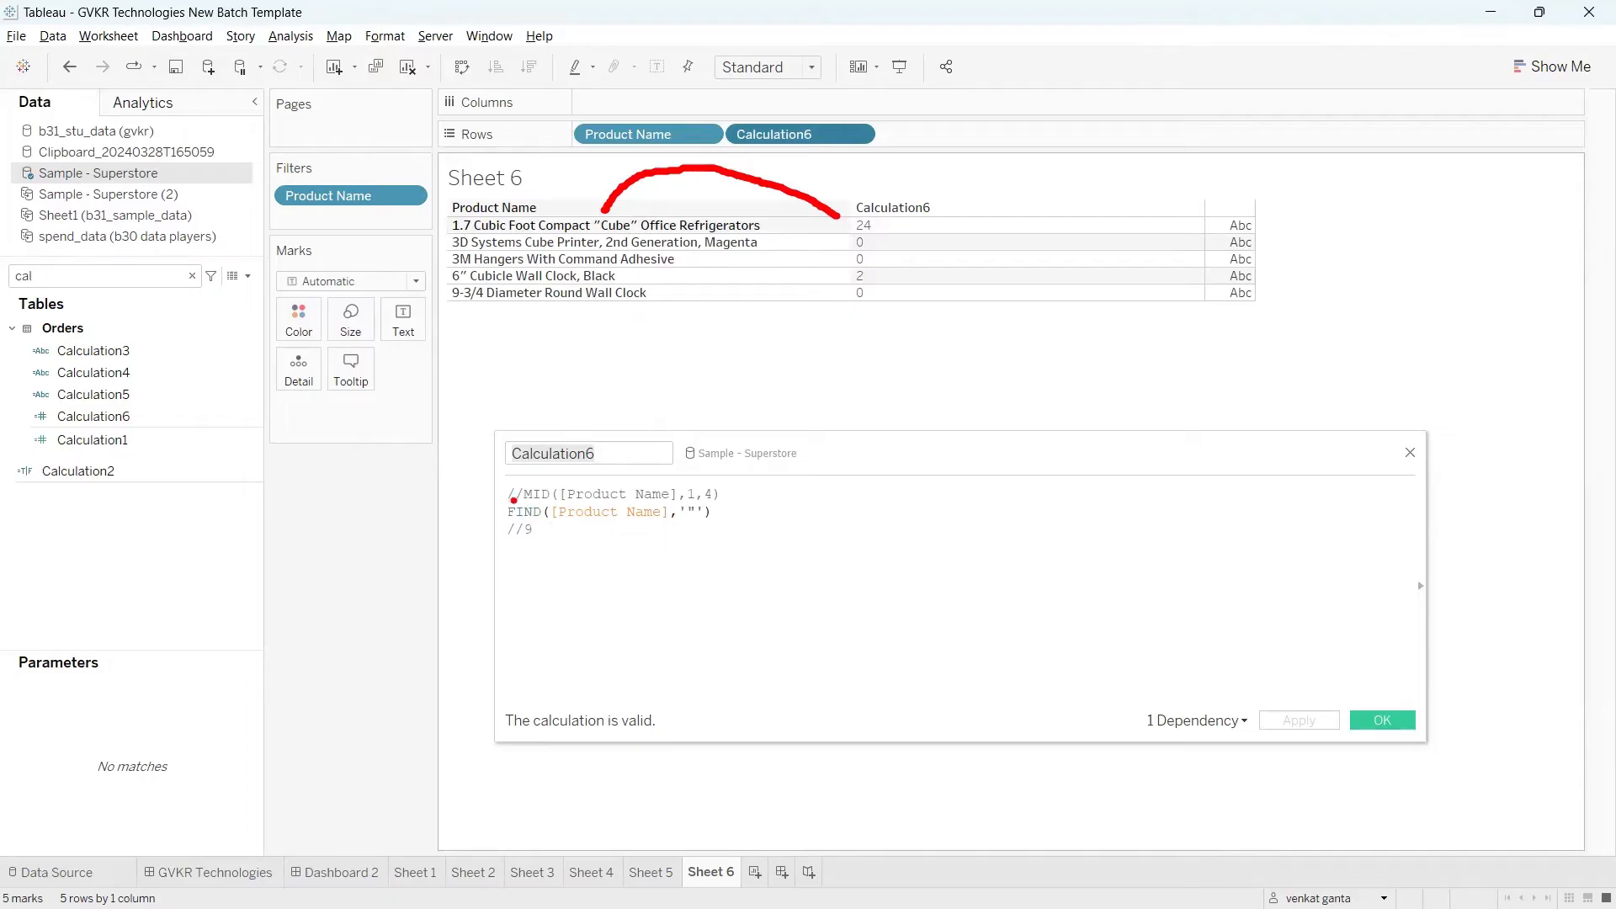
{"action": "mouse_move", "coordinate": [584, 200]}
{"action": "left_mouse_down"}
{"action": "mouse_move", "coordinate": [598, 242]}
{"action": "mouse_move", "coordinate": [589, 201]}
{"action": "mouse_move", "coordinate": [557, 195]}
{"action": "mouse_move", "coordinate": [784, 246]}
{"action": "left_mouse_up"}
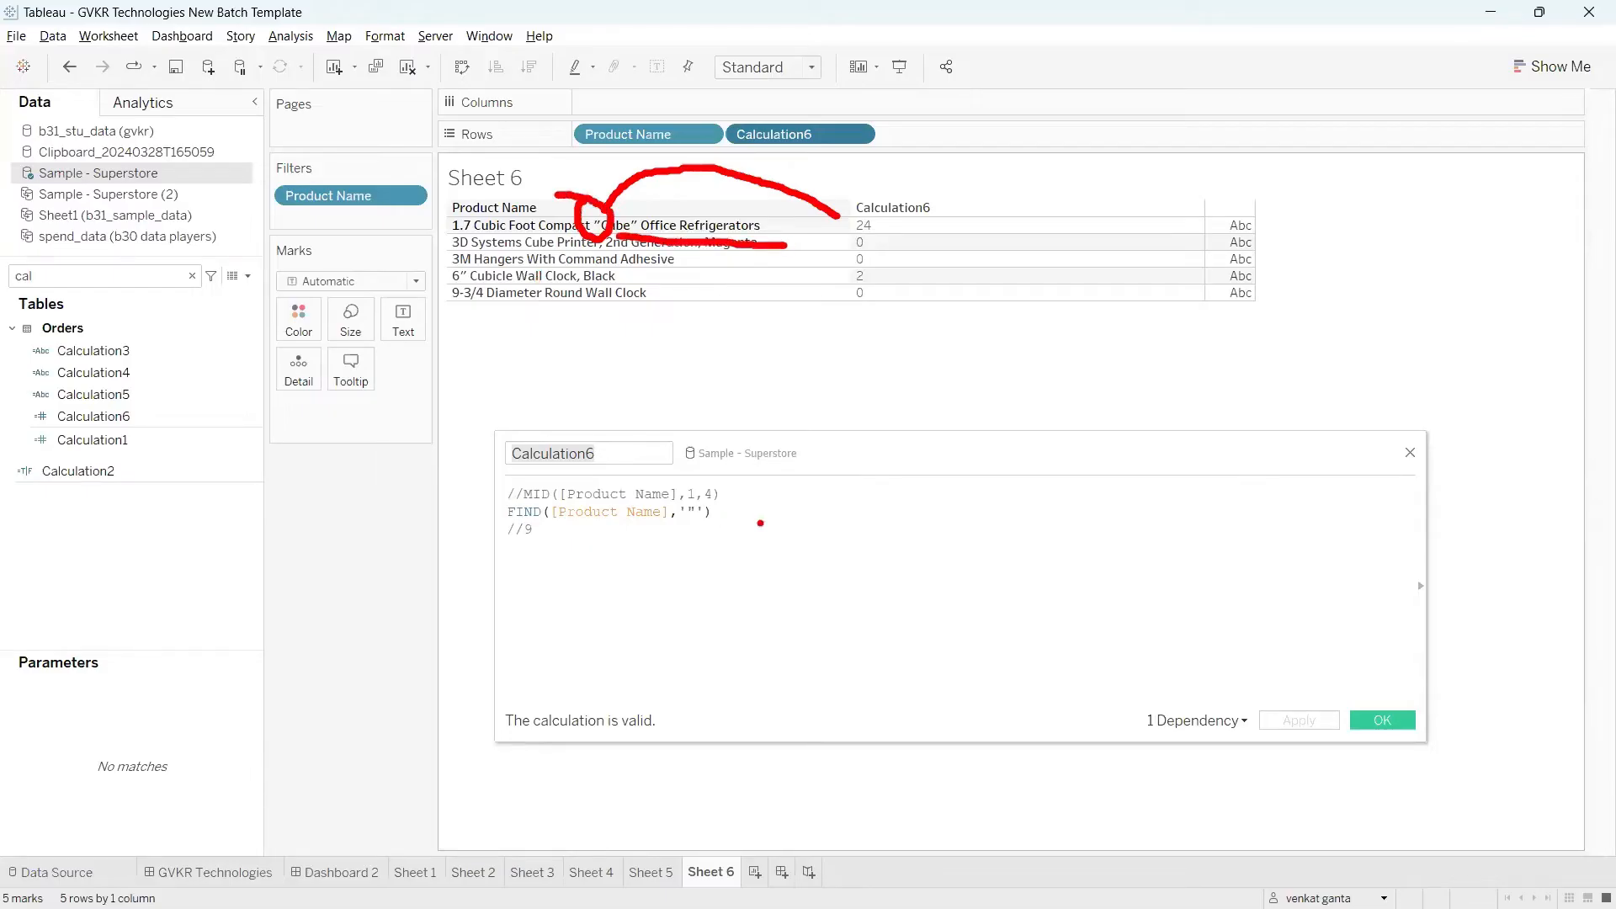
{"action": "key", "text": "Escape"}
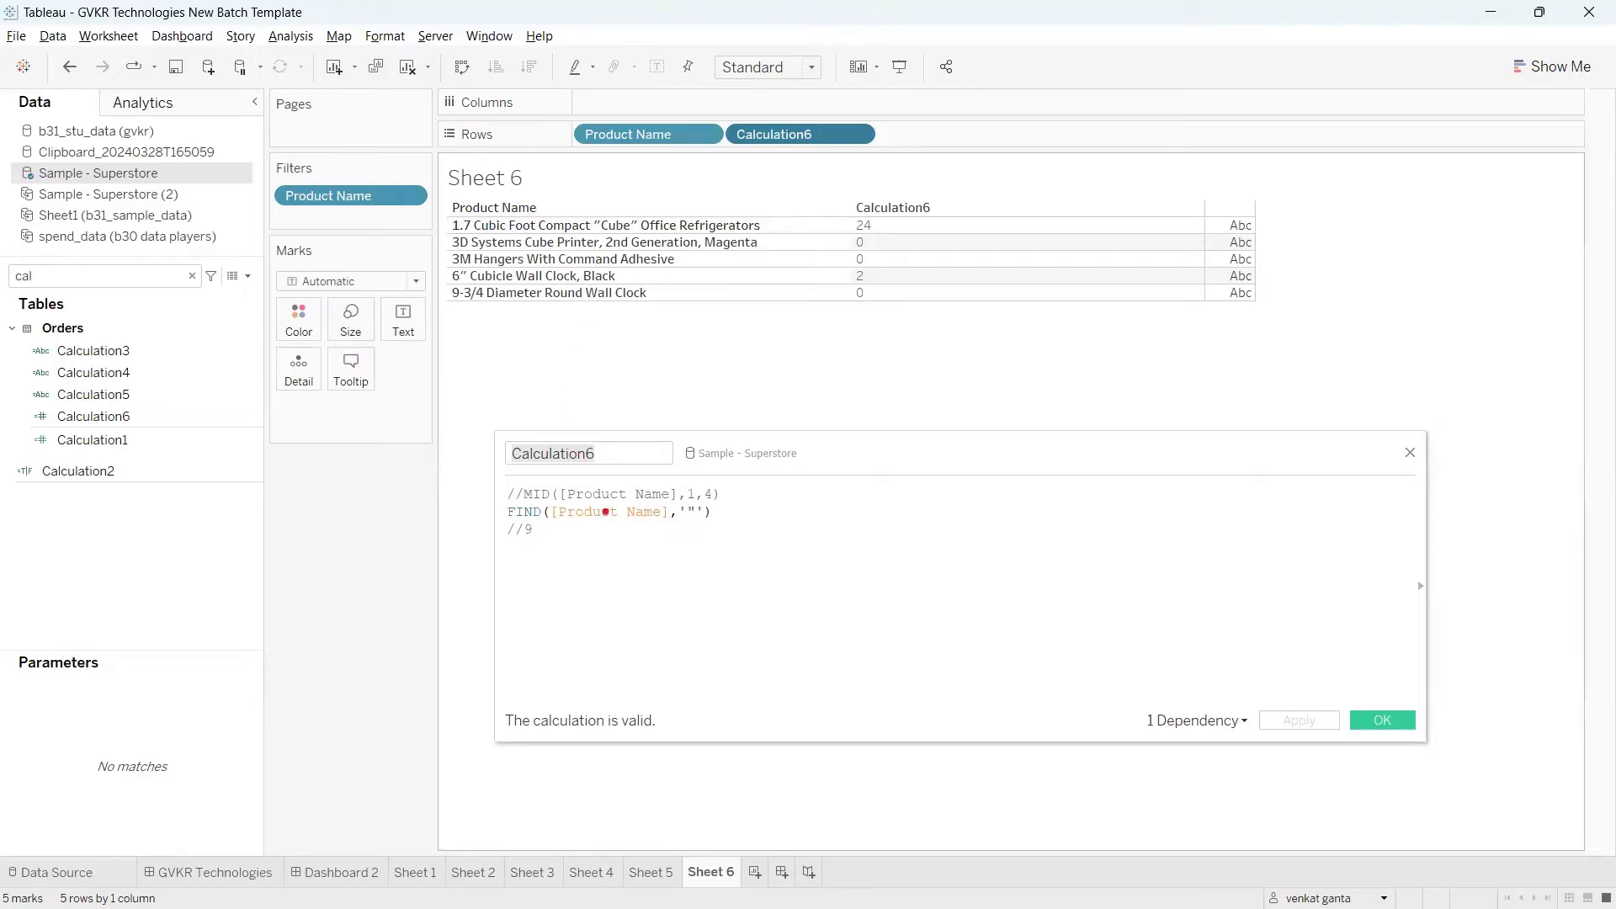
{"action": "left_click_drag", "start_coordinate": [505, 492], "coordinate": [525, 490]}
{"action": "left_click_drag", "start_coordinate": [497, 511], "coordinate": [506, 516]}
{"action": "key", "text": "Escape"}
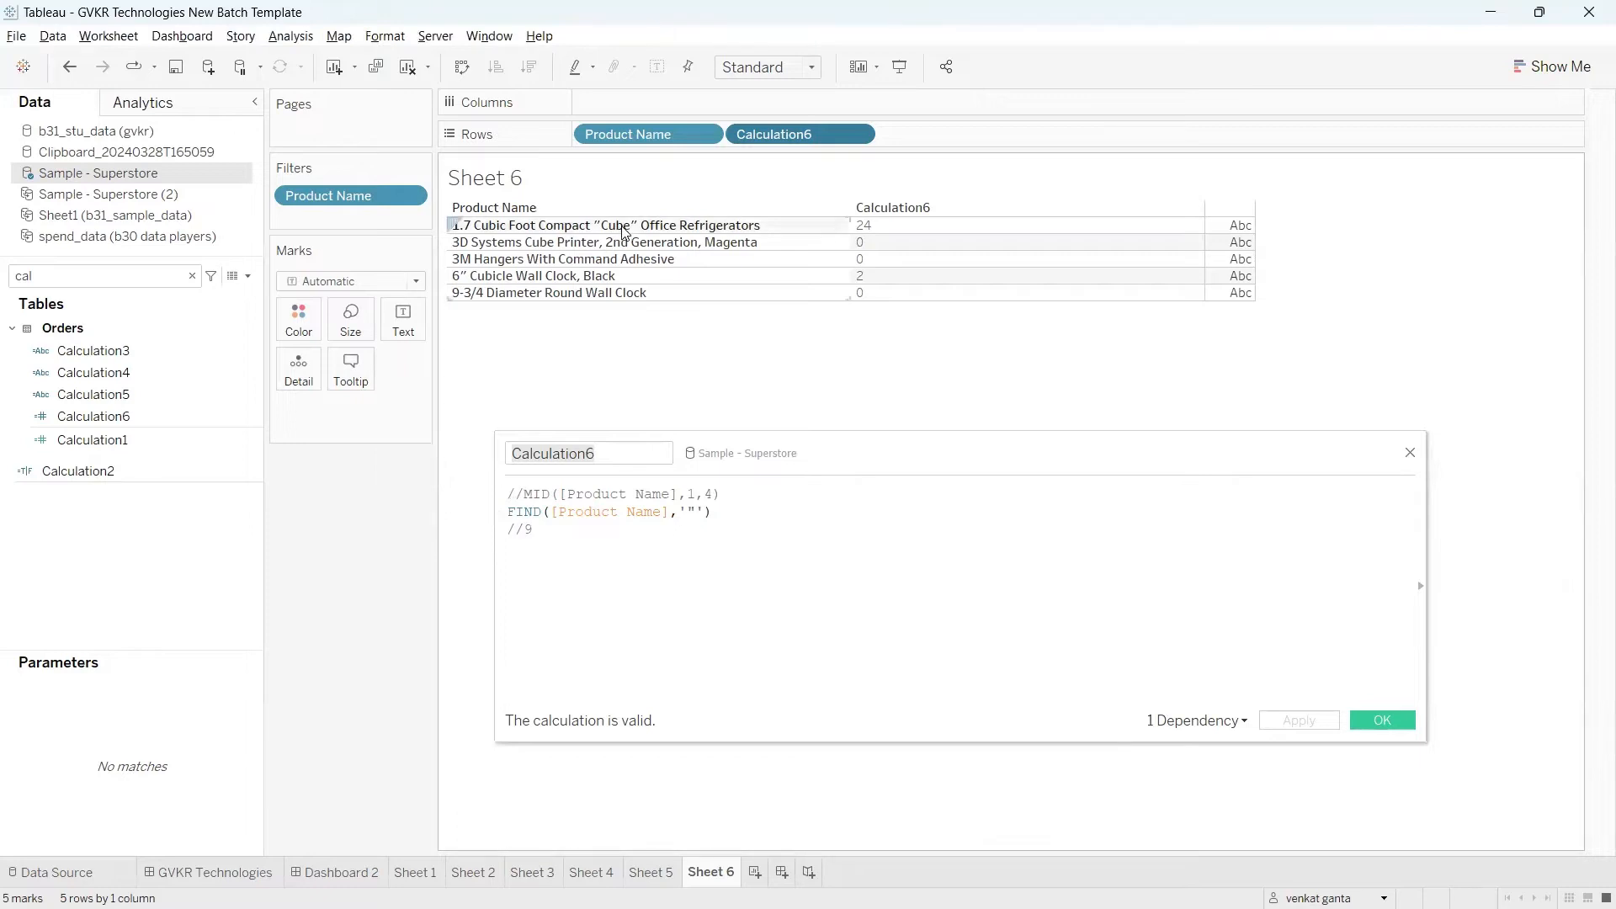
{"action": "key", "text": "ctrl+2"}
{"action": "left_click_drag", "start_coordinate": [577, 216], "coordinate": [593, 205]}
{"action": "left_click_drag", "start_coordinate": [598, 231], "coordinate": [760, 239]}
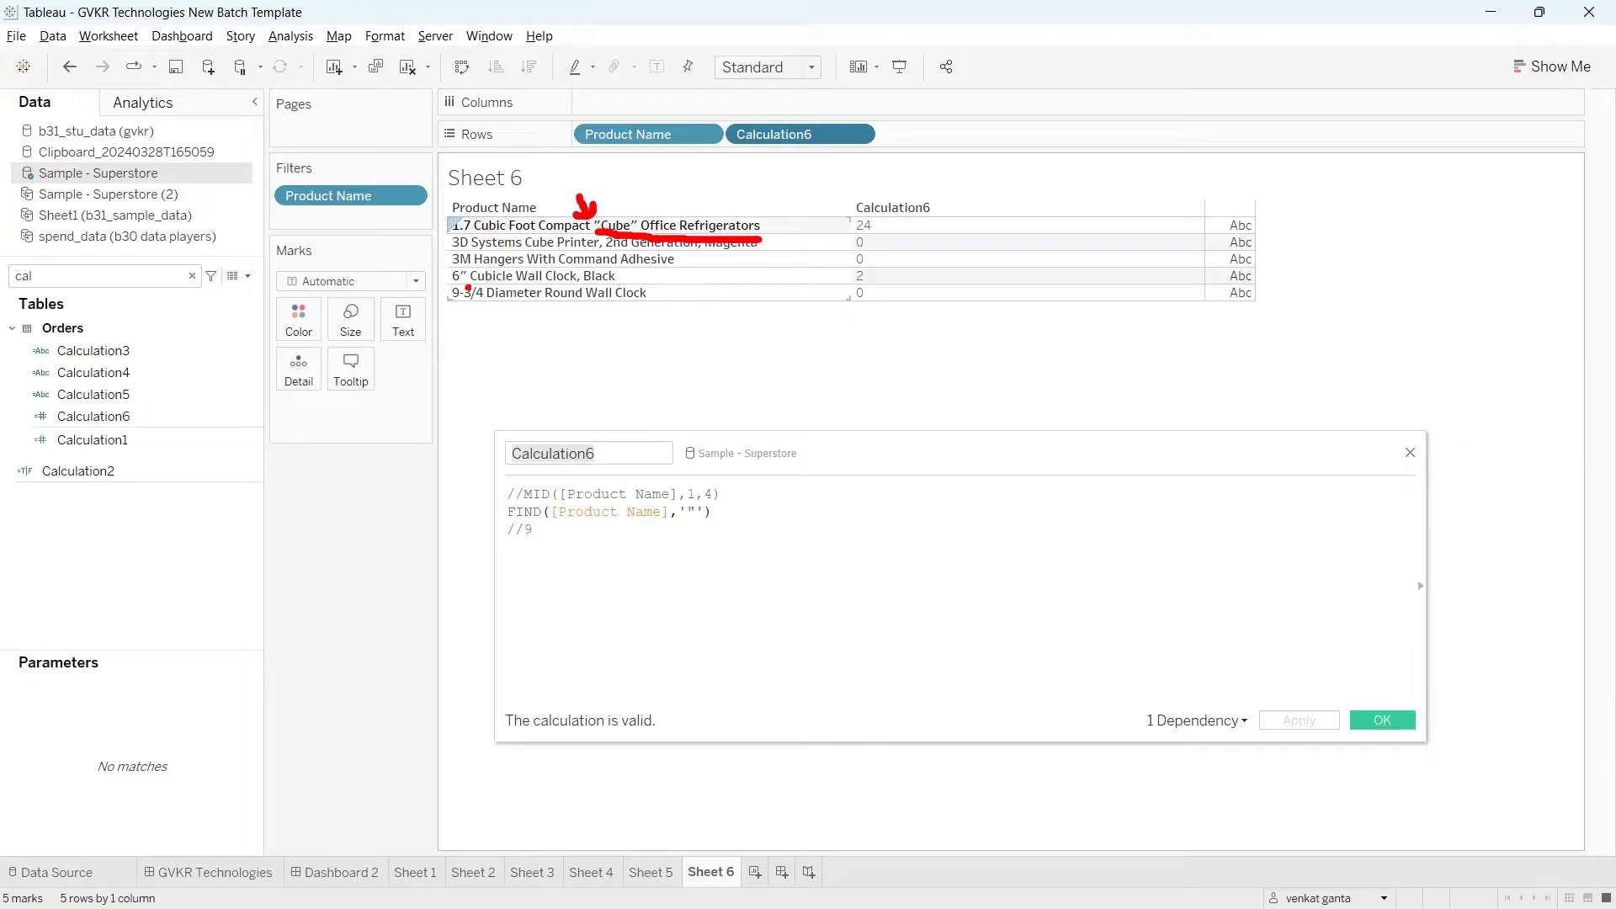
{"action": "left_click_drag", "start_coordinate": [412, 284], "coordinate": [441, 271]}
{"action": "mouse_move", "coordinate": [438, 227]}
{"action": "left_mouse_down"}
{"action": "mouse_move", "coordinate": [463, 278]}
{"action": "mouse_move", "coordinate": [468, 242]}
{"action": "mouse_move", "coordinate": [480, 286]}
{"action": "mouse_move", "coordinate": [619, 289]}
{"action": "left_mouse_up"}
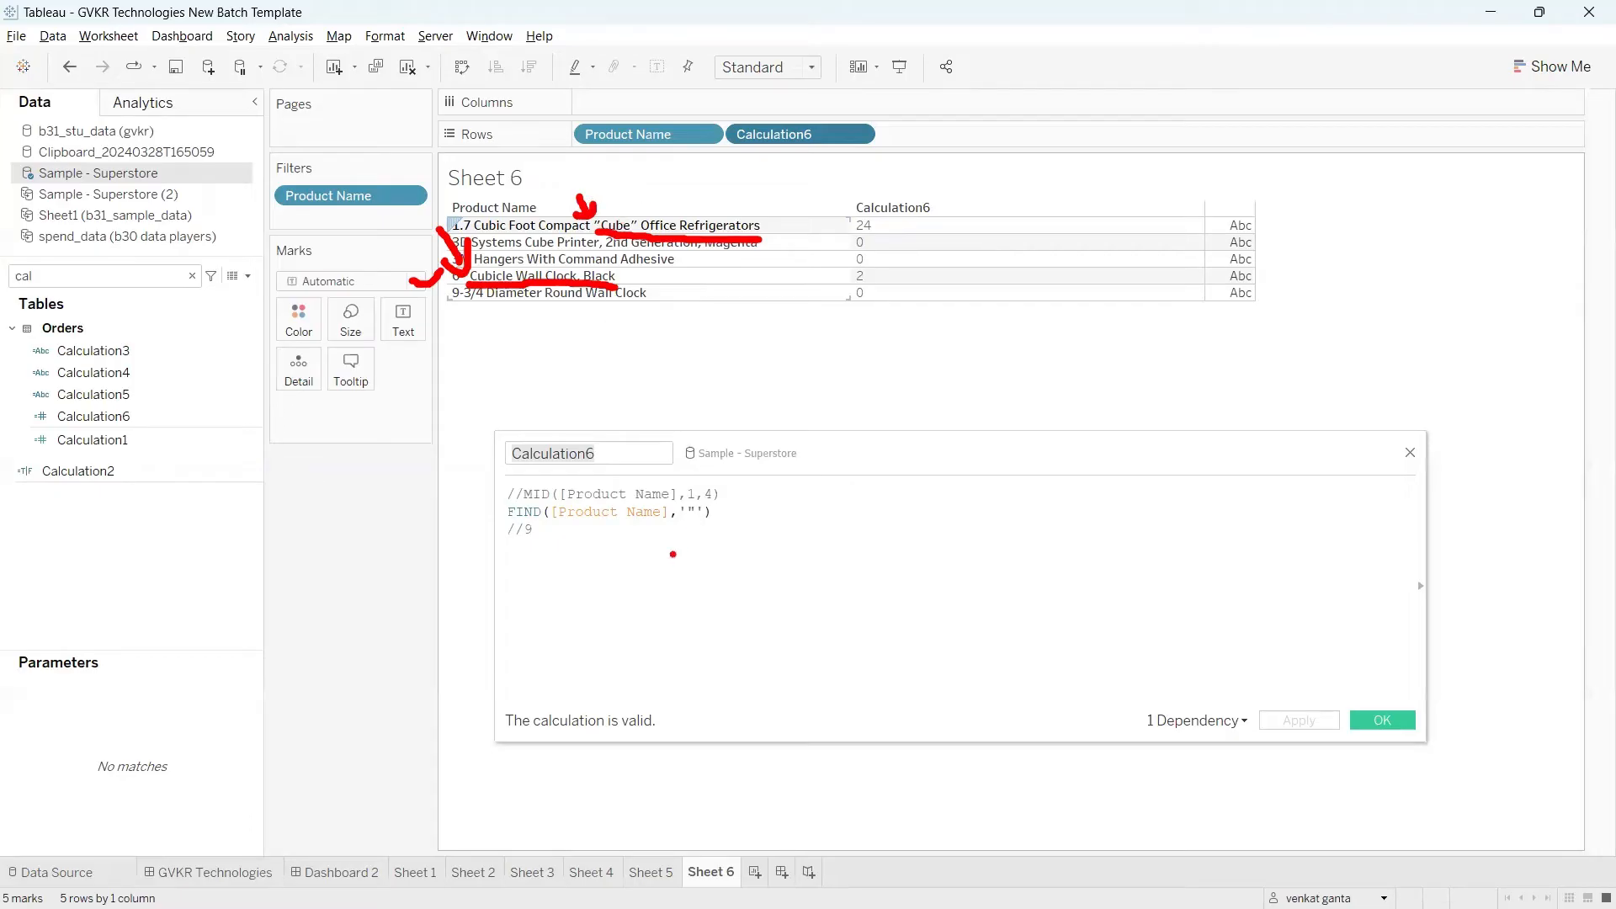
{"action": "key", "text": "Escape"}
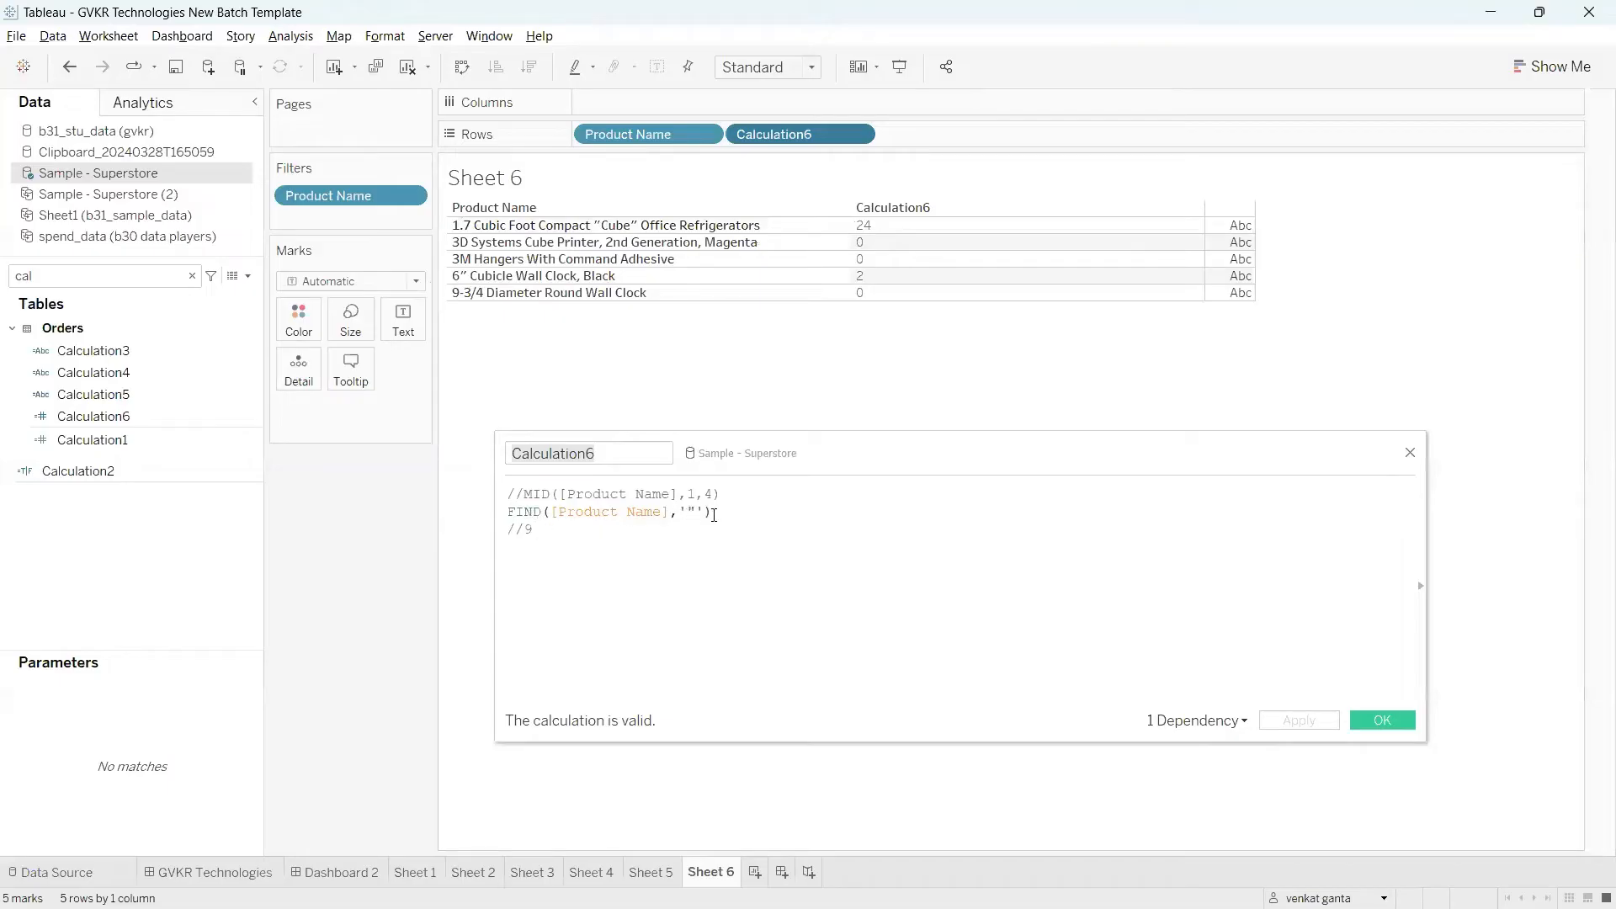
Step: Cut the FIND expression out of the formula and uncomment the MID line by removing its //
{"action": "left_click_drag", "start_coordinate": [707, 515], "coordinate": [509, 511]}
{"action": "key", "text": "ctrl+c"}
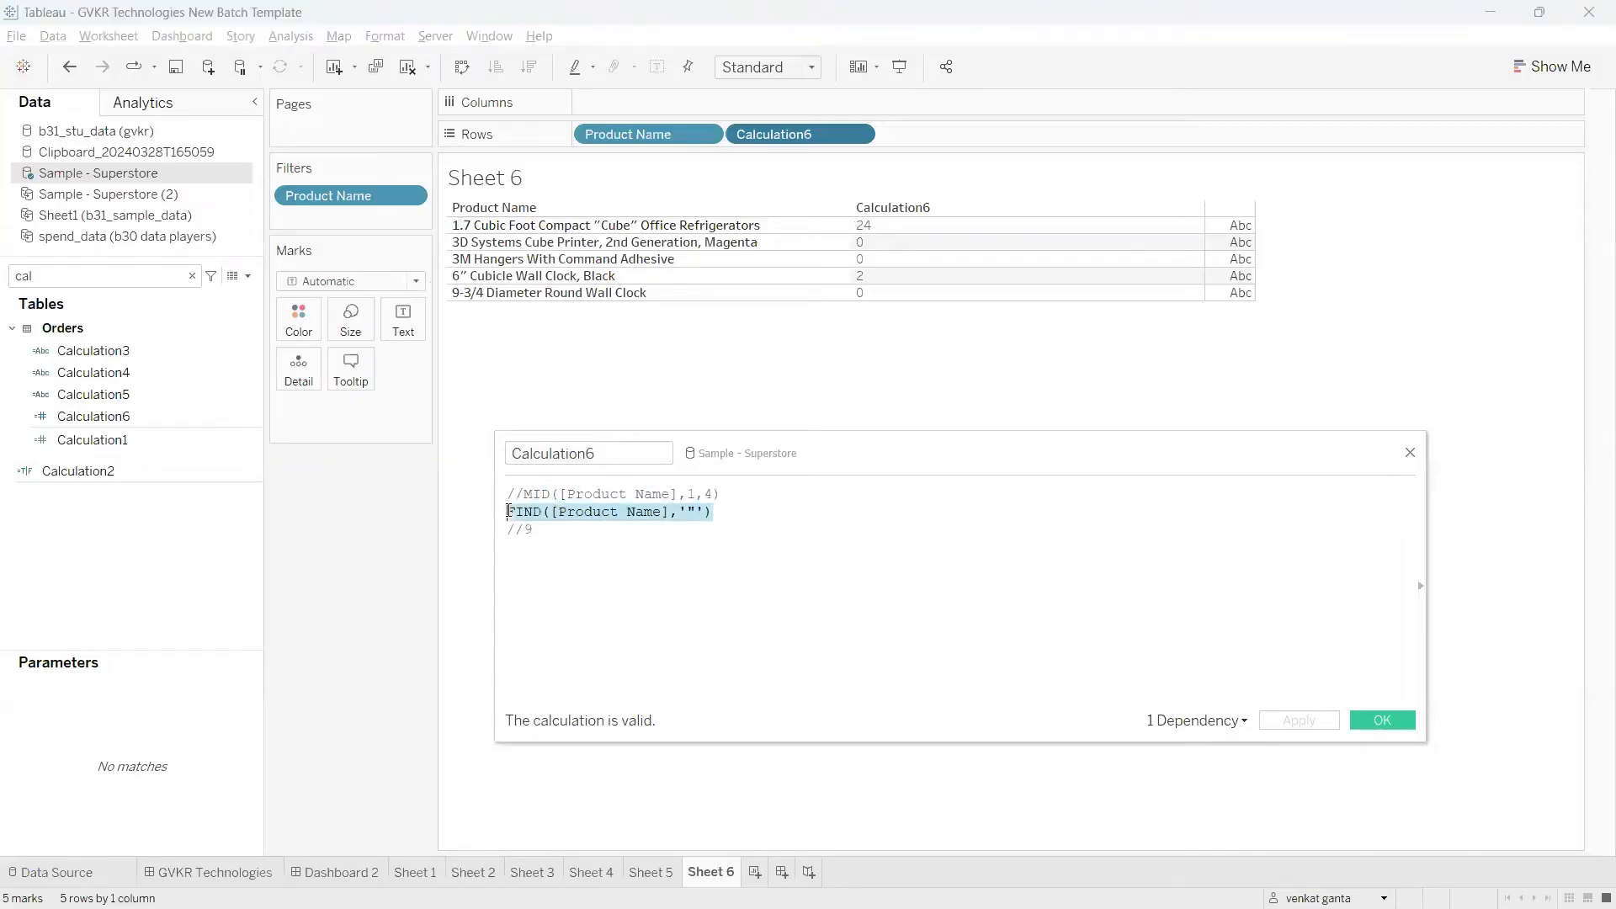
{"action": "key", "text": "BackSpace"}
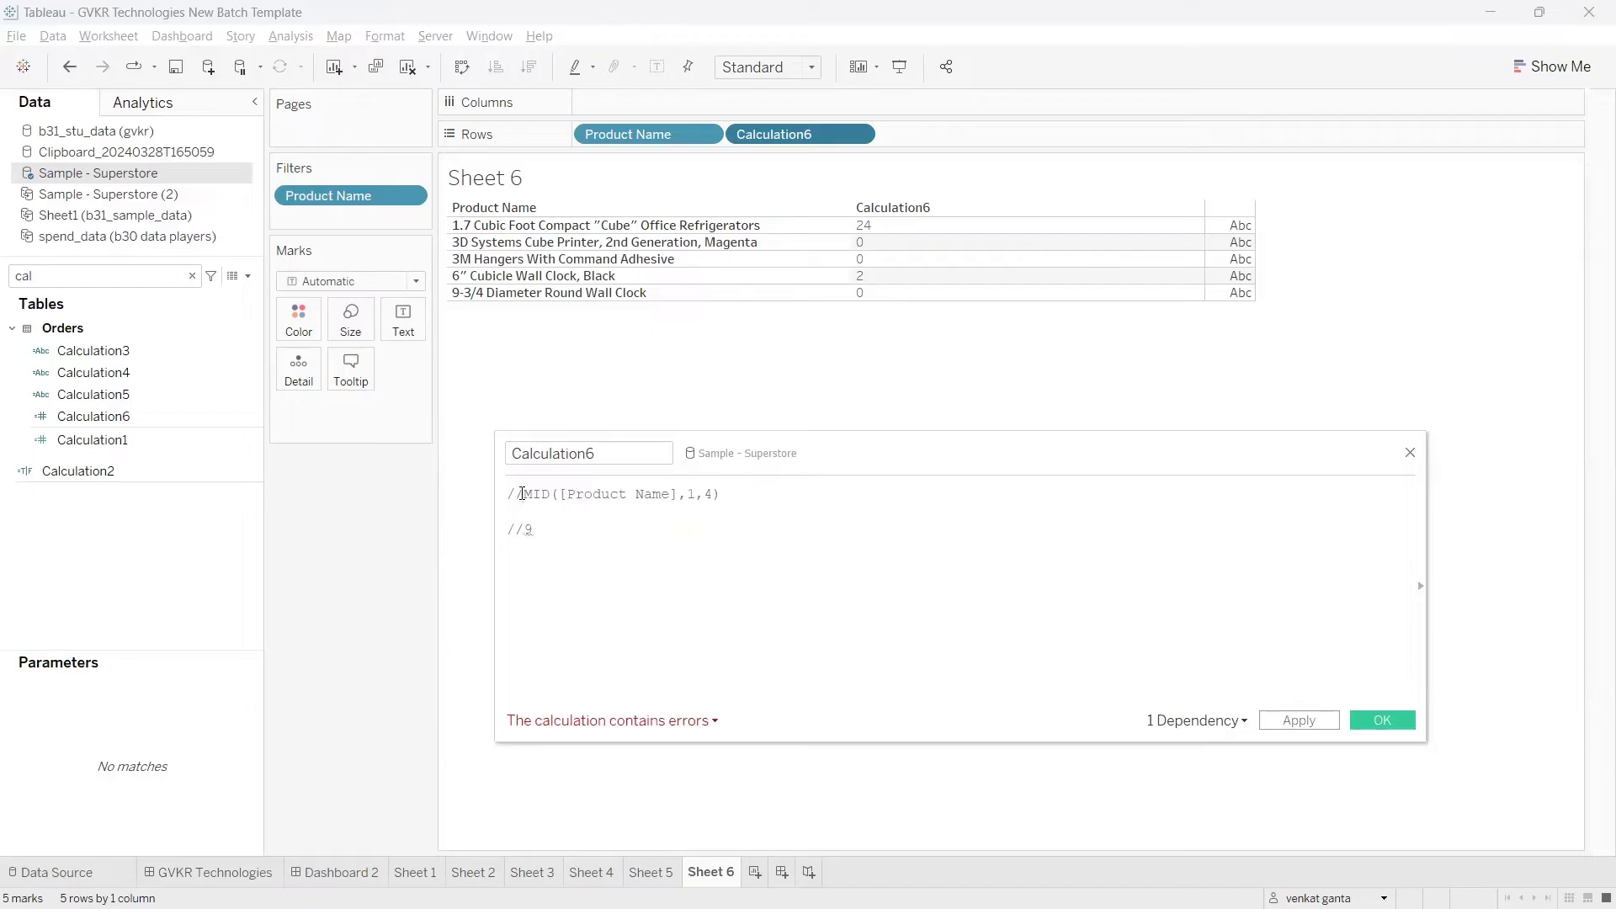
{"action": "left_click", "coordinate": [522, 494]}
{"action": "key", "text": "BackSpace"}
{"action": "key", "text": "BackSpace"}
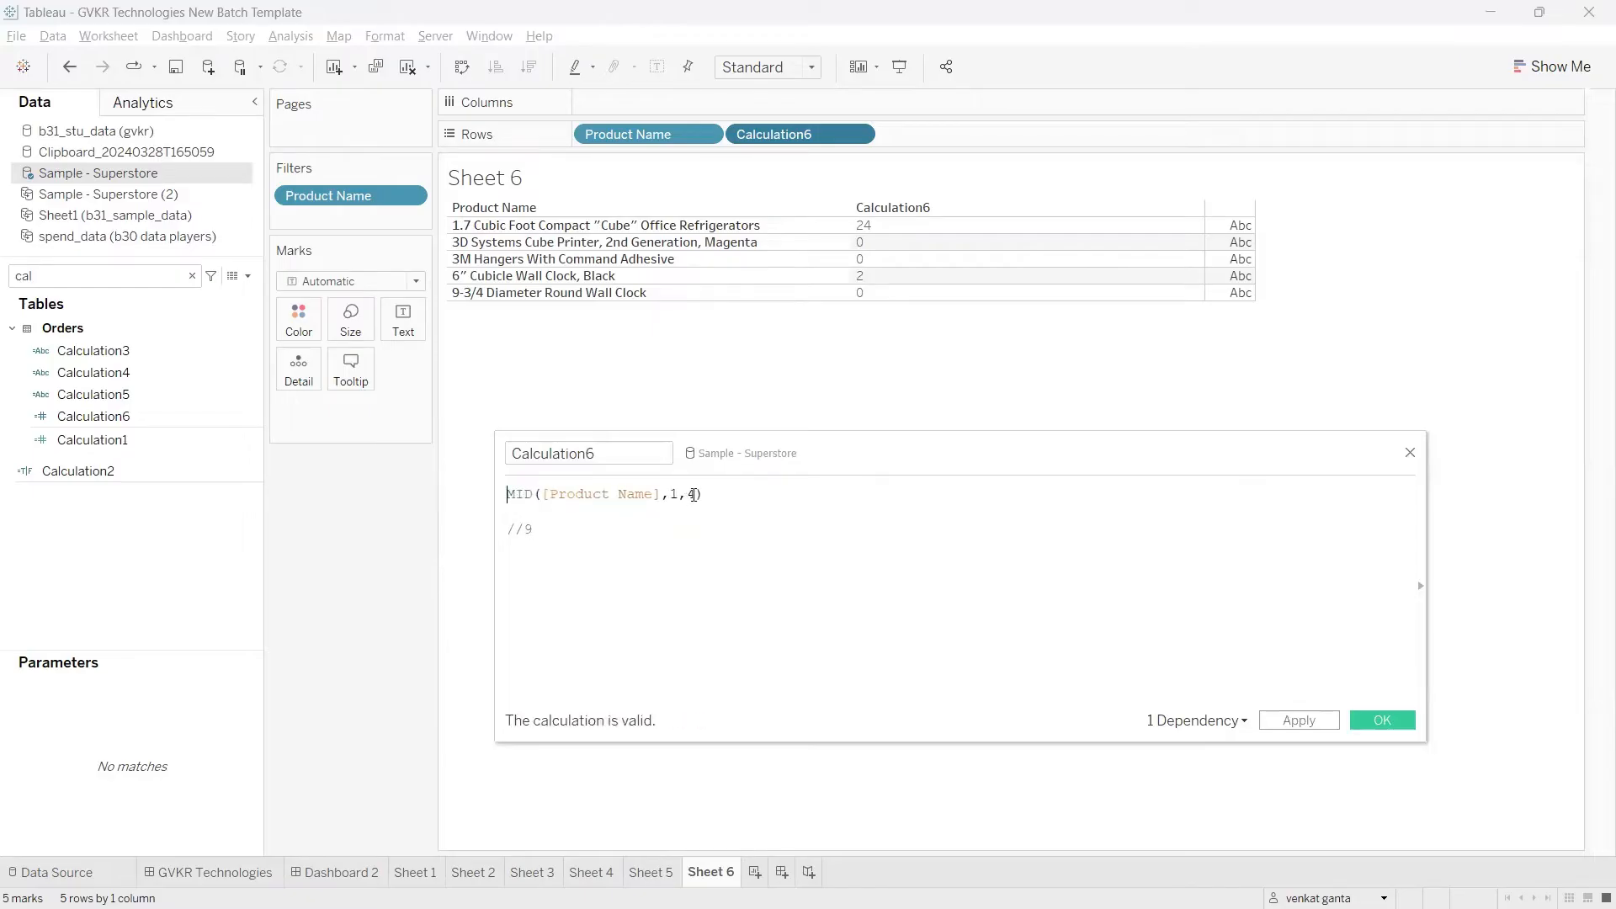
Step: Clear the start and length arguments of MID, keeping [Product Name] and the comma after it
{"action": "left_click", "coordinate": [694, 494]}
{"action": "key", "text": "BackSpace"}
{"action": "key", "text": "BackSpace"}
{"action": "key", "text": "BackSpace"}
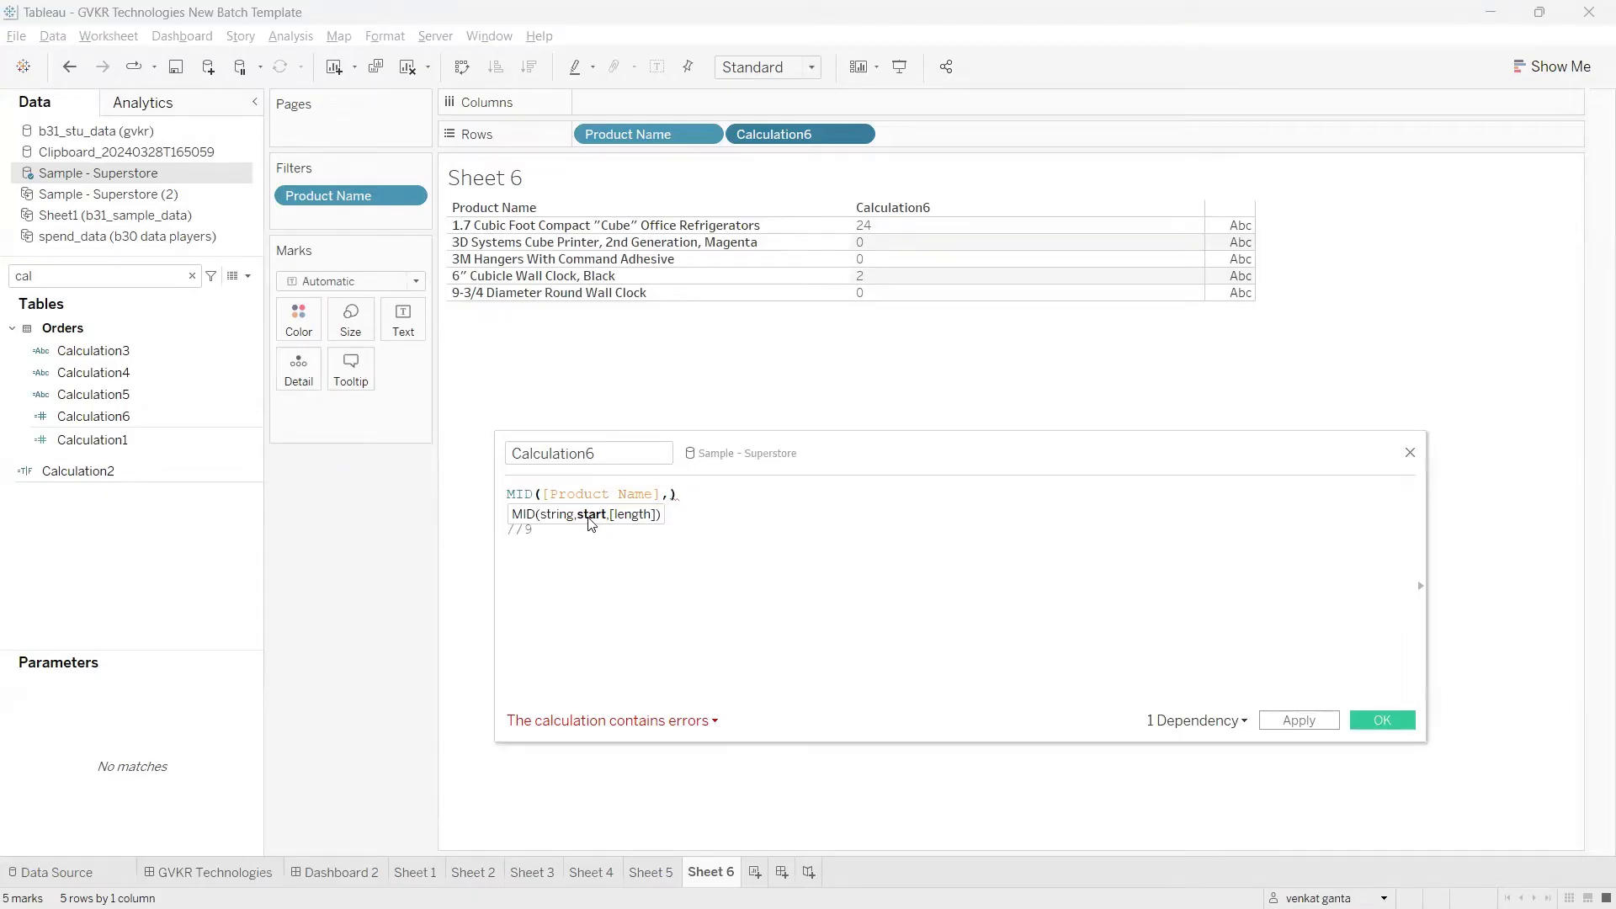
{"action": "type", "text": "24"}
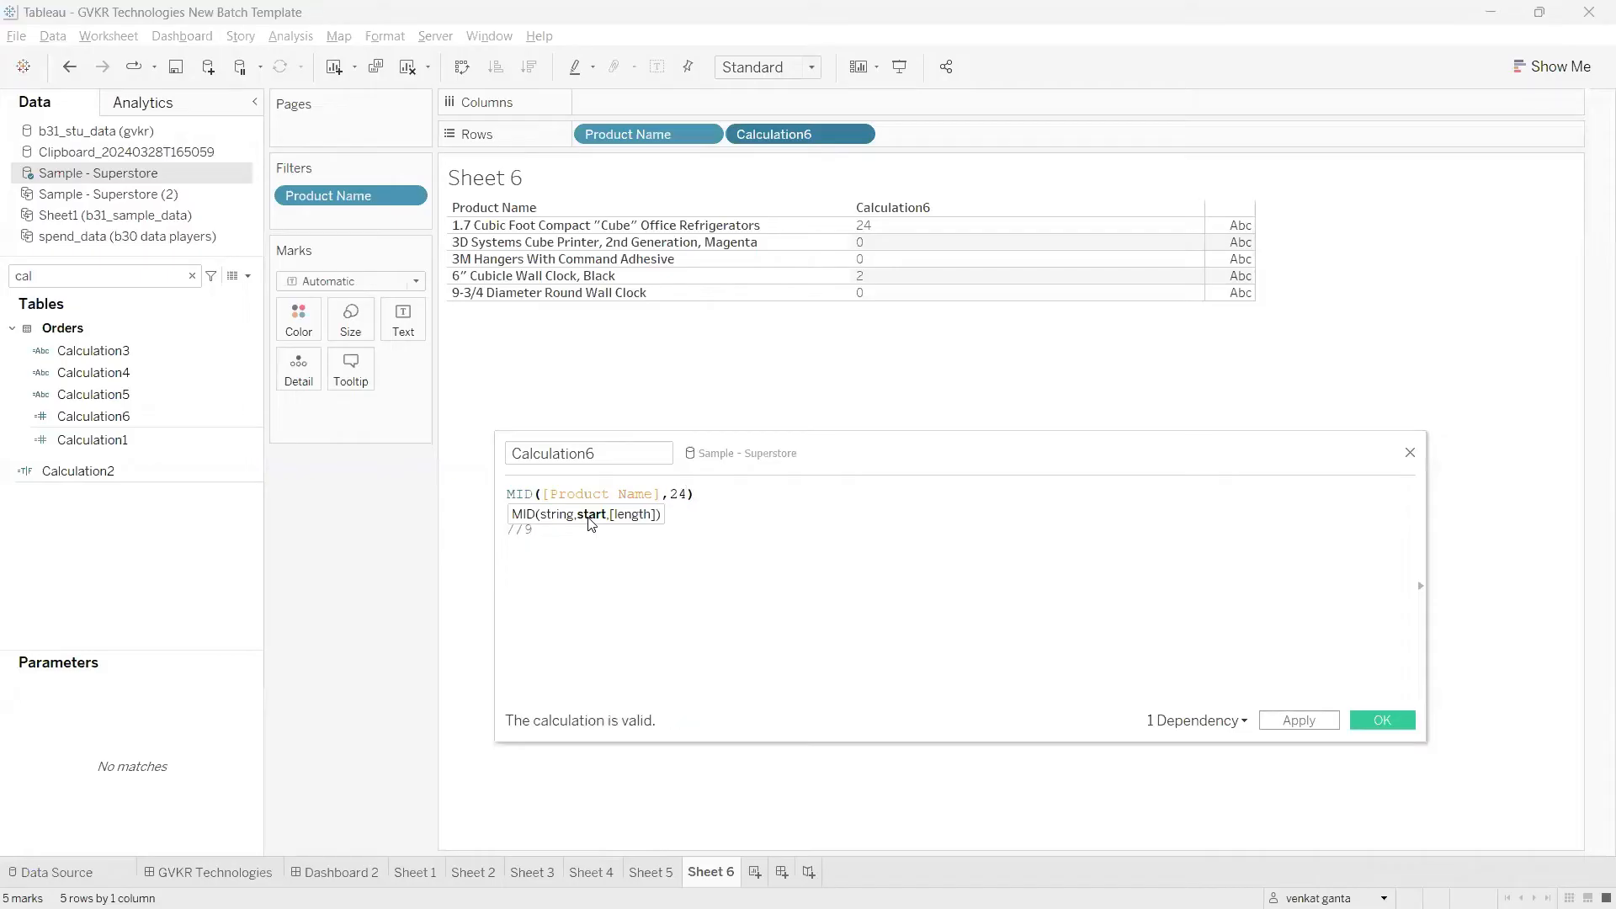
{"action": "key", "text": "BackSpace"}
{"action": "key", "text": "BackSpace"}
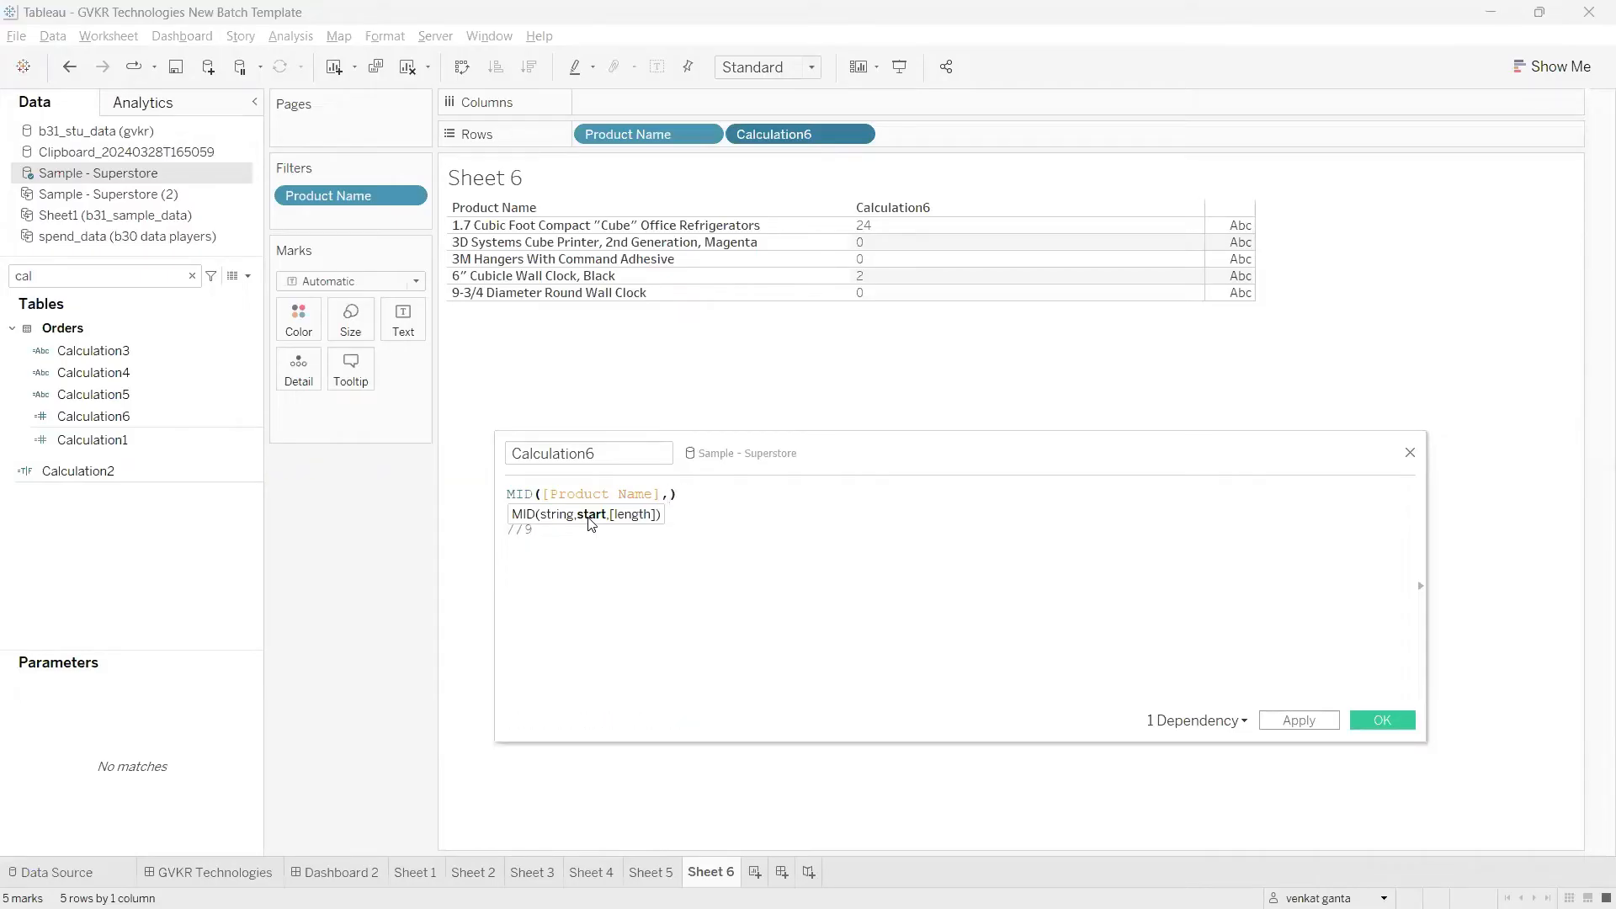
Step: Paste the cut FIND expression as MID's start argument, giving MID([Product Name],FIND([Product Name],'"'))
{"action": "key", "text": "ctrl+v"}
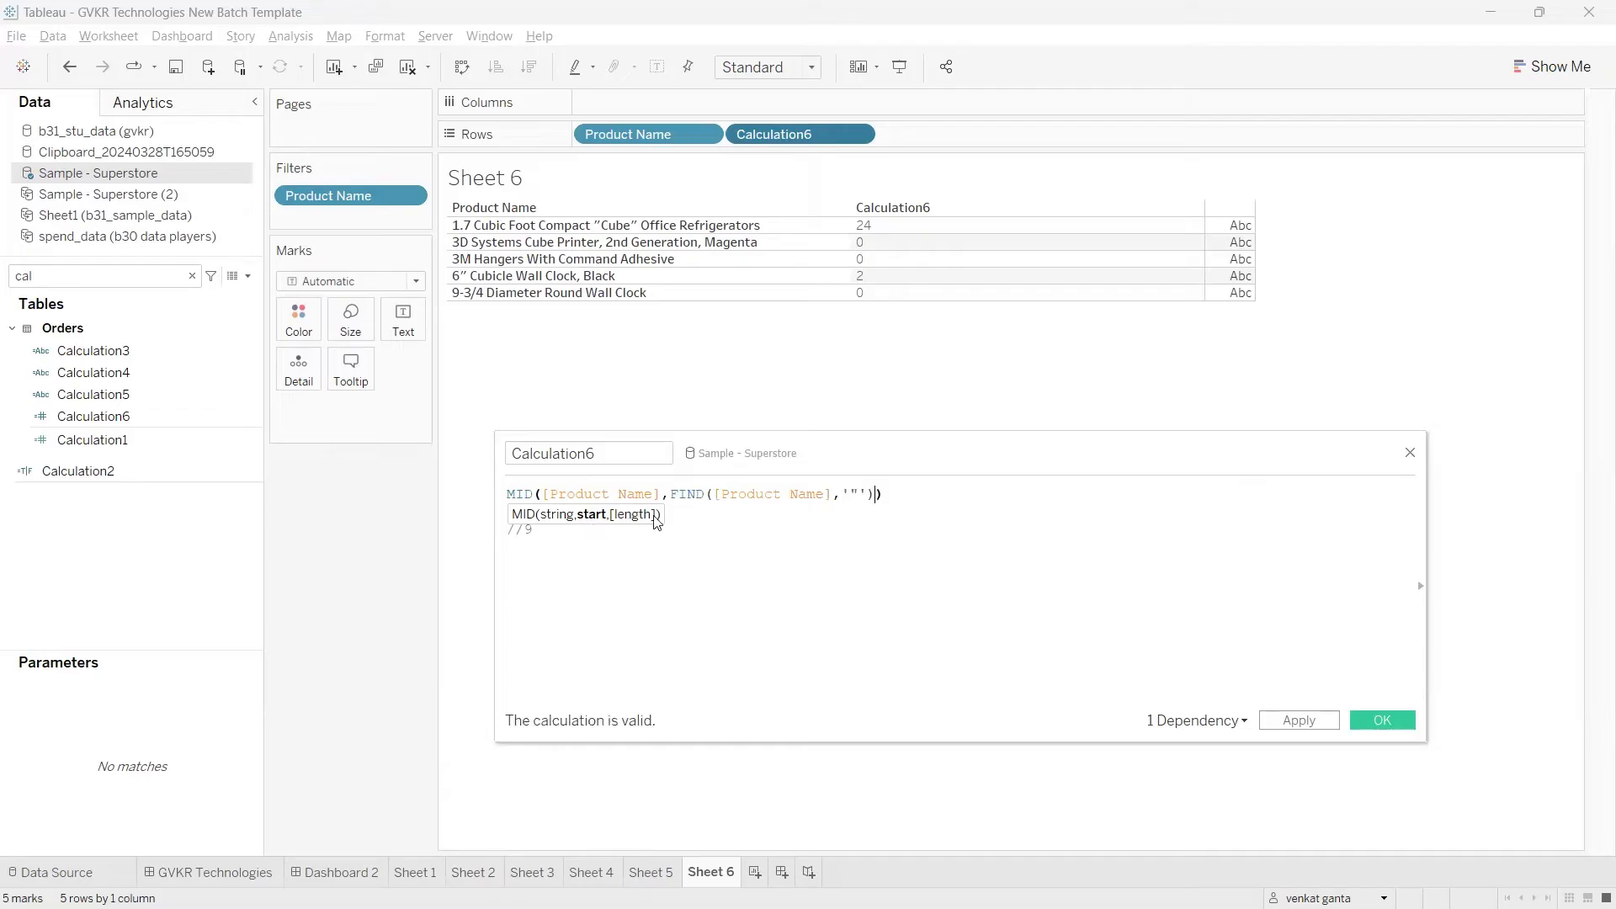
{"action": "left_click_drag", "start_coordinate": [673, 492], "coordinate": [872, 495]}
{"action": "left_click", "coordinate": [863, 495]}
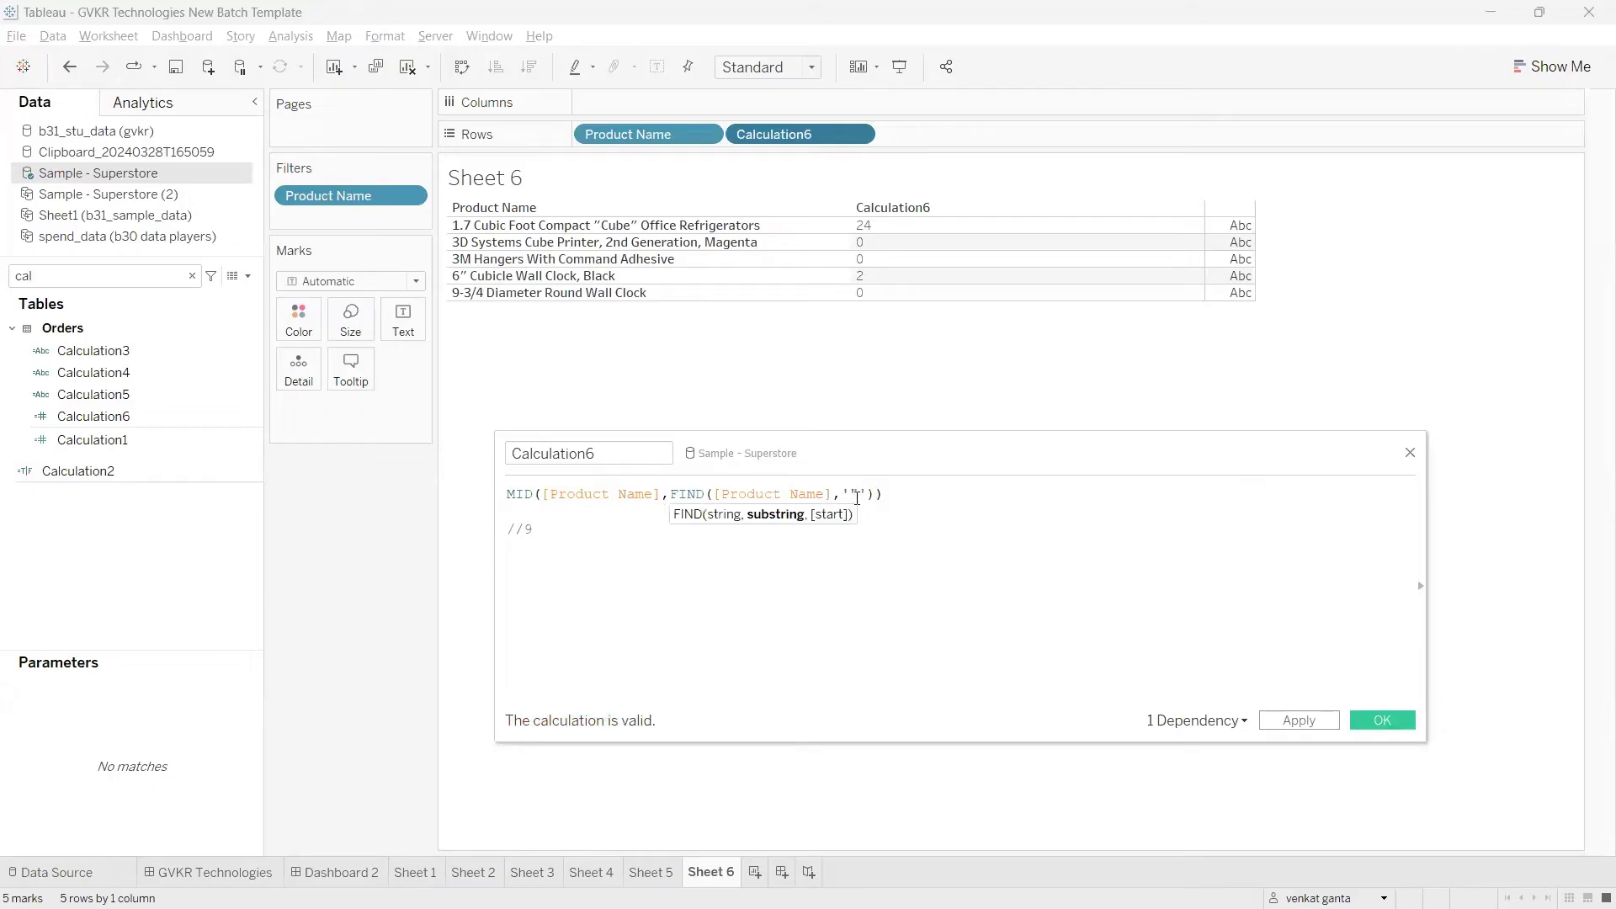
{"action": "double_click", "coordinate": [850, 494]}
{"action": "left_click", "coordinate": [820, 529]}
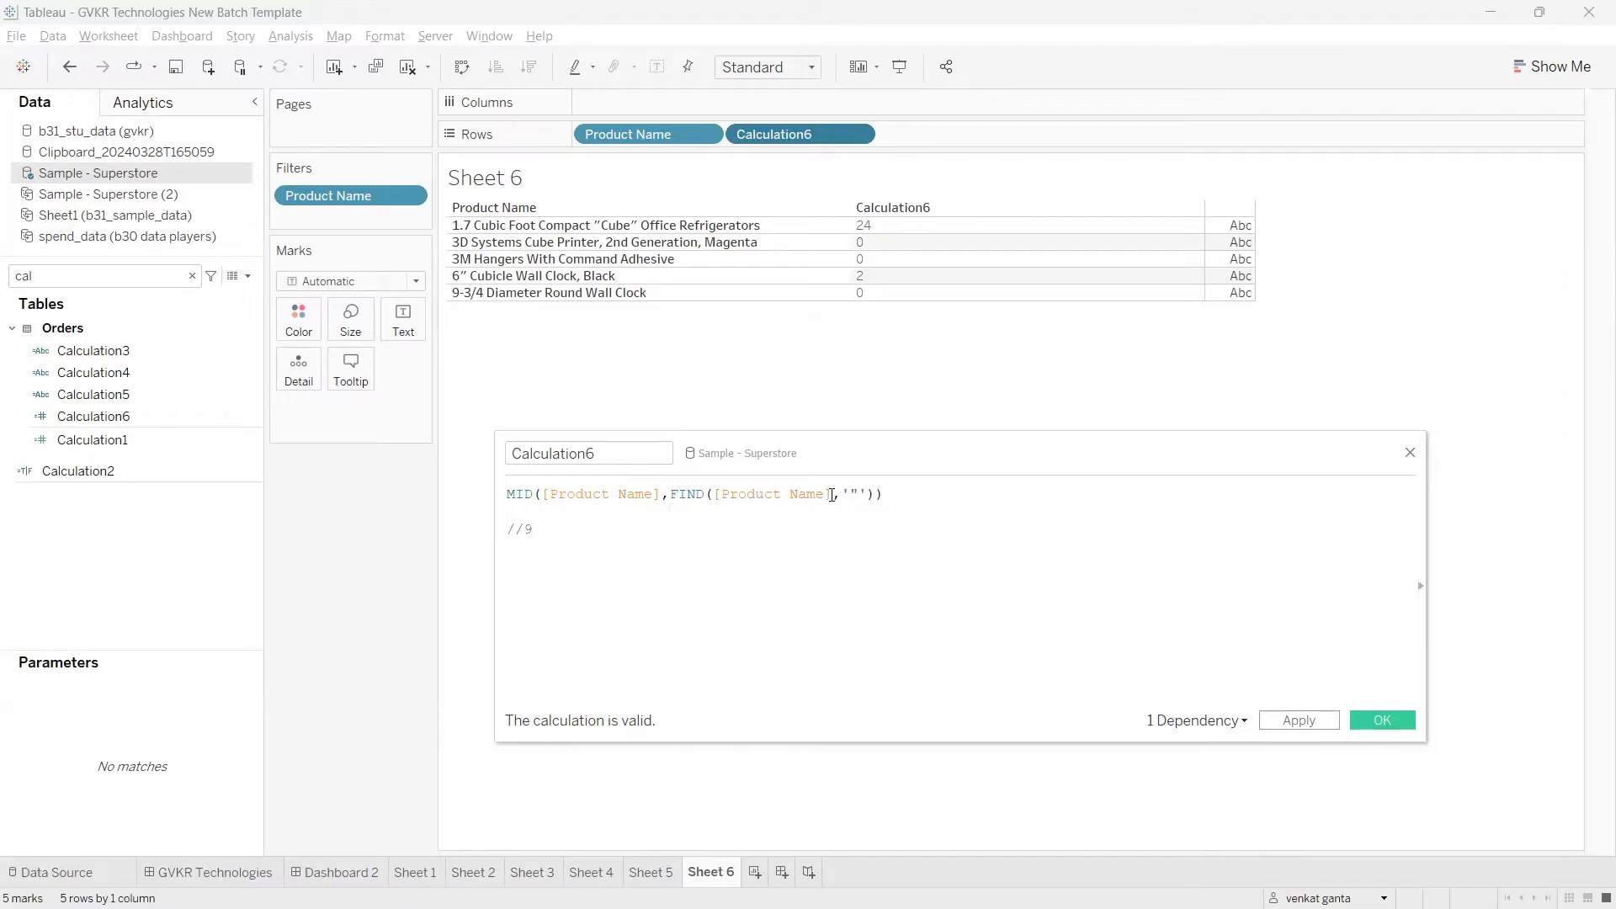
{"action": "left_click_drag", "start_coordinate": [831, 496], "coordinate": [714, 496]}
{"action": "left_click", "coordinate": [907, 497]}
Step: Delete the //9 comment line and apply the nested MID and FIND calculation
{"action": "left_click_drag", "start_coordinate": [581, 533], "coordinate": [503, 530]}
{"action": "key", "text": "BackSpace"}
{"action": "left_click", "coordinate": [1281, 720]}
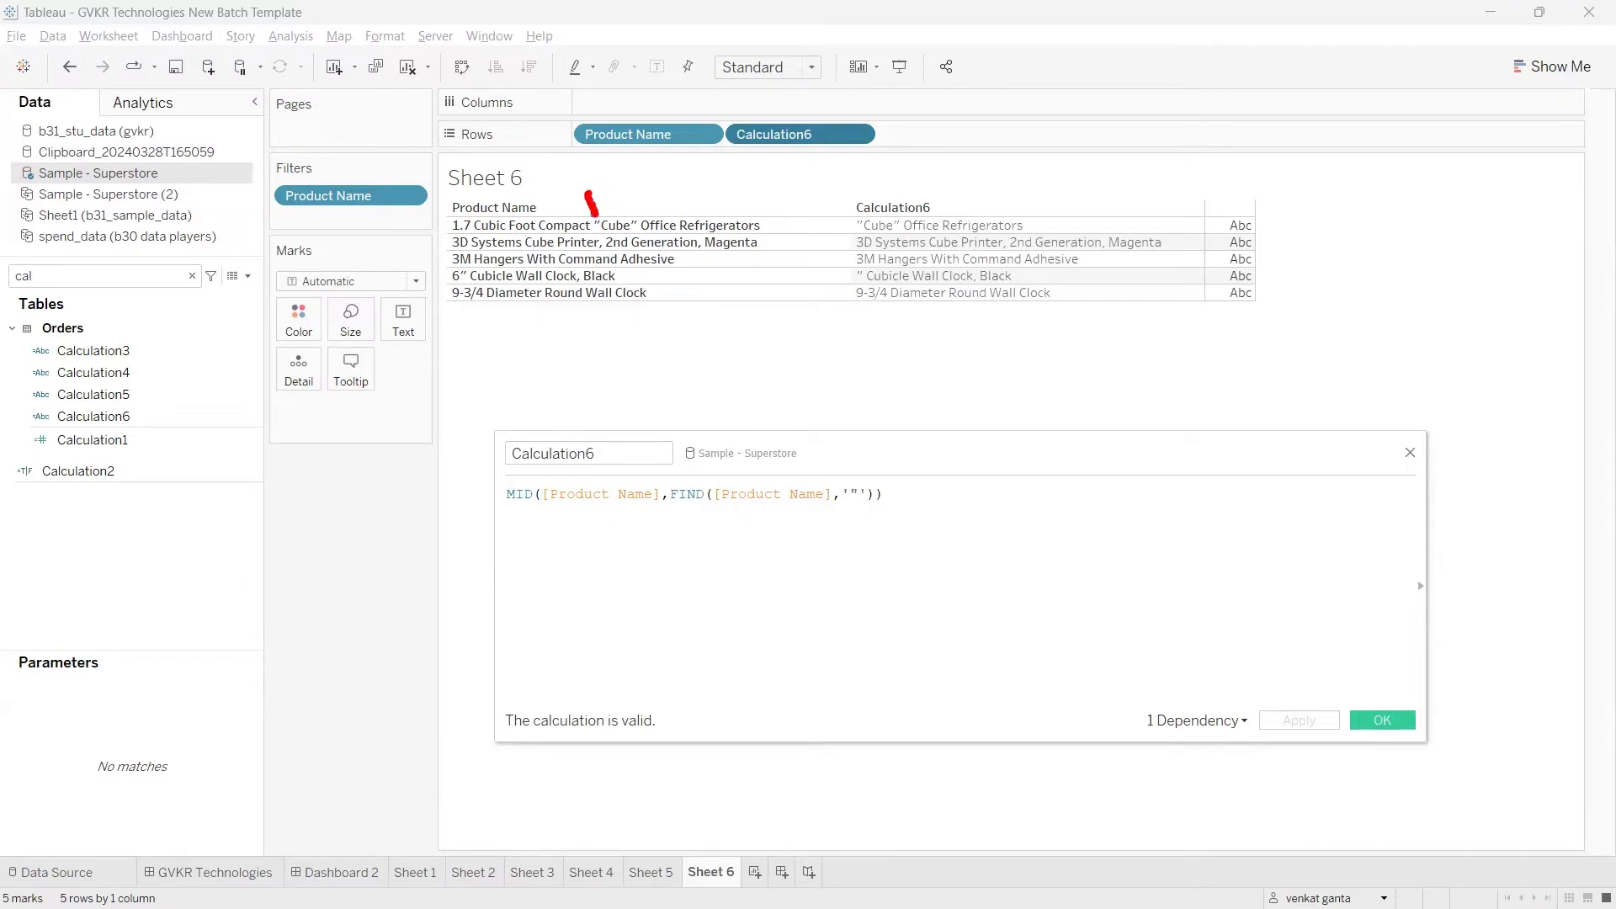
{"action": "left_click_drag", "start_coordinate": [862, 235], "coordinate": [1060, 236]}
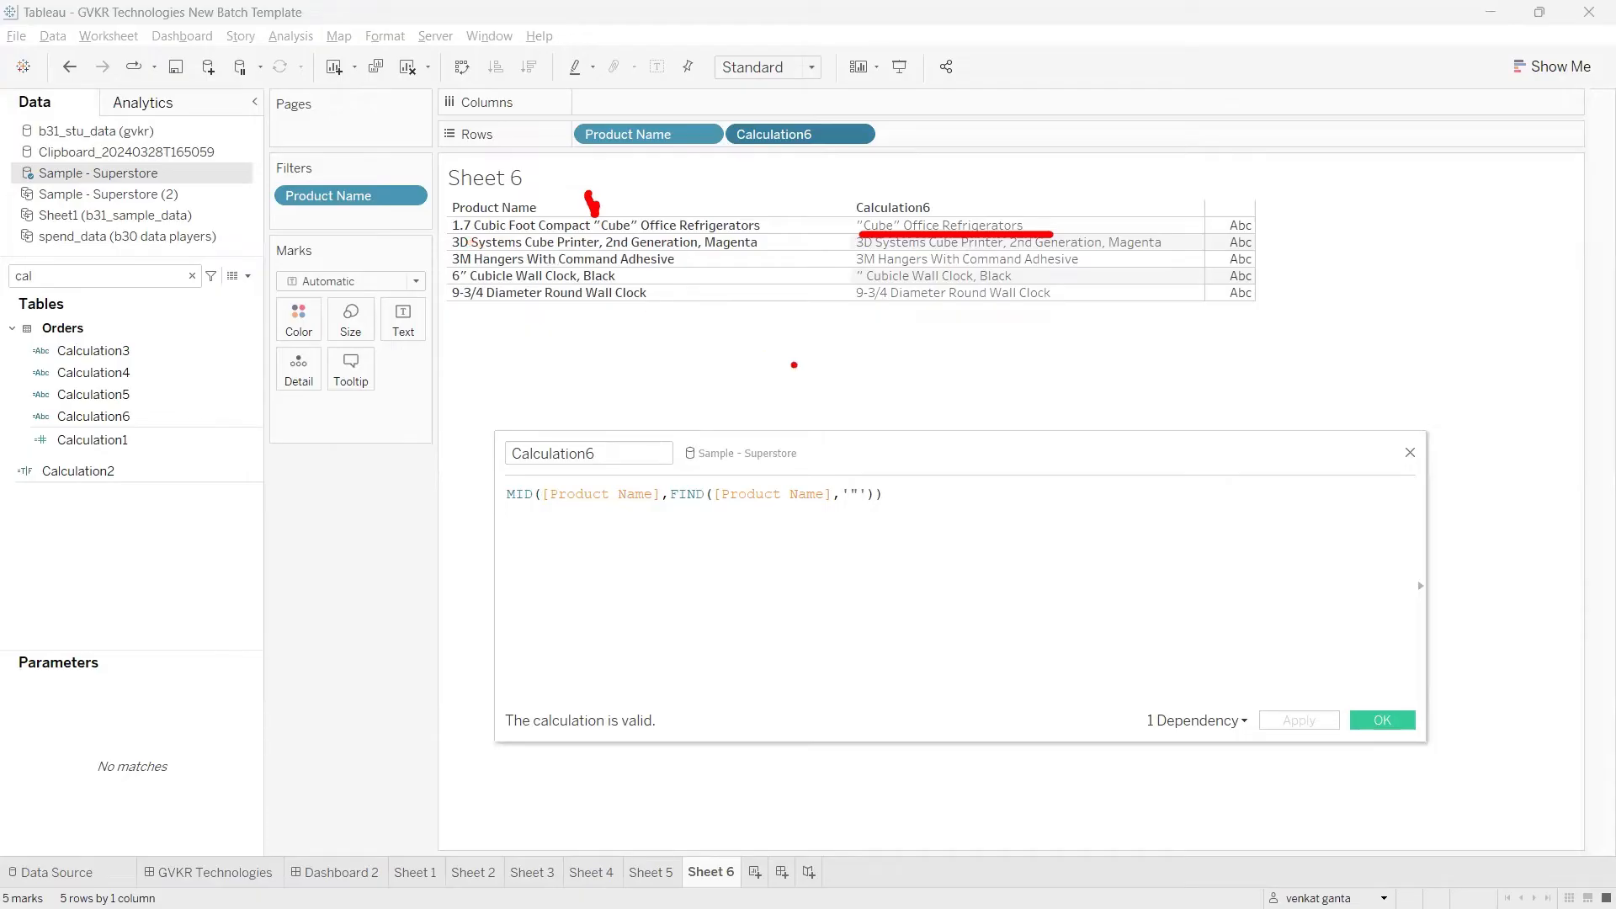
{"action": "key", "text": "Escape"}
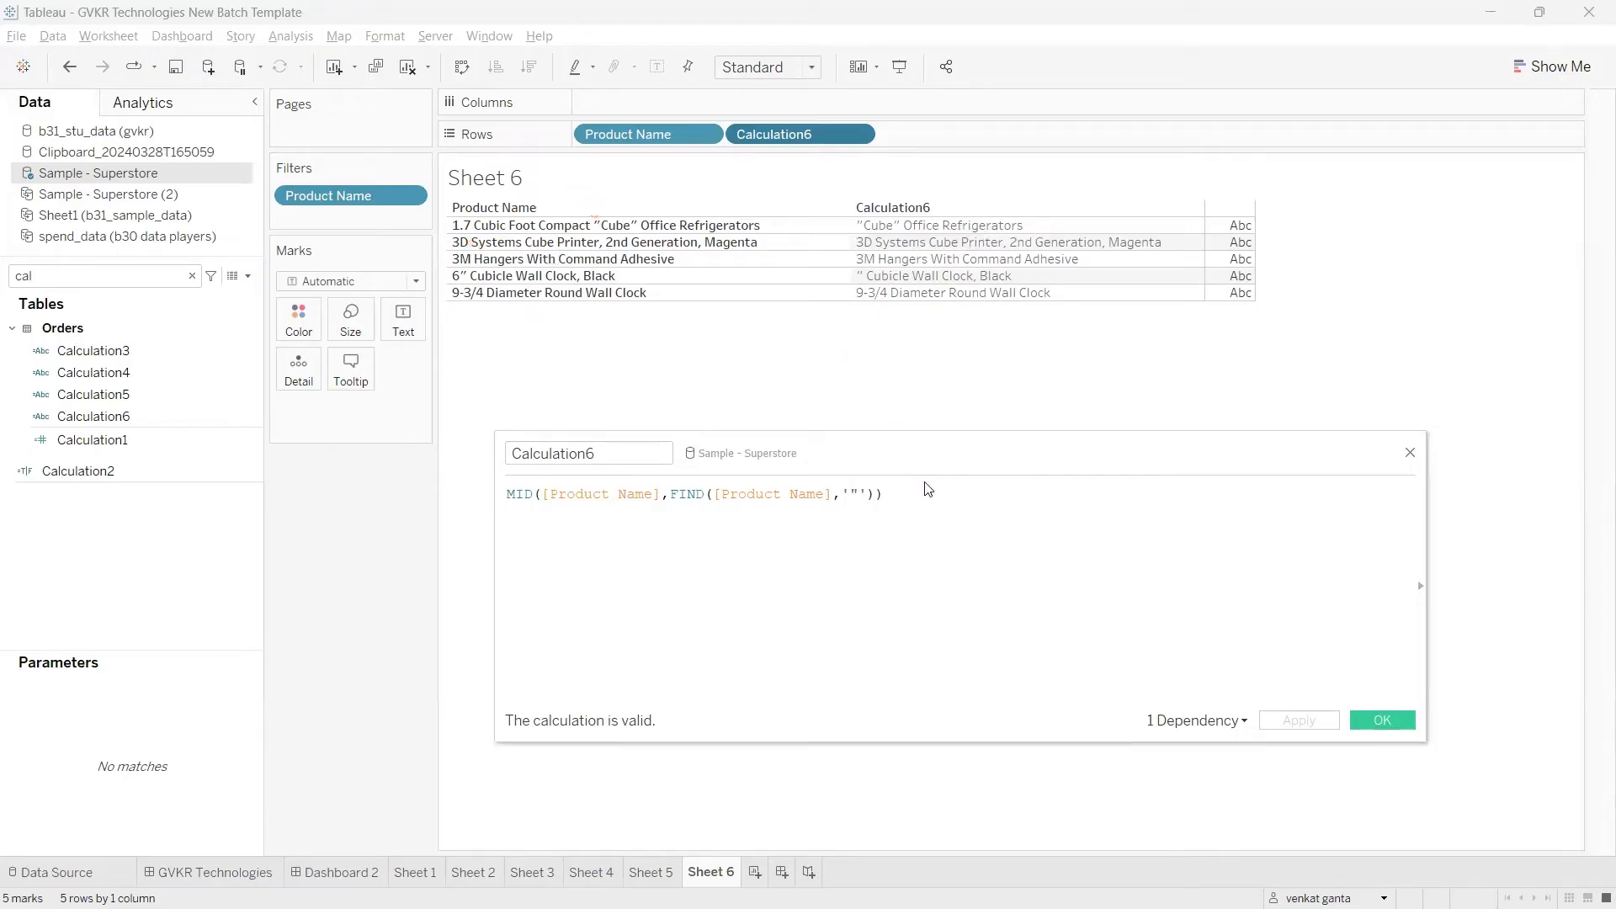
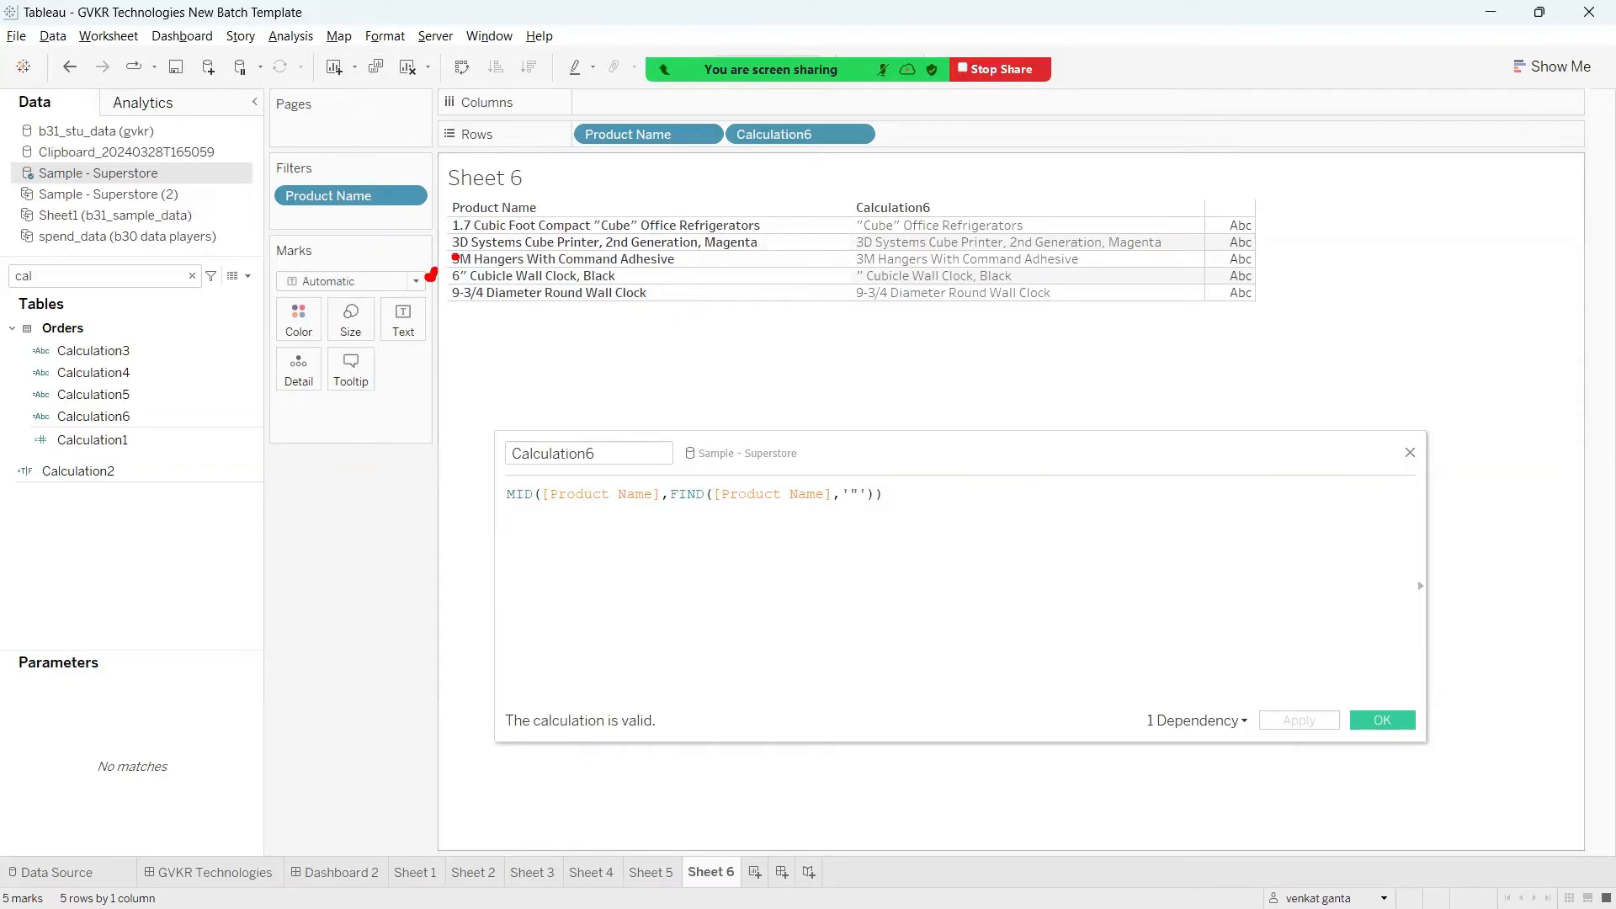
{"action": "mouse_move", "coordinate": [456, 257]}
{"action": "left_mouse_down"}
{"action": "mouse_move", "coordinate": [523, 286]}
{"action": "mouse_move", "coordinate": [585, 287]}
{"action": "left_mouse_up"}
{"action": "left_click_drag", "start_coordinate": [846, 286], "coordinate": [1026, 288]}
{"action": "key", "text": "Escape"}
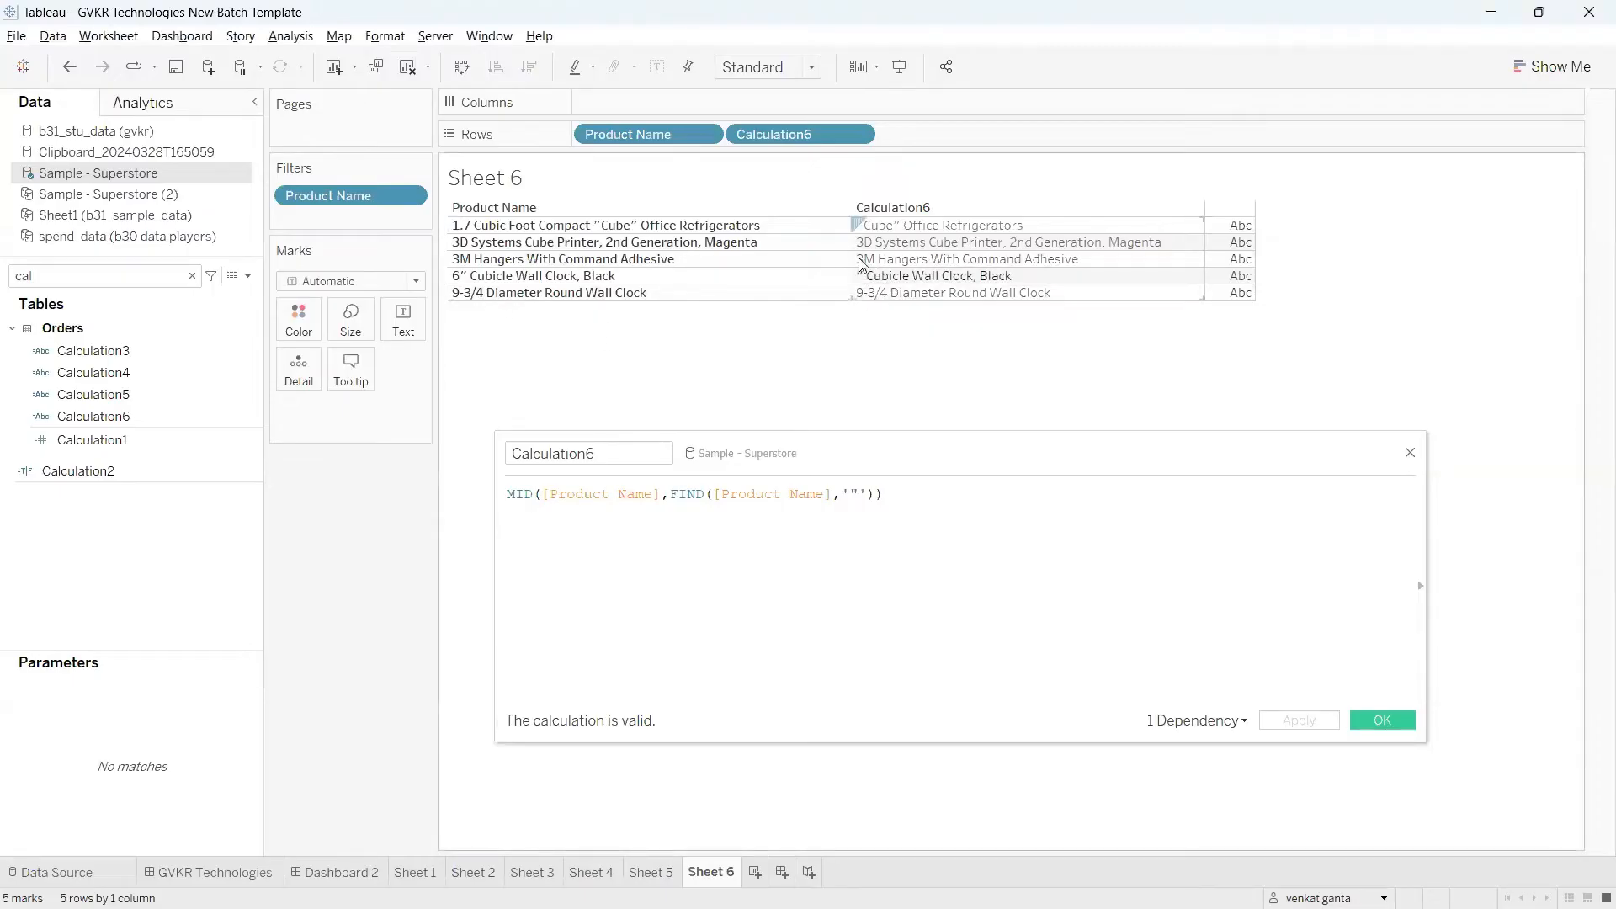
Step: Add +1 after the FIND expression in MID's start argument and apply the calculation
{"action": "left_click", "coordinate": [889, 498]}
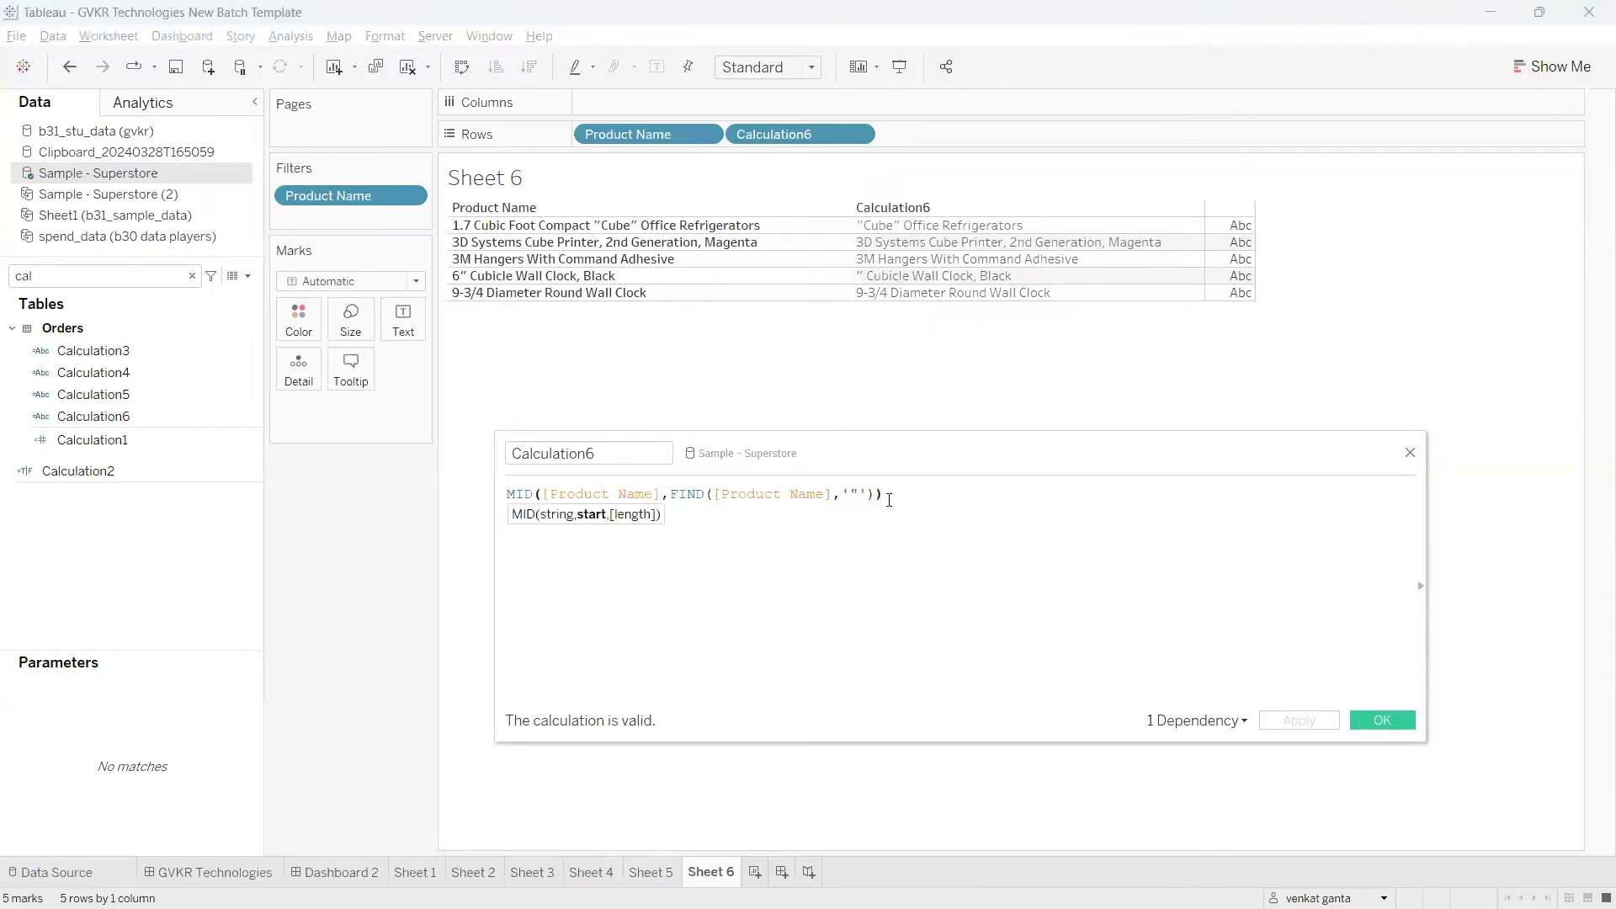
{"action": "key", "text": "Left"}
{"action": "type", "text": "+1"}
{"action": "left_click", "coordinate": [715, 505]}
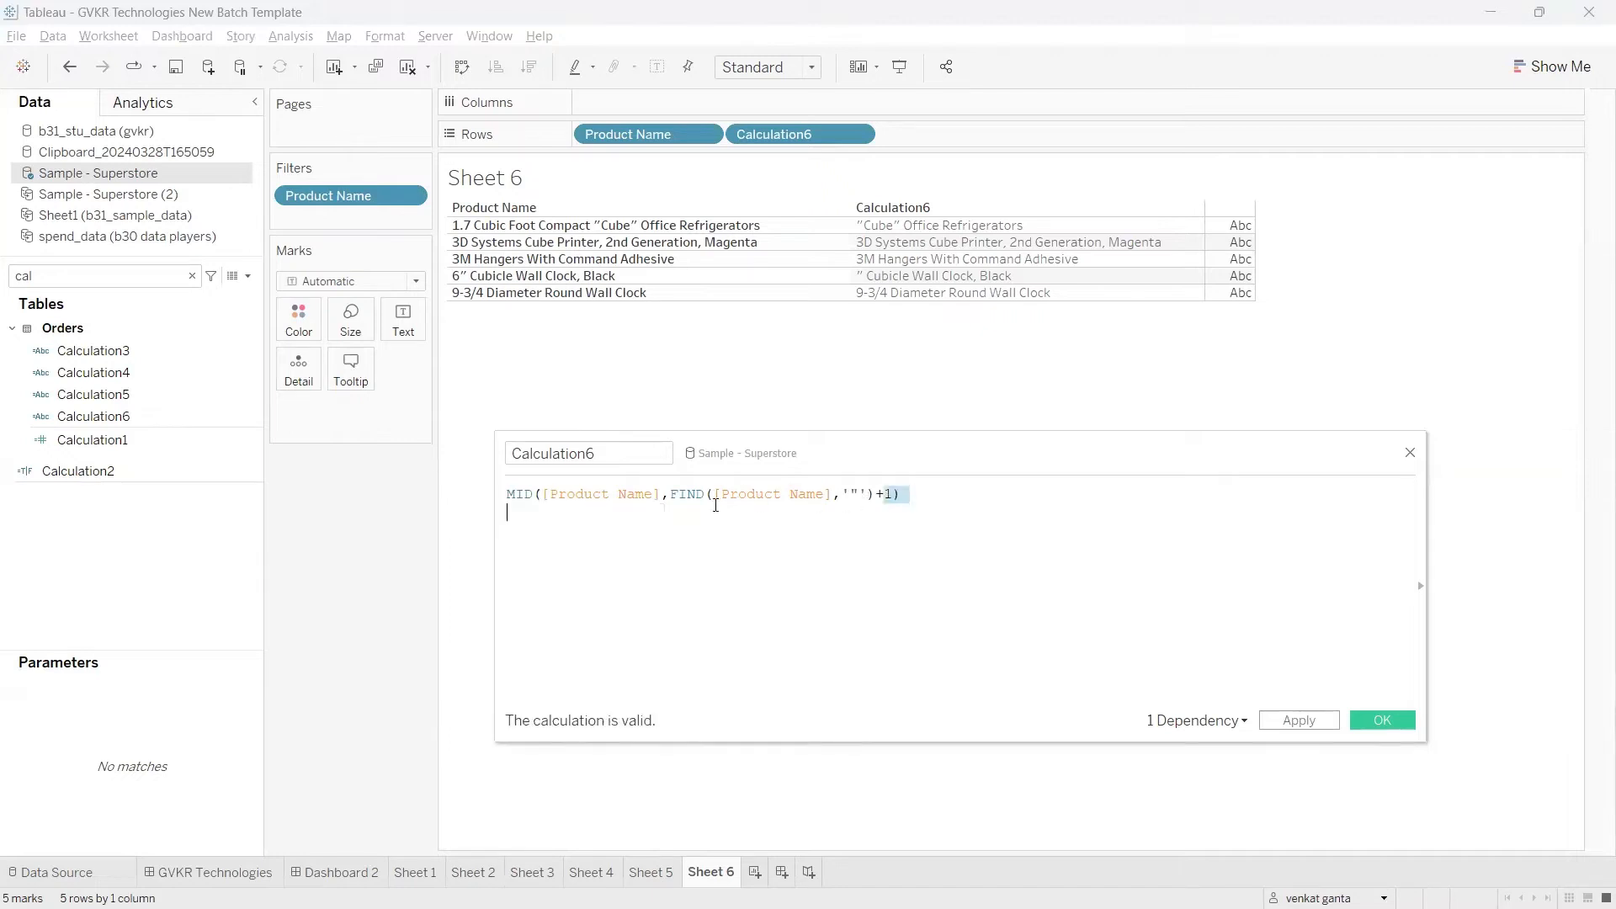
{"action": "left_click", "coordinate": [856, 494]}
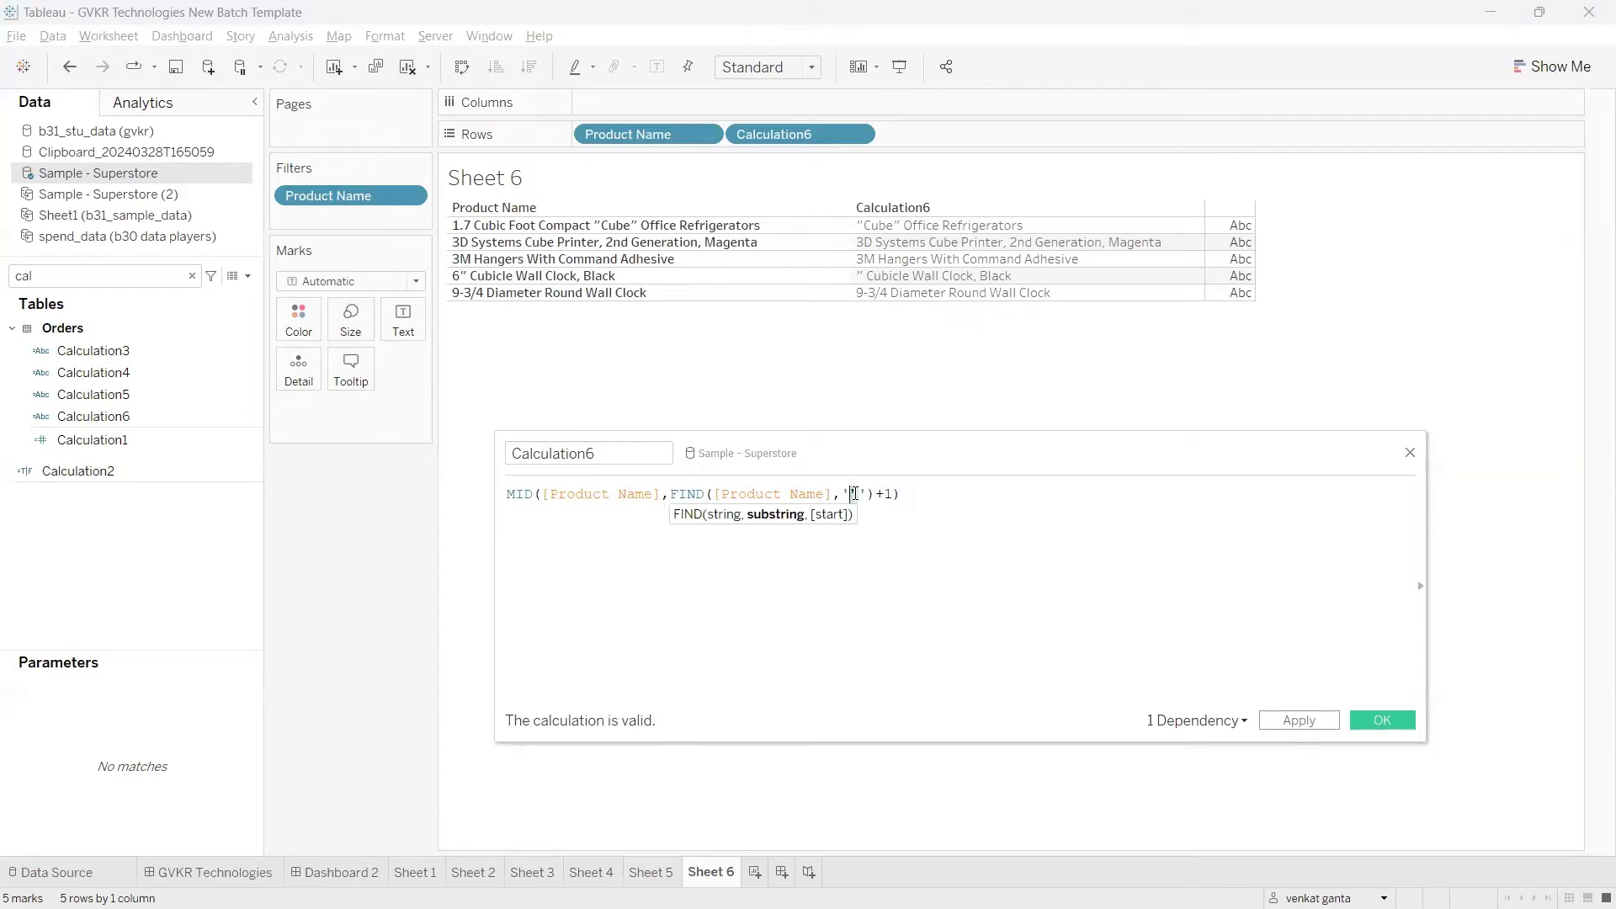
{"action": "type", "text": "\""}
{"action": "left_click", "coordinate": [892, 499]}
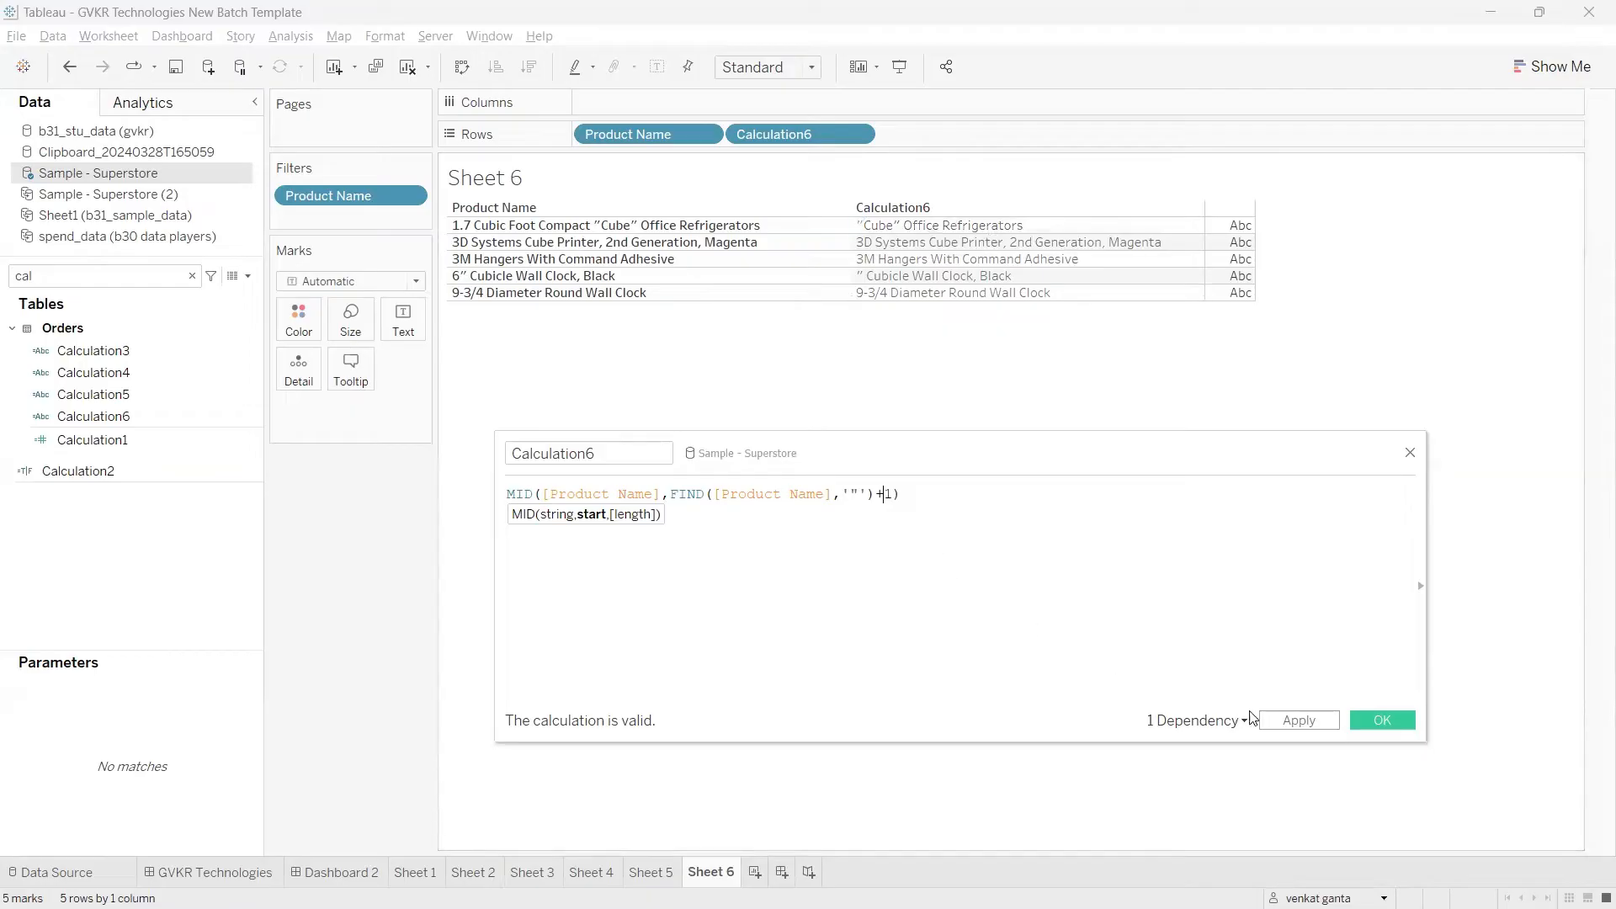
{"action": "left_click", "coordinate": [1277, 722]}
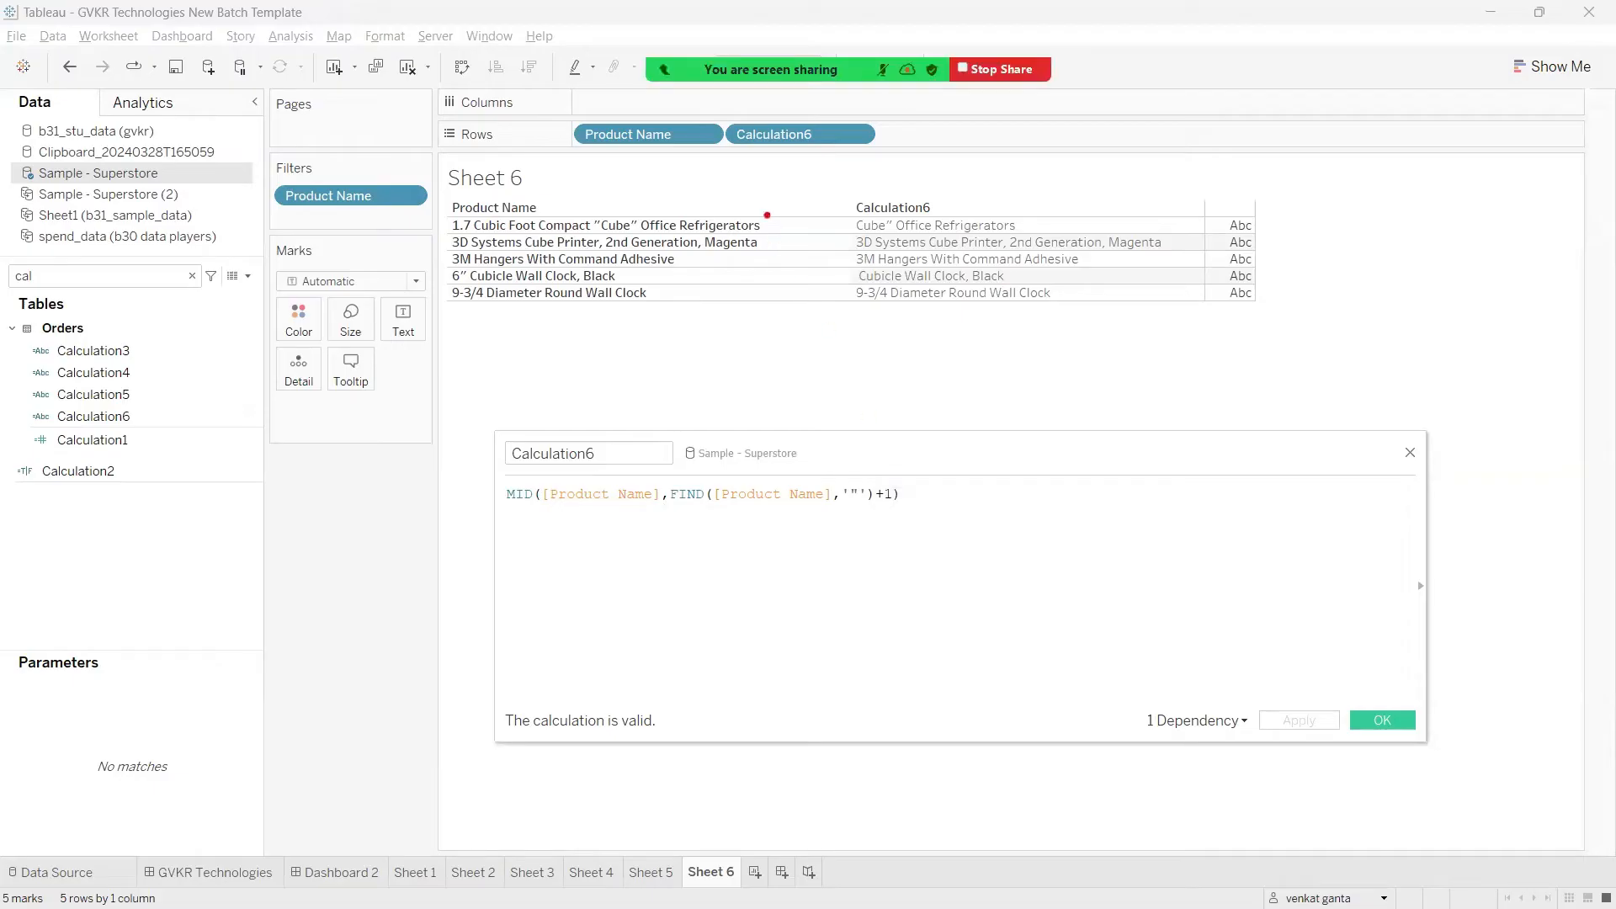
{"action": "left_click_drag", "start_coordinate": [764, 224], "coordinate": [799, 180]}
{"action": "left_click_drag", "start_coordinate": [1040, 221], "coordinate": [1085, 197]}
{"action": "left_click_drag", "start_coordinate": [454, 246], "coordinate": [743, 251]}
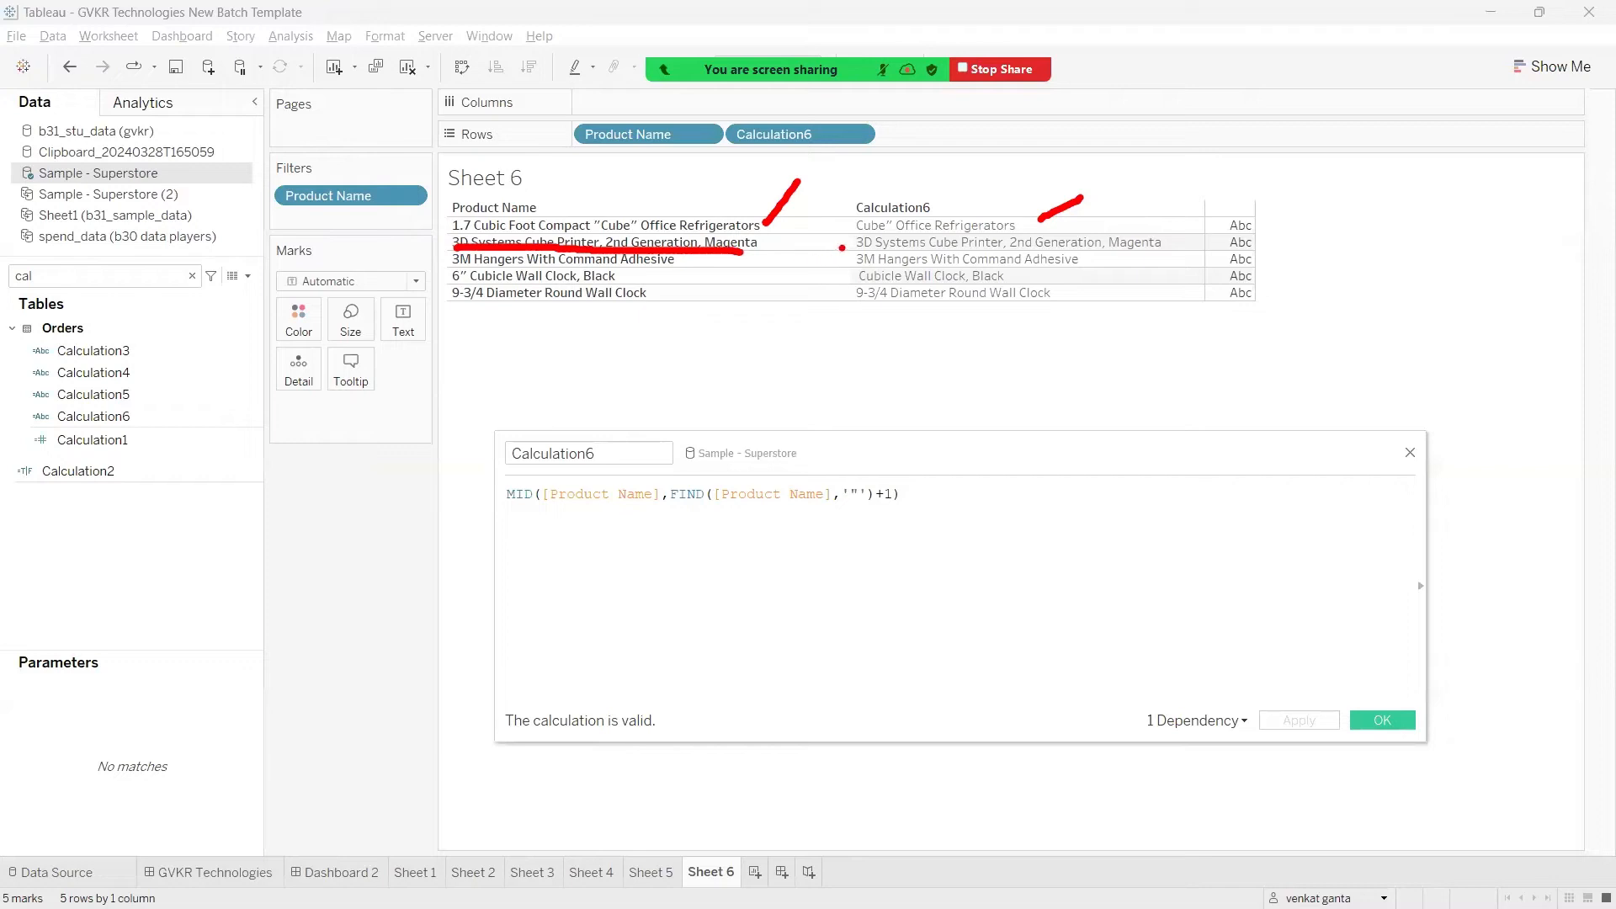
{"action": "mouse_move", "coordinate": [841, 238]}
{"action": "left_mouse_down"}
{"action": "mouse_move", "coordinate": [912, 250]}
{"action": "mouse_move", "coordinate": [858, 266]}
{"action": "left_mouse_up"}
{"action": "key", "text": "Escape"}
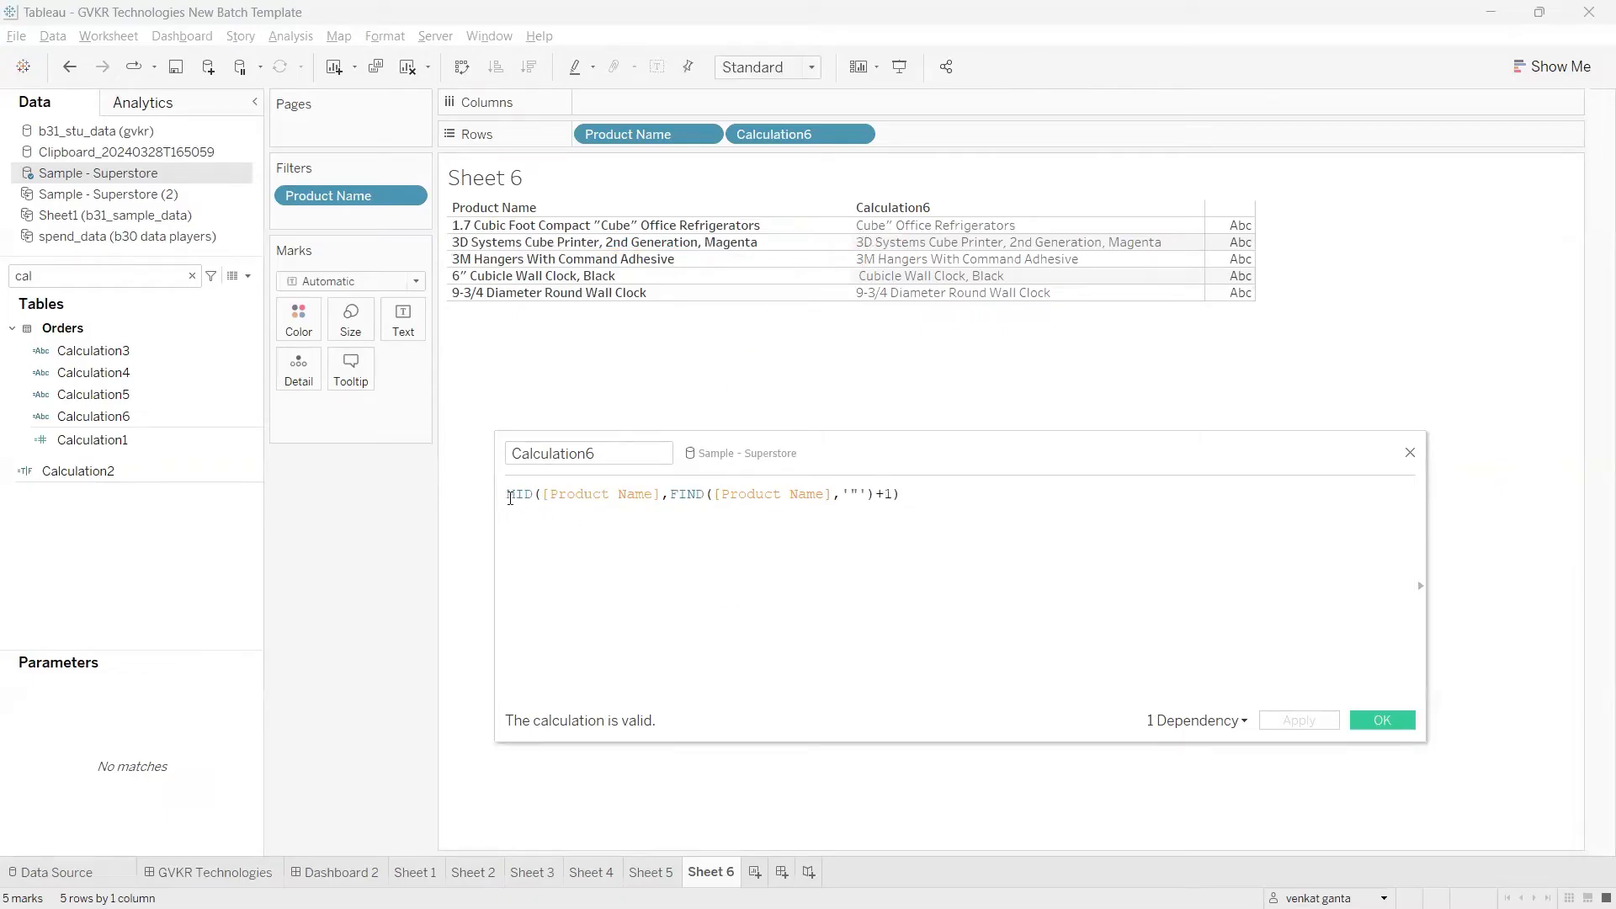
Step: Begin an IF statement above the MID line, using a copy of FIND([Product Name],'"') as its condition
{"action": "key", "text": "Return"}
{"action": "key", "text": "Return"}
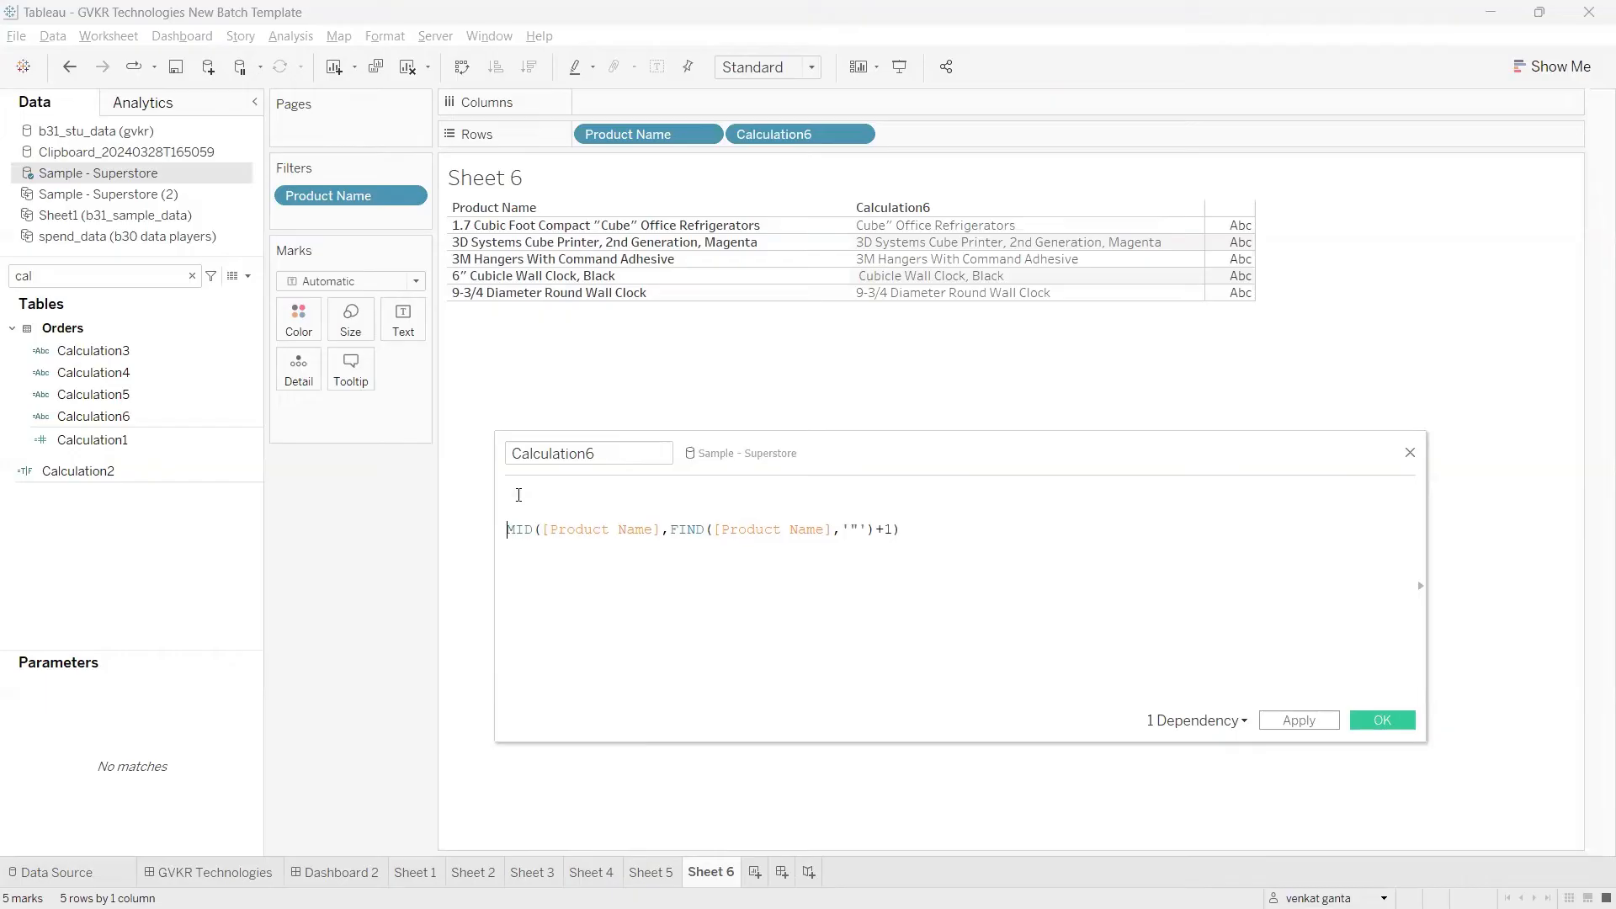
{"action": "type", "text": "IF"}
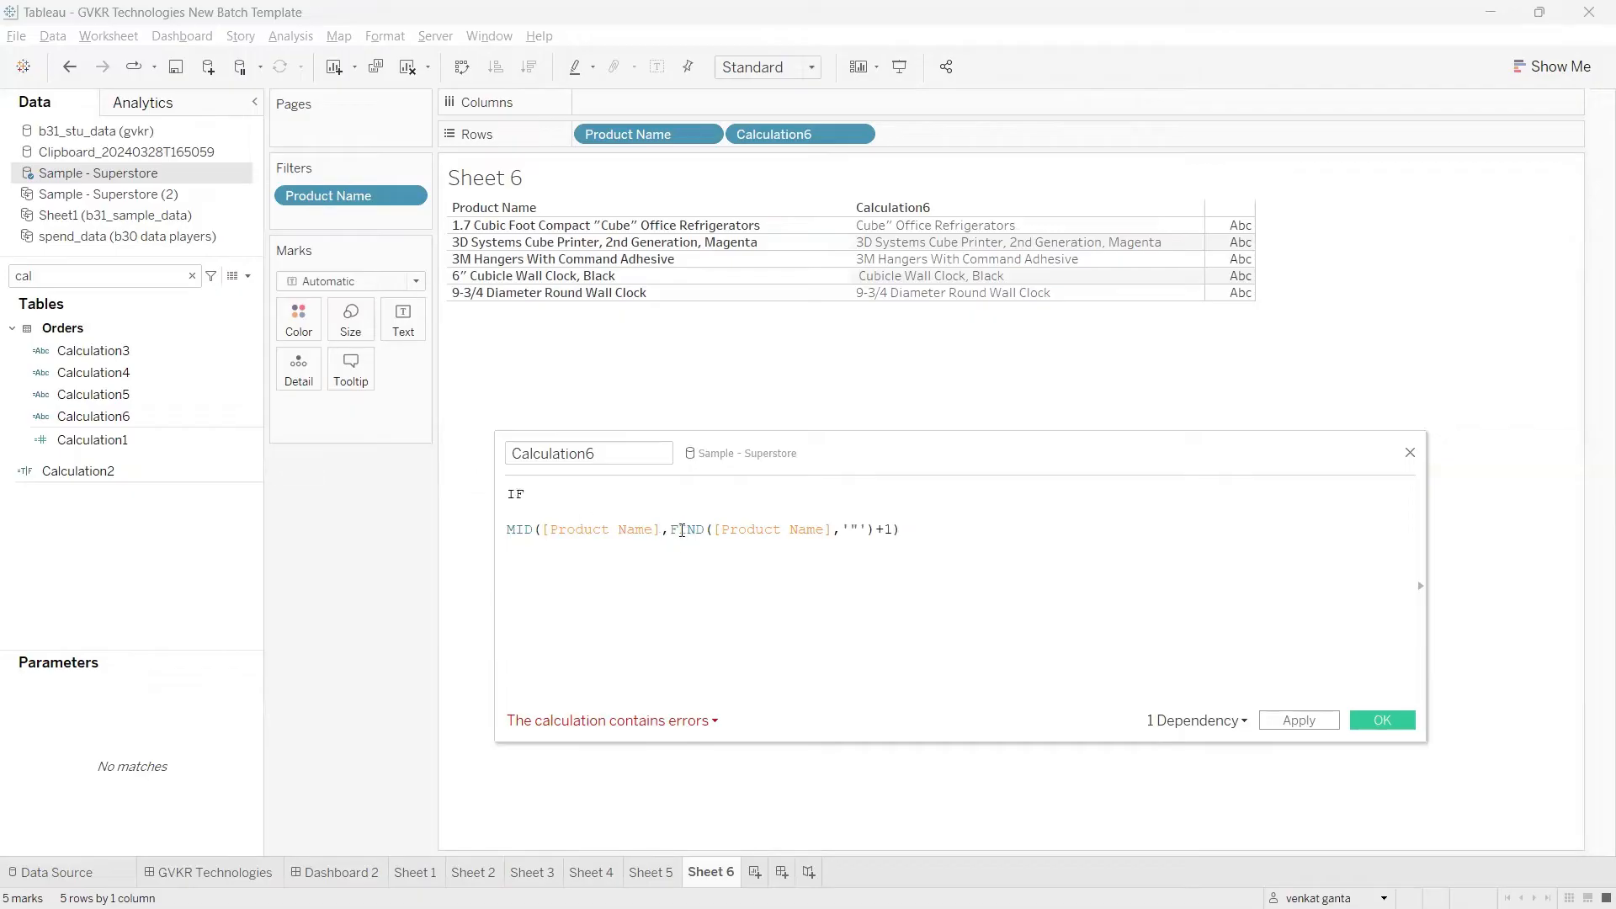
{"action": "left_click_drag", "start_coordinate": [668, 530], "coordinate": [874, 534]}
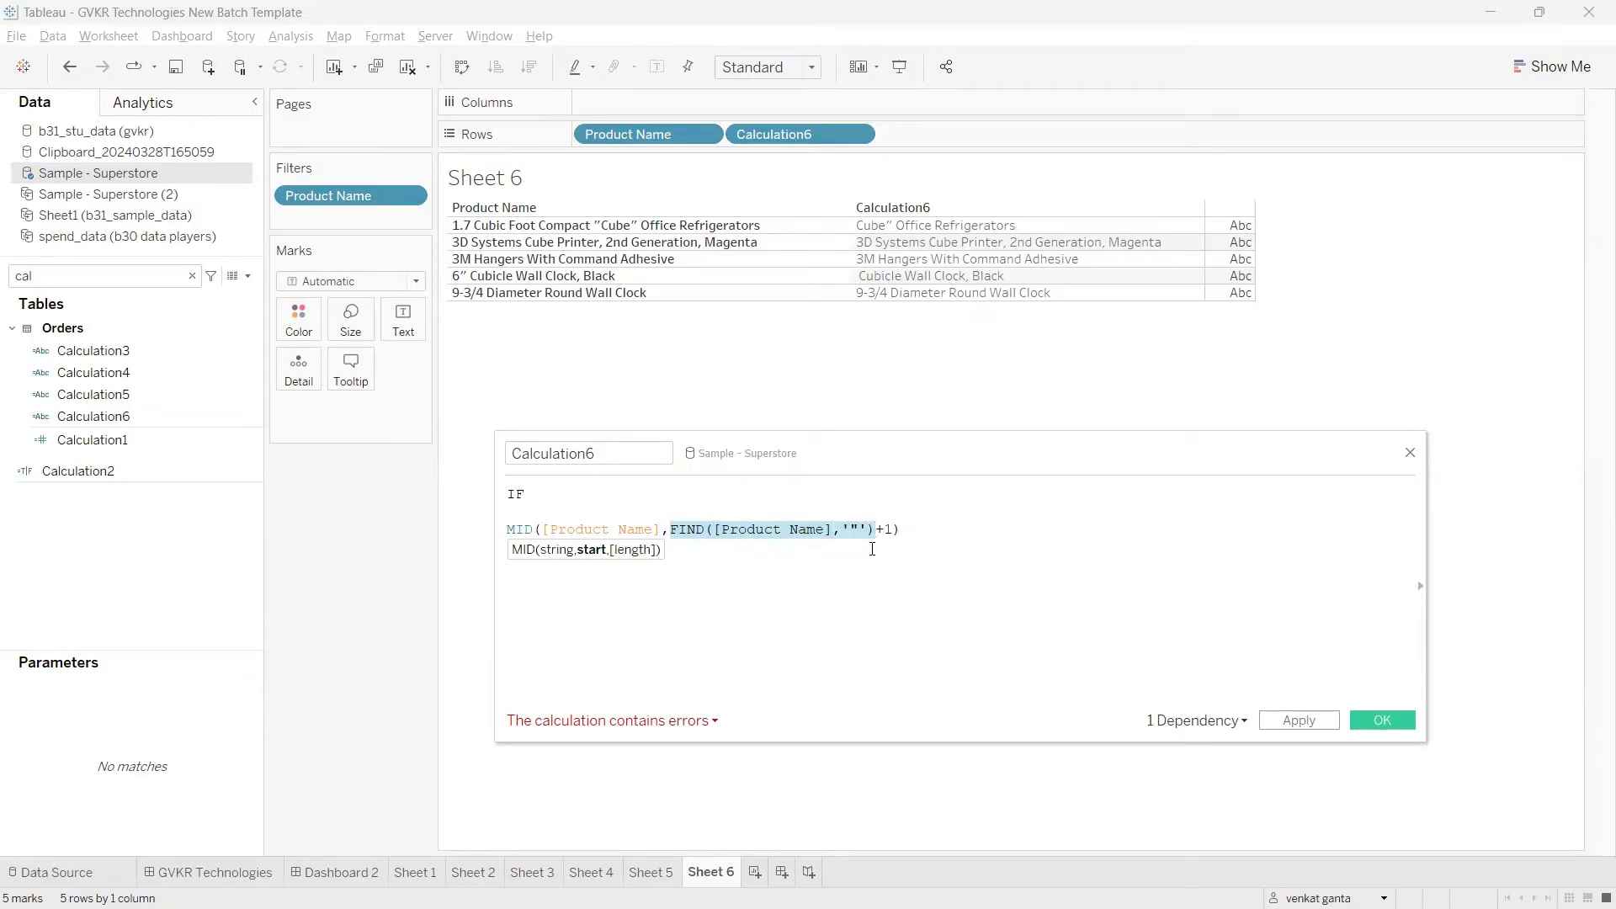
{"action": "left_click", "coordinate": [562, 500]}
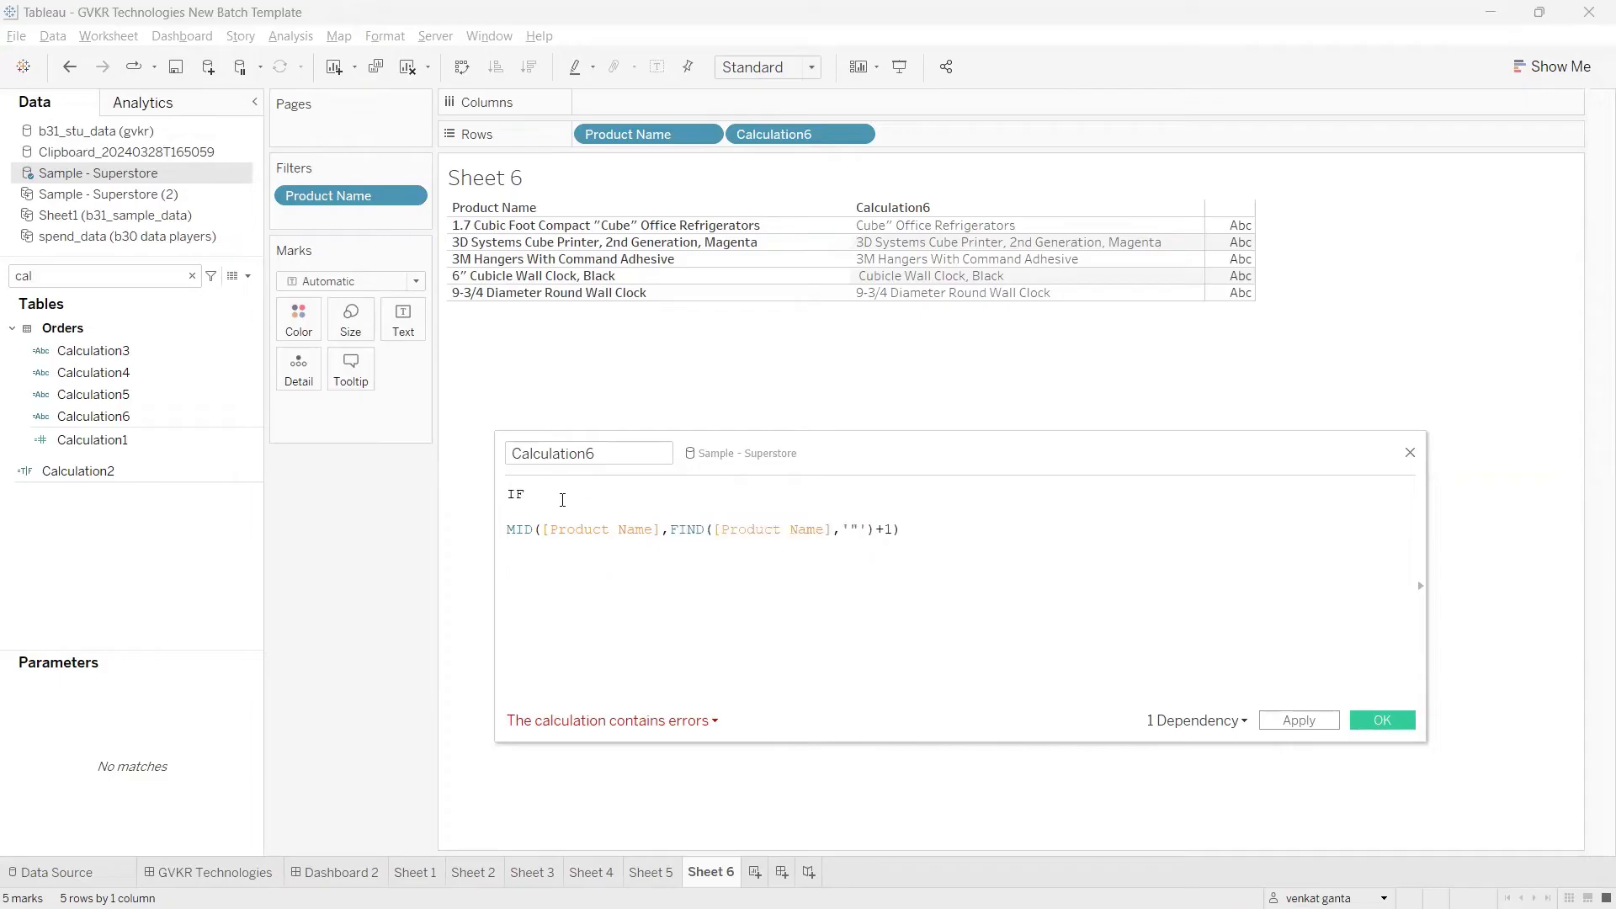
{"action": "type", "text": "FIND([Product Name],'\"')"}
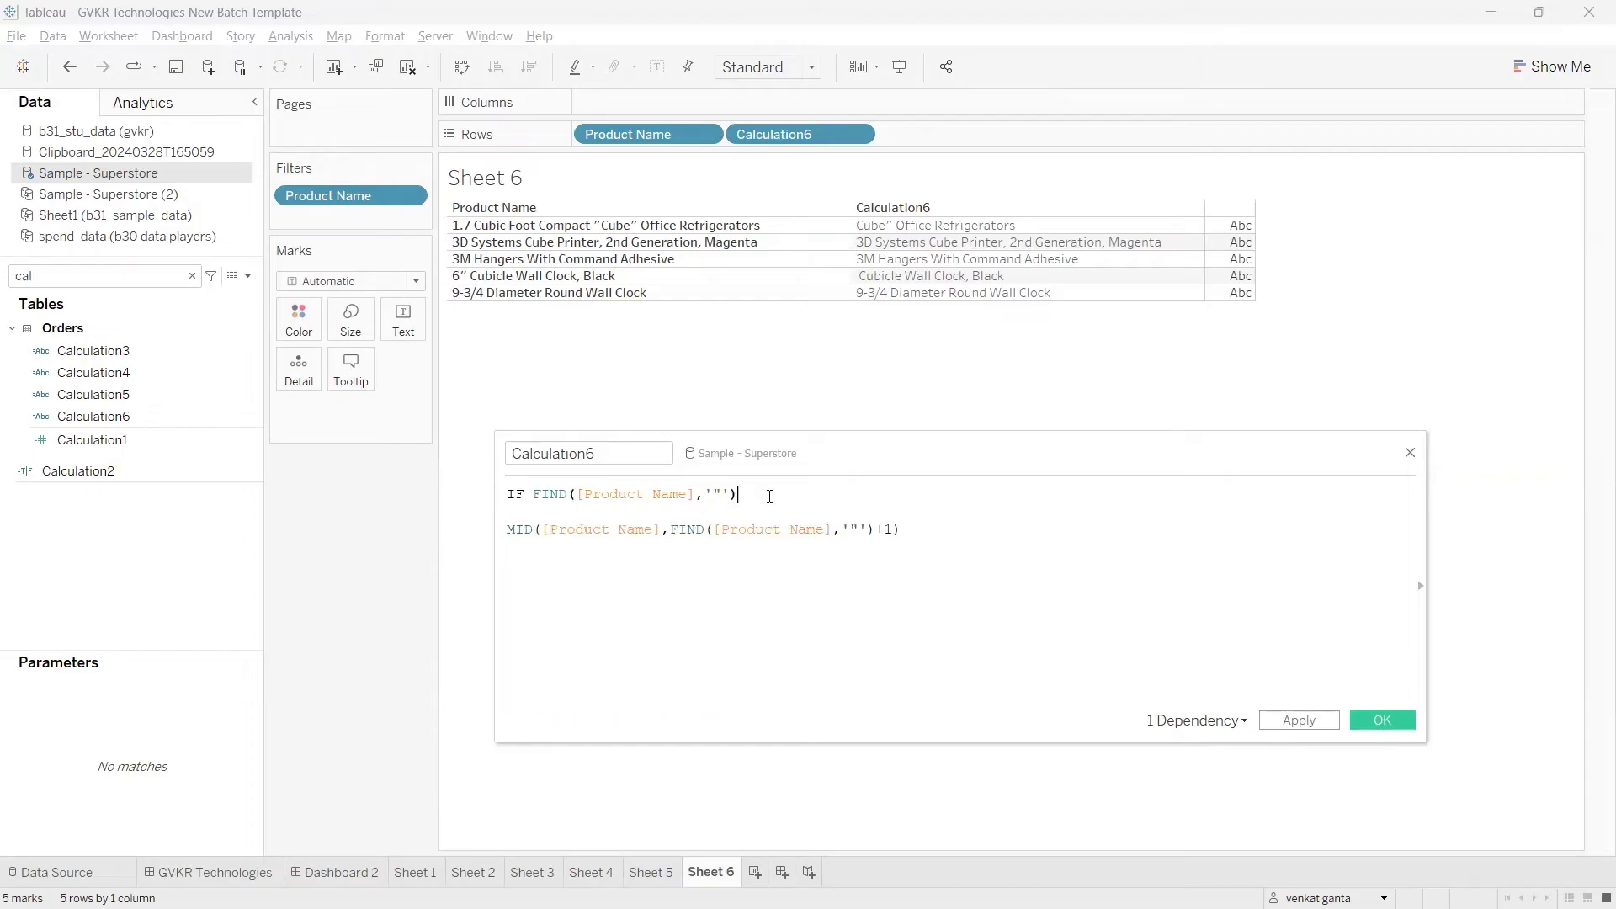
{"action": "type", "text": "@"}
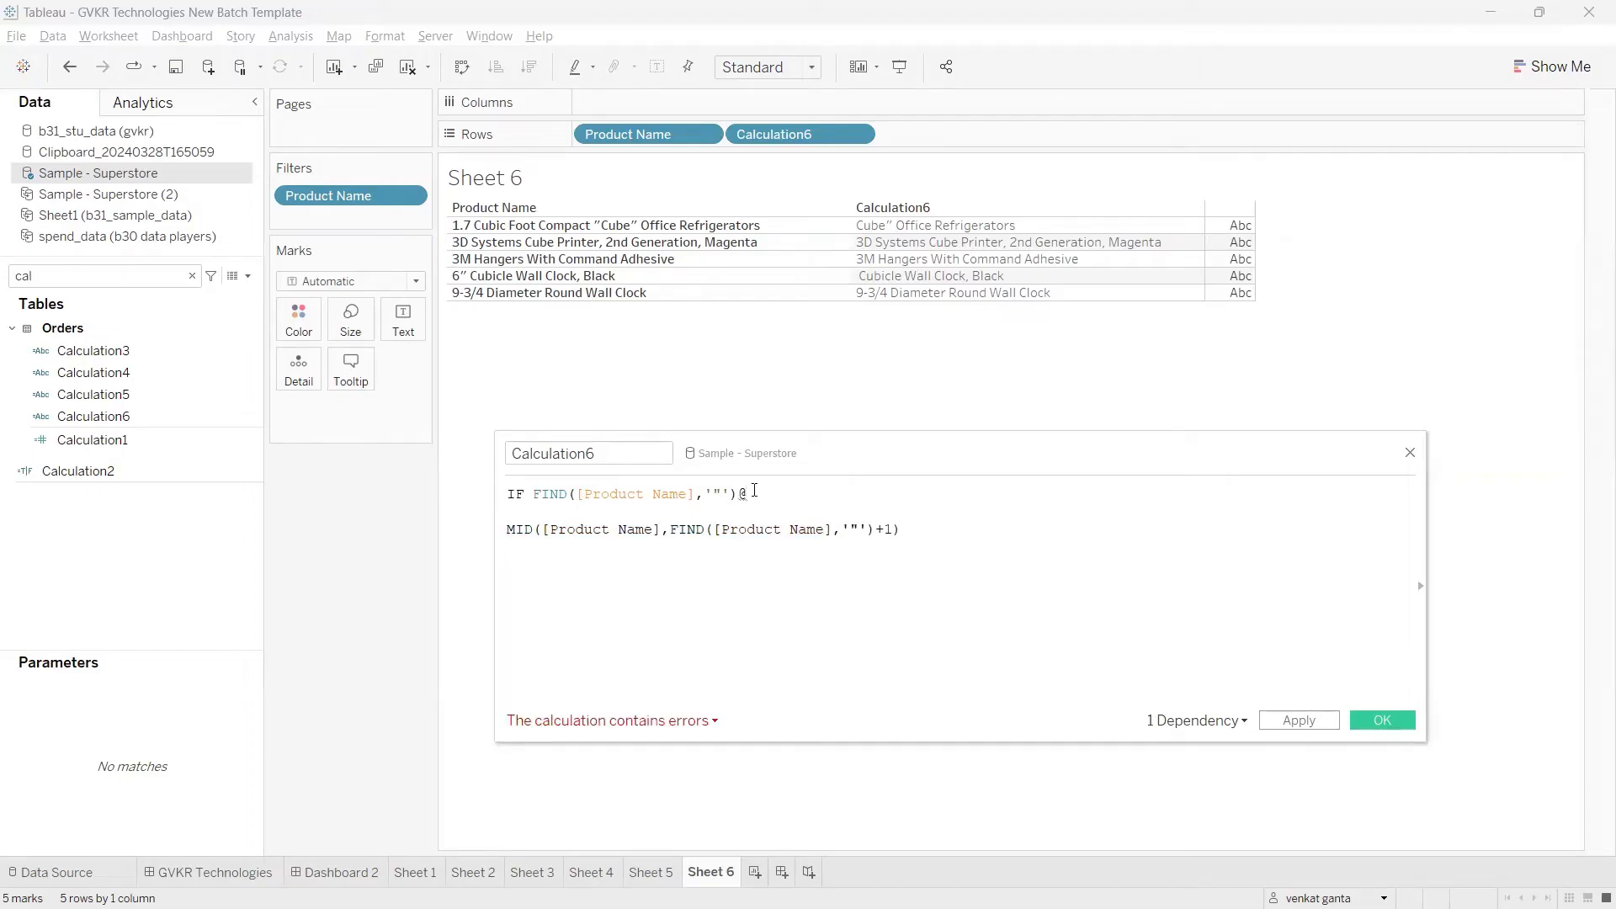
{"action": "key", "text": "BackSpace"}
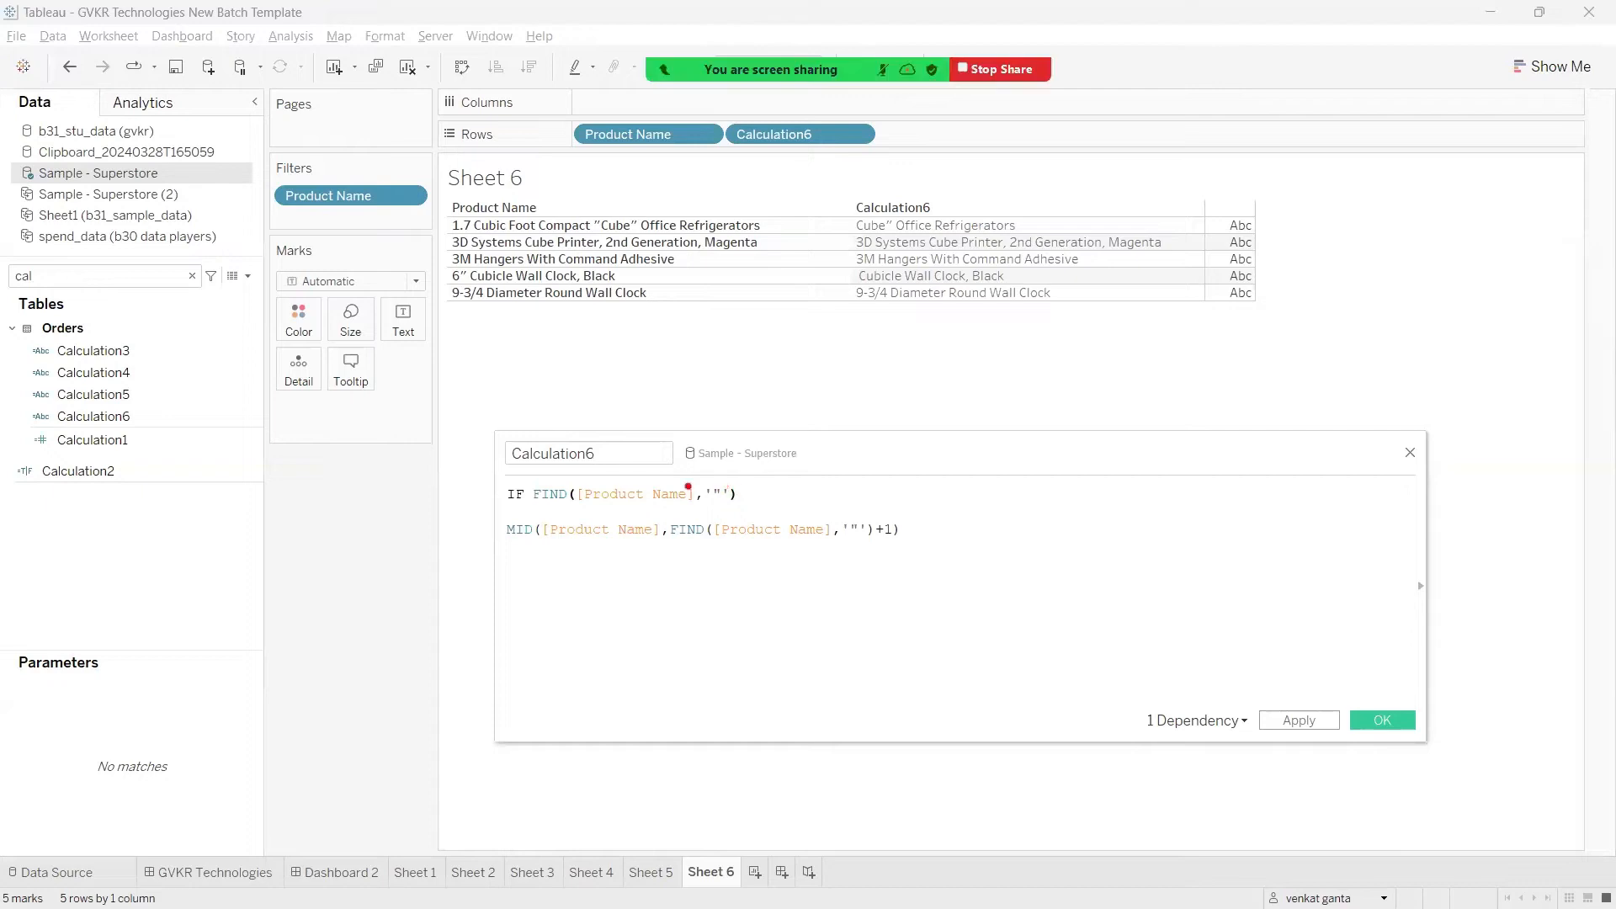
{"action": "mouse_move", "coordinate": [712, 483]}
{"action": "left_mouse_down"}
{"action": "mouse_move", "coordinate": [734, 498]}
{"action": "mouse_move", "coordinate": [699, 476]}
{"action": "mouse_move", "coordinate": [884, 481]}
{"action": "mouse_move", "coordinate": [917, 466]}
{"action": "left_mouse_up"}
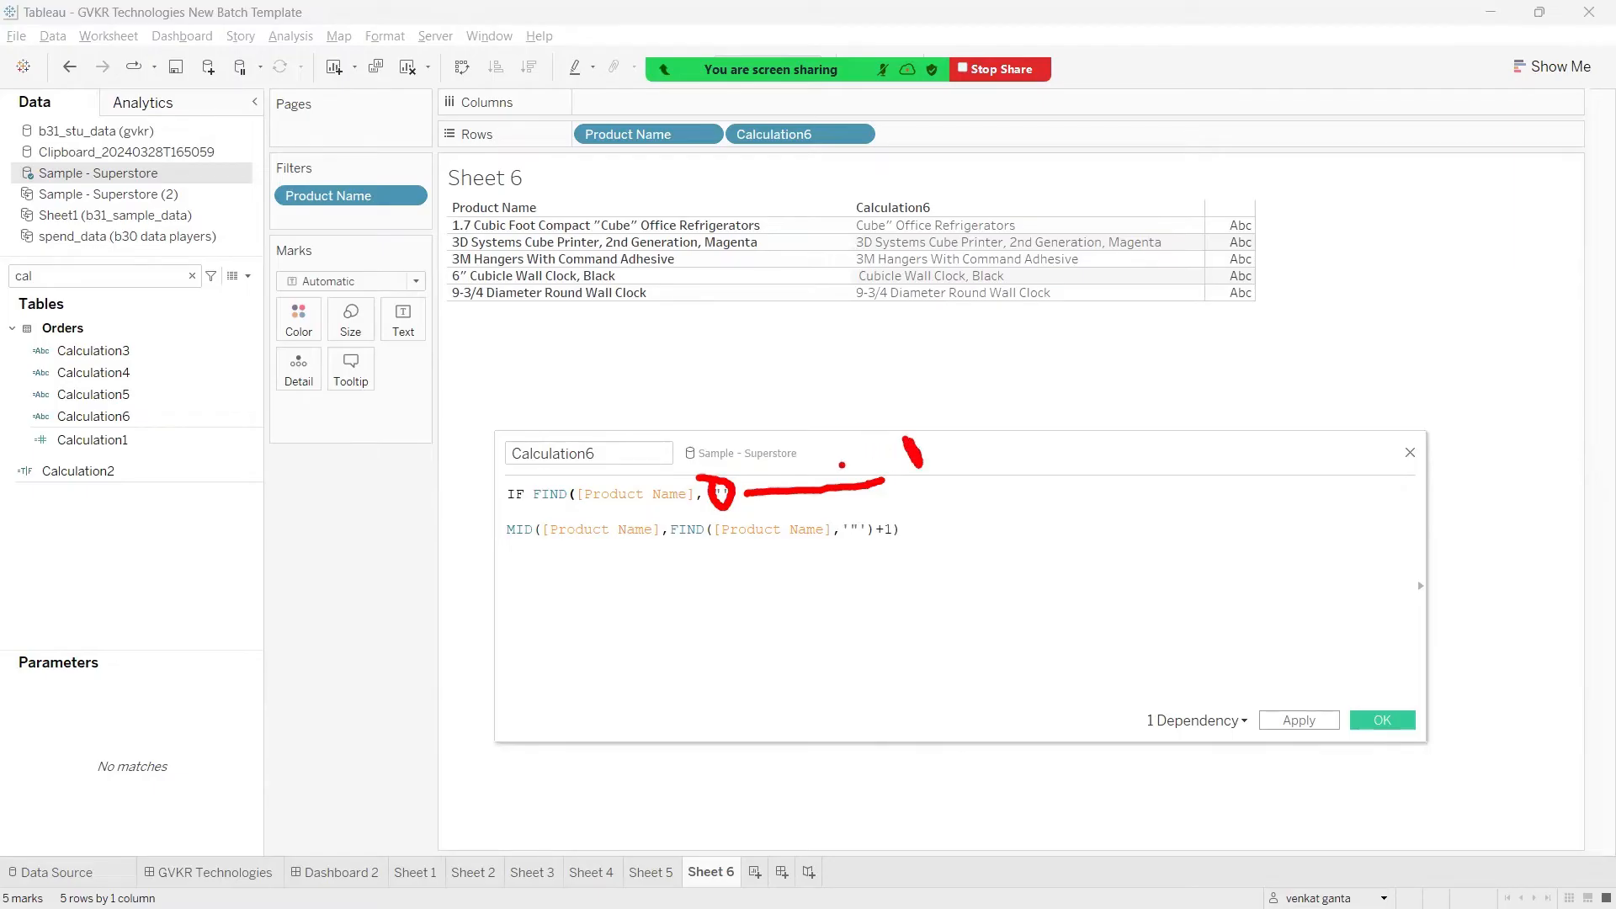
{"action": "left_click_drag", "start_coordinate": [875, 482], "coordinate": [970, 512]}
{"action": "mouse_move", "coordinate": [1010, 490]}
{"action": "left_mouse_down"}
{"action": "mouse_move", "coordinate": [990, 530]}
{"action": "mouse_move", "coordinate": [1006, 490]}
{"action": "left_mouse_up"}
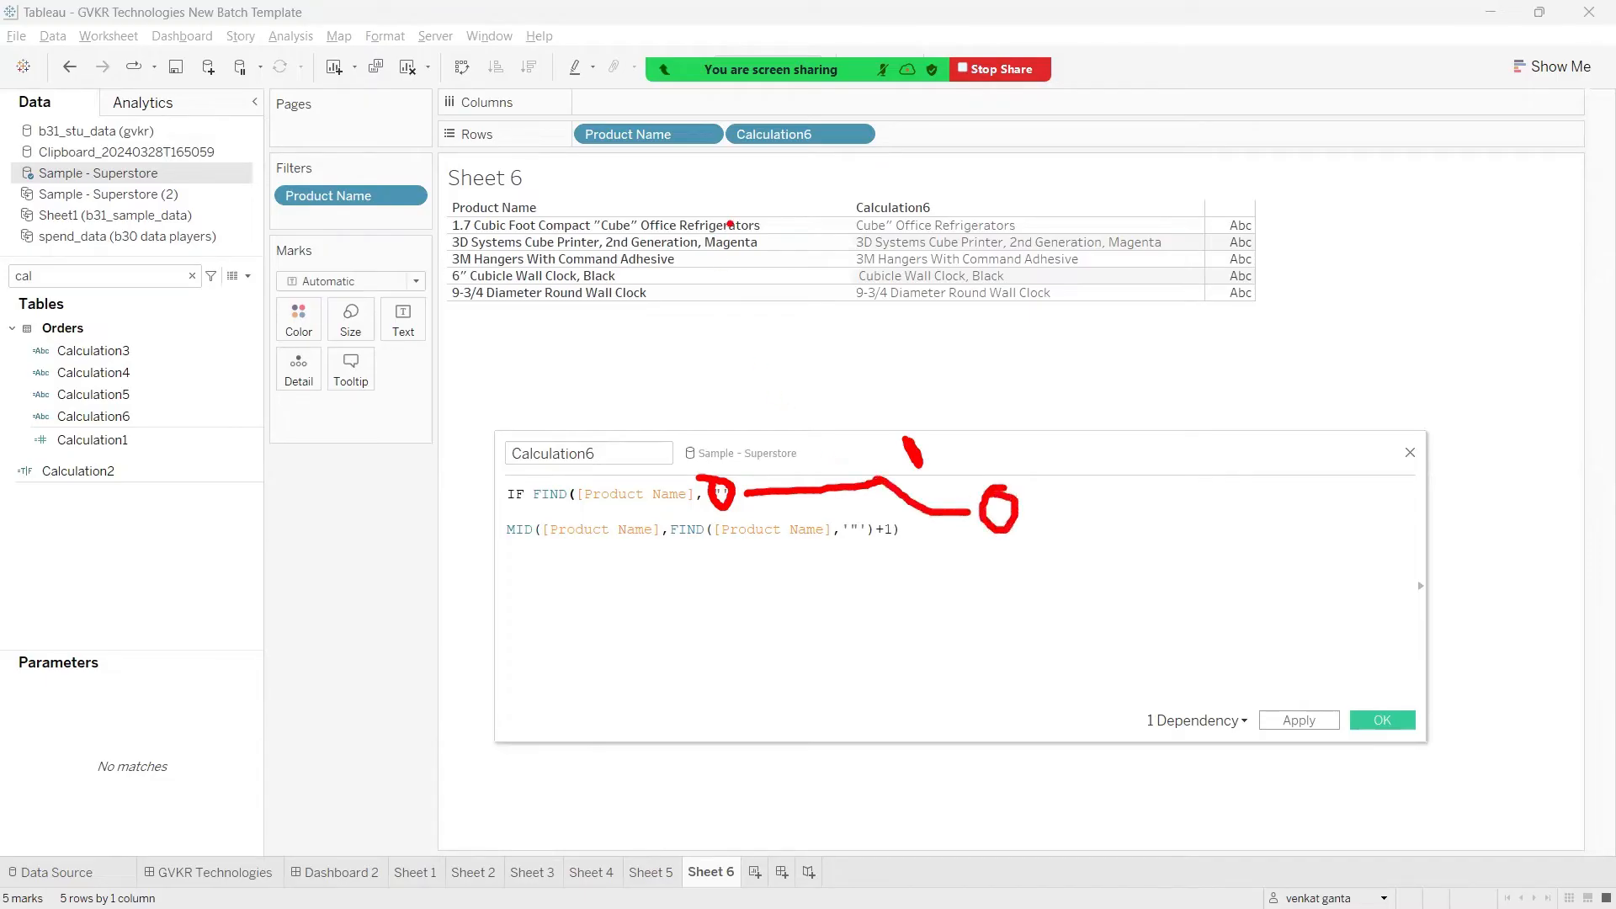
{"action": "left_click_drag", "start_coordinate": [894, 460], "coordinate": [875, 483]}
{"action": "mouse_move", "coordinate": [899, 444]}
{"action": "left_mouse_down"}
{"action": "mouse_move", "coordinate": [891, 468]}
{"action": "mouse_move", "coordinate": [950, 464]}
{"action": "mouse_move", "coordinate": [936, 442]}
{"action": "mouse_move", "coordinate": [966, 446]}
{"action": "left_mouse_up"}
{"action": "left_click_drag", "start_coordinate": [957, 416], "coordinate": [976, 451]}
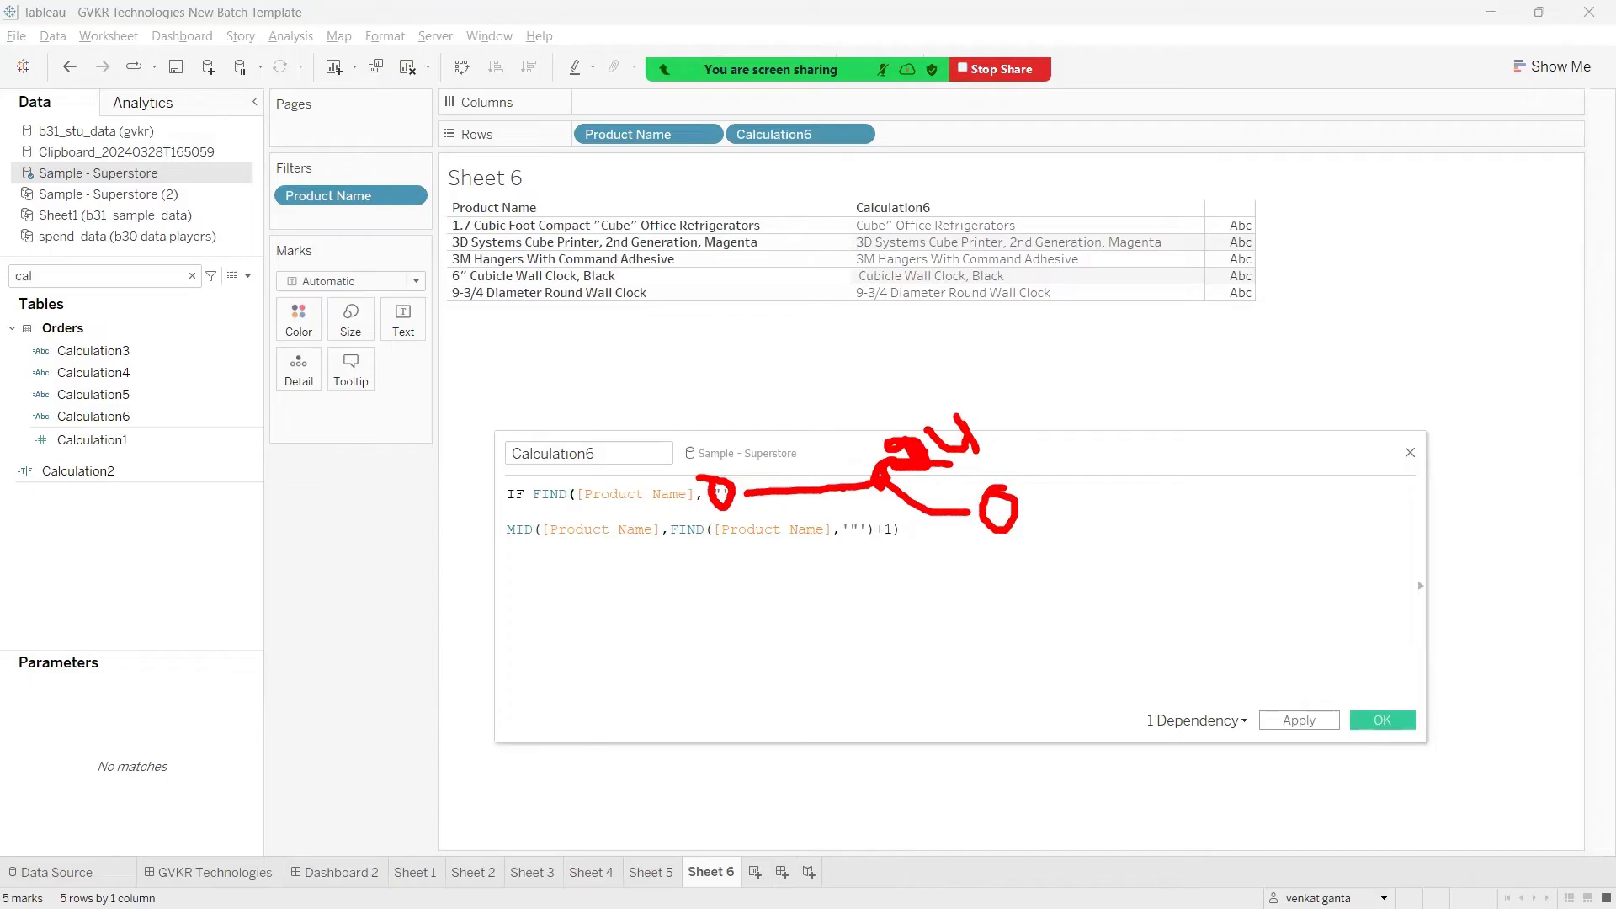
{"action": "left_click_drag", "start_coordinate": [1017, 510], "coordinate": [1066, 487]}
{"action": "key", "text": "Escape"}
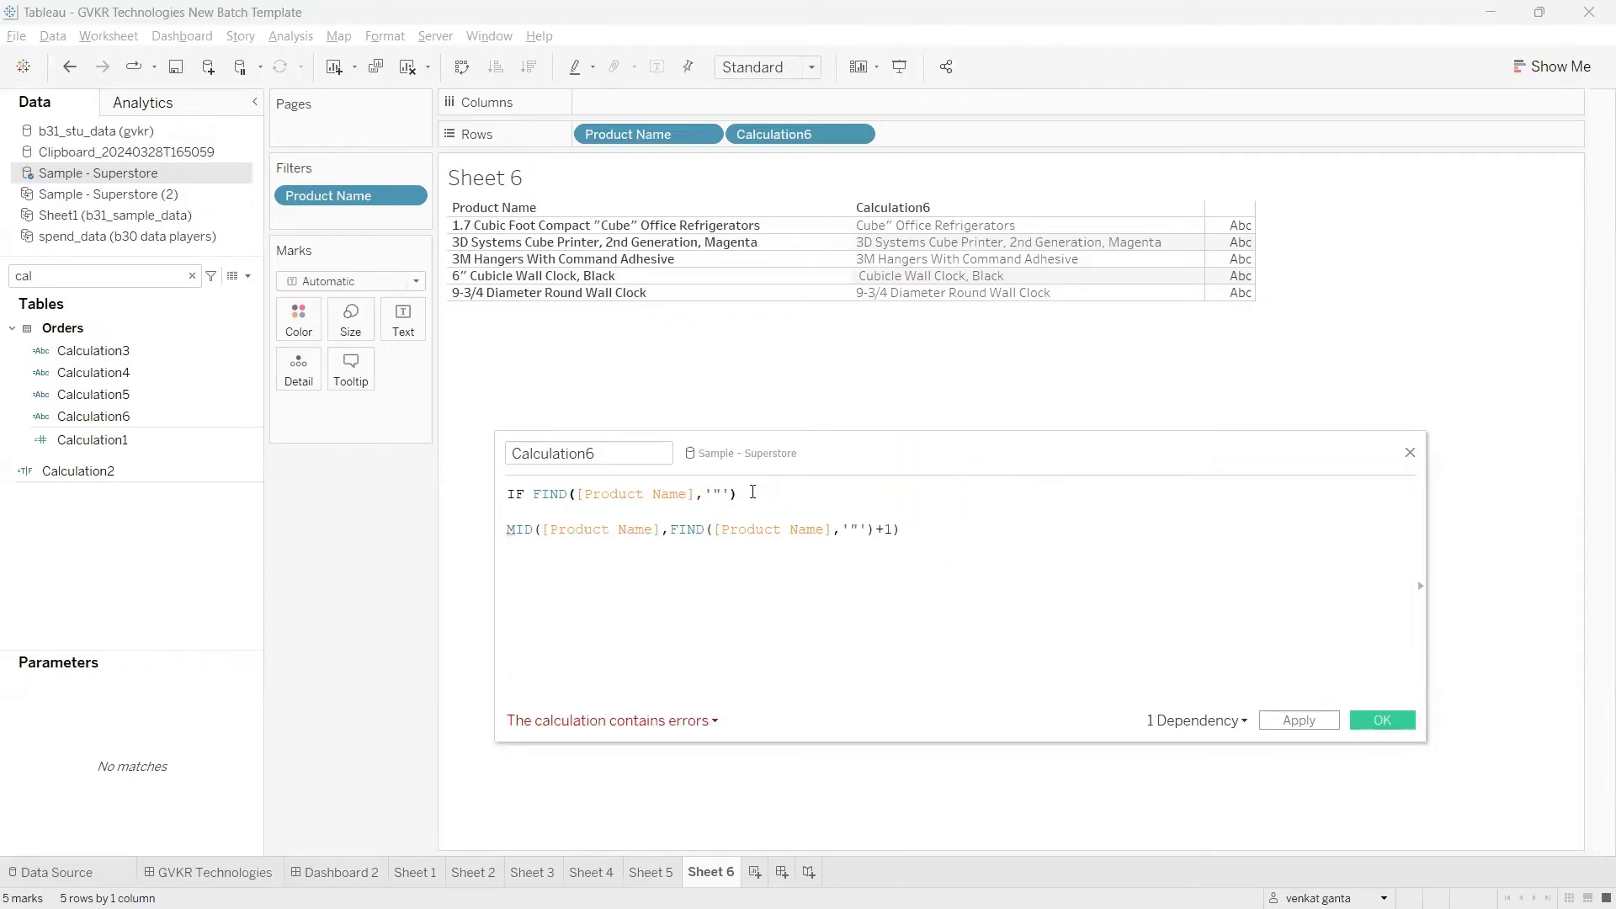
Step: Complete the IF condition with =0 THEN '' and add ELSE on the following line
{"action": "type", "text": "=0"}
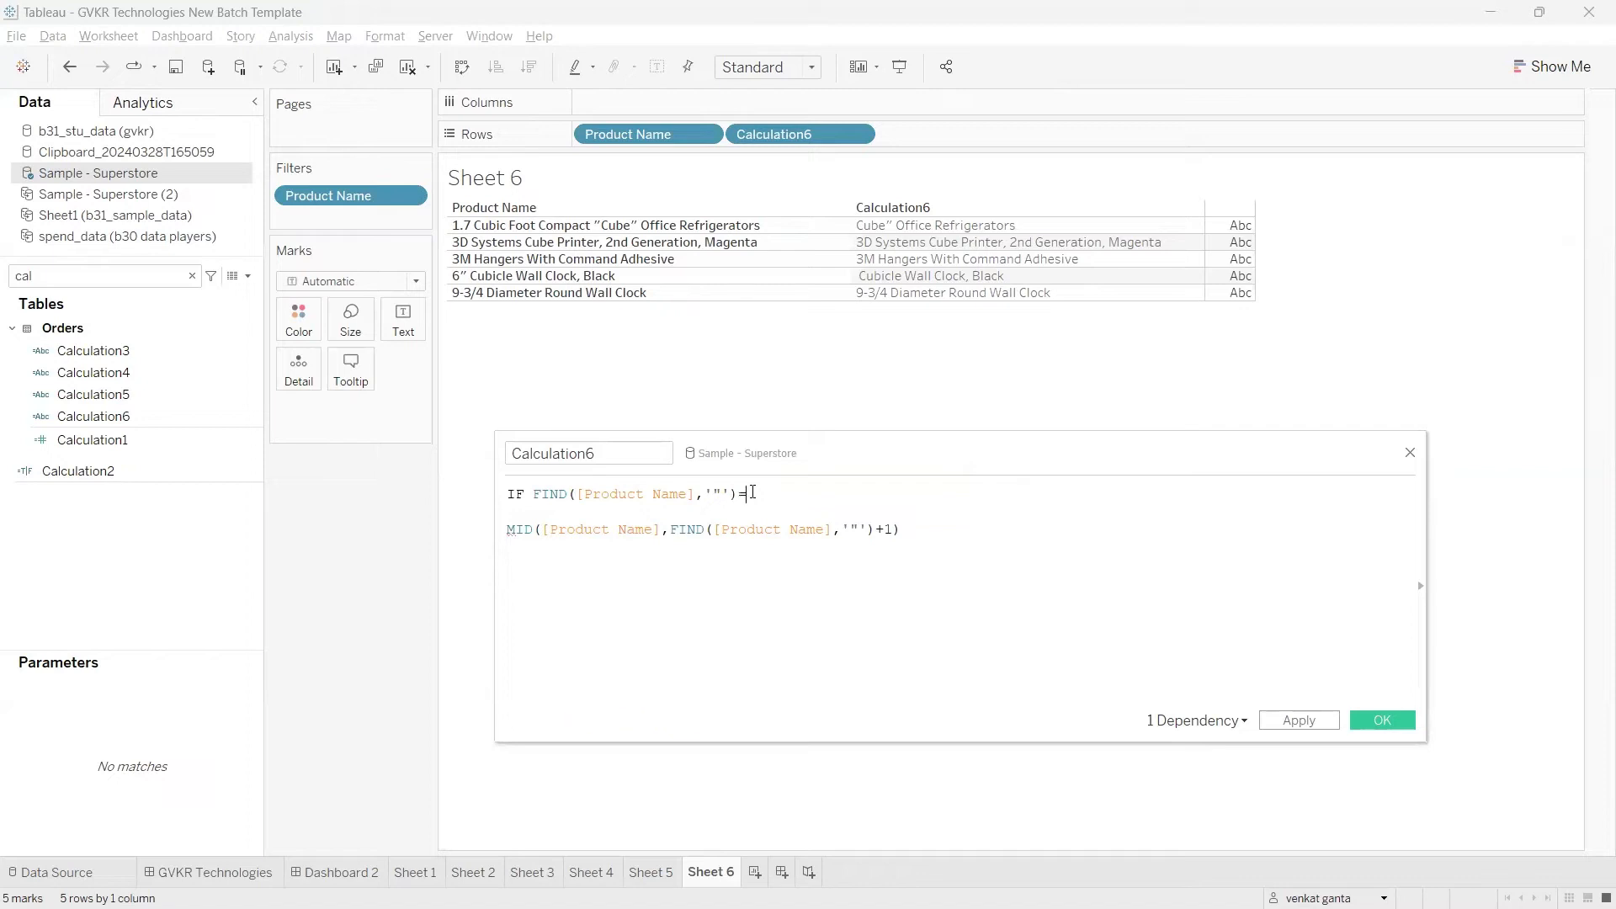
{"action": "type", "text": " THEN '"}
{"action": "key", "text": "Return"}
{"action": "type", "text": "ELSE"}
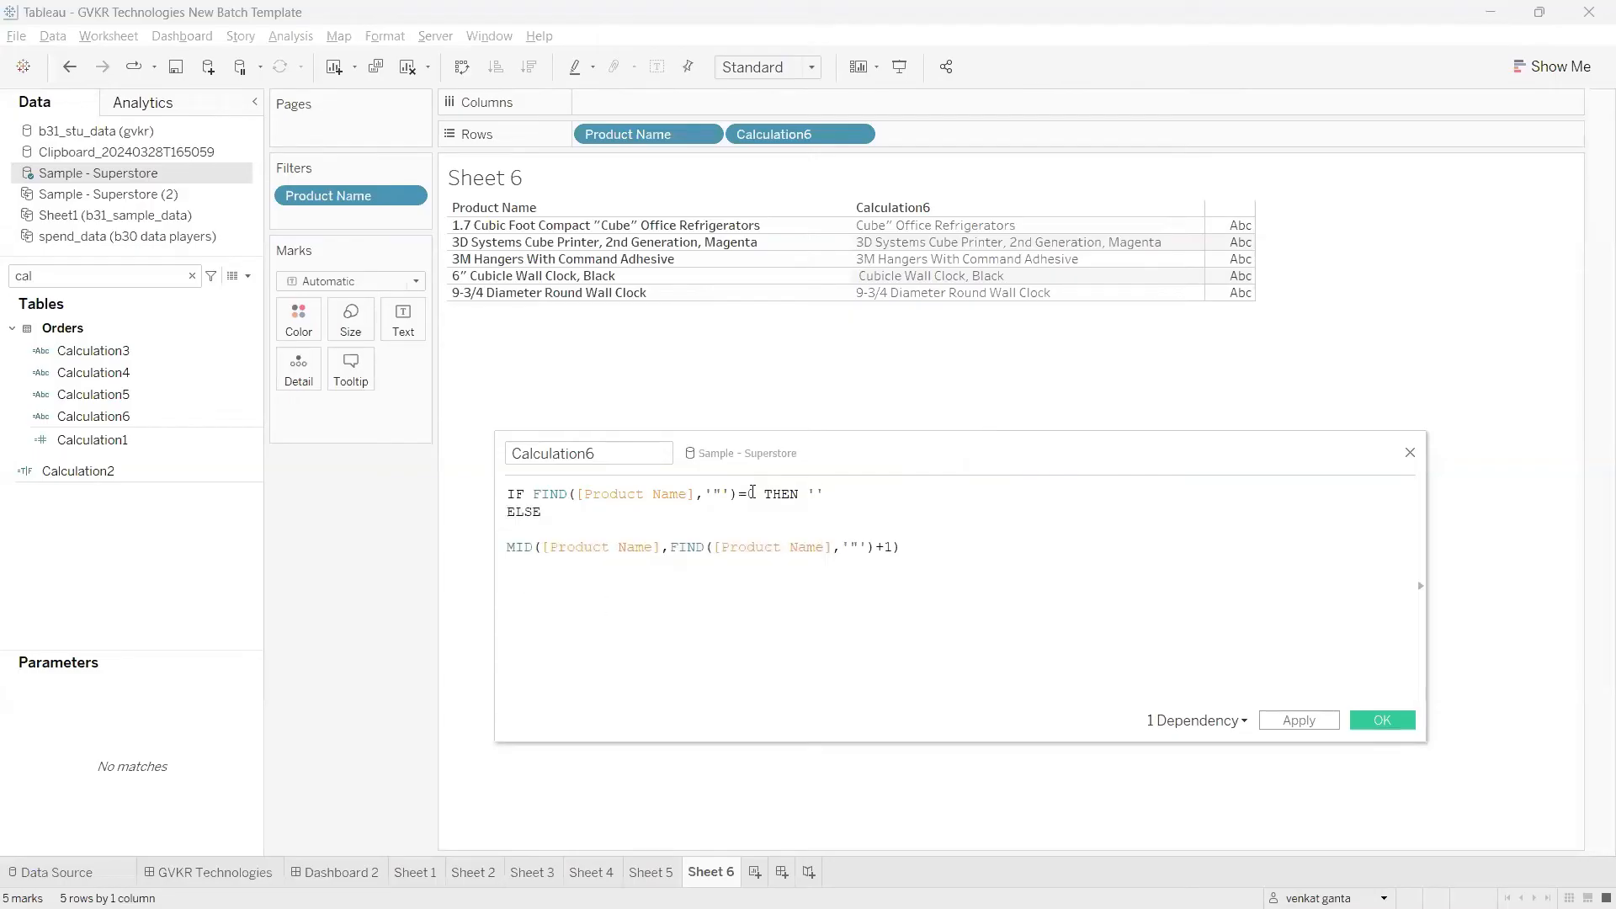
Step: Close the IF statement with END below the MID line and apply the calculation
{"action": "left_click", "coordinate": [902, 547]}
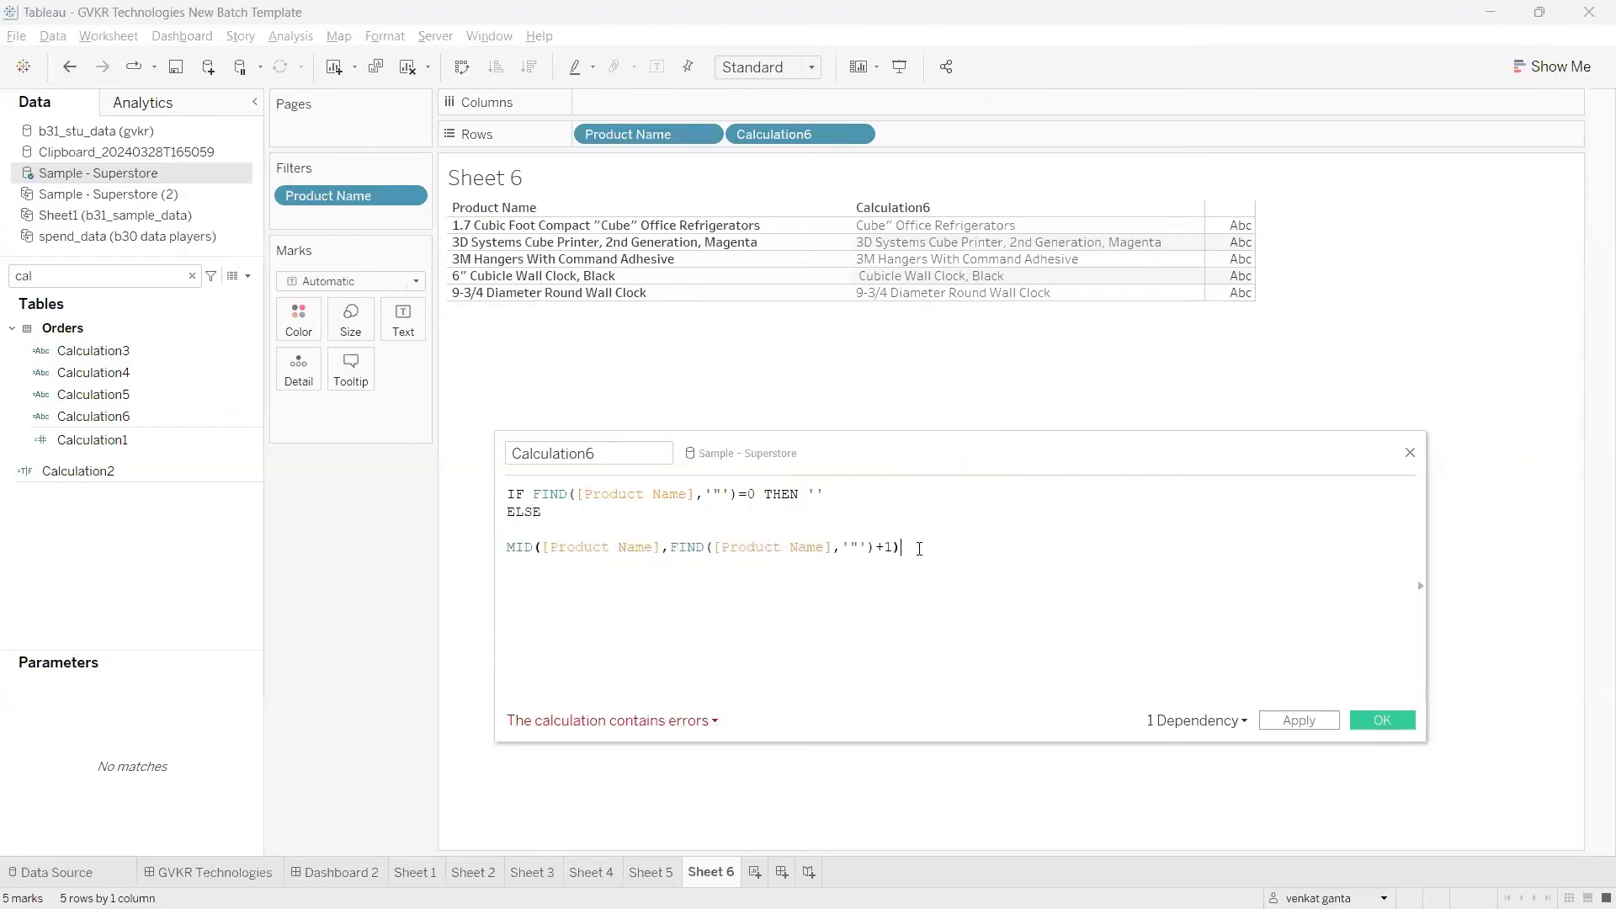
{"action": "key", "text": "Return"}
{"action": "type", "text": "END"}
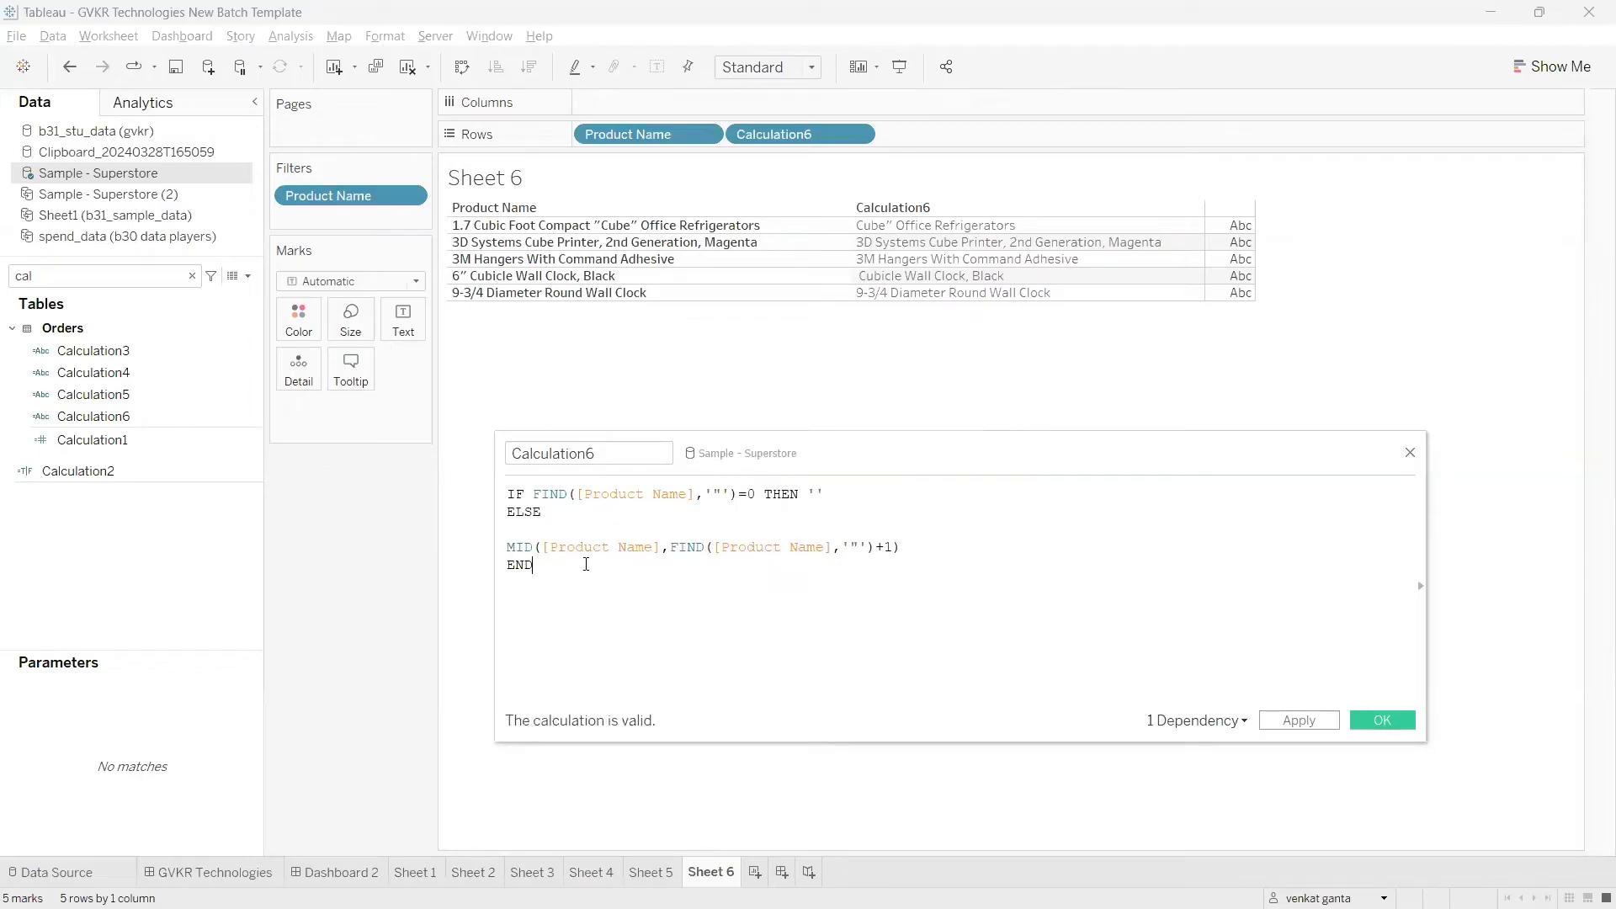
{"action": "left_click", "coordinate": [1289, 723]}
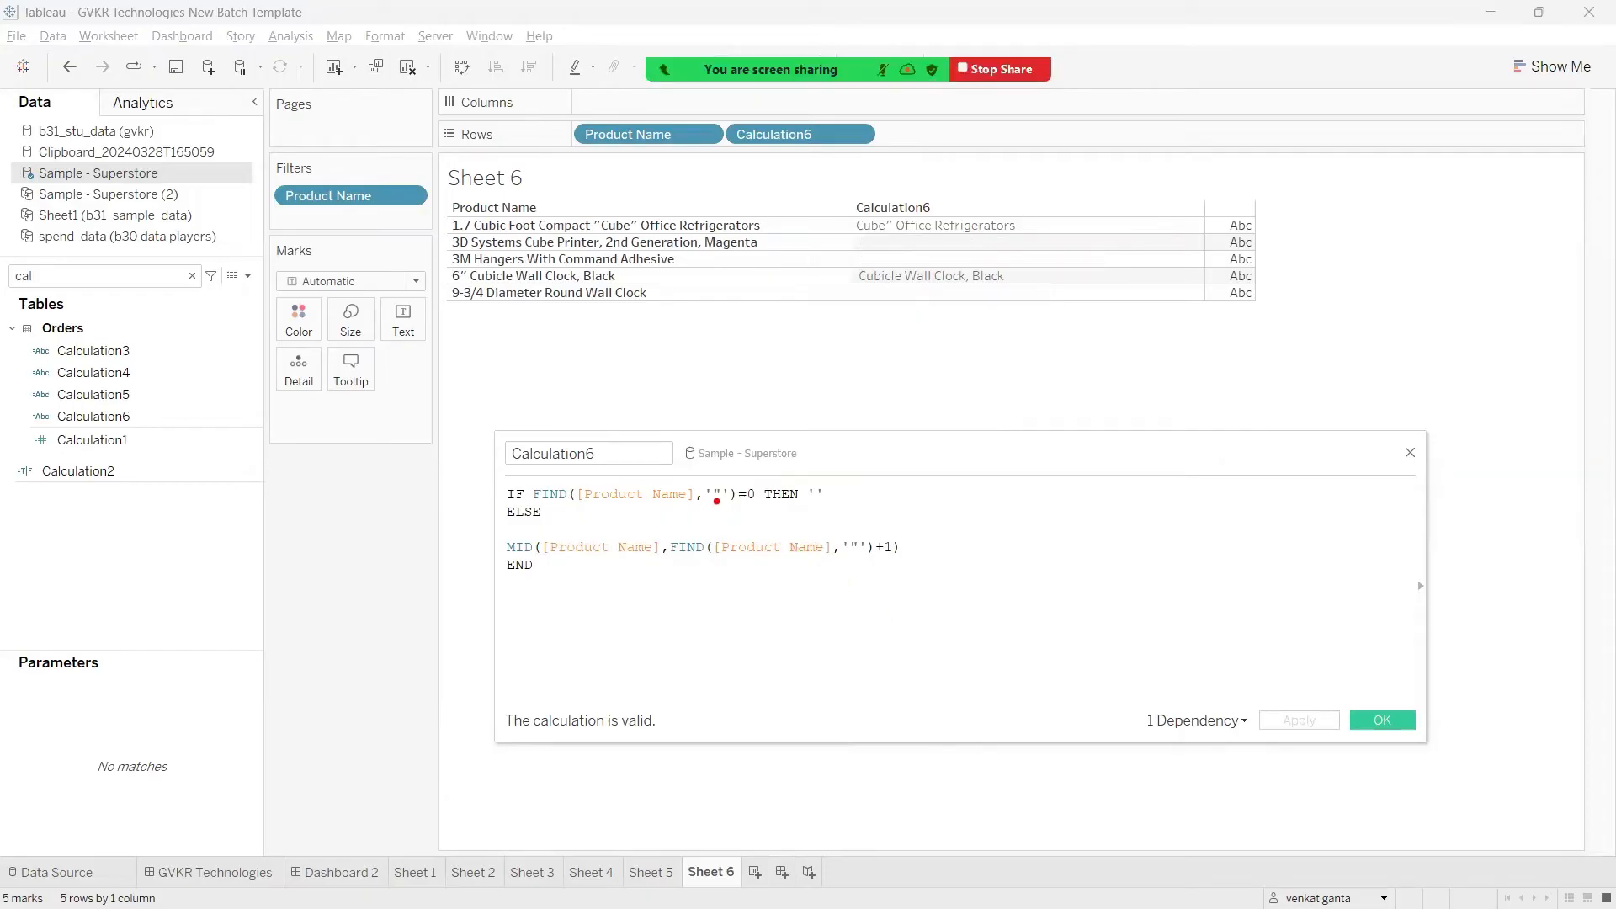
{"action": "mouse_move", "coordinate": [717, 501]}
{"action": "left_mouse_down"}
{"action": "mouse_move", "coordinate": [734, 528]}
{"action": "mouse_move", "coordinate": [756, 503]}
{"action": "mouse_move", "coordinate": [765, 515]}
{"action": "mouse_move", "coordinate": [766, 452]}
{"action": "mouse_move", "coordinate": [850, 520]}
{"action": "mouse_move", "coordinate": [827, 474]}
{"action": "mouse_move", "coordinate": [894, 478]}
{"action": "left_mouse_up"}
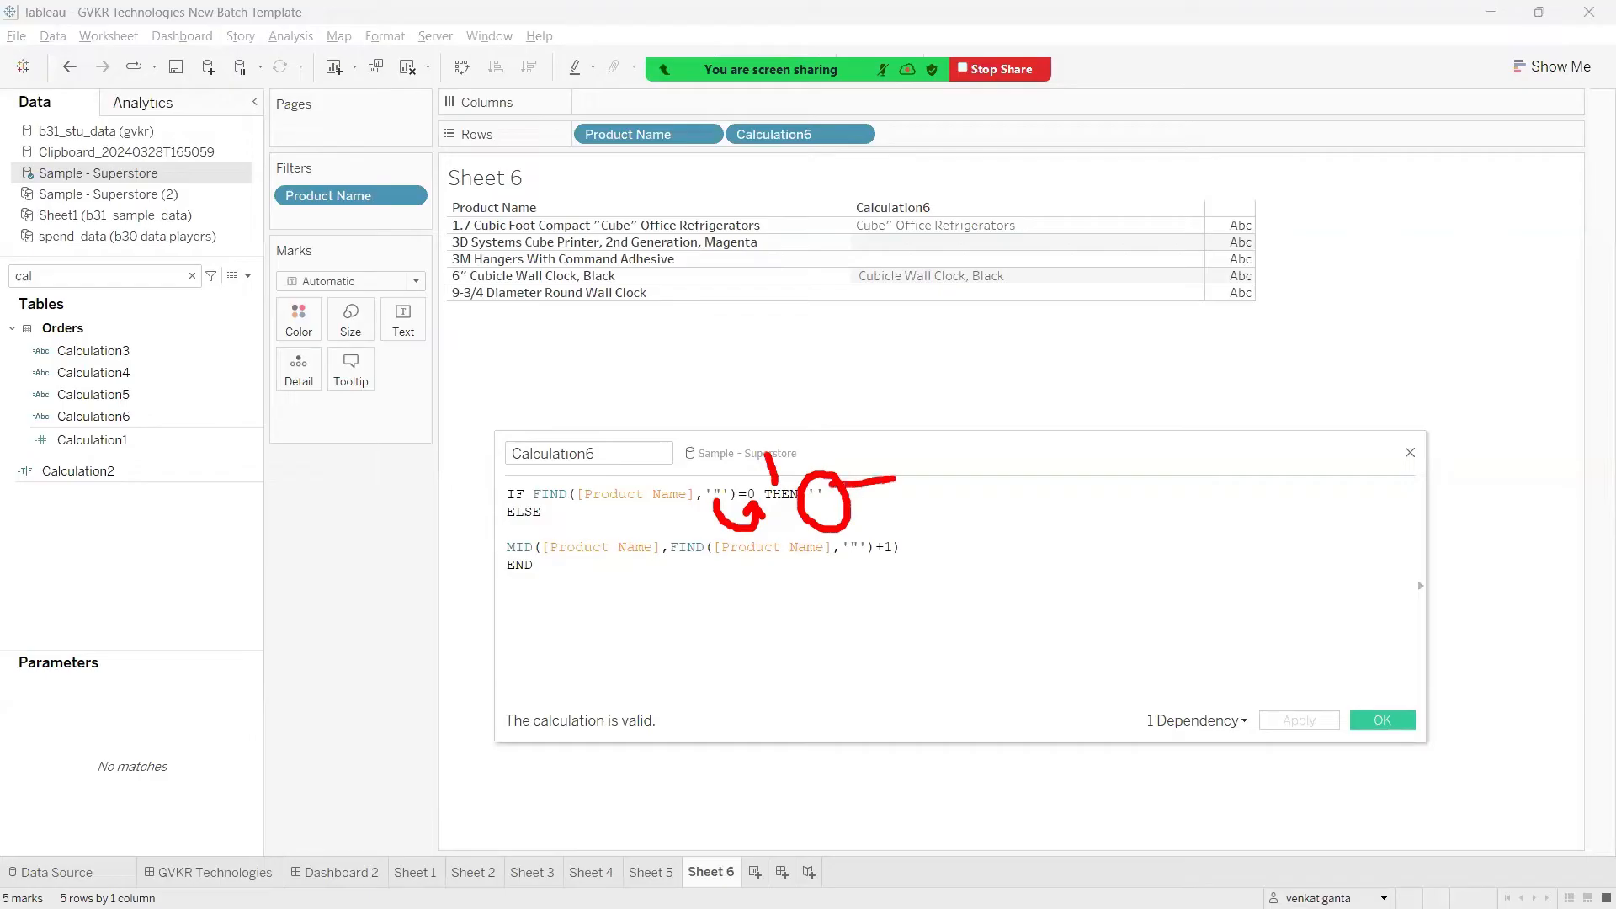
{"action": "key", "text": "Escape"}
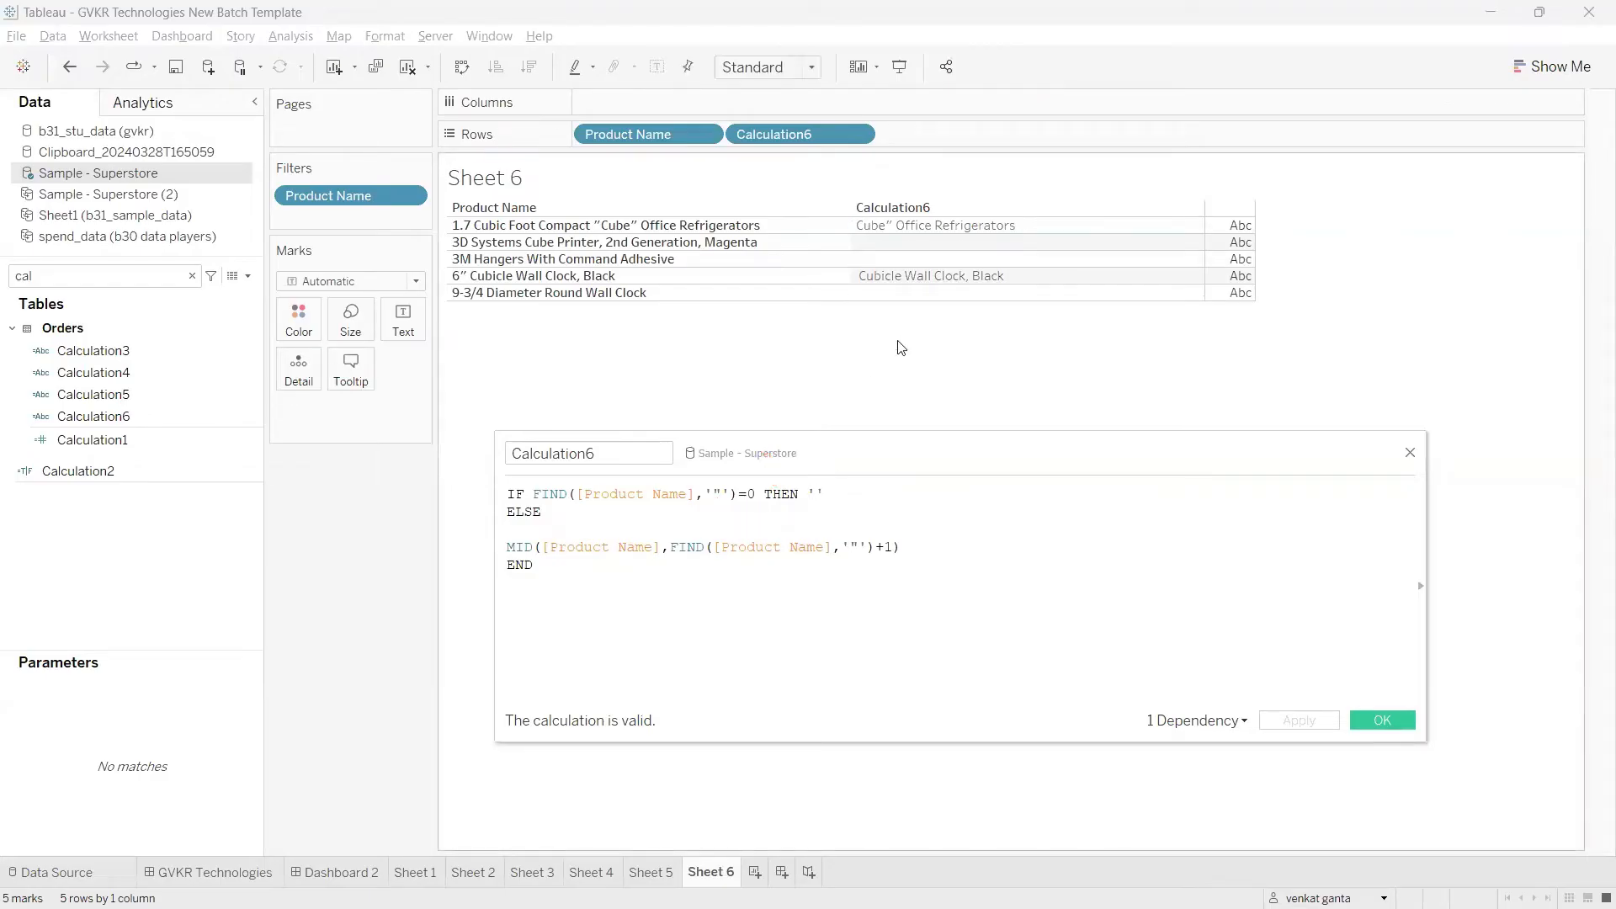
Step: Set the THEN output to 'no double' and apply the calculation
{"action": "type", "text": "no doubl"}
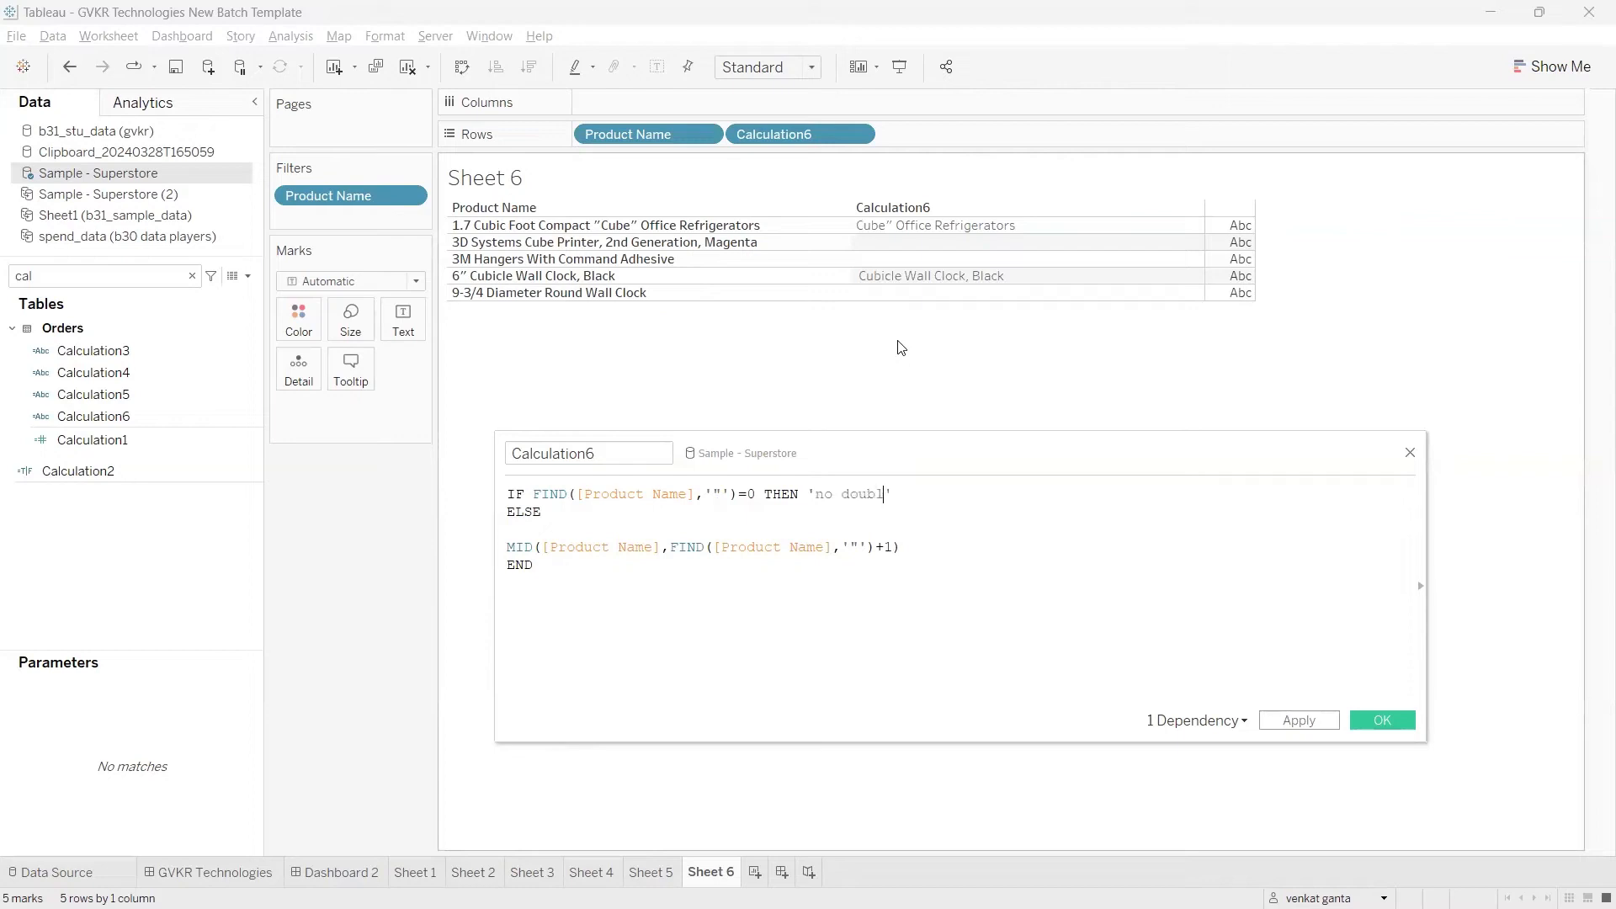
{"action": "type", "text": "e"}
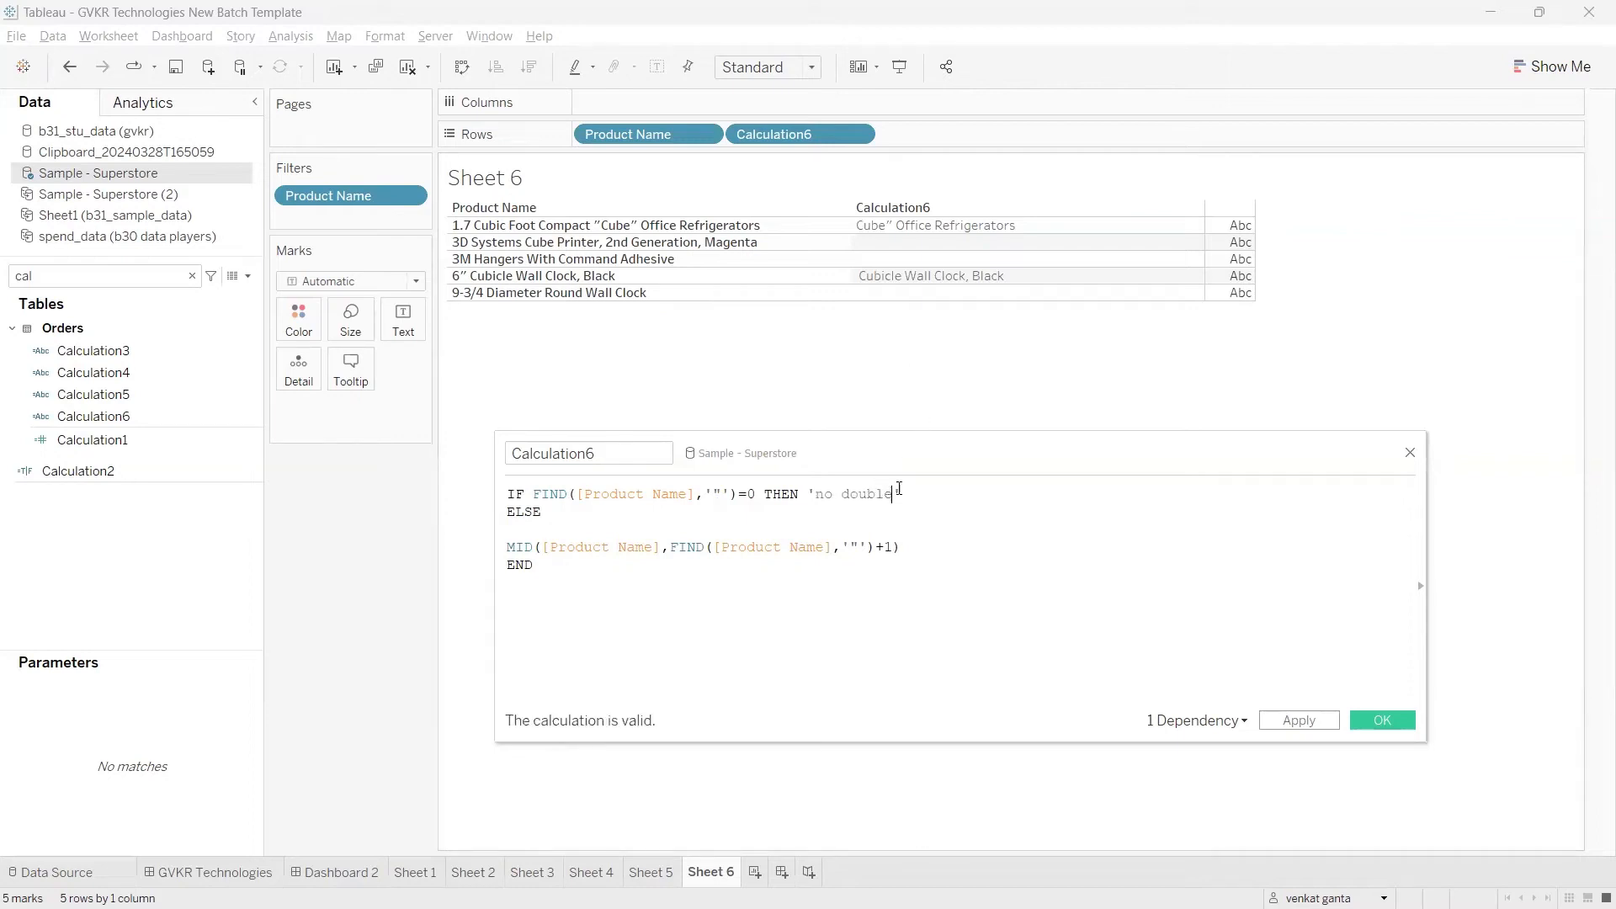
{"action": "left_click", "coordinate": [1306, 720]}
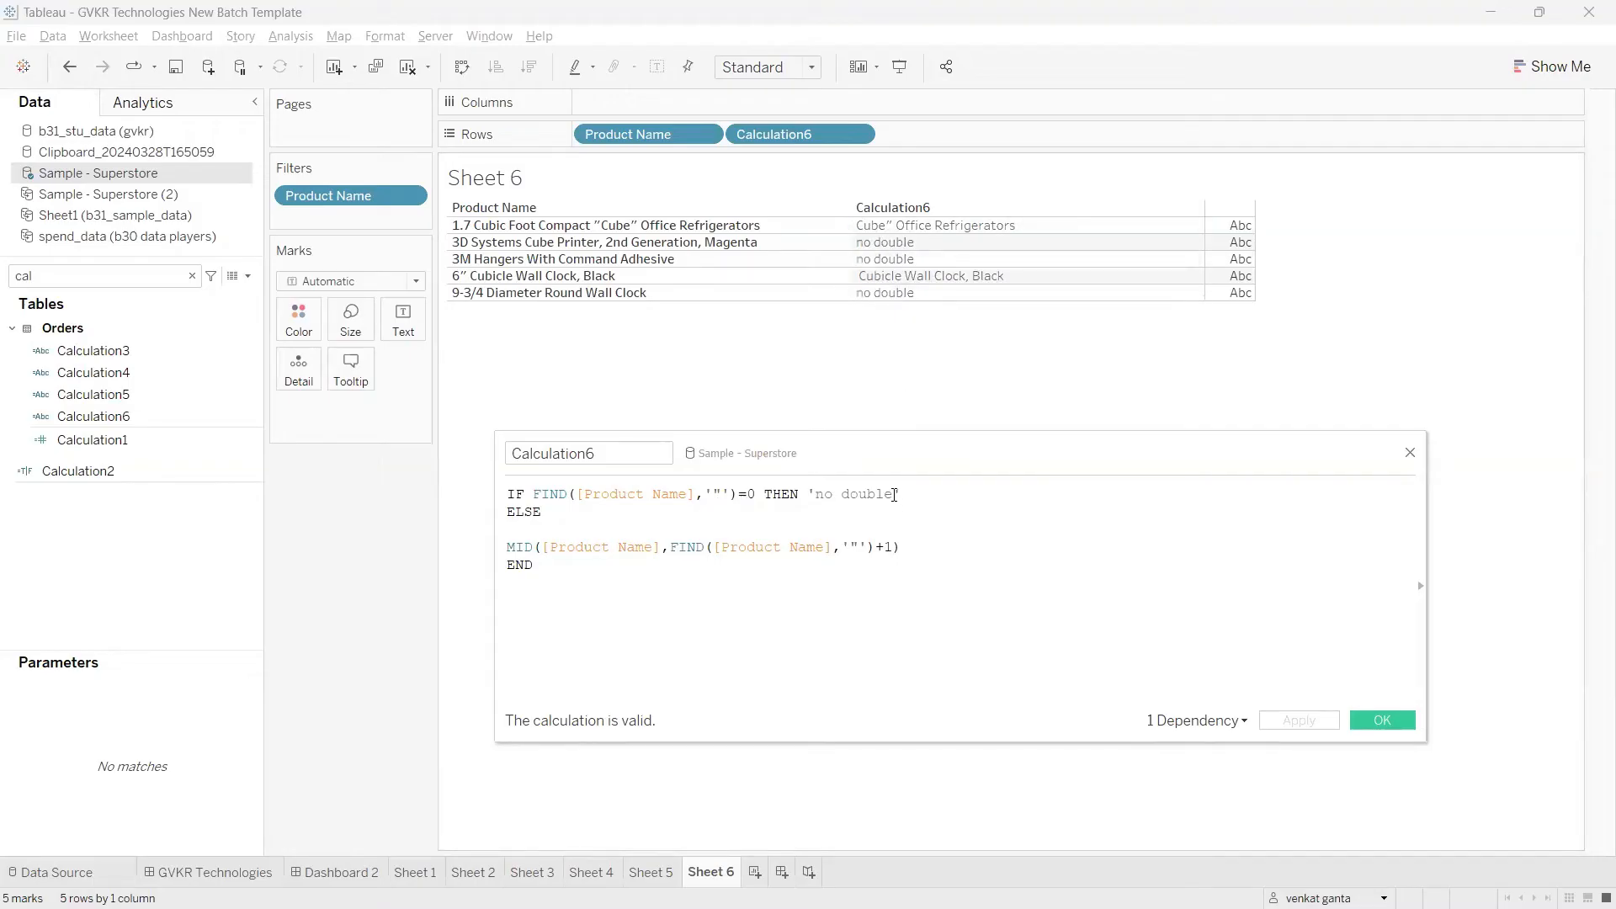
Step: Clear the THEN output text back to an empty string '' and apply the calculation
{"action": "left_click_drag", "start_coordinate": [894, 495], "coordinate": [815, 503]}
{"action": "key", "text": "BackSpace"}
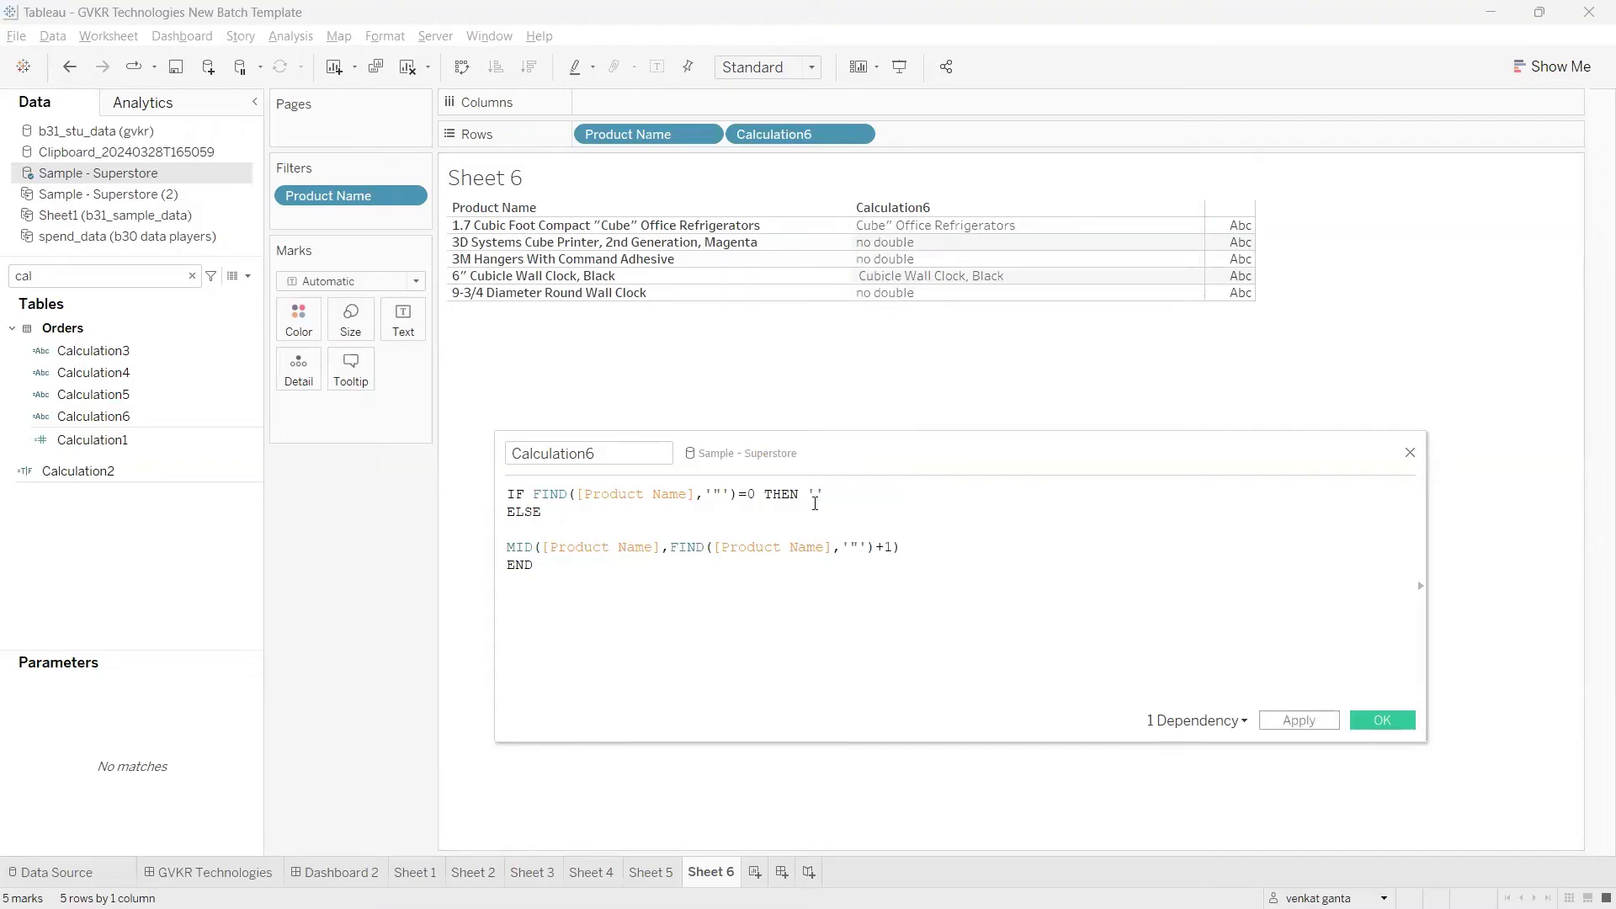
{"action": "left_click", "coordinate": [1295, 725]}
Step: Switch to Chrome and look up the FINDNTH function in the string functions table of the Tableau notes
{"action": "mouse_move", "coordinate": [875, 908]}
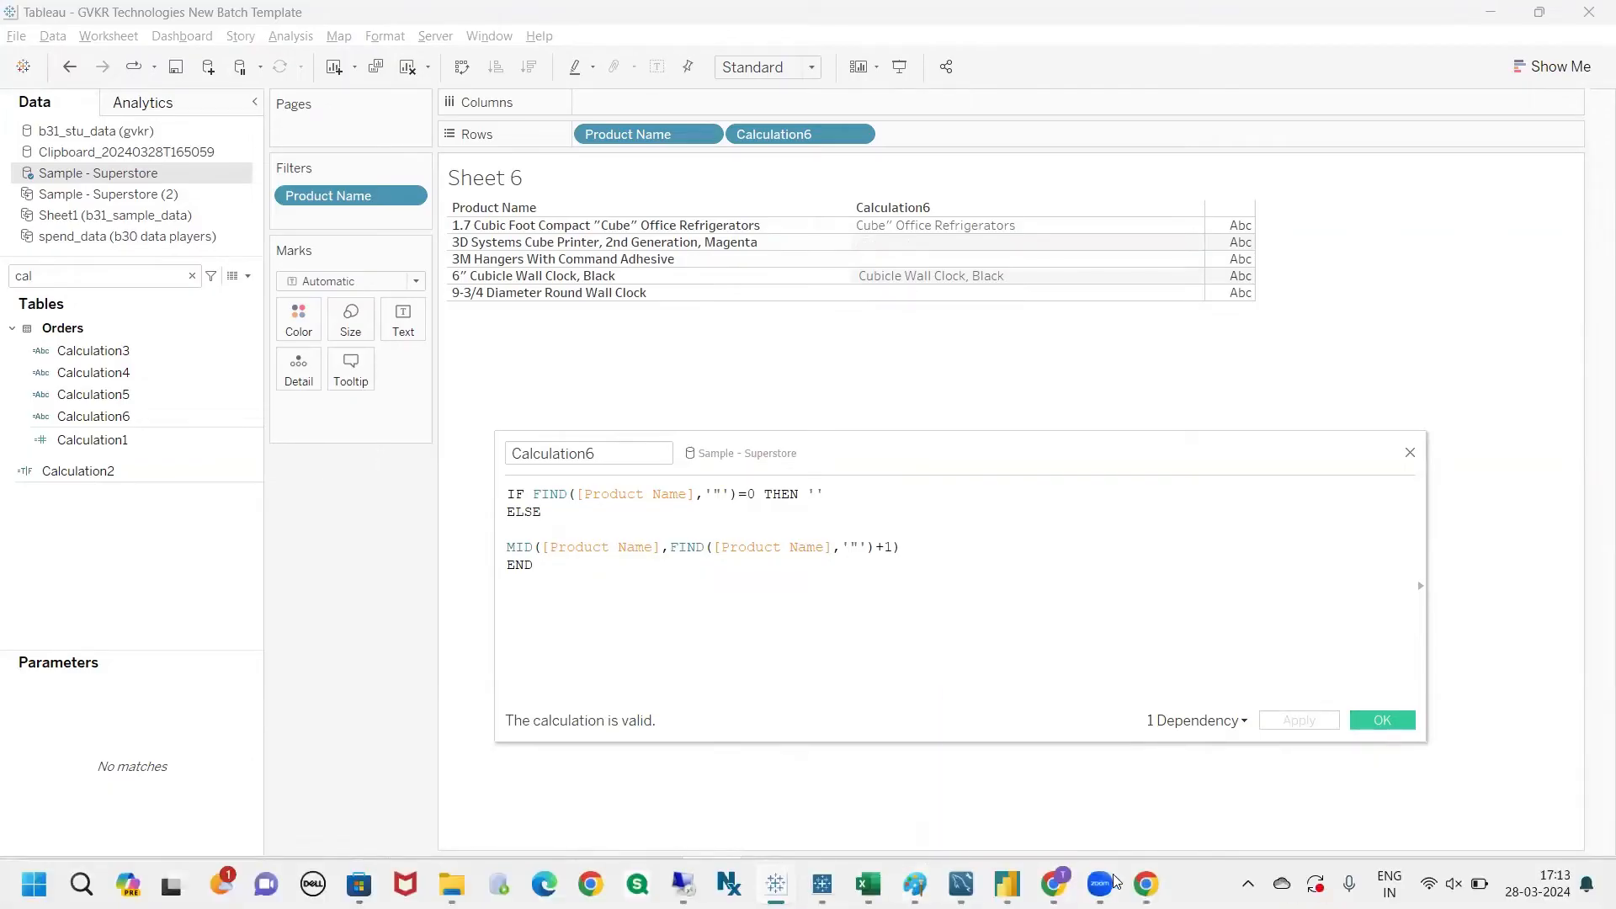
{"action": "left_click", "coordinate": [1145, 884]}
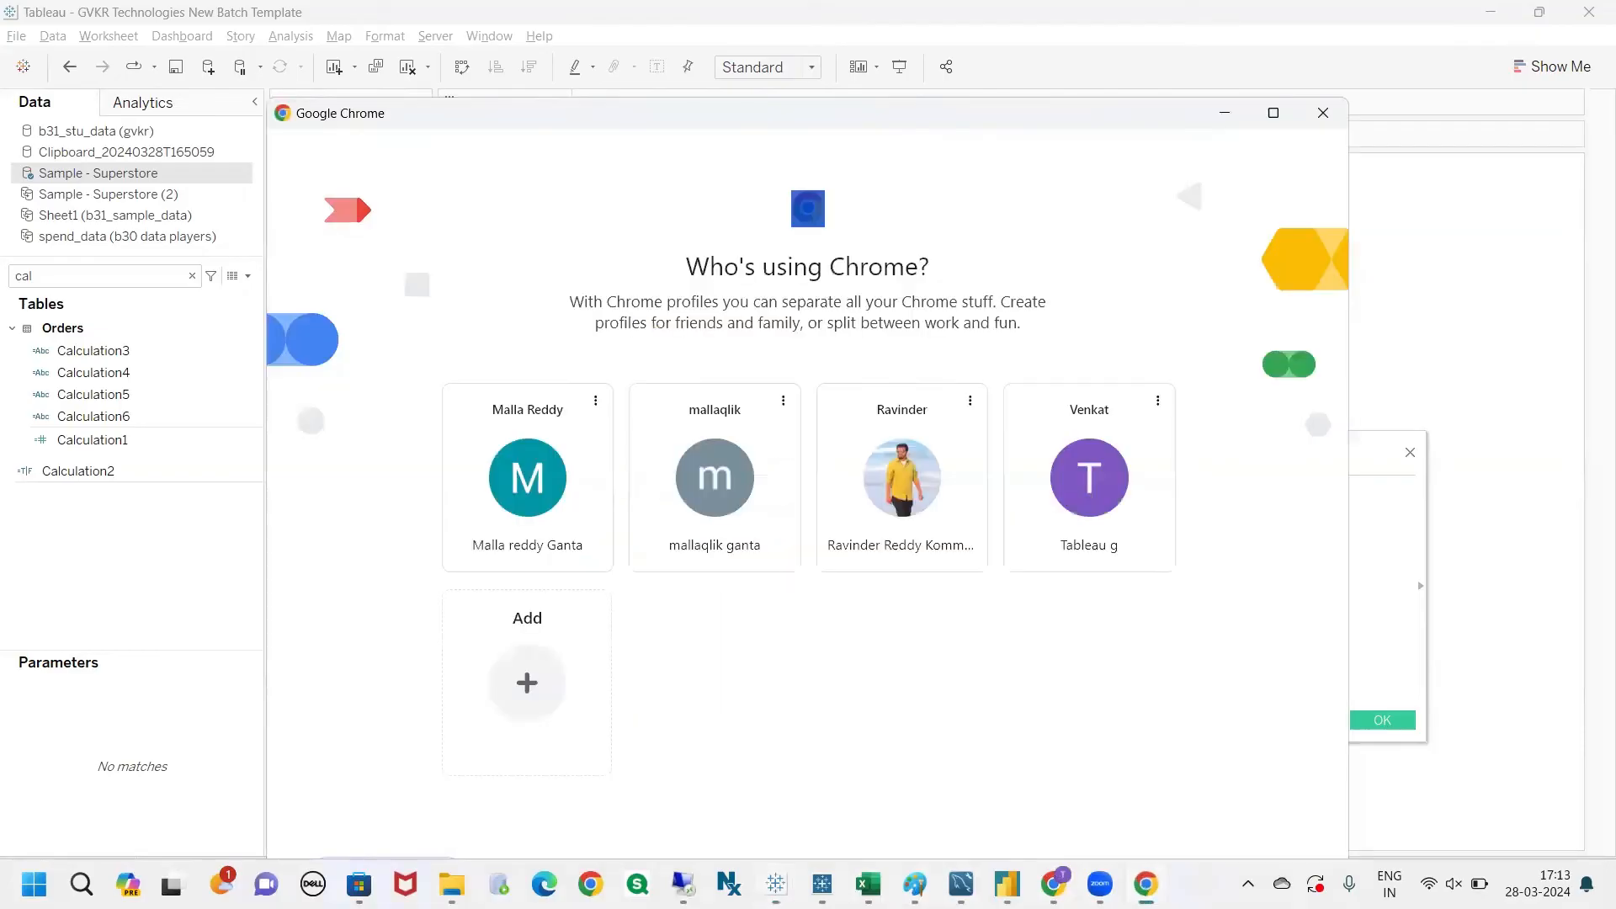
{"action": "left_click", "coordinate": [1222, 119]}
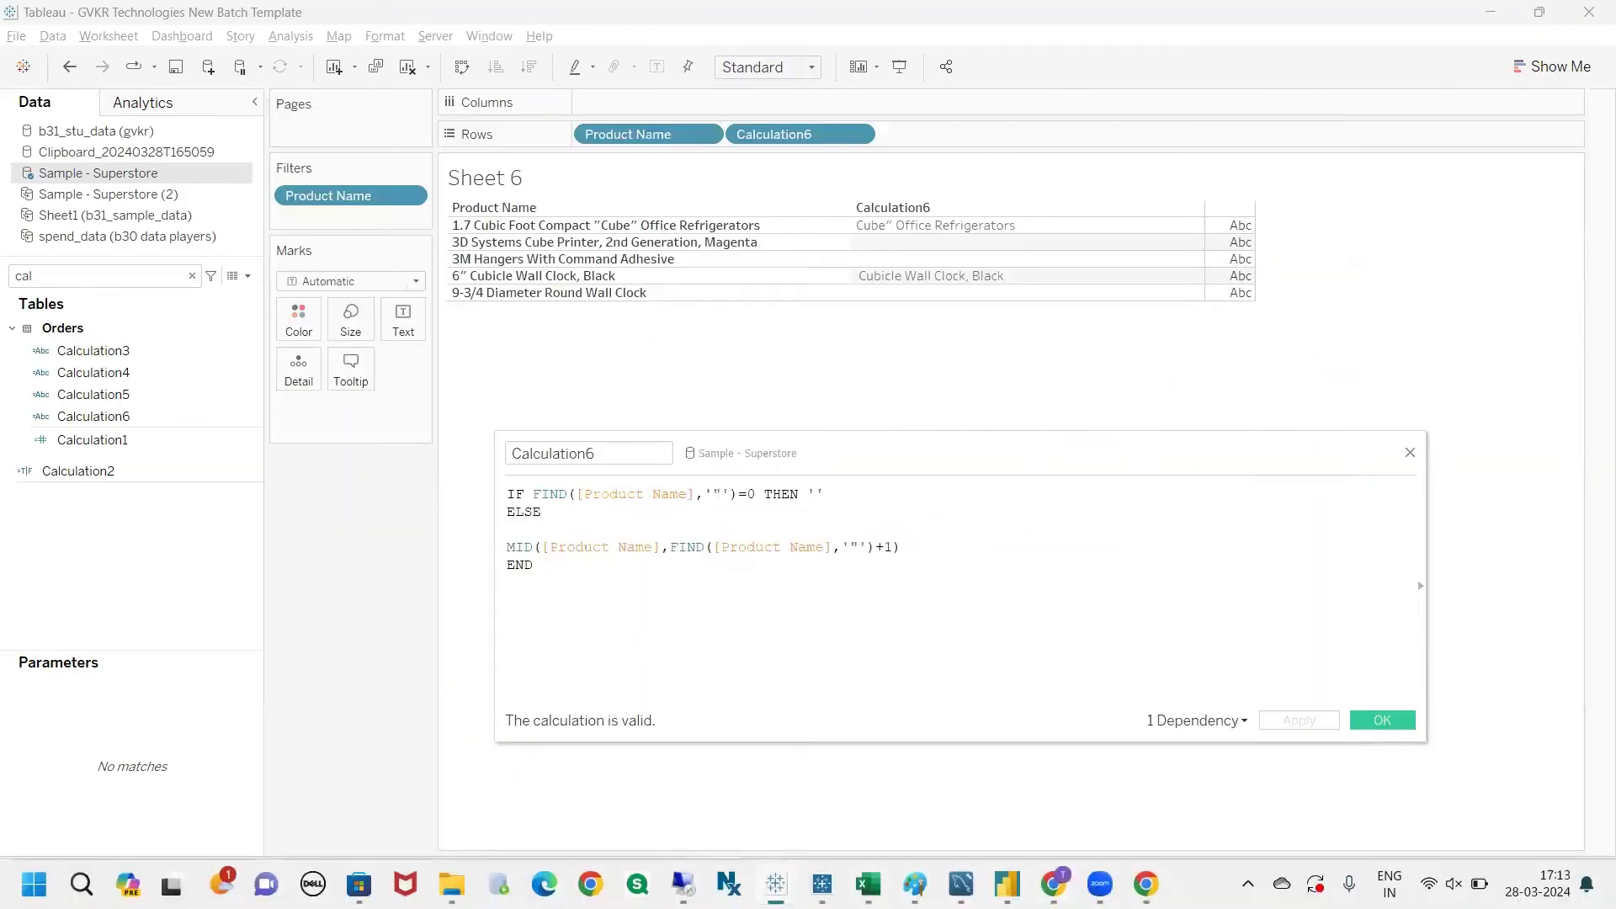
{"action": "left_click", "coordinate": [1054, 884]}
{"action": "scroll", "coordinate": [381, 605], "scroll_direction": "down", "scroll_amount": 3}
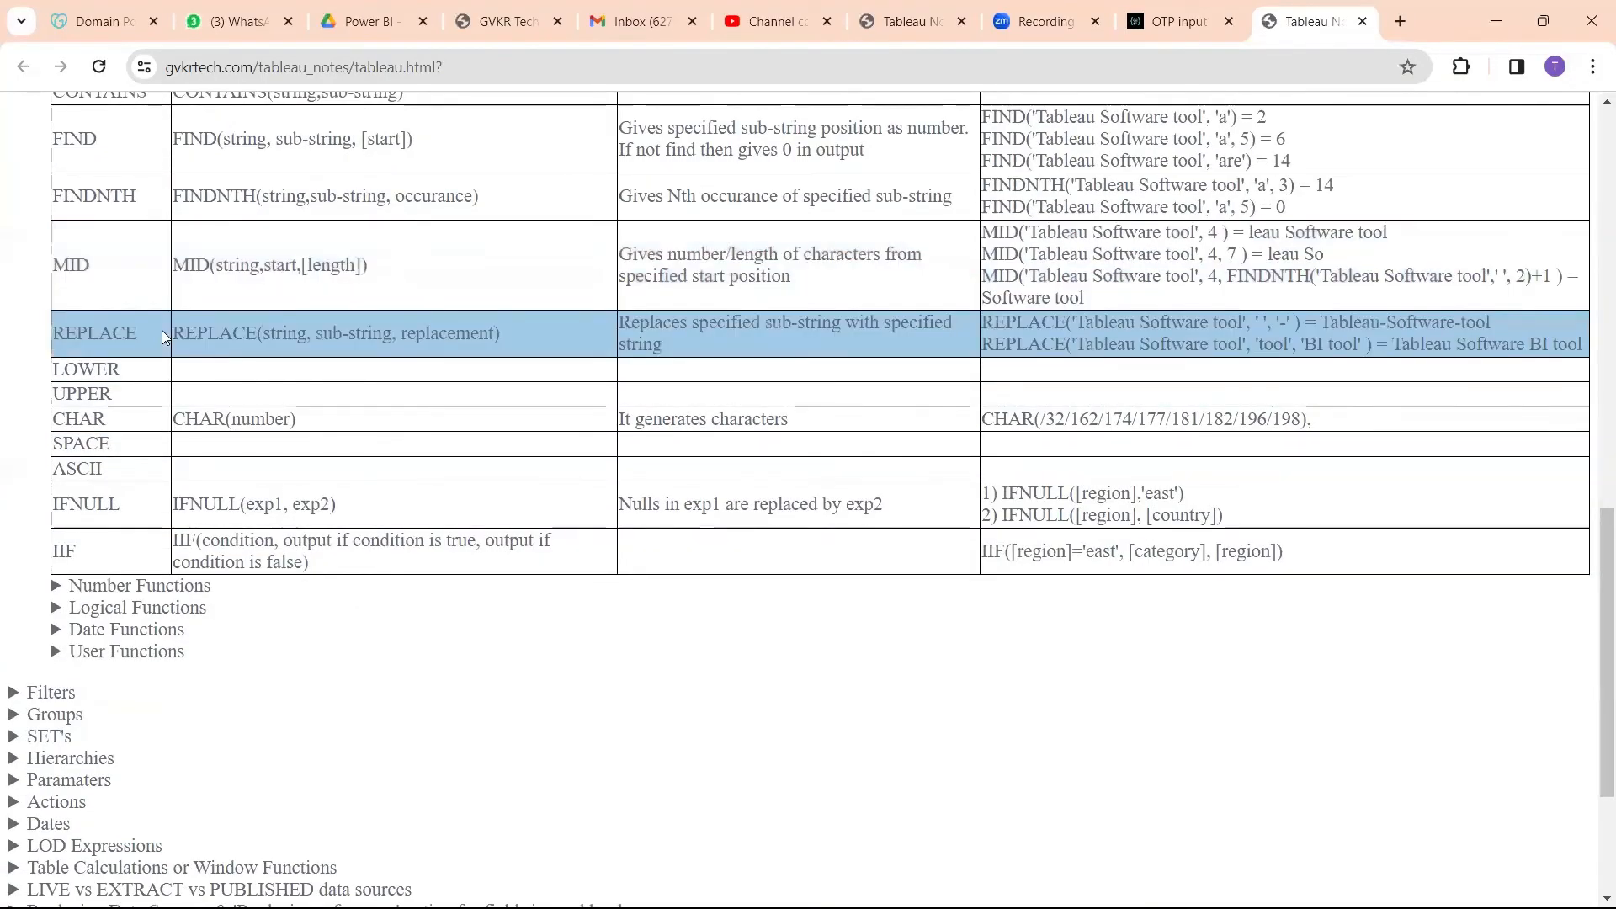
{"action": "scroll", "coordinate": [162, 330], "scroll_direction": "up", "scroll_amount": 1}
{"action": "double_click", "coordinate": [135, 313]}
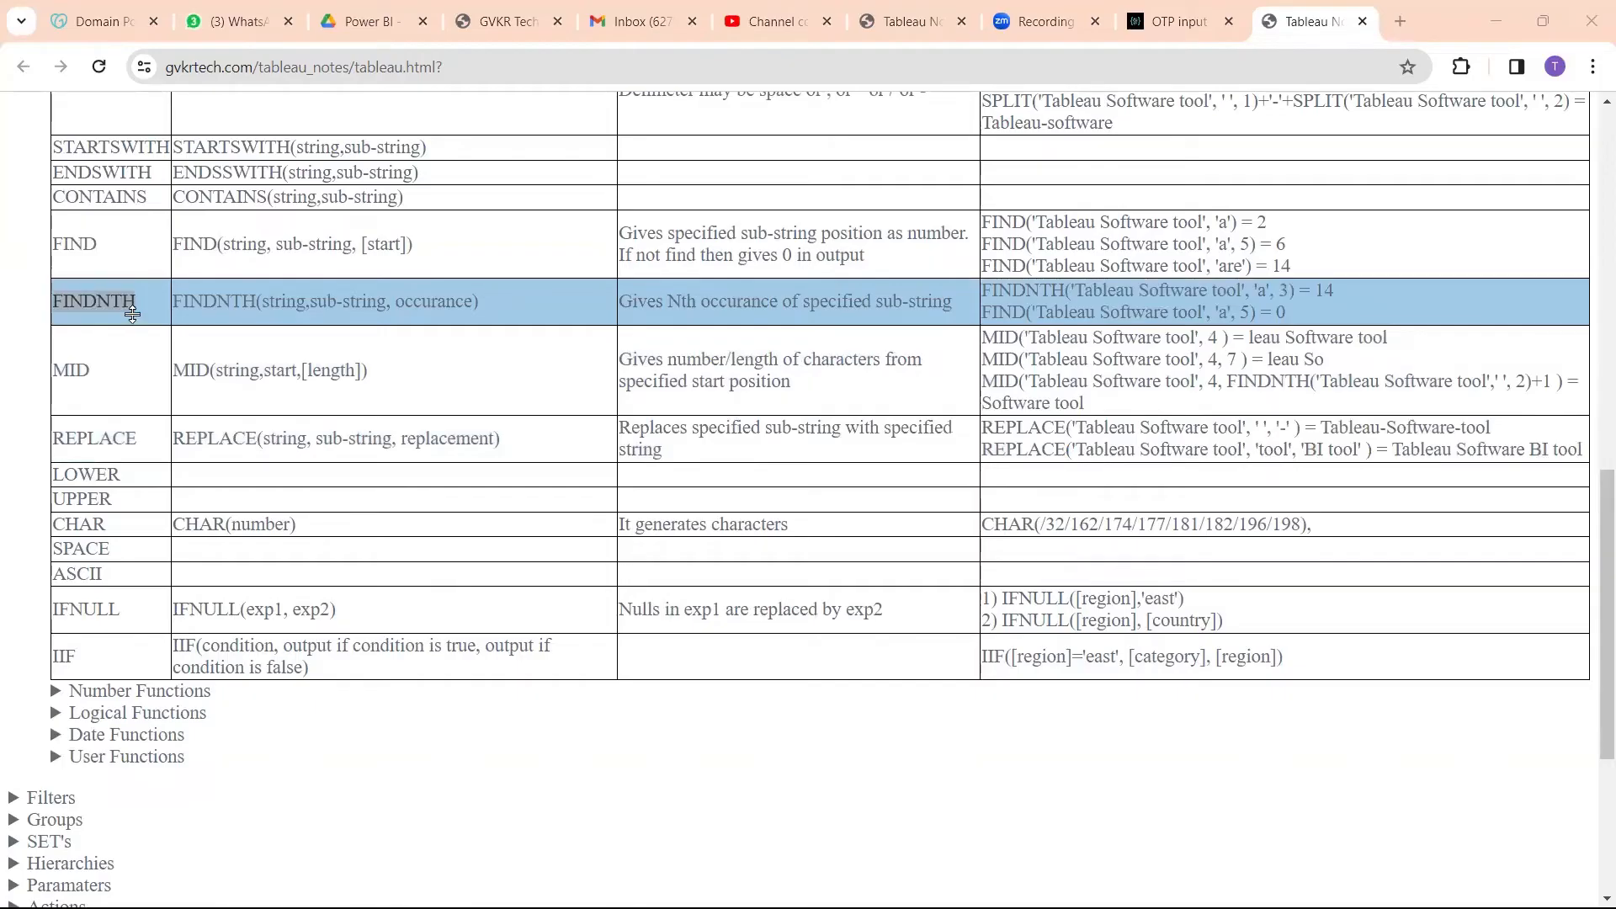
Step: Switch back to Tableau and reduce the Calculation6 formula to FIND([Product Name],'"') by removing the IF, THEN, ELSE, MID and END parts
{"action": "key", "text": "alt+Tab"}
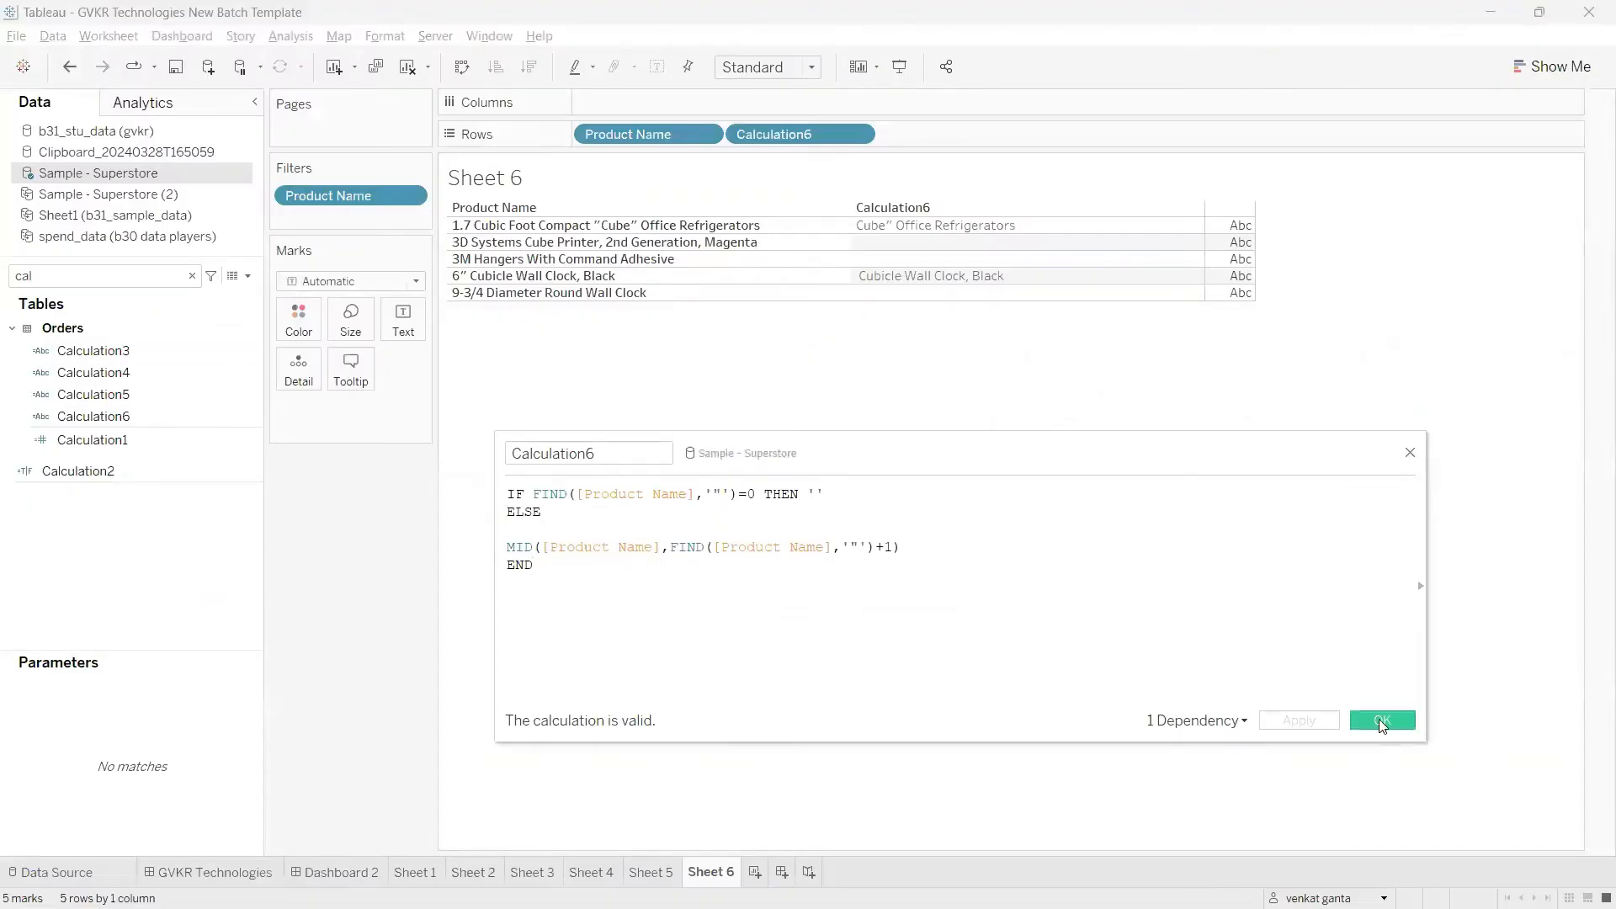
{"action": "left_click_drag", "start_coordinate": [532, 562], "coordinate": [505, 510]}
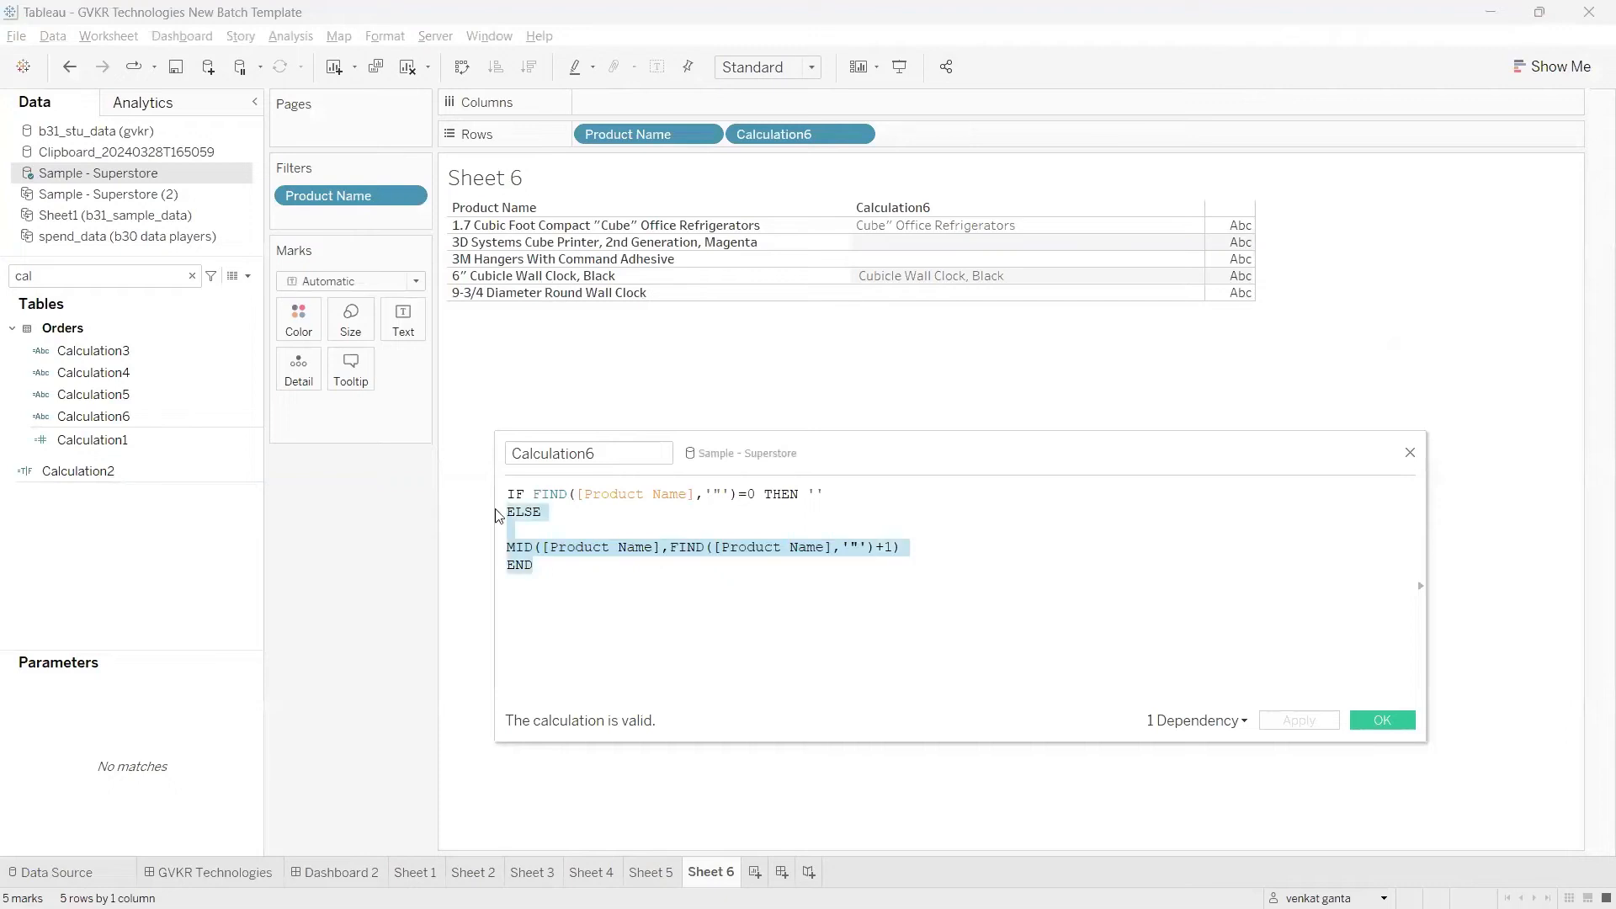
{"action": "key", "text": "BackSpace"}
{"action": "left_click_drag", "start_coordinate": [855, 497], "coordinate": [739, 497]}
{"action": "key", "text": "BackSpace"}
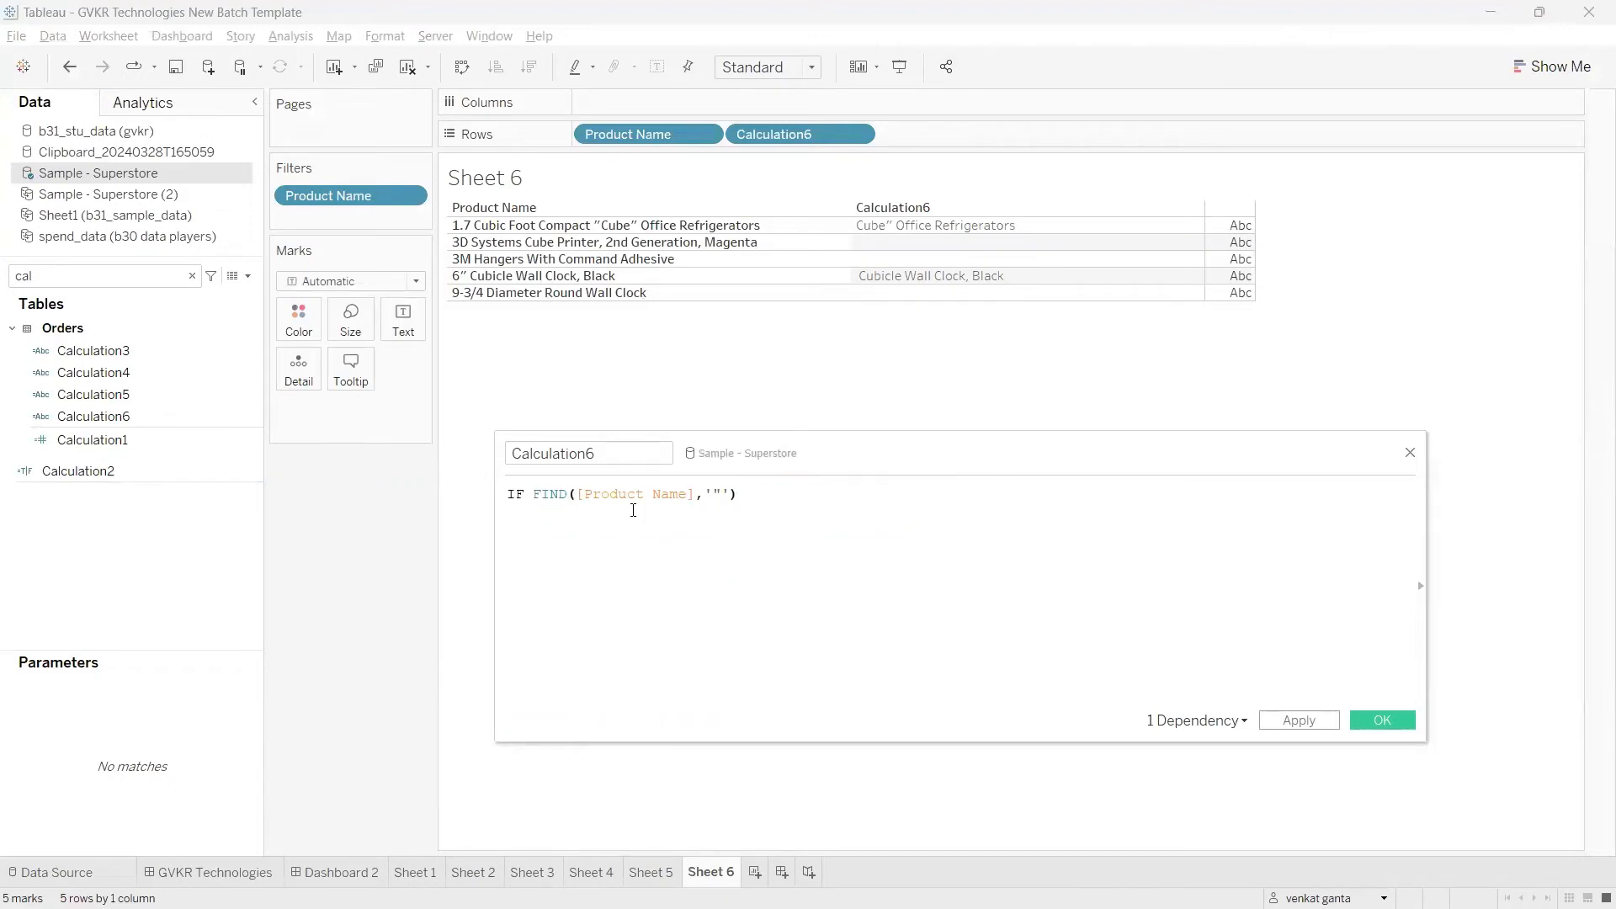
{"action": "left_click_drag", "start_coordinate": [534, 495], "coordinate": [505, 495]}
{"action": "key", "text": "BackSpace"}
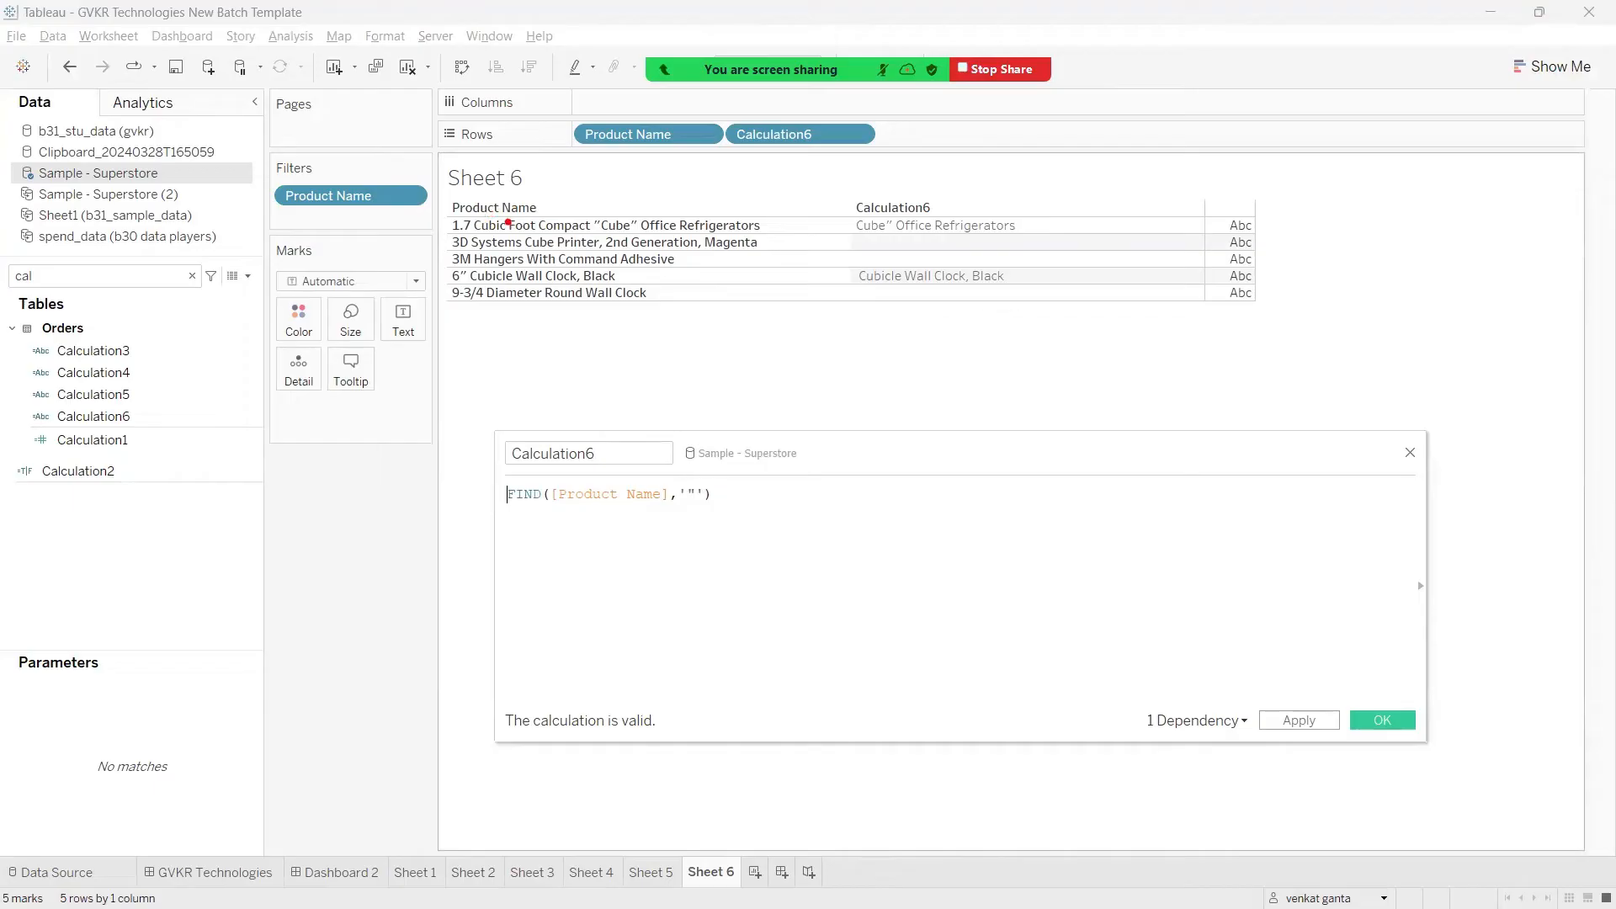
{"action": "left_click_drag", "start_coordinate": [578, 197], "coordinate": [636, 217]}
{"action": "left_click_drag", "start_coordinate": [595, 194], "coordinate": [579, 223]}
{"action": "left_click_drag", "start_coordinate": [588, 221], "coordinate": [600, 231]}
{"action": "left_click_drag", "start_coordinate": [628, 228], "coordinate": [636, 227]}
{"action": "mouse_move", "coordinate": [685, 474]}
{"action": "left_mouse_down"}
{"action": "mouse_move", "coordinate": [680, 535]}
{"action": "mouse_move", "coordinate": [696, 473]}
{"action": "left_mouse_up"}
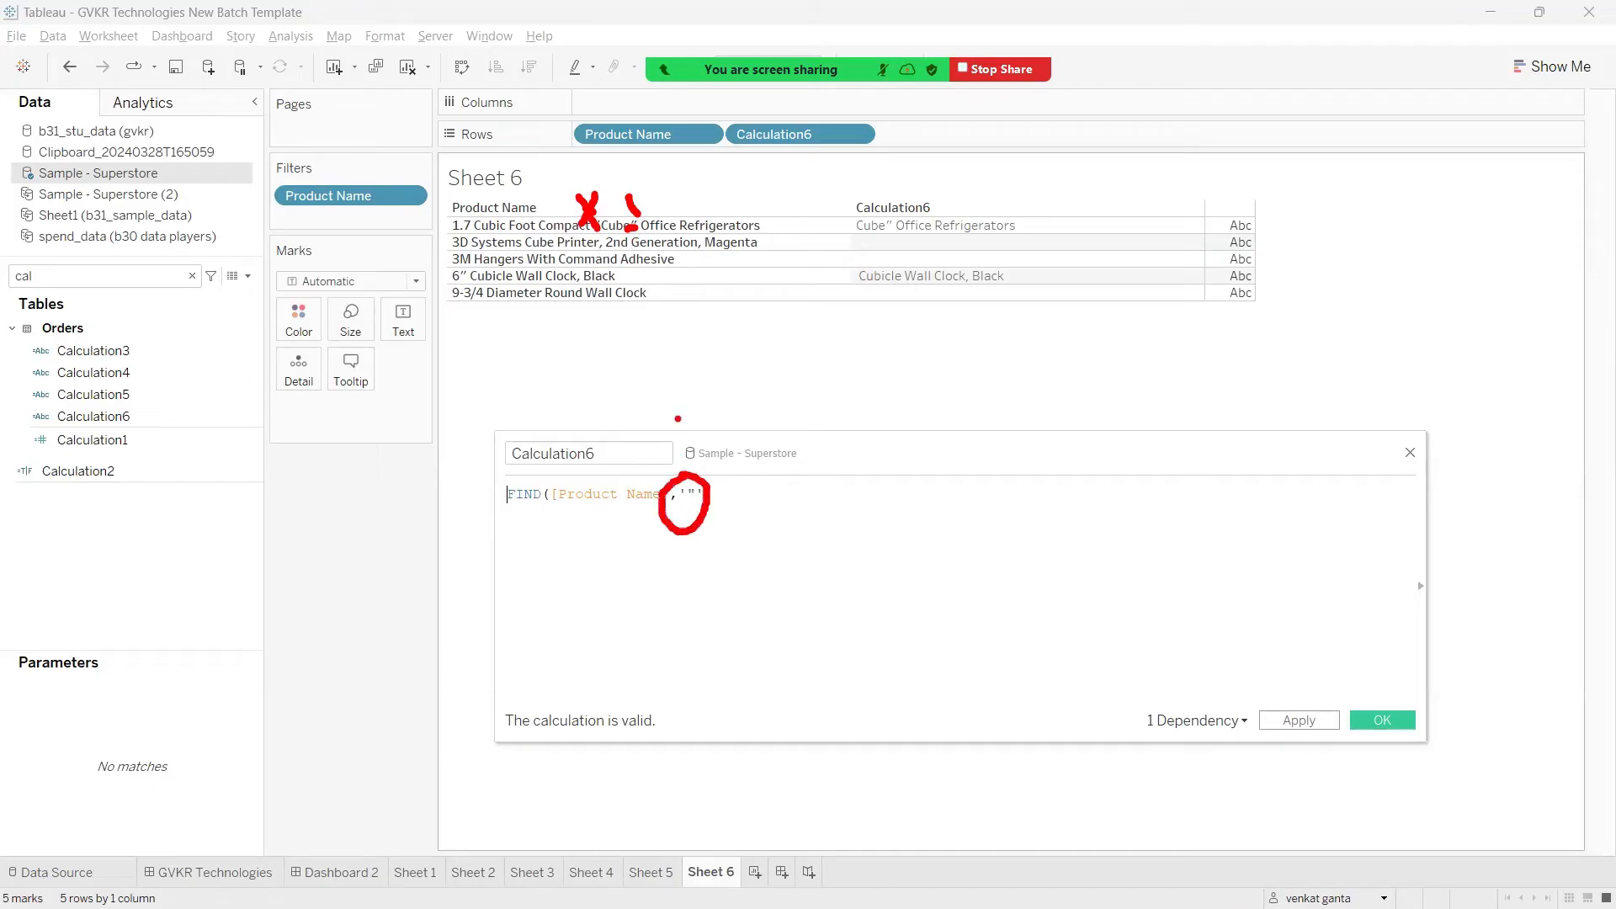
{"action": "mouse_move", "coordinate": [633, 229]}
{"action": "left_mouse_down"}
{"action": "mouse_move", "coordinate": [673, 462]}
{"action": "mouse_move", "coordinate": [689, 468]}
{"action": "mouse_move", "coordinate": [686, 448]}
{"action": "left_mouse_up"}
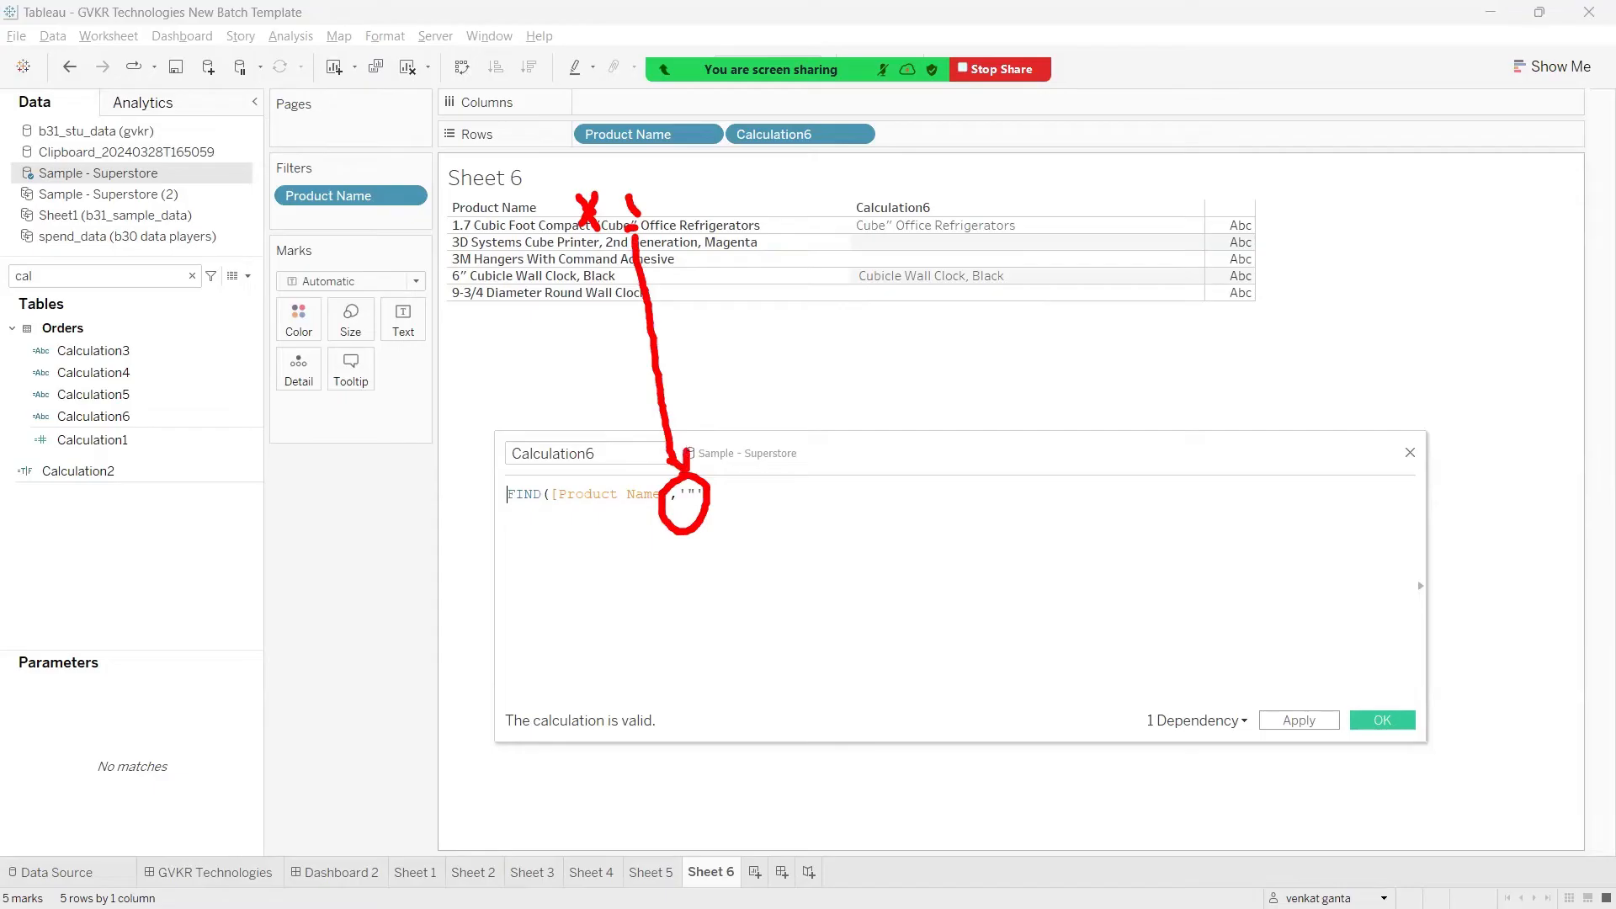
{"action": "key", "text": "Escape"}
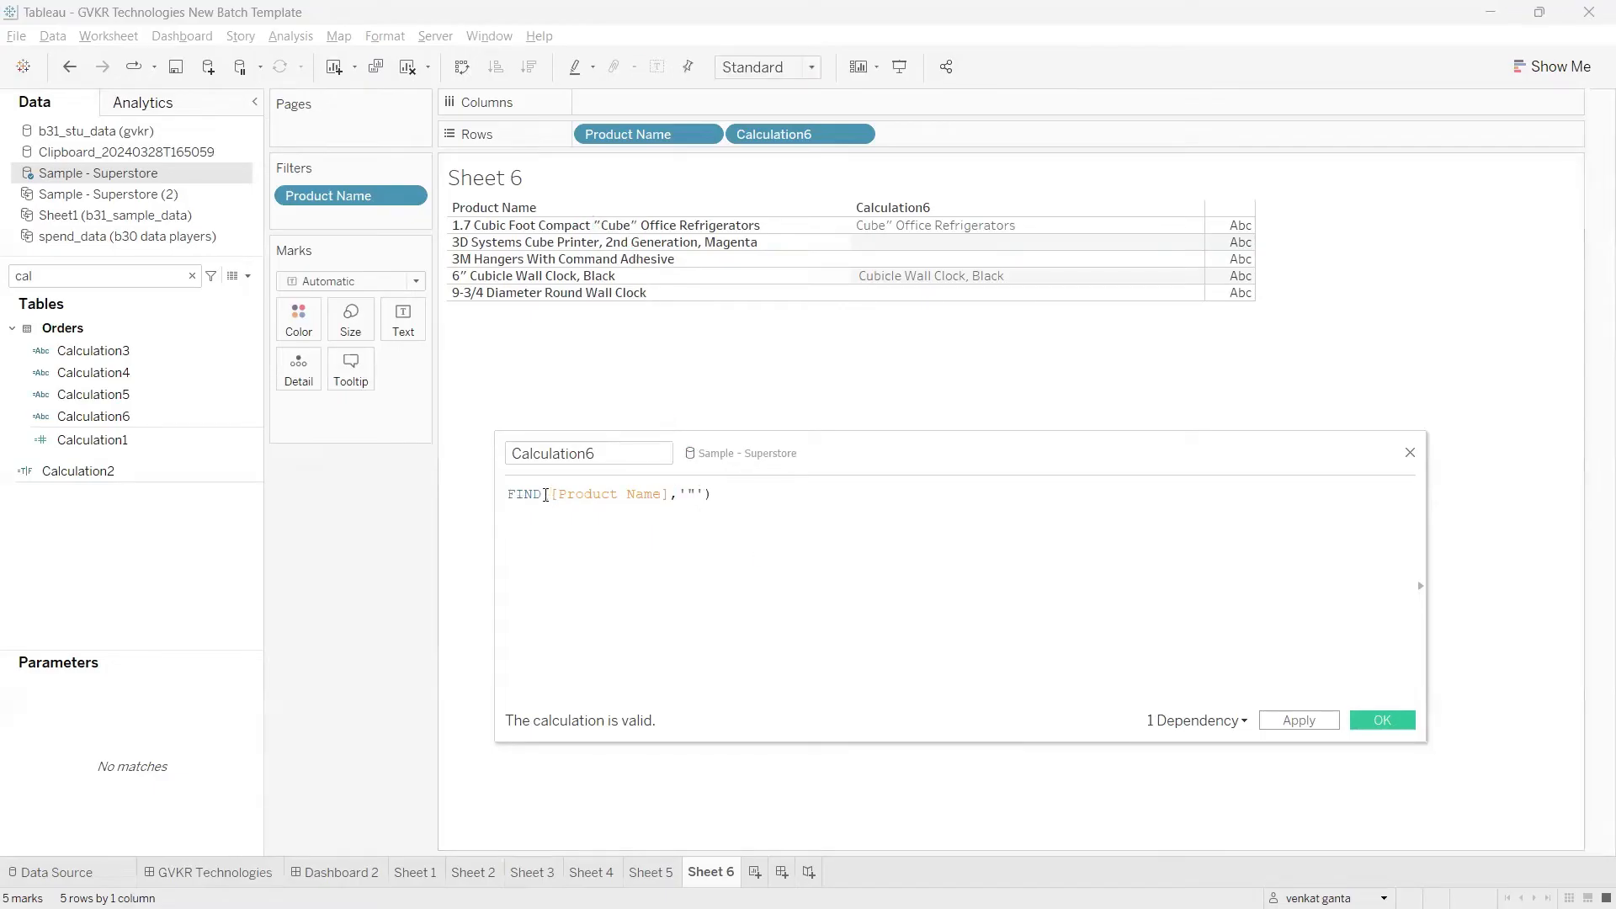
Step: Change the function to FINDNTH, add 2 as the occurrence argument after the '"' substring, and apply the calculation
{"action": "left_click", "coordinate": [545, 495]}
{"action": "type", "text": "("}
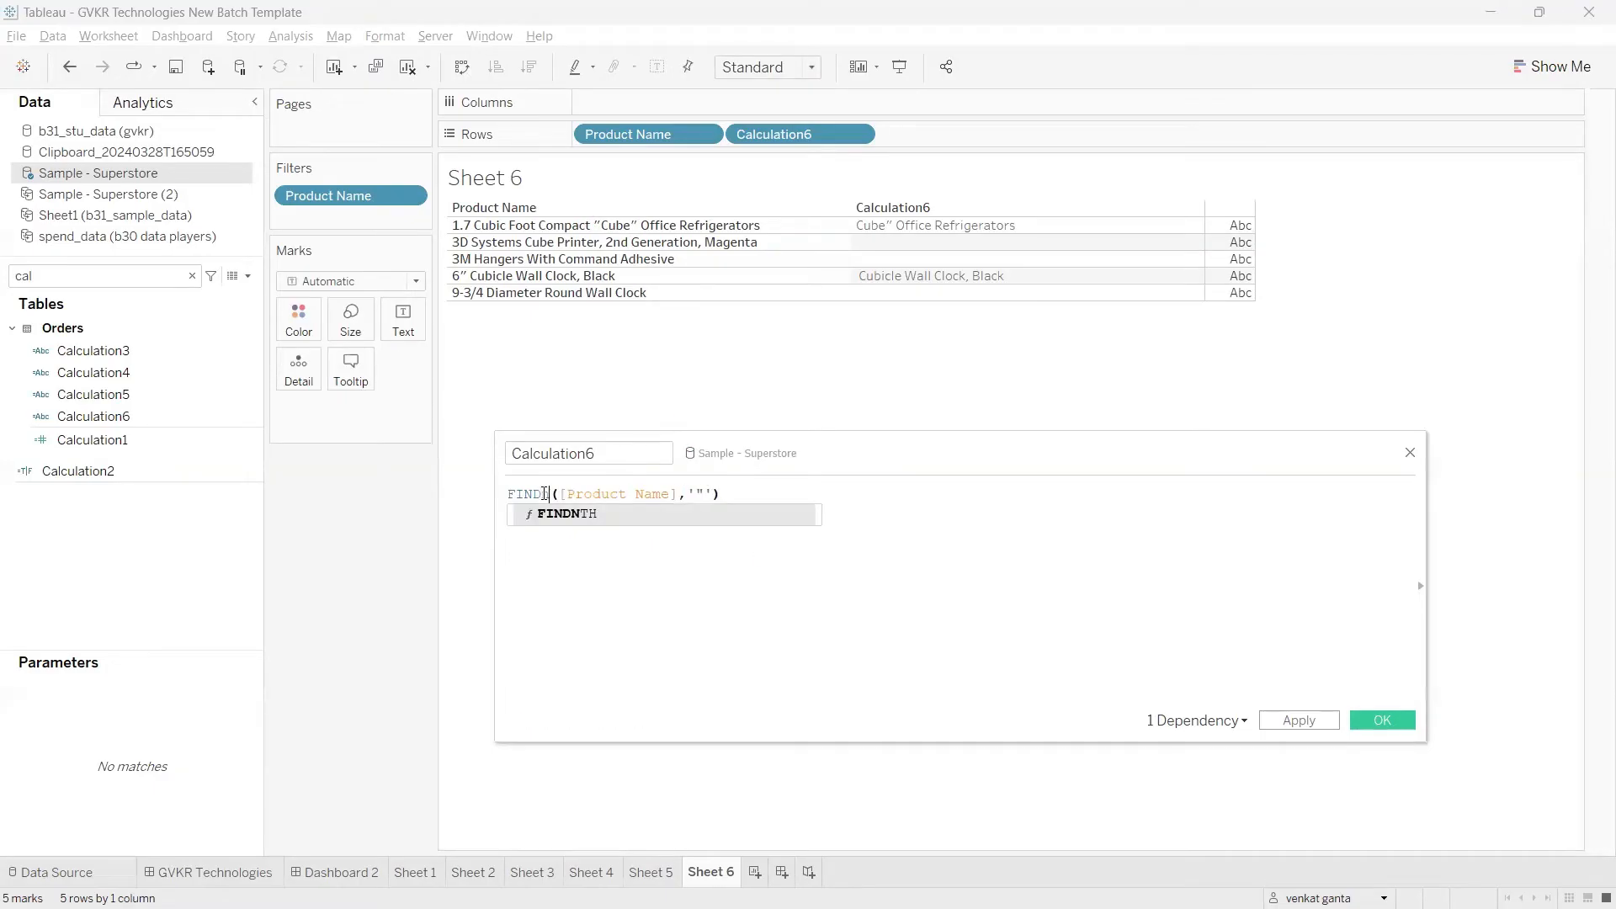
{"action": "key", "text": "Return"}
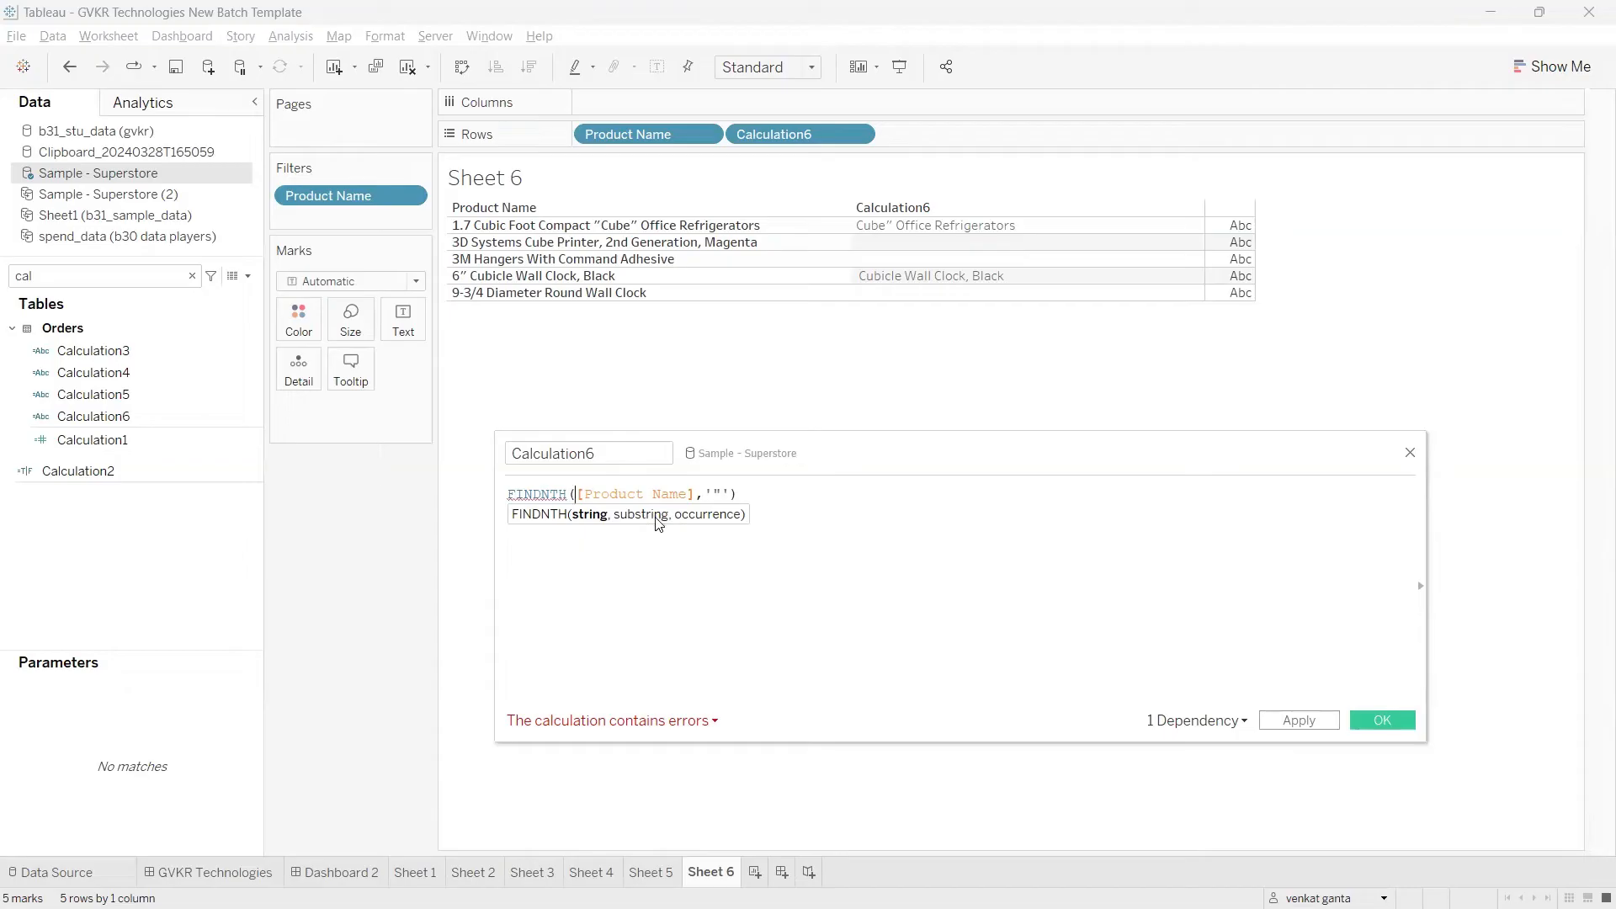
{"action": "left_click", "coordinate": [731, 494]}
{"action": "type", "text": ",)"}
{"action": "type", "text": ","}
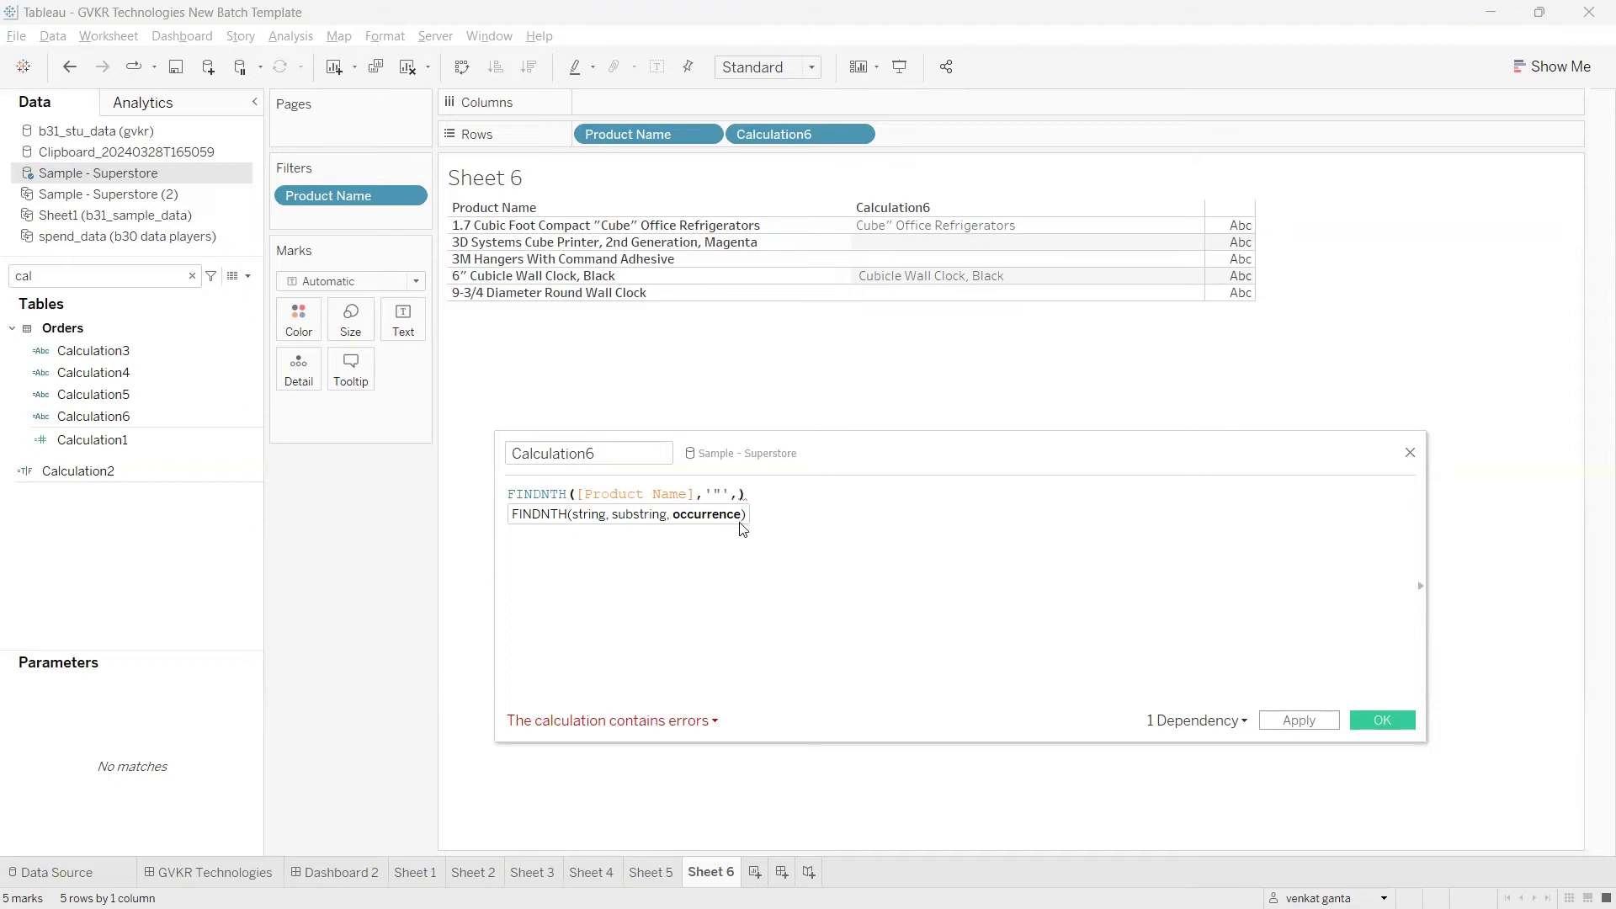
{"action": "type", "text": "2"}
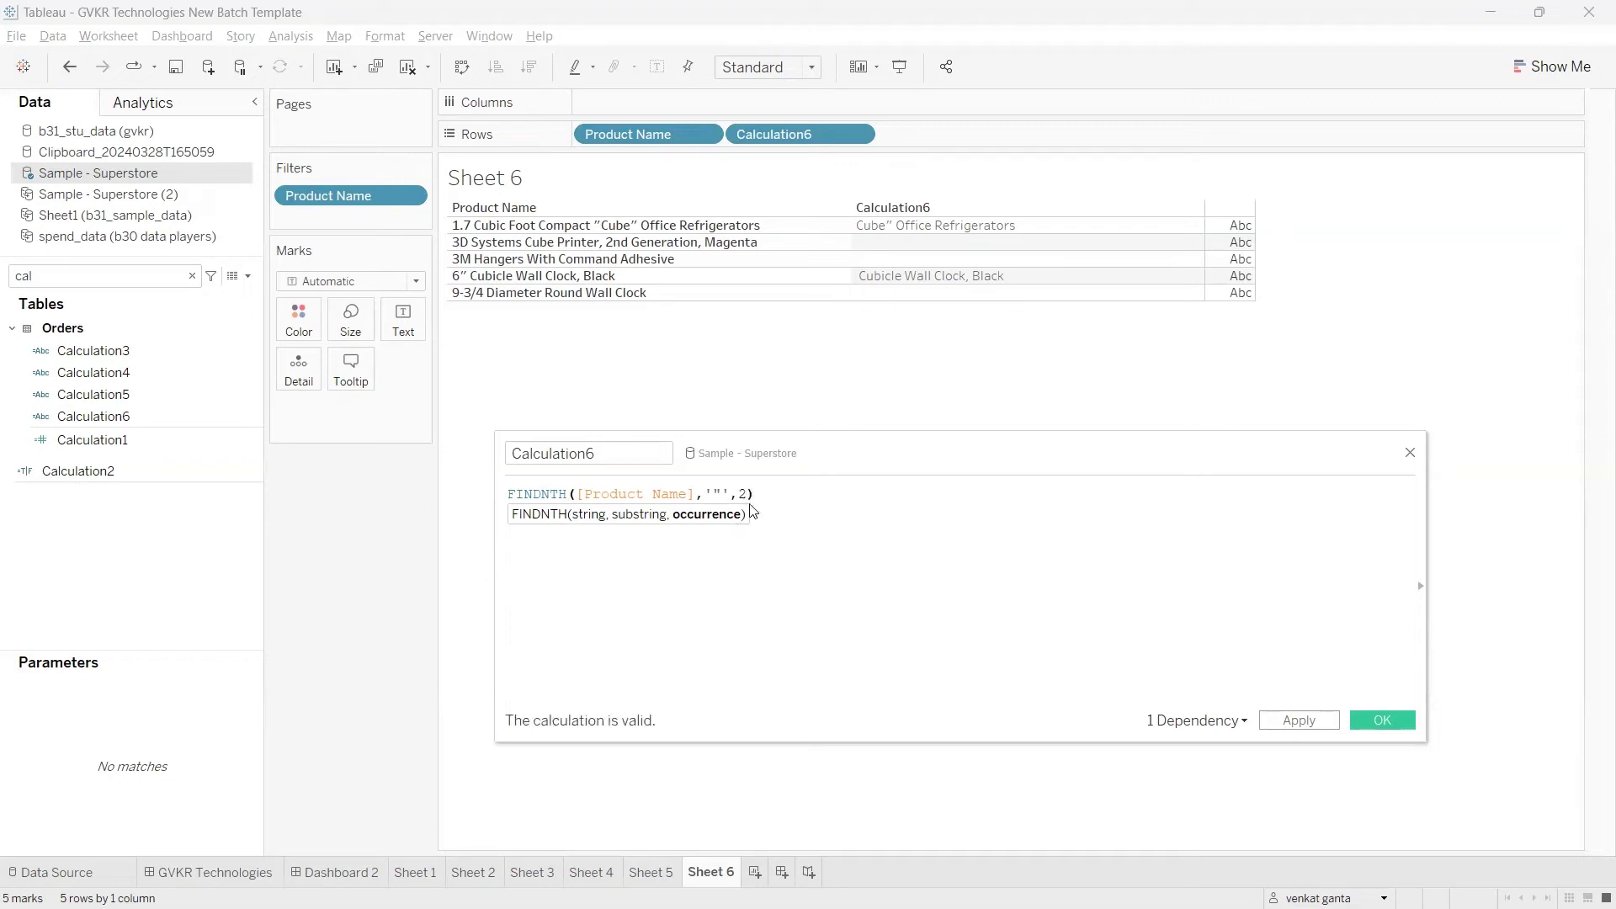
{"action": "left_click", "coordinate": [744, 498]}
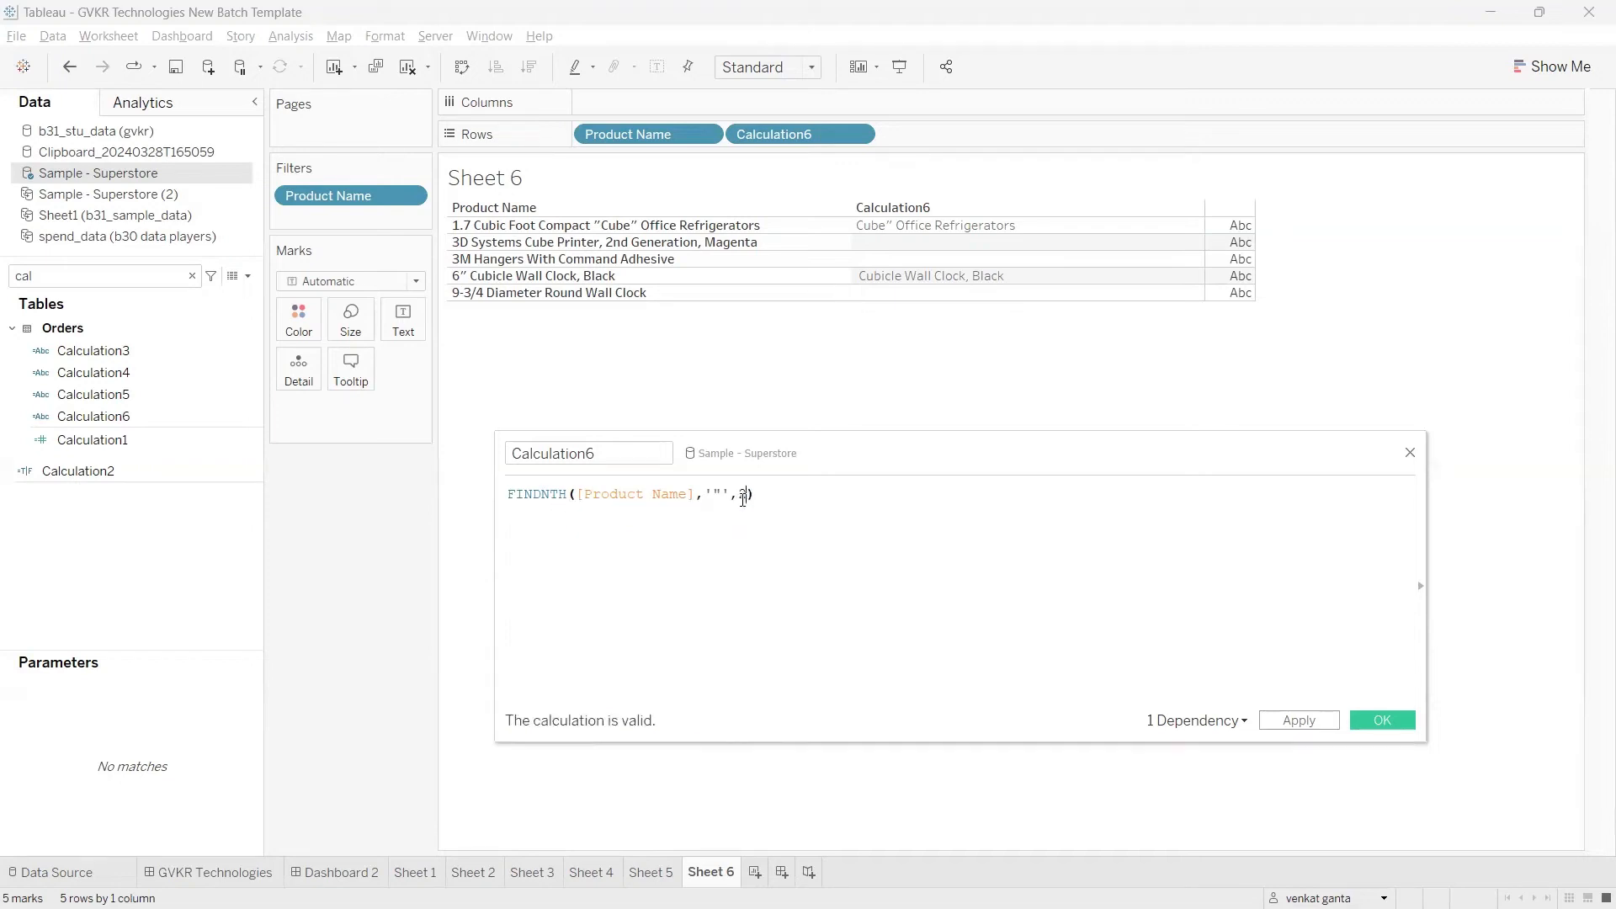
{"action": "left_click", "coordinate": [1050, 620]}
{"action": "left_click", "coordinate": [1301, 722]}
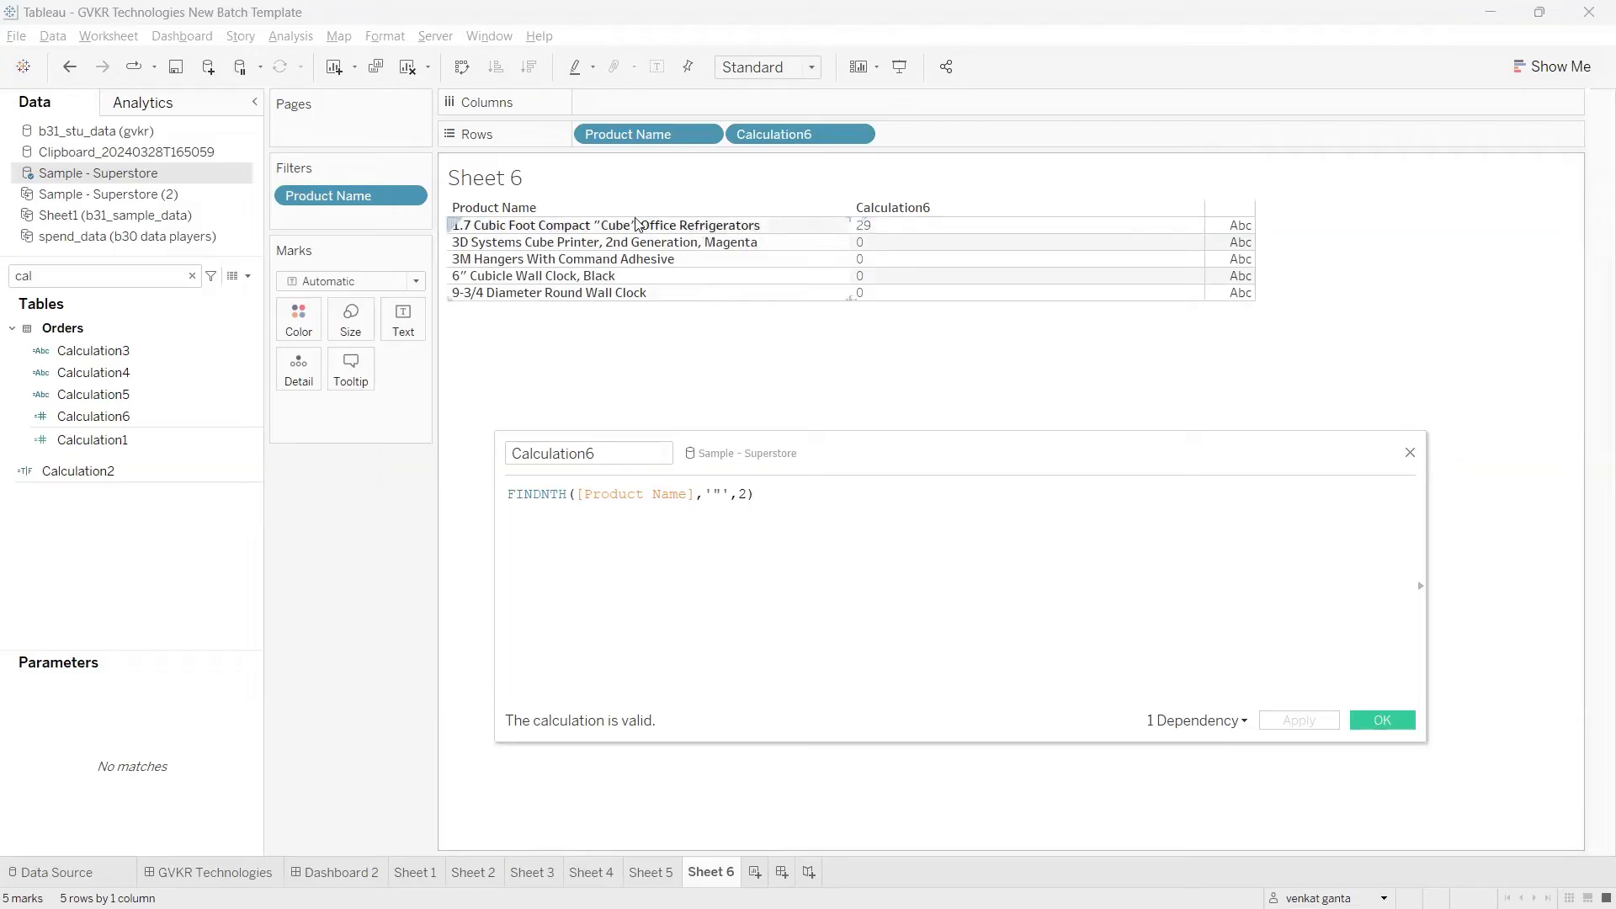
Step: Set the FINDNTH substring to 'a' while keeping the occurrence argument, and apply the calculation
{"action": "left_click", "coordinate": [722, 495]}
{"action": "key", "text": "BackSpace"}
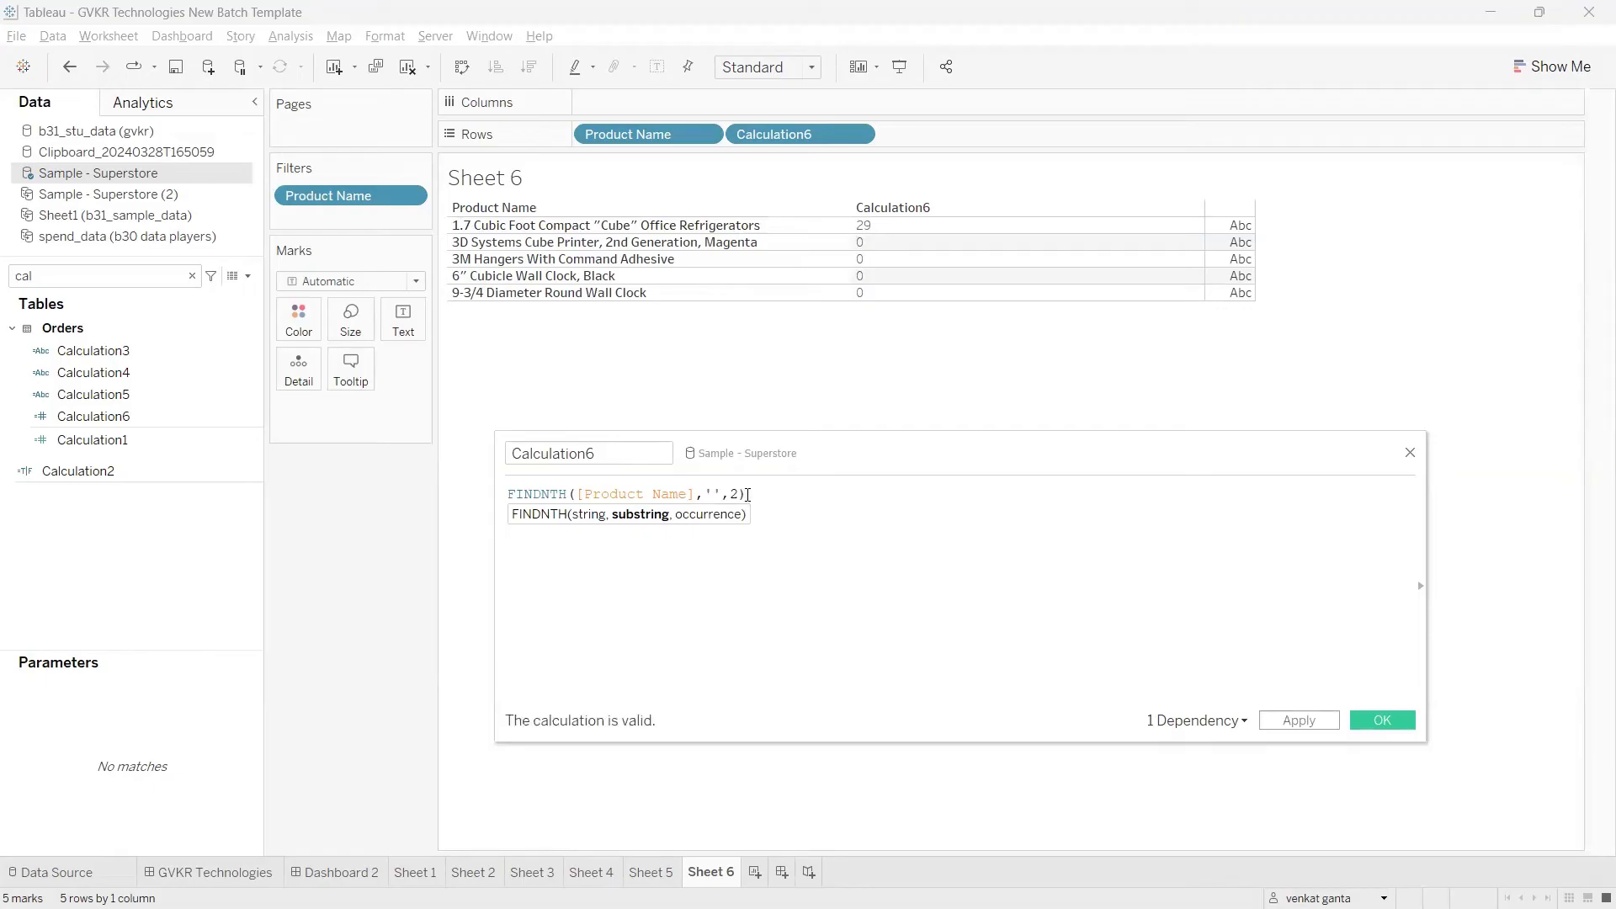
{"action": "type", "text": "a"}
{"action": "left_click", "coordinate": [745, 494]}
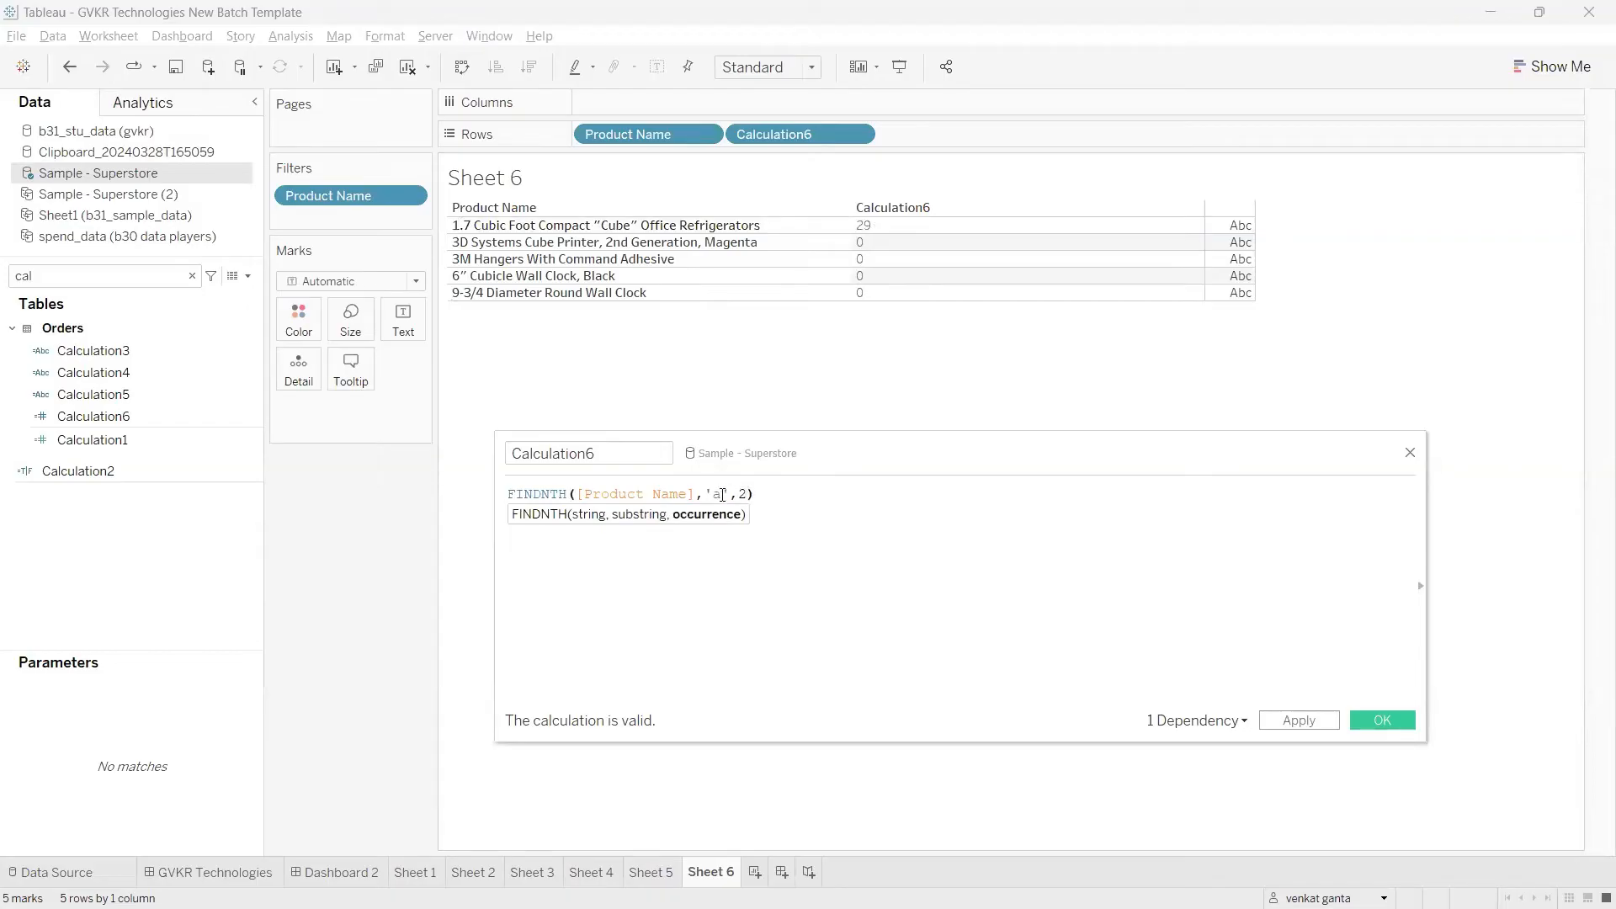
{"action": "left_click", "coordinate": [721, 494]}
{"action": "double_click", "coordinate": [743, 494]}
{"action": "double_click", "coordinate": [717, 495]}
{"action": "left_click", "coordinate": [767, 497]}
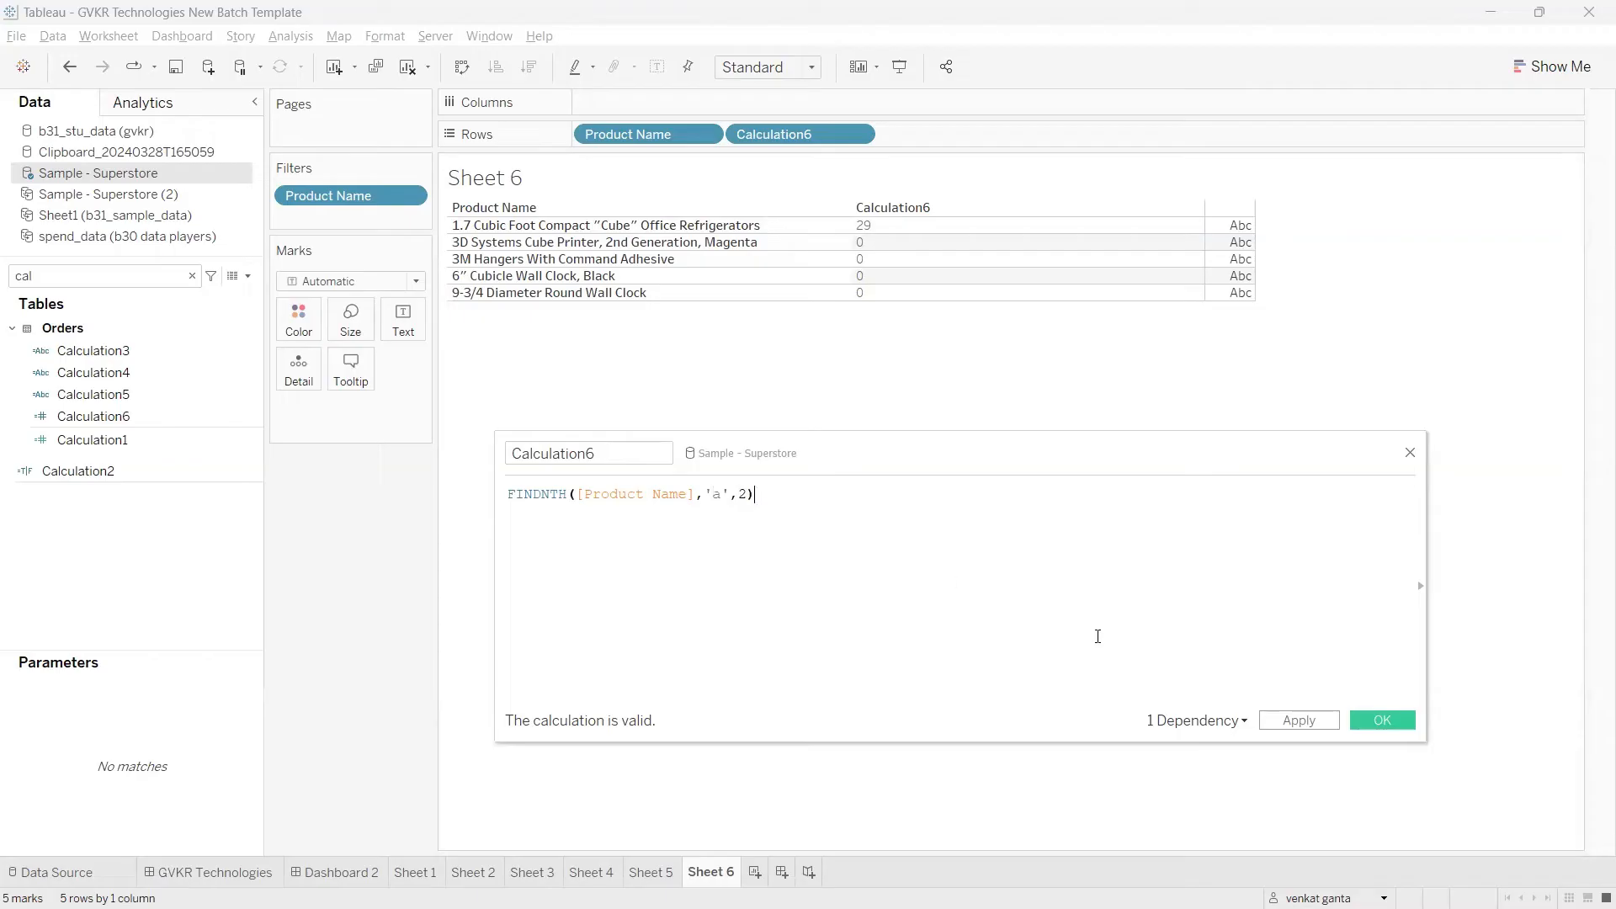
{"action": "left_click", "coordinate": [1281, 723]}
{"action": "mouse_move", "coordinate": [711, 484]}
{"action": "left_mouse_down"}
{"action": "mouse_move", "coordinate": [871, 326]}
{"action": "mouse_move", "coordinate": [905, 245]}
{"action": "mouse_move", "coordinate": [889, 216]}
{"action": "mouse_move", "coordinate": [870, 229]}
{"action": "mouse_move", "coordinate": [913, 249]}
{"action": "left_mouse_up"}
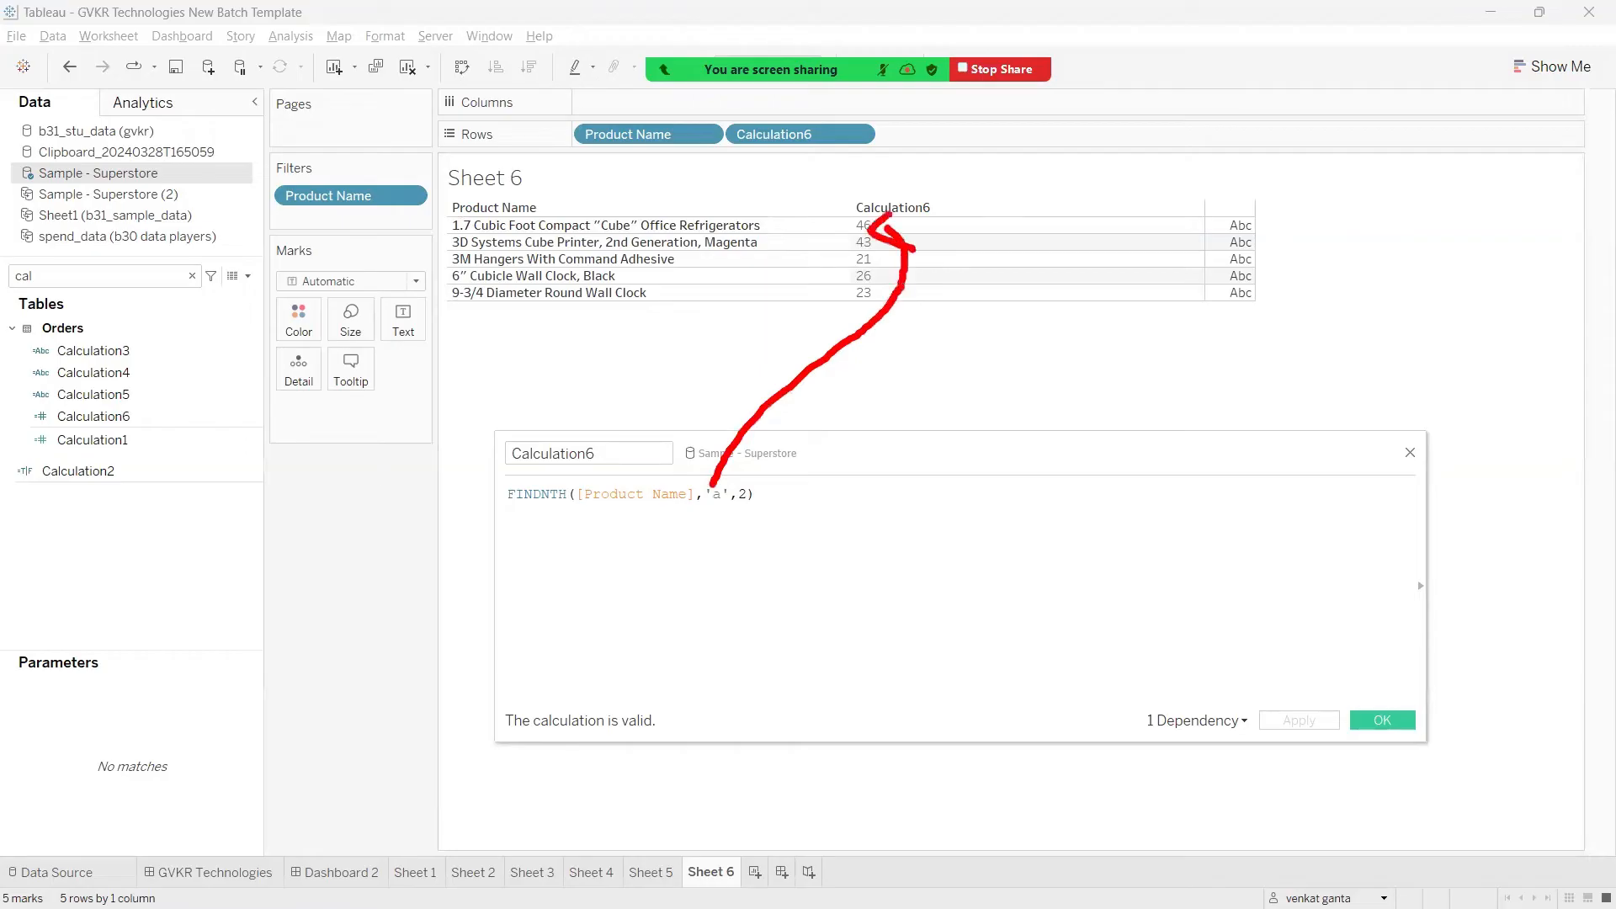
{"action": "left_click_drag", "start_coordinate": [673, 210], "coordinate": [721, 165]}
{"action": "left_click_drag", "start_coordinate": [518, 239], "coordinate": [751, 226]}
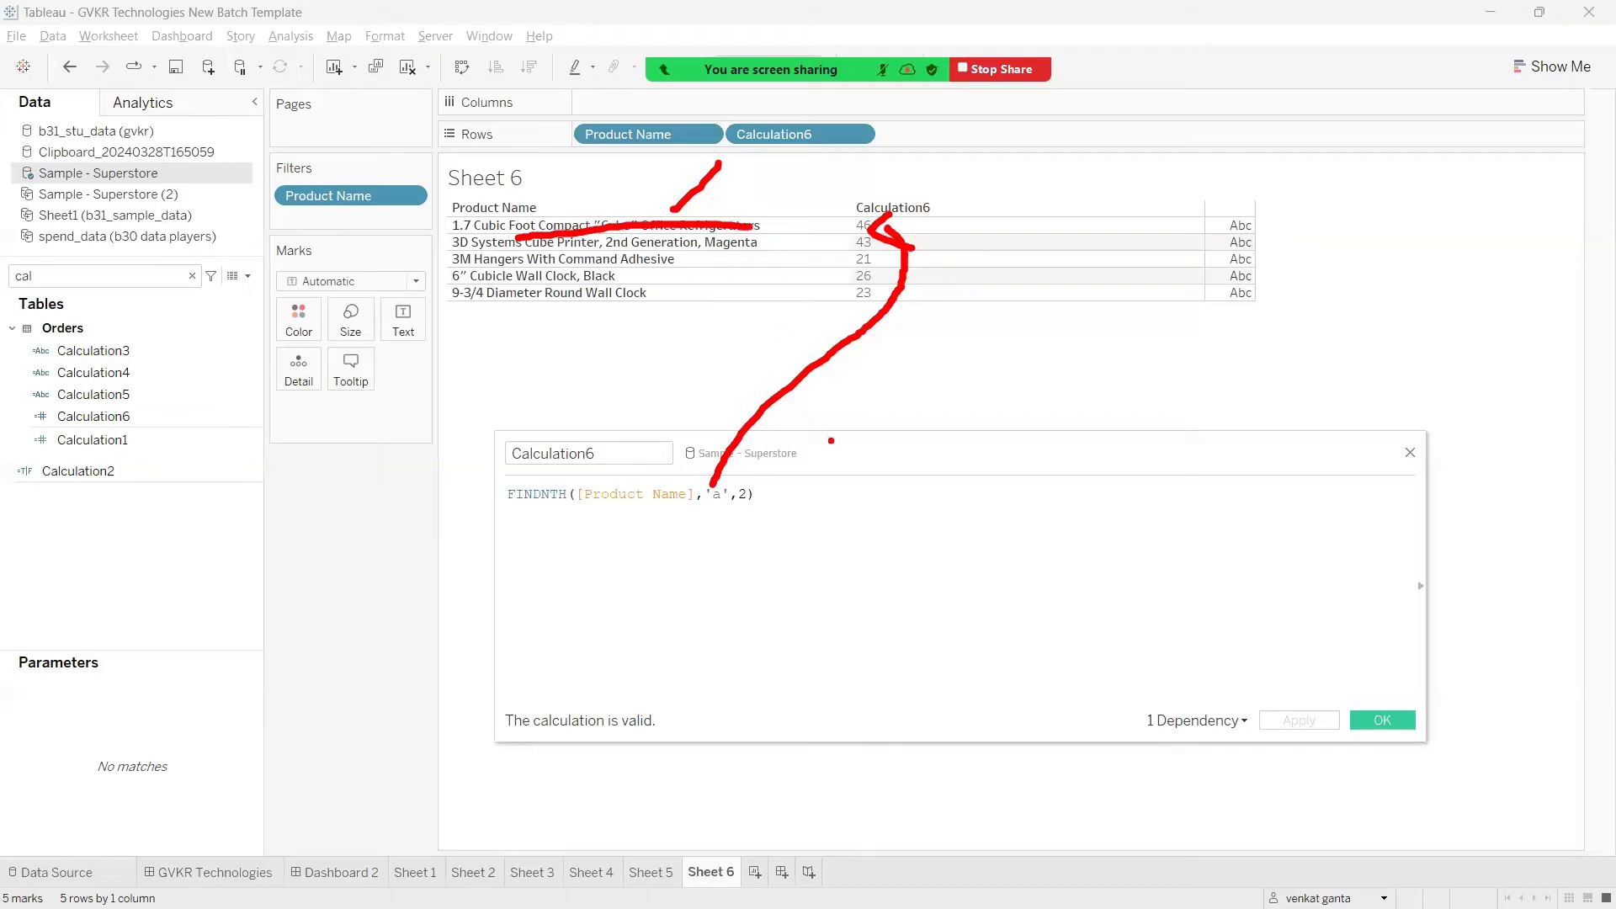
{"action": "key", "text": "Escape"}
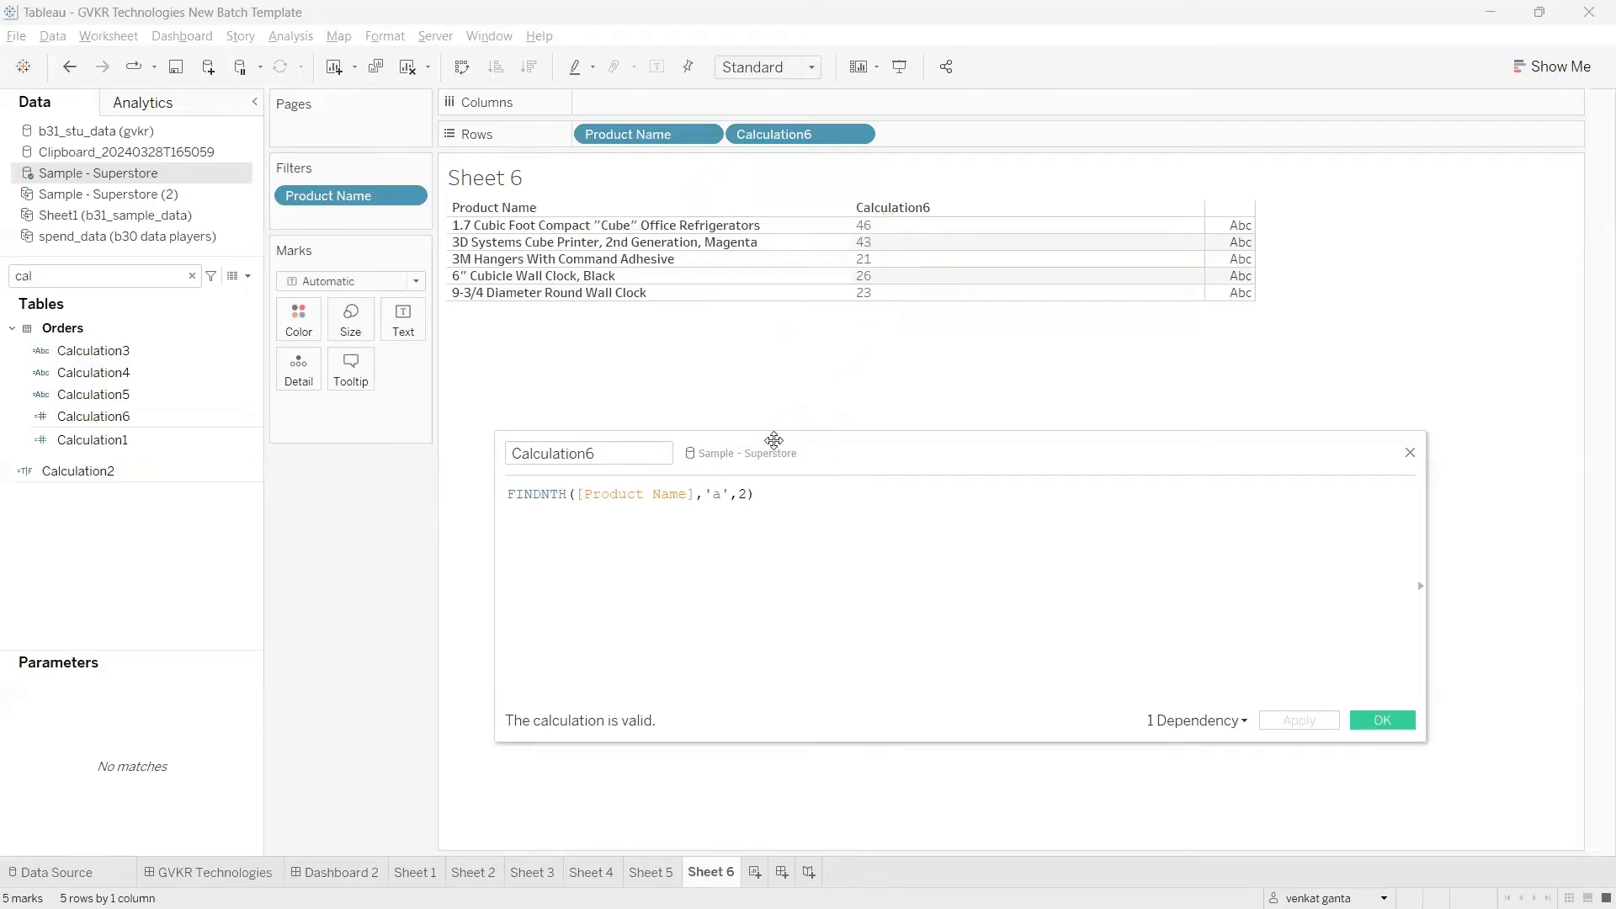
{"action": "key", "text": "ctrl+2"}
{"action": "mouse_move", "coordinate": [763, 494]}
{"action": "left_mouse_down"}
{"action": "mouse_move", "coordinate": [838, 494]}
{"action": "mouse_move", "coordinate": [815, 514]}
{"action": "left_mouse_up"}
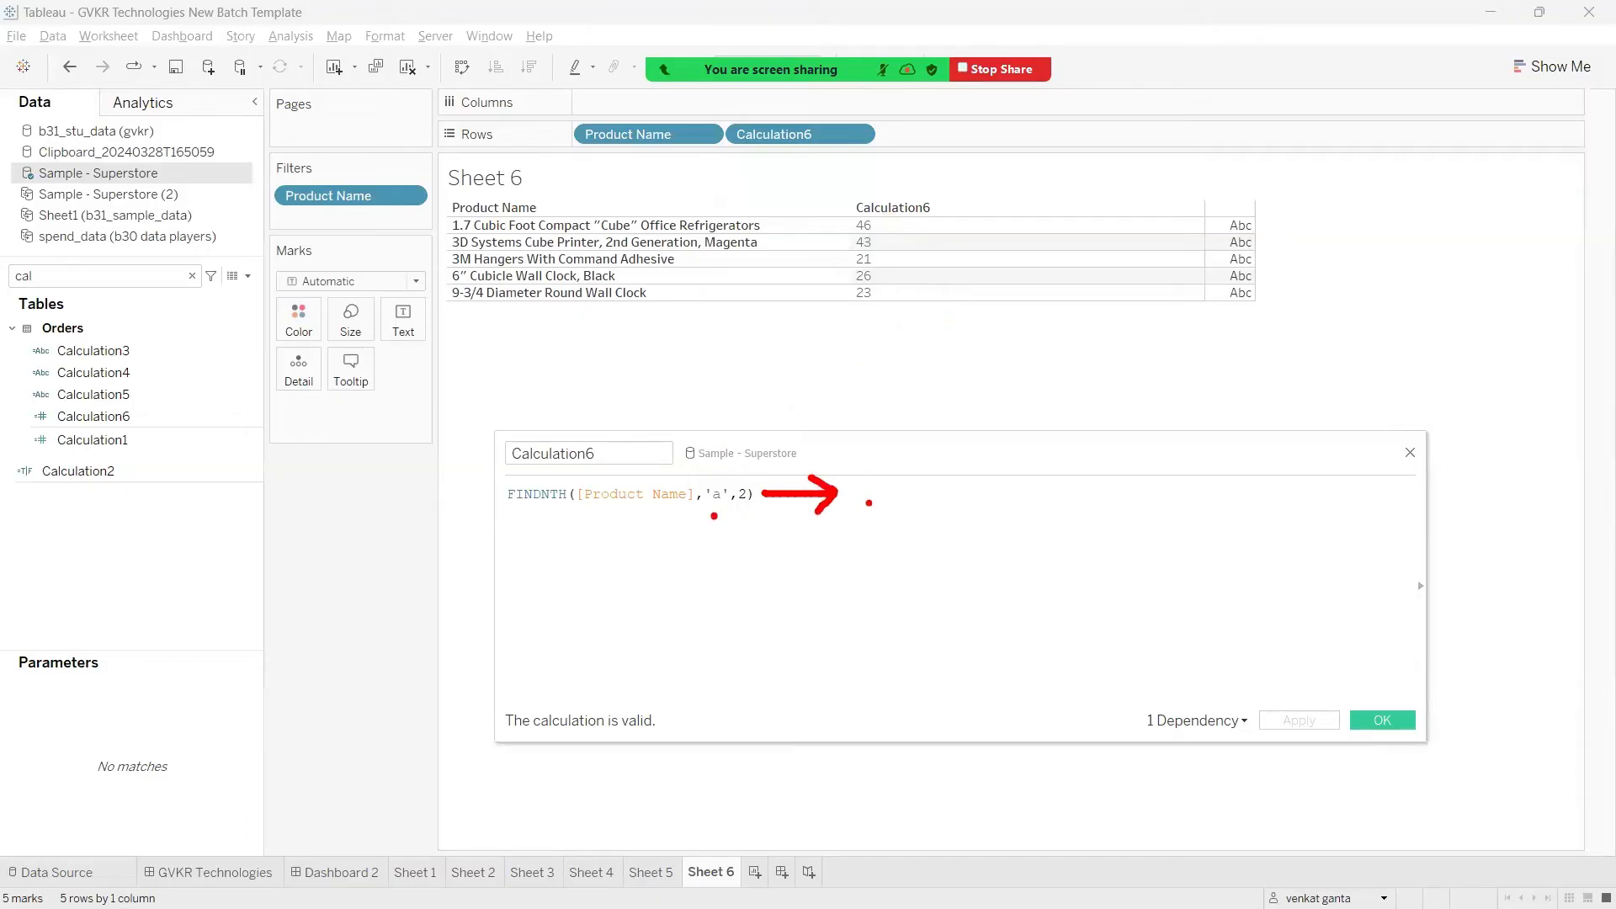
{"action": "mouse_move", "coordinate": [842, 503]}
{"action": "left_mouse_down"}
{"action": "mouse_move", "coordinate": [875, 533]}
{"action": "mouse_move", "coordinate": [914, 469]}
{"action": "left_mouse_up"}
{"action": "left_click_drag", "start_coordinate": [682, 516], "coordinate": [795, 528]}
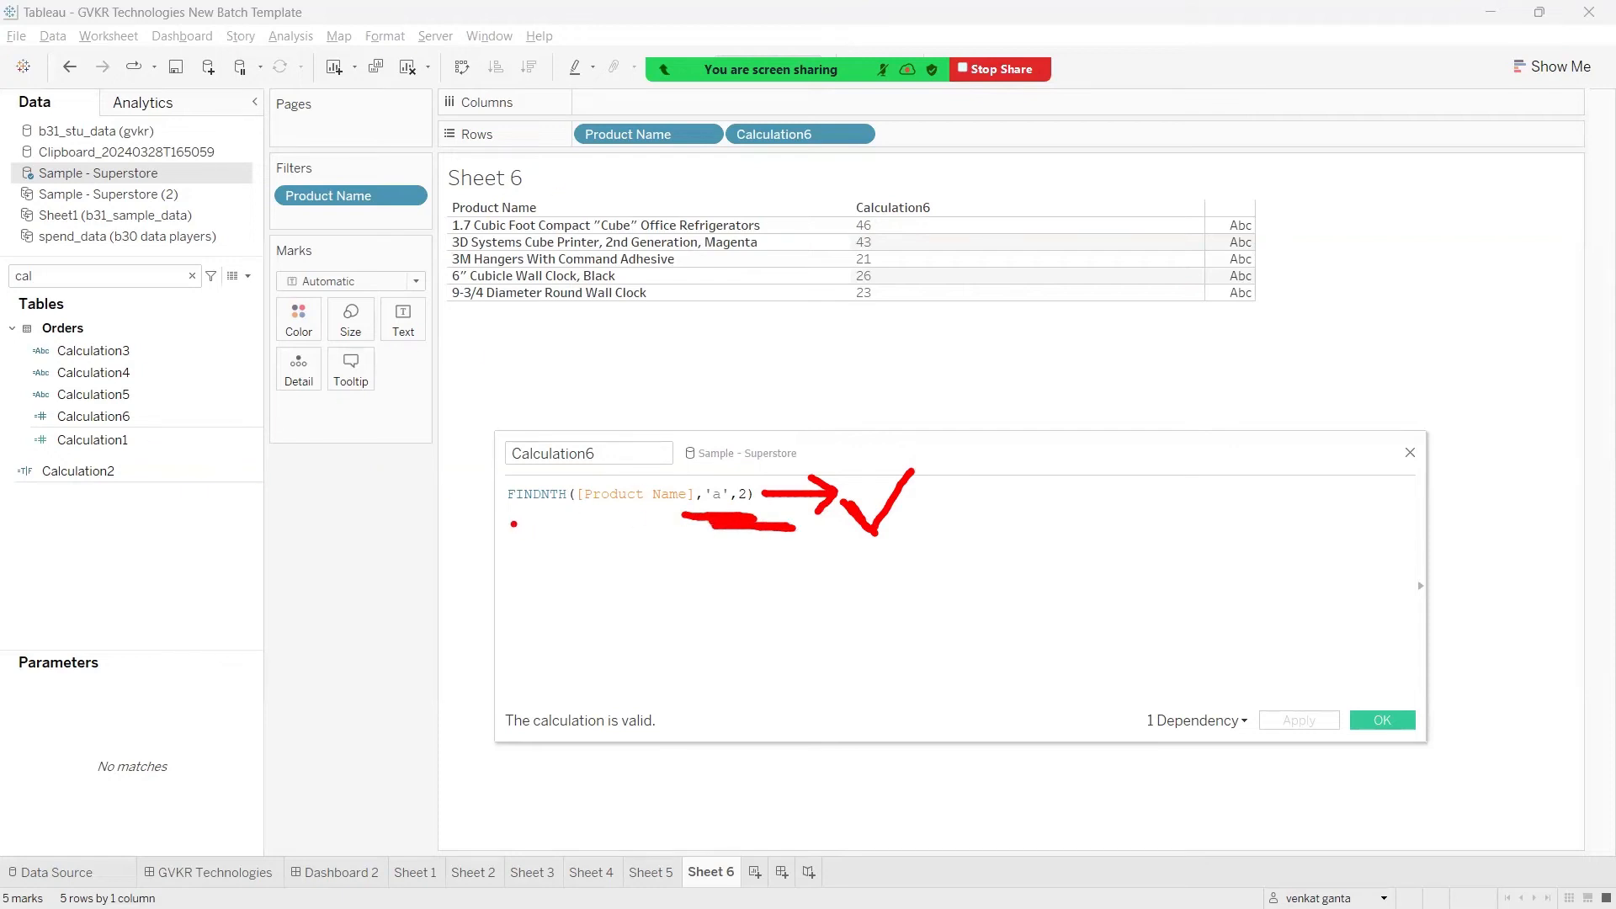
{"action": "mouse_move", "coordinate": [526, 519]}
{"action": "left_mouse_down"}
{"action": "mouse_move", "coordinate": [621, 519]}
{"action": "mouse_move", "coordinate": [474, 521]}
{"action": "left_mouse_up"}
{"action": "mouse_move", "coordinate": [580, 537]}
{"action": "left_mouse_down"}
{"action": "mouse_move", "coordinate": [553, 537]}
{"action": "mouse_move", "coordinate": [615, 603]}
{"action": "left_mouse_up"}
{"action": "left_click_drag", "start_coordinate": [615, 581], "coordinate": [615, 603]}
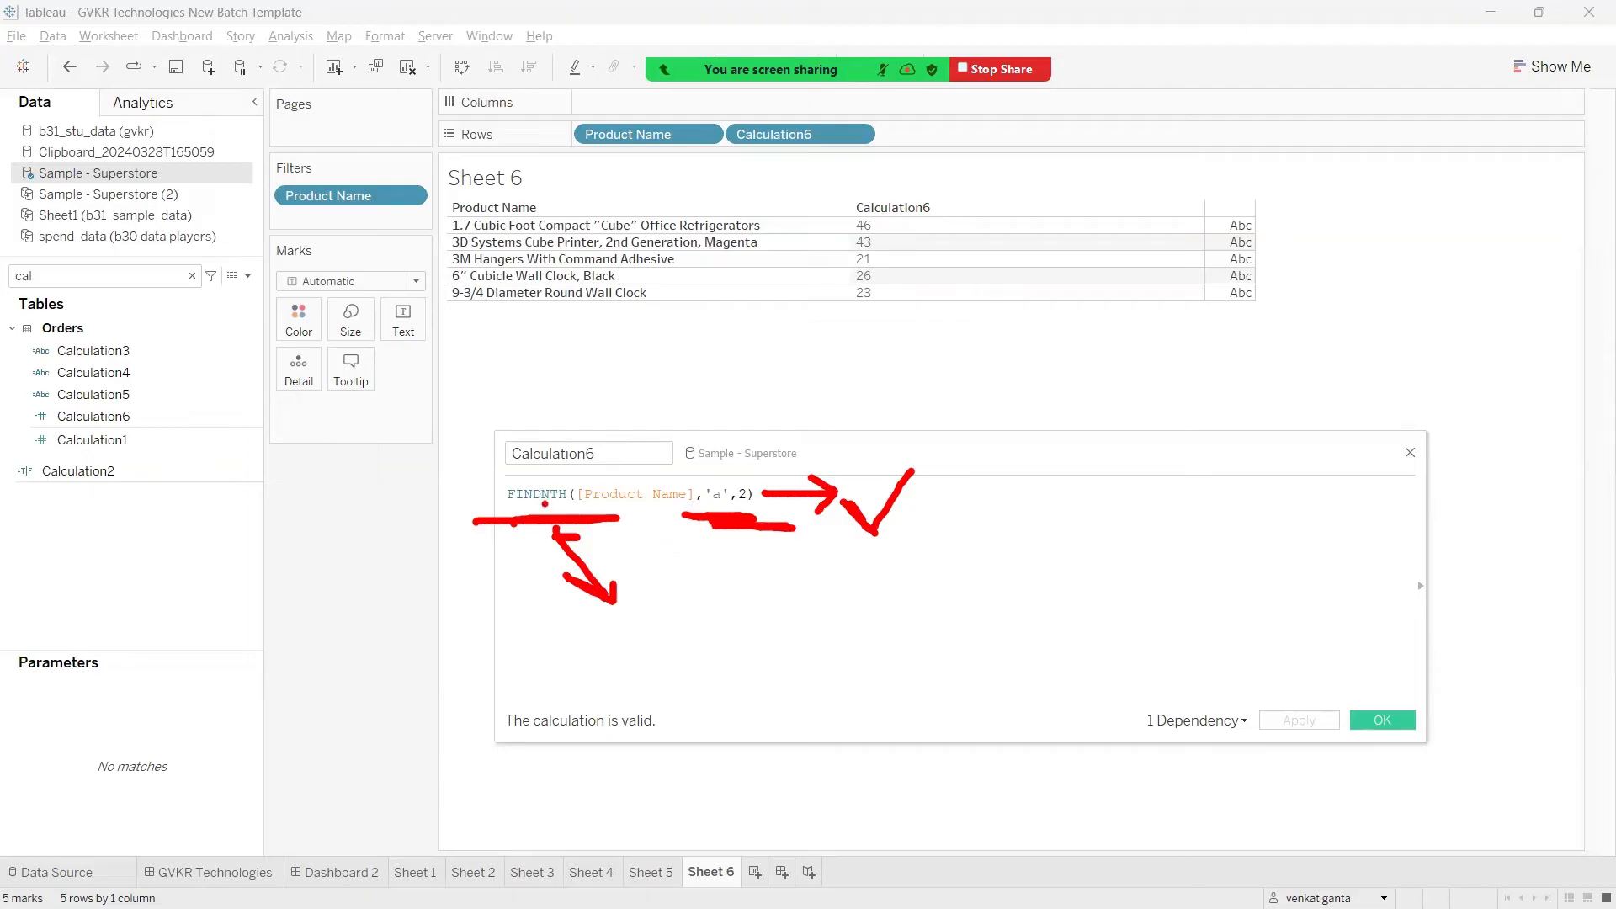
{"action": "mouse_move", "coordinate": [505, 486]}
{"action": "left_mouse_down"}
{"action": "mouse_move", "coordinate": [505, 558]}
{"action": "mouse_move", "coordinate": [791, 591]}
{"action": "mouse_move", "coordinate": [505, 463]}
{"action": "mouse_move", "coordinate": [495, 475]}
{"action": "mouse_move", "coordinate": [182, 410]}
{"action": "mouse_move", "coordinate": [137, 415]}
{"action": "mouse_move", "coordinate": [172, 427]}
{"action": "left_mouse_up"}
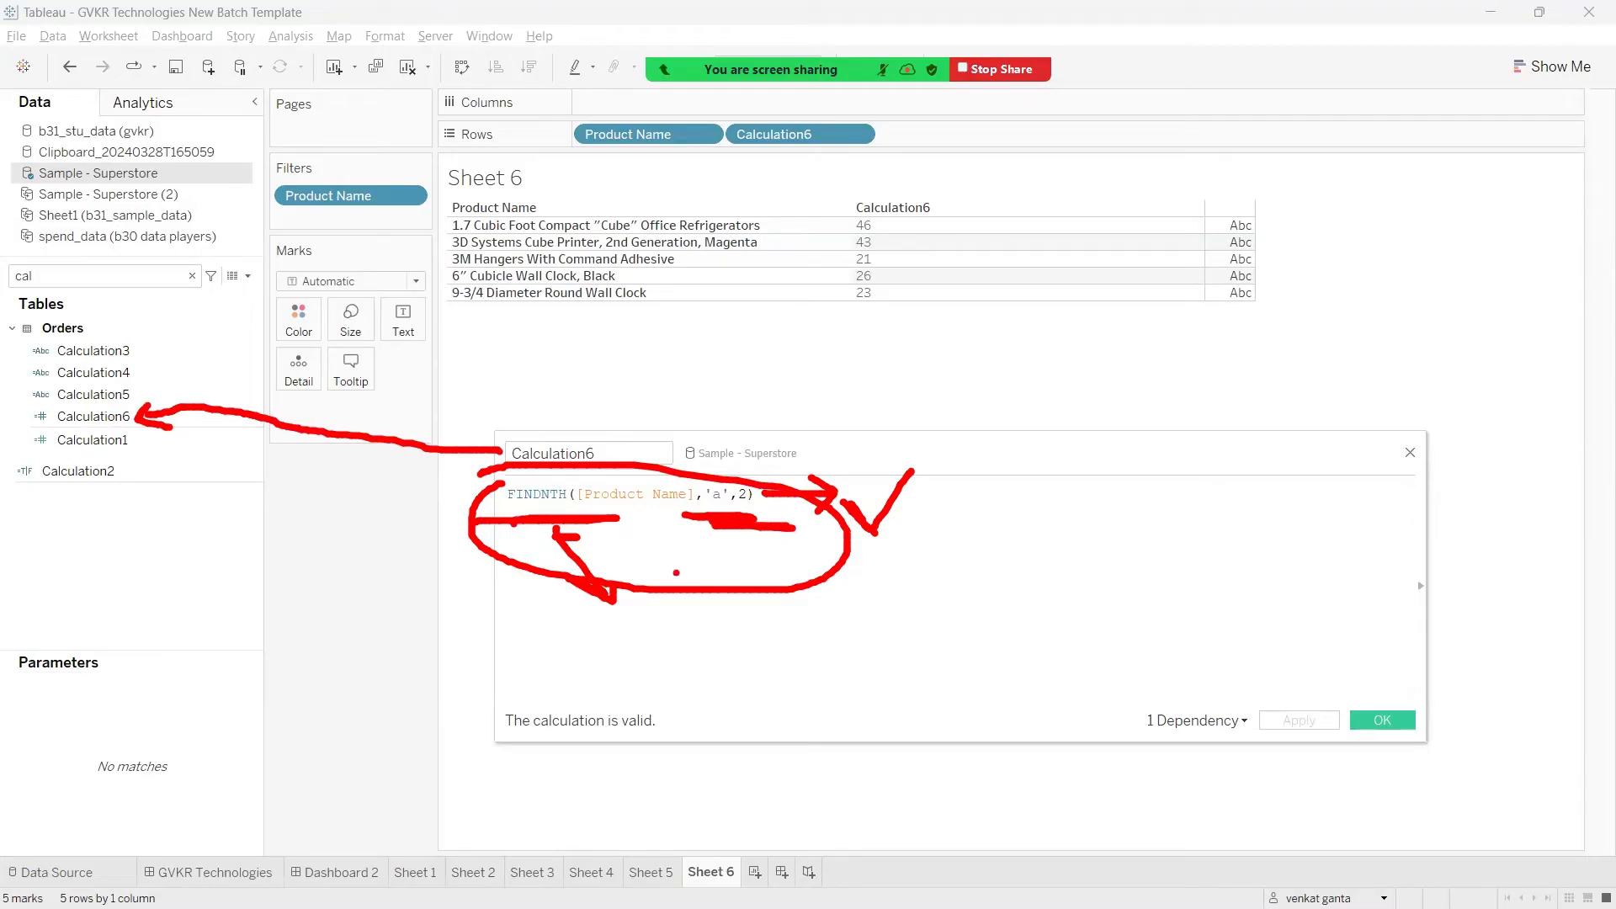
{"action": "key", "text": "Escape"}
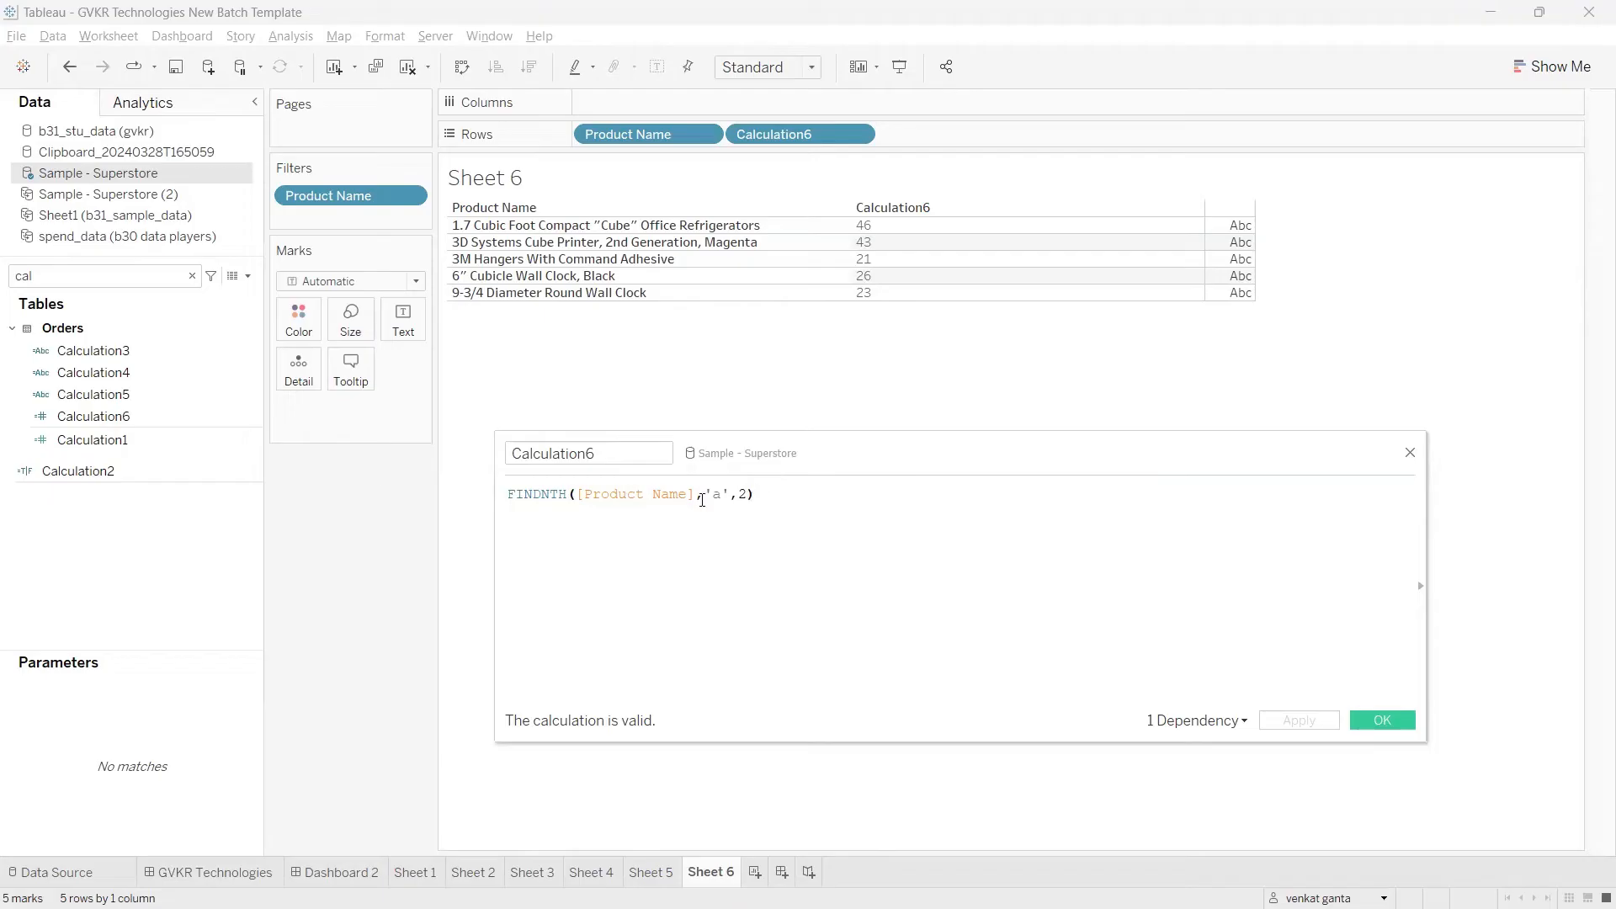
Step: Accept and close the Calculation6 formula, and look up the REPLACE function in the Tableau notes in Chrome
{"action": "left_click", "coordinate": [1368, 716]}
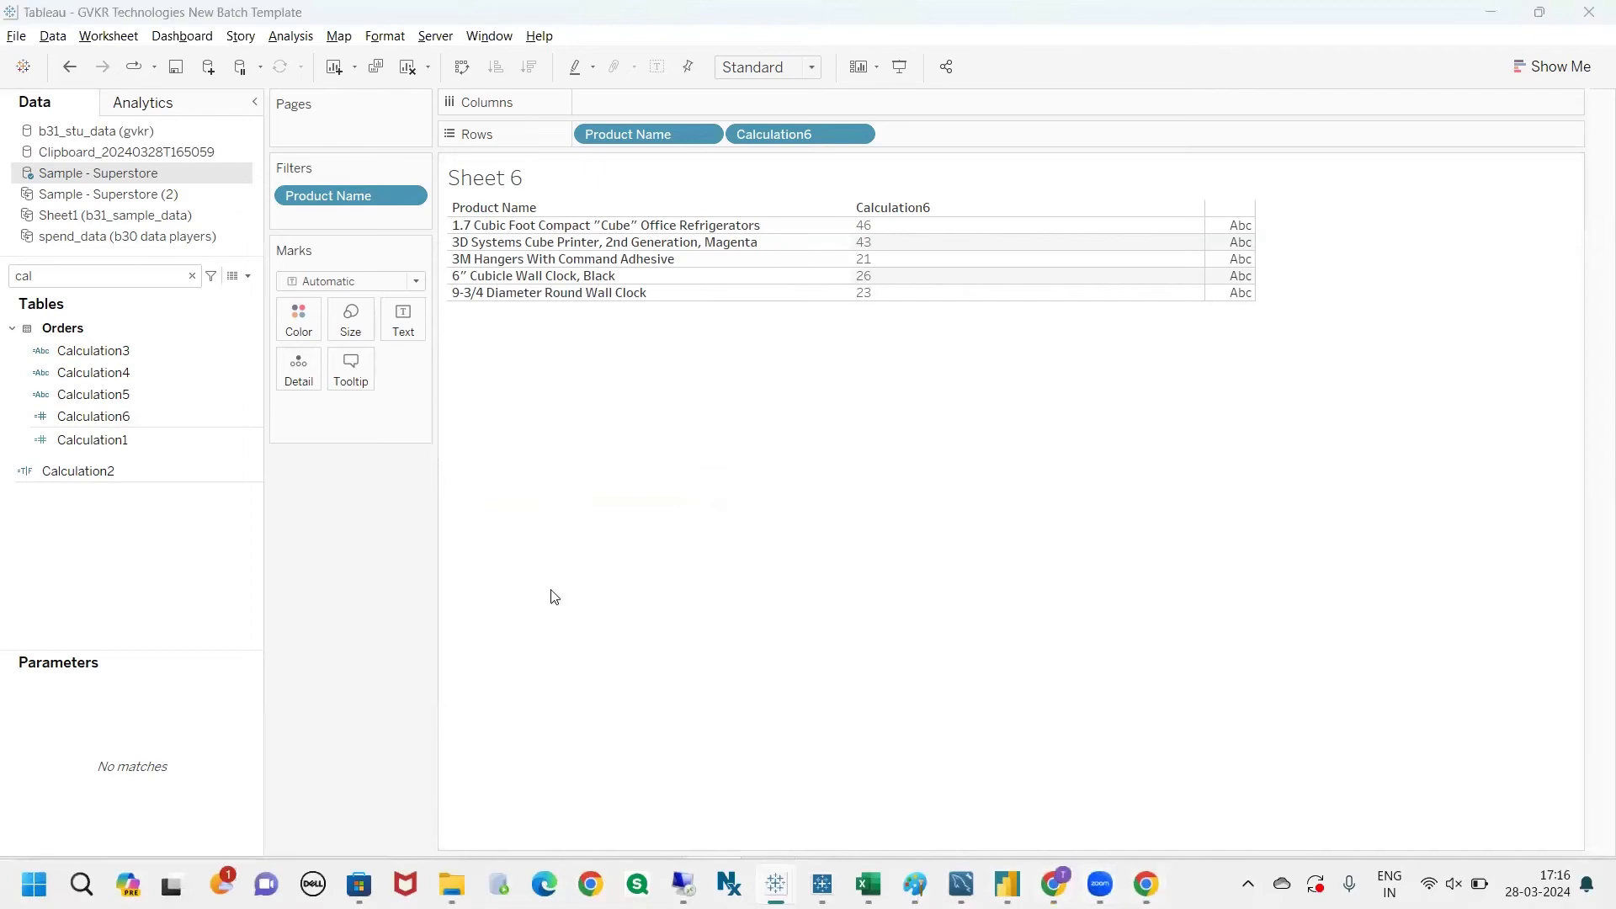
{"action": "key", "text": "alt+Tab"}
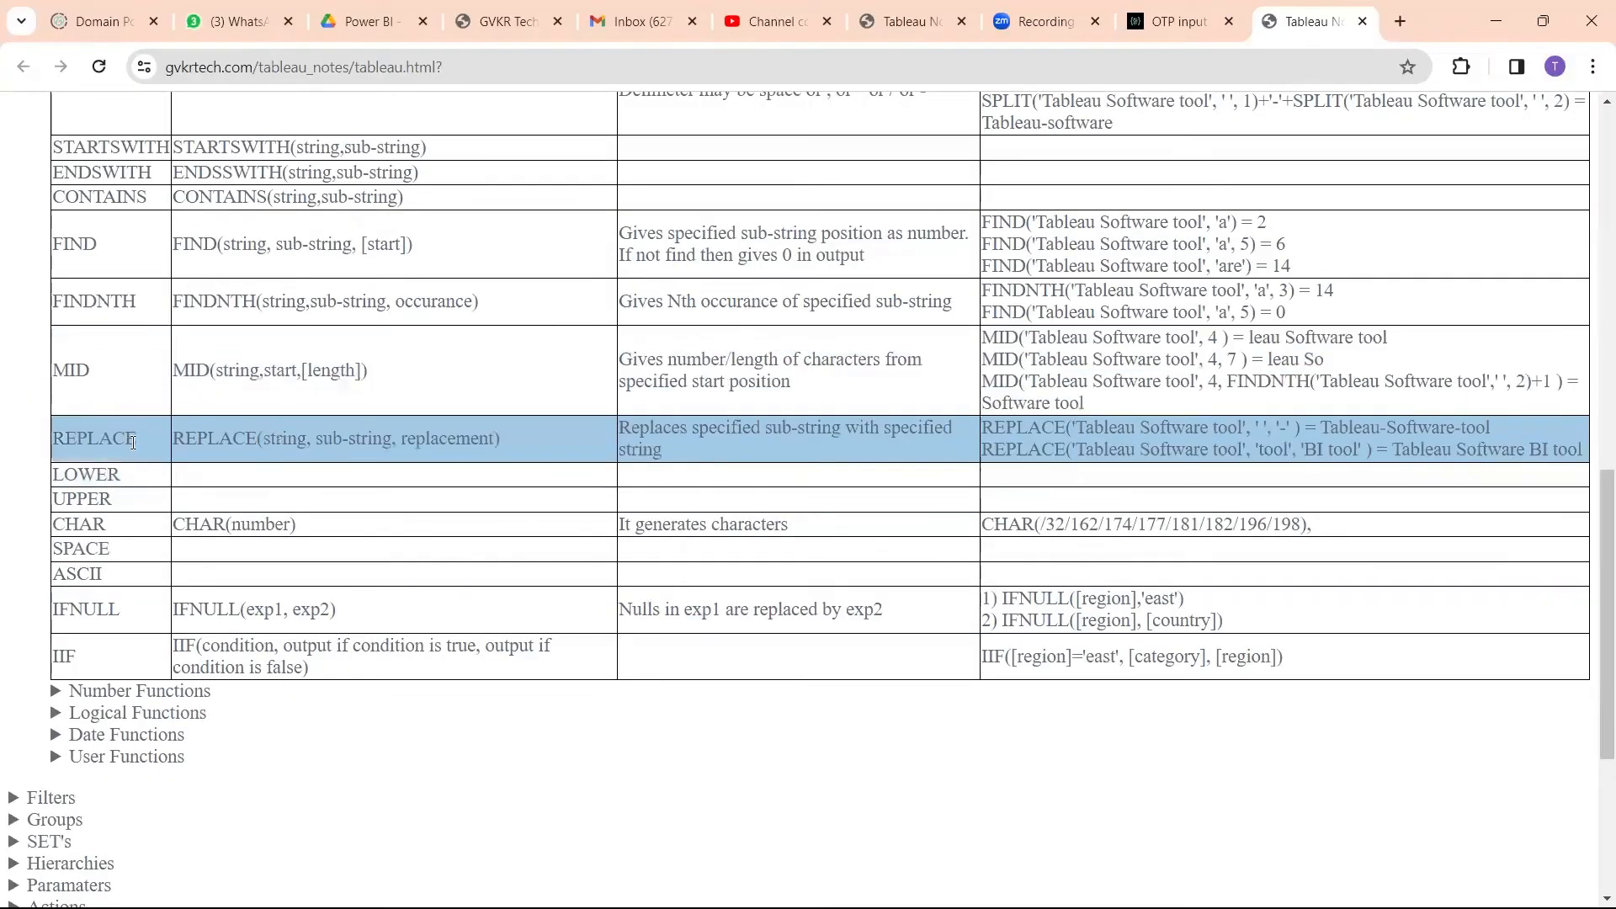
{"action": "left_click_drag", "start_coordinate": [136, 443], "coordinate": [55, 443]}
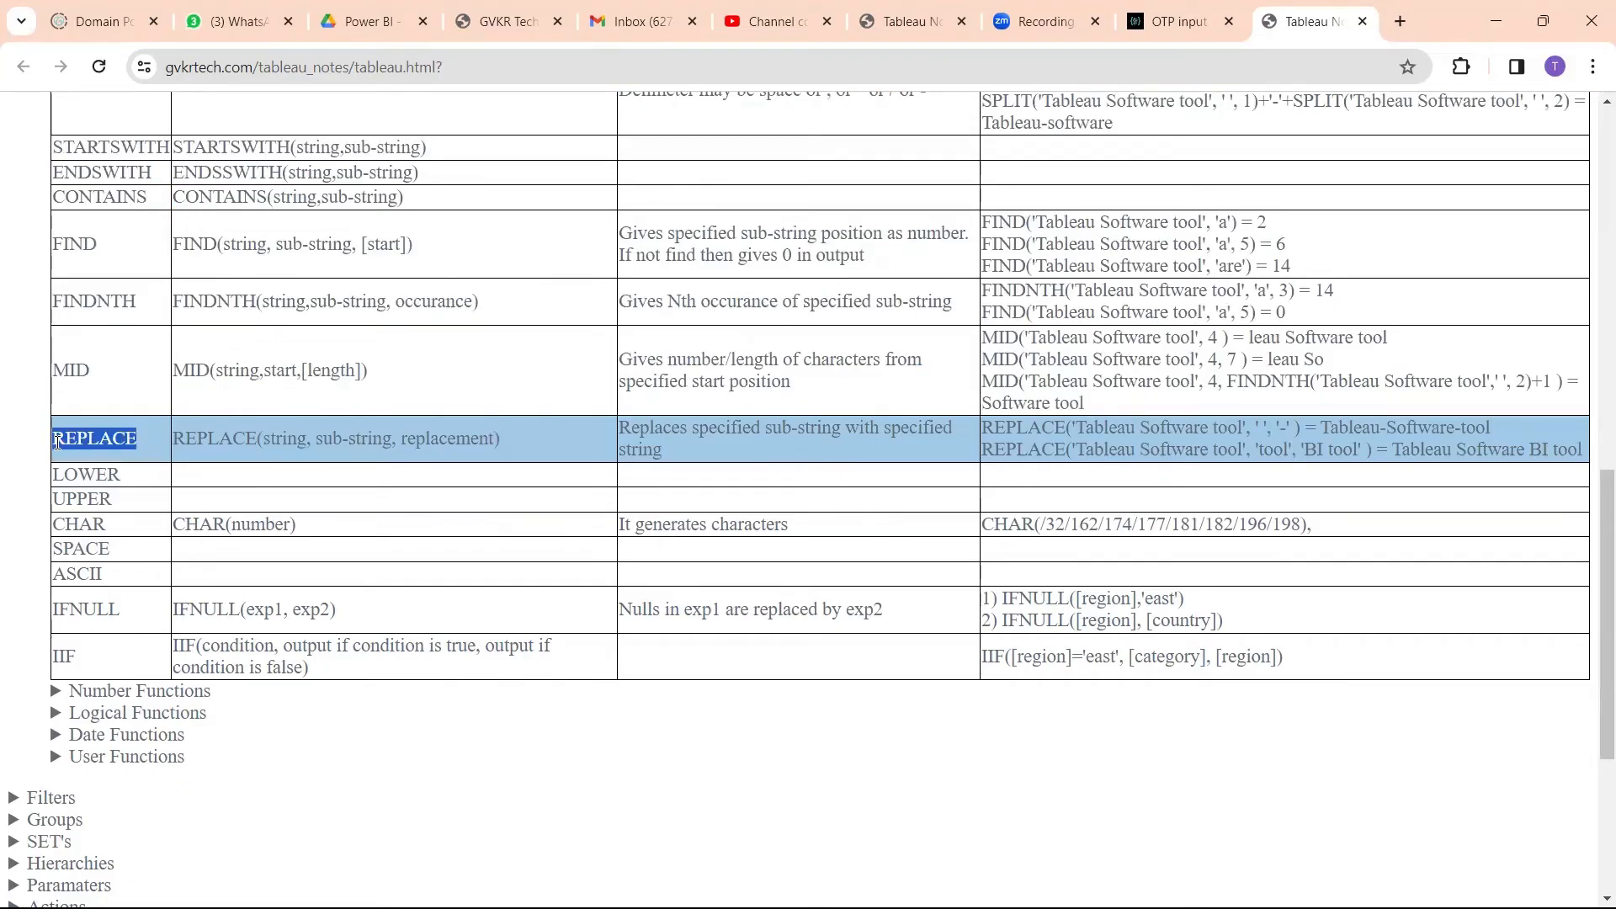
Step: Switch back to Tableau and open Calculation6 for editing
{"action": "key", "text": "alt+Tab"}
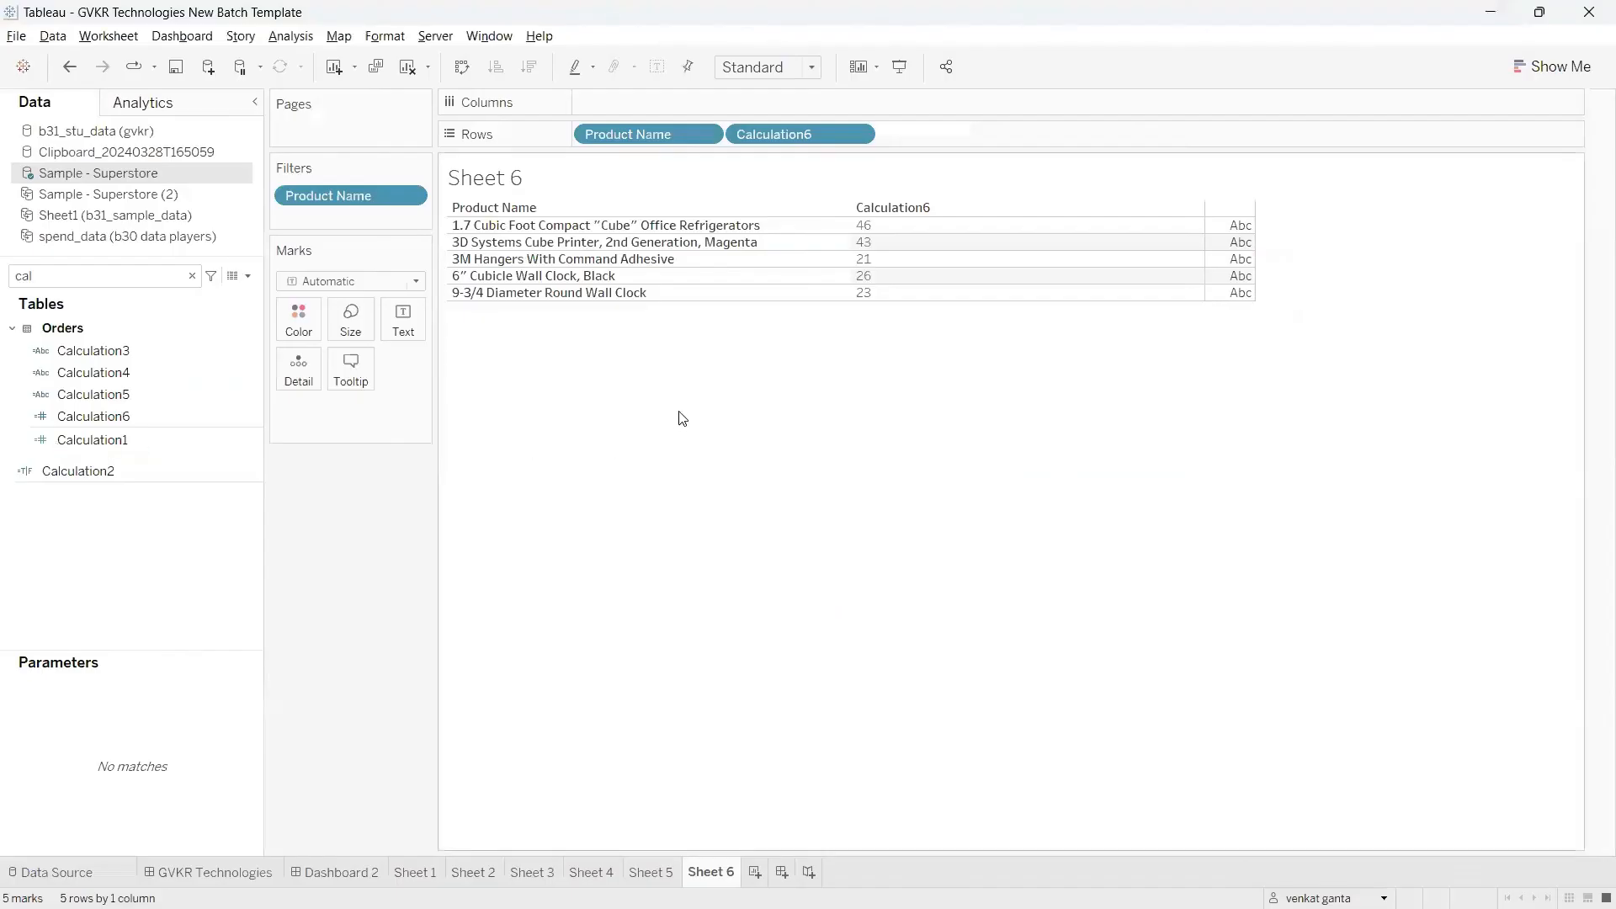
{"action": "left_click", "coordinate": [251, 422]}
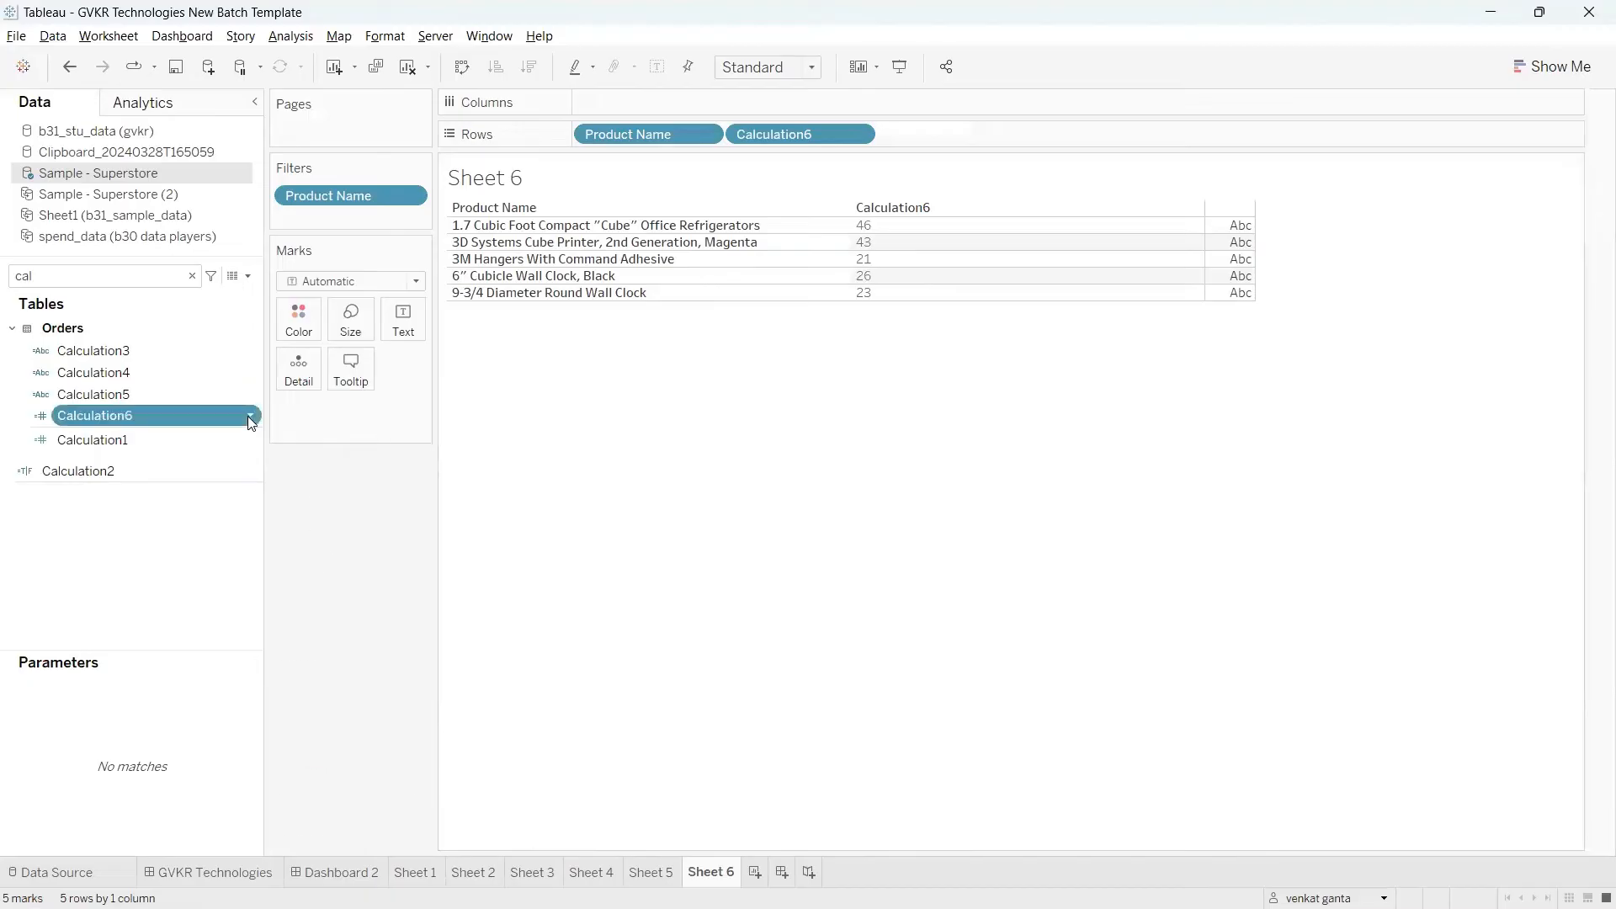
{"action": "left_click", "coordinate": [486, 495]}
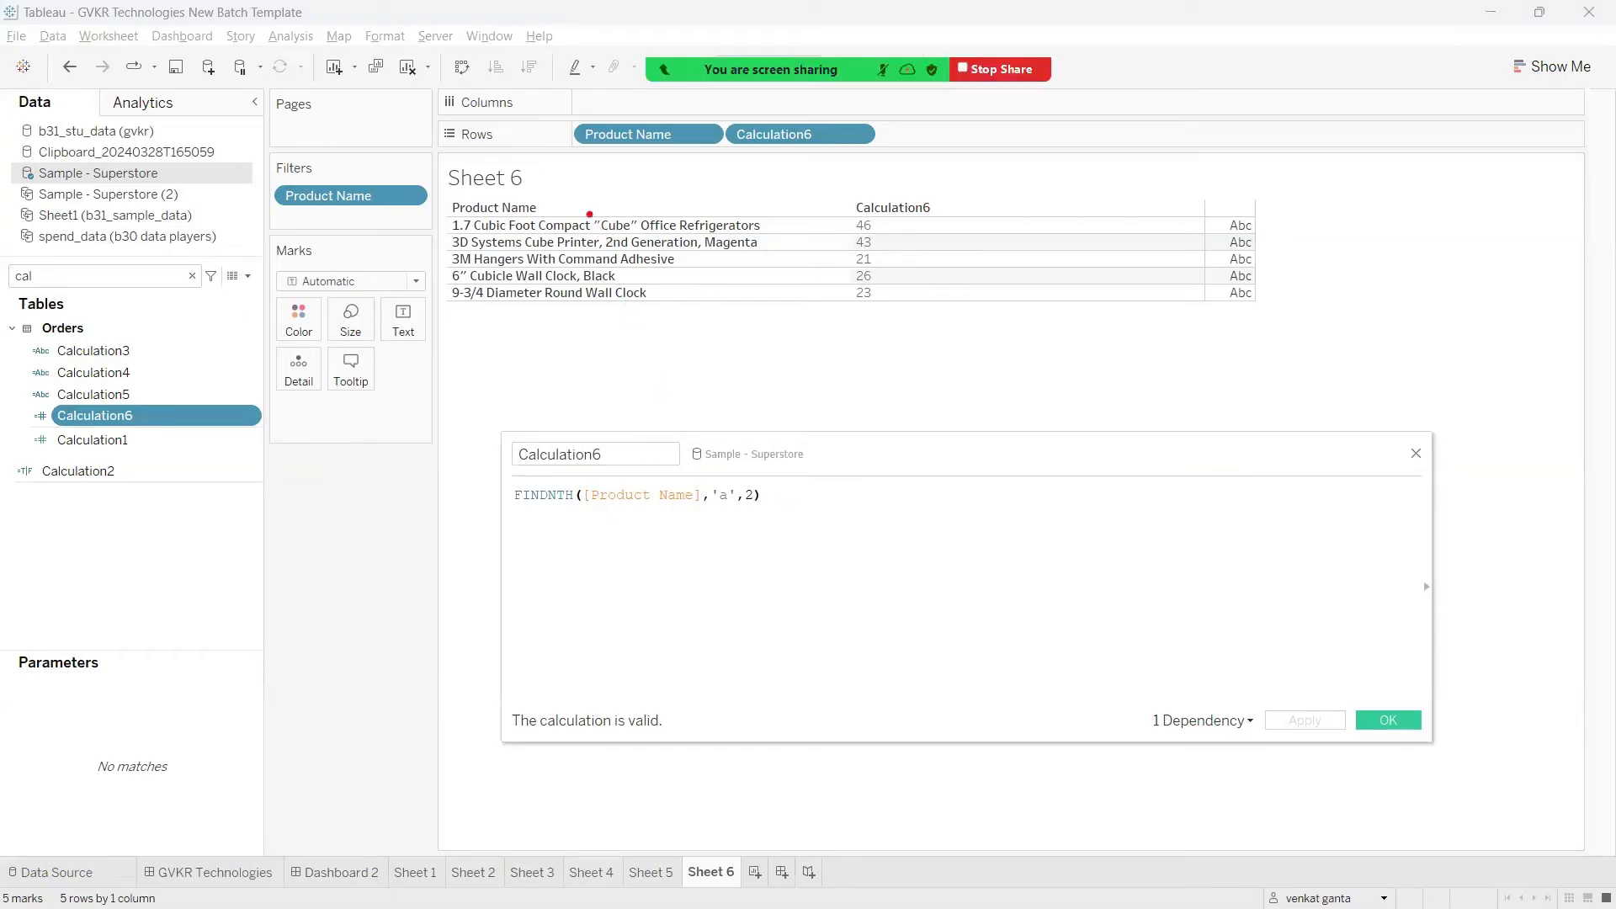
{"action": "left_click_drag", "start_coordinate": [648, 170], "coordinate": [643, 212]}
{"action": "mouse_move", "coordinate": [573, 179]}
{"action": "left_mouse_down"}
{"action": "mouse_move", "coordinate": [529, 168]}
{"action": "mouse_move", "coordinate": [625, 174]}
{"action": "left_mouse_up"}
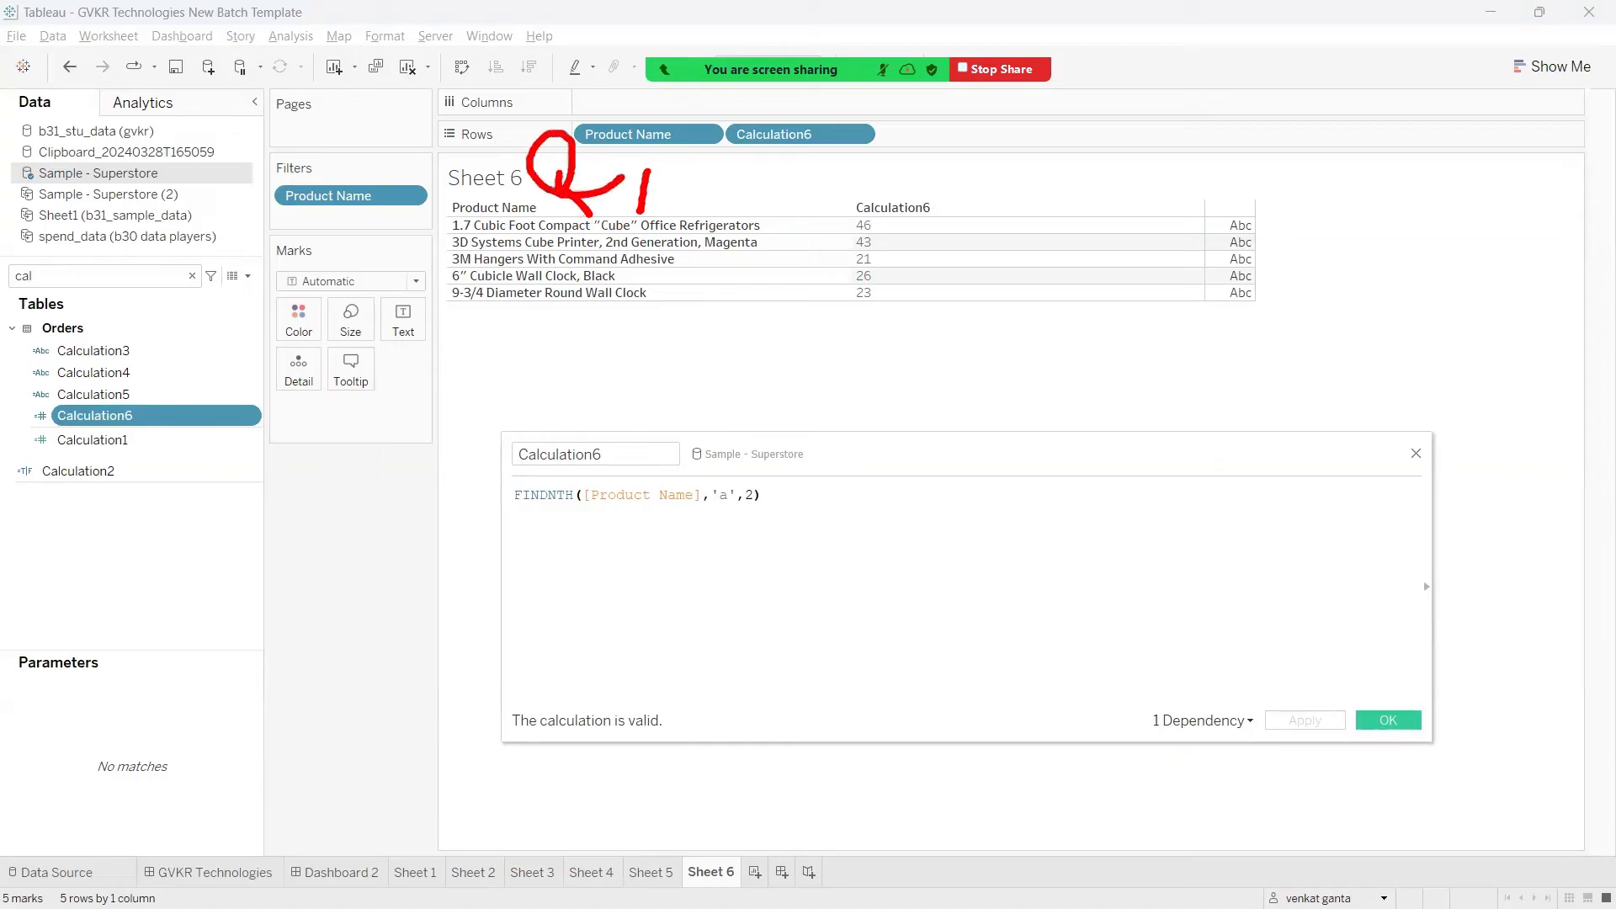
{"action": "key", "text": "Escape"}
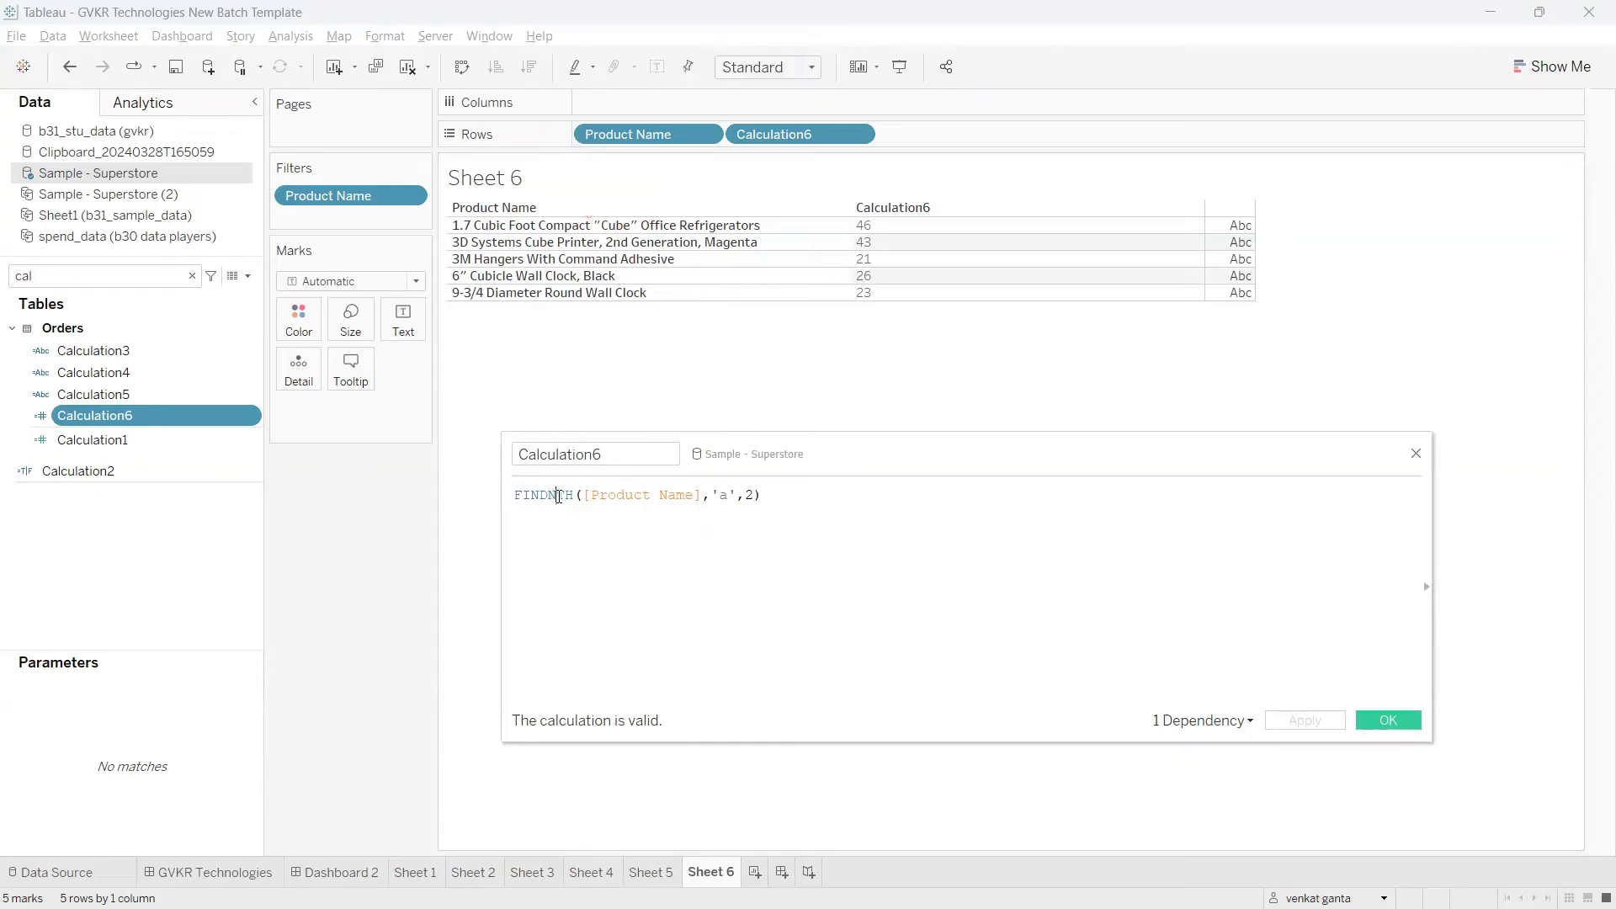
Step: Change the function in Calculation6 from FINDNTH to REPLACE and set its substring argument to a double quote, '"'
{"action": "double_click", "coordinate": [558, 497]}
{"action": "type", "text": "repla"}
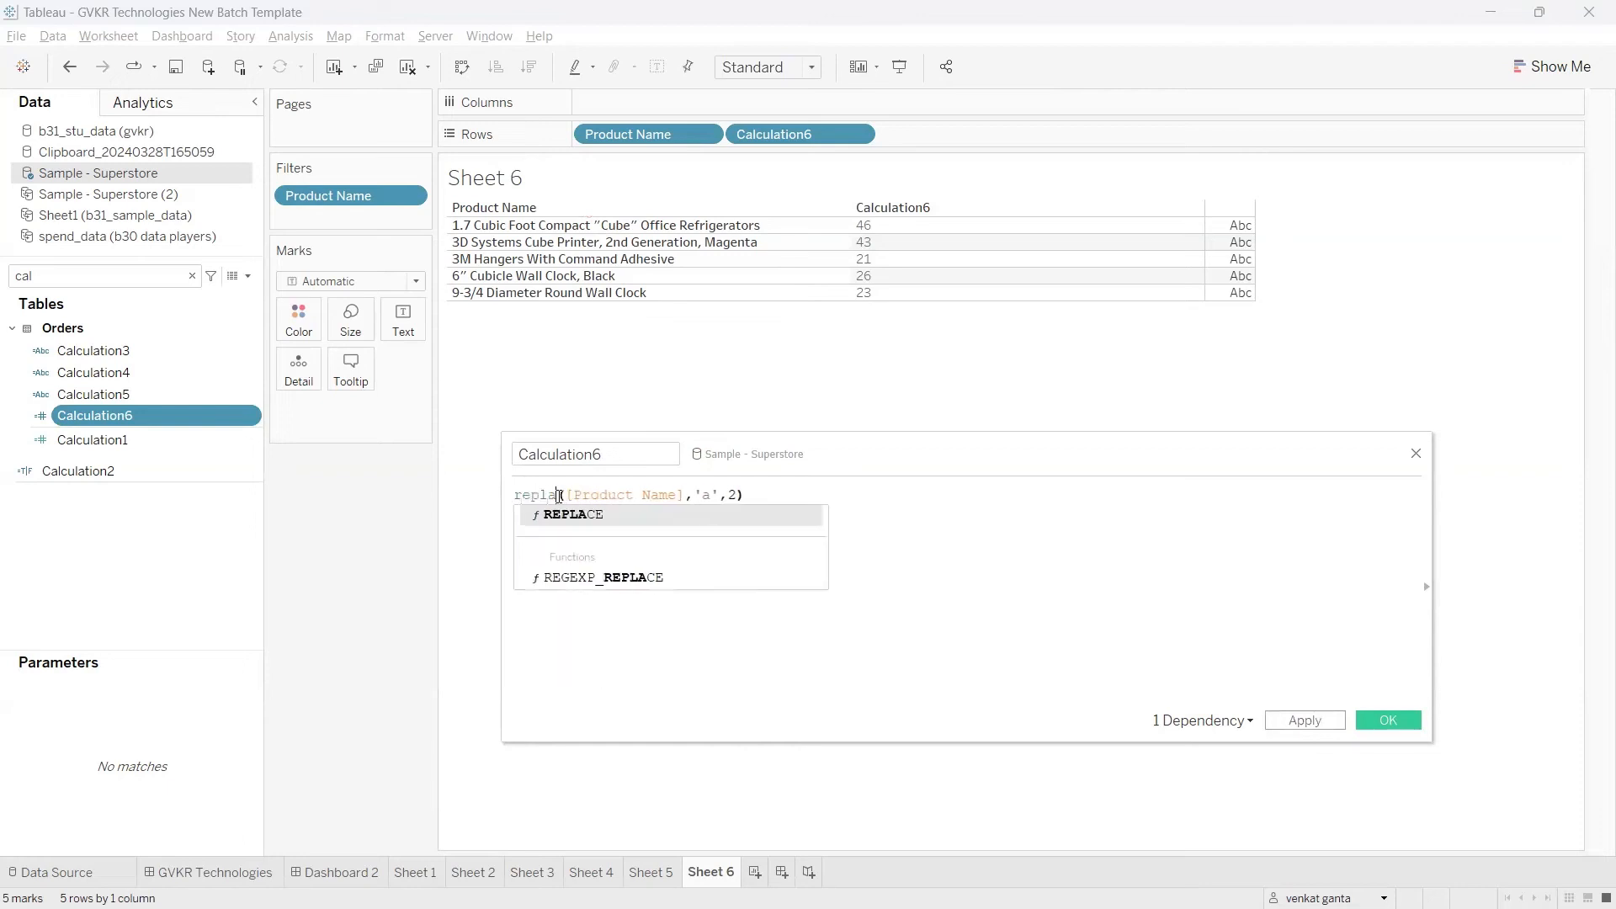
{"action": "key", "text": "Return"}
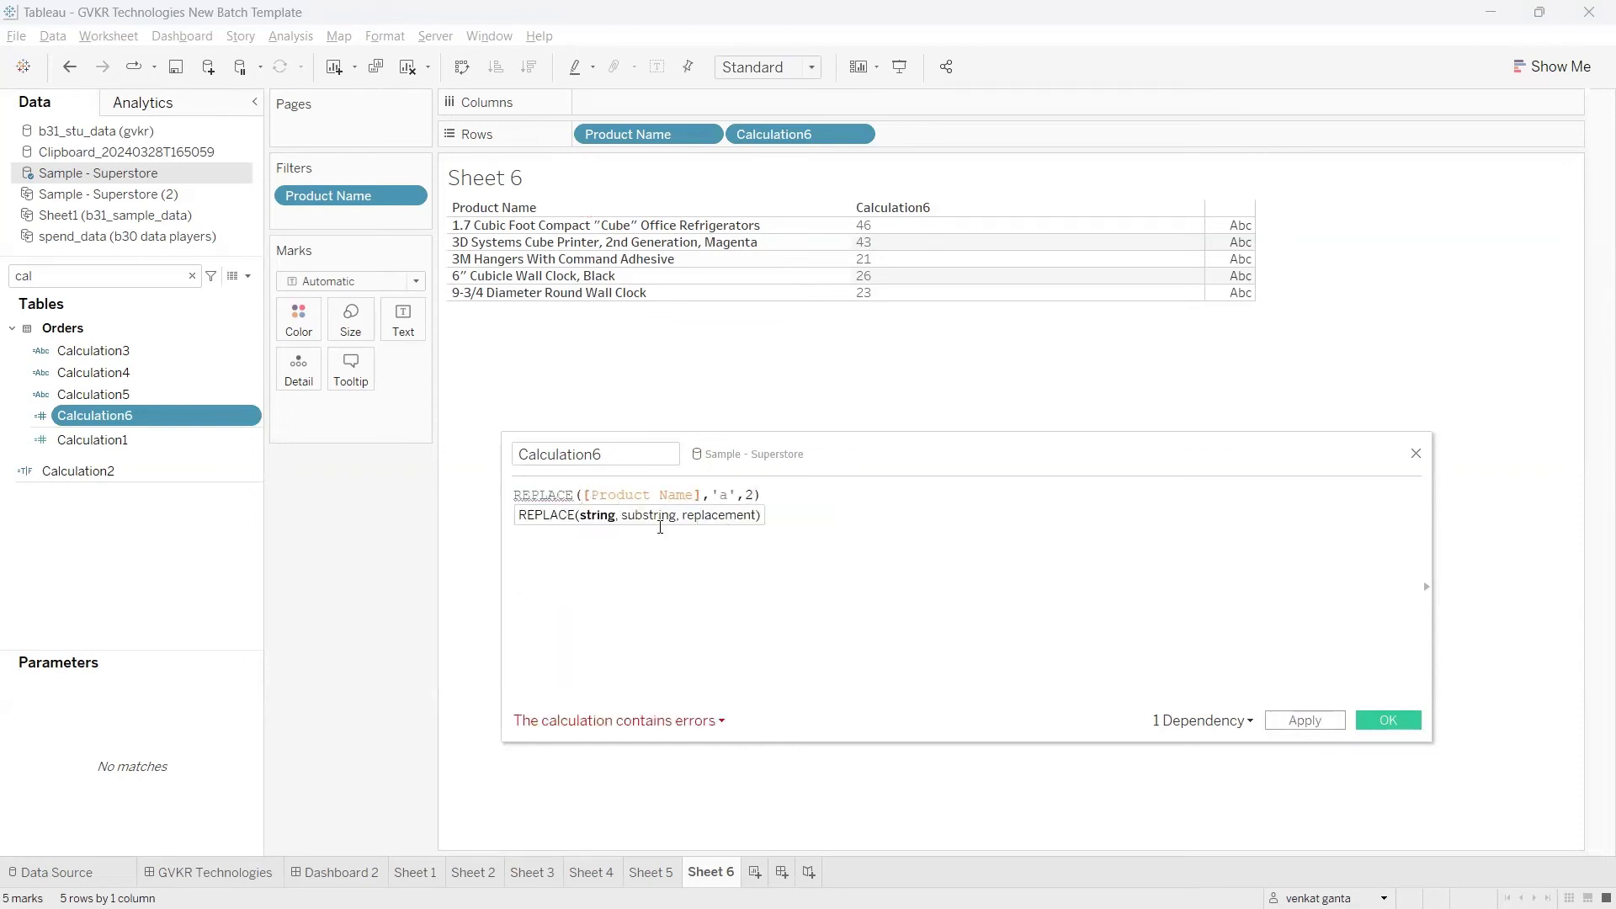
{"action": "left_click", "coordinate": [730, 496]}
{"action": "key", "text": "BackSpace"}
{"action": "type", "text": "',"}
{"action": "left_click", "coordinate": [732, 493]}
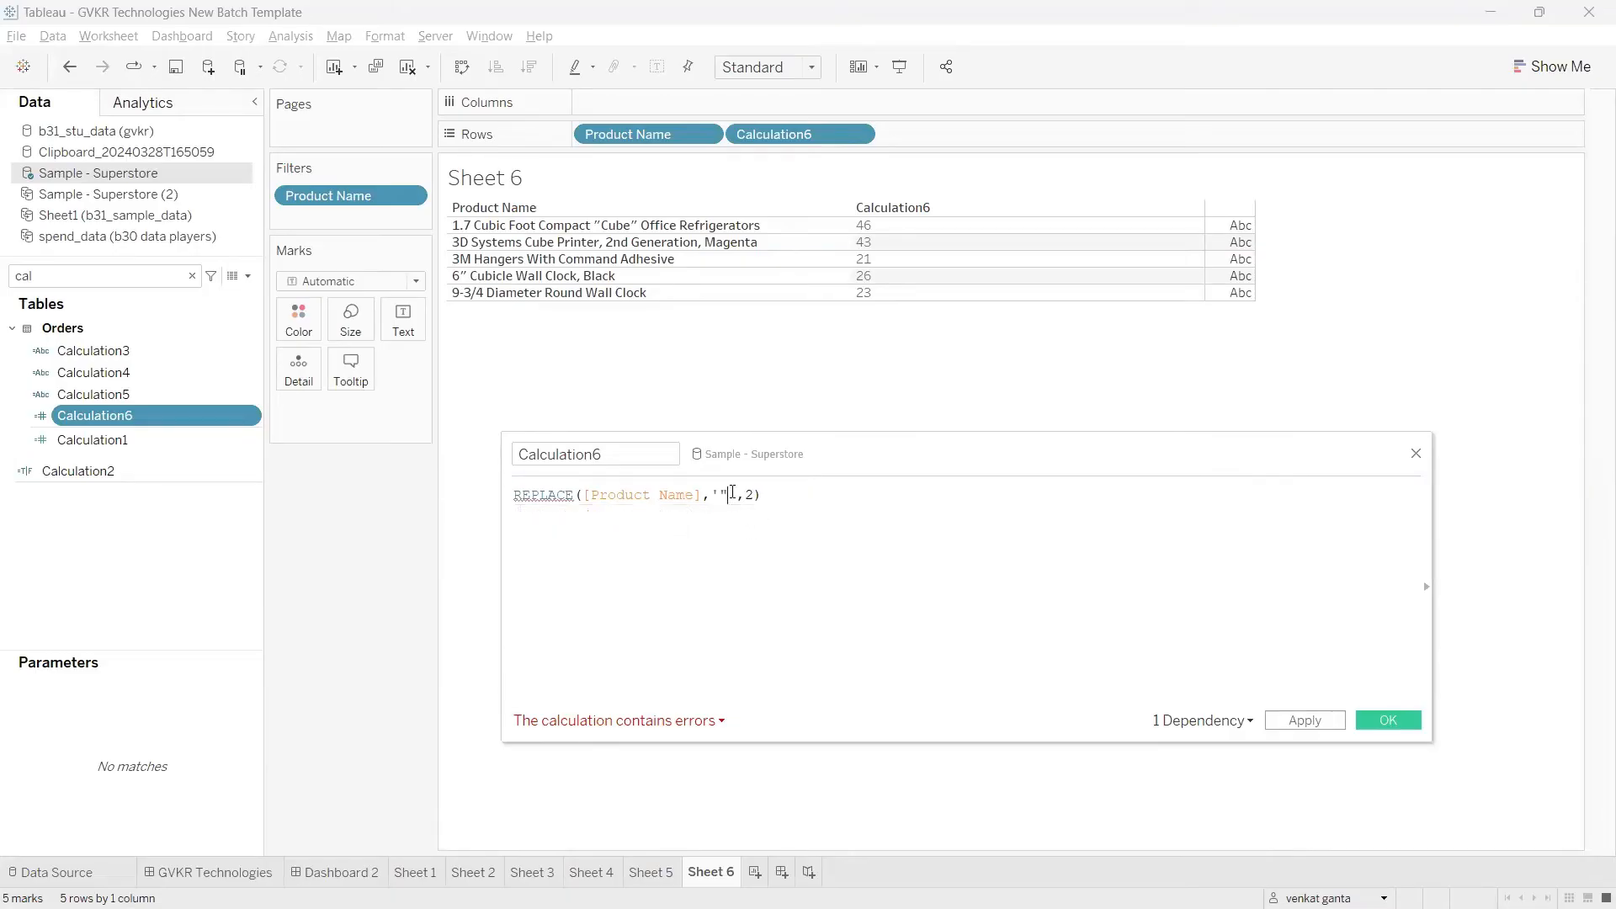
{"action": "type", "text": "'"}
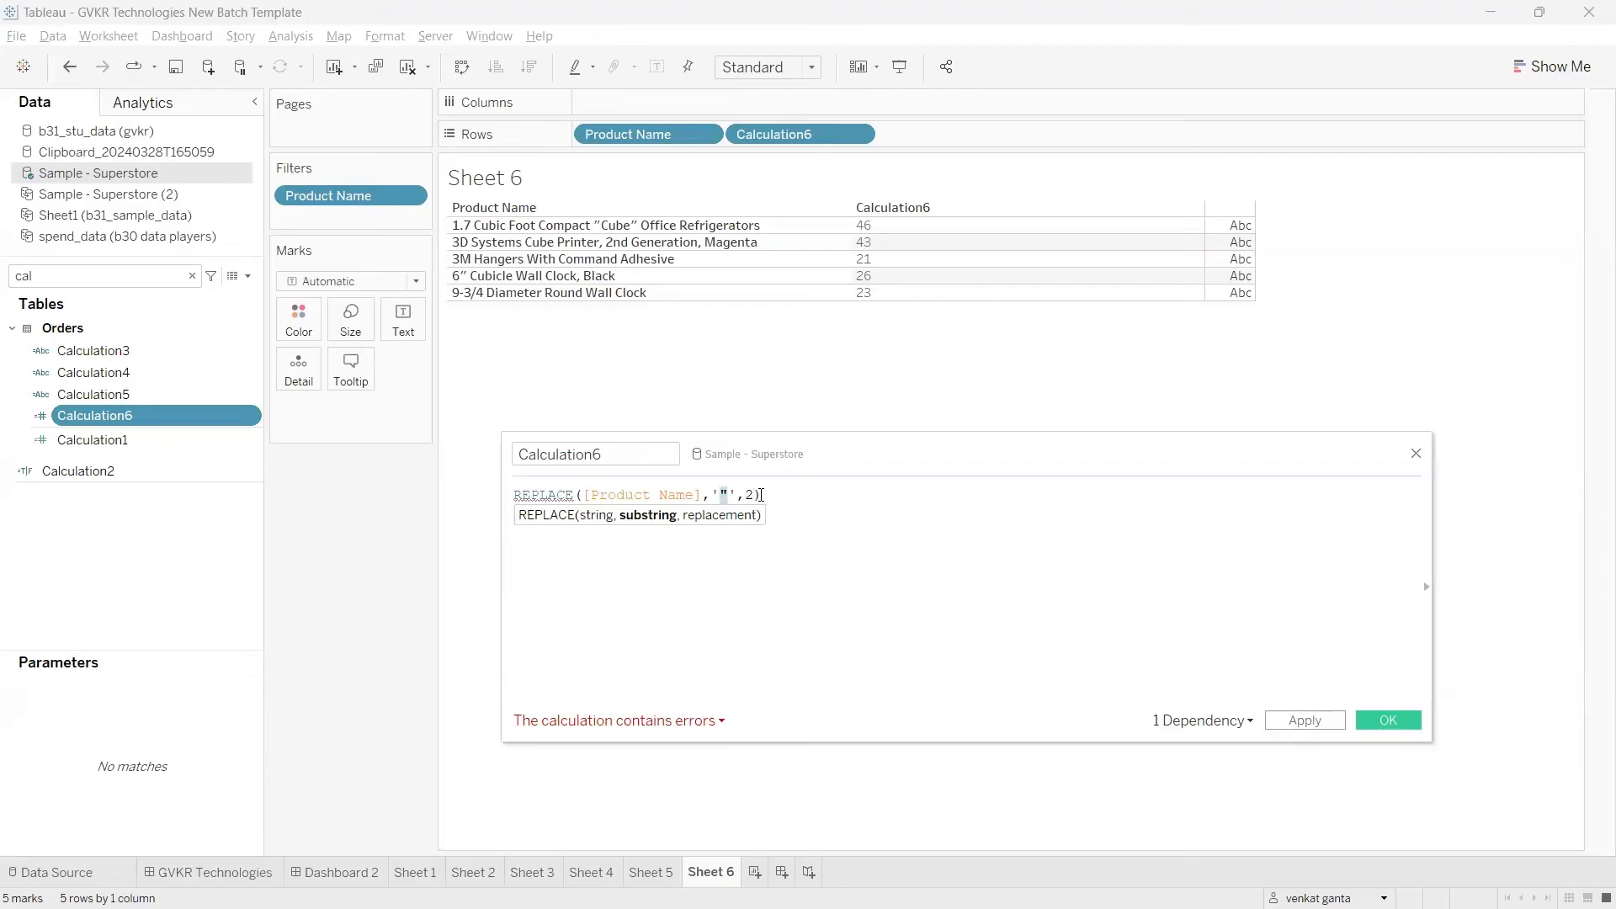
Step: Set the replacement argument of the REPLACE formula in Calculation6 to '@' and apply the calculation
{"action": "left_click", "coordinate": [749, 495]}
{"action": "key", "text": "Delete"}
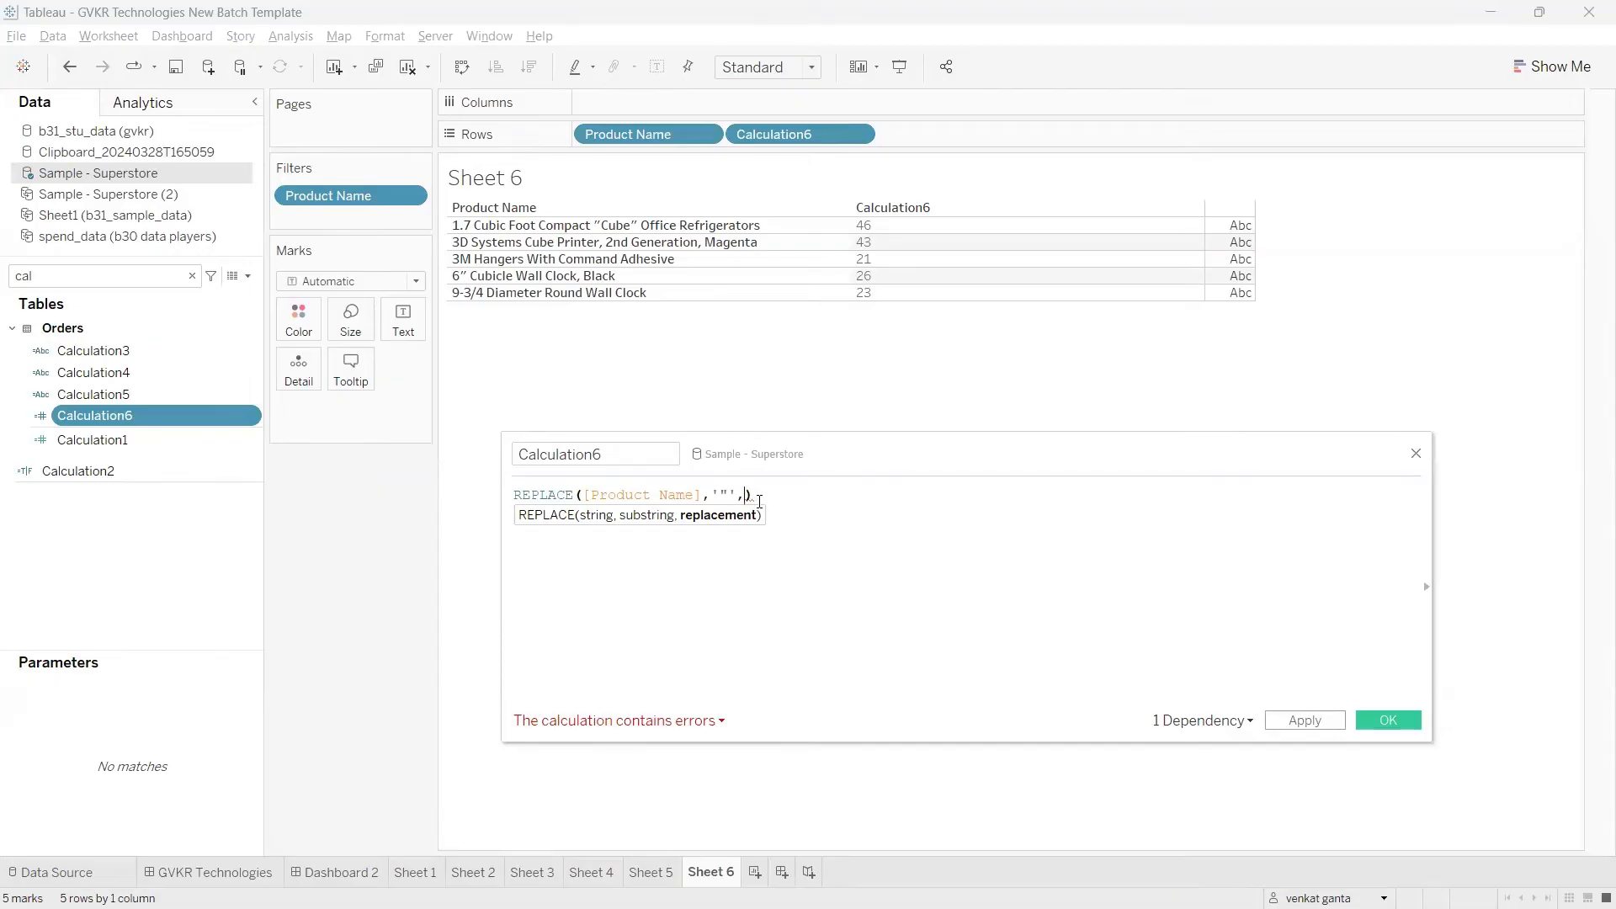
{"action": "type", "text": "'"}
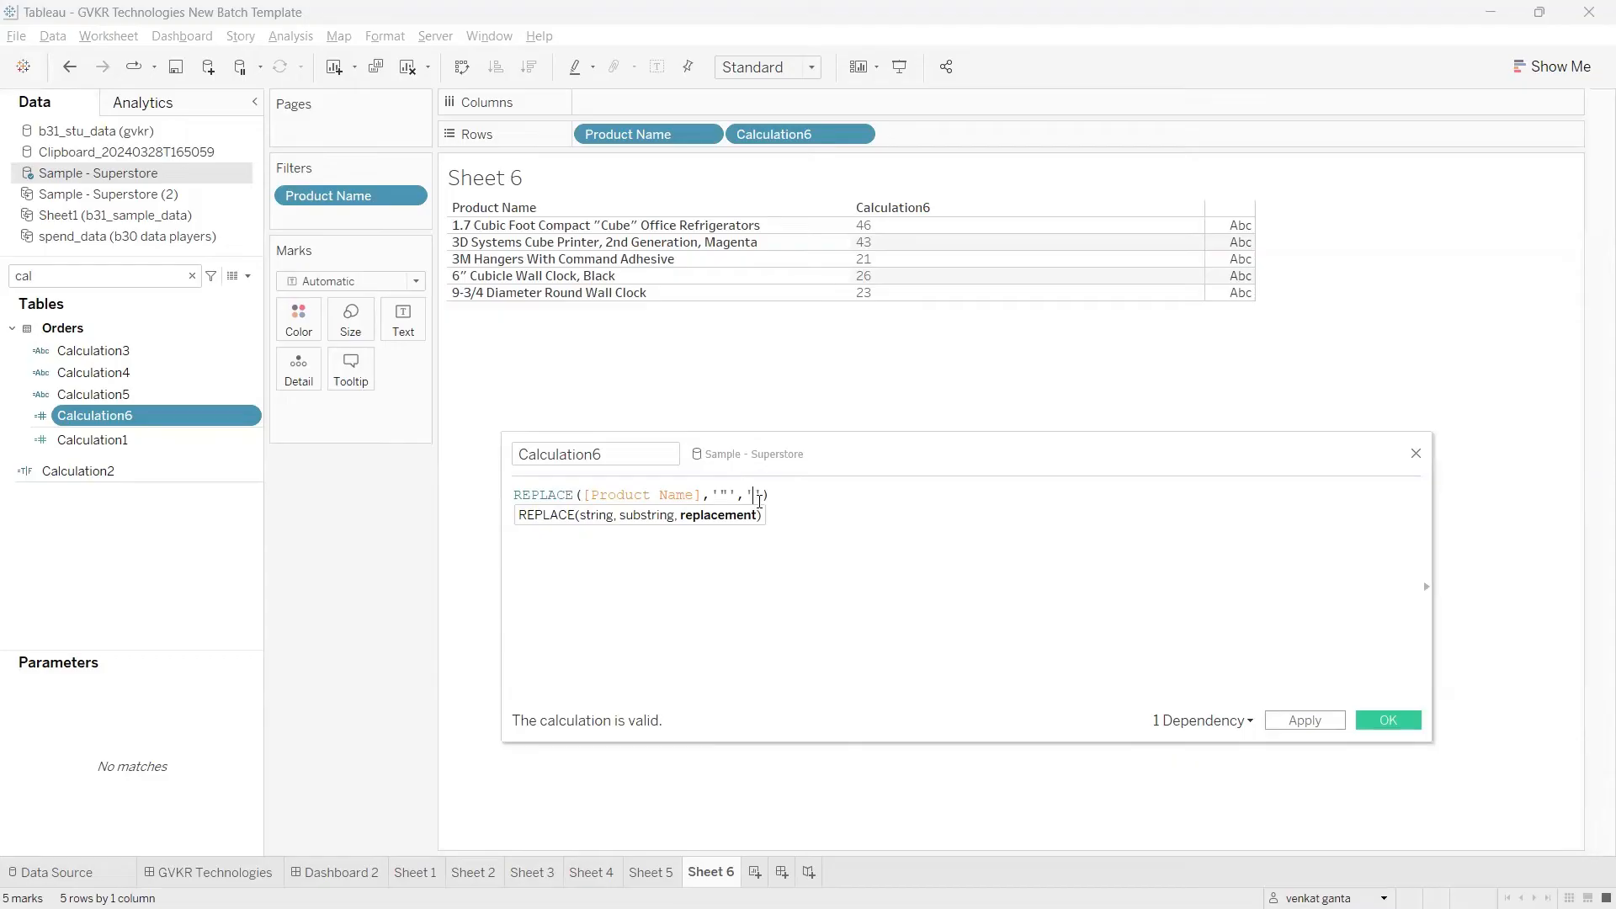
{"action": "type", "text": "@"}
{"action": "left_click", "coordinate": [1294, 722]}
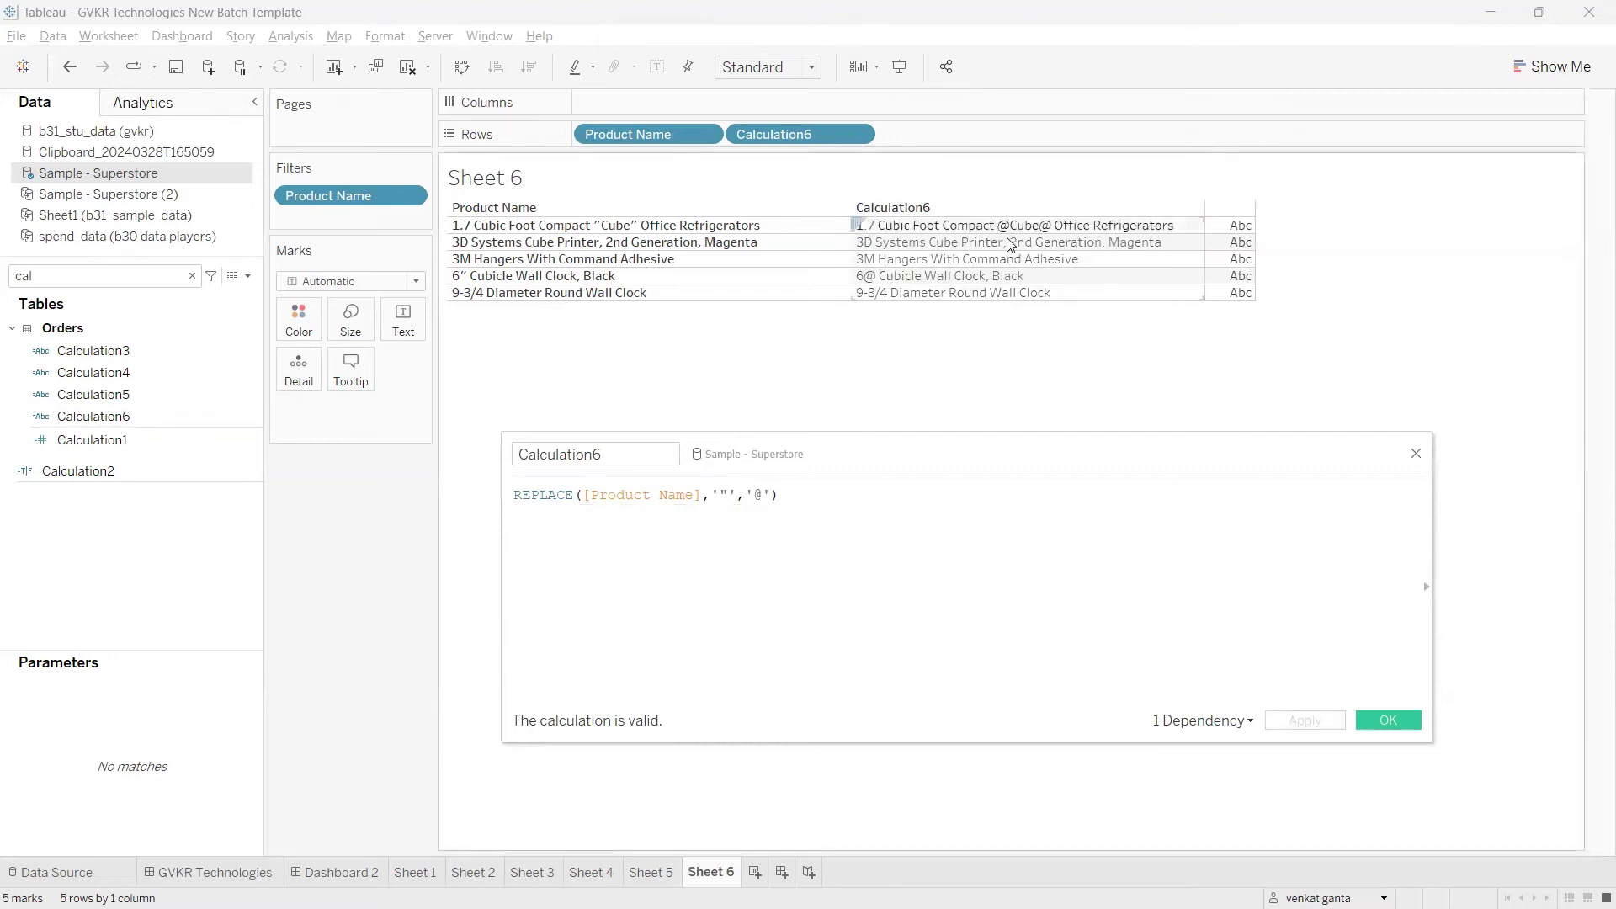
{"action": "key", "text": "ctrl+2"}
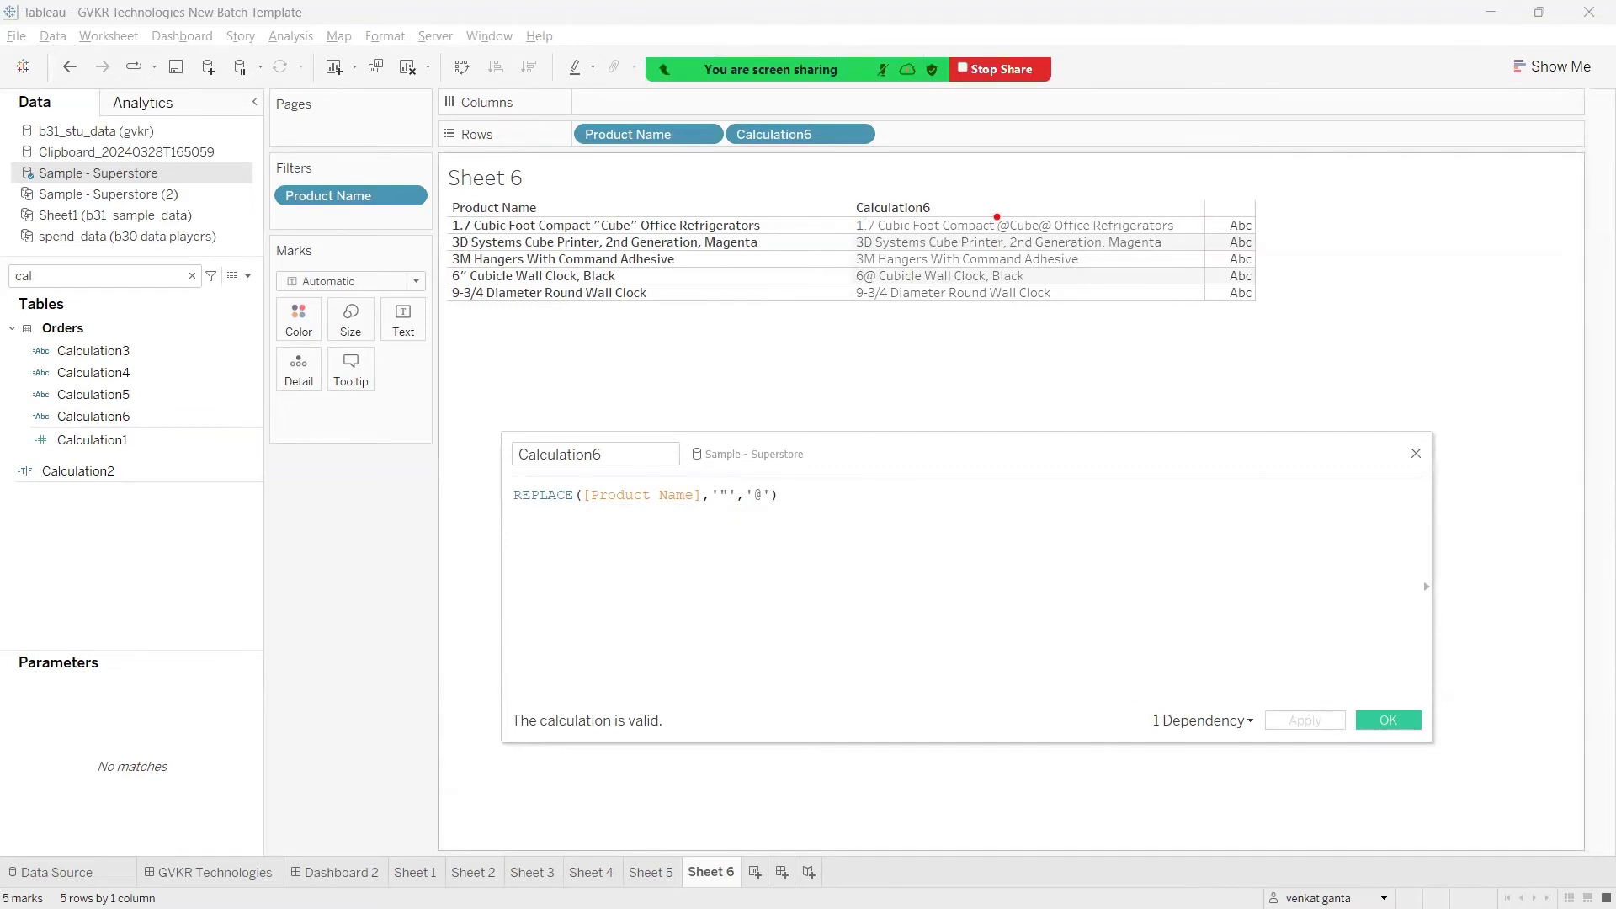
{"action": "mouse_move", "coordinate": [997, 216]}
{"action": "left_mouse_down"}
{"action": "mouse_move", "coordinate": [989, 193]}
{"action": "mouse_move", "coordinate": [1057, 187]}
{"action": "left_mouse_up"}
{"action": "key", "text": "Escape"}
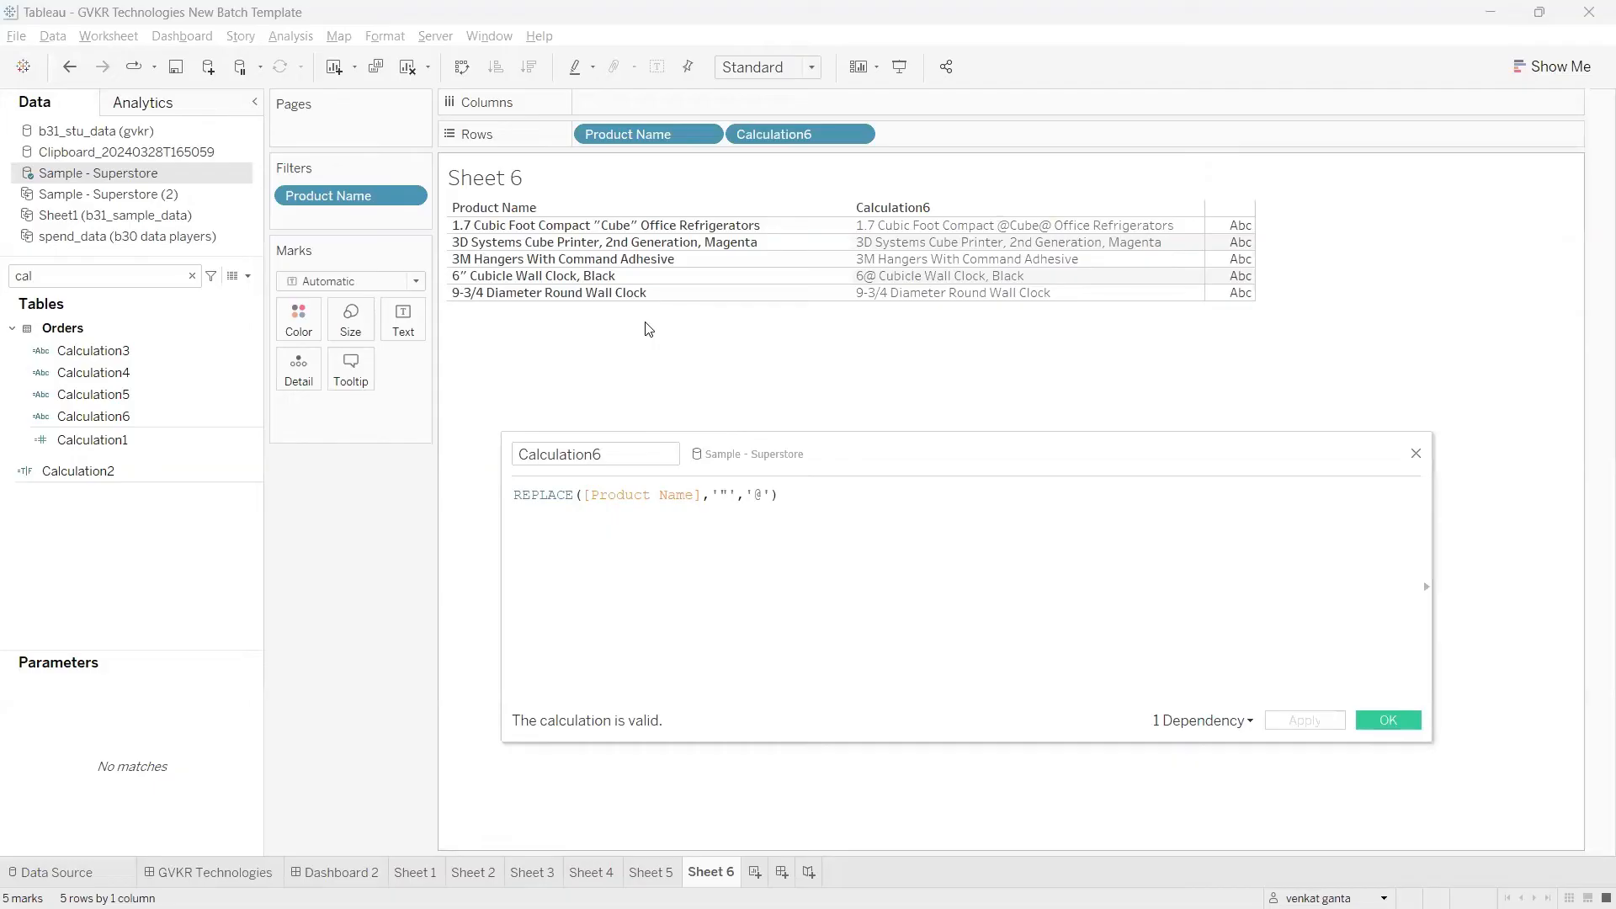
{"action": "key", "text": "ctrl+2"}
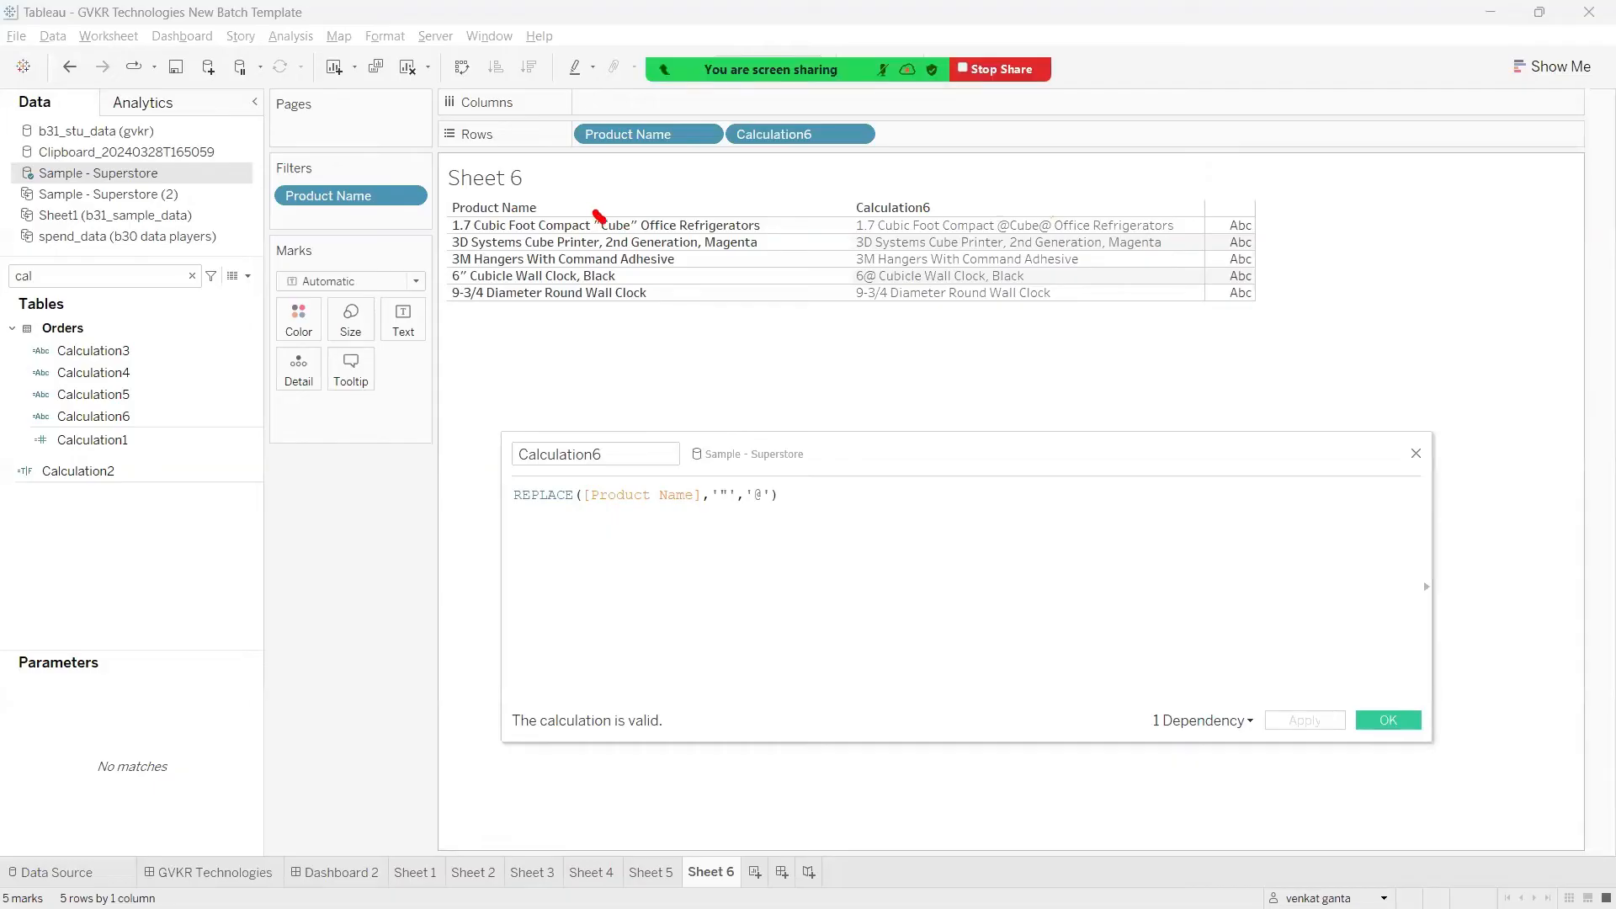
{"action": "mouse_move", "coordinate": [599, 217]}
{"action": "left_mouse_down"}
{"action": "mouse_move", "coordinate": [621, 235]}
{"action": "mouse_move", "coordinate": [596, 243]}
{"action": "left_mouse_up"}
Step: Change the REPLACE substring argument in Calculation6 to the word cube enclosed in double quotes, '"cube"'
{"action": "left_click", "coordinate": [729, 497]}
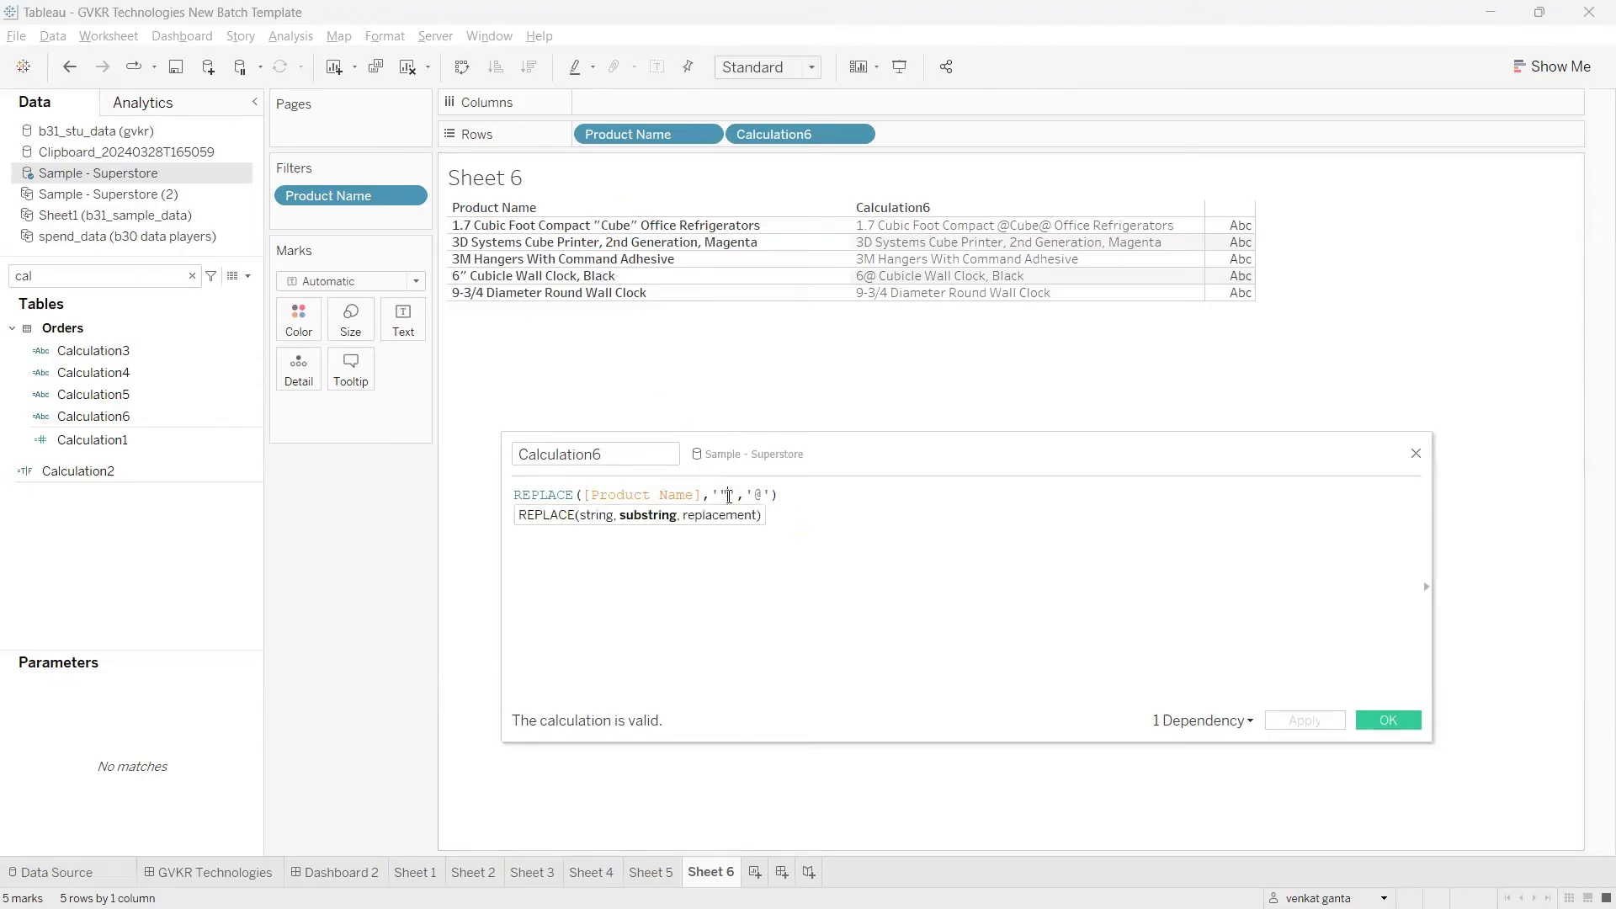
{"action": "key", "text": "BackSpace"}
{"action": "type", "text": "cube\""}
{"action": "key", "text": "Left"}
{"action": "key", "text": "Left"}
{"action": "key", "text": "Left"}
{"action": "type", "text": "\""}
Step: Set the REPLACE replacement argument to an empty string, '', and apply the calculation
{"action": "left_click", "coordinate": [805, 495]}
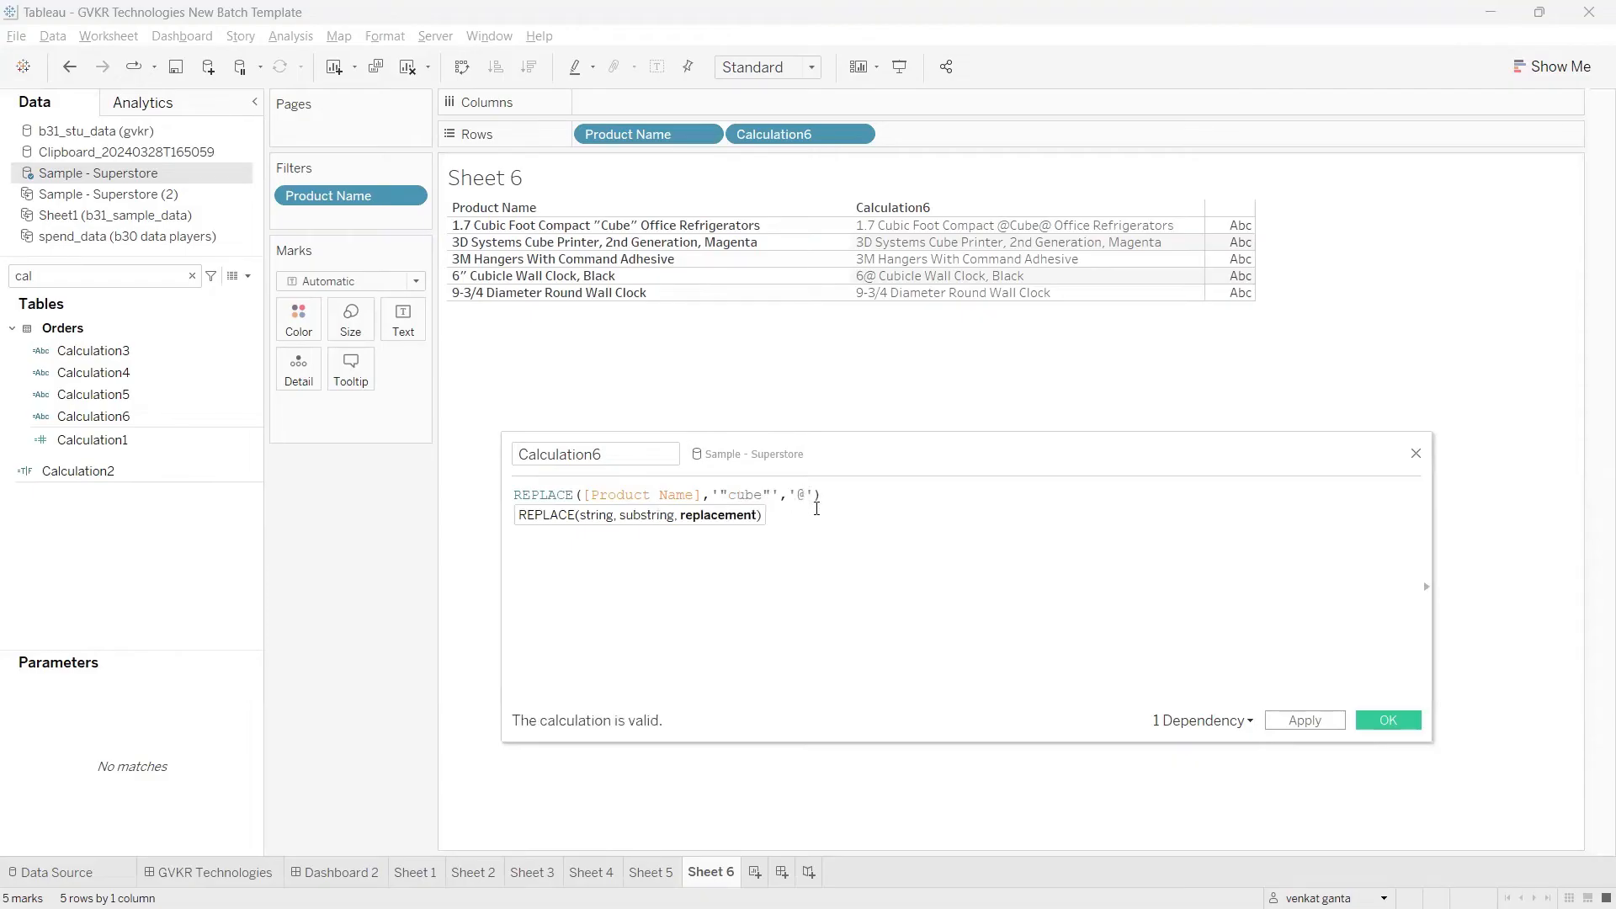
{"action": "key", "text": "BackSpace"}
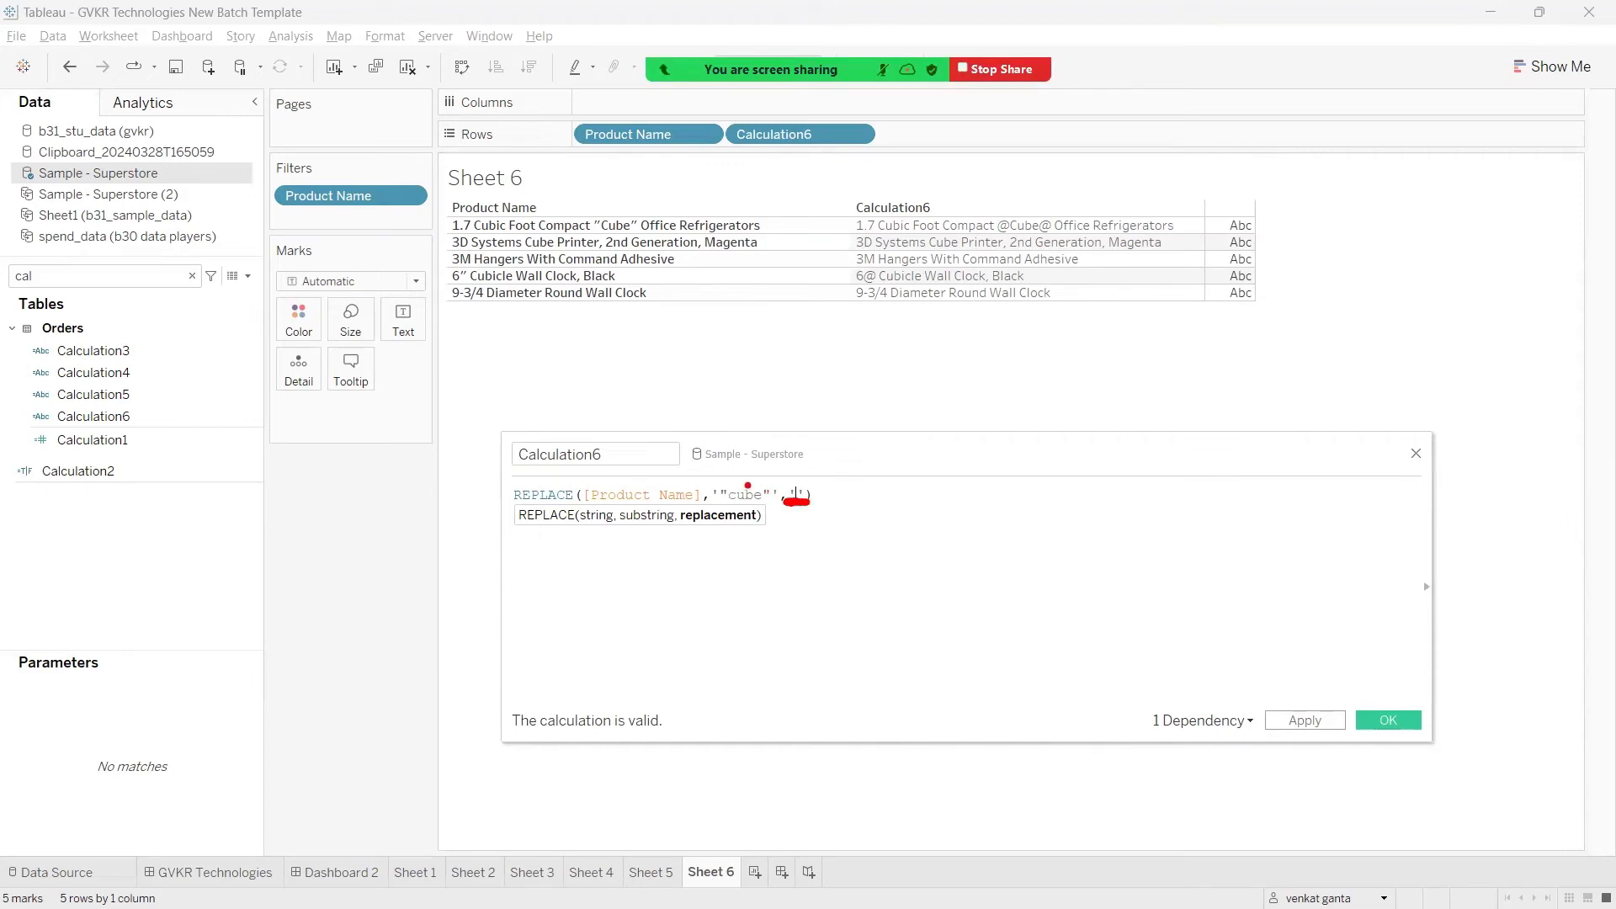
{"action": "left_click_drag", "start_coordinate": [737, 488], "coordinate": [796, 444]}
{"action": "key", "text": "Escape"}
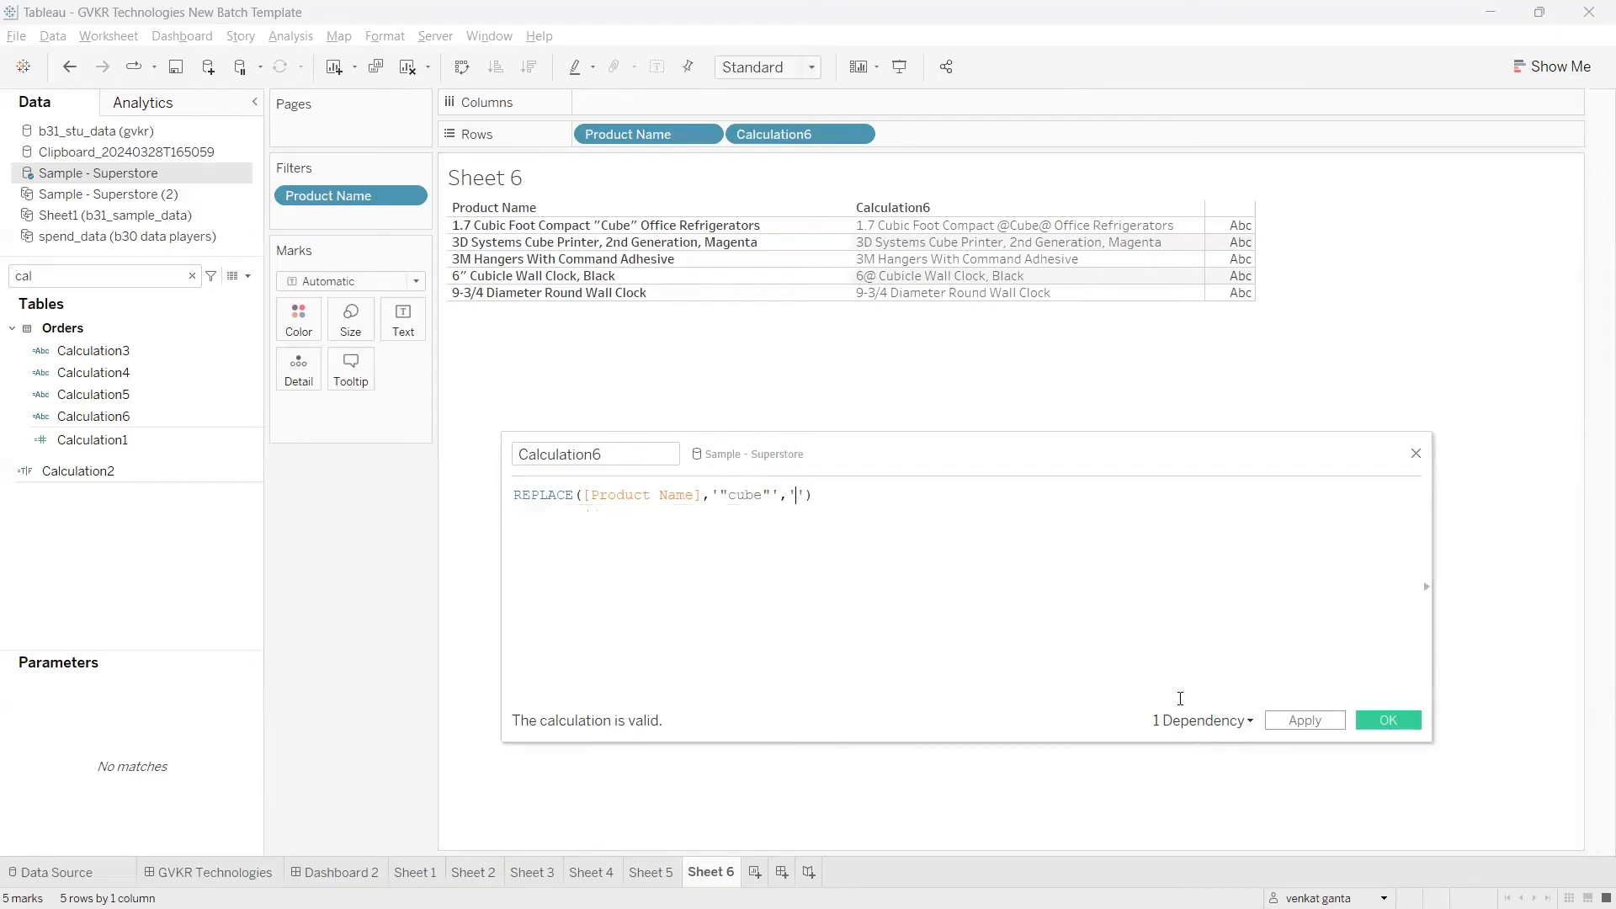
{"action": "left_click", "coordinate": [1298, 719]}
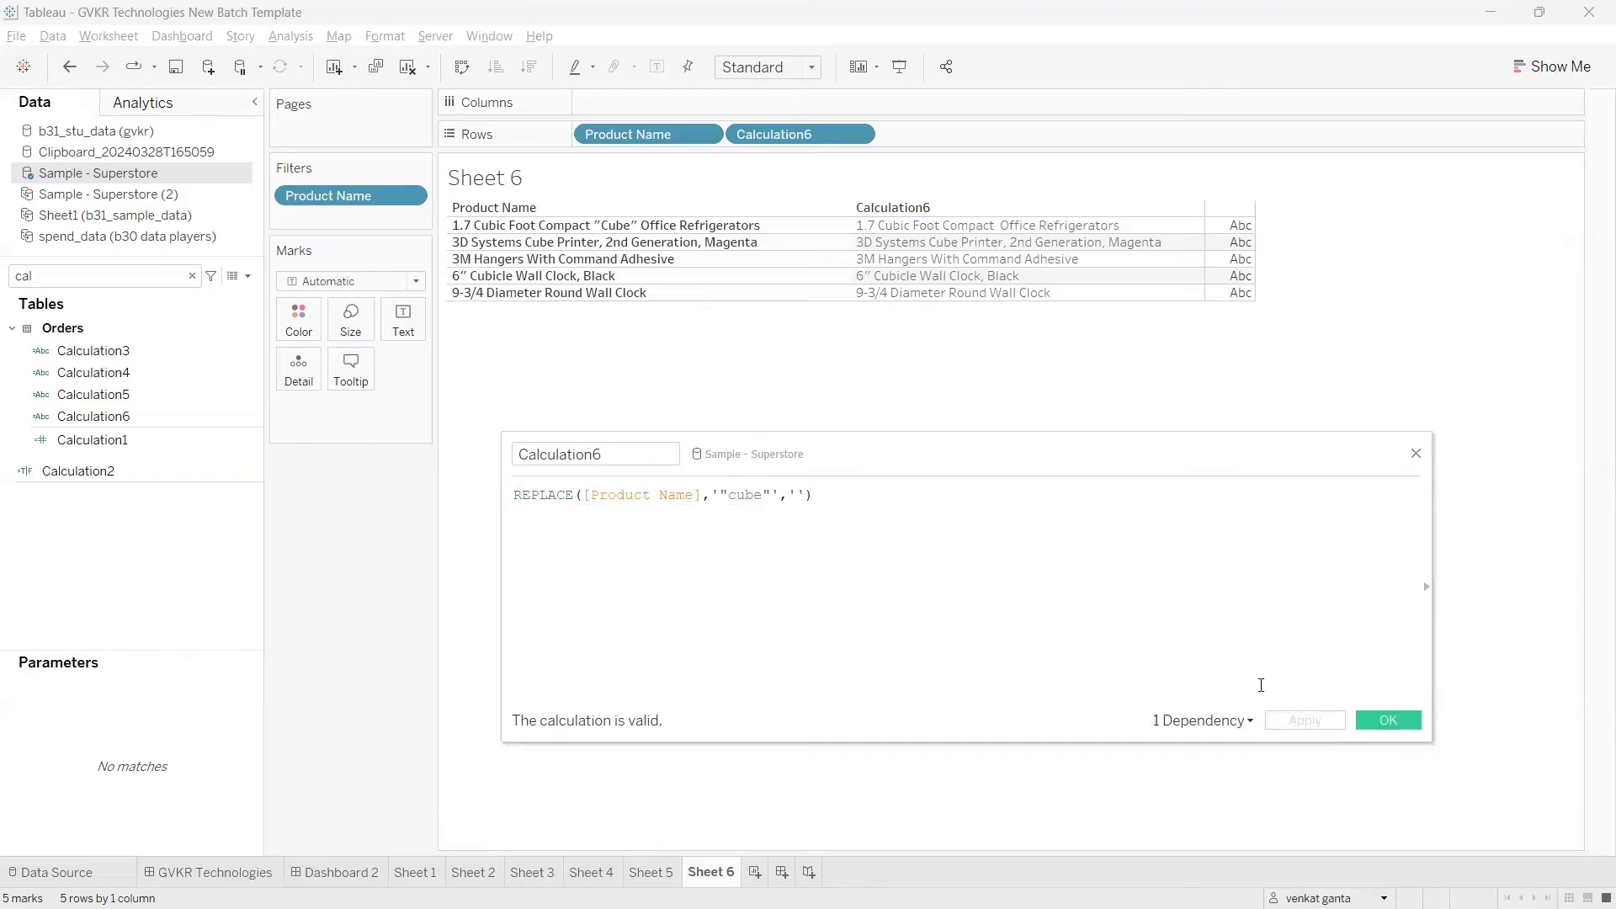
{"action": "mouse_move", "coordinate": [610, 214]}
{"action": "left_mouse_down"}
{"action": "mouse_move", "coordinate": [630, 199]}
{"action": "mouse_move", "coordinate": [921, 171]}
{"action": "mouse_move", "coordinate": [1010, 220]}
{"action": "mouse_move", "coordinate": [793, 509]}
{"action": "mouse_move", "coordinate": [800, 477]}
{"action": "left_mouse_up"}
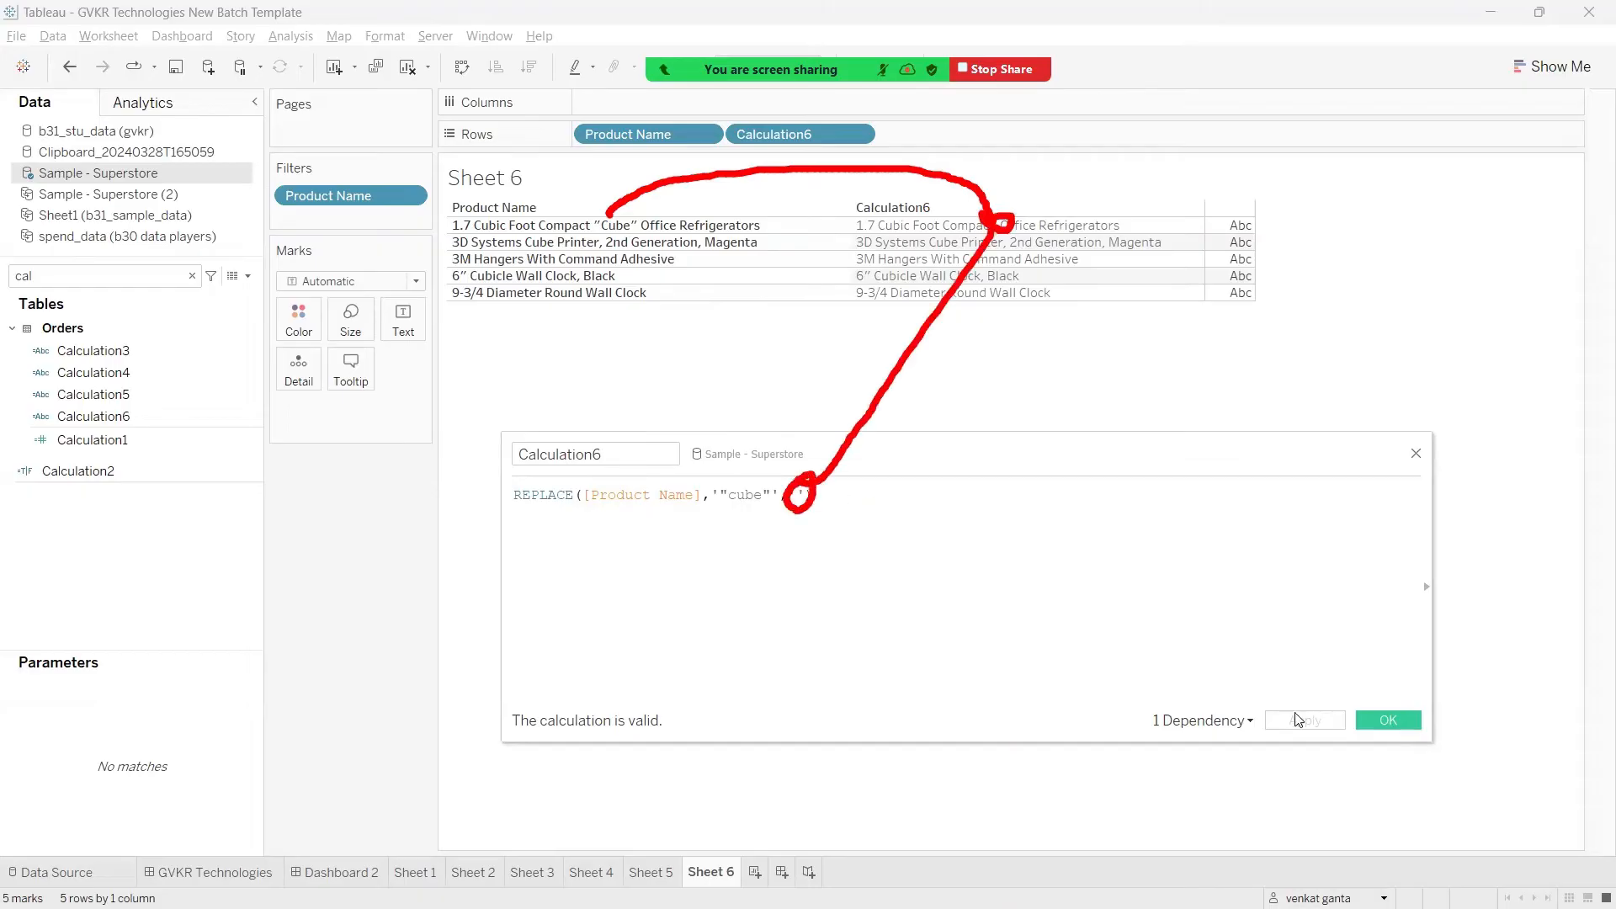
{"action": "key", "text": "Escape"}
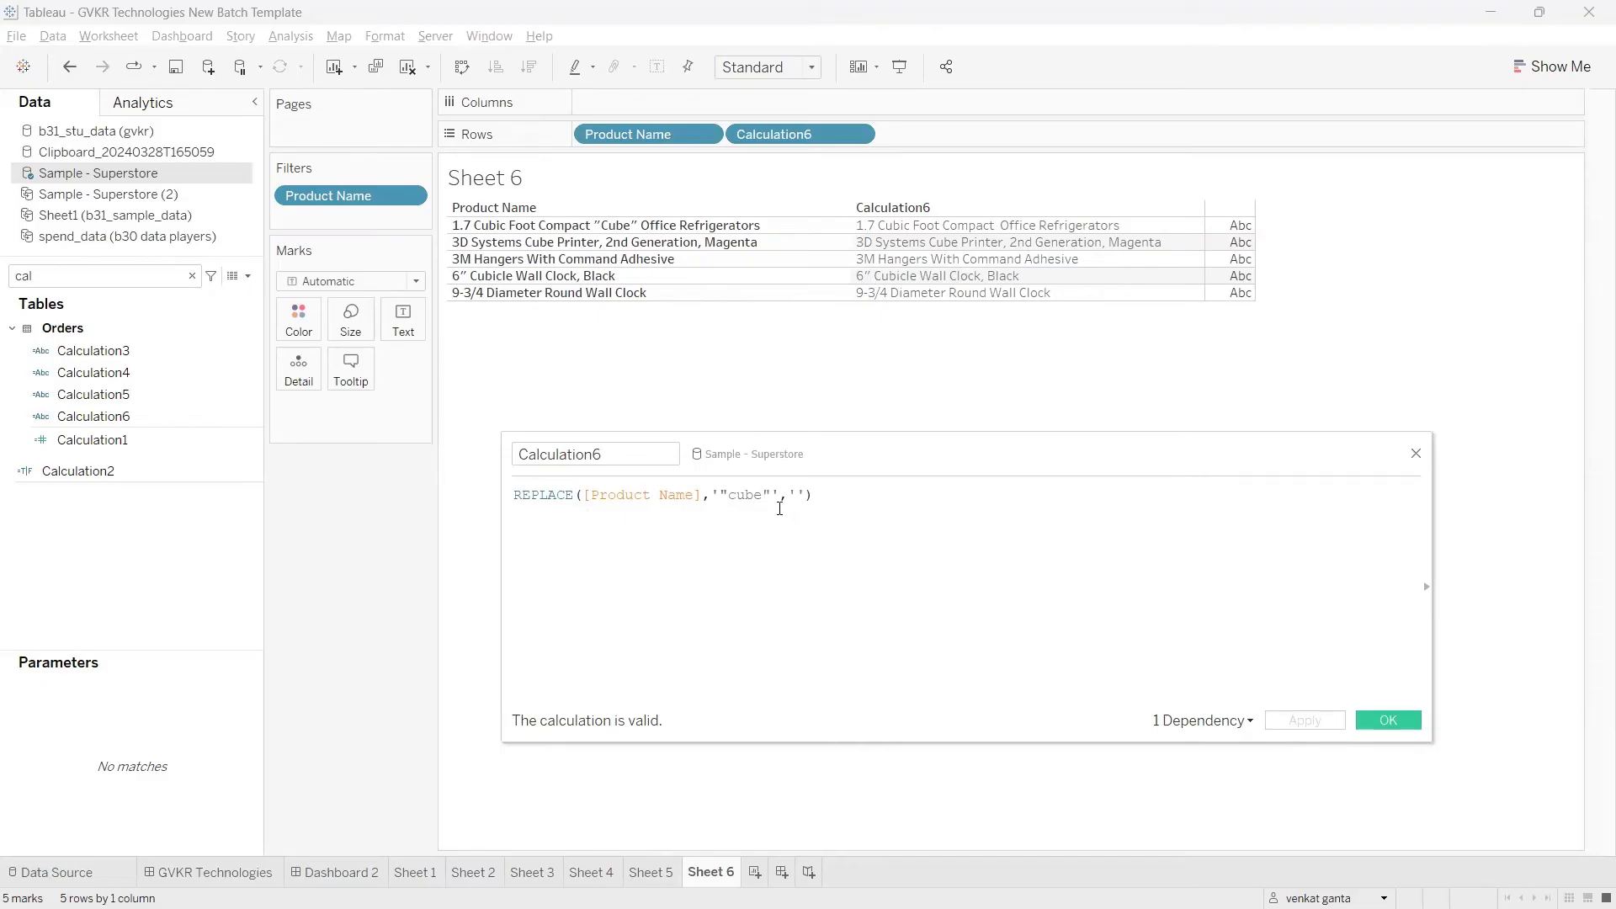
{"action": "mouse_move", "coordinate": [769, 497]}
{"action": "left_mouse_down"}
{"action": "mouse_move", "coordinate": [720, 496]}
{"action": "mouse_move", "coordinate": [789, 495]}
{"action": "left_mouse_up"}
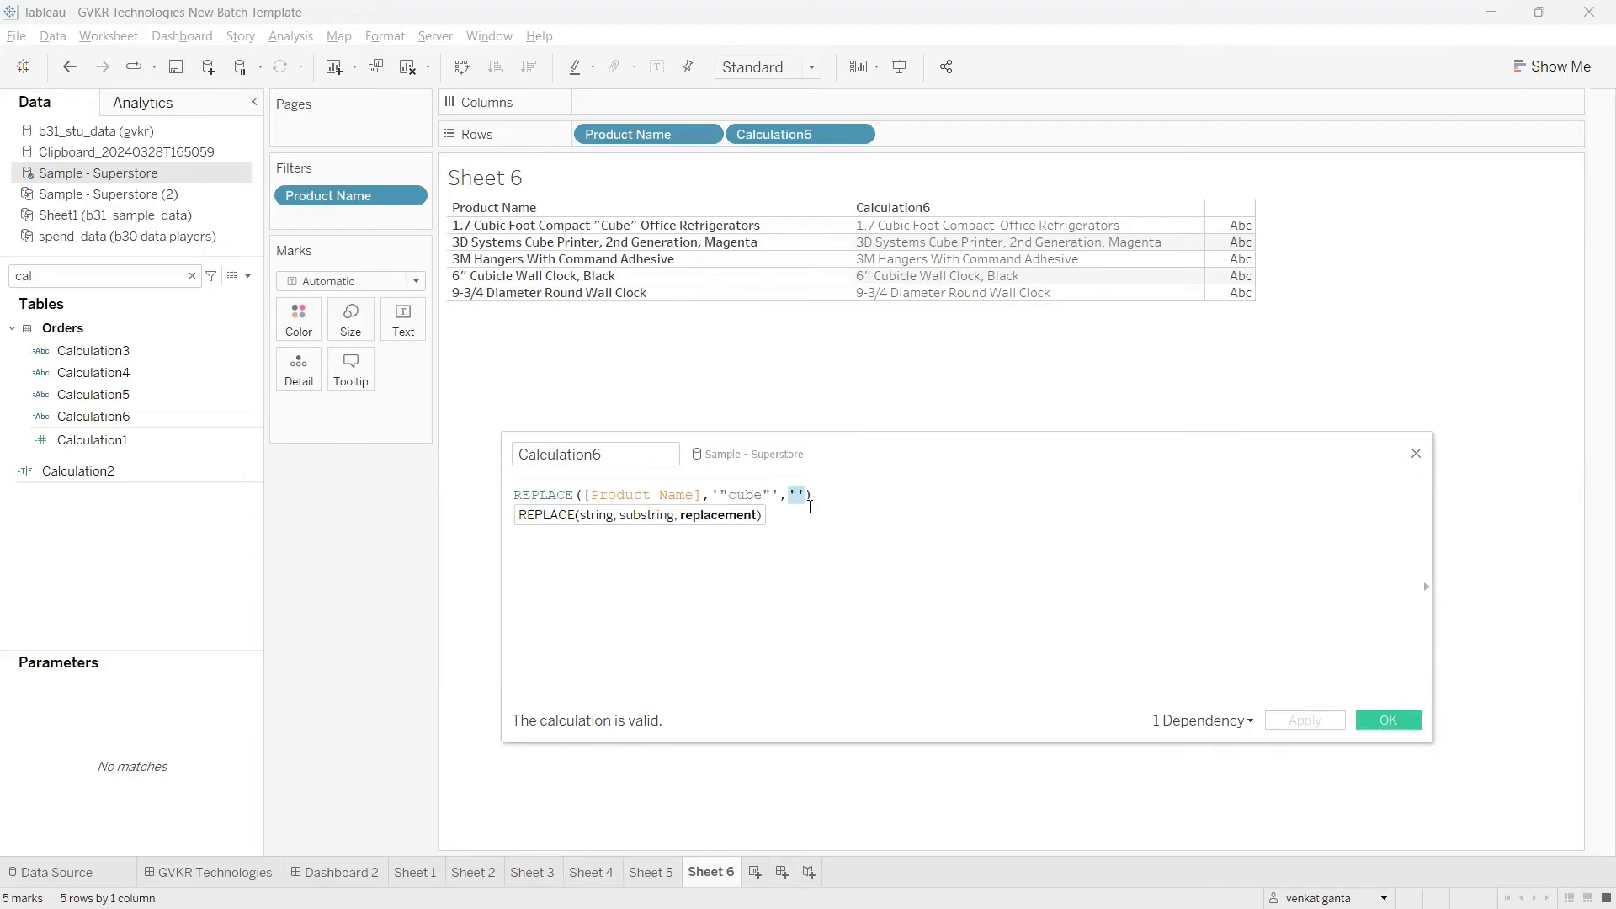
{"action": "left_click", "coordinate": [809, 506]}
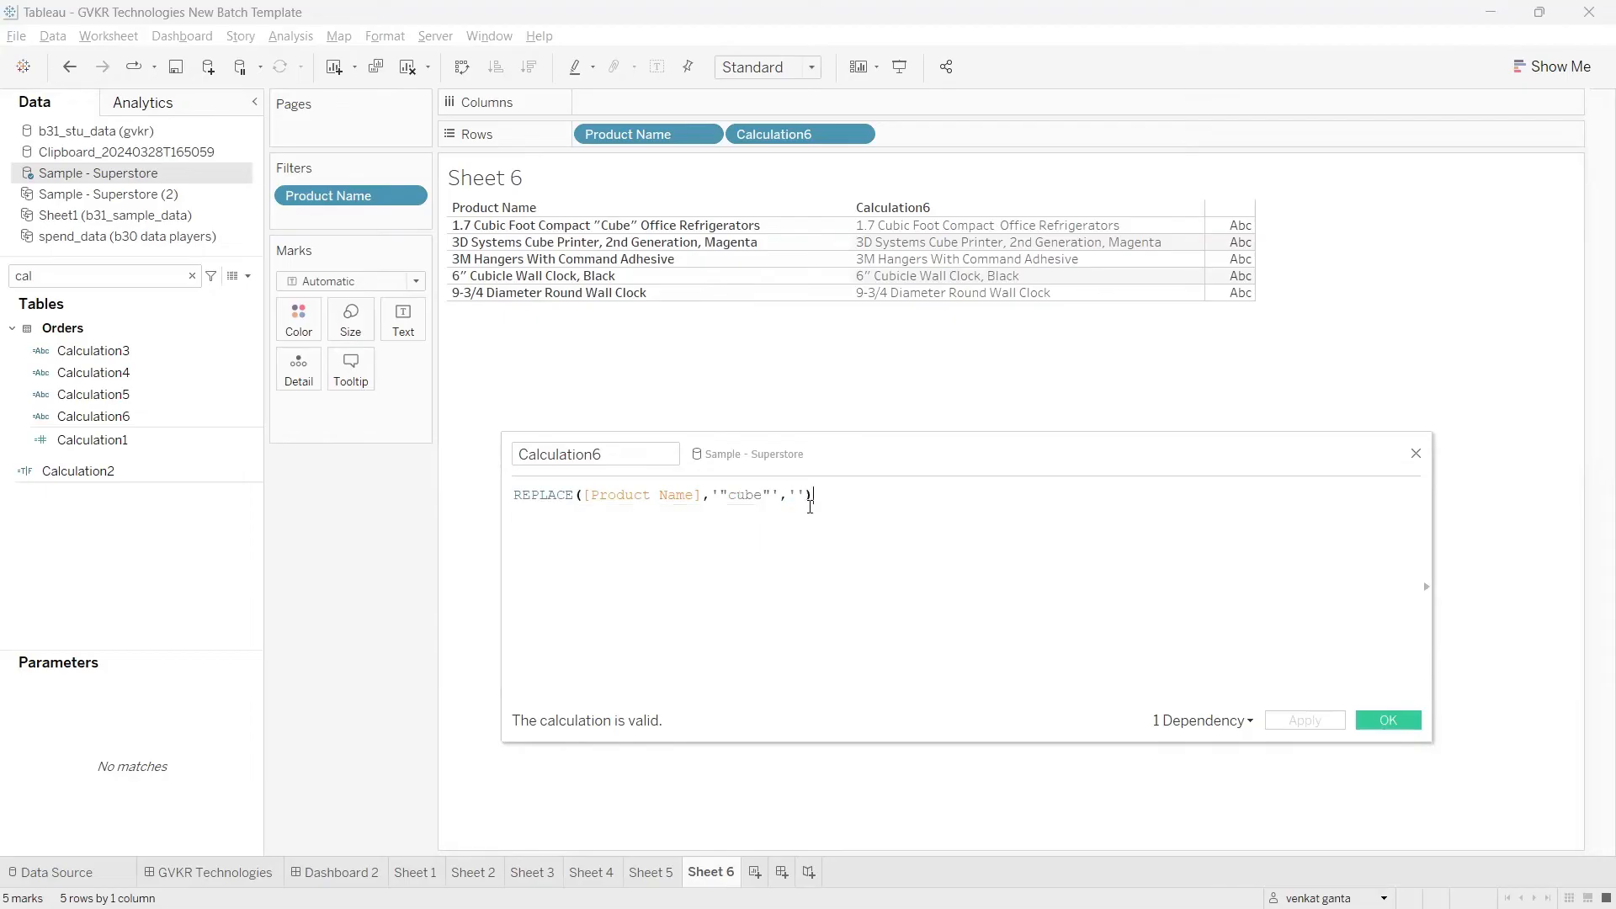
Step: Replace the empty replacement string in Calculation6 with the Region field and apply the calculation
{"action": "left_click", "coordinate": [805, 493]}
{"action": "key", "text": "BackSpace"}
{"action": "key", "text": "BackSpace"}
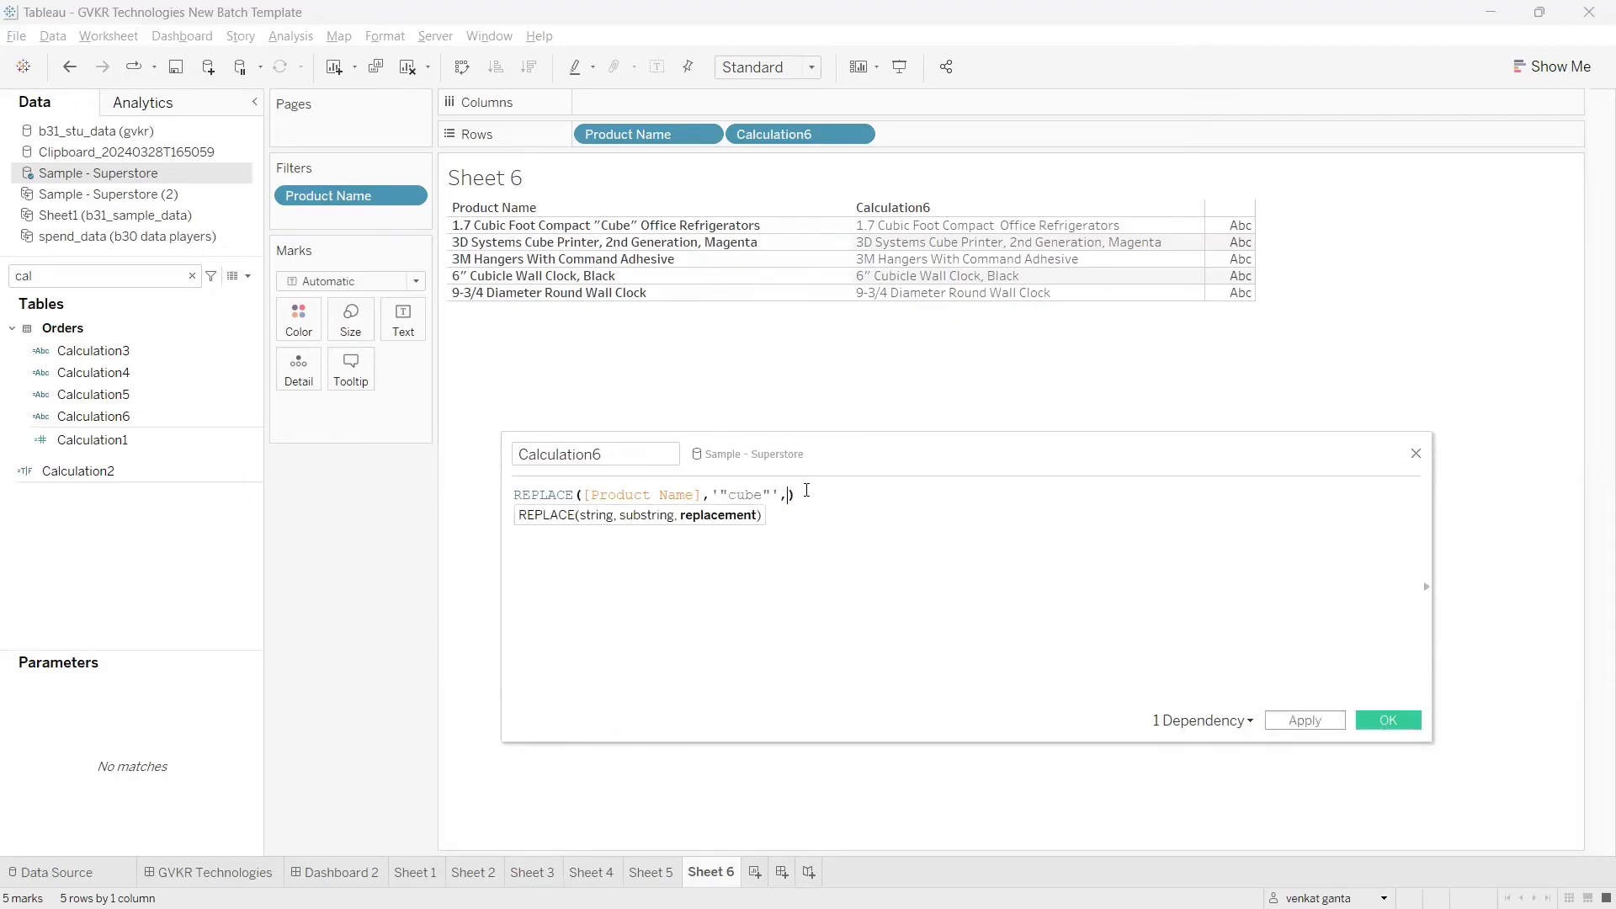
{"action": "type", "text": "region"}
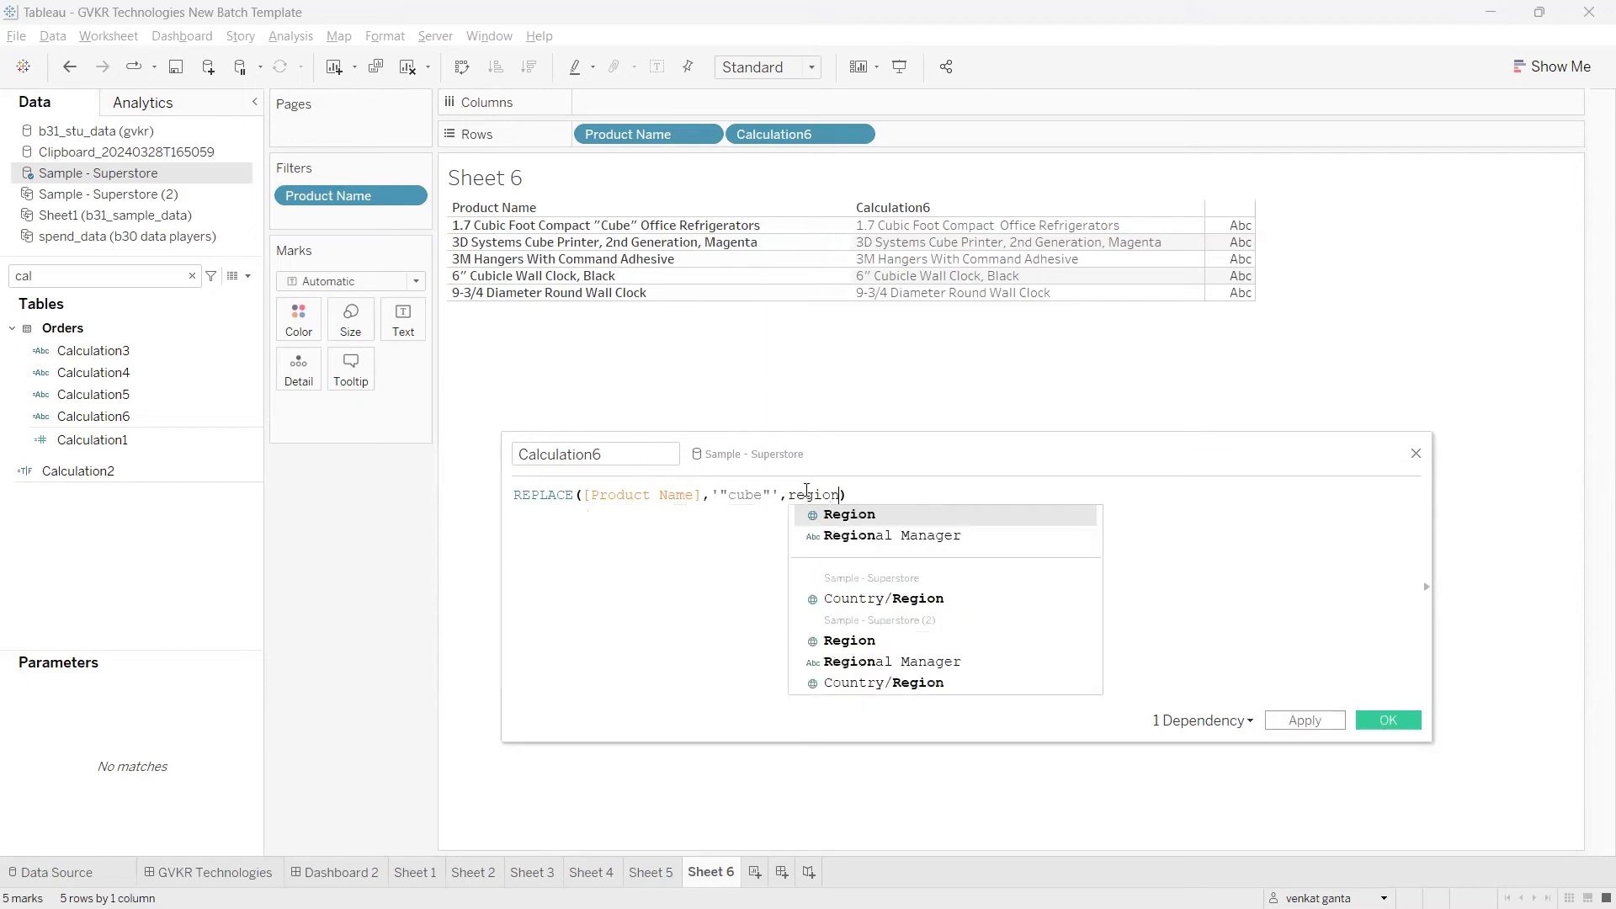
{"action": "key", "text": "Return"}
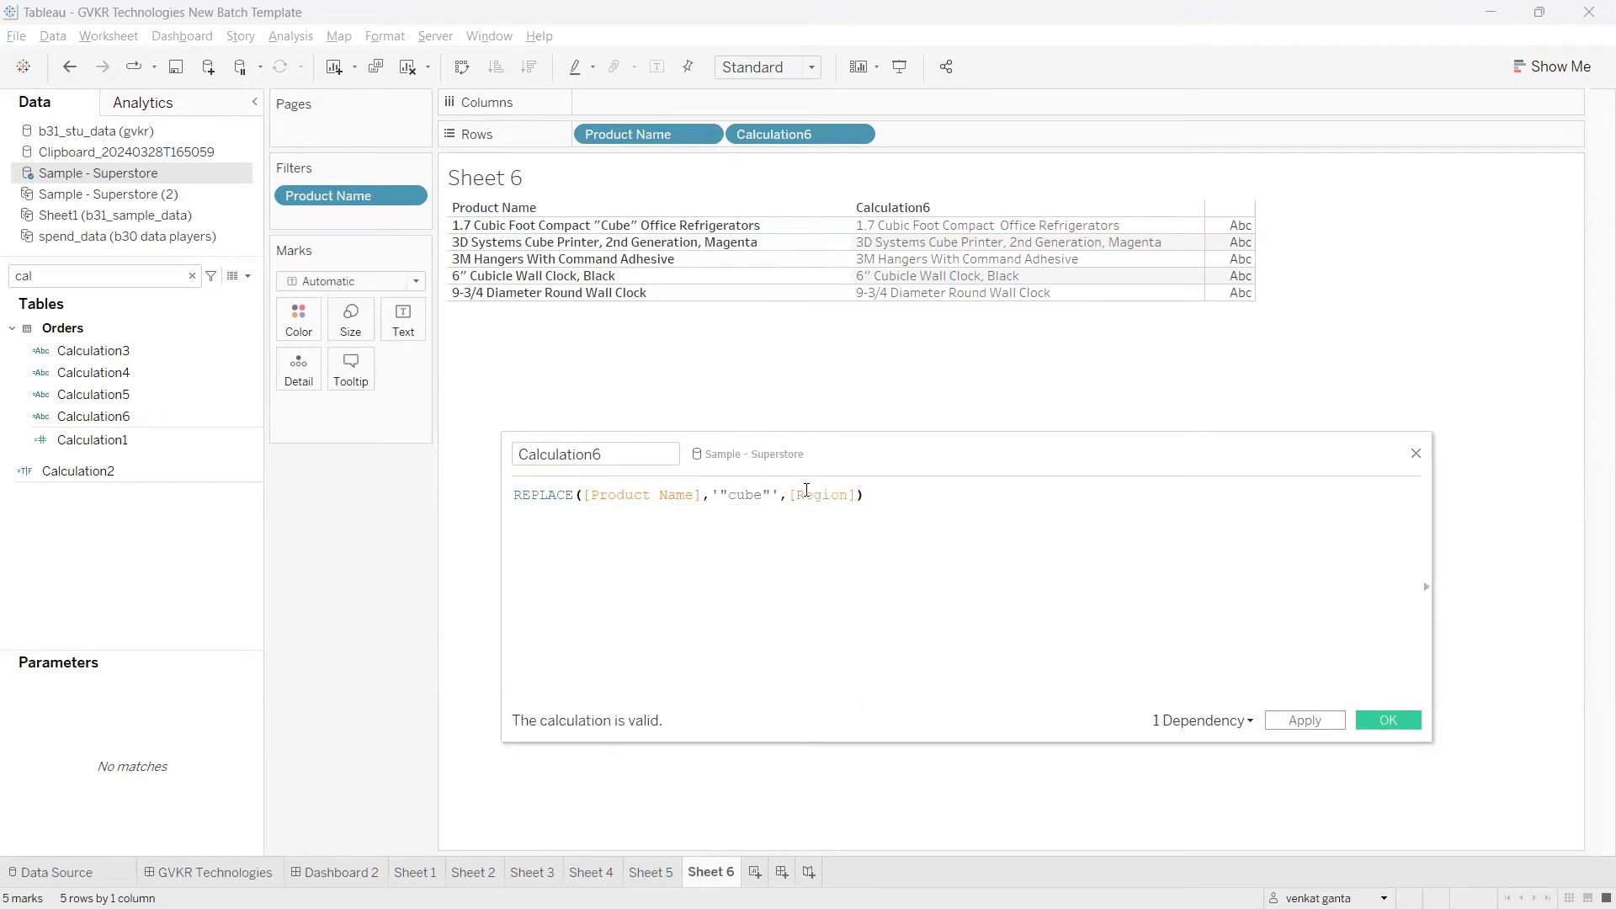
{"action": "left_click", "coordinate": [1303, 720]}
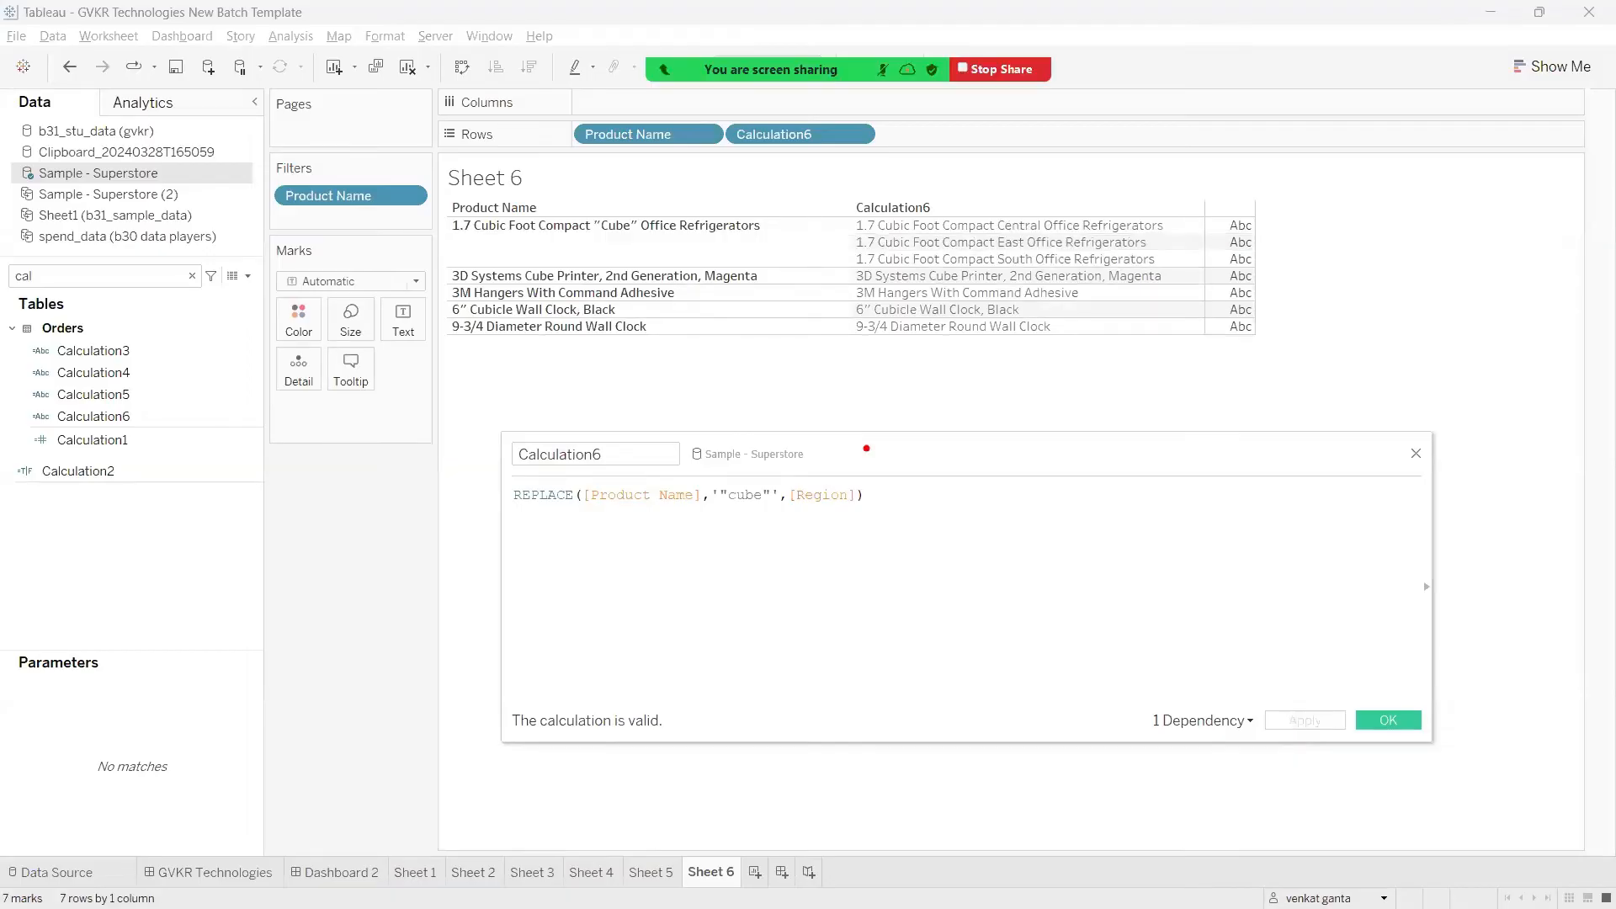
{"action": "mouse_move", "coordinate": [601, 238]}
{"action": "left_mouse_down"}
{"action": "mouse_move", "coordinate": [633, 236]}
{"action": "mouse_move", "coordinate": [819, 489]}
{"action": "left_mouse_up"}
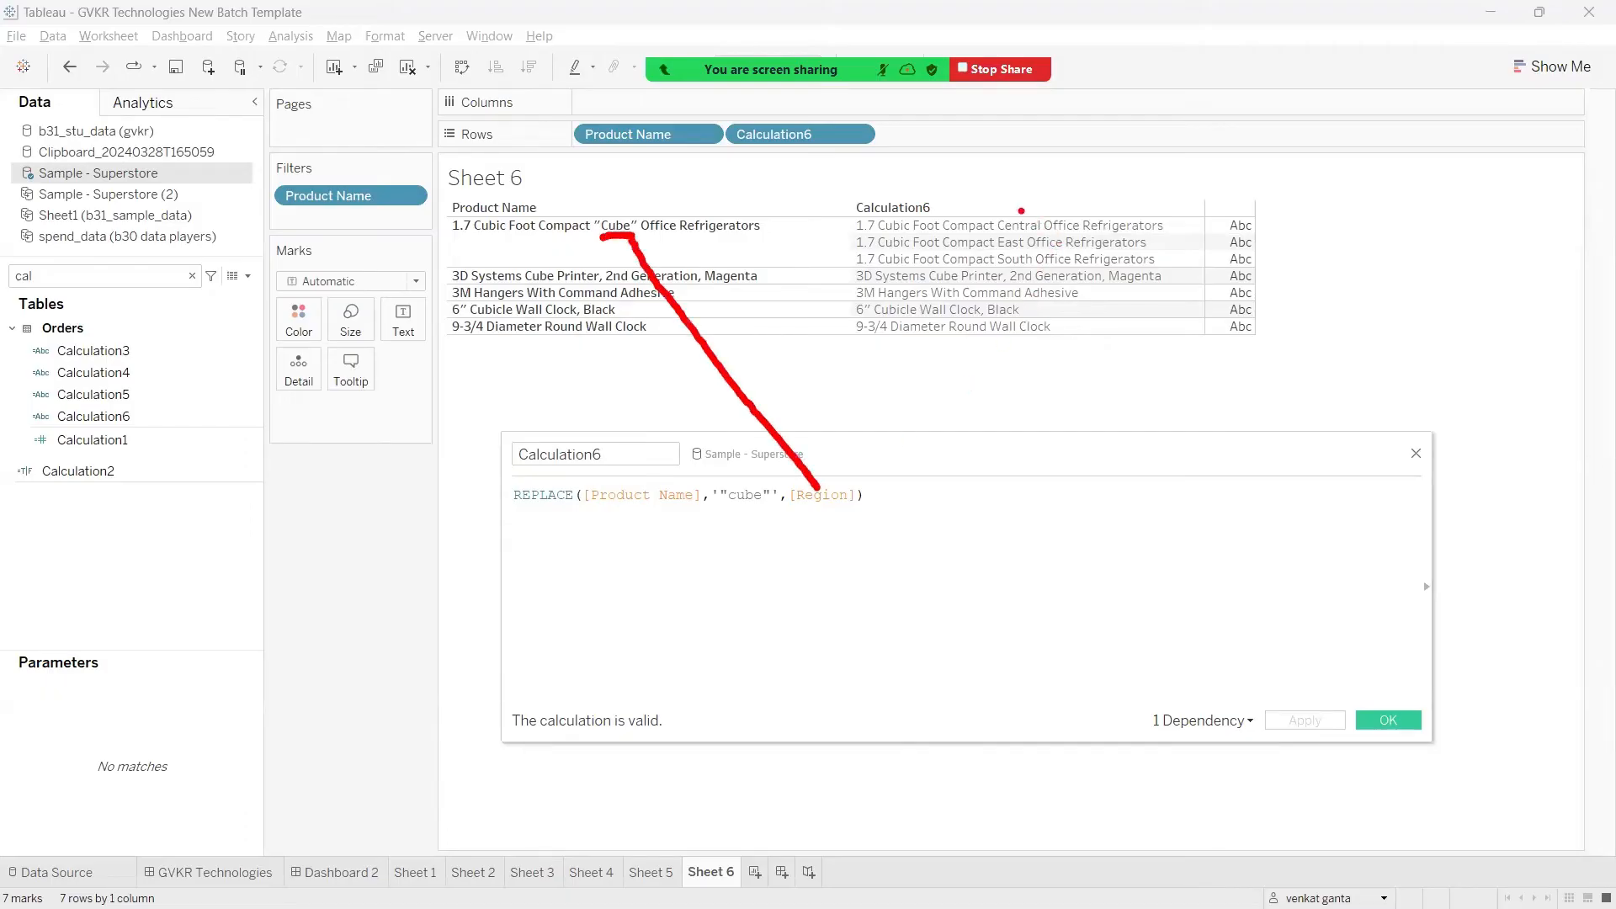
{"action": "left_click_drag", "start_coordinate": [1016, 212], "coordinate": [1036, 176]}
{"action": "mouse_move", "coordinate": [1009, 237]}
{"action": "left_mouse_down"}
{"action": "mouse_move", "coordinate": [1027, 212]}
{"action": "mouse_move", "coordinate": [1050, 223]}
{"action": "left_mouse_up"}
{"action": "key", "text": "Escape"}
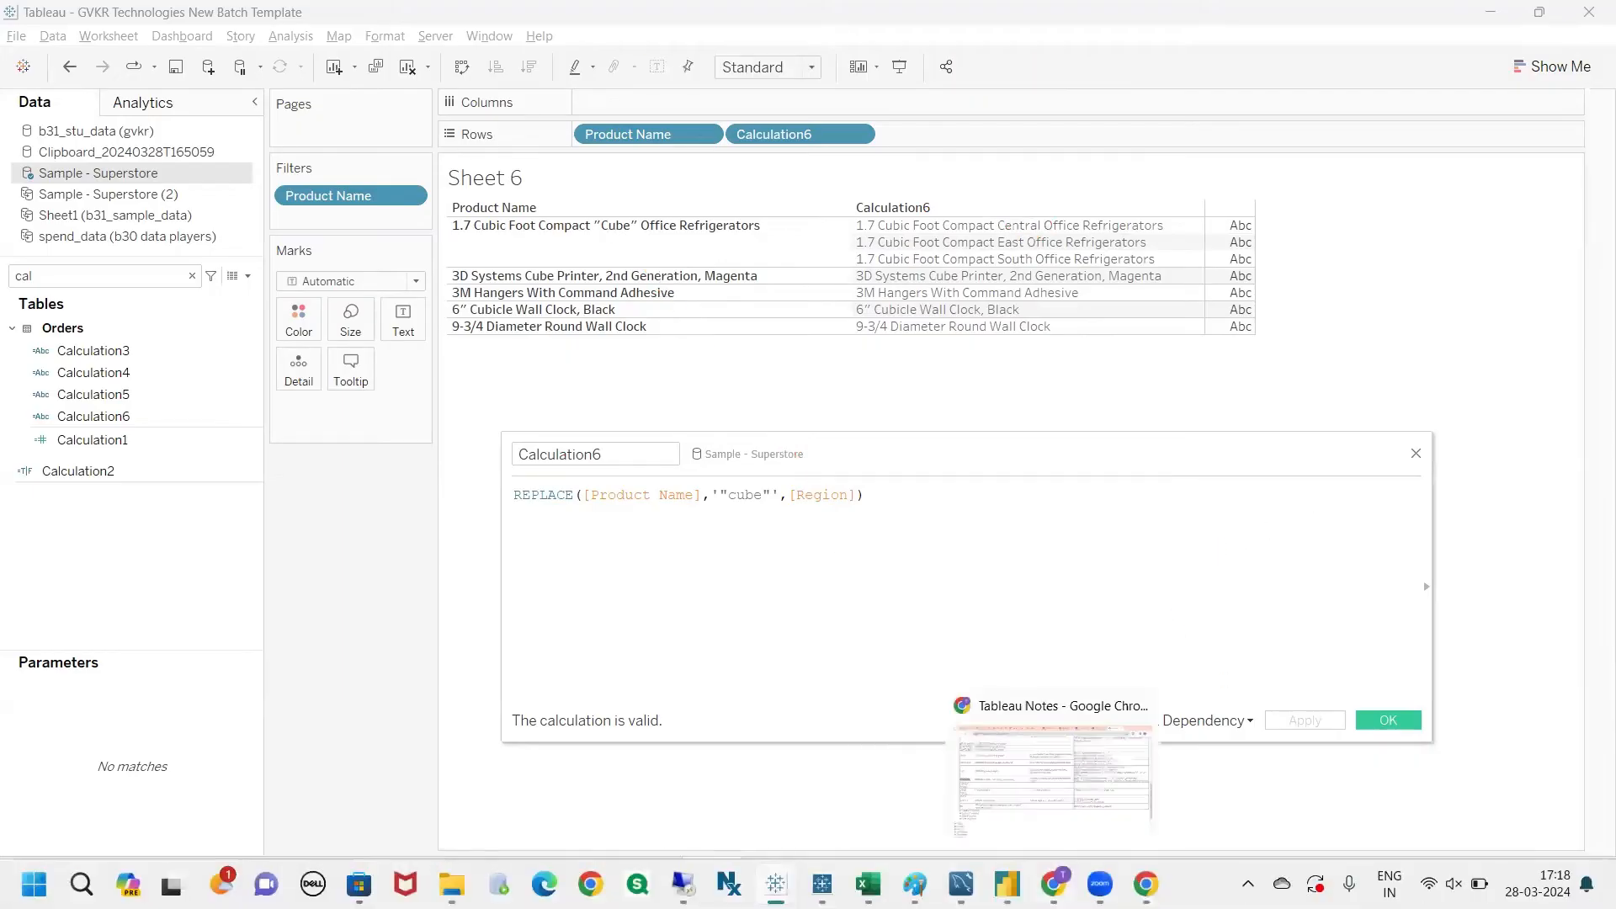
Step: Switch to the Tableau notes in Chrome and look up the LOWER function below REPLACE
{"action": "left_click", "coordinate": [1053, 884]}
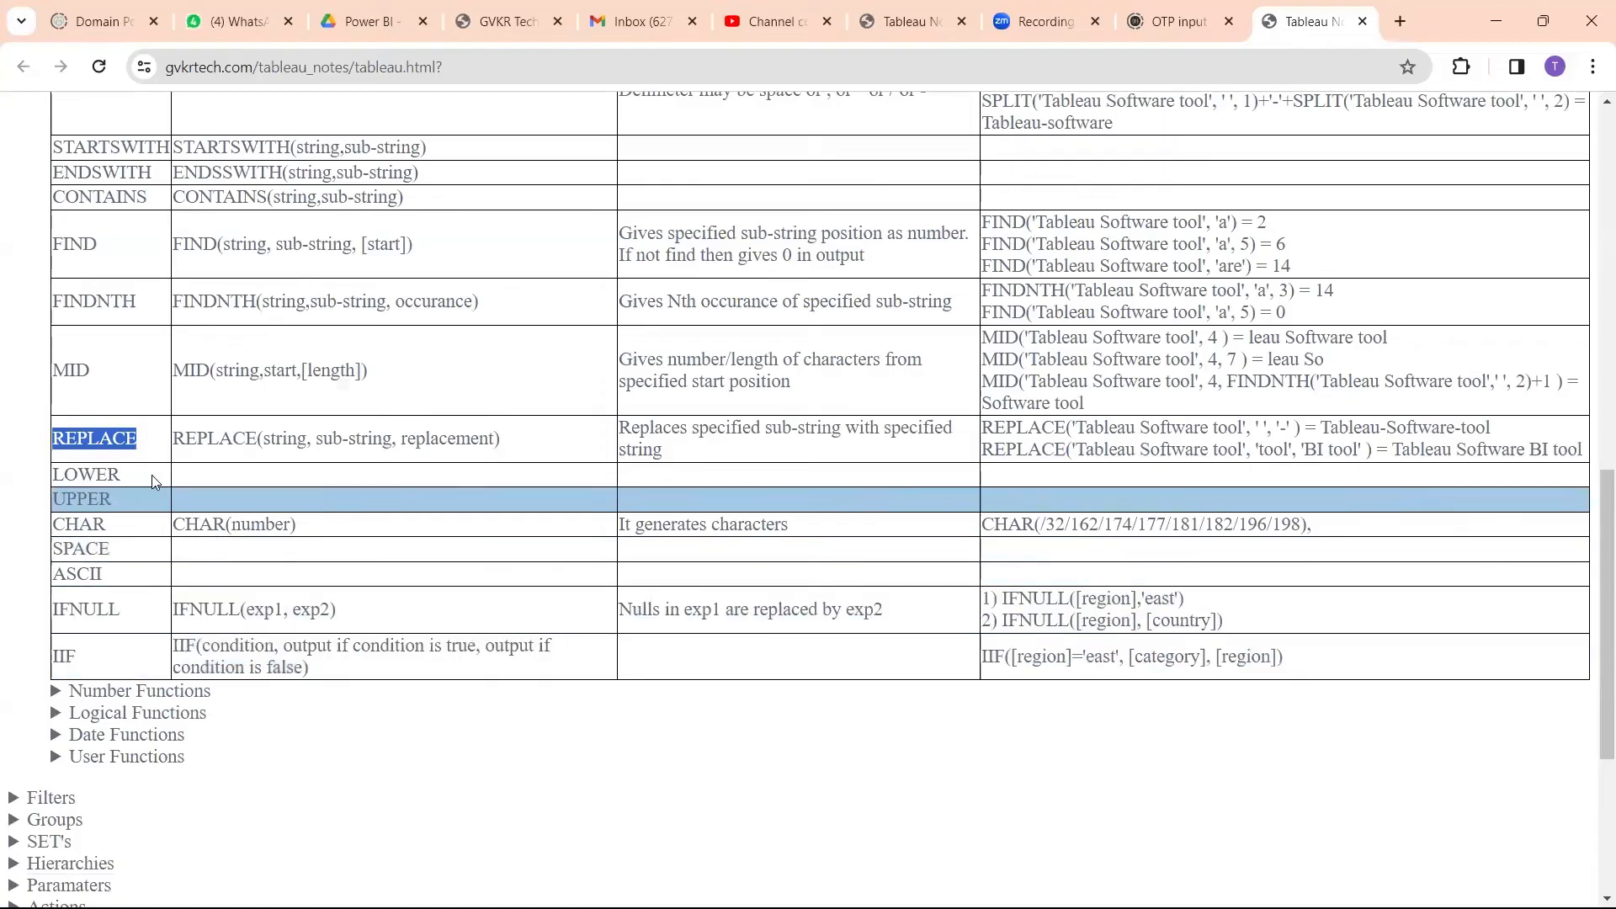
{"action": "left_click", "coordinate": [139, 486]}
{"action": "double_click", "coordinate": [116, 489]}
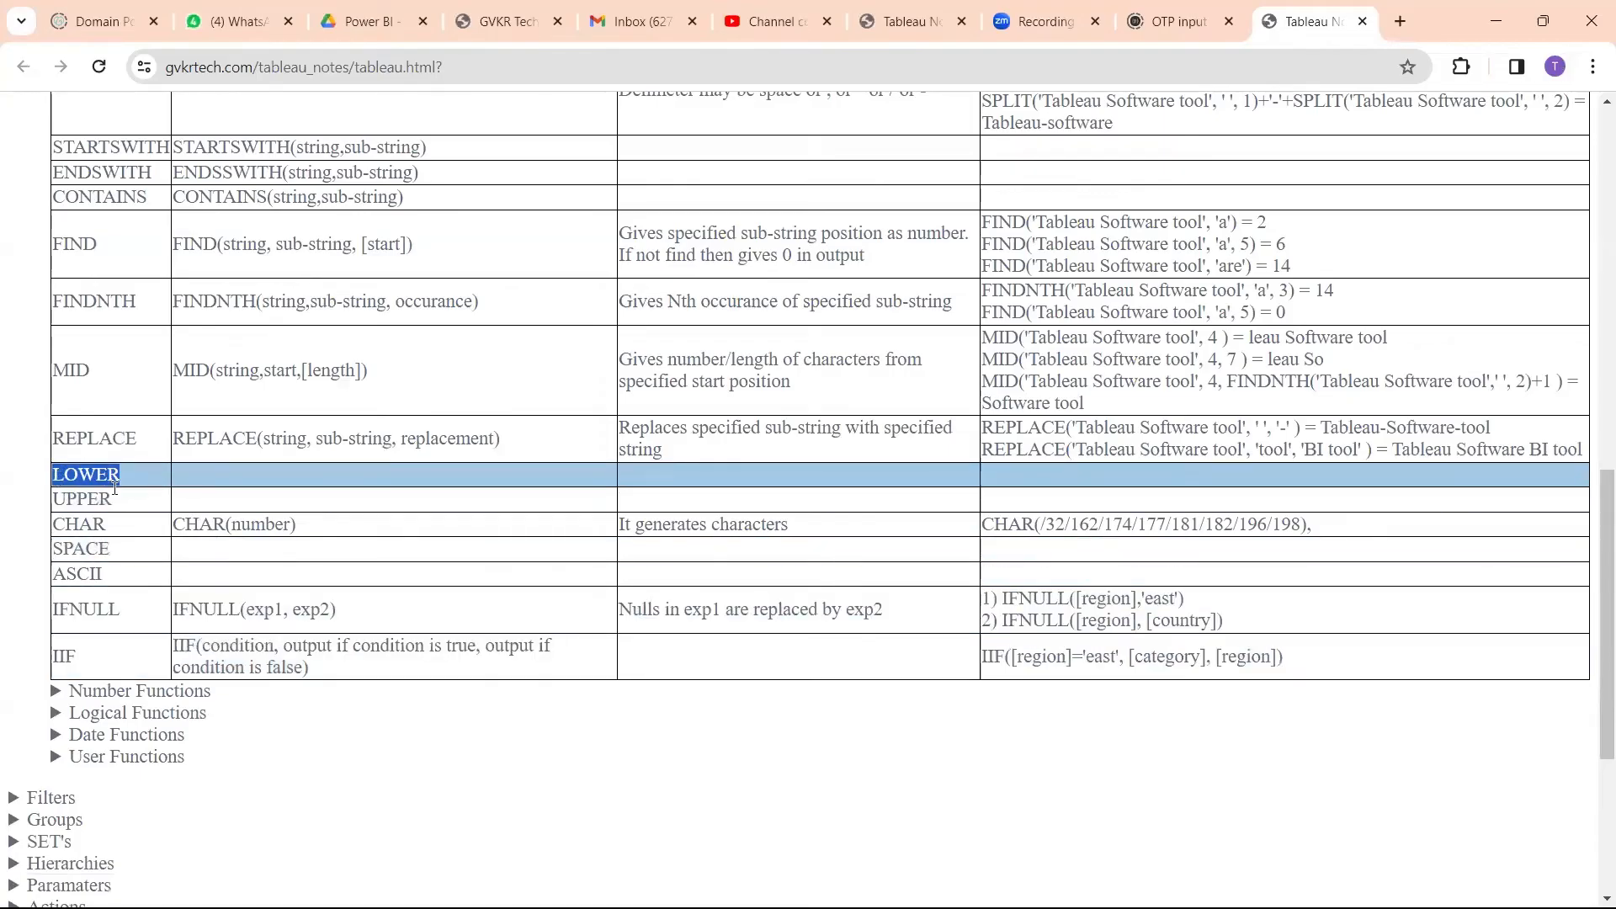
Step: Switch back to Tableau, change the Calculation6 formula to LOWER([Product Name]), and apply it
{"action": "key", "text": "alt+Tab"}
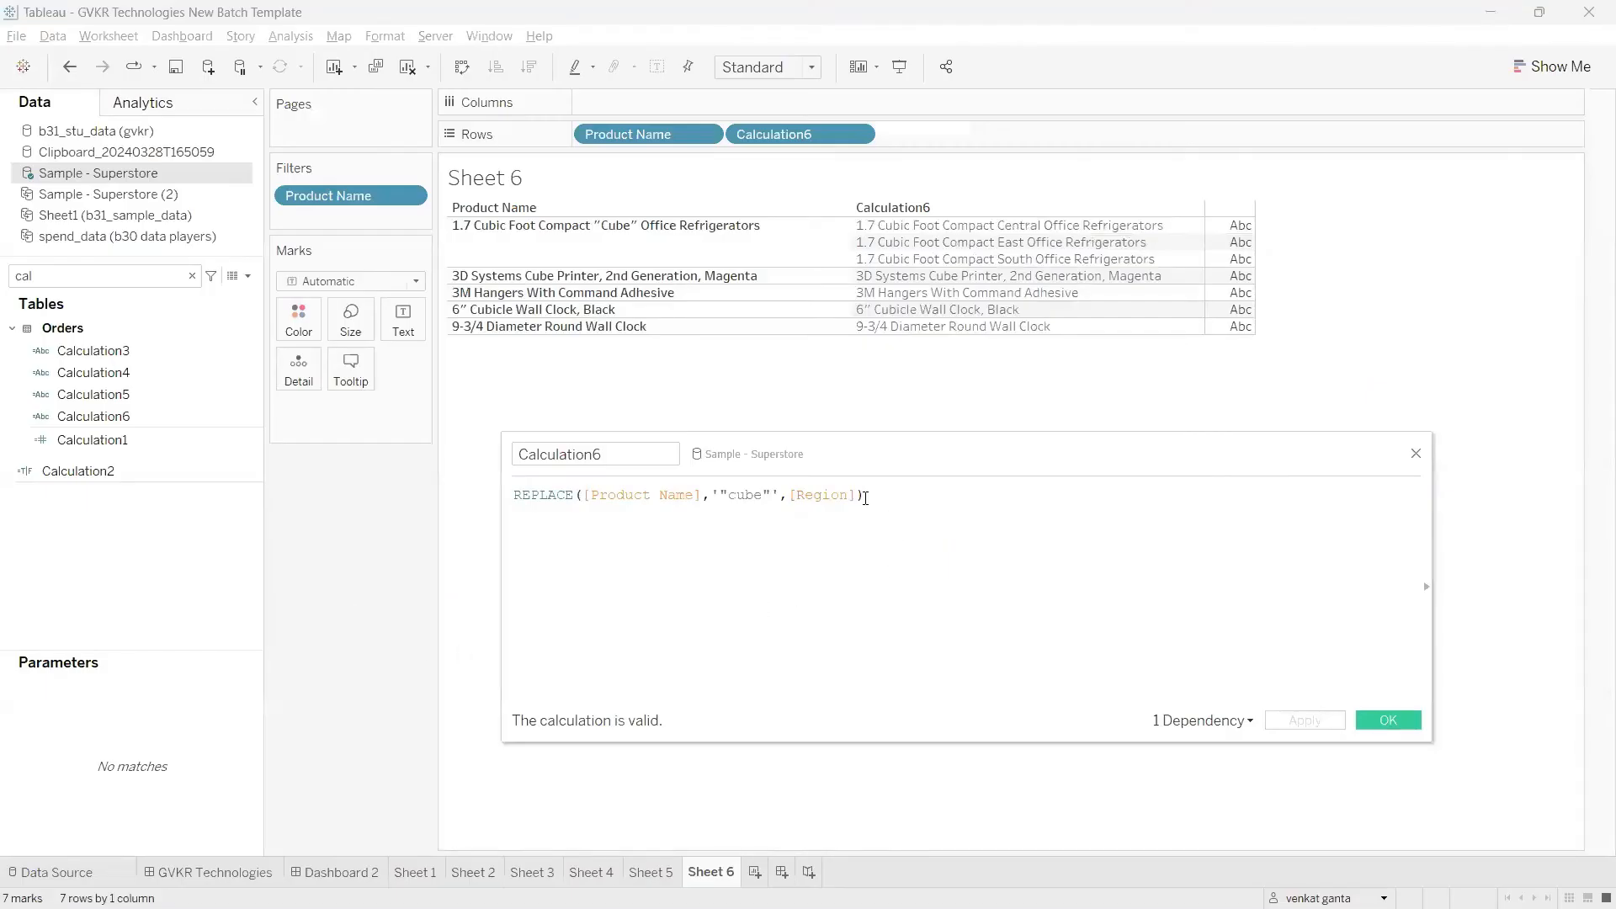
{"action": "left_click_drag", "start_coordinate": [866, 498], "coordinate": [703, 500]}
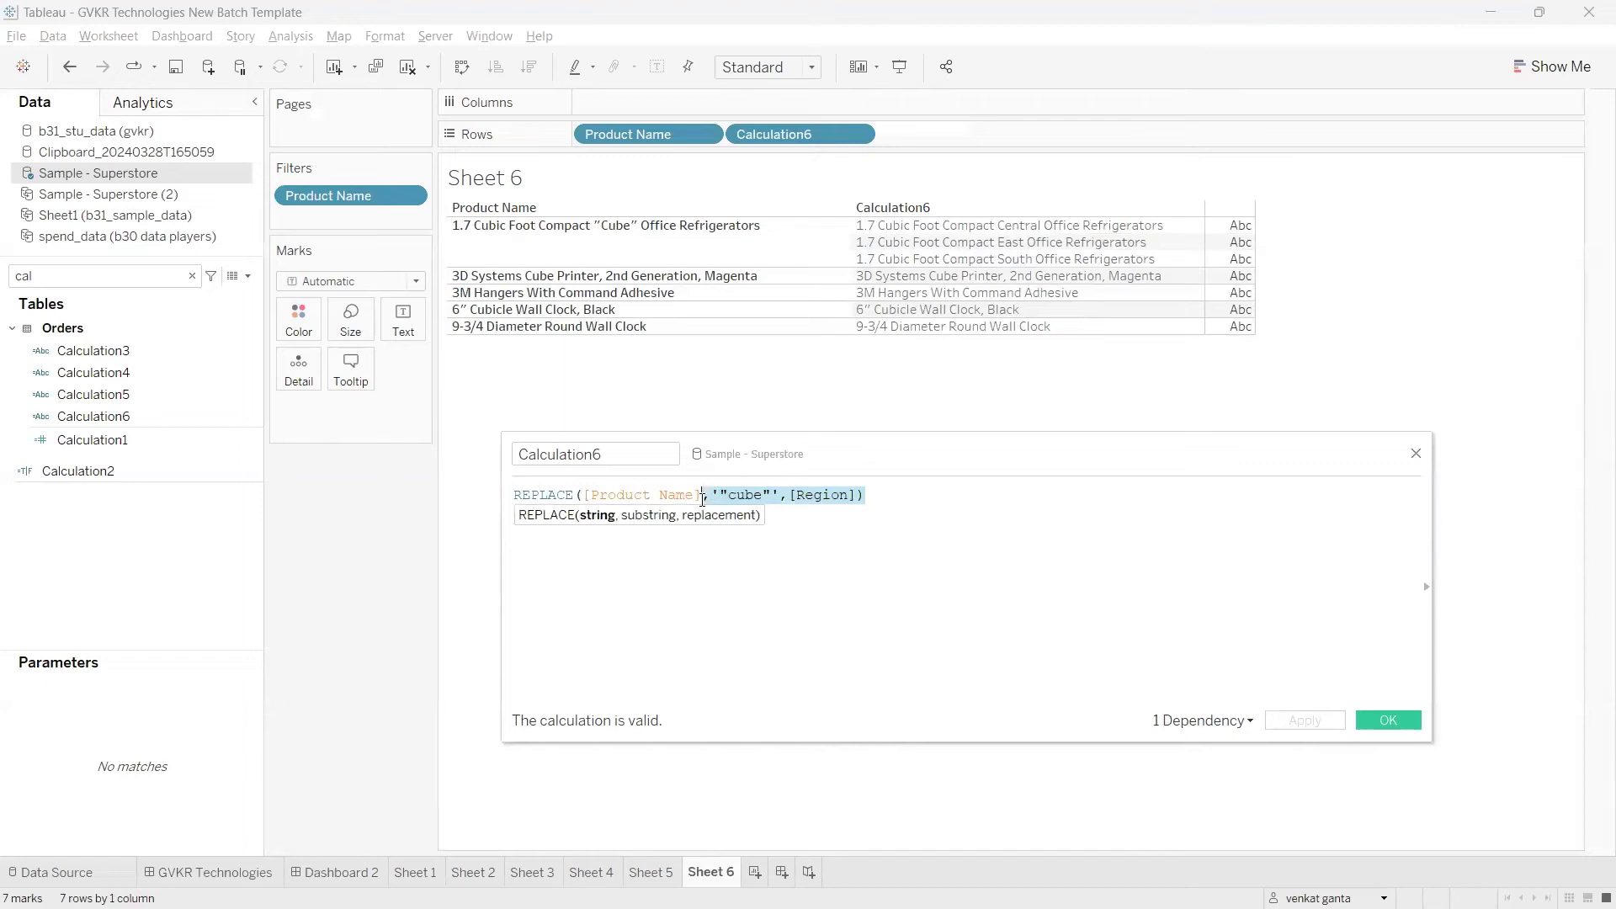
{"action": "key", "text": "BackSpace"}
{"action": "type", "text": ")"}
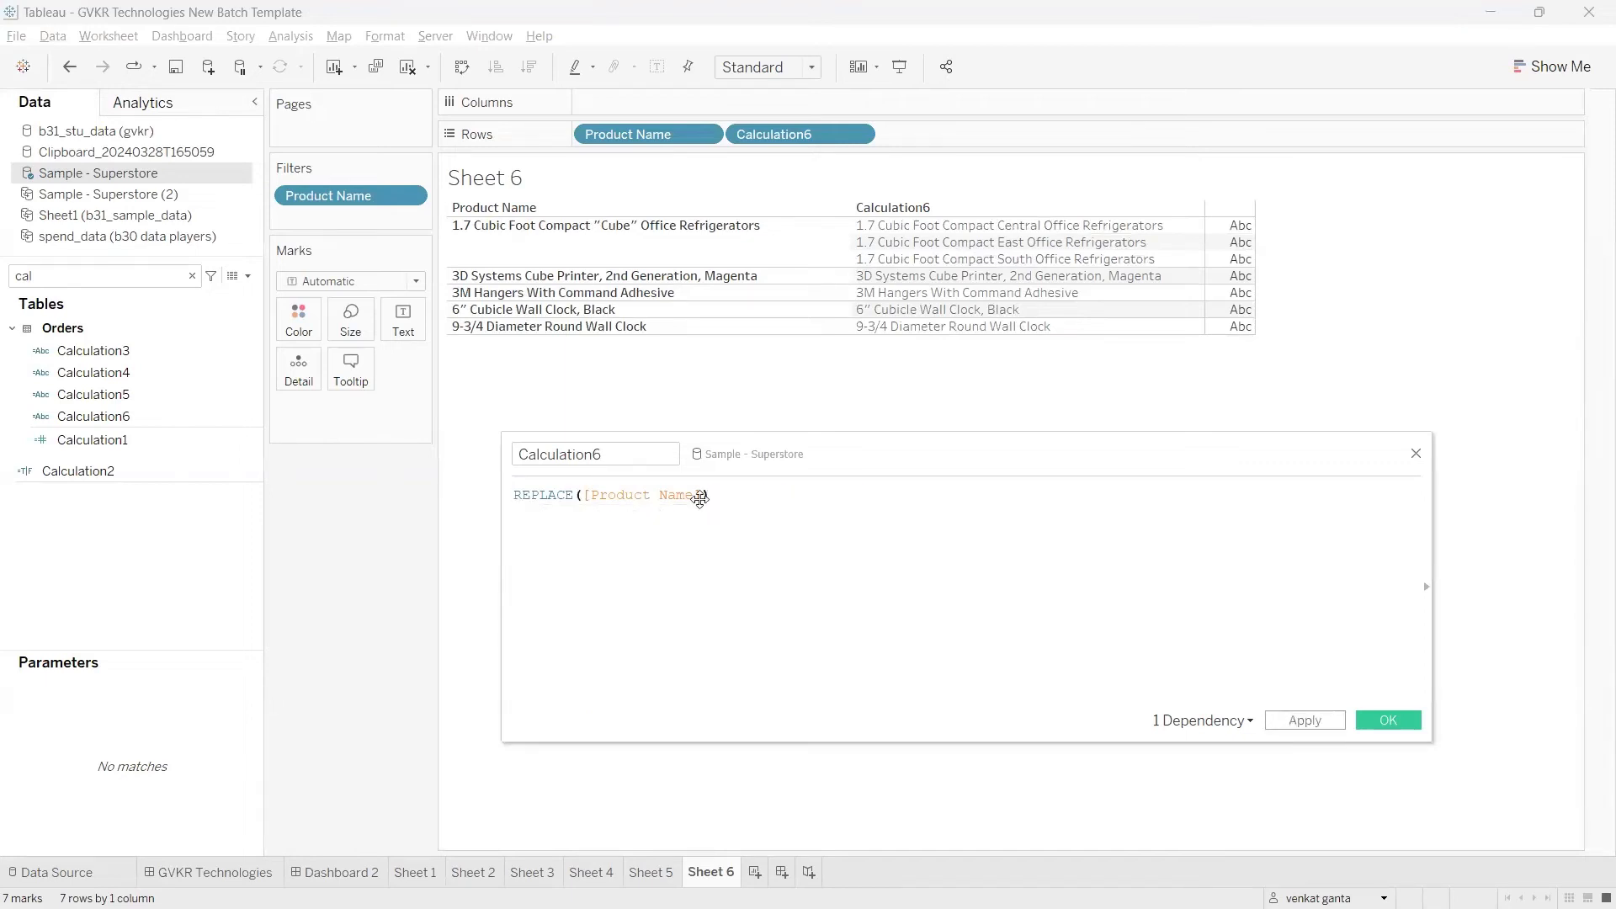
{"action": "double_click", "coordinate": [563, 495]}
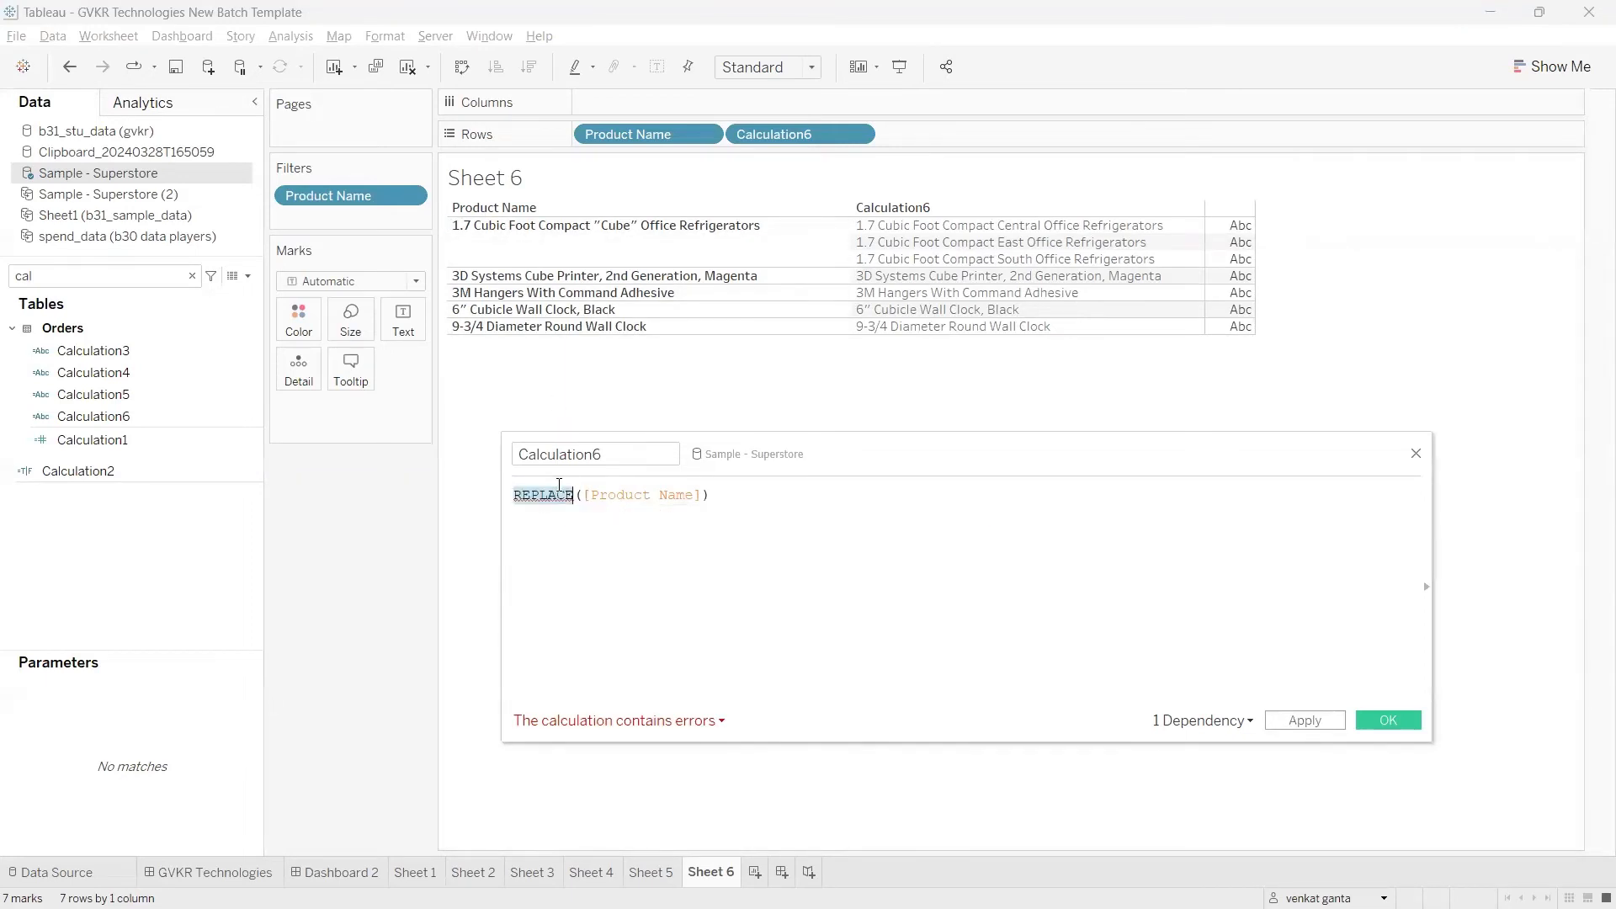
{"action": "type", "text": "LOWER"}
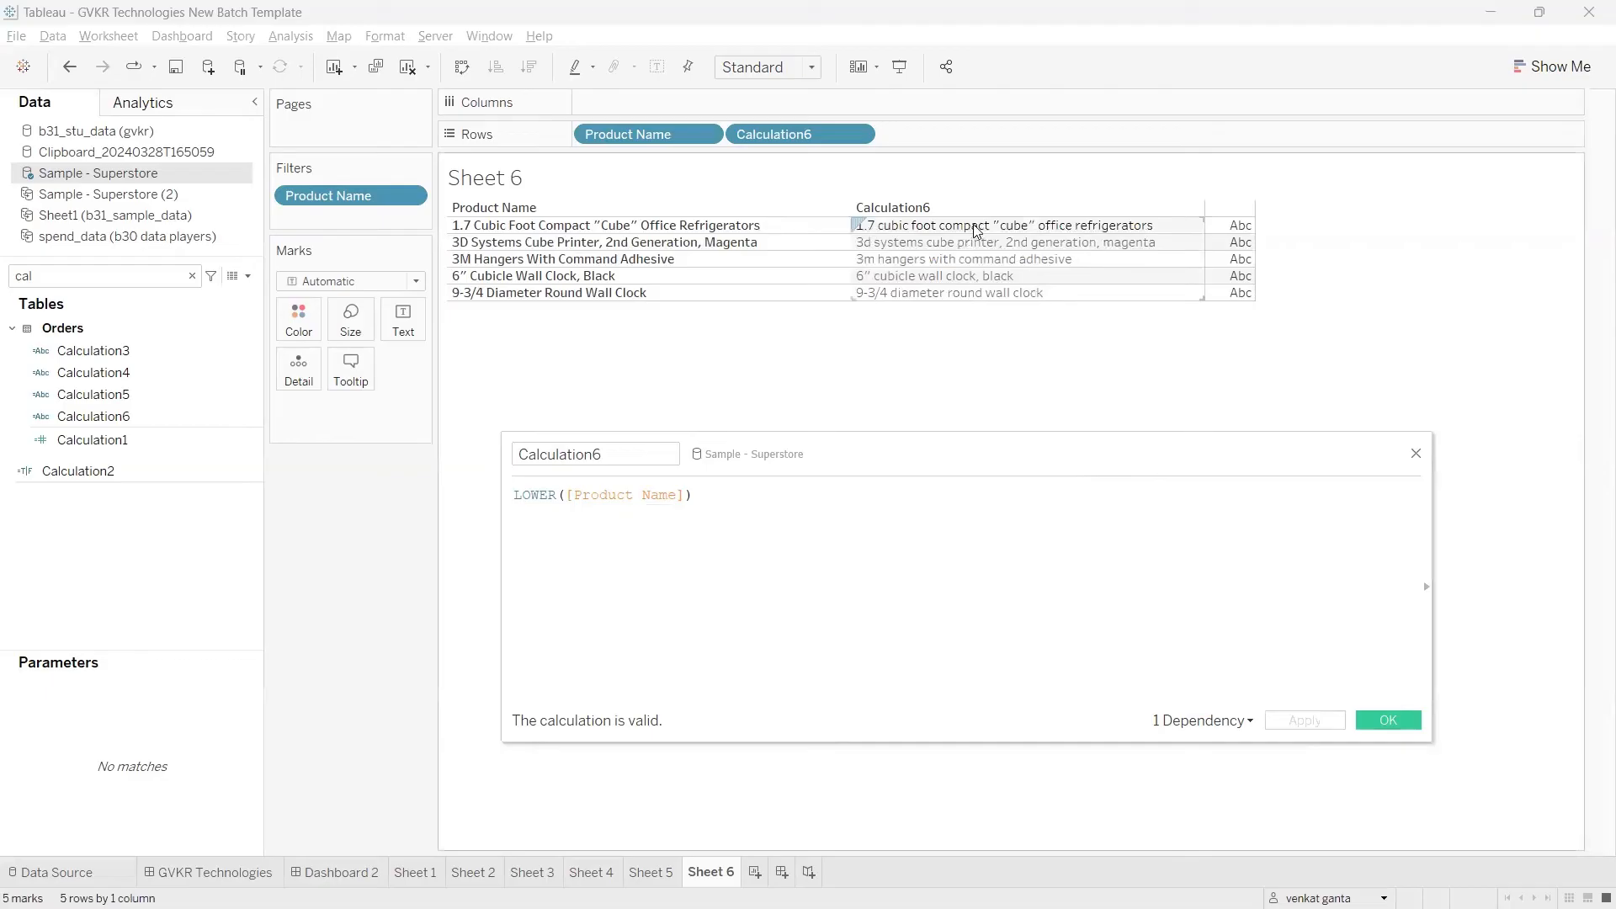
Step: Change the function in Calculation6 from LOWER to UPPER and apply the calculation
{"action": "double_click", "coordinate": [527, 493]}
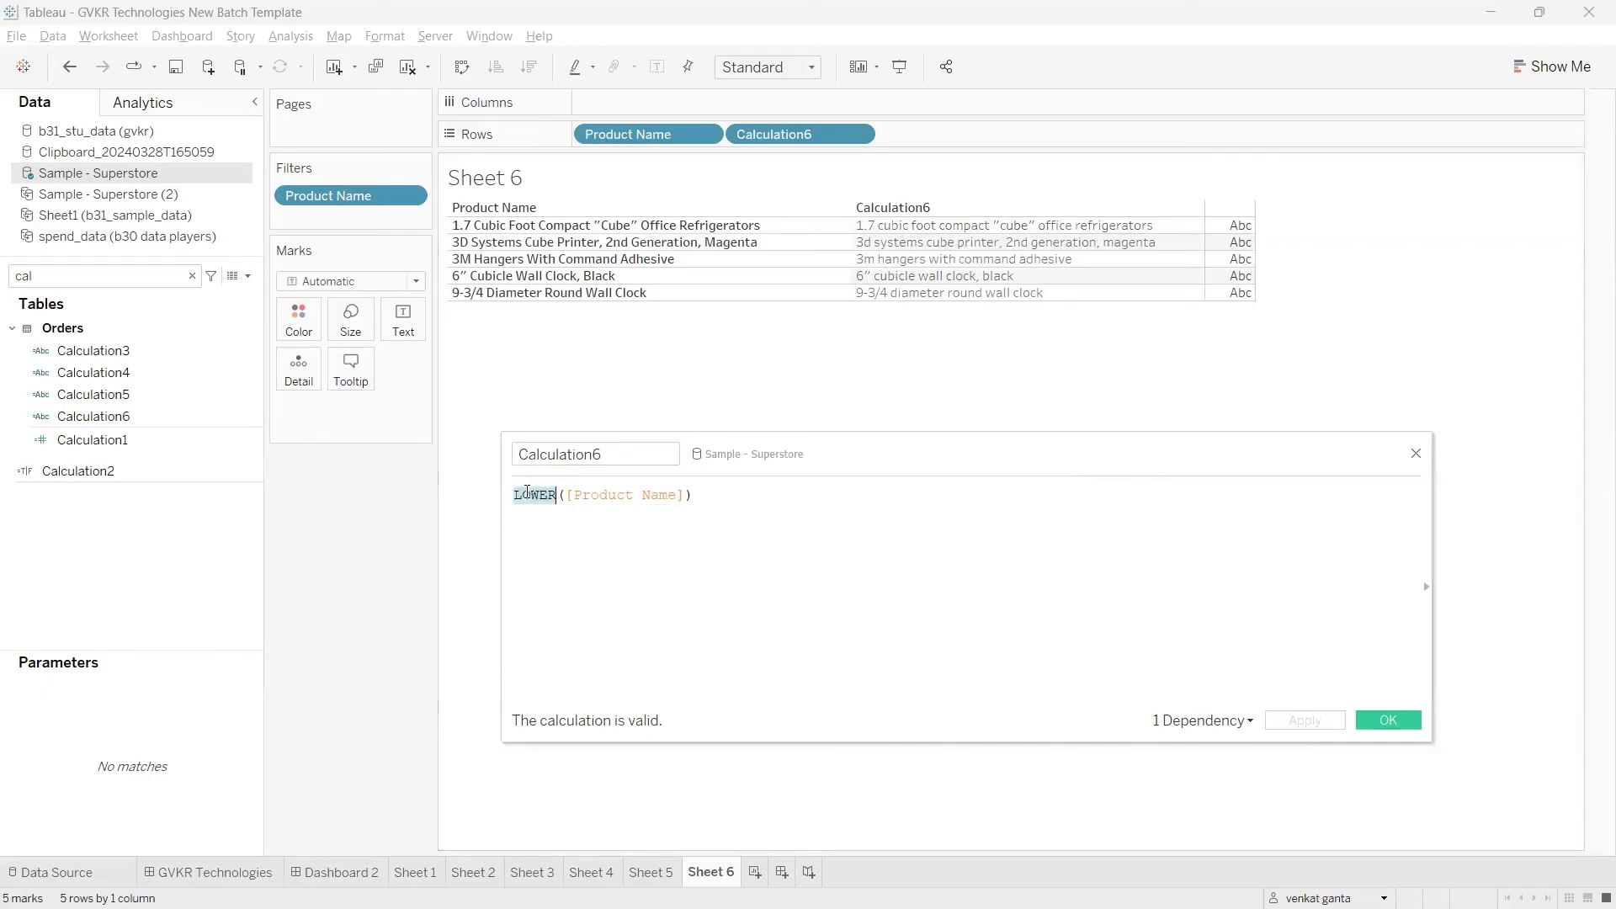
{"action": "type", "text": "UPPER"}
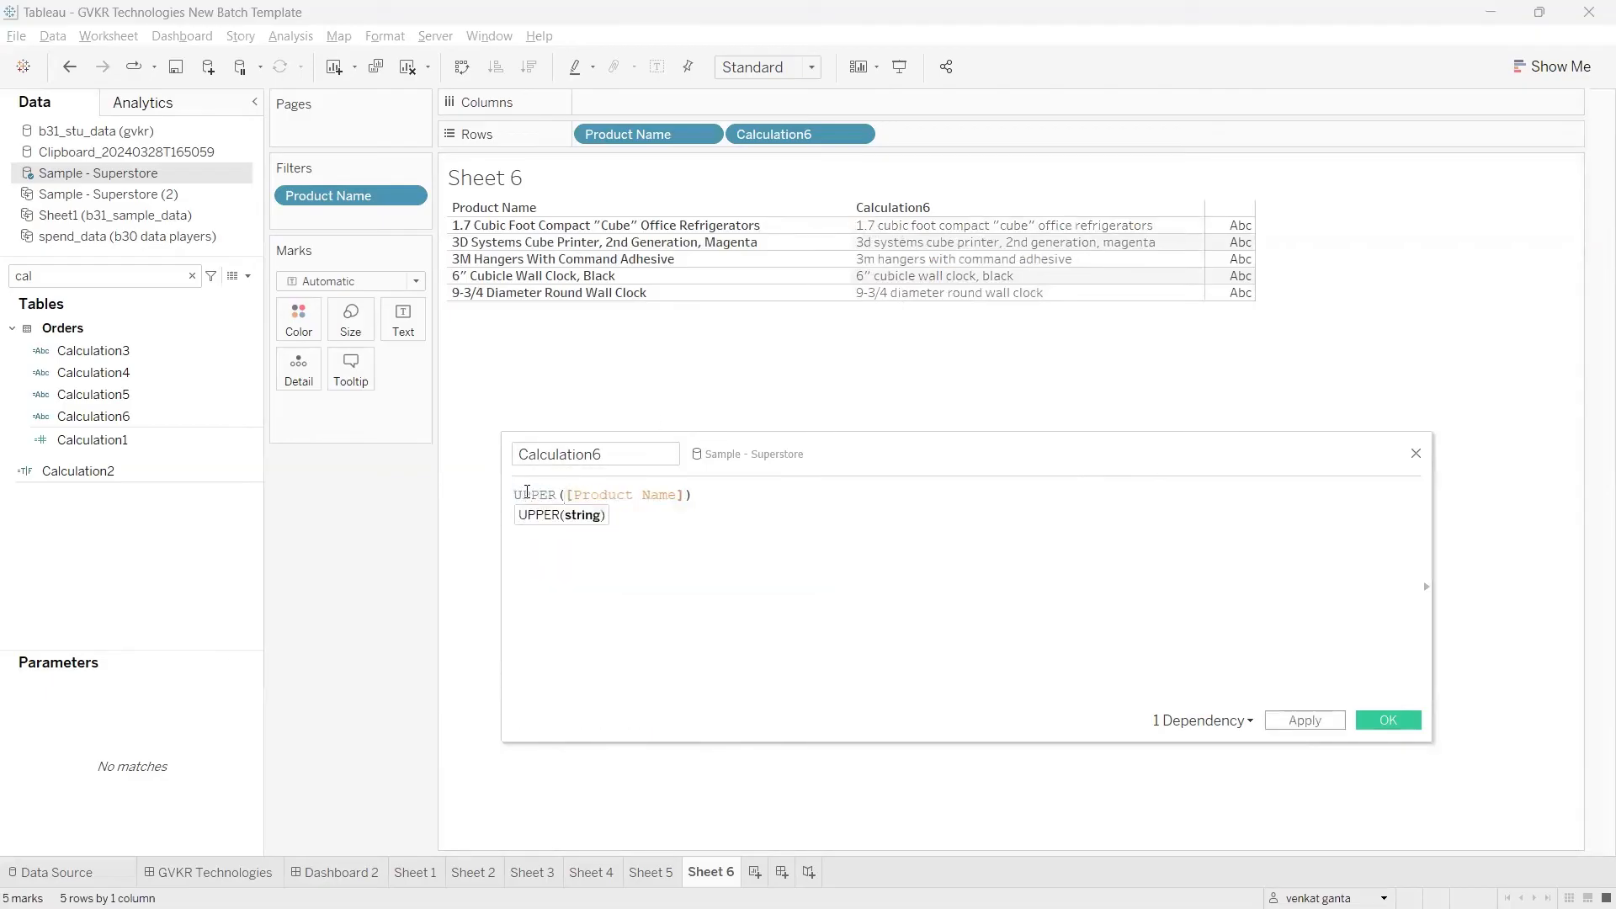
{"action": "left_click", "coordinate": [1299, 720]}
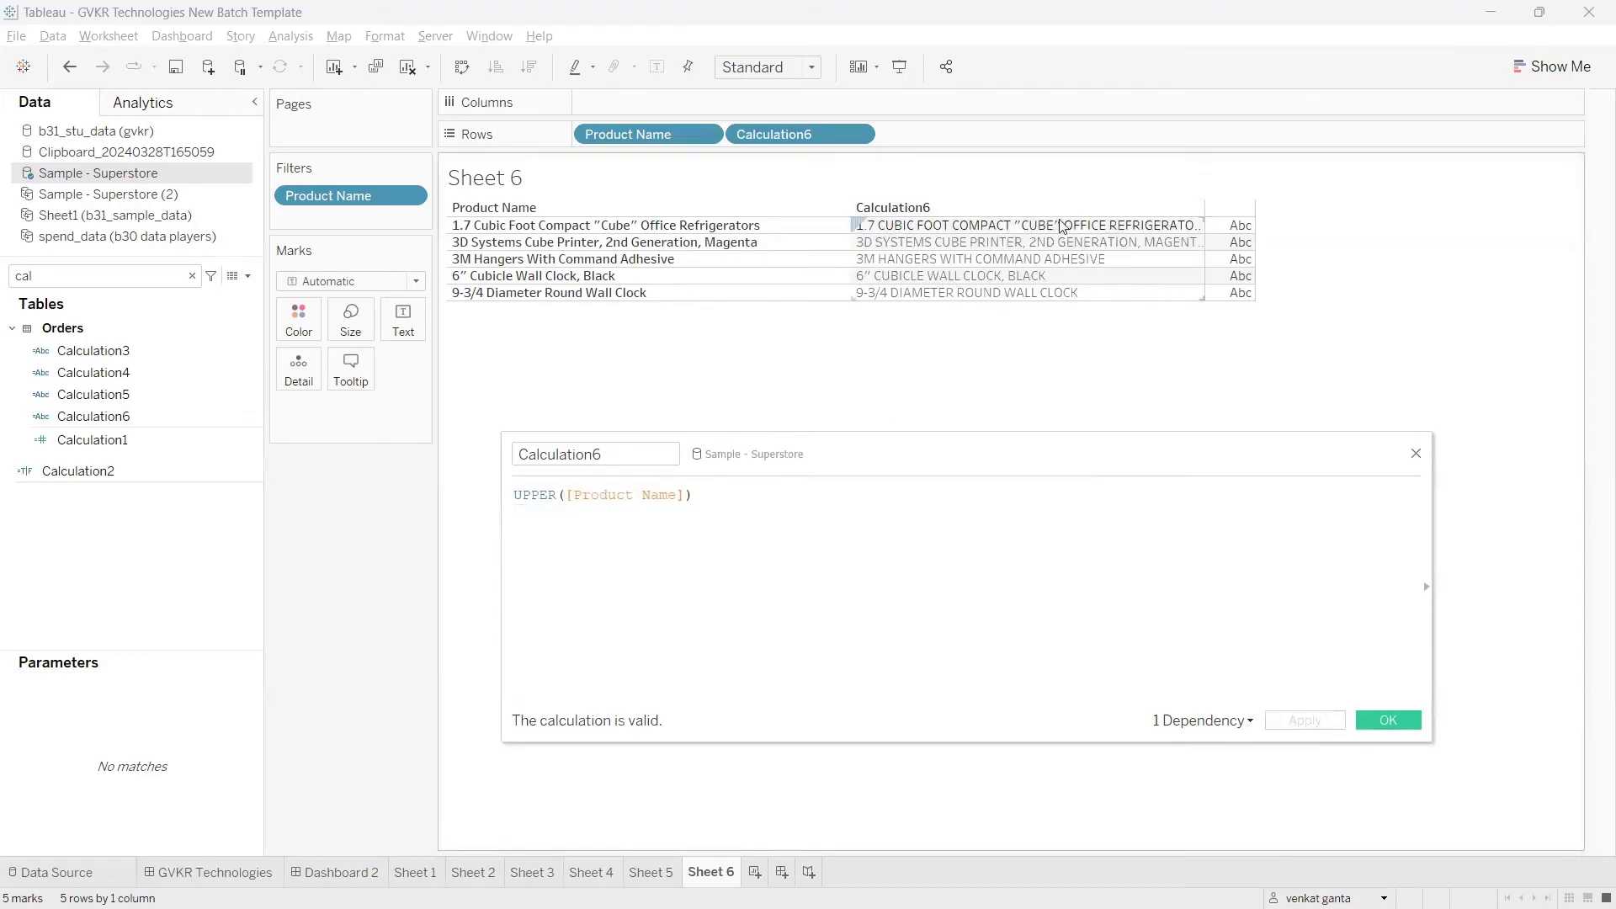
Step: Try replacing UPPER with a proper-case function in the Calculation6 formula, and close the editor without applying the change
{"action": "double_click", "coordinate": [528, 494]}
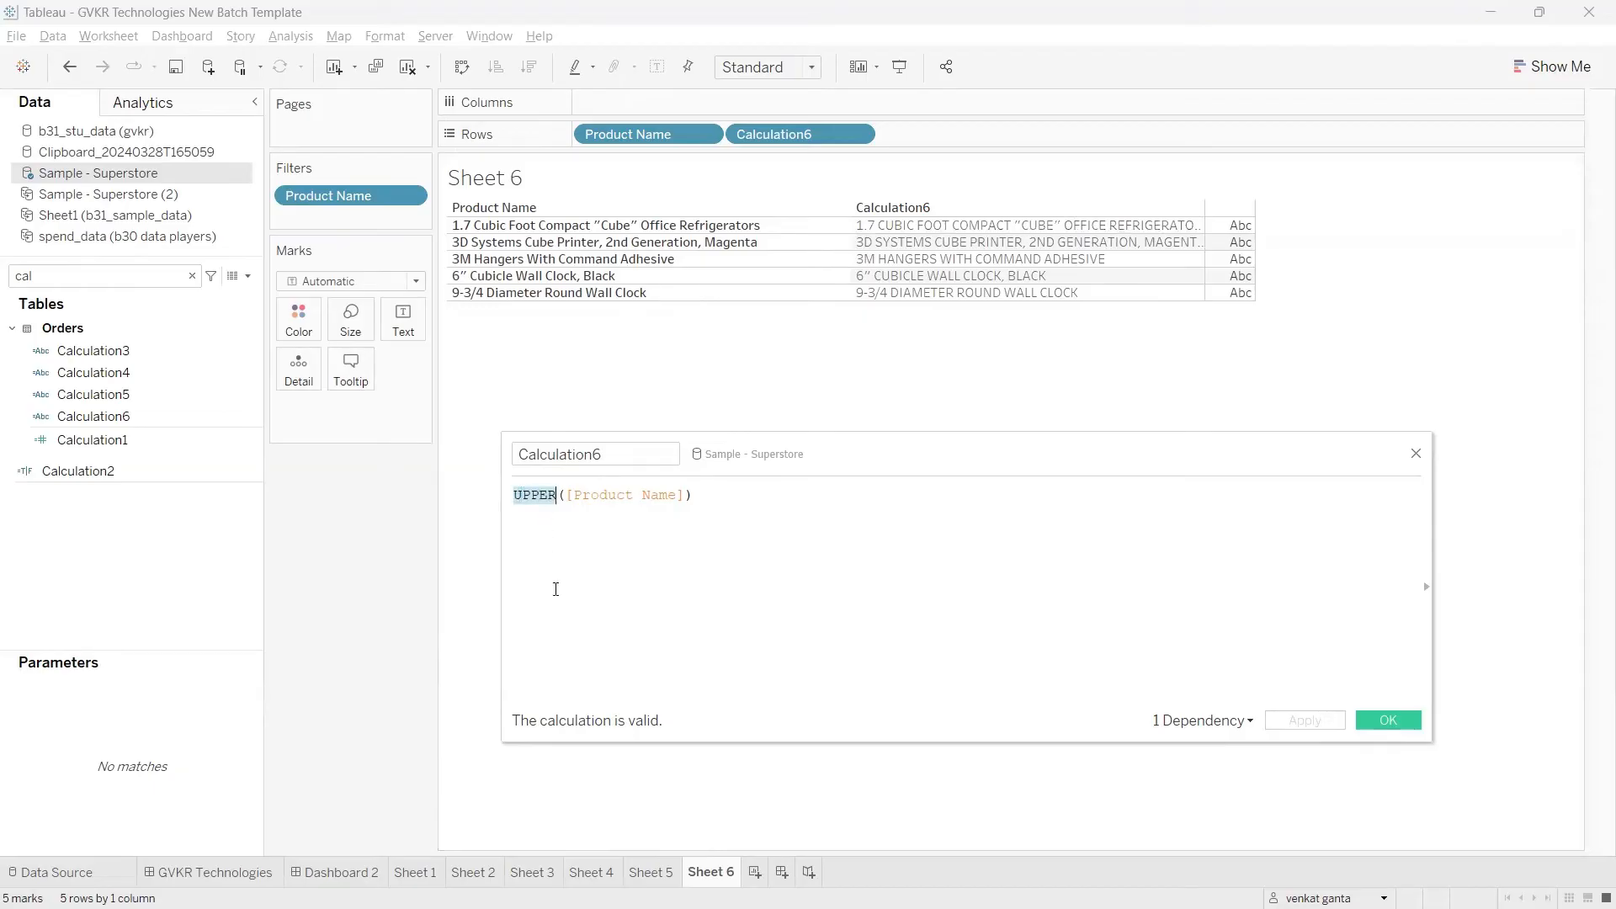
{"action": "type", "text": "pro"}
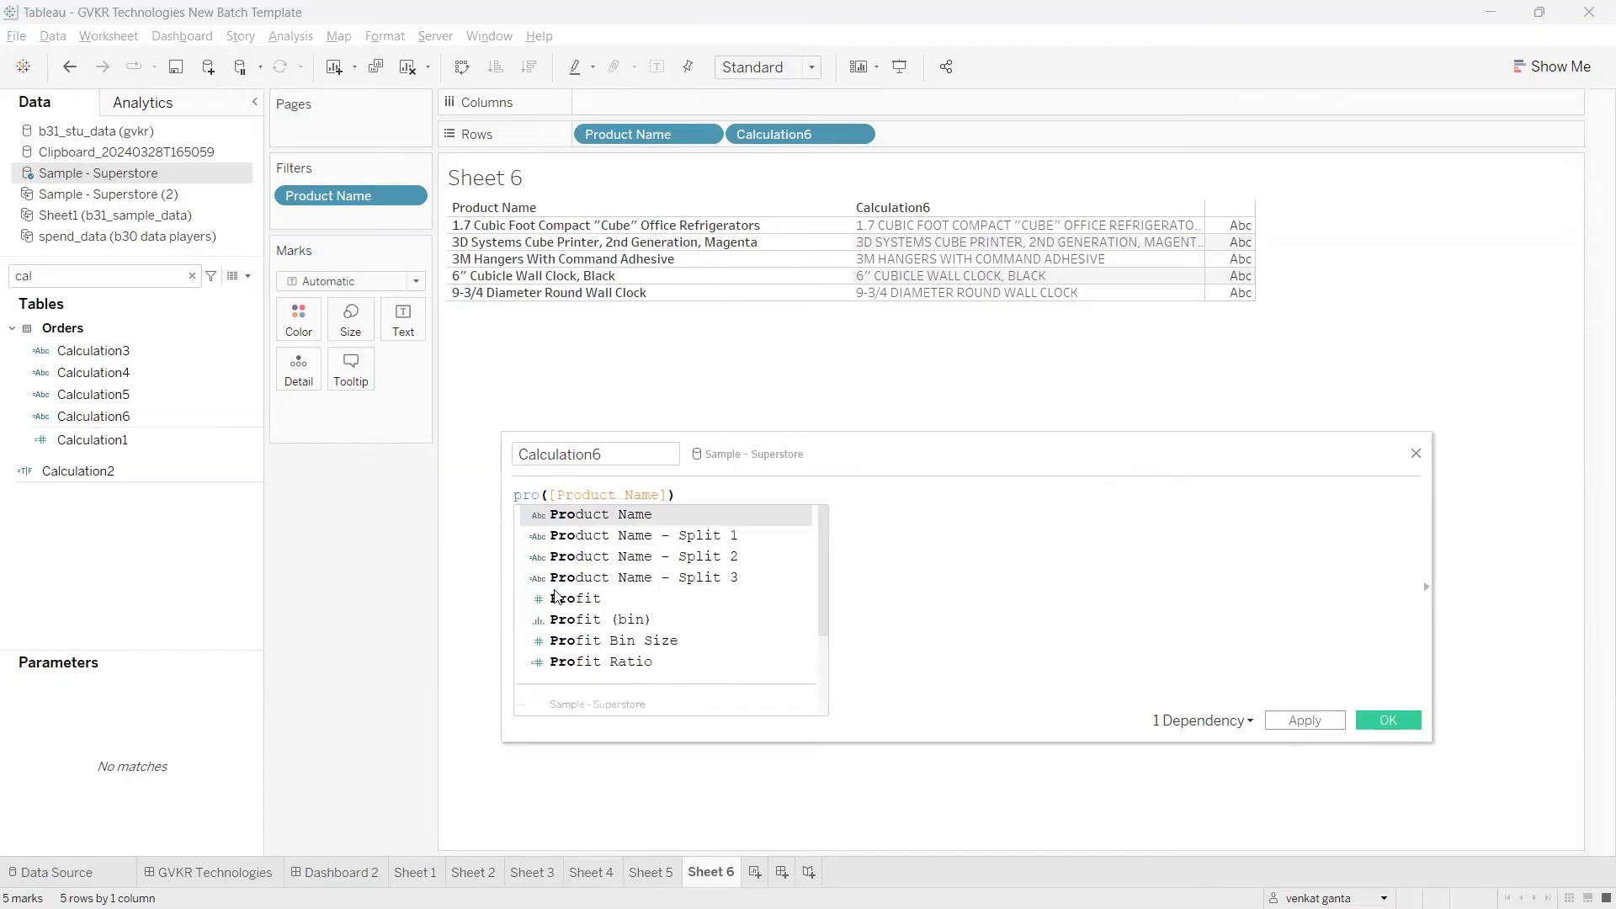
{"action": "type", "text": "pe"}
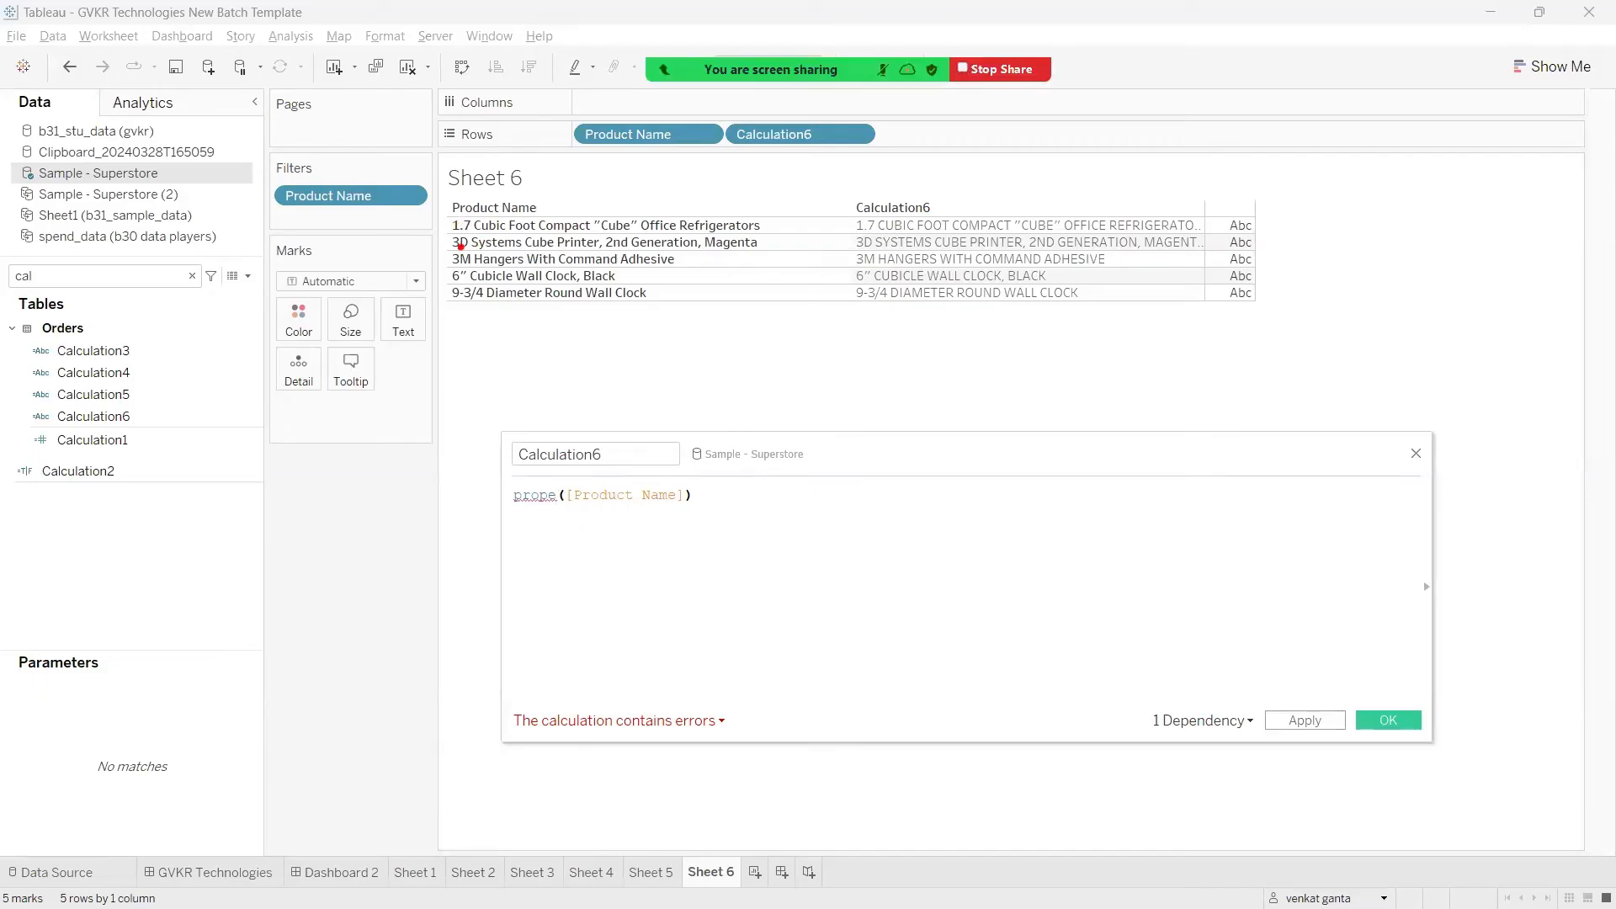
{"action": "mouse_move", "coordinate": [449, 330]}
{"action": "left_mouse_down"}
{"action": "mouse_move", "coordinate": [443, 379]}
{"action": "mouse_move", "coordinate": [648, 412]}
{"action": "mouse_move", "coordinate": [543, 341]}
{"action": "mouse_move", "coordinate": [496, 344]}
{"action": "left_mouse_up"}
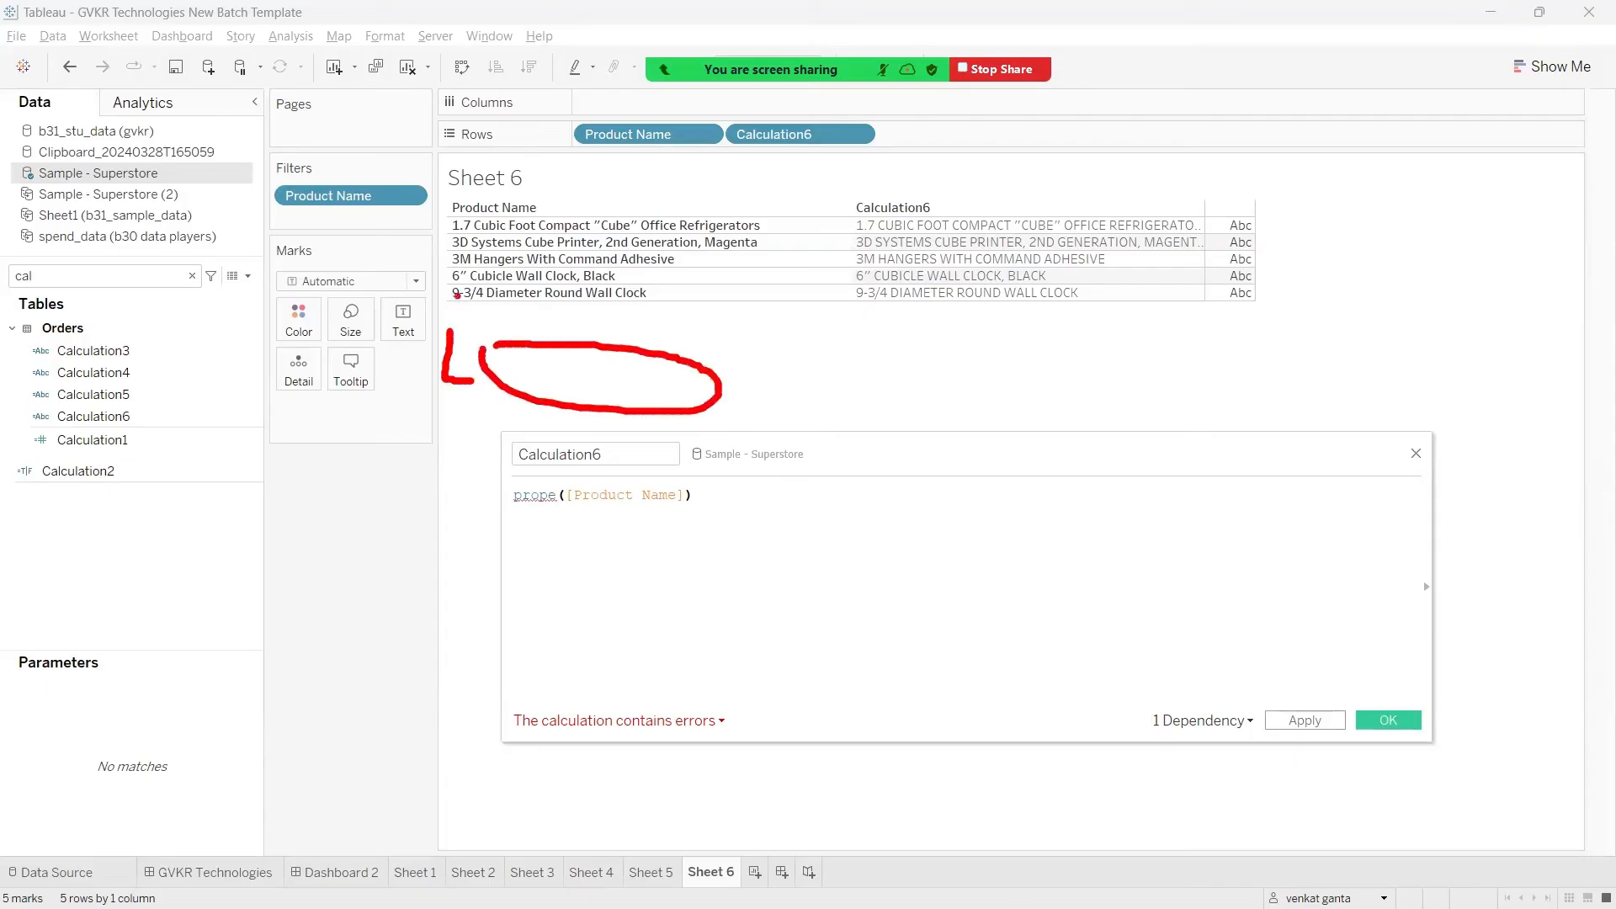
{"action": "mouse_move", "coordinate": [882, 361]}
{"action": "left_mouse_down"}
{"action": "mouse_move", "coordinate": [881, 430]}
{"action": "mouse_move", "coordinate": [933, 430]}
{"action": "mouse_move", "coordinate": [880, 355]}
{"action": "mouse_move", "coordinate": [936, 432]}
{"action": "mouse_move", "coordinate": [965, 399]}
{"action": "left_mouse_up"}
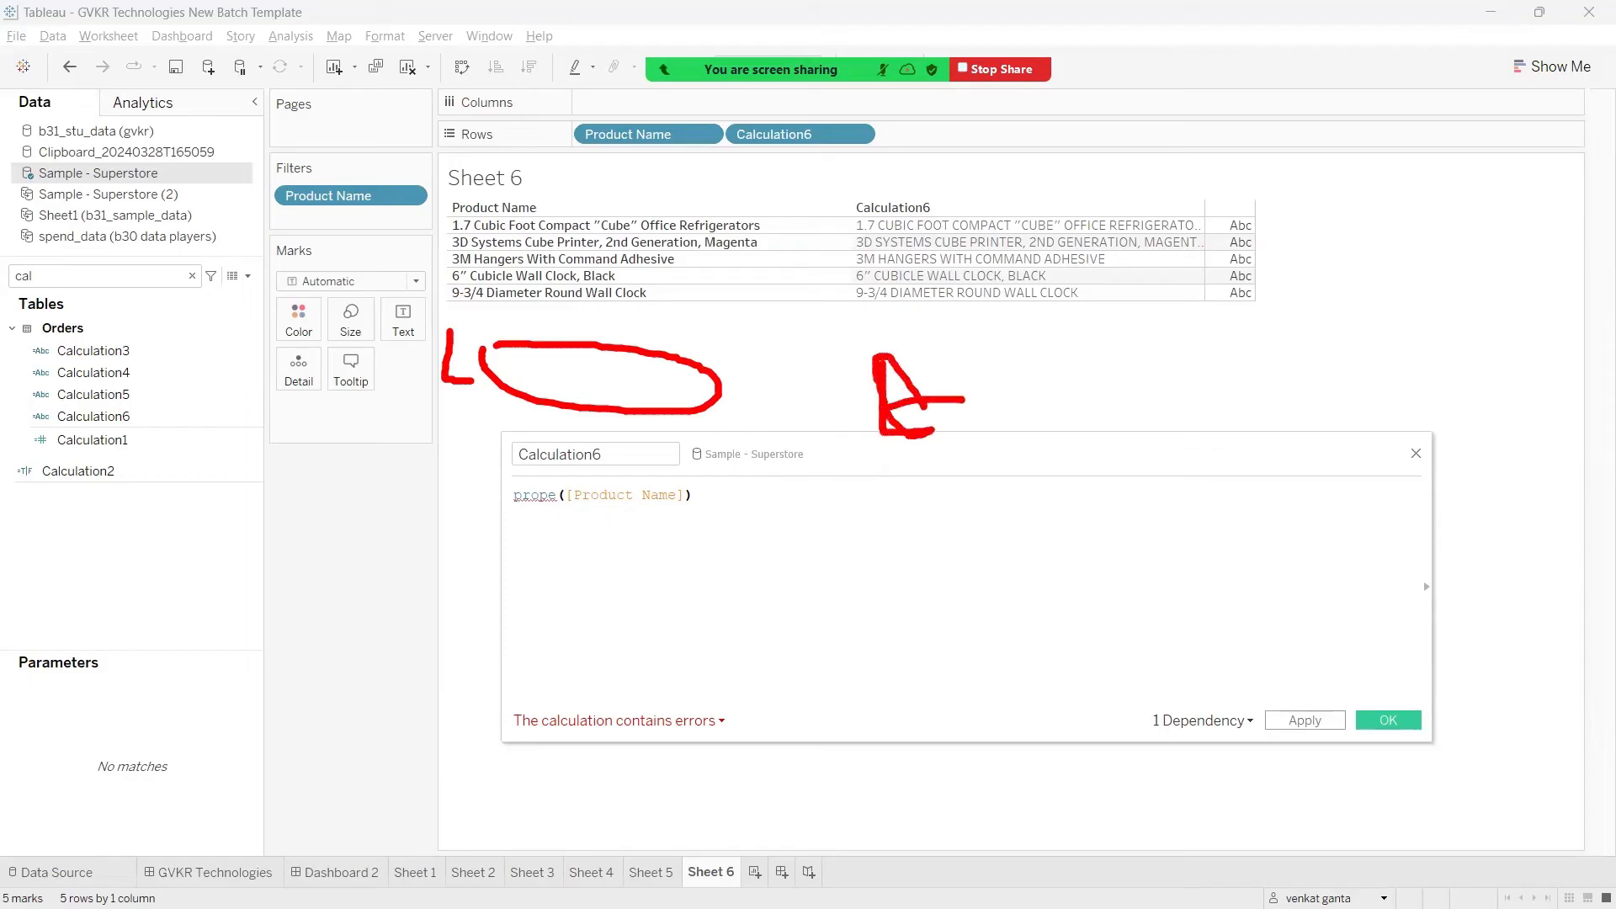
{"action": "key", "text": "Escape"}
{"action": "left_click", "coordinate": [1416, 454]}
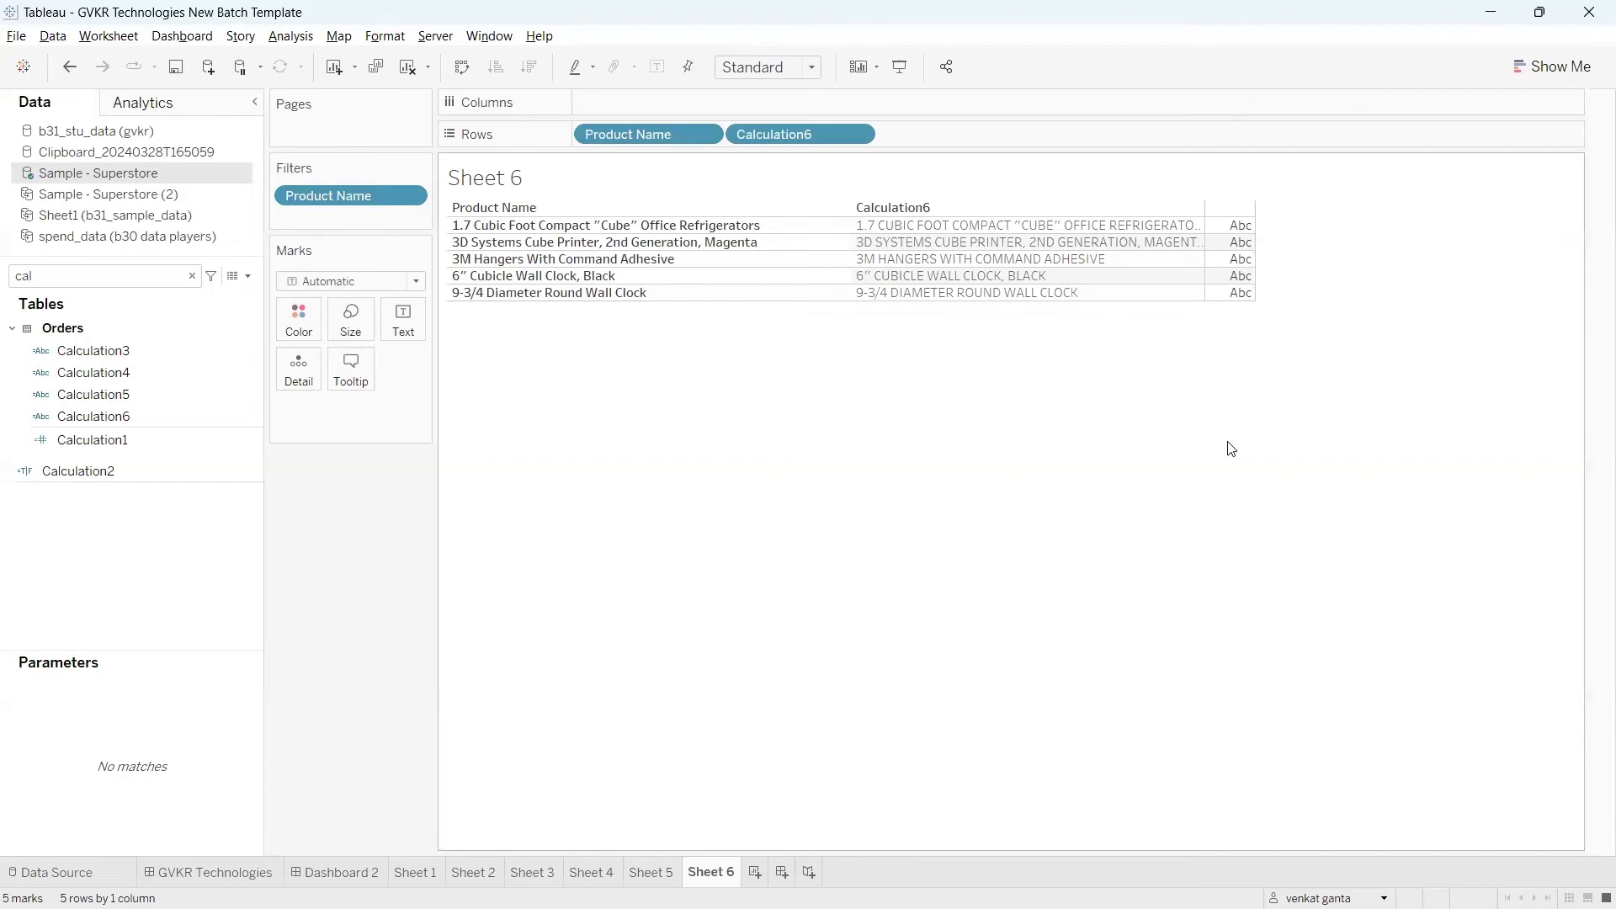
Step: Switch to the Tableau notes in Chrome and look up the CHAR function below UPPER
{"action": "mouse_move", "coordinate": [993, 907]}
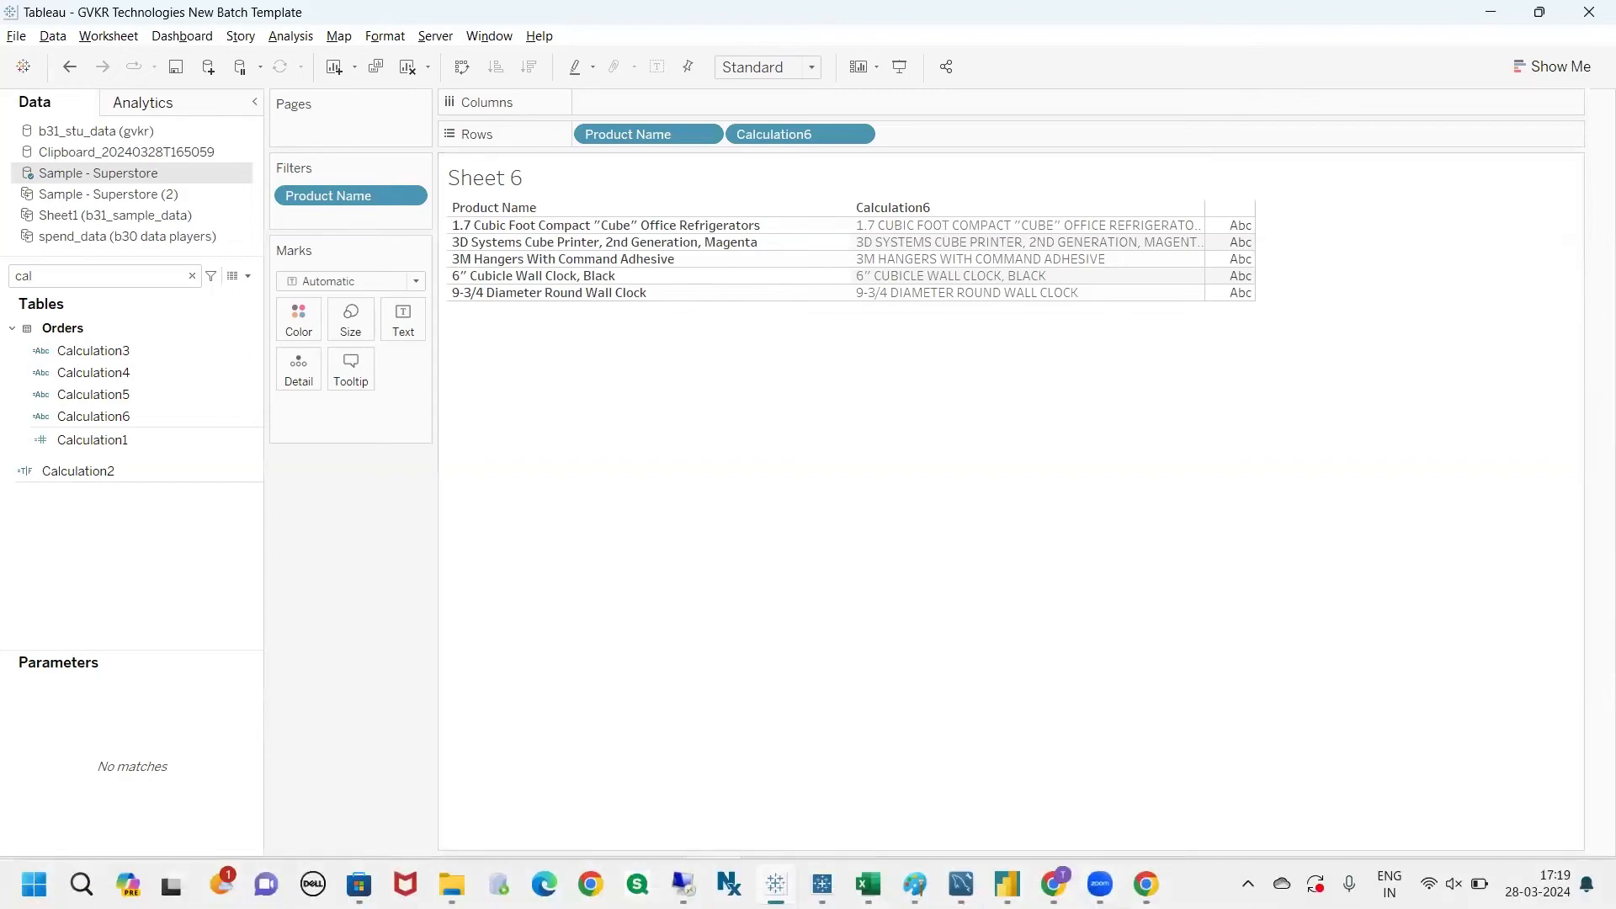
{"action": "left_click", "coordinate": [1054, 884]}
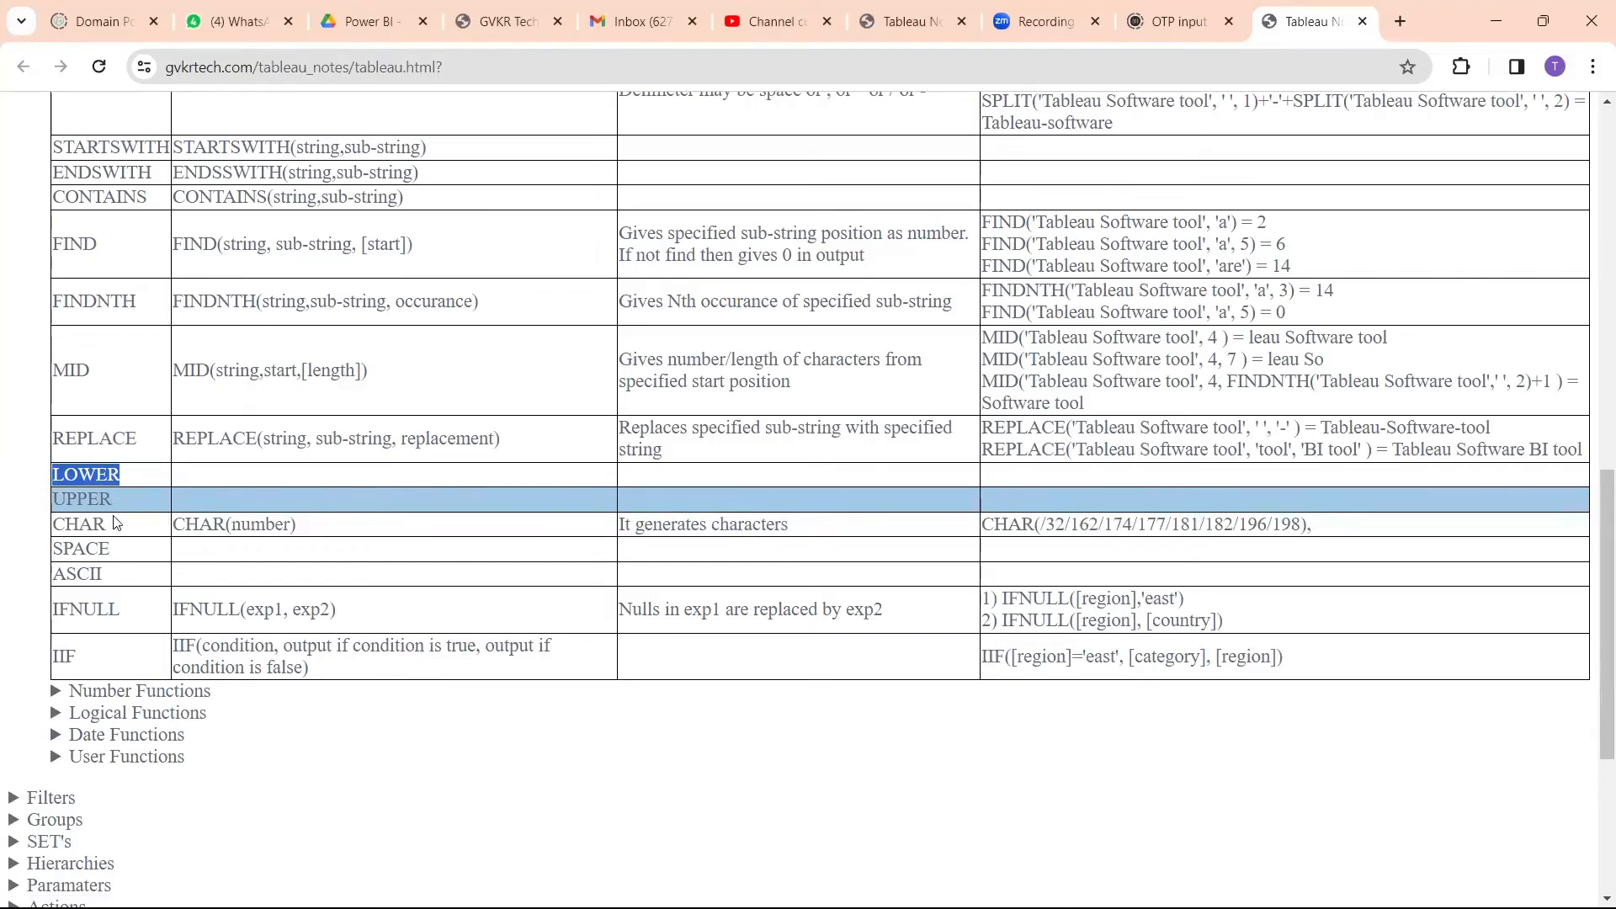
{"action": "left_click_drag", "start_coordinate": [118, 520], "coordinate": [66, 515]}
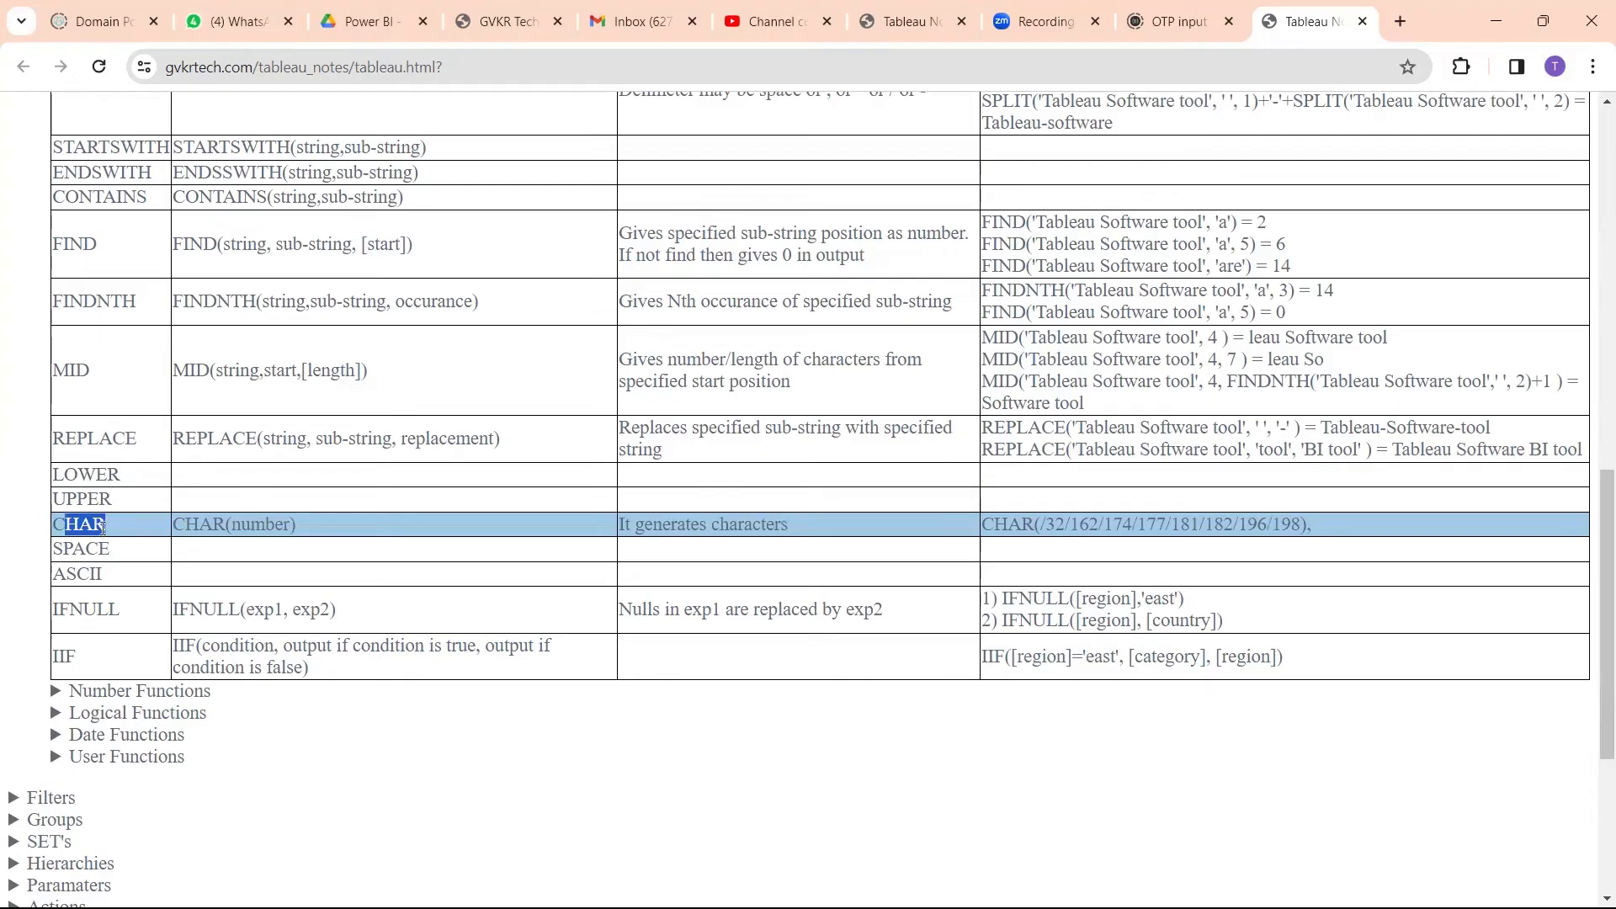
{"action": "left_click", "coordinate": [67, 520]}
Step: Switch back to Tableau, add a new worksheet, and find the Region field and place it on Rows
{"action": "key", "text": "alt+Tab"}
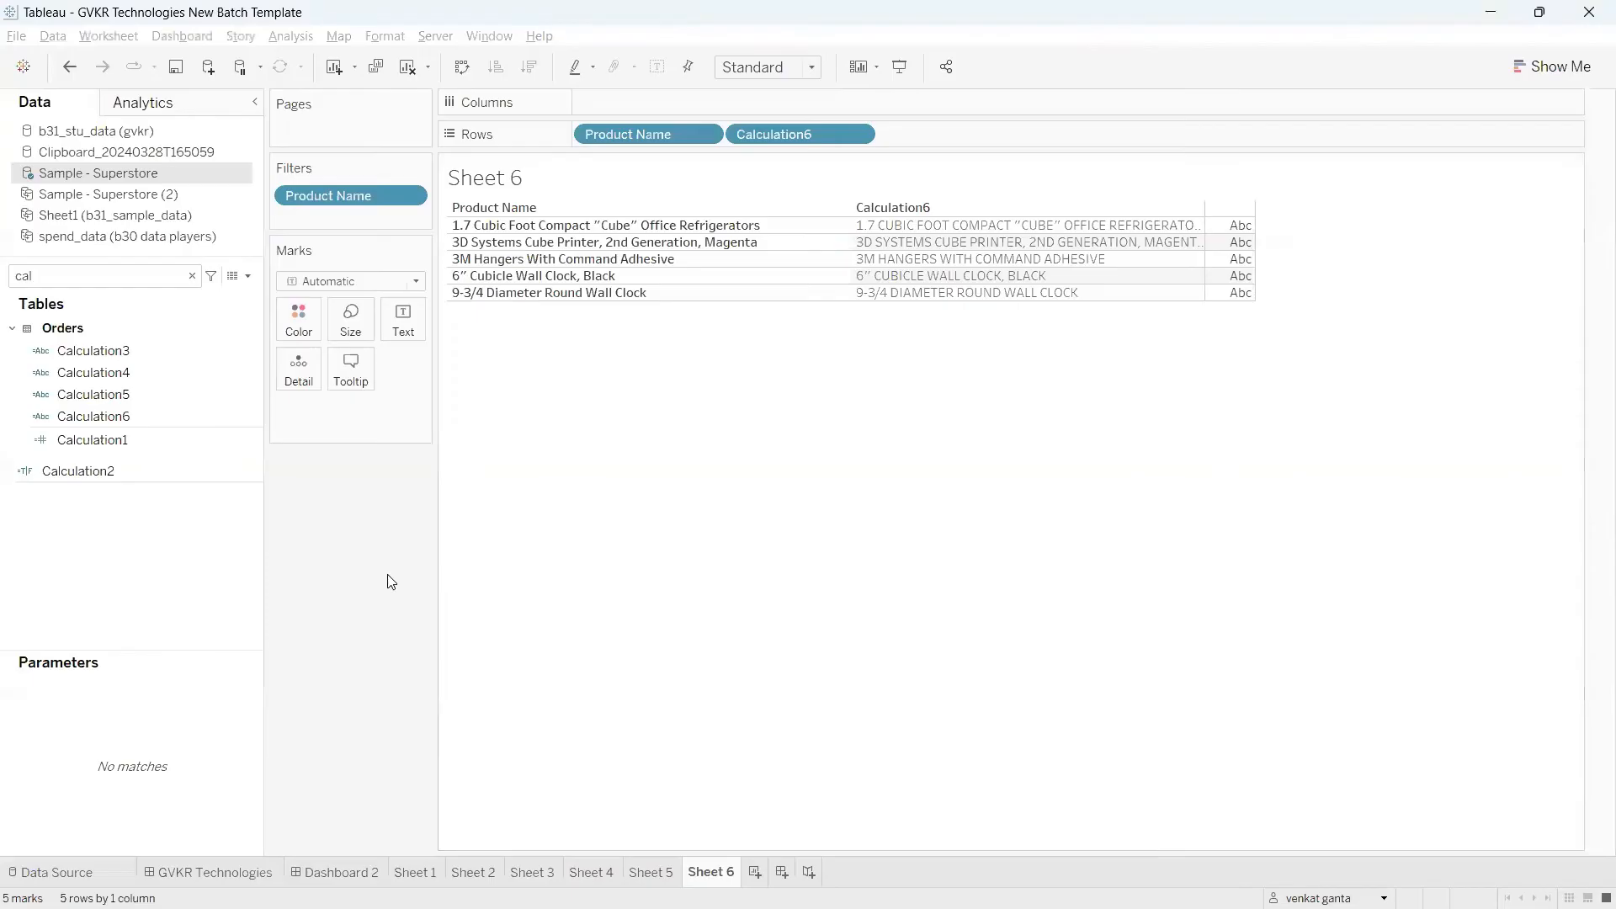
{"action": "left_click", "coordinate": [755, 873]}
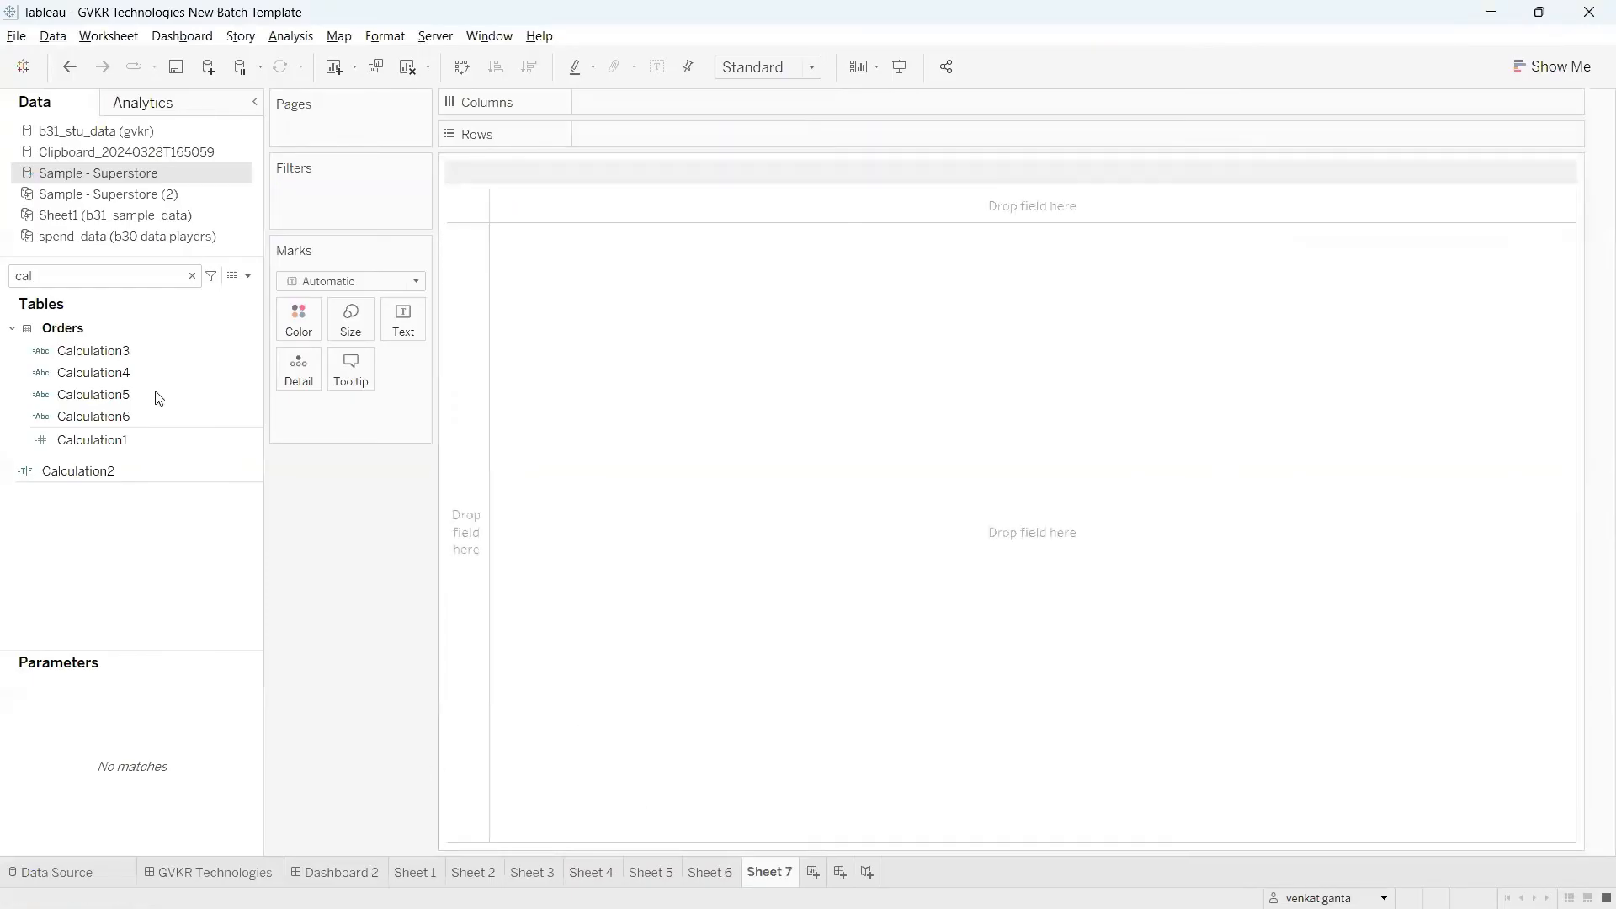
{"action": "left_click", "coordinate": [137, 280]}
{"action": "key", "text": "BackSpace"}
{"action": "key", "text": "BackSpace"}
{"action": "key", "text": "BackSpace"}
{"action": "type", "text": "reg"}
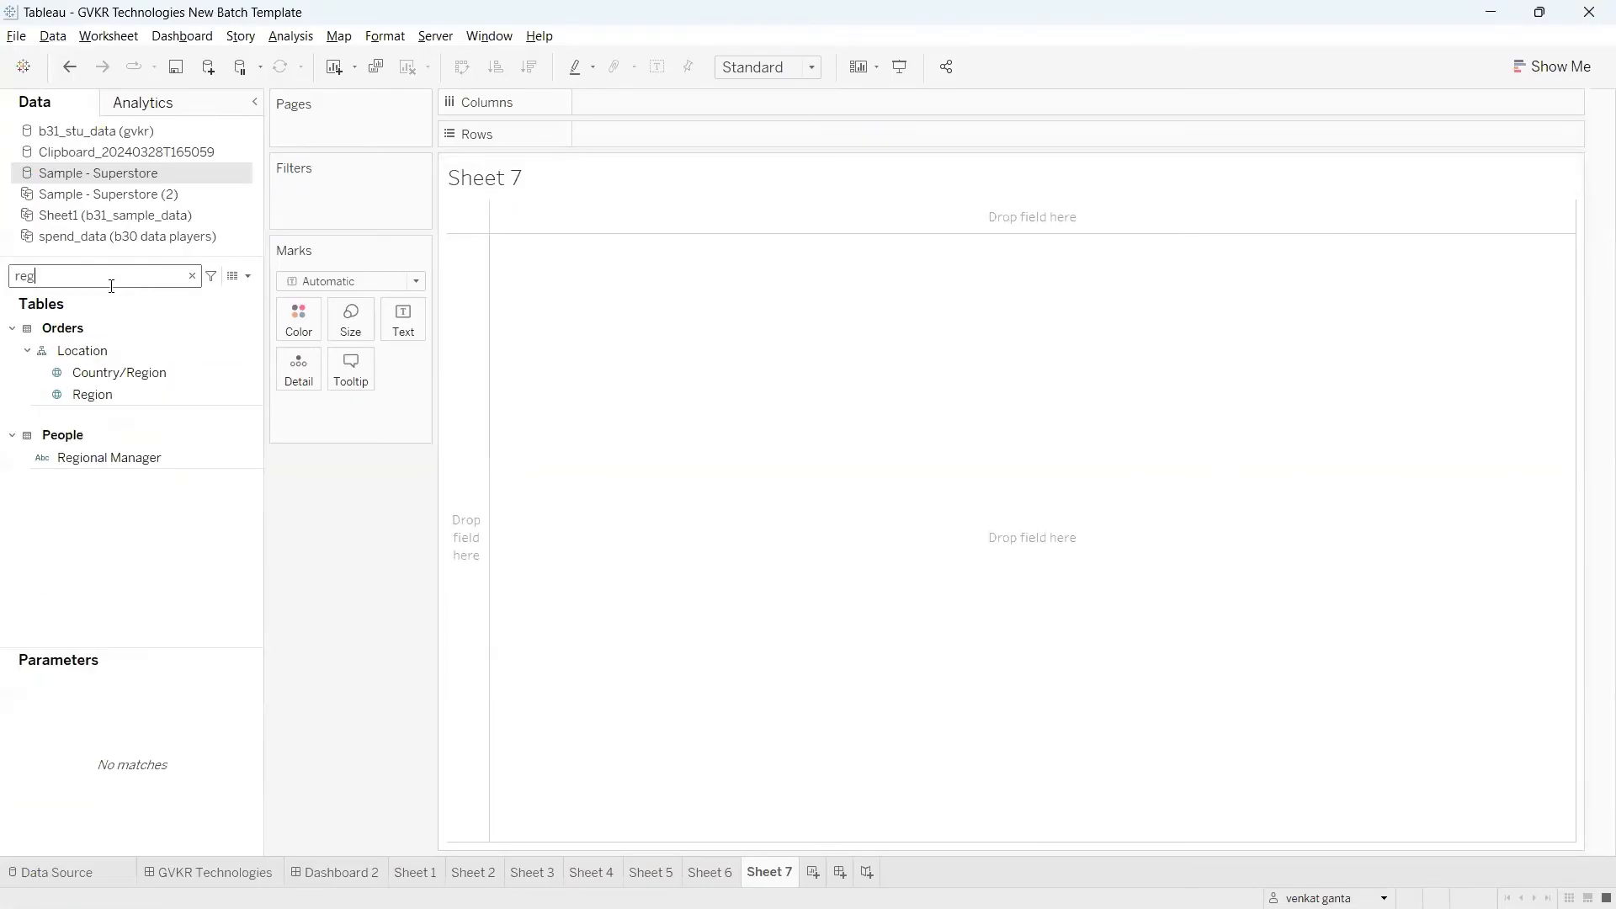
{"action": "left_click_drag", "start_coordinate": [92, 394], "coordinate": [594, 144]}
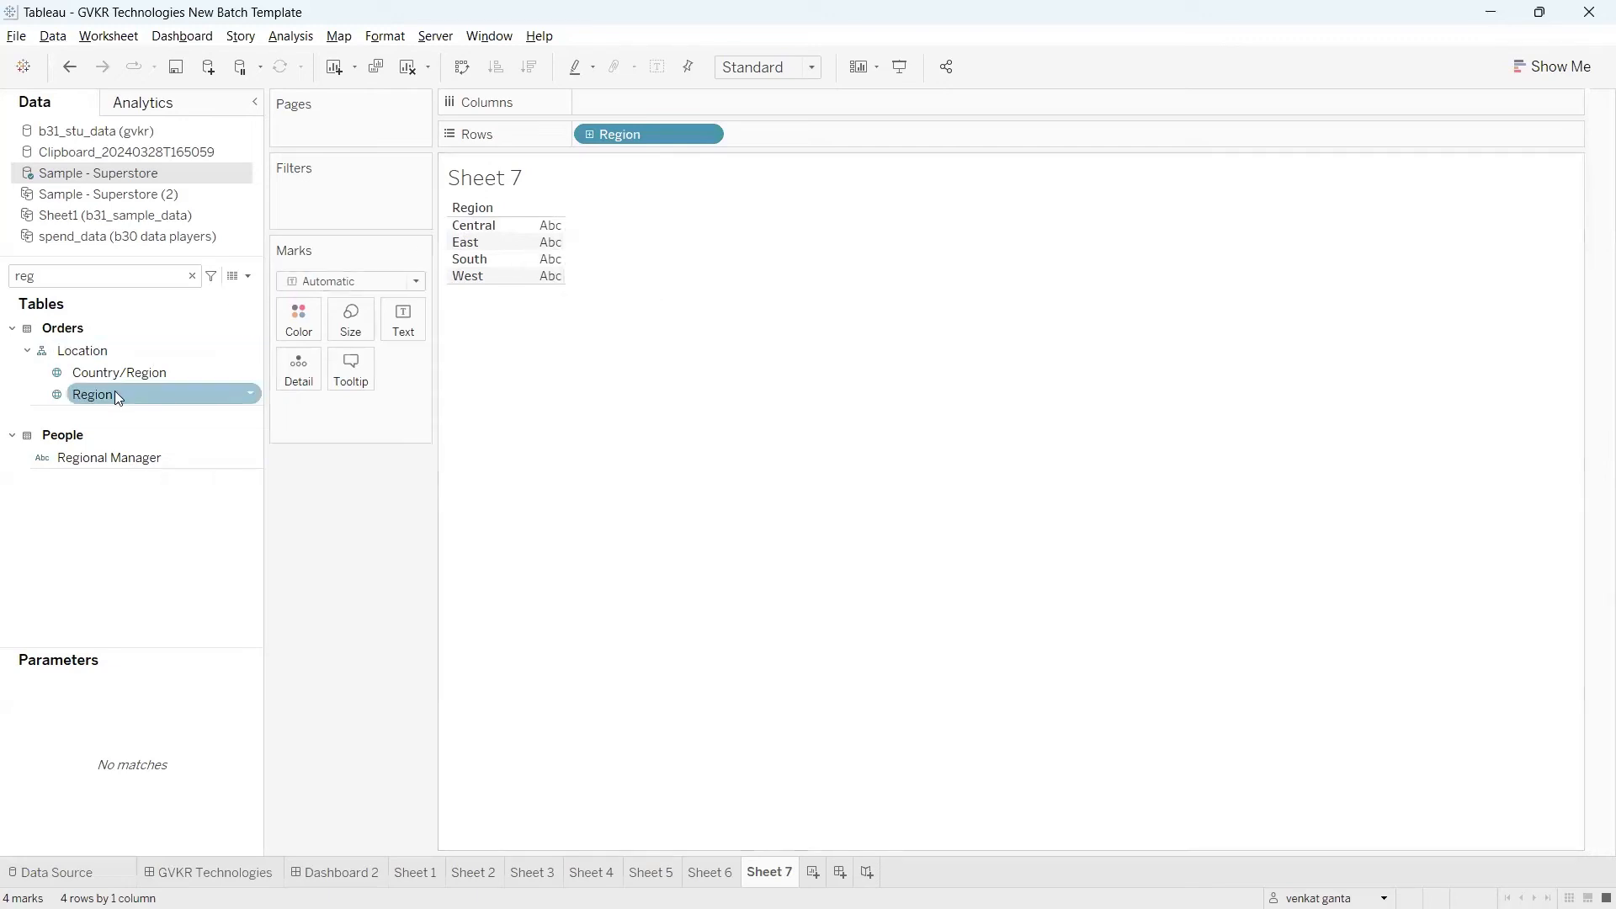
Step: Try showing Region as the text mark, and remove it from the Marks card
{"action": "left_click_drag", "start_coordinate": [119, 399], "coordinate": [405, 324]}
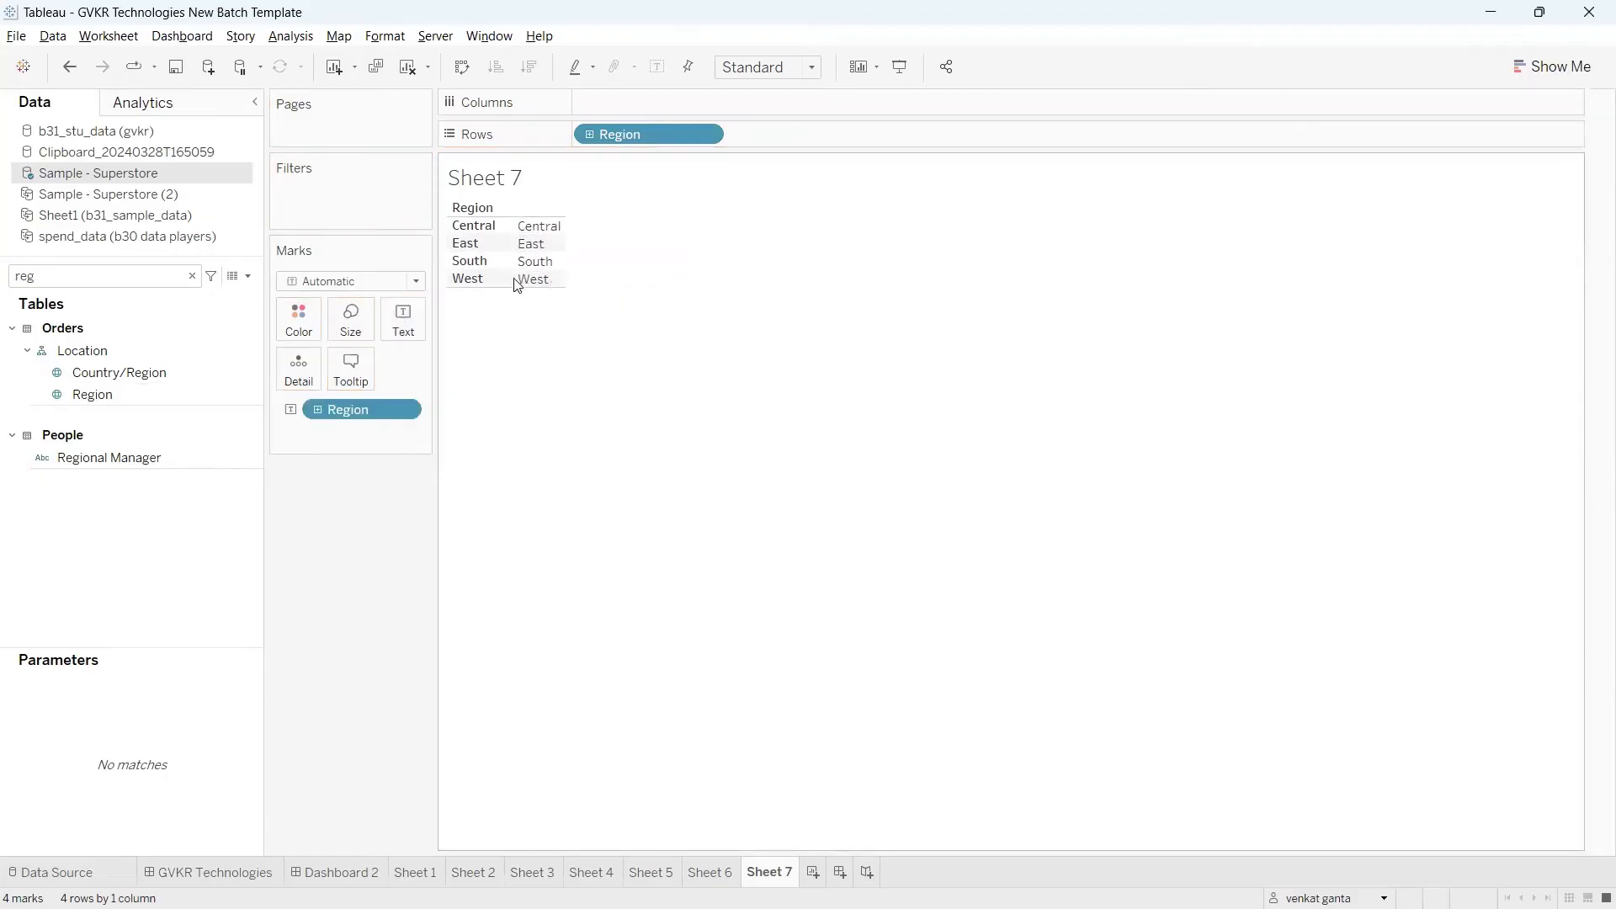
{"action": "left_click_drag", "start_coordinate": [357, 409], "coordinate": [328, 544]}
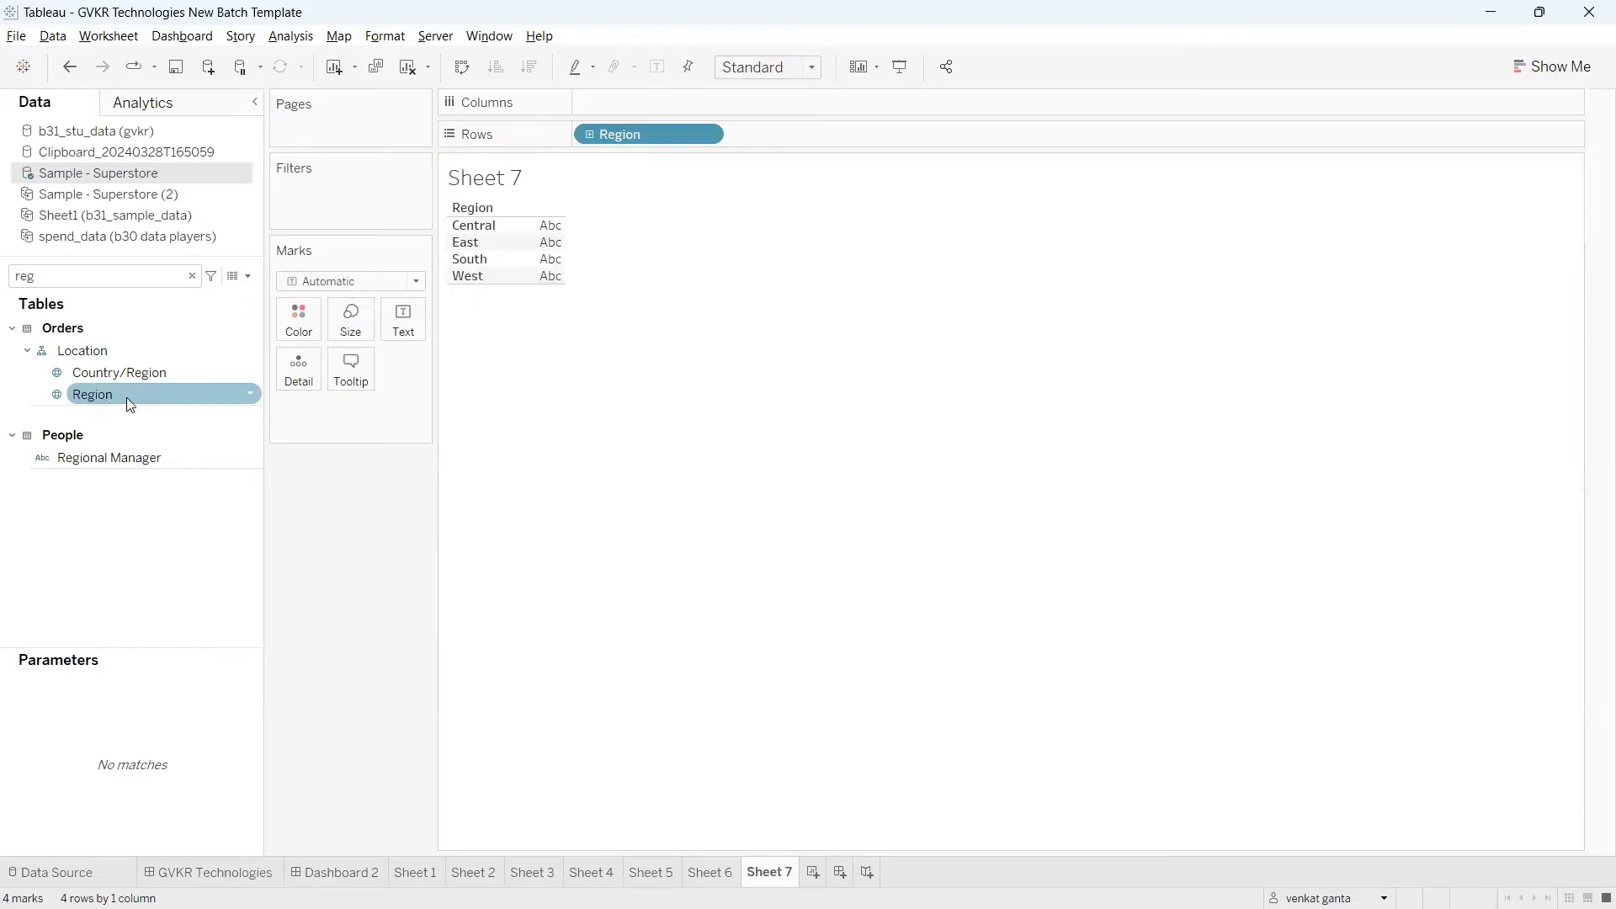
Step: Create the calculated field Calculation7 with the formula CHAR(32) and apply it
{"action": "left_click", "coordinate": [244, 276]}
{"action": "left_click", "coordinate": [224, 298]}
{"action": "left_click", "coordinate": [561, 542]}
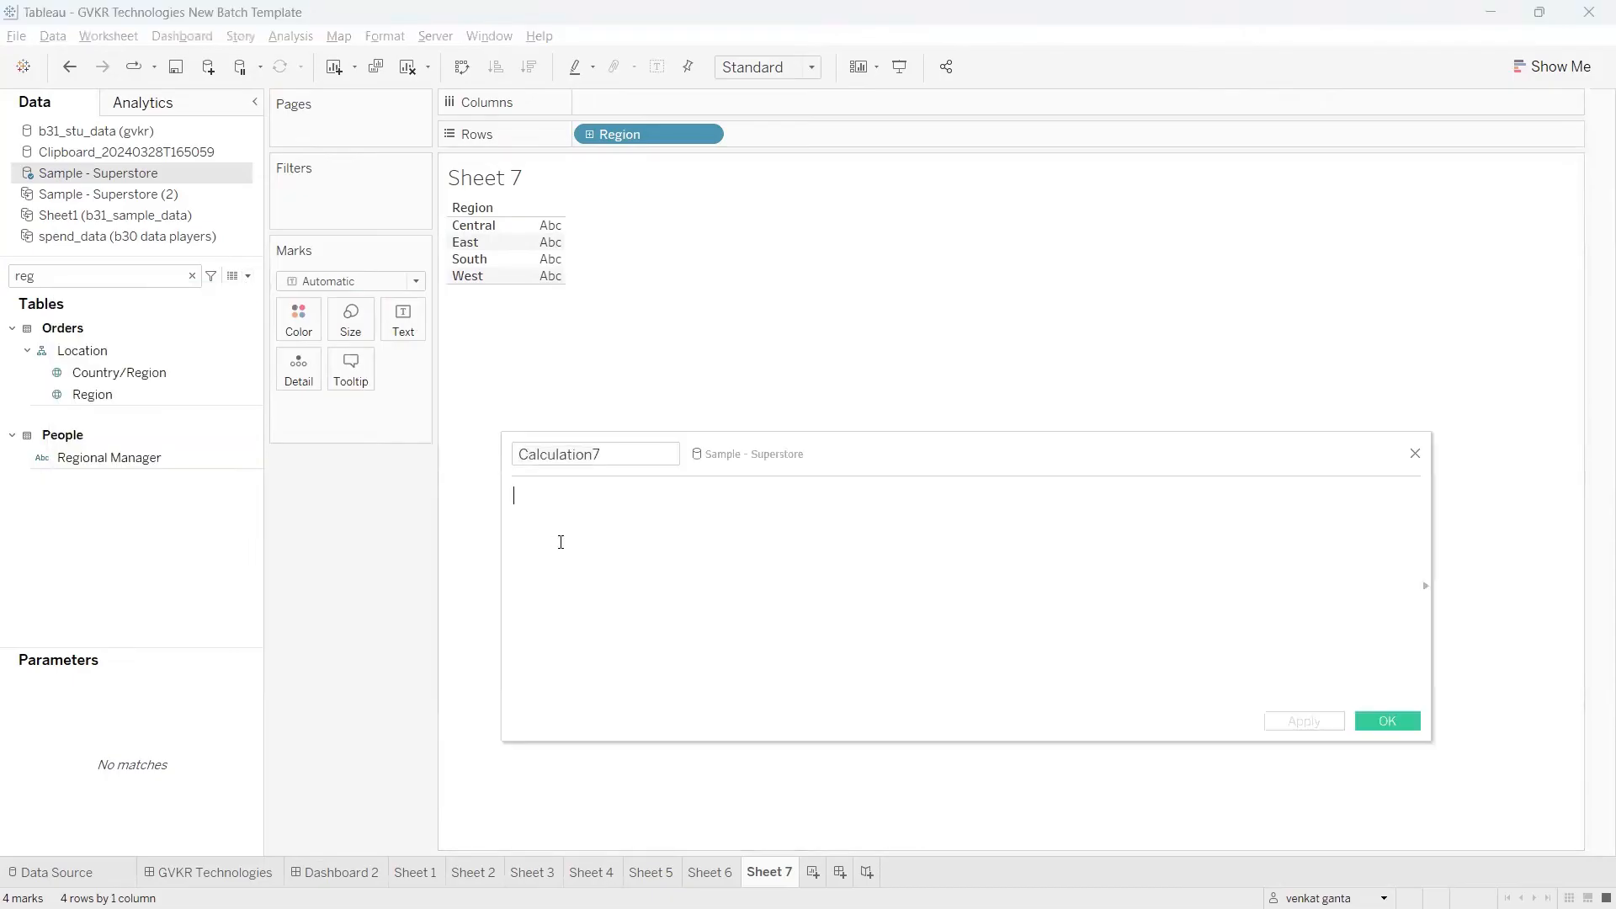
{"action": "type", "text": "sp"}
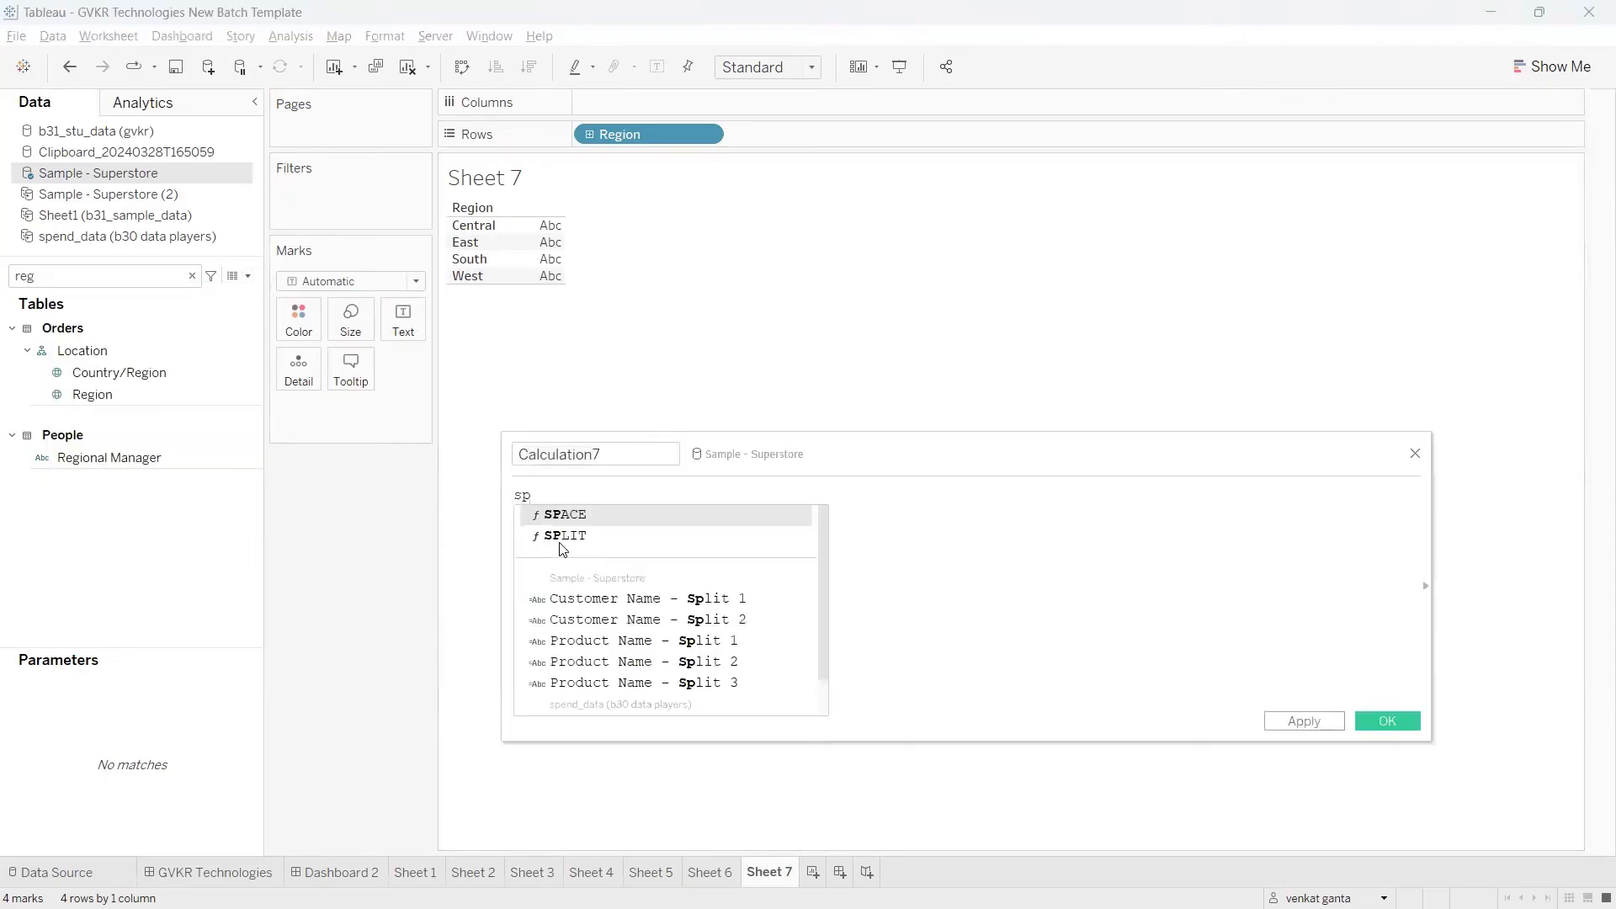
{"action": "key", "text": "BackSpace"}
{"action": "key", "text": "BackSpace"}
{"action": "type", "text": "char"}
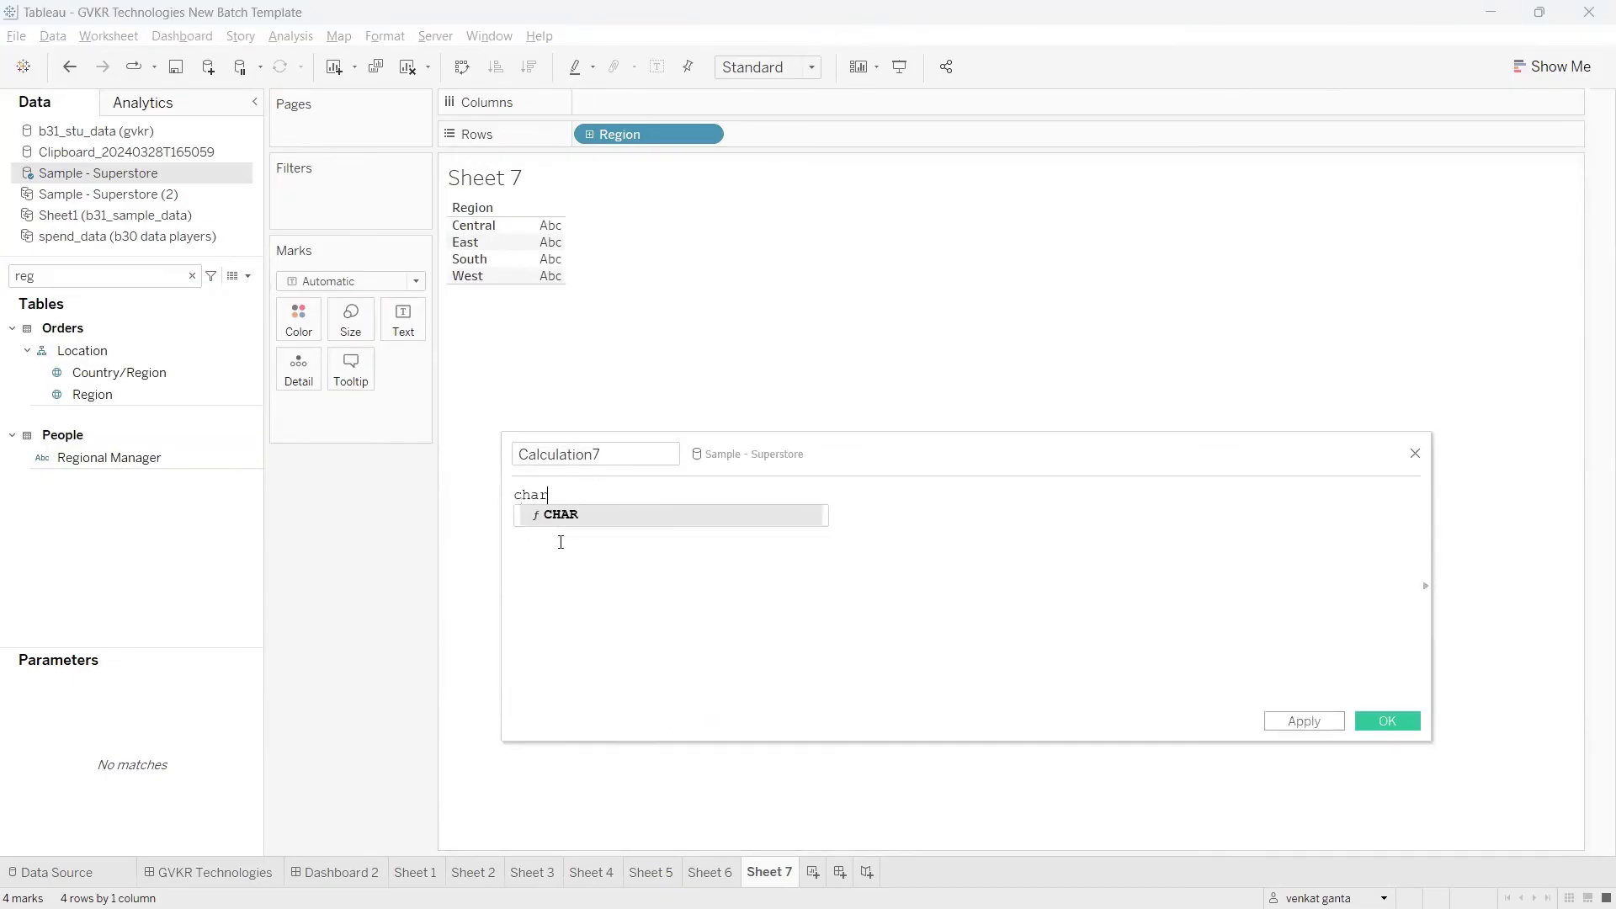
{"action": "key", "text": "Return"}
{"action": "type", "text": "32"}
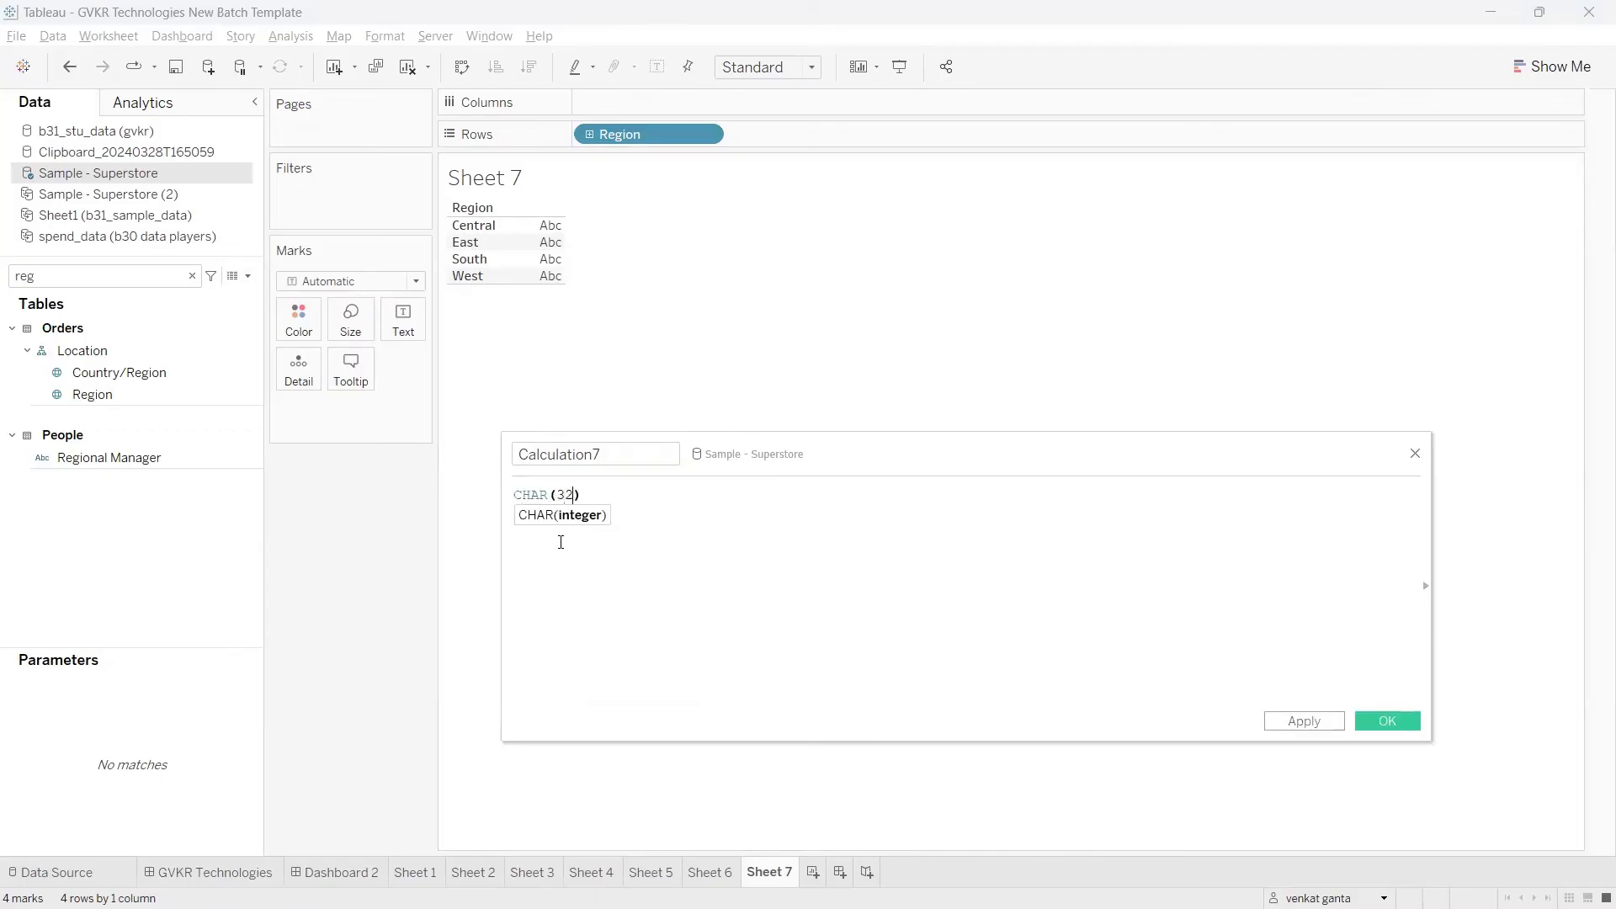
{"action": "left_click_drag", "start_coordinate": [581, 497], "coordinate": [522, 499]}
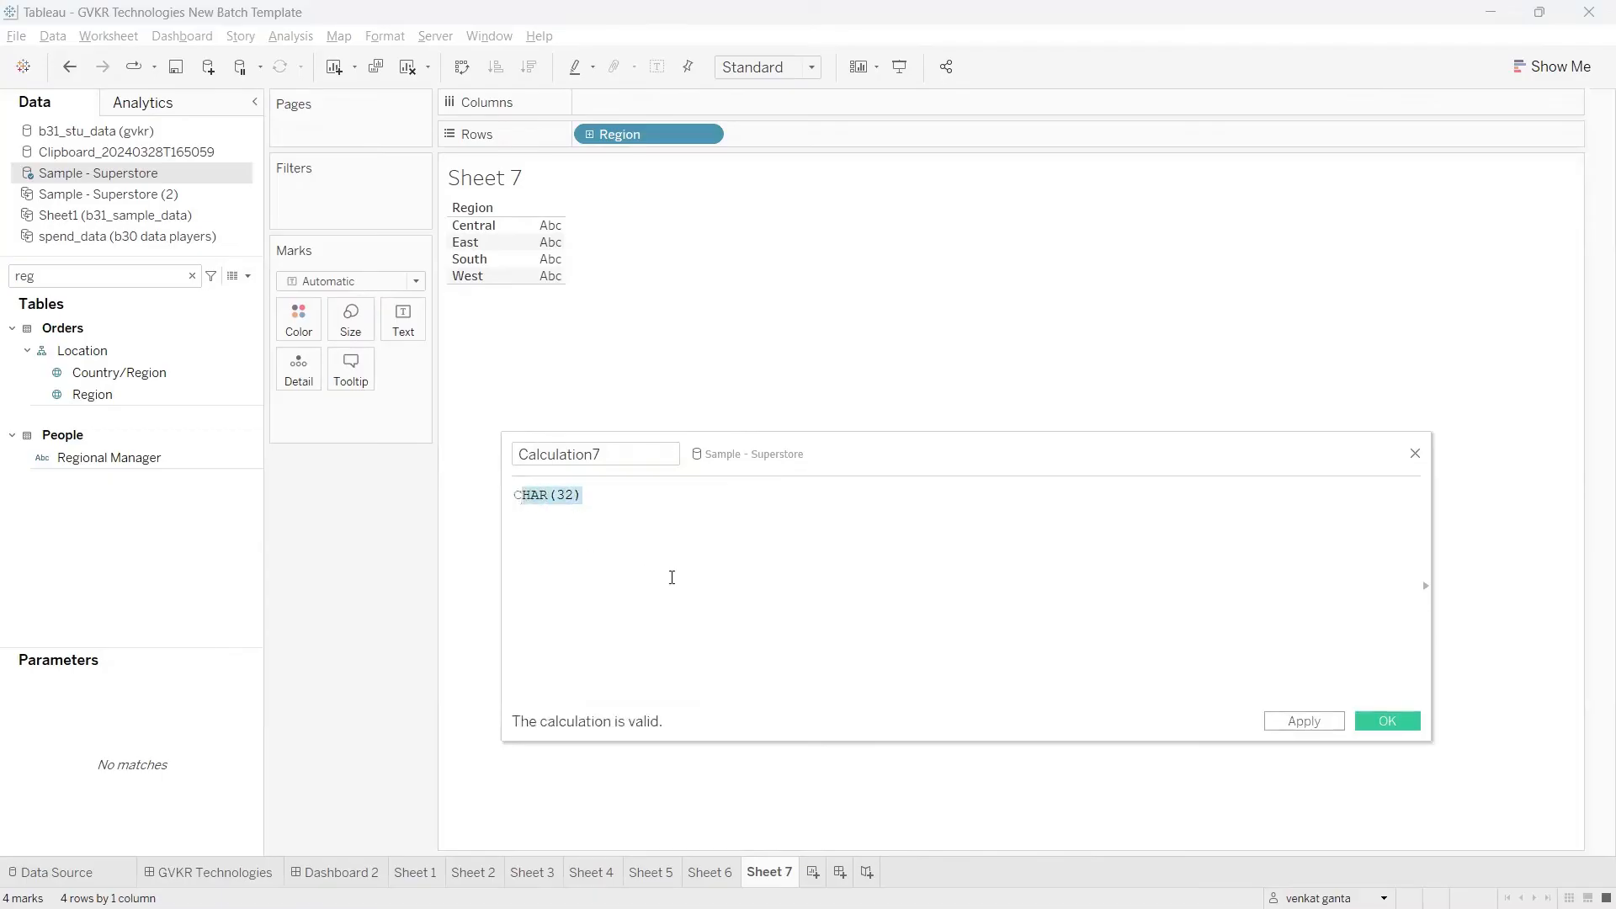
{"action": "left_click", "coordinate": [672, 577]}
{"action": "left_click", "coordinate": [1288, 722]}
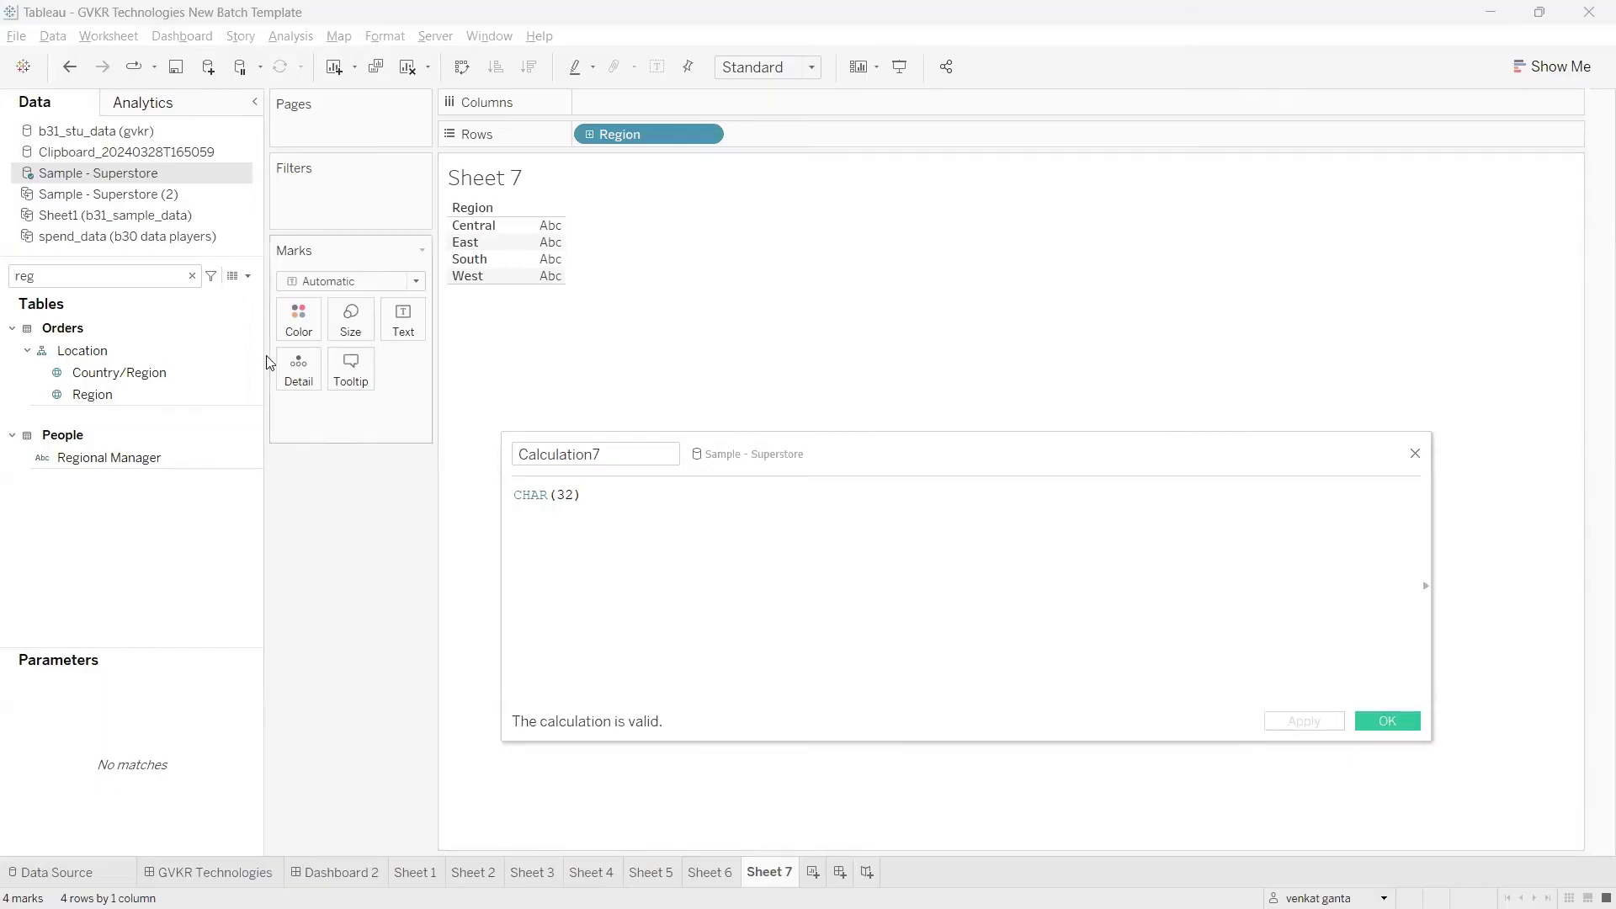
Step: Find Calculation7 by searching the fields for 7 and place it on Text in the Marks card
{"action": "double_click", "coordinate": [170, 278]}
{"action": "type", "text": "7"}
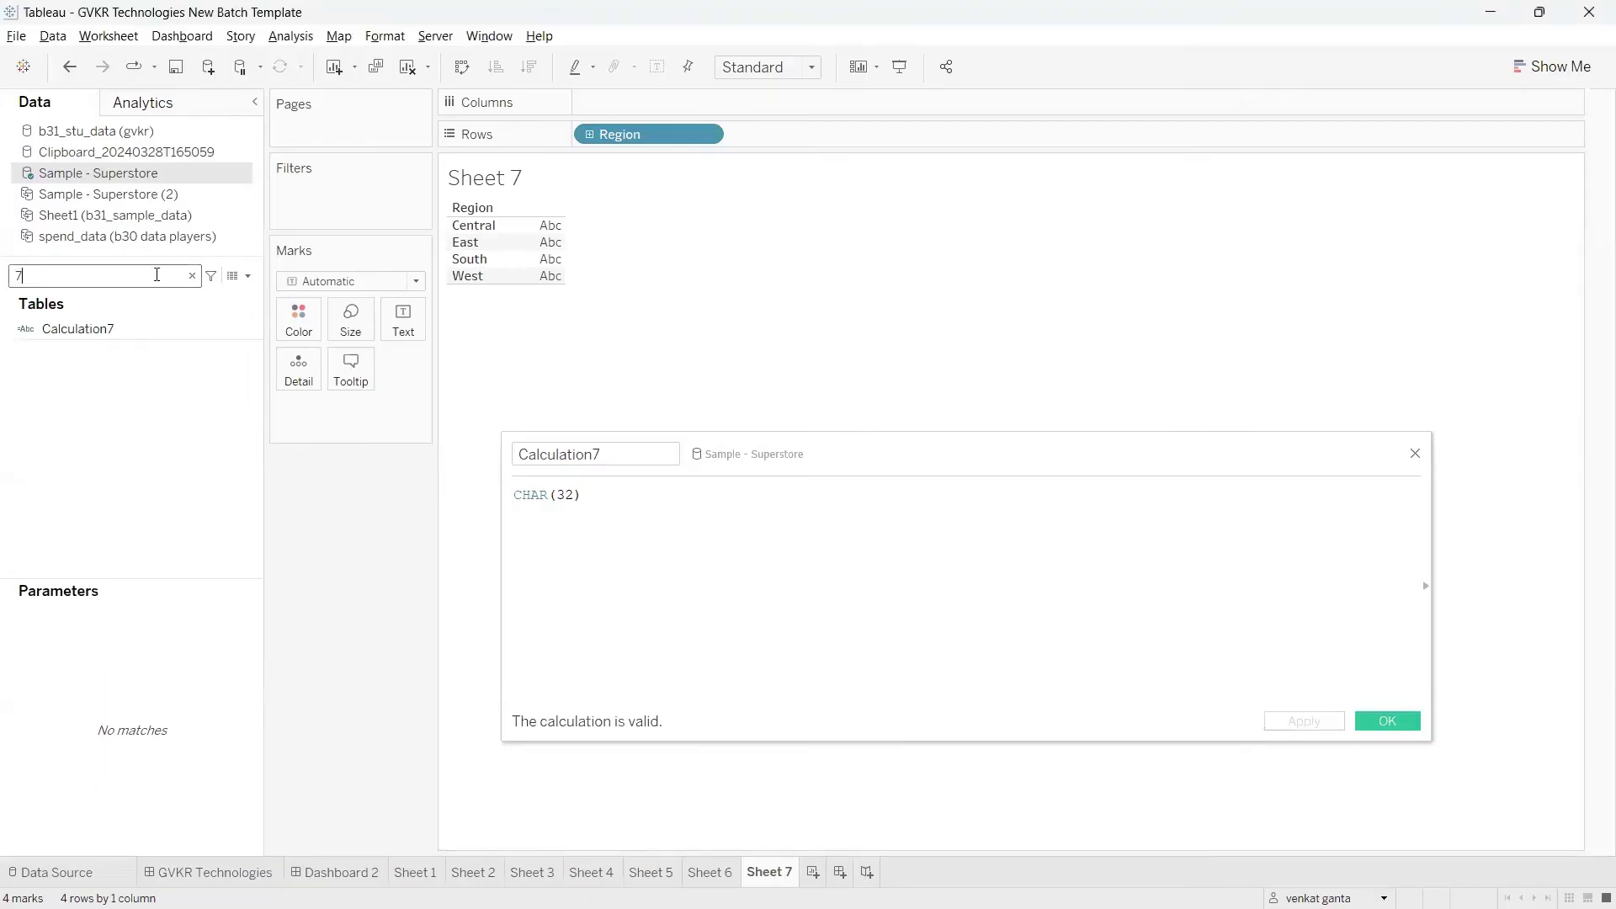
{"action": "left_click_drag", "start_coordinate": [109, 329], "coordinate": [403, 322]}
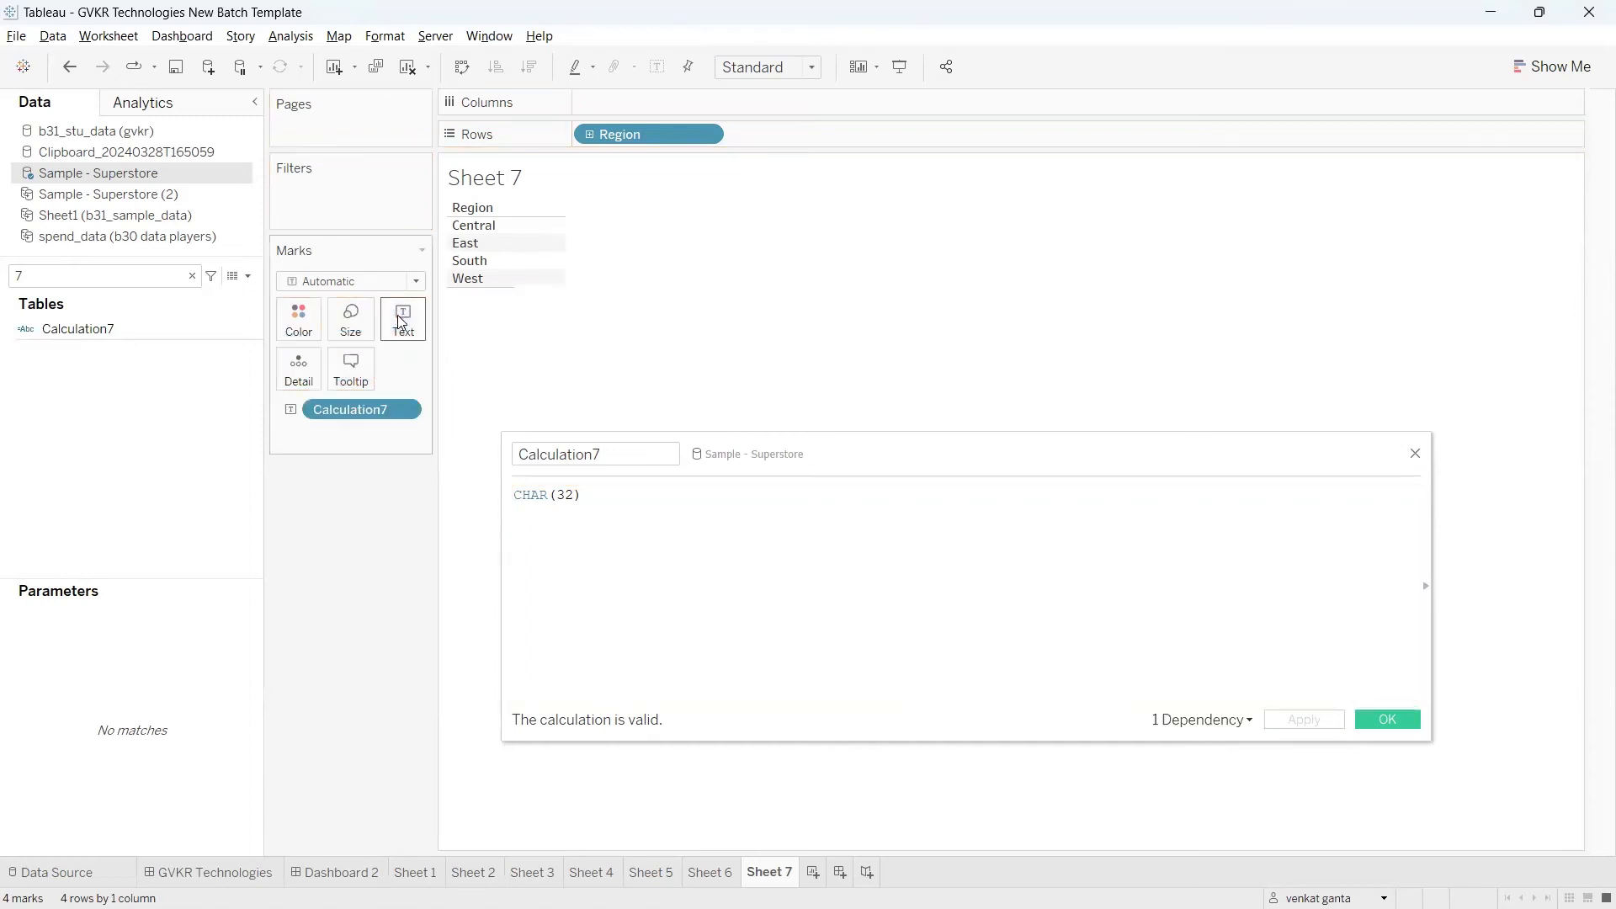
Step: Change the number in the Calculation7 CHAR formula to 65, apply it, and check the Central row's value
{"action": "left_click", "coordinate": [598, 498]}
{"action": "left_click_drag", "start_coordinate": [597, 500], "coordinate": [512, 495]}
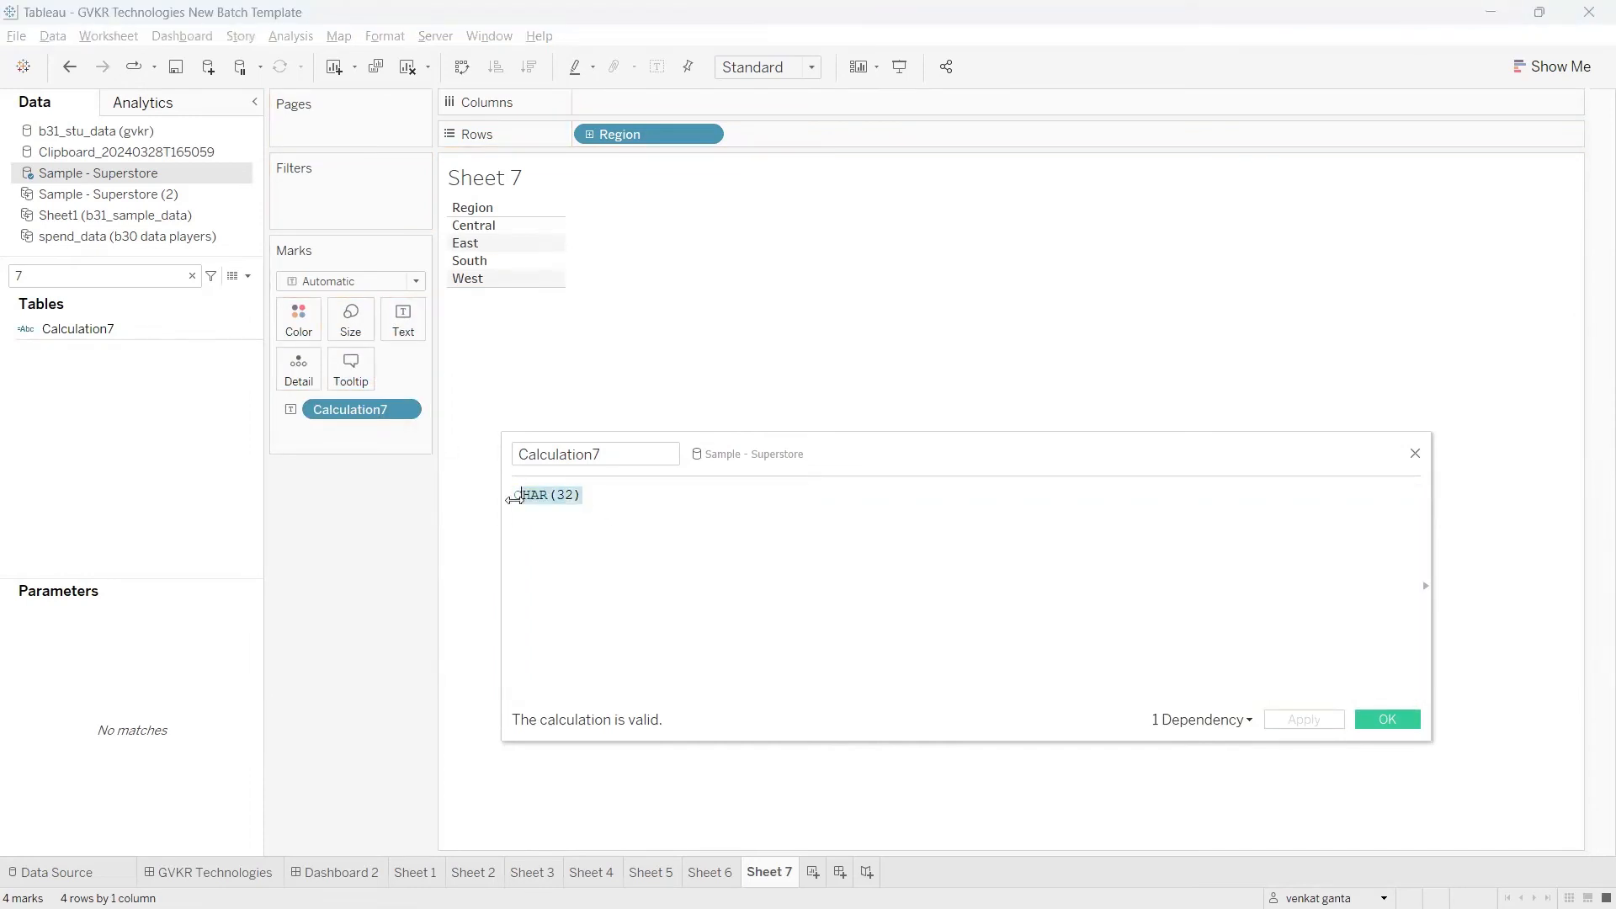
{"action": "left_click", "coordinate": [596, 497]}
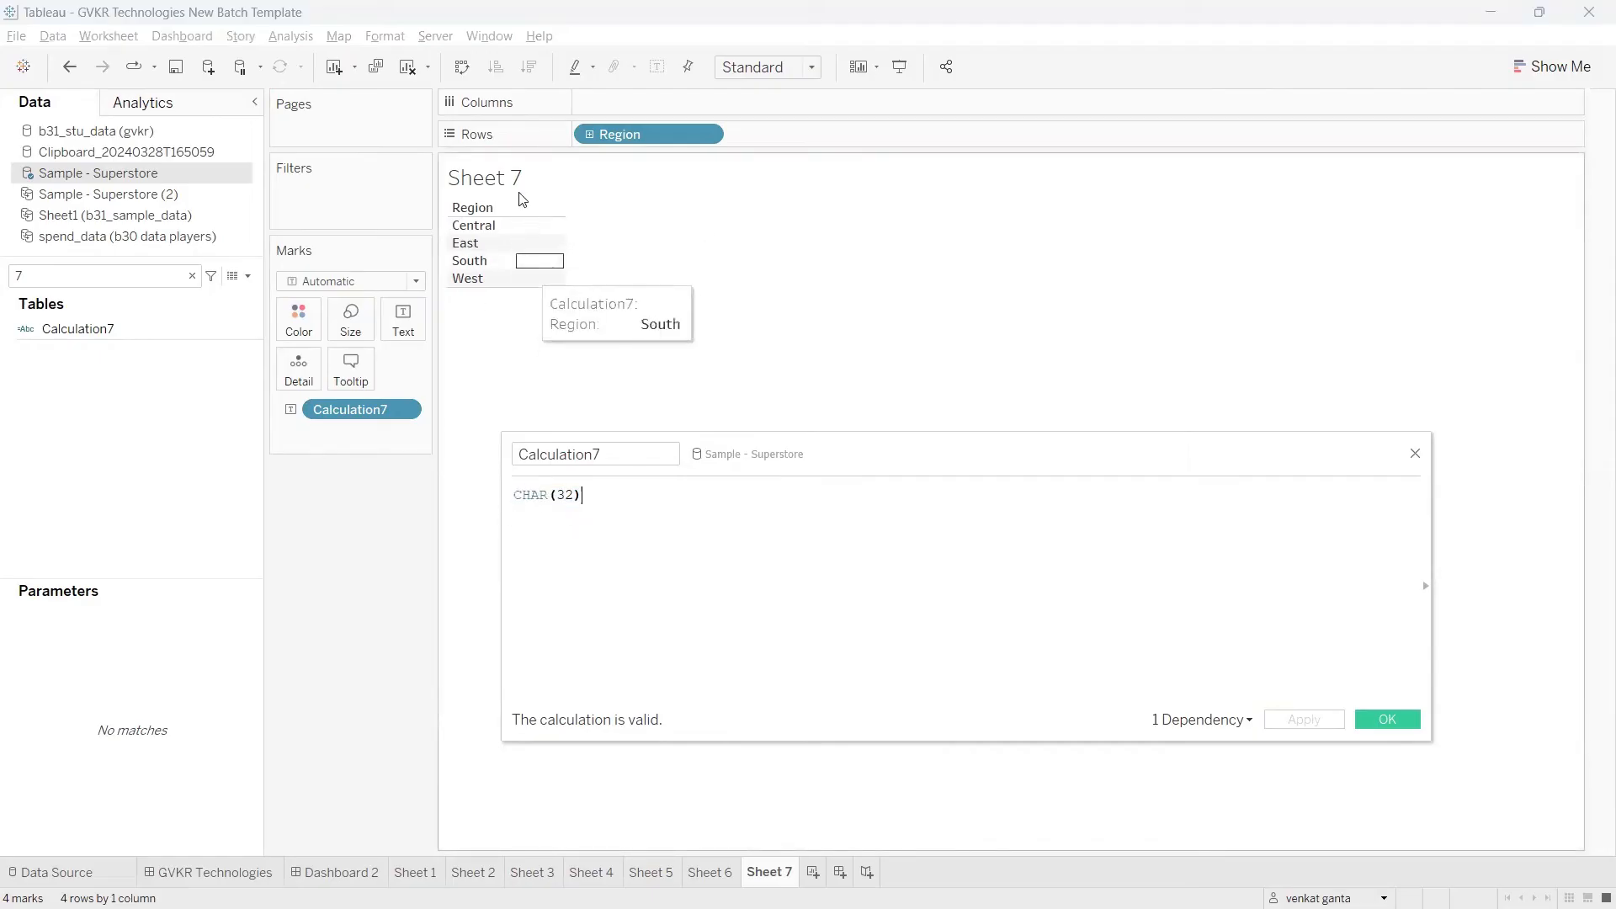
{"action": "left_click", "coordinate": [577, 494]}
{"action": "key", "text": "BackSpace"}
{"action": "key", "text": "BackSpace"}
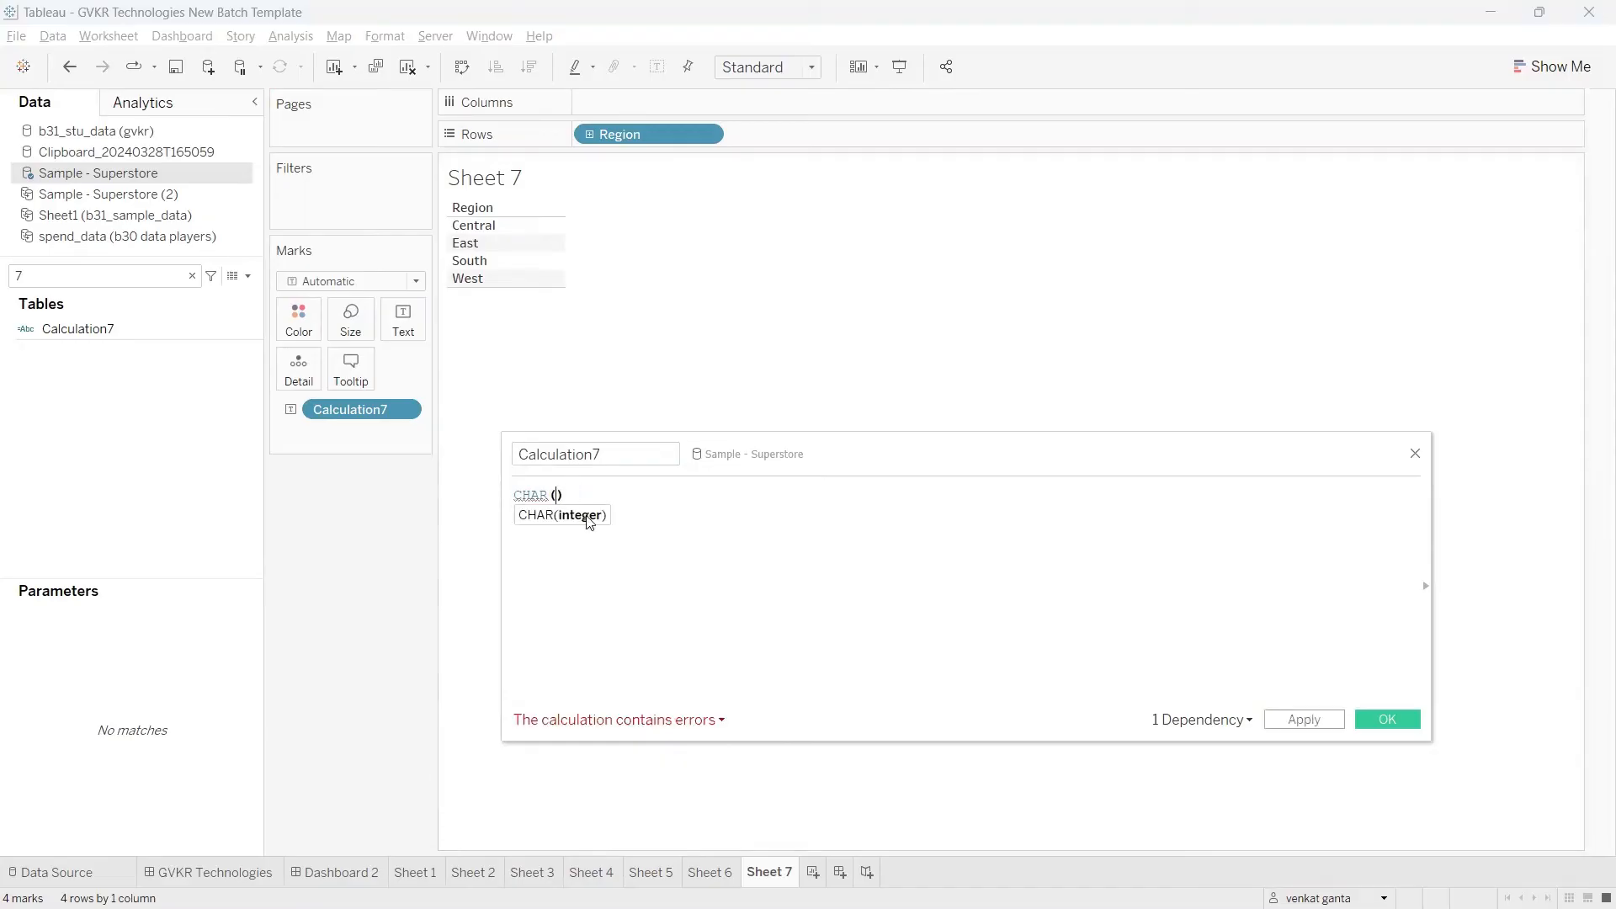
{"action": "type", "text": "65"}
{"action": "left_click", "coordinate": [1308, 723]}
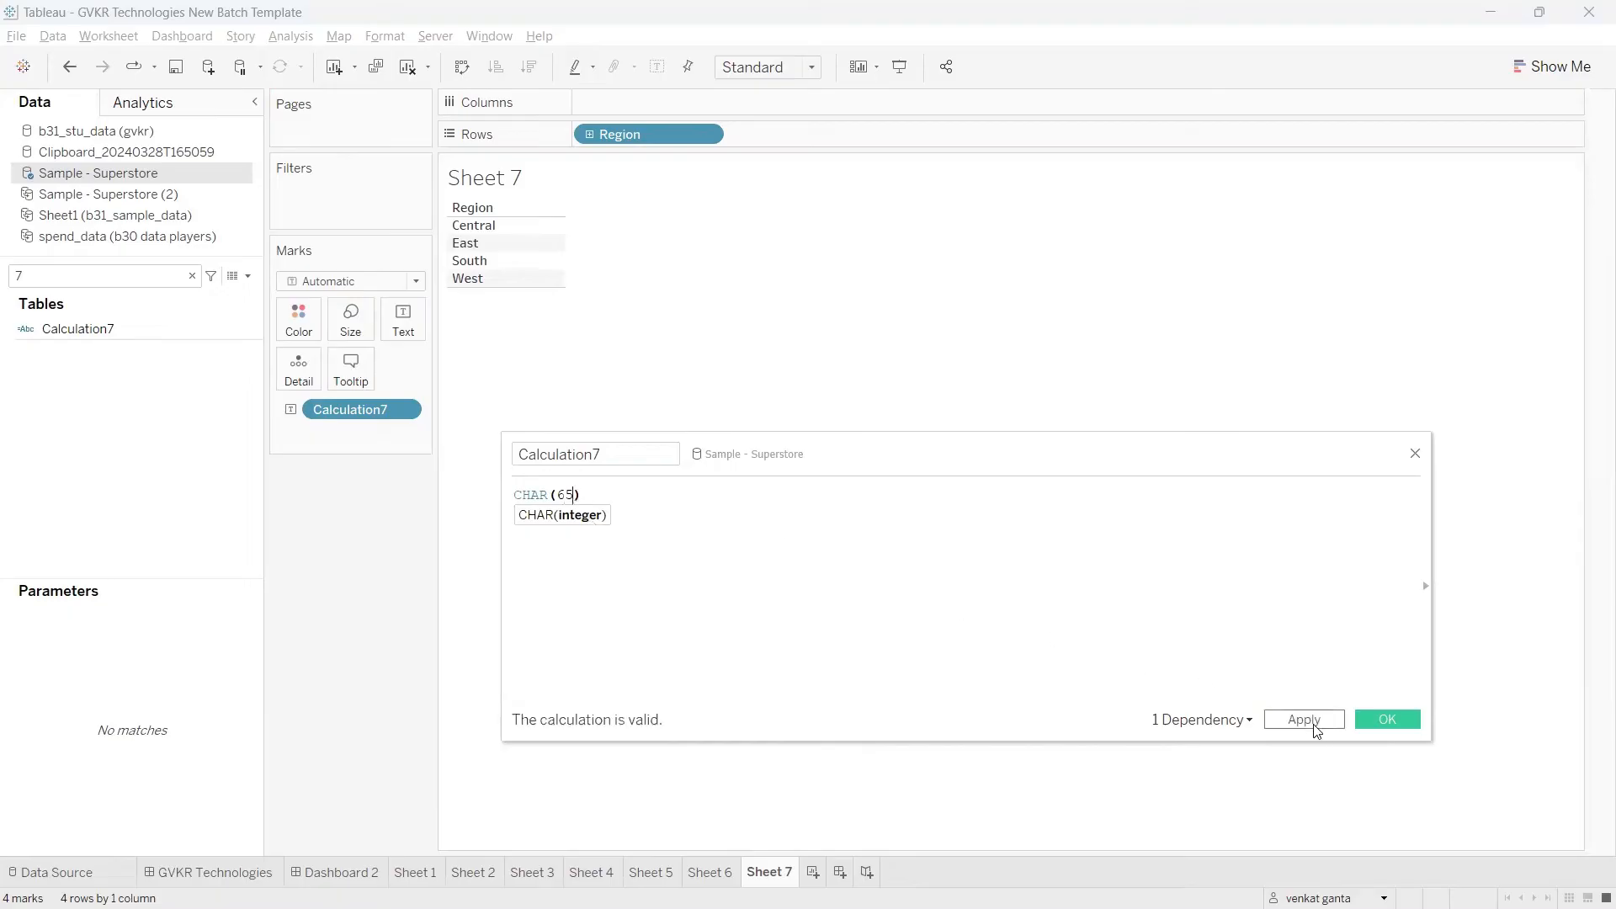
{"action": "mouse_move", "coordinate": [538, 229]}
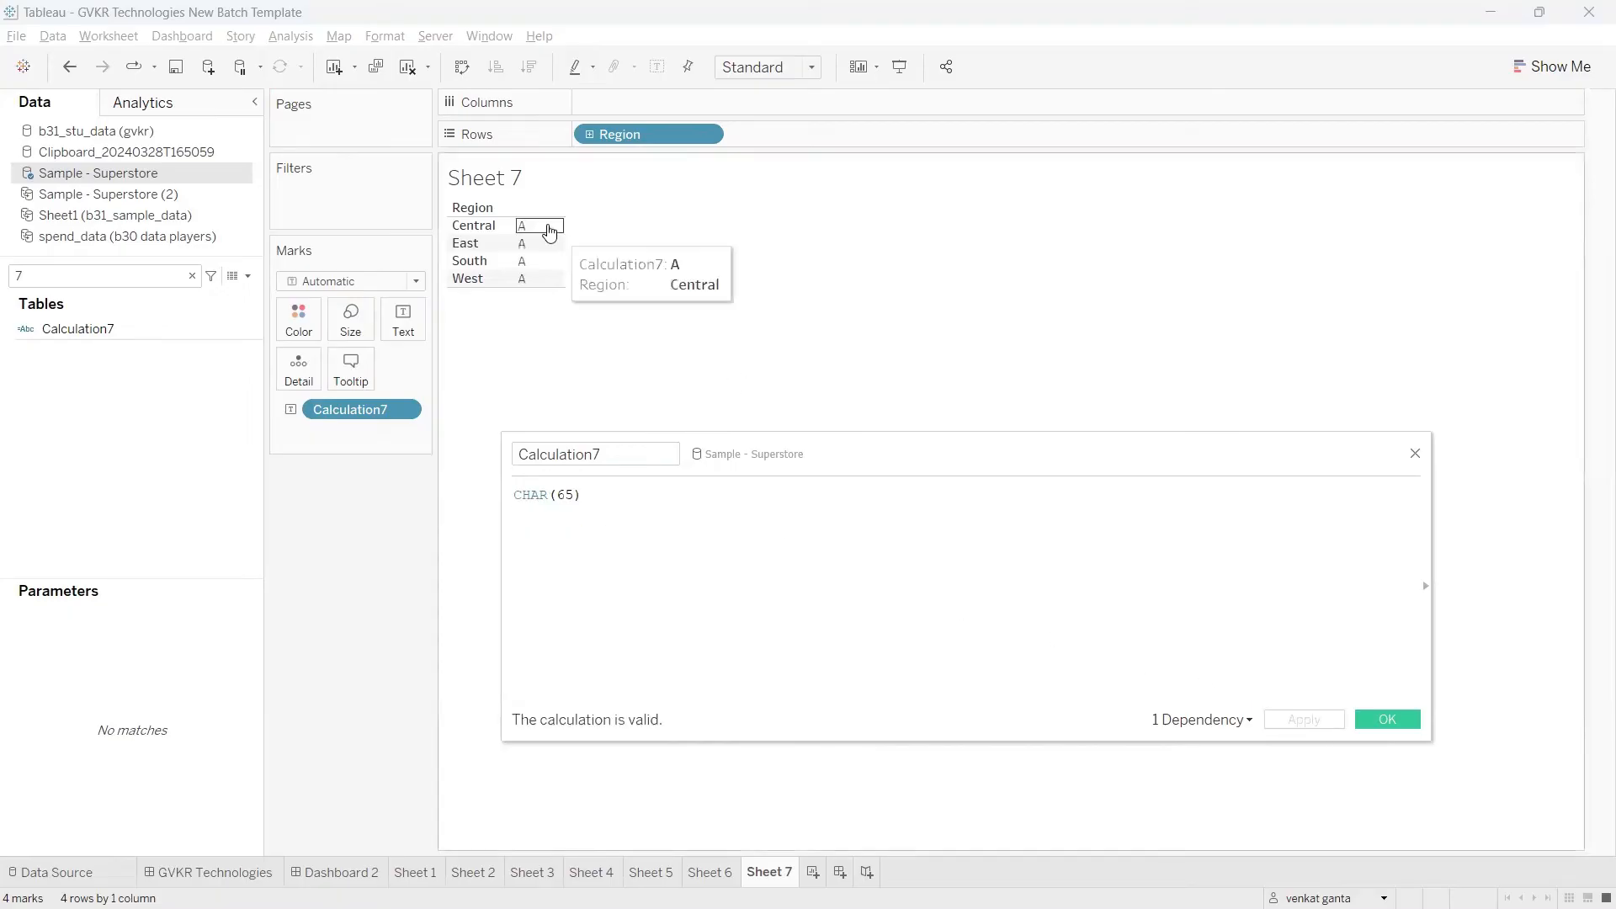
Step: Change the number in the Calculation7 CHAR formula to 24, apply it, and examine the characters beside the regions
{"action": "left_click", "coordinate": [570, 493]}
{"action": "key", "text": "BackSpace"}
{"action": "key", "text": "BackSpace"}
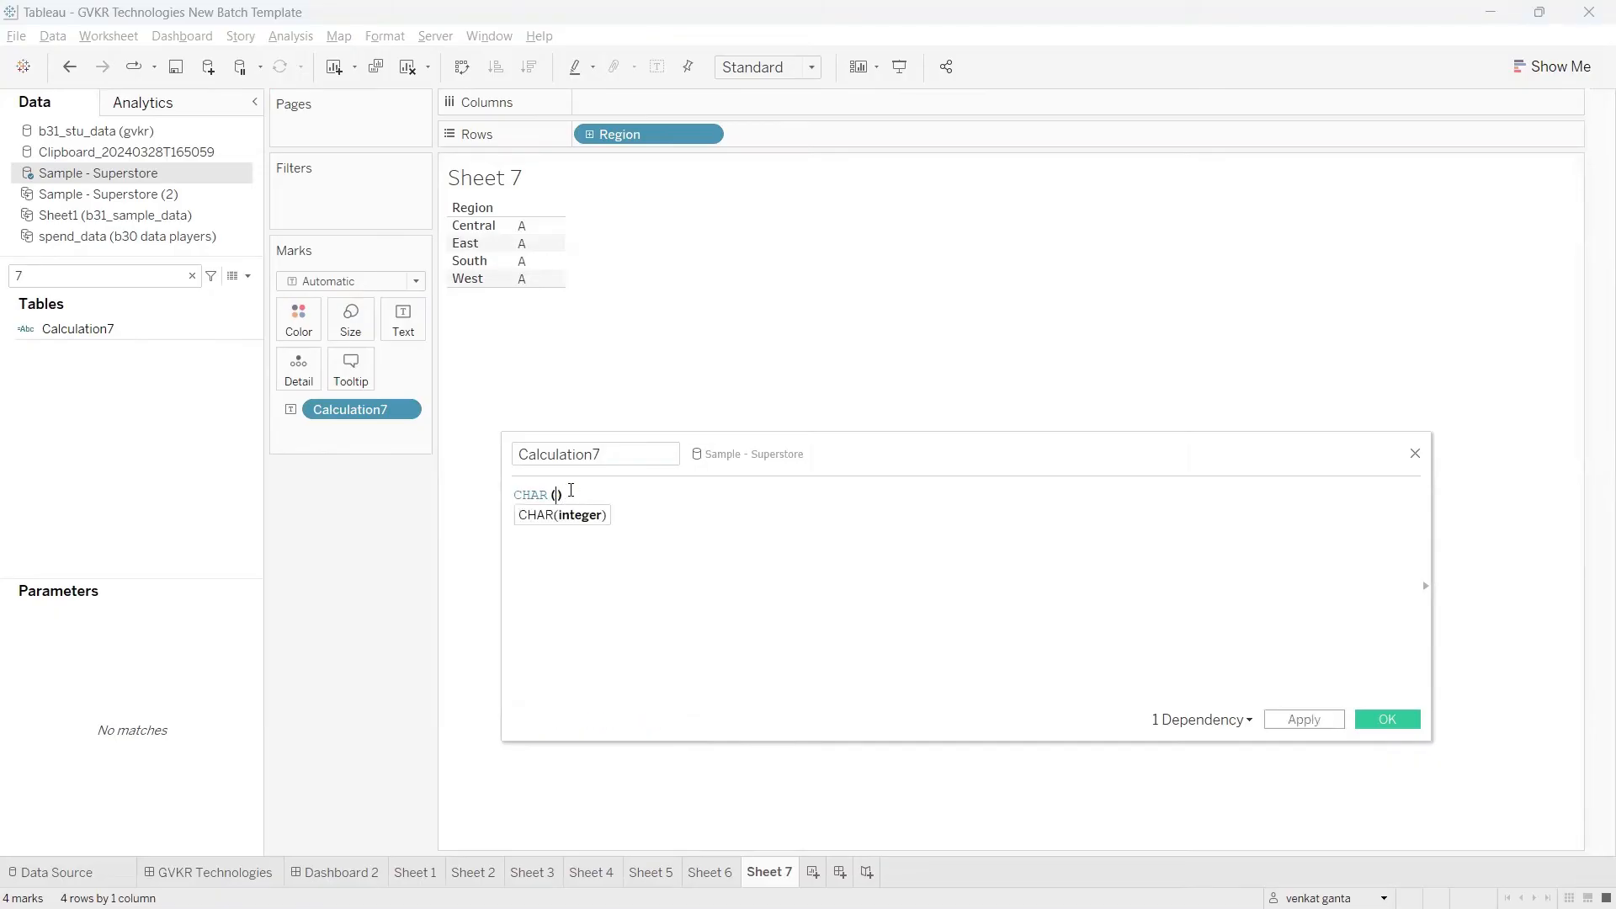
{"action": "type", "text": "24"}
{"action": "left_click", "coordinate": [1283, 720]}
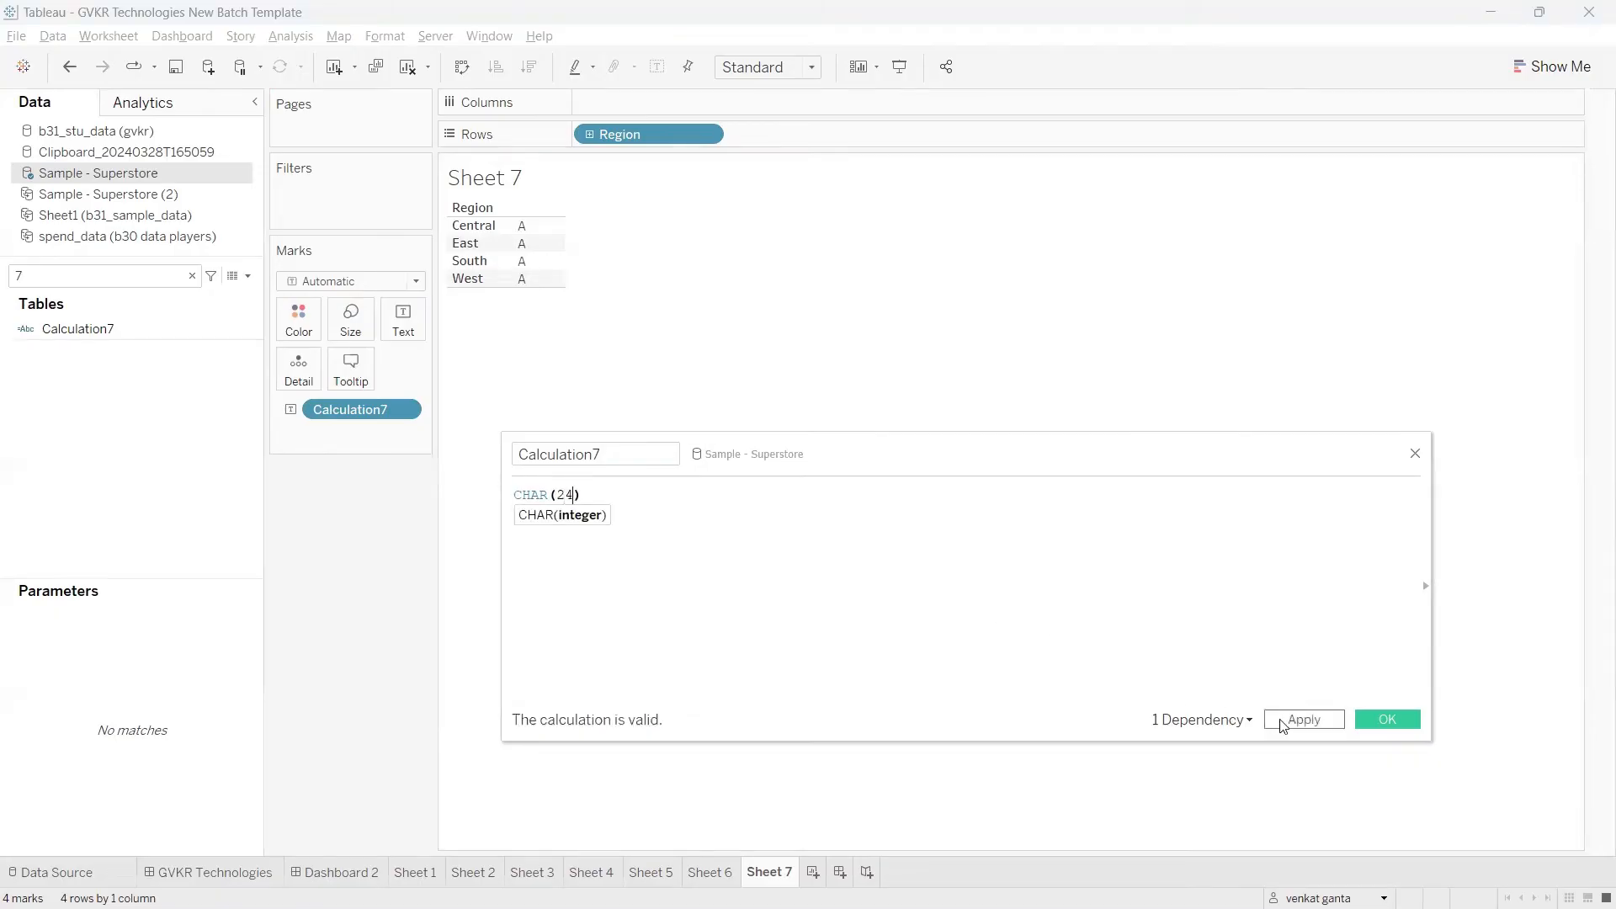
{"action": "mouse_move", "coordinate": [540, 240]}
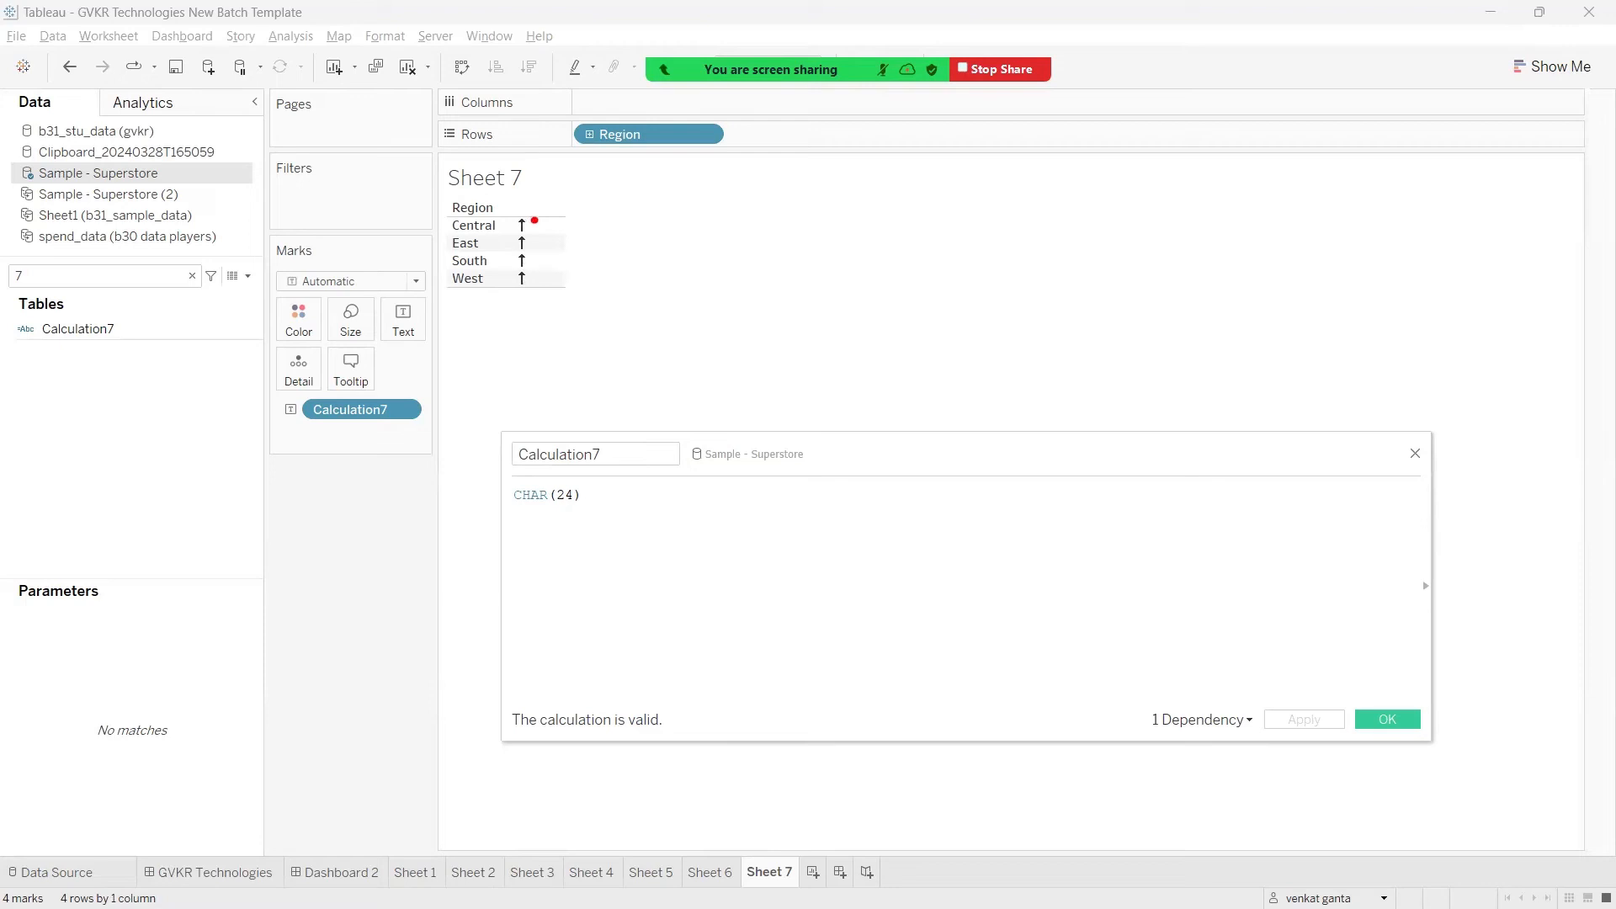
{"action": "left_click_drag", "start_coordinate": [524, 516], "coordinate": [575, 518]}
{"action": "mouse_move", "coordinate": [604, 273]}
{"action": "left_mouse_down"}
{"action": "mouse_move", "coordinate": [611, 335]}
{"action": "mouse_move", "coordinate": [610, 267]}
{"action": "mouse_move", "coordinate": [594, 286]}
{"action": "mouse_move", "coordinate": [627, 277]}
{"action": "mouse_move", "coordinate": [617, 287]}
{"action": "left_mouse_up"}
Step: Change the number in the Calculation7 CHAR formula to 12 and apply the calculation
{"action": "left_click", "coordinate": [568, 495]}
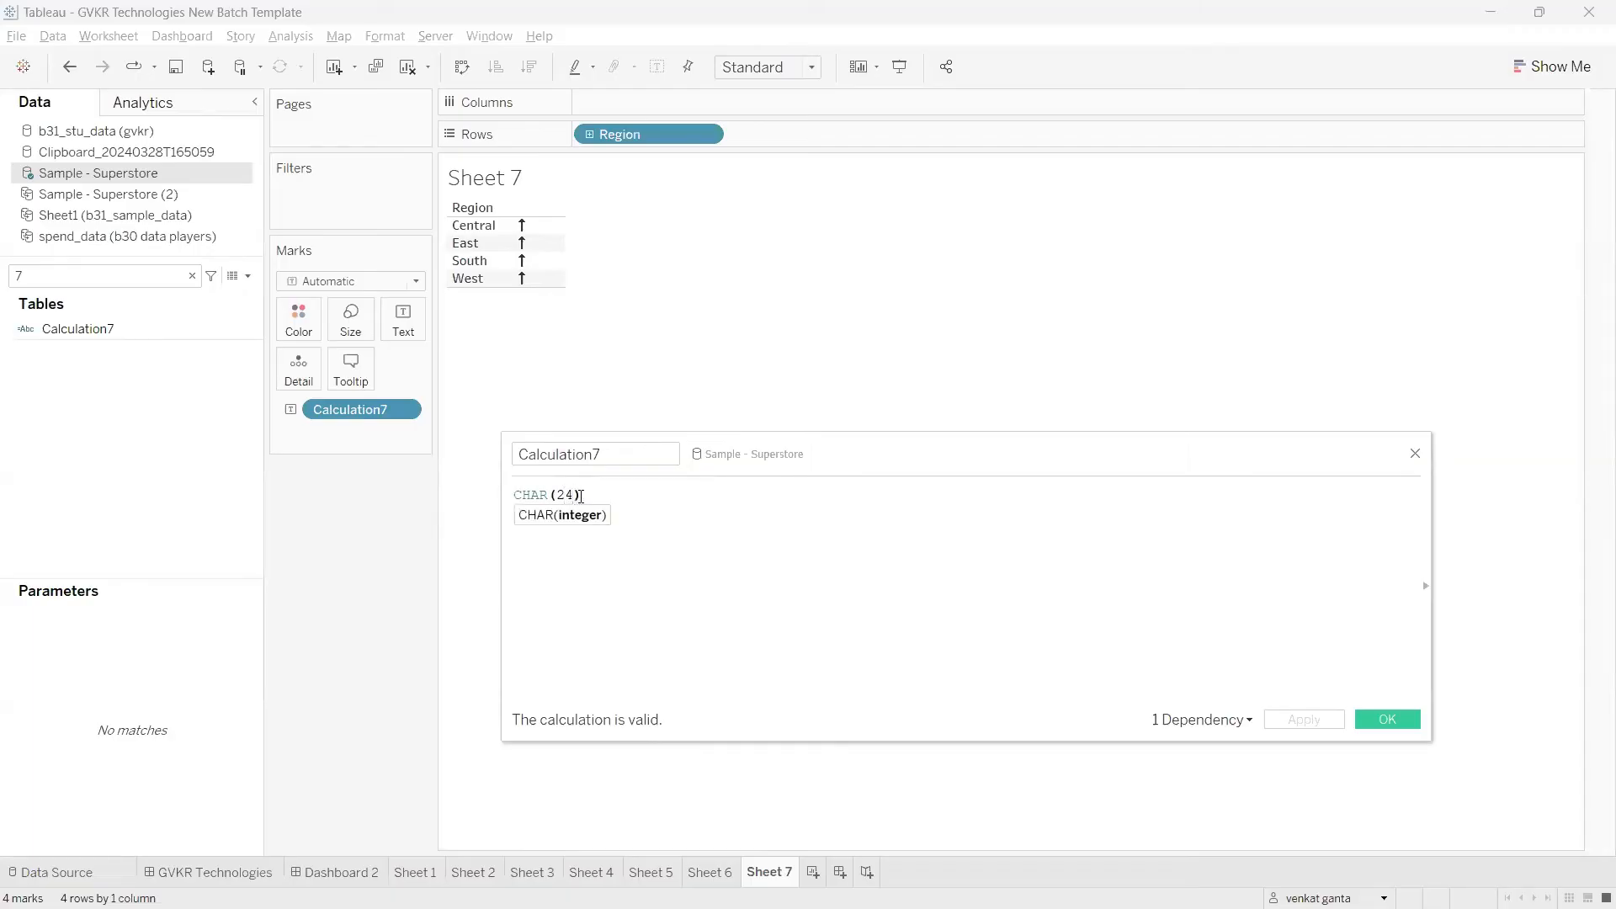
{"action": "key", "text": "BackSpace"}
{"action": "key", "text": "BackSpace"}
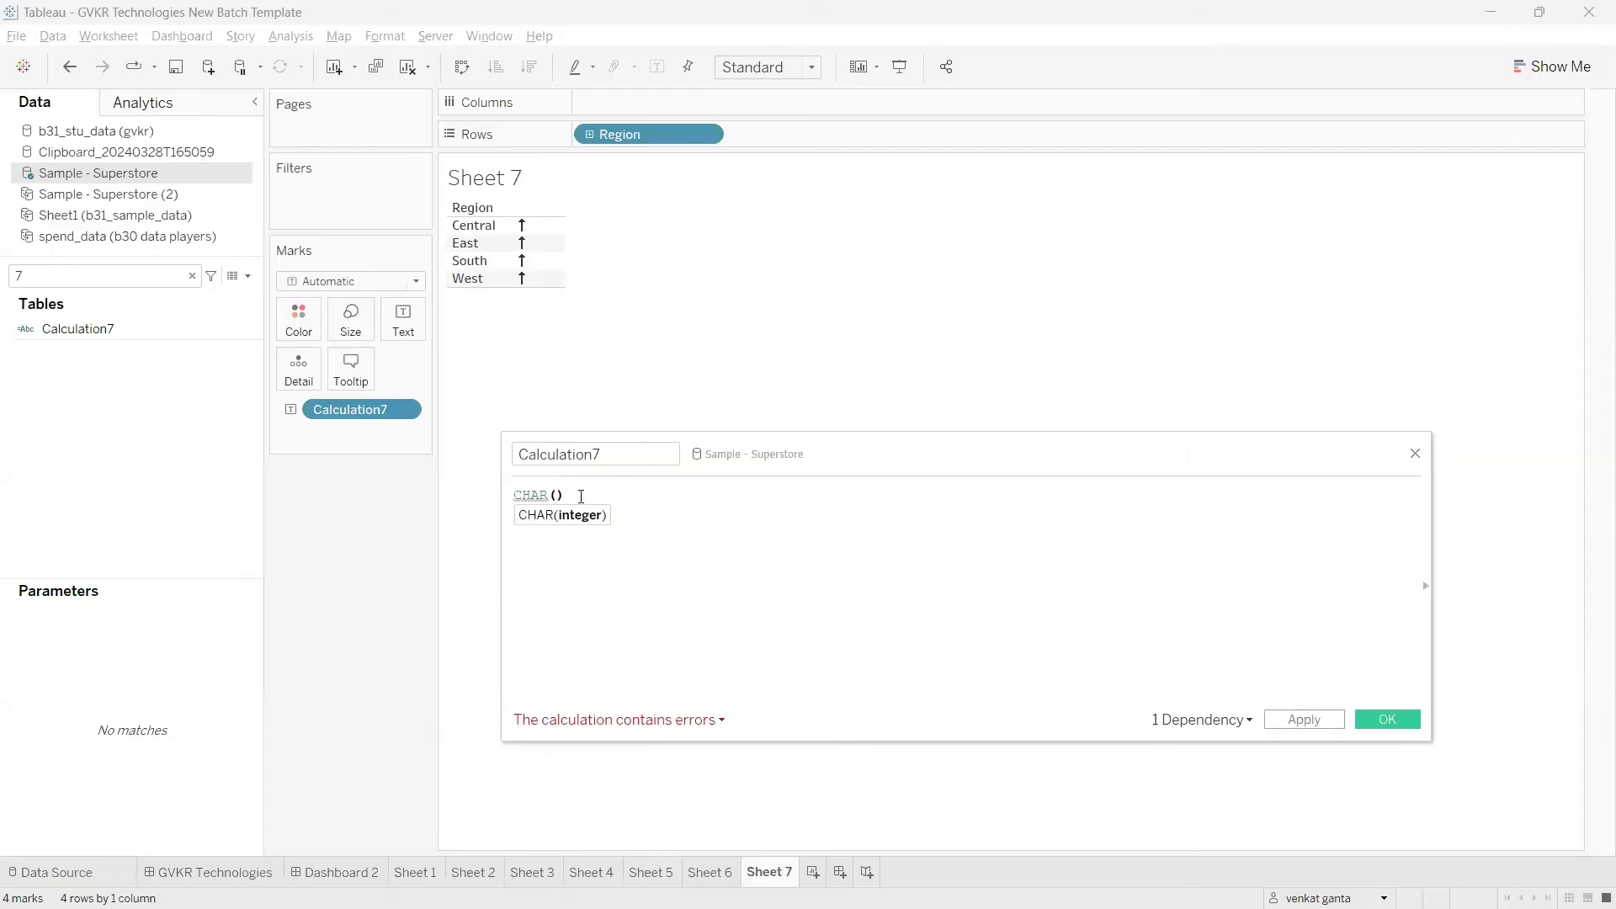
{"action": "type", "text": "12"}
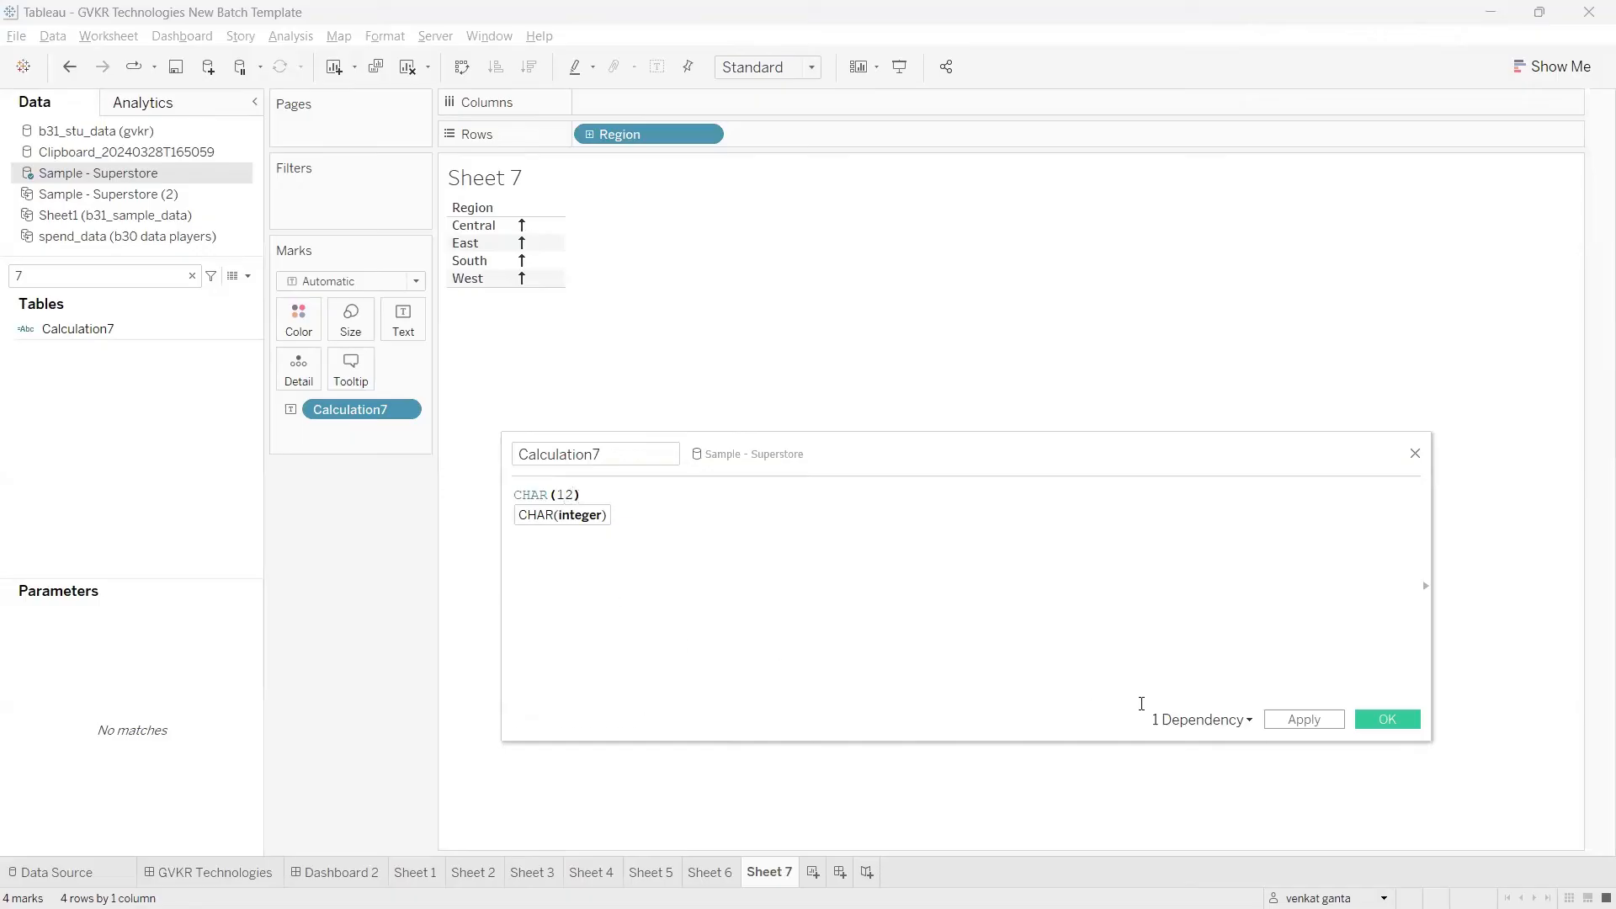
{"action": "left_click", "coordinate": [1293, 720]}
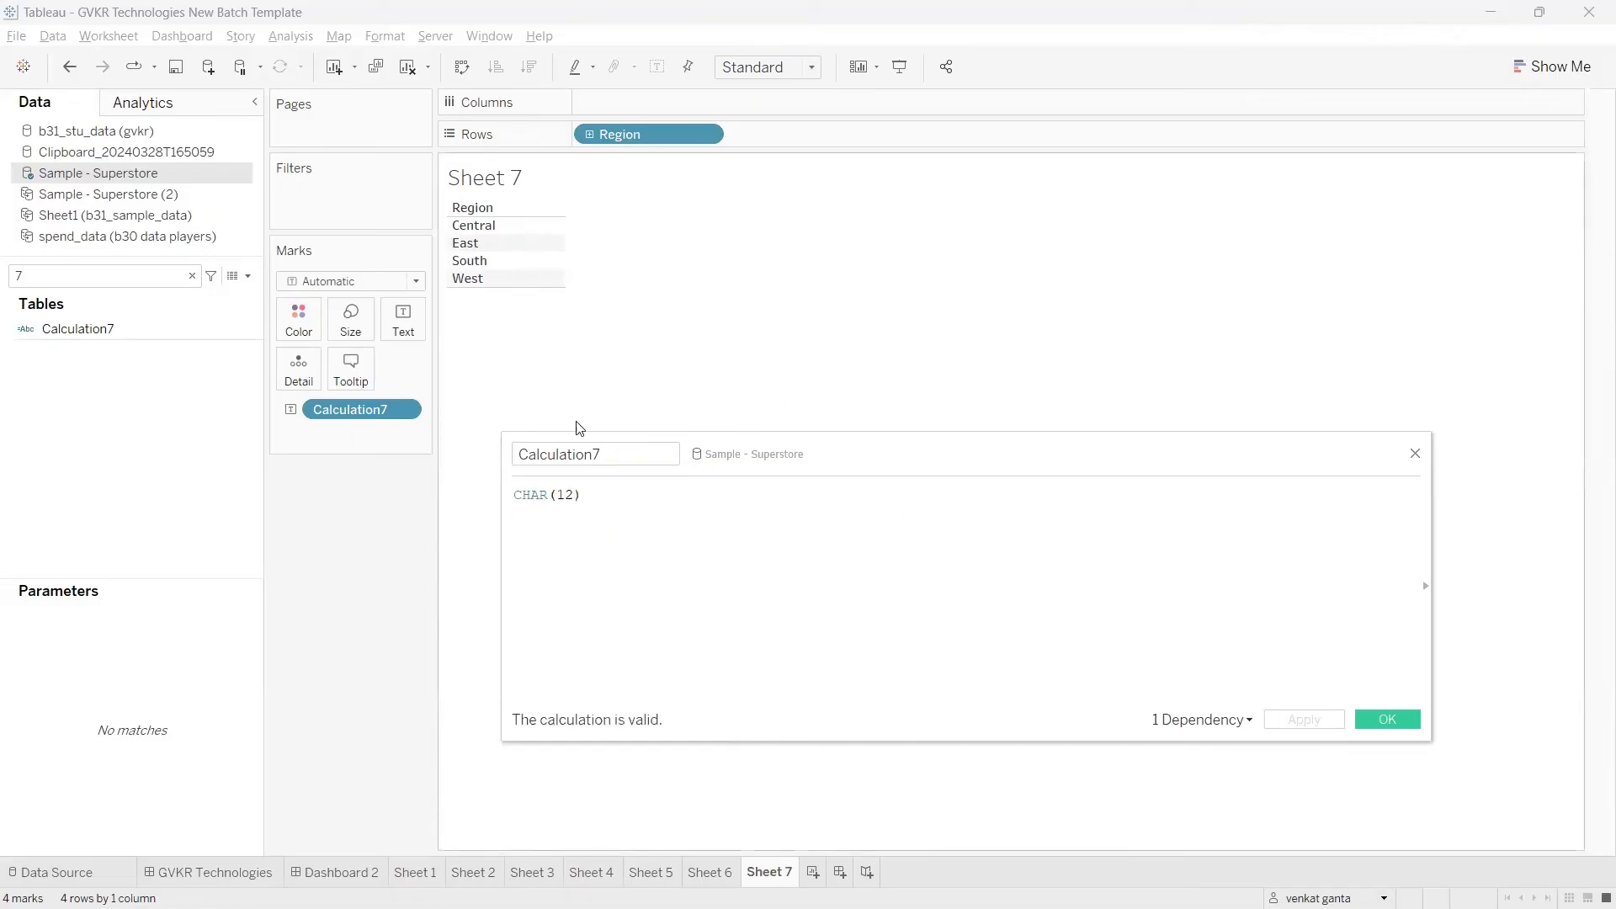
Step: Replace the Calculation7 formula with SPACE(12)
{"action": "left_click_drag", "start_coordinate": [587, 496], "coordinate": [480, 499]}
{"action": "type", "text": "sp"}
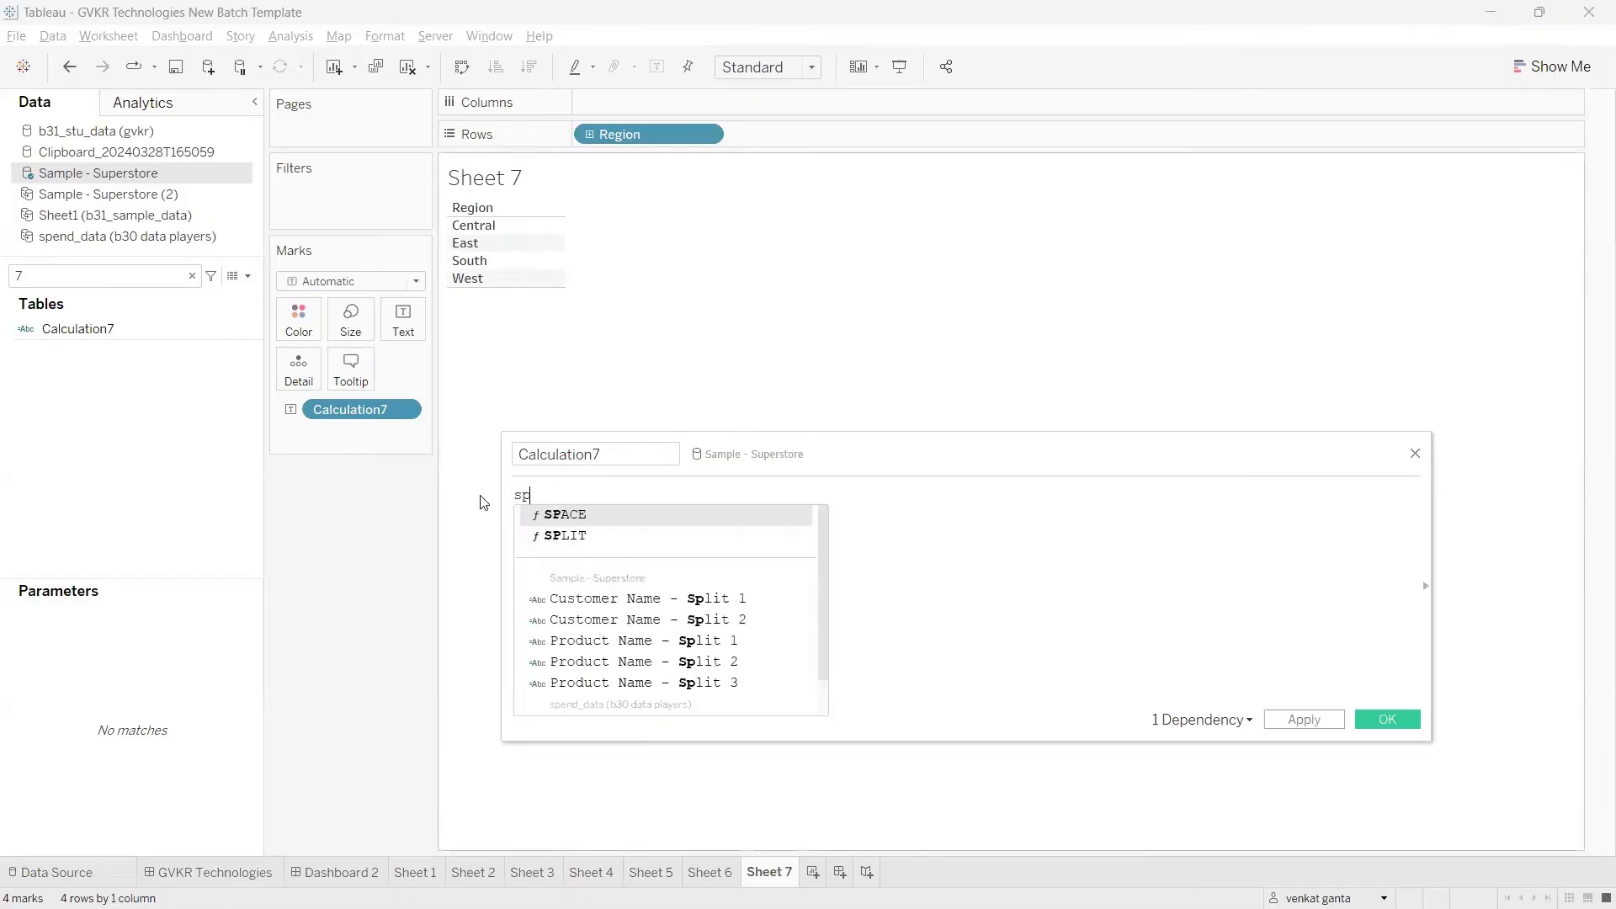
{"action": "type", "text": "ace"}
{"action": "key", "text": "Return"}
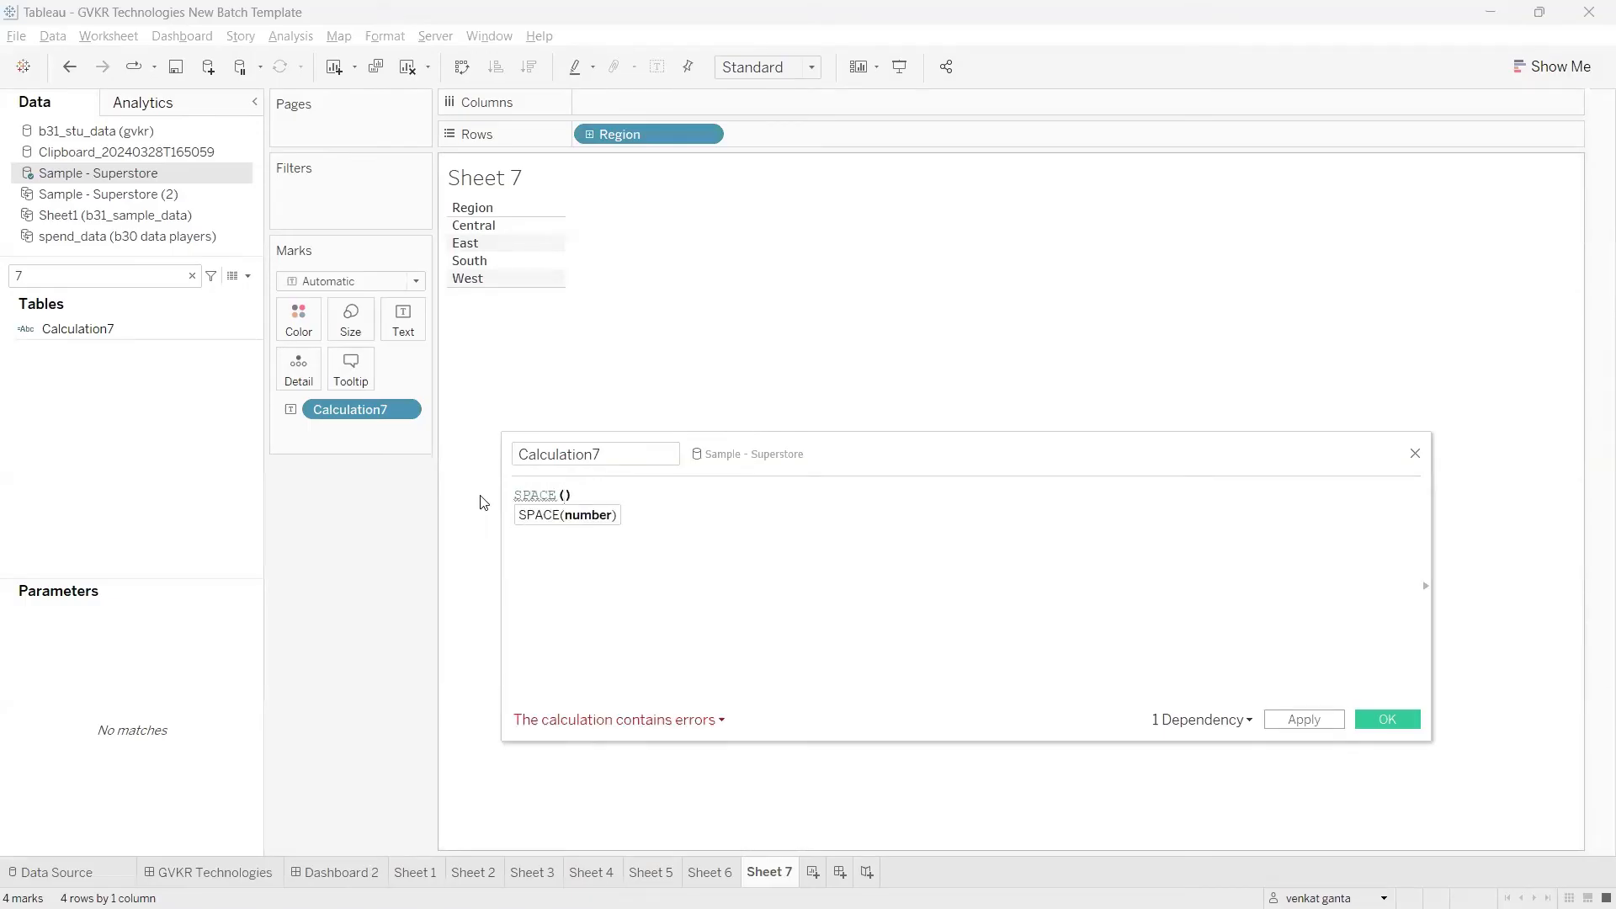
{"action": "type", "text": "12"}
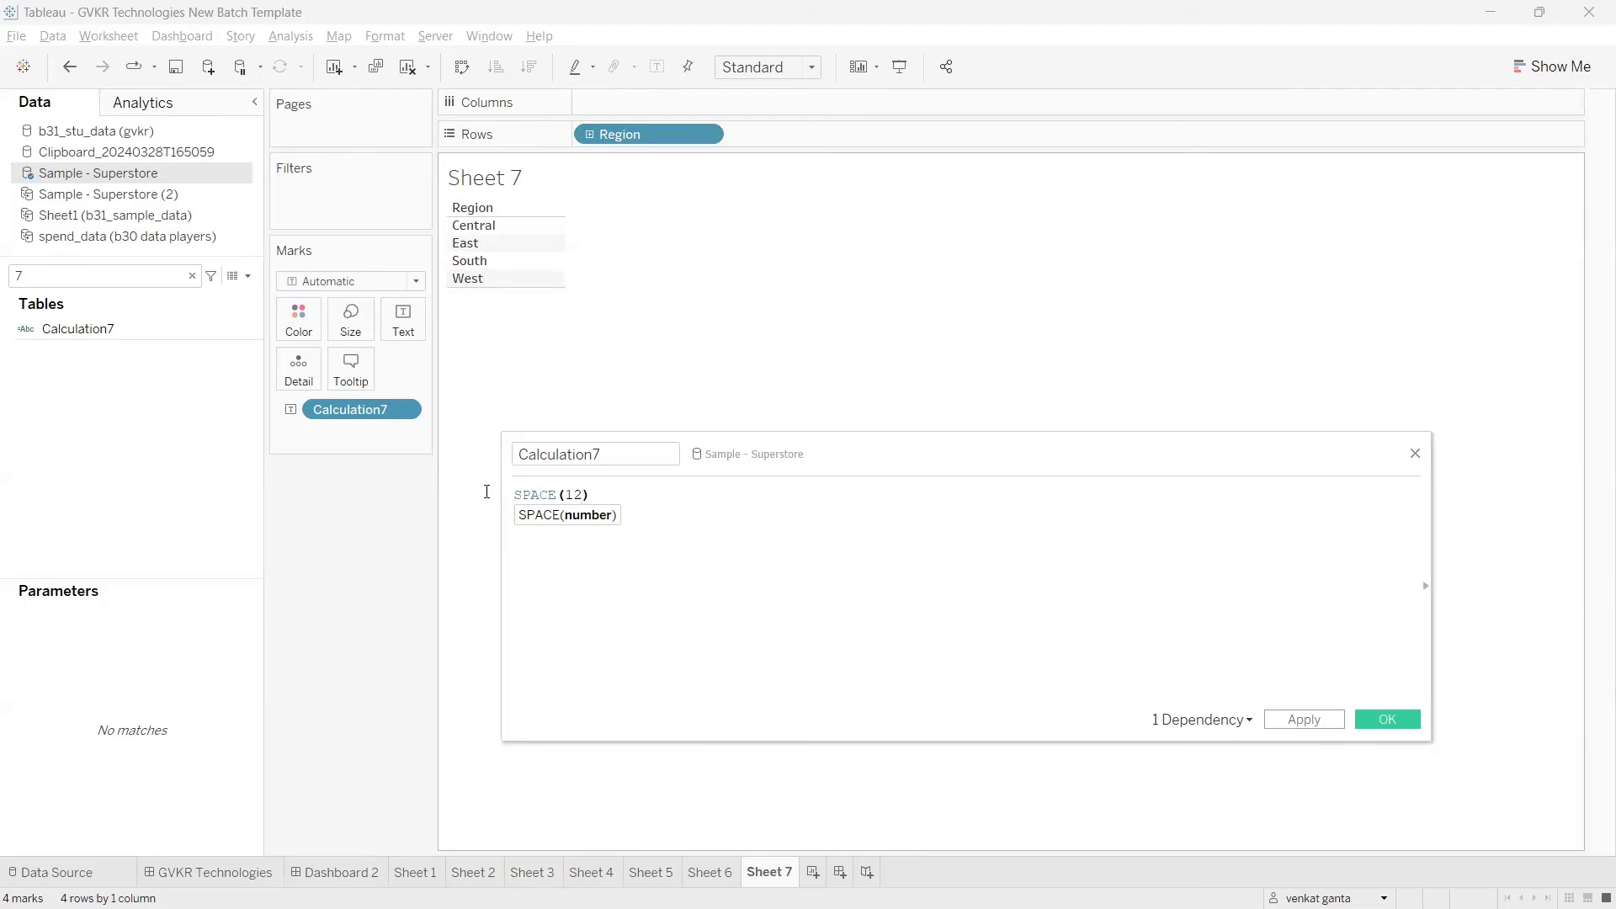
{"action": "left_click", "coordinate": [605, 494]}
{"action": "left_click_drag", "start_coordinate": [604, 494], "coordinate": [515, 497]}
{"action": "left_click", "coordinate": [590, 502]}
{"action": "left_click", "coordinate": [695, 525]}
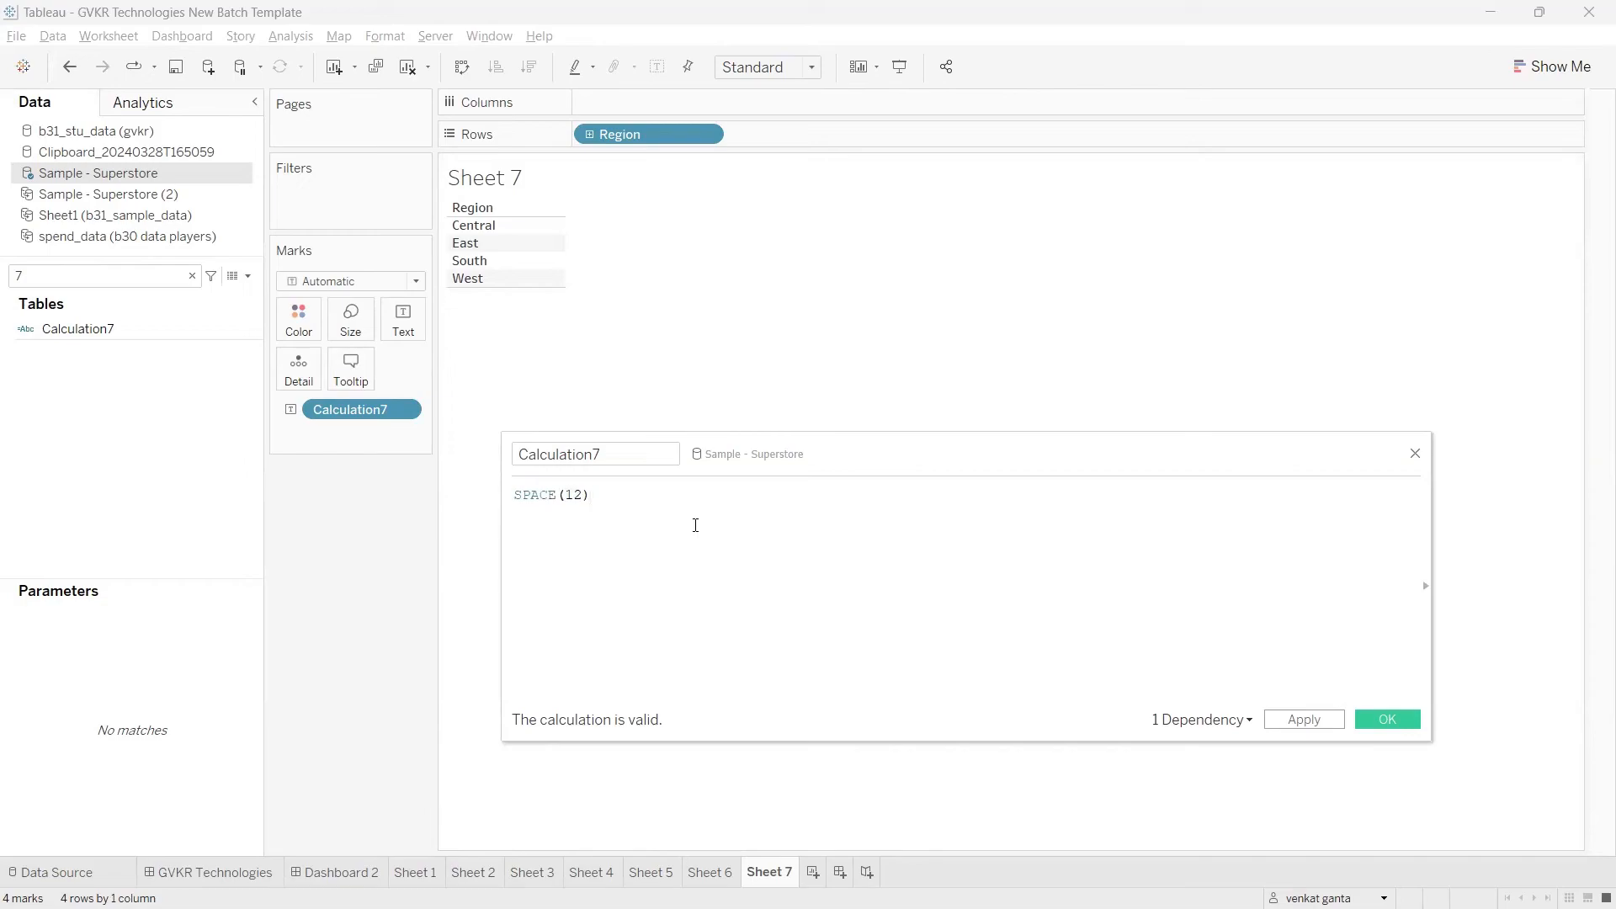
Step: Switch to the Tableau notes page in the browser and read the ASCII, IFNULL and IIF entries in the string functions table
{"action": "key", "text": "alt+Tab"}
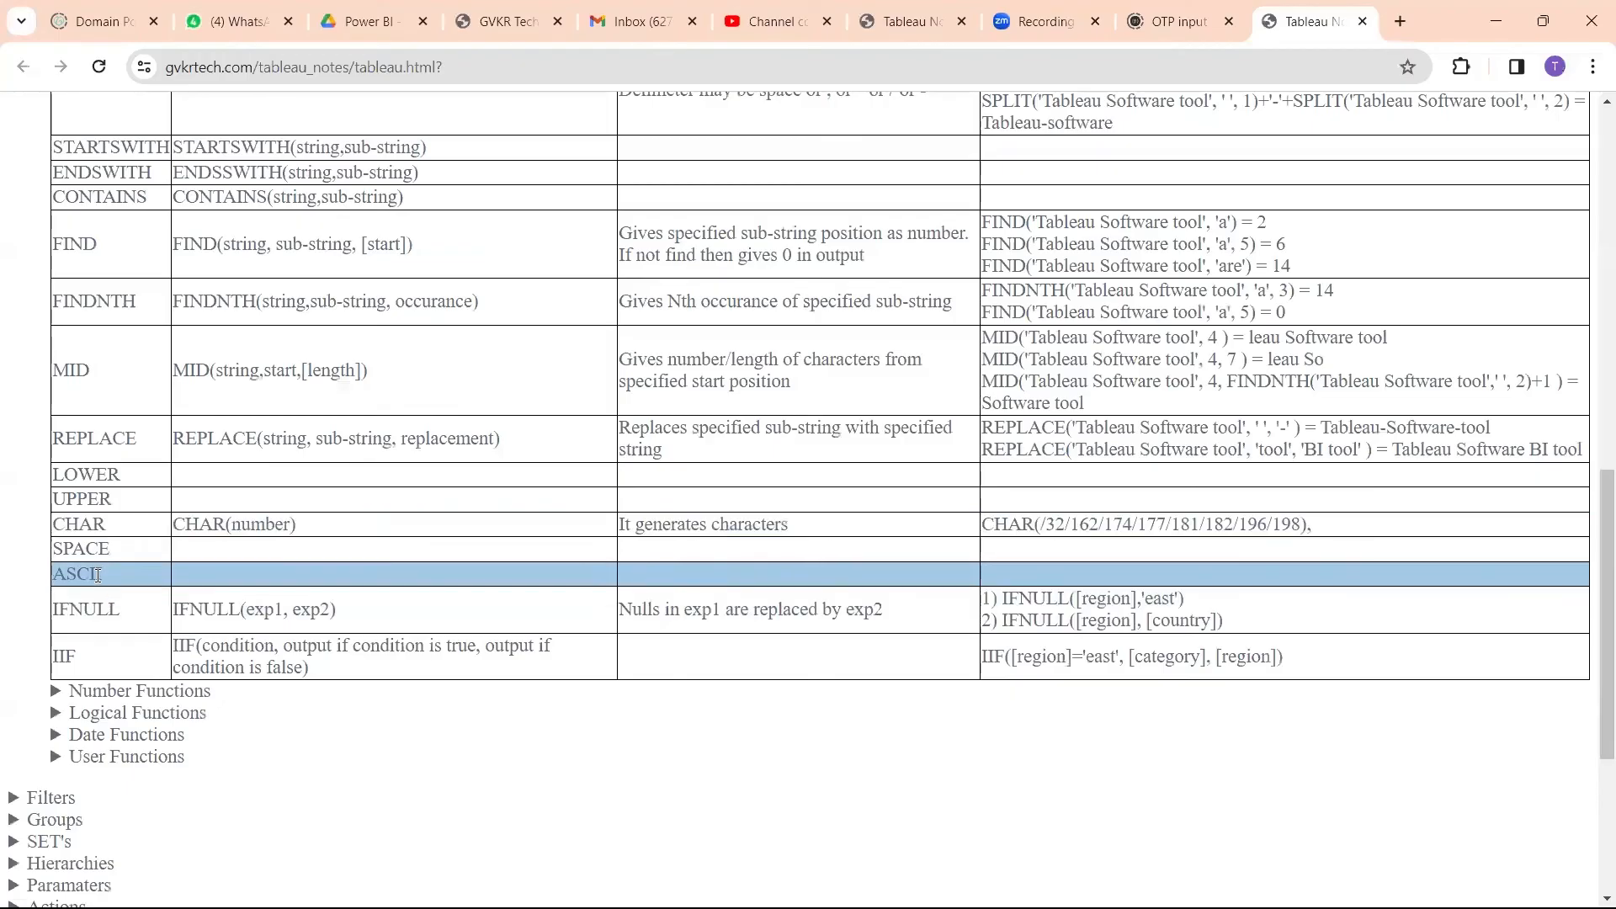
{"action": "left_click_drag", "start_coordinate": [111, 576], "coordinate": [52, 576]}
{"action": "left_click_drag", "start_coordinate": [133, 618], "coordinate": [38, 622]}
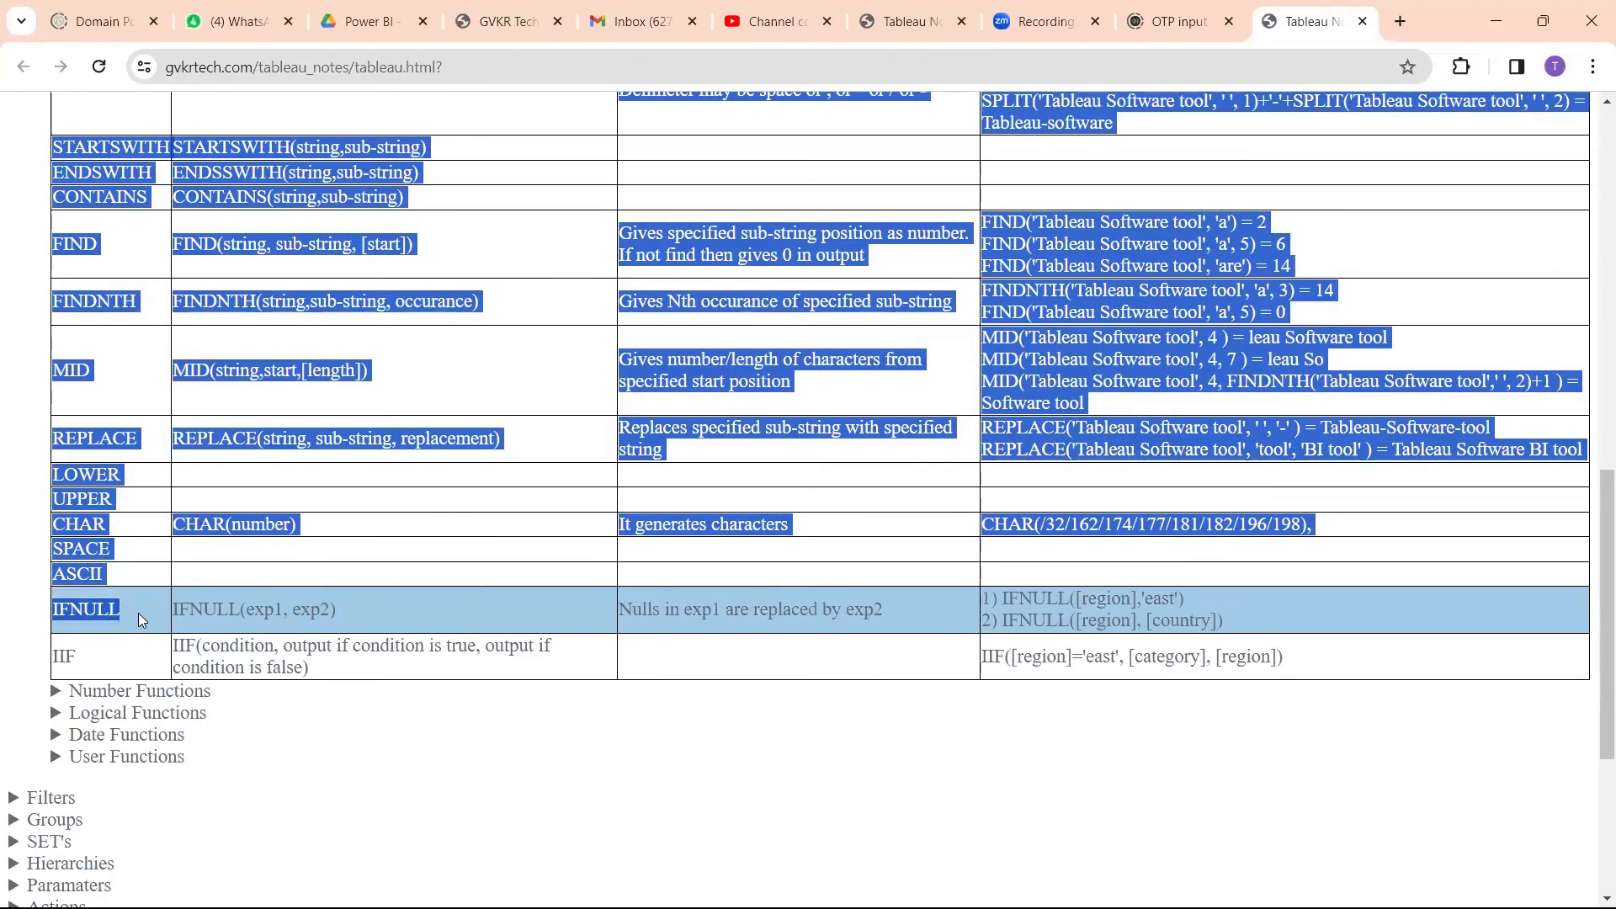
{"action": "left_click", "coordinate": [139, 618]}
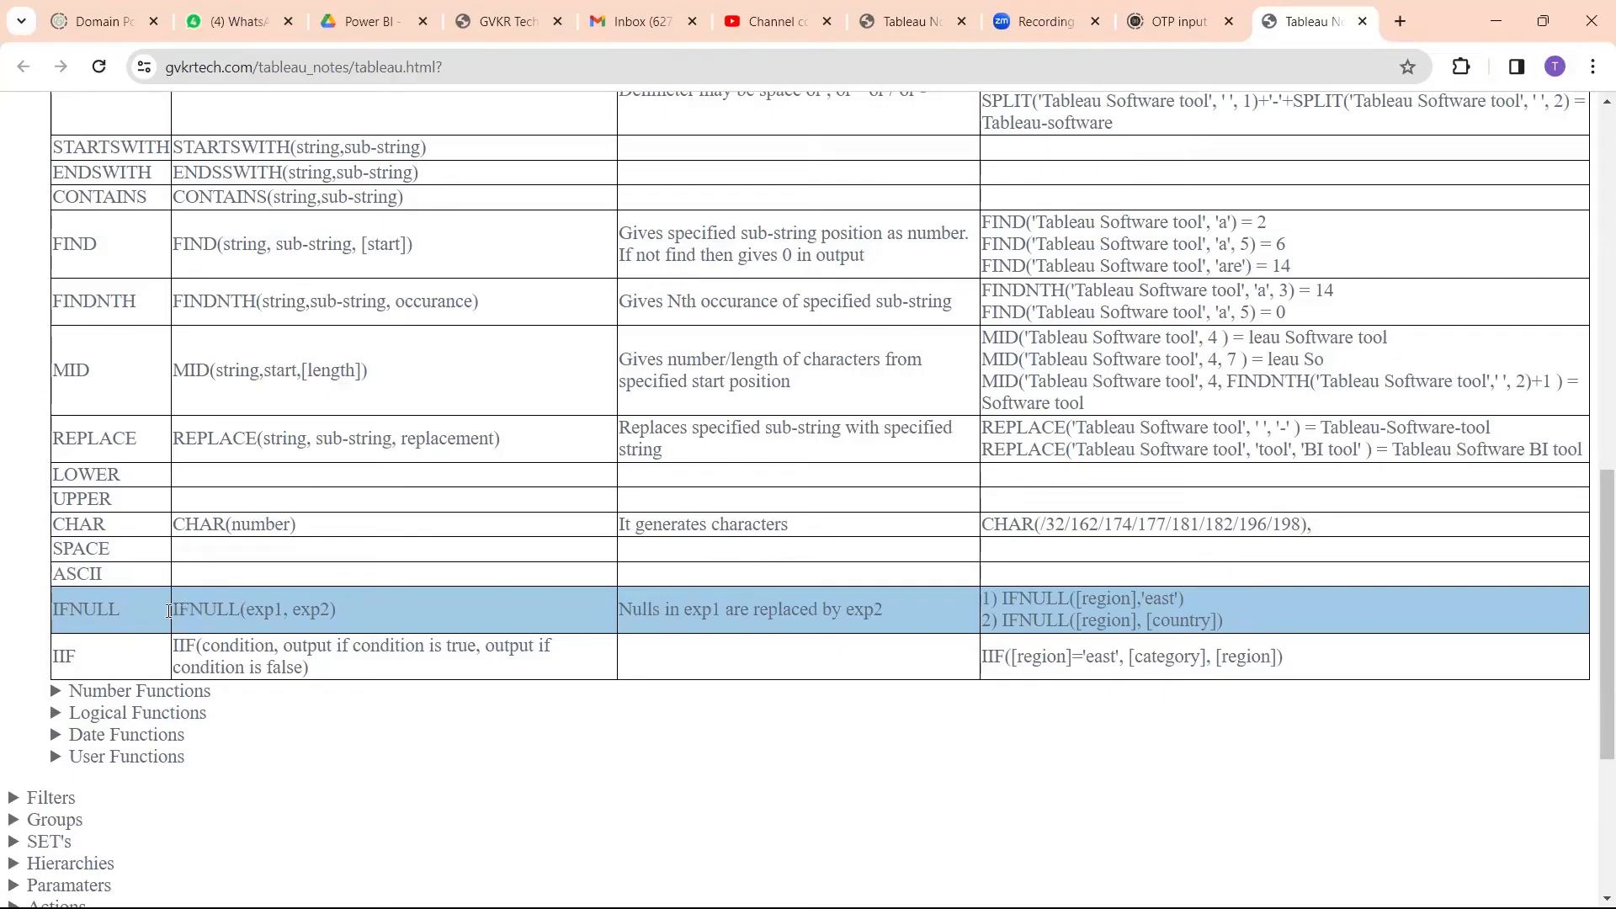
{"action": "scroll", "coordinate": [169, 610], "scroll_direction": "down", "scroll_amount": 1}
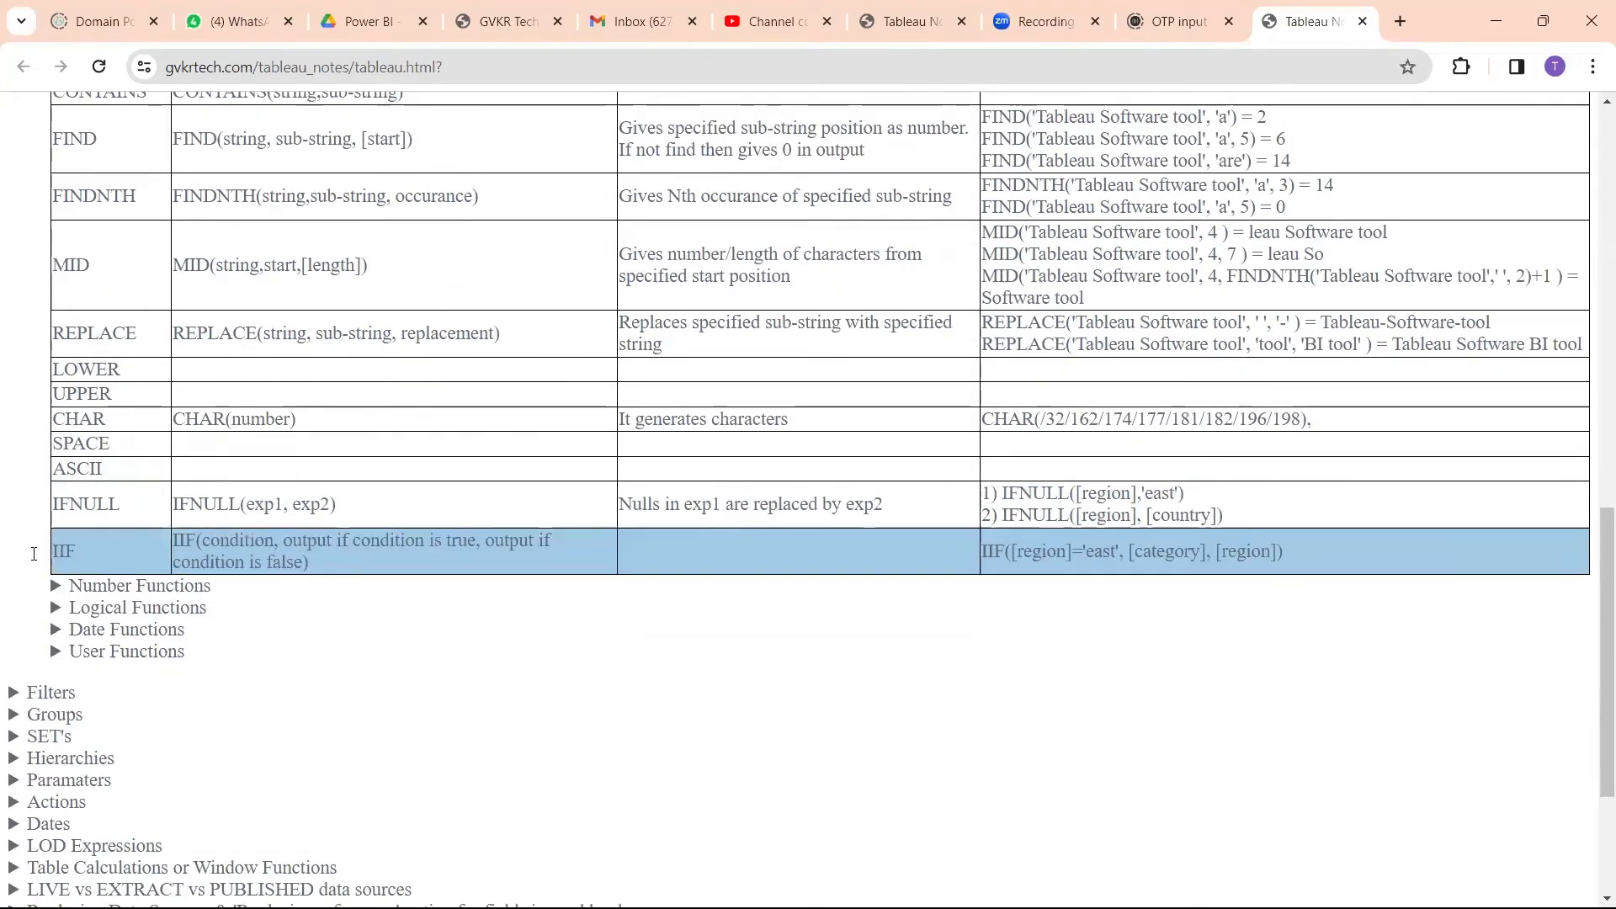
{"action": "left_click_drag", "start_coordinate": [76, 557], "coordinate": [56, 555]}
{"action": "left_click", "coordinate": [89, 556]}
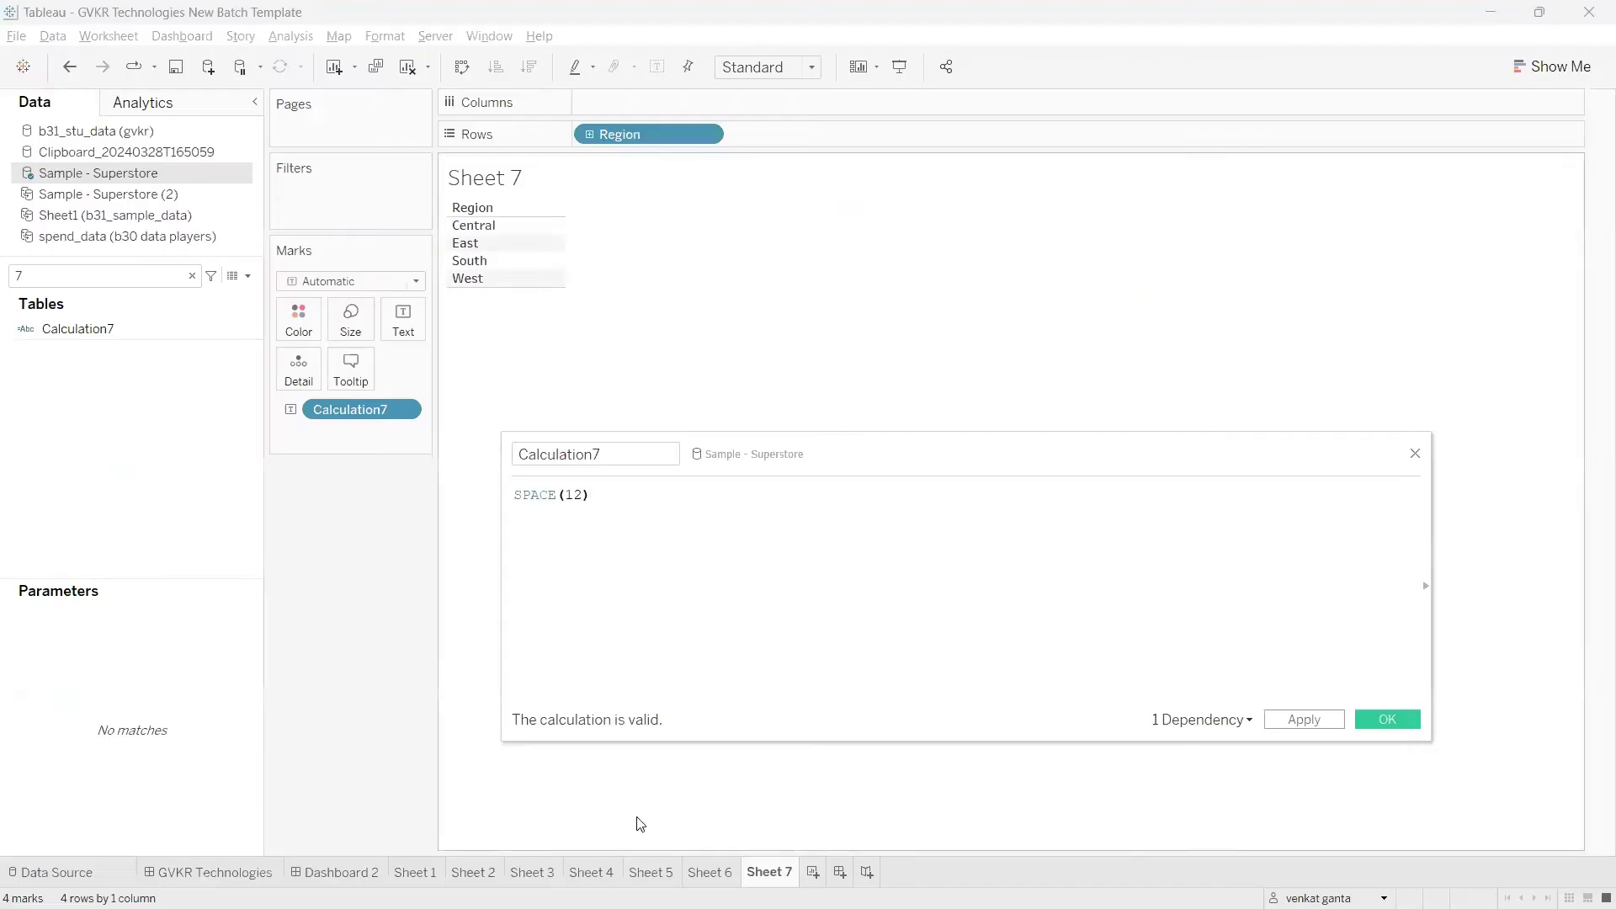
Step: Switch back to Tableau and replace the Calculation7 formula with an IIF function that has no arguments
{"action": "left_click_drag", "start_coordinate": [598, 505], "coordinate": [507, 498]}
{"action": "key", "text": "BackSpace"}
{"action": "type", "text": "ii"}
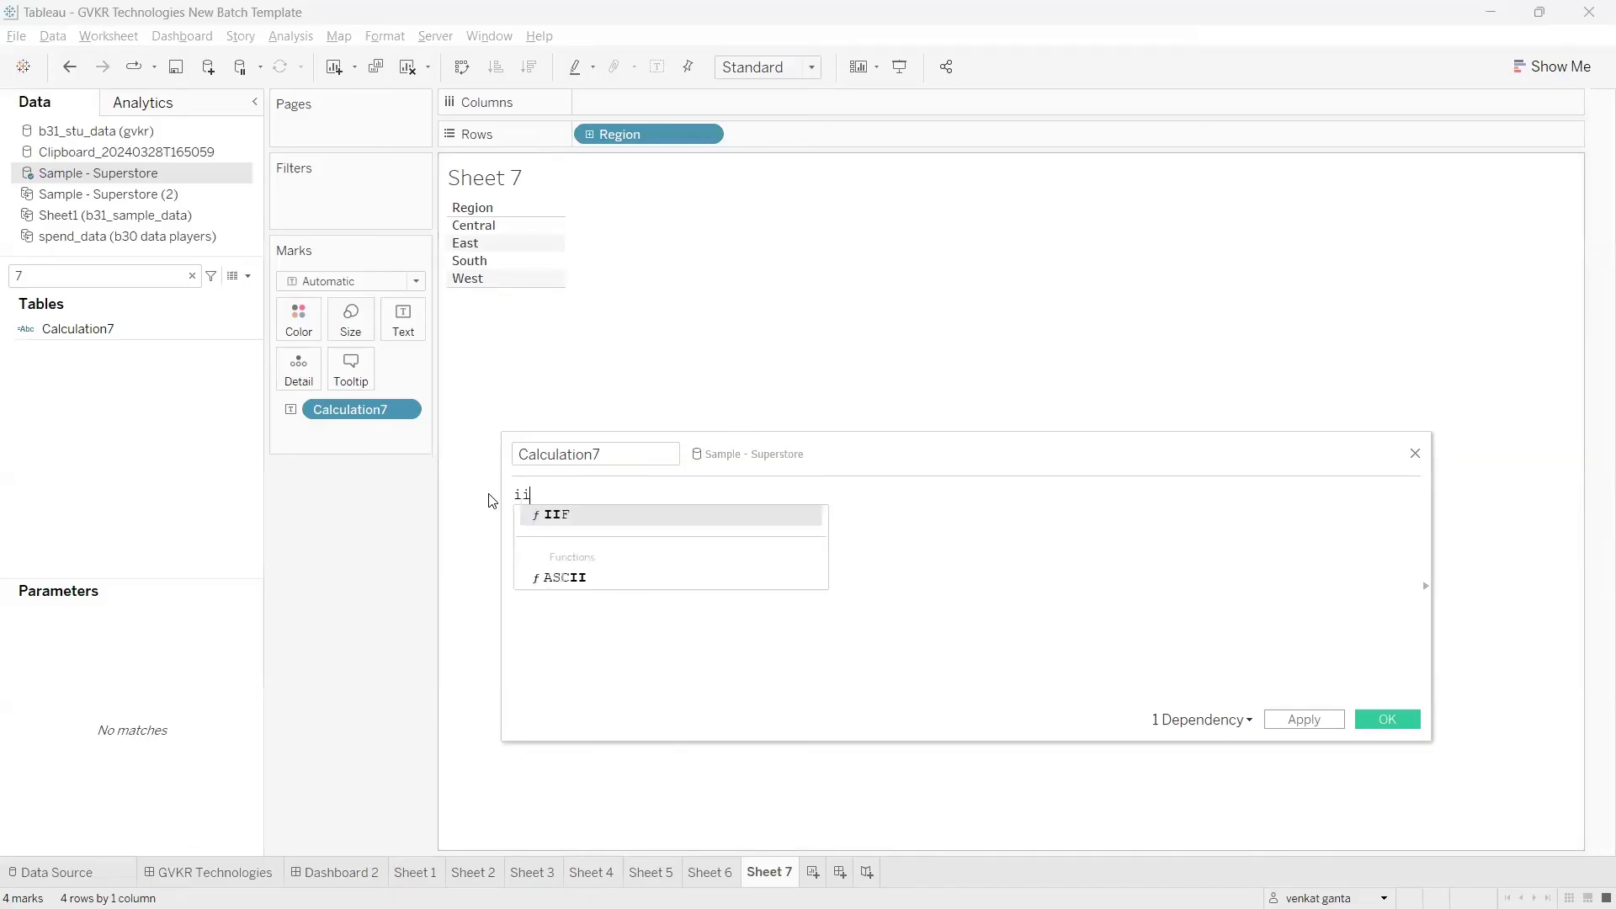
{"action": "type", "text": "f"}
{"action": "key", "text": "Return"}
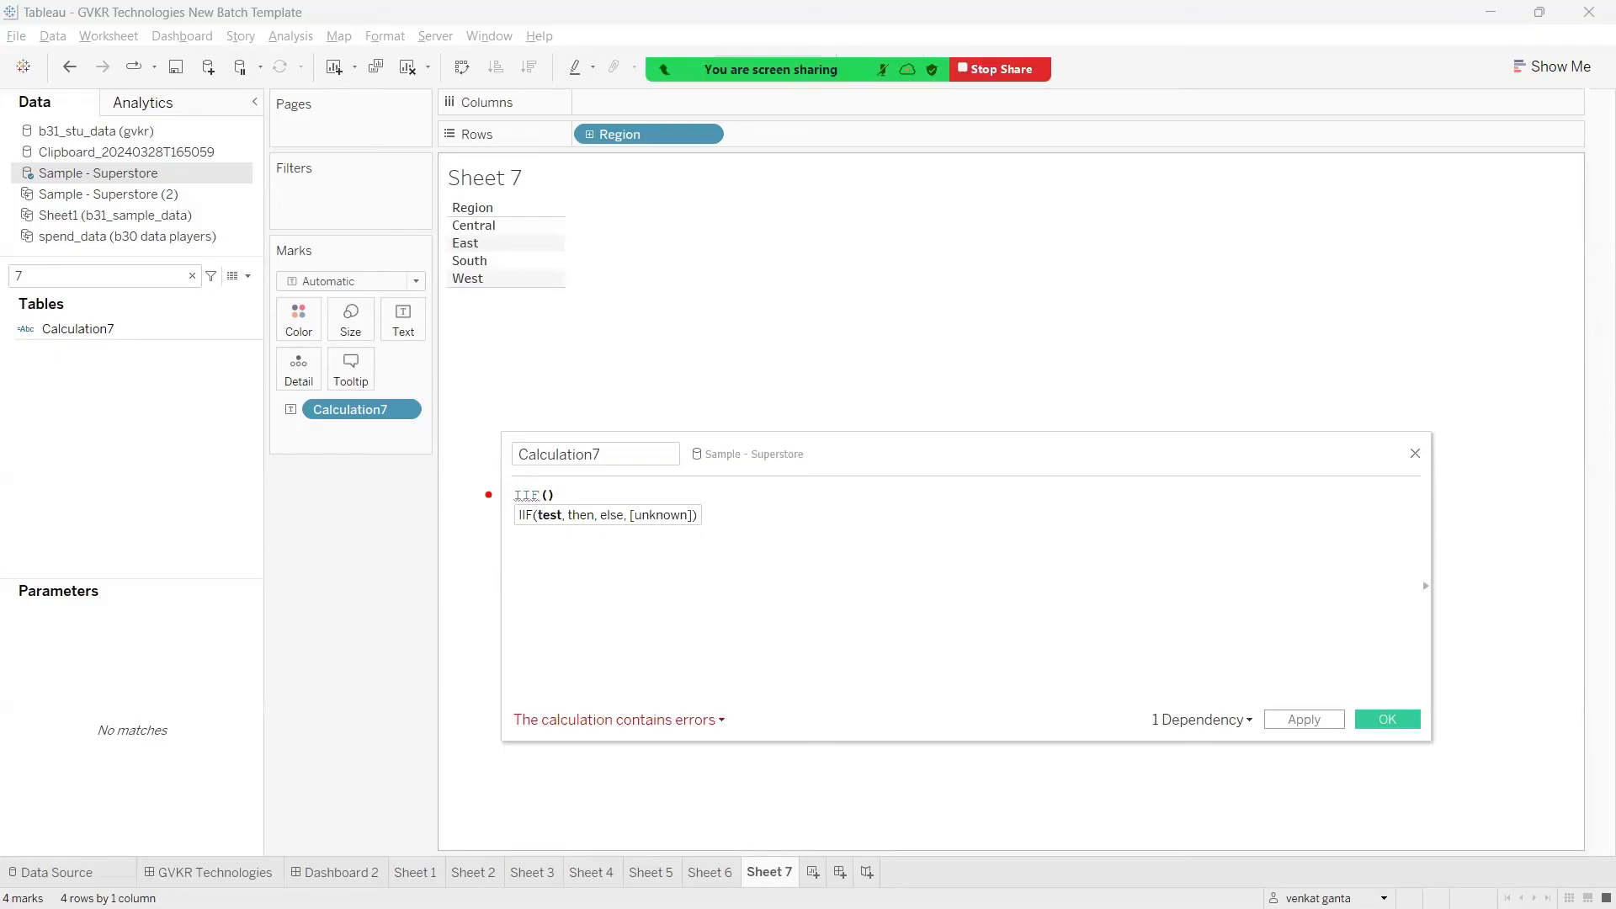
{"action": "left_click_drag", "start_coordinate": [535, 527], "coordinate": [539, 589]}
{"action": "mouse_move", "coordinate": [577, 529]}
{"action": "left_mouse_down"}
{"action": "mouse_move", "coordinate": [591, 579]}
{"action": "mouse_move", "coordinate": [613, 585]}
{"action": "left_mouse_up"}
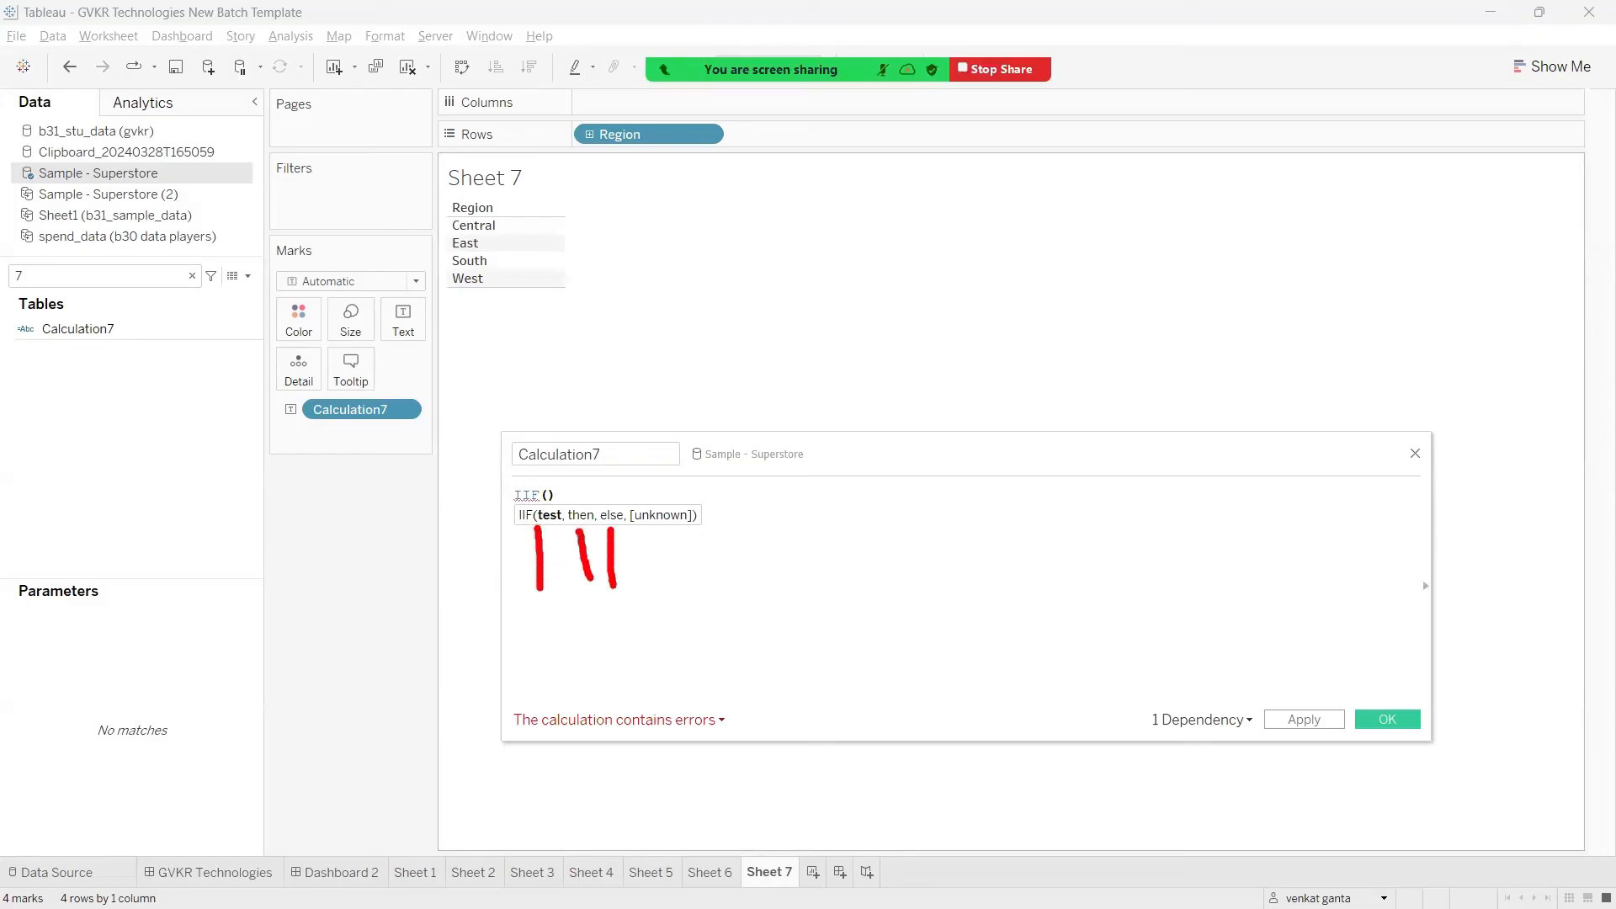
{"action": "left_click_drag", "start_coordinate": [660, 528], "coordinate": [679, 573]}
{"action": "left_click_drag", "start_coordinate": [656, 503], "coordinate": [713, 534]}
{"action": "left_click_drag", "start_coordinate": [698, 505], "coordinate": [675, 543]}
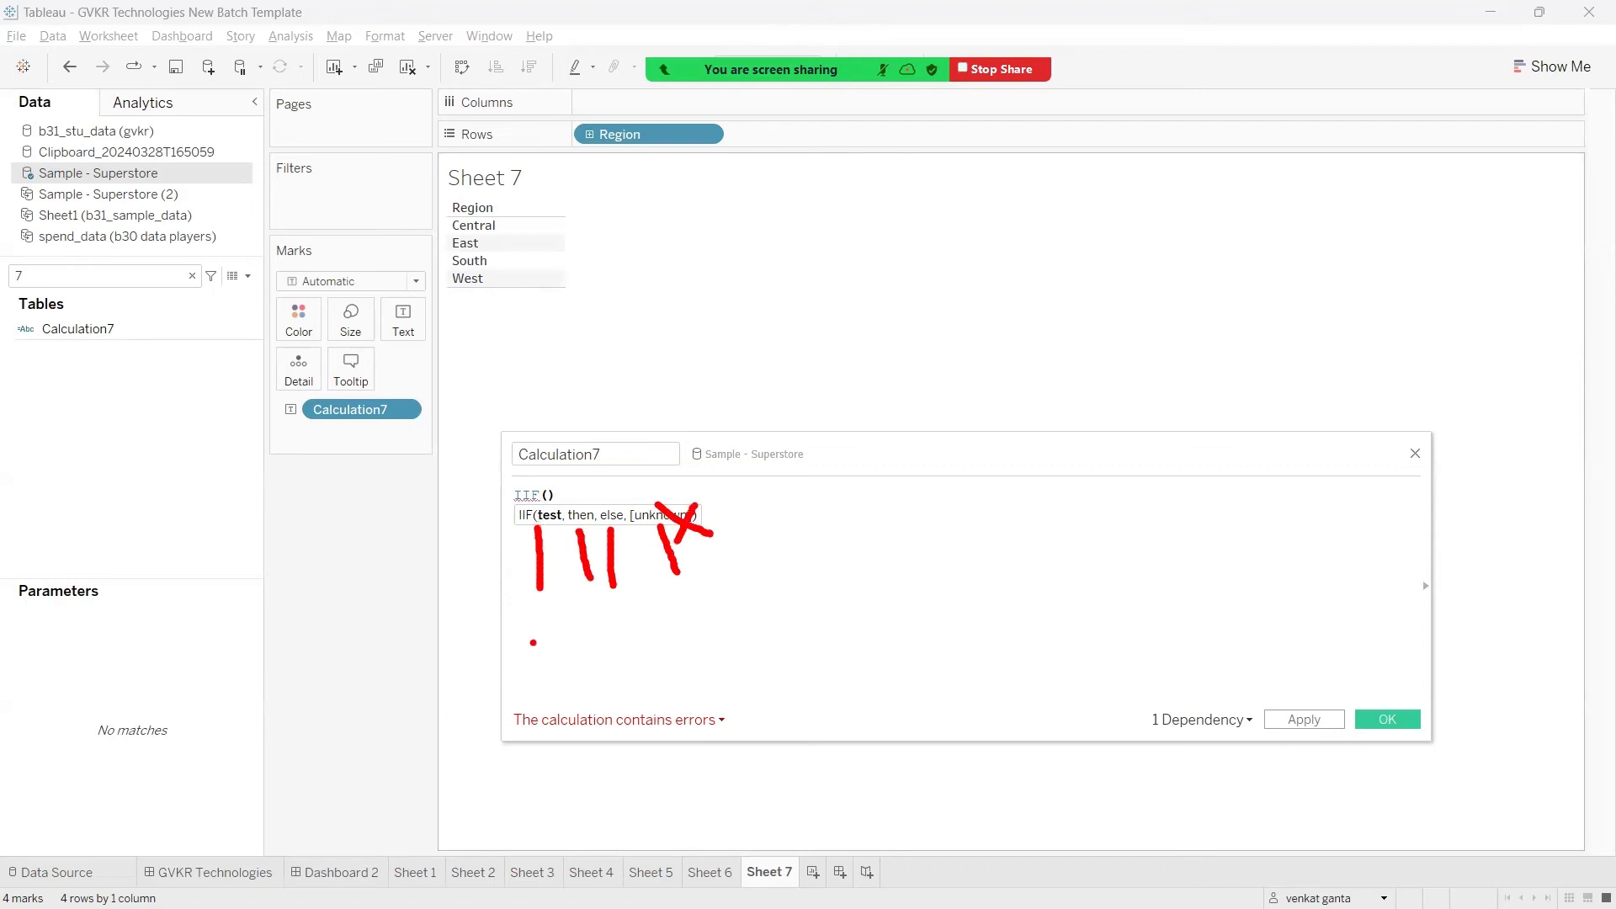
{"action": "left_click_drag", "start_coordinate": [530, 658], "coordinate": [530, 680]}
{"action": "left_click_drag", "start_coordinate": [527, 571], "coordinate": [552, 581]}
{"action": "mouse_move", "coordinate": [486, 244]}
{"action": "left_mouse_down"}
{"action": "mouse_move", "coordinate": [664, 245]}
{"action": "mouse_move", "coordinate": [621, 228]}
{"action": "mouse_move", "coordinate": [639, 267]}
{"action": "mouse_move", "coordinate": [630, 237]}
{"action": "left_mouse_up"}
{"action": "left_click_drag", "start_coordinate": [737, 233], "coordinate": [765, 296]}
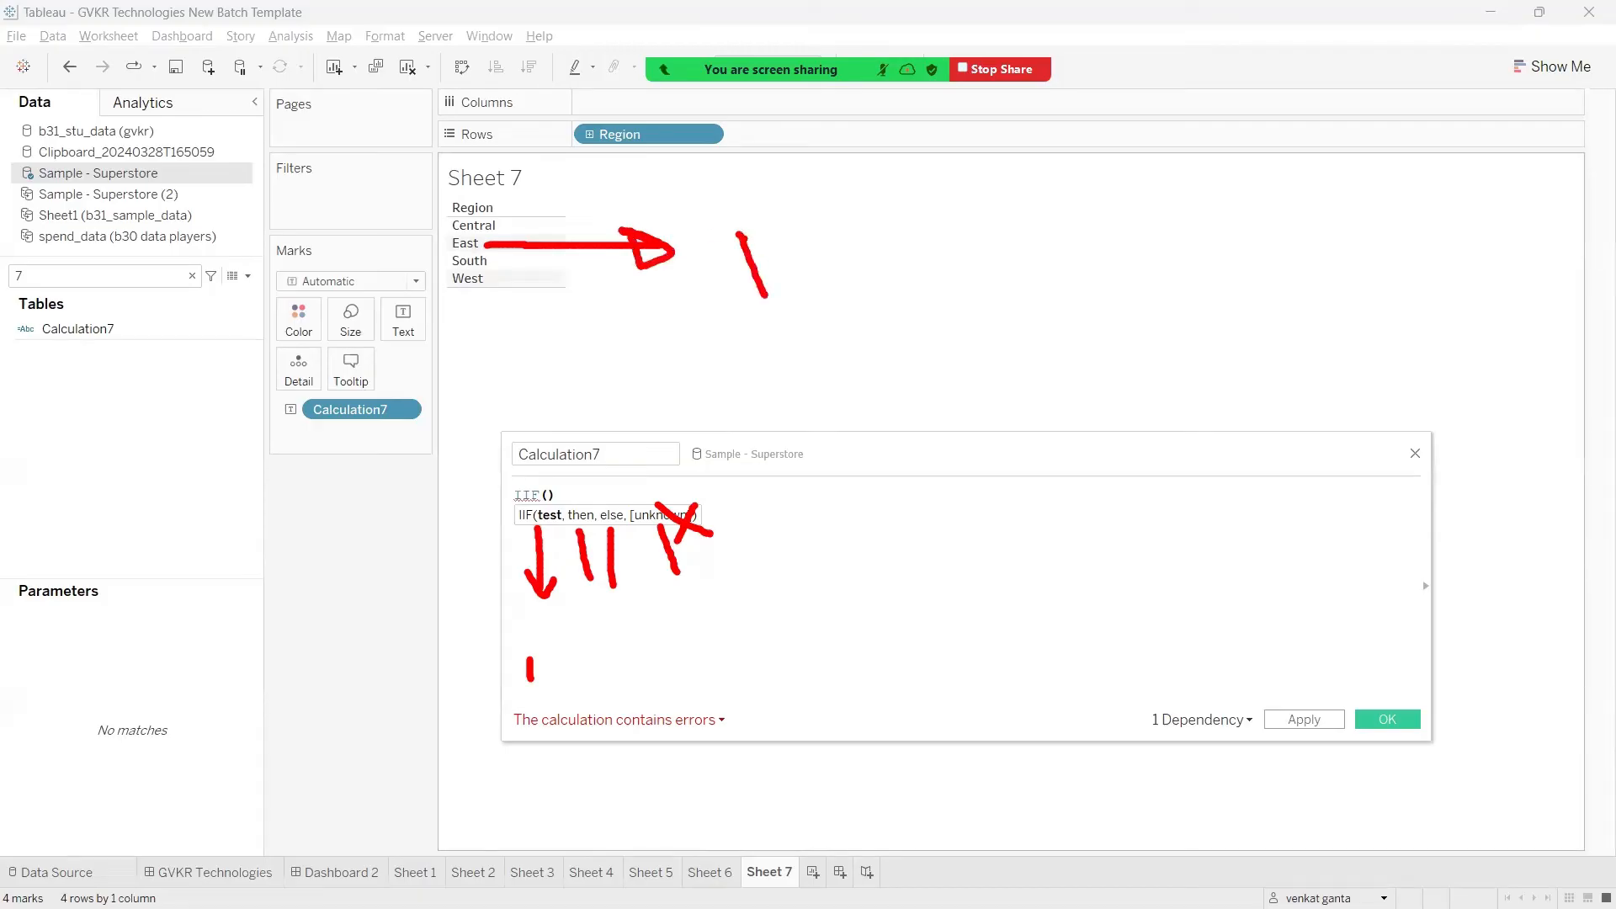
{"action": "mouse_move", "coordinate": [739, 231]}
{"action": "left_mouse_down"}
{"action": "mouse_move", "coordinate": [801, 291]}
{"action": "mouse_move", "coordinate": [788, 271]}
{"action": "mouse_move", "coordinate": [838, 288]}
{"action": "left_mouse_up"}
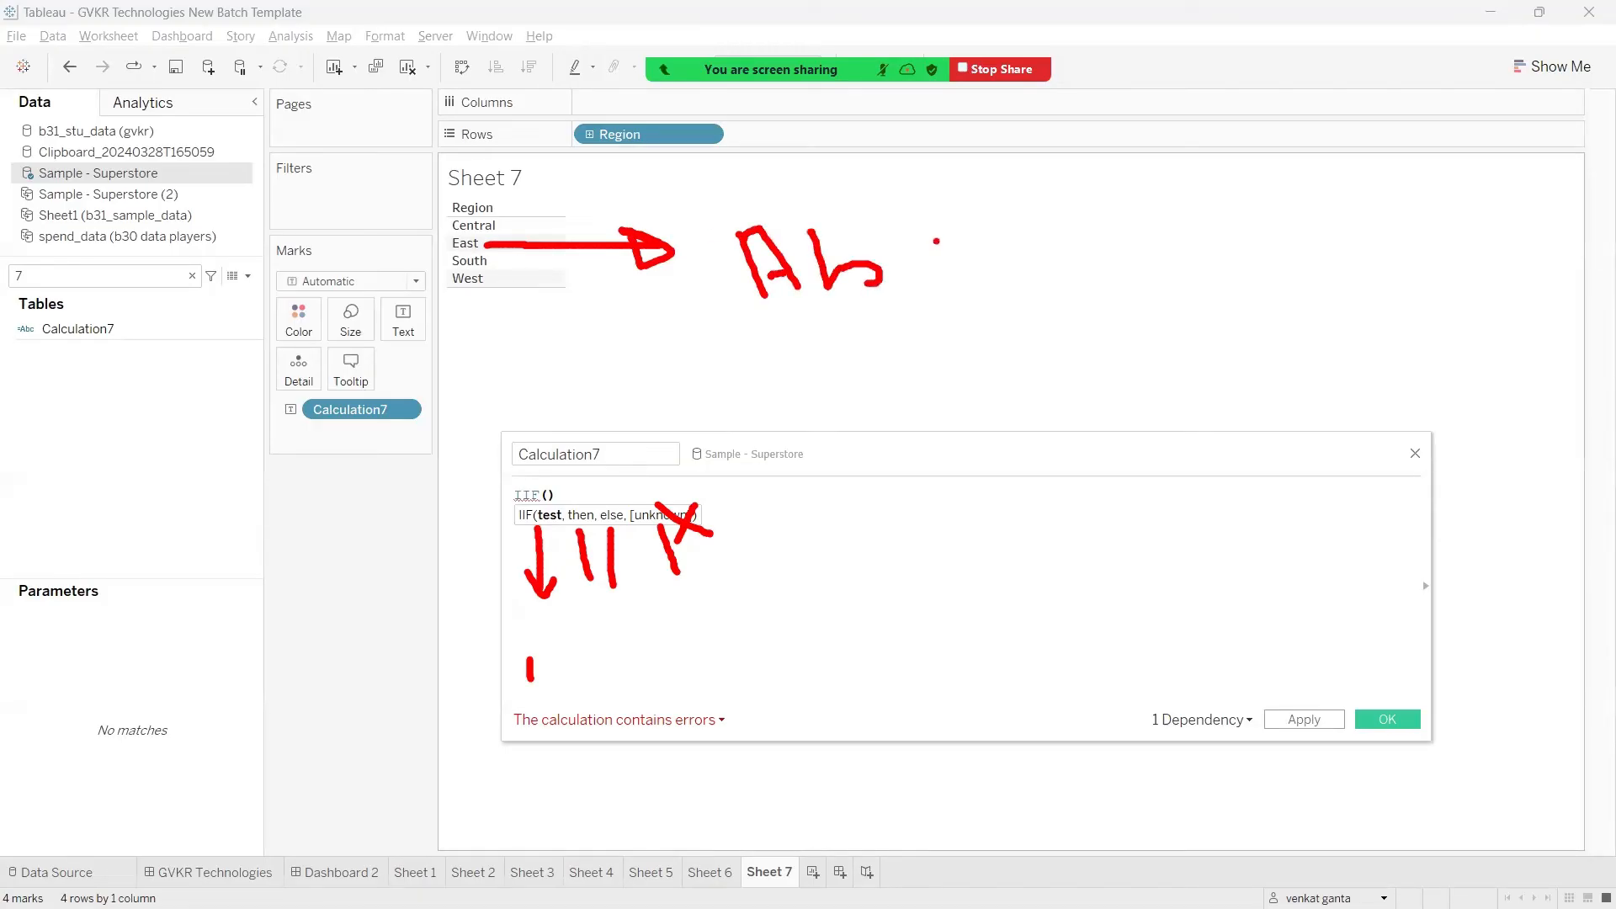
{"action": "left_click_drag", "start_coordinate": [936, 241], "coordinate": [1033, 285]}
{"action": "left_click_drag", "start_coordinate": [773, 308], "coordinate": [1048, 355]}
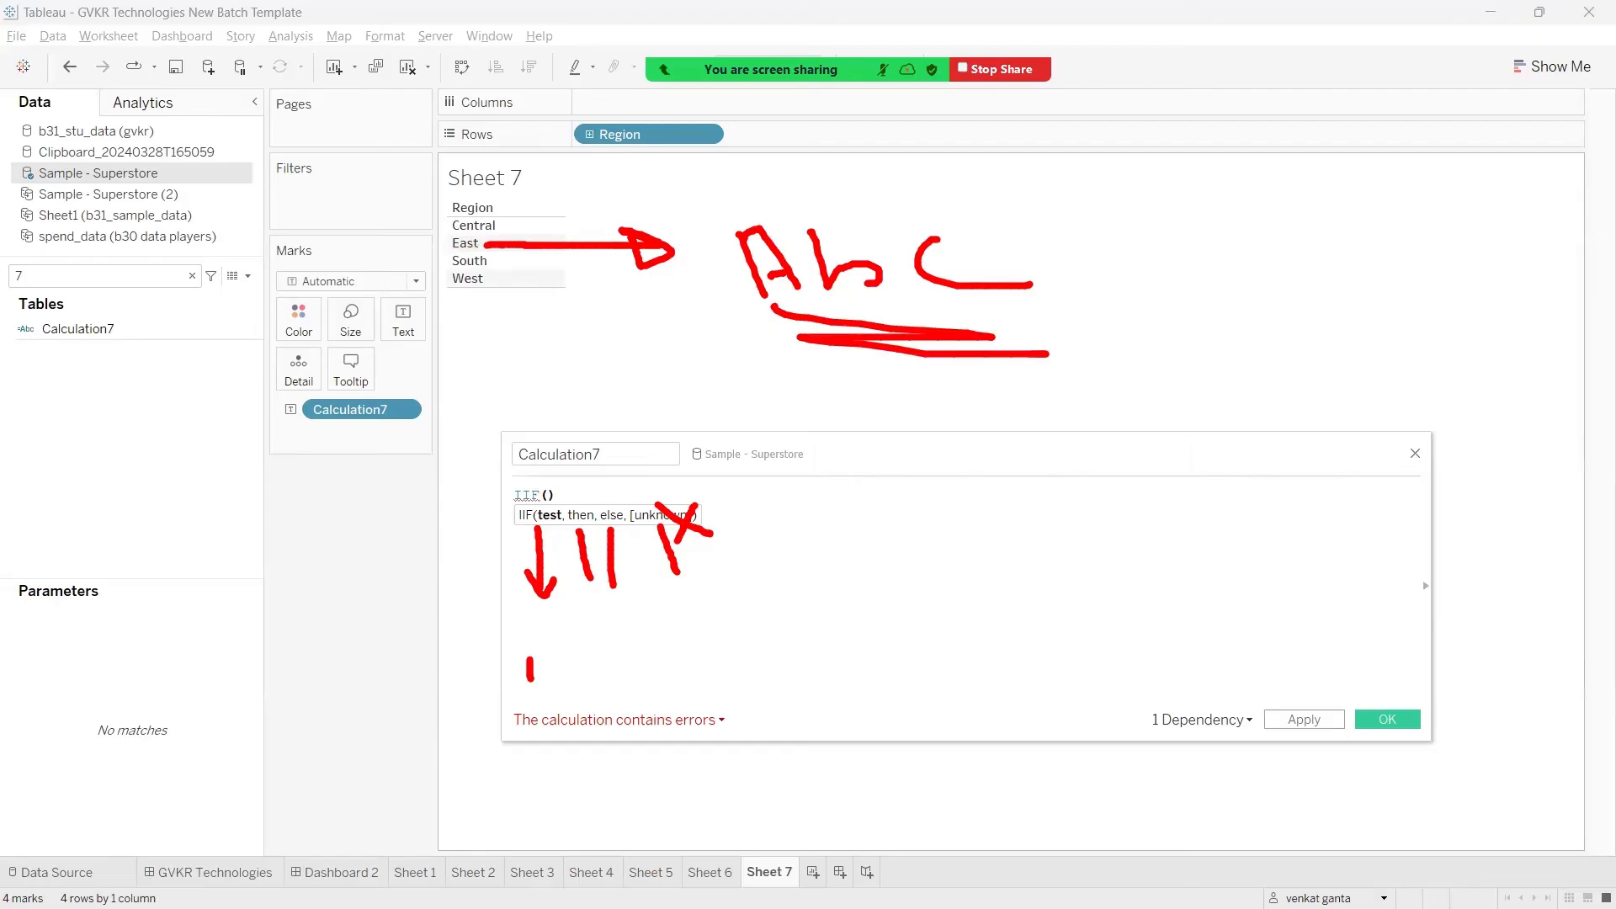
{"action": "left_click_drag", "start_coordinate": [774, 309], "coordinate": [1018, 311]}
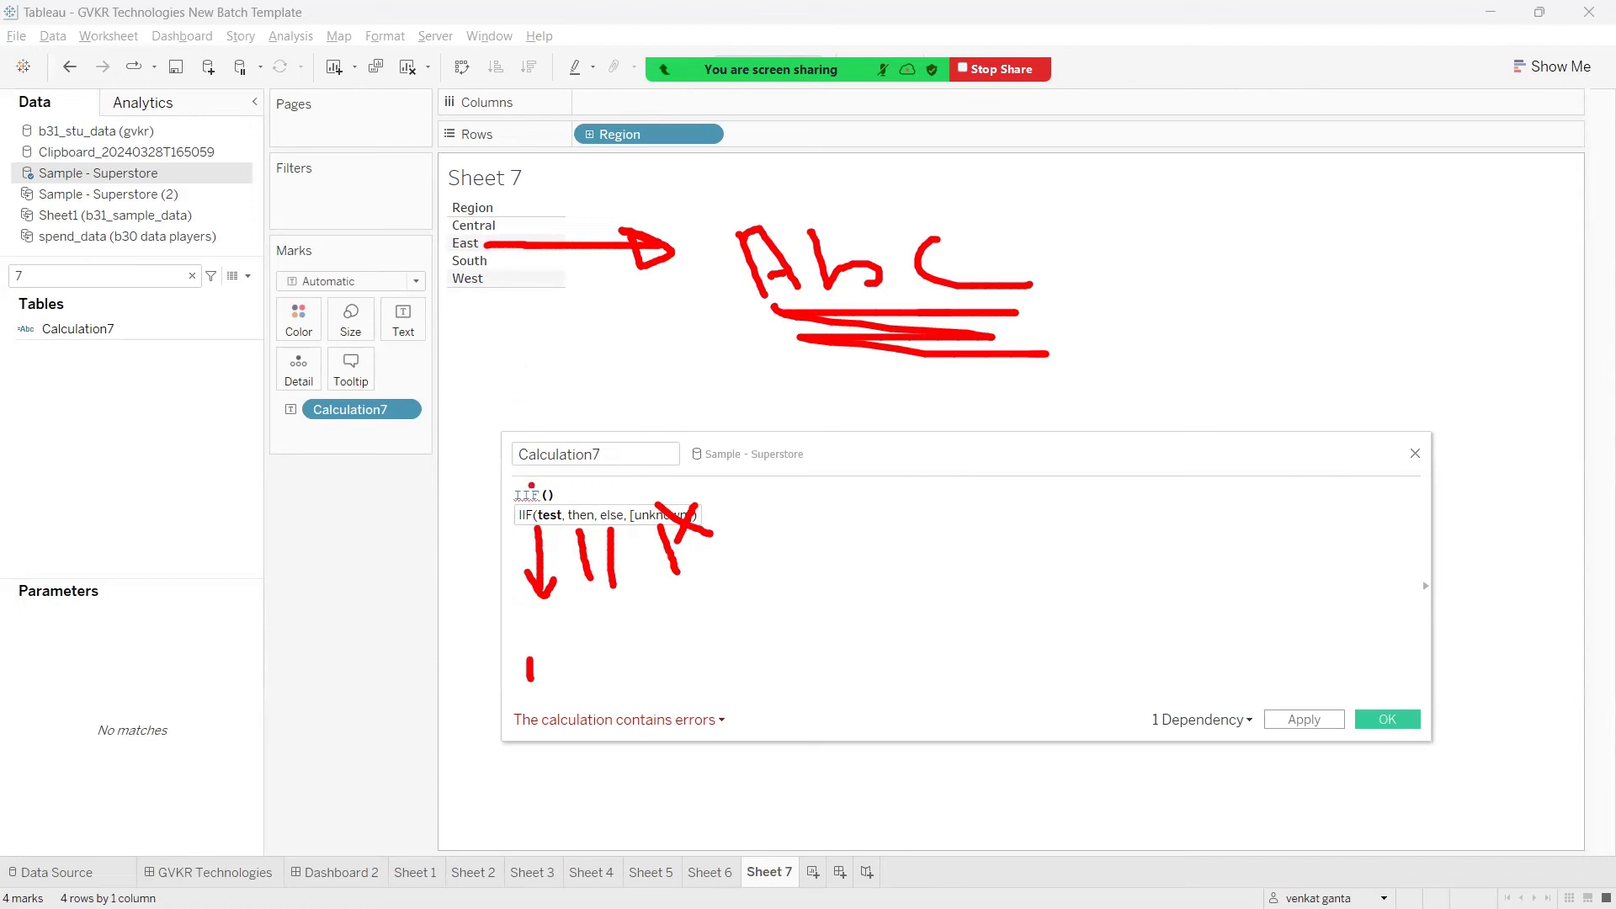
{"action": "left_click_drag", "start_coordinate": [538, 498], "coordinate": [539, 516]}
{"action": "left_click_drag", "start_coordinate": [541, 502], "coordinate": [482, 436]}
{"action": "mouse_move", "coordinate": [588, 505]}
{"action": "left_mouse_down"}
{"action": "mouse_move", "coordinate": [766, 309]}
{"action": "mouse_move", "coordinate": [762, 350]}
{"action": "left_mouse_up"}
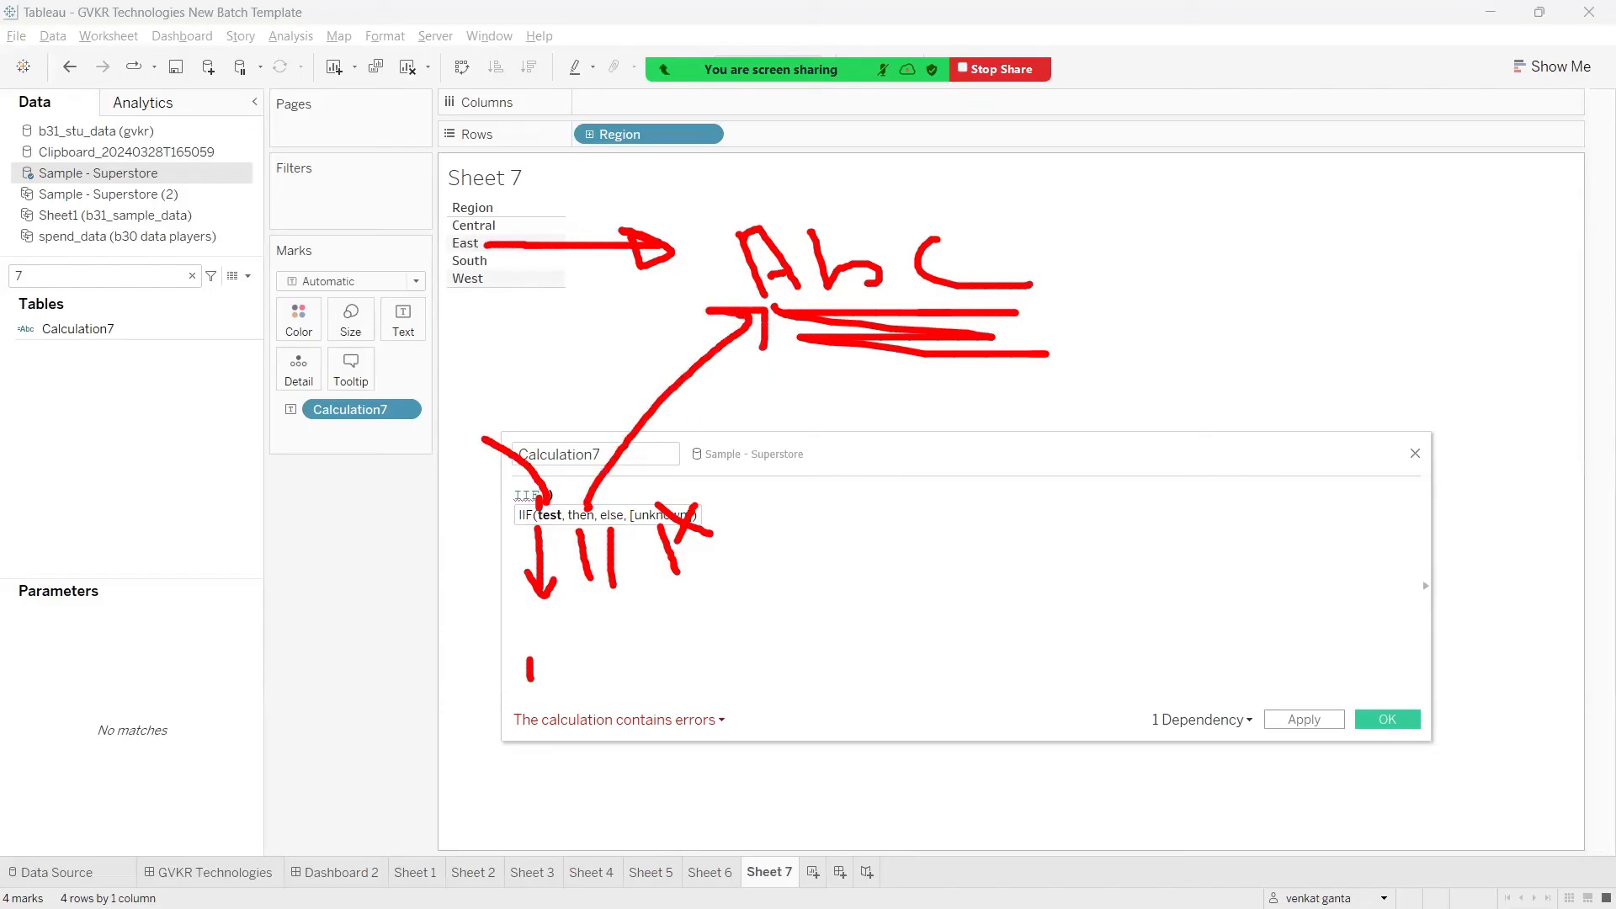
{"action": "mouse_move", "coordinate": [581, 490]}
{"action": "left_mouse_down"}
{"action": "mouse_move", "coordinate": [572, 504]}
{"action": "mouse_move", "coordinate": [715, 452]}
{"action": "left_mouse_up"}
{"action": "left_click_drag", "start_coordinate": [716, 453], "coordinate": [696, 478]}
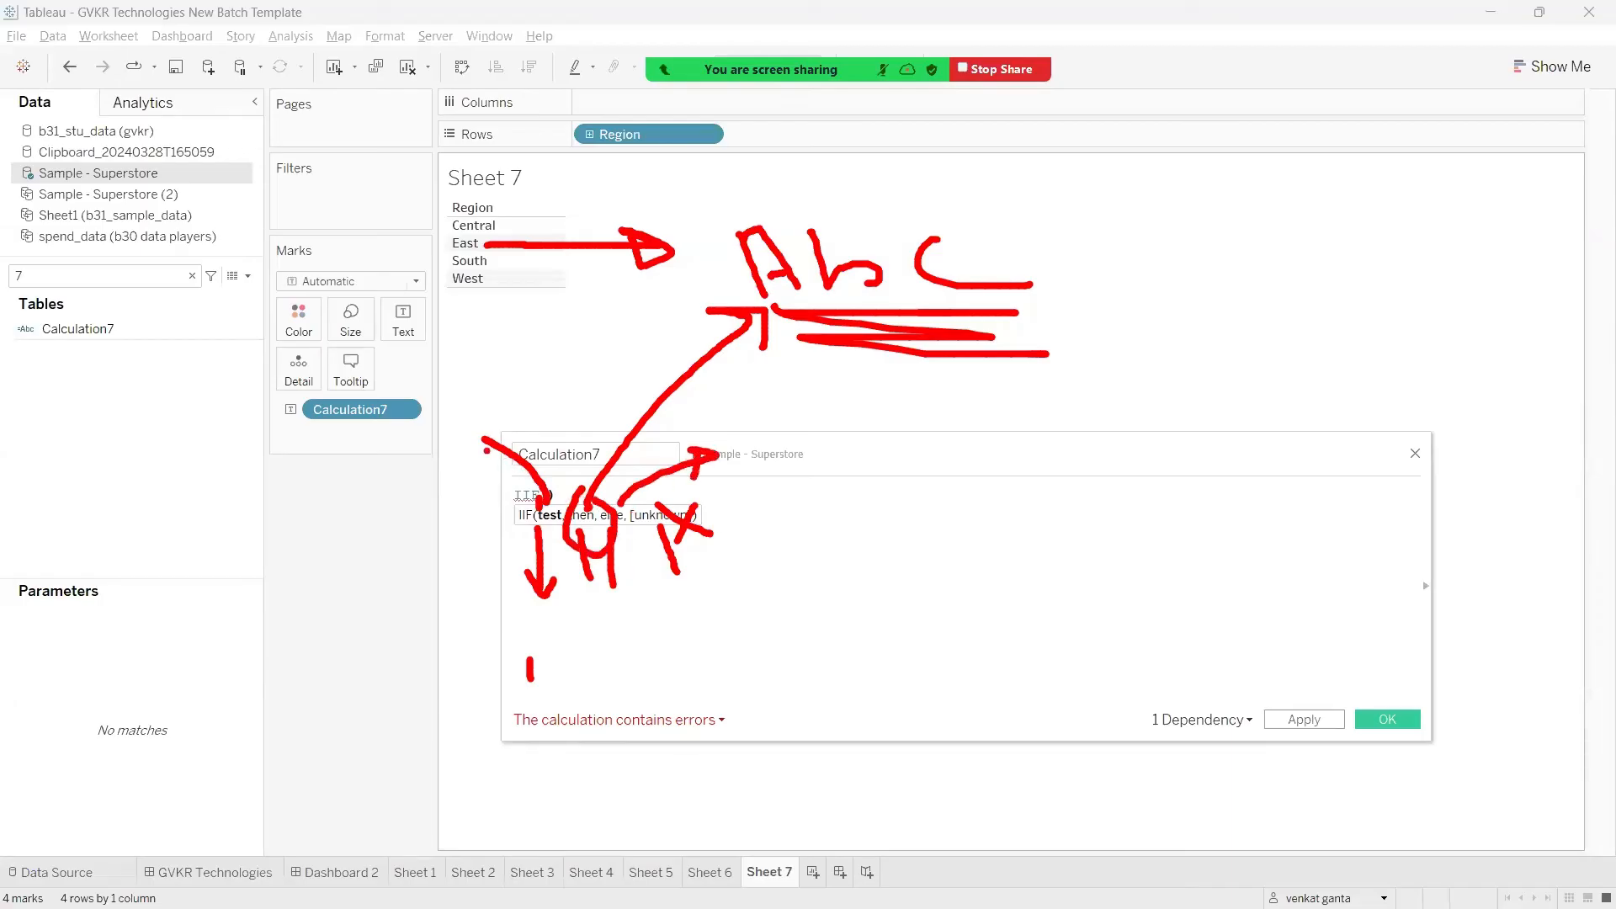
{"action": "mouse_move", "coordinate": [487, 451]}
{"action": "left_mouse_down"}
{"action": "mouse_move", "coordinate": [572, 466]}
{"action": "mouse_move", "coordinate": [521, 450]}
{"action": "mouse_move", "coordinate": [505, 479]}
{"action": "left_mouse_up"}
{"action": "key", "text": "Escape"}
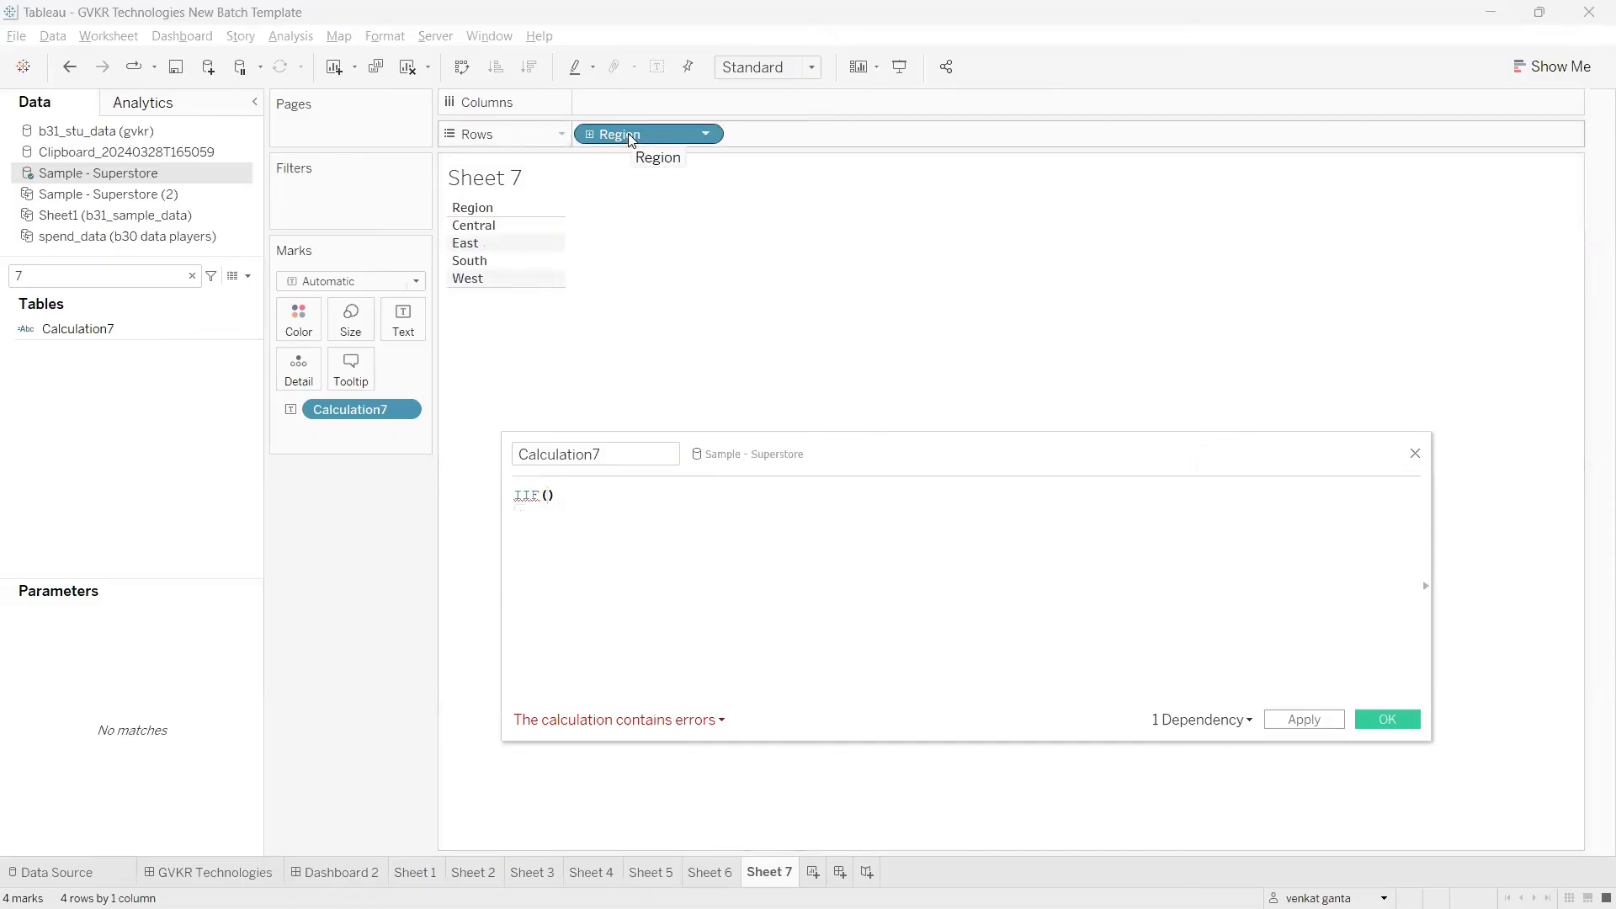
Step: Enter [Region]='East' as the IIF test, using the Region field from Rows, and follow it with a comma
{"action": "left_click_drag", "start_coordinate": [631, 138], "coordinate": [548, 529]}
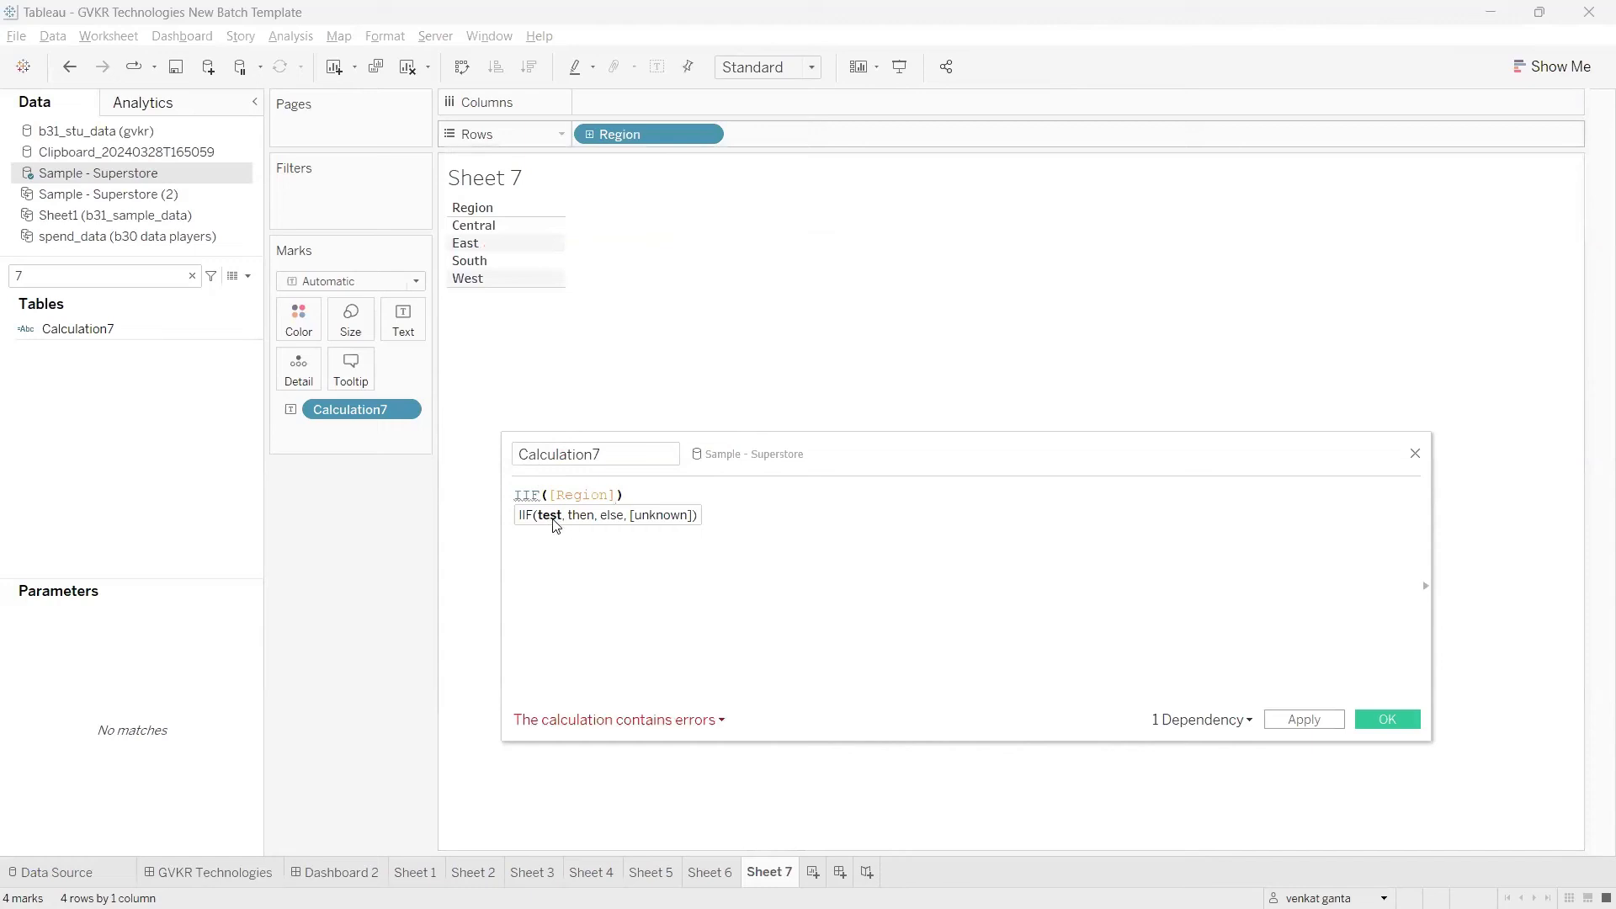
{"action": "type", "text": "="}
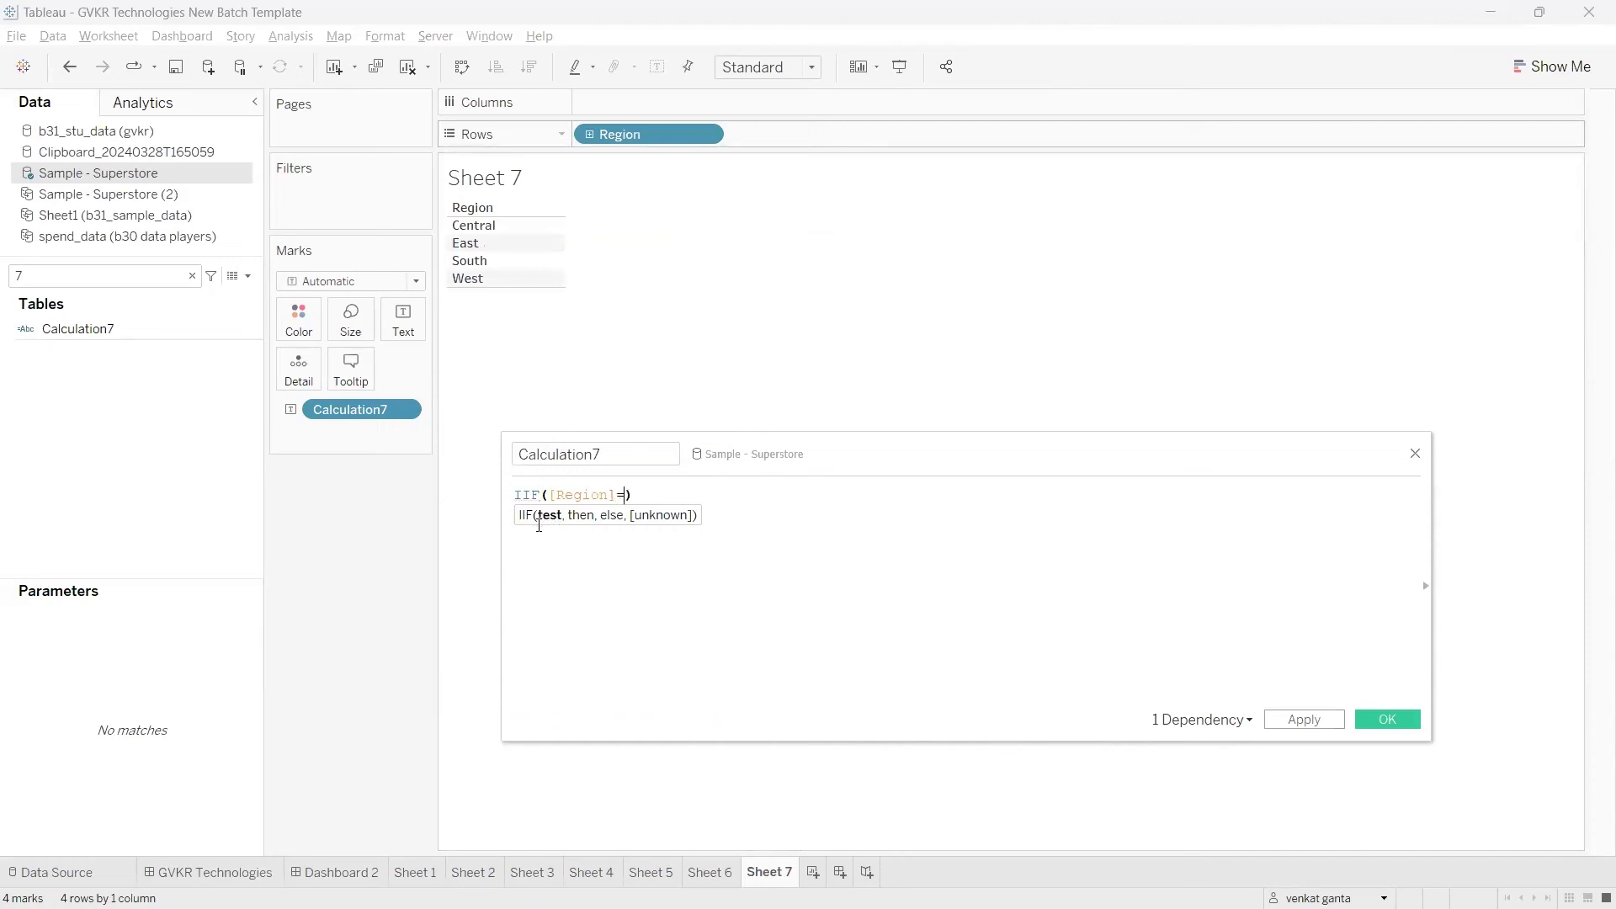
{"action": "type", "text": "'East',"}
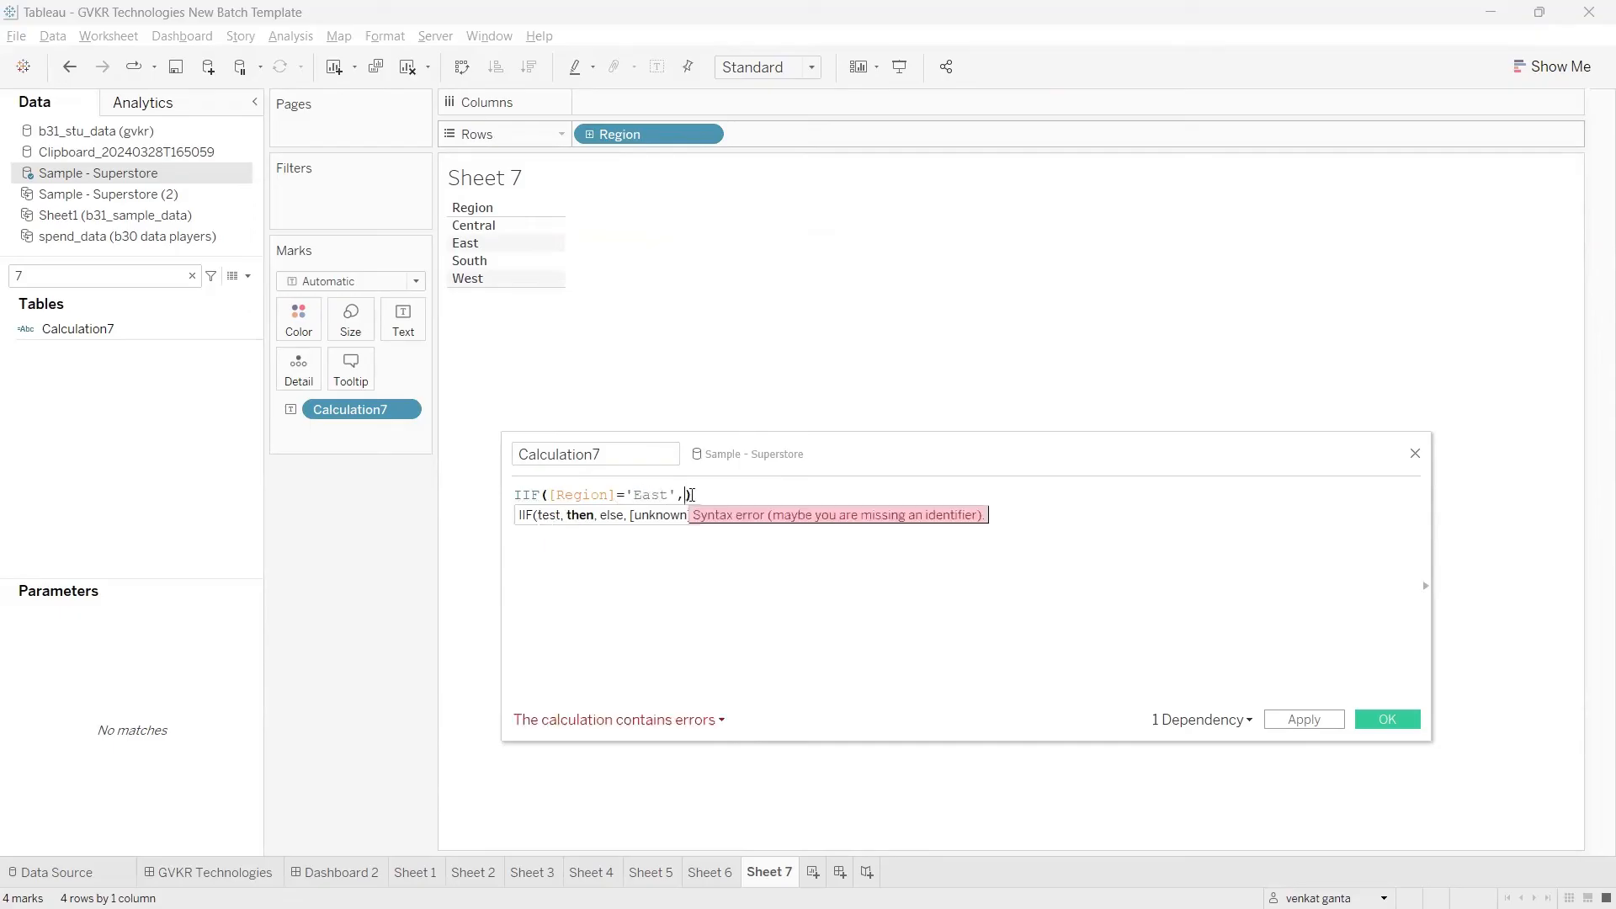
{"action": "left_click_drag", "start_coordinate": [679, 494], "coordinate": [558, 490]}
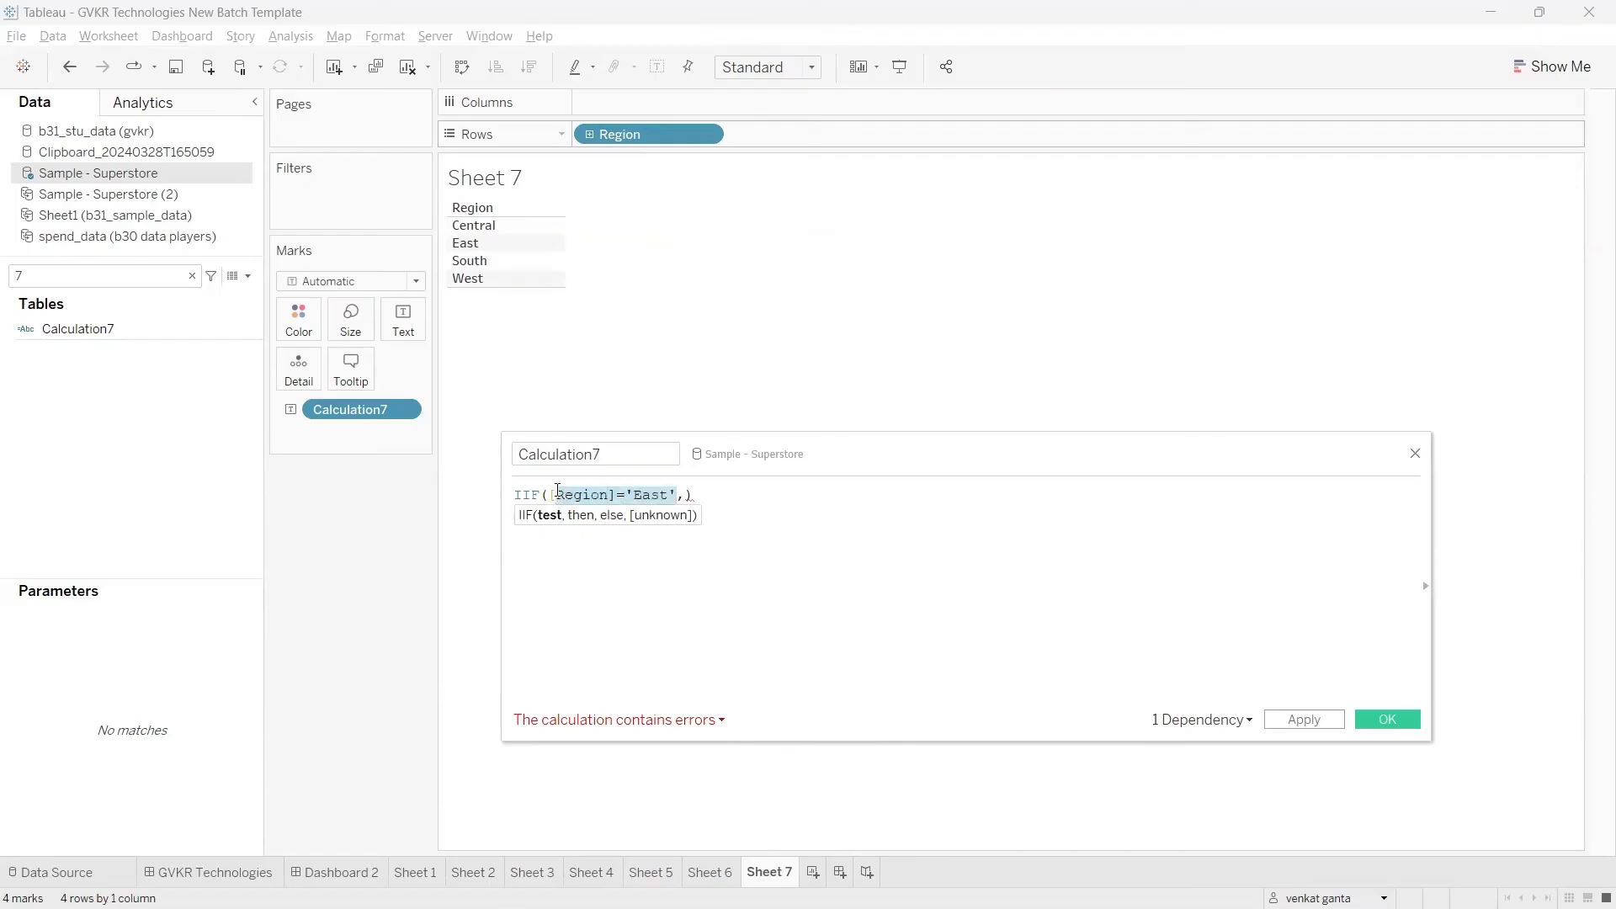
{"action": "left_click", "coordinate": [688, 495]}
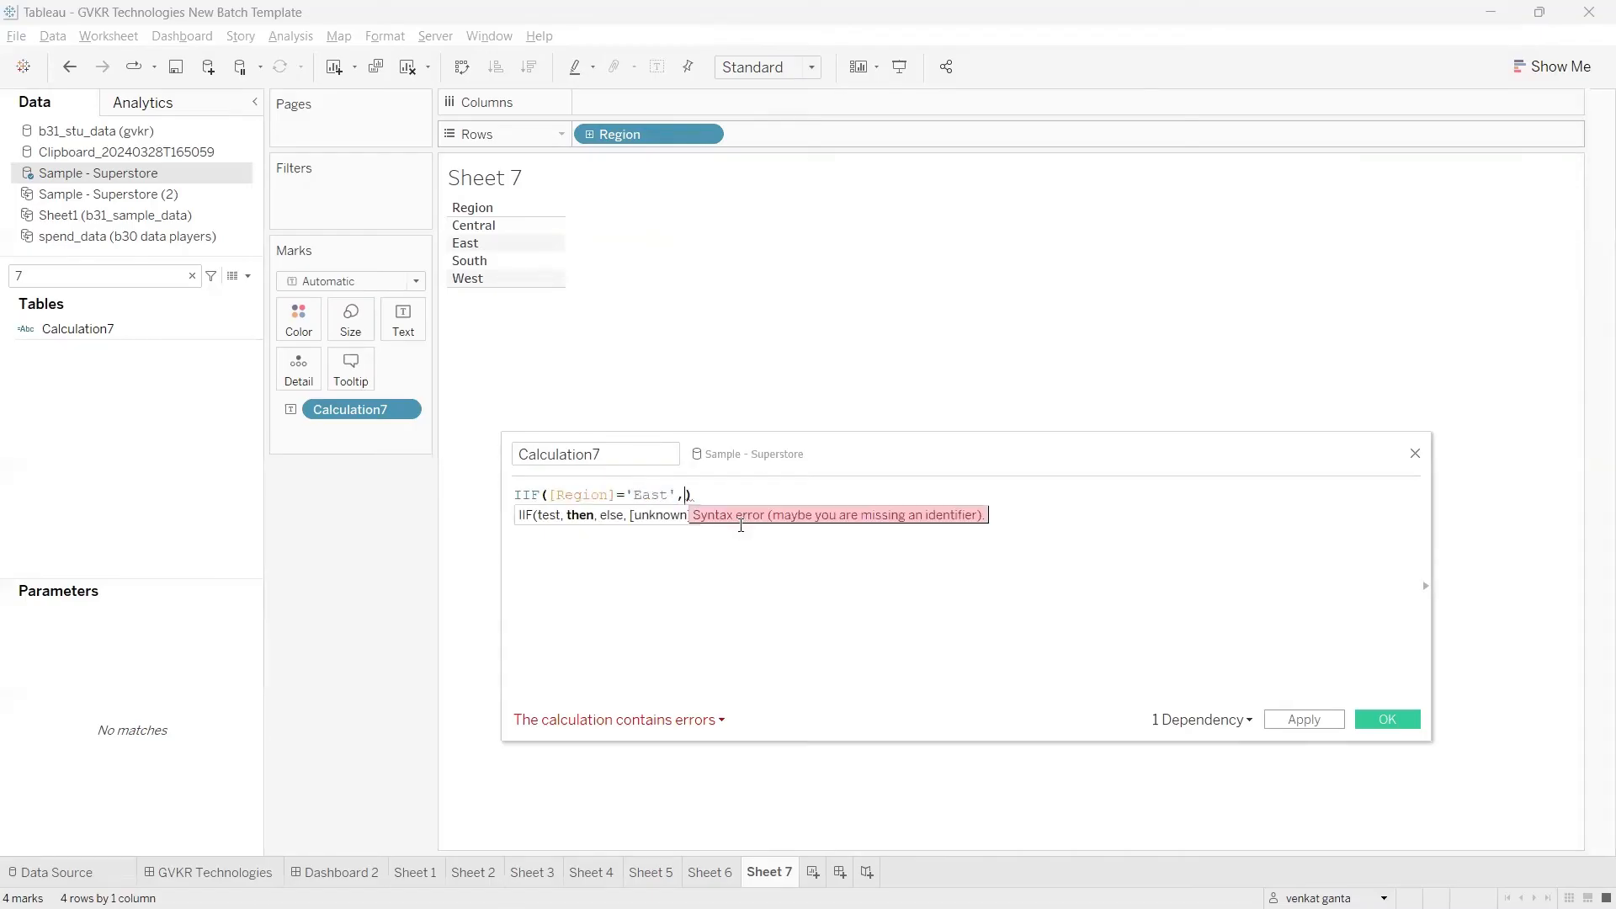
Step: Complete the IIF formula with 'Abc' as the then value and 'nothing' as the else value
{"action": "type", "text": "'Abc"}
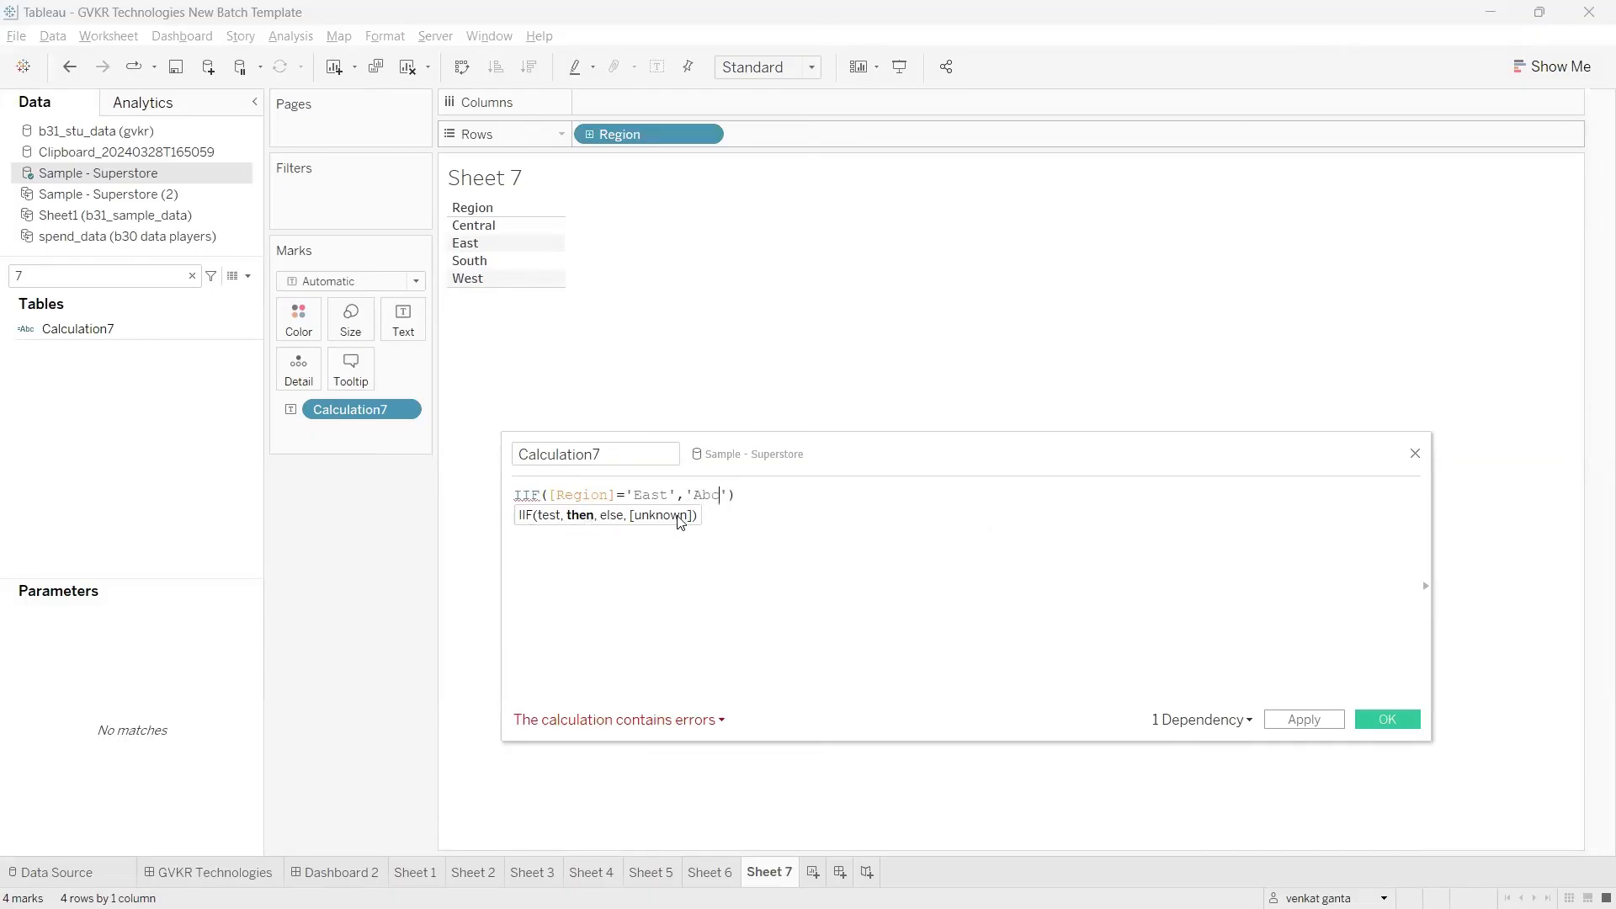
{"action": "left_click", "coordinate": [732, 497]}
{"action": "type", "text": ",'Abc', '"}
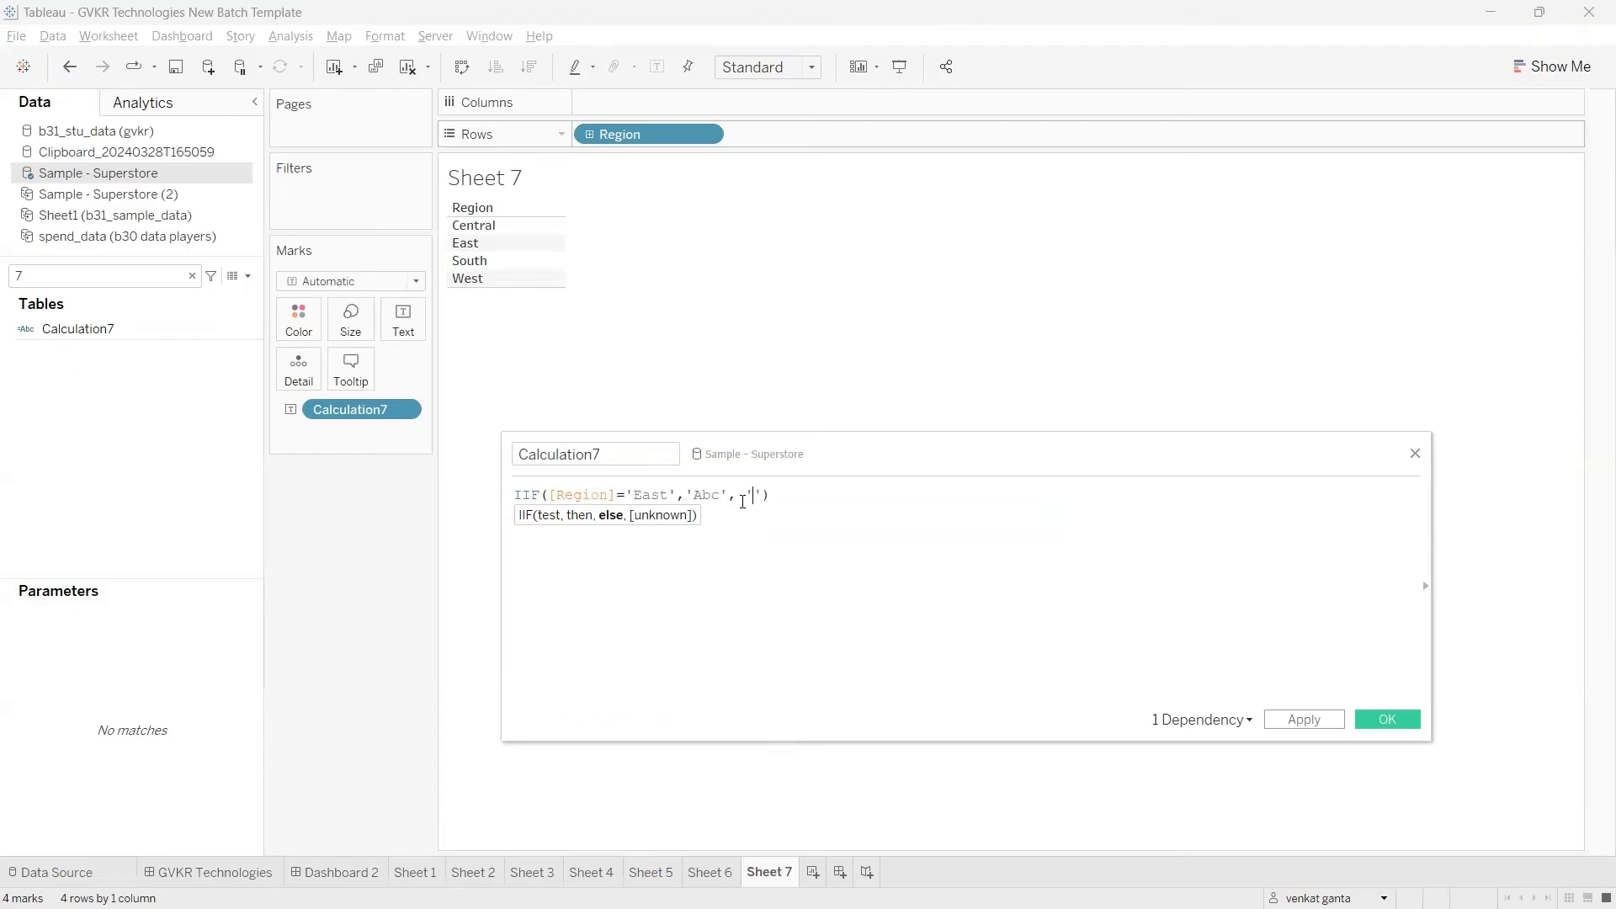
{"action": "type", "text": "nothing"}
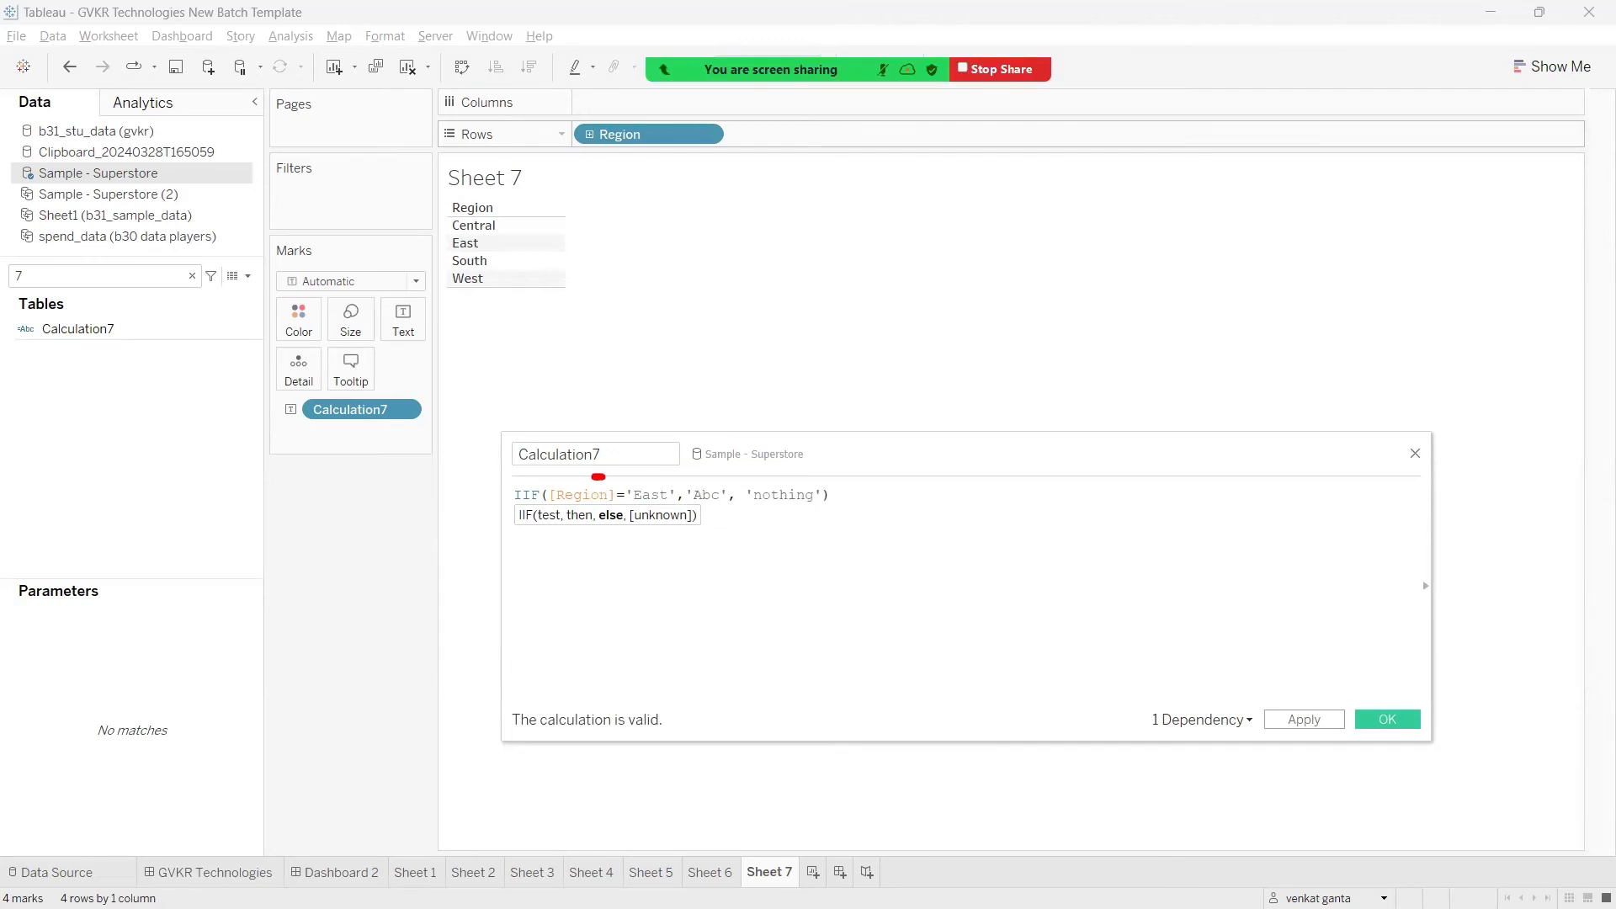
{"action": "mouse_move", "coordinate": [599, 476]}
{"action": "left_mouse_down"}
{"action": "mouse_move", "coordinate": [647, 487]}
{"action": "mouse_move", "coordinate": [722, 452]}
{"action": "left_mouse_up"}
{"action": "left_click_drag", "start_coordinate": [614, 475], "coordinate": [570, 484]}
{"action": "left_click_drag", "start_coordinate": [754, 484], "coordinate": [798, 476]}
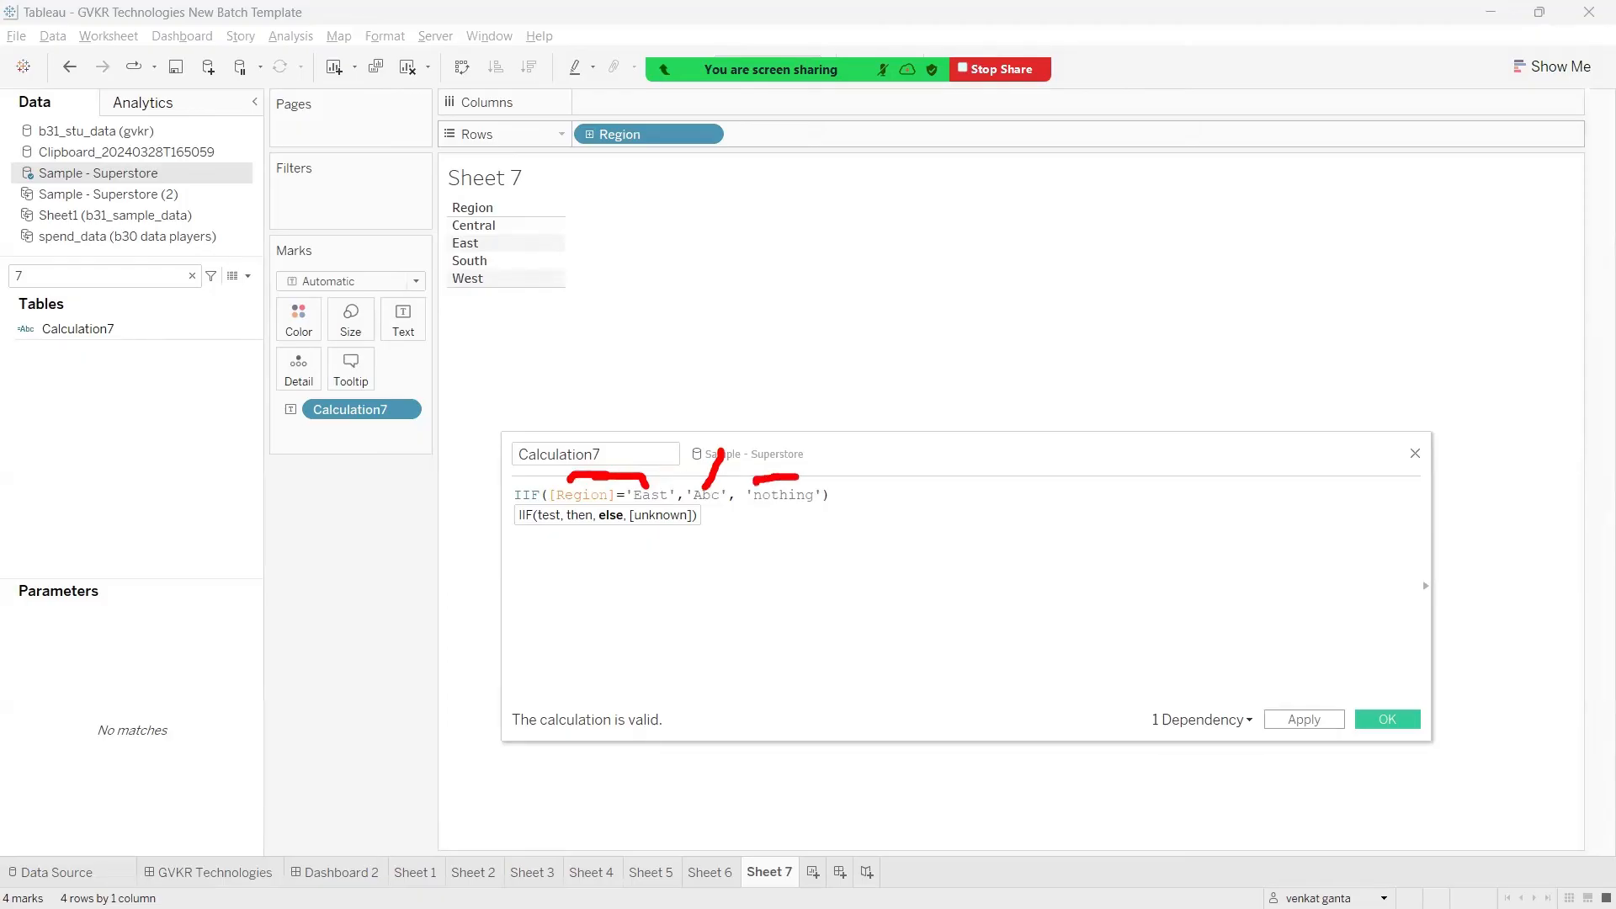
{"action": "key", "text": "Escape"}
Step: Apply the IIF calculation and widen the value column beside the regions so its text fits in full
{"action": "left_click", "coordinate": [1303, 721]}
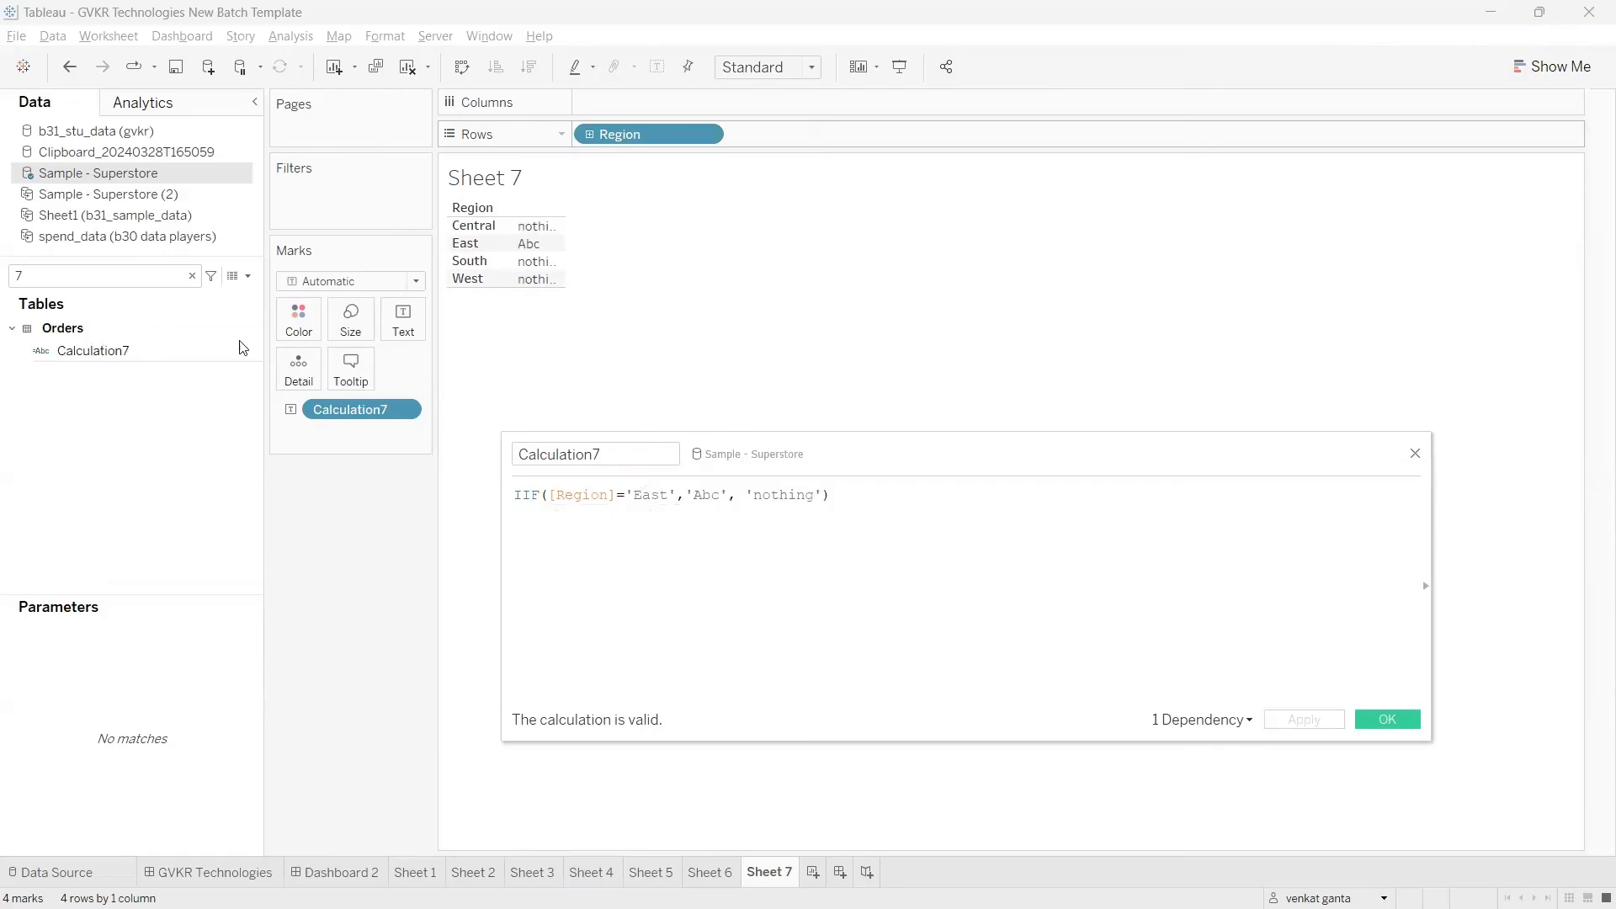
{"action": "mouse_move", "coordinate": [563, 265]}
{"action": "left_click_drag", "start_coordinate": [563, 265], "coordinate": [752, 276]}
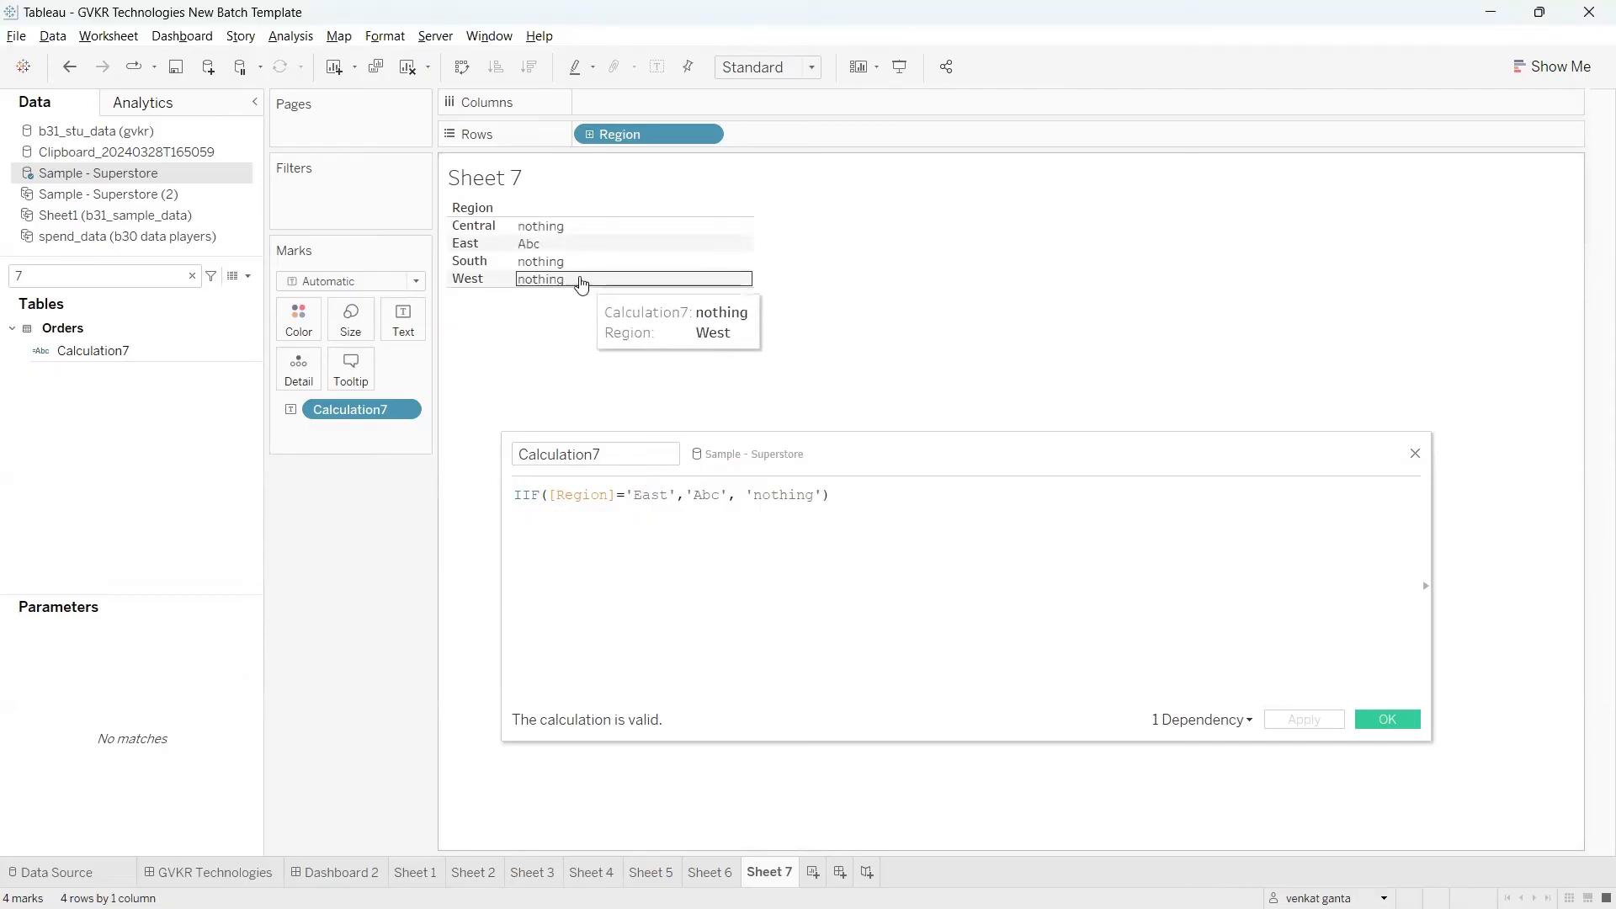
Step: Move Calculation7 from Text in the Marks card to Rows, after Region
{"action": "left_click_drag", "start_coordinate": [364, 402], "coordinate": [773, 299]}
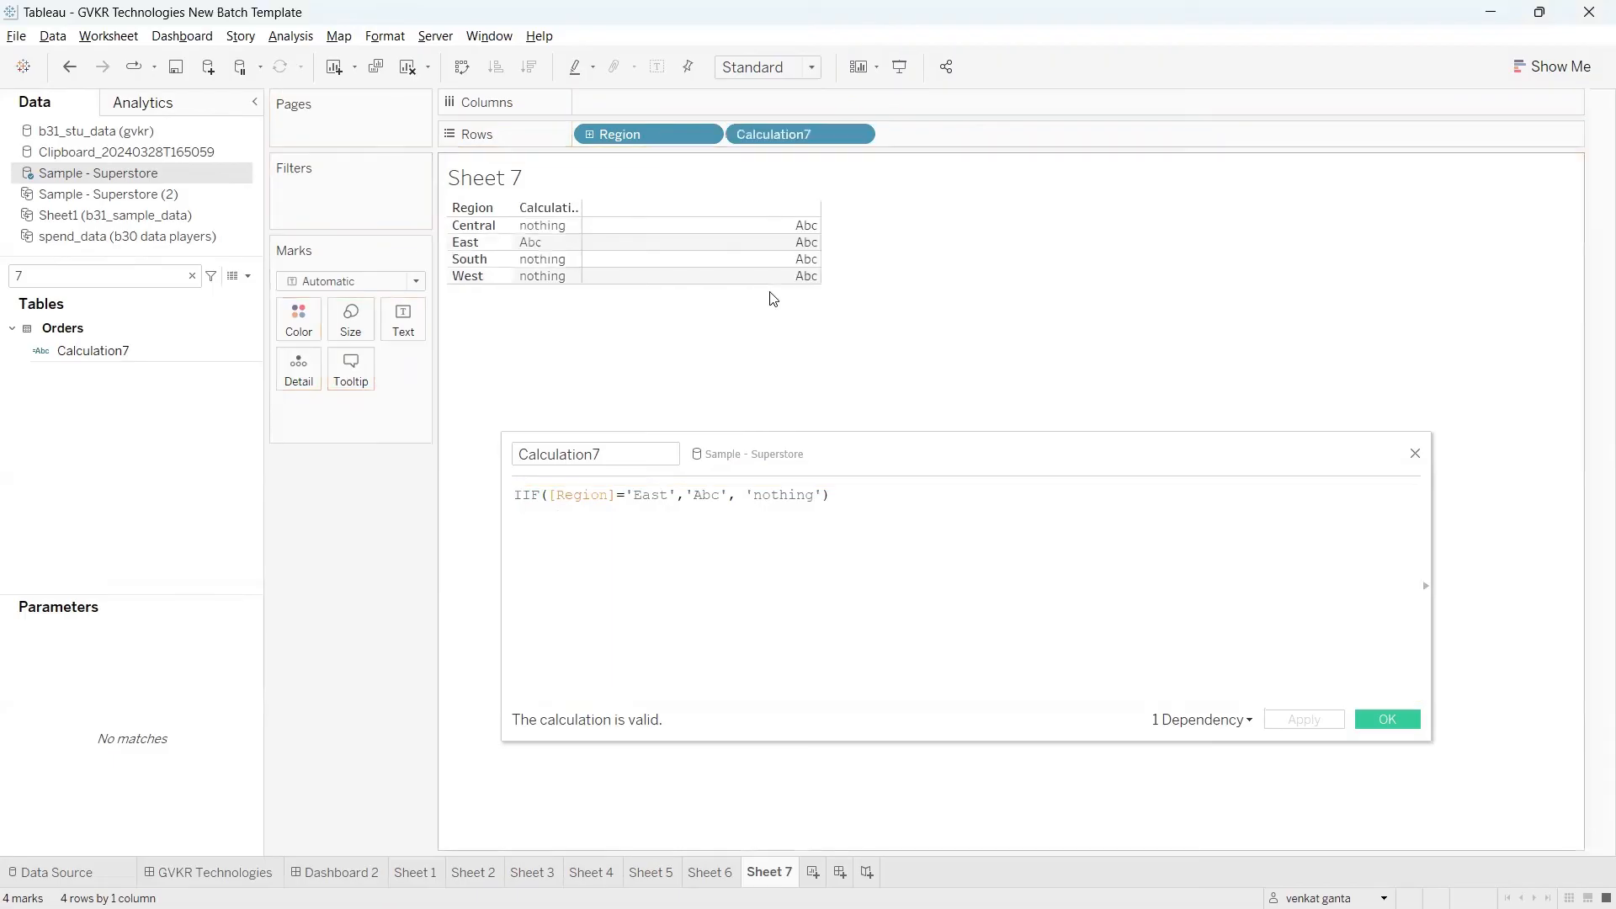
{"action": "key", "text": "ctrl+2"}
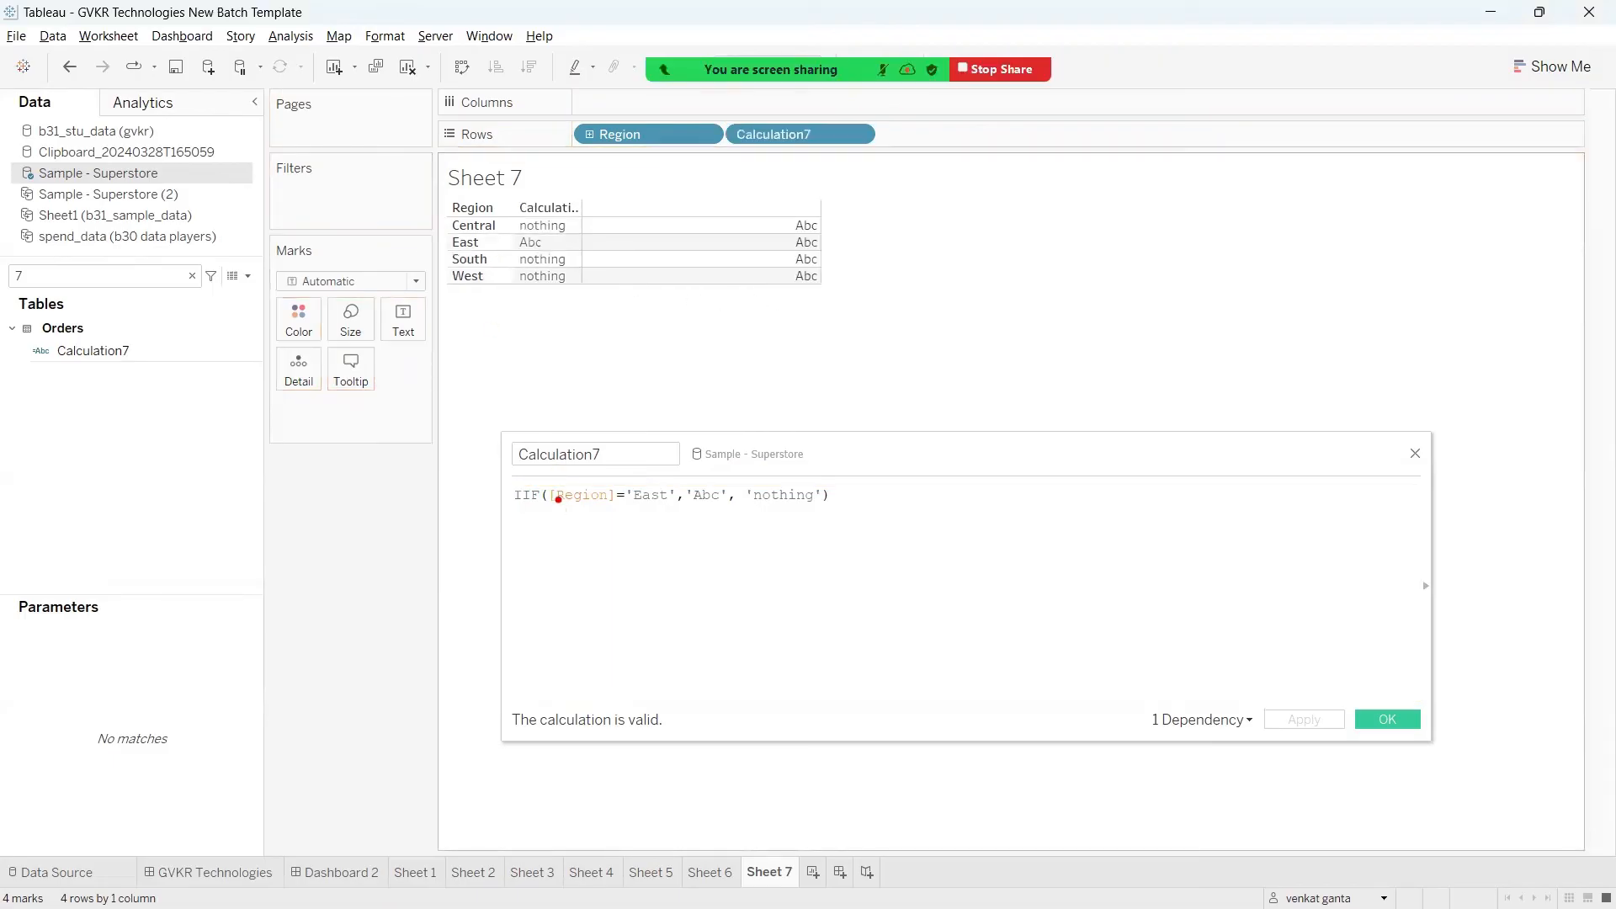
{"action": "left_click_drag", "start_coordinate": [551, 486], "coordinate": [649, 485]}
{"action": "left_click_drag", "start_coordinate": [485, 242], "coordinate": [523, 243]}
{"action": "left_click_drag", "start_coordinate": [679, 475], "coordinate": [603, 317]}
{"action": "mouse_move", "coordinate": [760, 495]}
{"action": "left_mouse_down"}
{"action": "mouse_move", "coordinate": [774, 434]}
{"action": "mouse_move", "coordinate": [585, 287]}
{"action": "mouse_move", "coordinate": [574, 222]}
{"action": "left_mouse_up"}
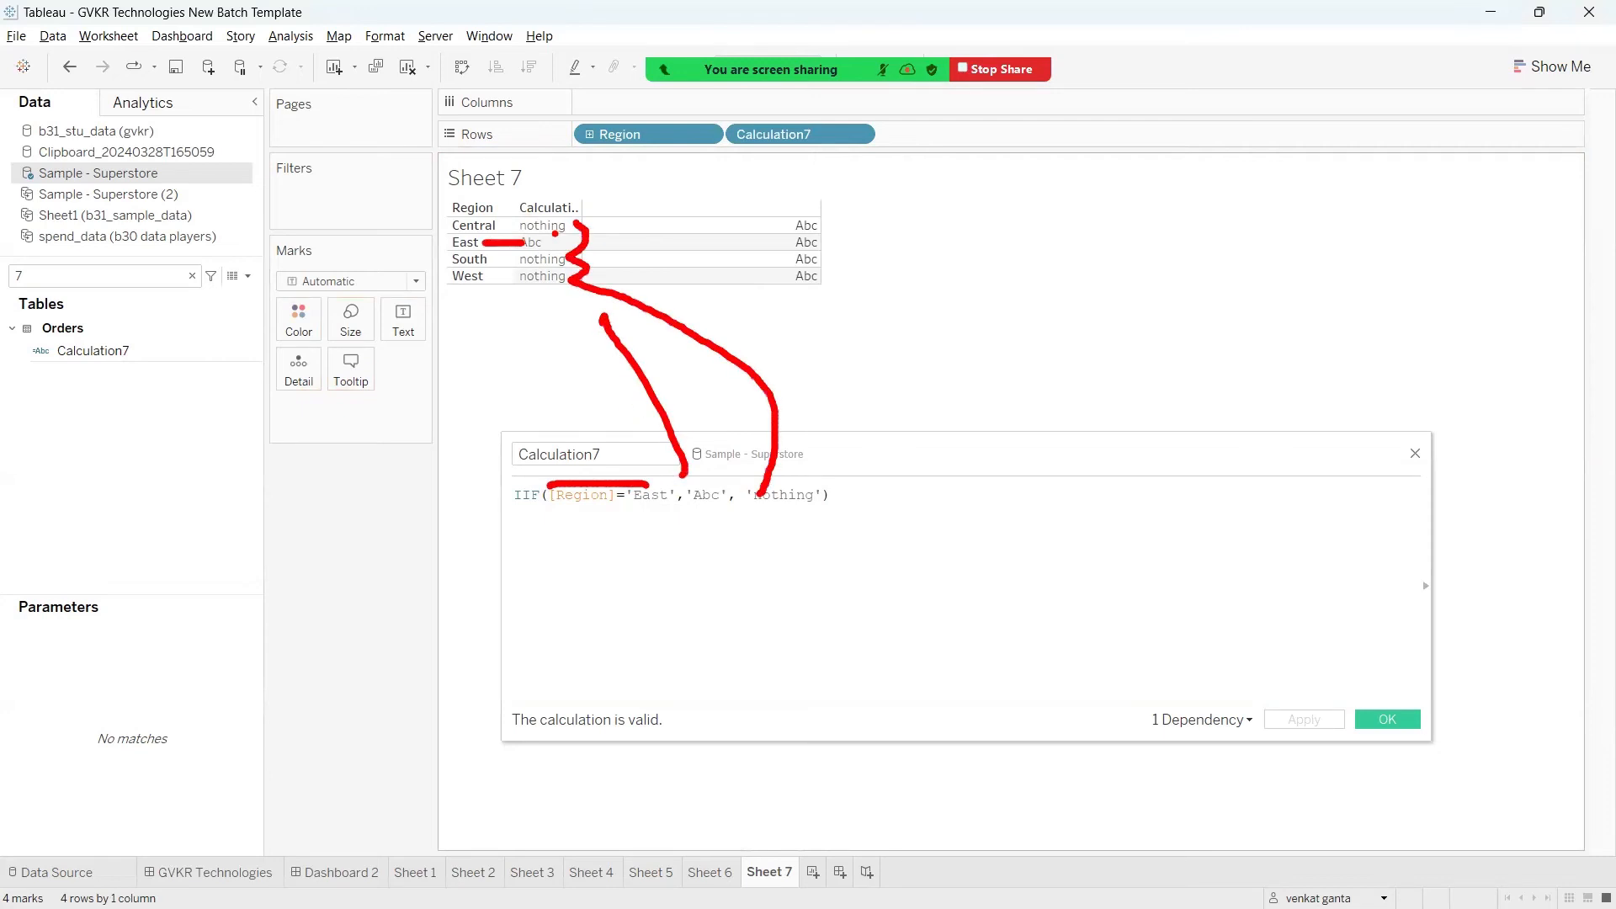
{"action": "key", "text": "Escape"}
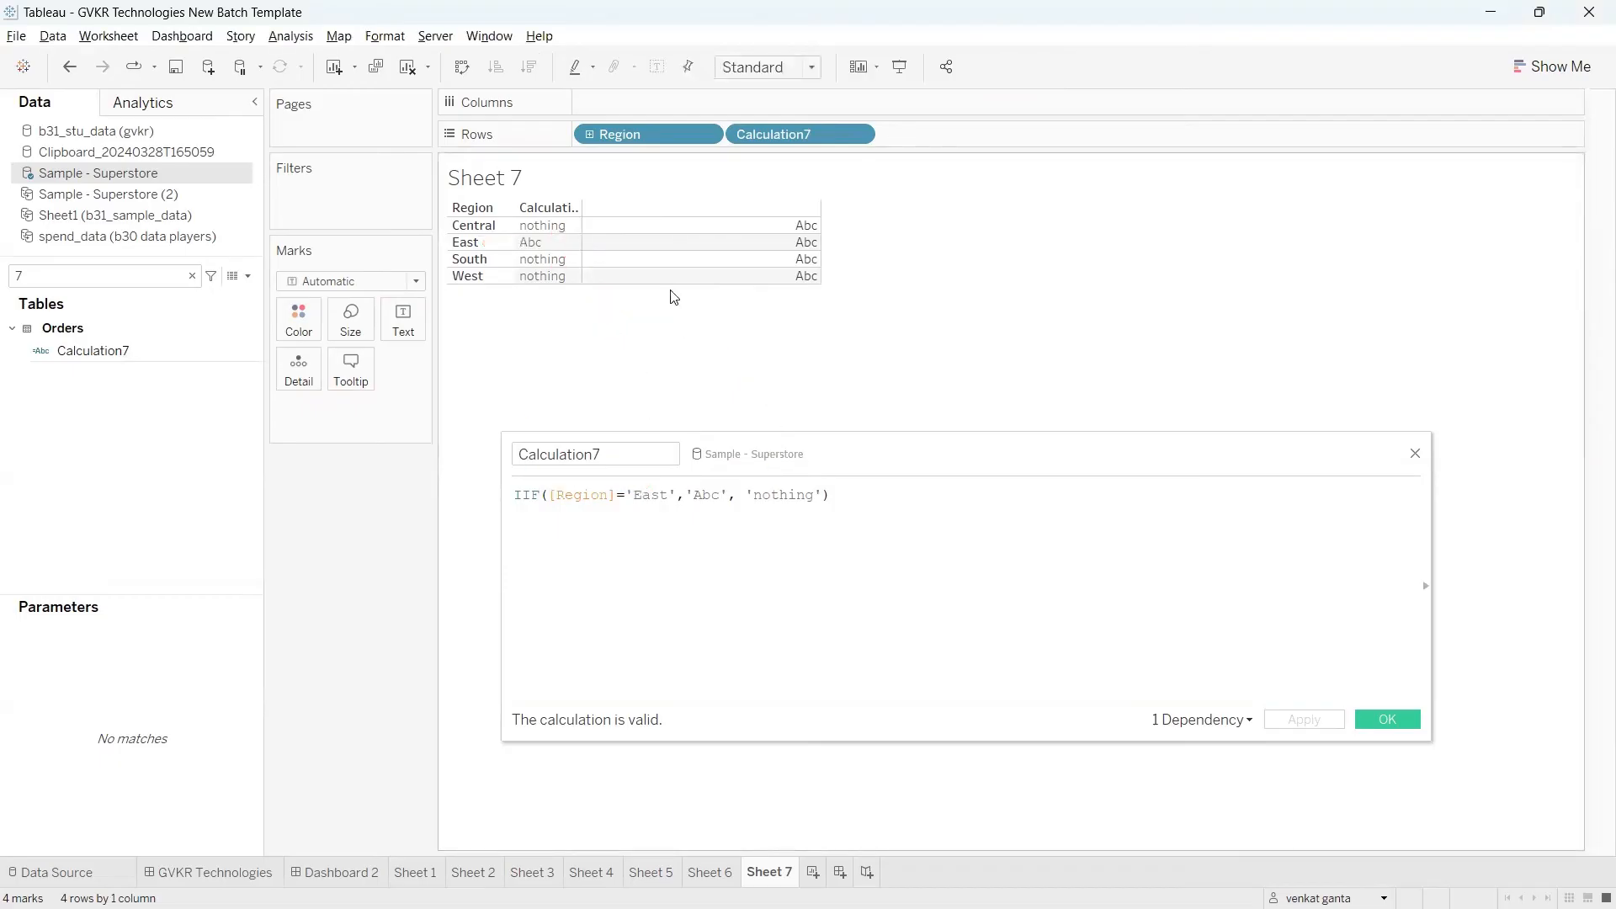
Step: Change the IIF test in Calculation7 to [Region] in ('East','west')
{"action": "left_click", "coordinate": [652, 563]}
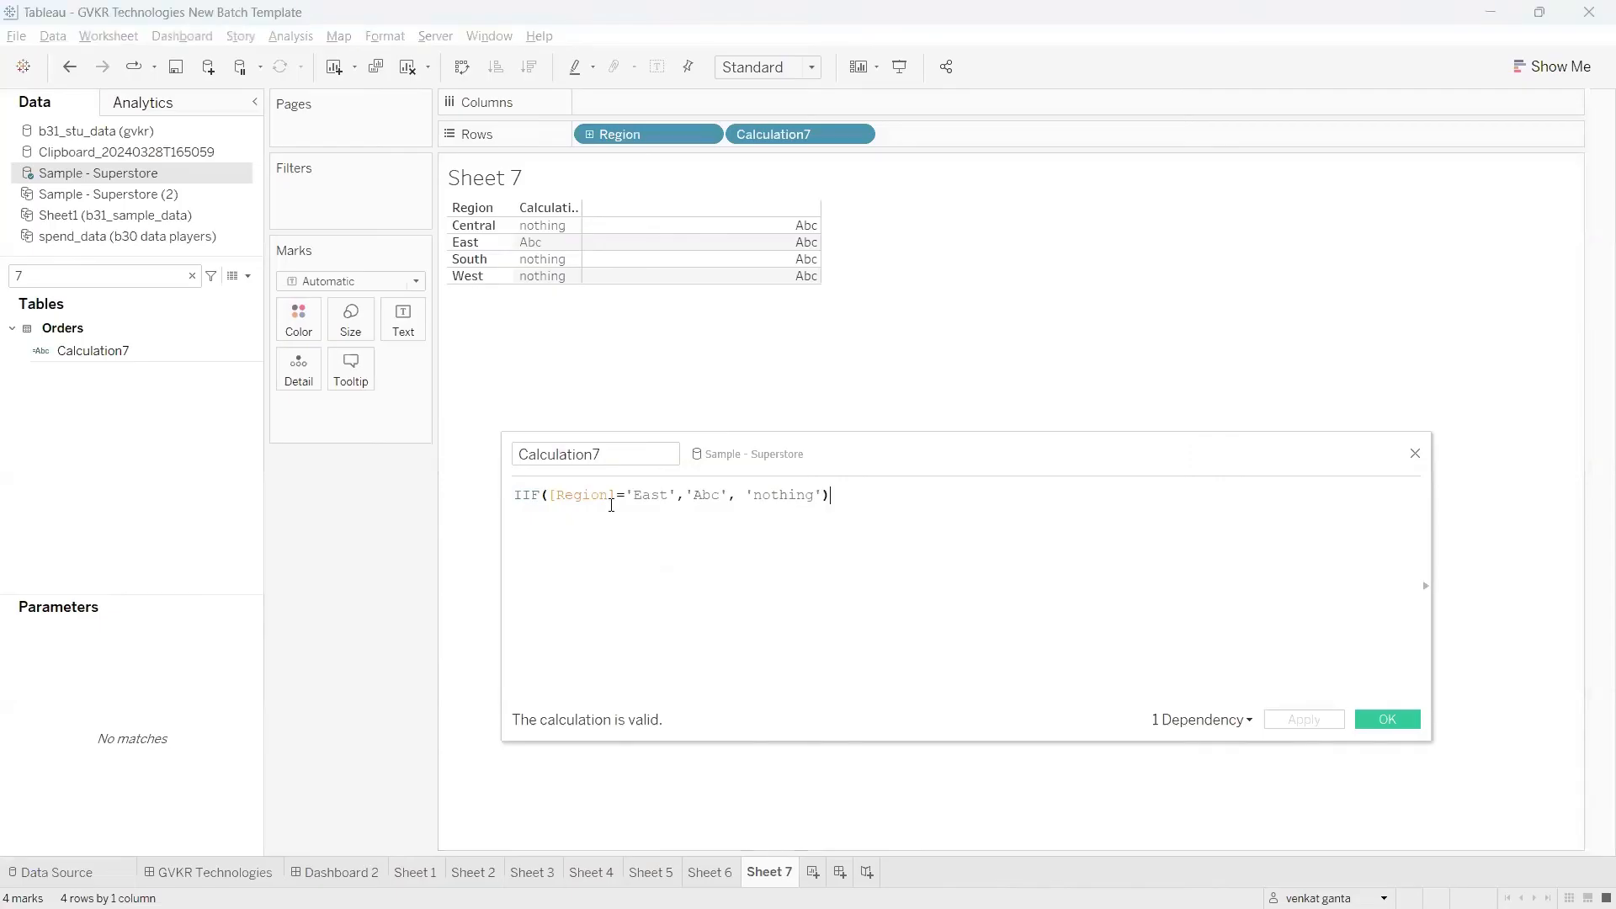
{"action": "left_click", "coordinate": [624, 498]}
{"action": "key", "text": "BackSpace"}
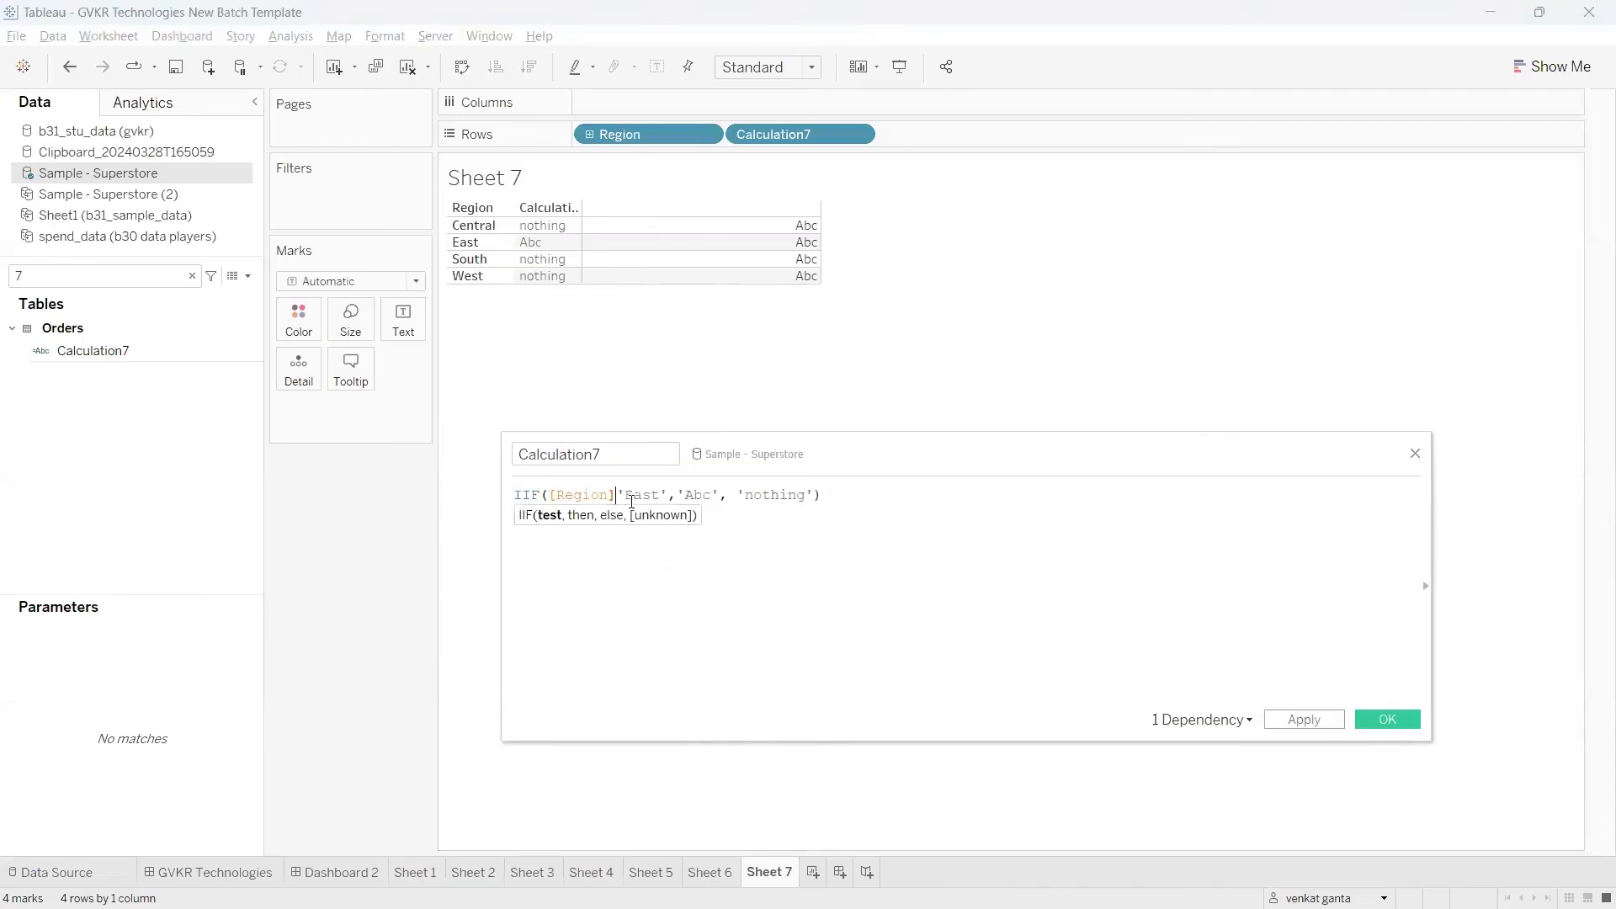
{"action": "type", "text": "in ('East'"}
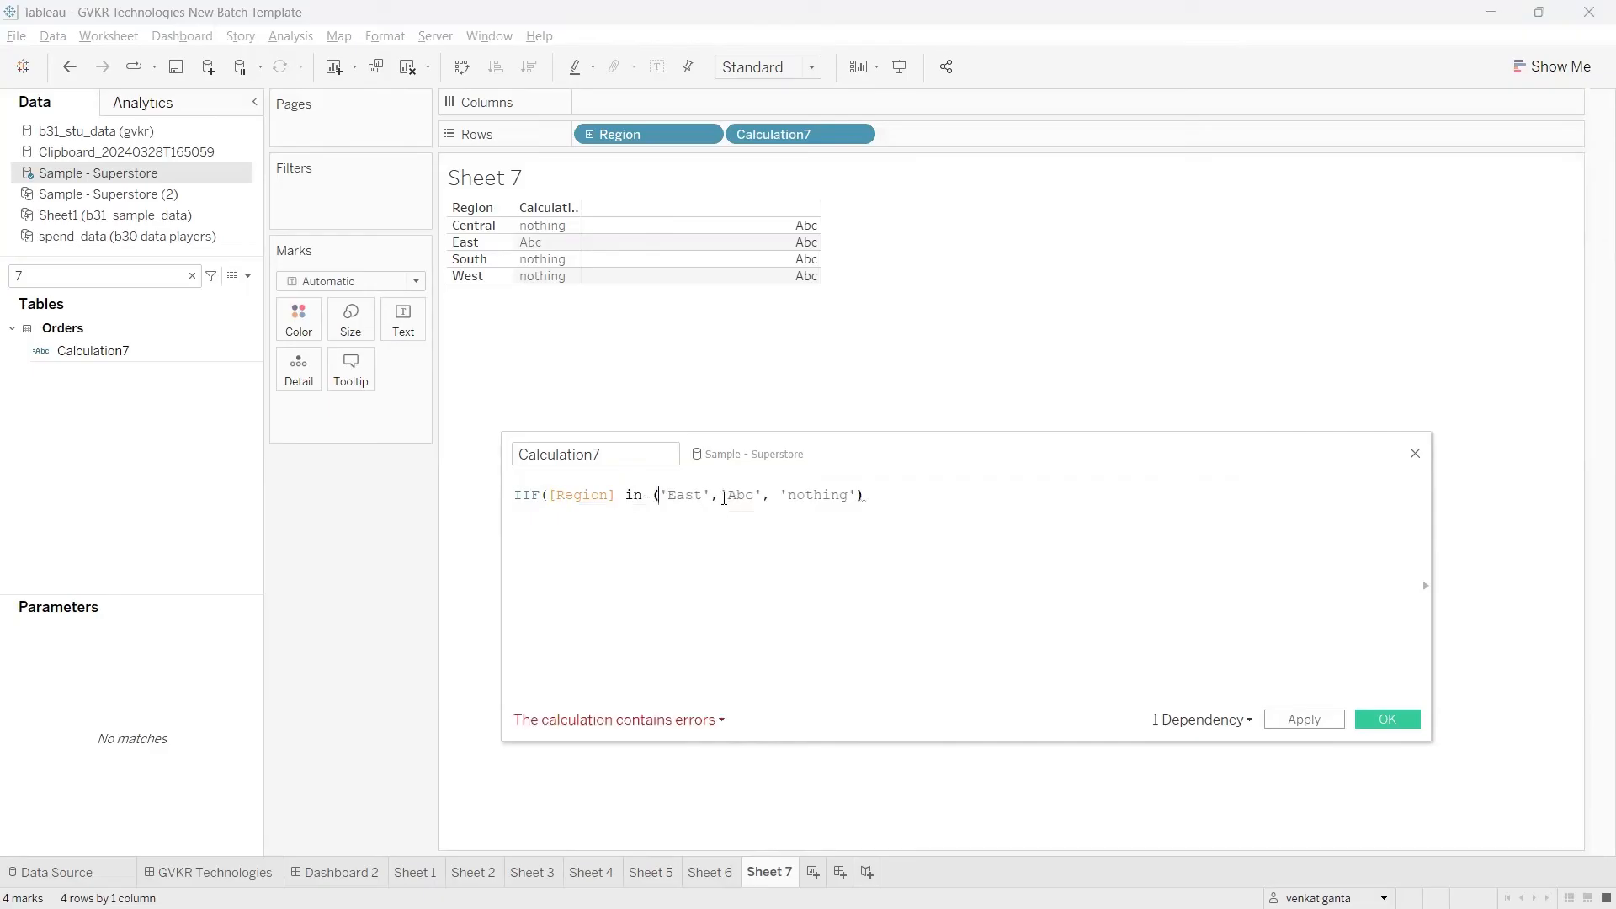
{"action": "type", "text": ")"}
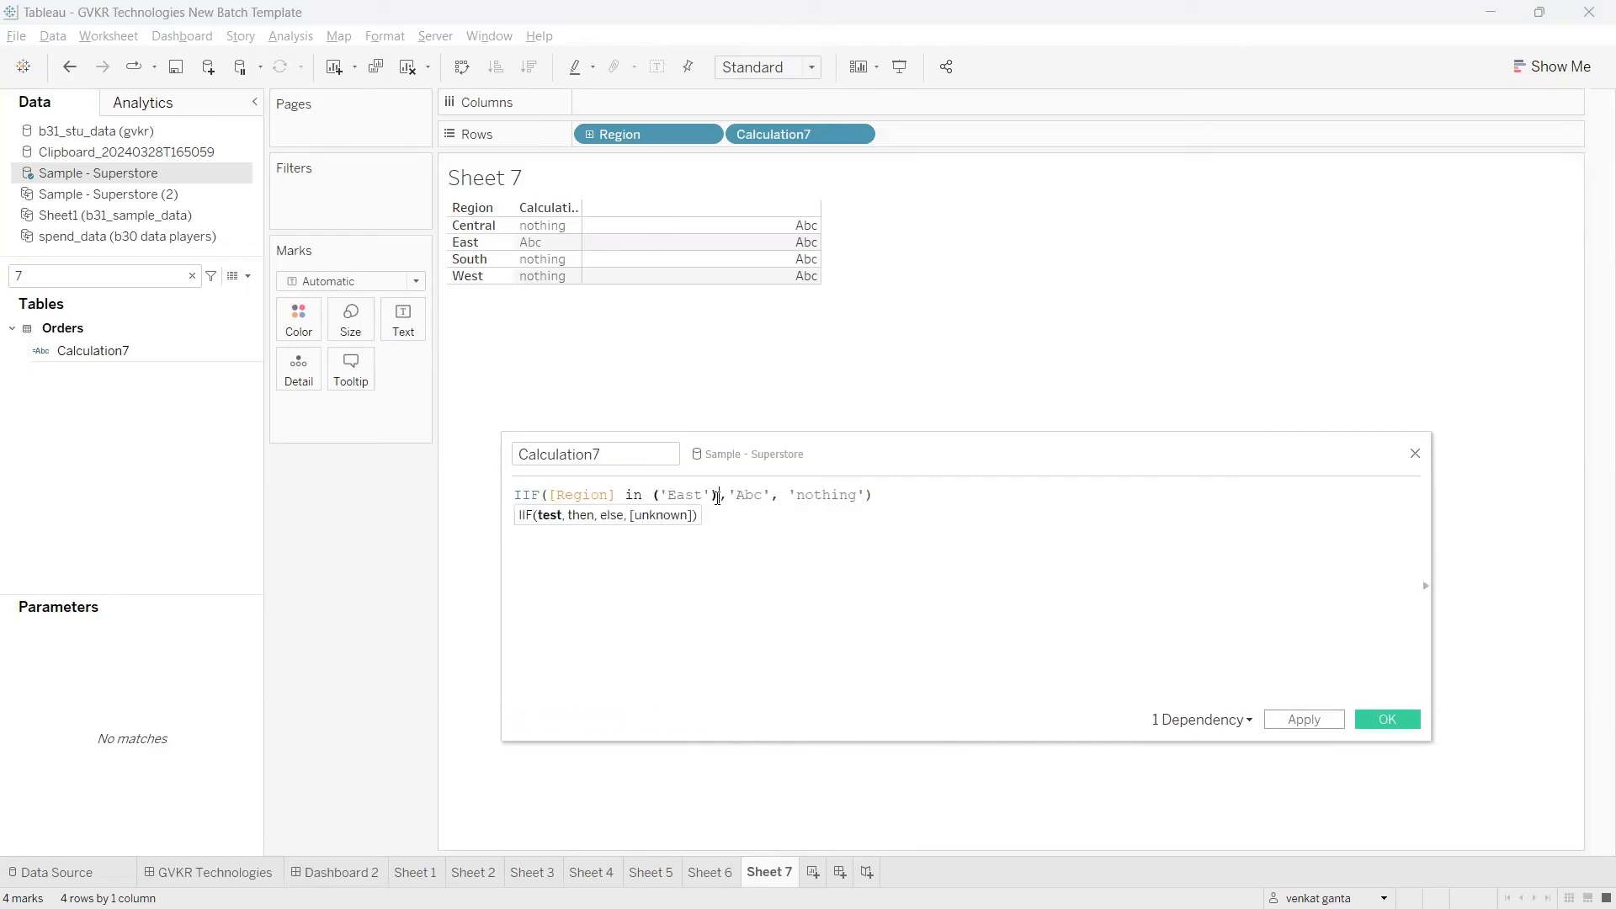
{"action": "left_click", "coordinate": [716, 497]}
{"action": "type", "text": ",'"}
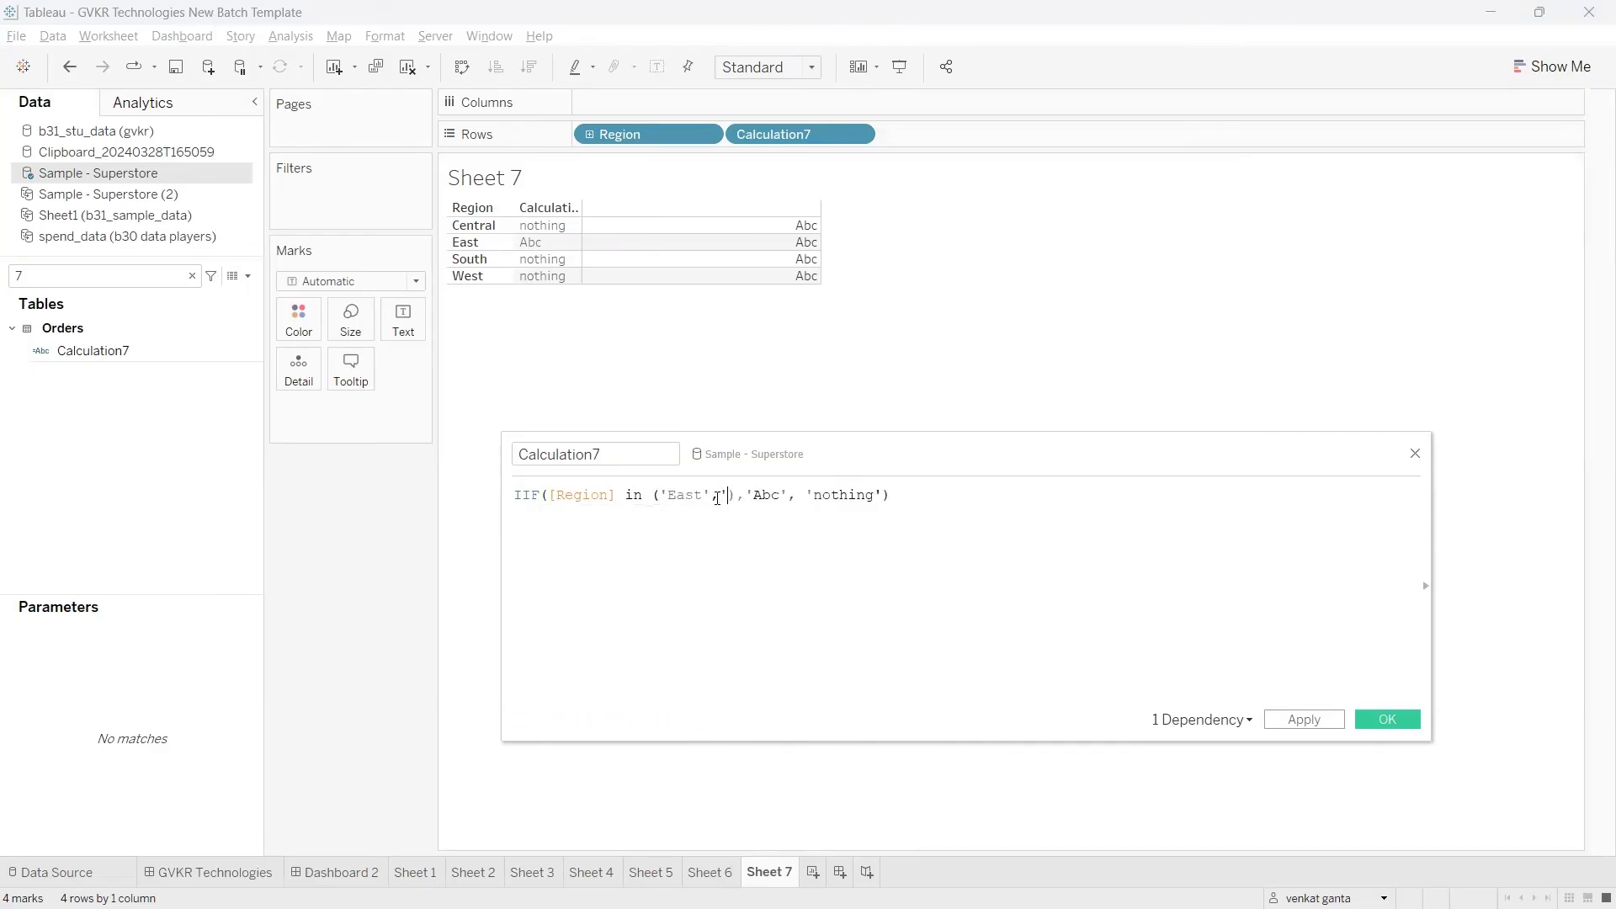
{"action": "type", "text": "west"}
Step: Apply the calculation with the two-region test and check the West row in the table
{"action": "left_click_drag", "start_coordinate": [778, 495], "coordinate": [572, 495]}
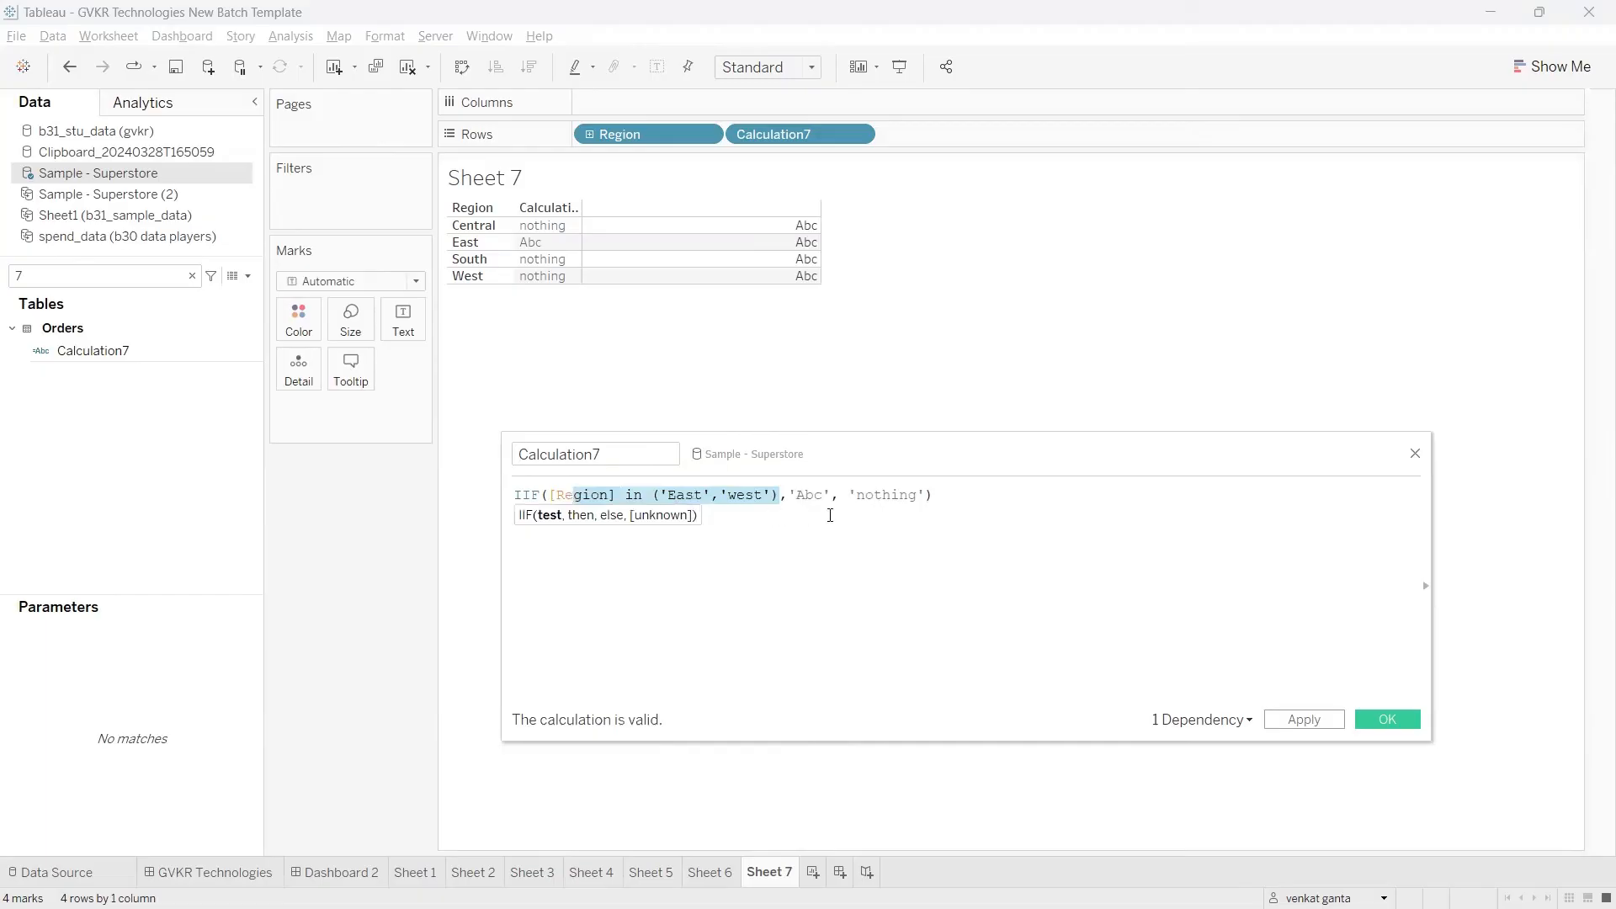
{"action": "left_click_drag", "start_coordinate": [831, 497], "coordinate": [781, 497]}
{"action": "left_click", "coordinate": [896, 518]}
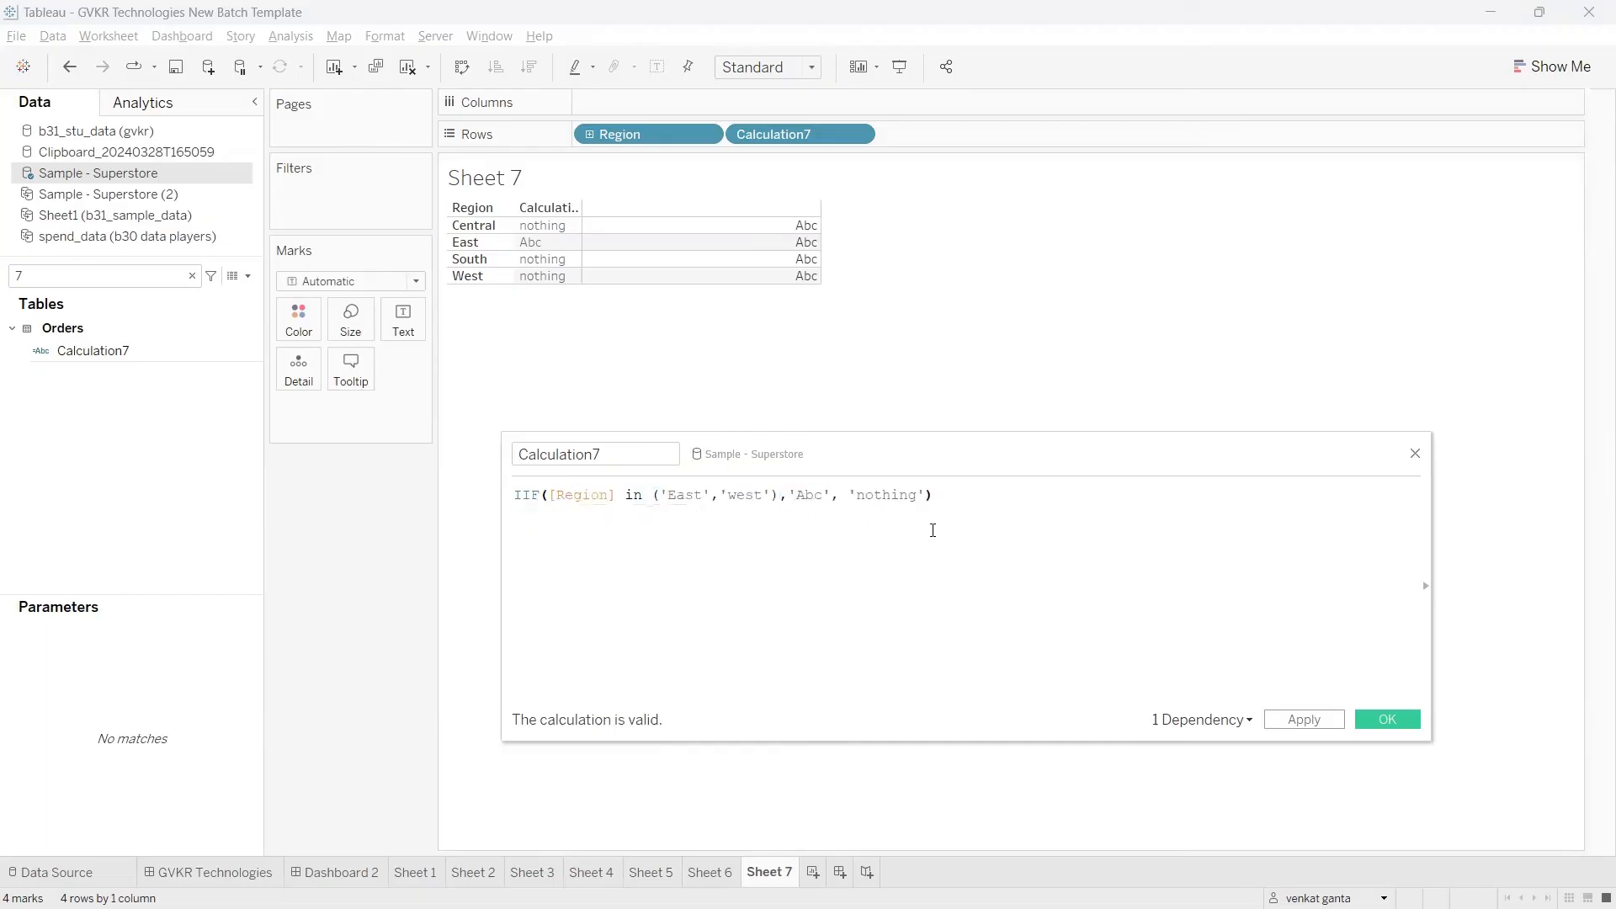
{"action": "left_click", "coordinate": [1304, 721]}
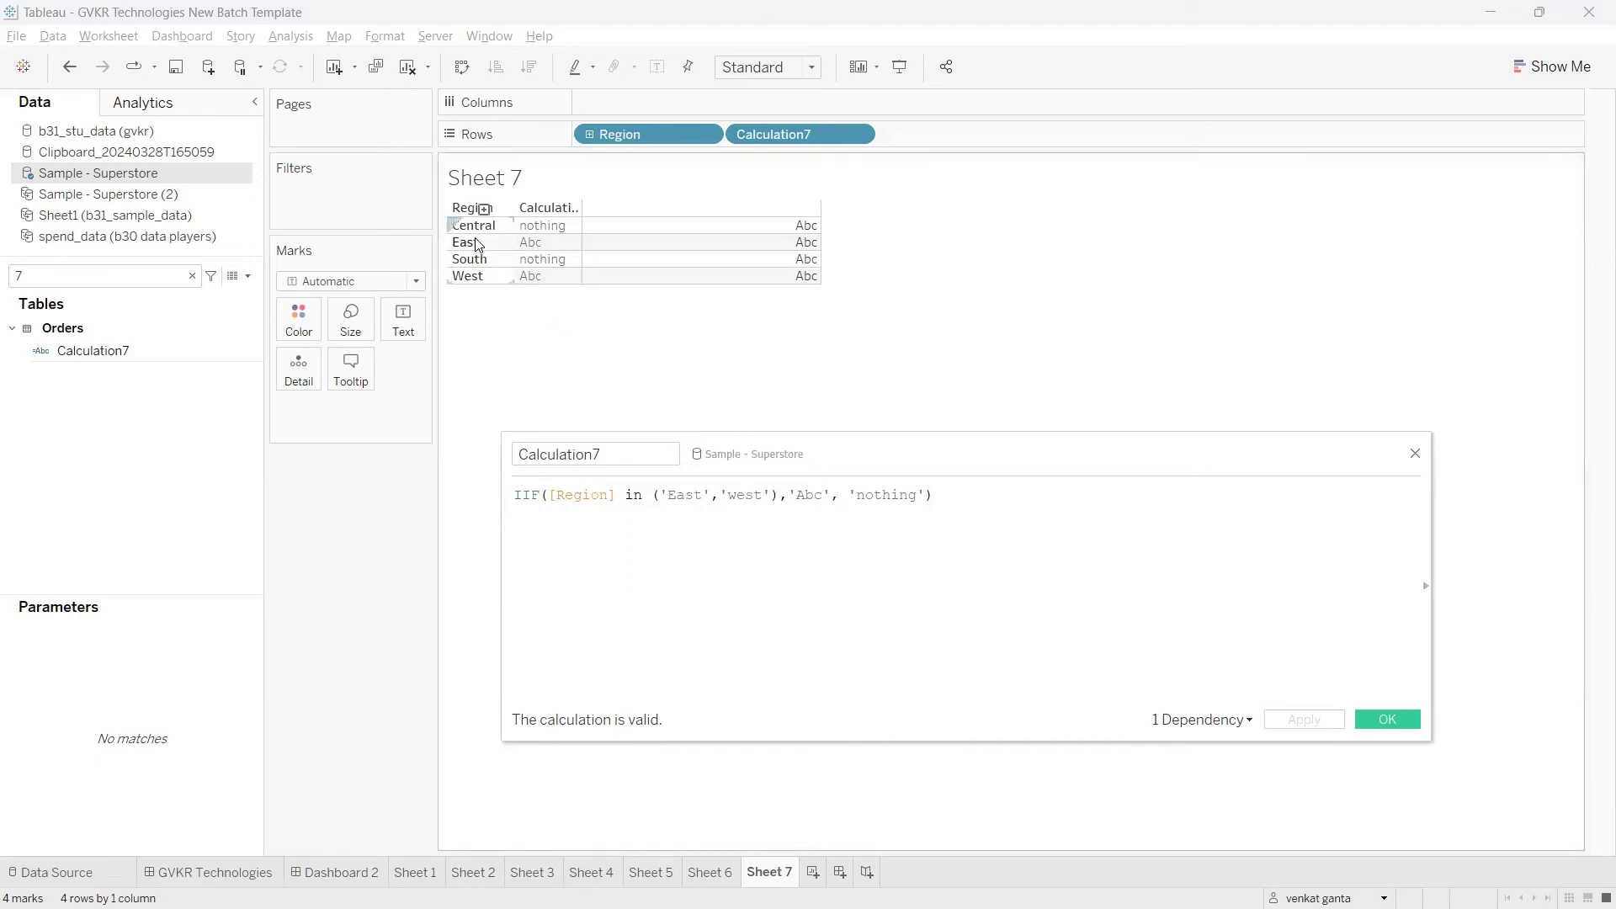
{"action": "left_click", "coordinate": [468, 276]}
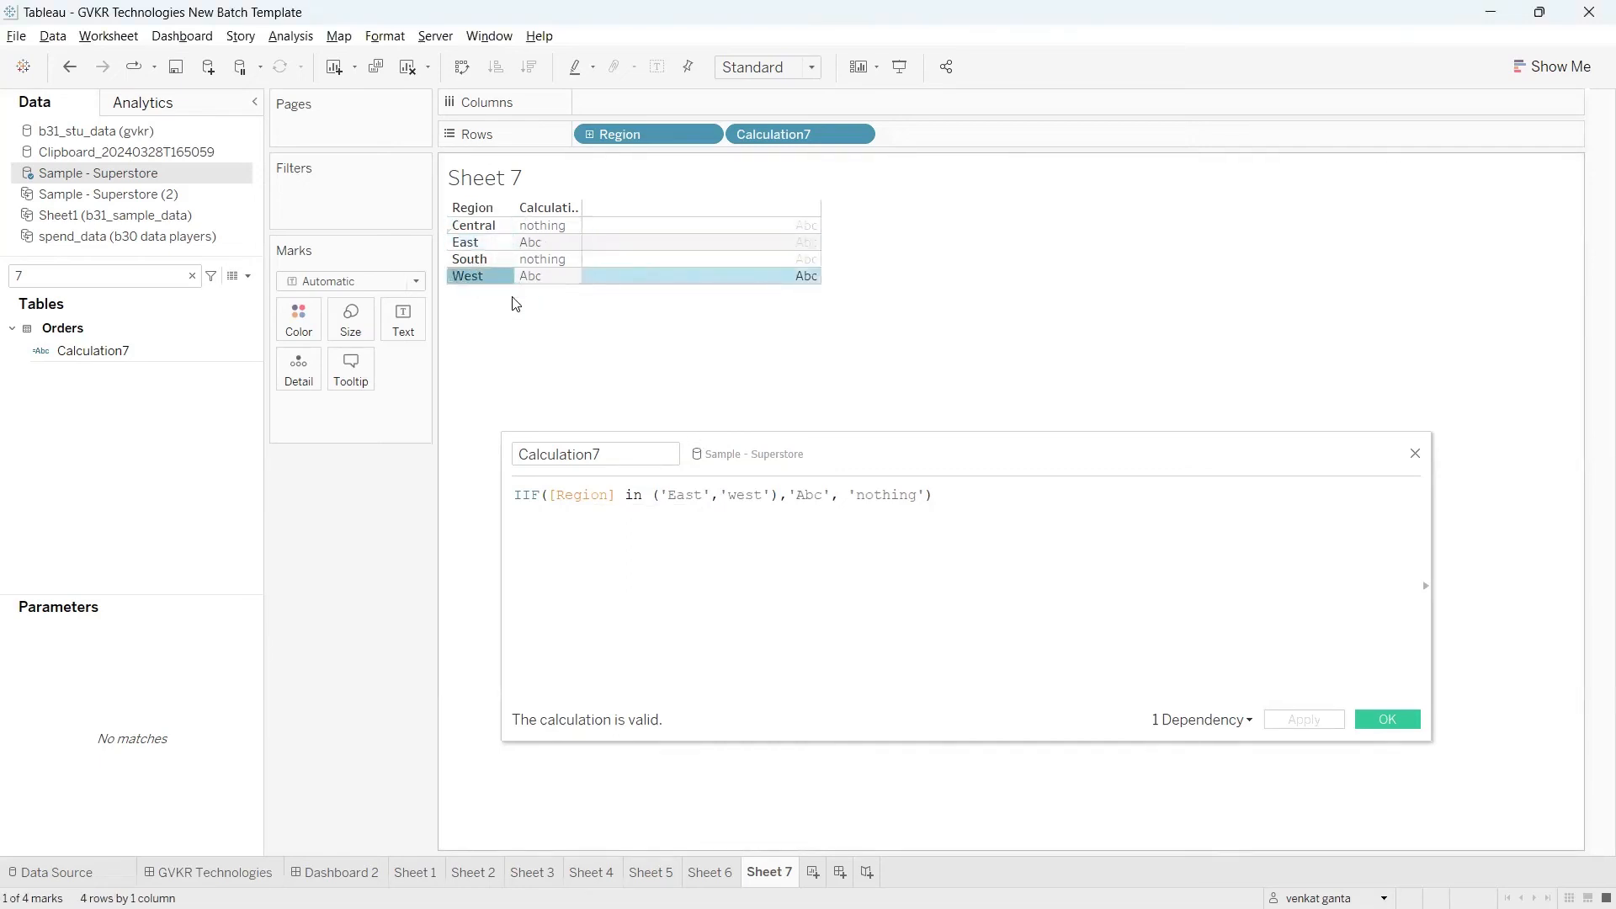
{"action": "left_click", "coordinate": [491, 280]}
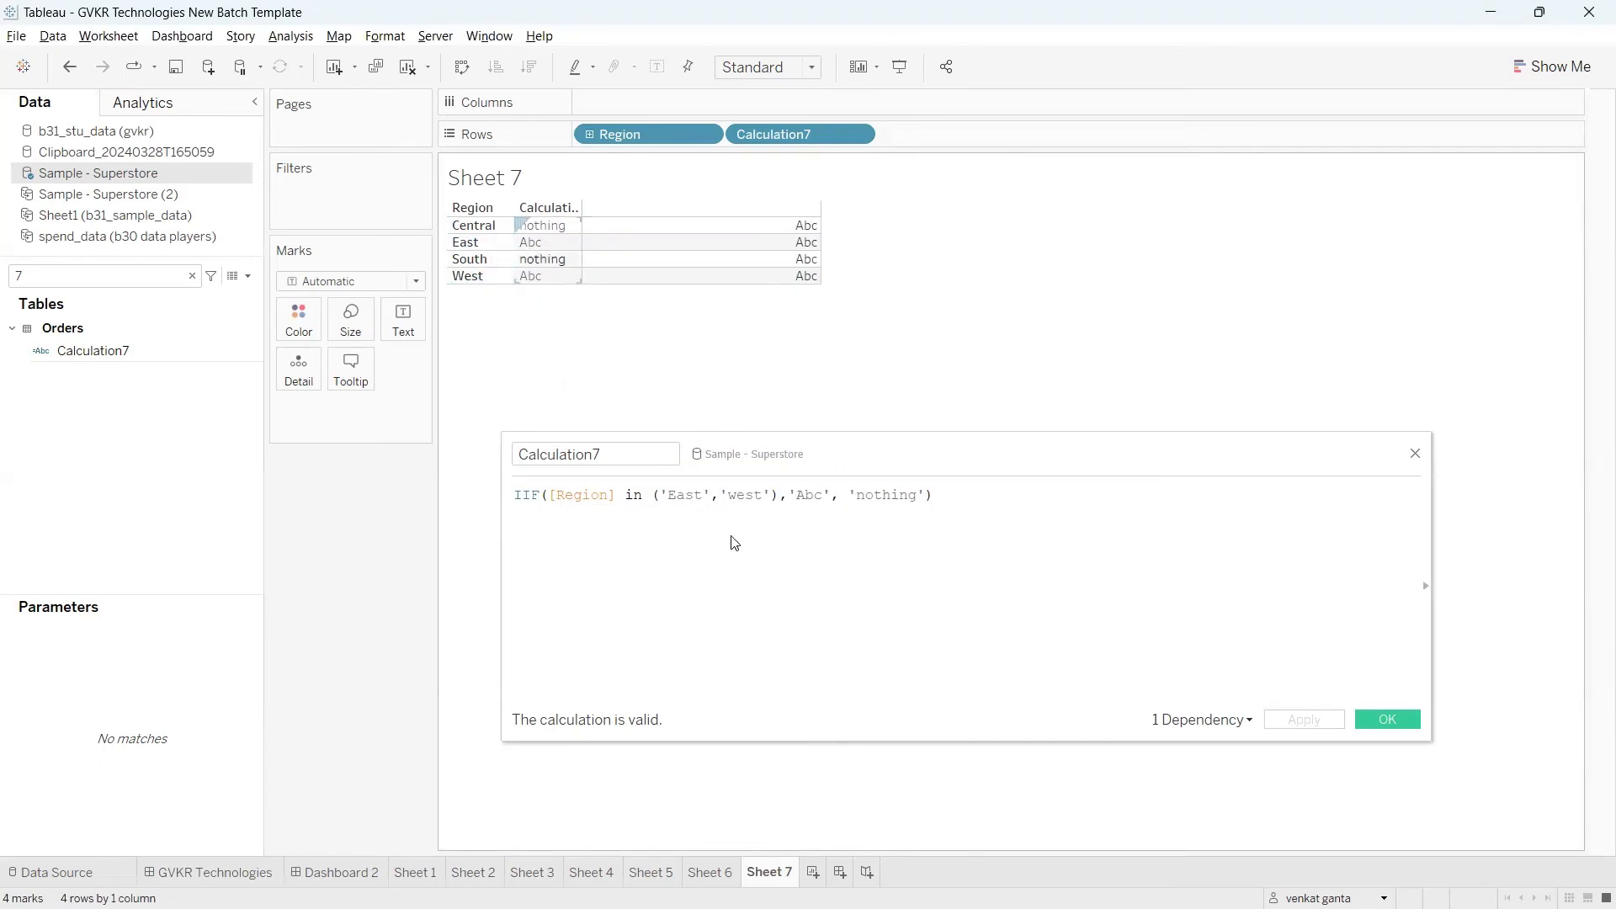
Step: Set the IIF else value to an empty string '', apply it, and check the Central and South cells
{"action": "left_click_drag", "start_coordinate": [928, 494], "coordinate": [847, 491]}
{"action": "key", "text": "BackSpace"}
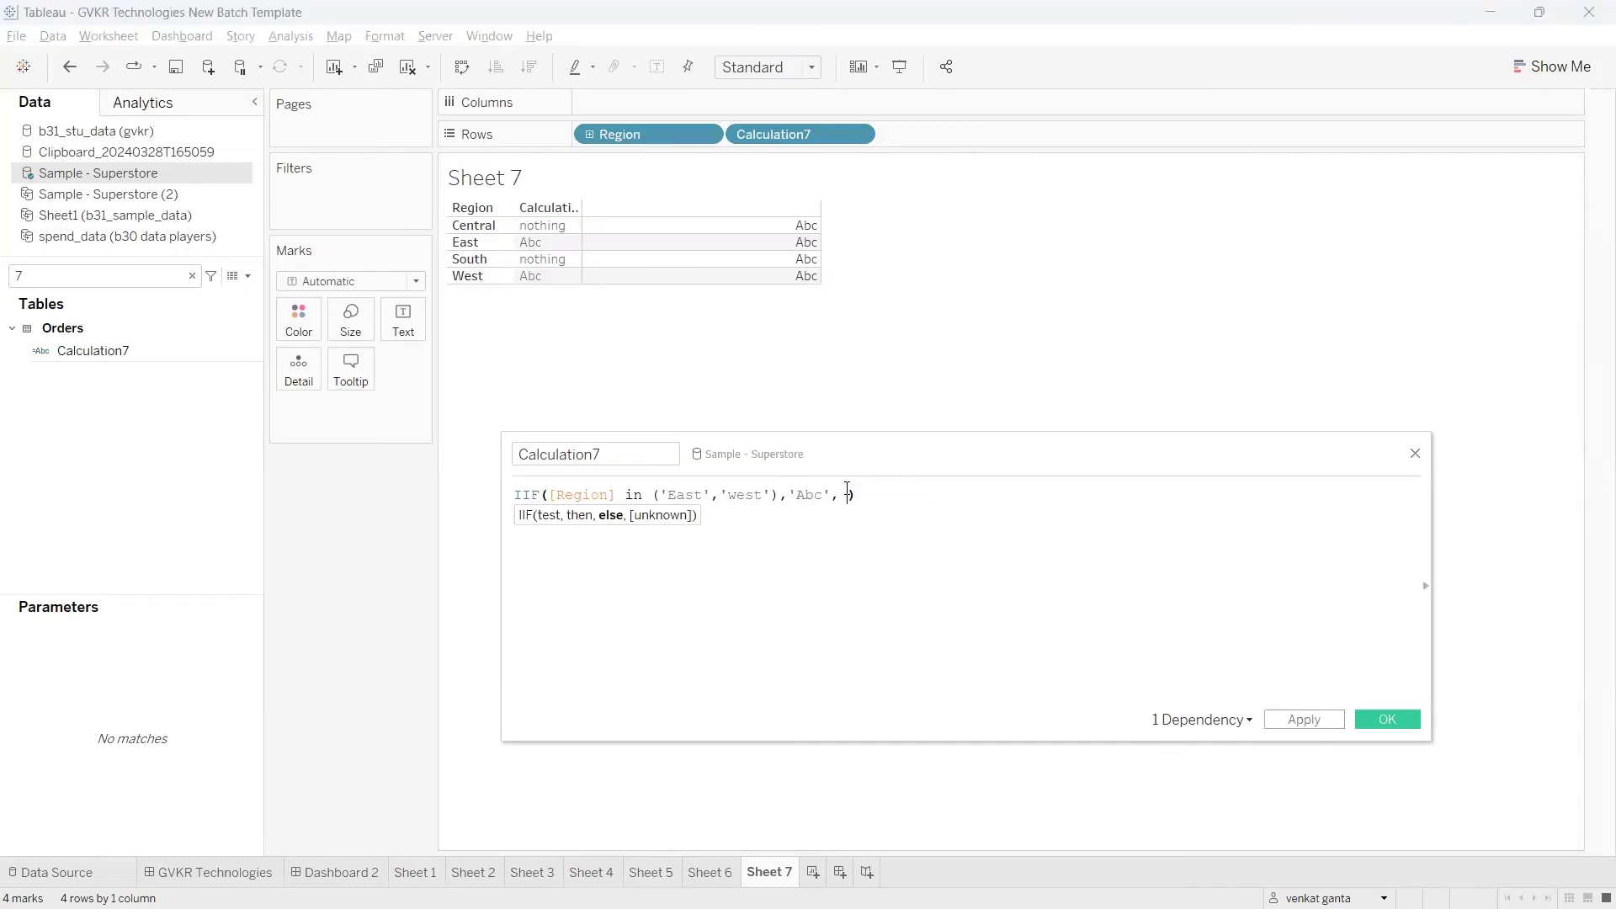
{"action": "type", "text": "''"}
{"action": "left_click", "coordinate": [1283, 722]}
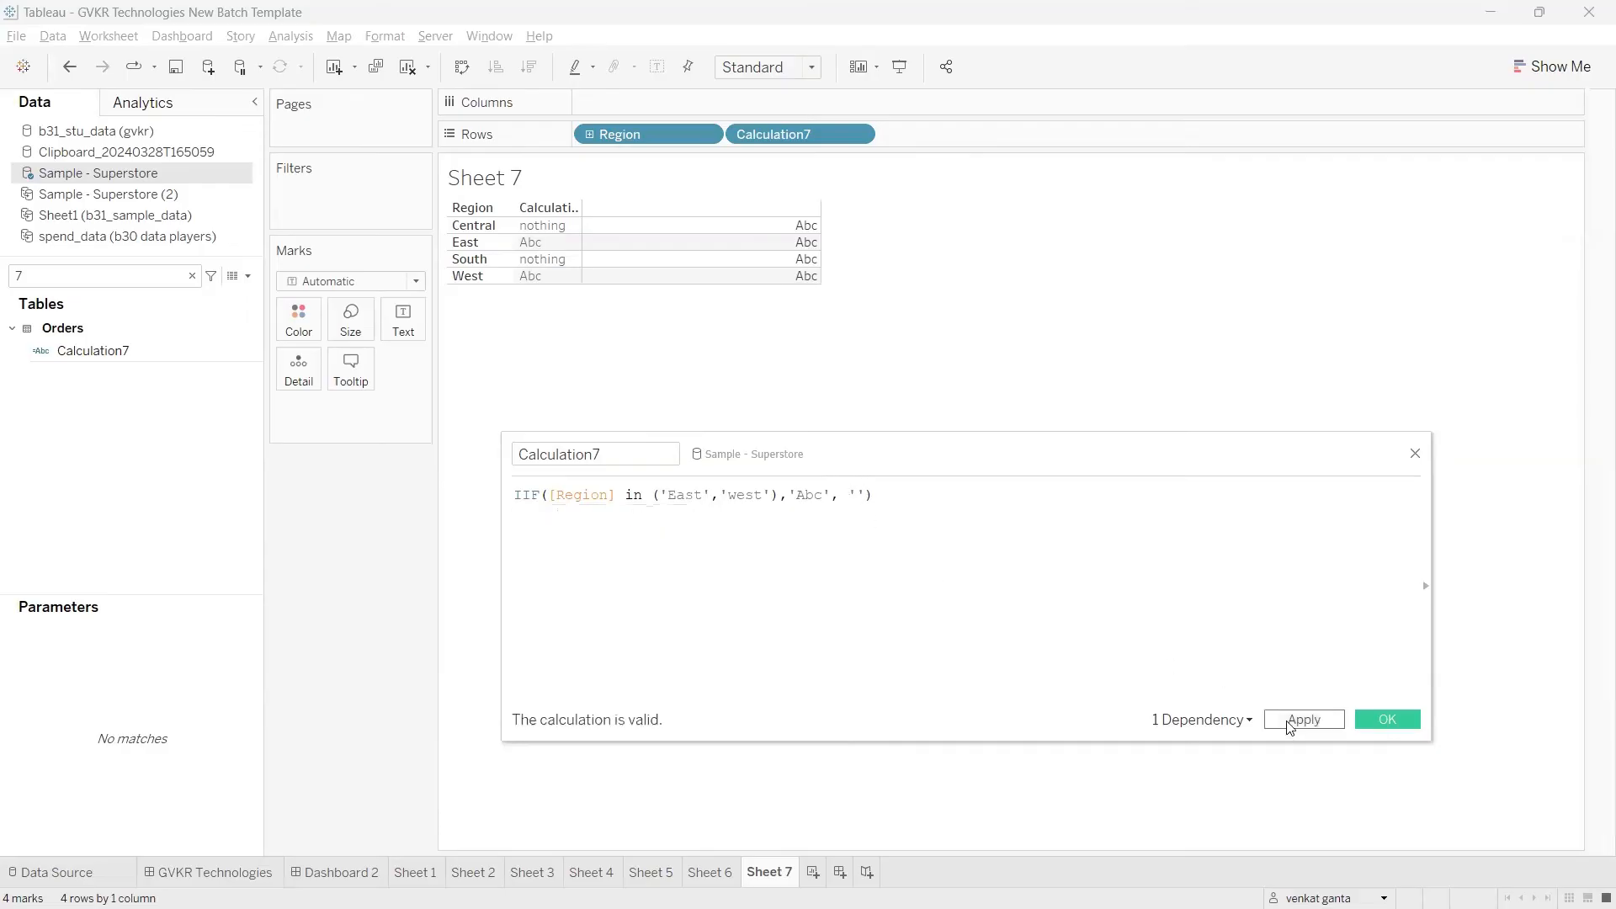
{"action": "left_click", "coordinate": [554, 226]}
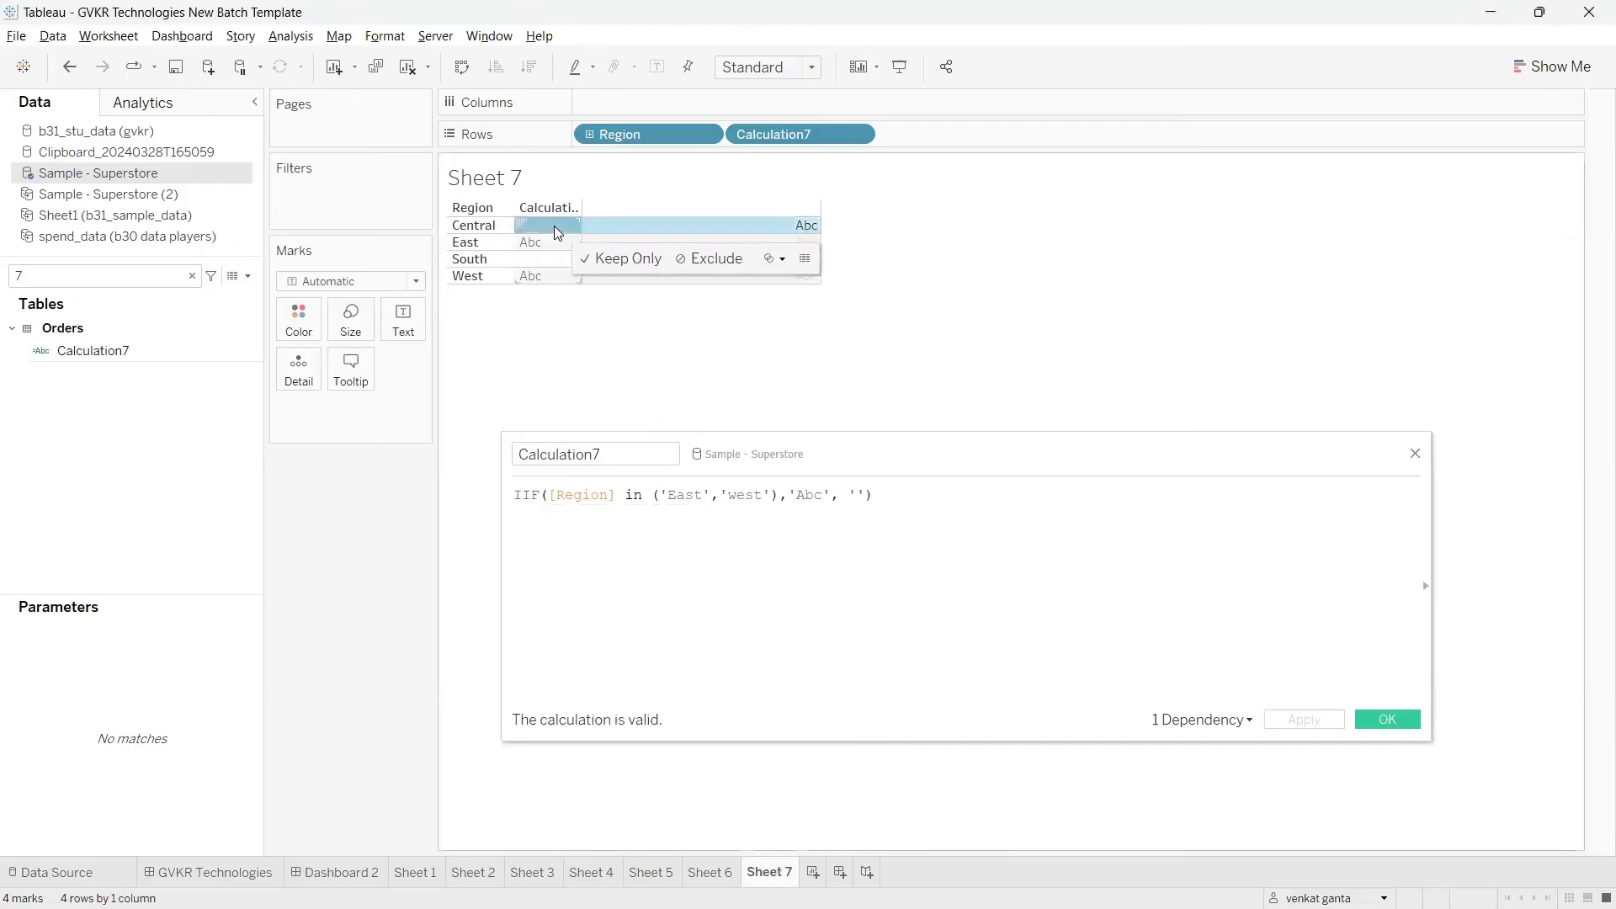
{"action": "left_click", "coordinate": [553, 229]}
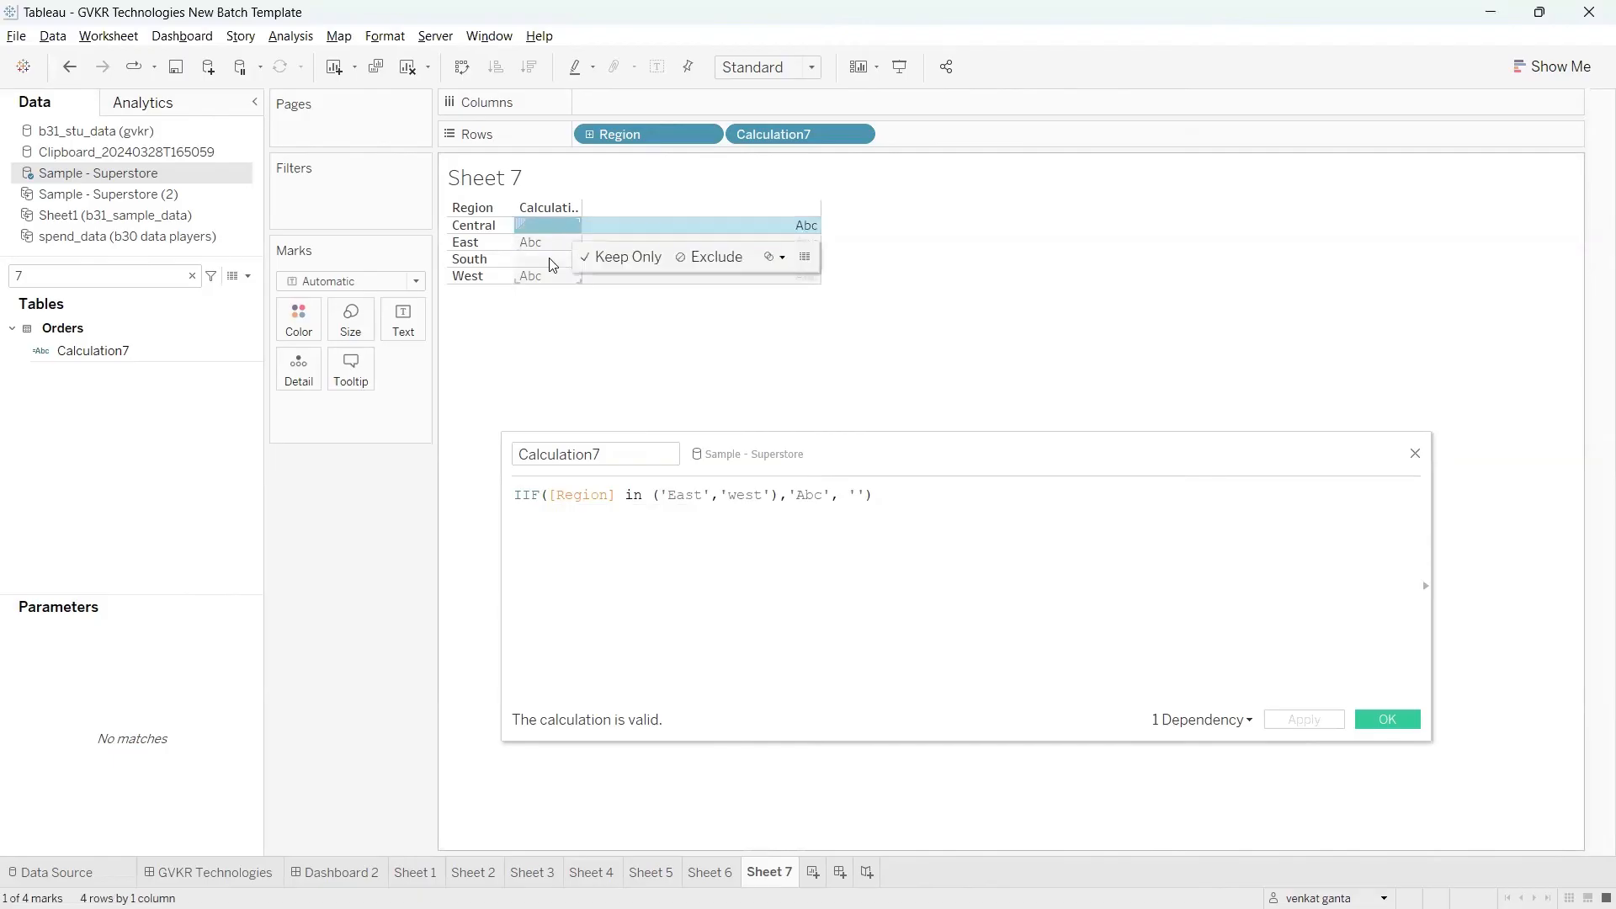
{"action": "left_click", "coordinate": [546, 257]}
{"action": "left_click", "coordinate": [546, 256]}
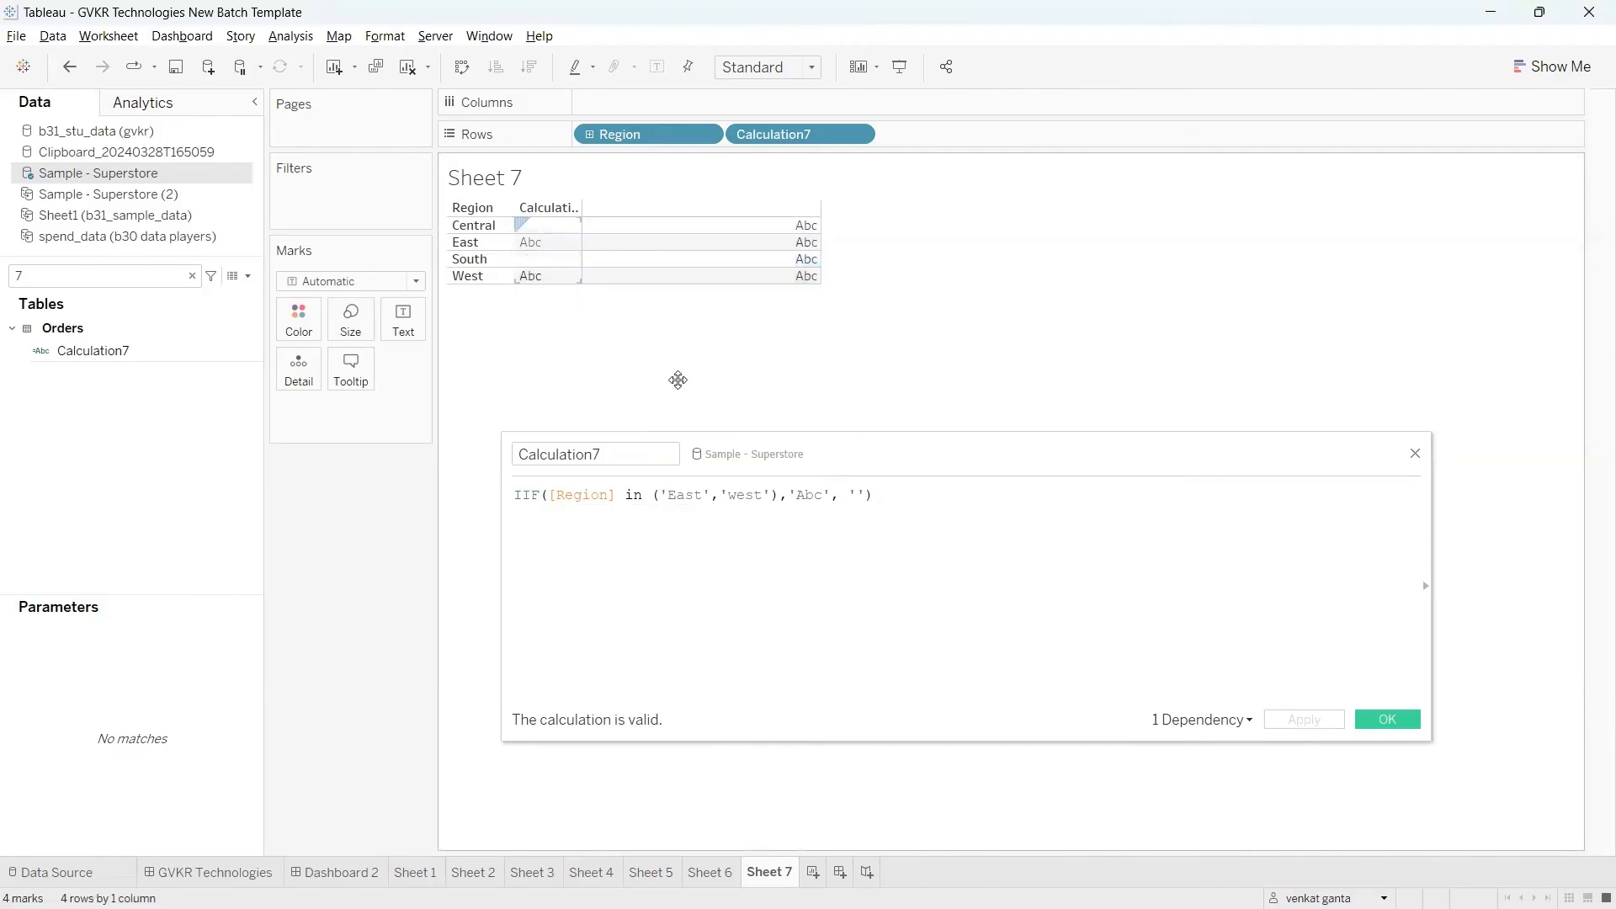
Step: Use the [State] field as the else value of the IIF formula
{"action": "left_click", "coordinate": [867, 495]}
{"action": "type", "text": ")"}
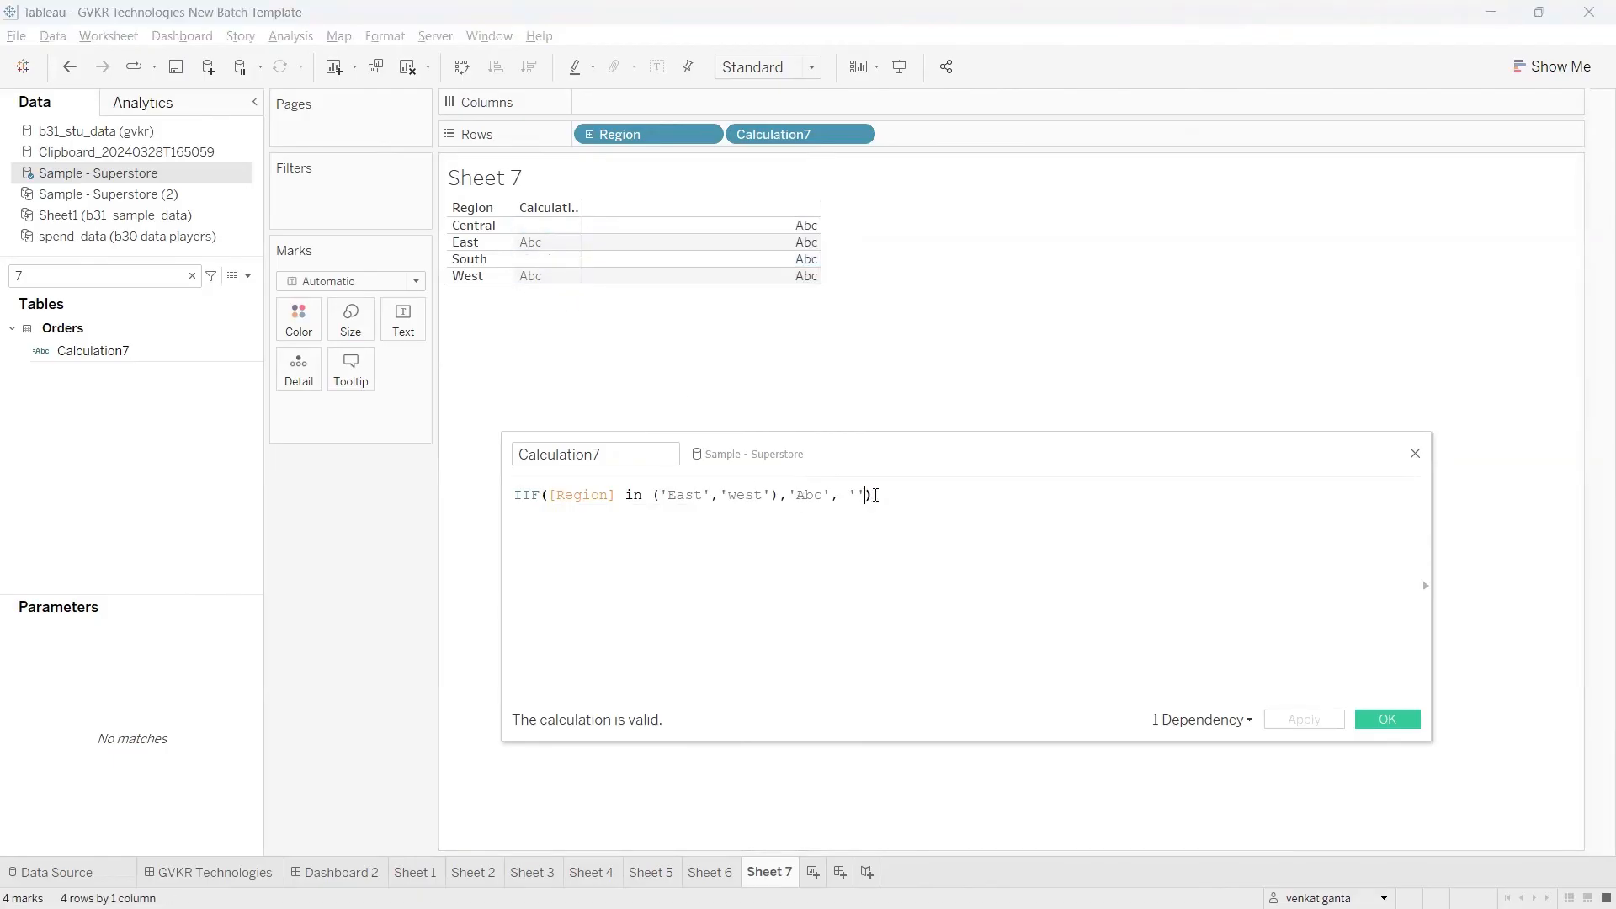
{"action": "key", "text": "BackSpace"}
{"action": "key", "text": "BackSpace"}
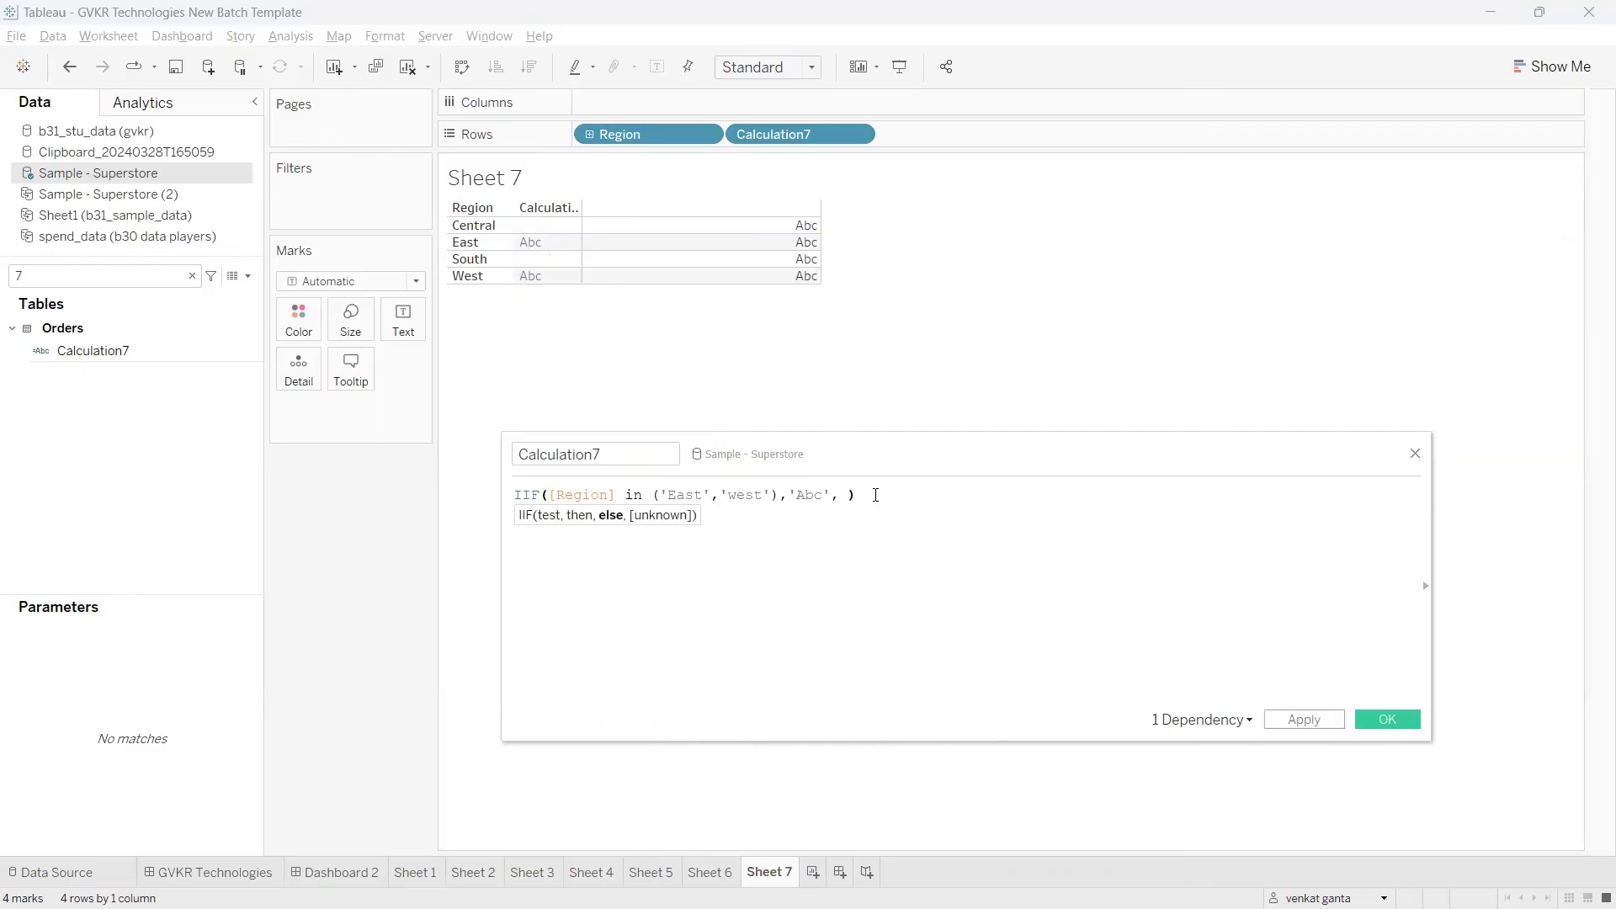
{"action": "type", "text": "s"}
{"action": "type", "text": "sta"}
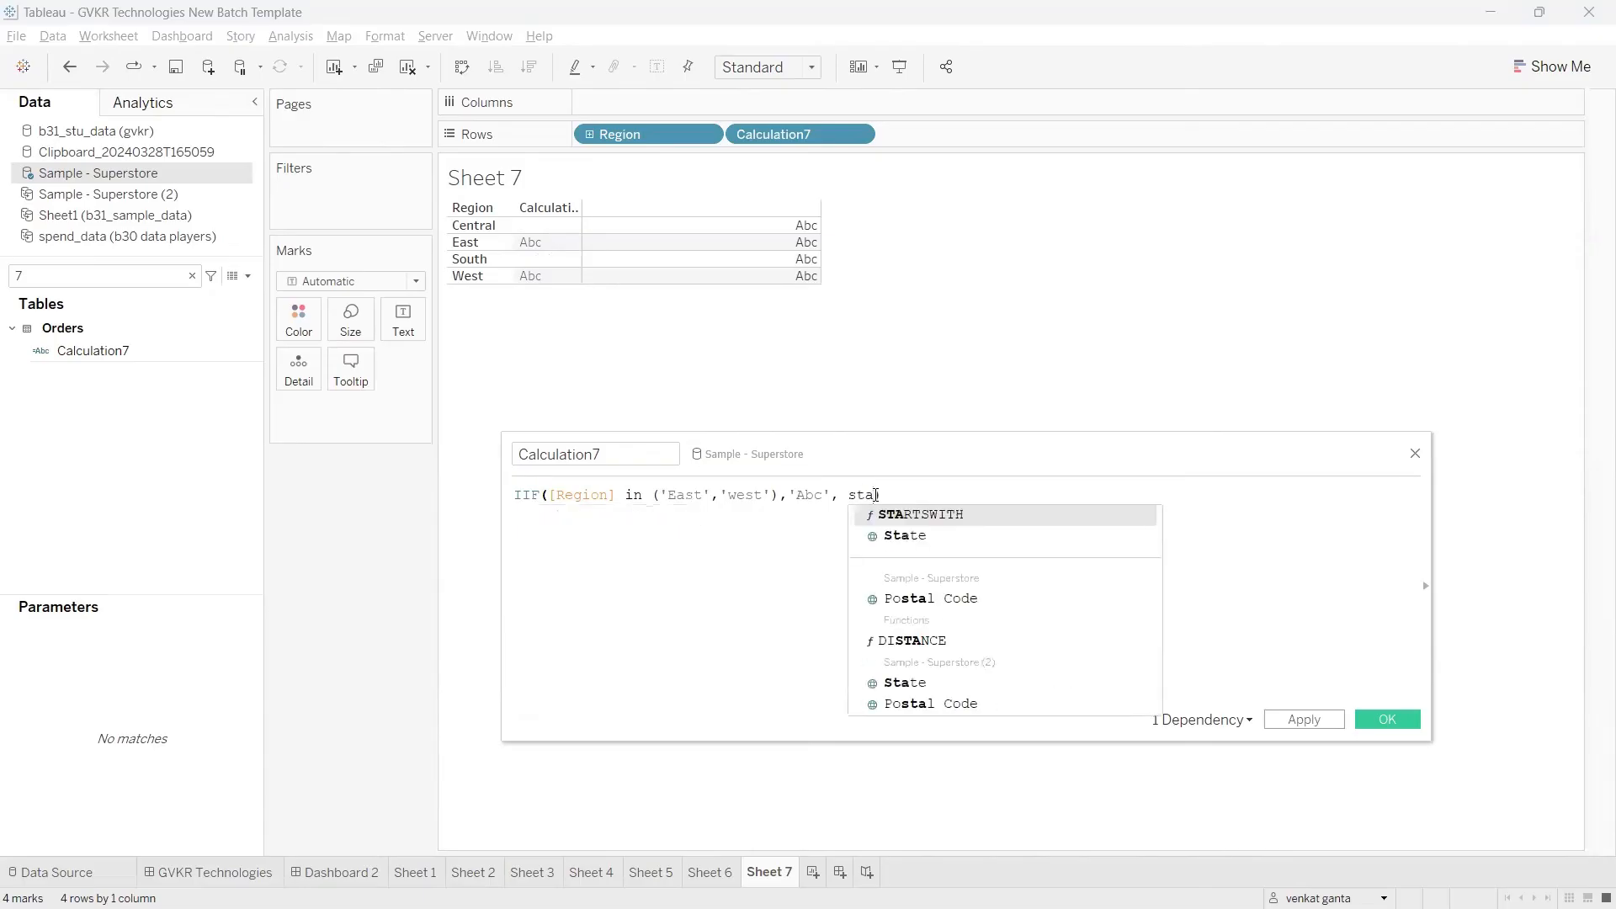
{"action": "double_click", "coordinate": [936, 537]}
{"action": "type", "text": ")"}
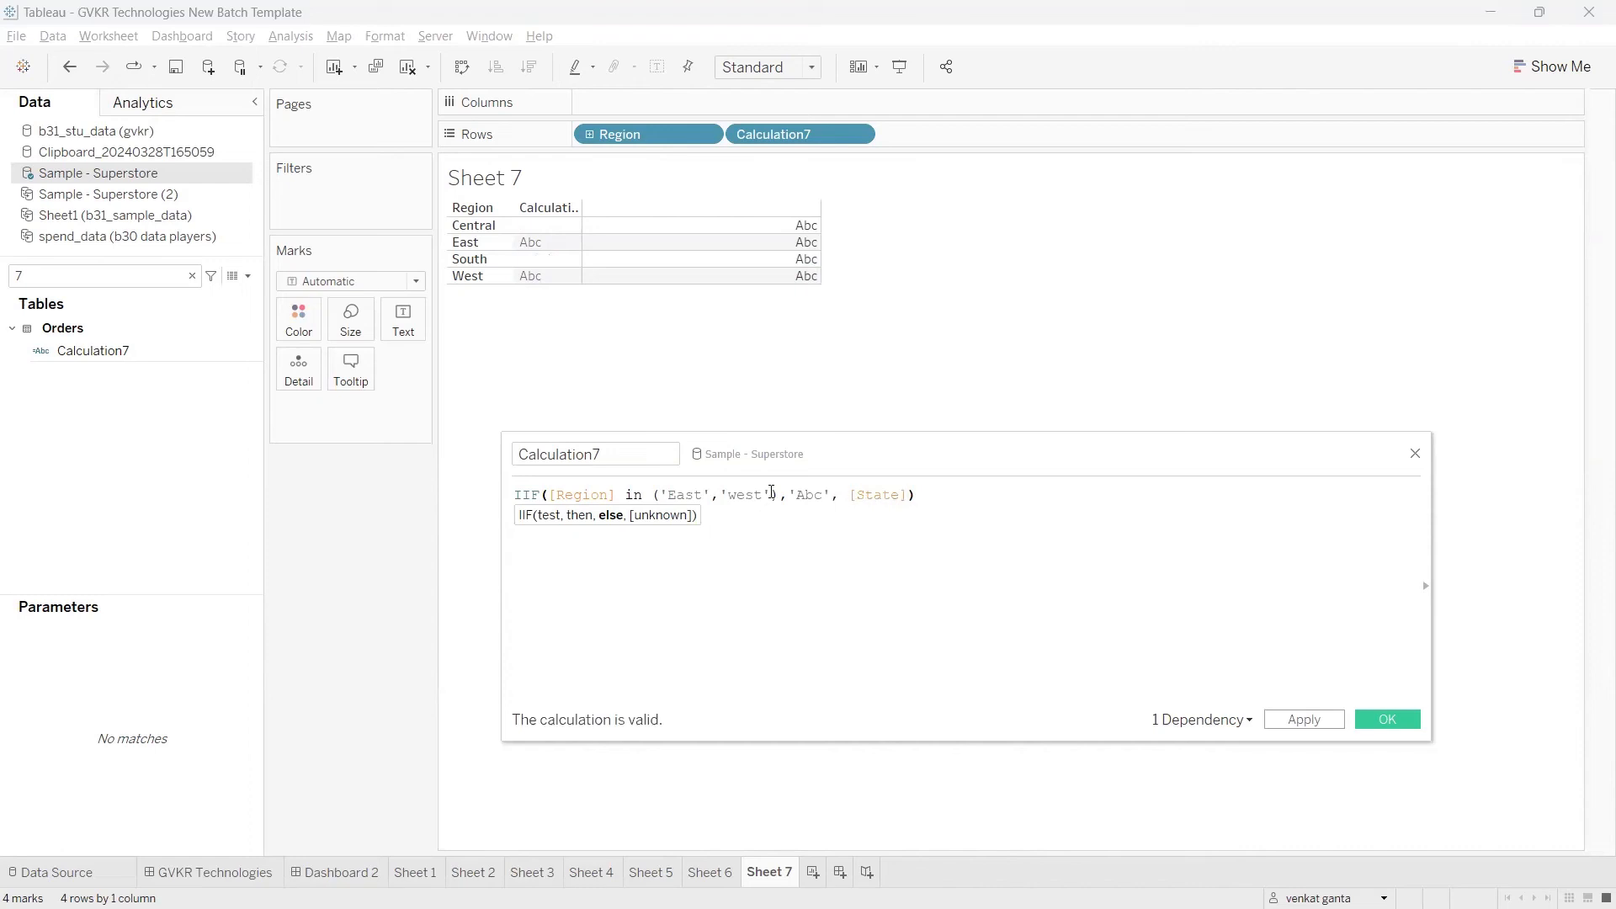
Step: Review the test, then and else parts of the IIF formula, apply it, and move the editor clear of the table
{"action": "left_click_drag", "start_coordinate": [768, 493], "coordinate": [601, 488]}
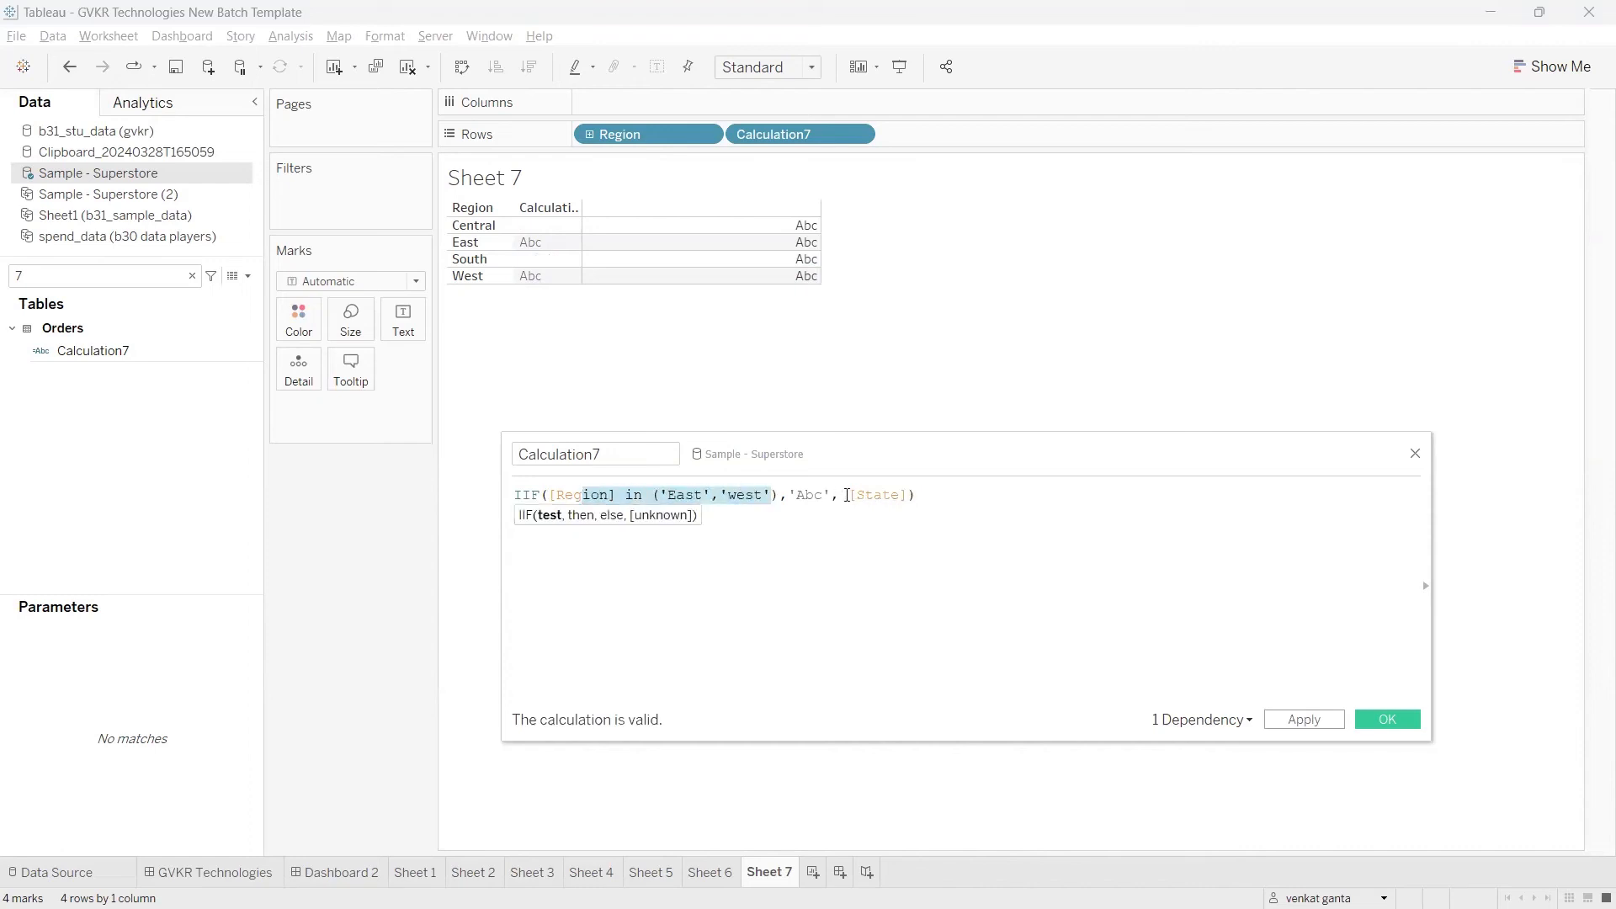
{"action": "left_click_drag", "start_coordinate": [846, 495], "coordinate": [763, 495]}
{"action": "left_click", "coordinate": [865, 525]}
{"action": "left_click_drag", "start_coordinate": [915, 497], "coordinate": [827, 493]}
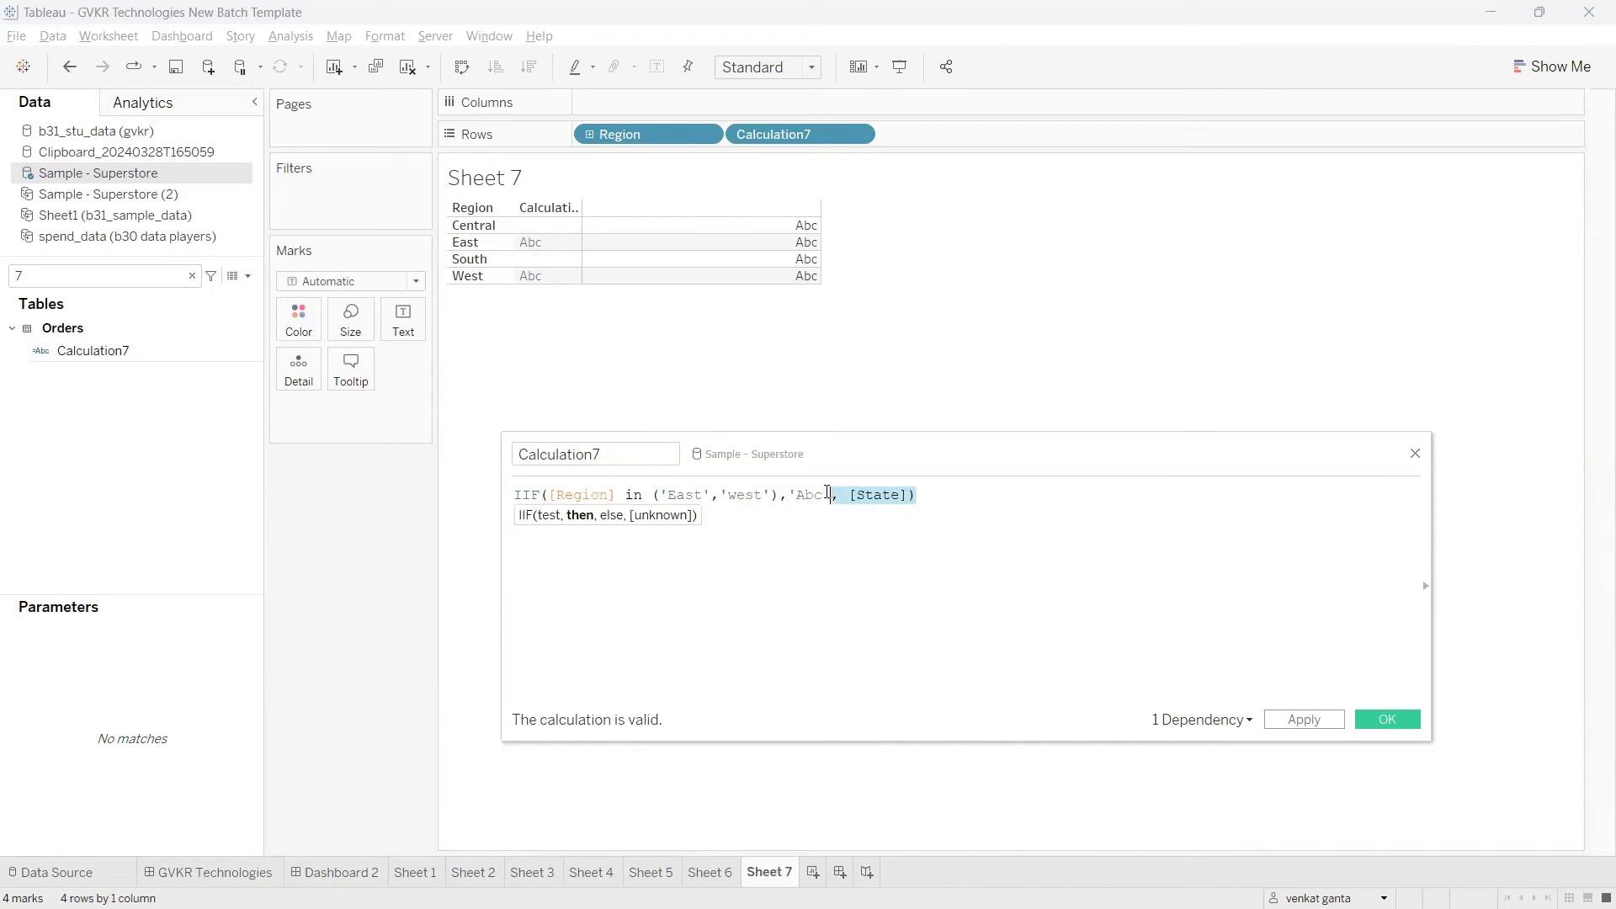
{"action": "left_click", "coordinate": [1320, 722]}
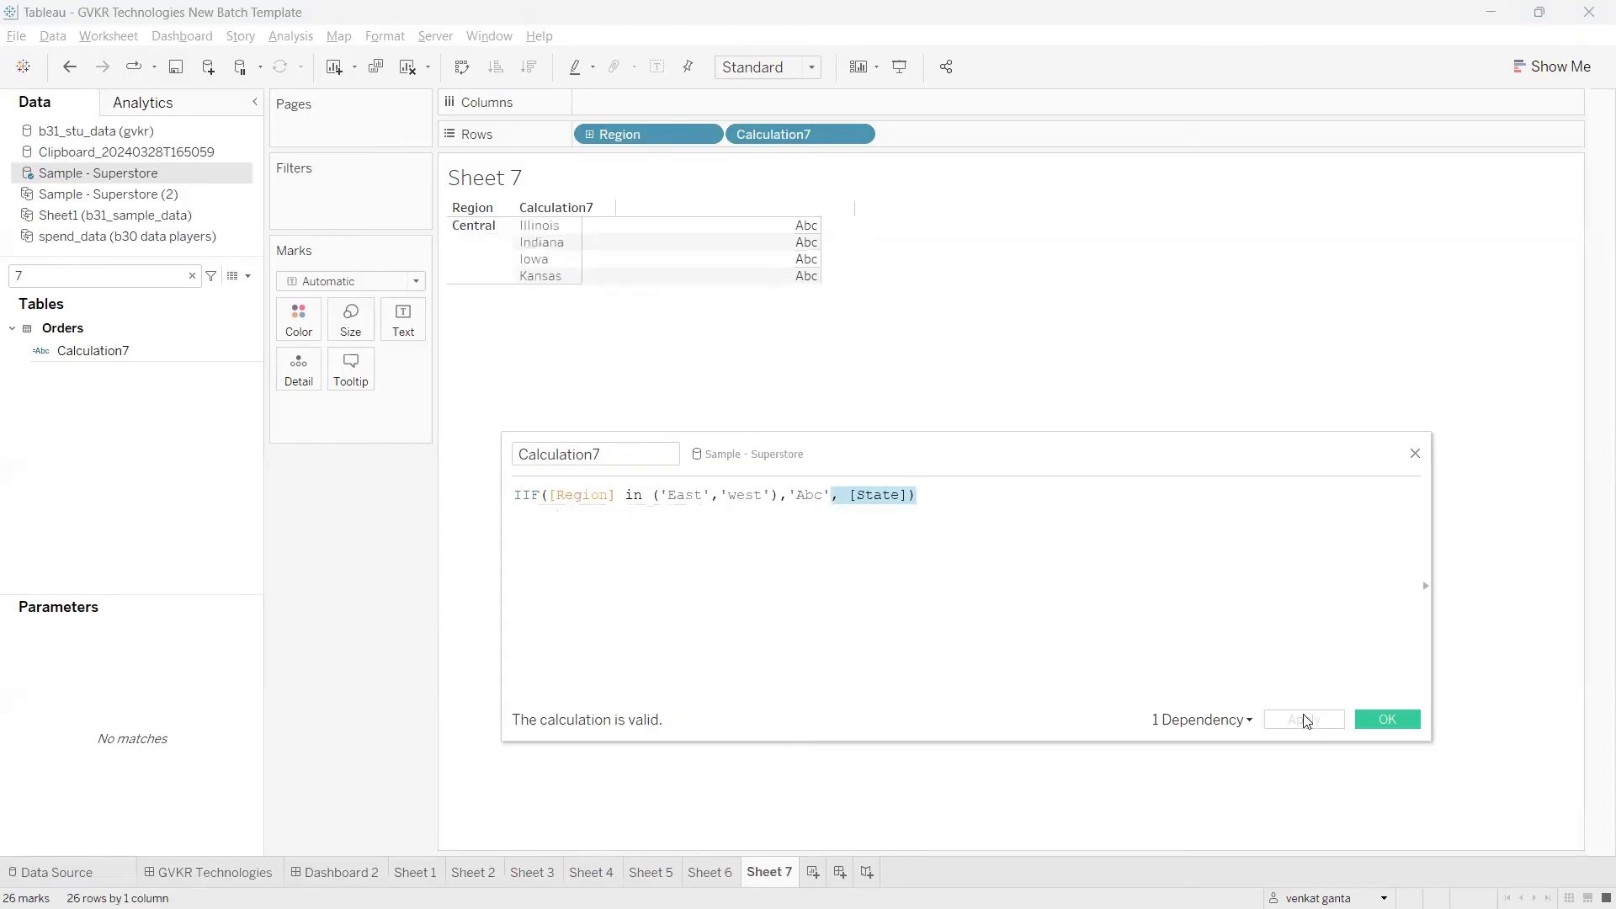
{"action": "left_click_drag", "start_coordinate": [932, 448], "coordinate": [1260, 623]}
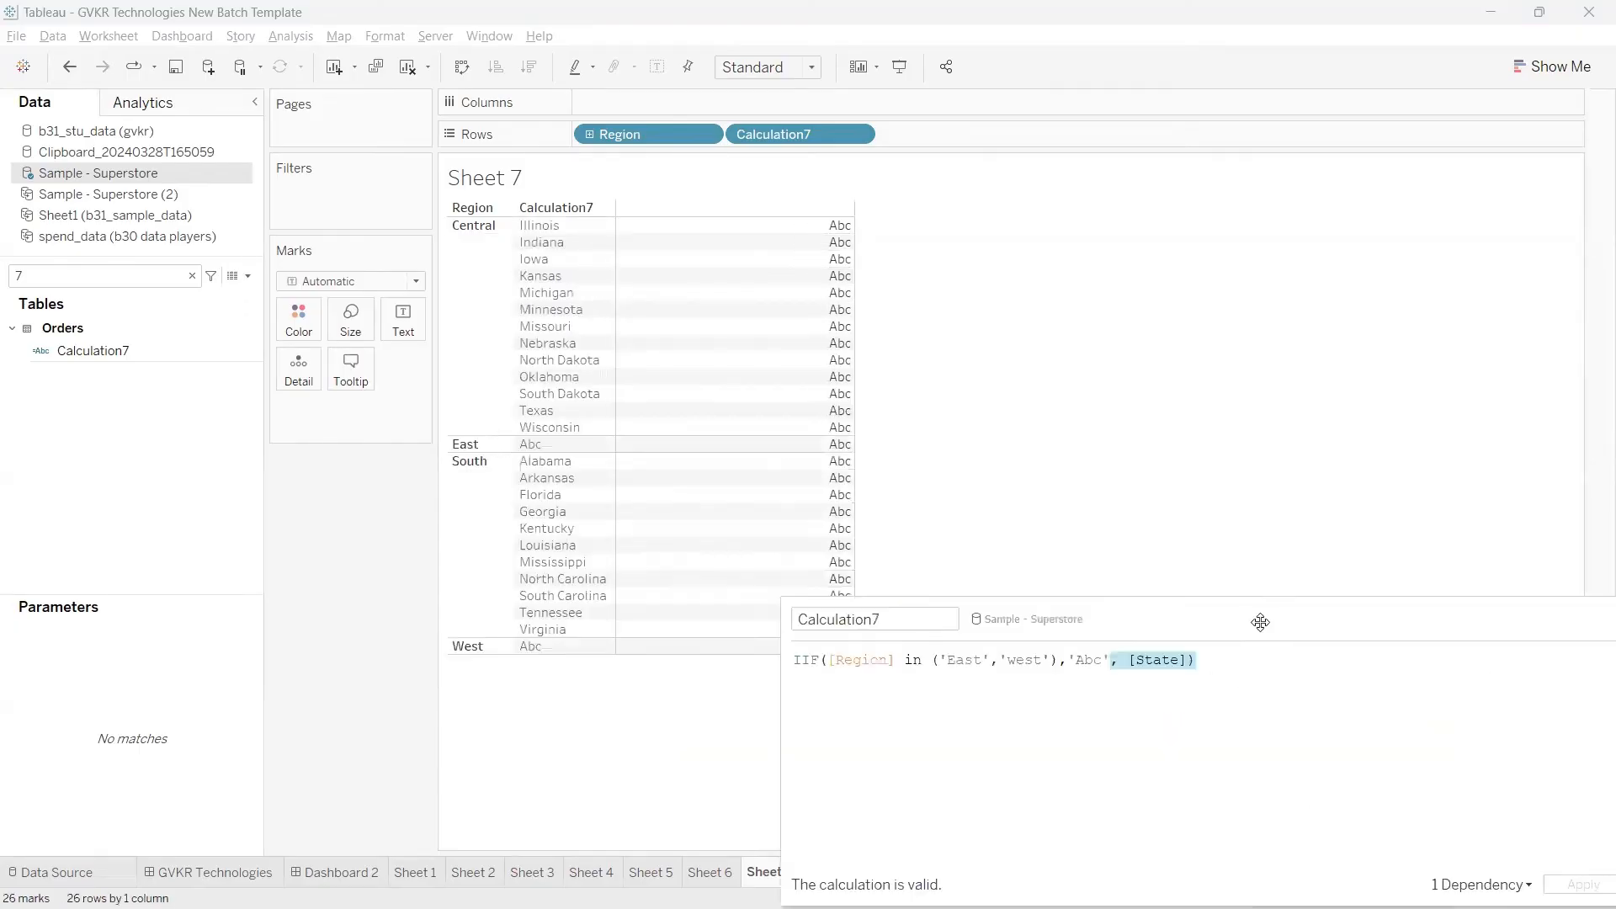
Step: Examine the East and West rows and their calculated values, and compare them with the [State] else argument of the formula
{"action": "left_click", "coordinate": [477, 446]}
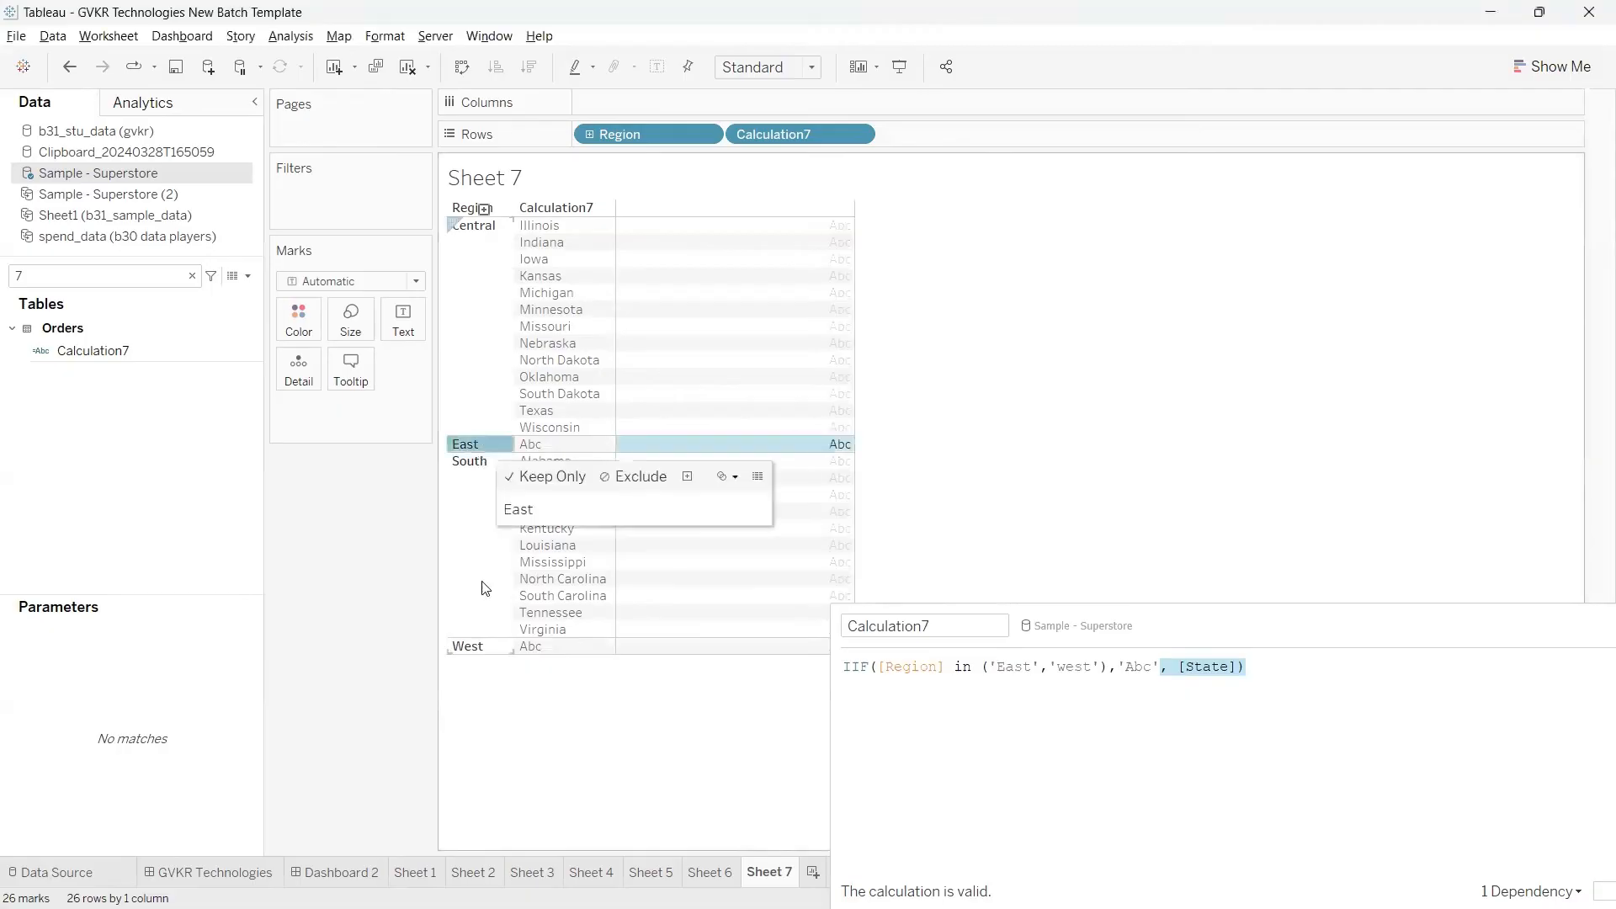
{"action": "left_click", "coordinate": [479, 651]}
{"action": "left_click", "coordinate": [551, 446]}
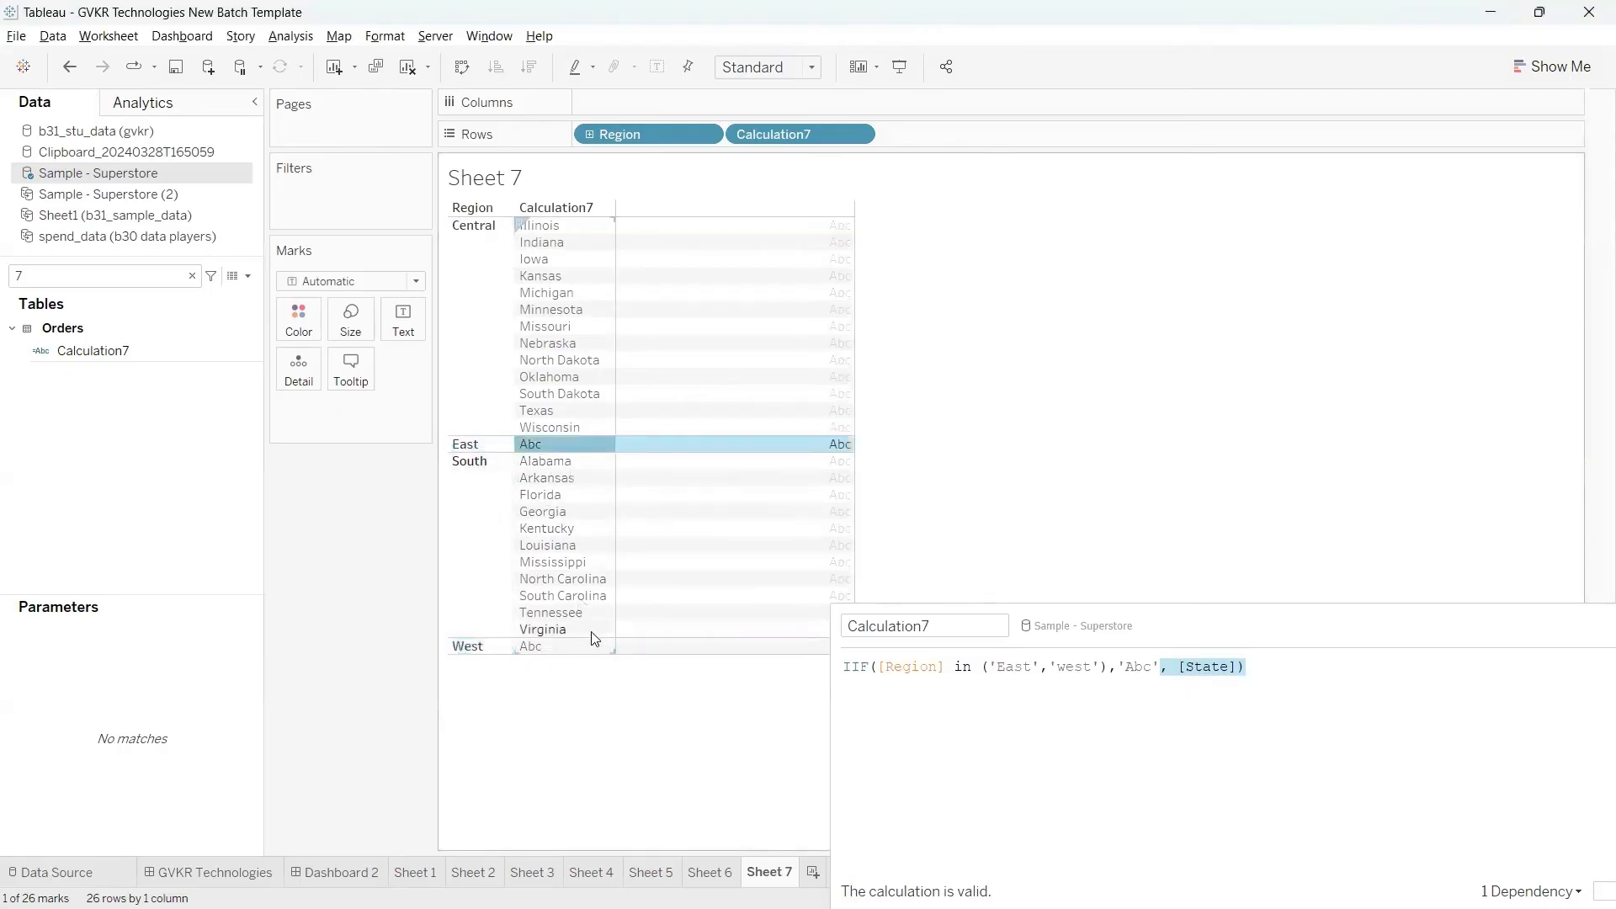
{"action": "left_click", "coordinate": [592, 653]}
{"action": "left_click_drag", "start_coordinate": [1238, 666], "coordinate": [810, 497]}
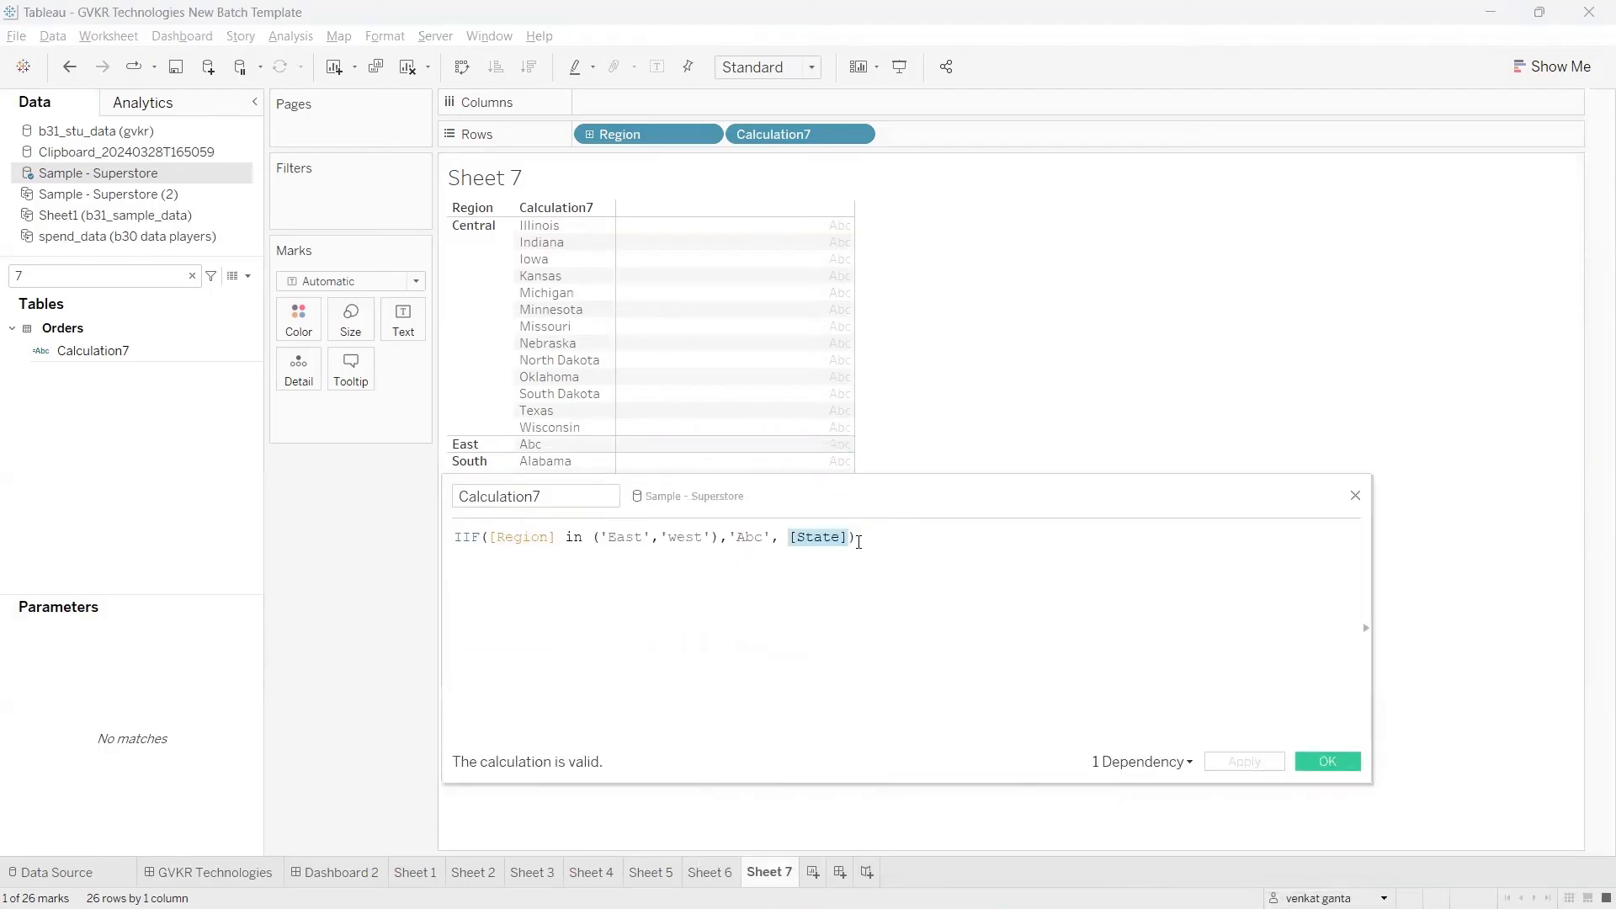
{"action": "left_click", "coordinate": [851, 536]}
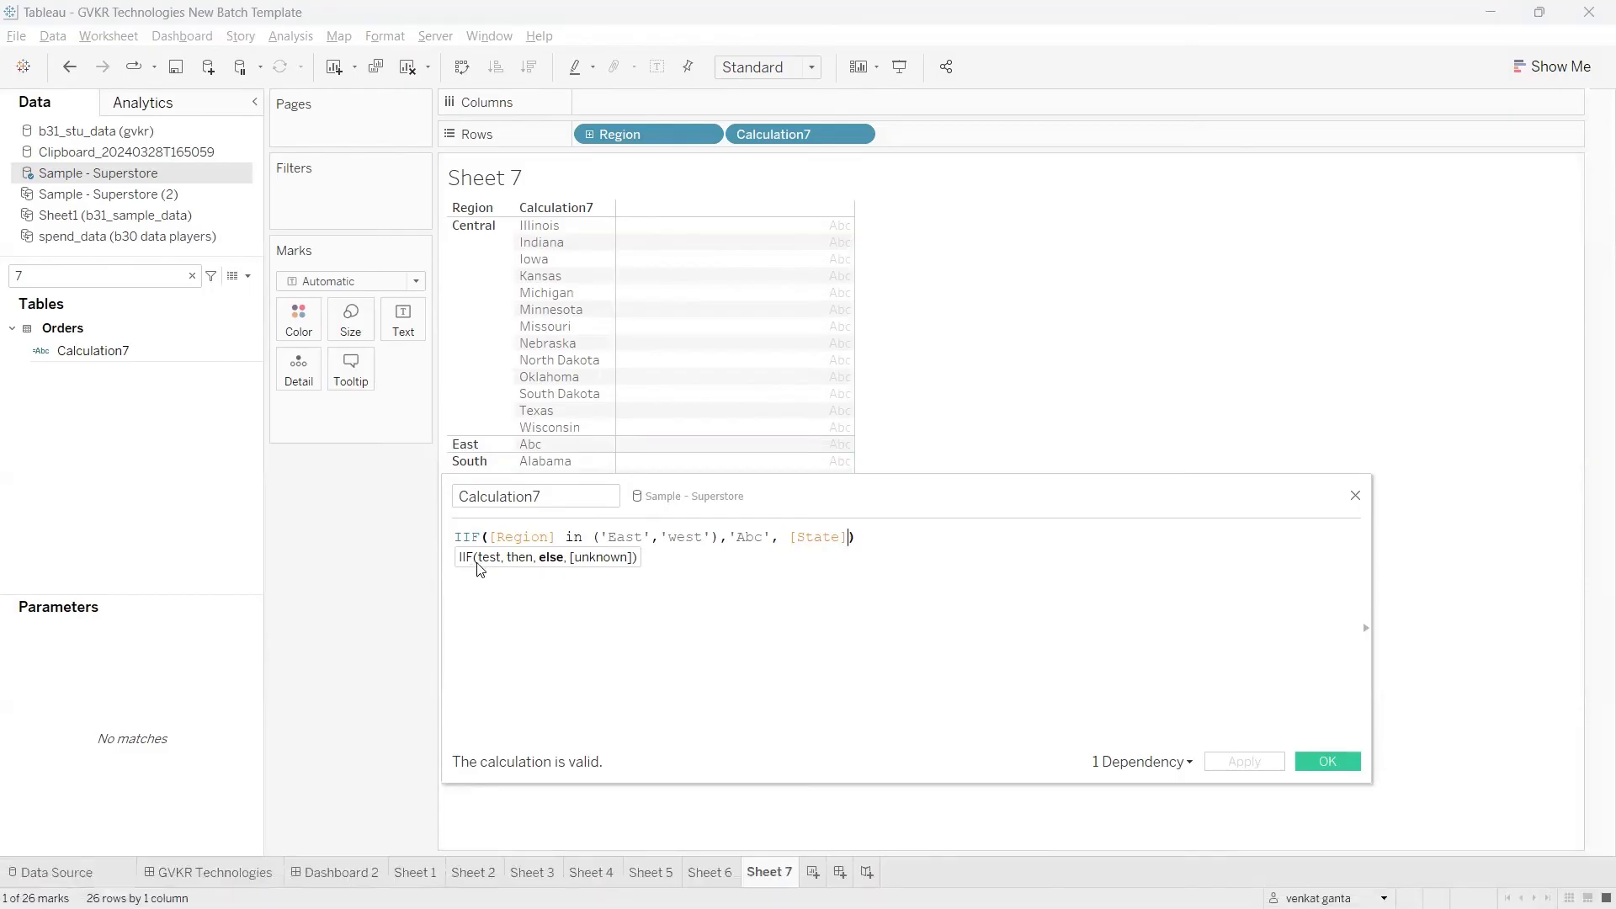
{"action": "left_click", "coordinate": [599, 620]}
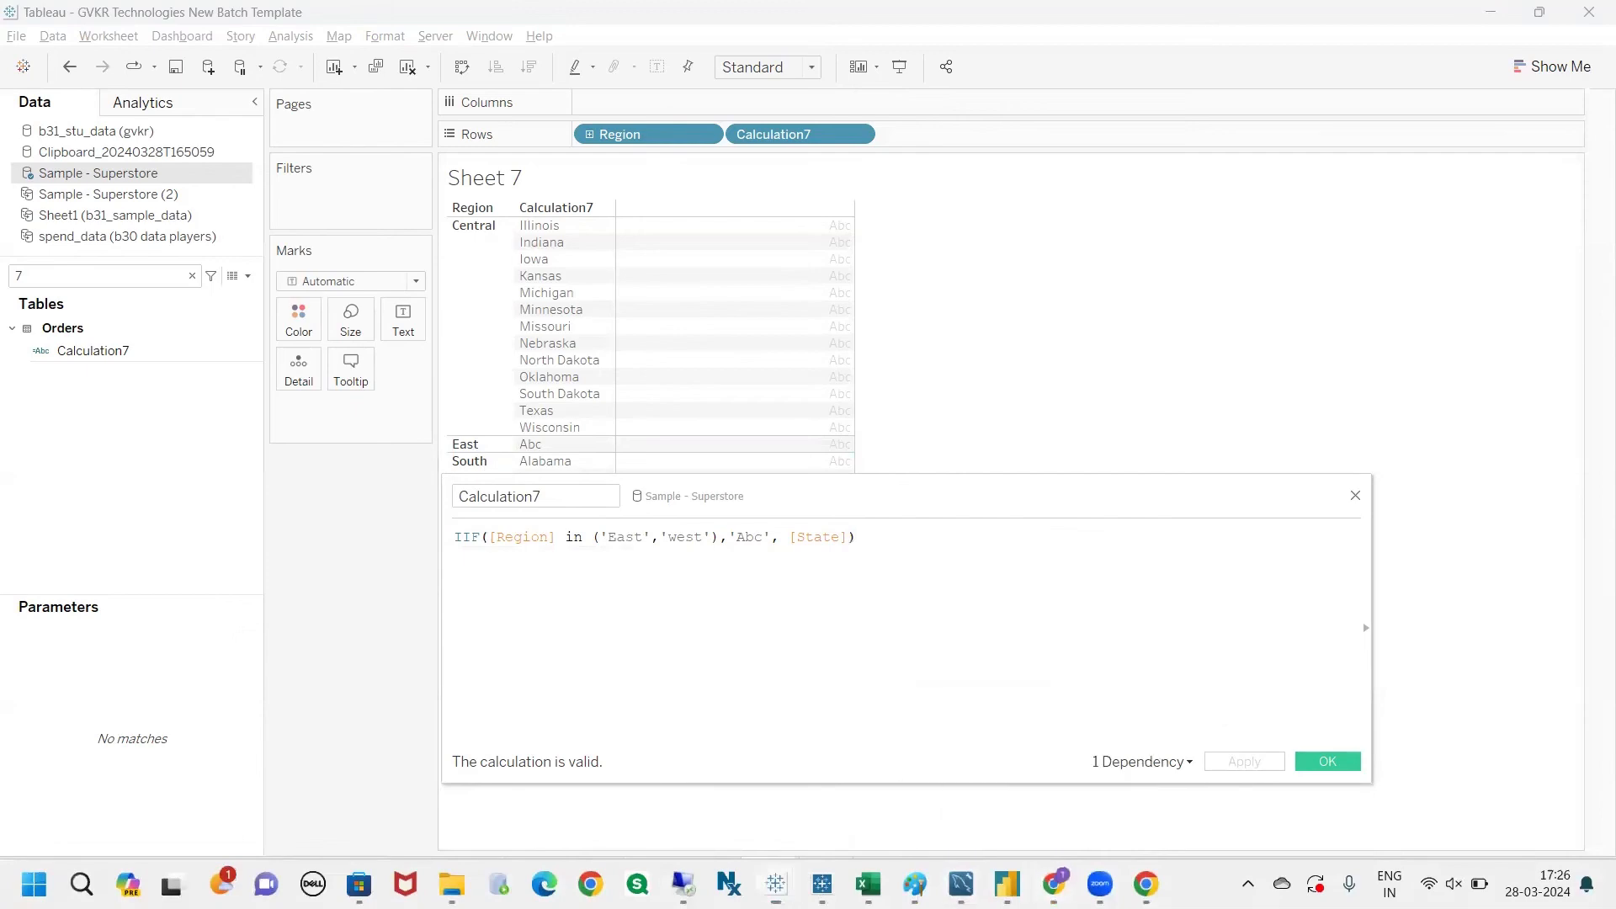
Step: Switch to the Tableau notes in Chrome and study the IFNULL(exp1, exp2) row, circling exp1 and marking both arguments with arrows
{"action": "left_click", "coordinate": [1053, 884]}
{"action": "triple_click", "coordinate": [264, 570]}
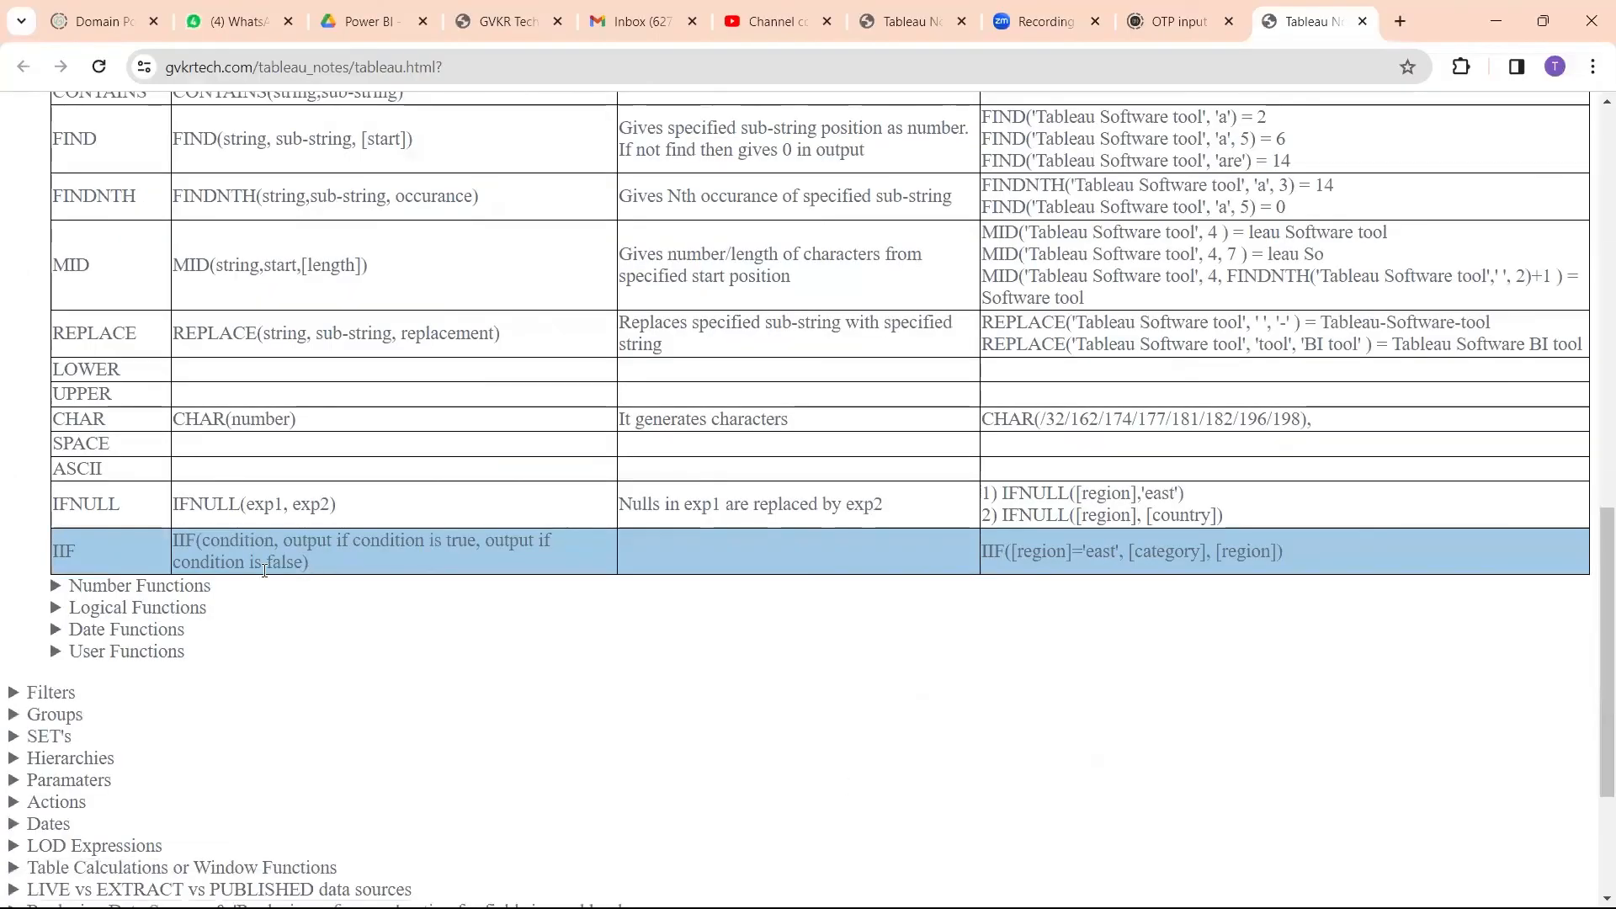
{"action": "triple_click", "coordinate": [90, 511]}
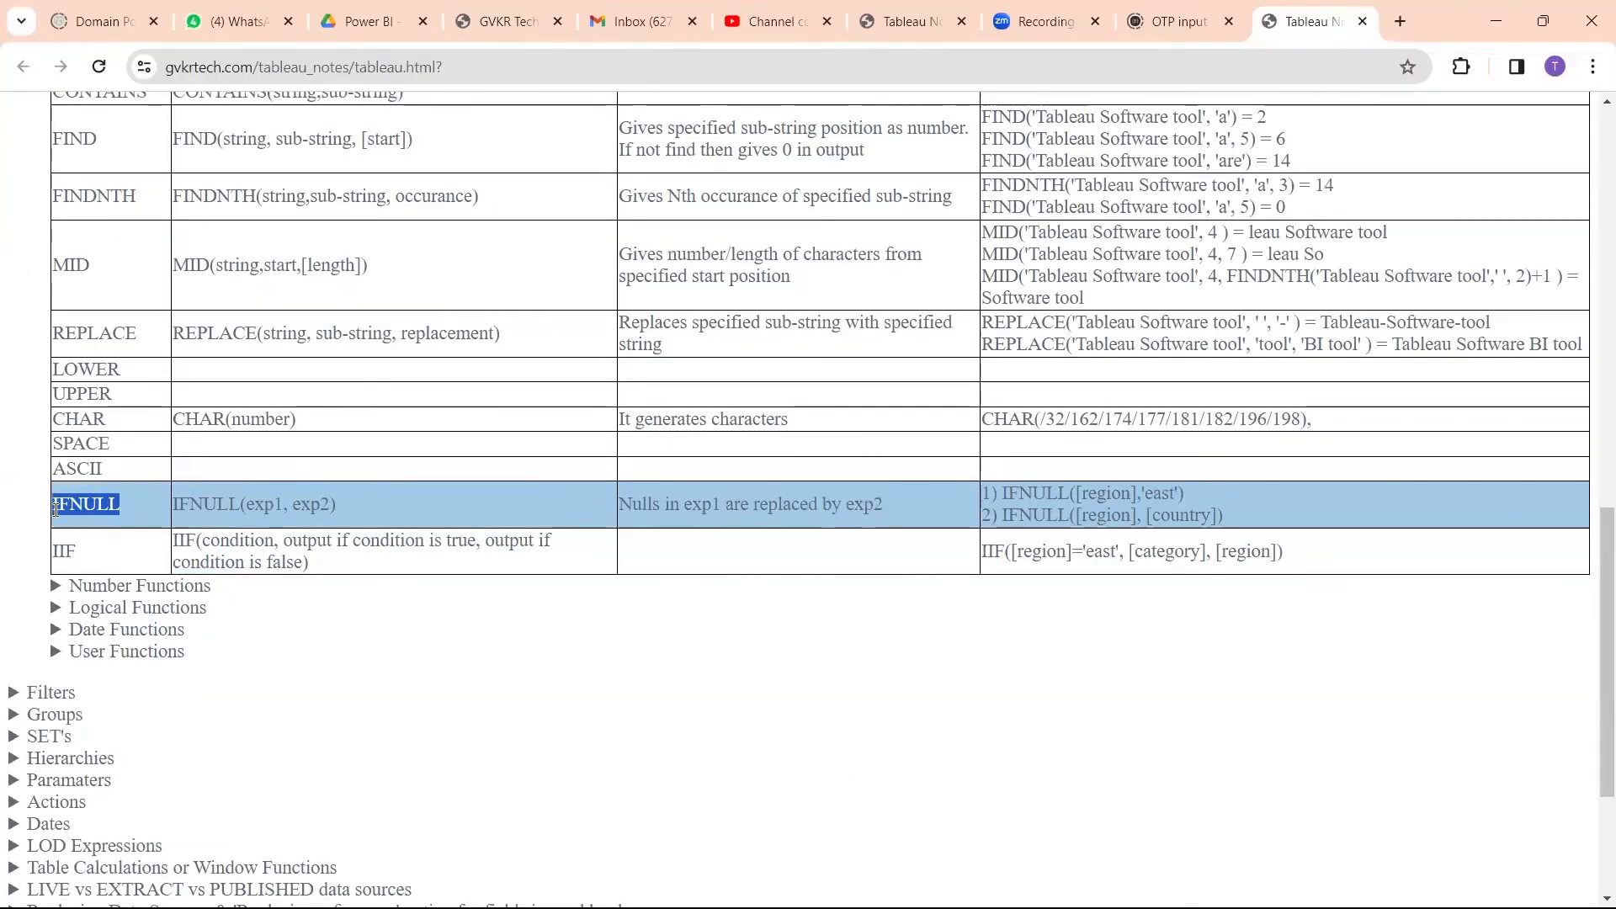
{"action": "left_click", "coordinate": [335, 648]}
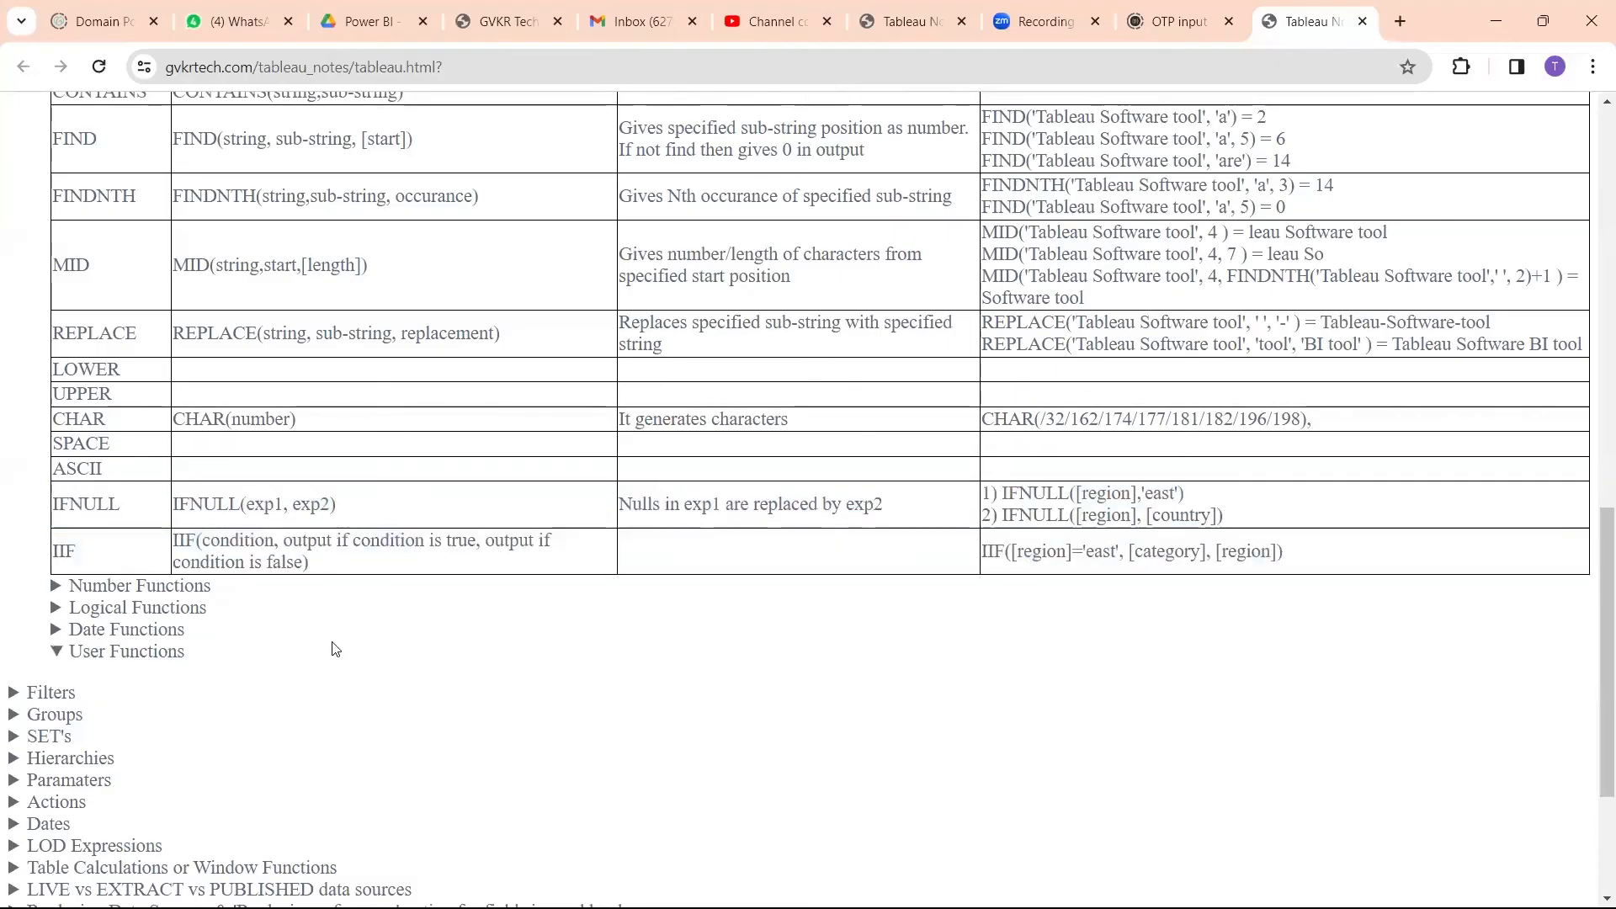
{"action": "triple_click", "coordinate": [118, 505]}
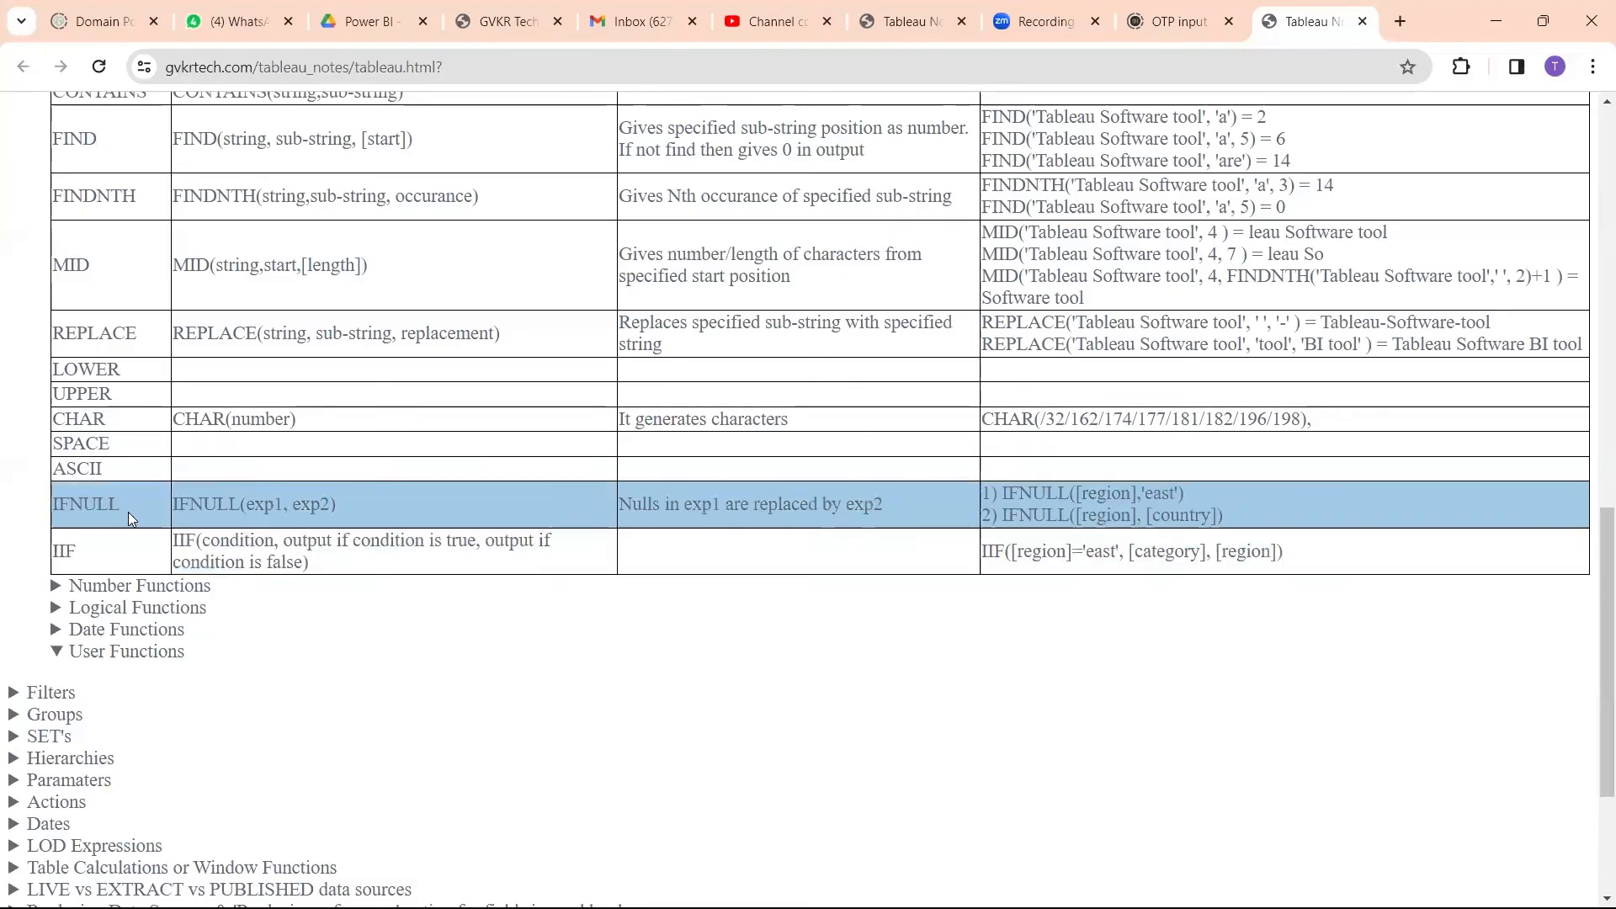
{"action": "left_click_drag", "start_coordinate": [118, 505], "coordinate": [42, 509]}
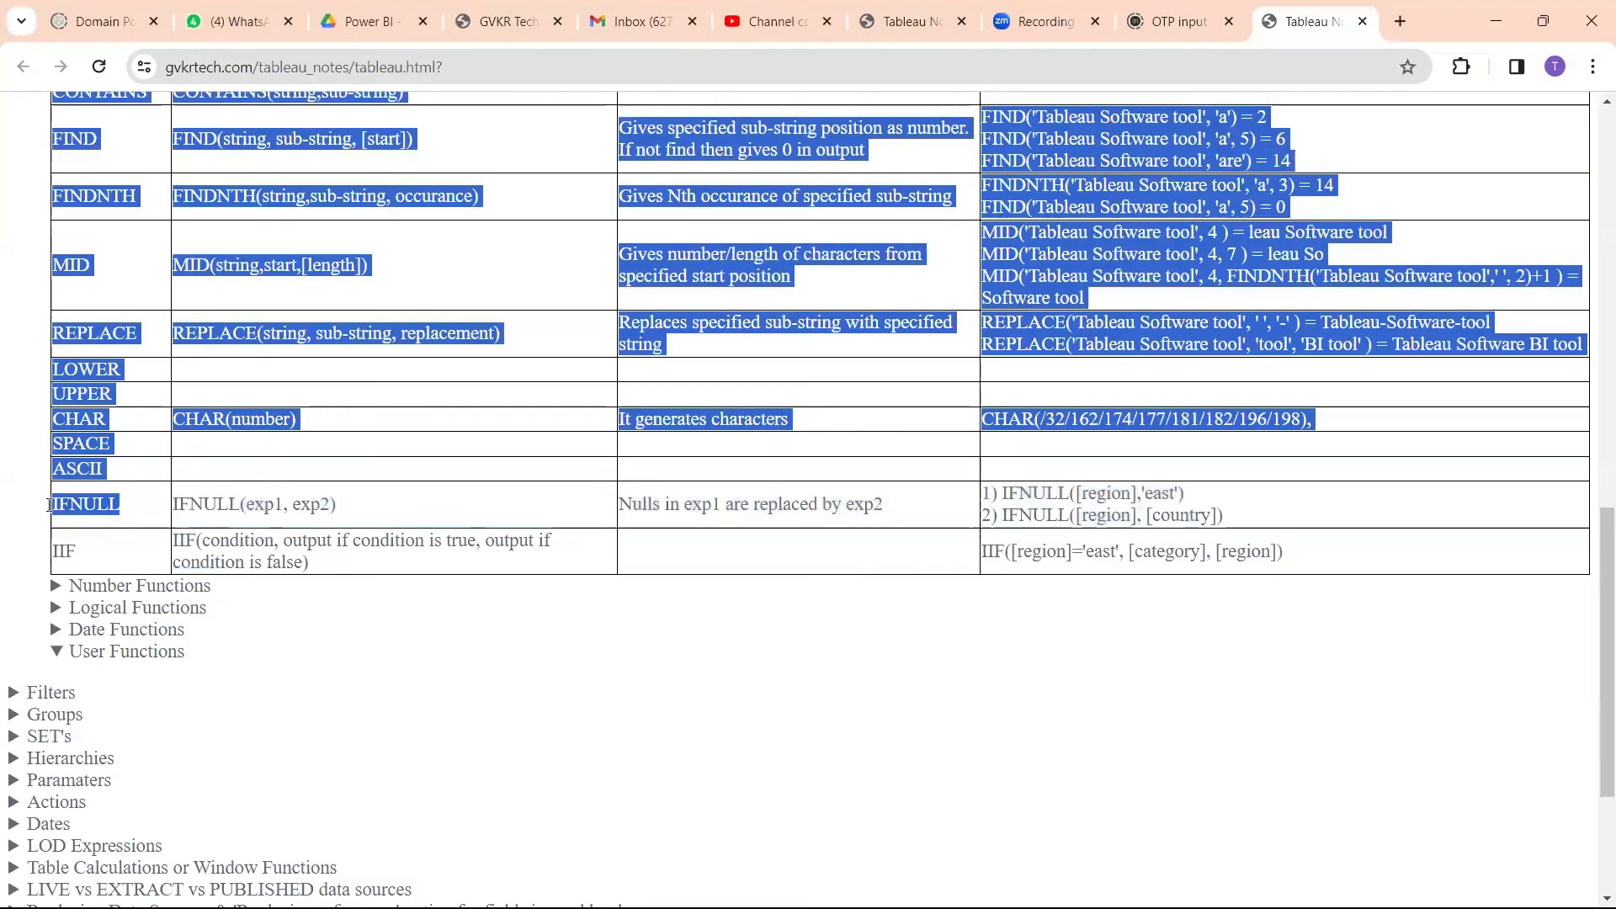
{"action": "left_click", "coordinate": [118, 508]}
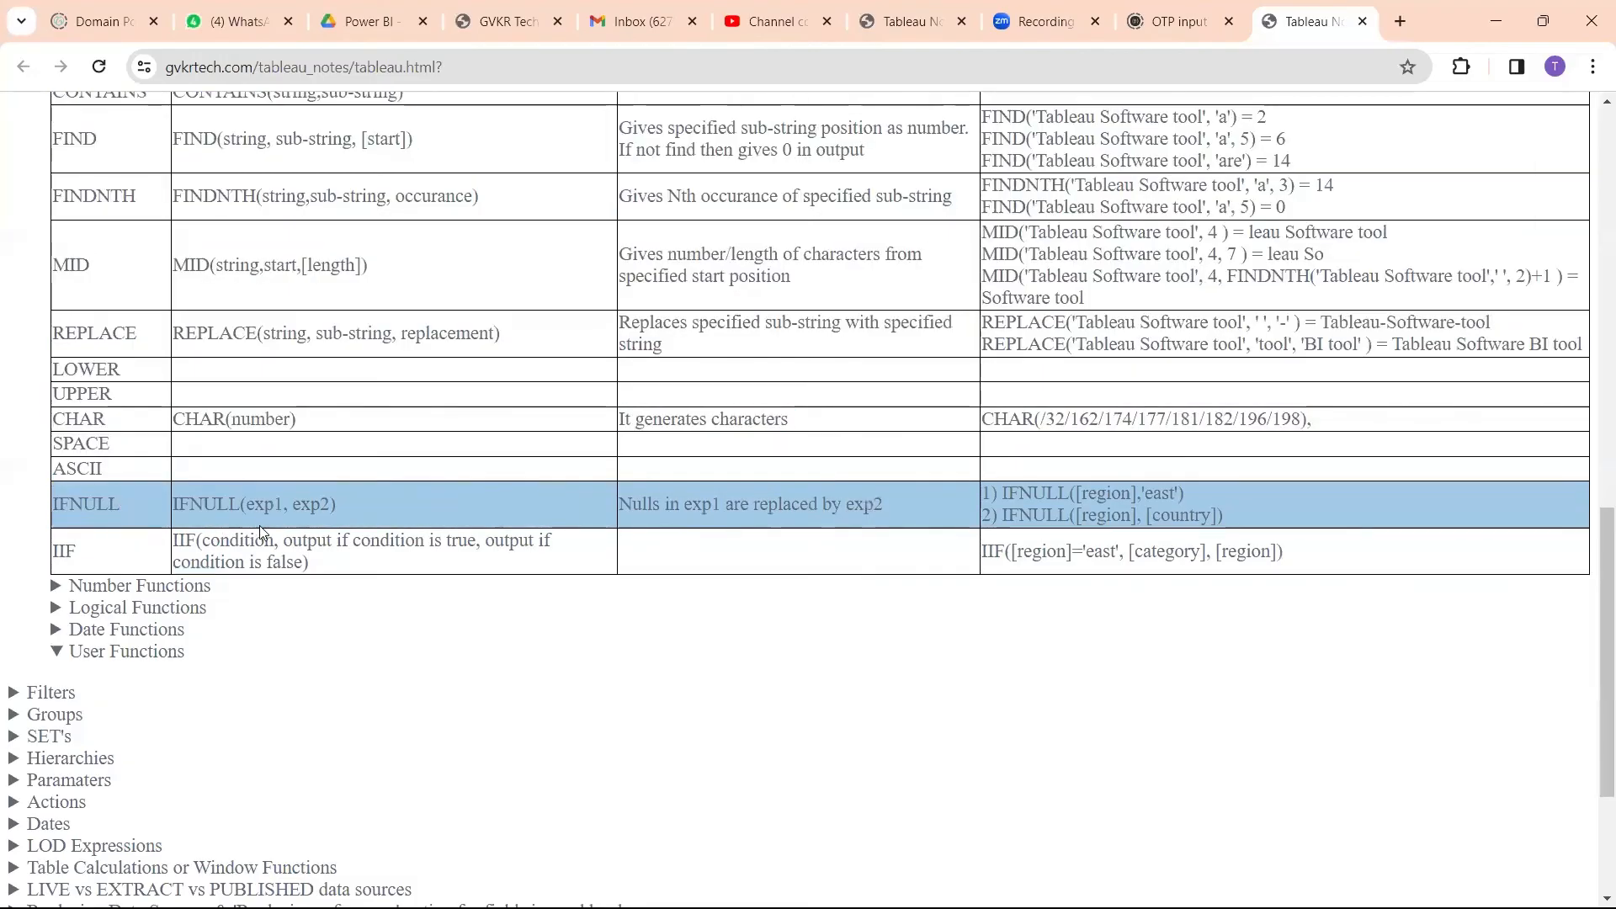
{"action": "left_click_drag", "start_coordinate": [253, 485], "coordinate": [249, 496]}
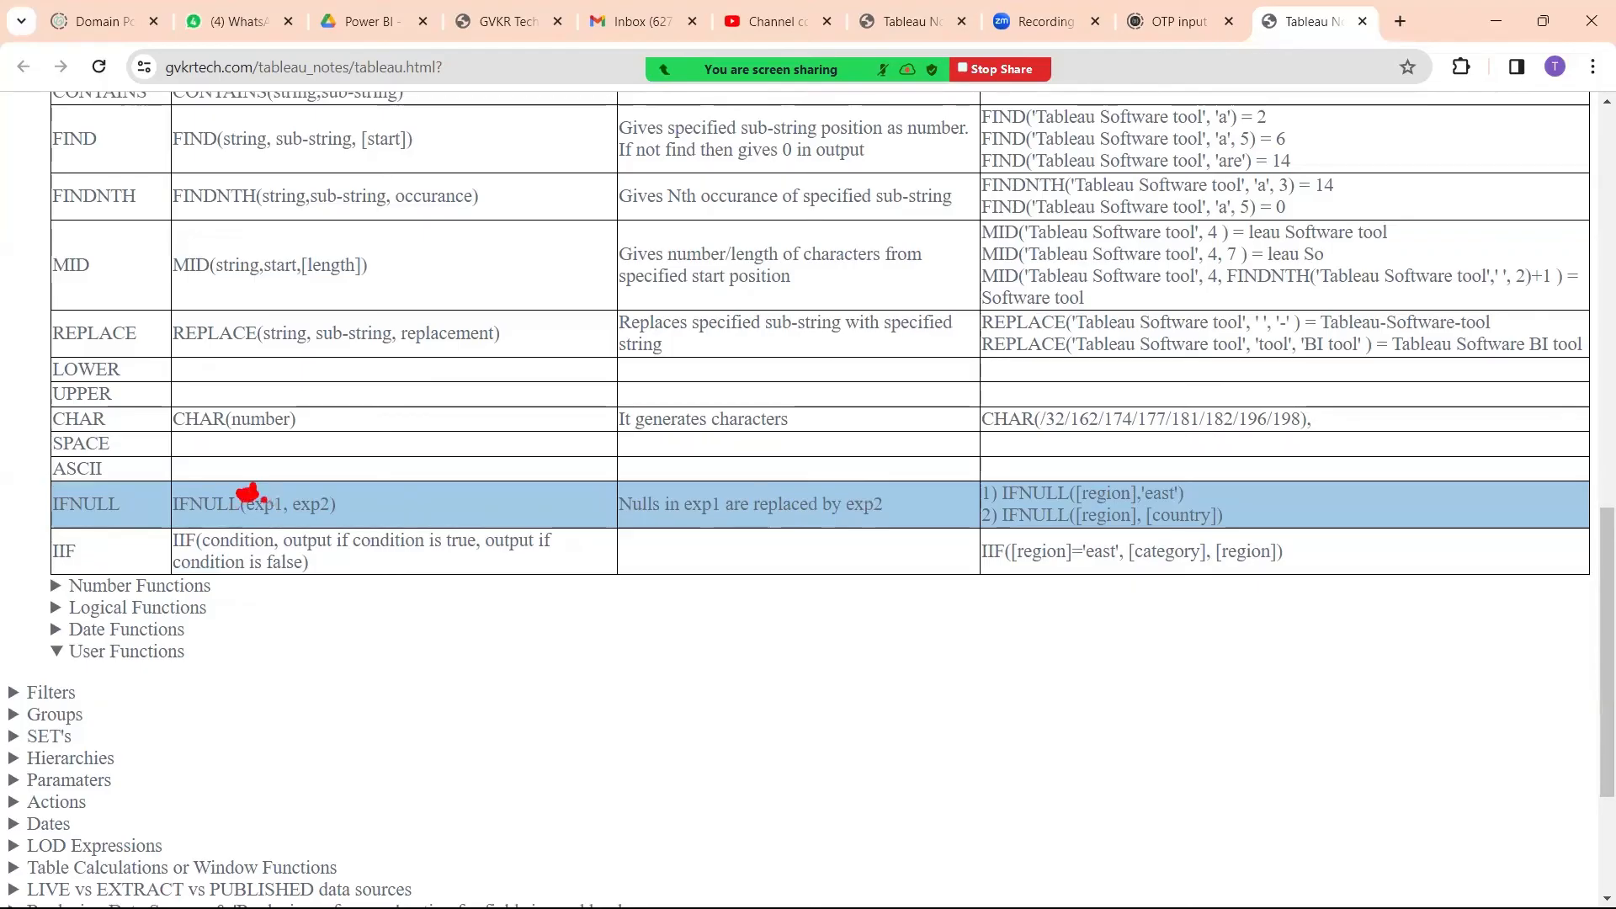
{"action": "mouse_move", "coordinate": [252, 498]}
{"action": "left_mouse_down"}
{"action": "mouse_move", "coordinate": [293, 444]}
{"action": "mouse_move", "coordinate": [293, 471]}
{"action": "mouse_move", "coordinate": [221, 523]}
{"action": "mouse_move", "coordinate": [280, 532]}
{"action": "mouse_move", "coordinate": [240, 487]}
{"action": "mouse_move", "coordinate": [406, 451]}
{"action": "mouse_move", "coordinate": [394, 478]}
{"action": "left_mouse_up"}
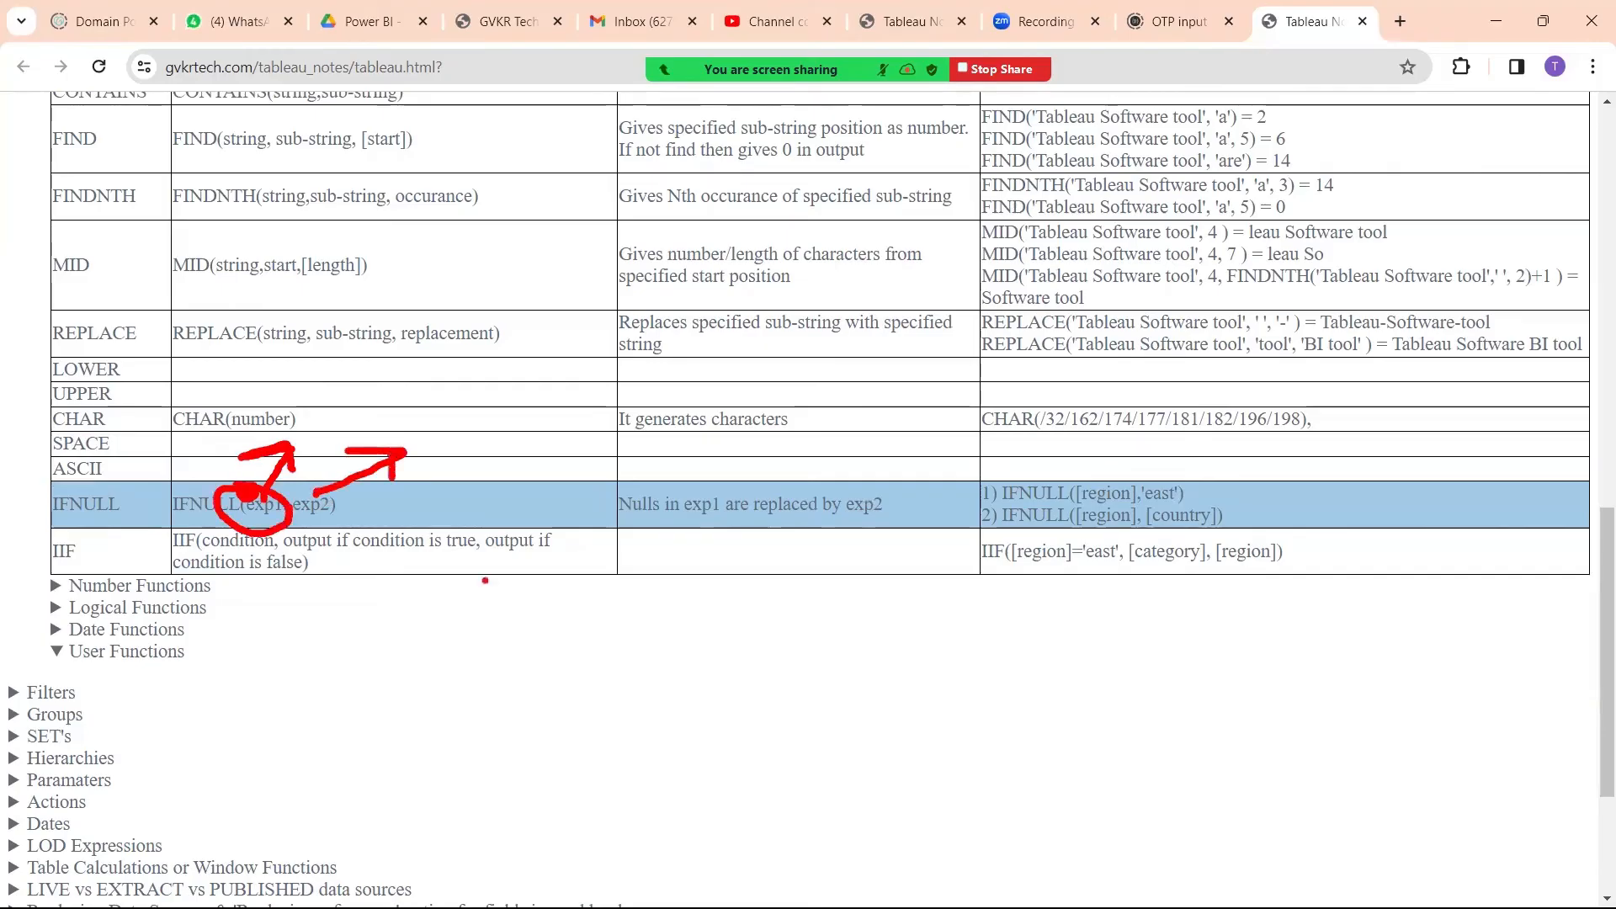
Step: Clear the annotations from the notes, return to Tableau and shift the Calculation7 editor slightly over the sheet
{"action": "key", "text": "Escape"}
{"action": "key", "text": "alt+Tab"}
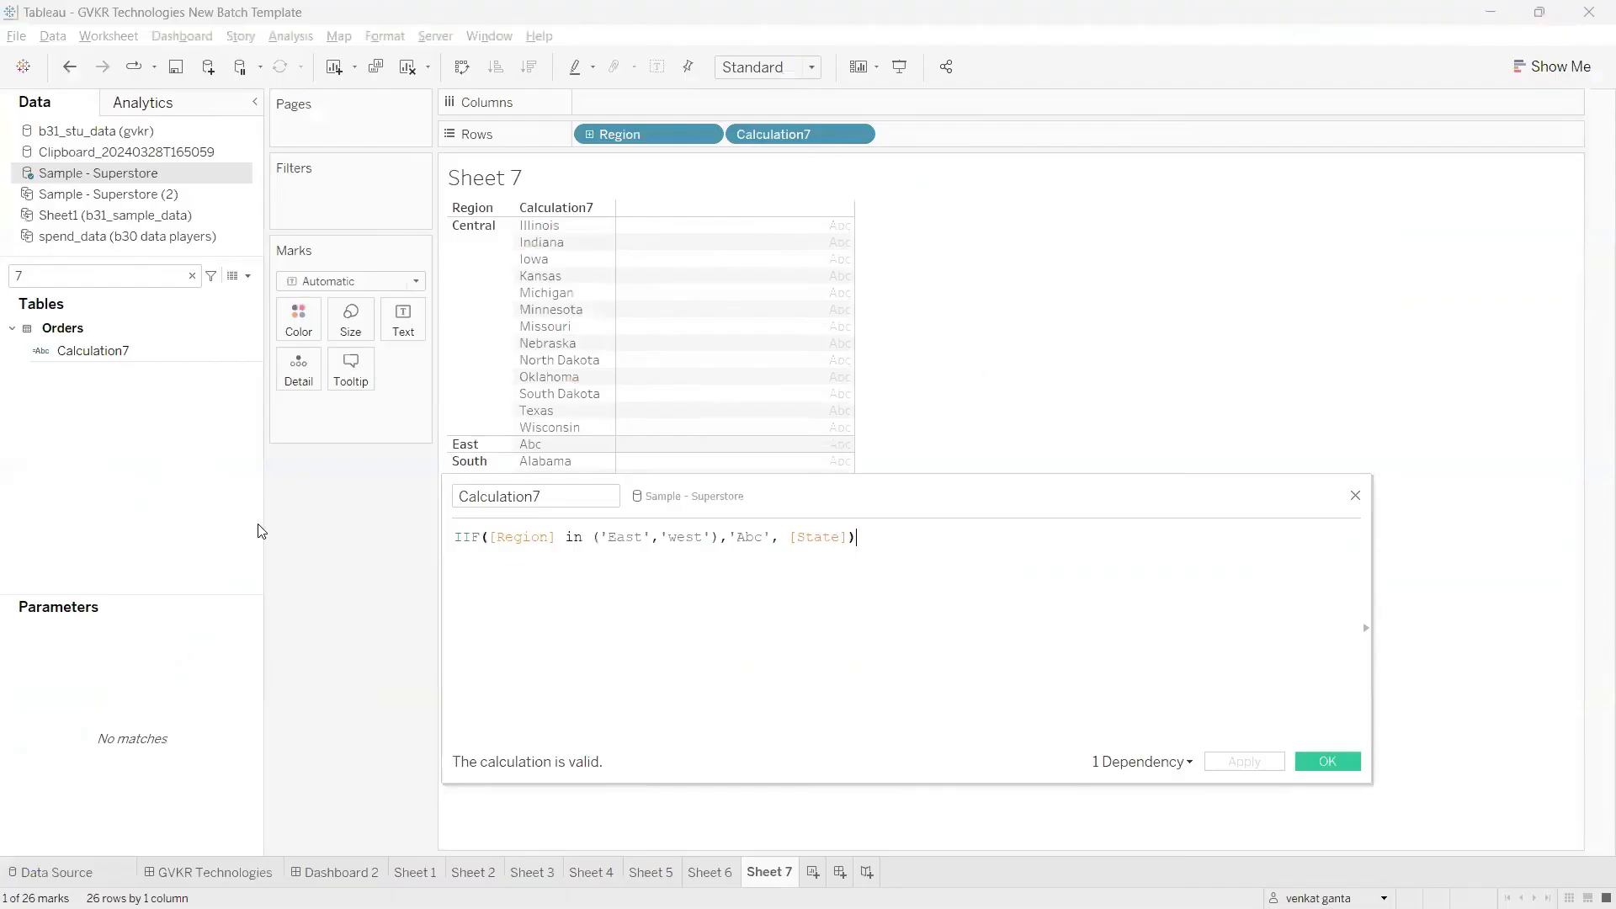
{"action": "left_click_drag", "start_coordinate": [1202, 497], "coordinate": [1201, 497]}
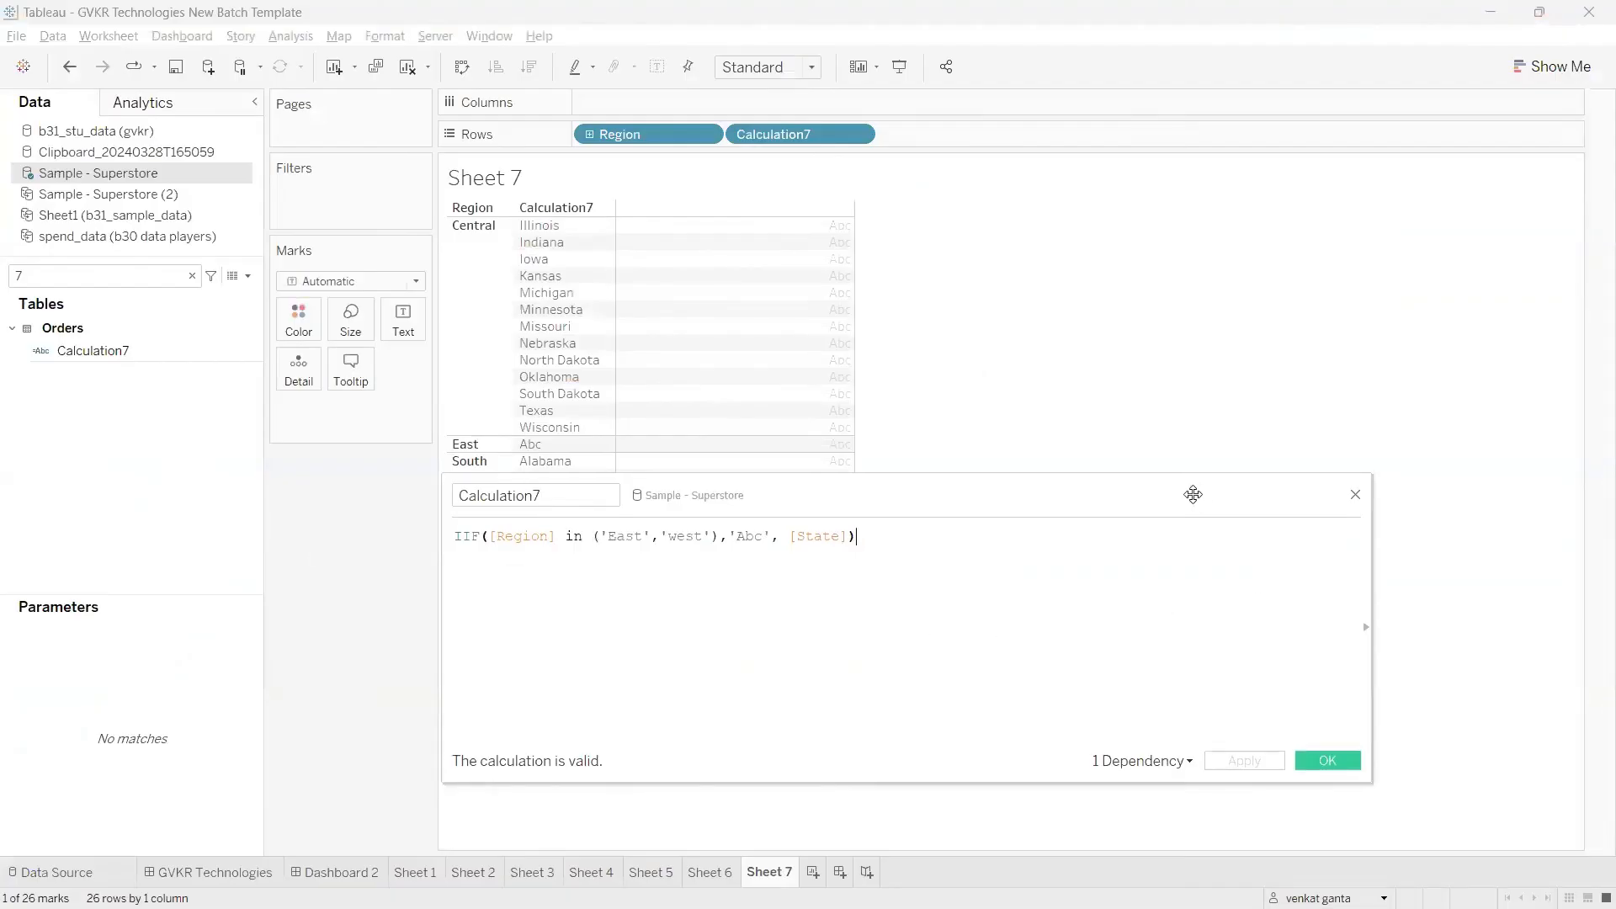
{"action": "left_click_drag", "start_coordinate": [1193, 495], "coordinate": [1246, 491]}
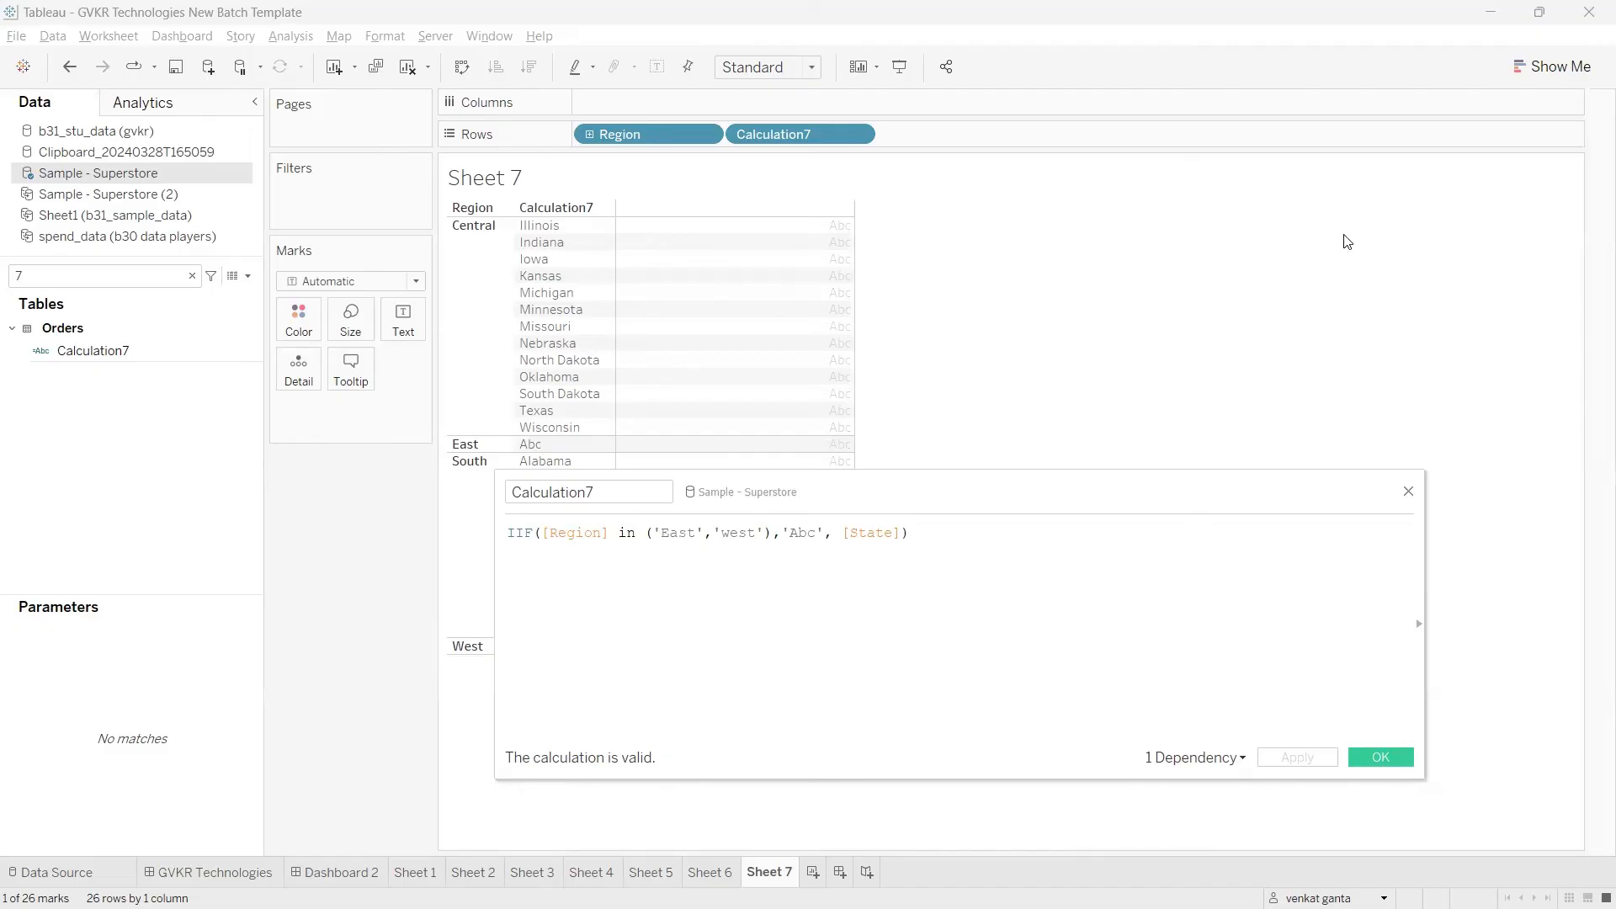
Step: Accept the Calculation7 formula, switch to the mapping_file workbook in Excel and add a new blank worksheet for sample data
{"action": "left_click", "coordinate": [1380, 757]}
{"action": "left_click", "coordinate": [751, 694]}
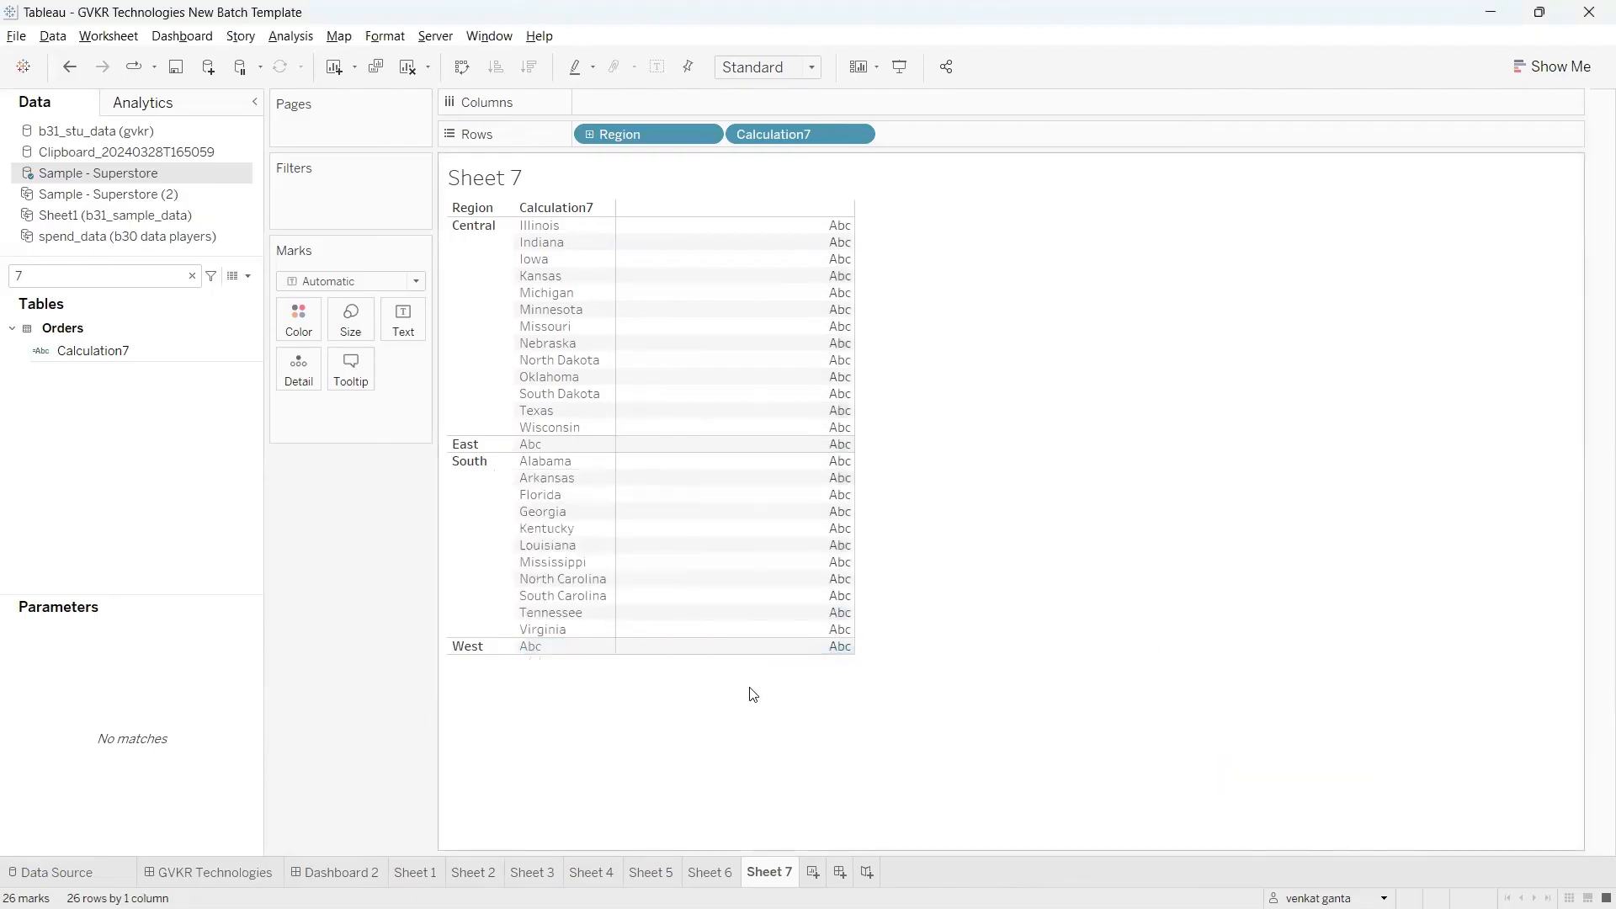
{"action": "mouse_move", "coordinate": [776, 907]}
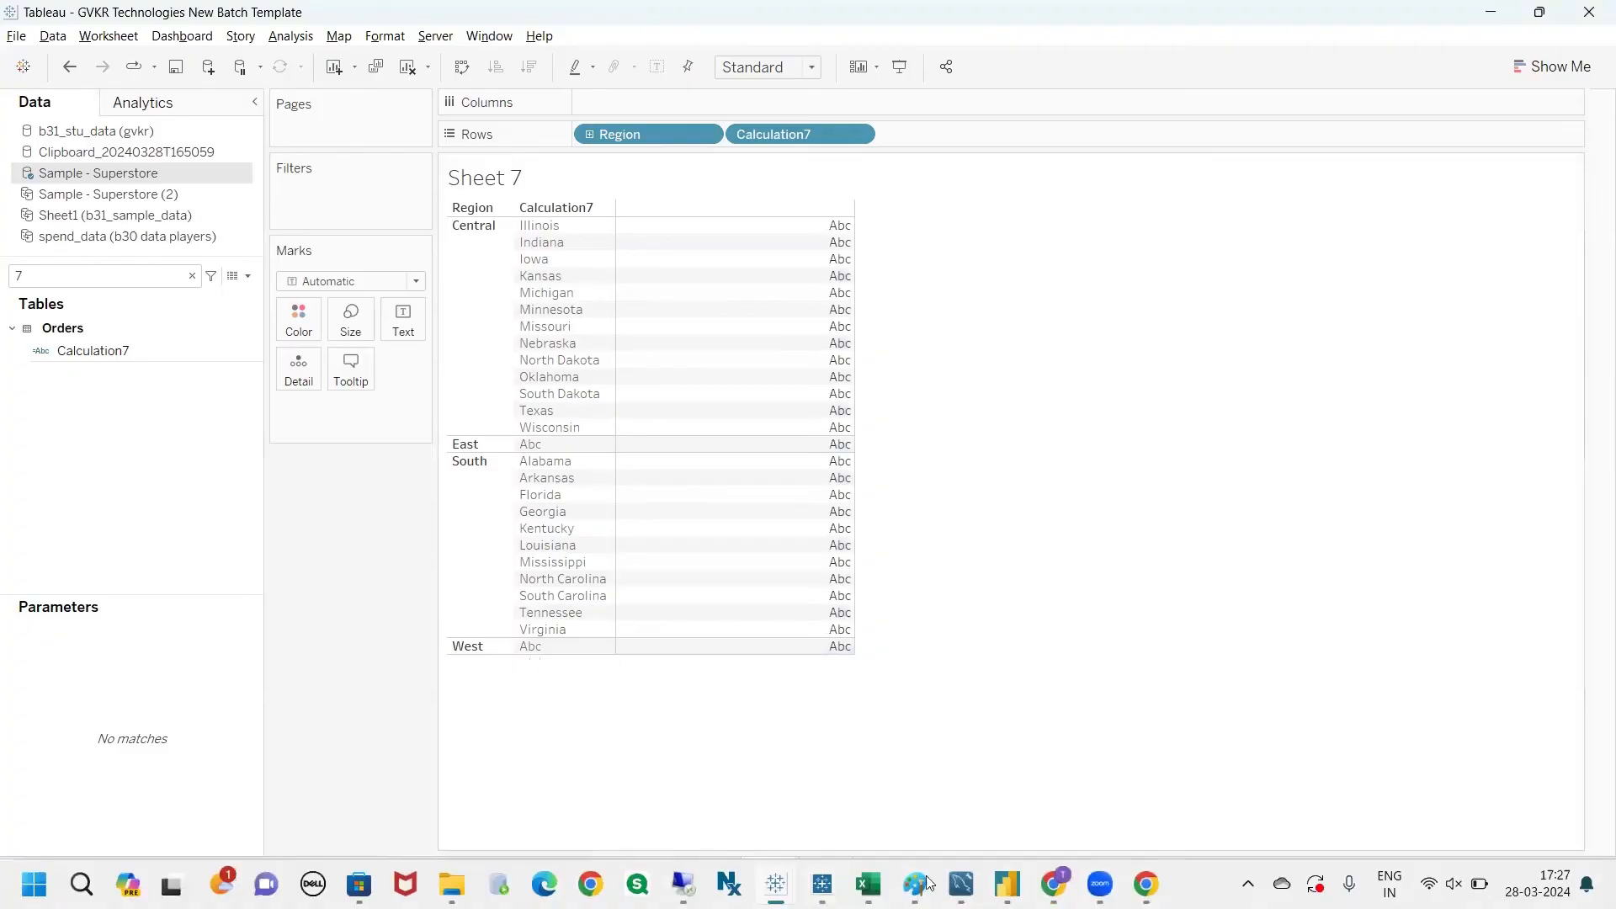
{"action": "left_click", "coordinate": [867, 884]}
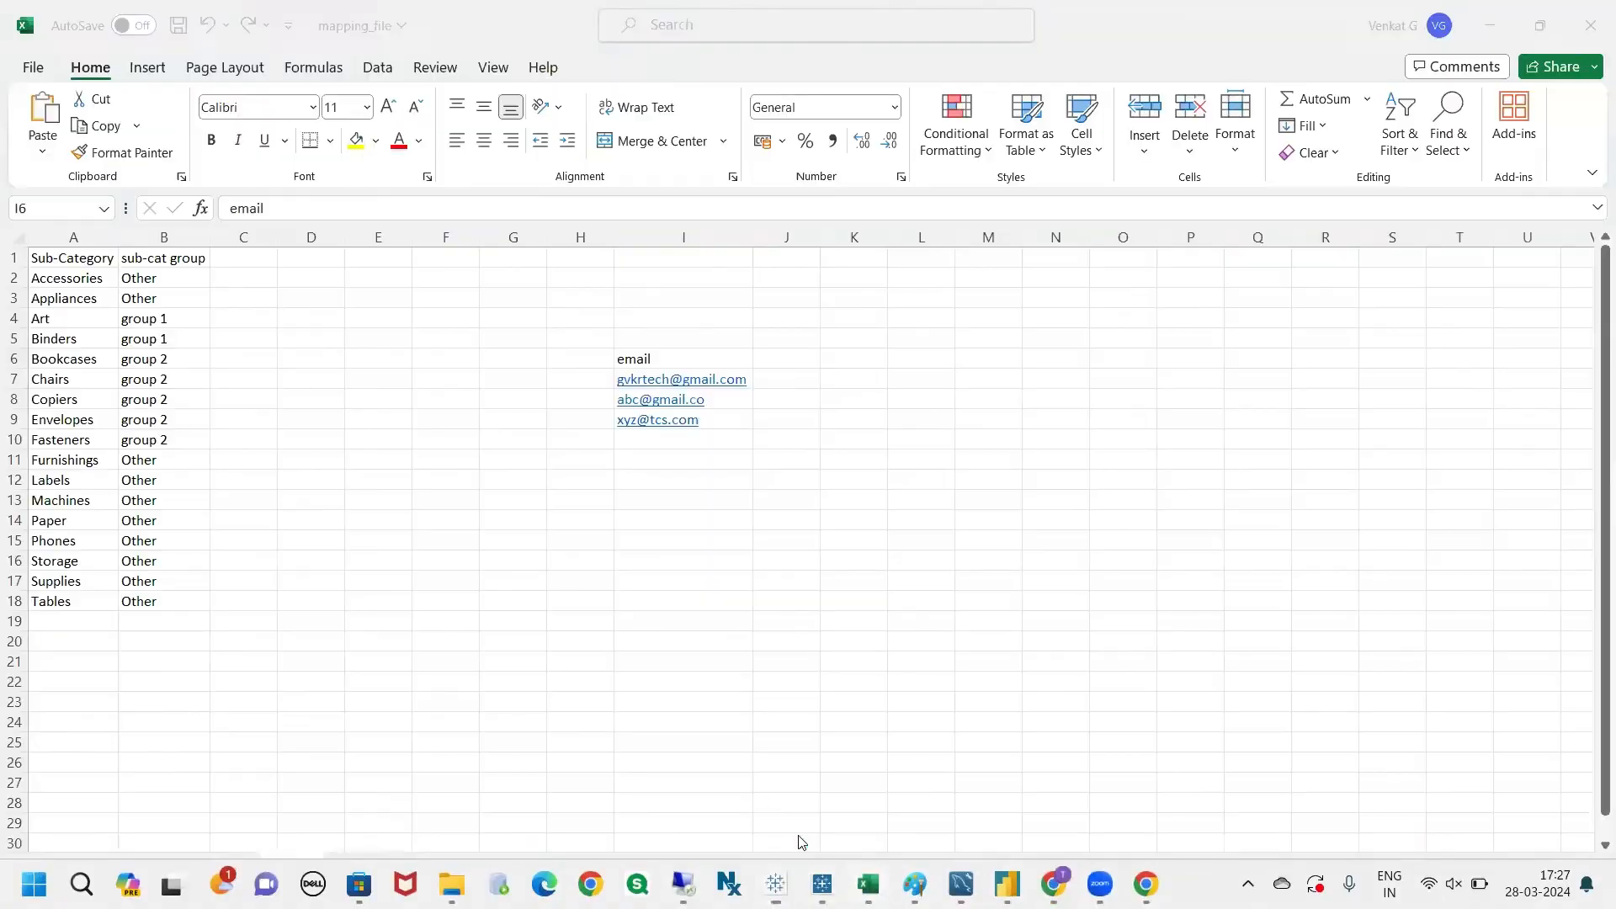
{"action": "left_click", "coordinate": [396, 578]}
{"action": "left_click", "coordinate": [374, 868]}
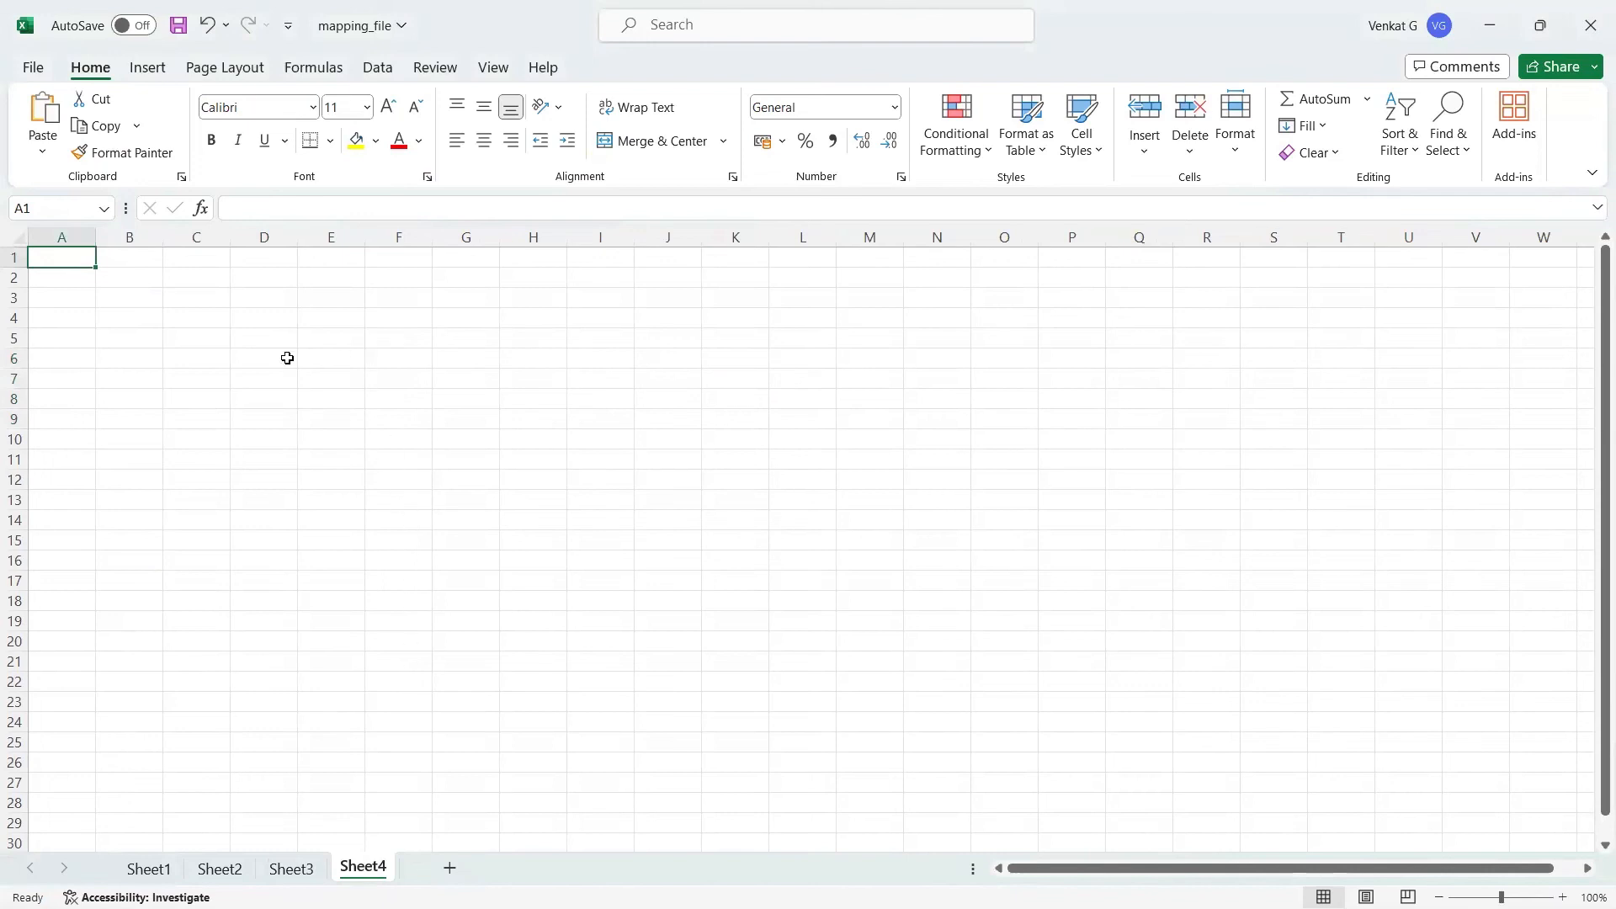
{"action": "left_click", "coordinate": [151, 868]}
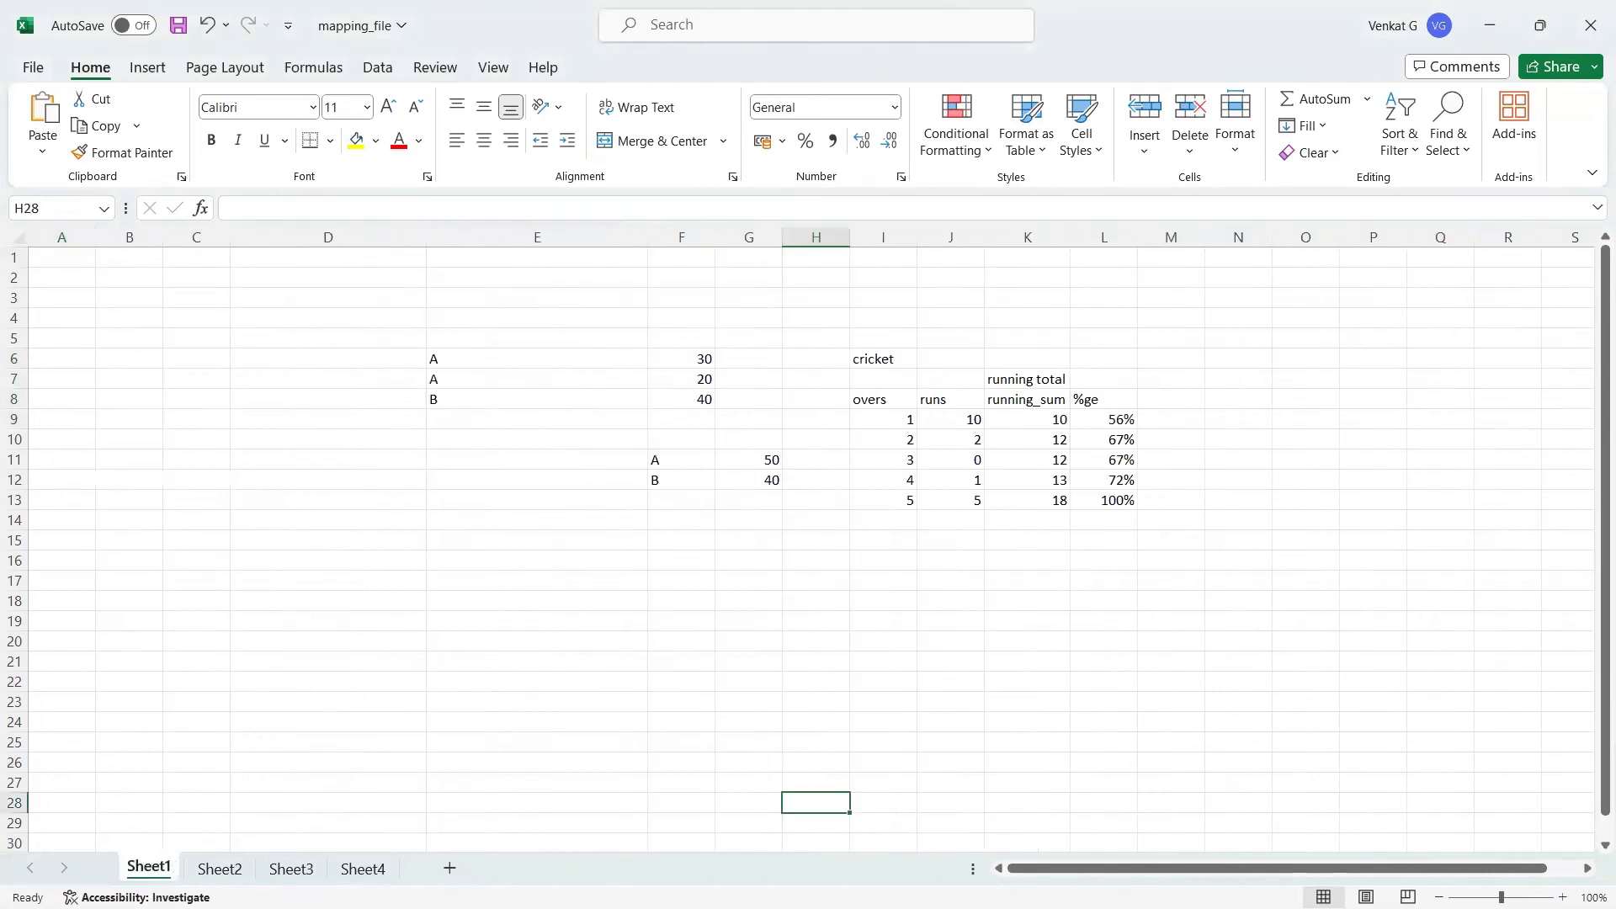
{"action": "left_click", "coordinate": [363, 867]}
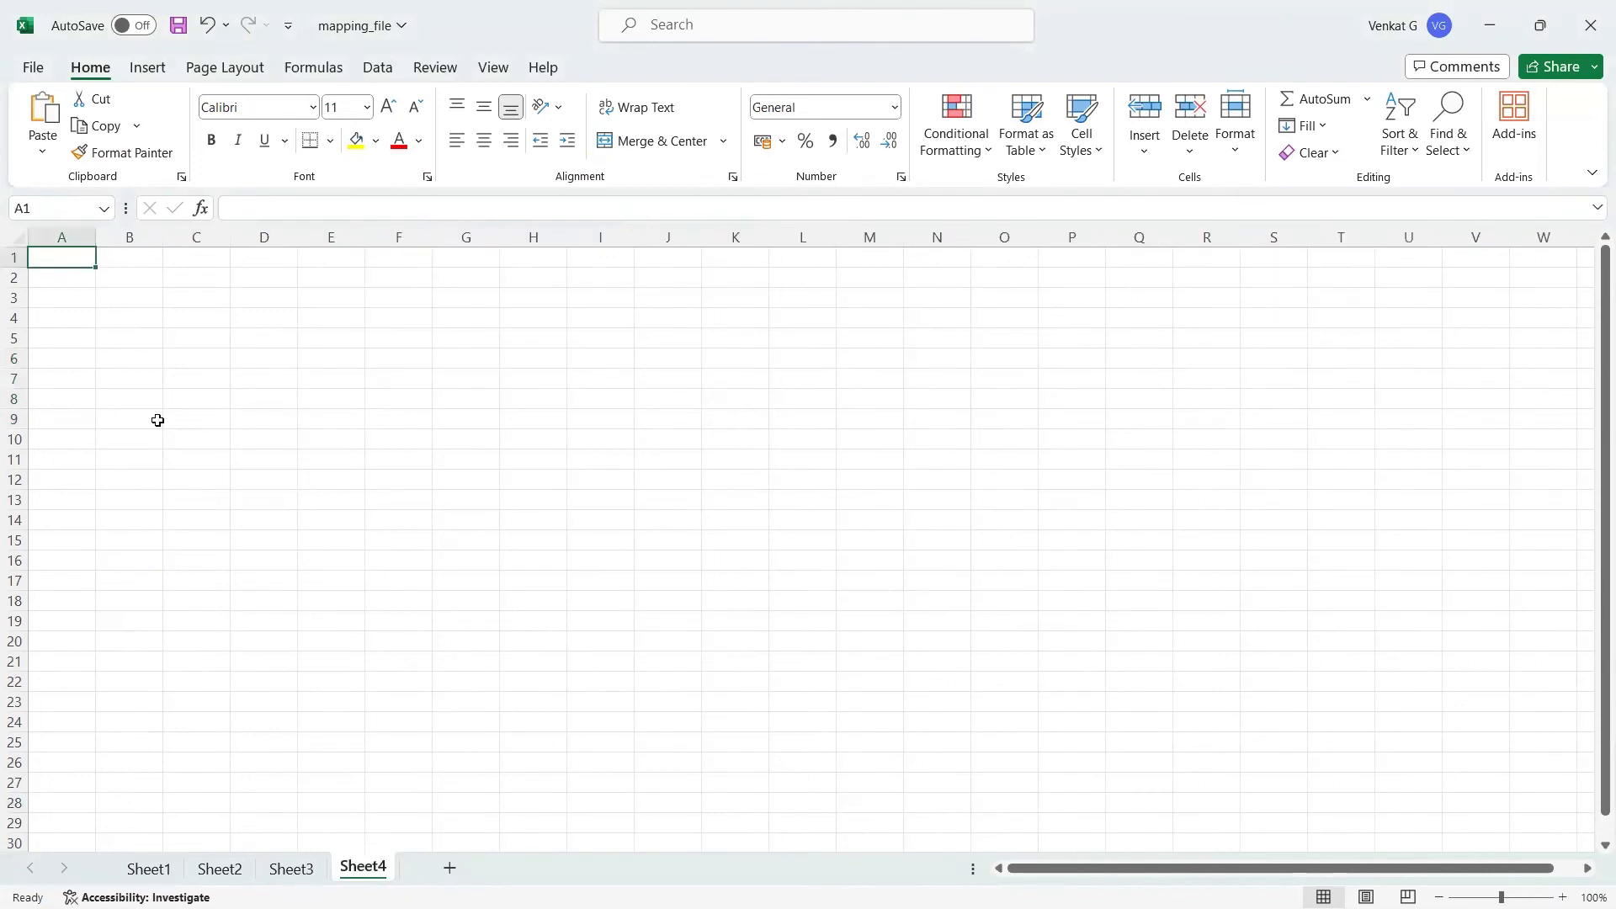
Step: Enter the column headers name and sales in cells A1 and B1 of the new worksheet
{"action": "type", "text": "name"}
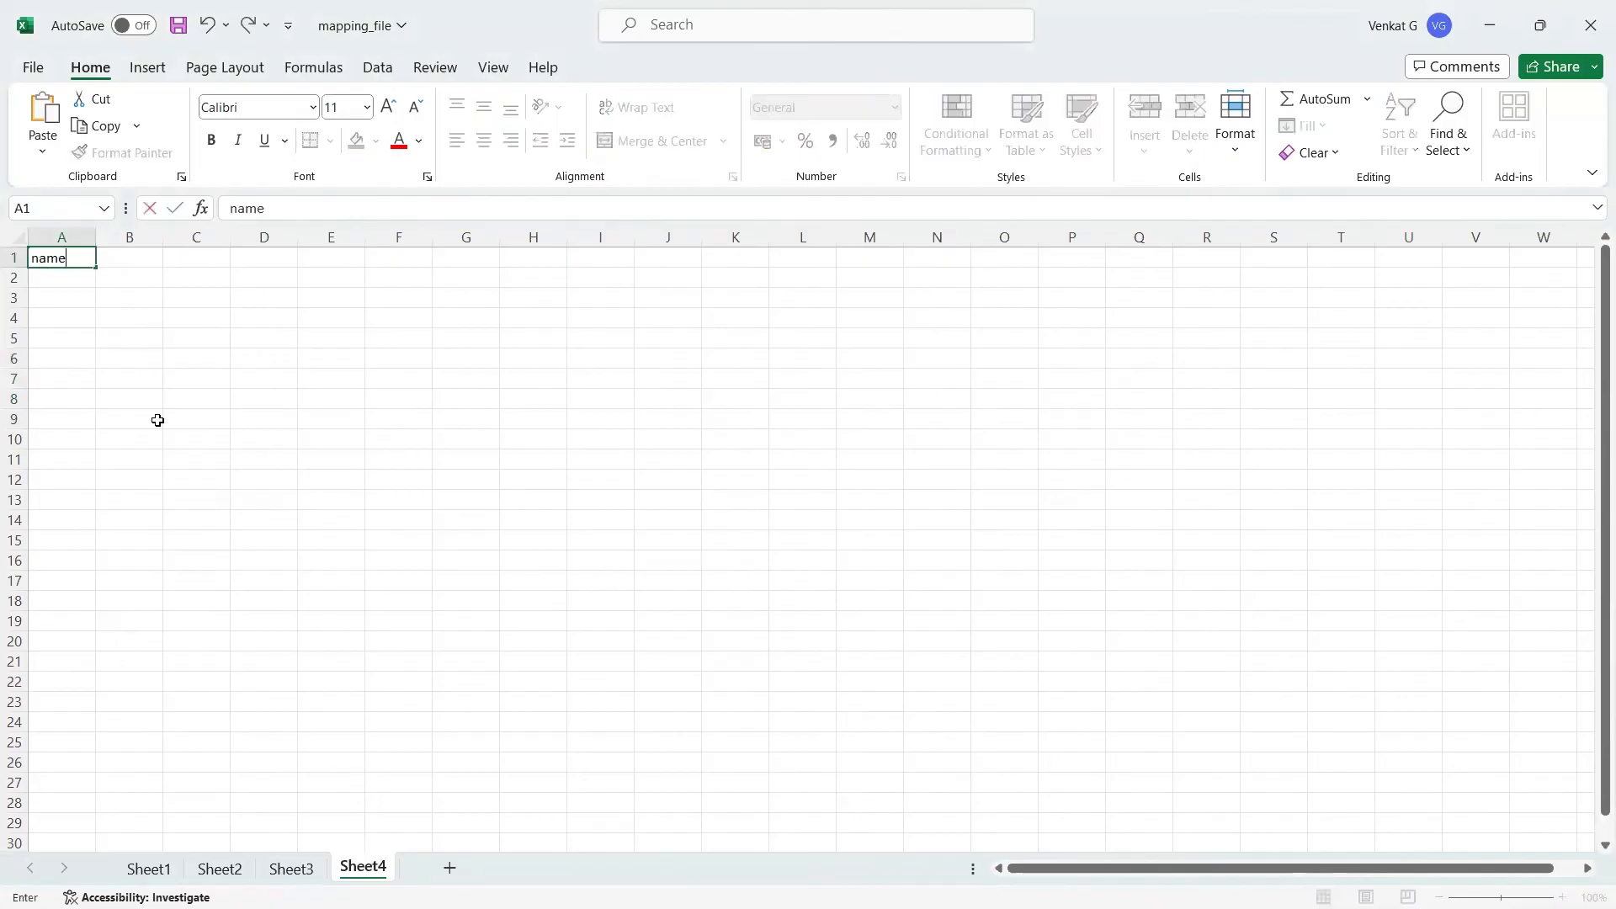
{"action": "left_click", "coordinate": [138, 248]}
{"action": "type", "text": "sales"}
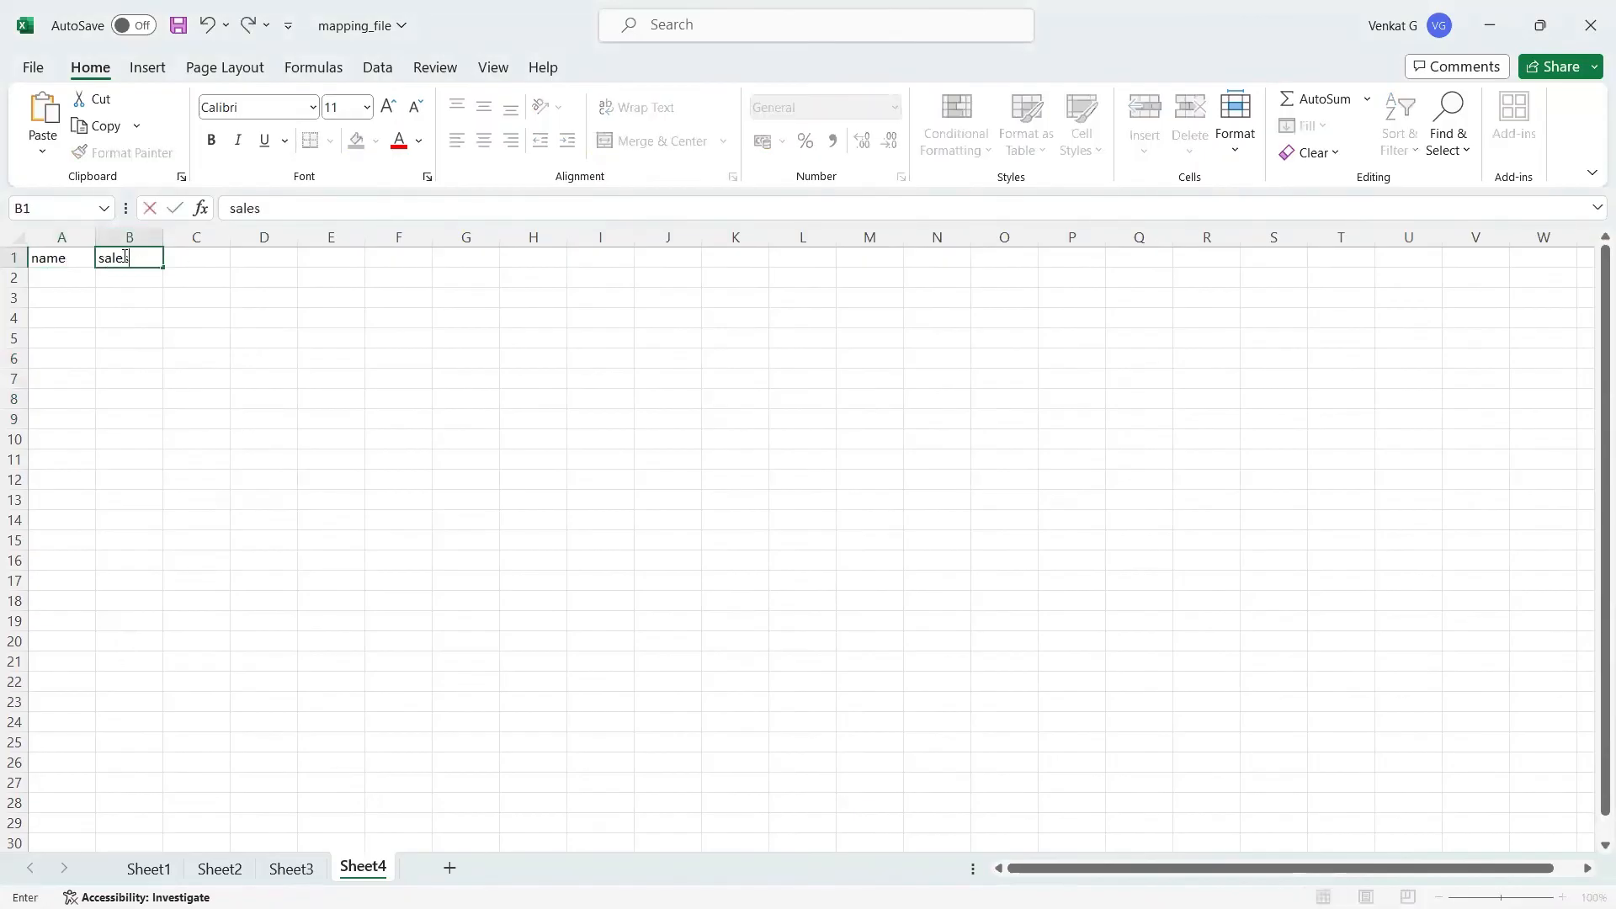
Step: Fill the first two data rows with name a and sales 40, and name b and sales 20
{"action": "left_click", "coordinate": [65, 274]}
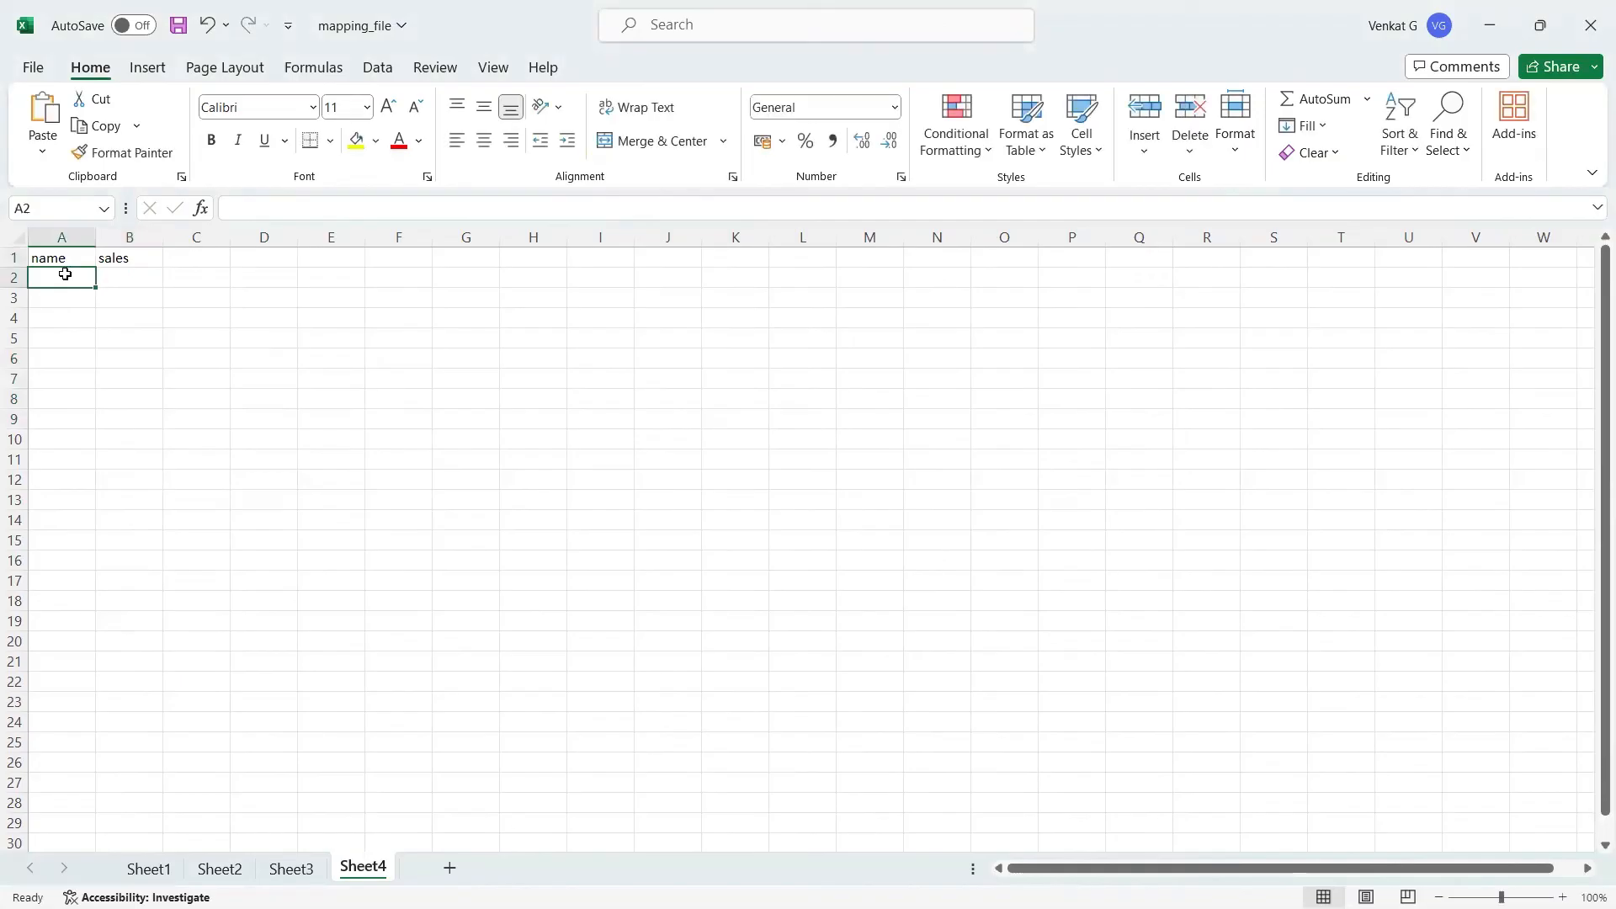
{"action": "type", "text": "a"}
{"action": "left_click", "coordinate": [146, 284]}
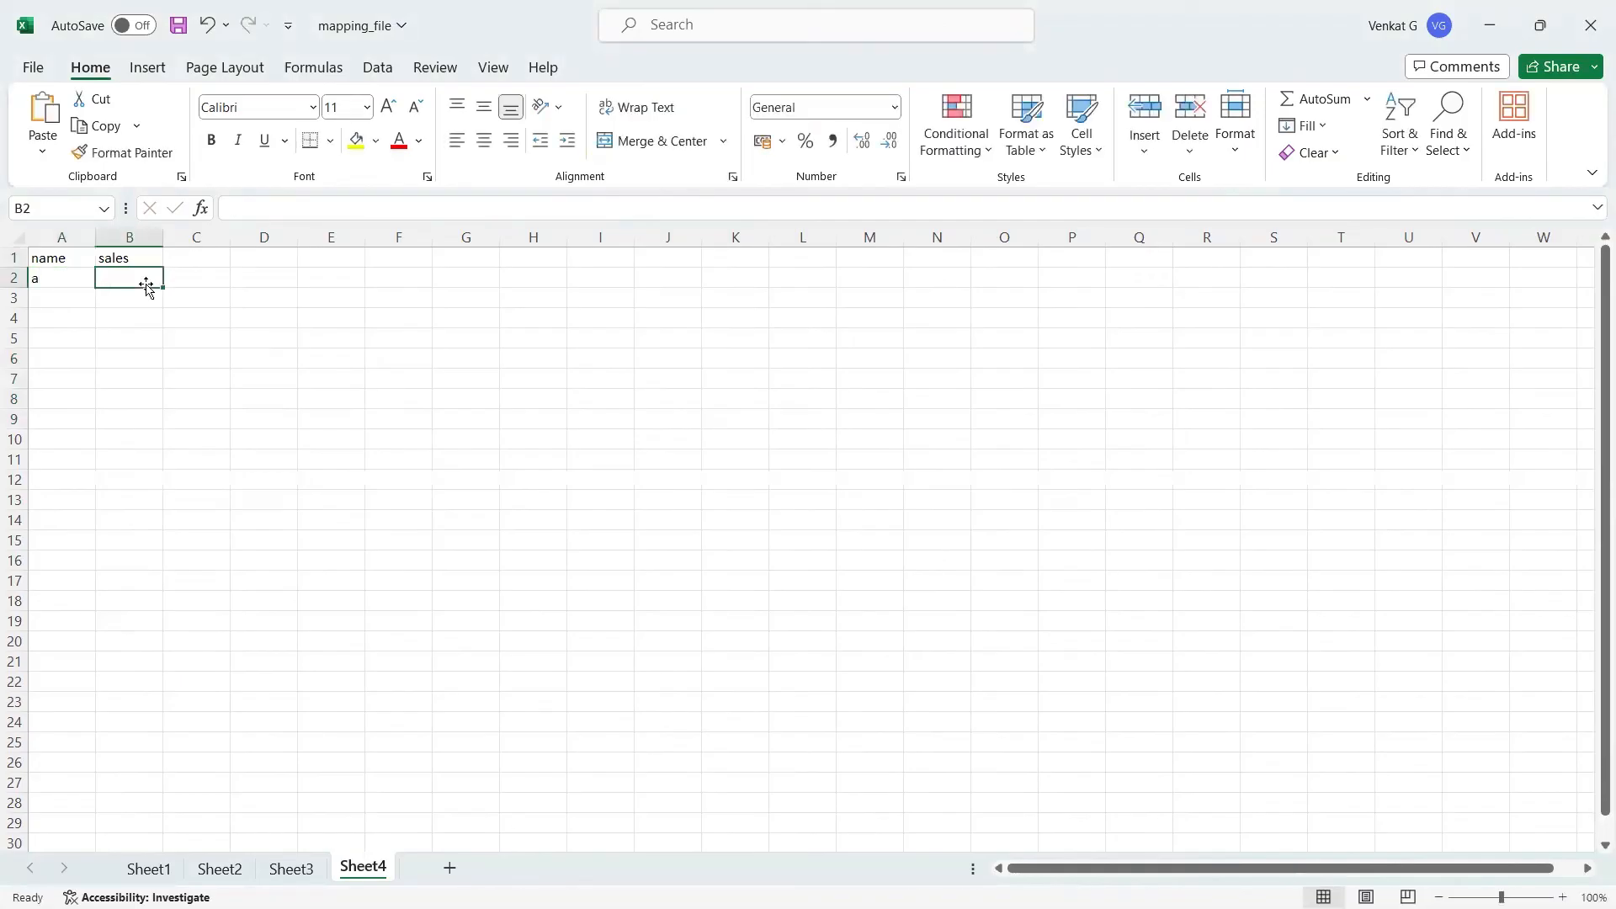
{"action": "type", "text": "40"}
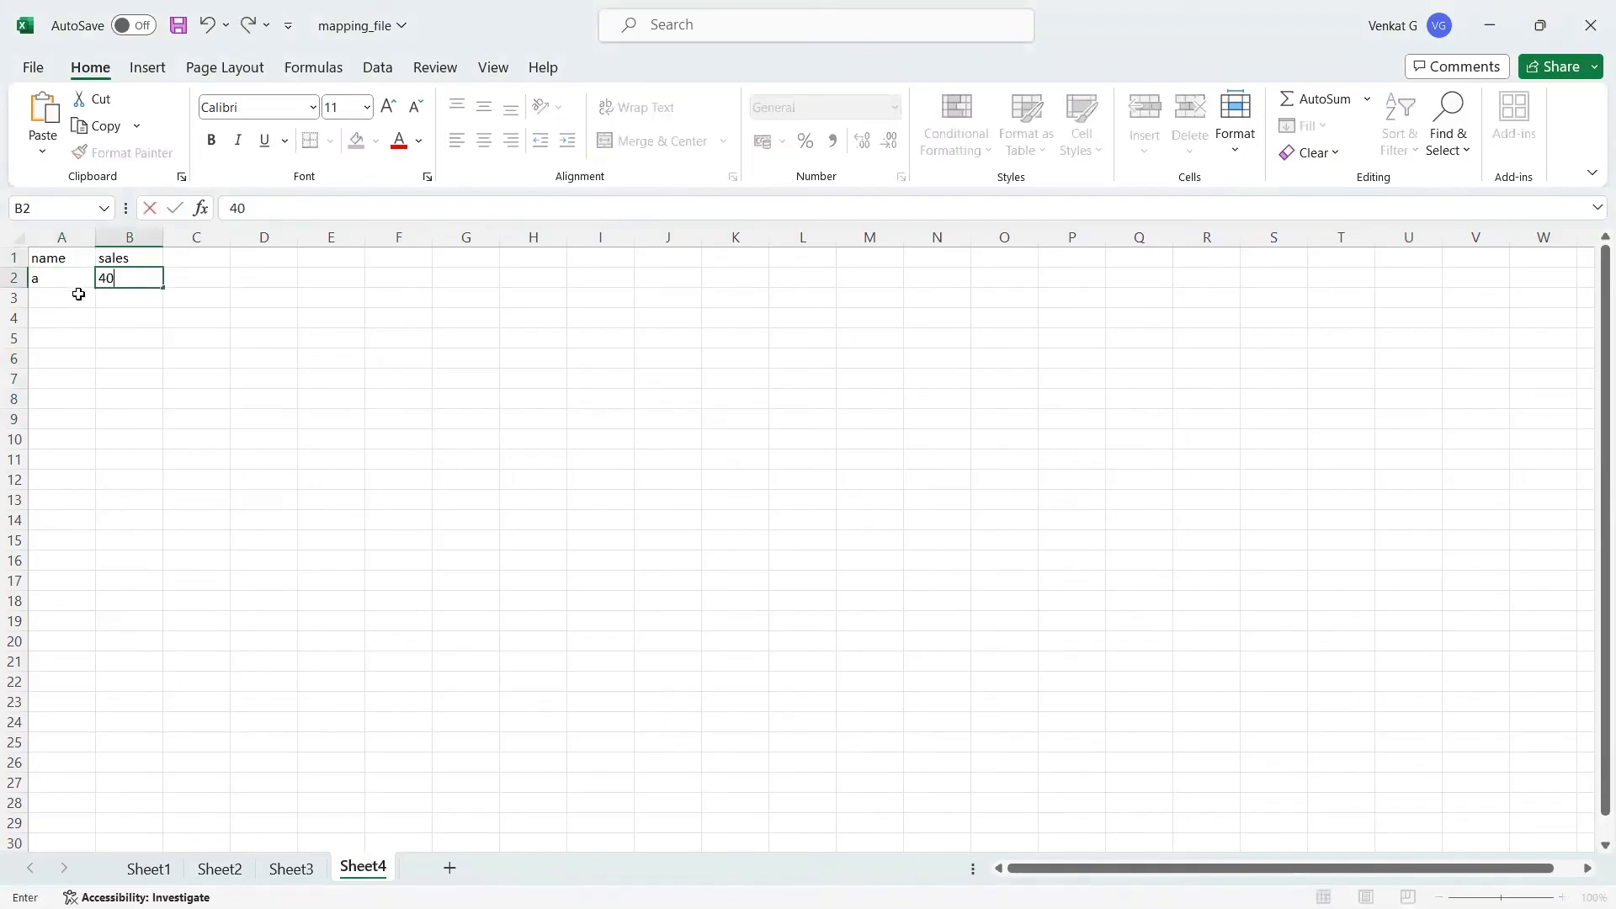
{"action": "left_click", "coordinate": [79, 293]}
{"action": "type", "text": "b"}
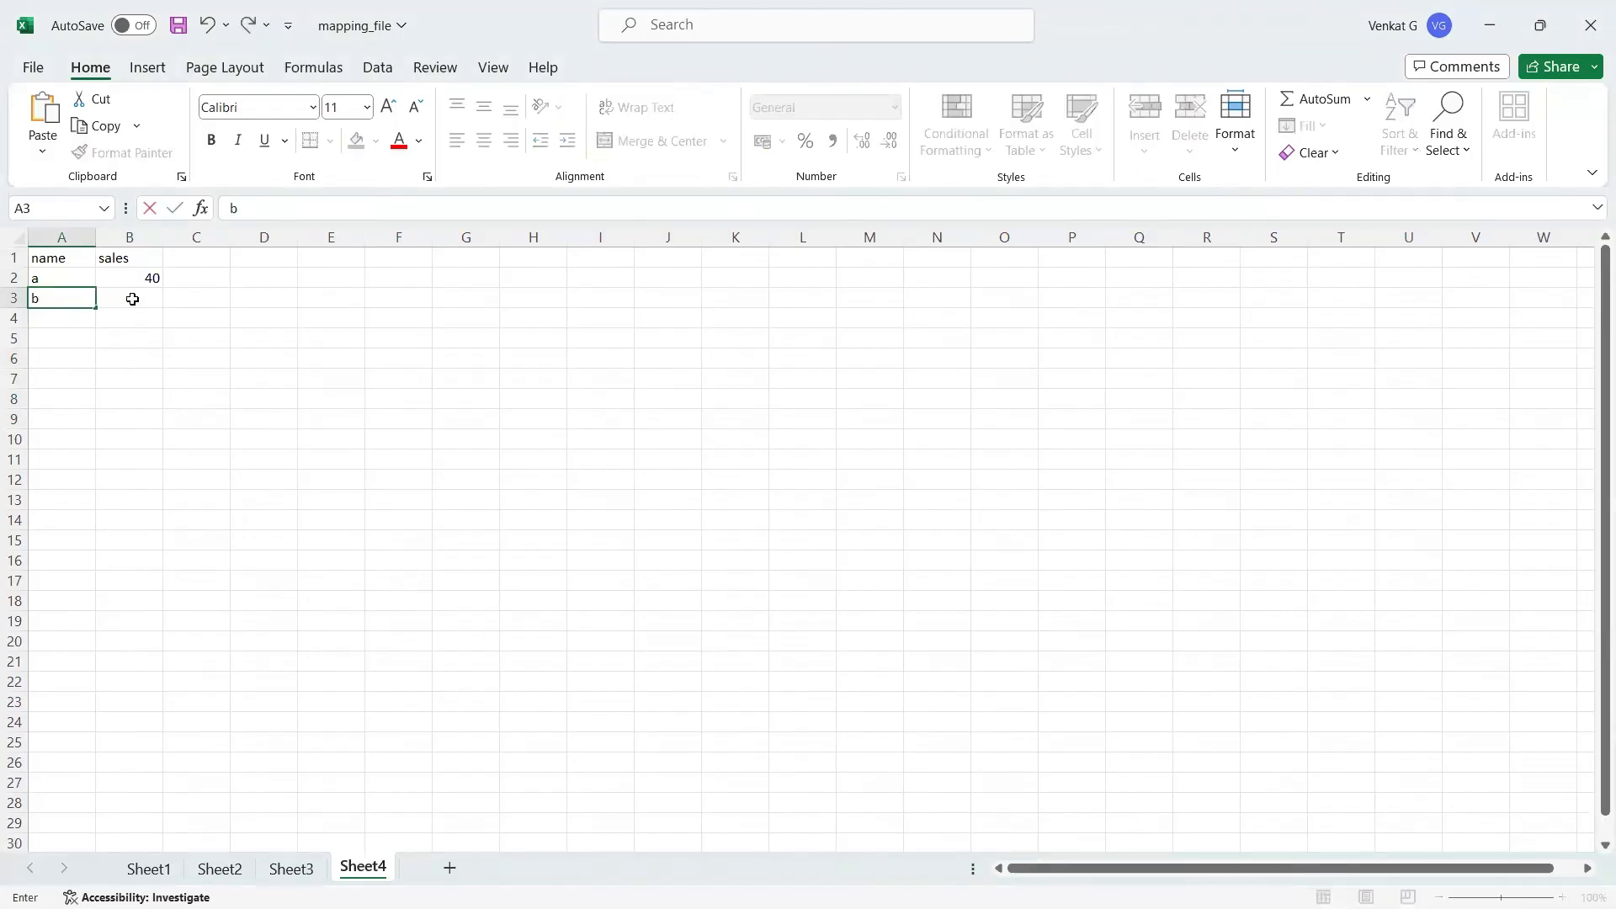
{"action": "left_click", "coordinate": [132, 299]}
{"action": "type", "text": "20"}
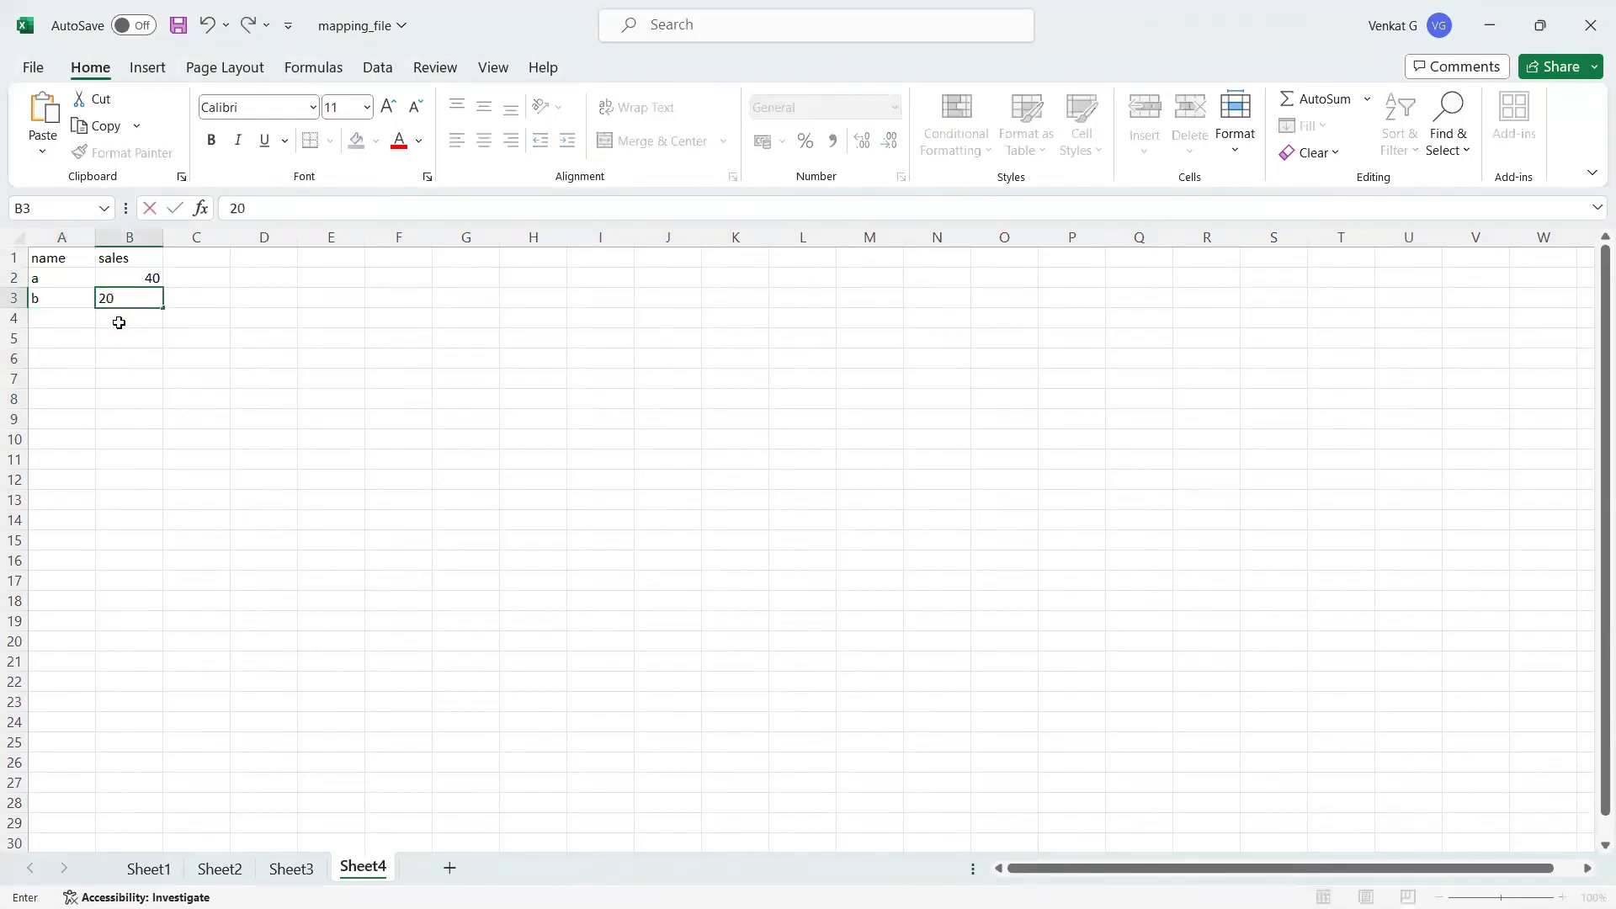
Step: Enter a sales value of 10 in row 4, leaving its name cell empty
{"action": "left_click", "coordinate": [67, 317]}
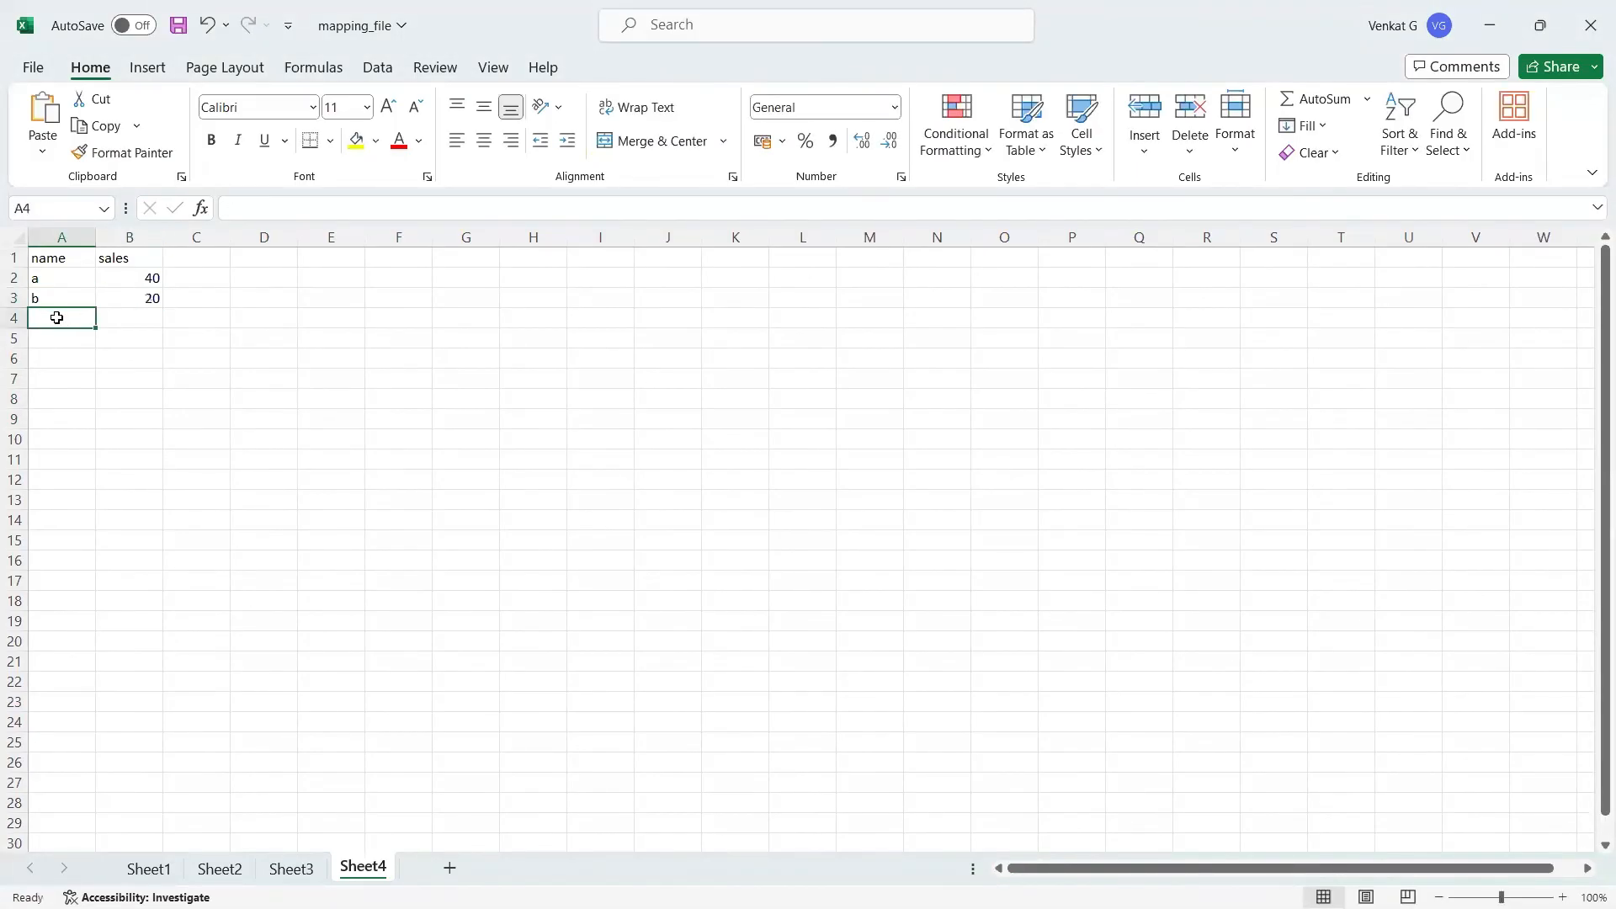
{"action": "left_click", "coordinate": [138, 319]}
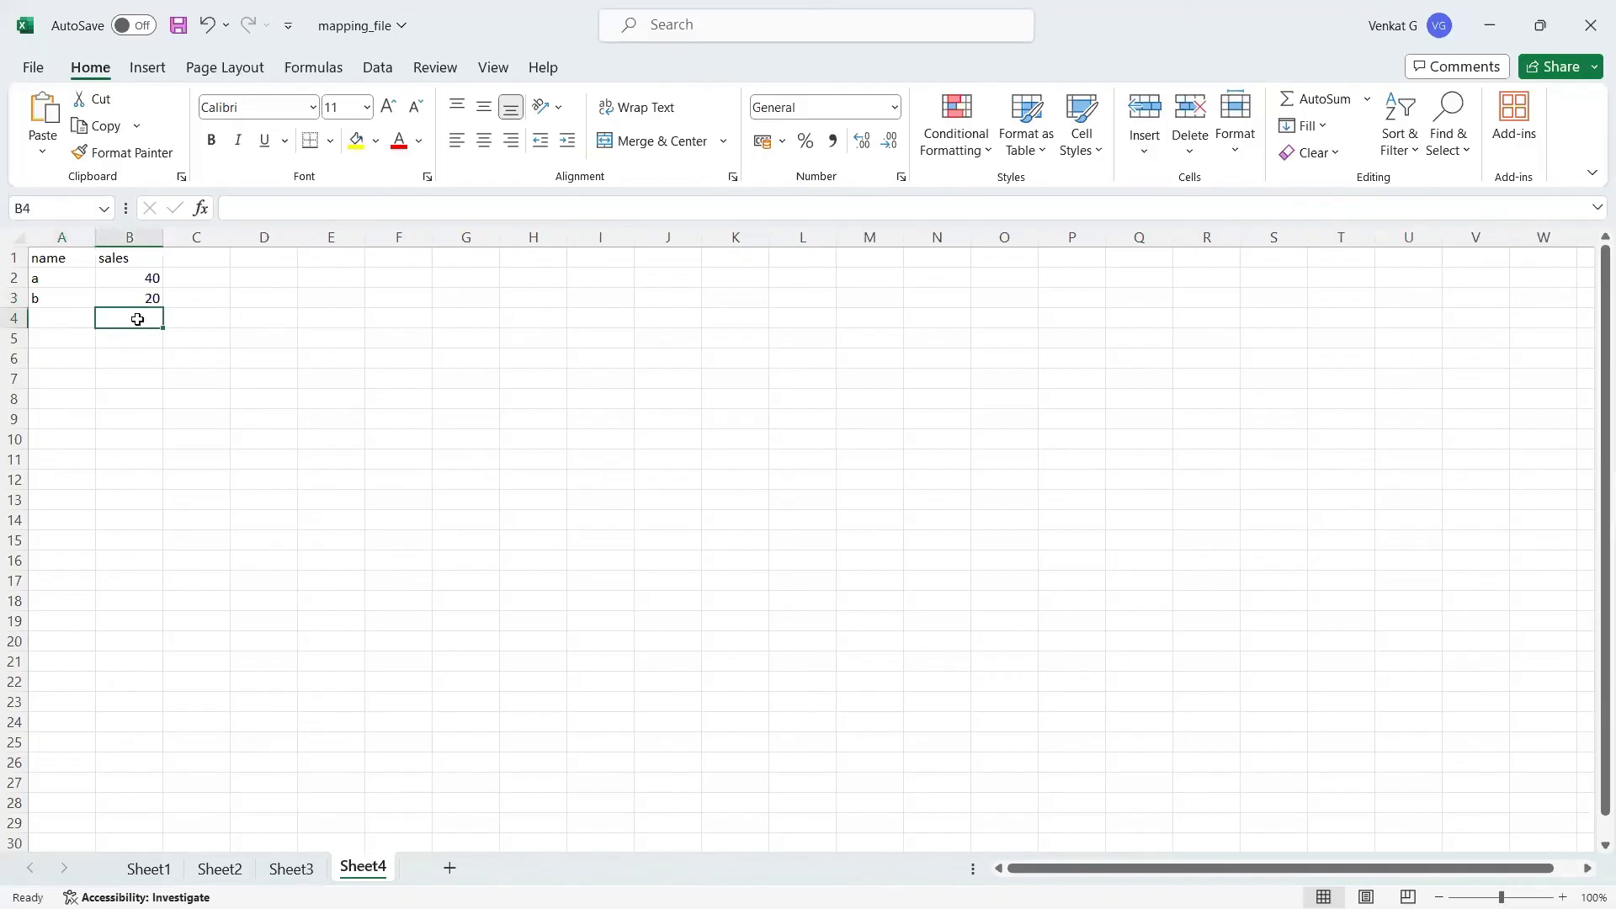
{"action": "type", "text": "10"}
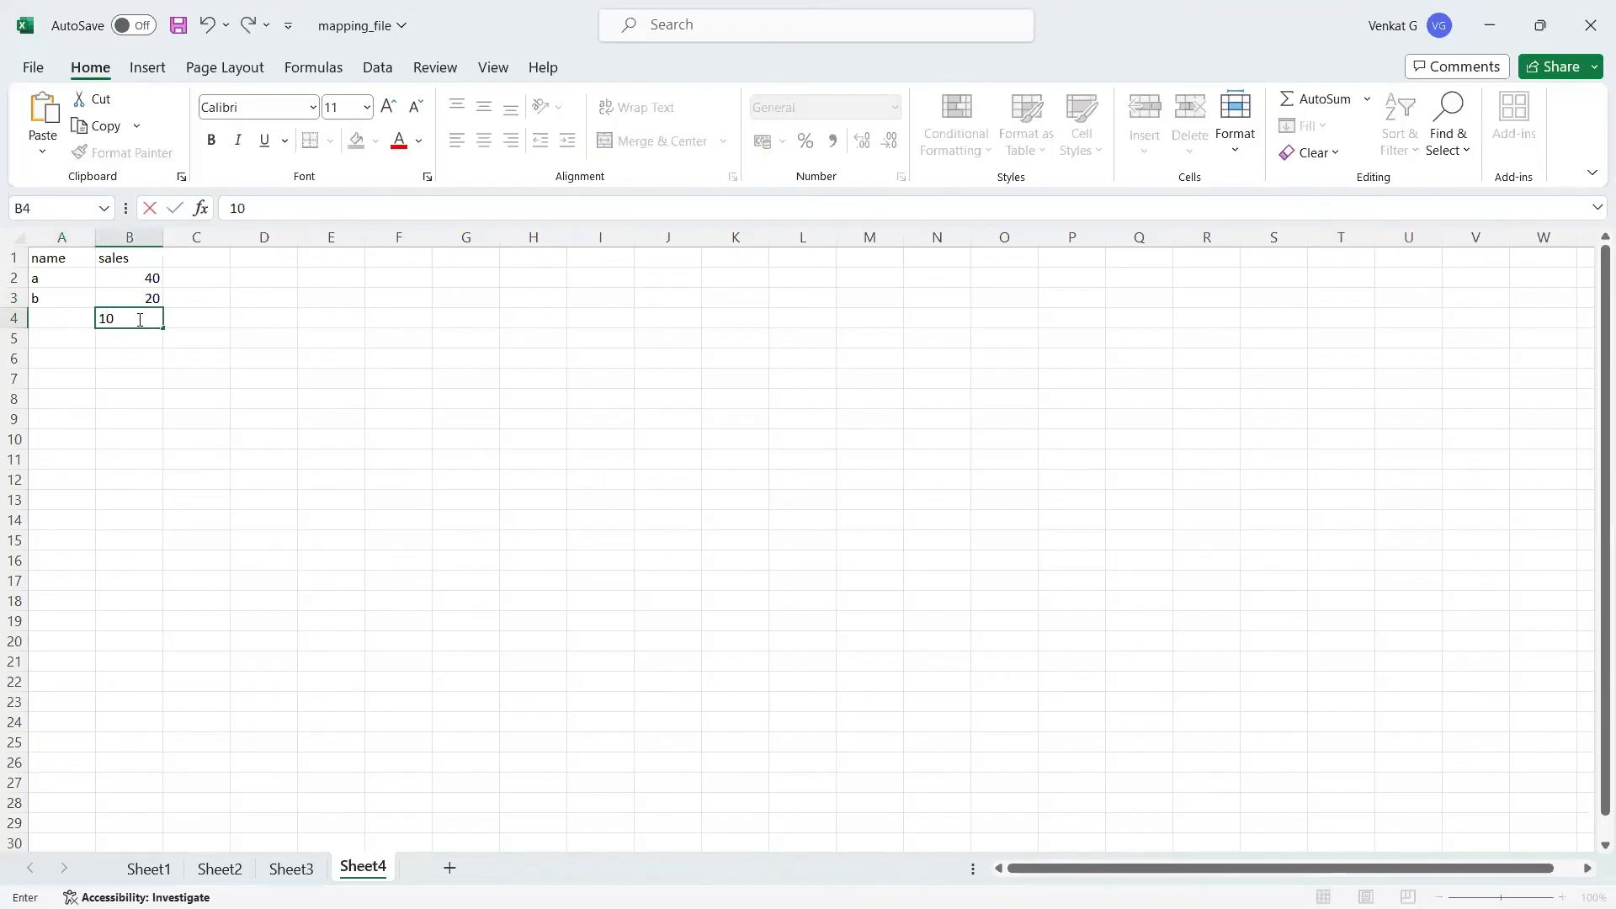
{"action": "left_click", "coordinate": [76, 319]}
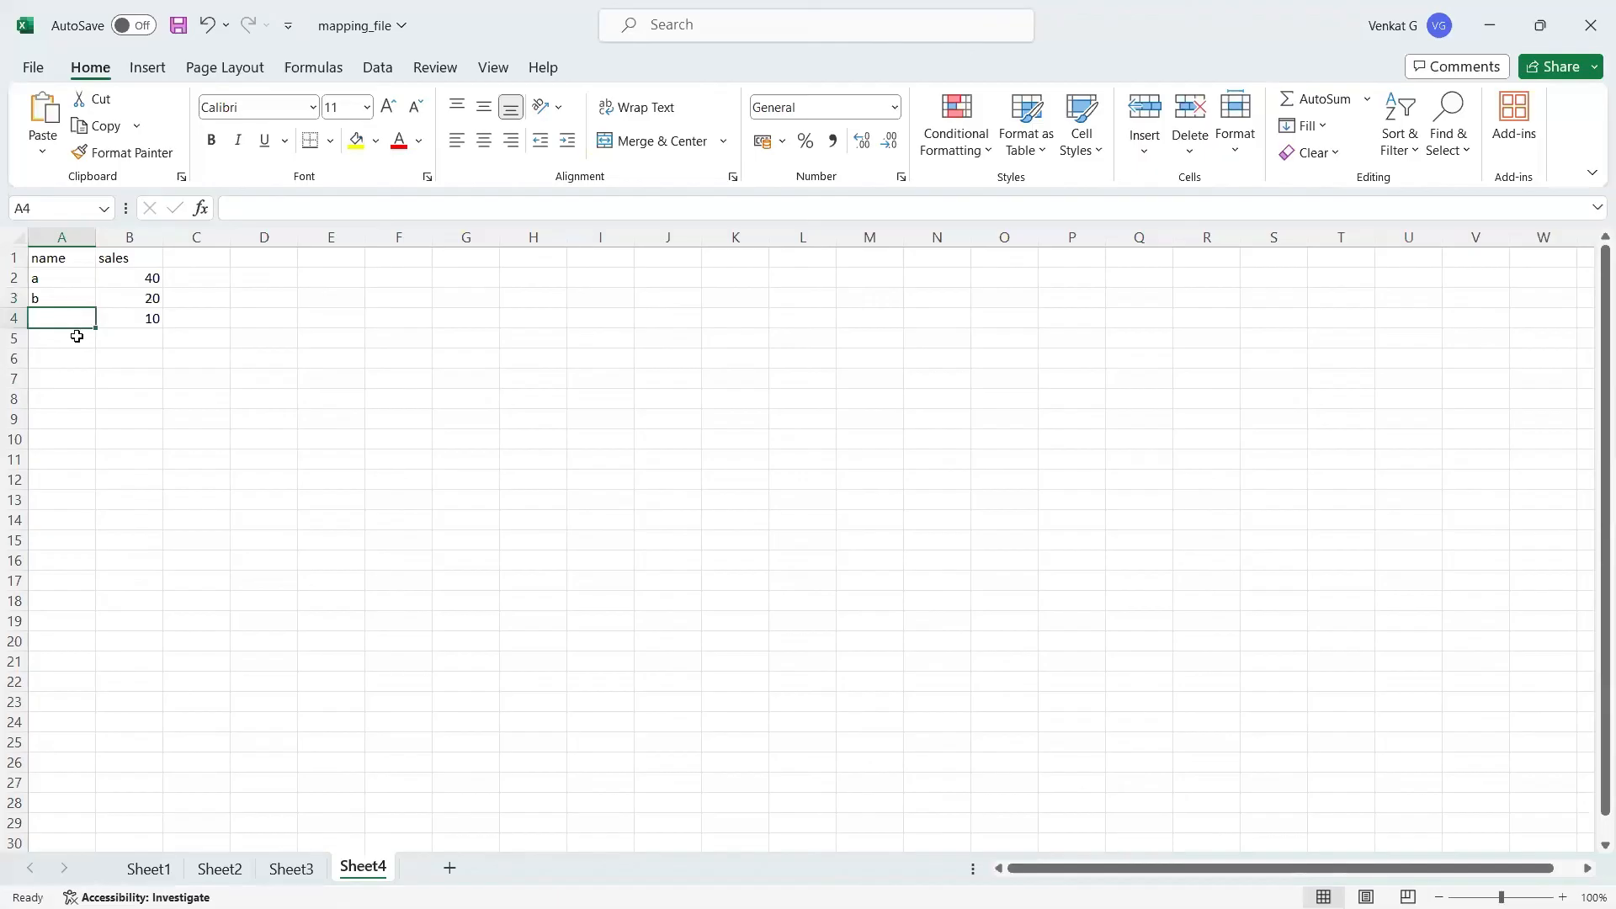
Step: Enter the name d in row 5 and leave its sales cell empty
{"action": "left_click", "coordinate": [77, 338]}
{"action": "type", "text": "d"}
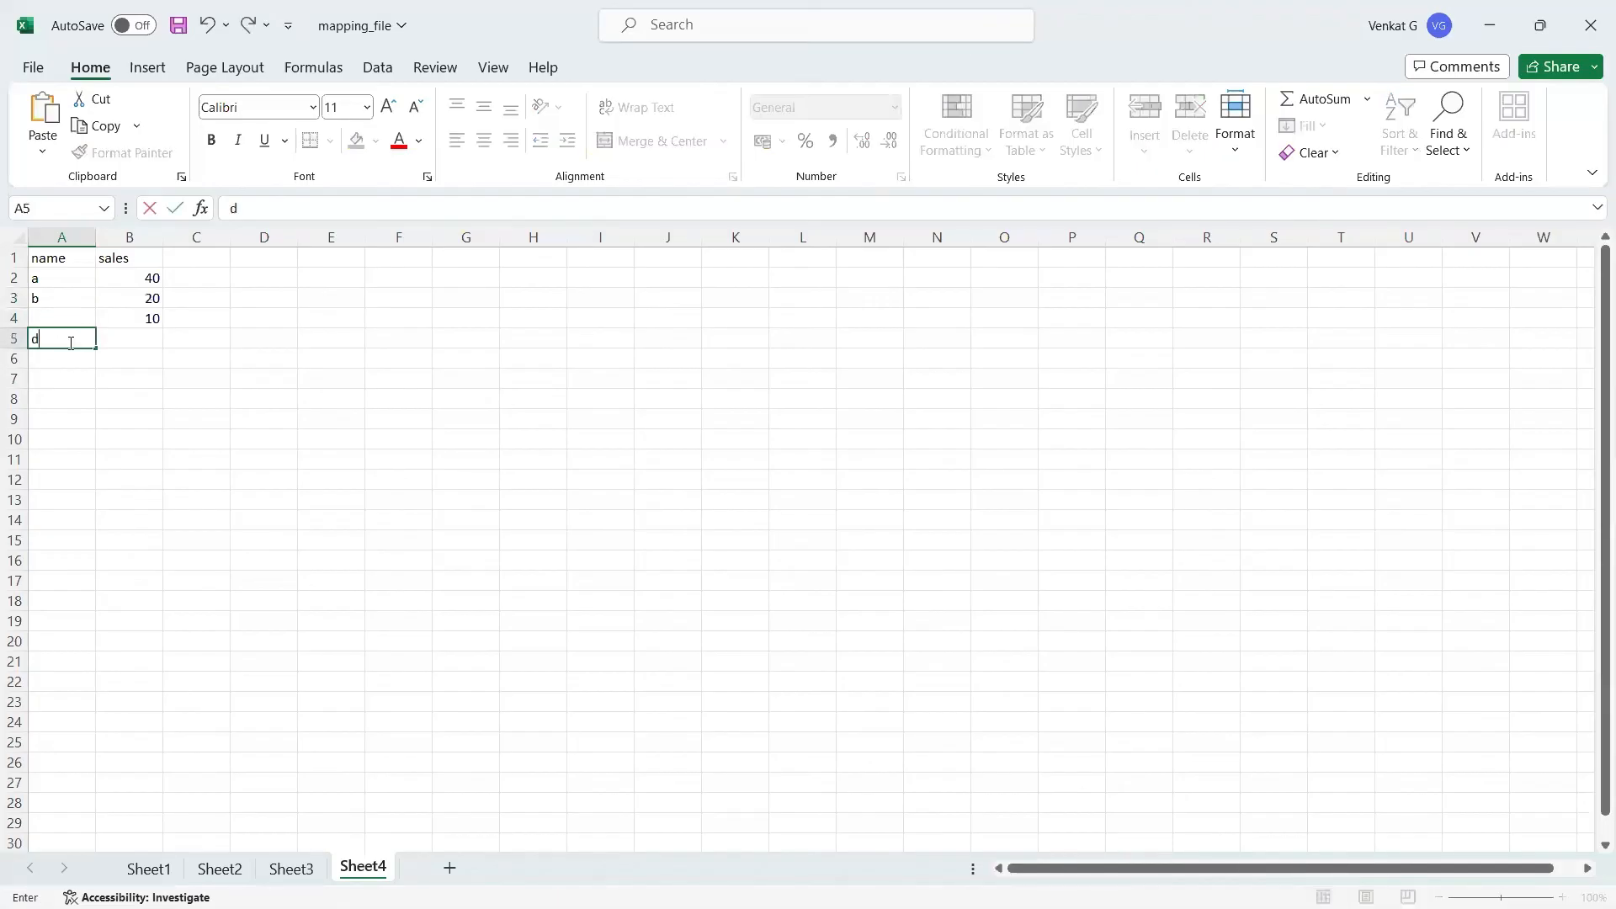
{"action": "left_click", "coordinate": [129, 338]}
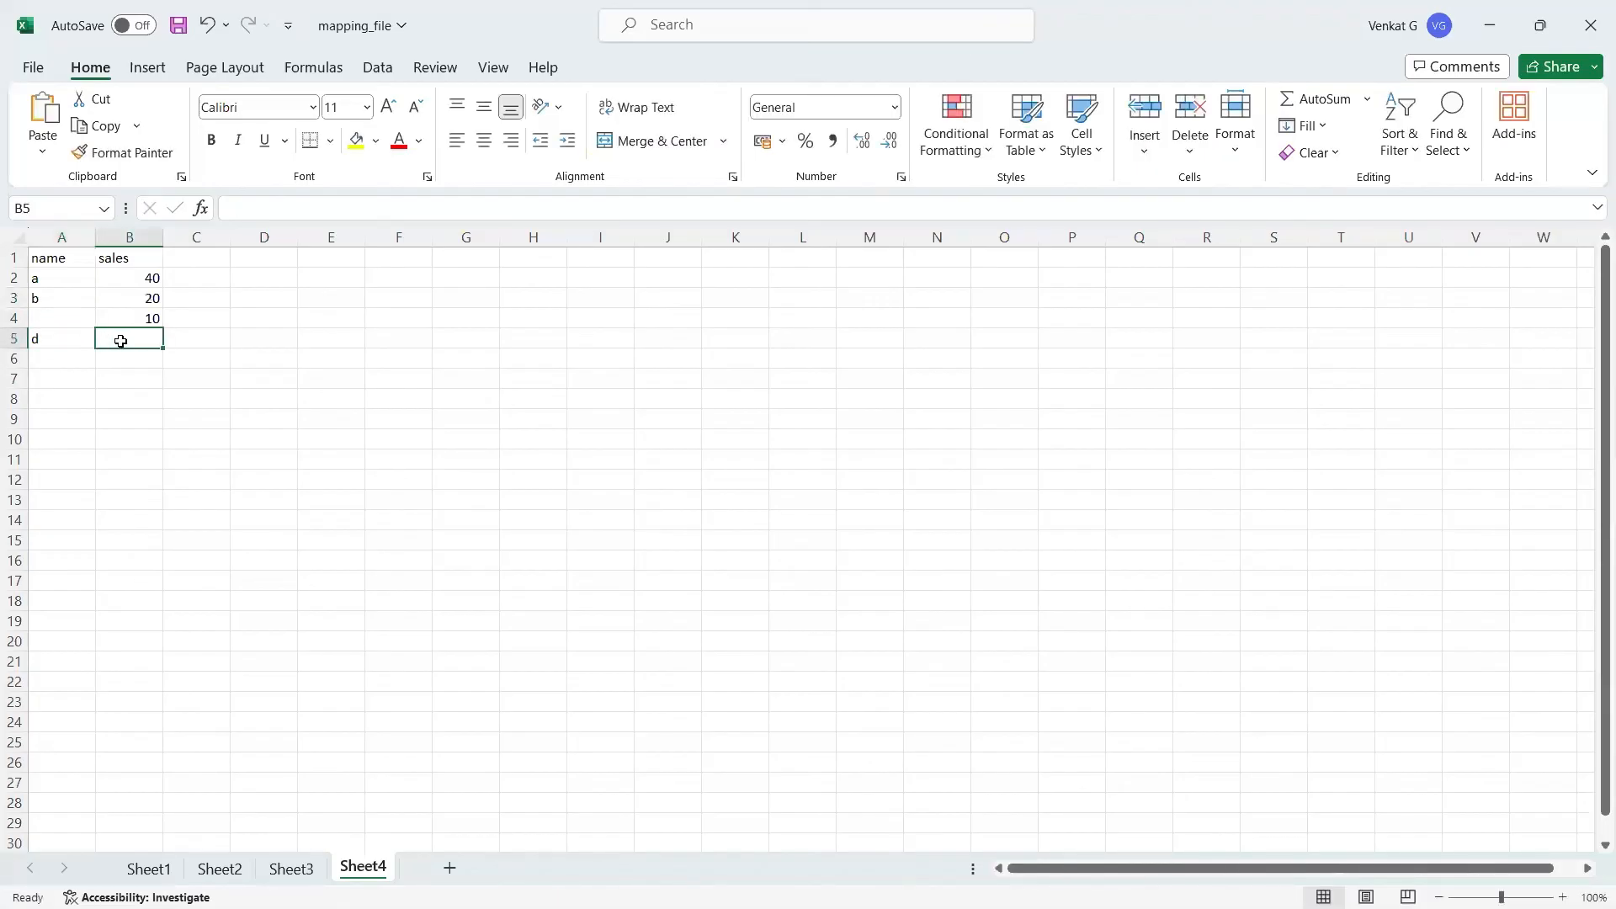
{"action": "type", "text": "4"}
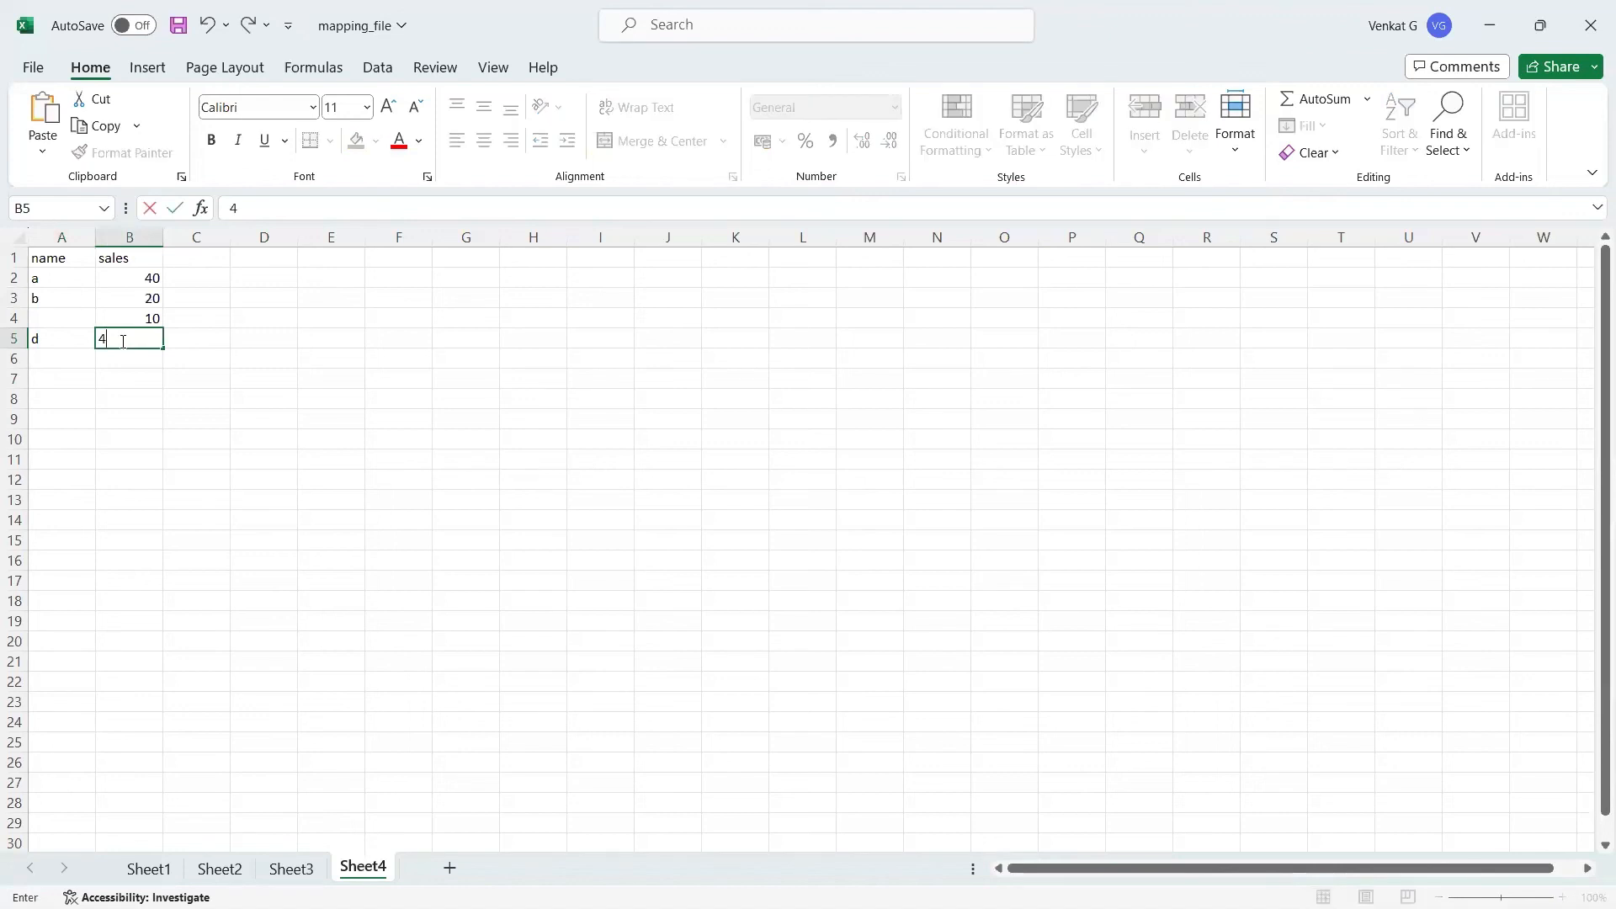
{"action": "key", "text": "BackSpace"}
{"action": "type", "text": "5"}
{"action": "key", "text": "BackSpace"}
{"action": "key", "text": "Escape"}
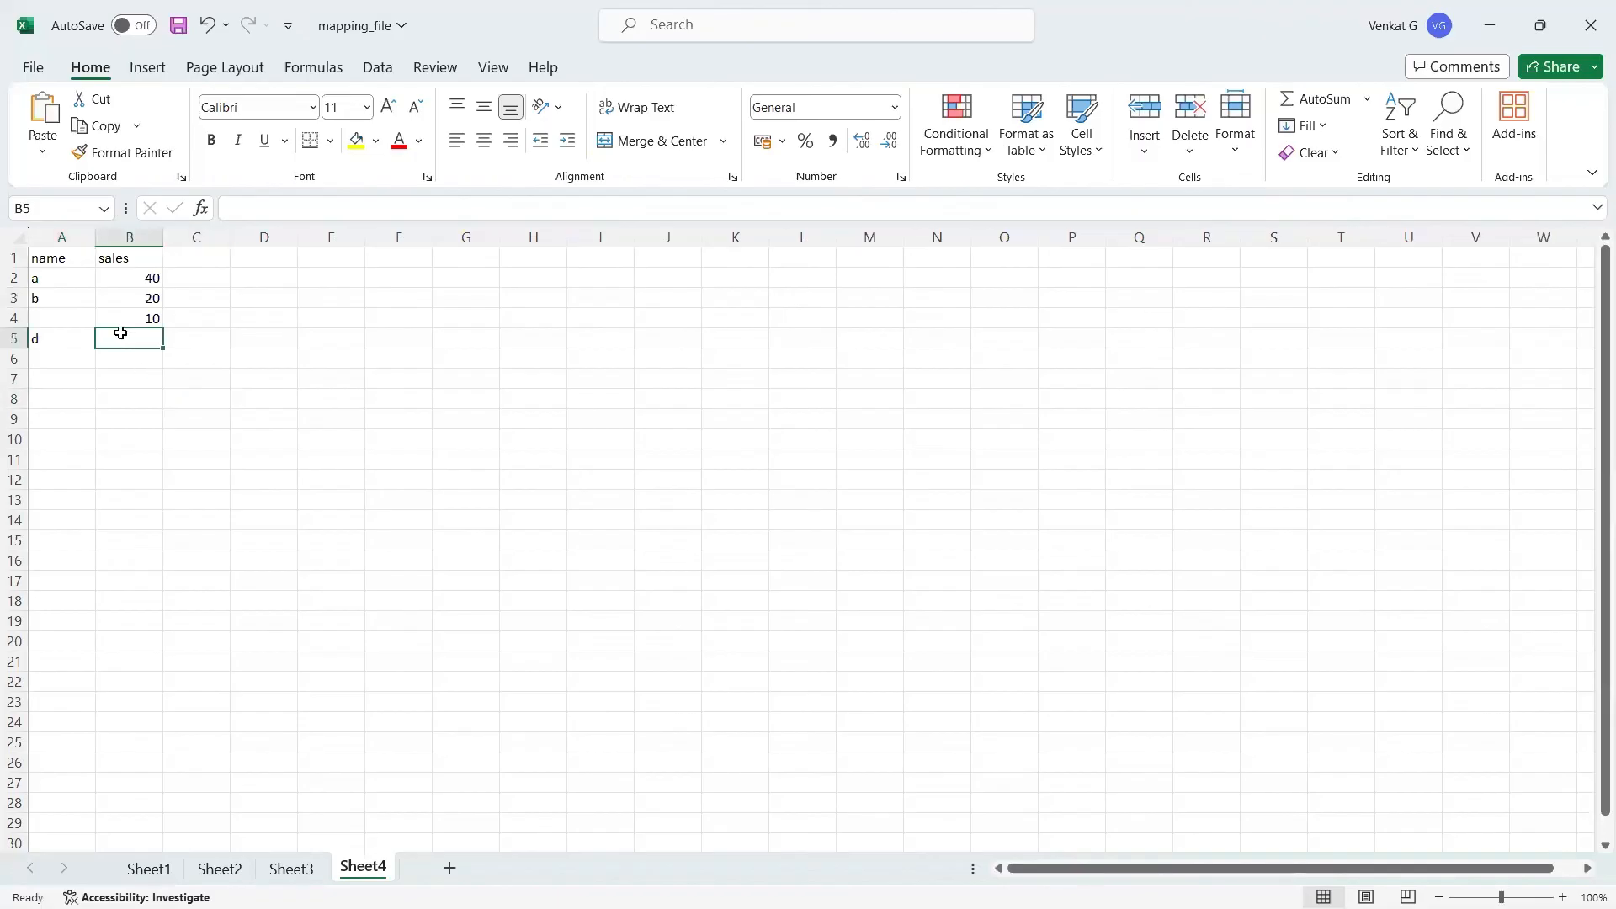
Step: Save the workbook and copy the name and sales table in A1:B5
{"action": "left_click", "coordinate": [168, 419]}
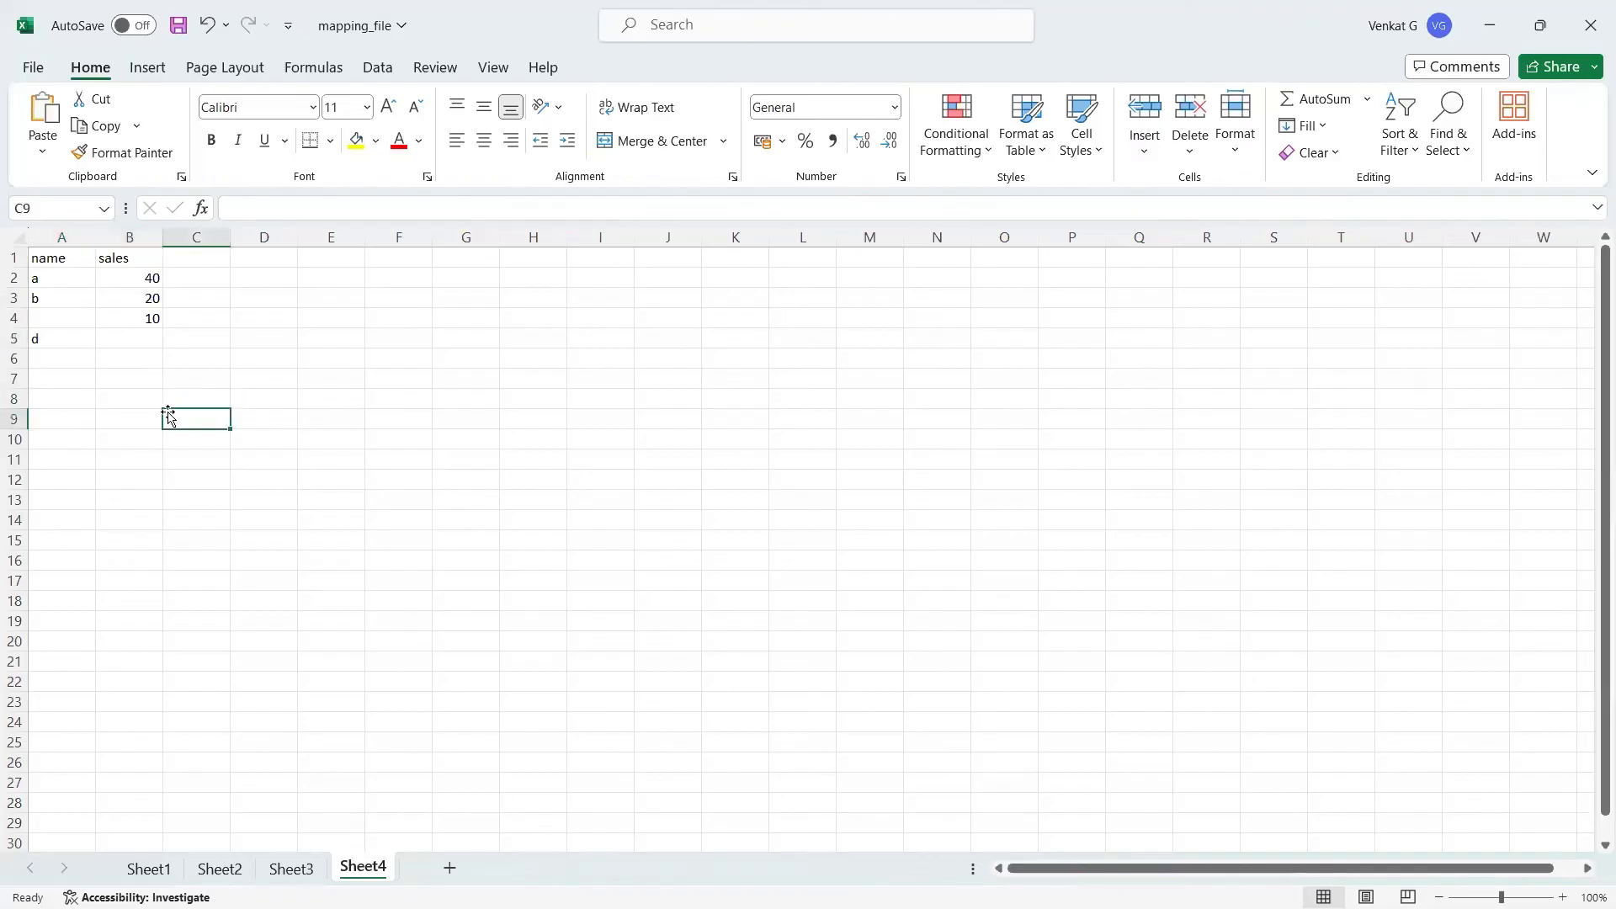
{"action": "left_click", "coordinate": [177, 25]}
{"action": "left_click_drag", "start_coordinate": [63, 260], "coordinate": [132, 333]}
{"action": "key", "text": "ctrl+c"}
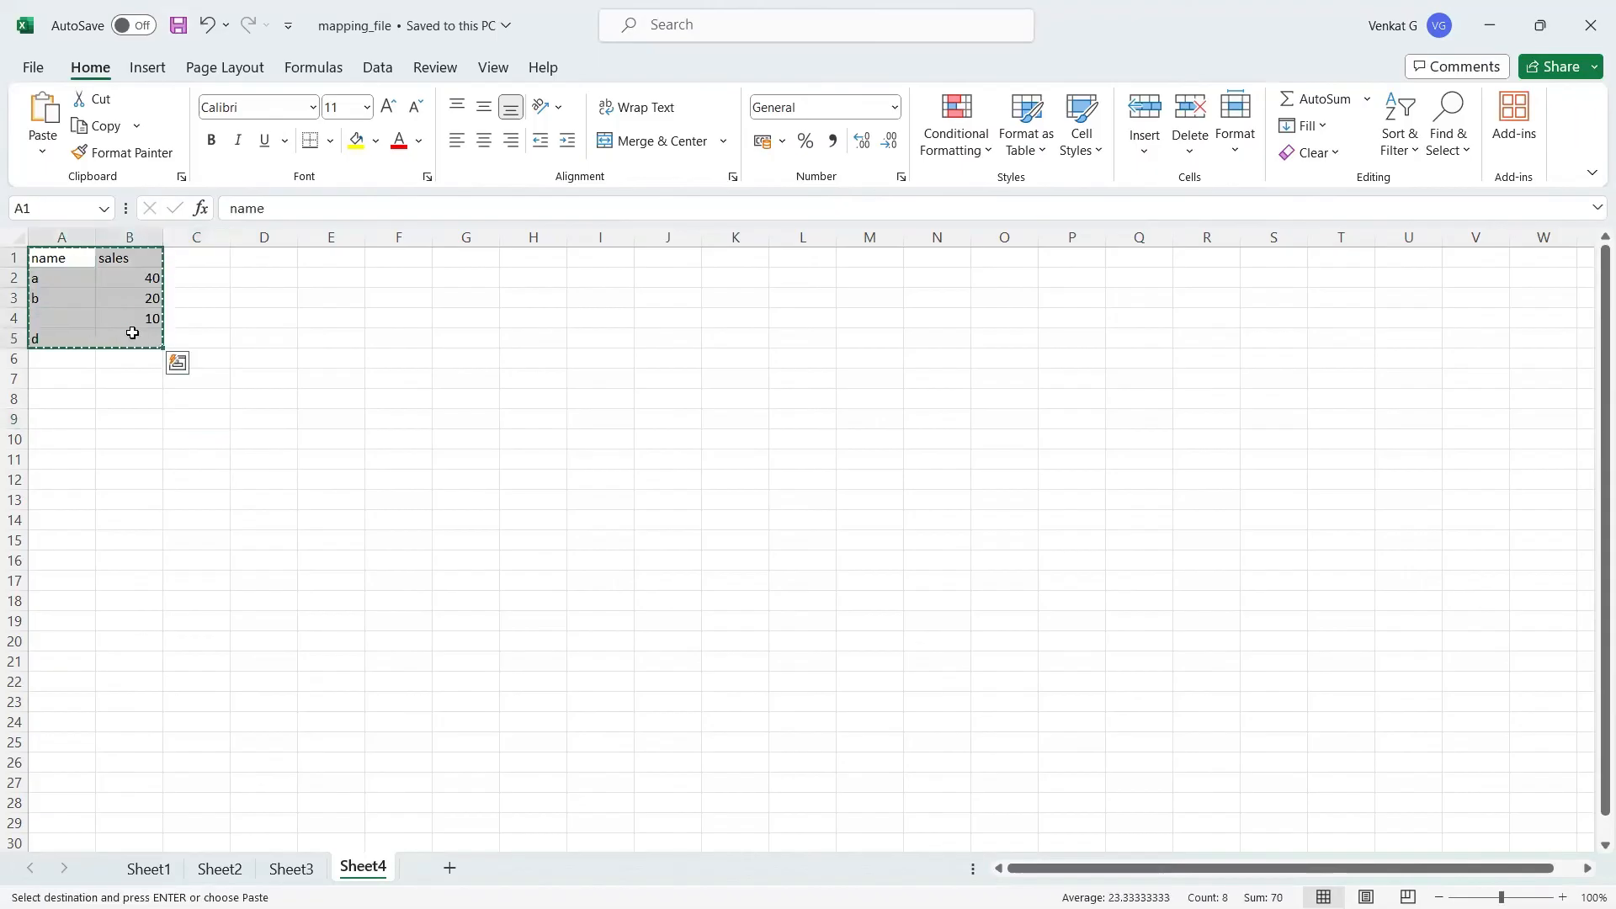
Step: Switch to Tableau and paste the copied table as a data source on a new worksheet
{"action": "key", "text": "alt+Tab"}
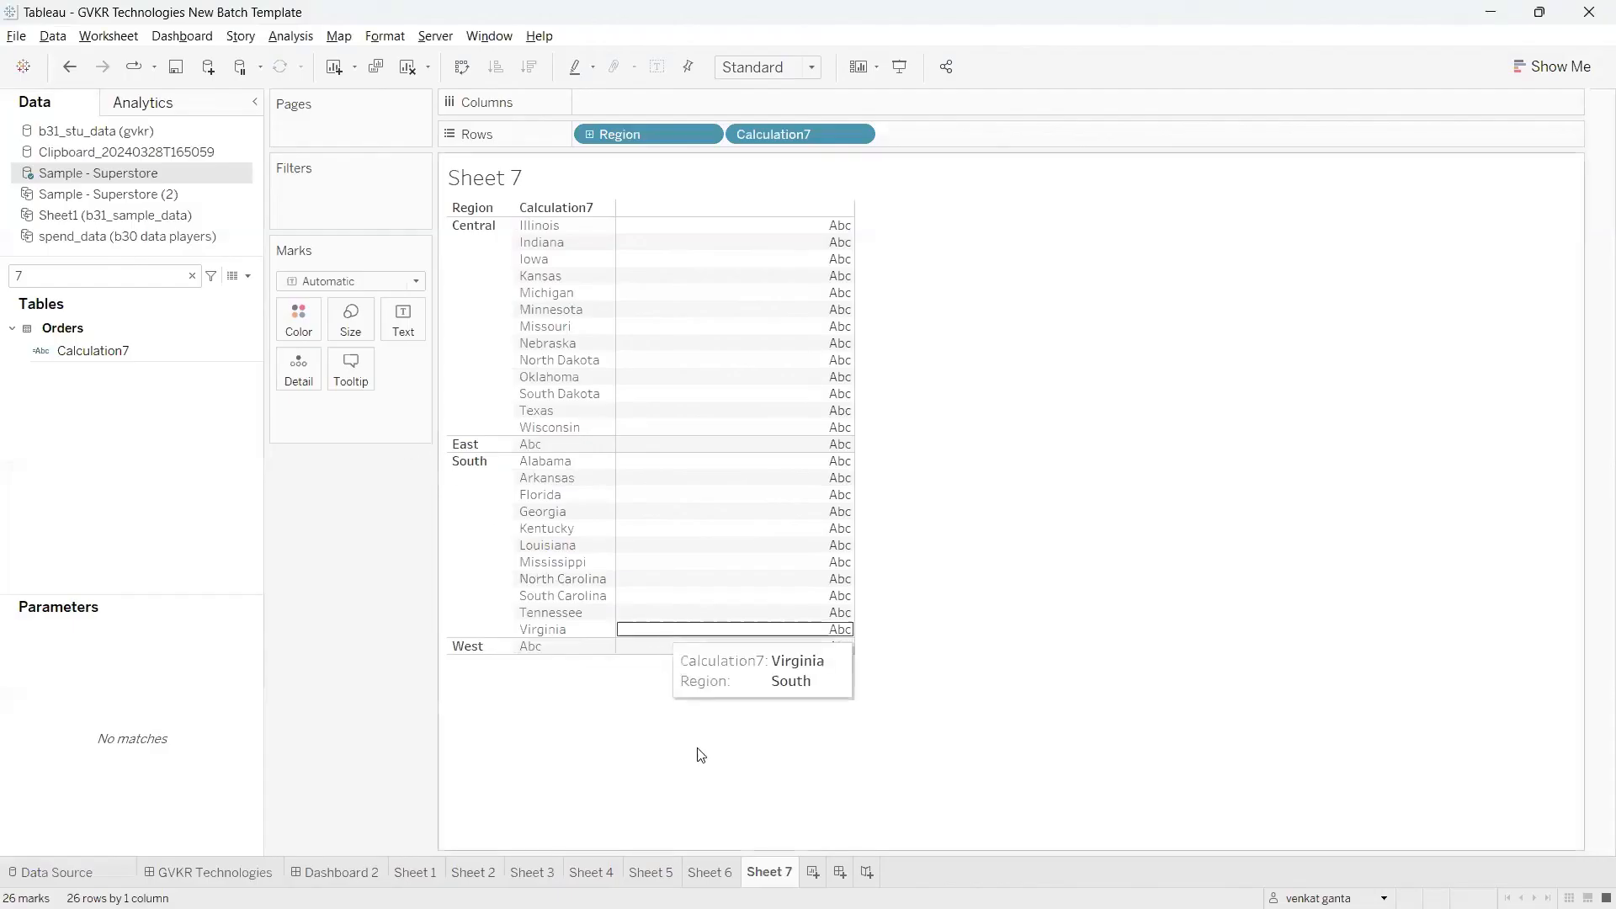
{"action": "left_click", "coordinate": [813, 873]}
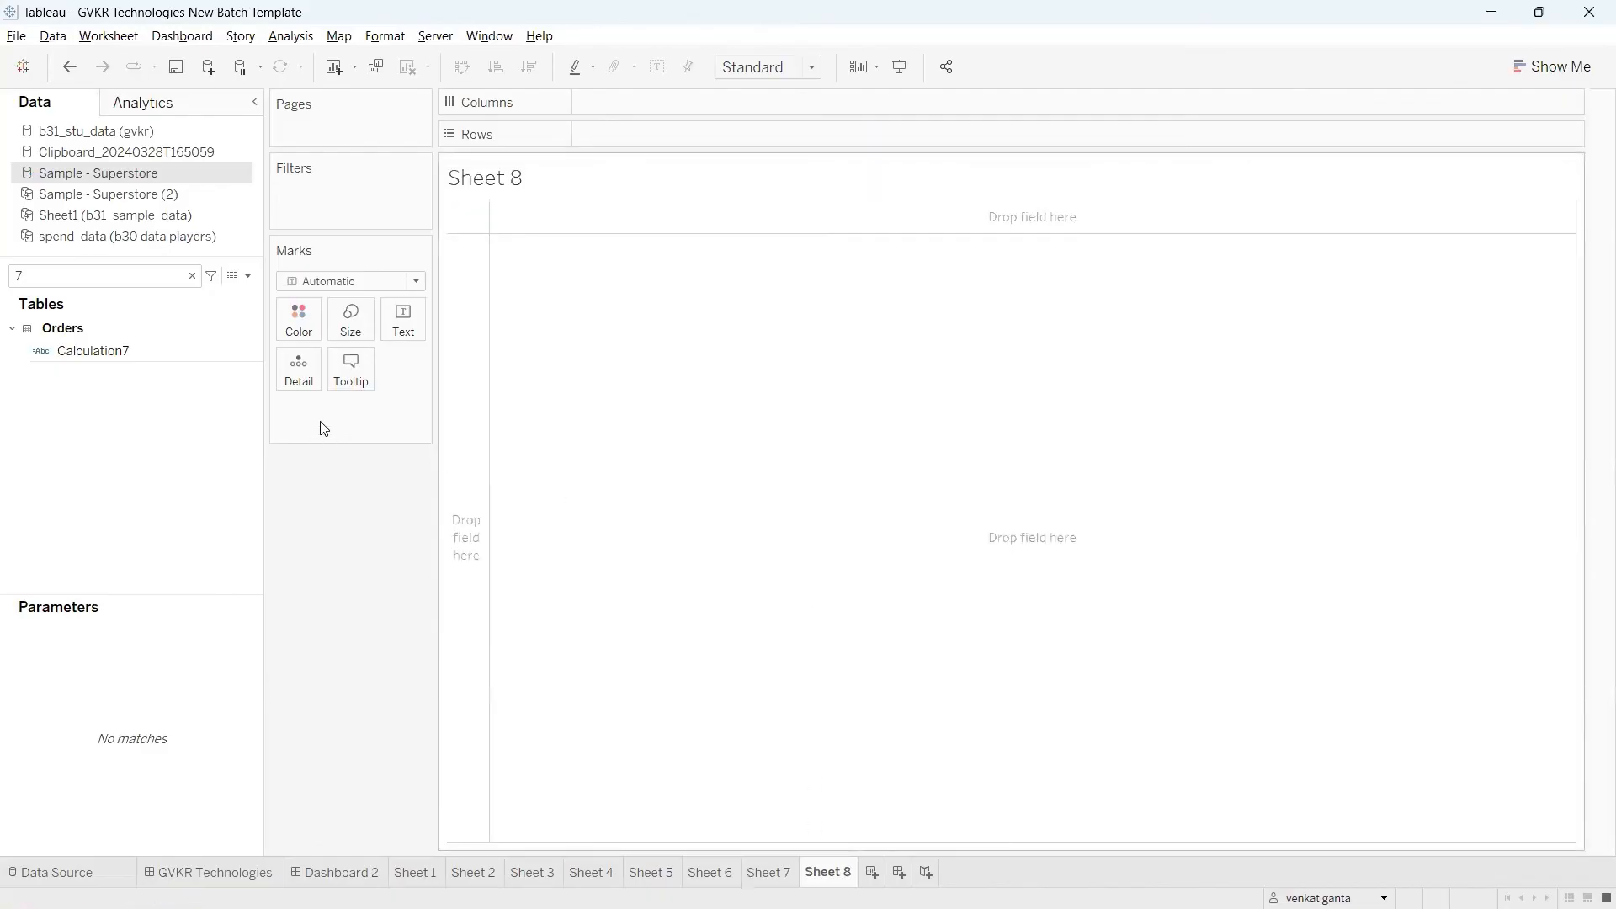
{"action": "key", "text": "ctrl+v"}
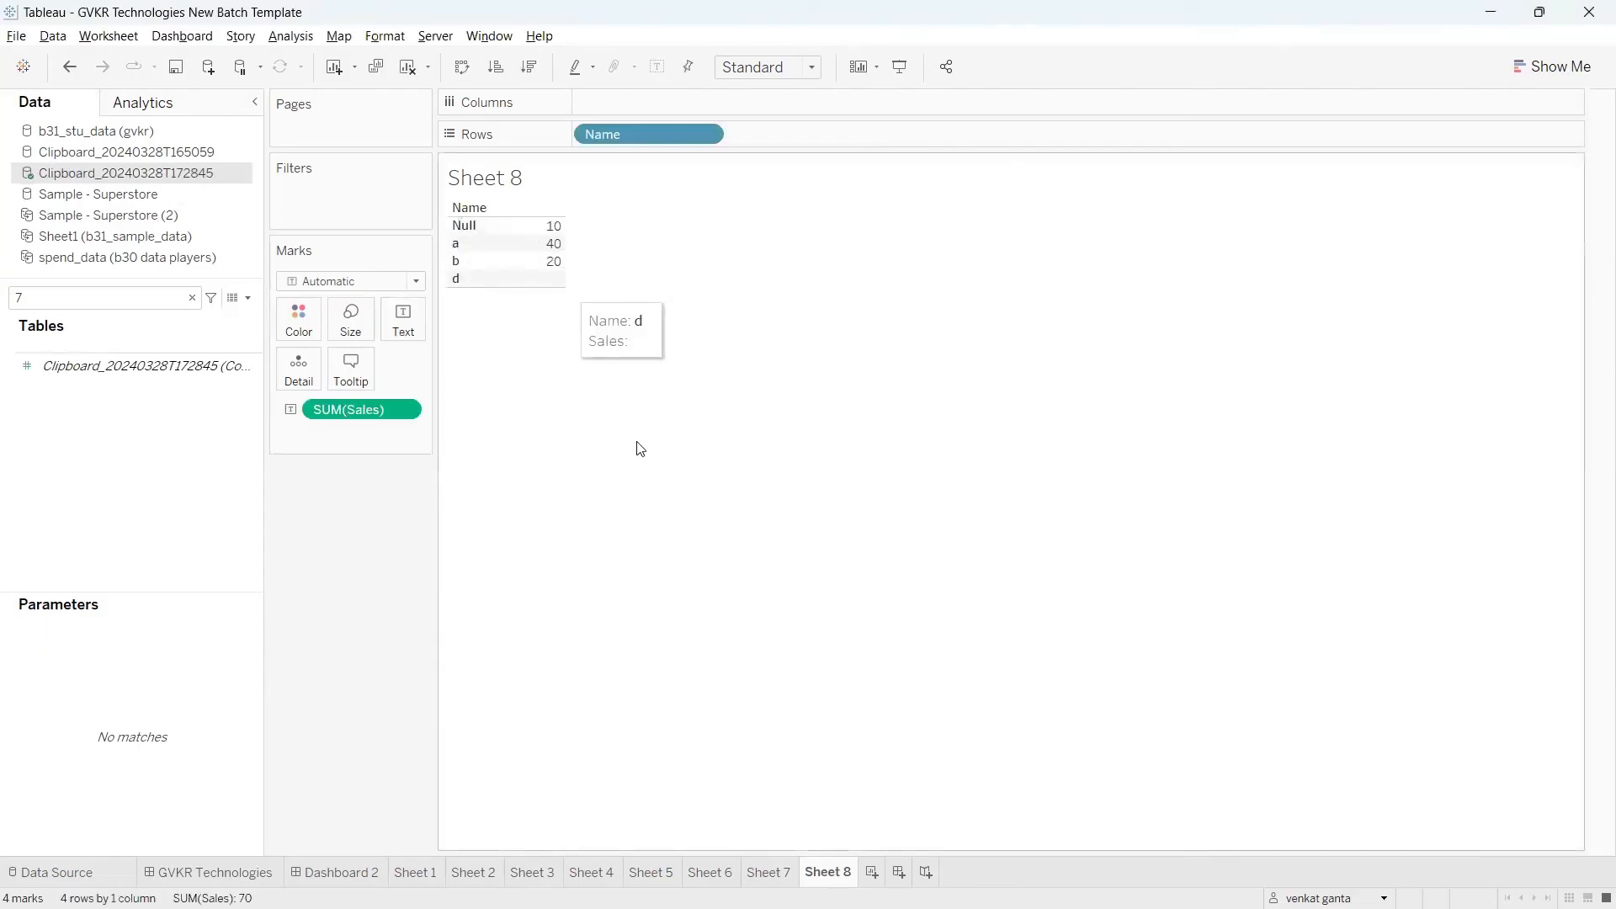
Step: Close the newly pasted clipboard data source and accept the deletion of its sheet
{"action": "right_click", "coordinate": [124, 173]}
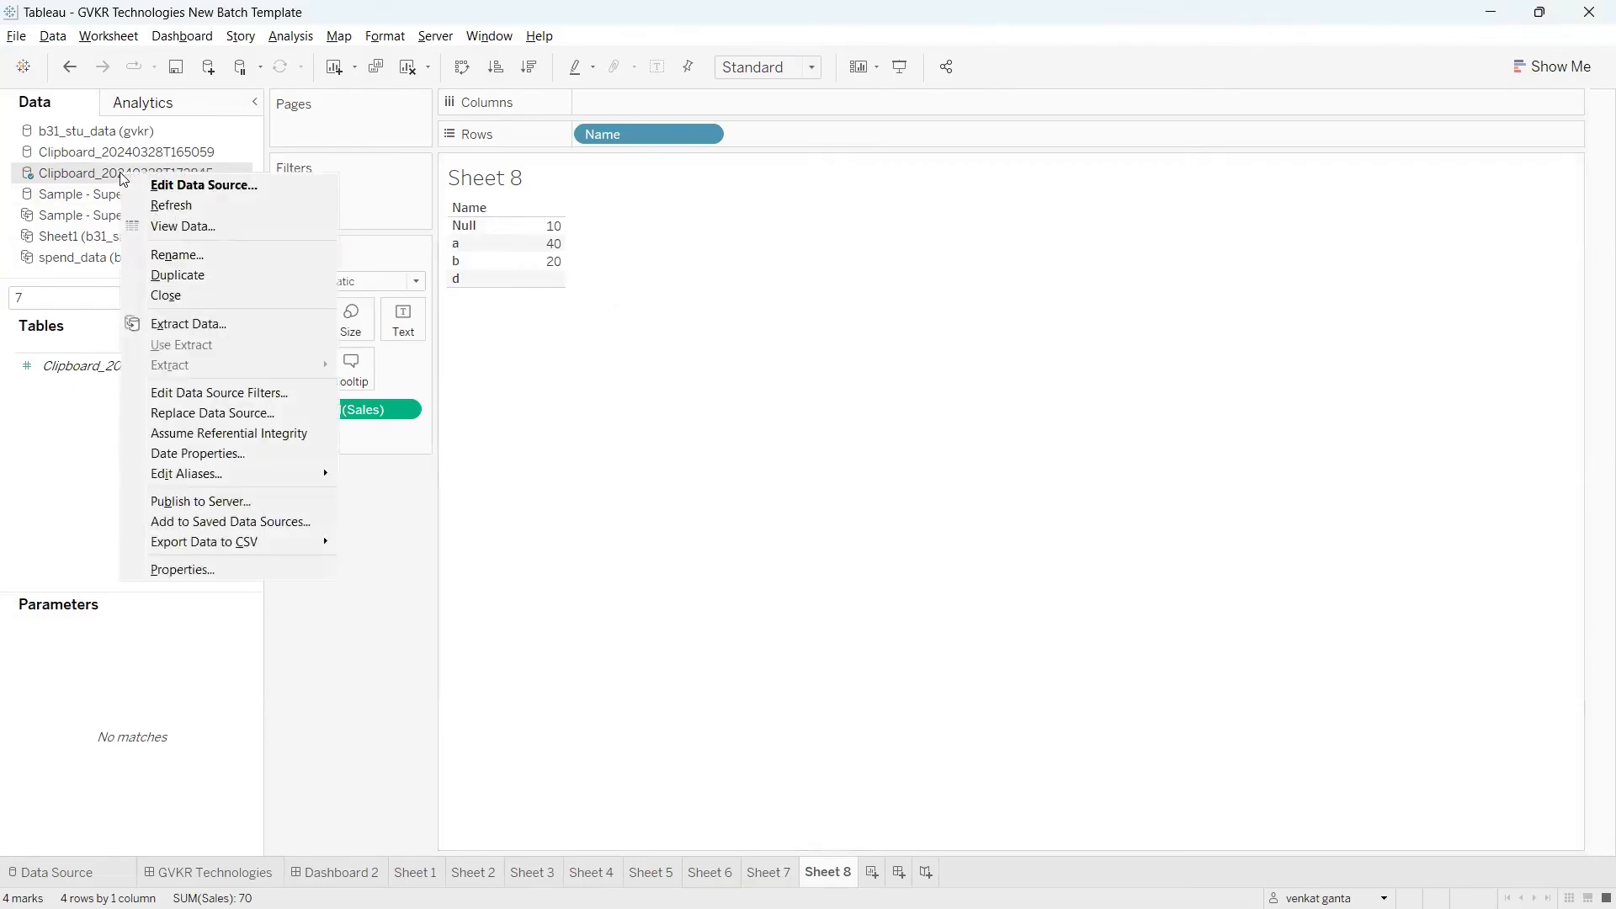
{"action": "left_click", "coordinate": [179, 297]}
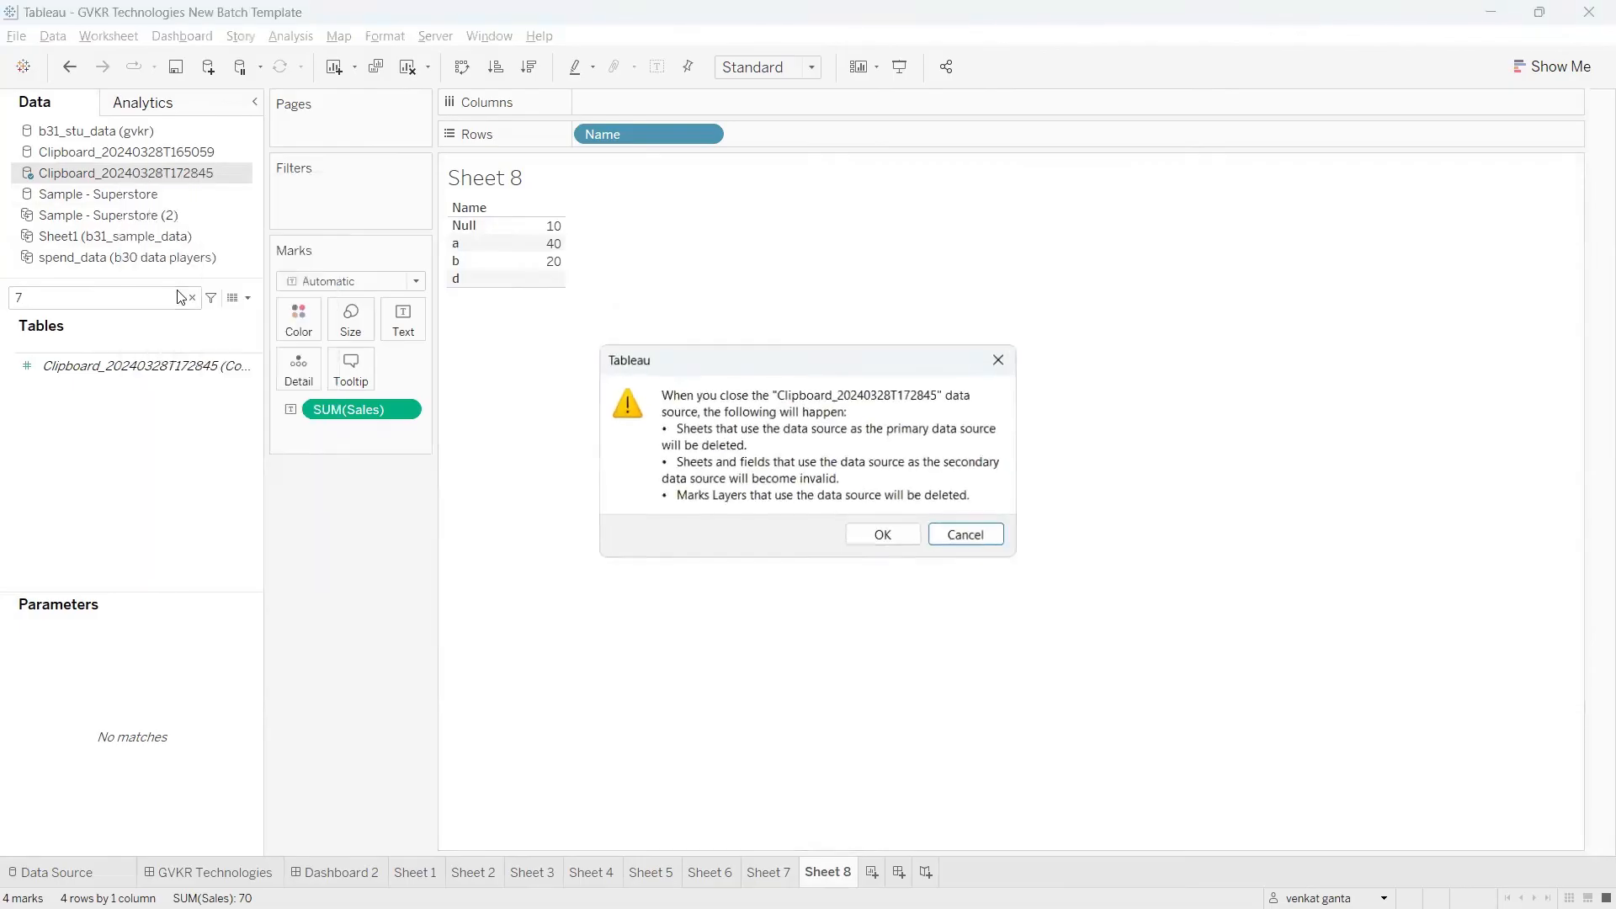
{"action": "left_click", "coordinate": [868, 536]}
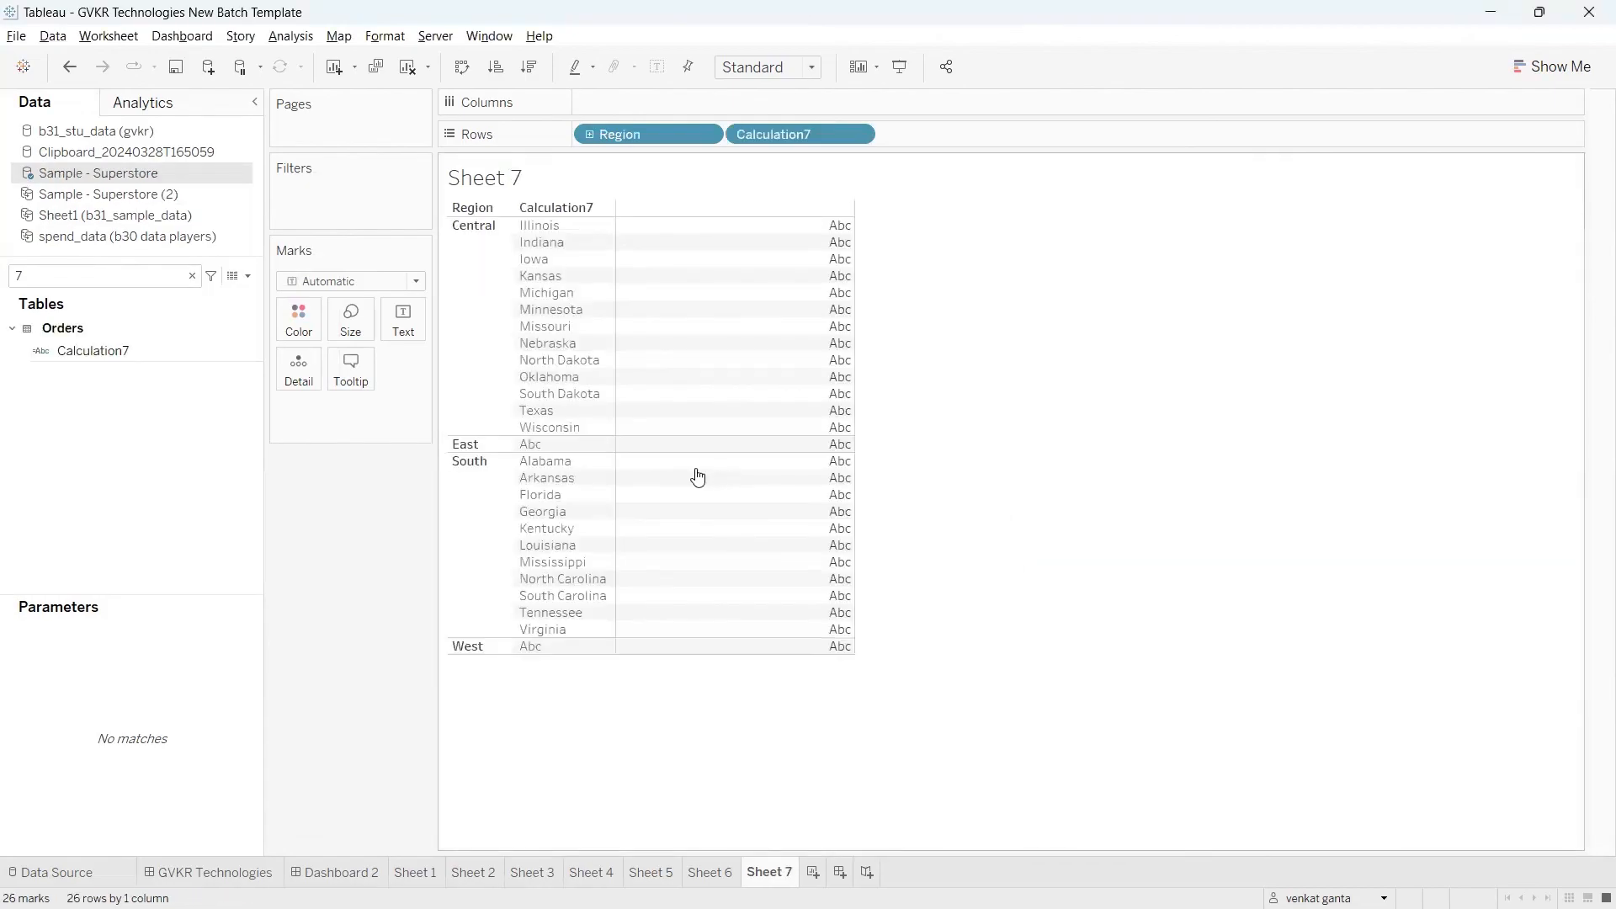
Step: Switch back to the Excel workbook and add a third column header, roll num, in cell C1
{"action": "key", "text": "alt+Tab"}
{"action": "left_click", "coordinate": [241, 395]}
{"action": "left_click", "coordinate": [199, 253]}
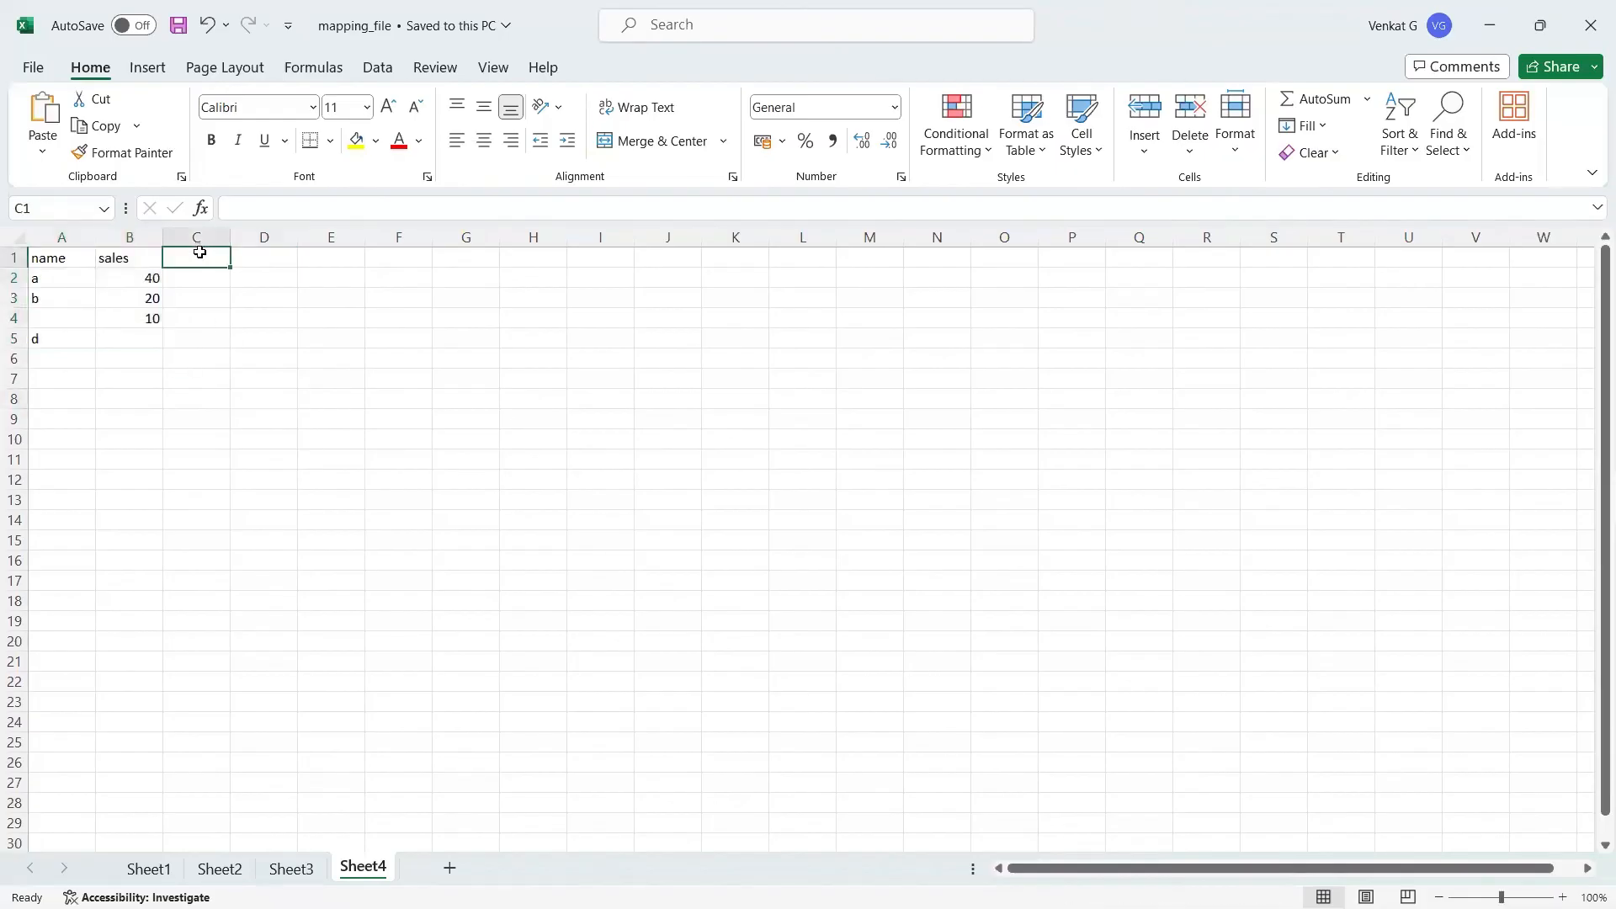
{"action": "type", "text": "roll num"}
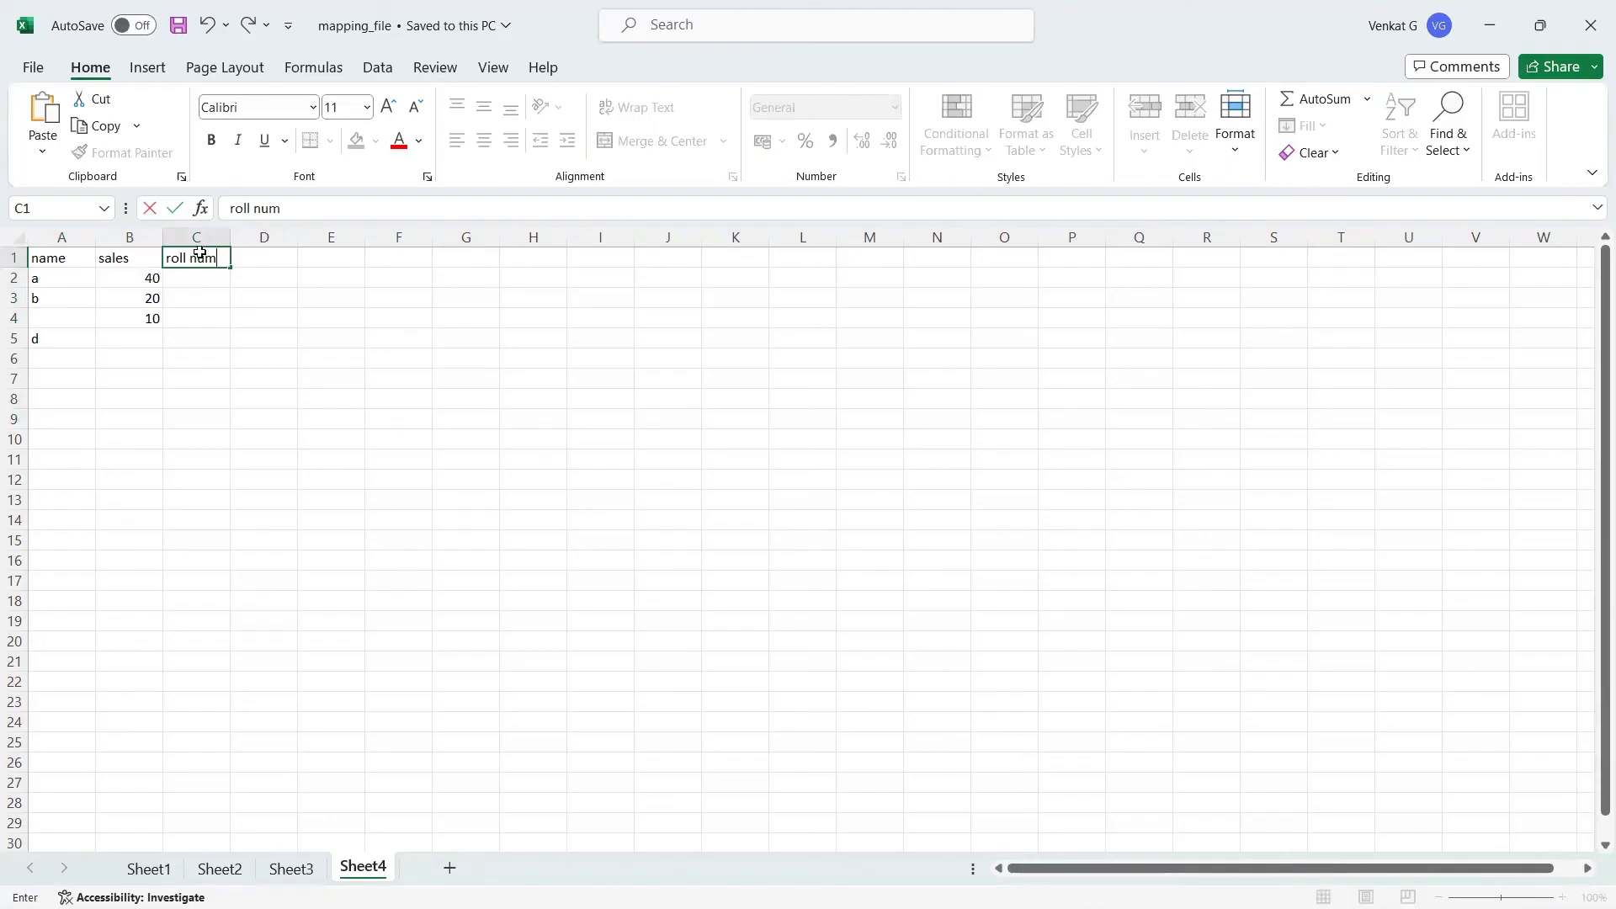
Step: Fill the roll num column with 1, 2, 3 and 4 in cells C2 to C5
{"action": "left_click", "coordinate": [196, 320]}
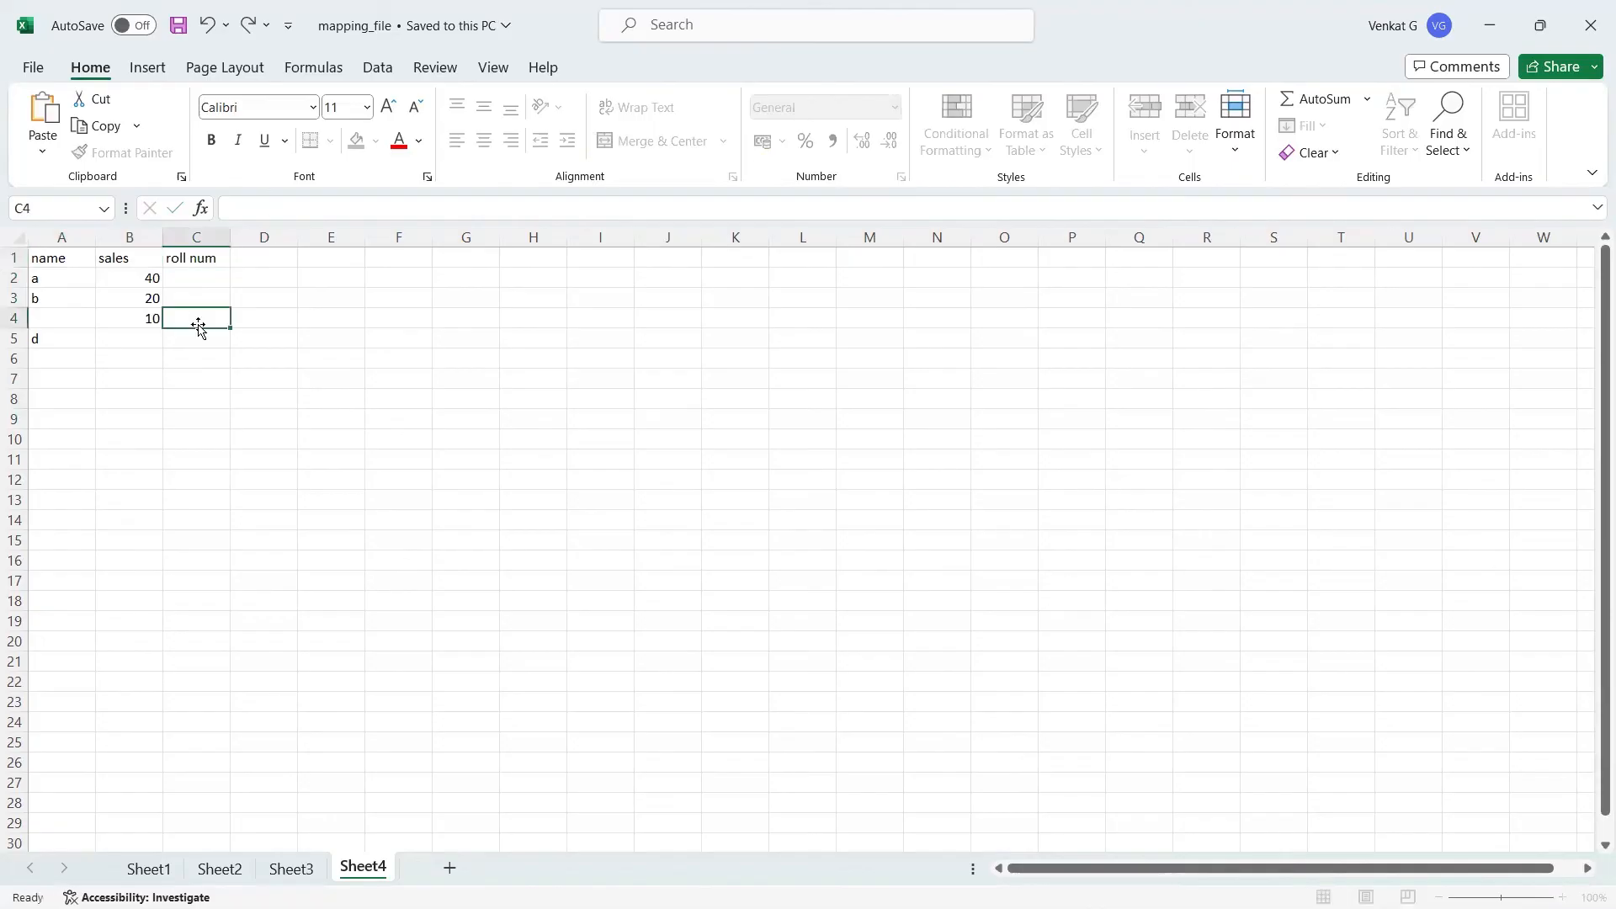
{"action": "left_click", "coordinate": [196, 279]}
{"action": "type", "text": "1"}
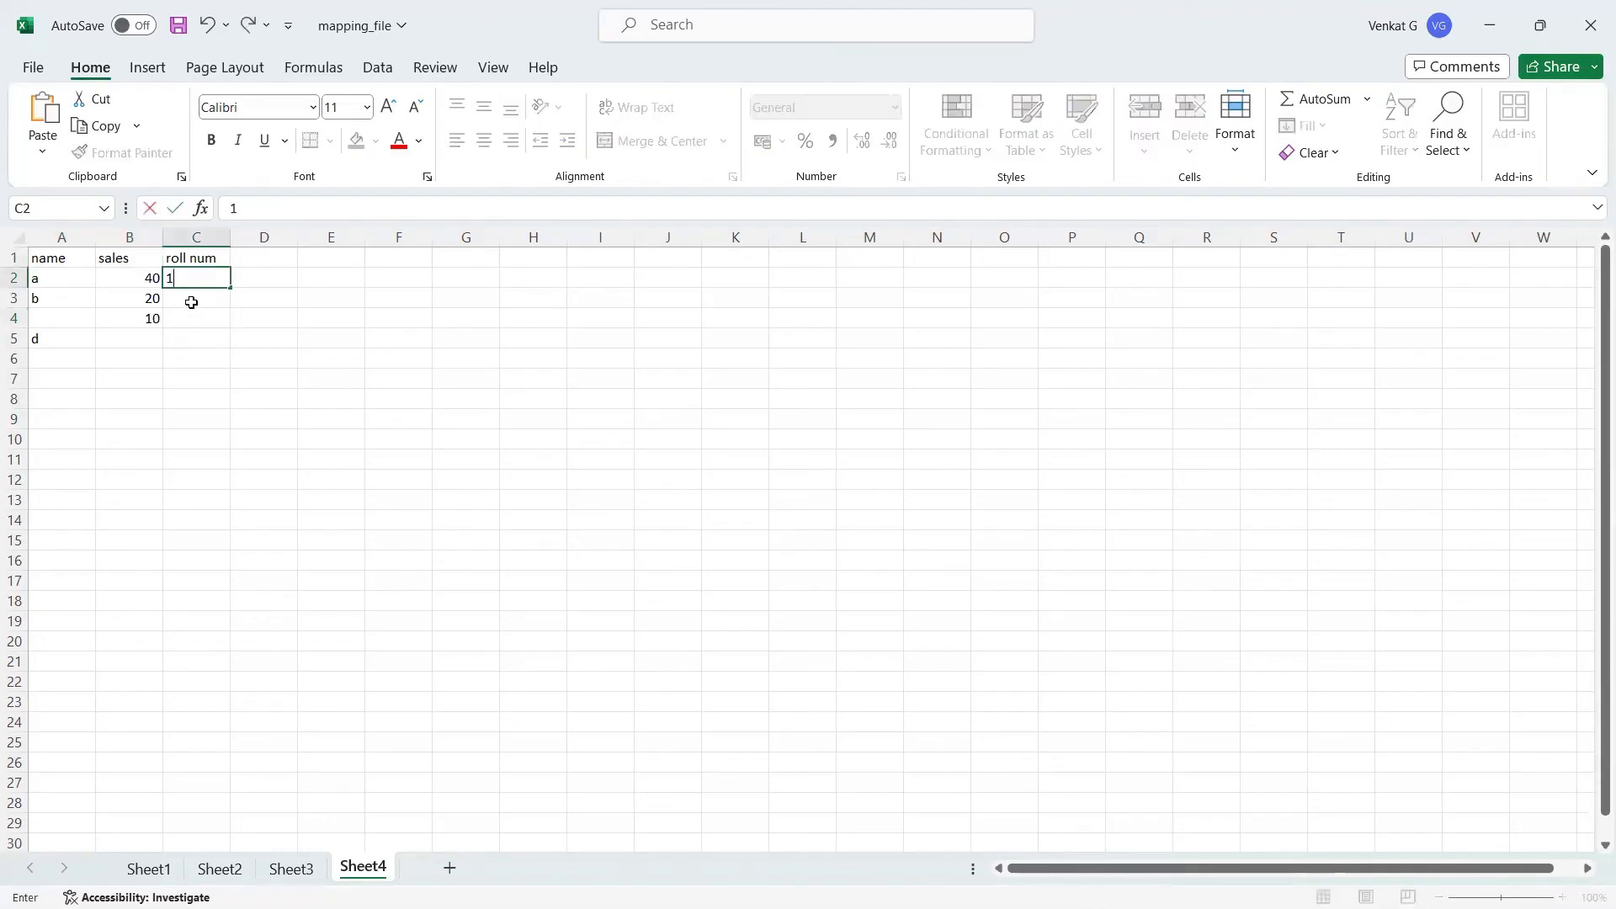
{"action": "left_click", "coordinate": [191, 302]}
{"action": "type", "text": "2"}
{"action": "left_click", "coordinate": [194, 320]}
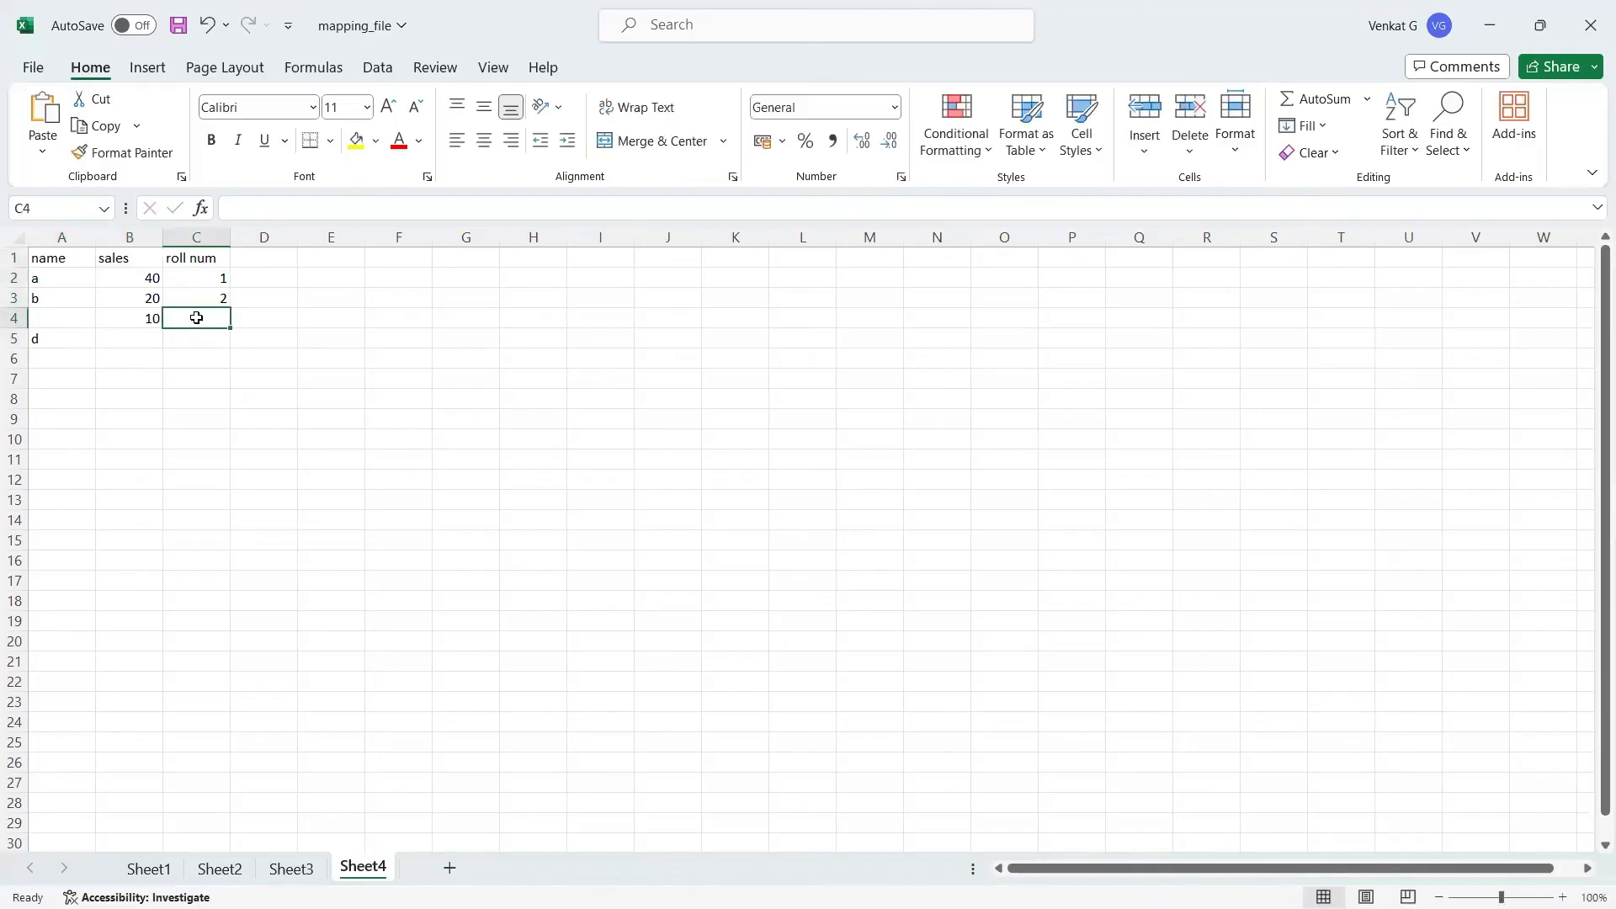
{"action": "type", "text": "3"}
{"action": "left_click", "coordinate": [192, 338]}
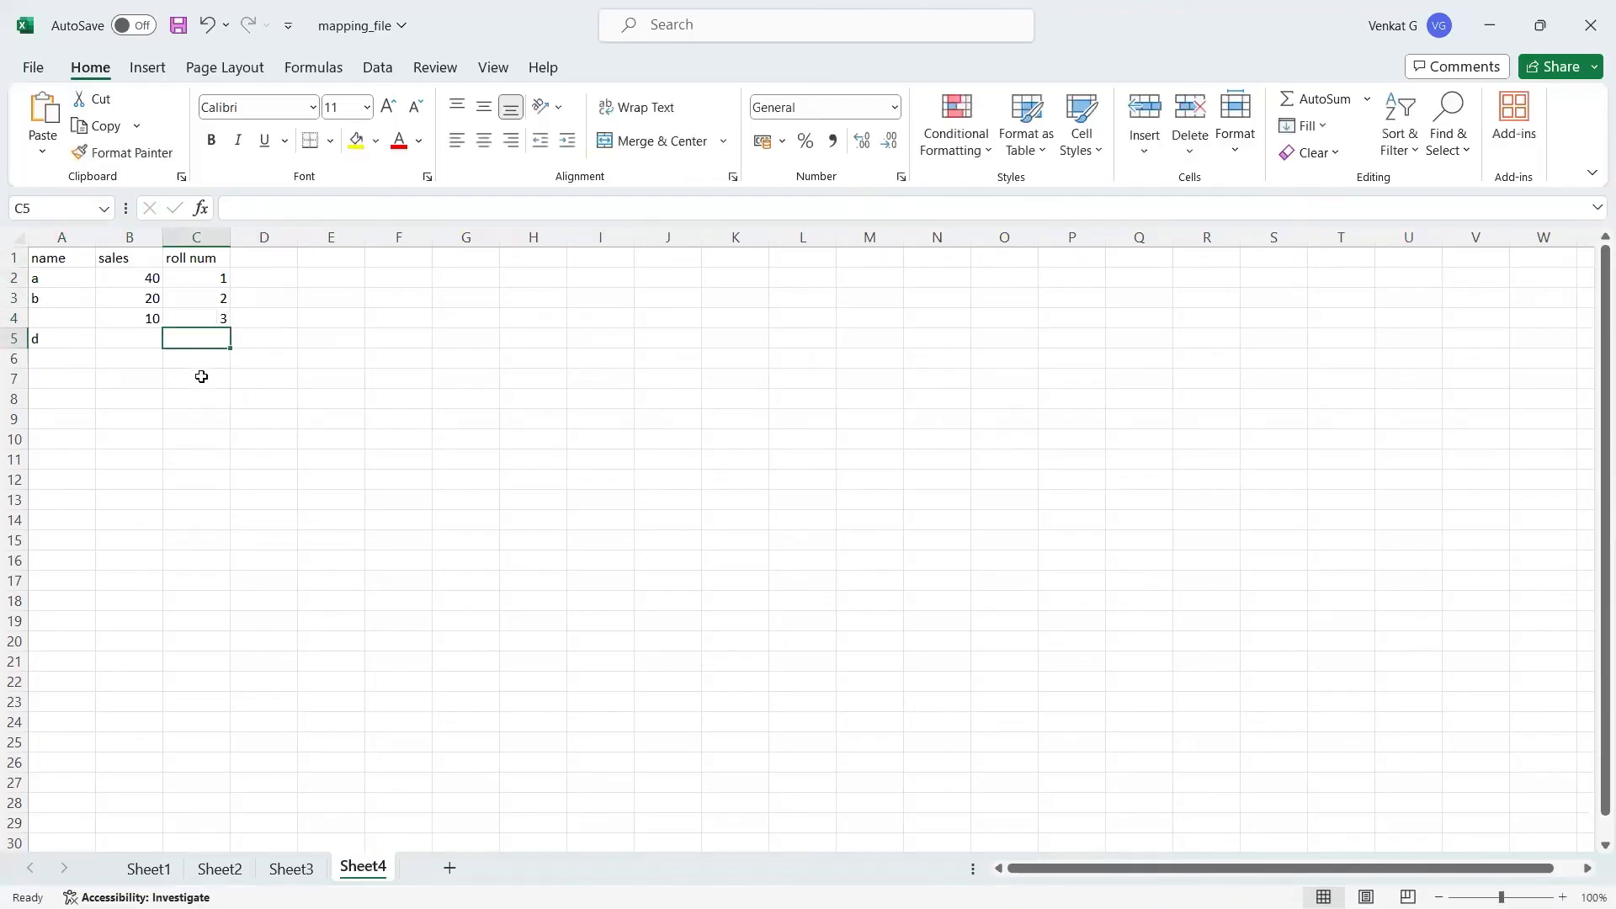
{"action": "type", "text": "4"}
{"action": "left_click", "coordinate": [283, 429]}
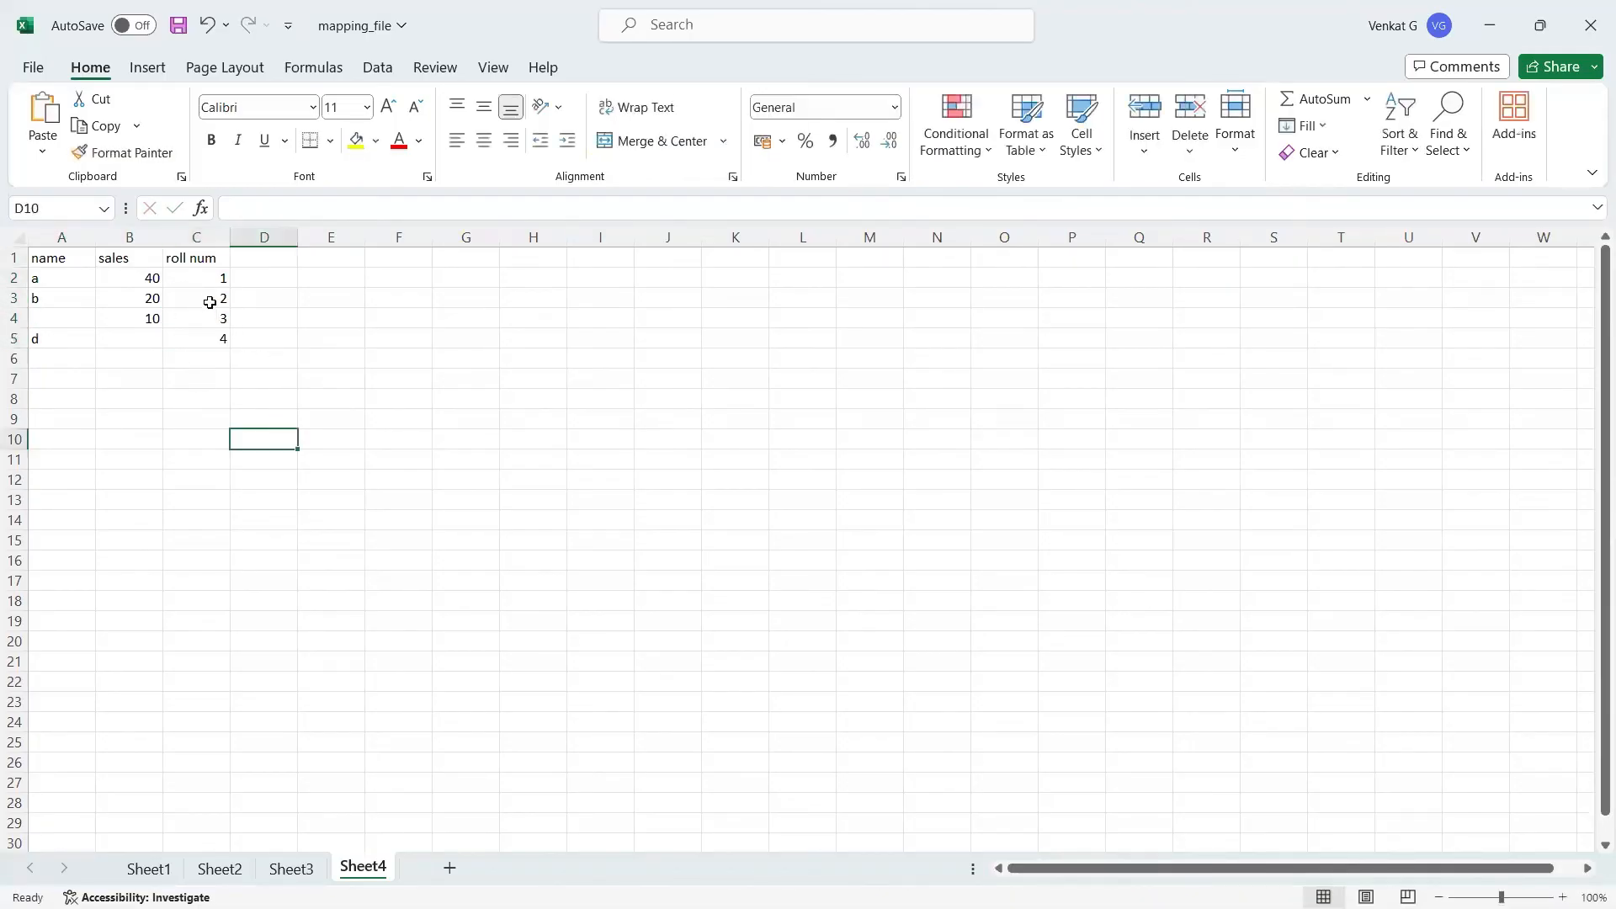
Step: Add a fourth column header, sales 2, in cell D1
{"action": "left_click", "coordinate": [266, 264]}
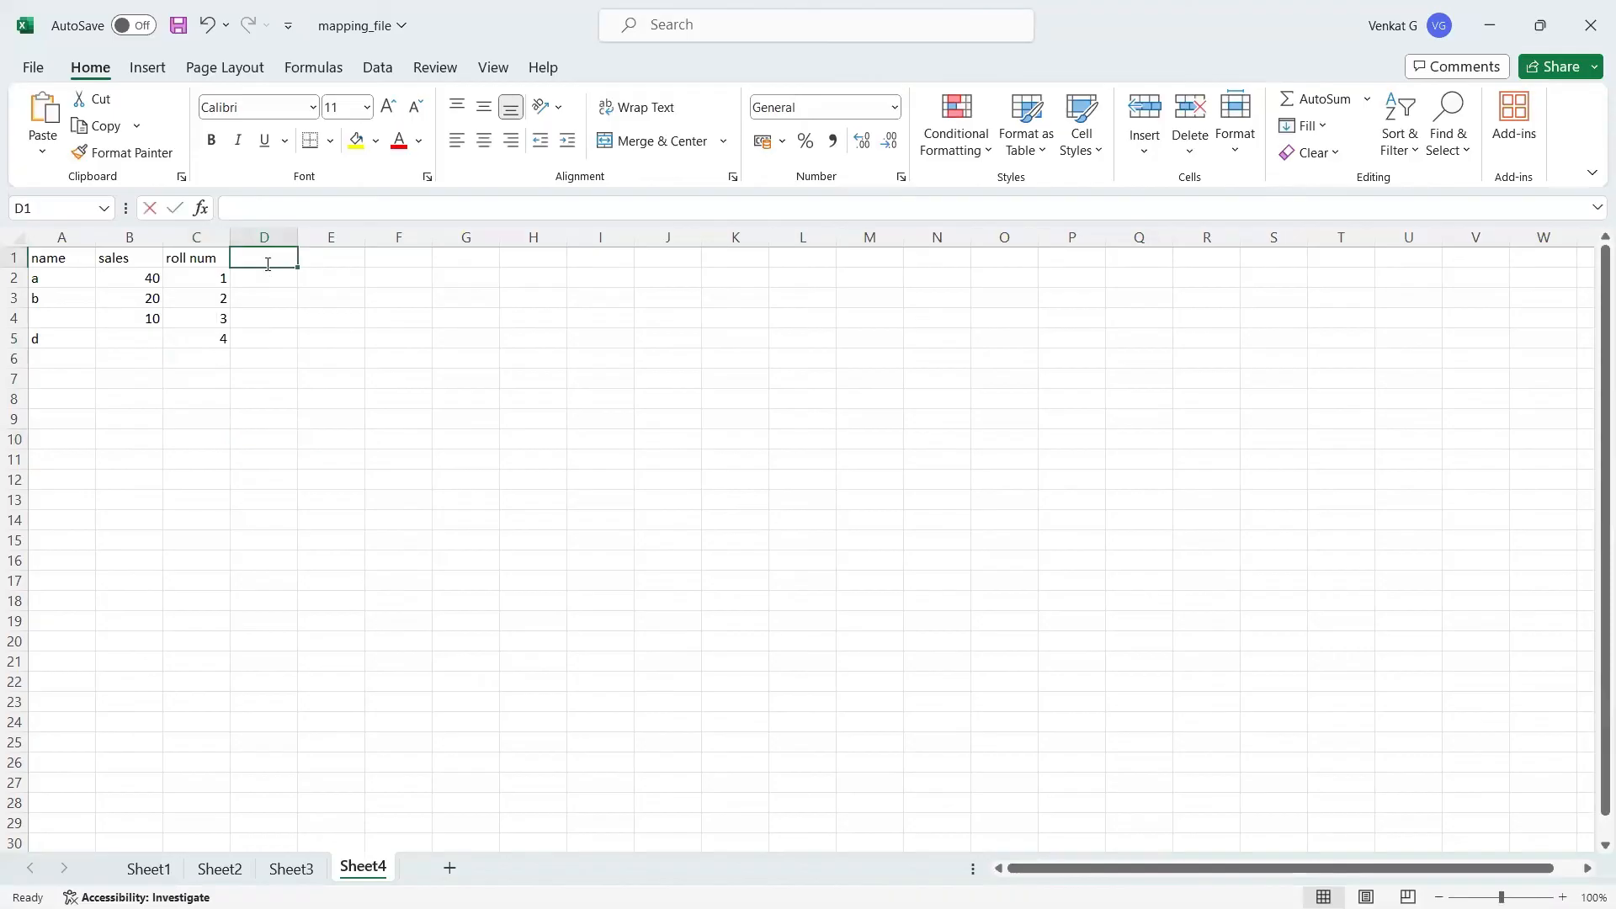
{"action": "type", "text": "sales"}
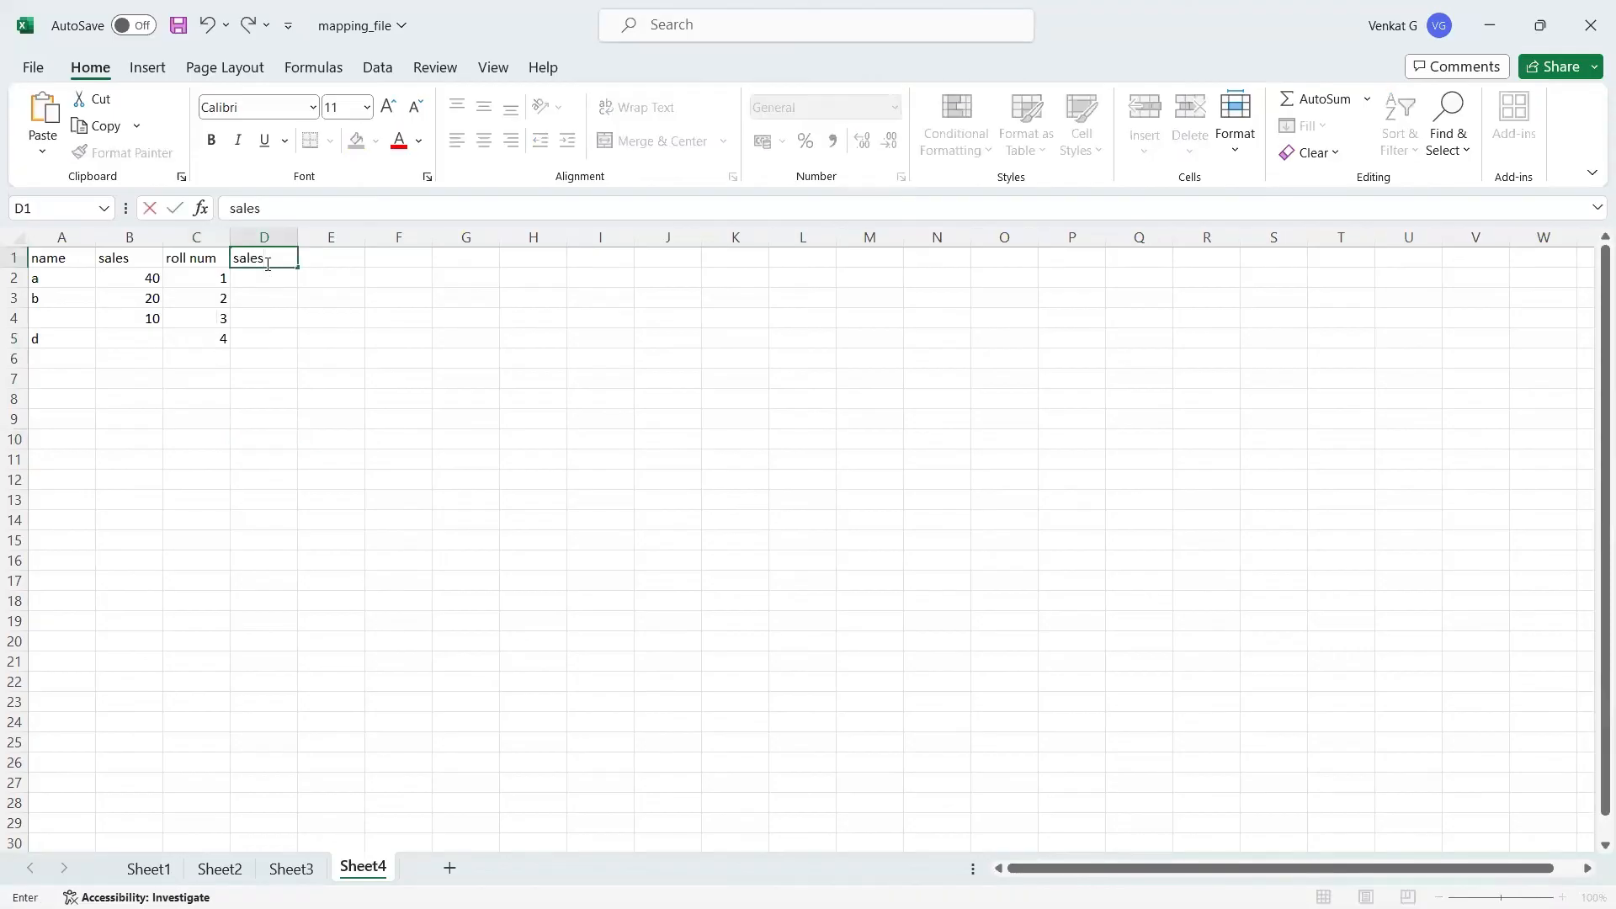
{"action": "type", "text": " 2"}
{"action": "key", "text": "Return"}
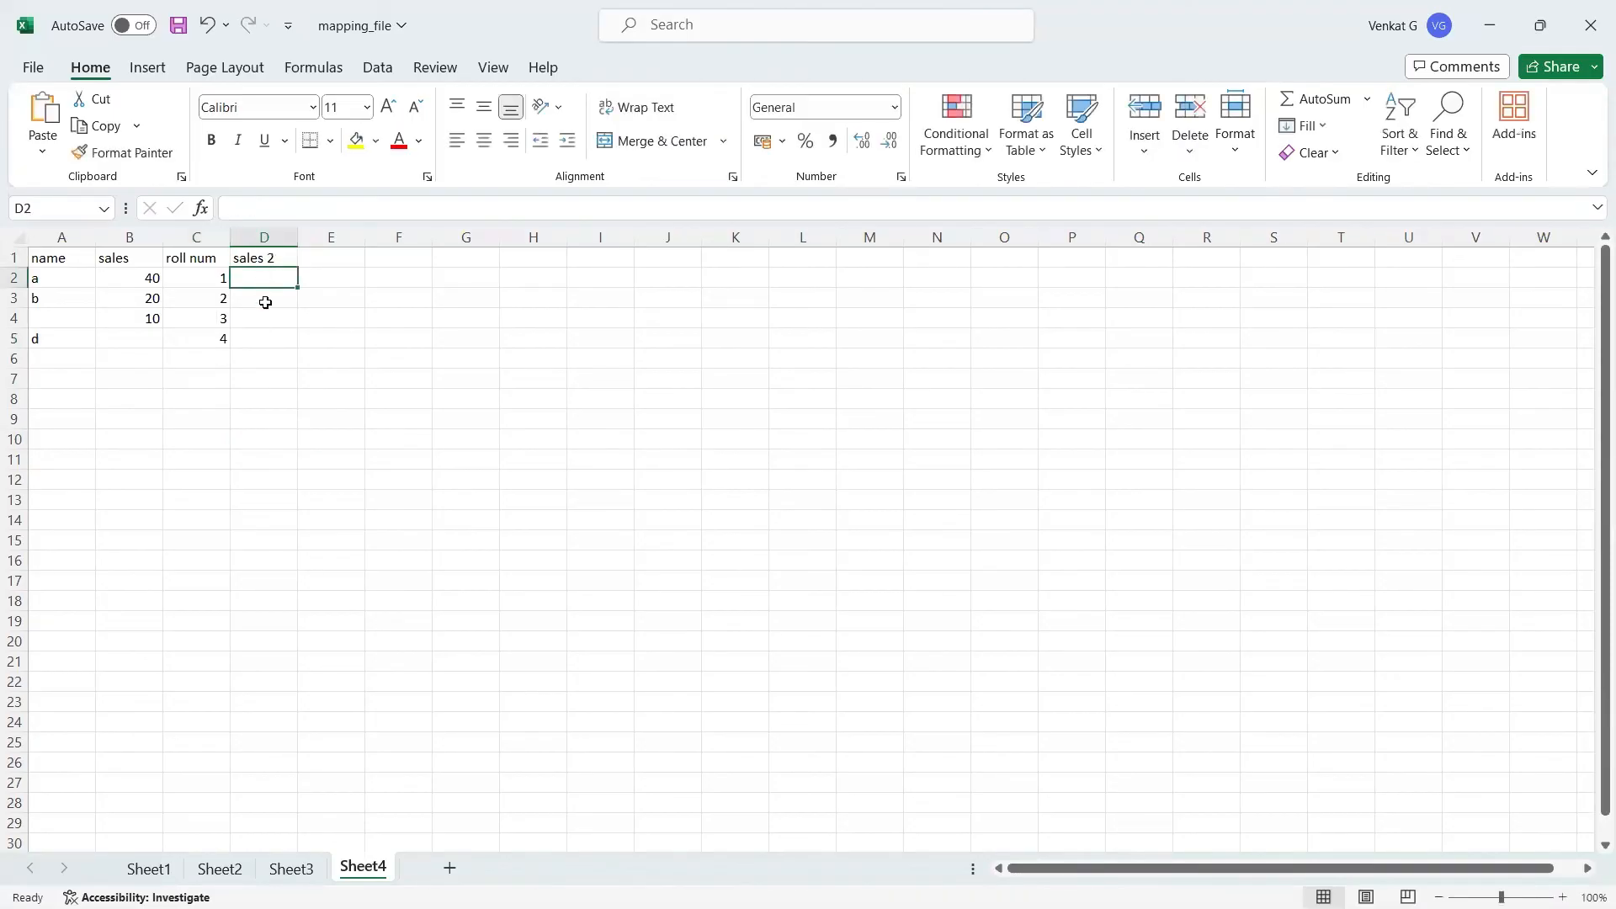
Step: Enter 8 in cell D5 as the fourth column's value for row d
{"action": "left_click", "coordinate": [144, 341]}
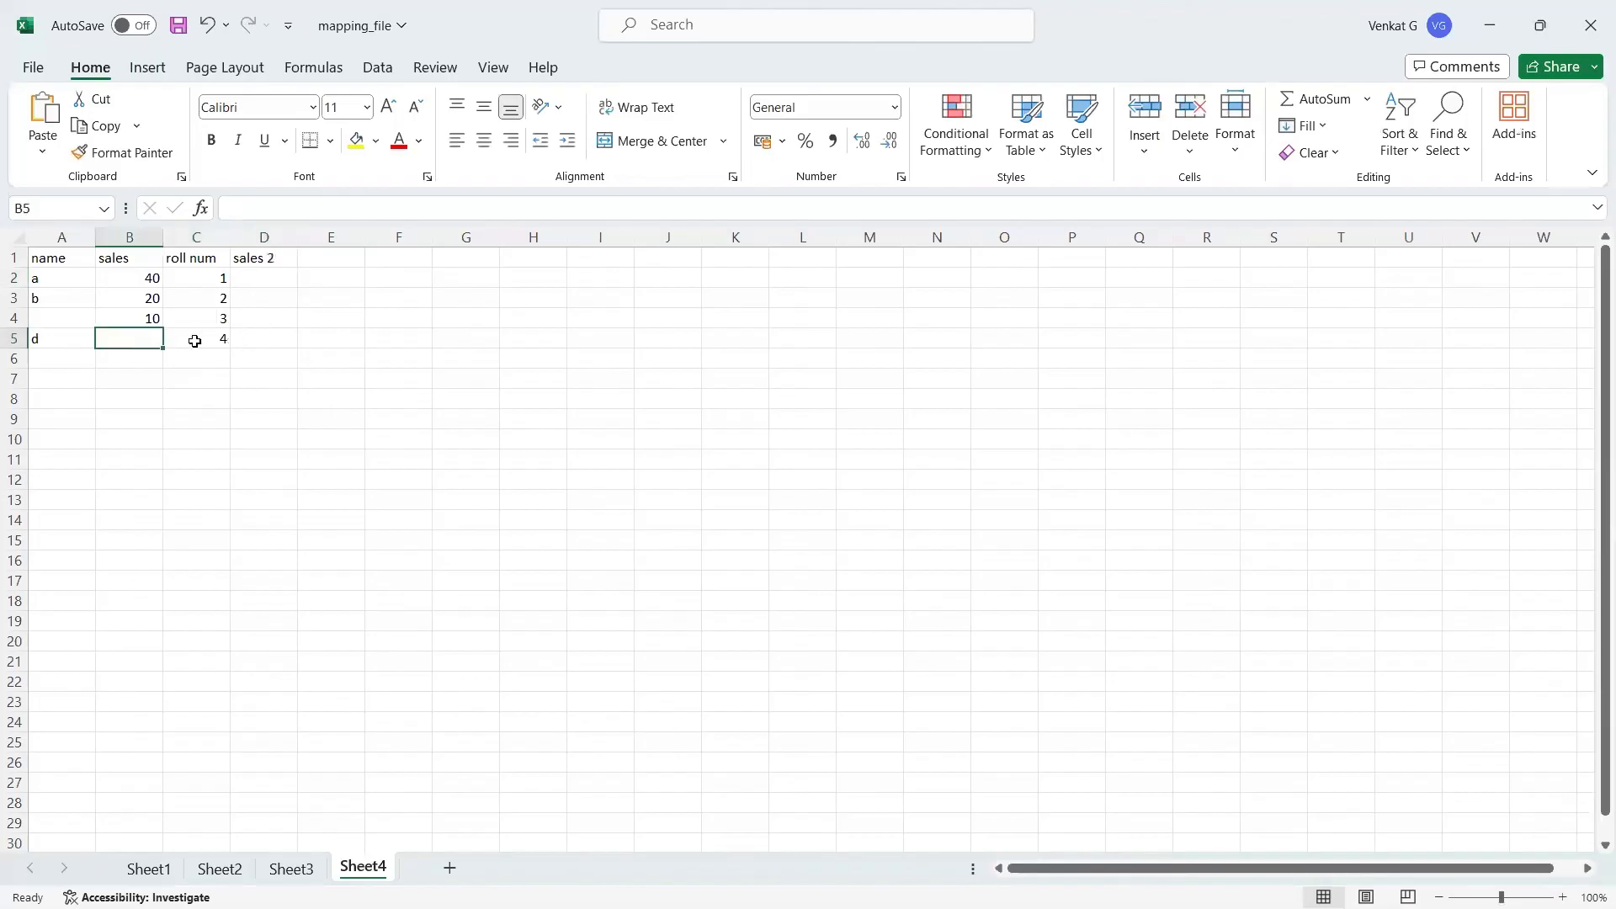
{"action": "left_click", "coordinate": [261, 341]}
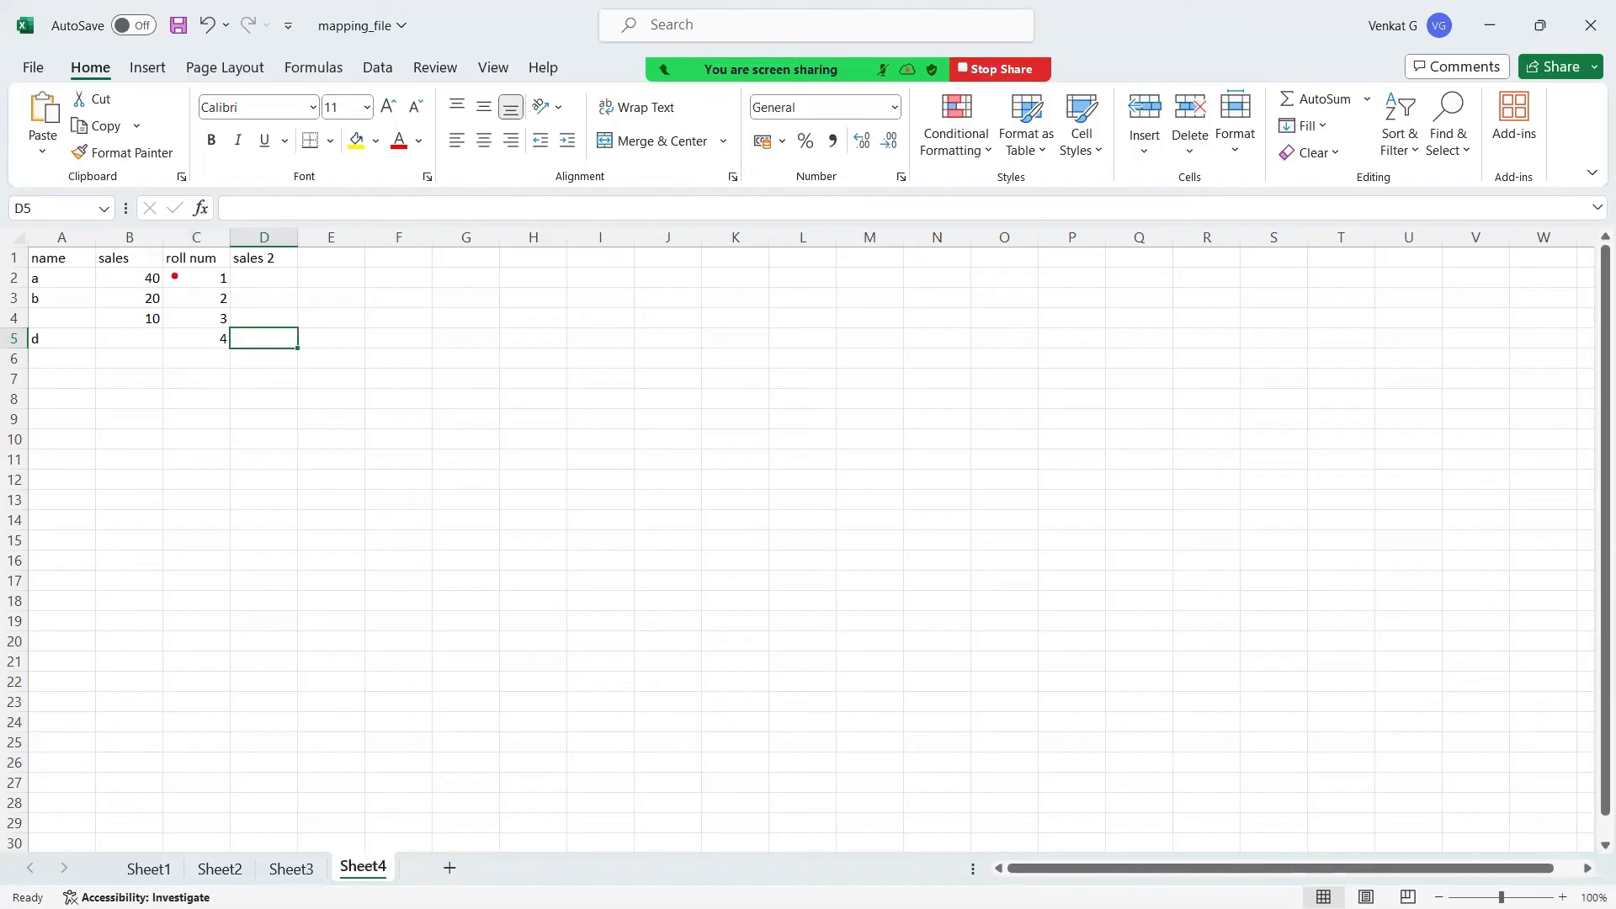
{"action": "mouse_move", "coordinate": [175, 275]}
{"action": "left_mouse_down"}
{"action": "mouse_move", "coordinate": [125, 272]}
{"action": "mouse_move", "coordinate": [126, 324]}
{"action": "mouse_move", "coordinate": [166, 327]}
{"action": "mouse_move", "coordinate": [172, 278]}
{"action": "mouse_move", "coordinate": [237, 313]}
{"action": "mouse_move", "coordinate": [263, 271]}
{"action": "left_mouse_up"}
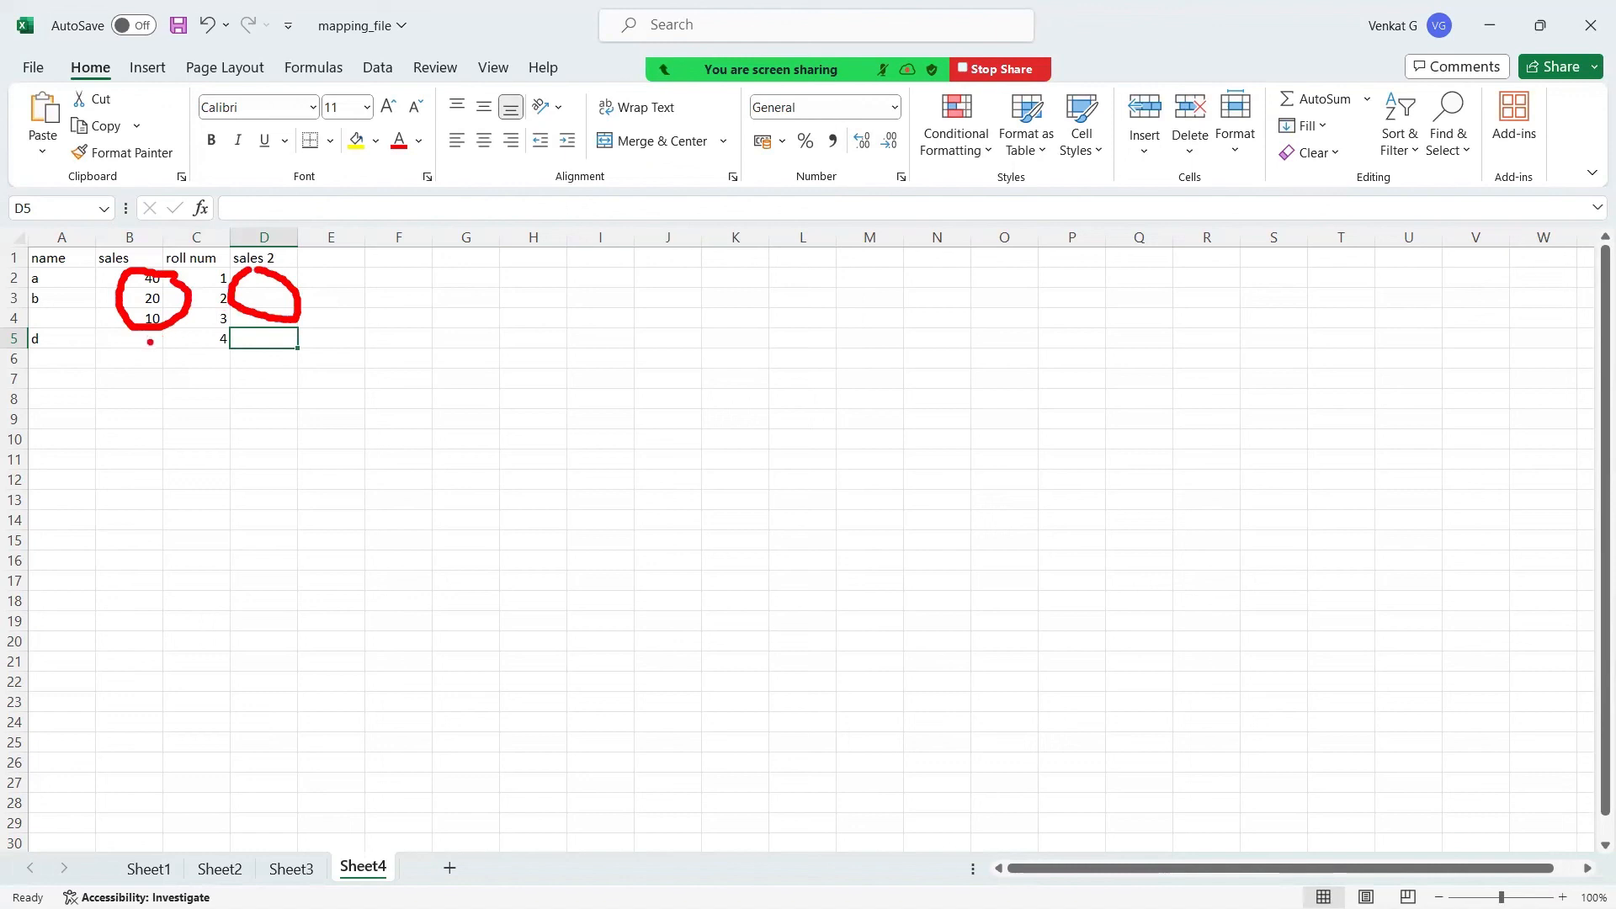
{"action": "left_click_drag", "start_coordinate": [150, 342], "coordinate": [198, 342]}
{"action": "mouse_move", "coordinate": [199, 342]}
{"action": "left_mouse_down"}
{"action": "mouse_move", "coordinate": [243, 368]}
{"action": "mouse_move", "coordinate": [274, 347]}
{"action": "left_mouse_up"}
{"action": "key", "text": "Escape"}
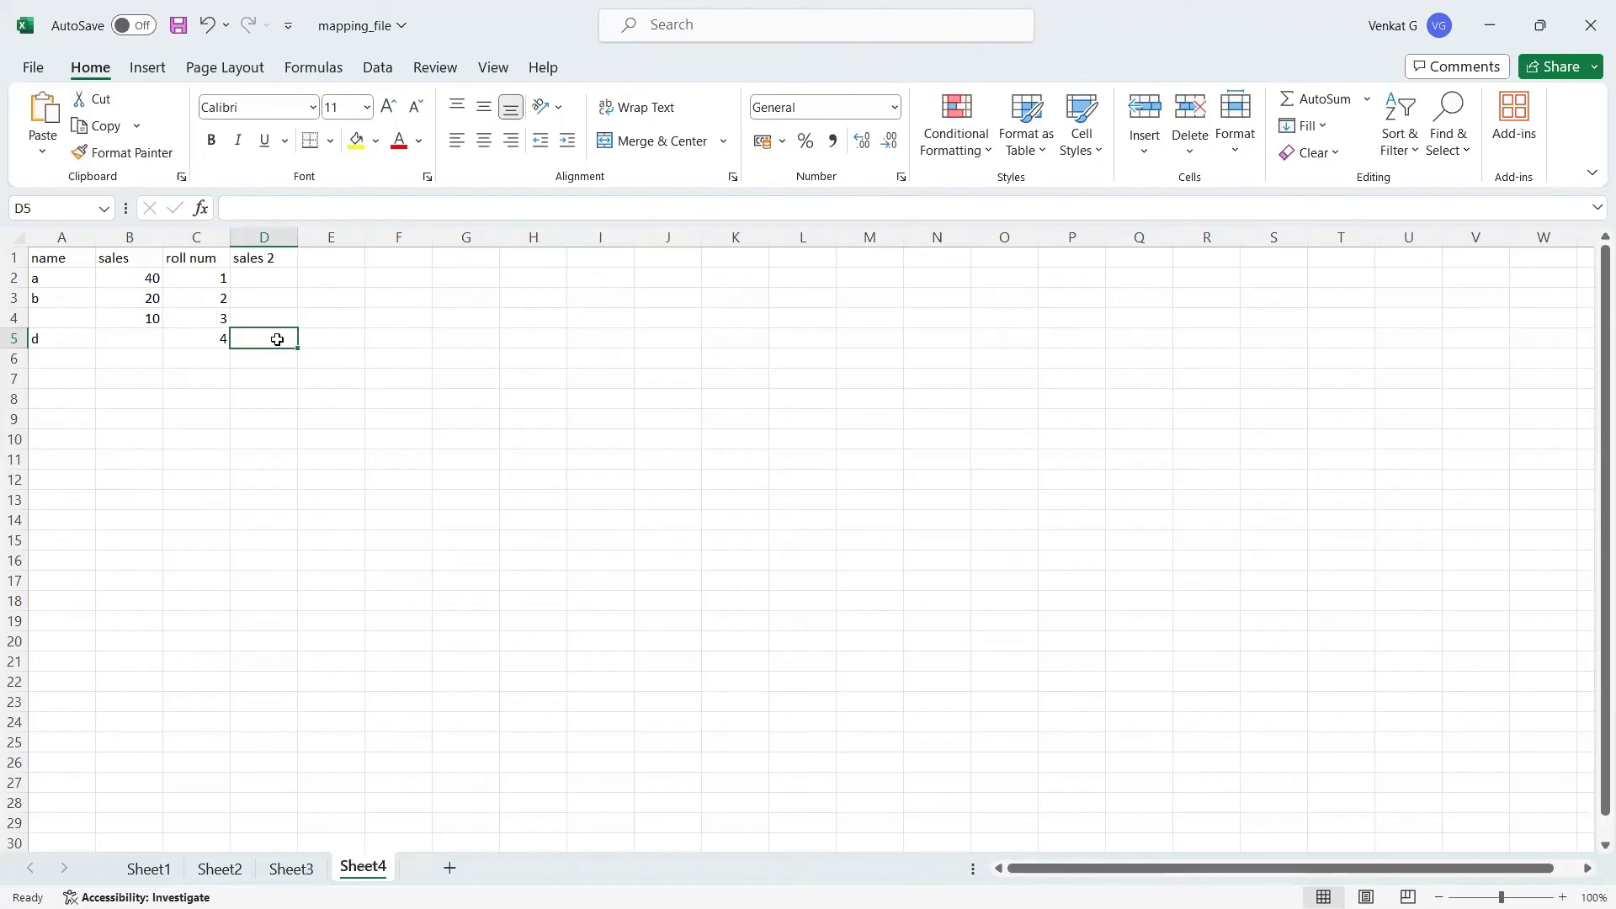
{"action": "type", "text": "8"}
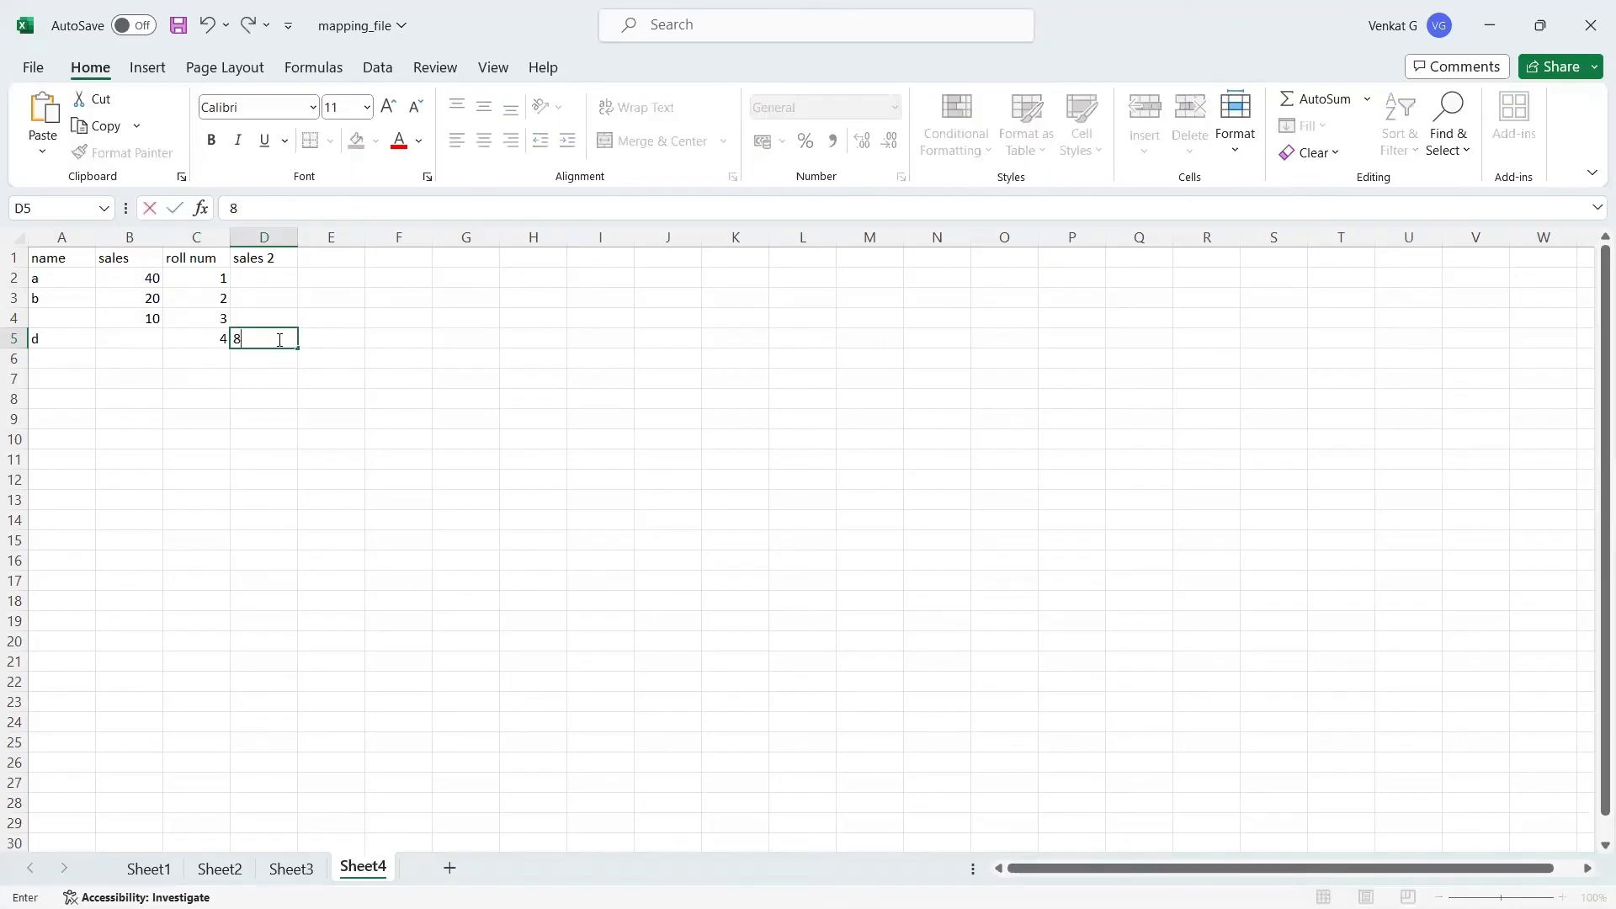
{"action": "left_click", "coordinate": [309, 373]}
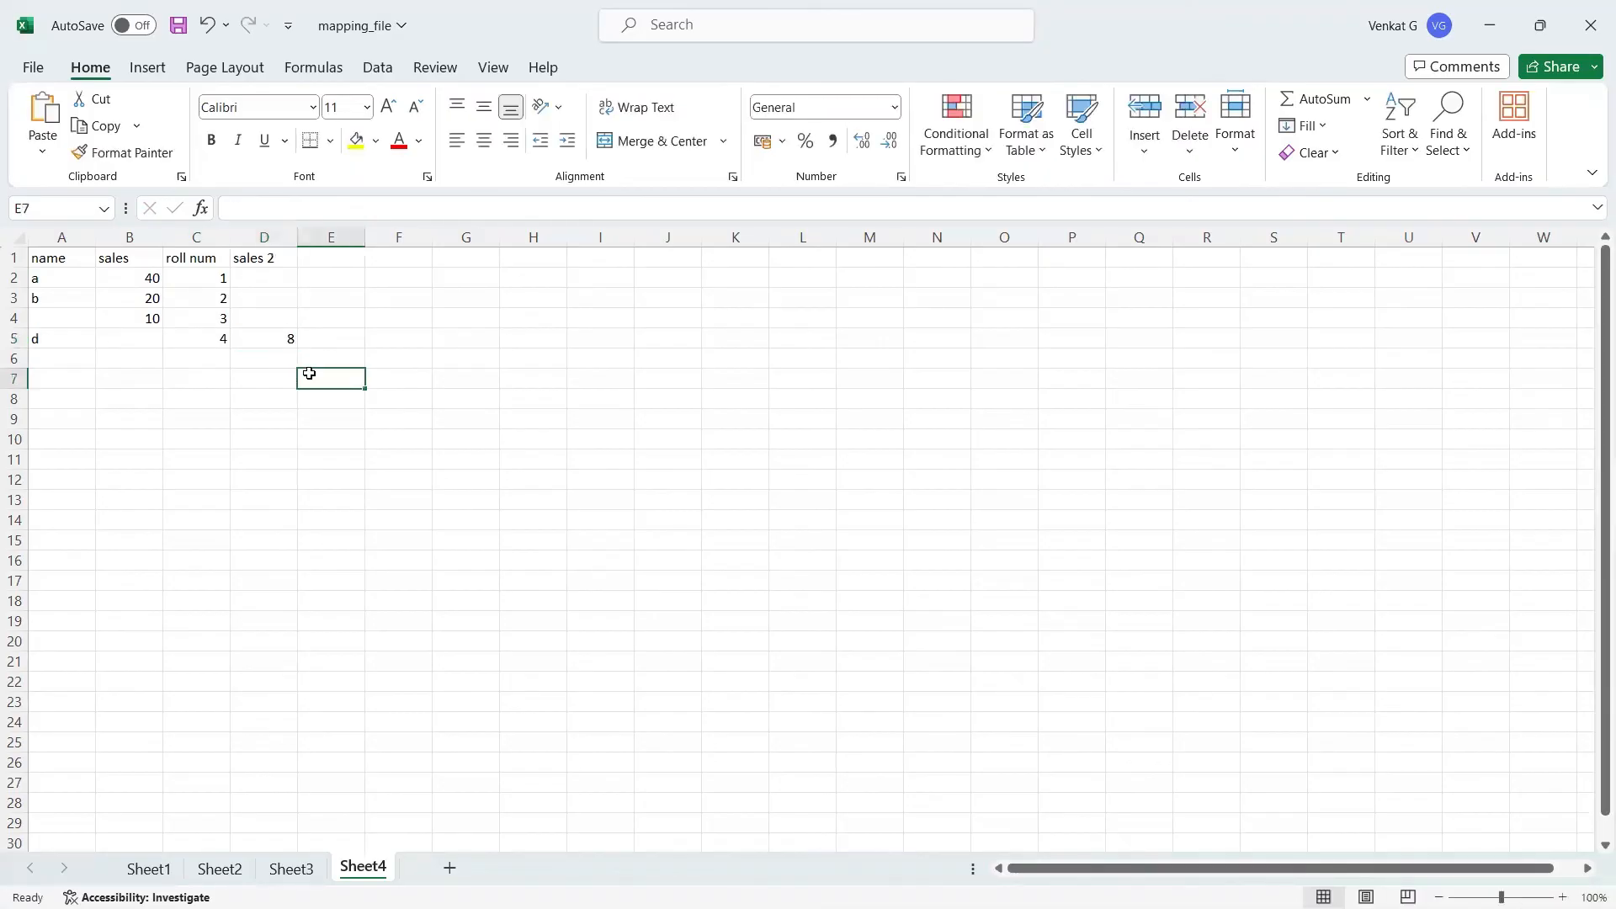
{"action": "left_click", "coordinate": [276, 392]}
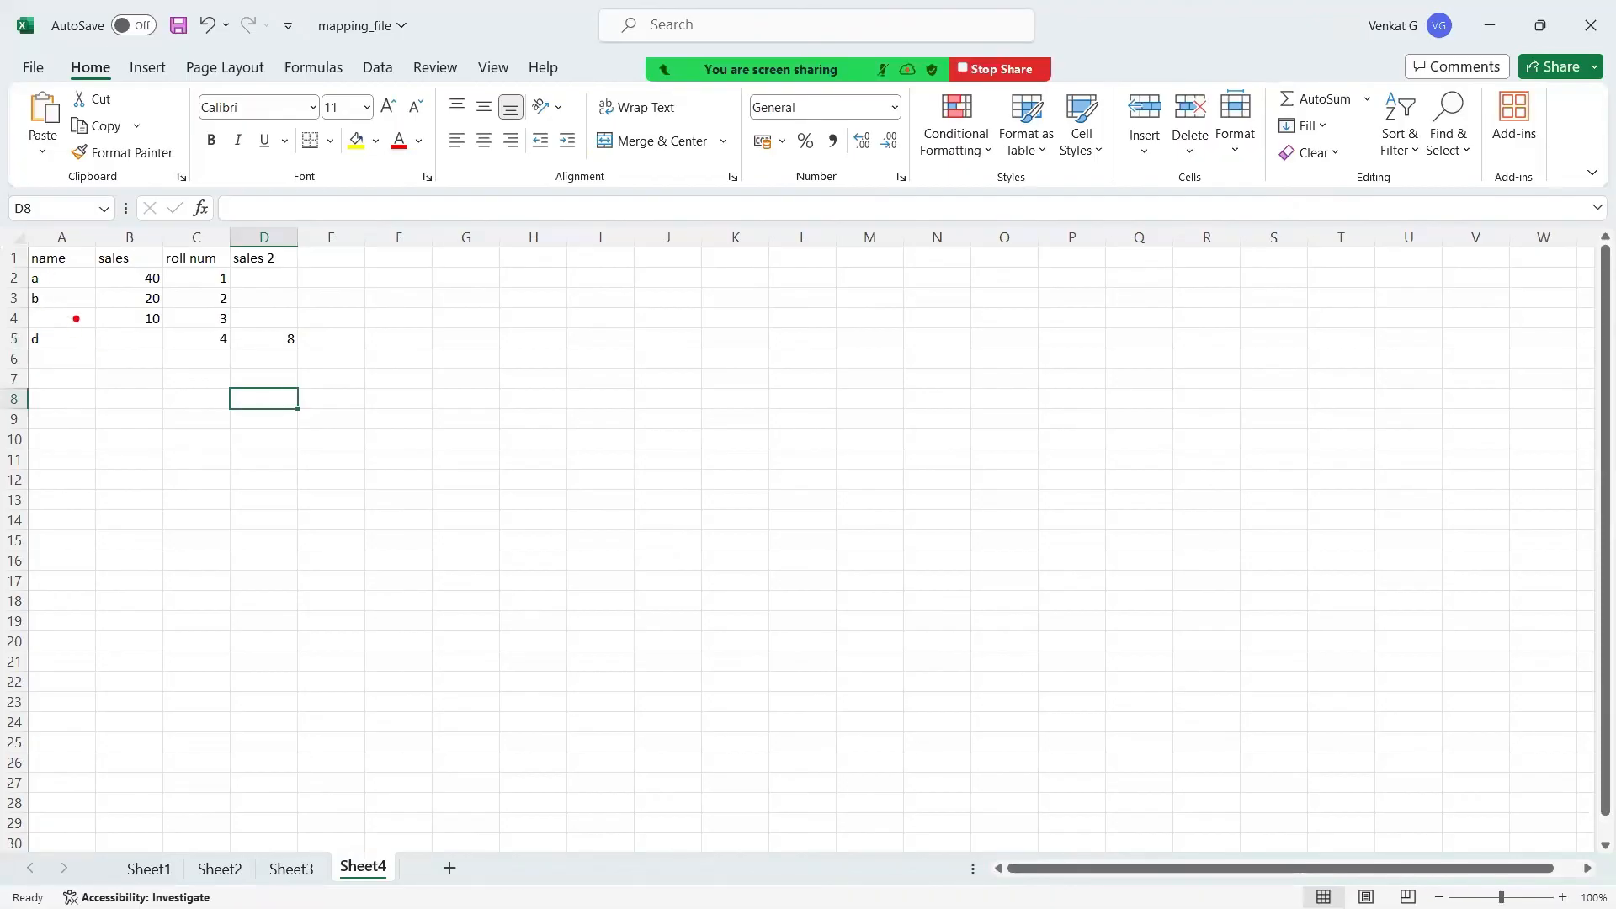
{"action": "mouse_move", "coordinate": [76, 319]}
{"action": "left_mouse_down"}
{"action": "mouse_move", "coordinate": [126, 319]}
{"action": "mouse_move", "coordinate": [155, 364]}
{"action": "mouse_move", "coordinate": [221, 319]}
{"action": "mouse_move", "coordinate": [217, 333]}
{"action": "left_mouse_up"}
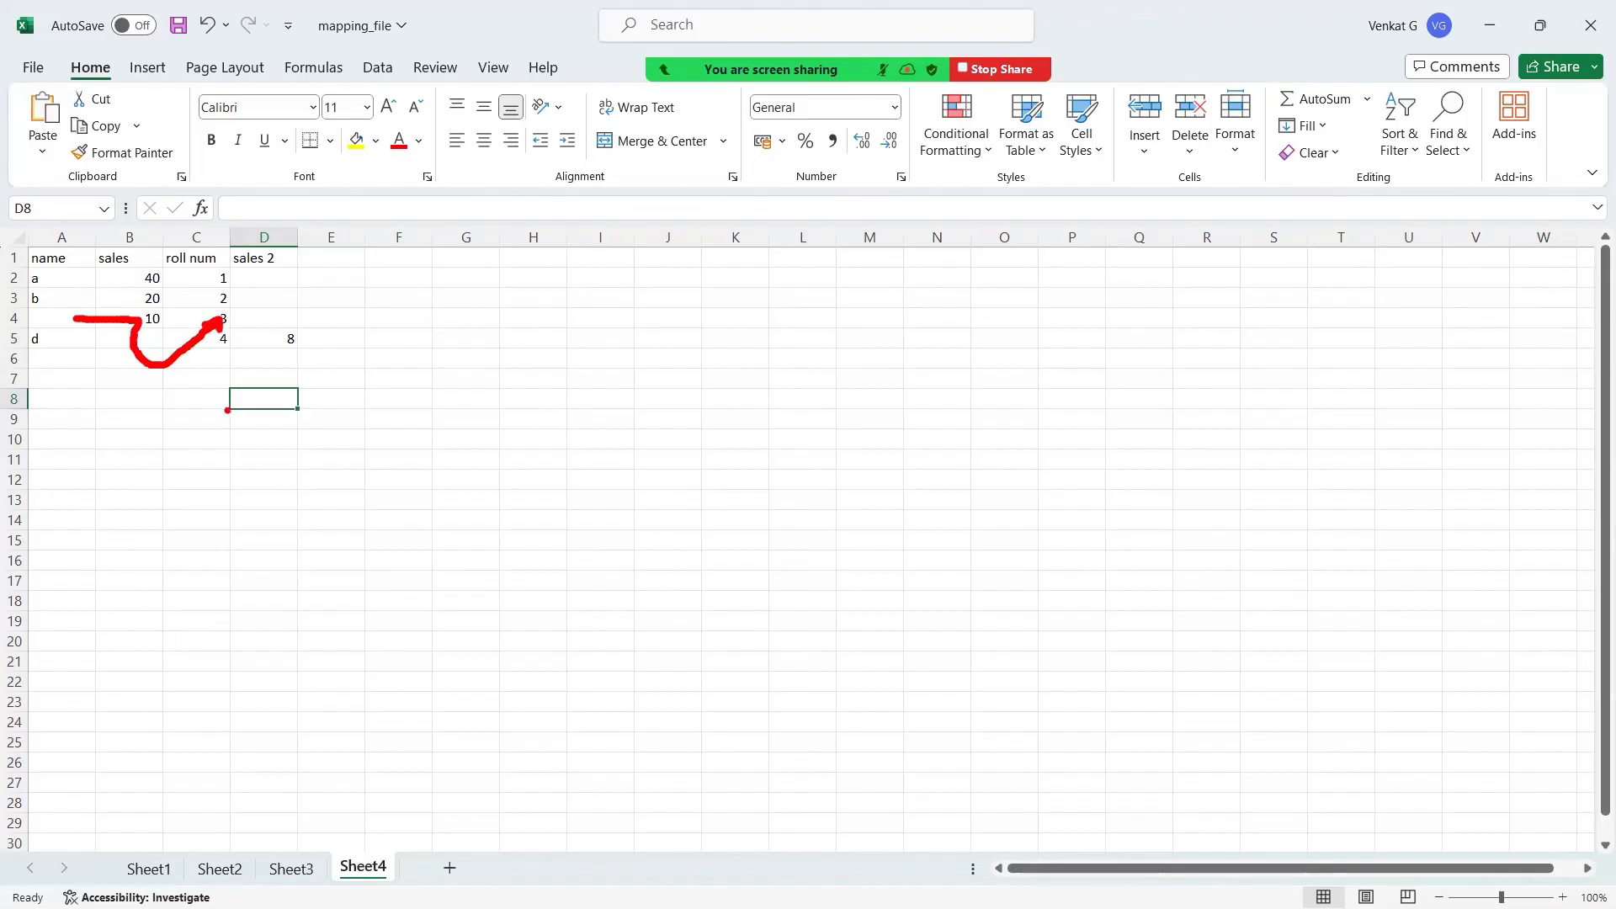
{"action": "left_click", "coordinate": [150, 337]}
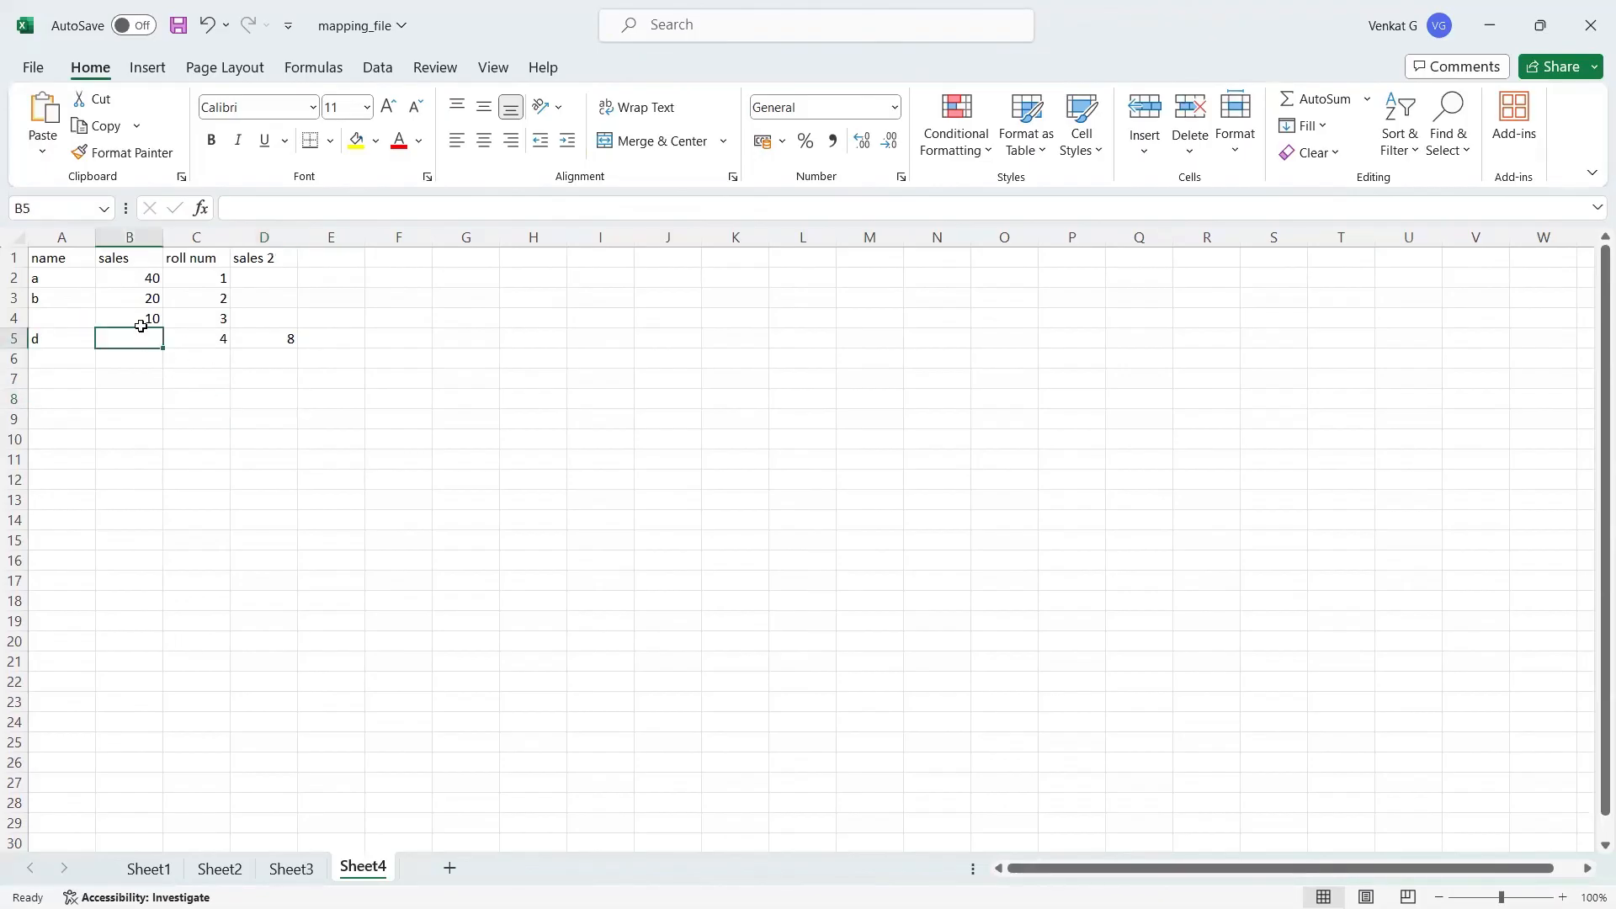
Step: Rename the headers in B1 and D1 to marks and marks 2
{"action": "left_click", "coordinate": [134, 259]}
{"action": "type", "text": "marks"}
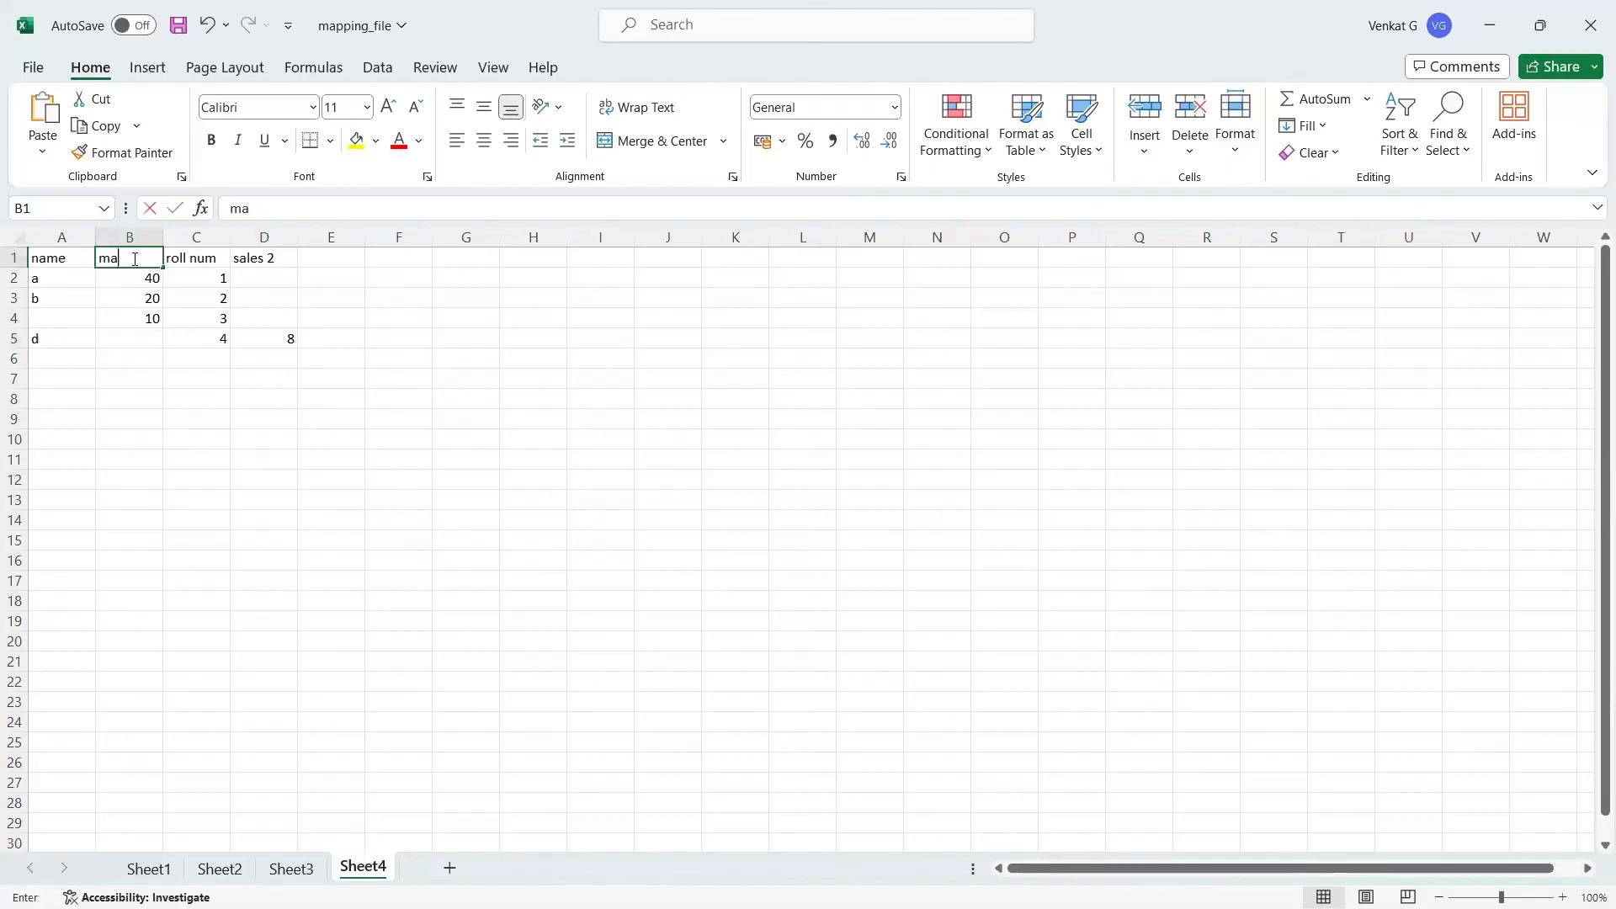
{"action": "left_click", "coordinate": [260, 259]}
{"action": "type", "text": "marks"}
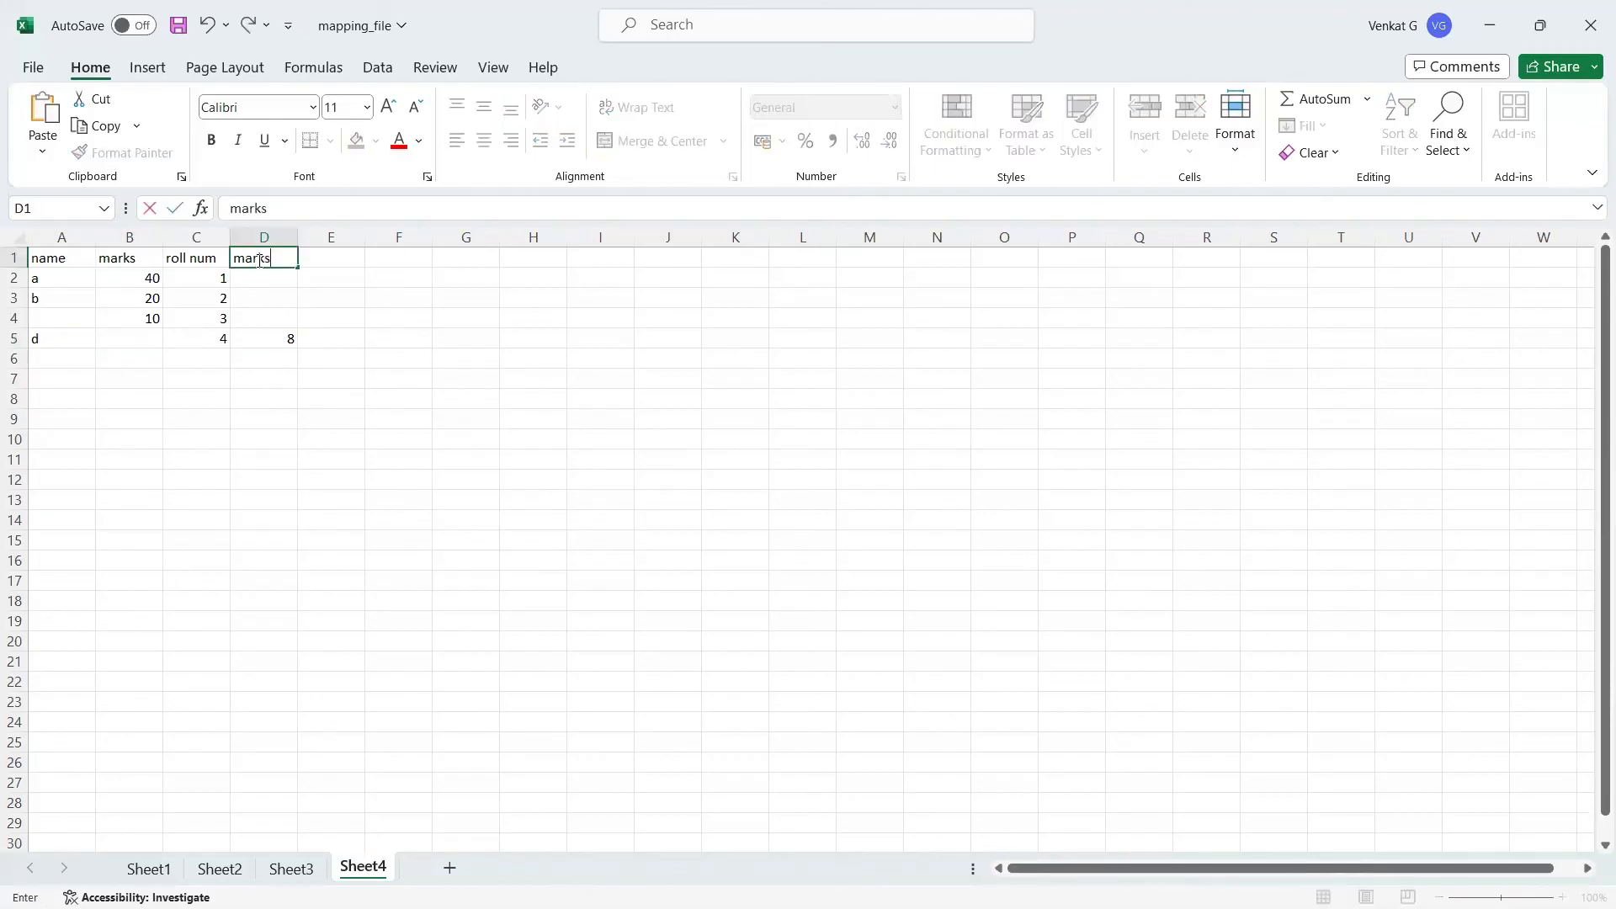
{"action": "type", "text": " 2"}
{"action": "left_click", "coordinate": [300, 379]}
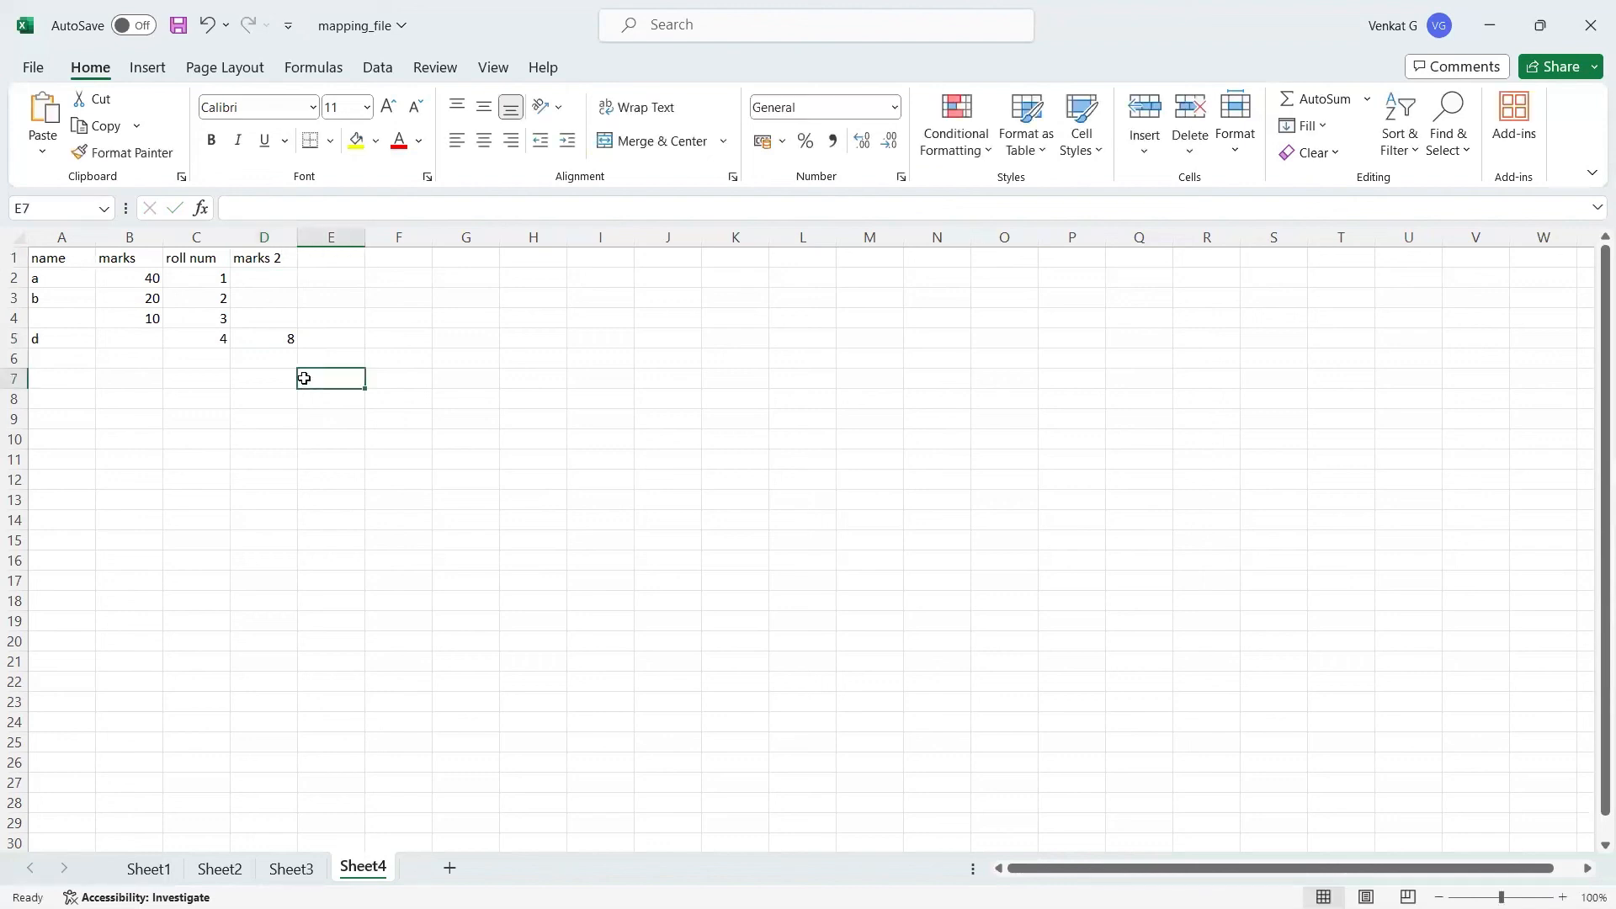
{"action": "left_click", "coordinate": [277, 342]}
{"action": "left_click", "coordinate": [145, 337]}
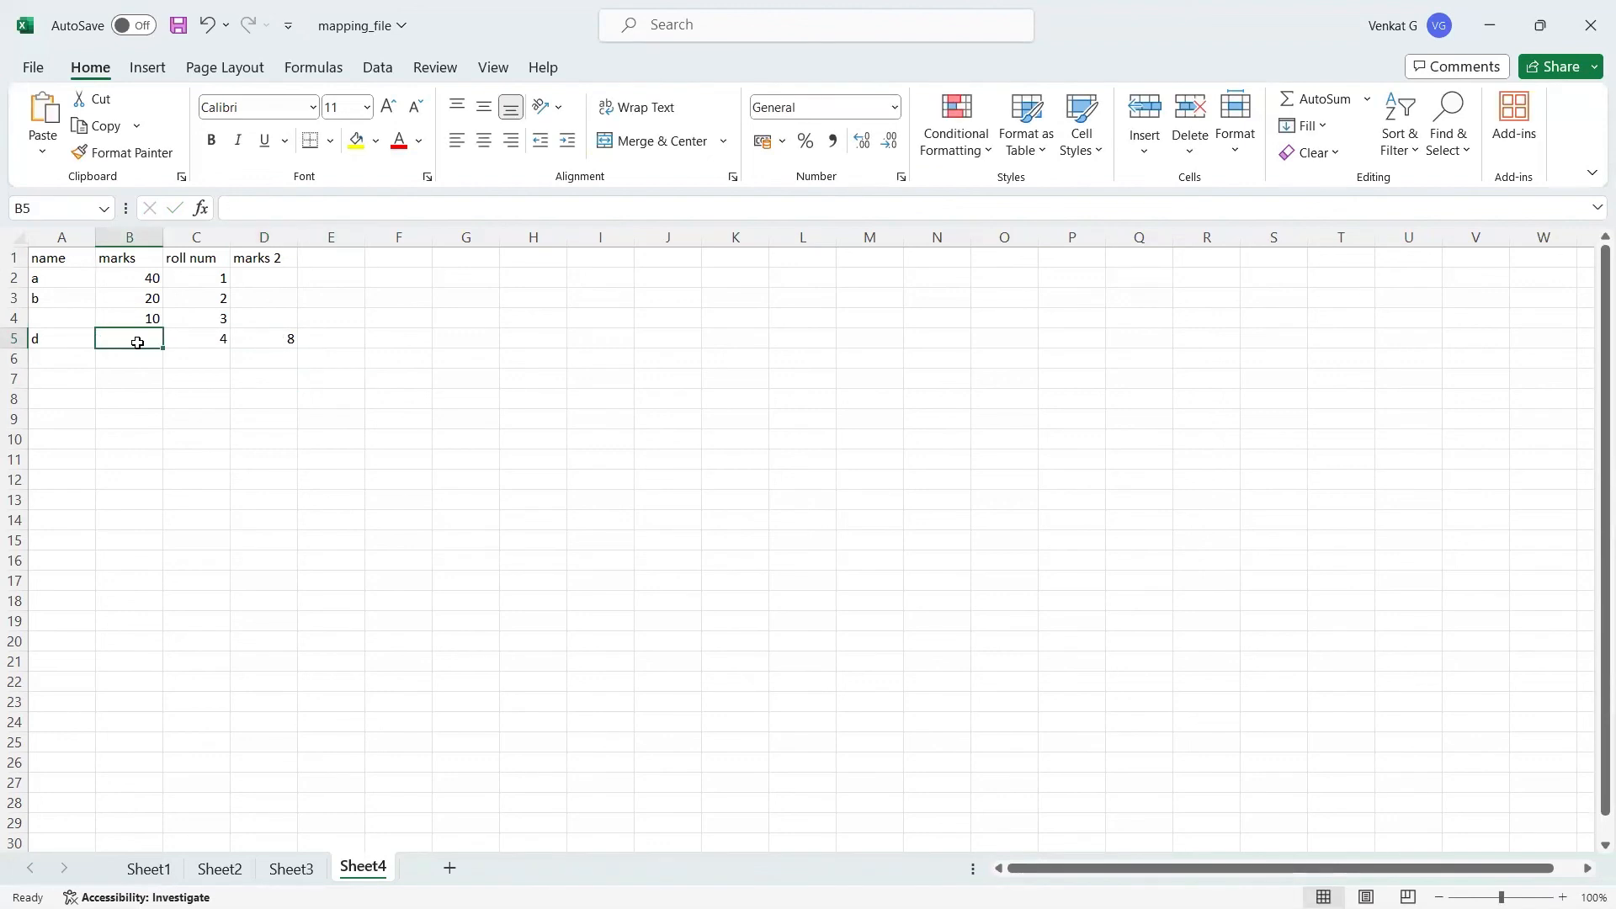
{"action": "left_click", "coordinate": [276, 342]}
{"action": "key", "text": "Right"}
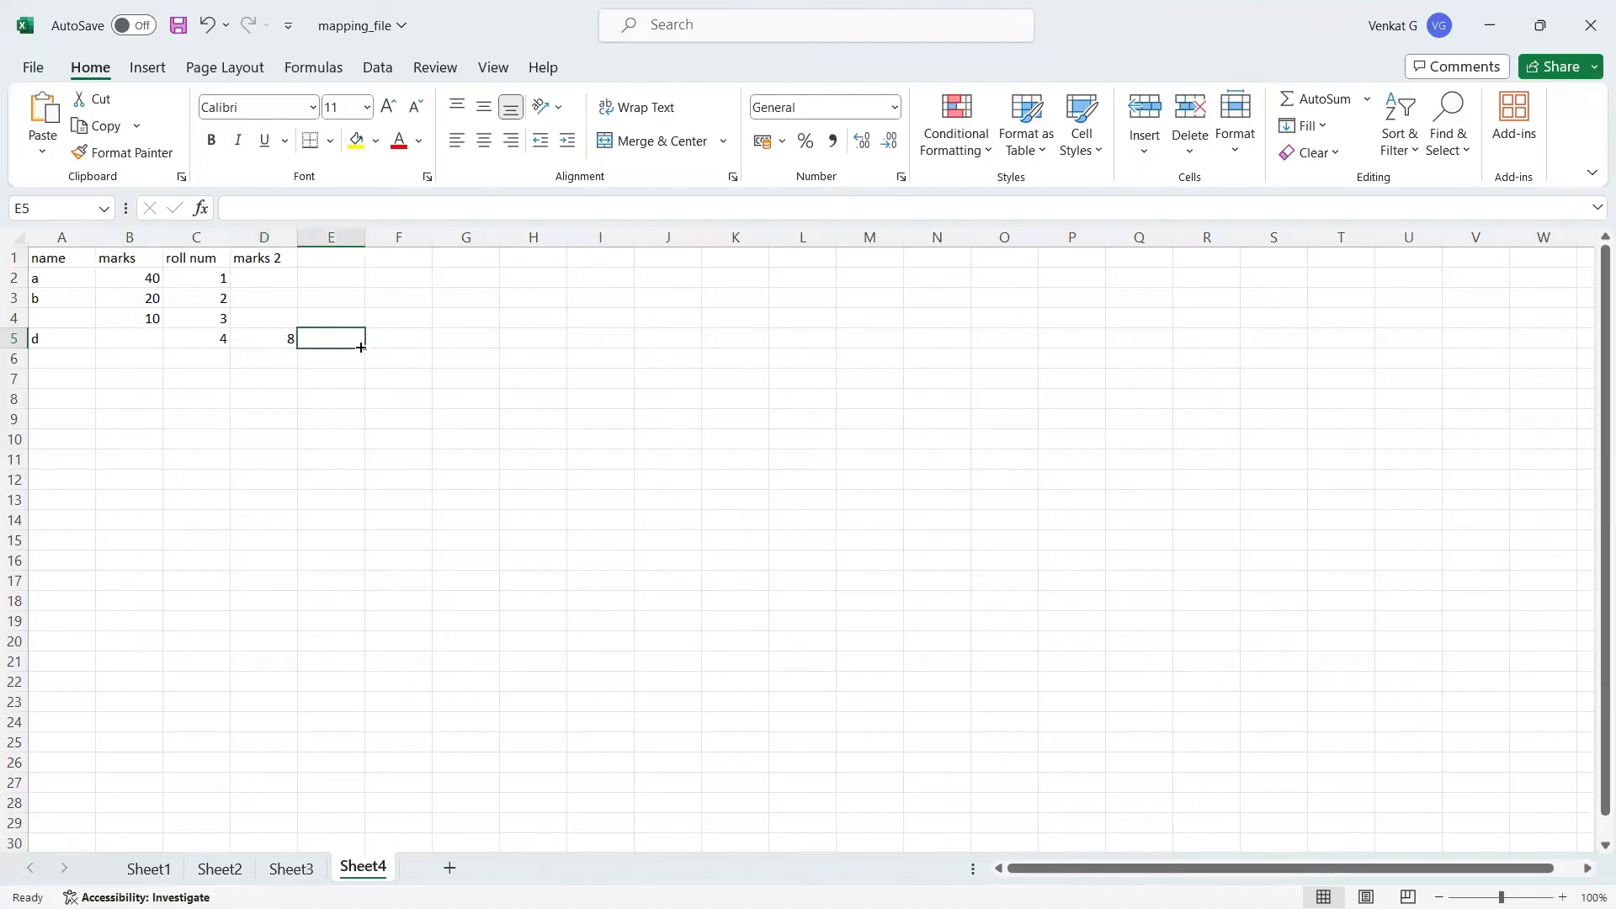
{"action": "left_click", "coordinate": [260, 342]}
{"action": "left_click", "coordinate": [325, 356]}
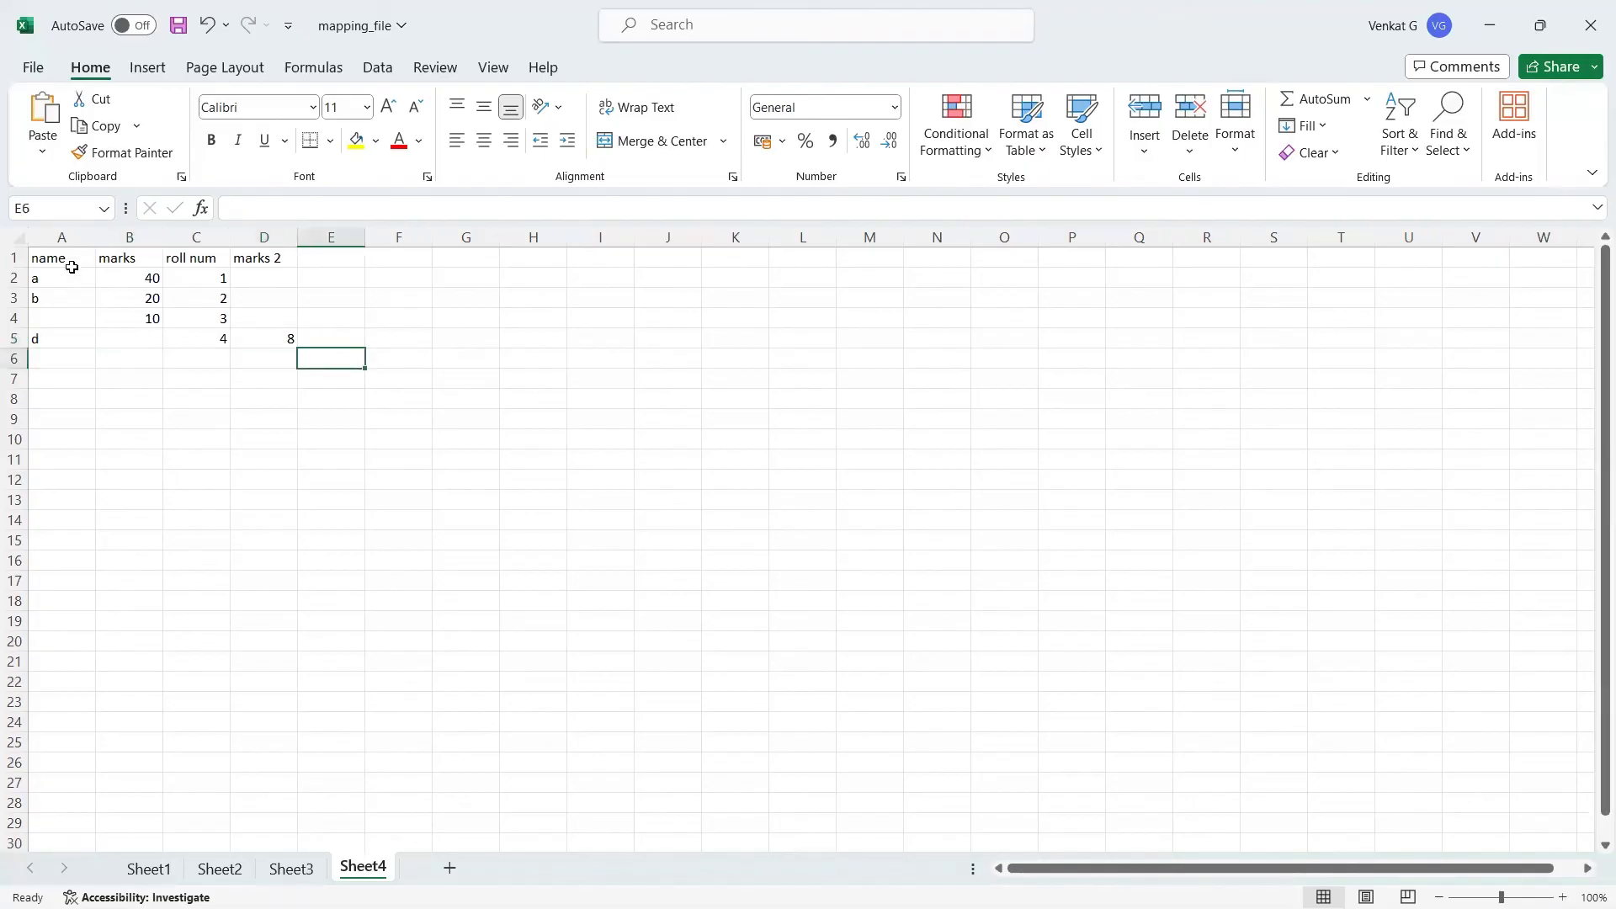
Step: Copy the whole table in A1:D5, including its headers
{"action": "left_click", "coordinate": [65, 260]}
{"action": "left_click_drag", "start_coordinate": [61, 286], "coordinate": [253, 338]}
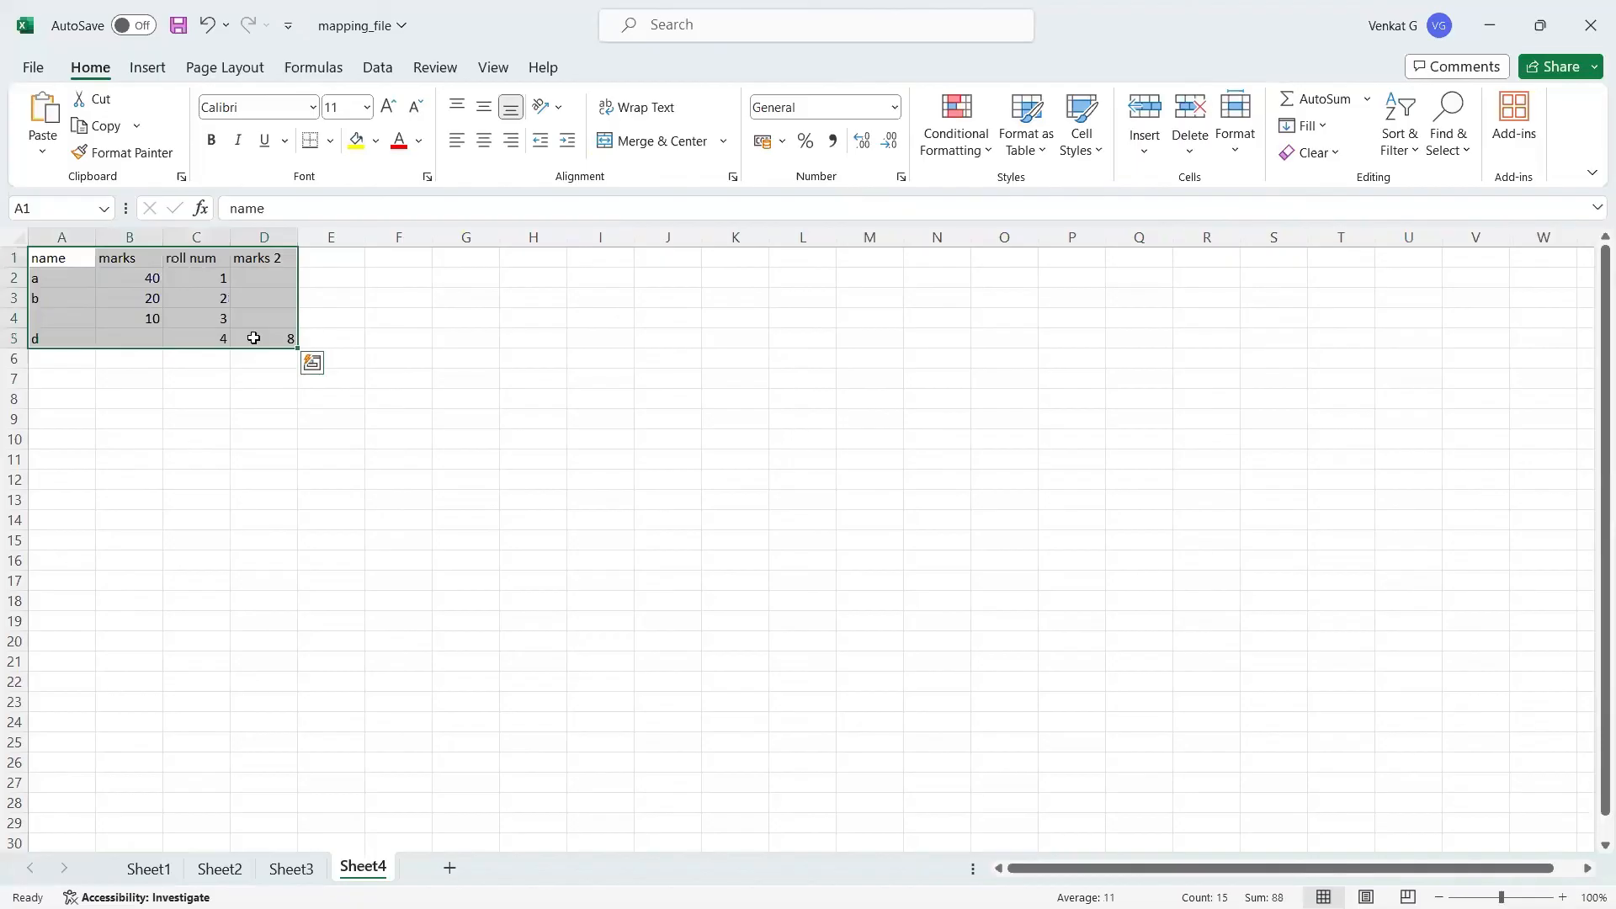
{"action": "key", "text": "ctrl+c"}
Step: Switch to Tableau, clear Sheet 7 and paste the copied table as a new data source
{"action": "key", "text": "alt+Tab"}
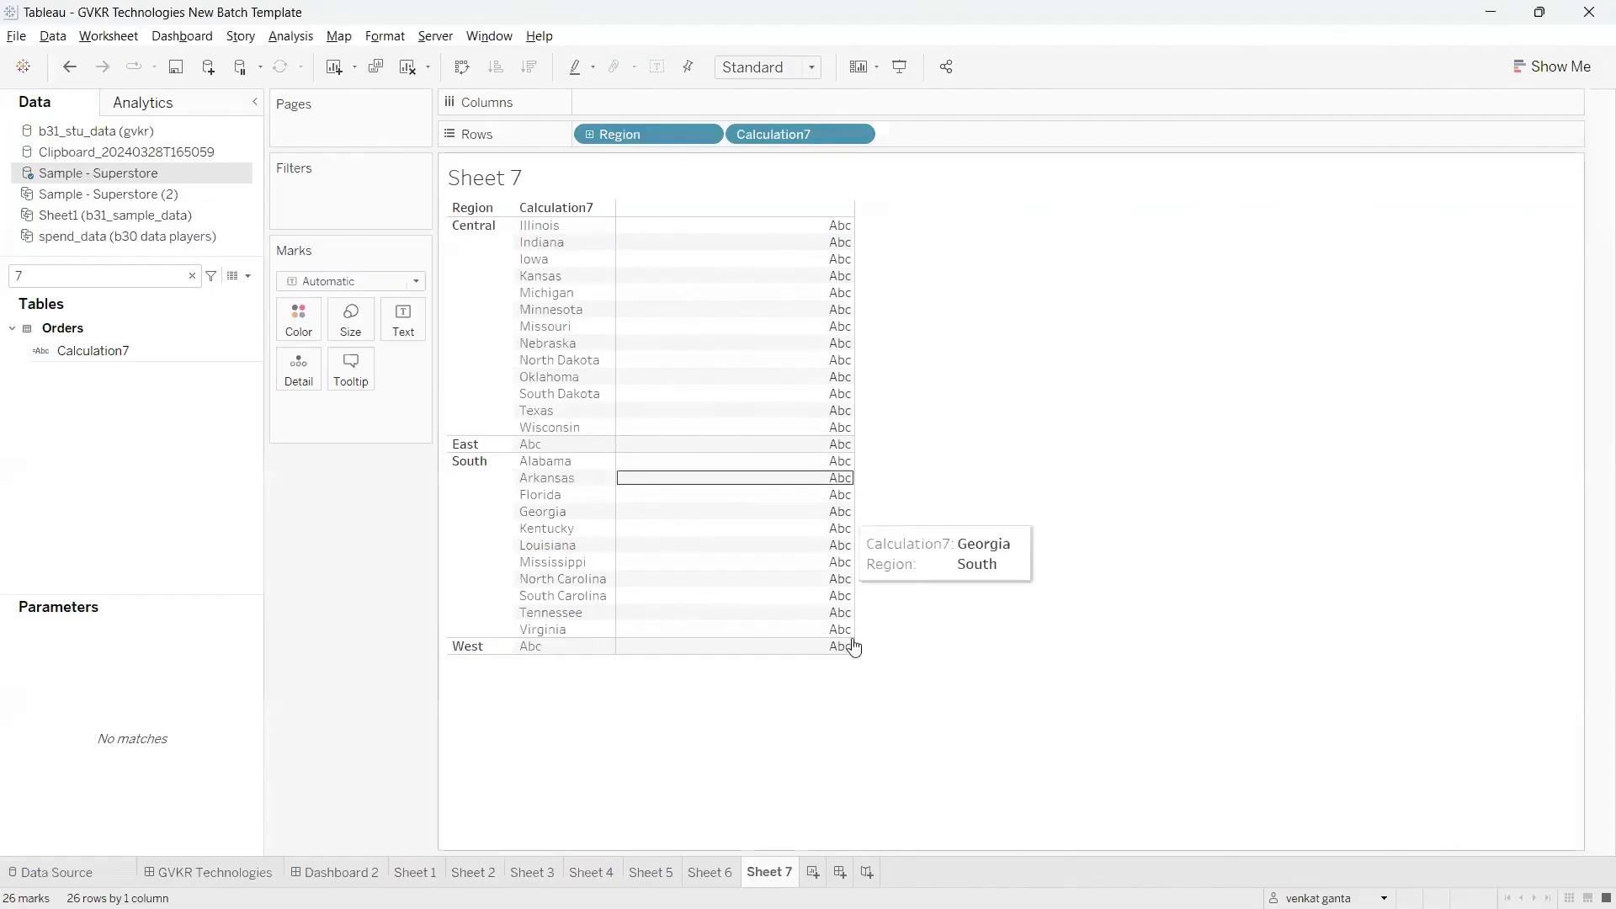
{"action": "left_click", "coordinate": [408, 67]}
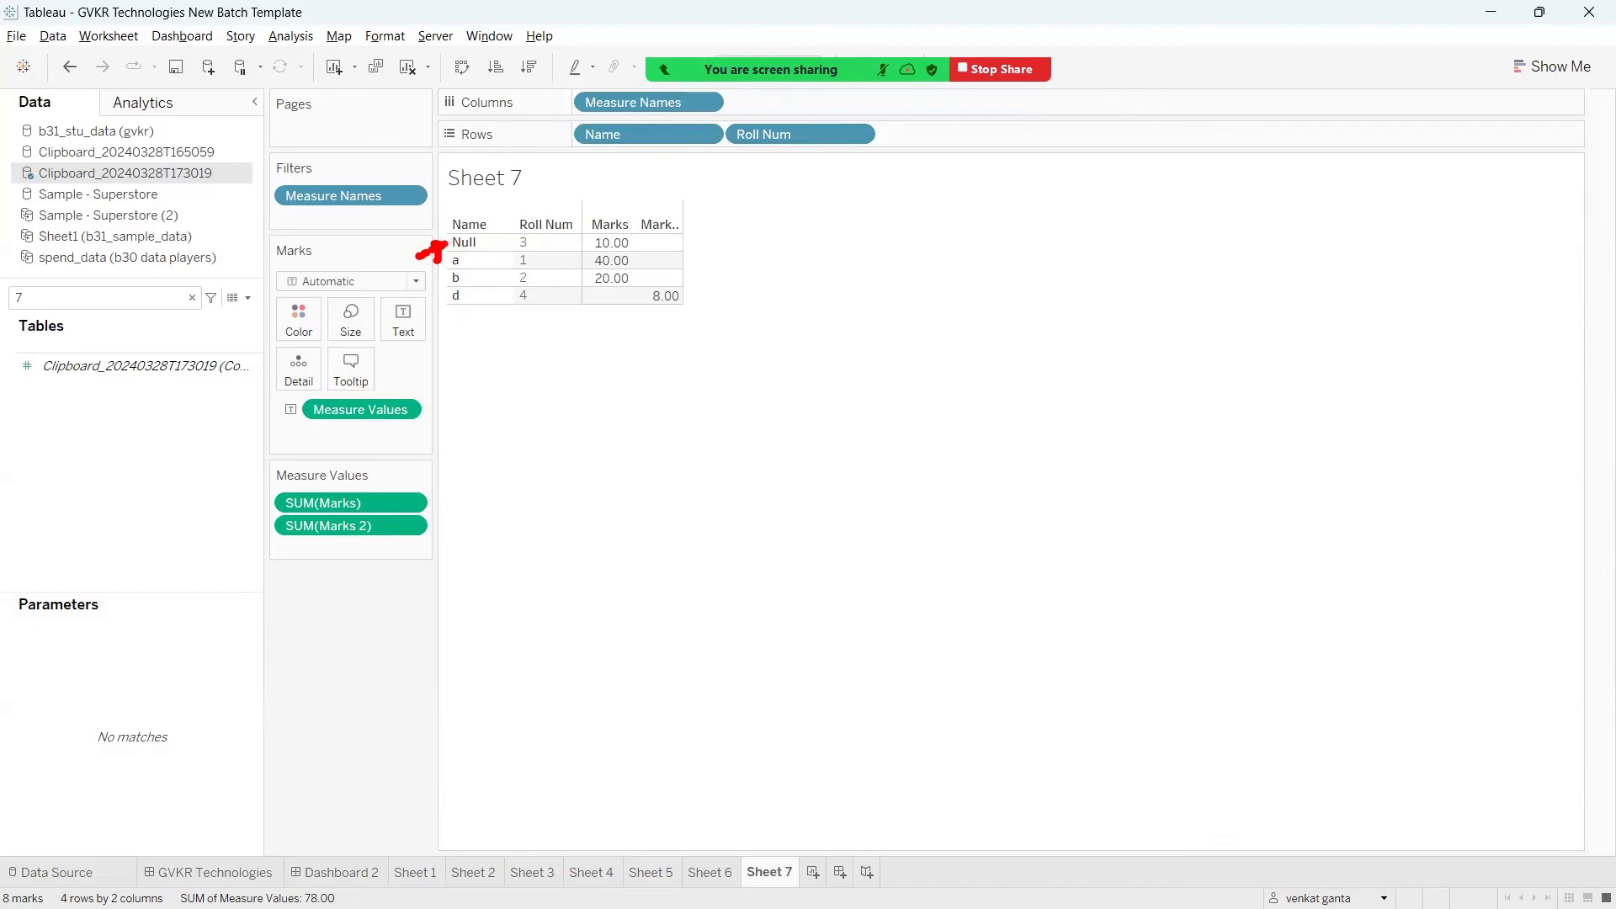
Step: Create a calculated field on the pasted data with the formula IFNULL([Name],'No data') and apply it
{"action": "left_click", "coordinate": [244, 300]}
{"action": "left_click", "coordinate": [224, 310]}
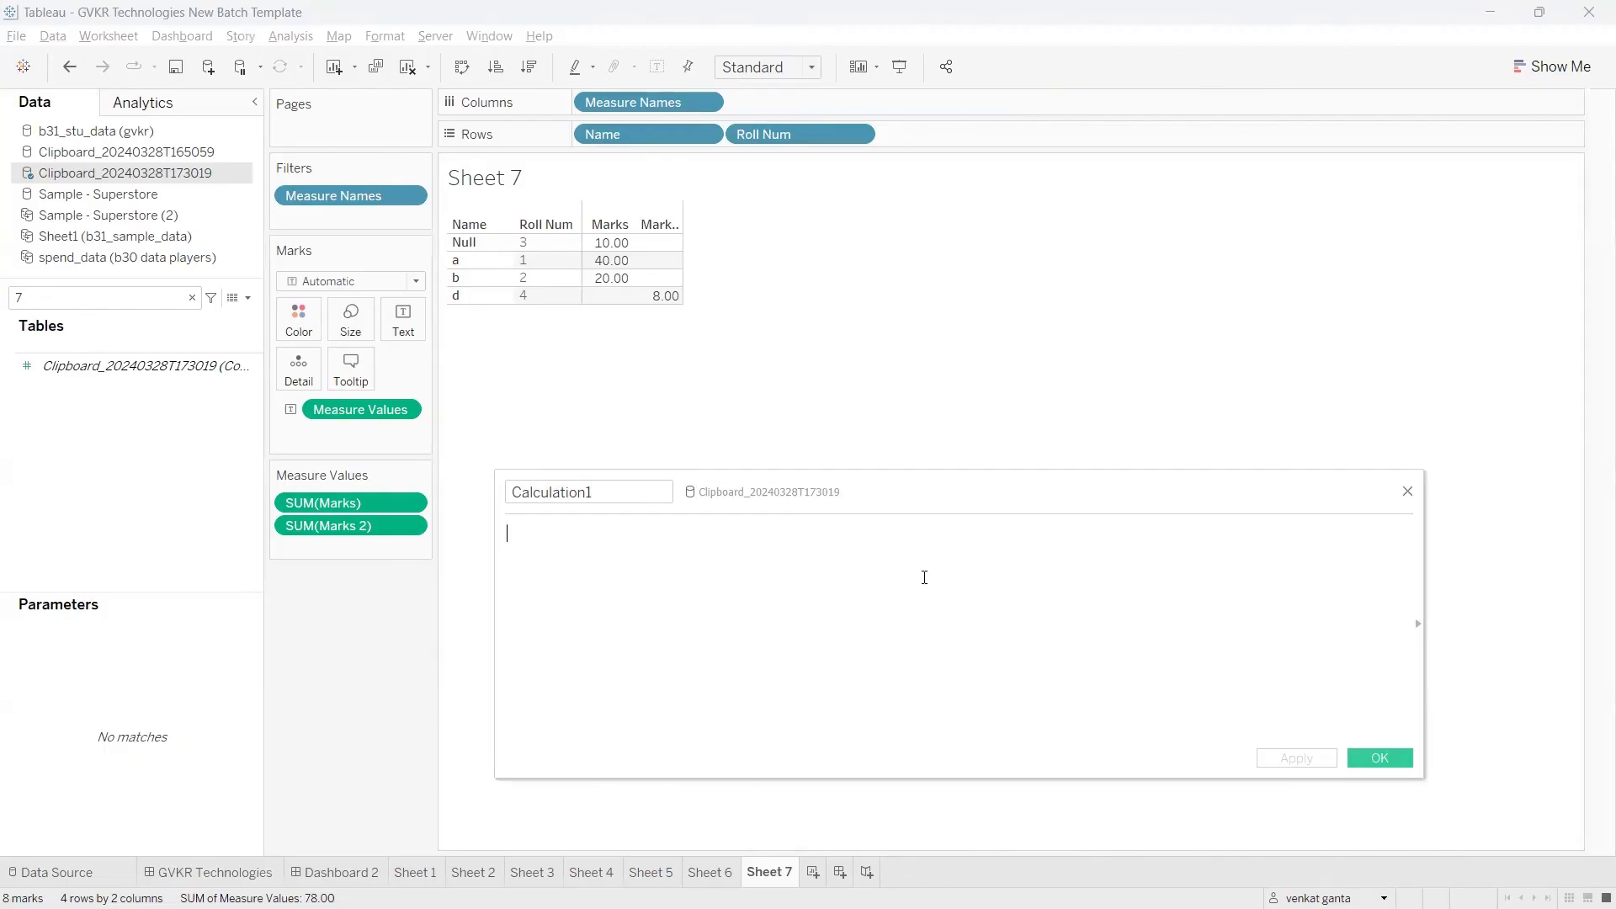
{"action": "type", "text": "ifn"}
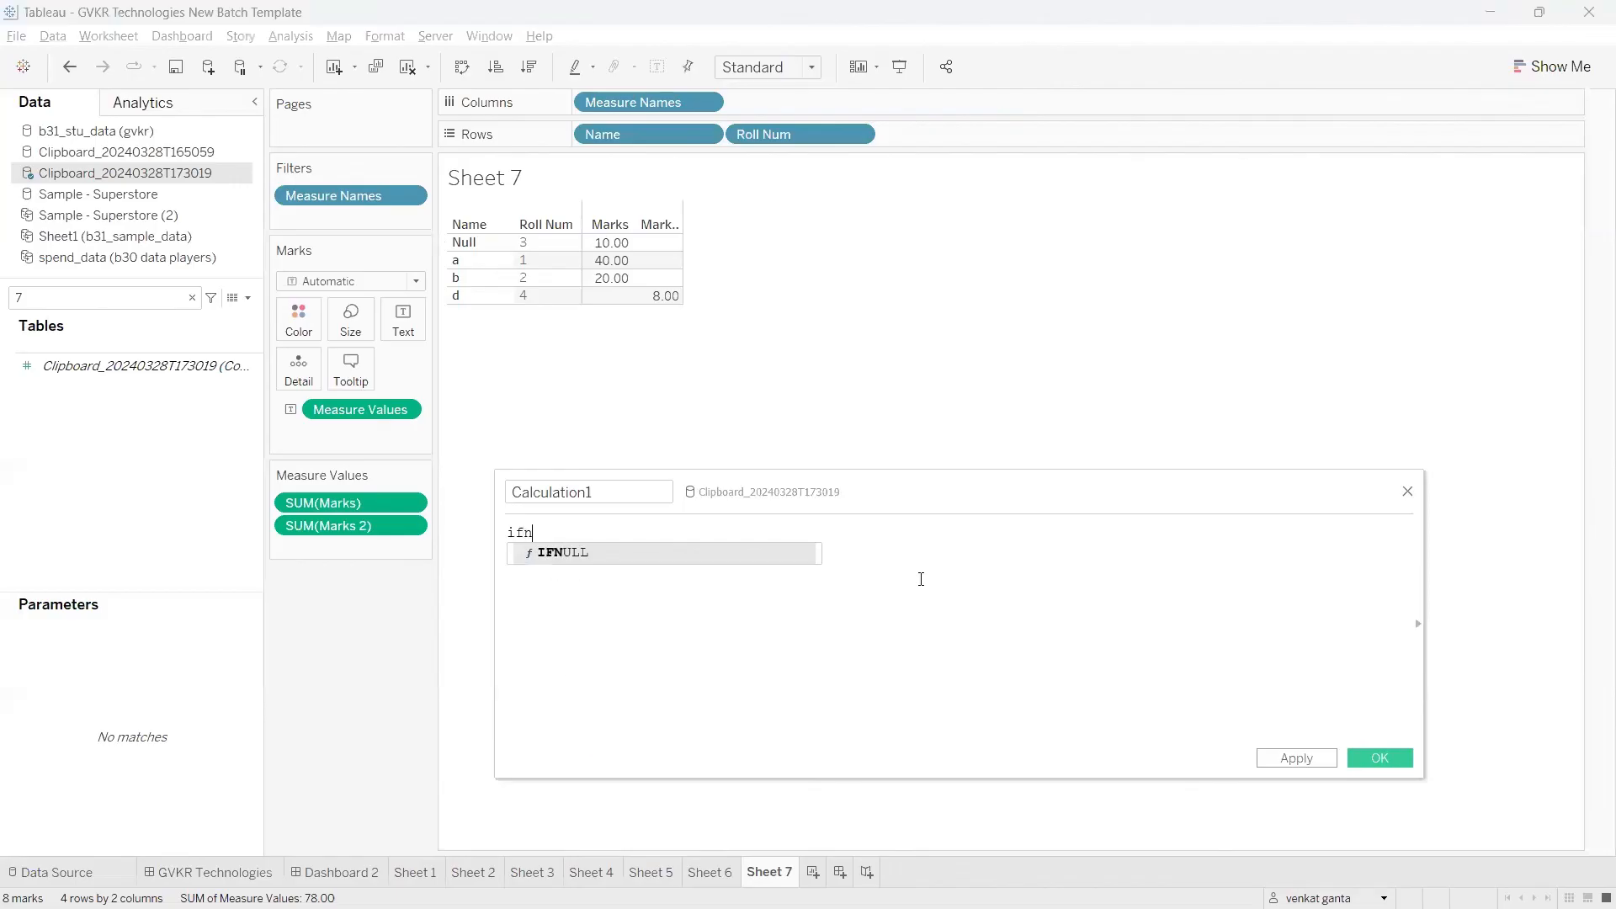
{"action": "key", "text": "Return"}
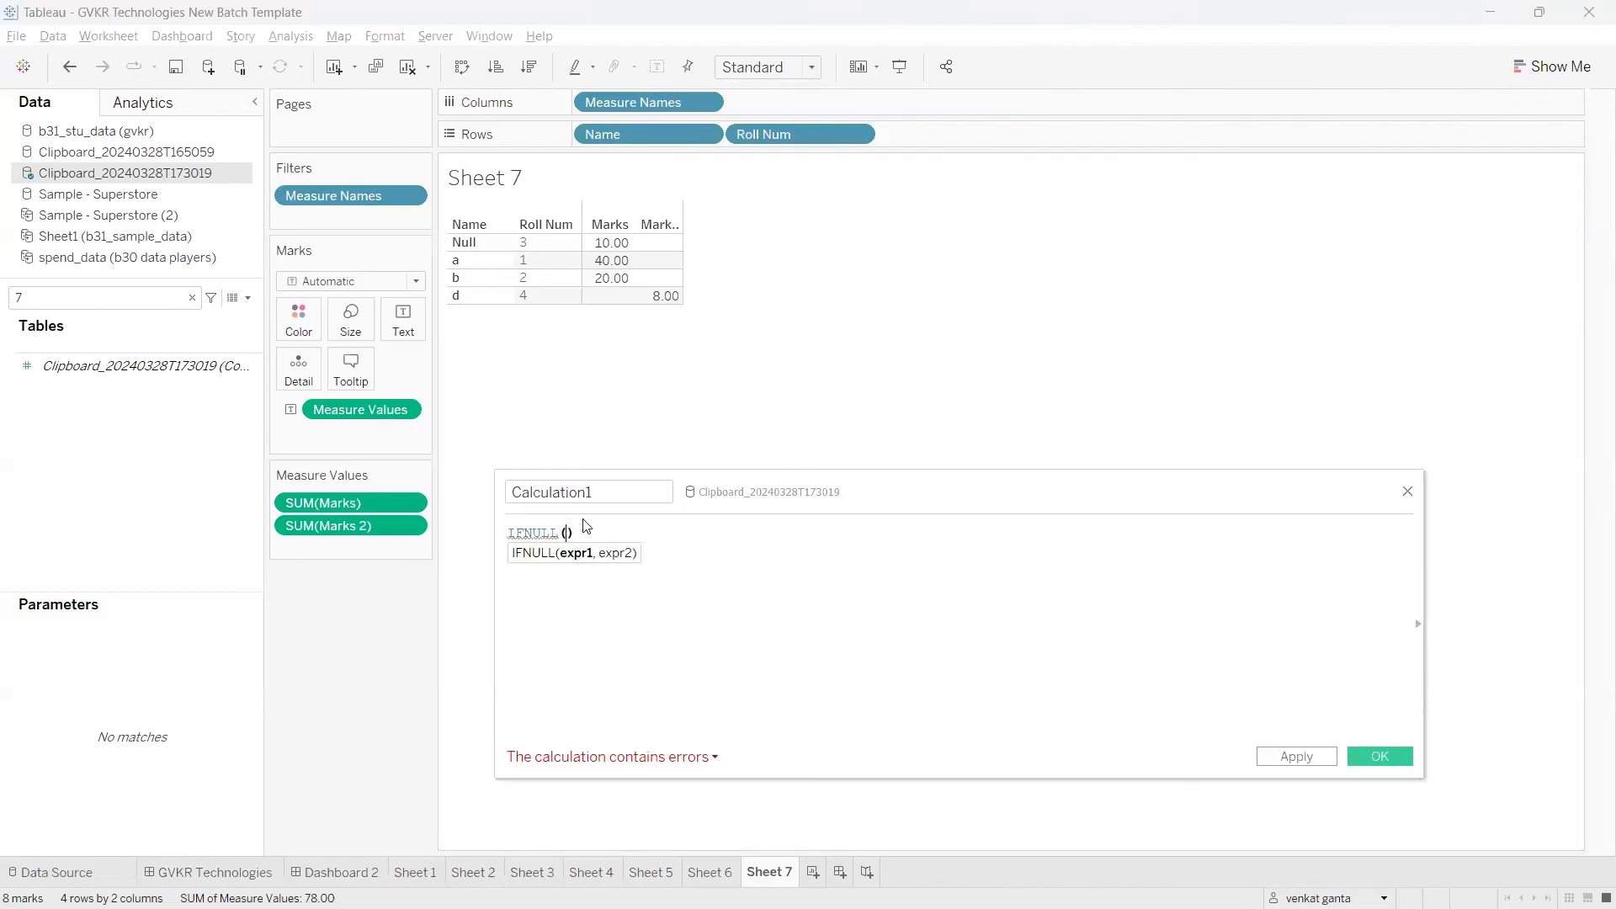
{"action": "left_click_drag", "start_coordinate": [611, 135], "coordinate": [574, 565]}
{"action": "type", "text": ","}
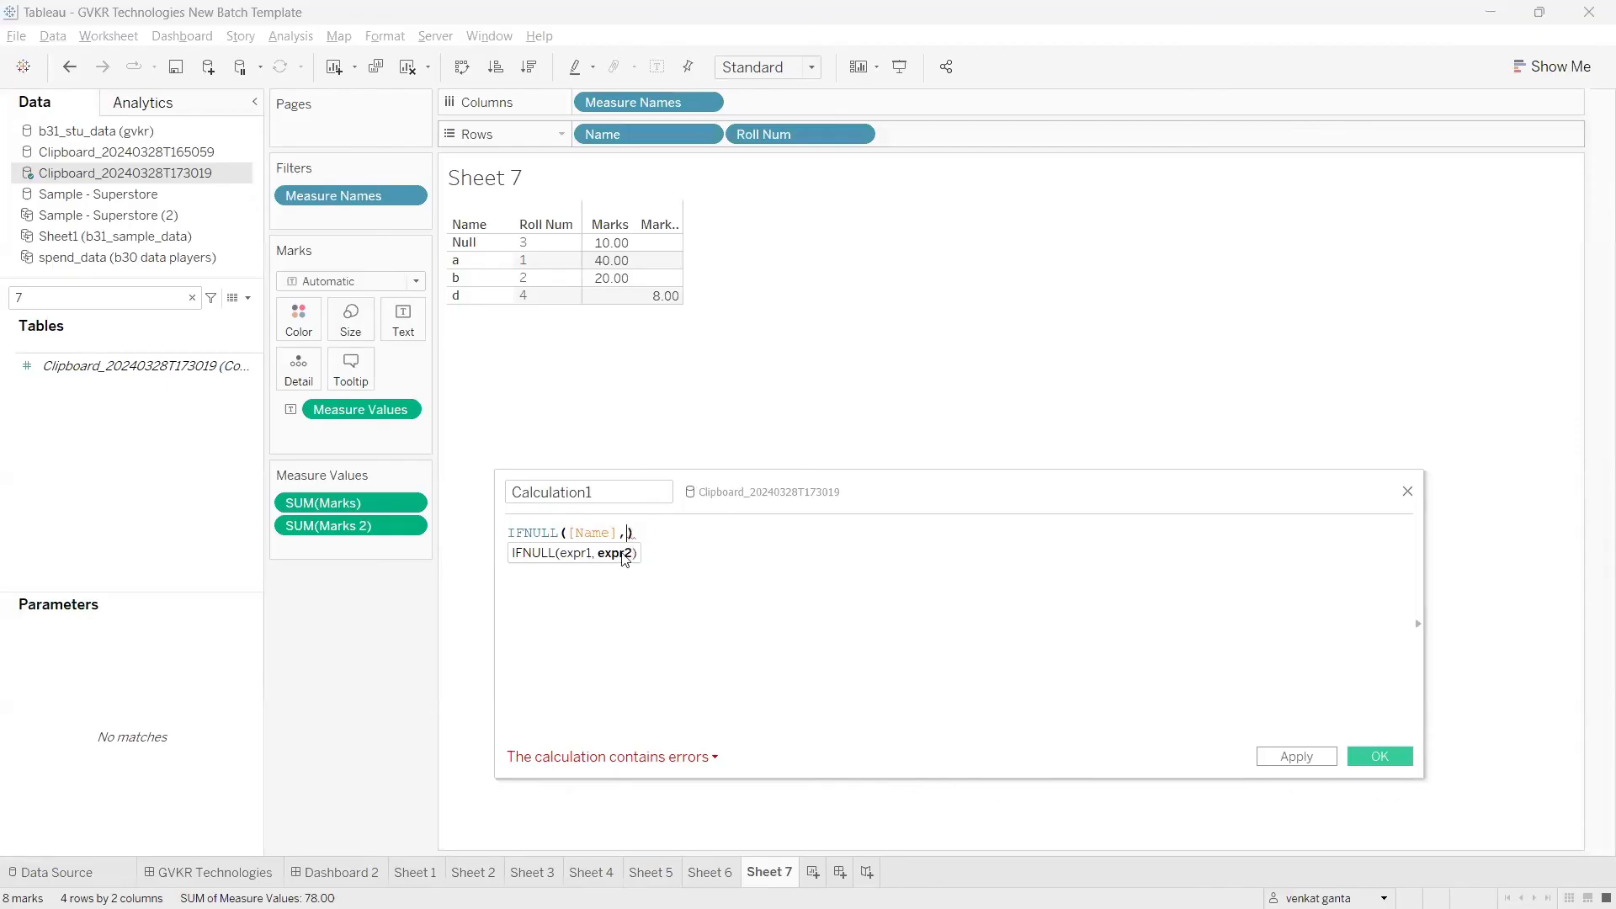
{"action": "type", "text": "'No"}
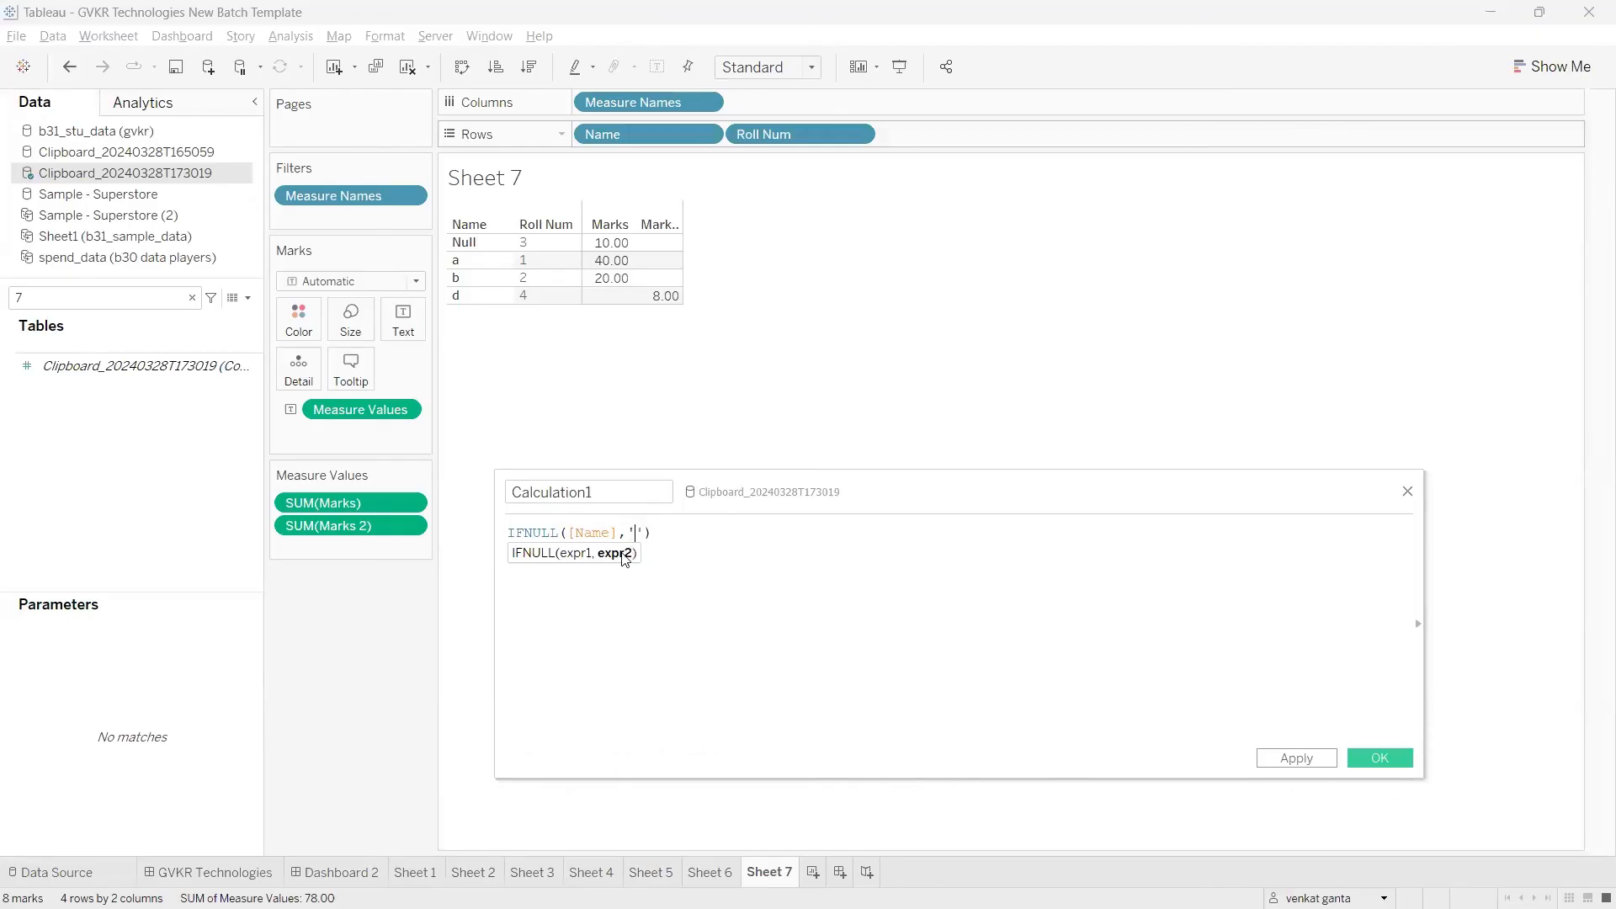
{"action": "type", "text": " data"}
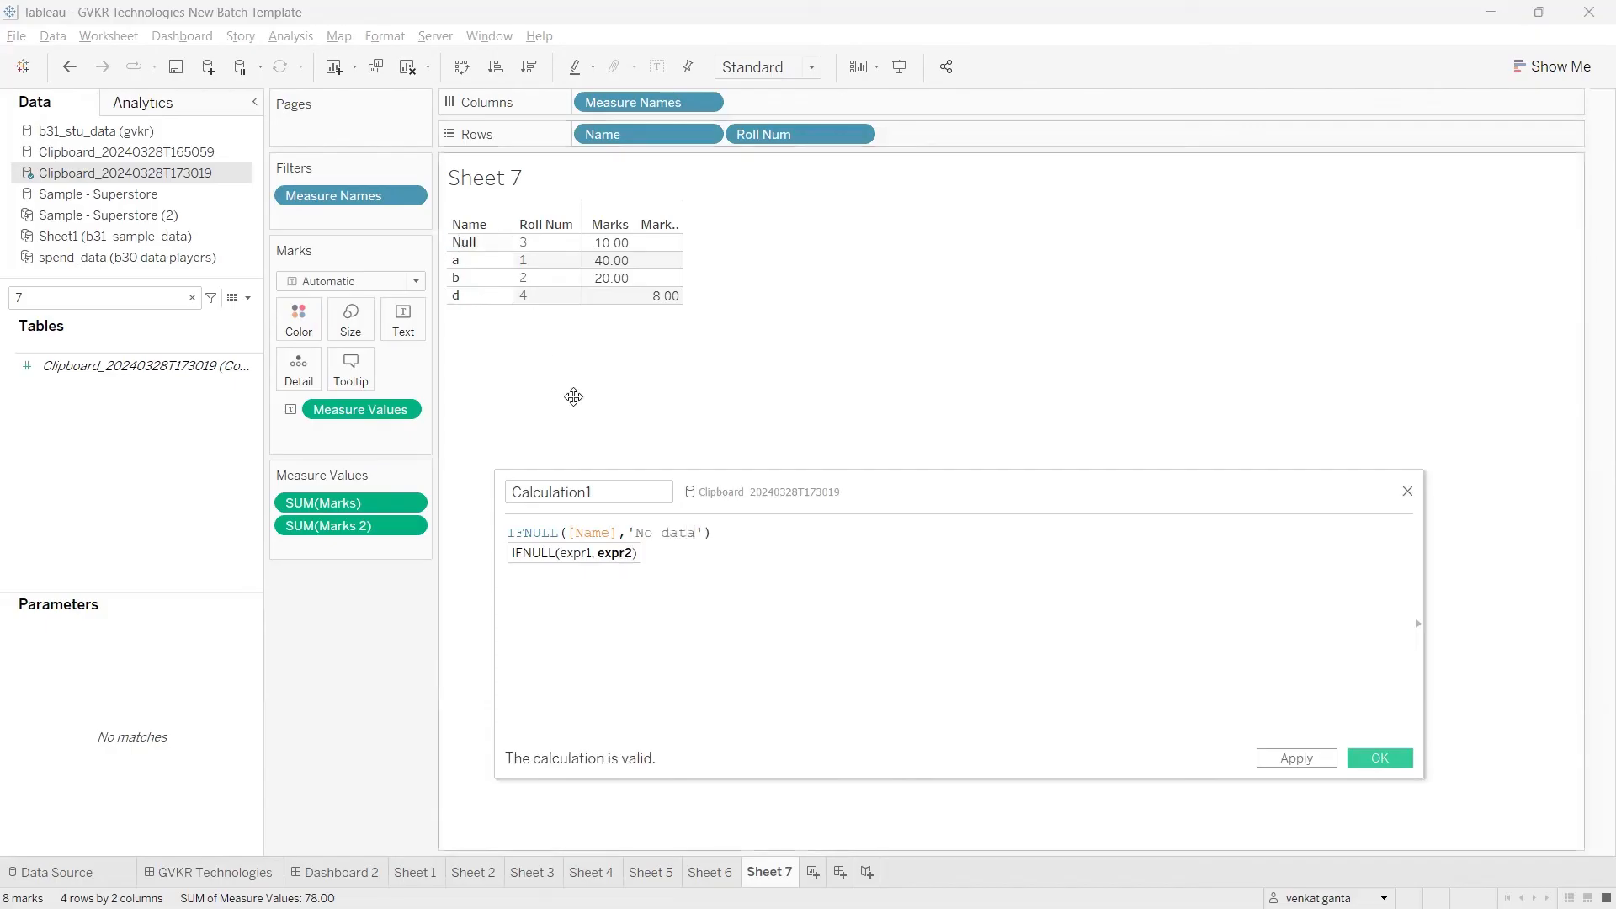
{"action": "left_click", "coordinate": [701, 534]}
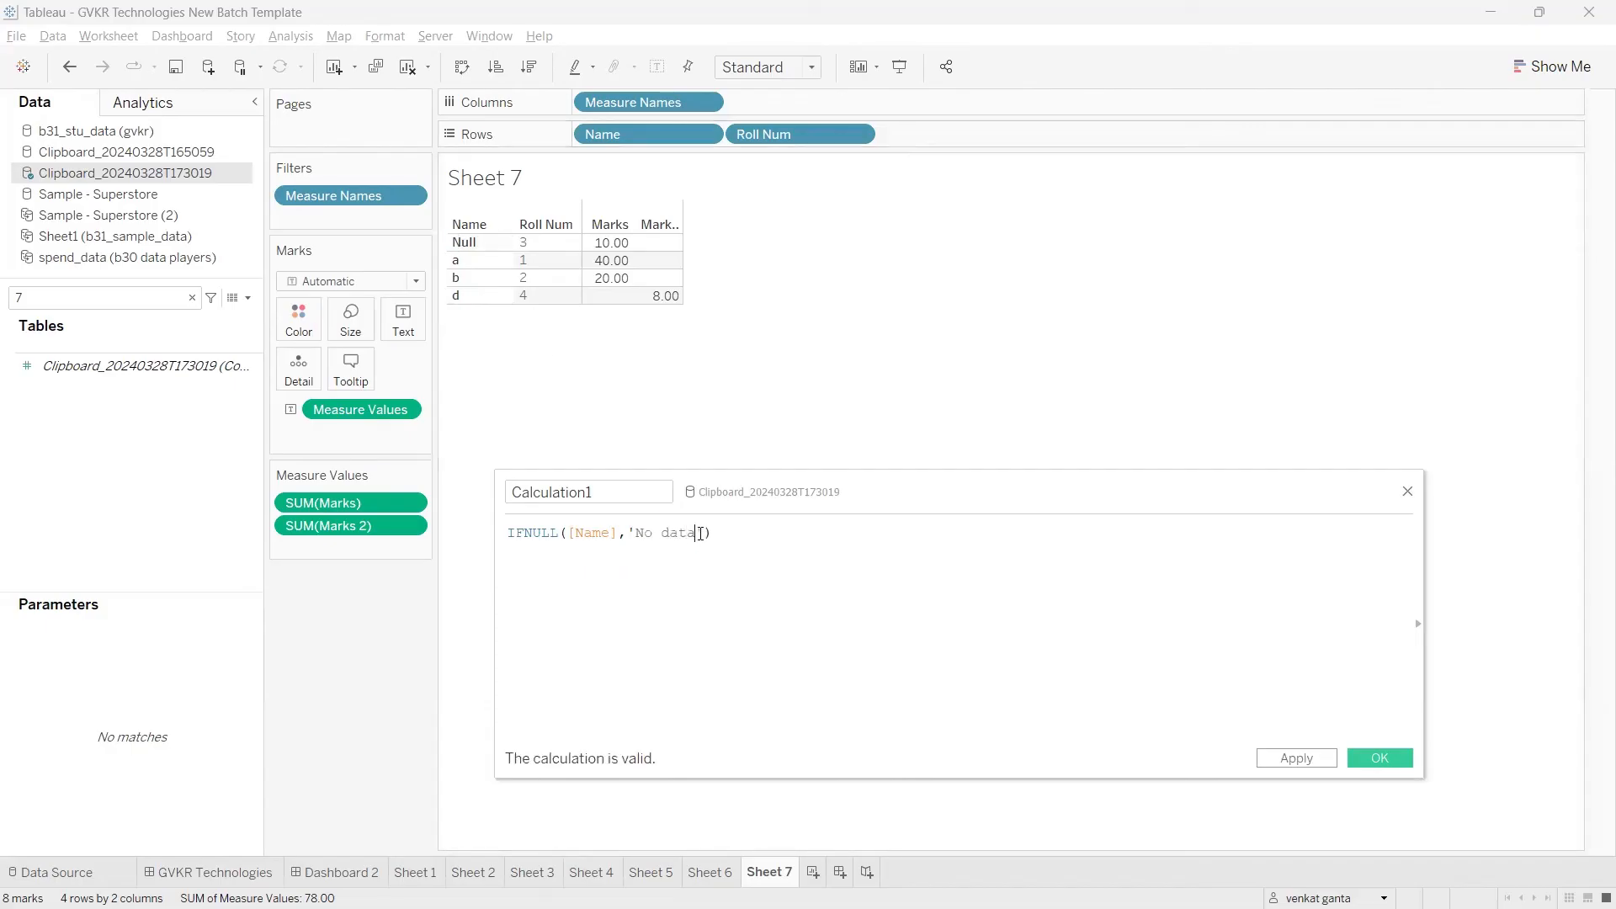
{"action": "left_click", "coordinate": [1273, 758]}
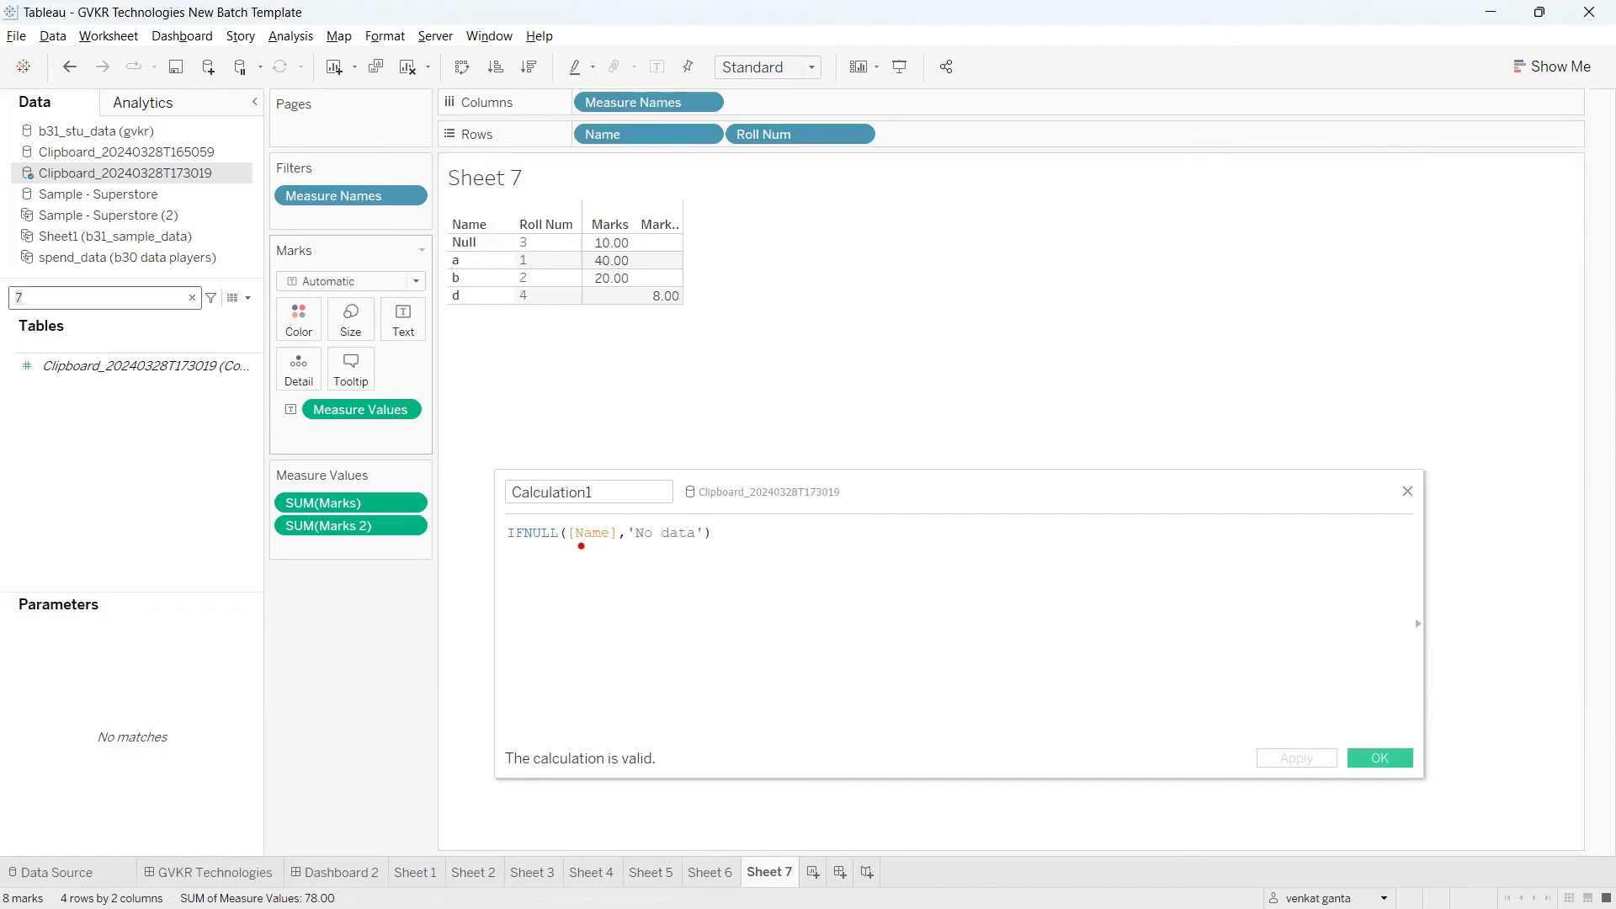
{"action": "mouse_move", "coordinate": [581, 546]}
{"action": "left_mouse_down"}
{"action": "mouse_move", "coordinate": [610, 549]}
{"action": "mouse_move", "coordinate": [630, 616]}
{"action": "mouse_move", "coordinate": [672, 569]}
{"action": "left_mouse_up"}
{"action": "left_click_drag", "start_coordinate": [639, 550], "coordinate": [729, 550]}
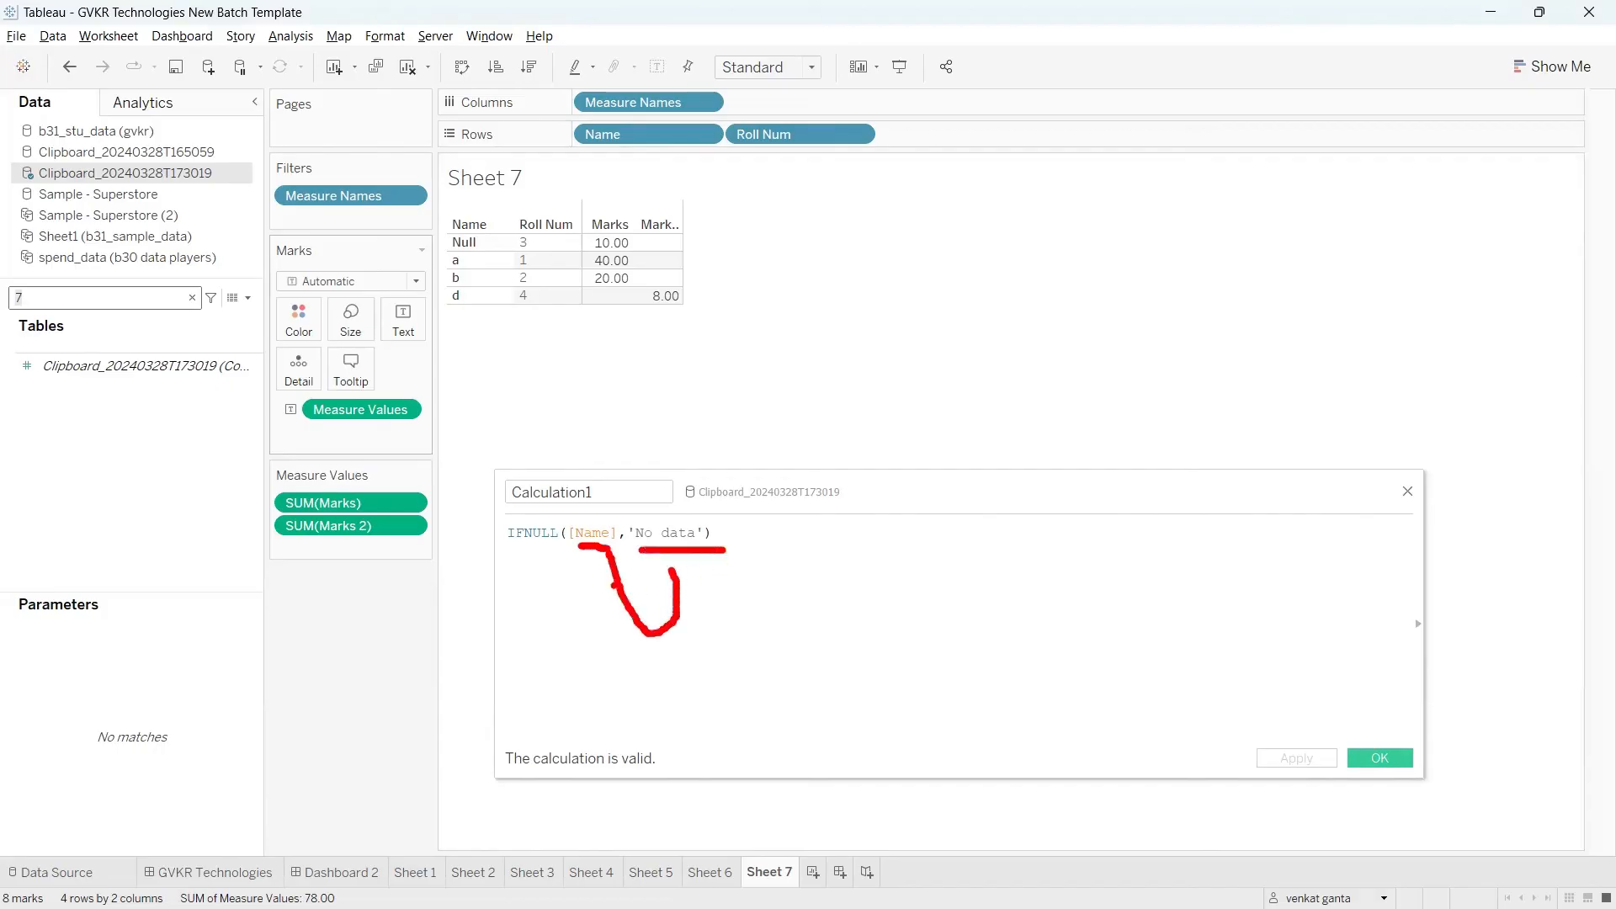
Step: Find Calculation1 by searching the fields for "ca" and add it to Rows after Roll Num
{"action": "mouse_move", "coordinate": [613, 583]}
{"action": "left_mouse_down"}
{"action": "mouse_move", "coordinate": [712, 670]}
{"action": "mouse_move", "coordinate": [776, 668]}
{"action": "left_mouse_up"}
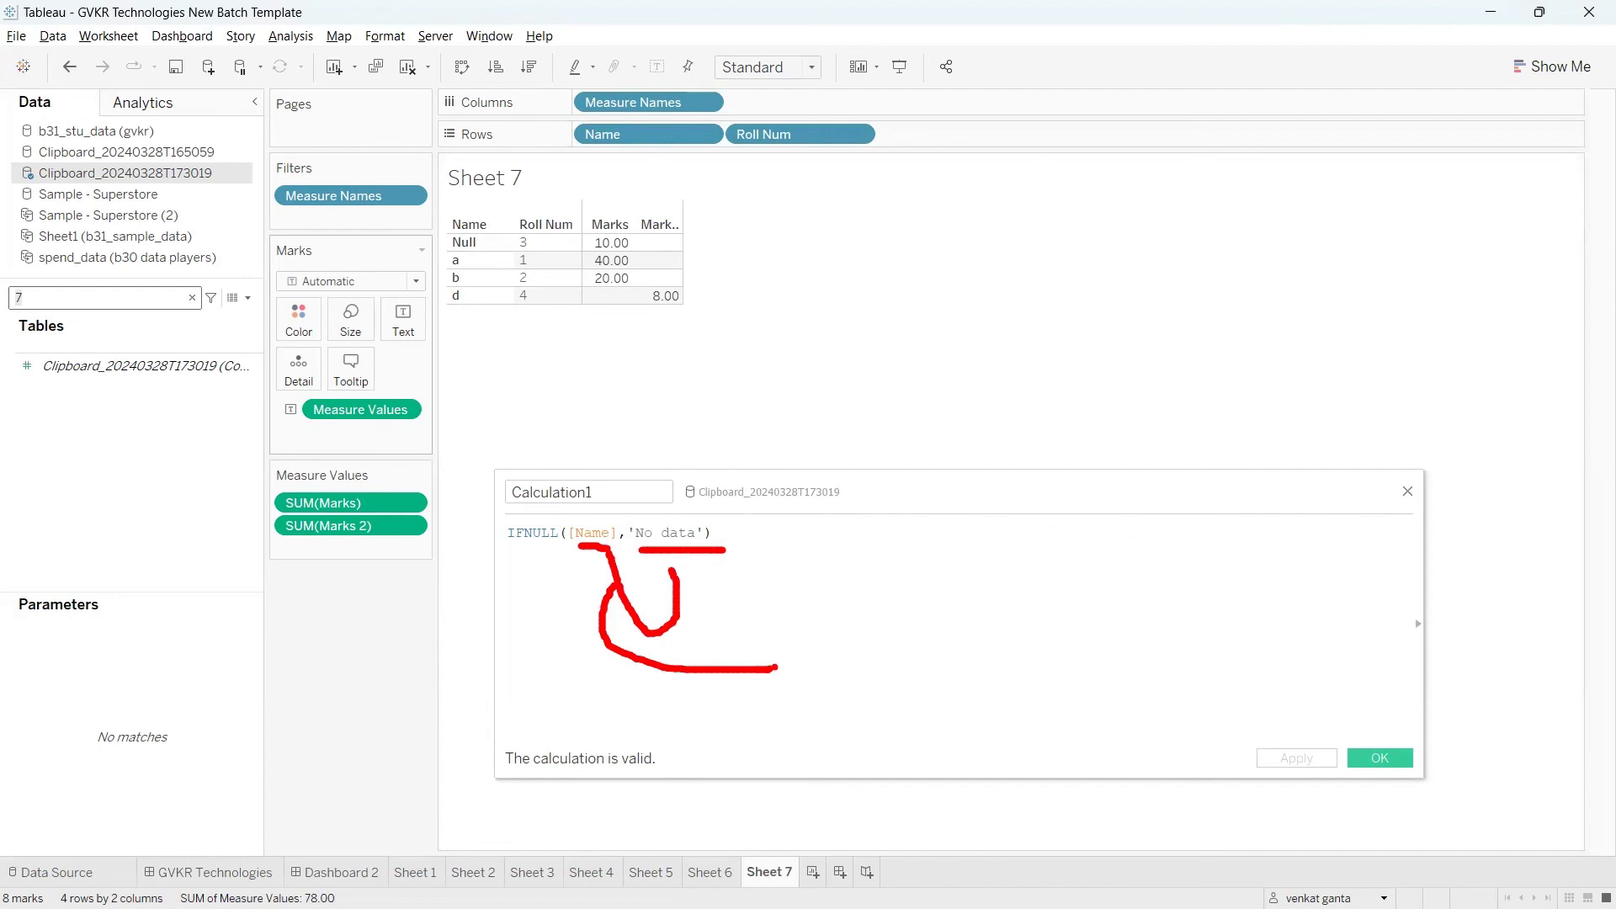
{"action": "key", "text": "Escape"}
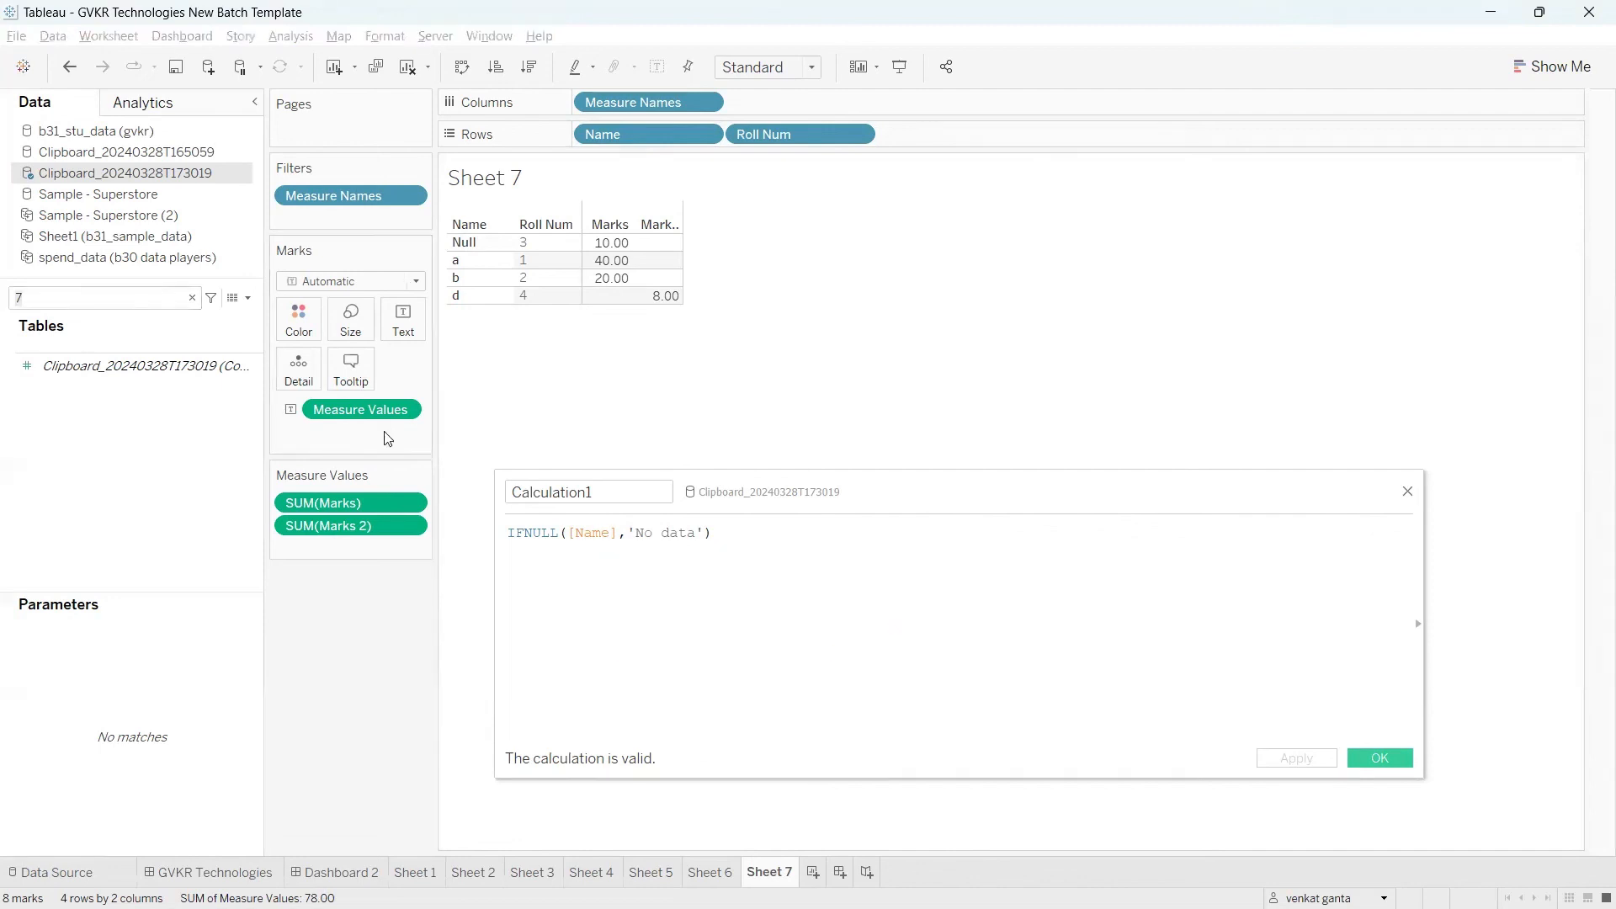
{"action": "key", "text": "BackSpace"}
{"action": "type", "text": "ca"}
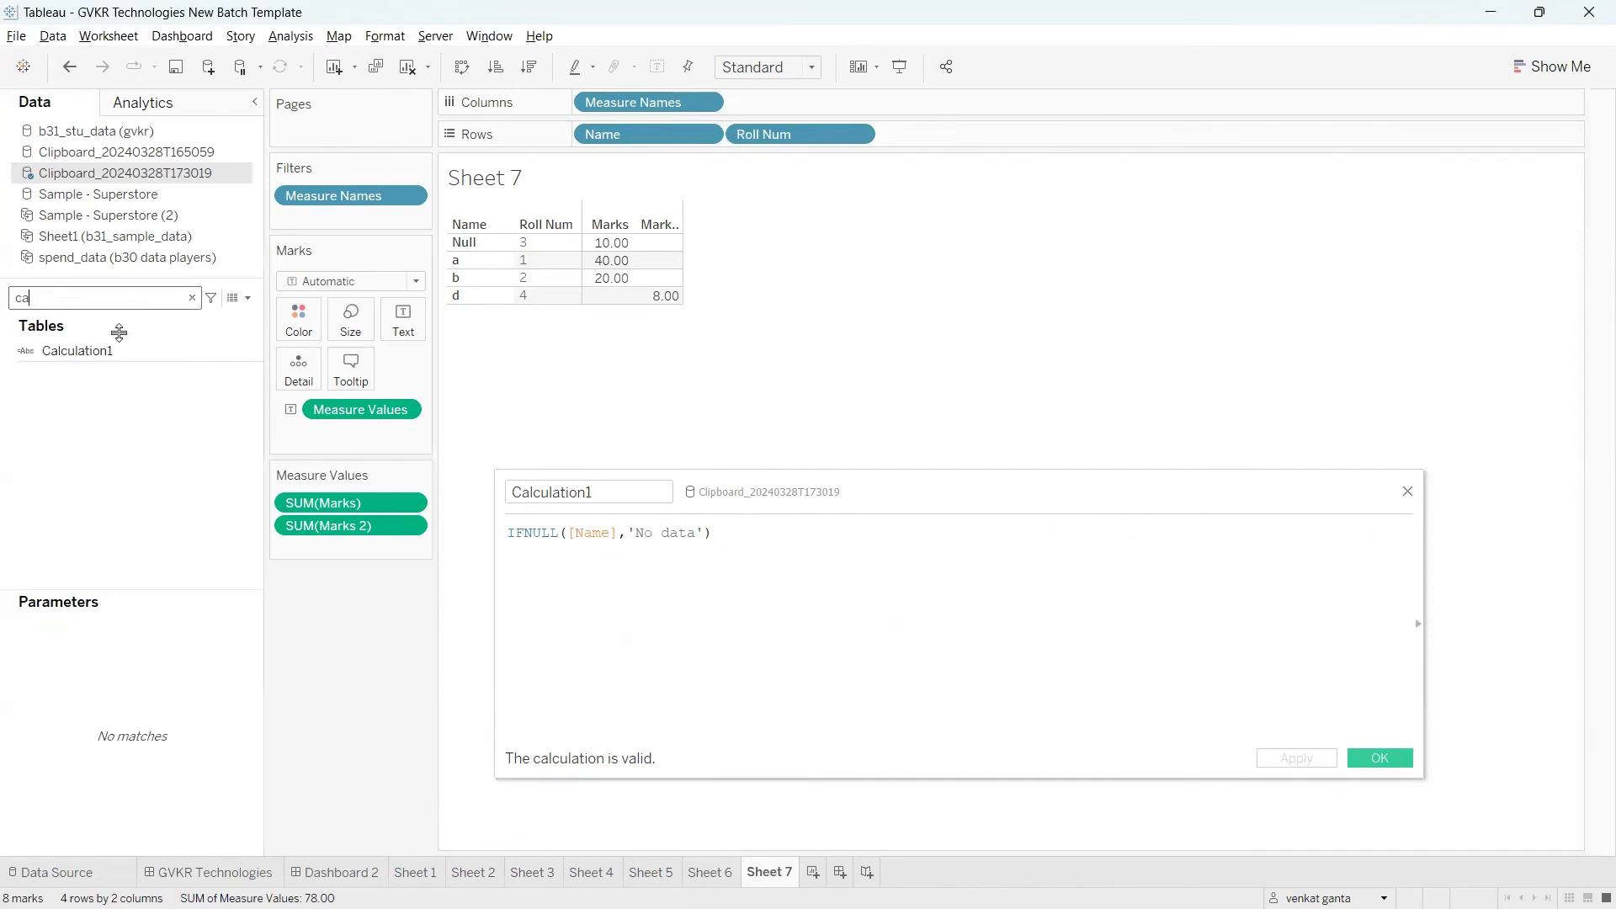
{"action": "left_click_drag", "start_coordinate": [118, 351], "coordinate": [951, 134]}
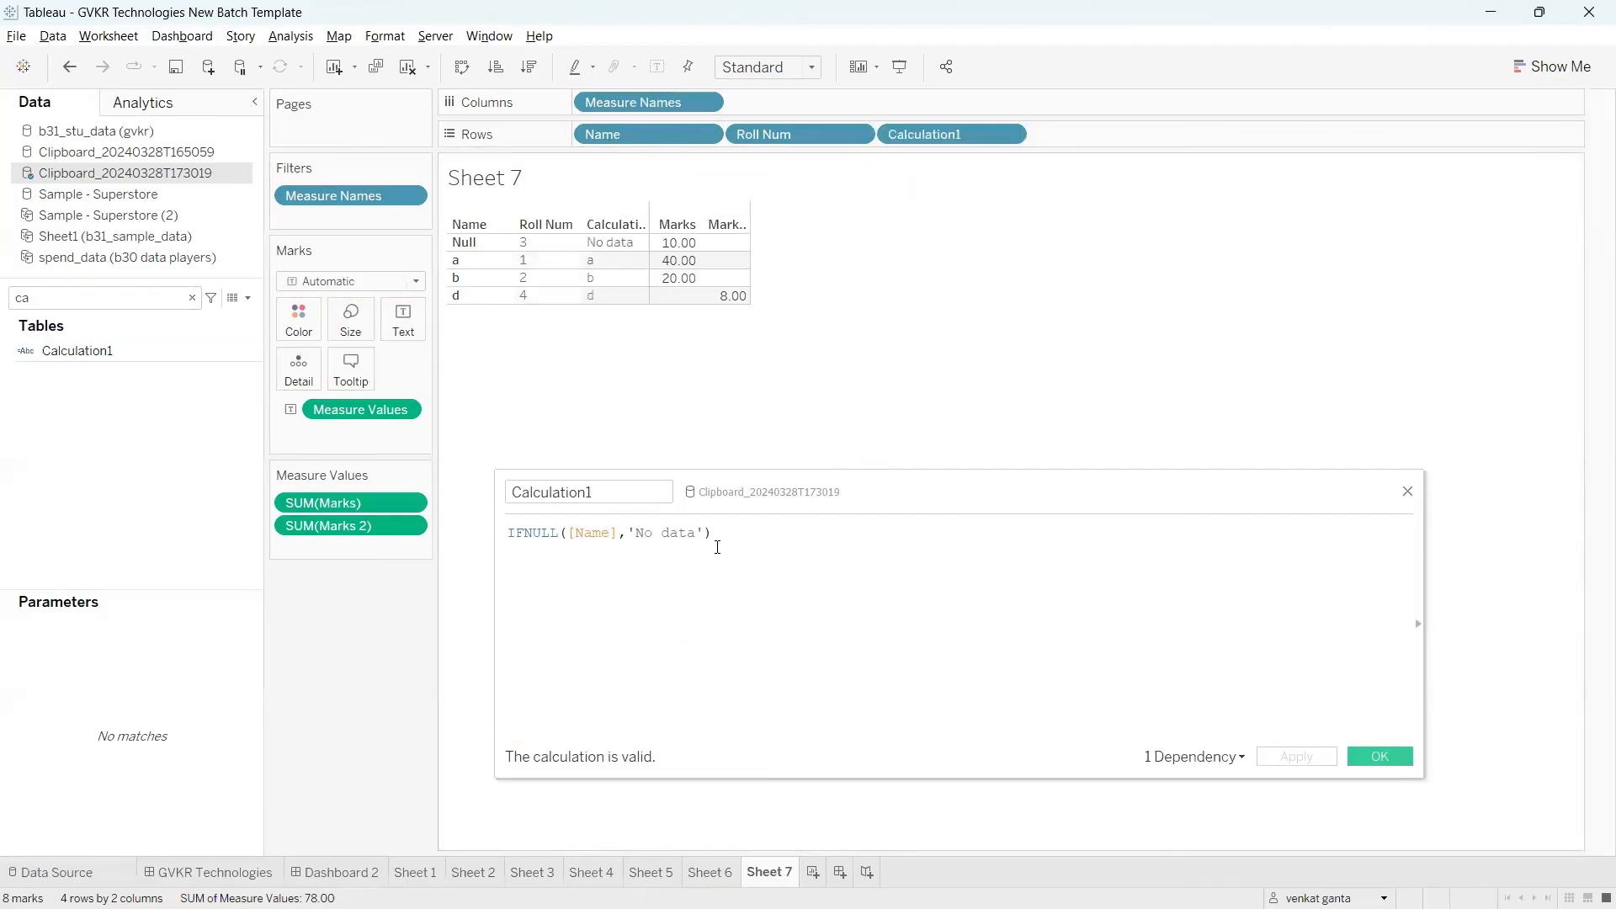
Step: Compare each row's Name value with its Calculation1 value and the 'No data' replacement in the formula
{"action": "double_click", "coordinate": [604, 537]}
{"action": "left_click", "coordinate": [594, 586]}
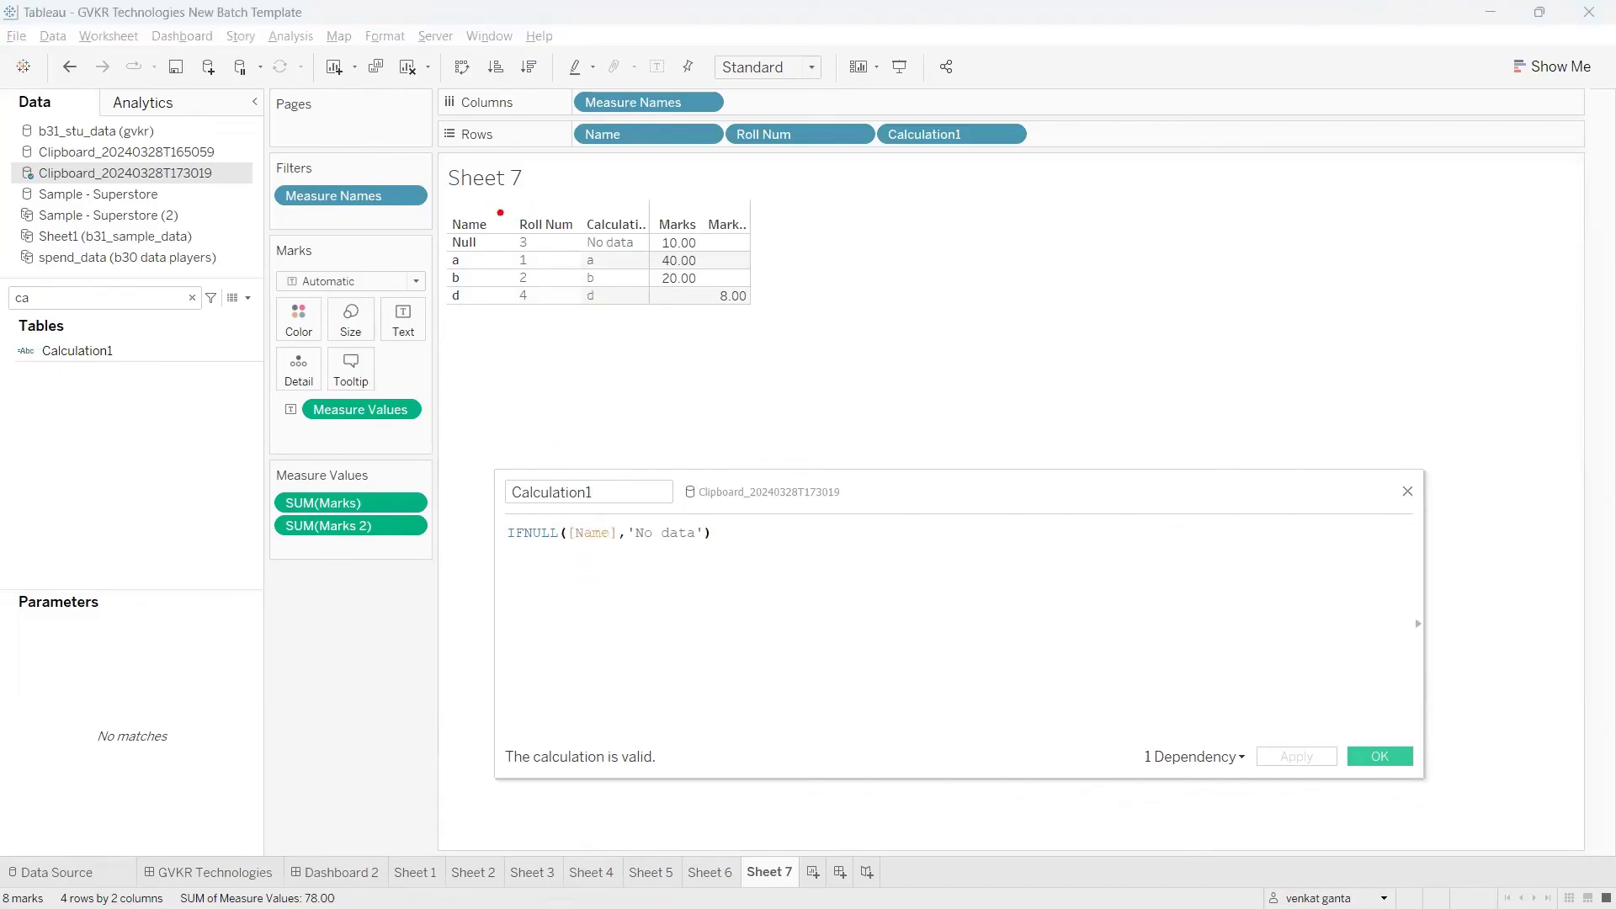
{"action": "mouse_move", "coordinate": [490, 212]}
{"action": "left_mouse_down"}
{"action": "mouse_move", "coordinate": [587, 184]}
{"action": "mouse_move", "coordinate": [601, 206]}
{"action": "left_mouse_up"}
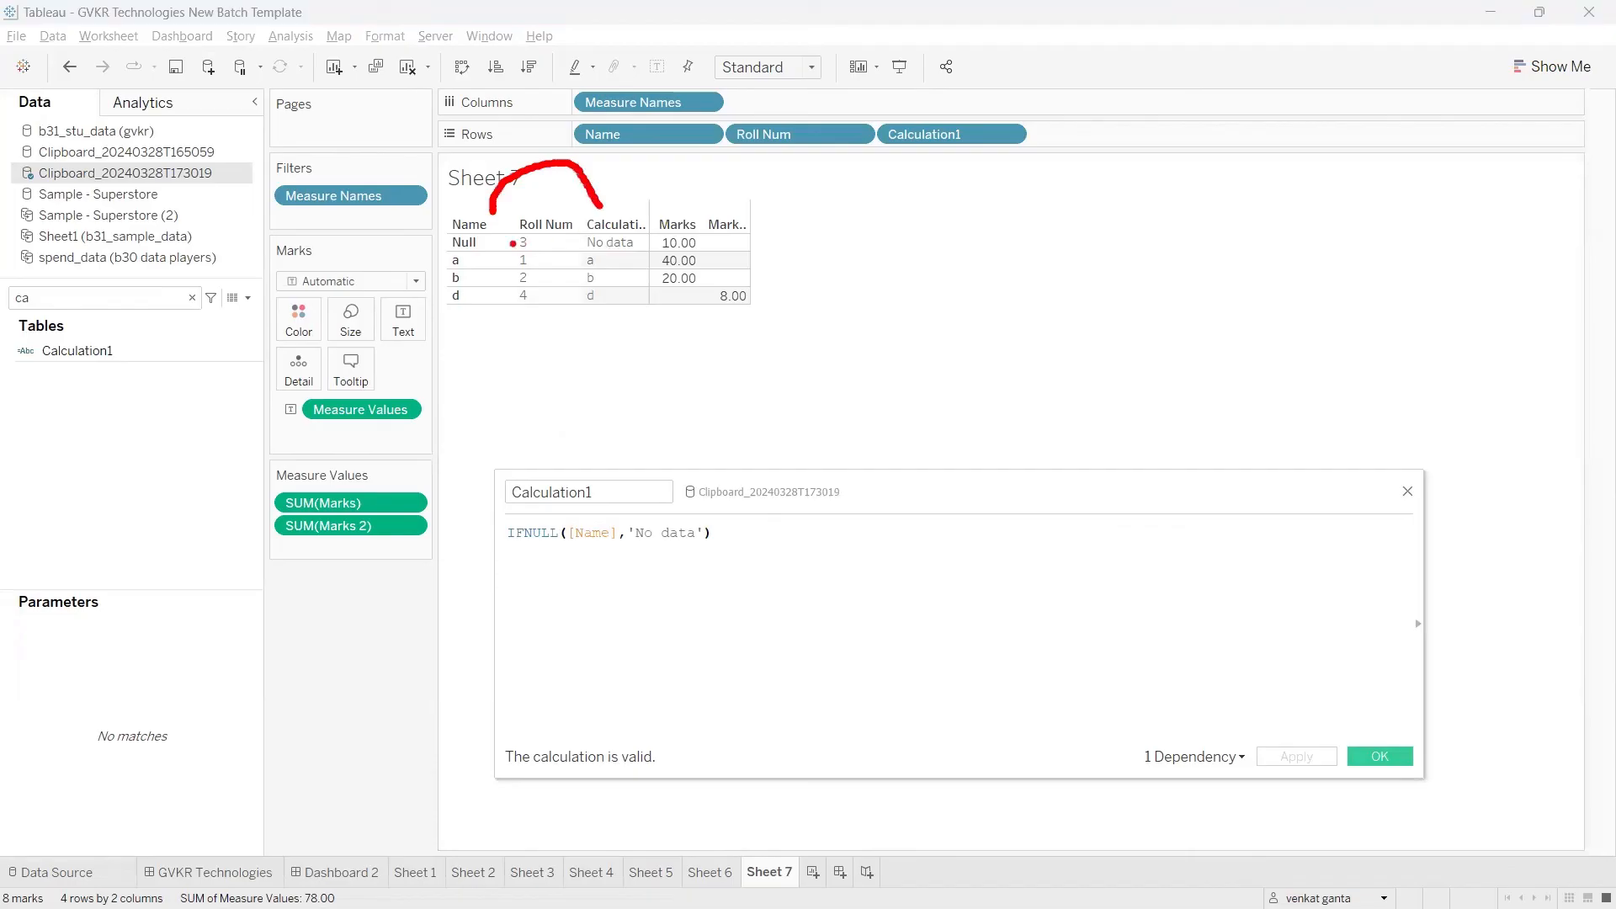
{"action": "left_click_drag", "start_coordinate": [487, 243], "coordinate": [562, 247]}
{"action": "left_click_drag", "start_coordinate": [650, 519], "coordinate": [694, 515]}
{"action": "left_click_drag", "start_coordinate": [468, 262], "coordinate": [579, 267]}
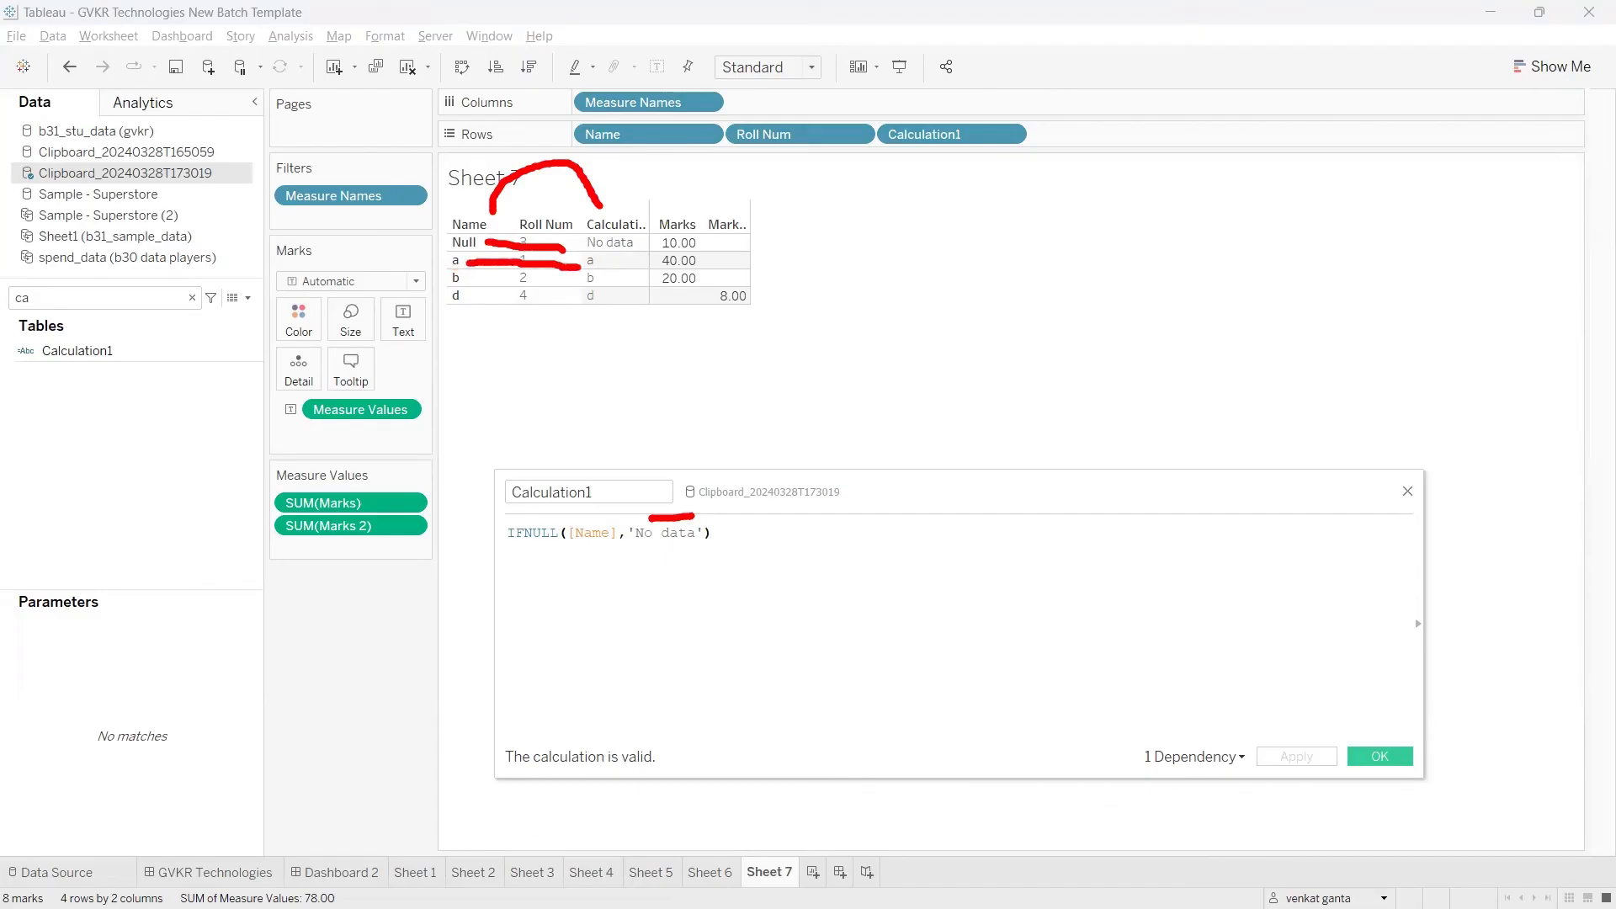
{"action": "mouse_move", "coordinate": [463, 282]}
{"action": "left_mouse_down"}
{"action": "mouse_move", "coordinate": [564, 280]}
{"action": "mouse_move", "coordinate": [549, 301]}
{"action": "left_mouse_up"}
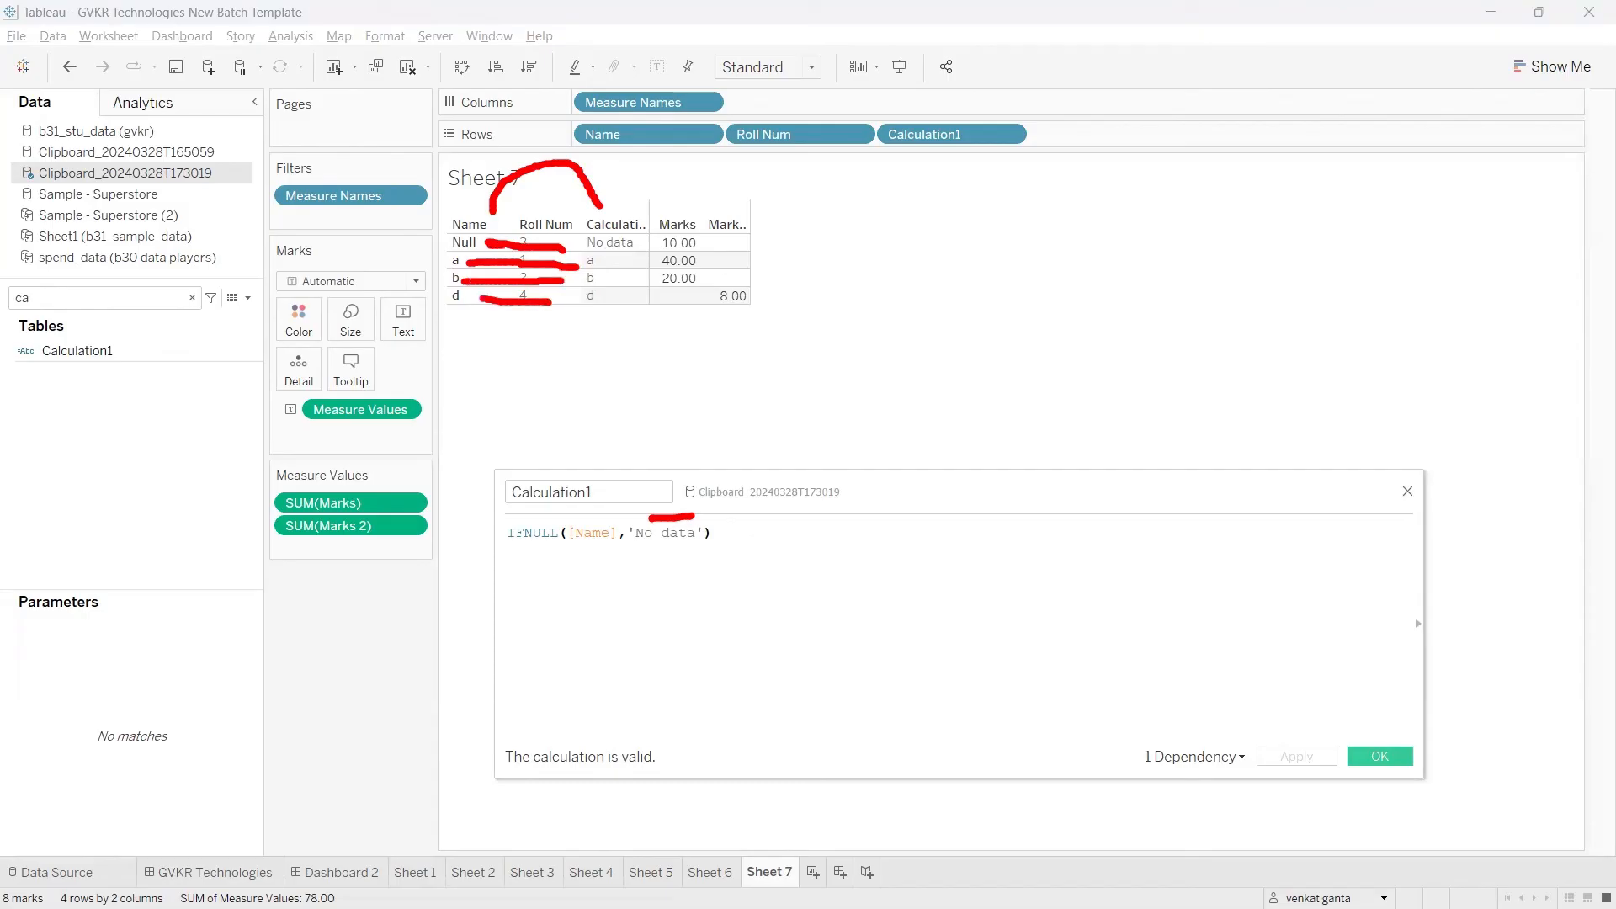
{"action": "left_click_drag", "start_coordinate": [513, 242], "coordinate": [612, 251]}
{"action": "left_click_drag", "start_coordinate": [643, 546], "coordinate": [686, 539]}
{"action": "mouse_move", "coordinate": [455, 263]}
{"action": "left_mouse_down"}
{"action": "mouse_move", "coordinate": [520, 261]}
{"action": "mouse_move", "coordinate": [536, 290]}
{"action": "left_mouse_up"}
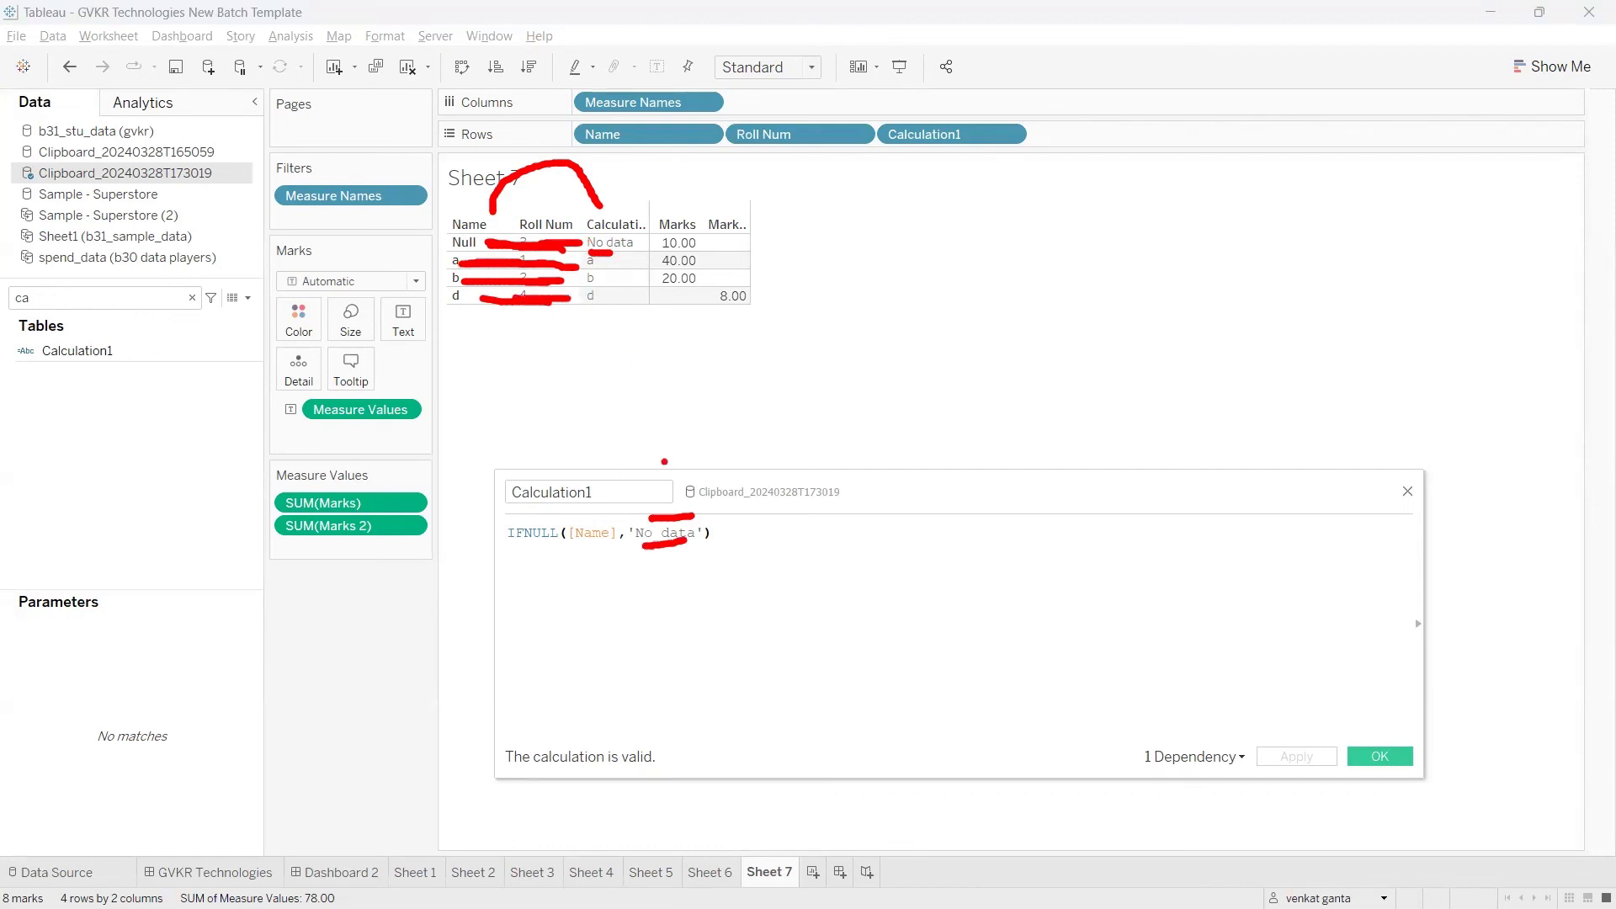
{"action": "key", "text": "Escape"}
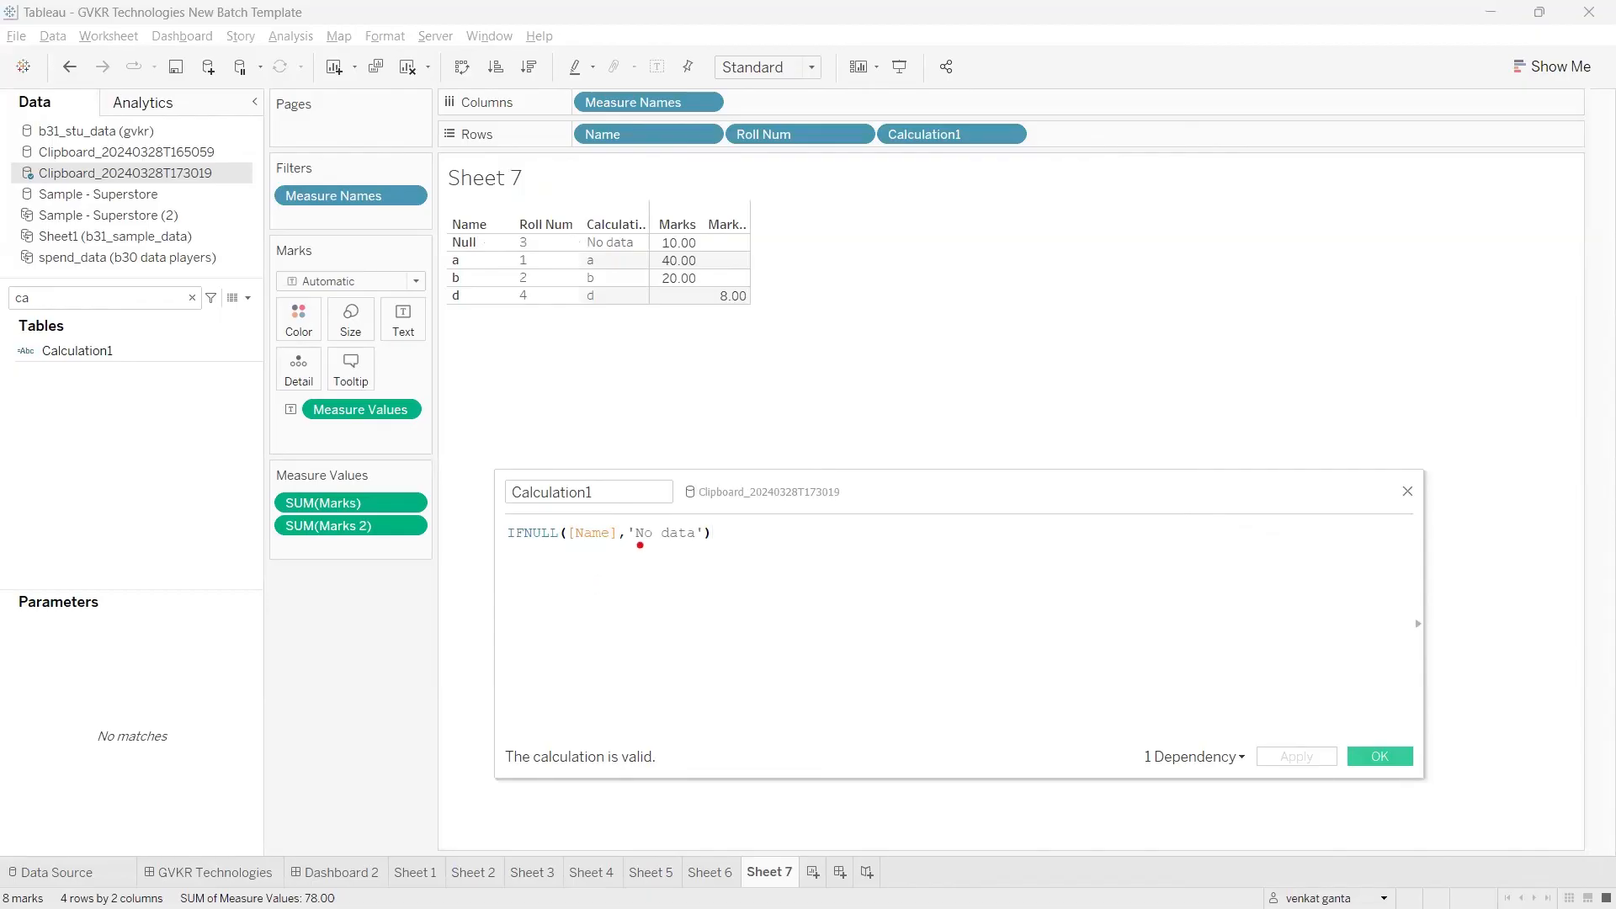
{"action": "left_click_drag", "start_coordinate": [640, 545], "coordinate": [690, 536]}
{"action": "mouse_move", "coordinate": [508, 235]}
{"action": "left_mouse_down"}
{"action": "mouse_move", "coordinate": [505, 260]}
{"action": "mouse_move", "coordinate": [545, 236]}
{"action": "mouse_move", "coordinate": [505, 235]}
{"action": "left_mouse_up"}
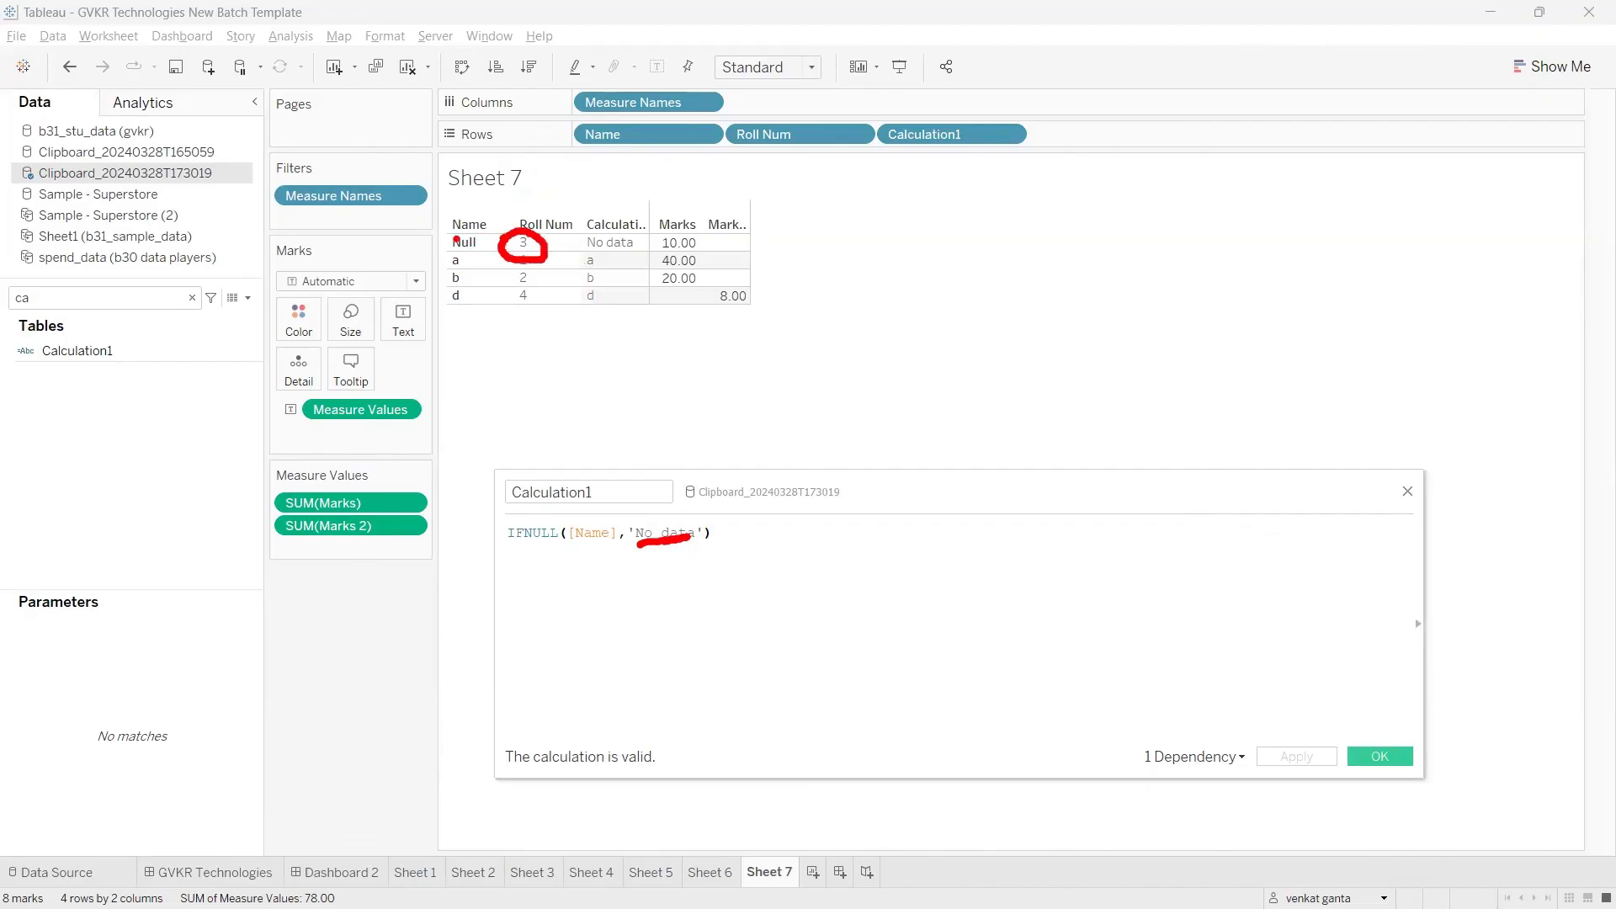
{"action": "mouse_move", "coordinate": [442, 237]}
{"action": "left_mouse_down"}
{"action": "mouse_move", "coordinate": [479, 245]}
{"action": "mouse_move", "coordinate": [442, 288]}
{"action": "mouse_move", "coordinate": [503, 294]}
{"action": "mouse_move", "coordinate": [449, 229]}
{"action": "mouse_move", "coordinate": [447, 282]}
{"action": "left_mouse_up"}
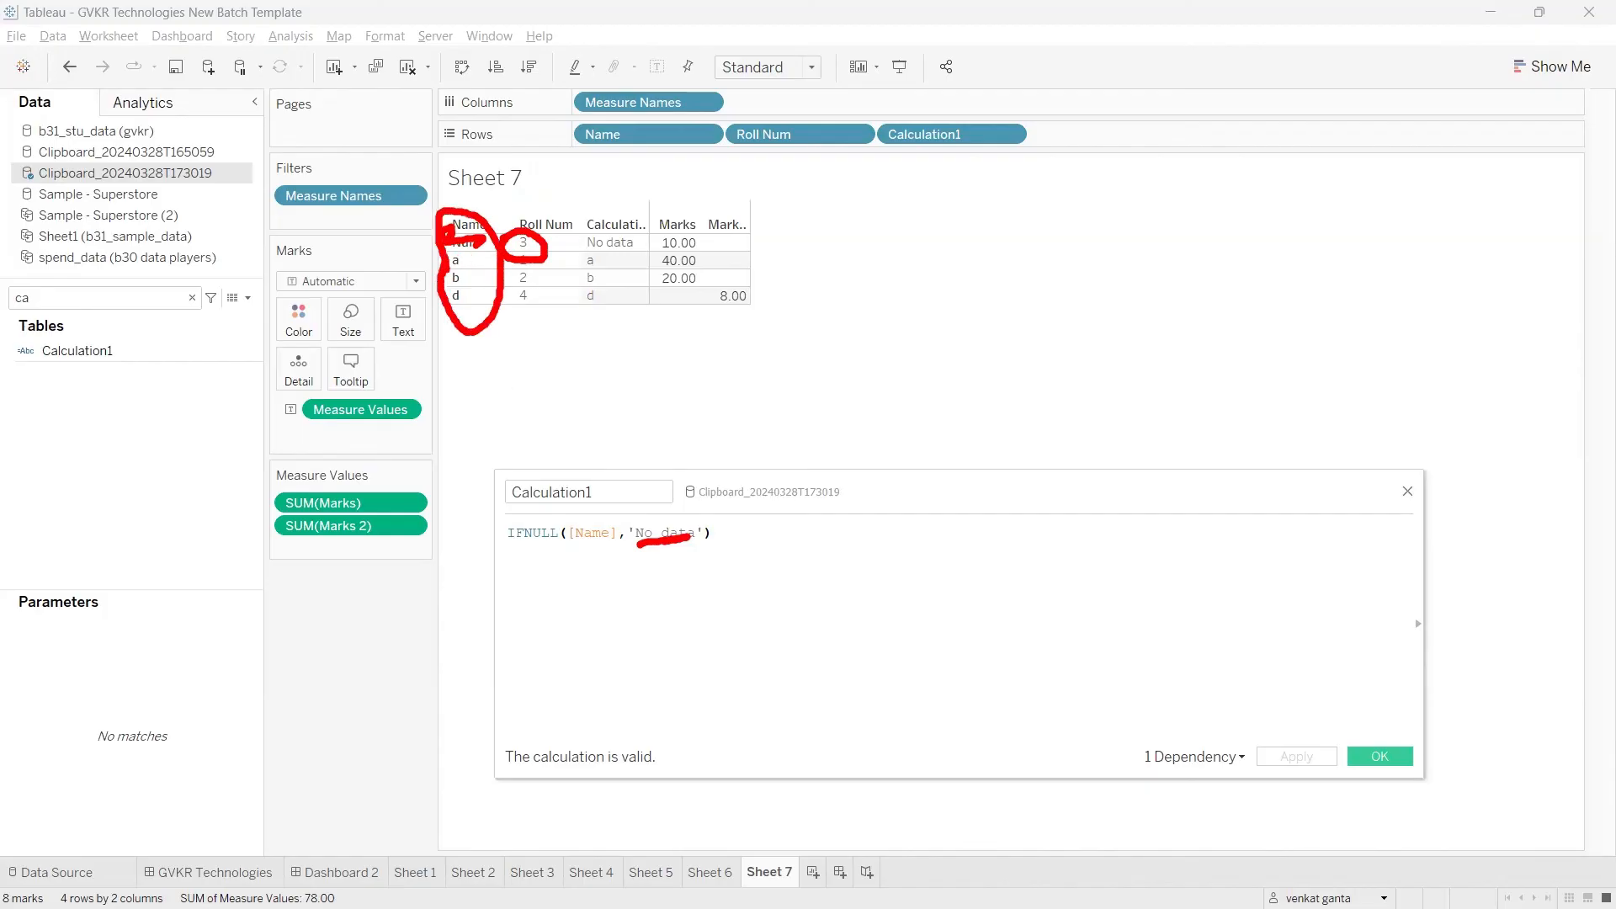
{"action": "right_click", "coordinate": [698, 546]}
Step: Replace 'No data' with the Roll Num field as the second IFNULL argument and apply the calculation
{"action": "left_click", "coordinate": [702, 535]}
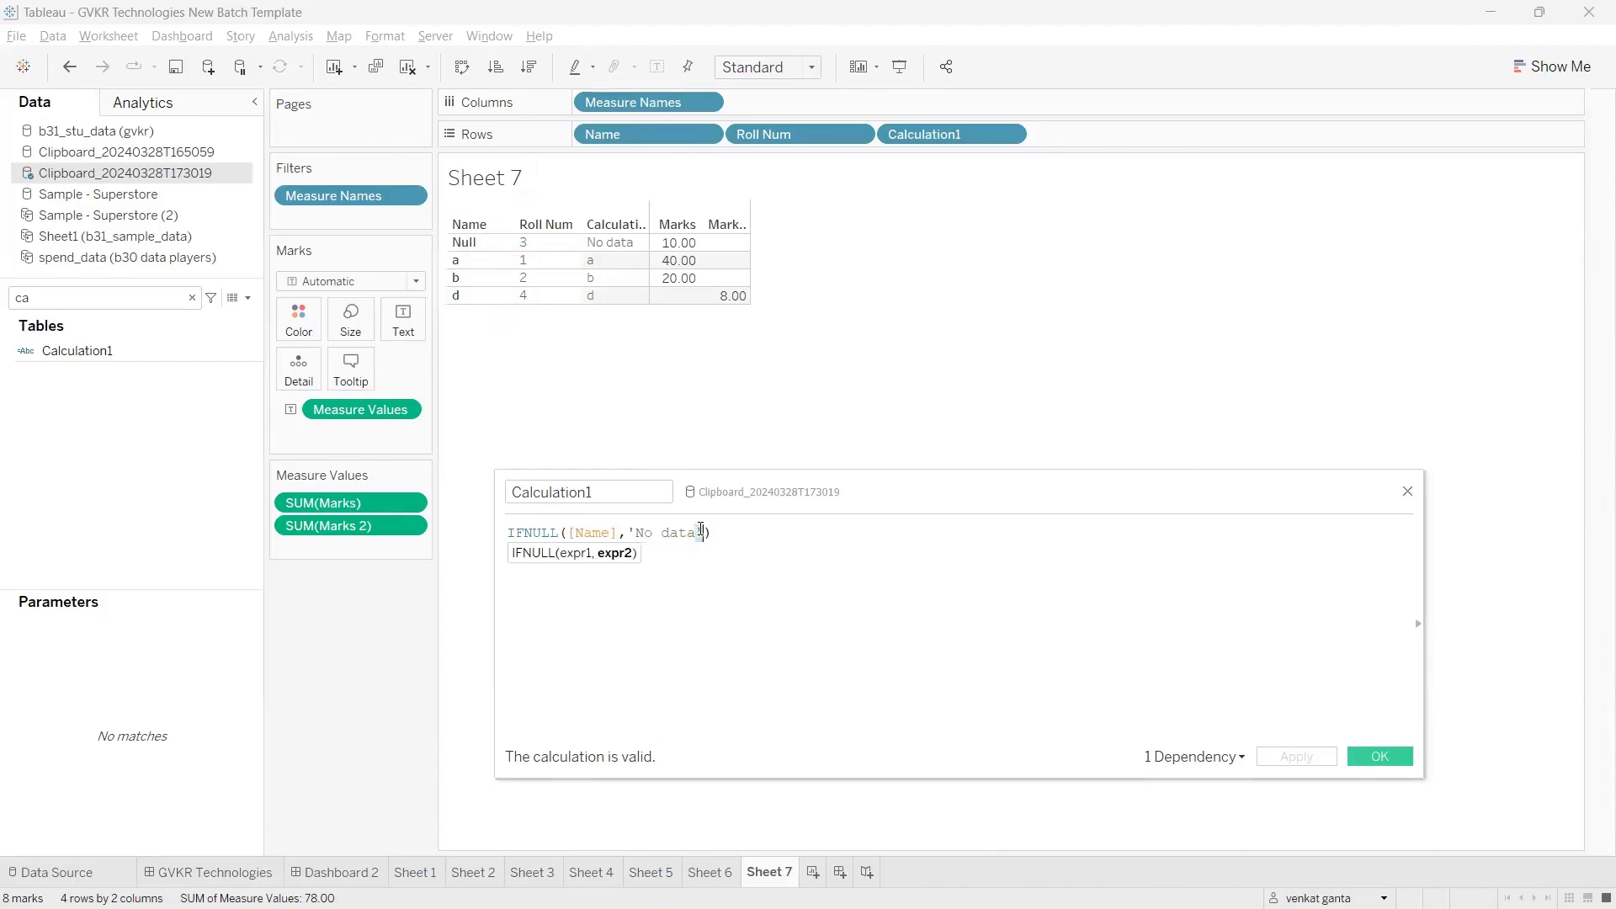
{"action": "left_click_drag", "start_coordinate": [703, 536], "coordinate": [627, 533]}
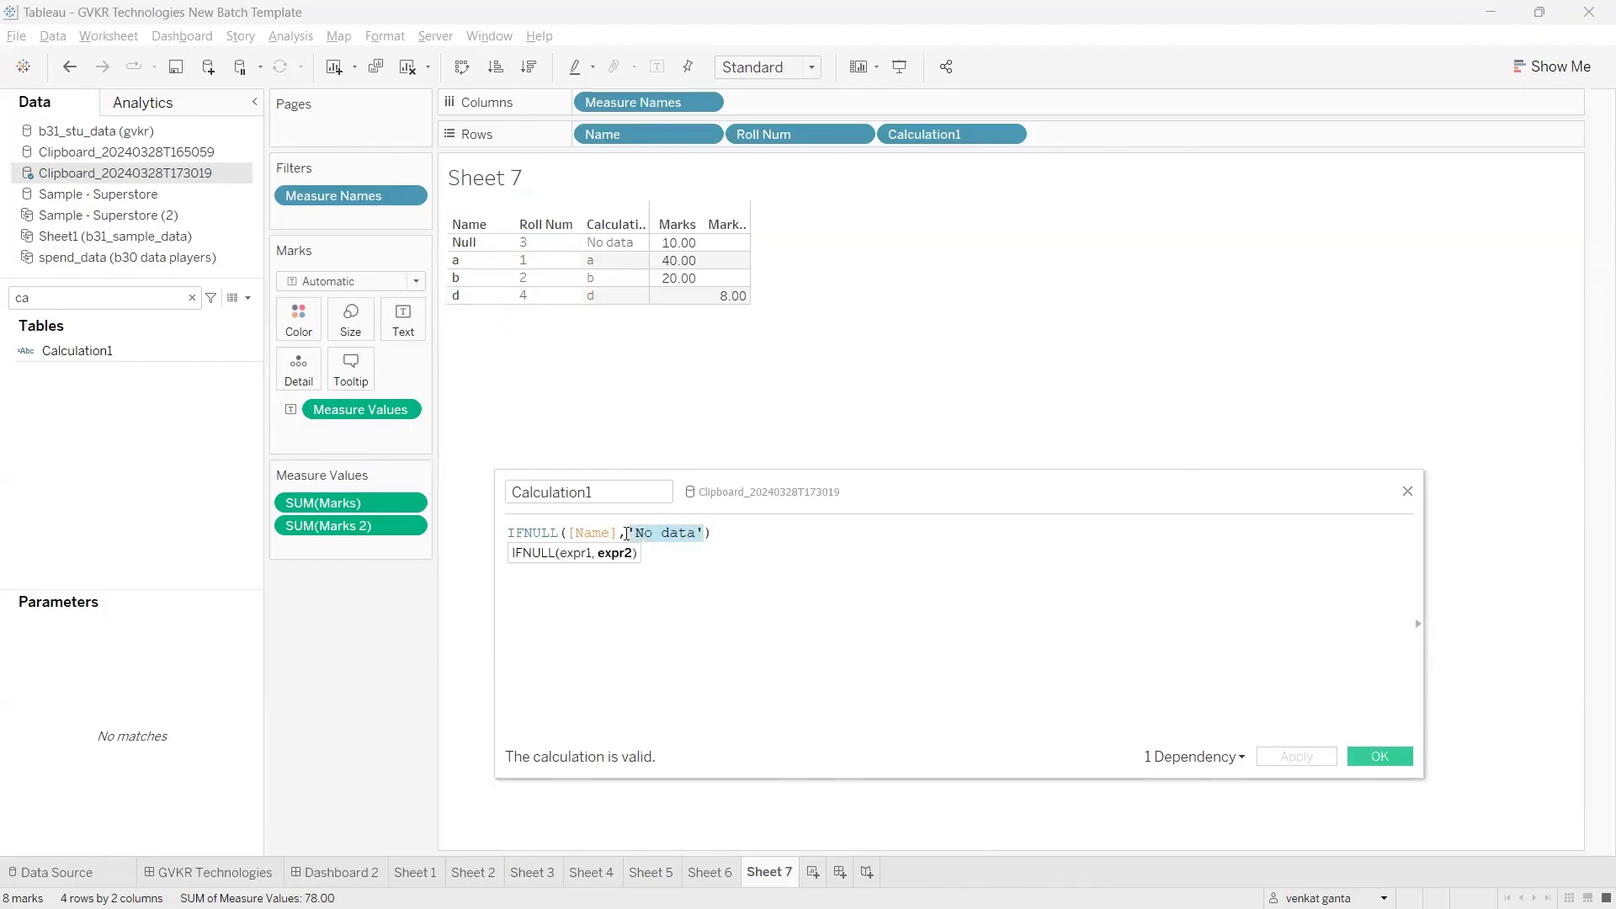
{"action": "key", "text": "BackSpace"}
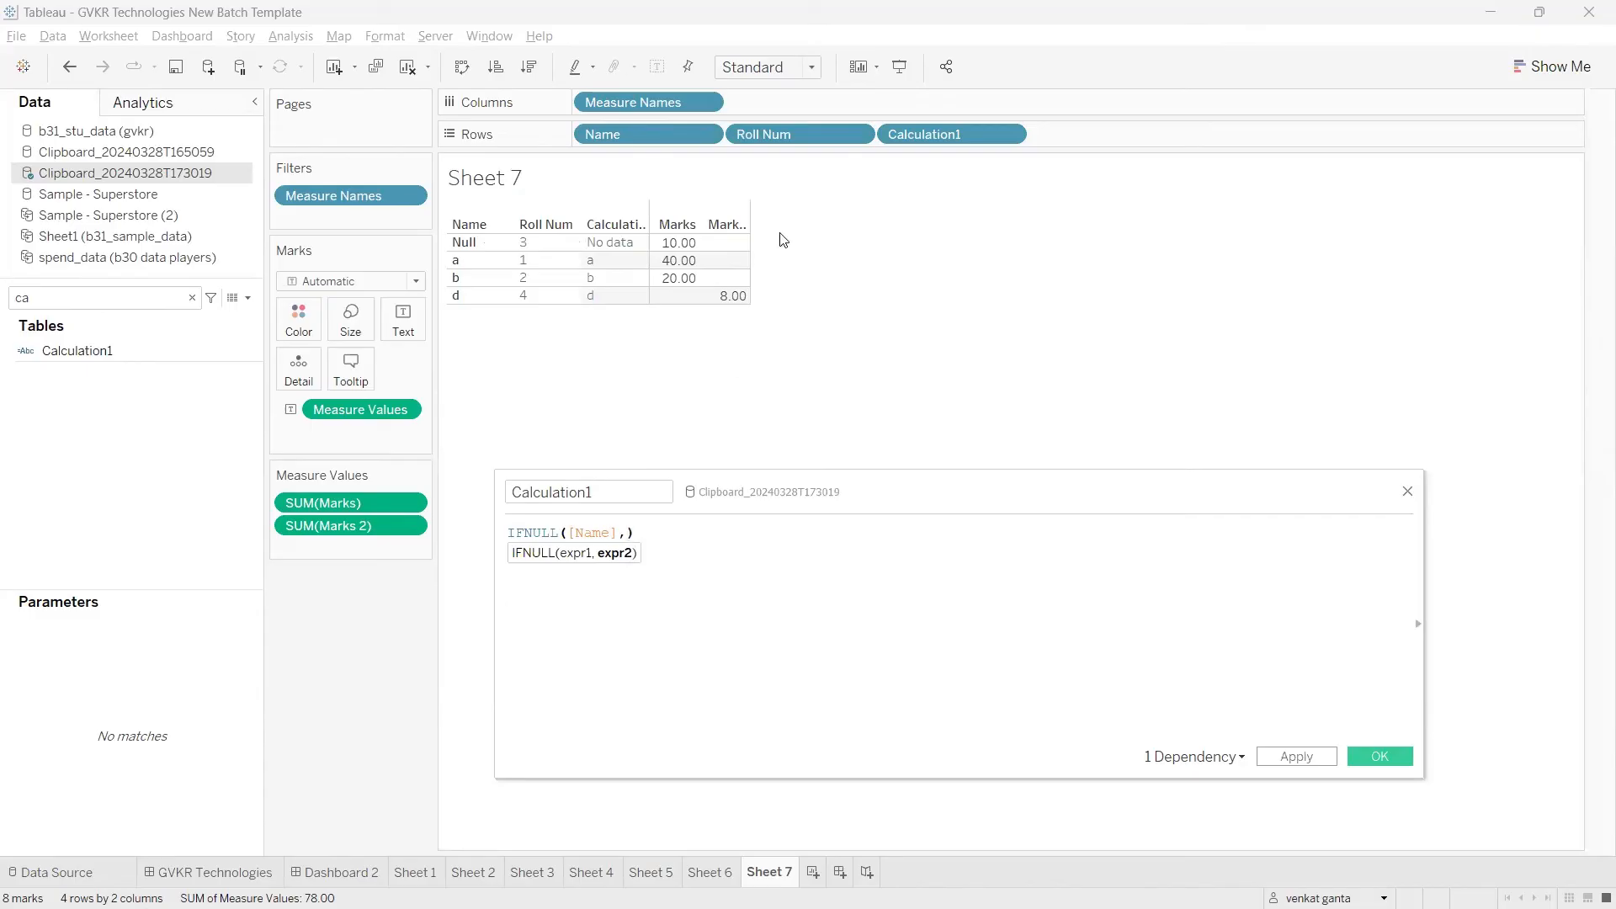
{"action": "left_click_drag", "start_coordinate": [778, 133], "coordinate": [637, 573]}
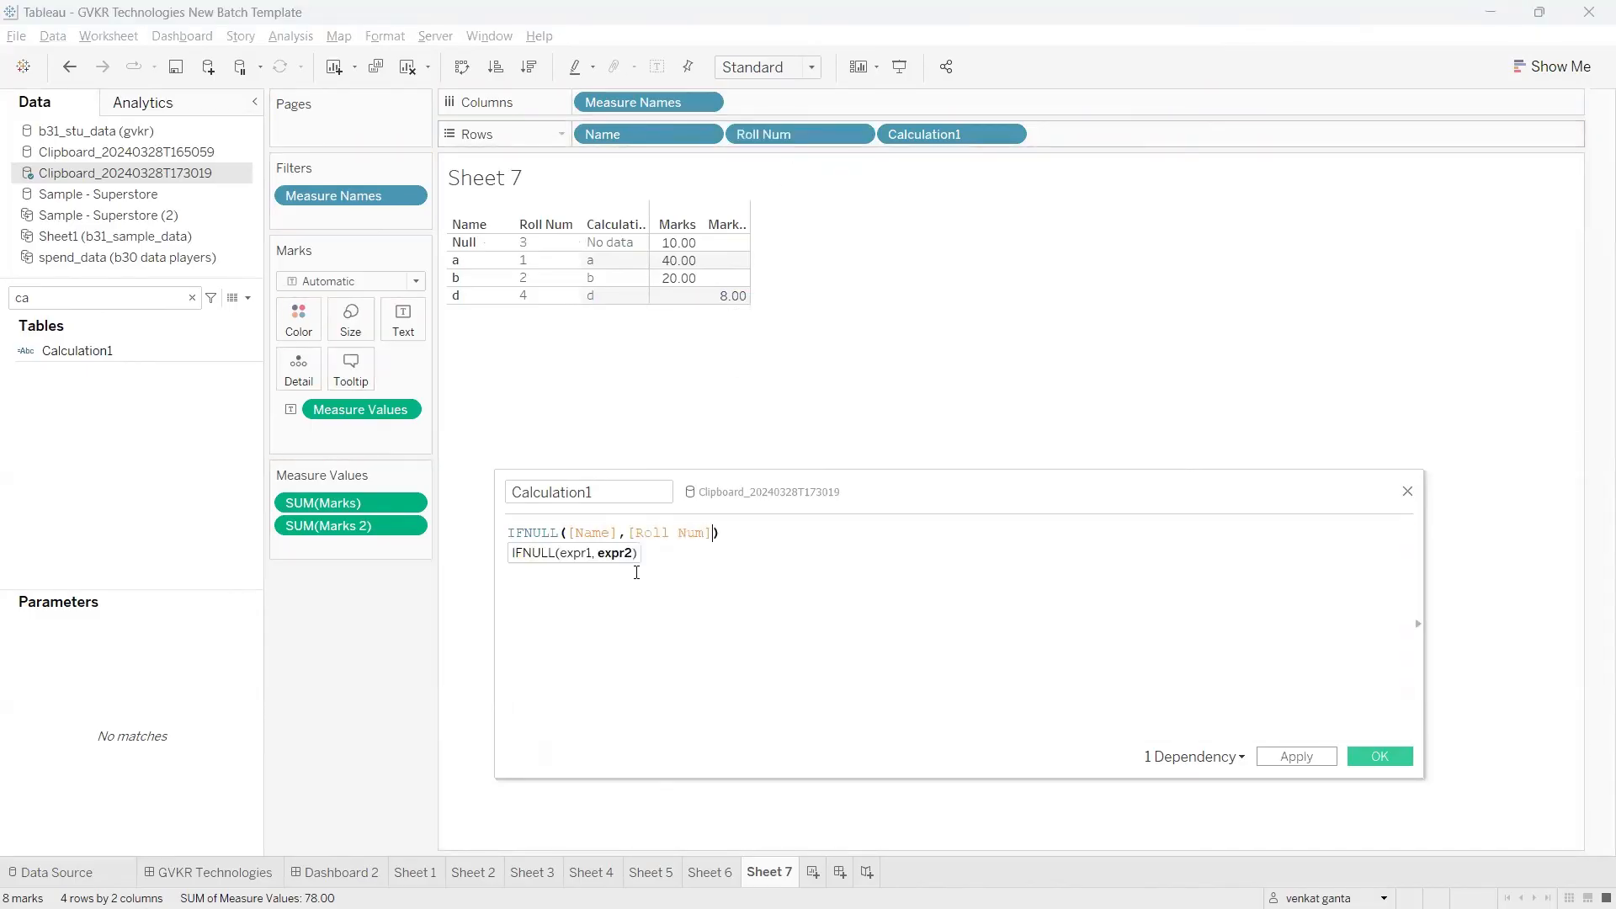
{"action": "left_click", "coordinate": [1296, 756]}
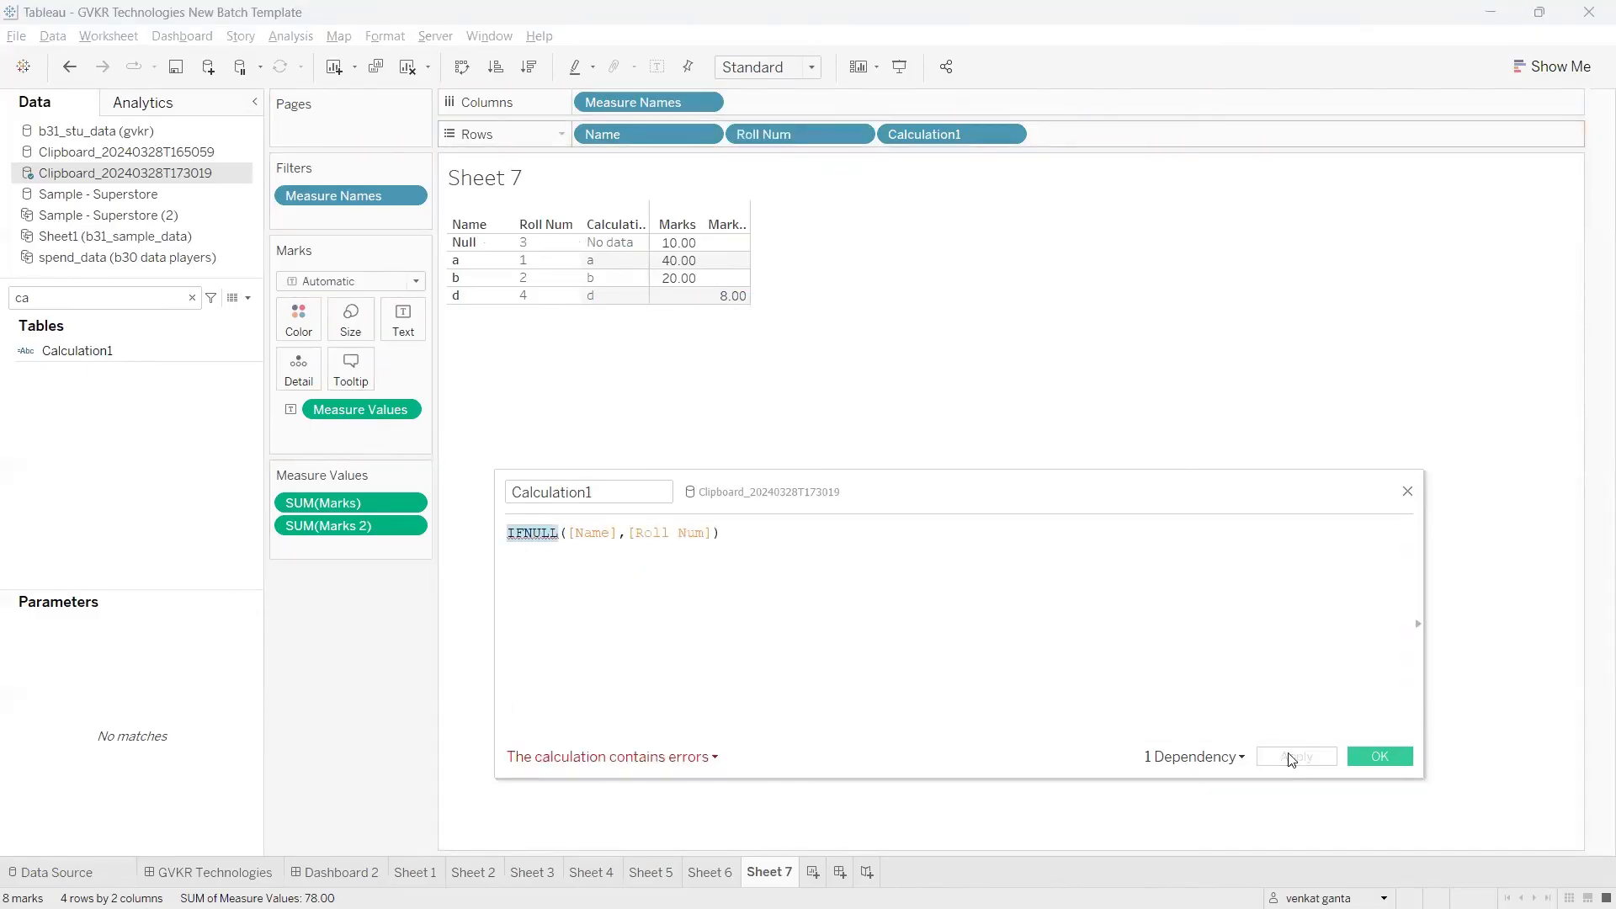
Step: Read the calculation's error details and compare the expected argument types with the Name and Roll Num fields
{"action": "left_click", "coordinate": [712, 760]}
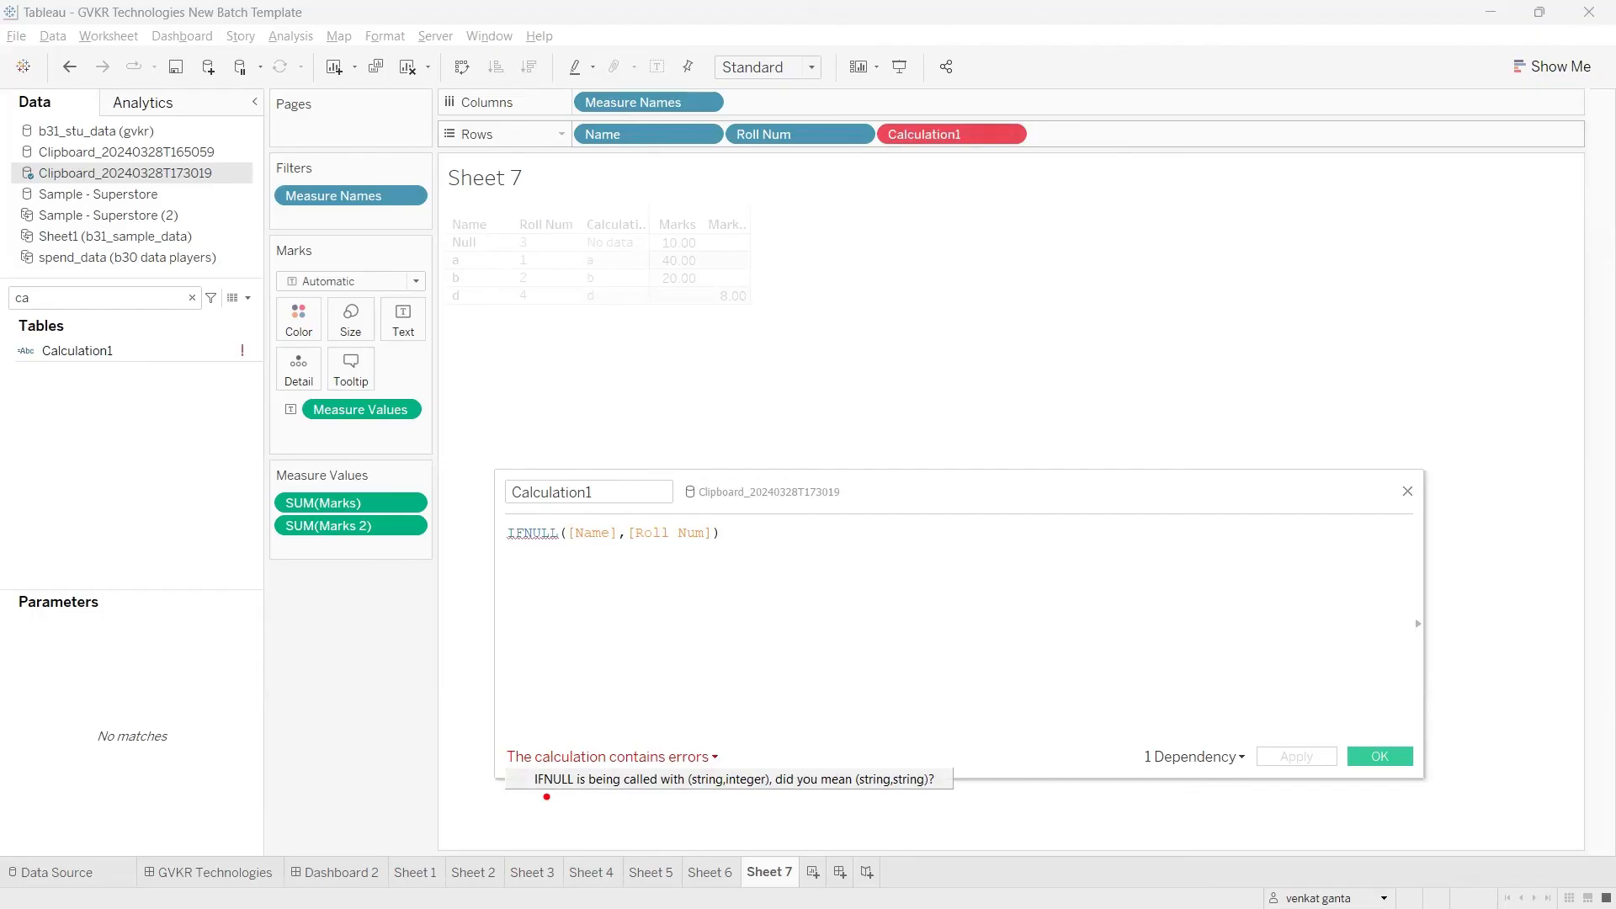
{"action": "mouse_move", "coordinate": [547, 797]}
{"action": "left_mouse_down"}
{"action": "mouse_move", "coordinate": [680, 794]}
{"action": "mouse_move", "coordinate": [720, 747]}
{"action": "mouse_move", "coordinate": [775, 743]}
{"action": "left_mouse_up"}
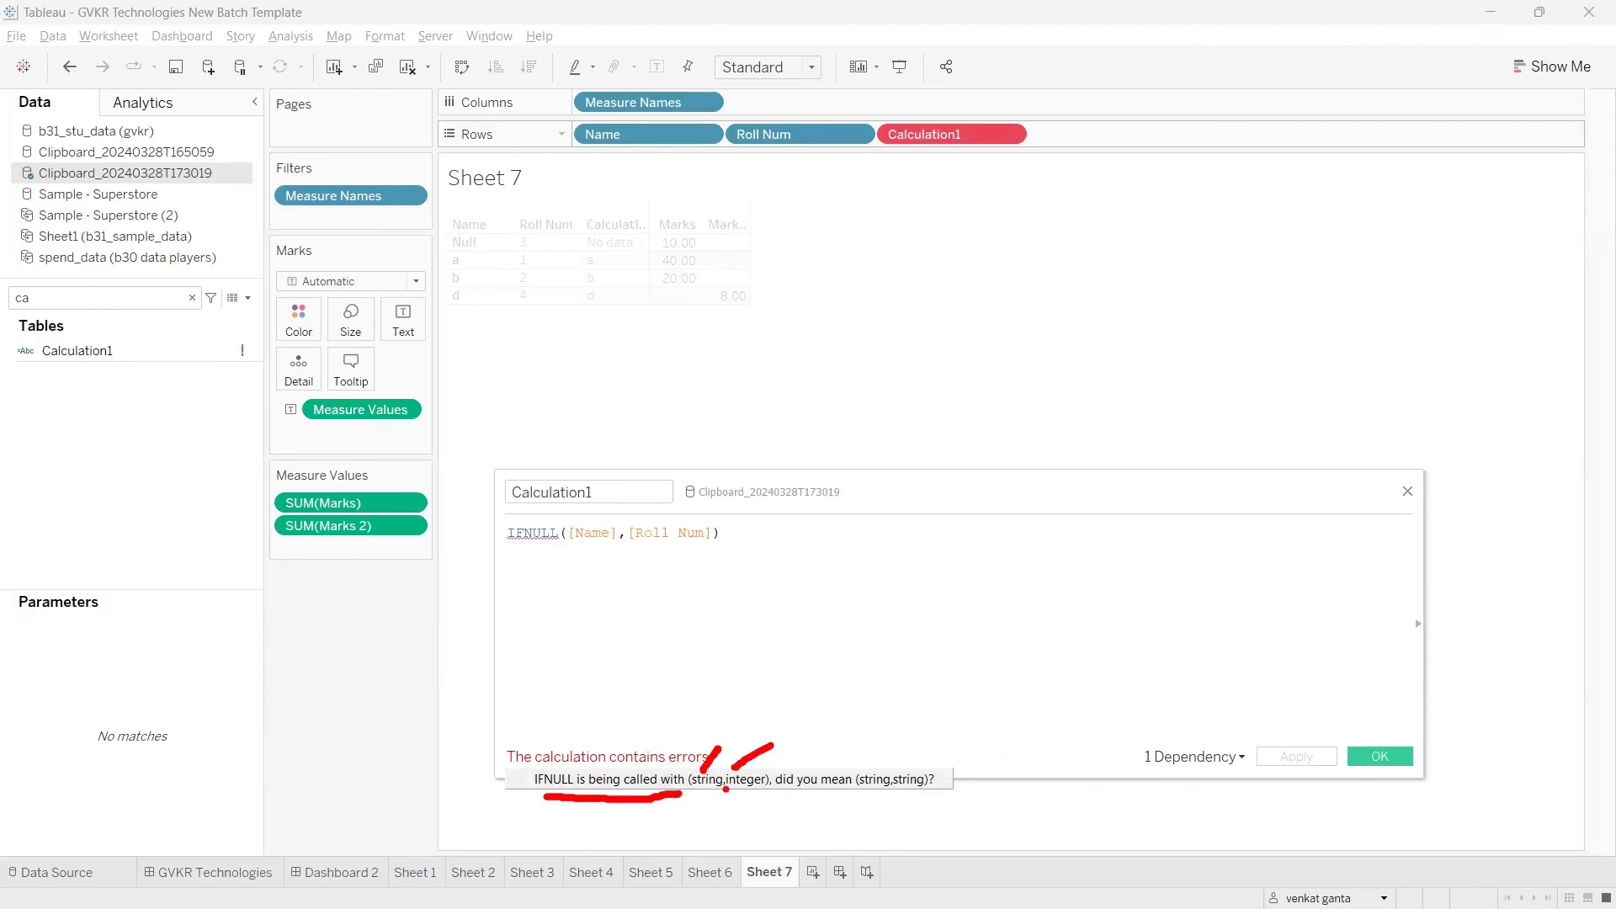
{"action": "left_click_drag", "start_coordinate": [720, 747], "coordinate": [592, 552]}
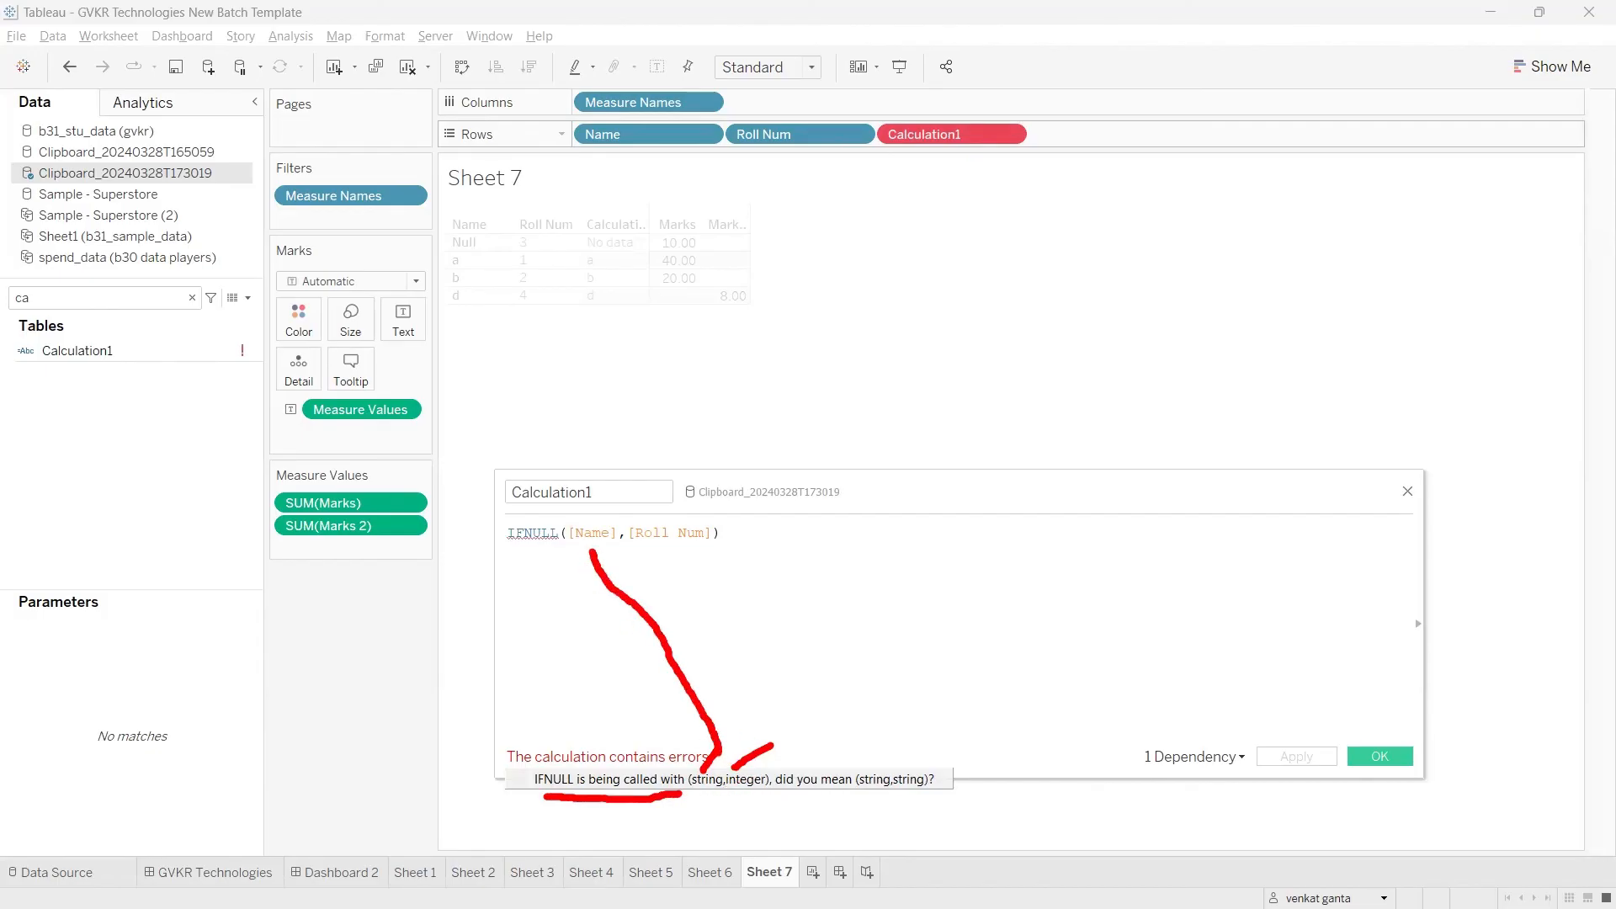
{"action": "left_click_drag", "start_coordinate": [771, 745], "coordinate": [675, 549]}
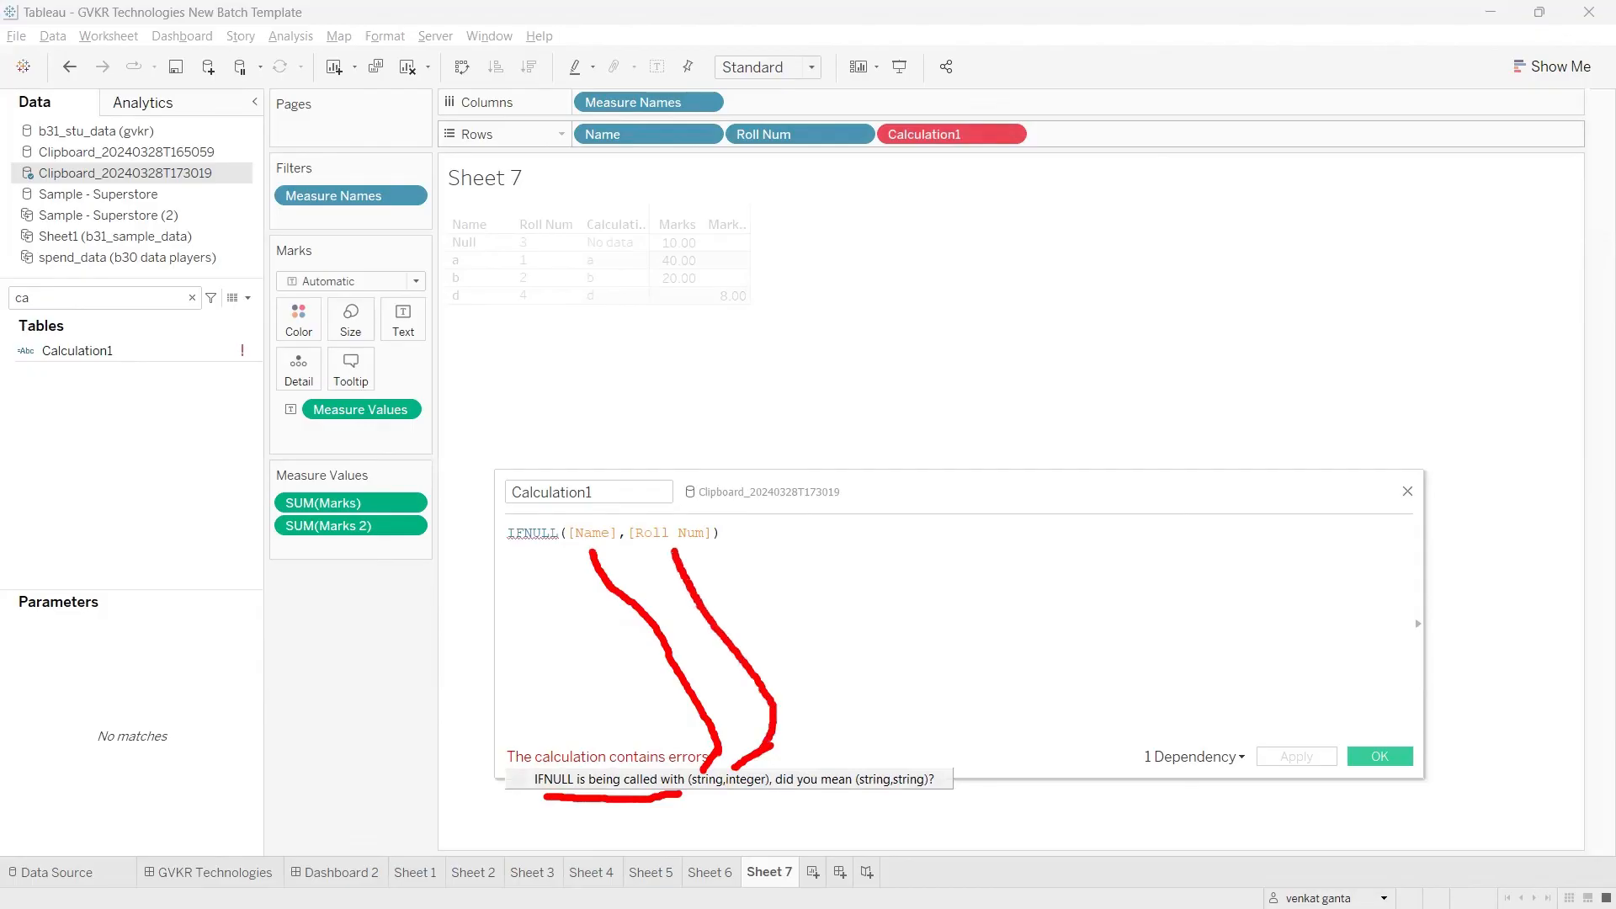
{"action": "mouse_move", "coordinate": [715, 788]}
{"action": "left_mouse_down"}
{"action": "mouse_move", "coordinate": [770, 783]}
{"action": "mouse_move", "coordinate": [720, 743]}
{"action": "mouse_move", "coordinate": [671, 773]}
{"action": "mouse_move", "coordinate": [724, 789]}
{"action": "left_mouse_up"}
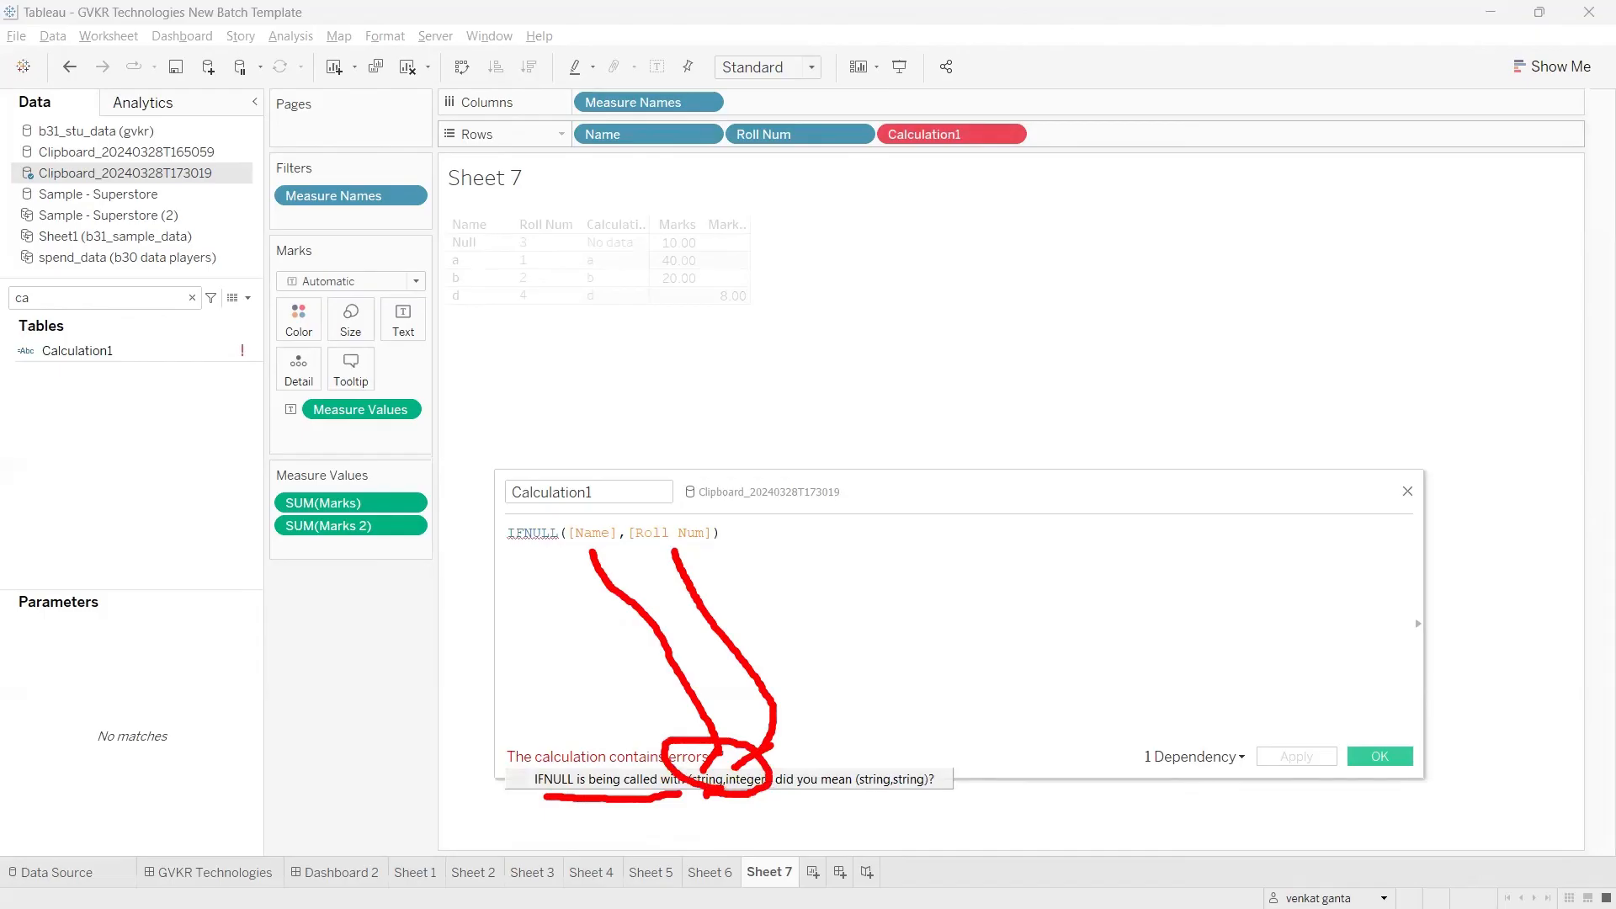
{"action": "left_click_drag", "start_coordinate": [739, 748], "coordinate": [703, 763]}
{"action": "mouse_move", "coordinate": [786, 798]}
{"action": "left_mouse_down"}
{"action": "mouse_move", "coordinate": [856, 793]}
{"action": "mouse_move", "coordinate": [897, 735]}
{"action": "left_mouse_up"}
{"action": "left_click_drag", "start_coordinate": [892, 762], "coordinate": [958, 731]}
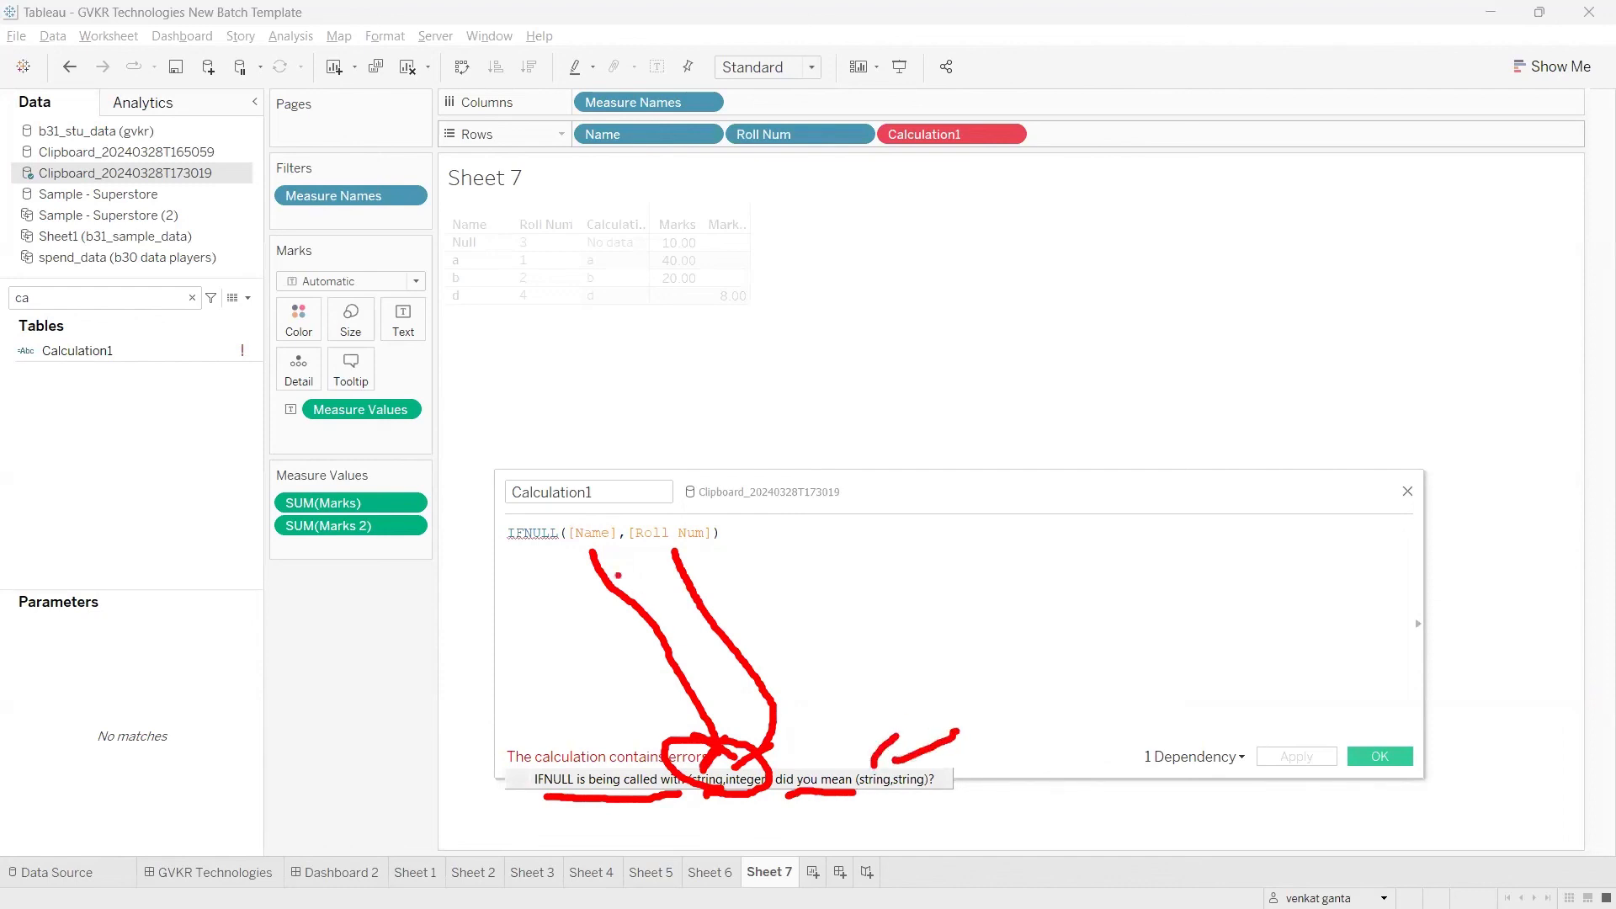
{"action": "left_click_drag", "start_coordinate": [894, 732], "coordinate": [631, 571]}
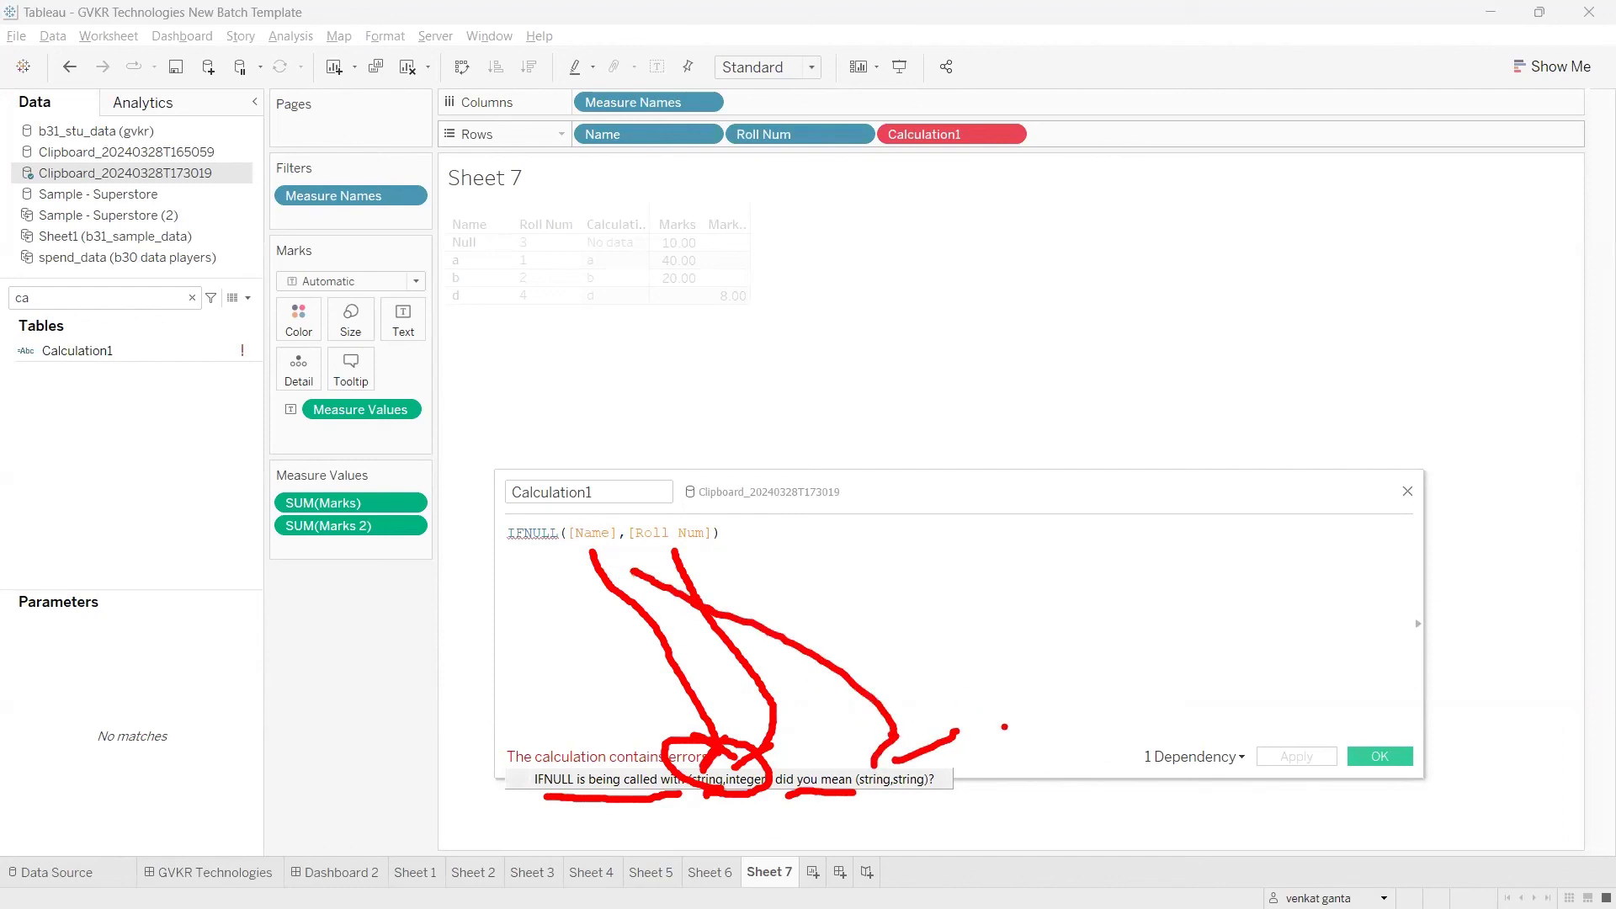
{"action": "mouse_move", "coordinate": [951, 732]}
{"action": "left_mouse_down"}
{"action": "mouse_move", "coordinate": [916, 633]}
{"action": "mouse_move", "coordinate": [697, 555]}
{"action": "left_mouse_up"}
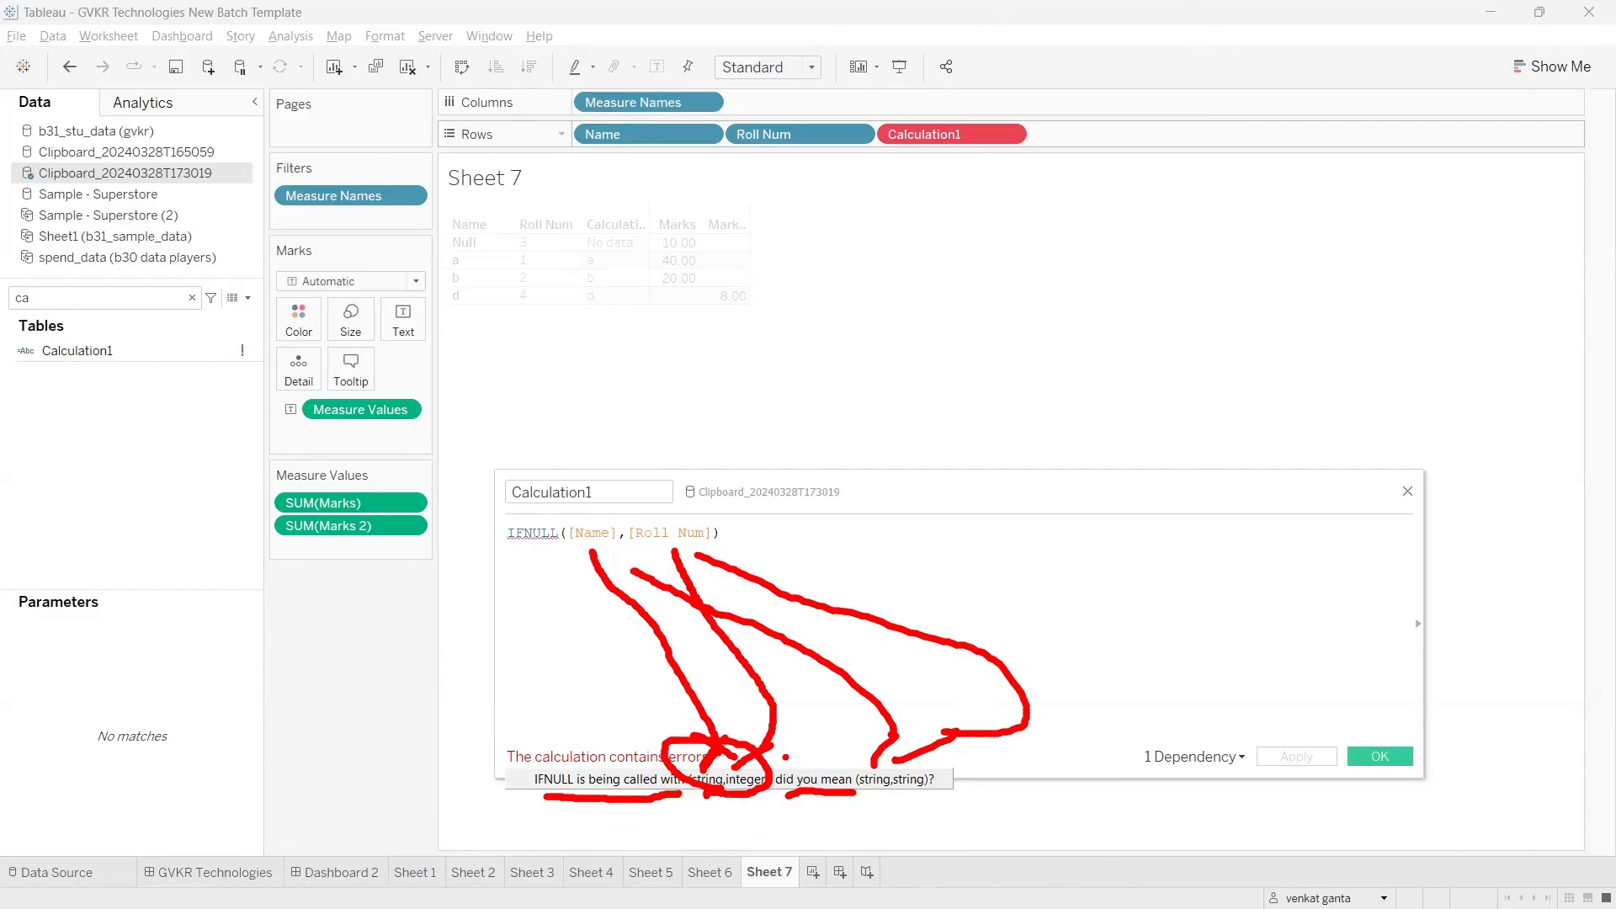
{"action": "mouse_move", "coordinate": [867, 765]}
{"action": "left_mouse_down"}
{"action": "mouse_move", "coordinate": [850, 773]}
{"action": "mouse_move", "coordinate": [863, 808]}
{"action": "mouse_move", "coordinate": [954, 766]}
{"action": "mouse_move", "coordinate": [831, 752]}
{"action": "left_mouse_up"}
{"action": "mouse_move", "coordinate": [937, 772]}
{"action": "left_mouse_down"}
{"action": "mouse_move", "coordinate": [1136, 661]}
{"action": "mouse_move", "coordinate": [1120, 717]}
{"action": "mouse_move", "coordinate": [1048, 665]}
{"action": "left_mouse_up"}
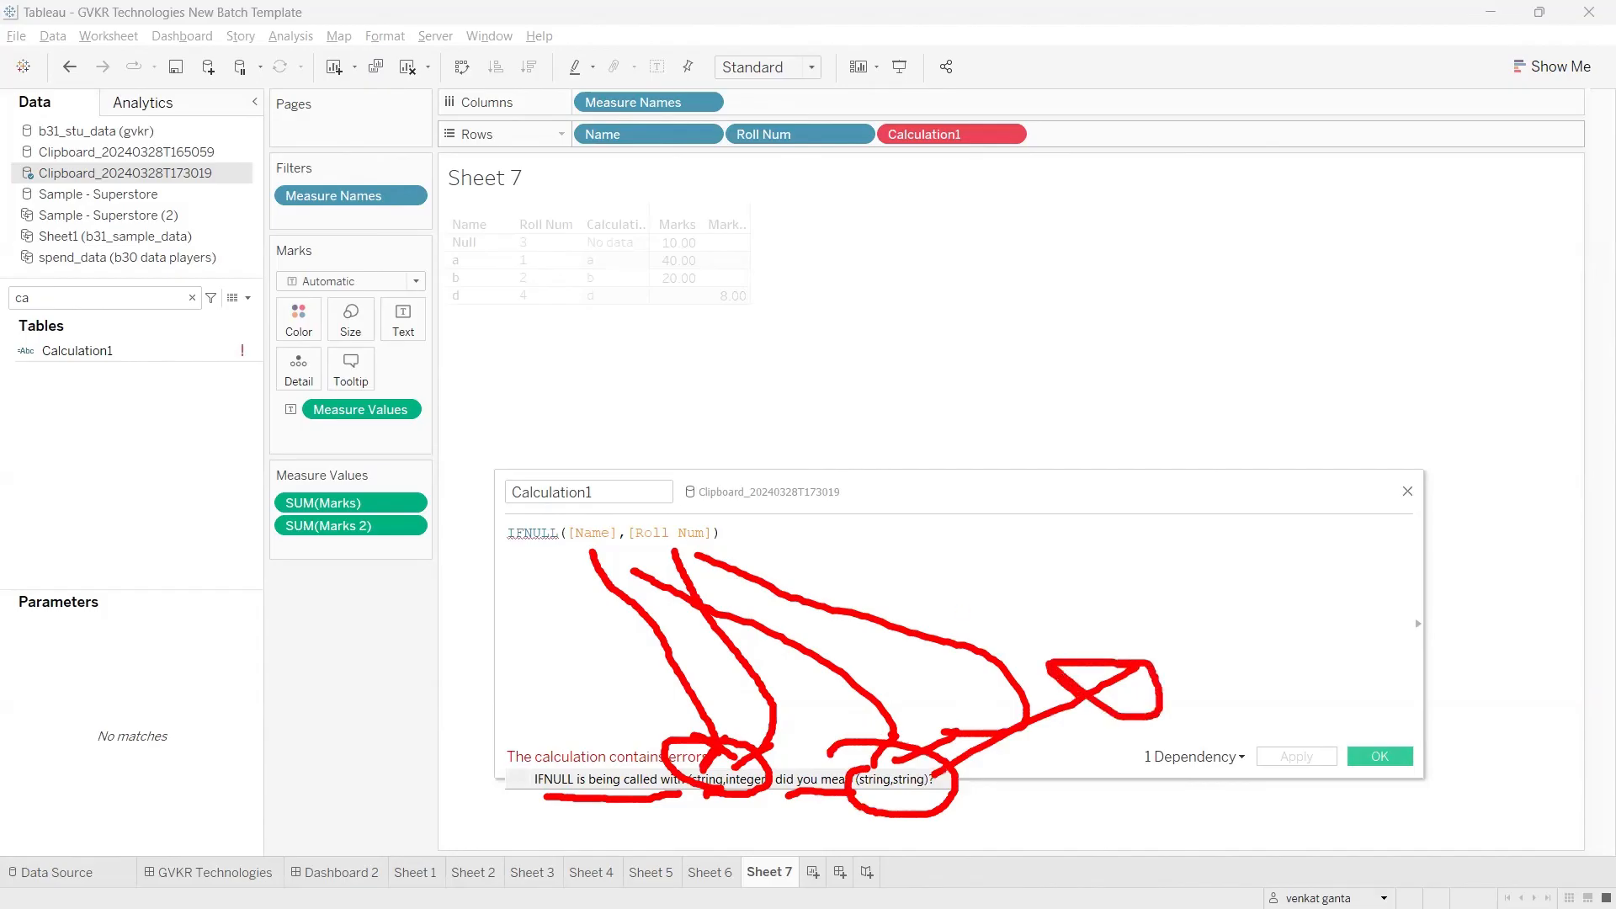
{"action": "key", "text": "Escape"}
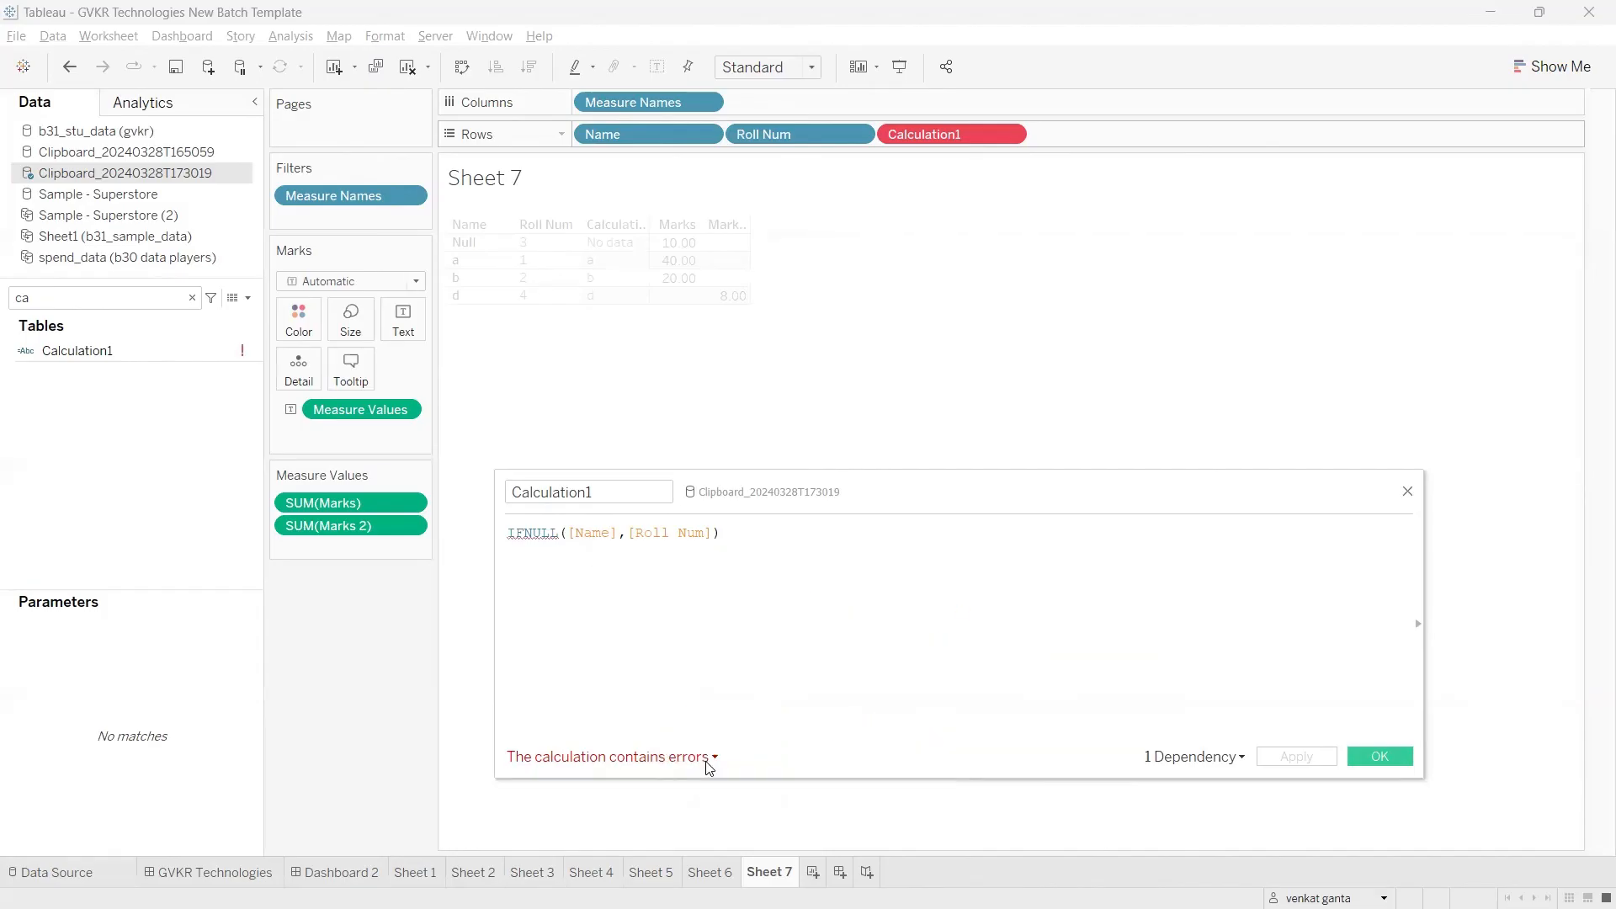
Step: Wrap Roll Num in STR so the formula reads IFNULL([Name],STR([Roll Num])), and apply it
{"action": "left_click", "coordinate": [714, 533]}
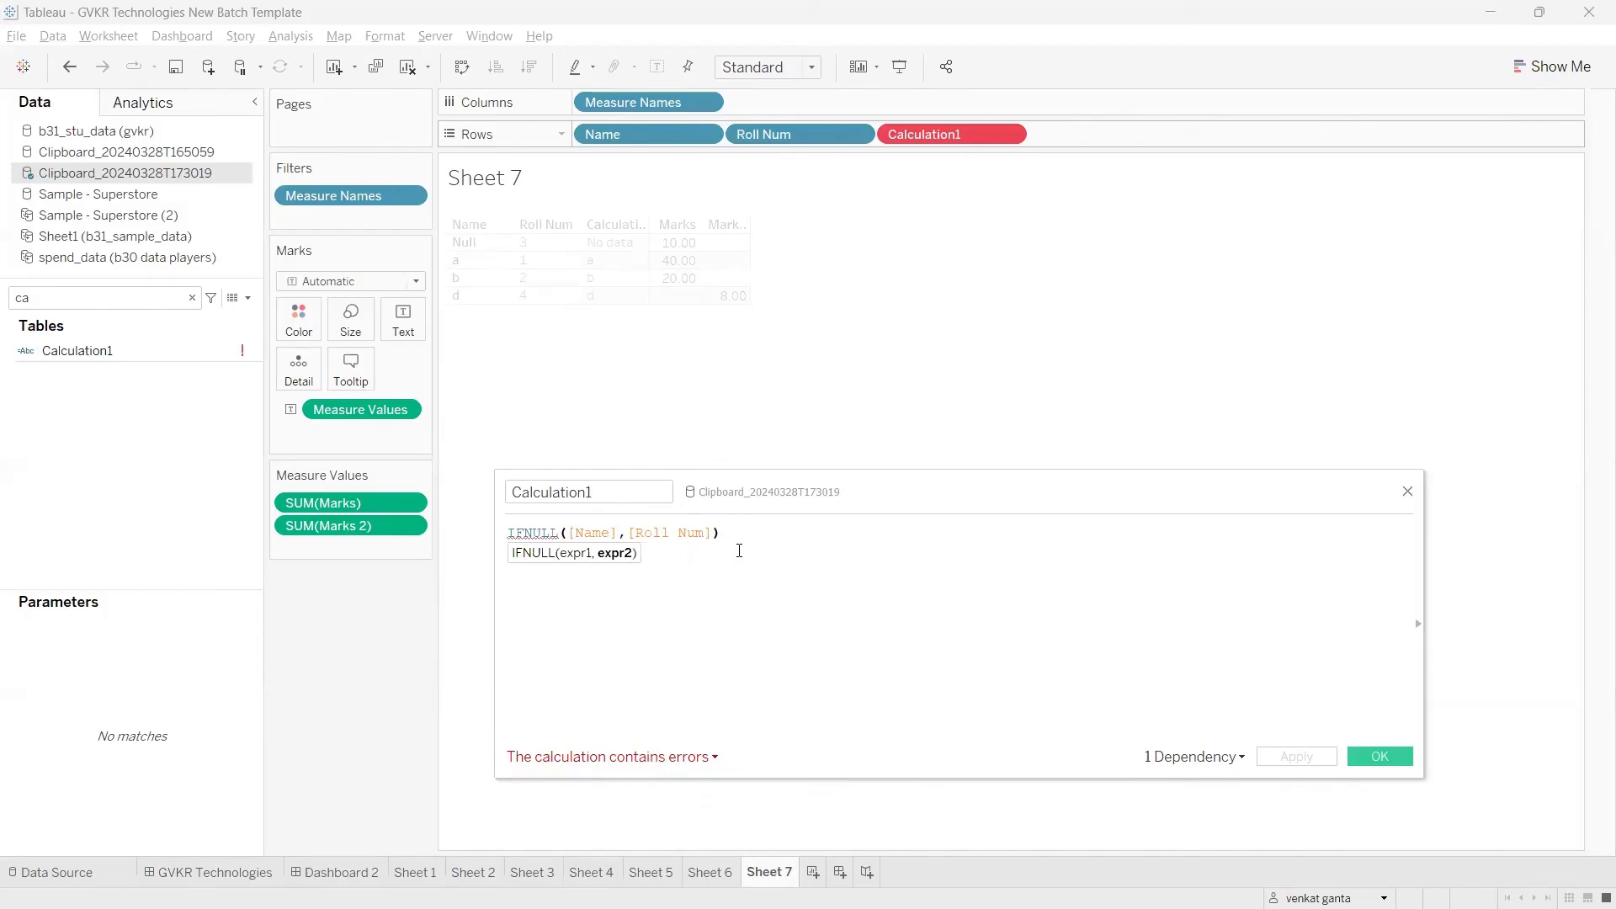
{"action": "type", "text": ")"}
{"action": "type", "text": "("}
{"action": "key", "text": "Left"}
{"action": "type", "text": "str"}
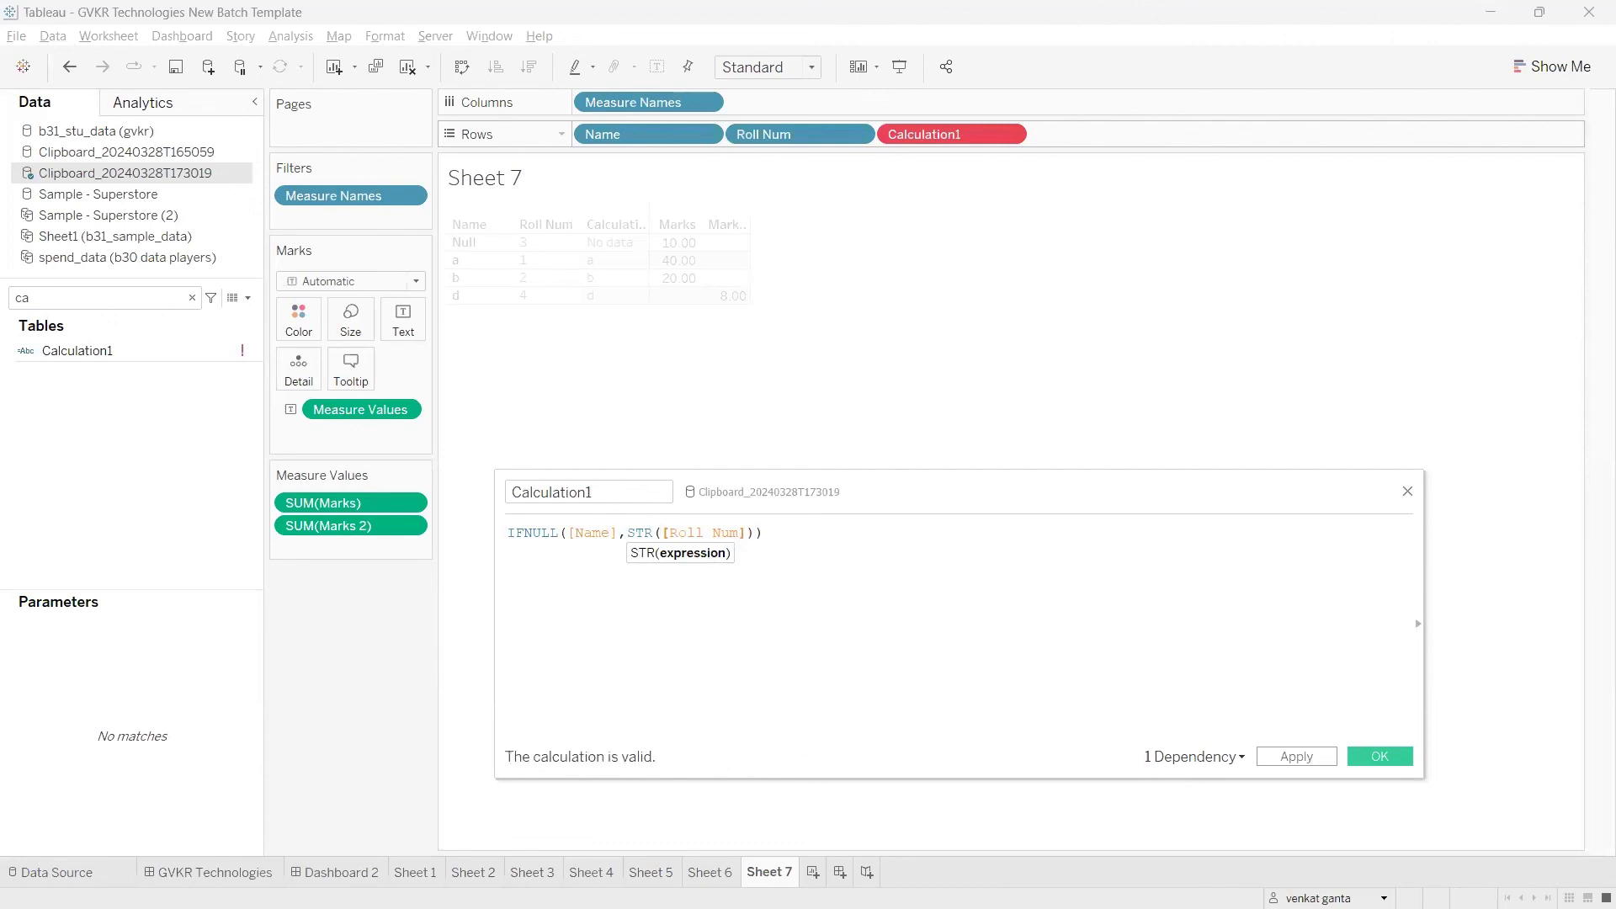
{"action": "mouse_move", "coordinate": [551, 551]}
{"action": "left_mouse_down"}
{"action": "mouse_move", "coordinate": [735, 543]}
{"action": "mouse_move", "coordinate": [657, 589]}
{"action": "left_mouse_up"}
{"action": "key", "text": "Escape"}
{"action": "left_click", "coordinate": [1285, 757]}
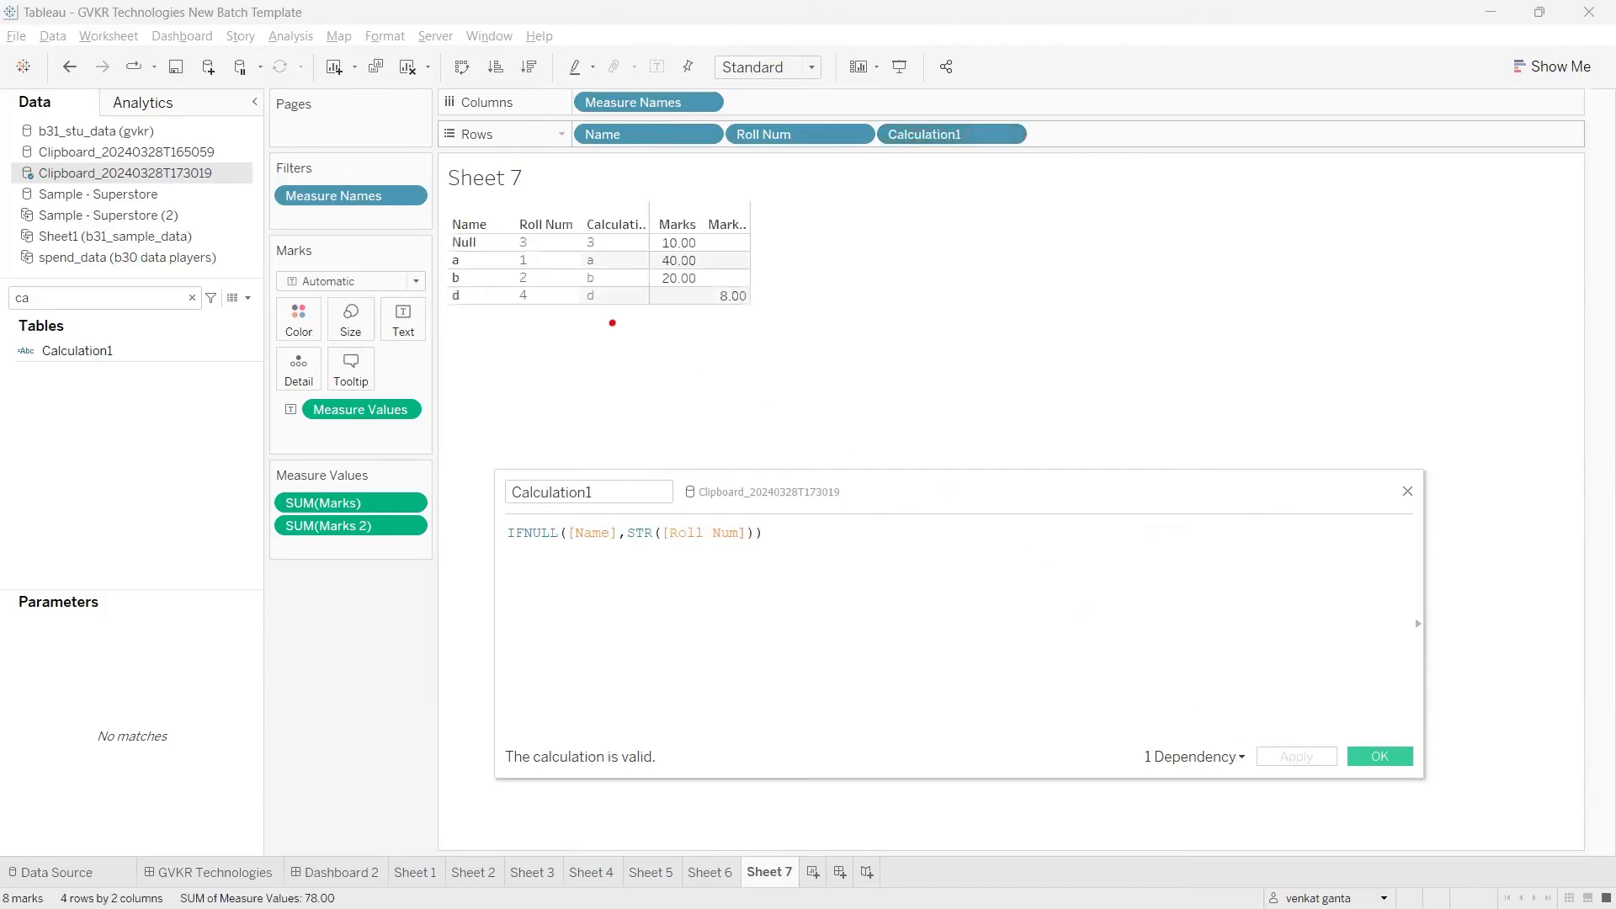
Step: Check the Calculation1 column against the Name and Roll Num values in each row
{"action": "mouse_move", "coordinate": [483, 250]}
{"action": "left_mouse_down"}
{"action": "mouse_move", "coordinate": [575, 244]}
{"action": "mouse_move", "coordinate": [549, 280]}
{"action": "mouse_move", "coordinate": [578, 279]}
{"action": "left_mouse_up"}
{"action": "mouse_move", "coordinate": [474, 296]}
{"action": "left_mouse_down"}
{"action": "mouse_move", "coordinate": [566, 297]}
{"action": "mouse_move", "coordinate": [597, 326]}
{"action": "mouse_move", "coordinate": [597, 221]}
{"action": "mouse_move", "coordinate": [569, 271]}
{"action": "left_mouse_up"}
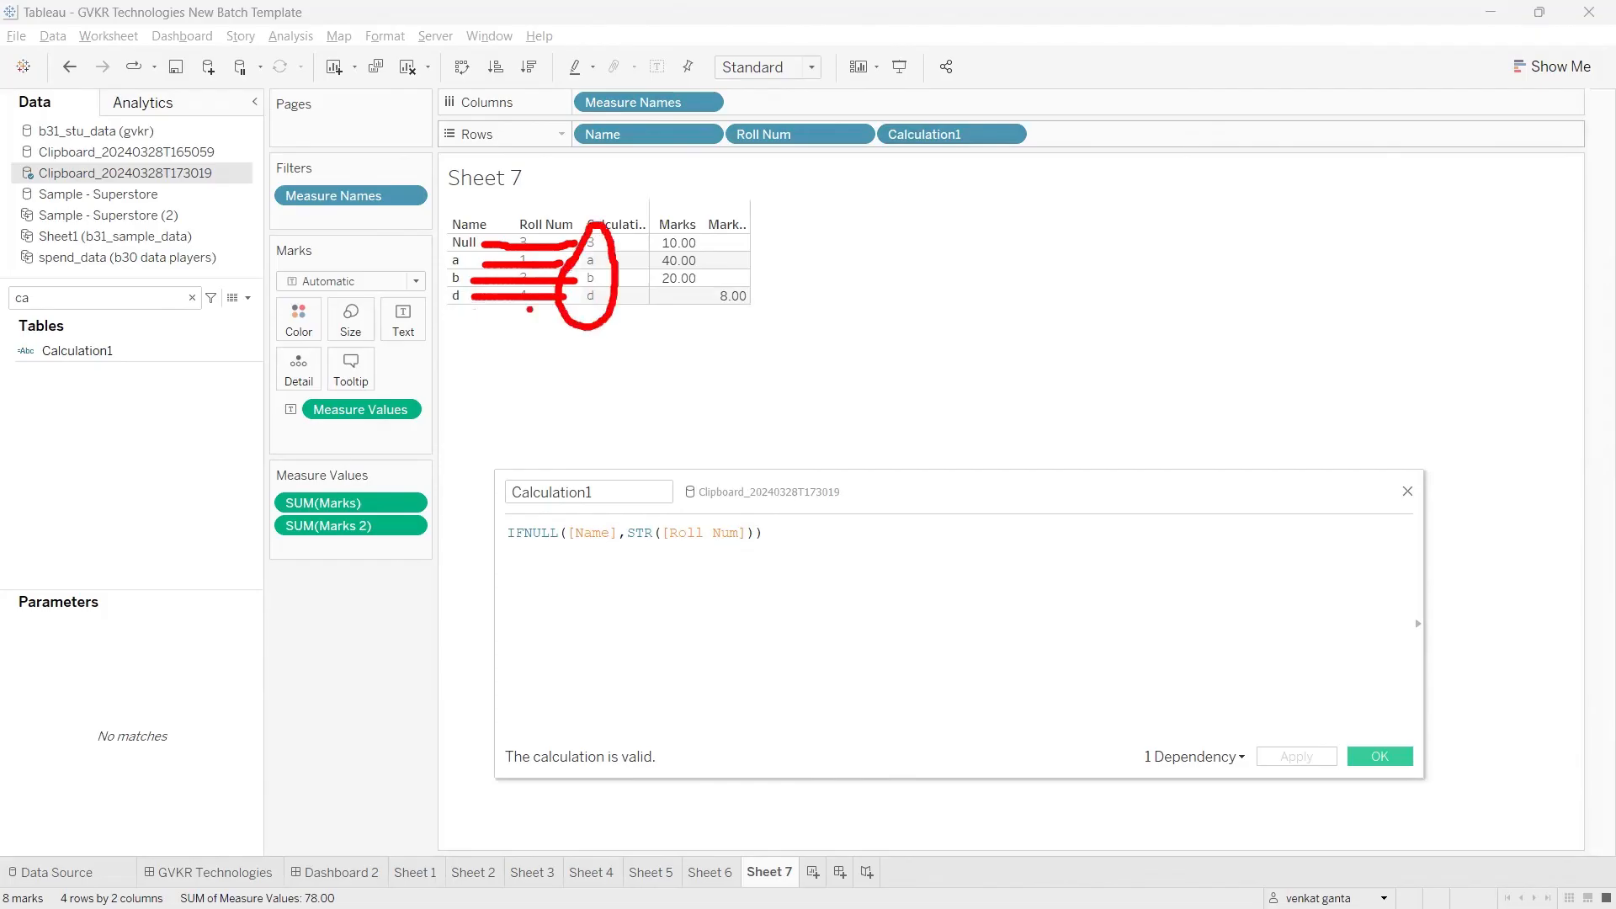
{"action": "right_click", "coordinate": [1190, 704]}
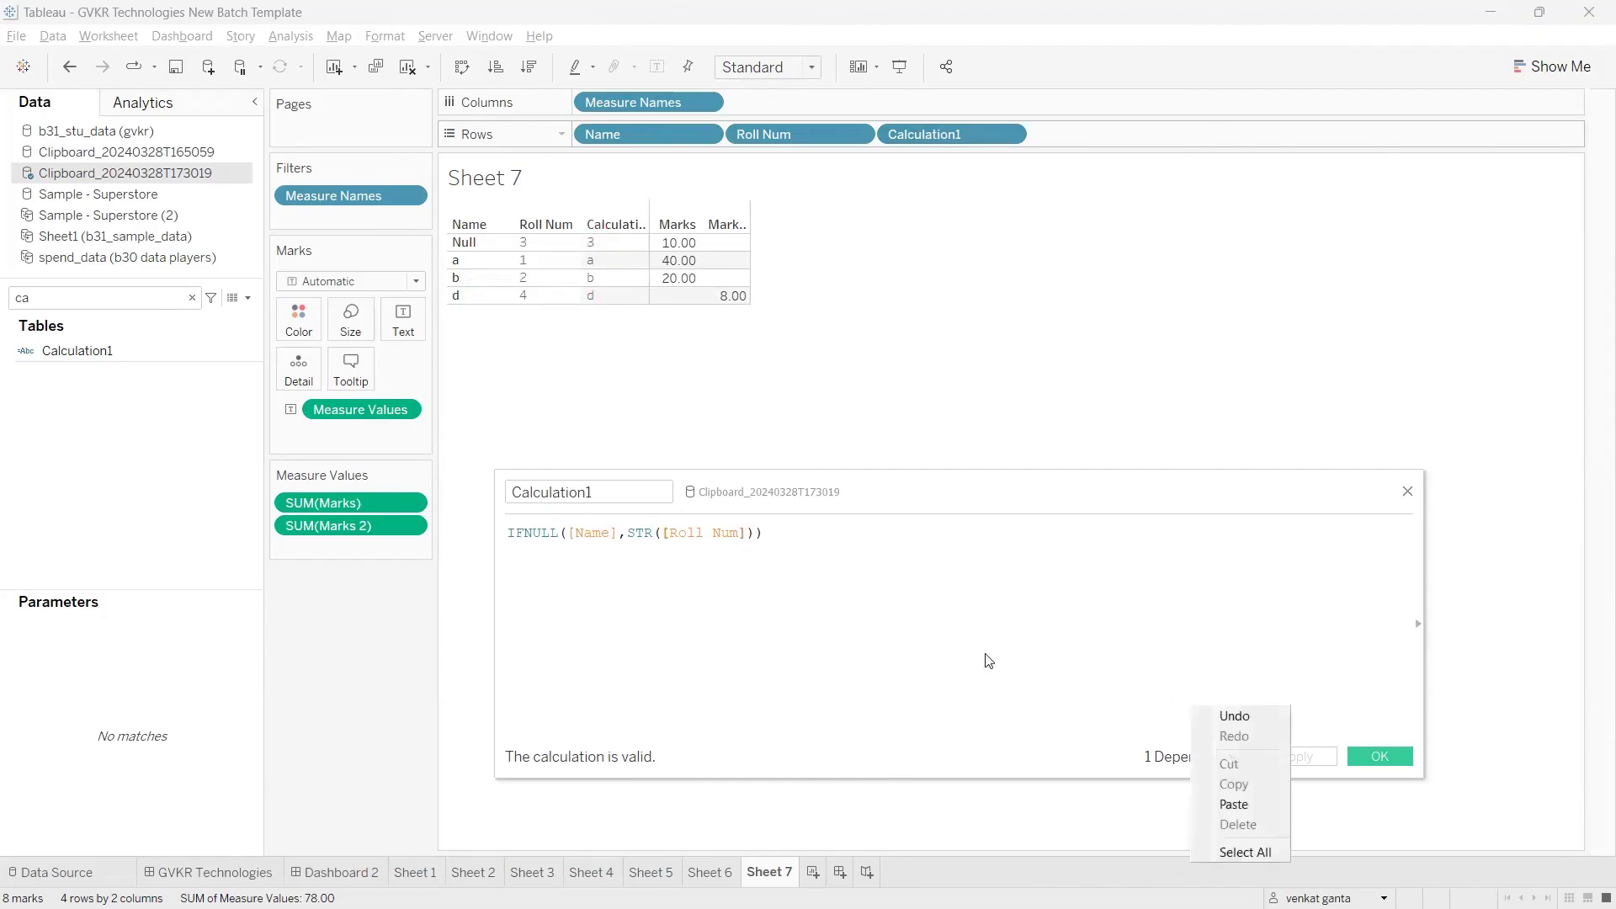
{"action": "left_click", "coordinate": [953, 655]}
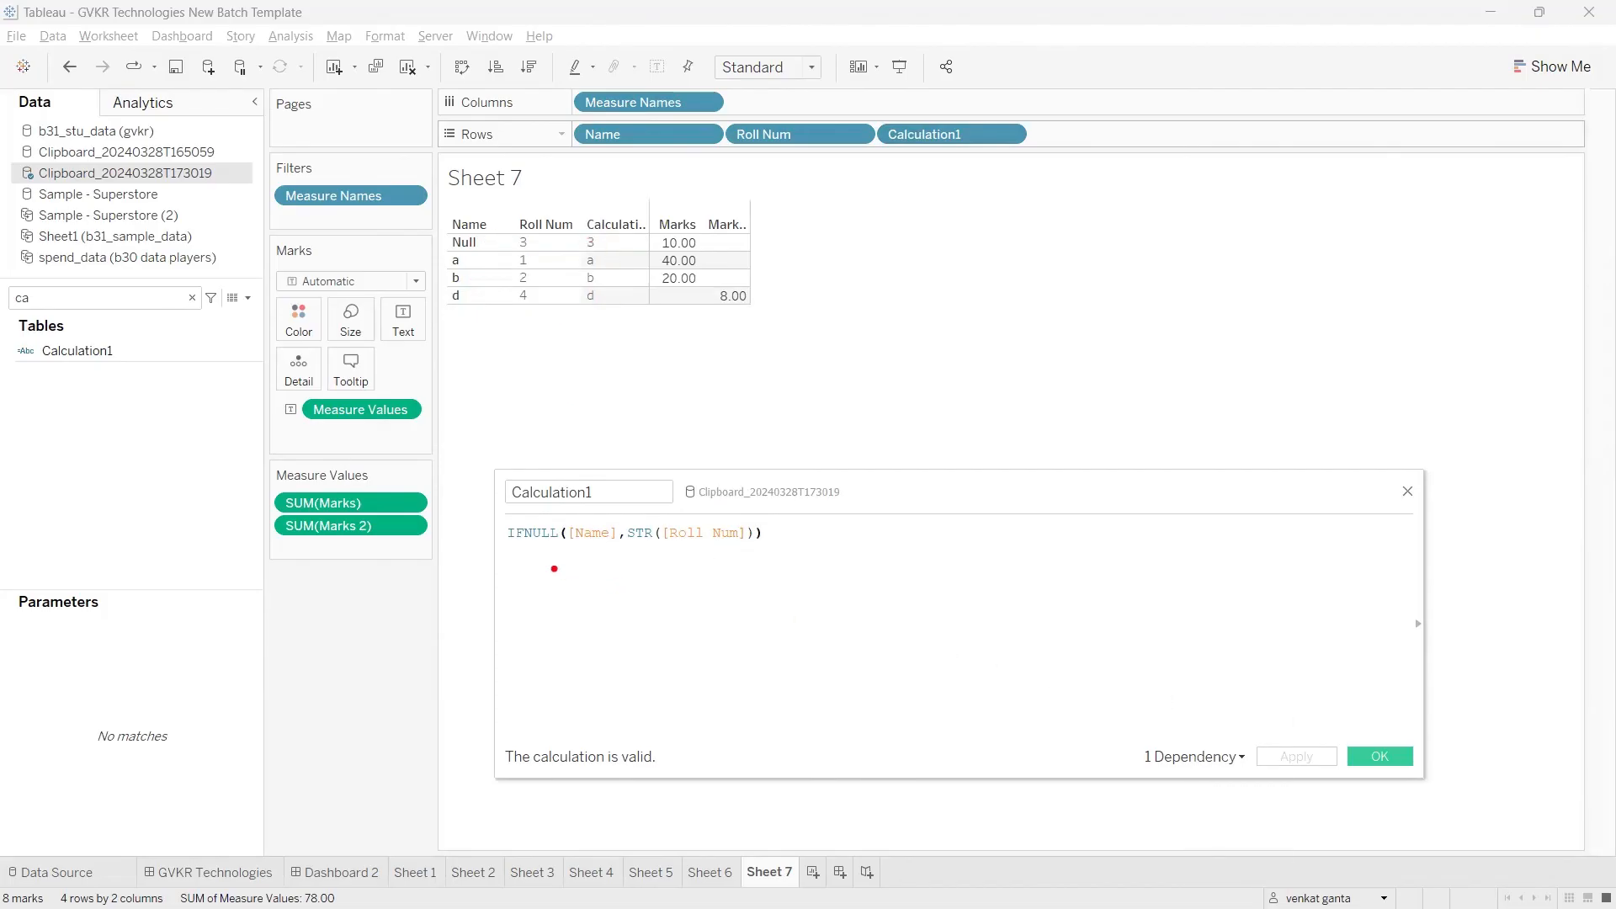
Step: Examine the IFNULL formula, covering its Name argument and the STR([Roll Num]) replacement argument
{"action": "mouse_move", "coordinate": [507, 557]}
{"action": "left_mouse_down"}
{"action": "mouse_move", "coordinate": [811, 560]}
{"action": "mouse_move", "coordinate": [824, 662]}
{"action": "left_mouse_up"}
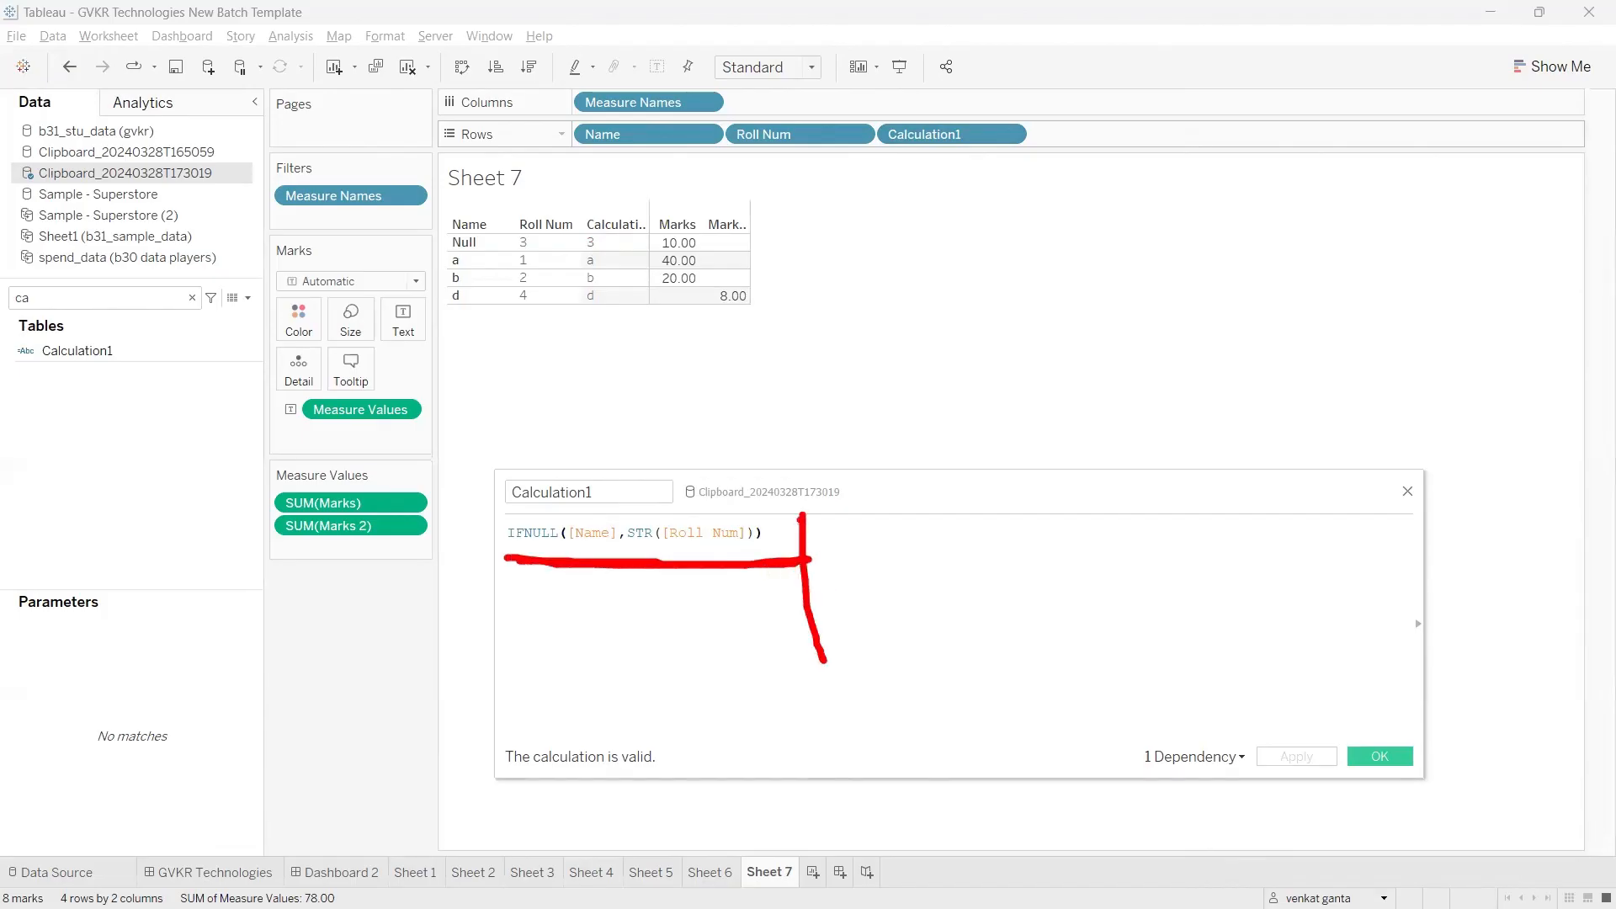
{"action": "left_click_drag", "start_coordinate": [804, 509], "coordinate": [848, 504]}
{"action": "left_click_drag", "start_coordinate": [827, 669], "coordinate": [935, 630]}
{"action": "left_click_drag", "start_coordinate": [907, 483], "coordinate": [921, 527]}
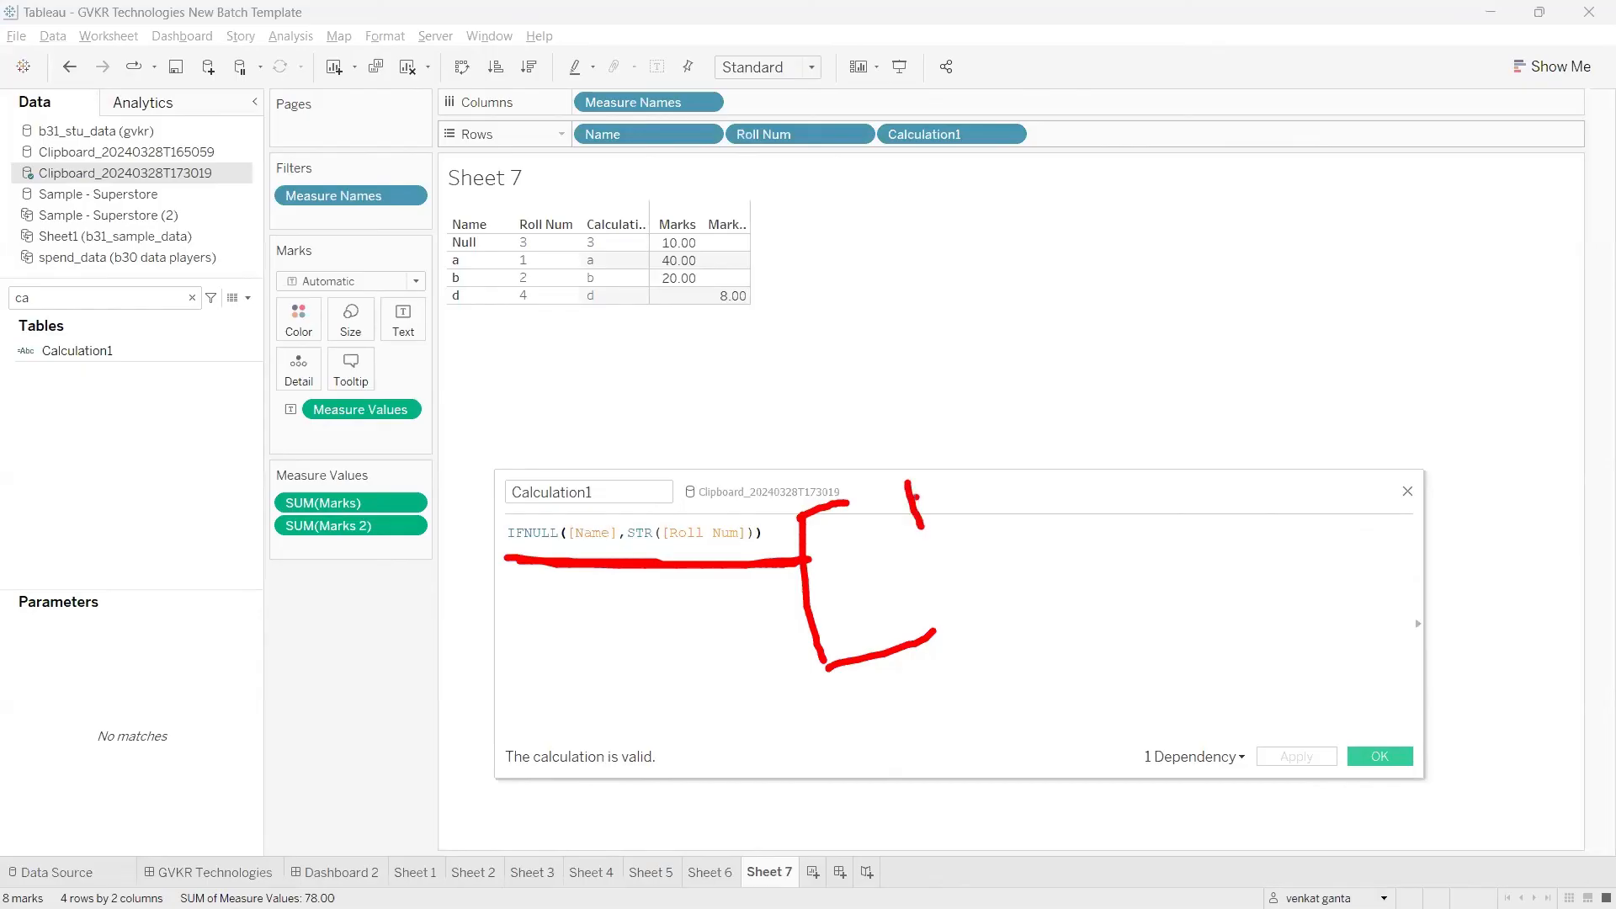
{"action": "mouse_move", "coordinate": [936, 453]}
{"action": "left_mouse_down"}
{"action": "mouse_move", "coordinate": [977, 496]}
{"action": "mouse_move", "coordinate": [943, 510]}
{"action": "mouse_move", "coordinate": [953, 452]}
{"action": "left_mouse_up"}
{"action": "mouse_move", "coordinate": [973, 594]}
{"action": "left_mouse_down"}
{"action": "mouse_move", "coordinate": [998, 648]}
{"action": "mouse_move", "coordinate": [1094, 646]}
{"action": "left_mouse_up"}
{"action": "left_click_drag", "start_coordinate": [575, 551], "coordinate": [613, 554]}
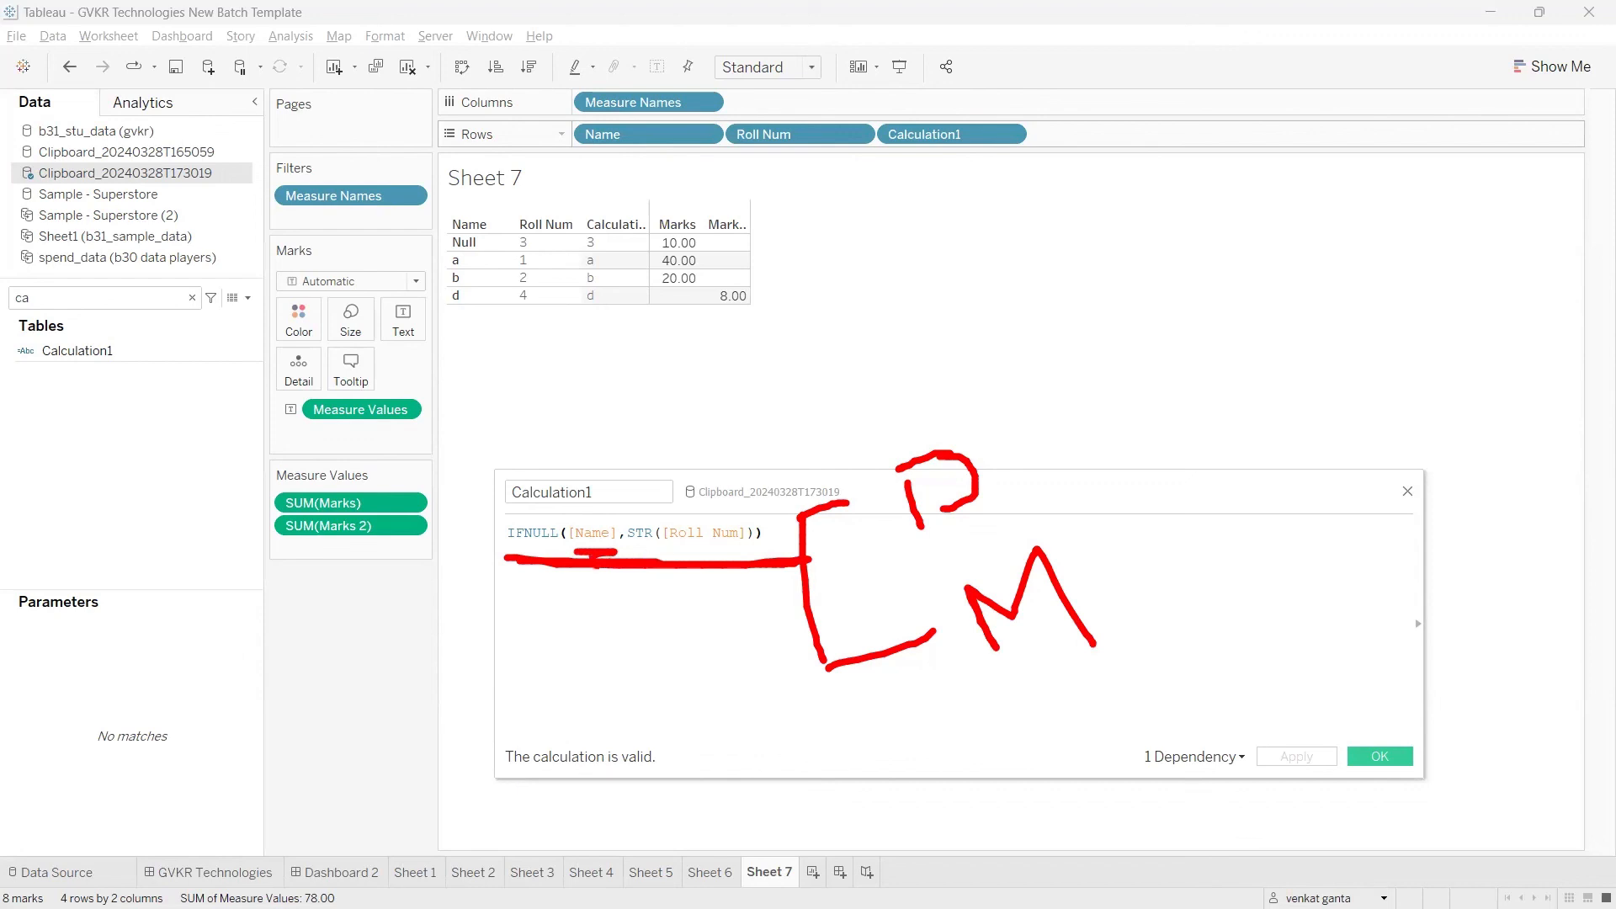
{"action": "mouse_move", "coordinate": [588, 529]}
{"action": "left_mouse_down"}
{"action": "mouse_move", "coordinate": [694, 502]}
{"action": "mouse_move", "coordinate": [681, 533]}
{"action": "left_mouse_up"}
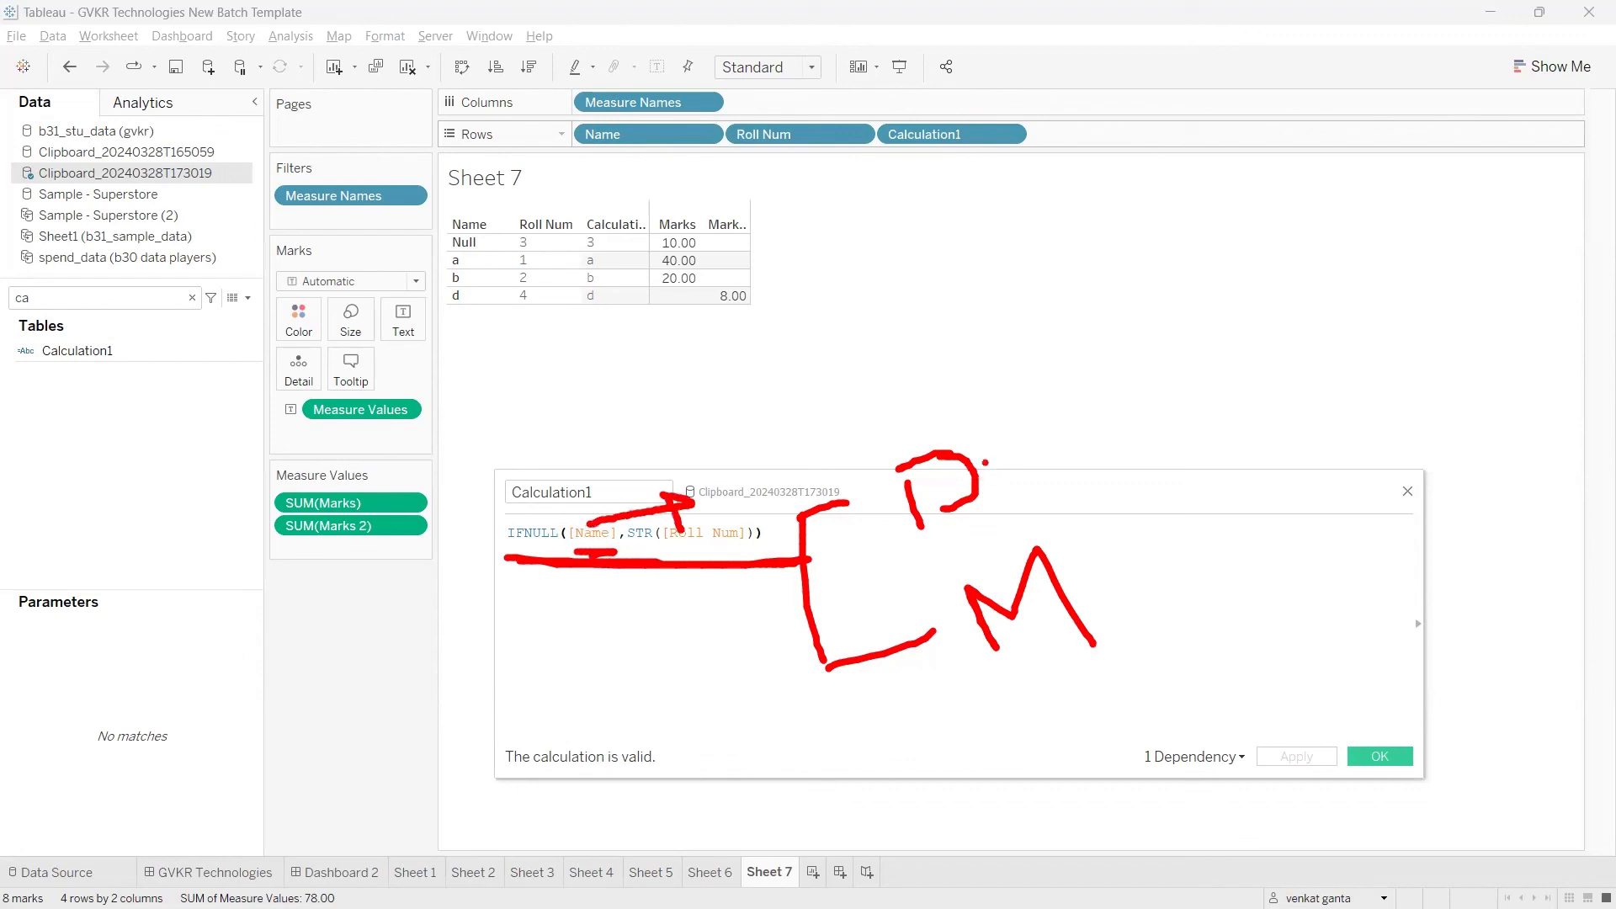
{"action": "mouse_move", "coordinate": [949, 435]}
{"action": "left_mouse_down"}
{"action": "mouse_move", "coordinate": [957, 450]}
{"action": "mouse_move", "coordinate": [1017, 369]}
{"action": "left_mouse_up"}
{"action": "left_click_drag", "start_coordinate": [539, 552], "coordinate": [564, 553]}
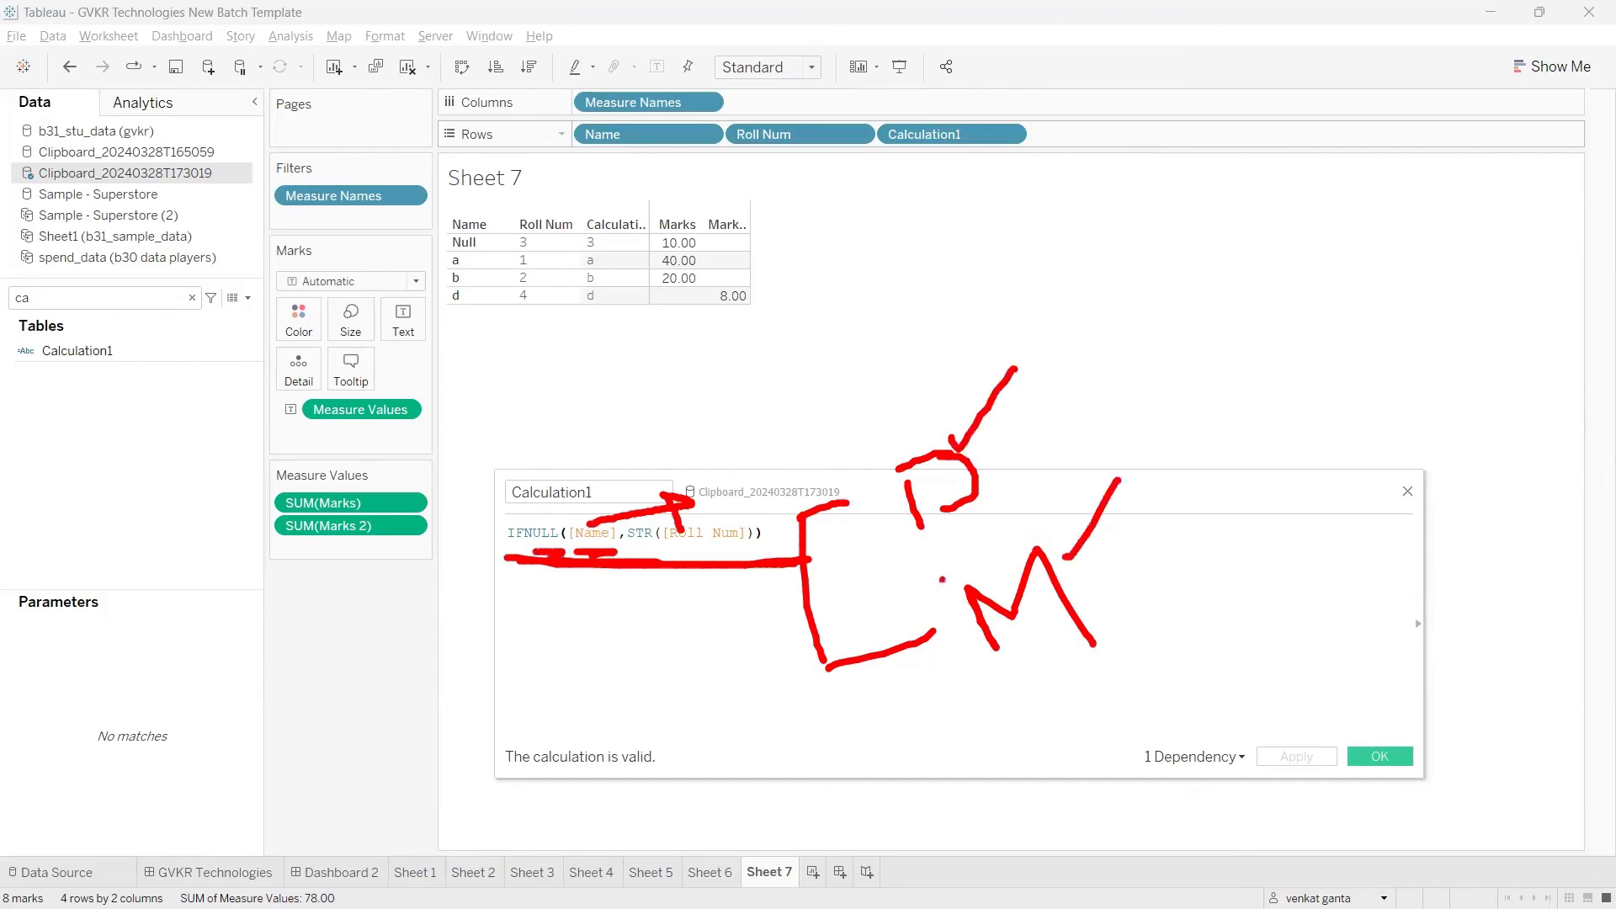
{"action": "key", "text": "Escape"}
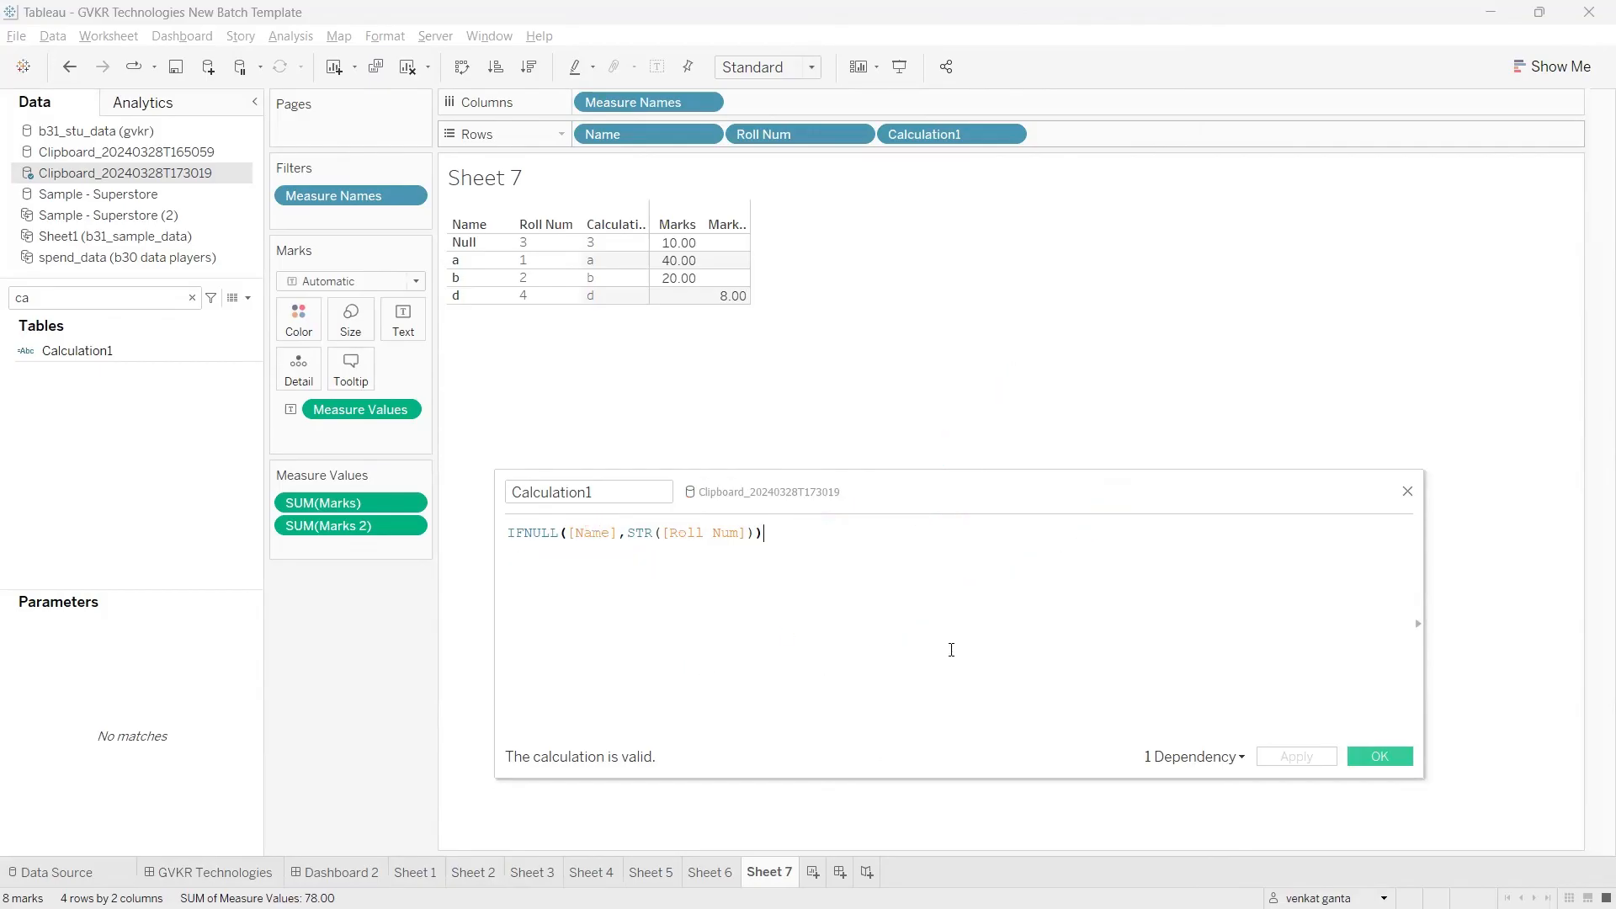
Step: Remove both arguments from the Calculation1 formula so that only IFNULL() remains
{"action": "left_click", "coordinate": [755, 533]}
{"action": "left_click_drag", "start_coordinate": [757, 533], "coordinate": [573, 536]}
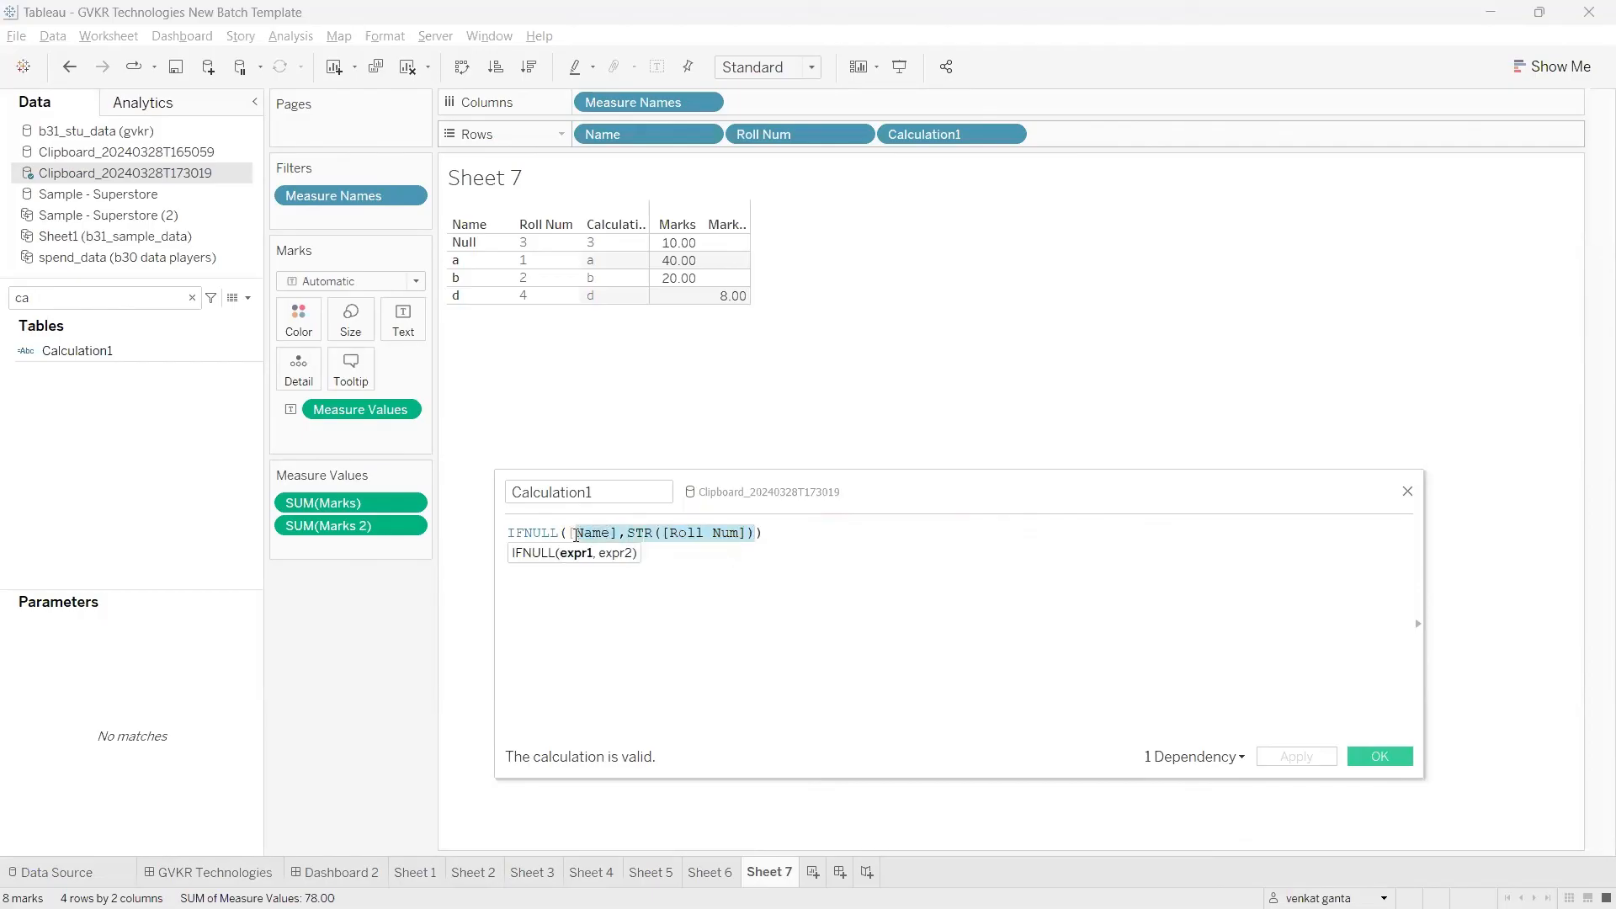
{"action": "key", "text": "BackSpace"}
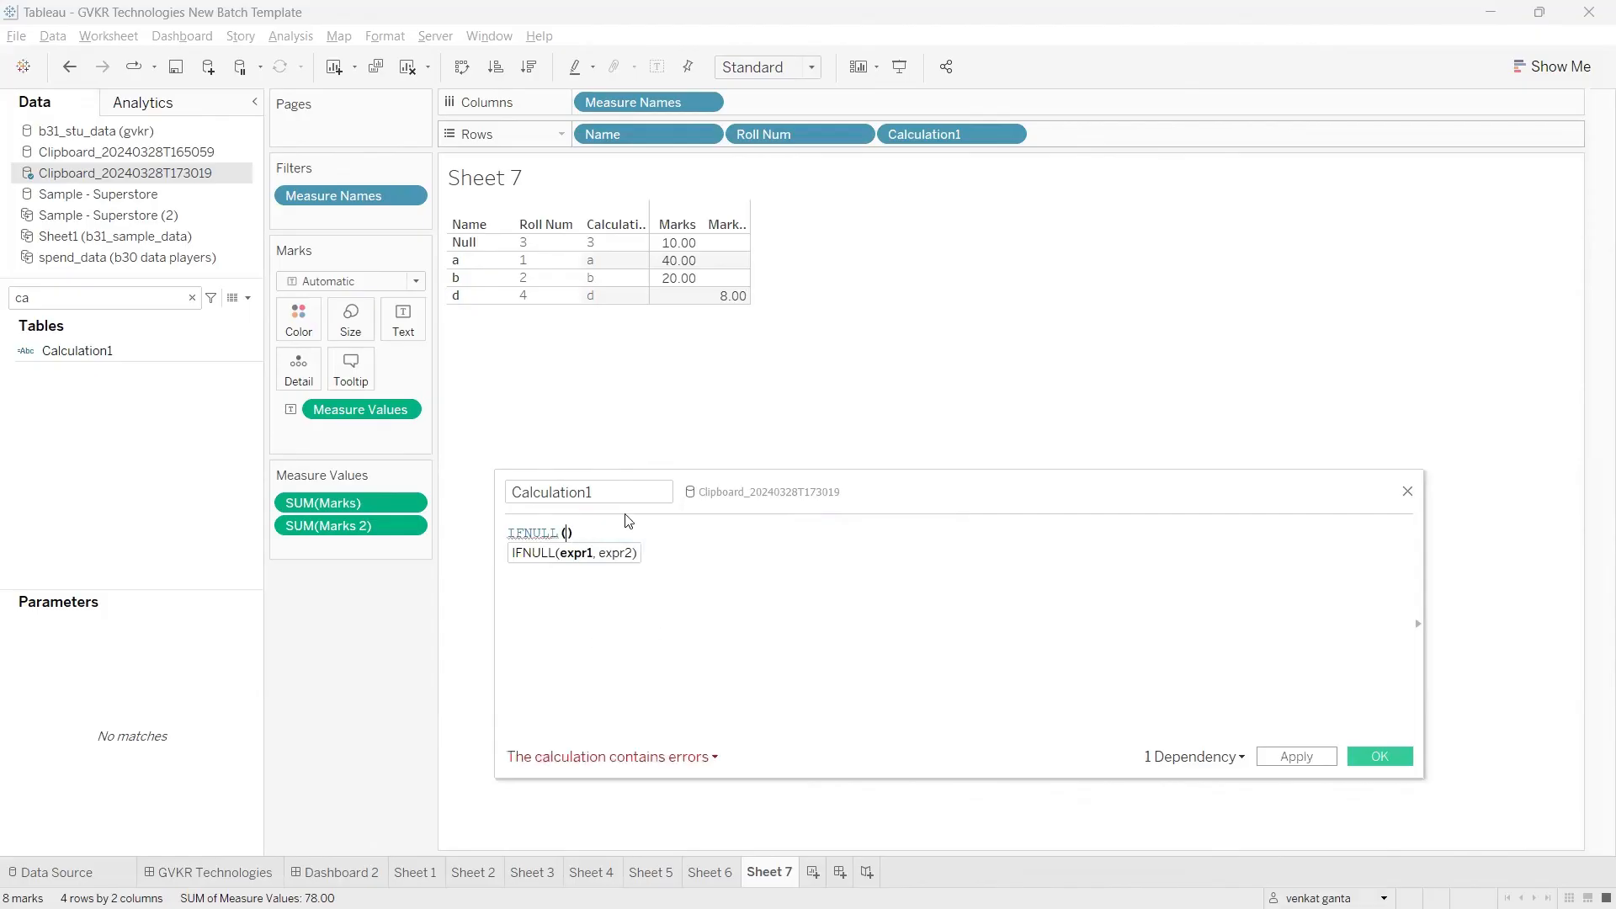
Step: Widen the Marks and Marks 2 columns in the Sheet 7 table so their headers fit in full
{"action": "left_click", "coordinate": [749, 263]}
{"action": "left_click", "coordinate": [813, 357]}
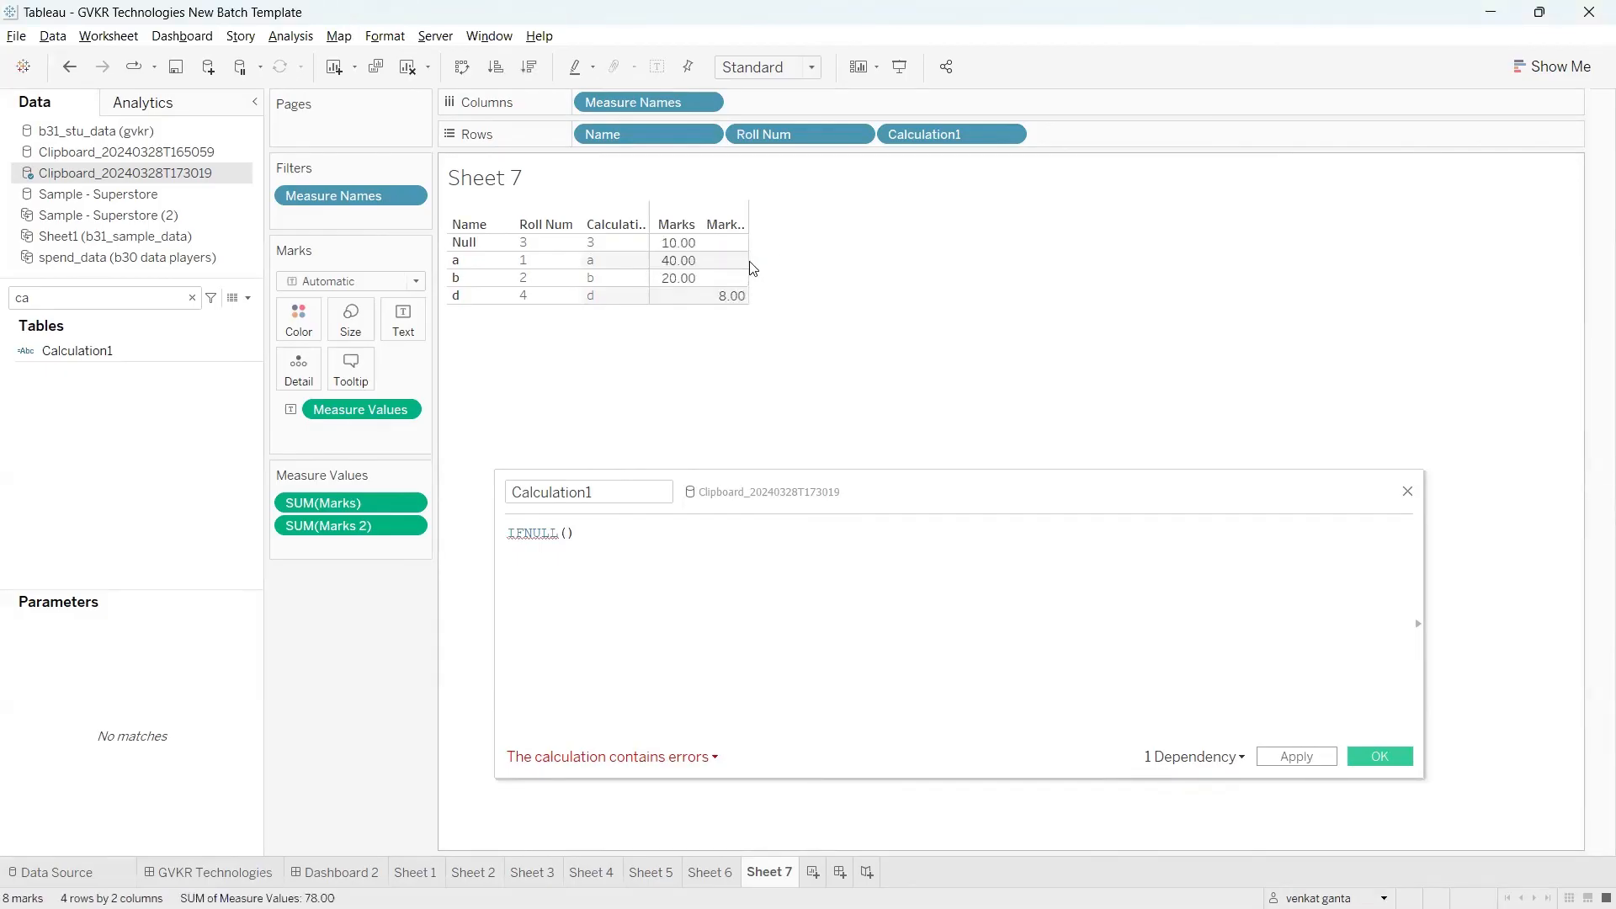
{"action": "left_click_drag", "start_coordinate": [748, 266], "coordinate": [849, 273]}
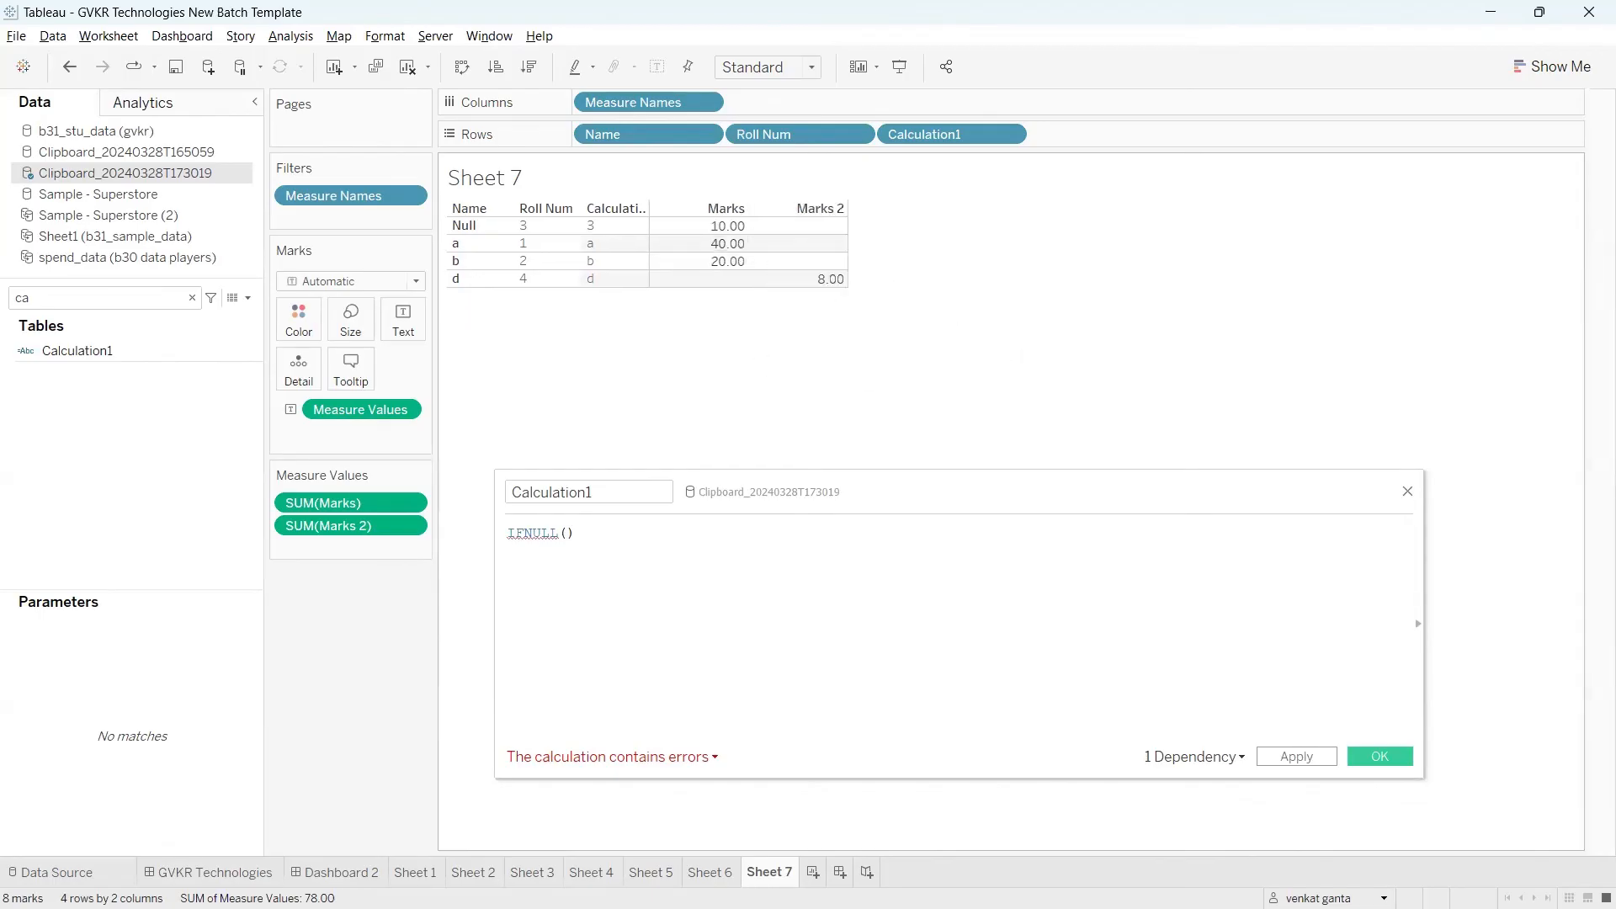
Step: Compare the Marks and Marks 2 columns, focusing on the values in row d
{"action": "left_click_drag", "start_coordinate": [711, 207], "coordinate": [747, 186]}
{"action": "left_click_drag", "start_coordinate": [785, 195], "coordinate": [840, 166]}
{"action": "left_click_drag", "start_coordinate": [743, 279], "coordinate": [813, 287]}
{"action": "left_click_drag", "start_coordinate": [816, 298], "coordinate": [846, 298]}
{"action": "mouse_move", "coordinate": [724, 273]}
{"action": "left_mouse_down"}
{"action": "mouse_move", "coordinate": [729, 333]}
{"action": "mouse_move", "coordinate": [751, 324]}
{"action": "mouse_move", "coordinate": [720, 323]}
{"action": "mouse_move", "coordinate": [788, 421]}
{"action": "mouse_move", "coordinate": [761, 370]}
{"action": "left_mouse_up"}
{"action": "left_click", "coordinate": [727, 245]}
{"action": "left_click_drag", "start_coordinate": [783, 195], "coordinate": [854, 341]}
{"action": "left_click_drag", "start_coordinate": [833, 198], "coordinate": [791, 347]}
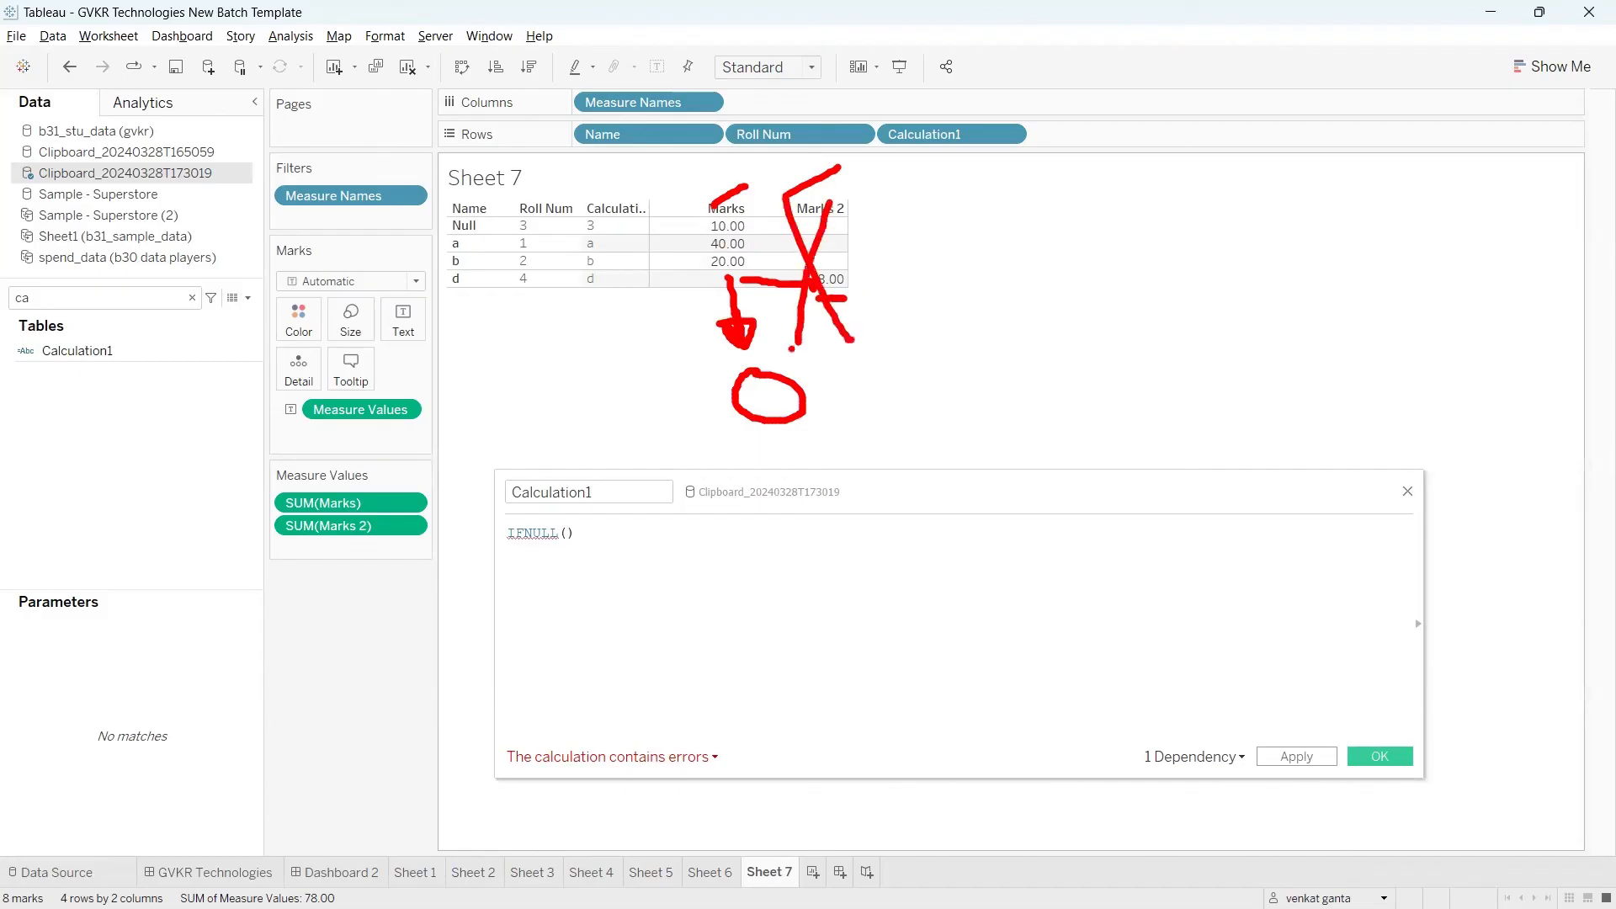